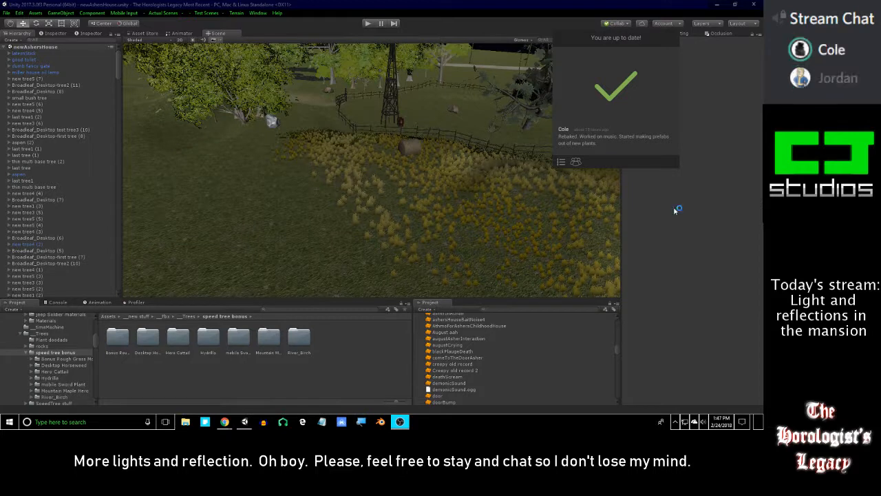
Dismiss the Collab status popup, dock the Game view beside the Scene view and return to the Scene view.
left_click(514, 234)
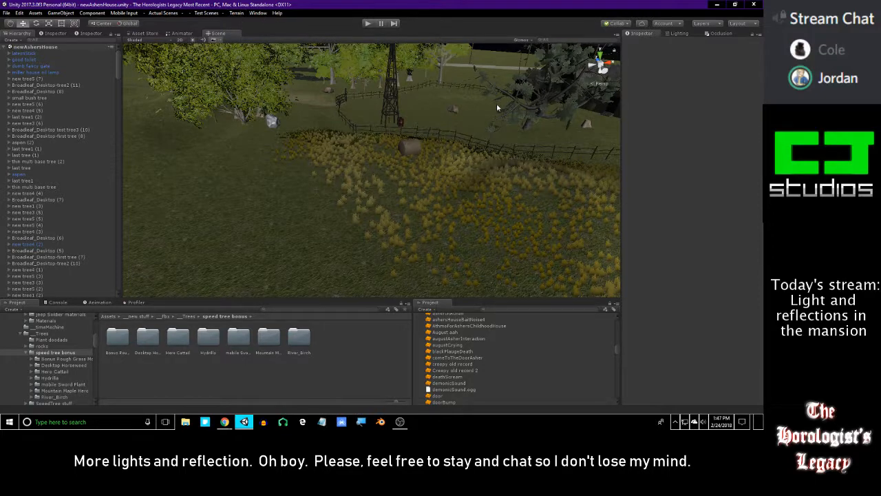
left_click_drag(762, 89, 248, 35)
left_click(222, 33)
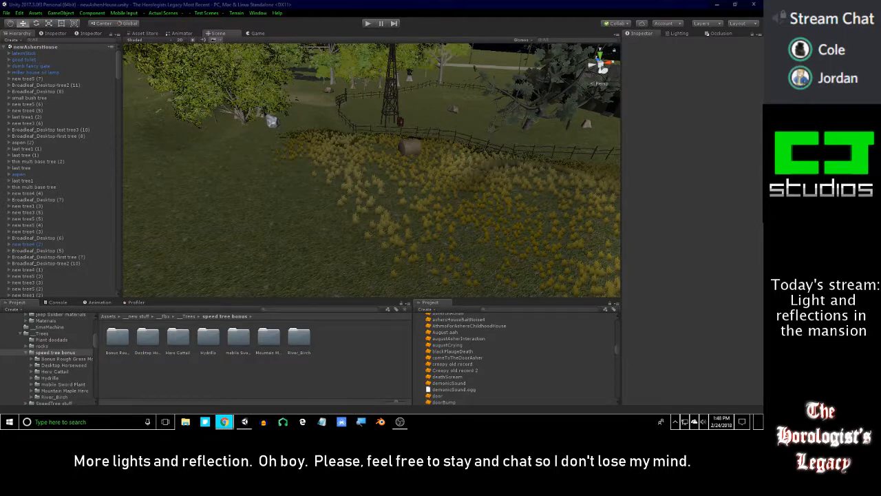
right_click_drag(378, 187, 425, 187)
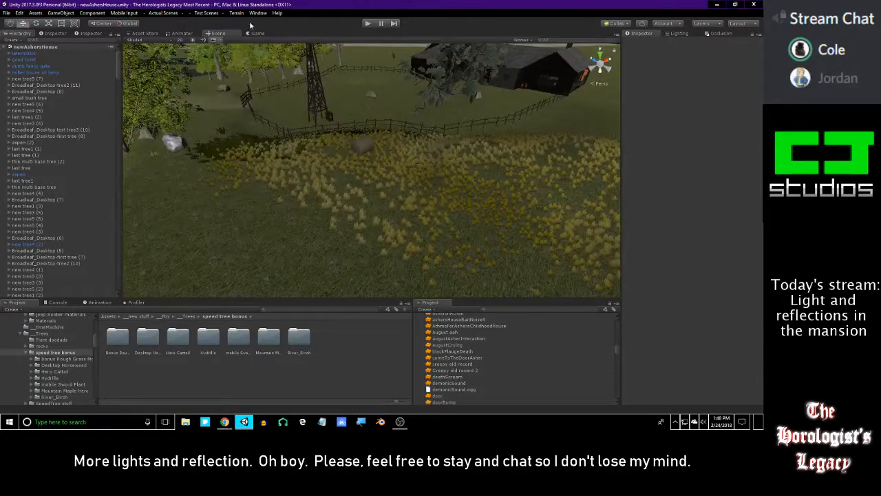
left_click(157, 13)
left_click(227, 23)
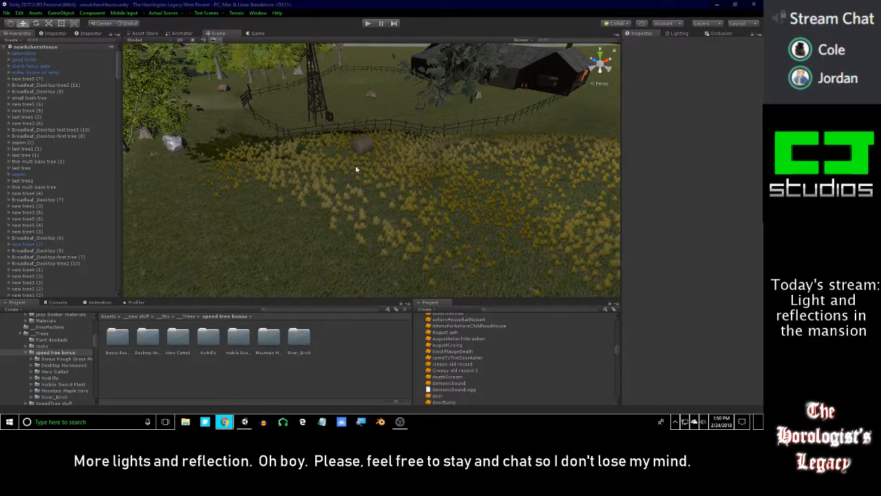
right_click_drag(357, 166, 310, 142)
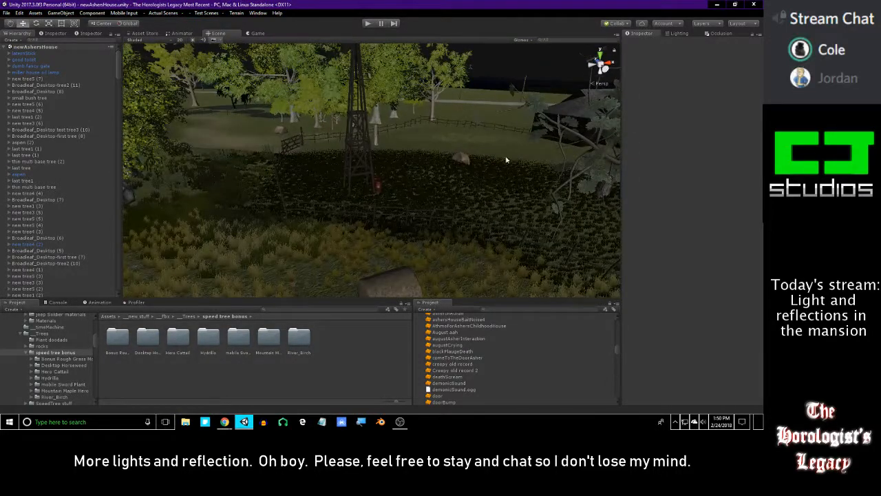
Switch to OBS and replace the topic below "Today's stream:" in the text source with "Fixing LODs".
key("alt+Tab")
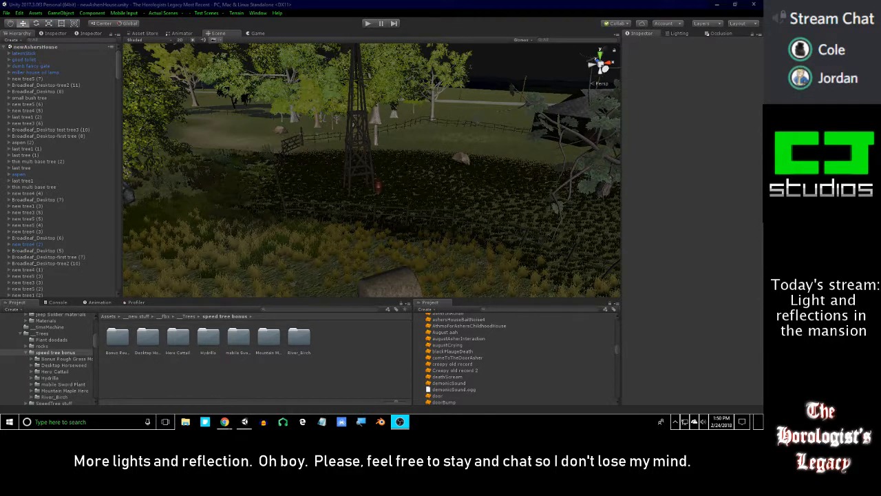
left_click_drag(0, 104, 346, 139)
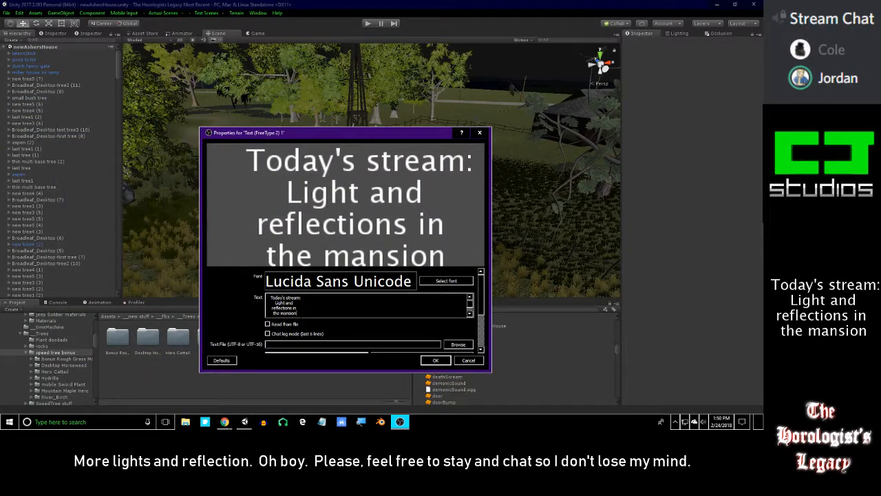
left_click_drag(296, 313, 275, 302)
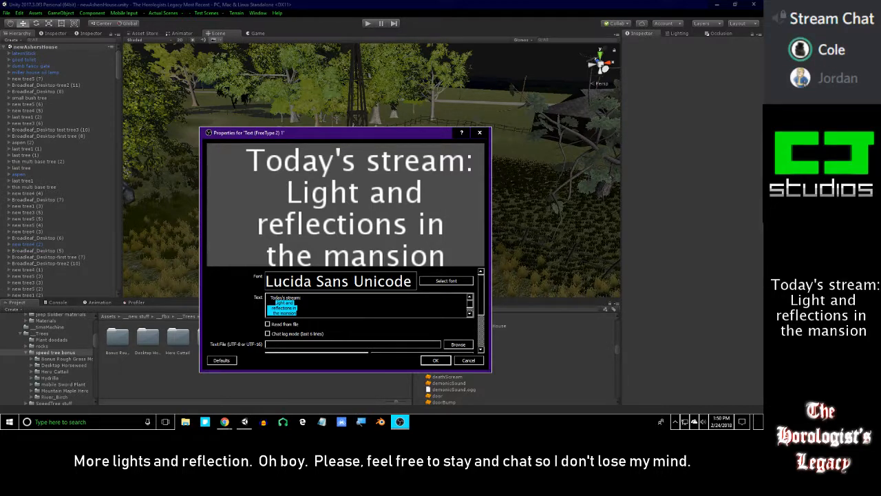
type("F")
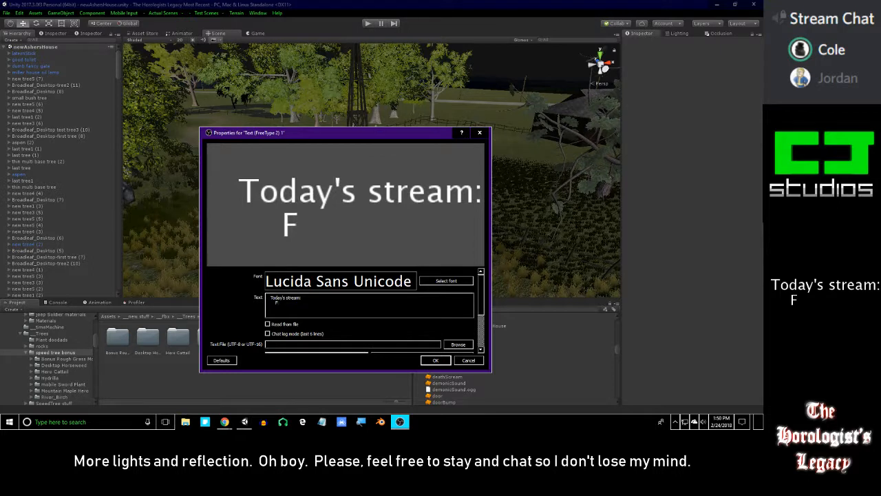
type("ixing LODS")
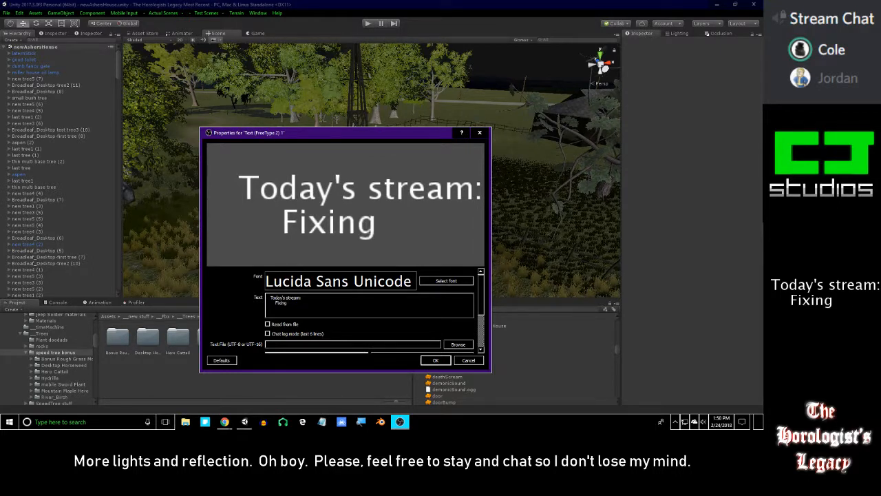
key("BackSpace")
type("s and")
key("BackSpace")
key("BackSpace")
key("BackSpace")
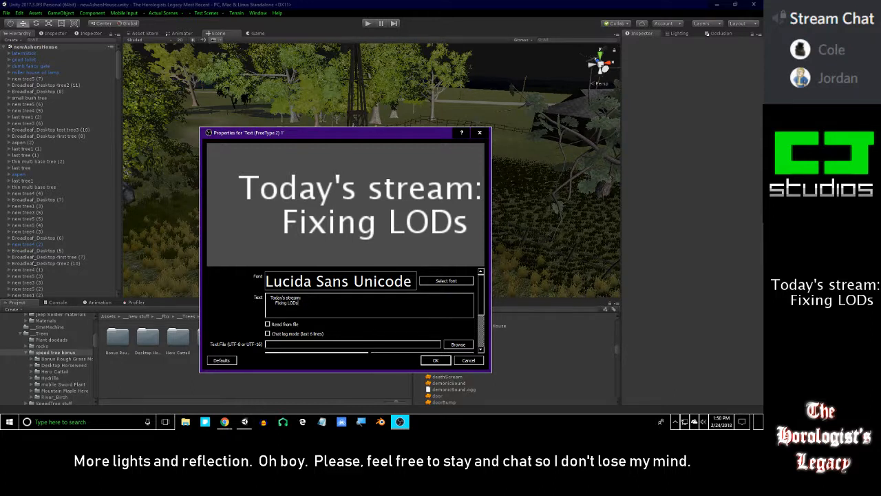
Add the line "and placing" below "Fixing LODs" in the stream topic text.
key("Return")
type("and")
key("BackSpace")
key("BackSpace")
key("BackSpace")
key("BackSpace")
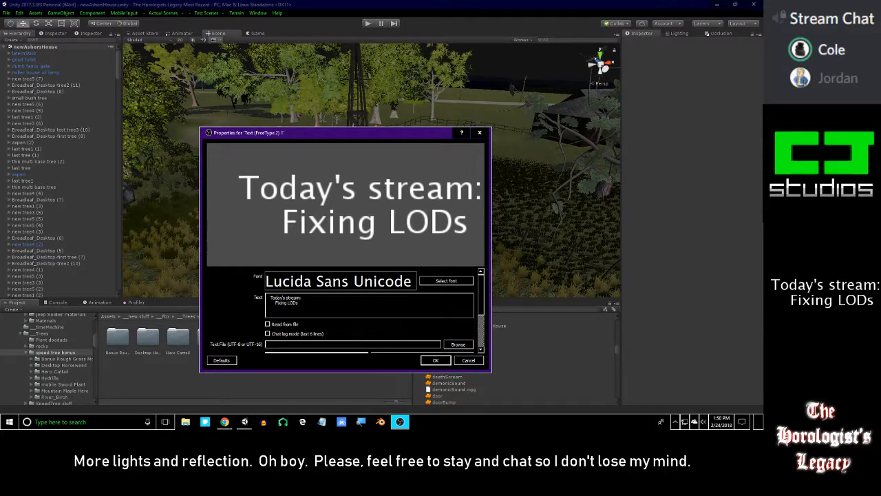
key("Return")
key("BackSpace")
key("Return")
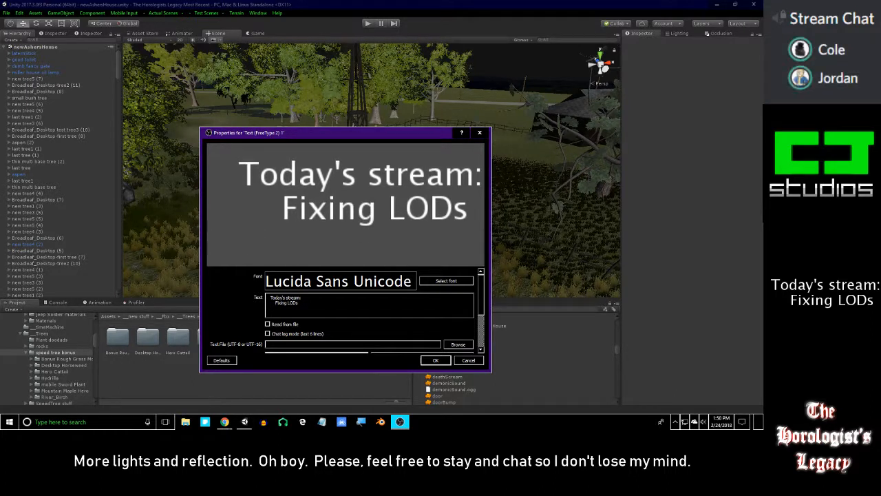
type("an d")
key("BackSpace")
key("BackSpace")
type("d")
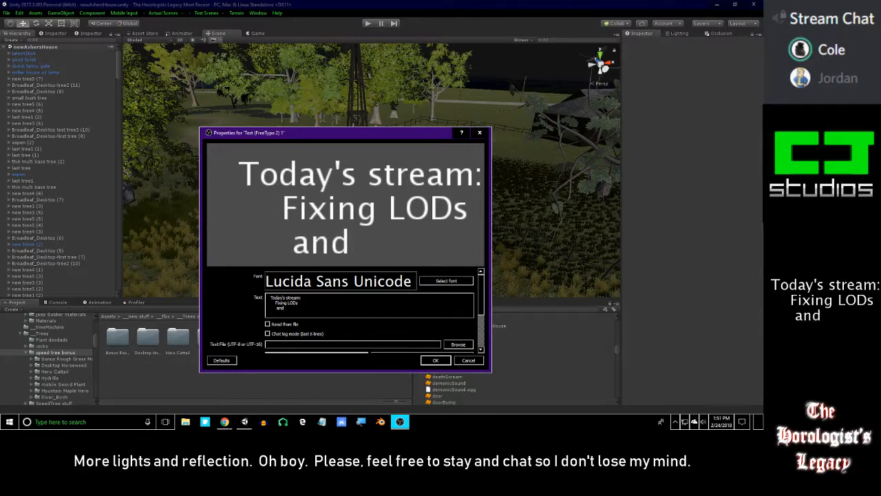
type(" placing")
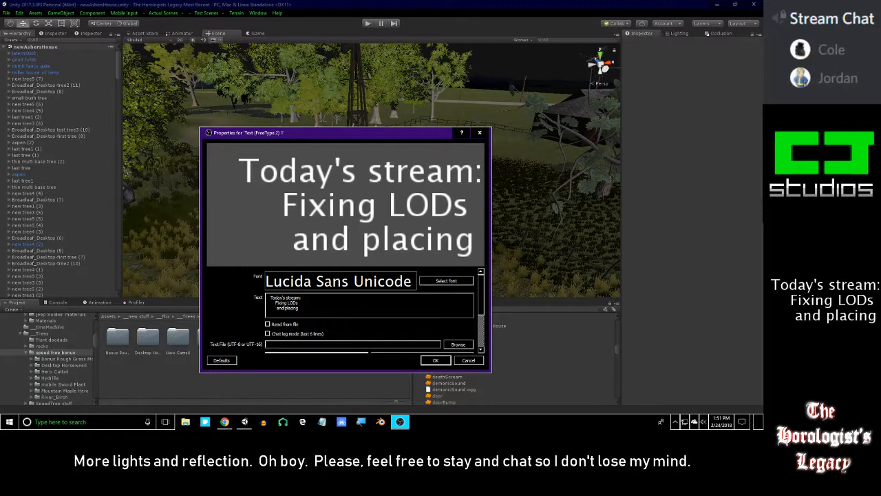
key("Return")
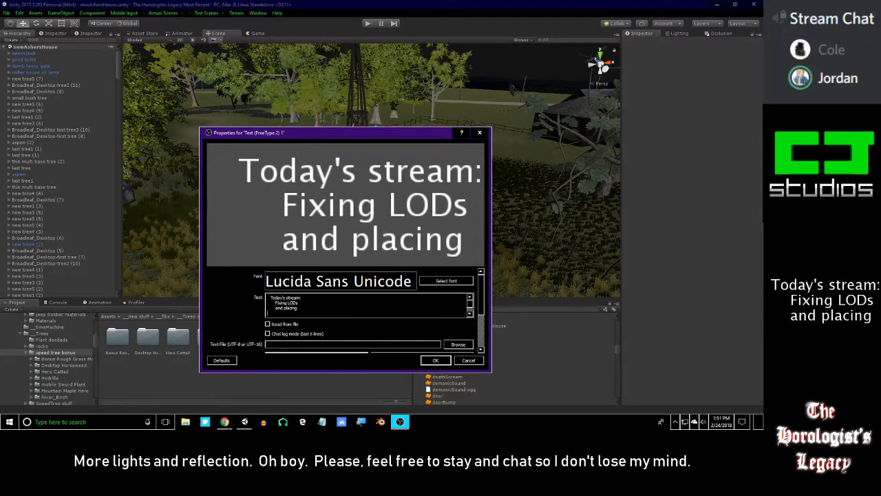
Complete the stream topic text with a last line reading "the clocks".
type("the")
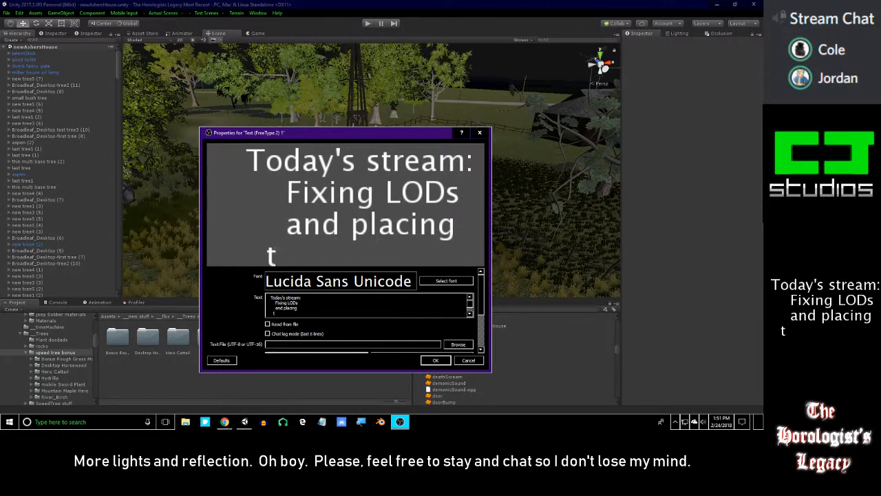
key("BackSpace")
key("BackSpace")
key("BackSpace")
type("the clocks")
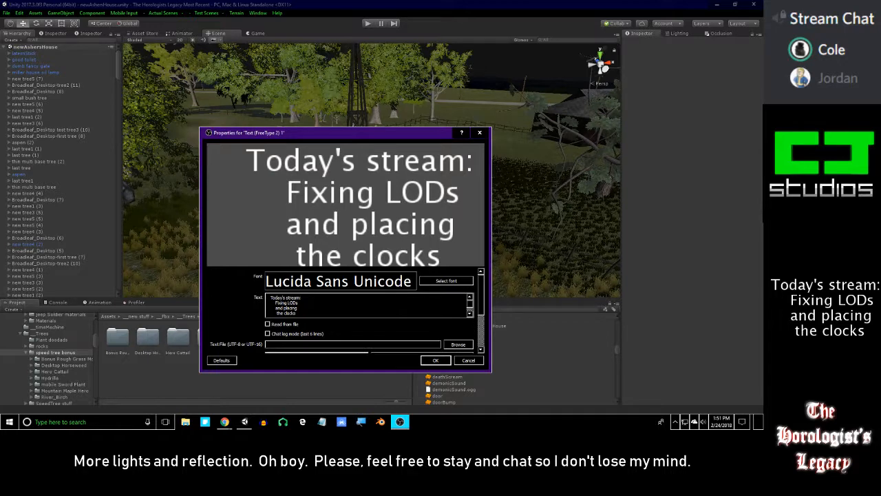
Trim the leading spaces of the three topic lines to centre them under the heading, and apply the text.
key("BackSpace")
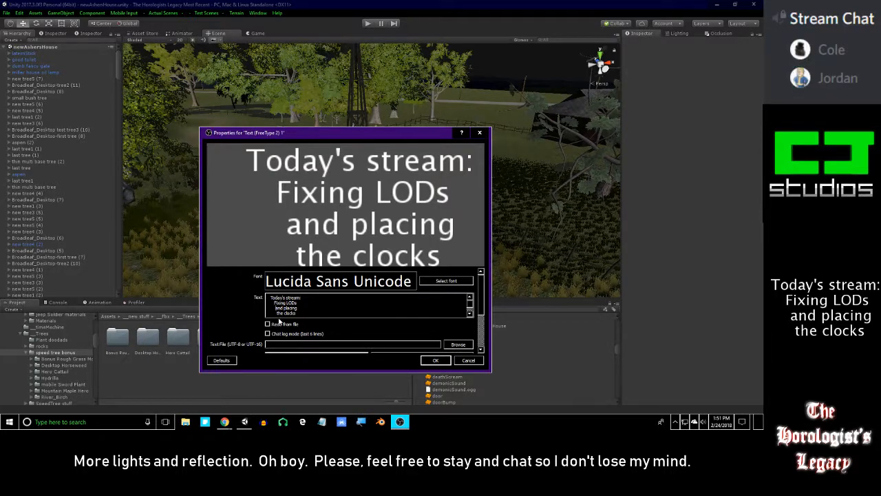
key("BackSpace")
type("s")
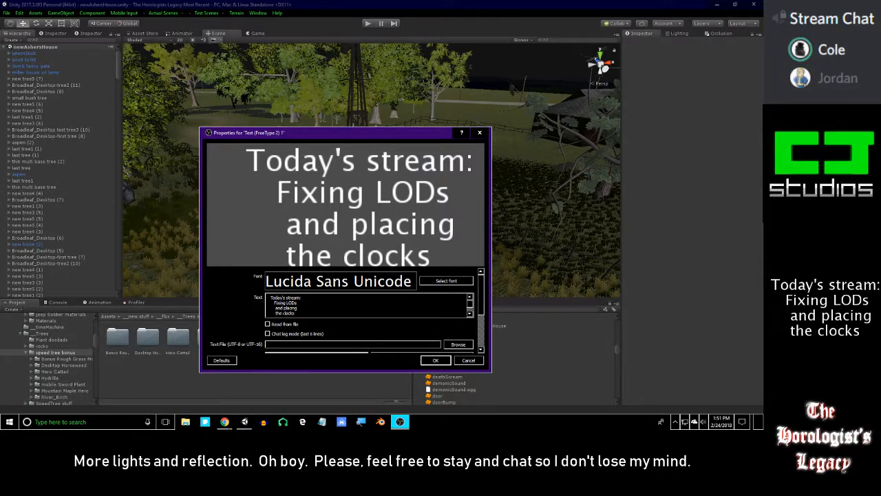
key("BackSpace")
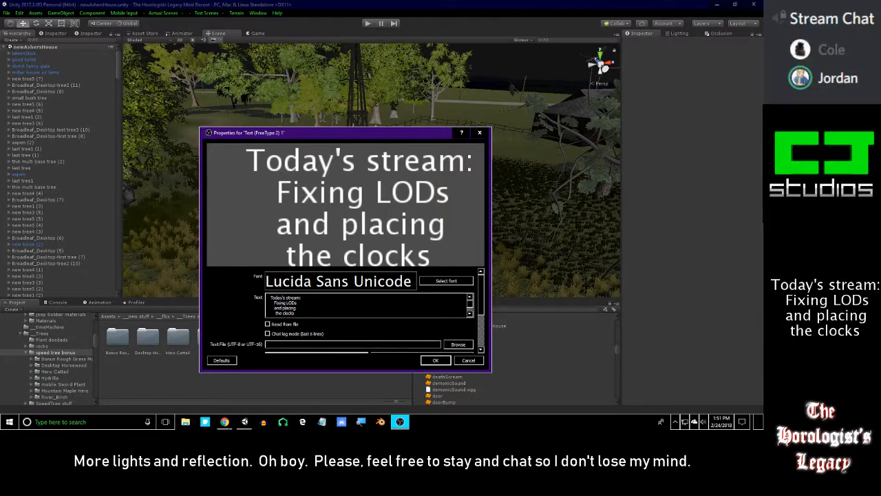
left_click(435, 360)
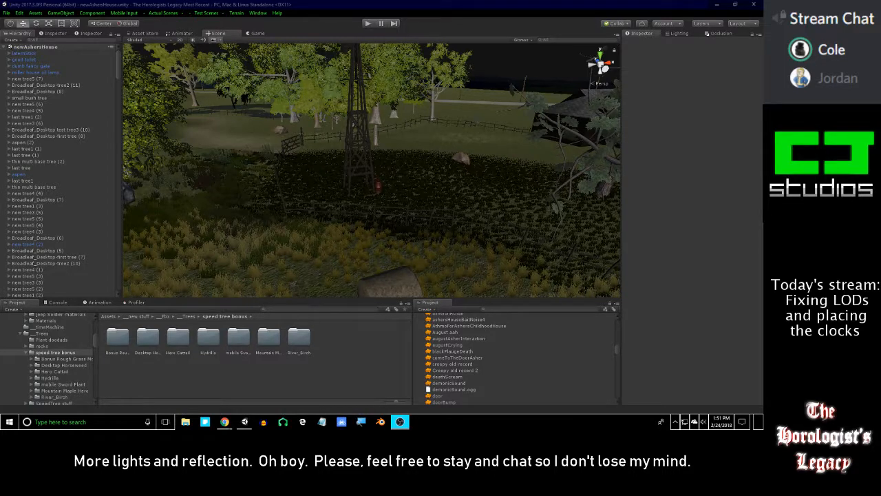
Bring the lower caption's text source properties into view and replace its text with "The clocks shall be placed".
left_click_drag(2, 99, 405, 101)
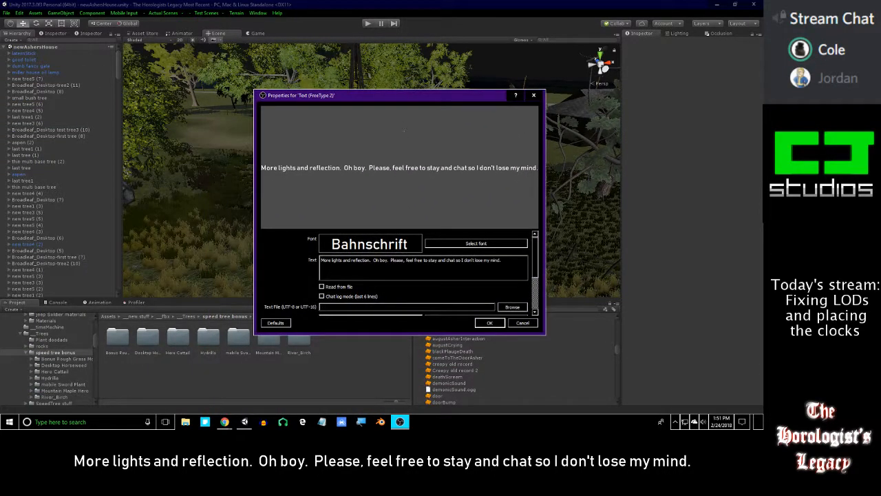
key("ctrl+a")
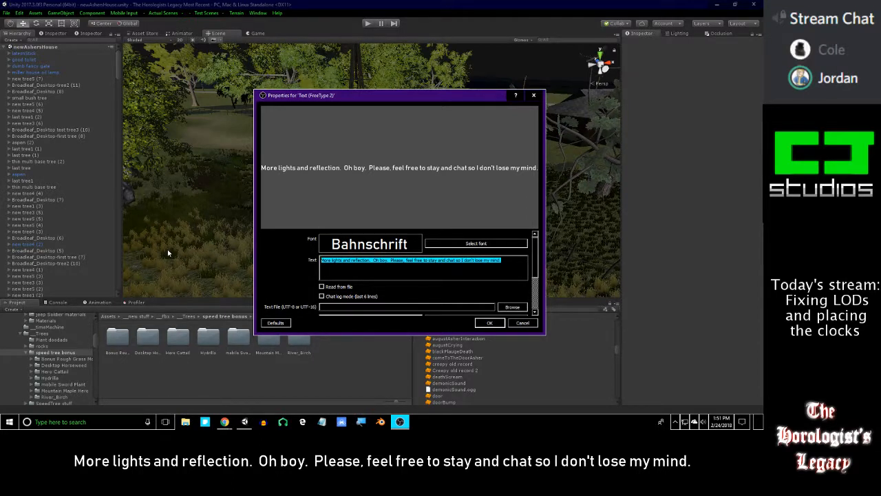
key("BackSpace")
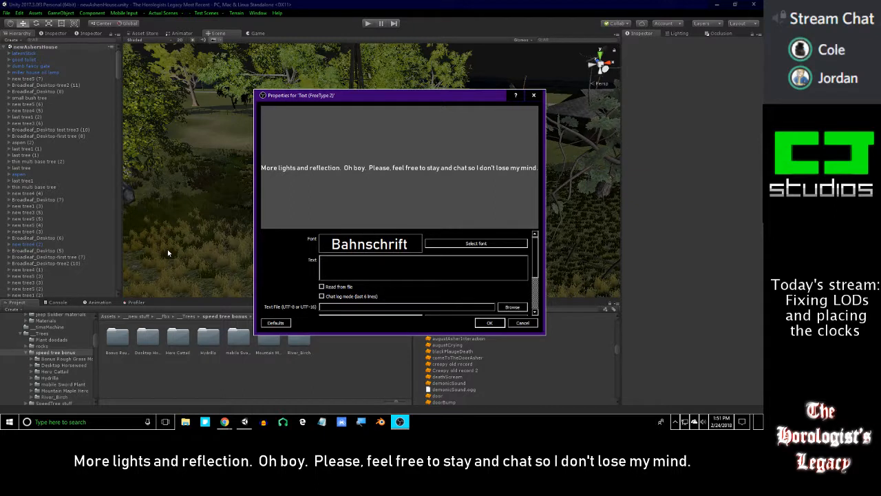
type("I'm")
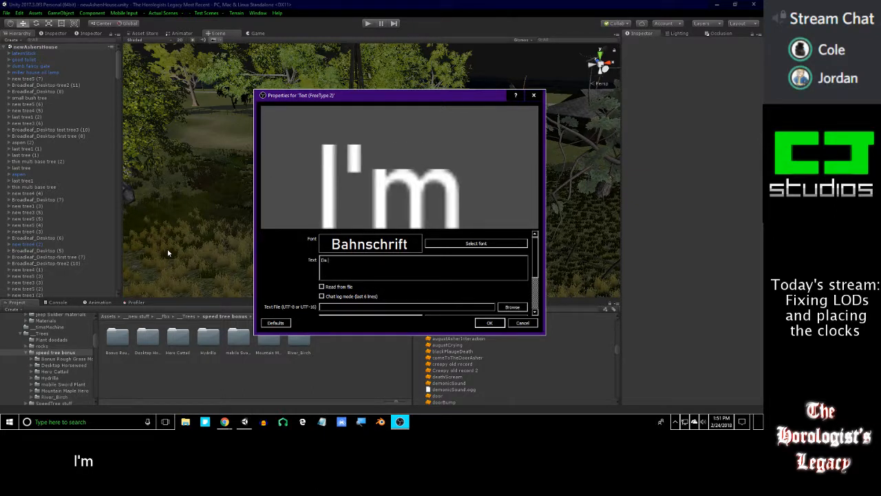
key("BackSpace")
key("BackSpace")
key("BackSpace")
type("The clocks w")
key("BackSpace")
type("shall be s")
key("BackSpace")
type("placed")
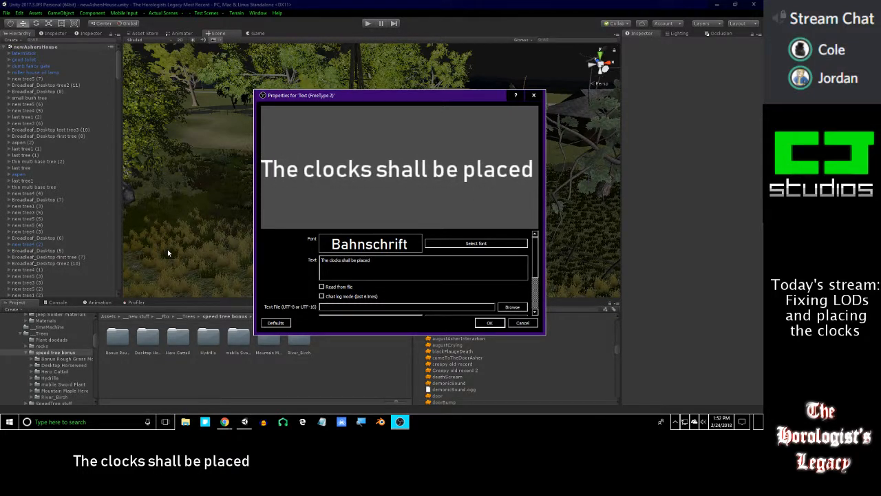
Finish the first caption sentence with "by the trillion.".
type(" my th")
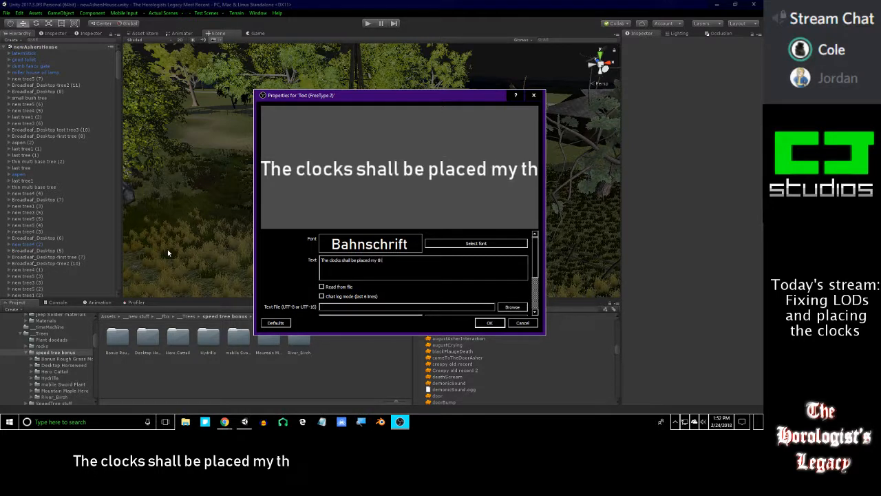
key("BackSpace")
key("BackSpace")
key("BackSpace")
key("BackSpace")
key("BackSpace")
type("byt")
key("BackSpace")
type("the")
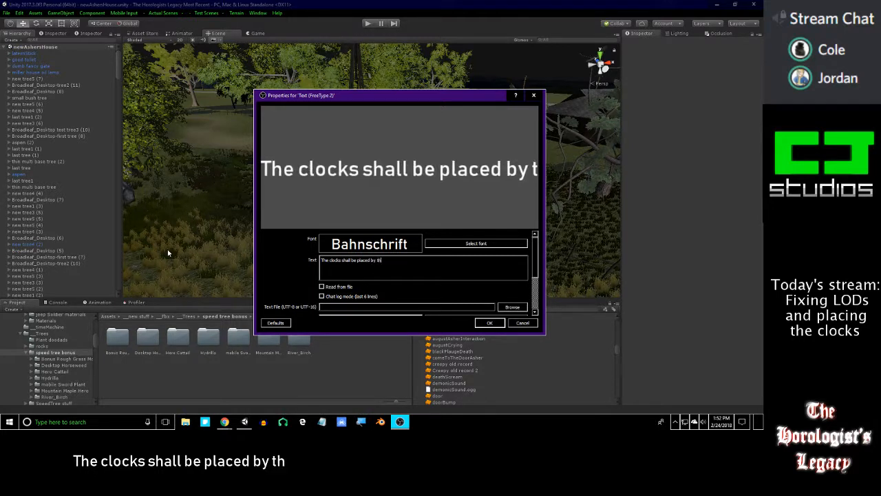
type("rei")
key("BackSpace")
key("BackSpace")
key("BackSpace")
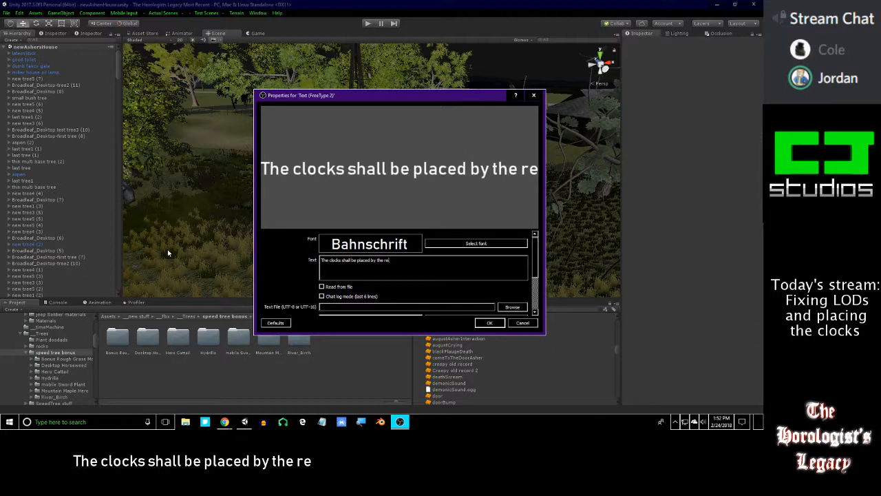
type("trillion.")
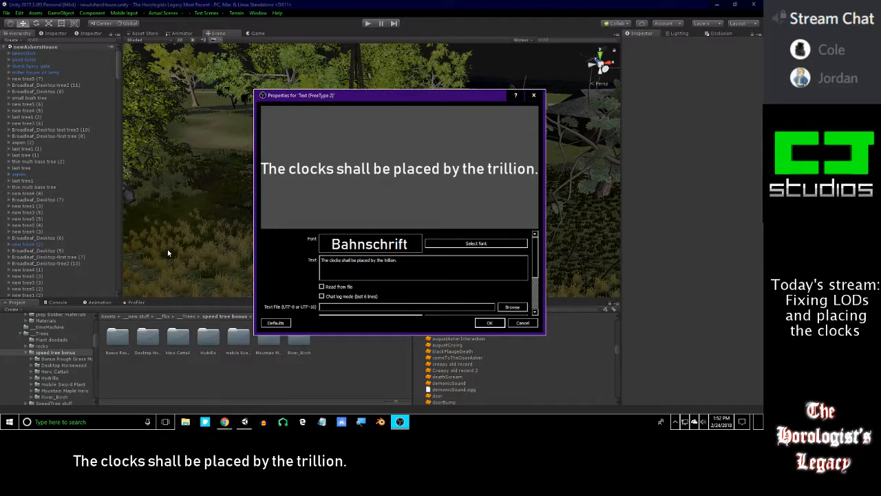
Add the second caption sentence "And they have special teleporting groups that must be setup." and apply the text.
type("And they a")
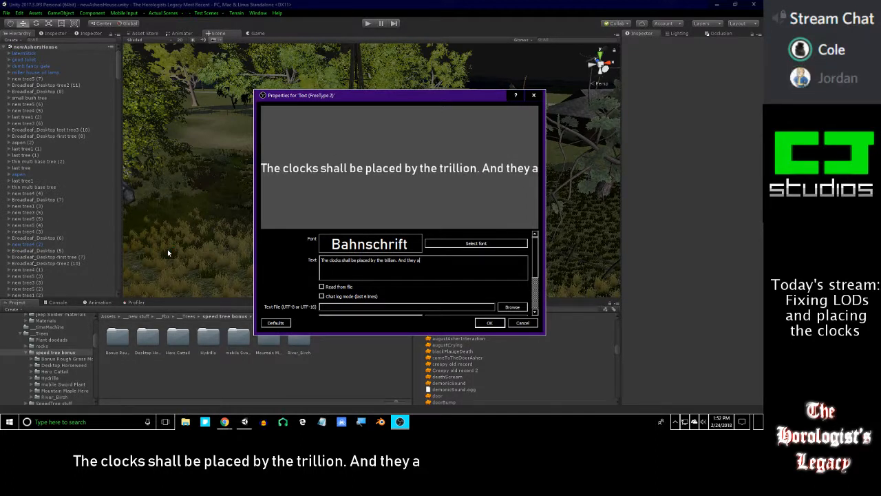
key("BackSpace")
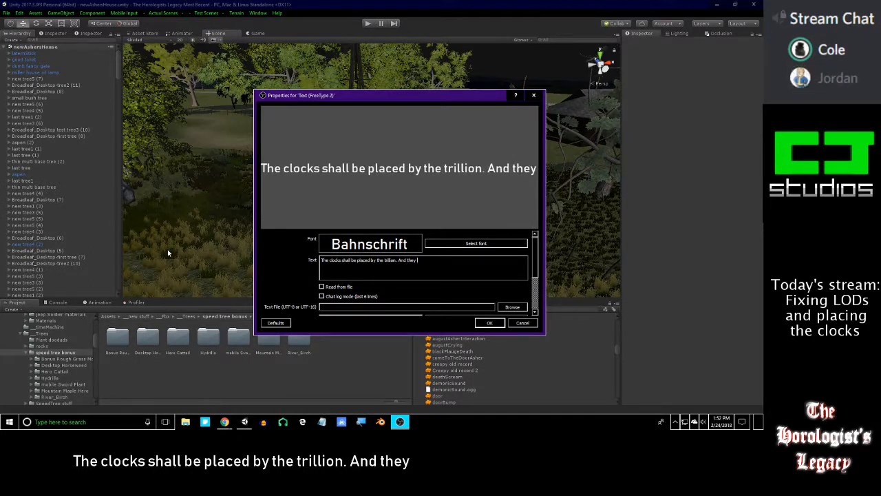
type("have special ")
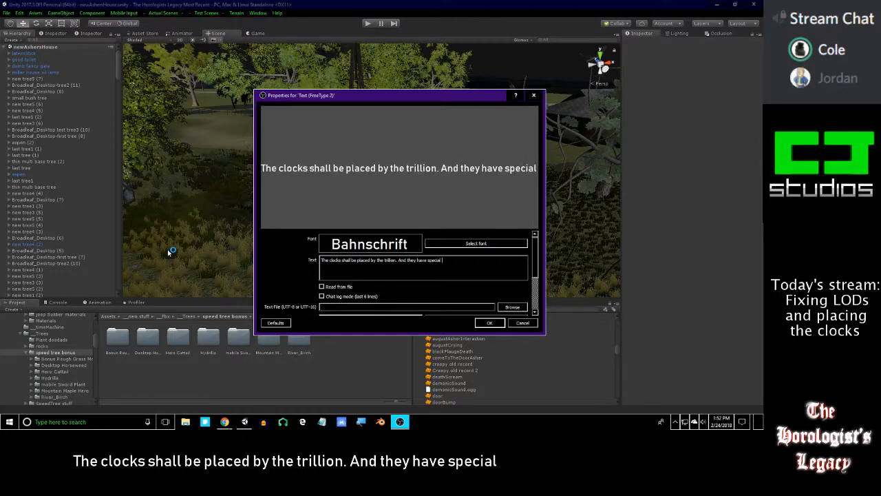
type("teleportin")
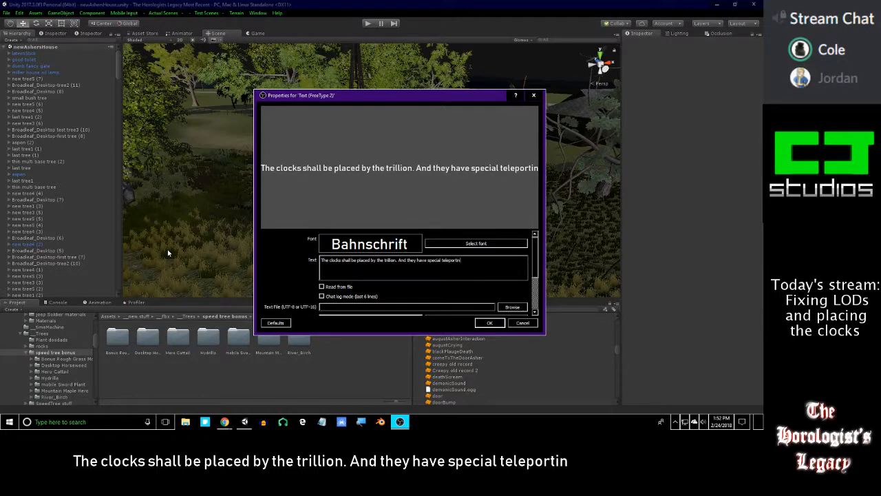
type("g groups th")
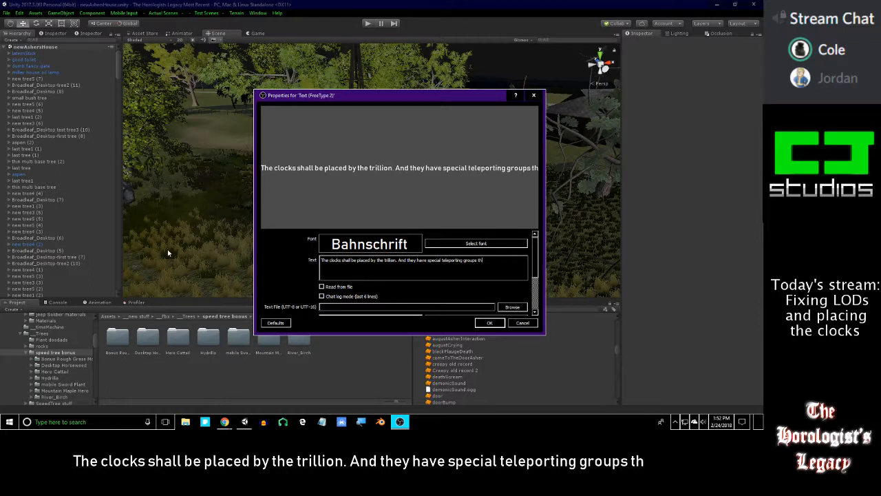
type("at must be s")
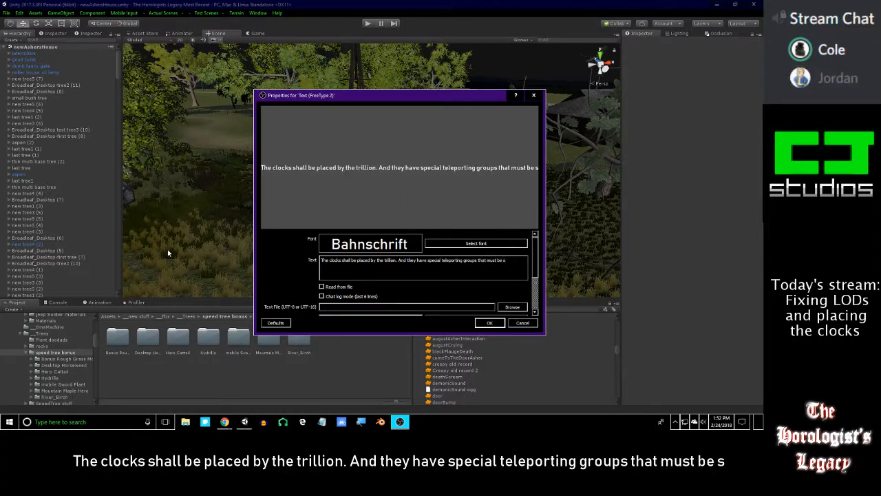
type("etup.")
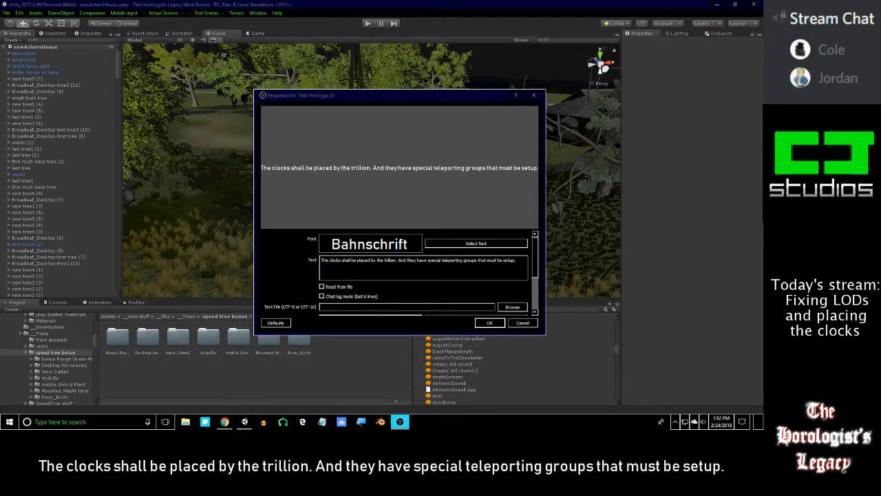
left_click(489, 323)
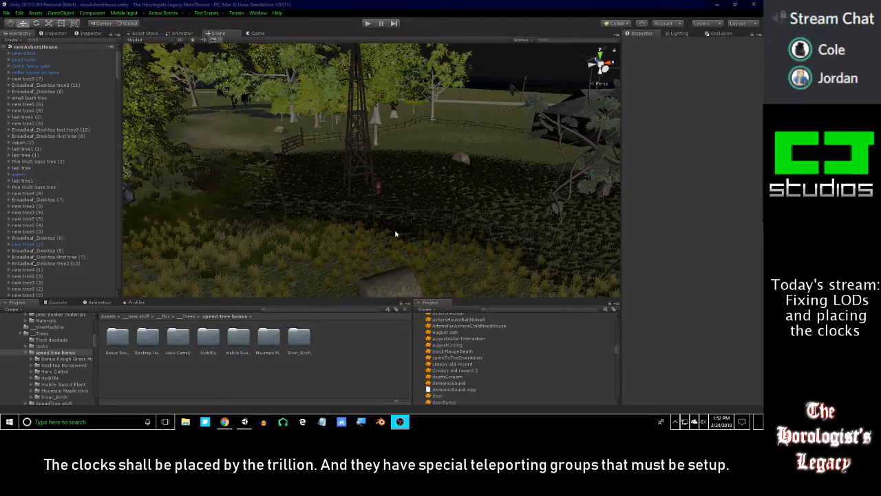
Return to the Unity editor and open the mansion scene from the project's actual scenes.
left_click(381, 212)
right_click_drag(380, 212, 396, 230)
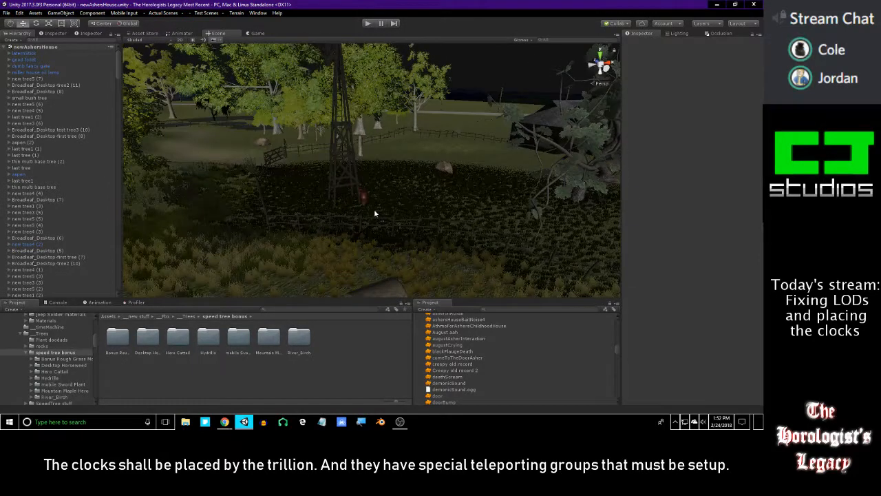
left_click(165, 13)
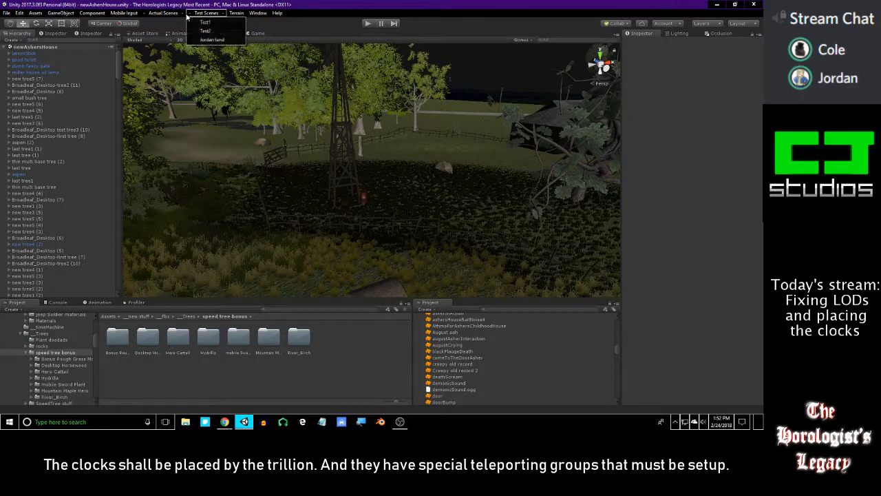
left_click(189, 75)
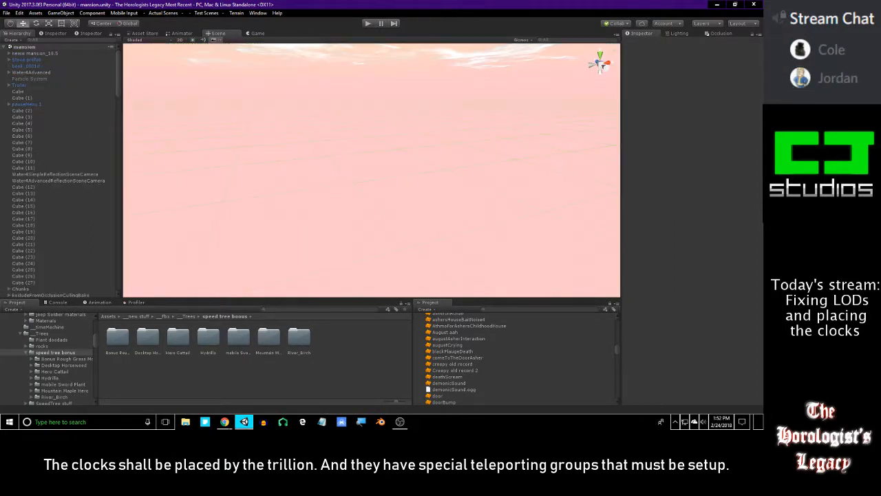
Frame Cube (5) in the scene and examine the mansion's front facade, fenced courtyard and entrance steps.
key("alt+Tab")
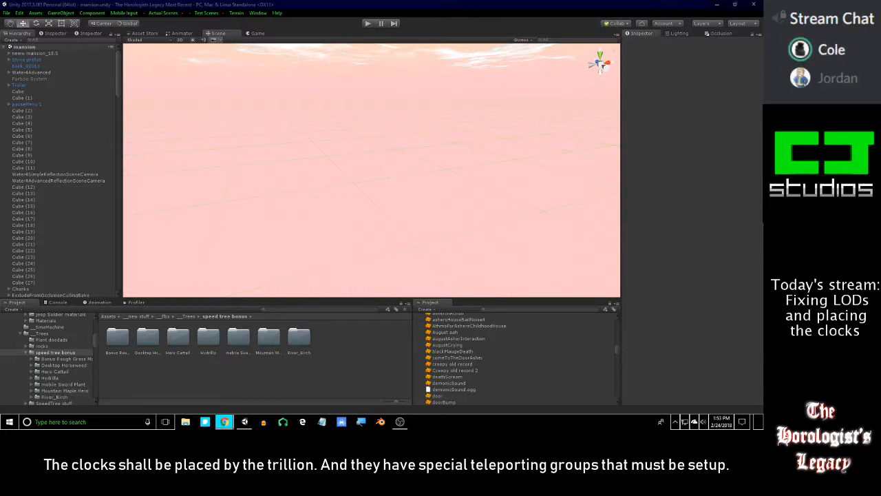
left_click(91, 130)
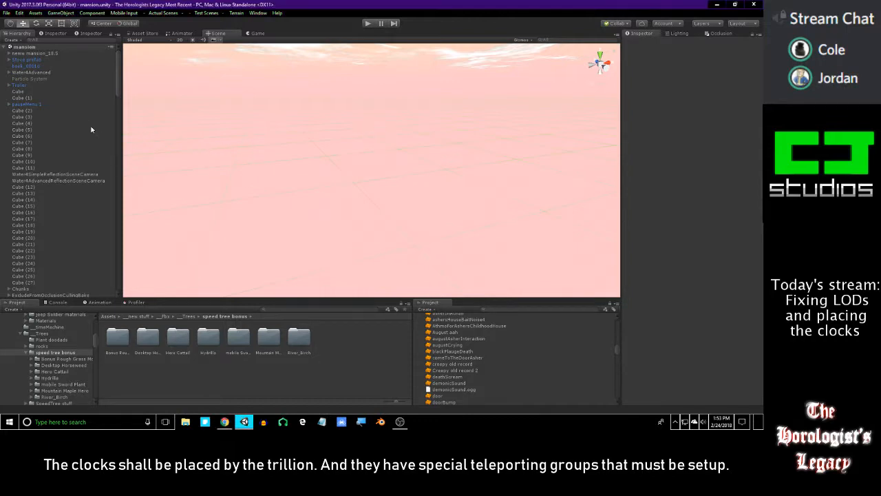
left_click(91, 130)
key("f")
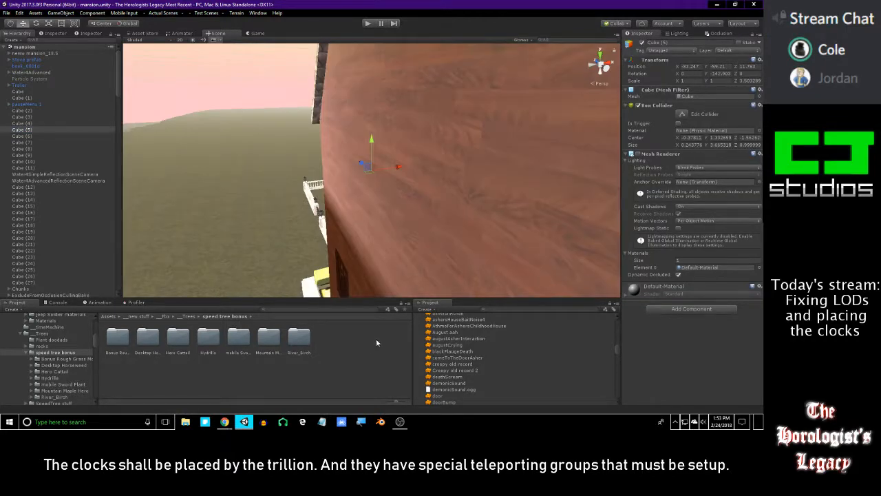
left_click(360, 372)
right_click_drag(375, 156, 478, 207)
key("s")
key("s")
key("a")
right_click_drag(388, 183, 314, 142)
key("w")
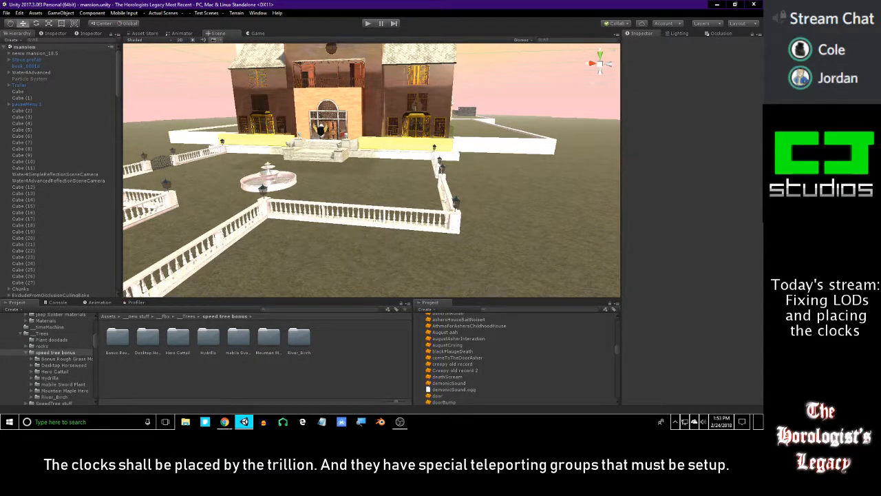
key("alt+Tab")
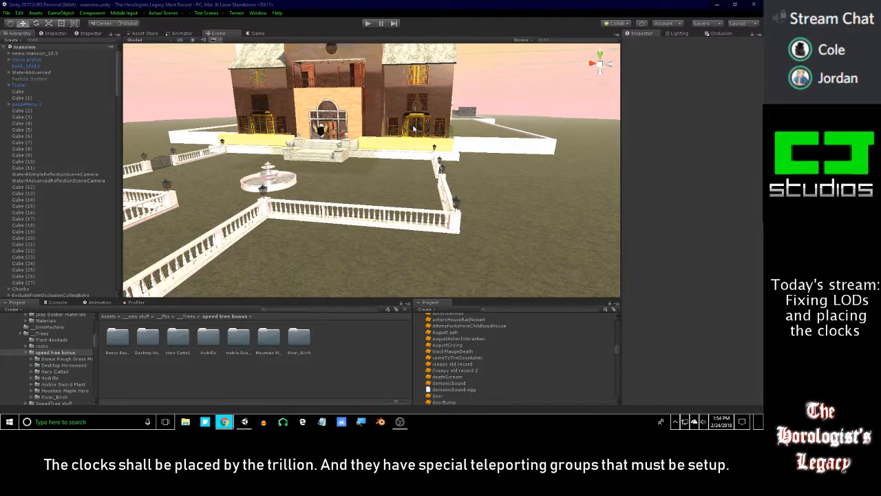
right_click_drag(412, 132, 384, 173)
key("alt+Tab")
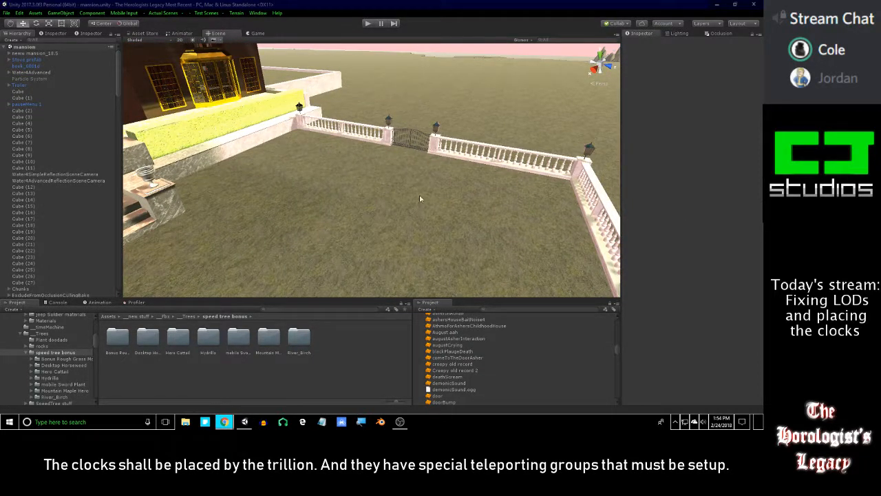
right_click_drag(357, 196, 323, 206)
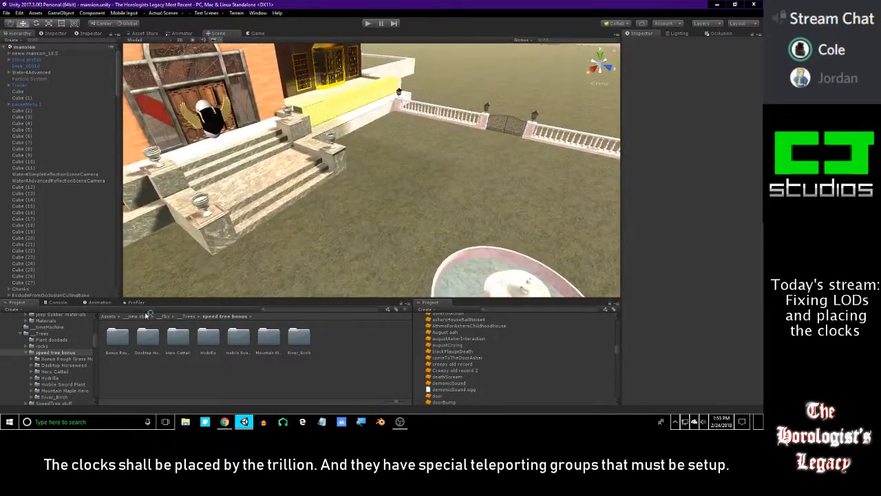
Inspect the LOD settings of the Rough_Grass_Mobile_Cluster model and its prefab, and look through its materials folder in Bonus Rough Grass Mobile.
left_click(75, 360)
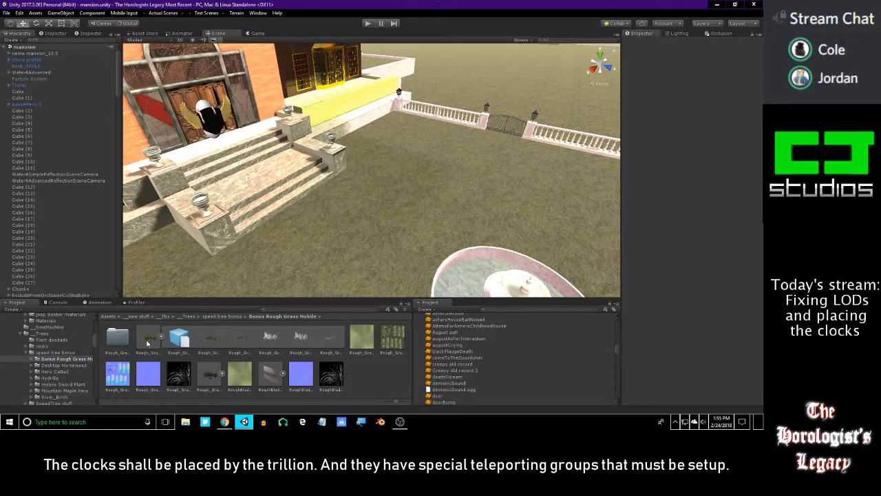
left_click(141, 341)
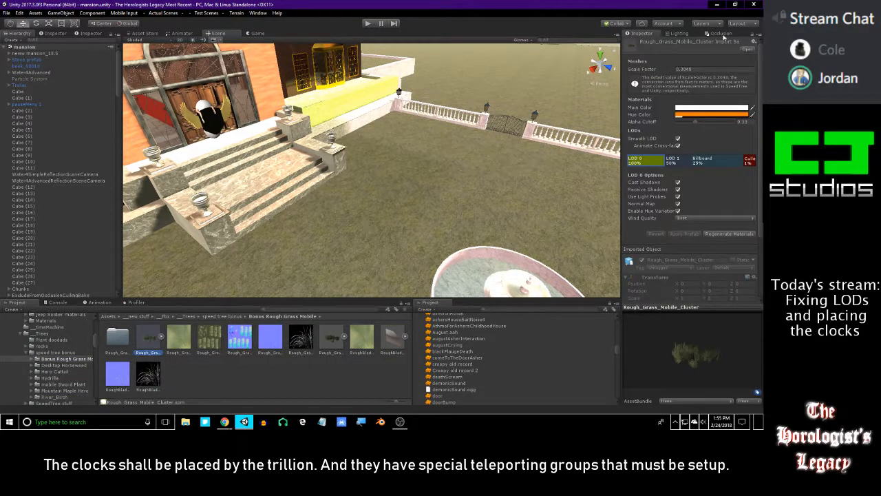
left_click(333, 341)
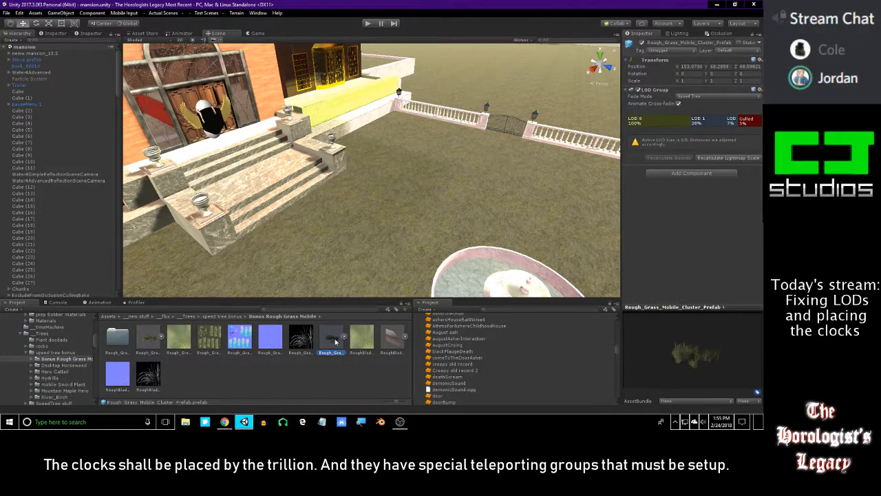
left_click(57, 365)
left_click(32, 359)
left_click(41, 365)
left_click(38, 365)
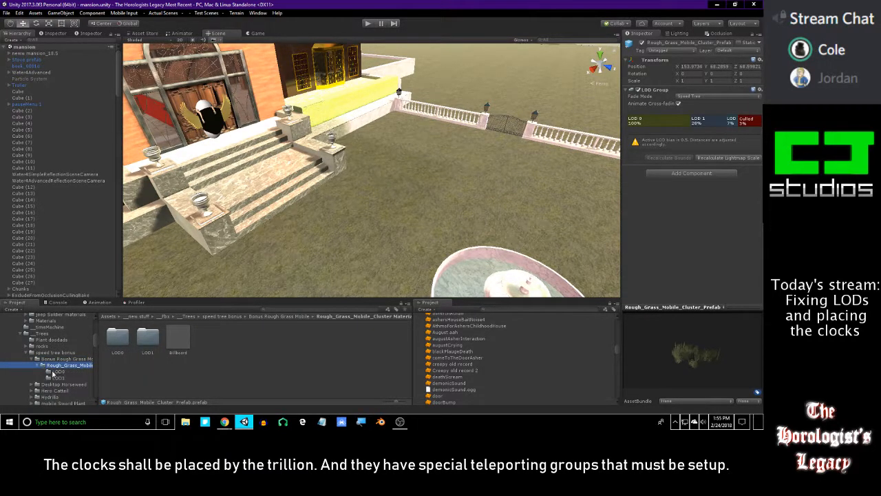
left_click(37, 358)
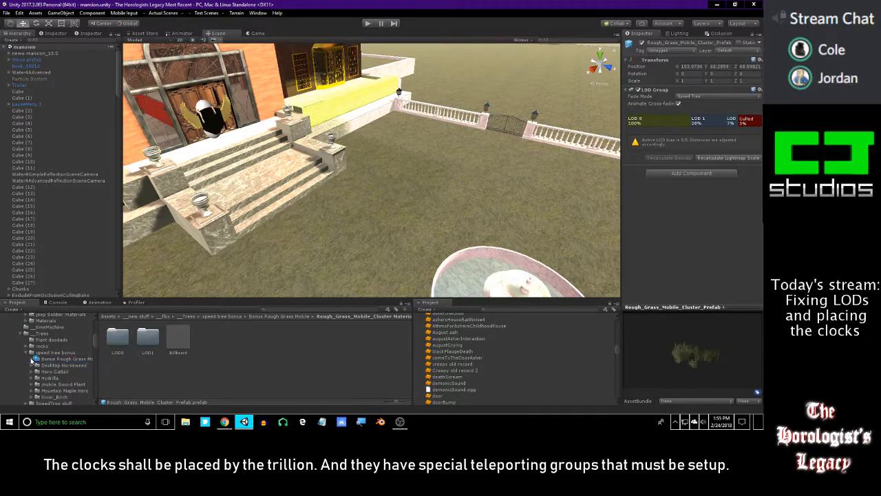
Inspect the LOD settings of Horseweed_Desktop_1, Horseweed_Desktop_2 and the Horseweed_Desktop_2 prefab in the Desktop Horseweed folder.
left_click(56, 365)
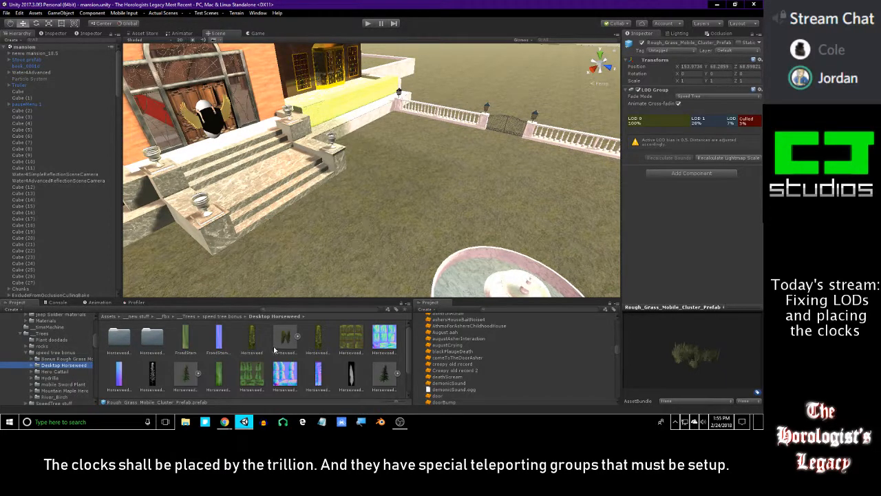
left_click(287, 338)
left_click(297, 337)
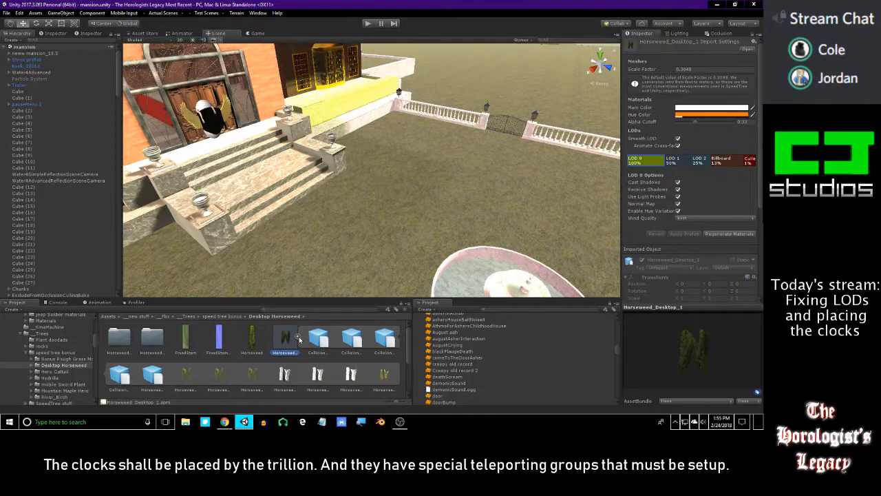
scroll(300, 339, "down", 2)
scroll(300, 339, "up", 2)
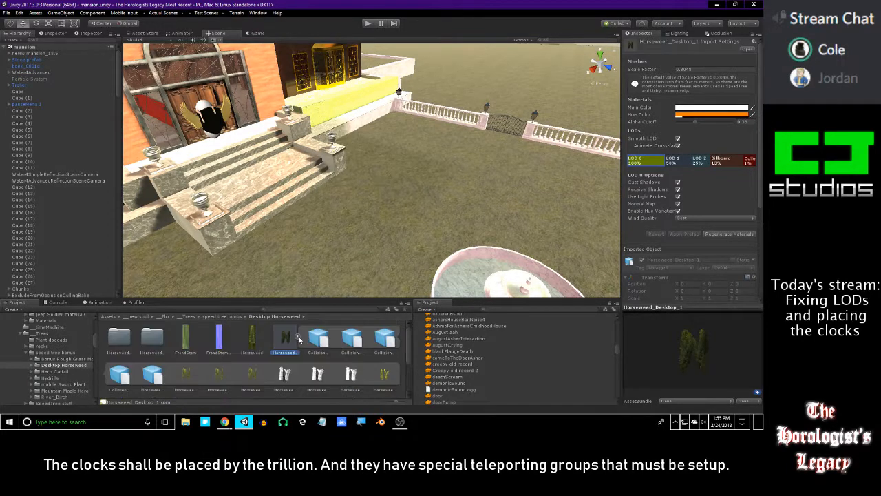
left_click(297, 337)
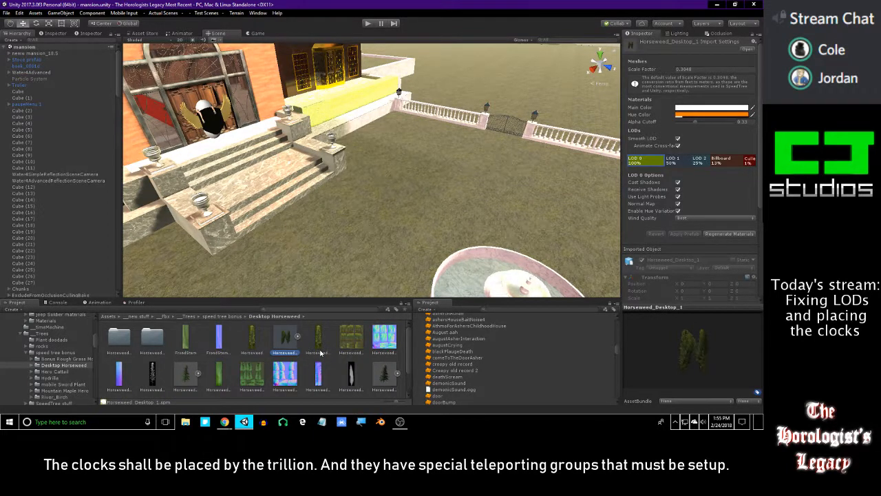
left_click(184, 374)
scroll(259, 382, "down", 1)
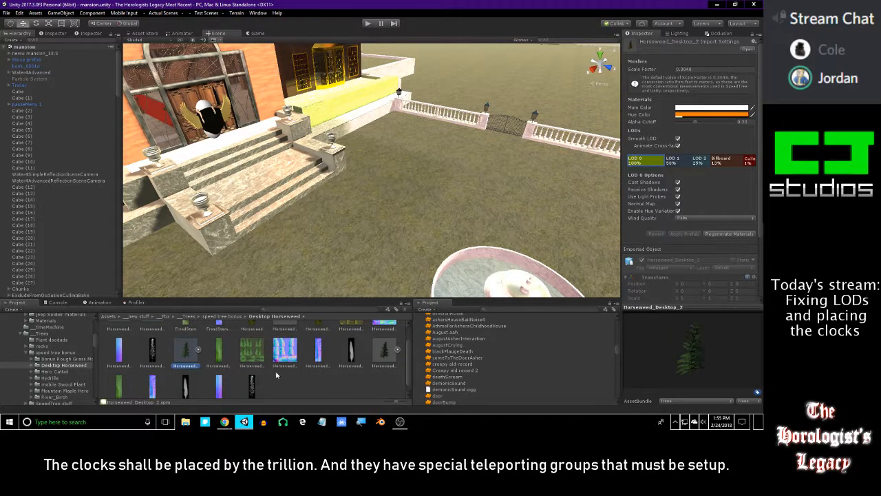
left_click(383, 352)
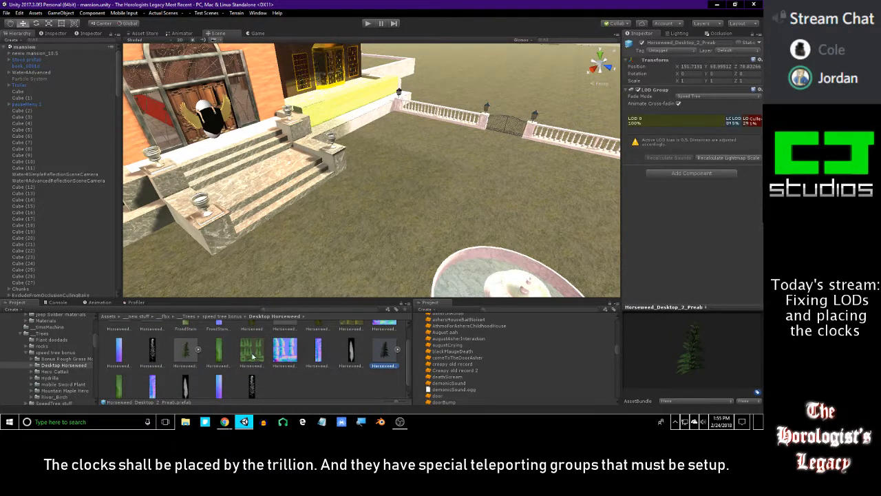
left_click(184, 353)
scroll(282, 344, "up", 1)
Place the Horseweed_Desktop_1 model on the grass beside the mansion's entrance steps and frame it in the scene.
left_click(283, 338)
left_click_drag(284, 337, 314, 209)
key("f")
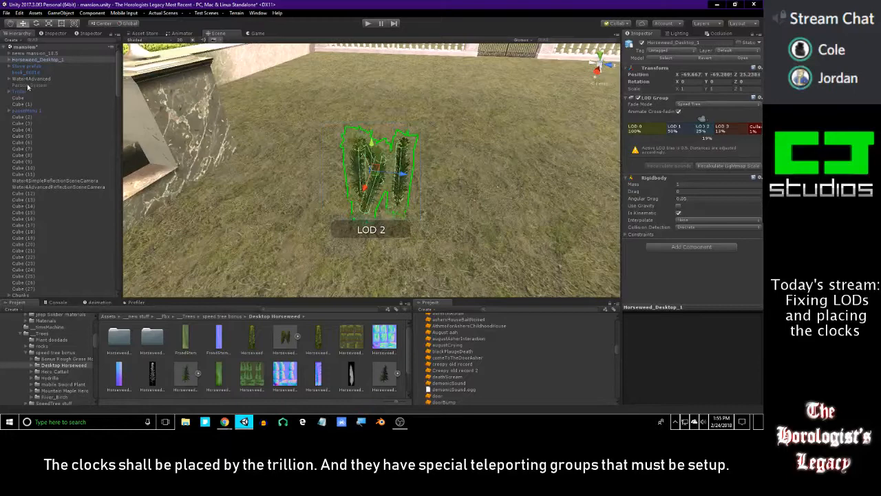
Delete CollisionObject0 through the last collision object under Horseweed_Desktop_1, accepting the break of the prefab instance.
left_click(8, 60)
left_click(37, 86)
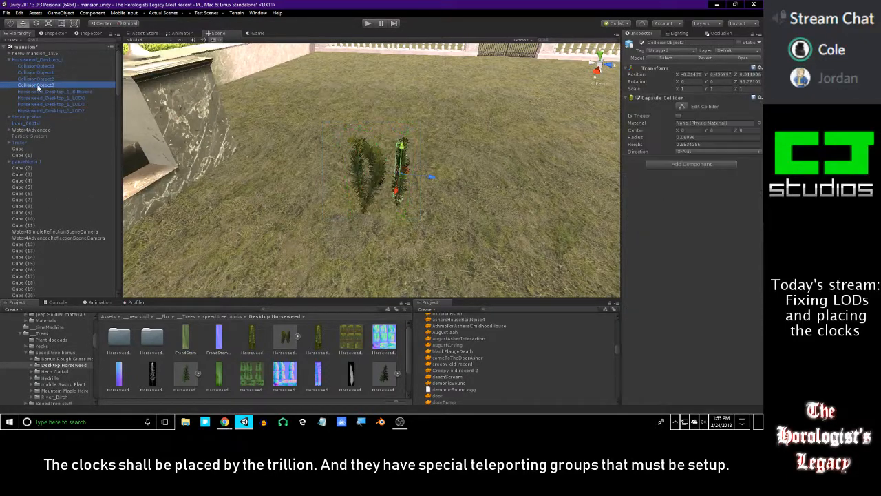
left_click(36, 66, "shift")
key("Delete")
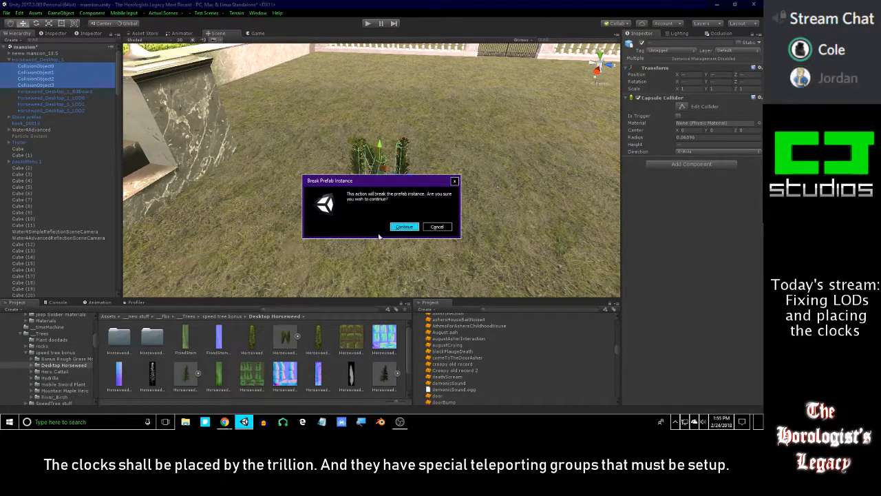
left_click(399, 226)
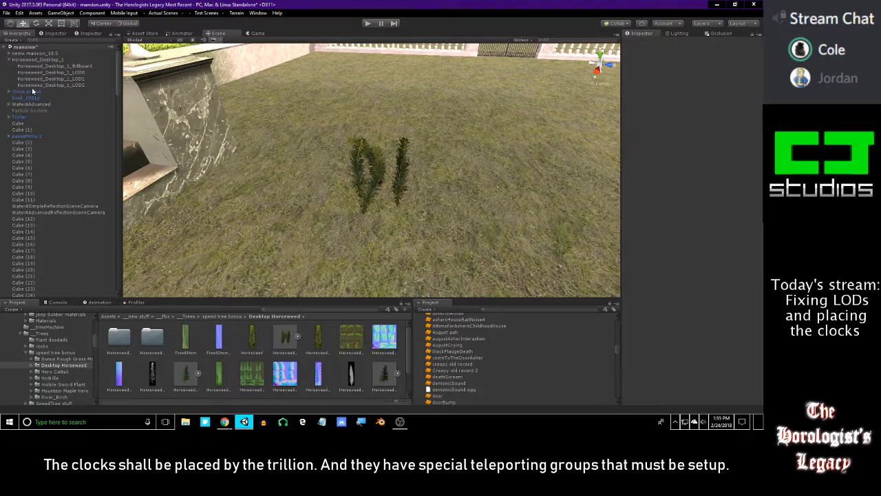
Examine the parts of the placed Horseweed_Desktop_1 and view its LOD Group from another angle.
left_click(33, 79)
left_click(46, 66)
left_click(50, 60)
key("f")
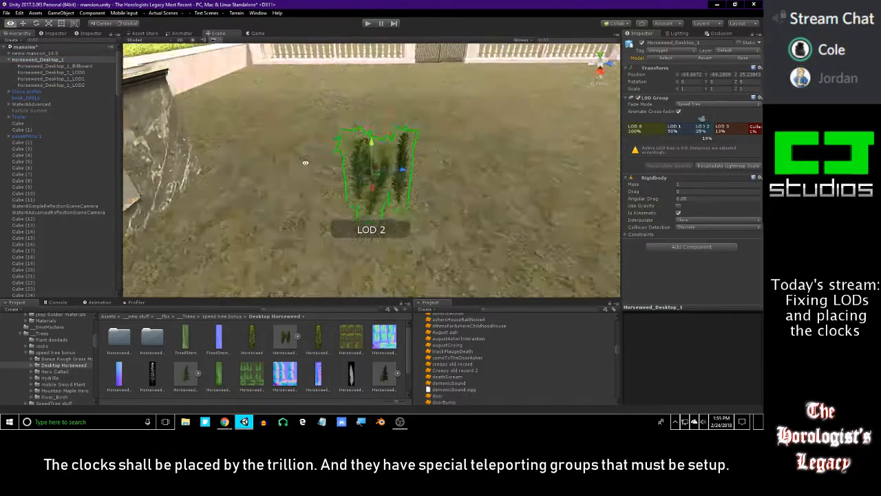
right_click_drag(365, 166, 328, 229, "alt")
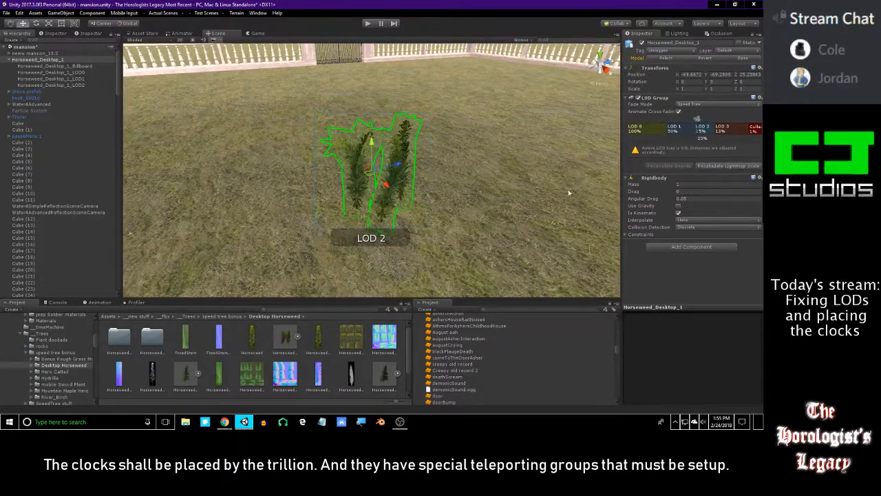
Remove the Rigidbody component from the placed Horseweed_Desktop_1.
left_click(754, 178)
left_click(716, 196)
left_click_drag(519, 144, 419, 150, "alt")
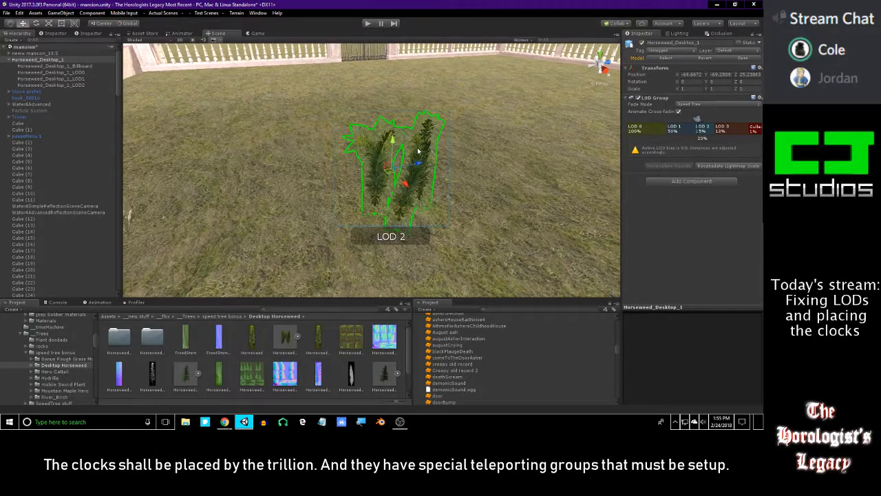
left_click_drag(418, 150, 356, 175, "alt")
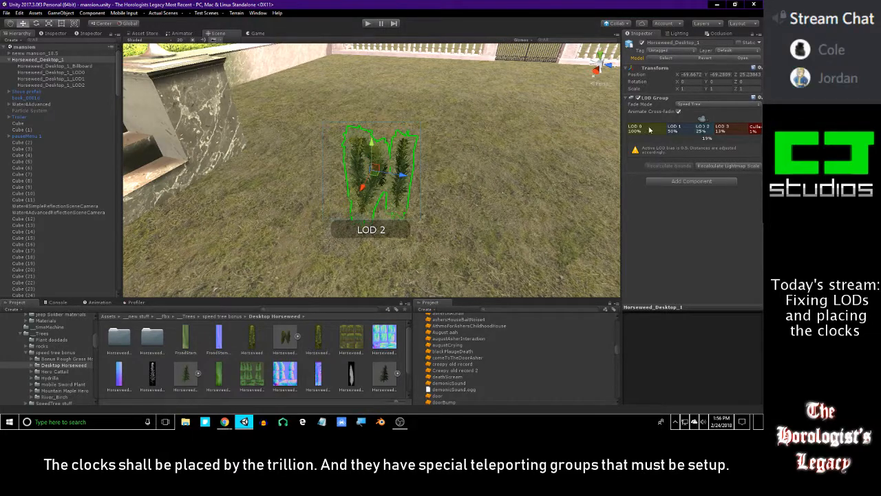
Lower the LOD Group thresholds of Horseweed_Desktop_1 to 12% for LOD 1, 6% for LOD 2 and 3% for LOD 3.
mouse_move(716, 127)
left_mouse_down()
mouse_move(738, 119)
mouse_move(702, 127)
mouse_move(722, 128)
left_mouse_up()
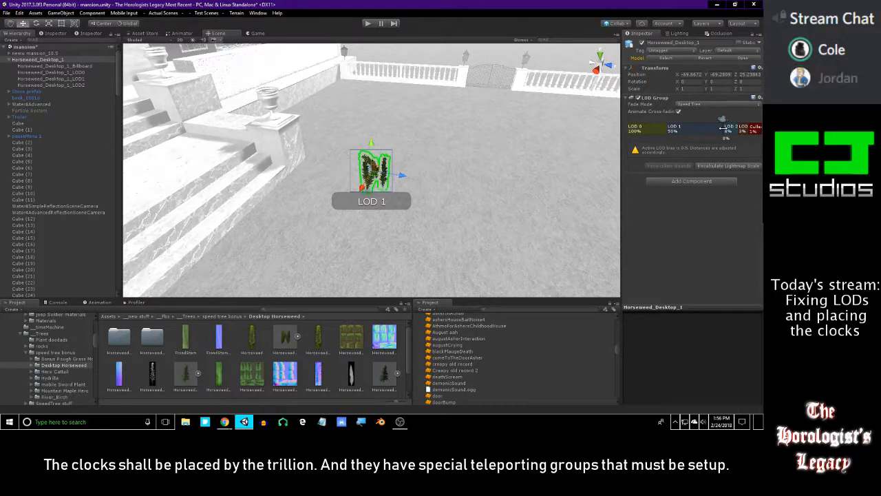
mouse_move(722, 128)
left_mouse_down()
mouse_move(748, 125)
mouse_move(732, 131)
mouse_move(688, 119)
mouse_move(728, 119)
mouse_move(711, 118)
left_mouse_up()
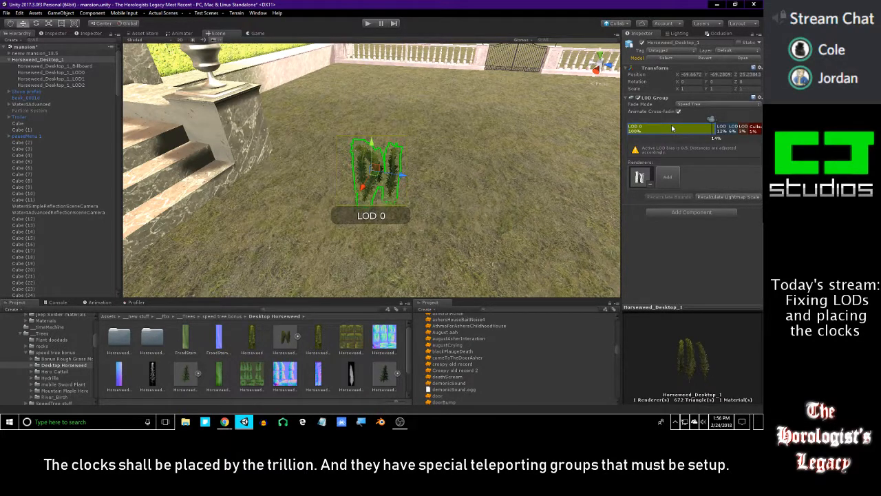
key("alt+Tab")
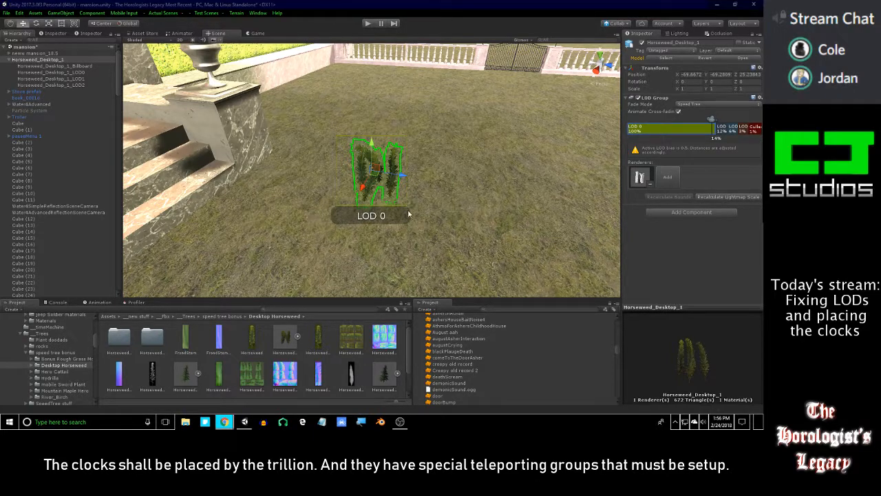
right_click_drag(408, 215, 359, 178)
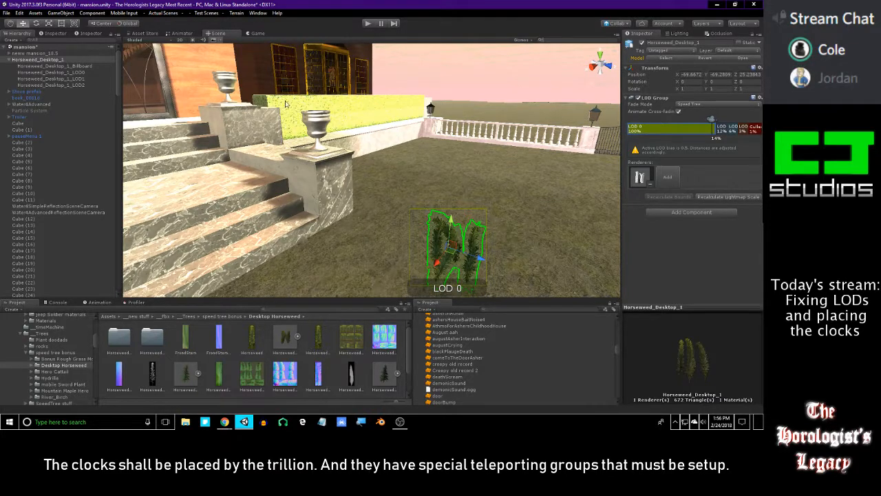
Rename the Horseweed_Desktop_1 object in the scene to Horseweed_Desktop_1_Prefab.
scroll(285, 375, "down", 1)
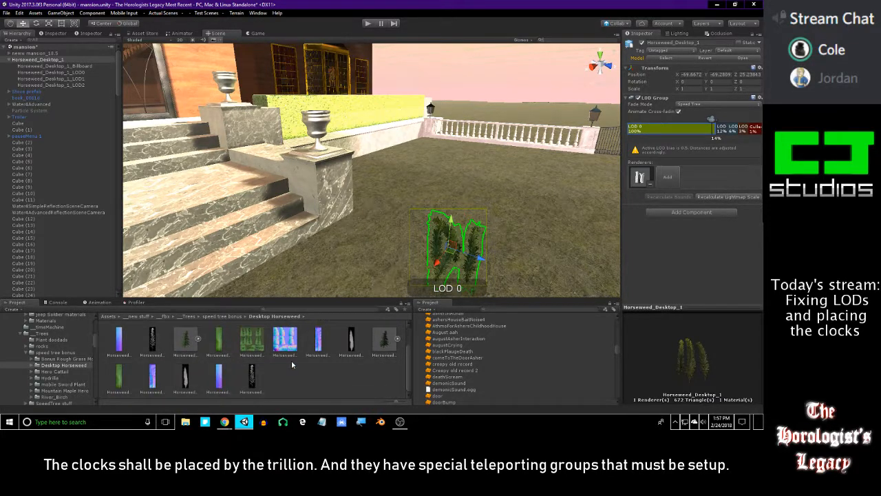
left_click(49, 67)
left_click(44, 60)
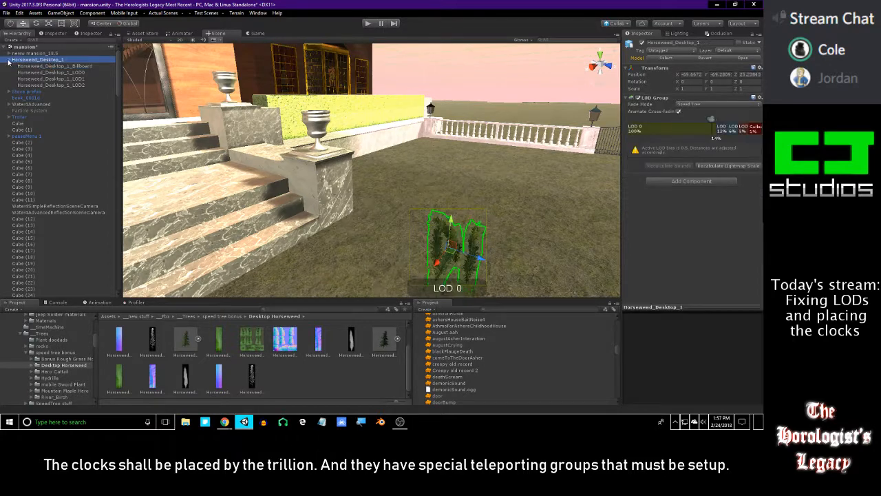
left_click(9, 60)
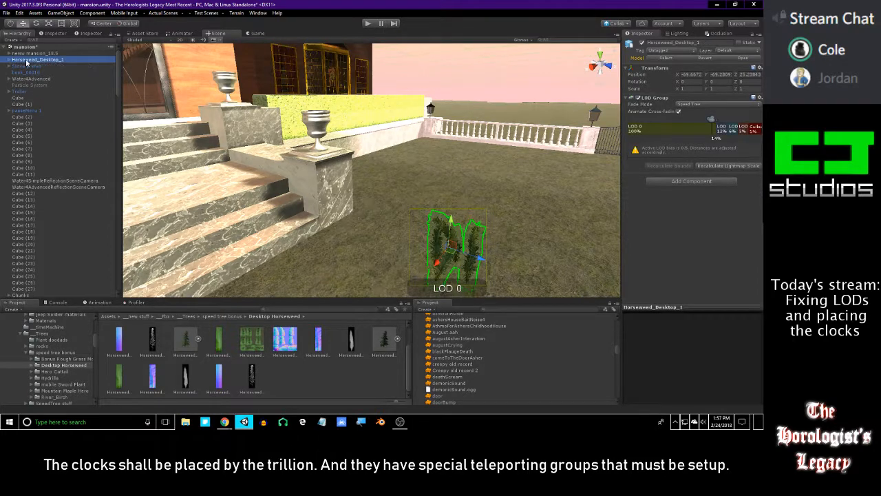
left_click(73, 60)
type("_Pre")
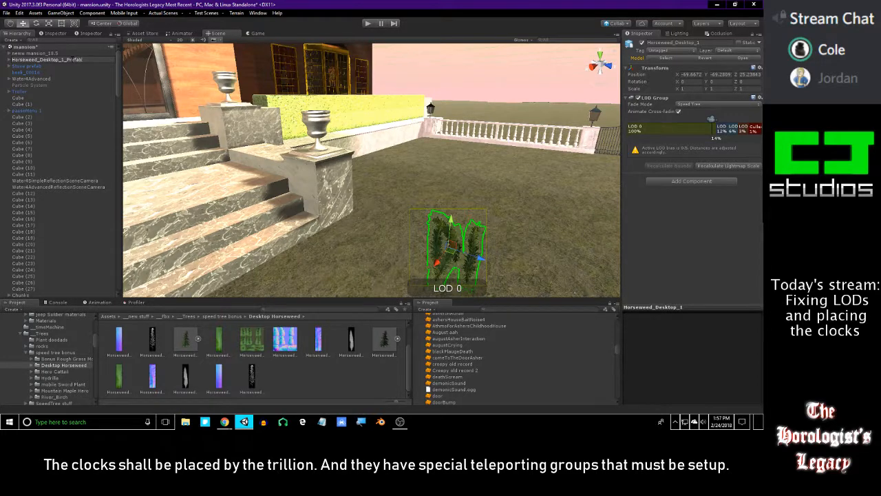
type("fab")
key("Return")
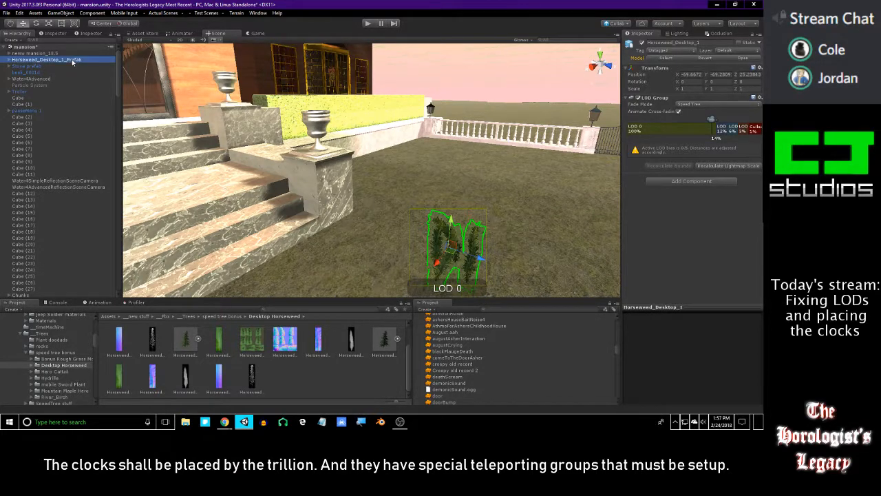
Save Horseweed_Desktop_1_Prefab as a prefab in the Desktop Horseweed folder.
left_click_drag(49, 62, 336, 386)
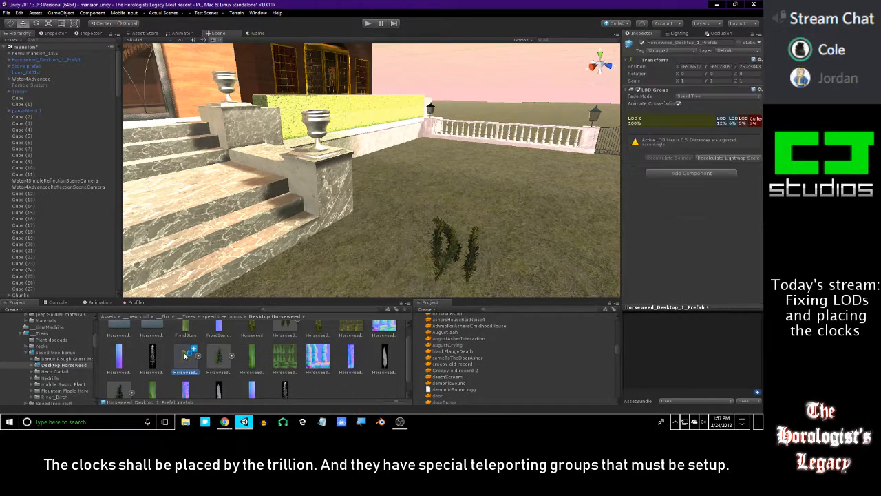
scroll(295, 369, "up", 1)
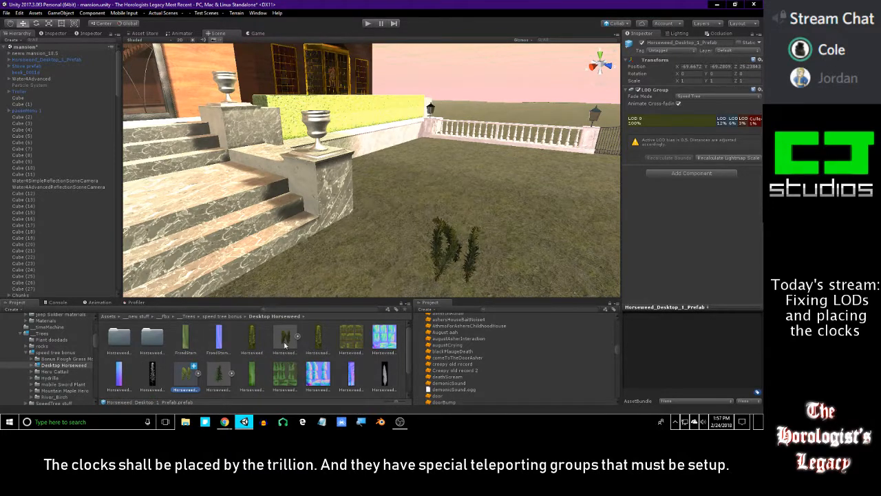
scroll(348, 387, "down", 2)
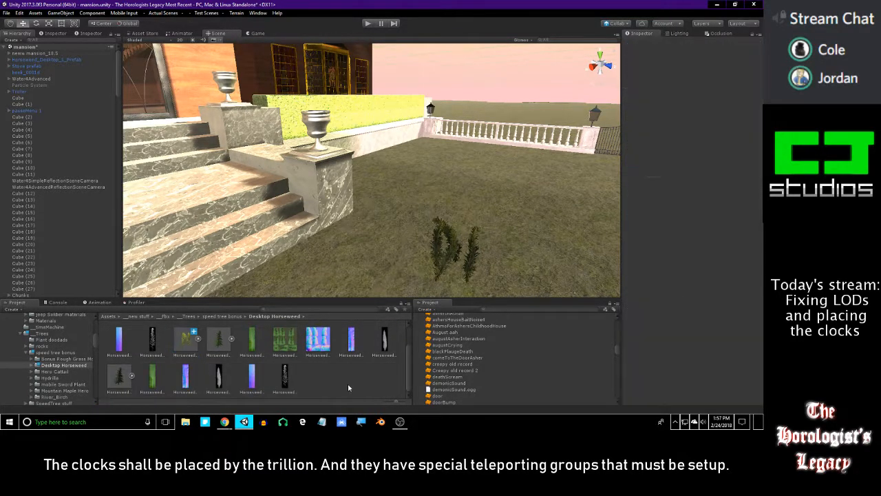
Show the contents of the Hero Cattail folder and delete Horseweed_Desktop_1_Prefab from the scene.
left_click(71, 373)
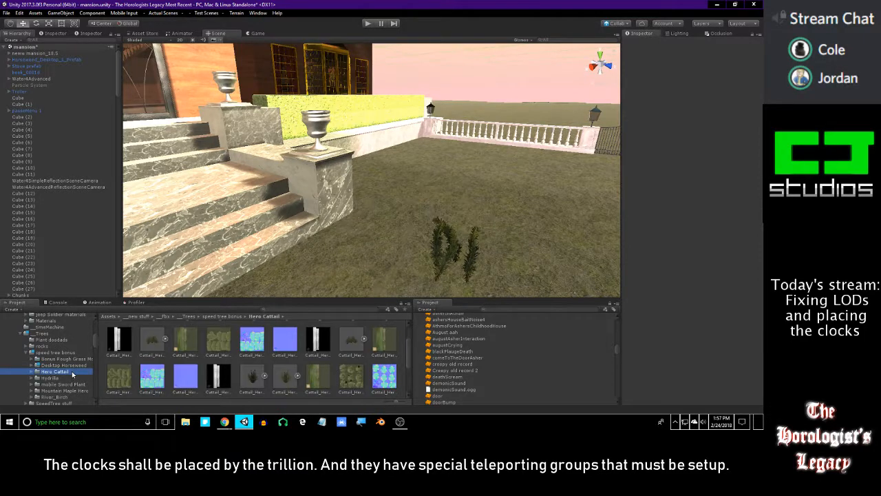
scroll(221, 348, "up", 2)
left_click(248, 340)
left_click(460, 256)
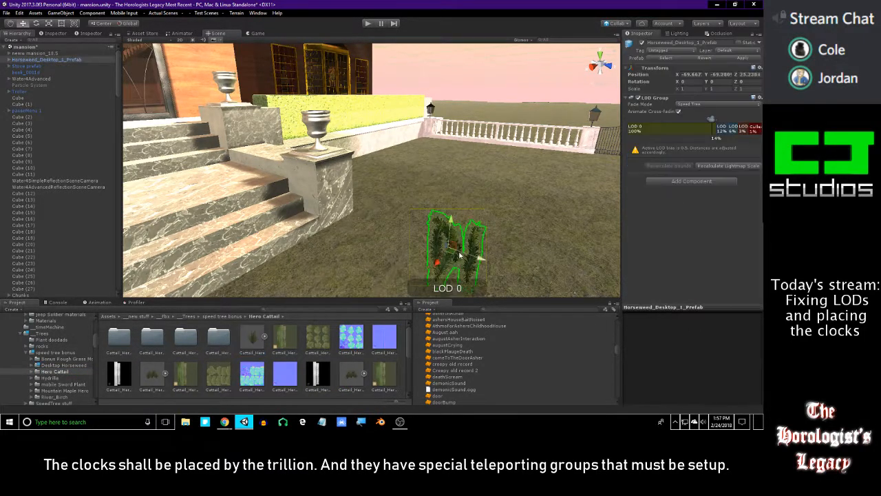
key("Delete")
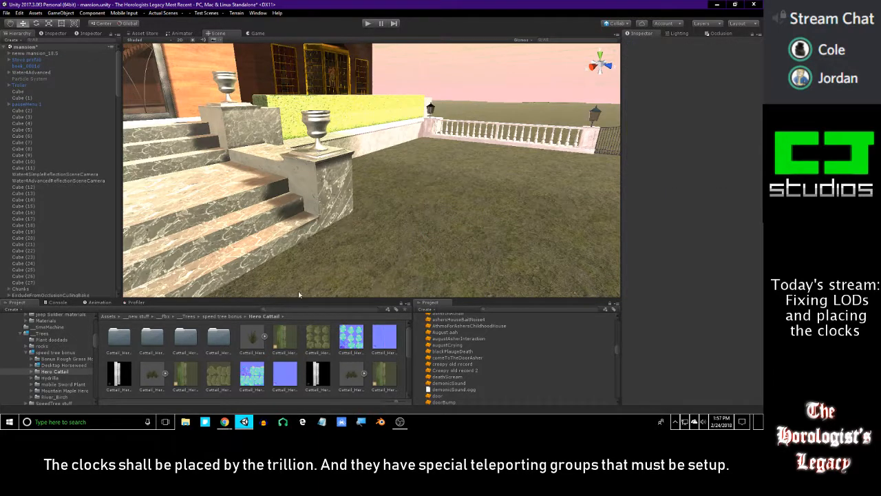
Place the Cattail_Hero model on the grass beside the mansion's entrance steps and frame it.
left_click(255, 339)
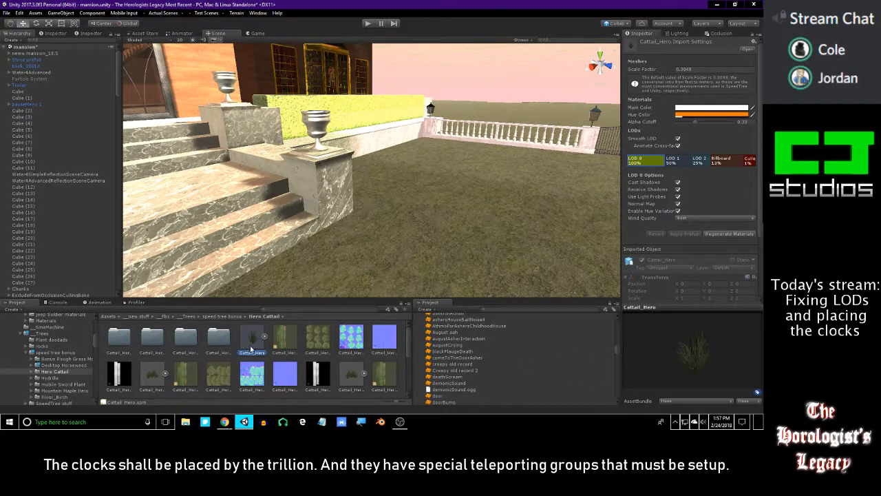
left_click_drag(252, 346, 413, 252)
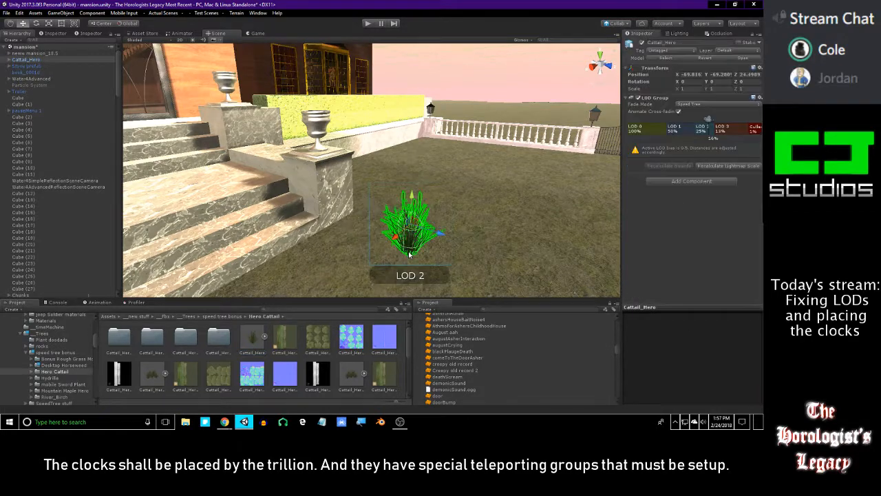
key("f")
left_click_drag(273, 196, 307, 223, "alt")
Delete the collision object under Cattail_Hero, accepting the break of the prefab instance.
left_click(9, 60)
left_click(46, 67)
left_click(55, 86)
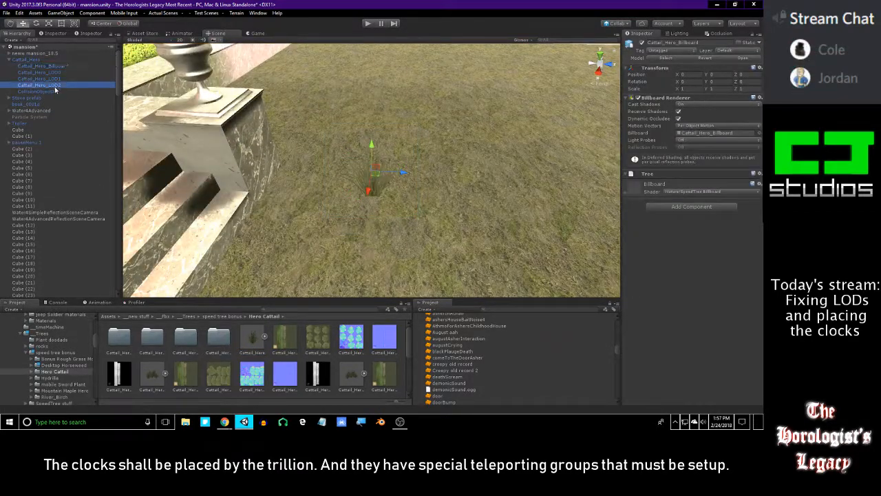
key("Delete")
left_click(404, 227)
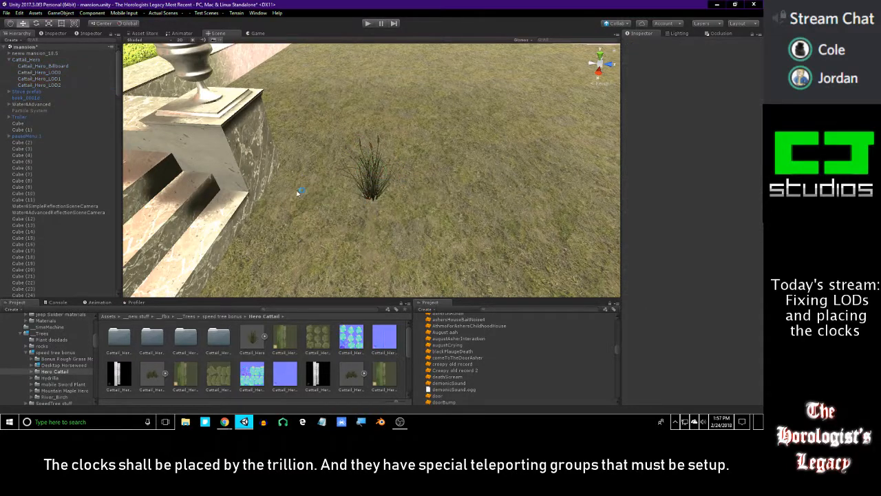
Set the LOD 3 threshold of the placed Cattail_Hero to 5%.
left_click(56, 61)
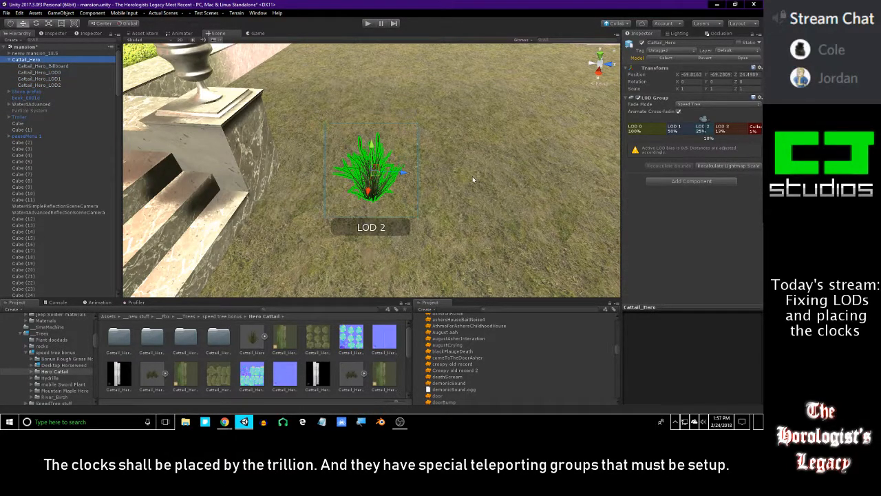
left_click_drag(460, 174, 410, 164, "alt")
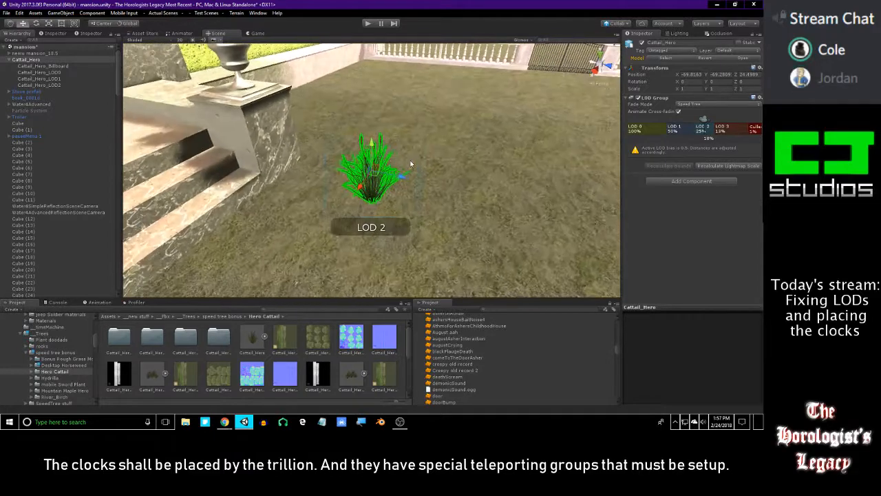
left_click_drag(332, 174, 570, 184, "alt")
mouse_move(720, 131)
left_mouse_down()
mouse_move(710, 128)
mouse_move(746, 123)
left_mouse_up()
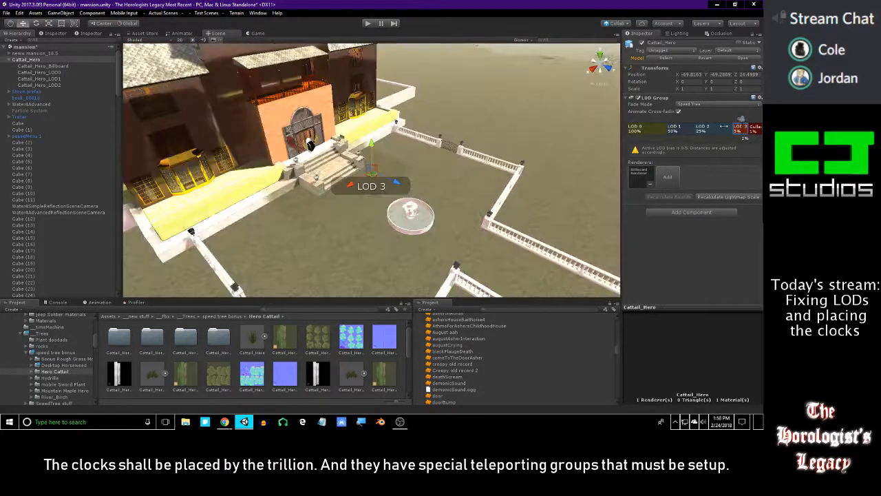
Examine the cattail cluster models and the existing Cattail_Hero_Prefab in the Hero Cattail folder, checking their LOD settings.
left_click(155, 378)
left_click(354, 378)
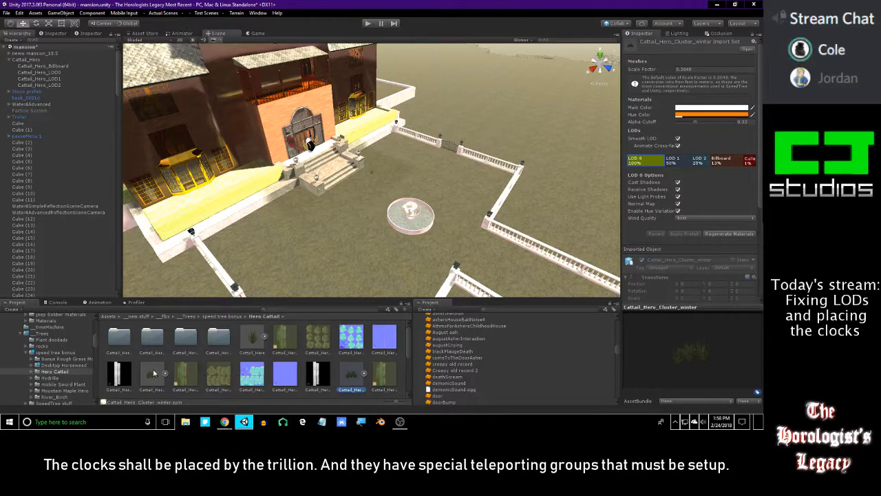
left_click(154, 374)
left_click(352, 375)
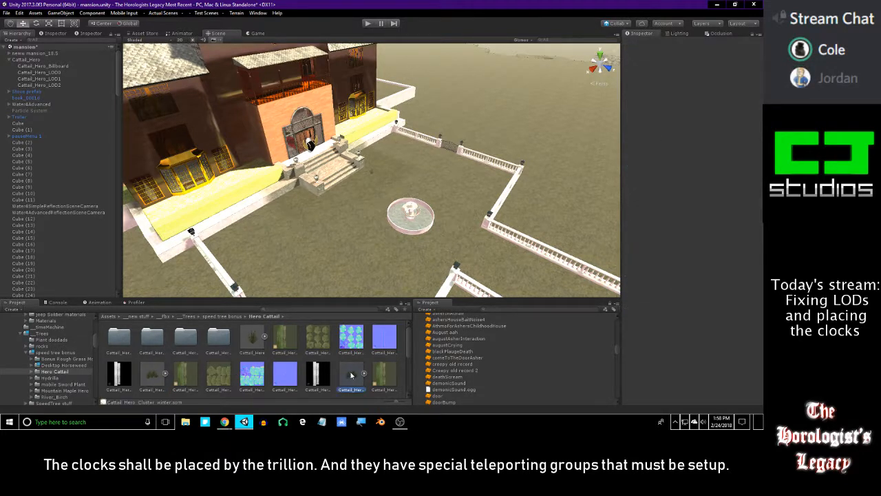
scroll(311, 379, "down", 1)
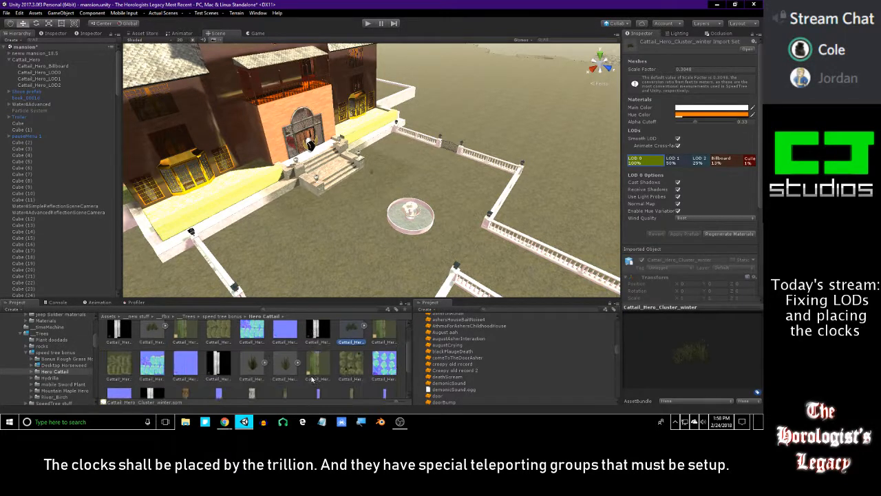
left_click(253, 367)
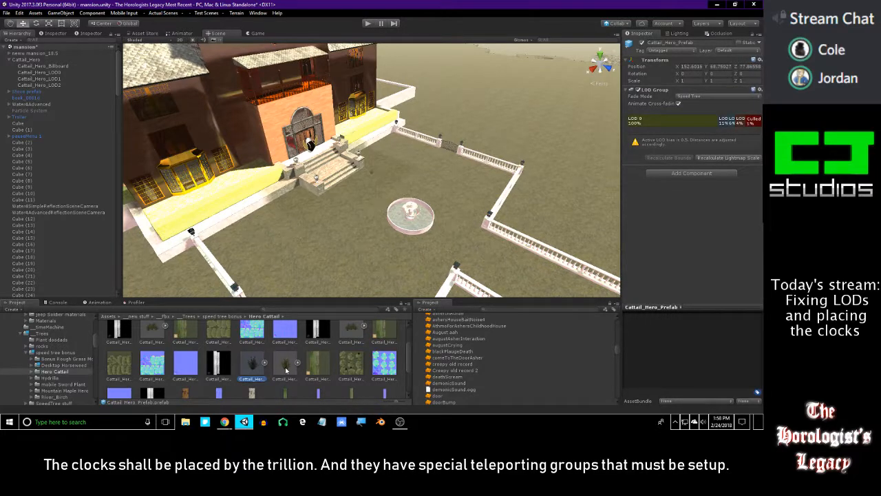
left_click(286, 371)
left_click(282, 375)
left_click(254, 375)
scroll(255, 375, "up", 2)
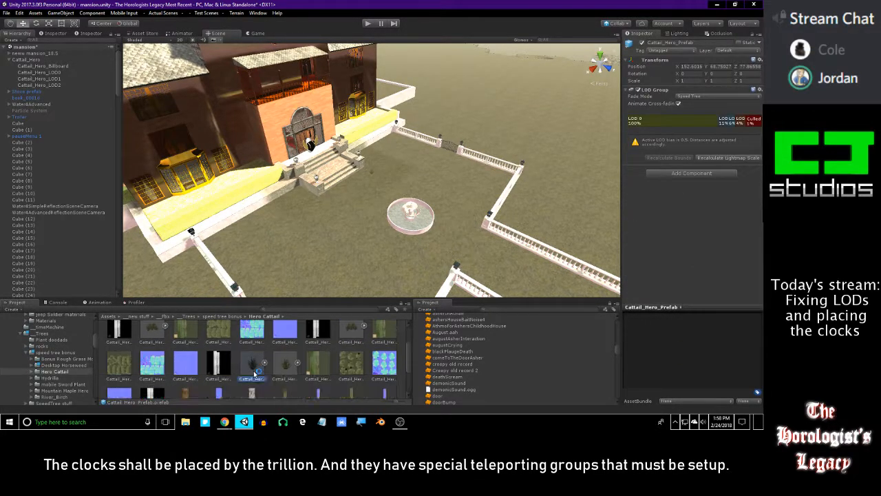
scroll(255, 374, "down", 2)
scroll(254, 374, "up", 2)
Delete the placed Cattail_Hero from the scene.
right_click_drag(340, 179, 356, 181)
key("w")
left_click(371, 201)
left_click(63, 58)
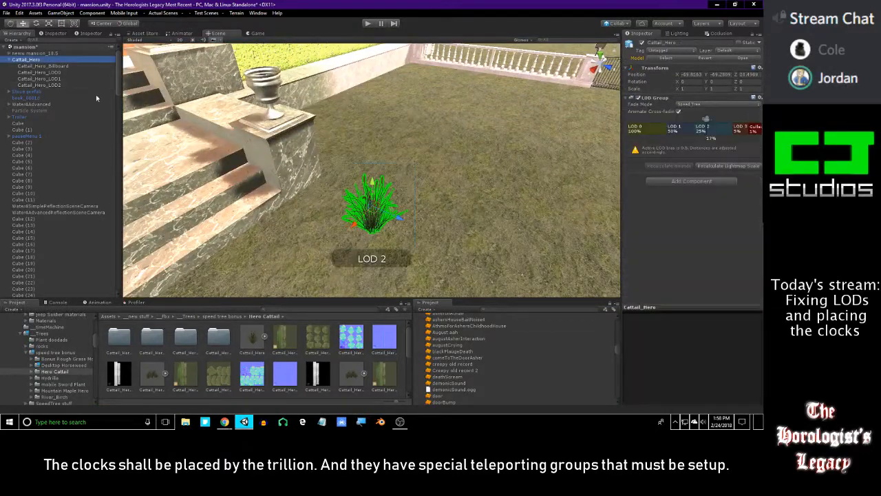
key("Delete")
Compare the LODs of Cattail_Hero, Cattail_Hero_Cluster, Cattail_Hero_Cluster_winter and Cattail_Hero_Winter with those of Cattail_Hero_Prefab.
left_click(252, 344)
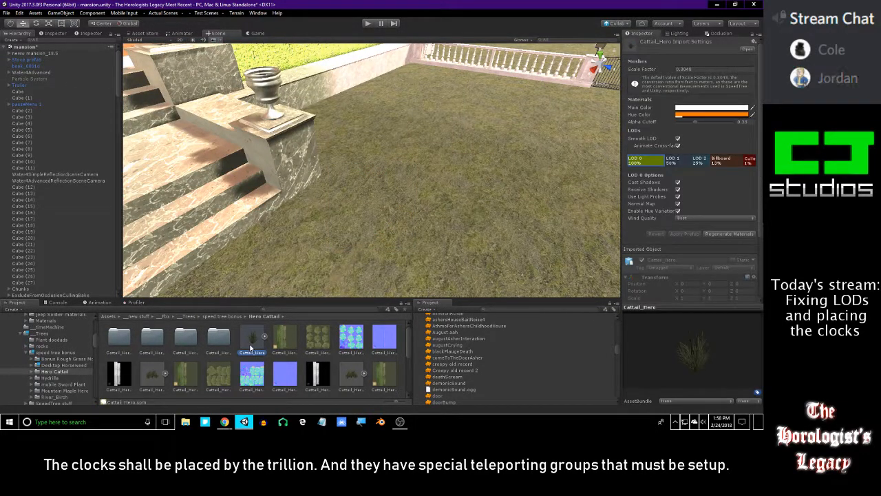
left_click(154, 373)
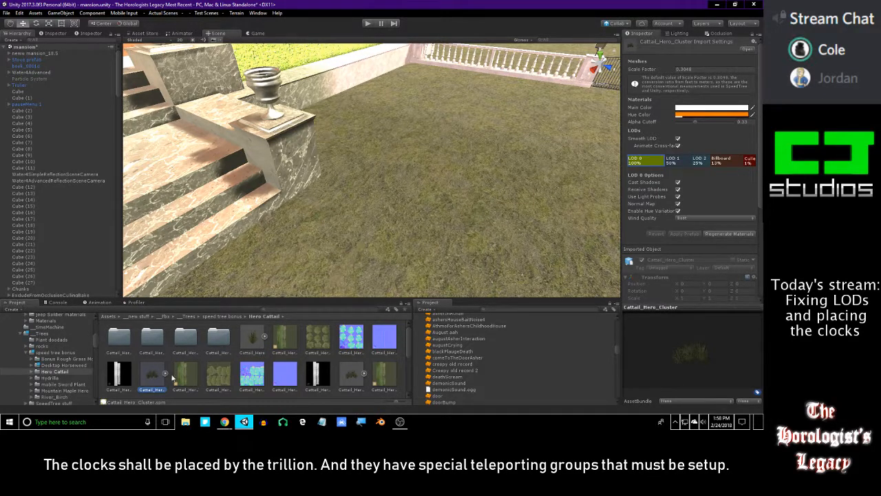
scroll(250, 371, "down", 2)
left_click(348, 351)
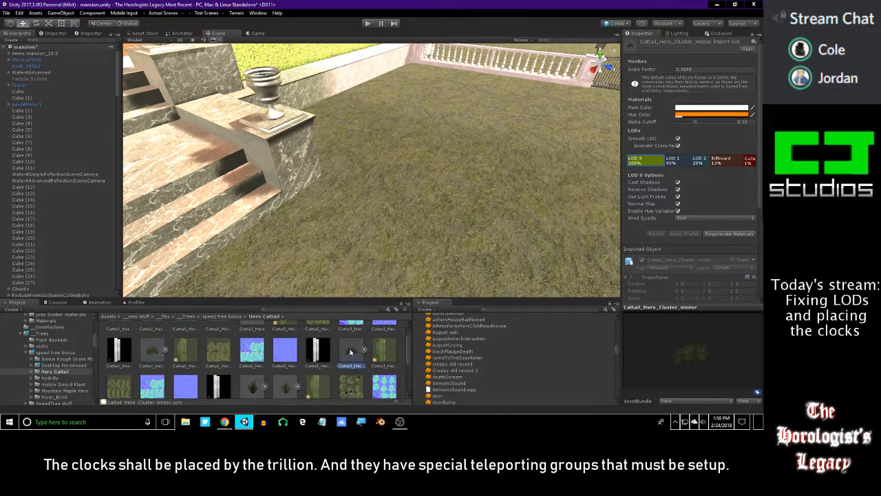
scroll(350, 352, "down", 2)
left_click(251, 363)
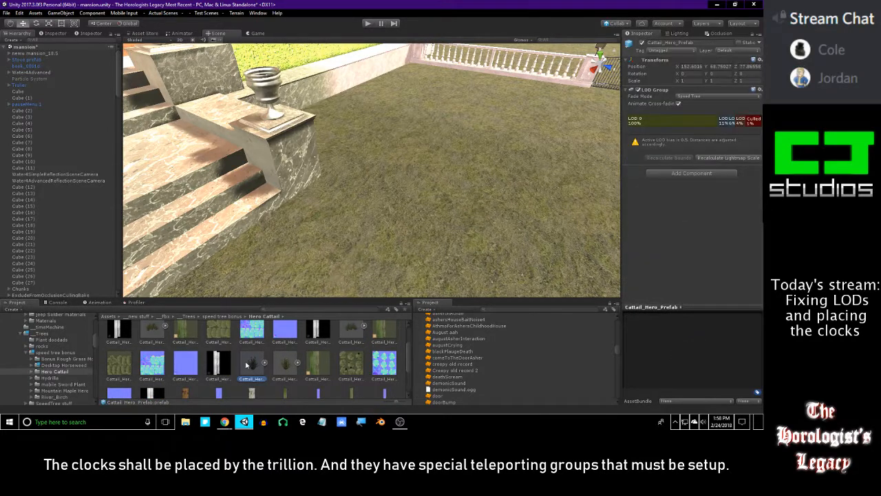
left_click(284, 369)
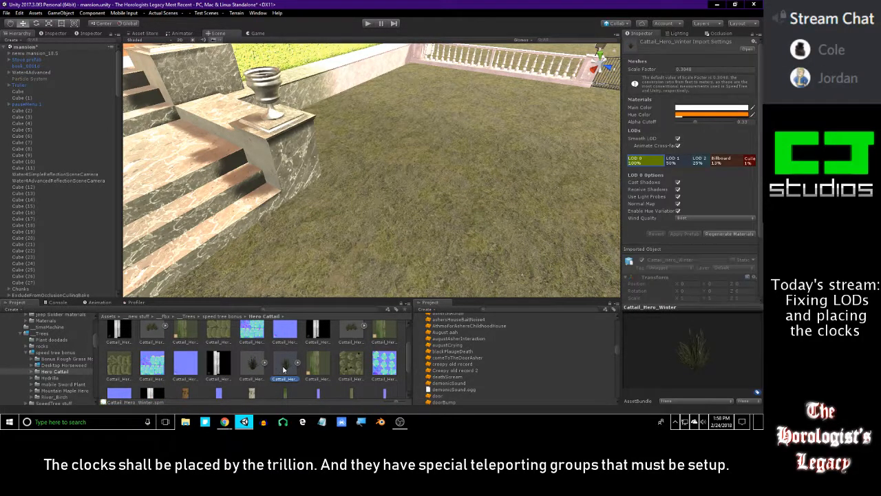
Compare the LOD settings of Cattail_Hero_Winter against Cattail_Hero_Prefab once more.
left_click(255, 374)
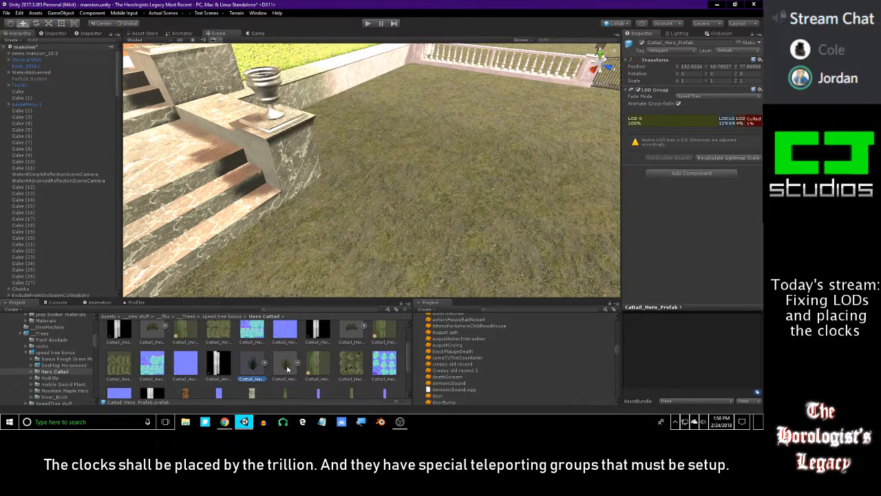
left_click(287, 370)
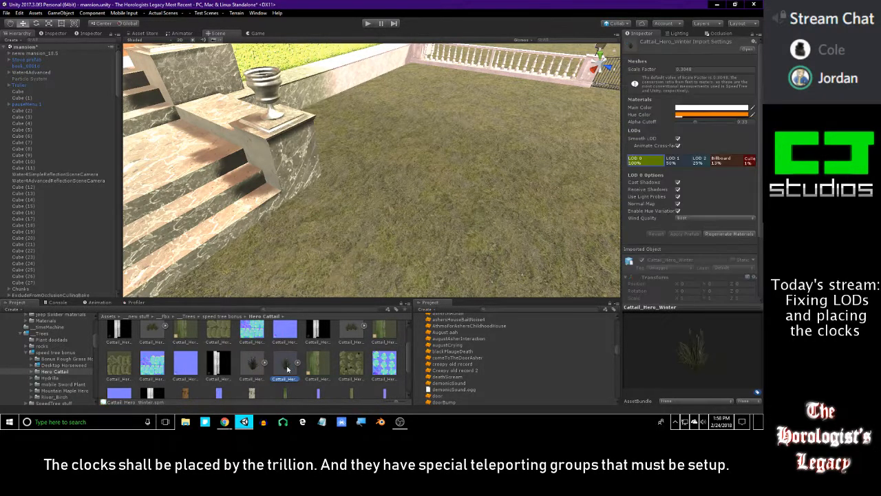
left_click(252, 368)
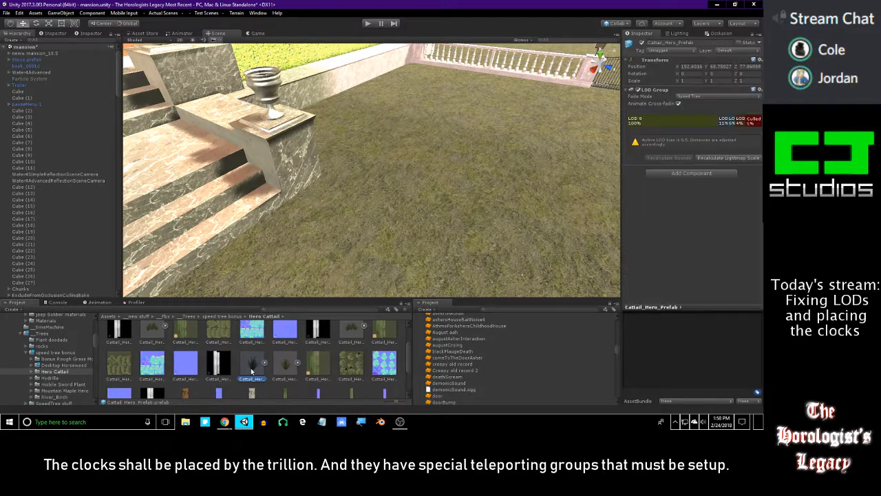
Place the Cattail_Hero_Cluster model from the Hero Cattail folder on the grass beside the marble steps.
scroll(251, 372, "up", 1)
left_click(238, 349)
left_click(157, 375)
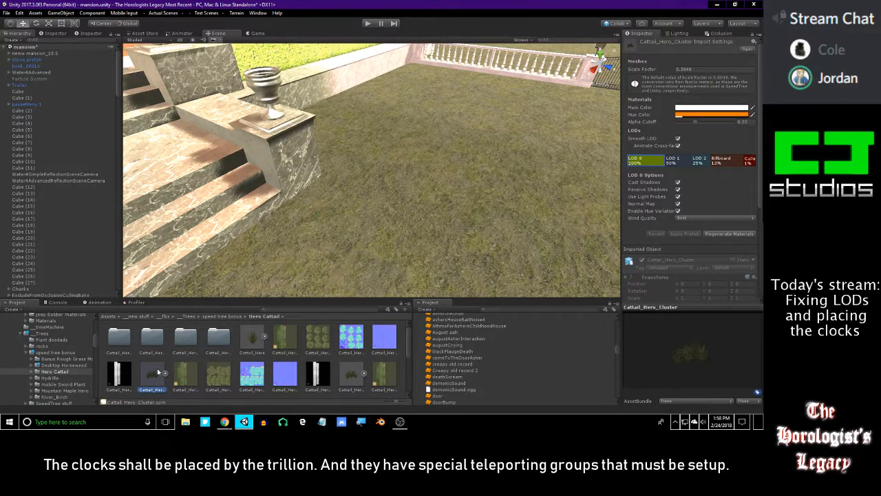
left_click_drag(184, 336, 378, 244)
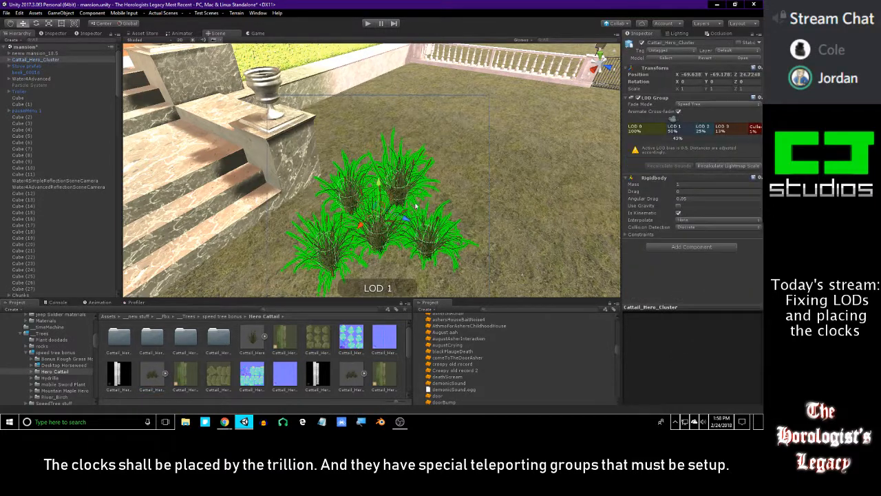
Delete the five collision objects under the placed Cattail_Hero_Cluster.
left_click(8, 60)
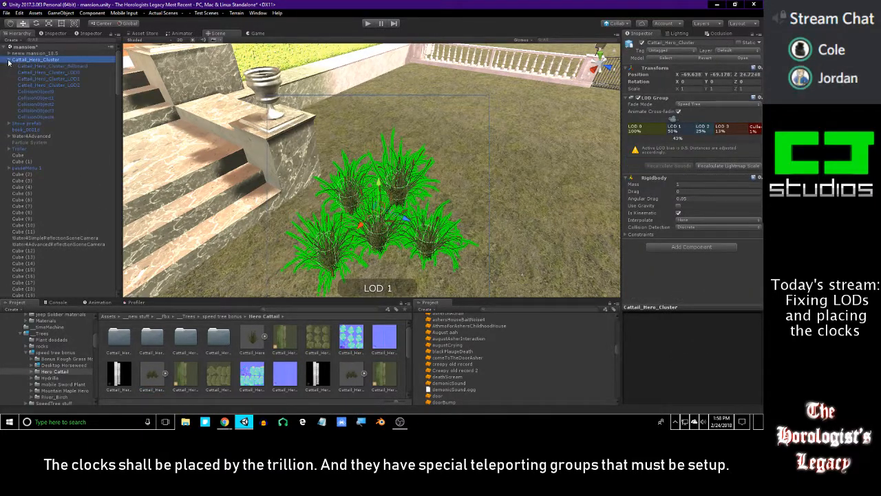
left_click(53, 91)
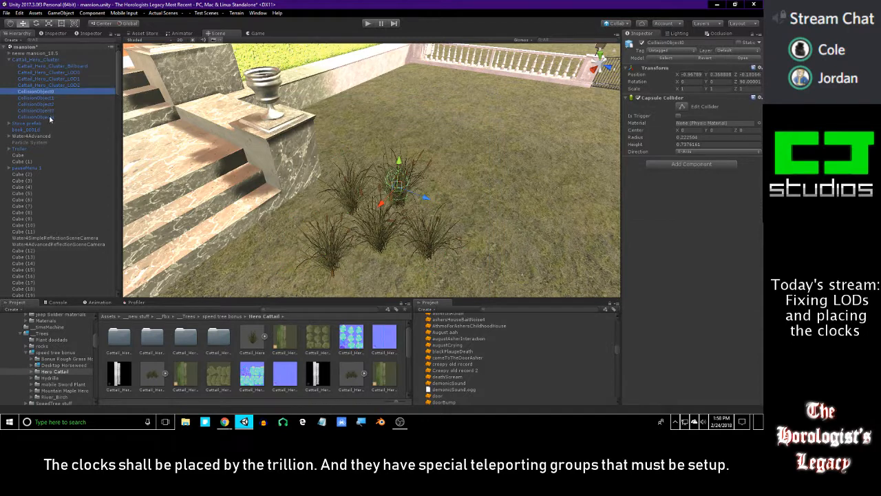
left_click(50, 116, "shift")
key("Delete")
left_click(404, 226)
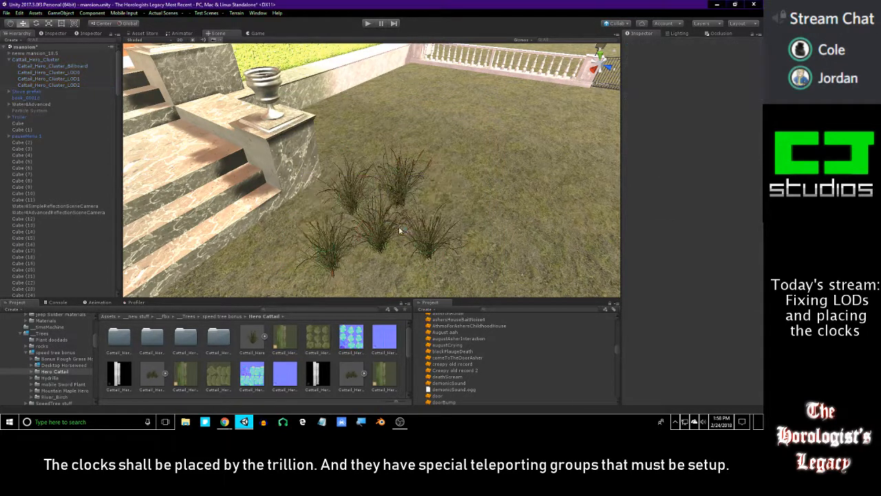
Remove the Rigidbody component from the placed Cattail_Hero_Cluster.
left_click(56, 61)
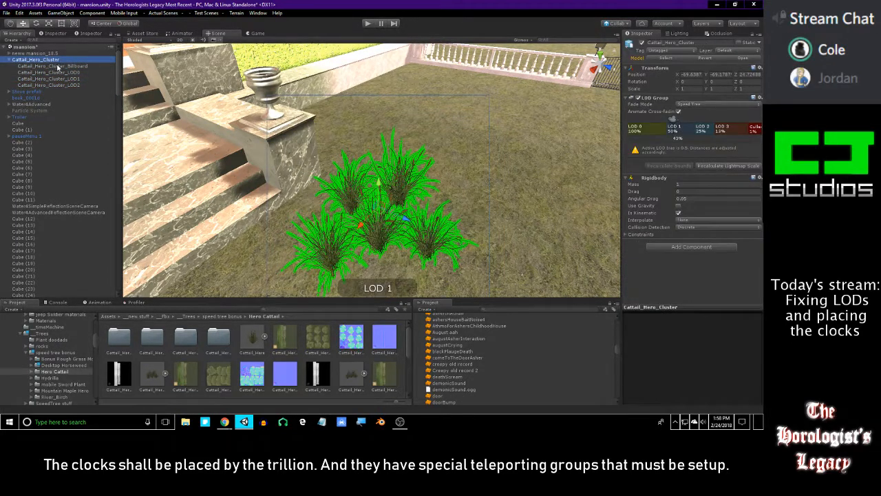
left_click(58, 66)
left_click(55, 60)
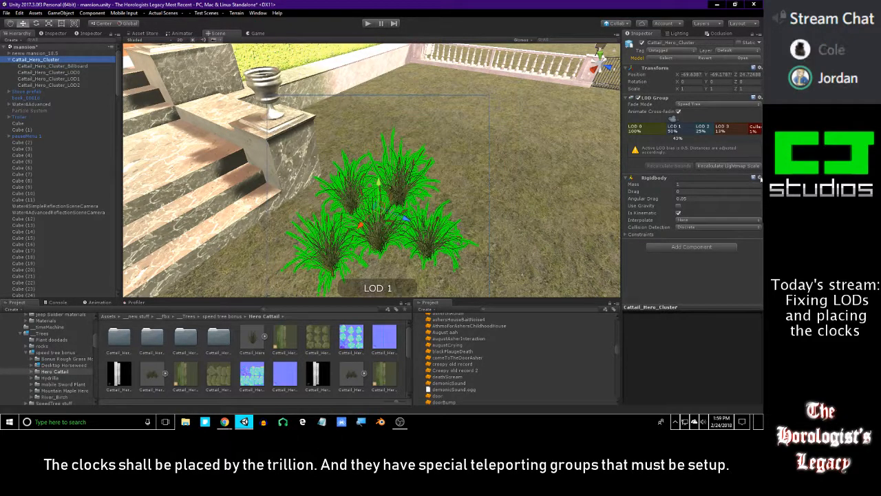
left_click(760, 178)
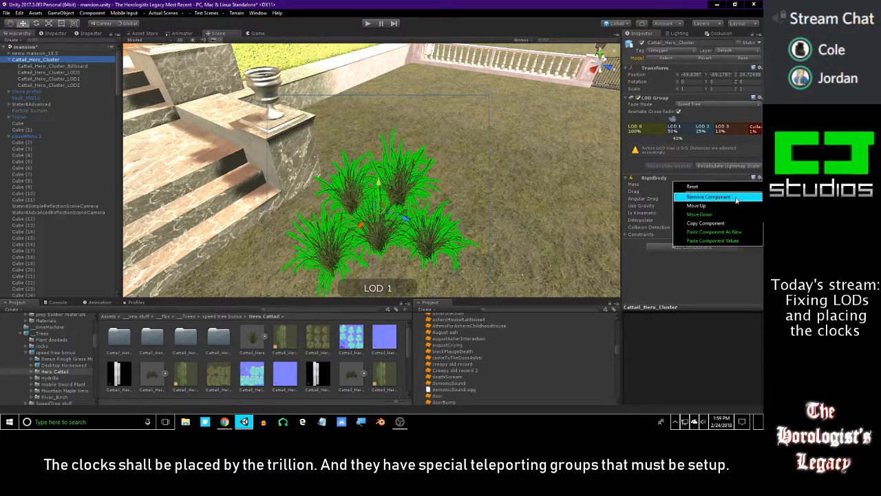
left_click(716, 198)
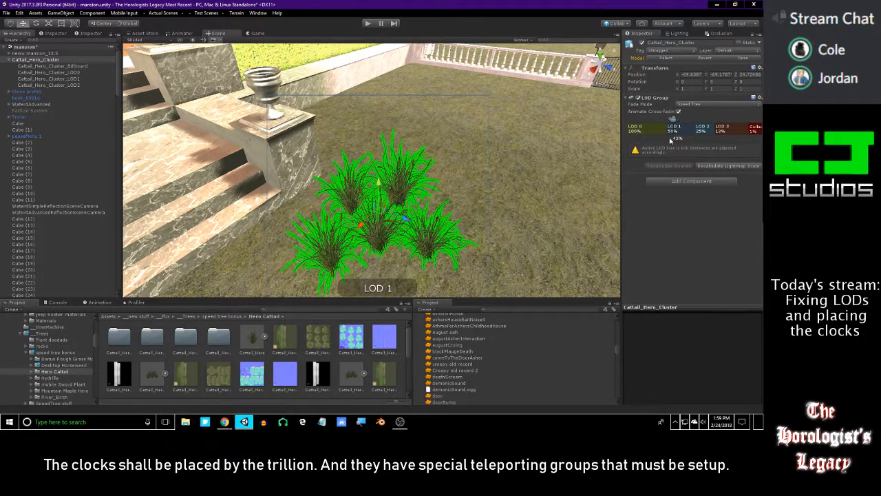
Lower the LOD thresholds of Cattail_Hero_Cluster to 34% for LOD 1, 12% for LOD 2 and 4% for LOD 3.
left_click(55, 66)
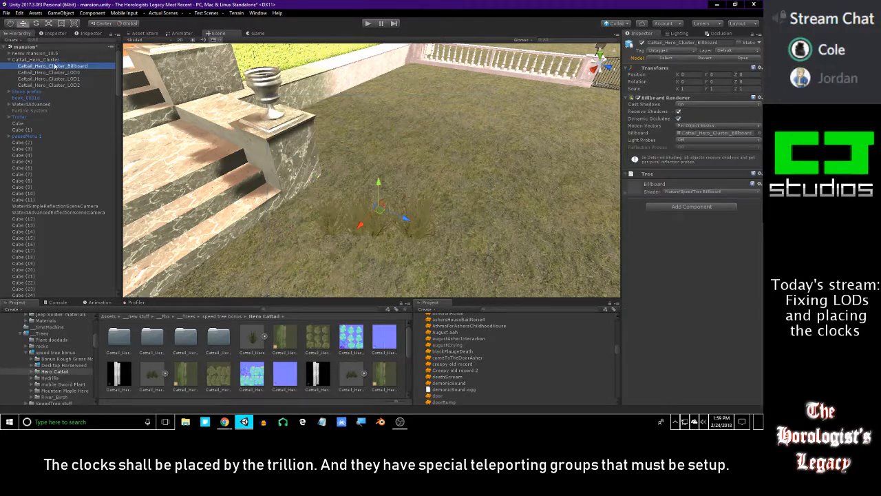
left_click(35, 59)
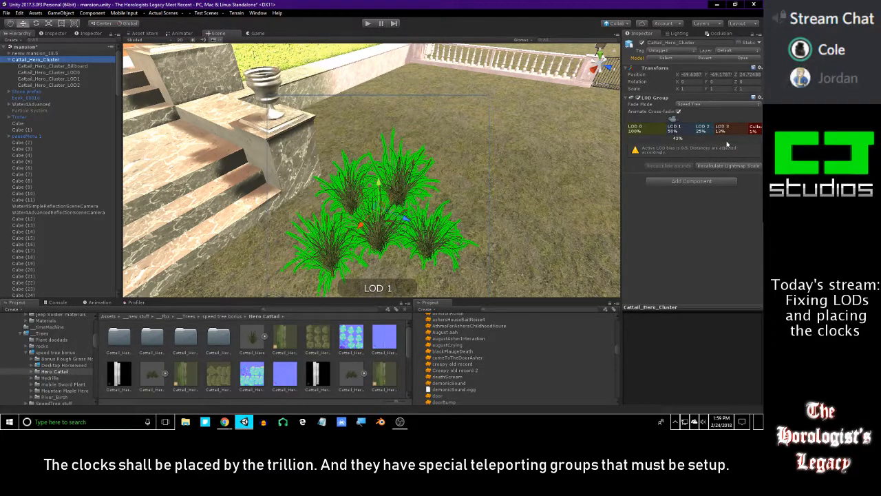
mouse_move(701, 129)
left_mouse_down()
mouse_move(740, 122)
mouse_move(698, 131)
mouse_move(714, 121)
mouse_move(712, 131)
mouse_move(692, 129)
mouse_move(696, 120)
mouse_move(705, 125)
mouse_move(683, 129)
left_mouse_up()
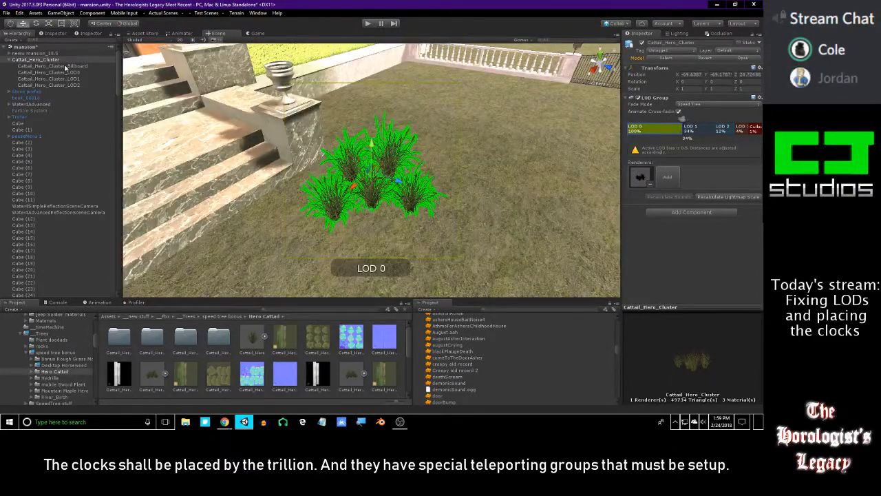
Rename the placed Cattail_Hero_Cluster as Cattail_Hero_Cluster_Prefab.
left_click(69, 61)
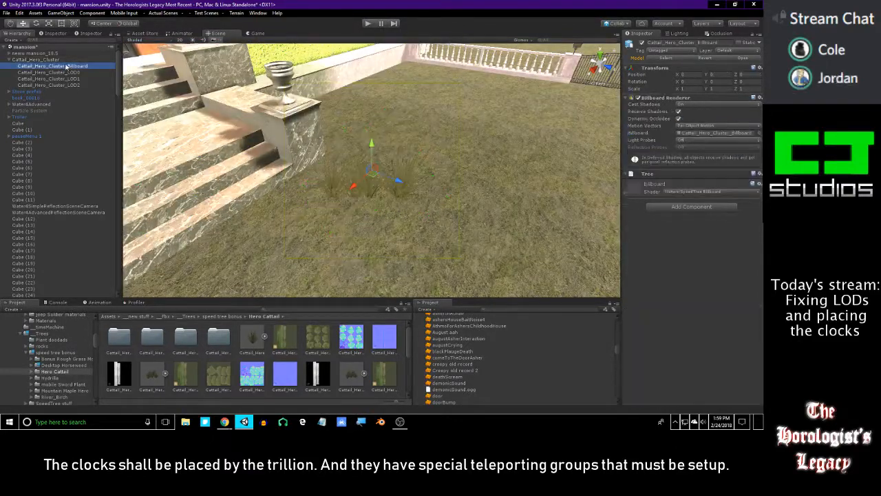
left_click(68, 60)
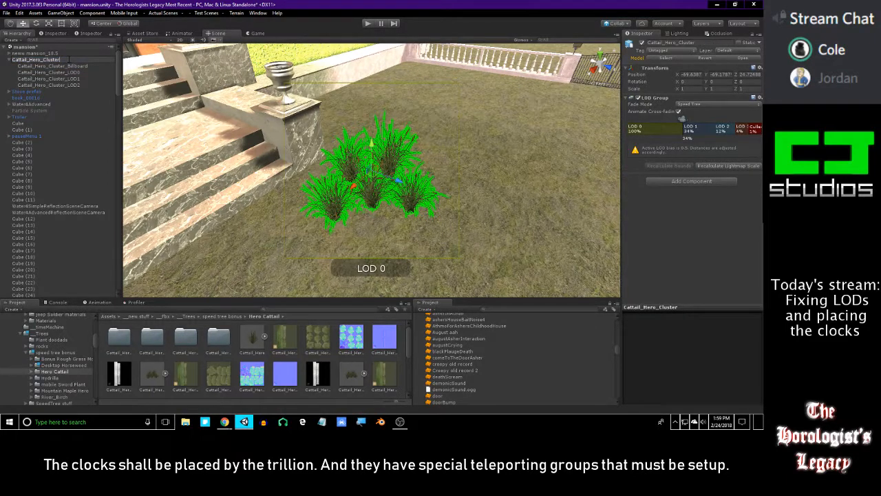
type("_Fix")
key("Return")
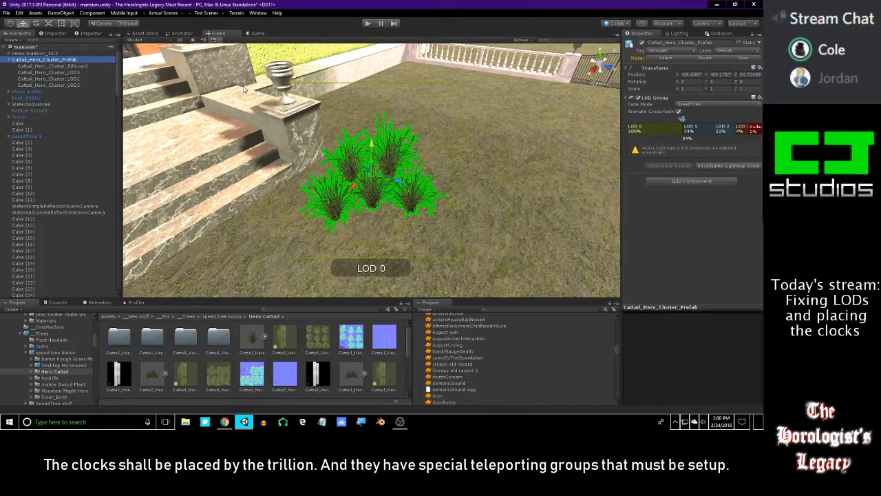
Collapse Cattail_Hero_Cluster_Prefab in the hierarchy and save it as a prefab in the Hero Cattail folder.
left_click(60, 67)
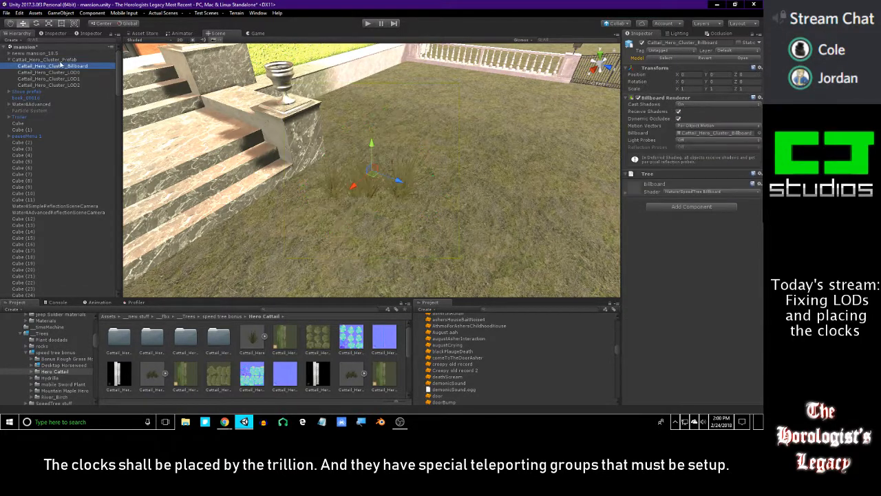
left_click(29, 61)
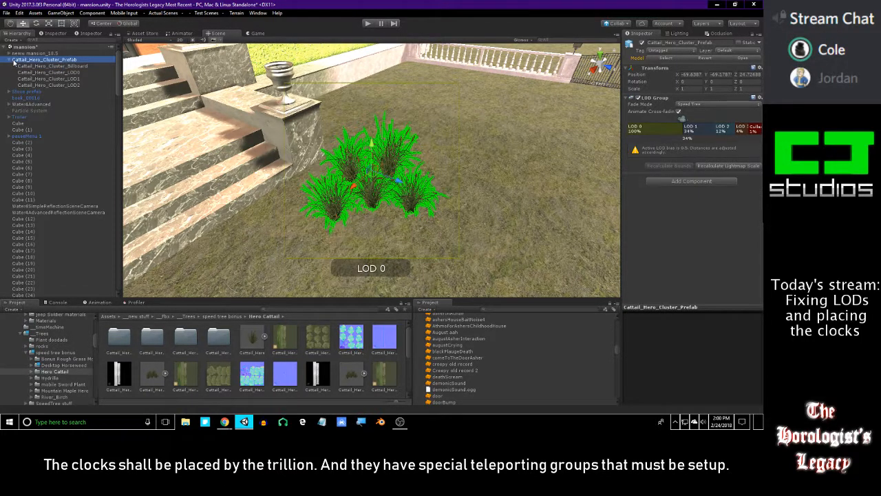
left_click(10, 59)
left_click(29, 66)
left_click(37, 60)
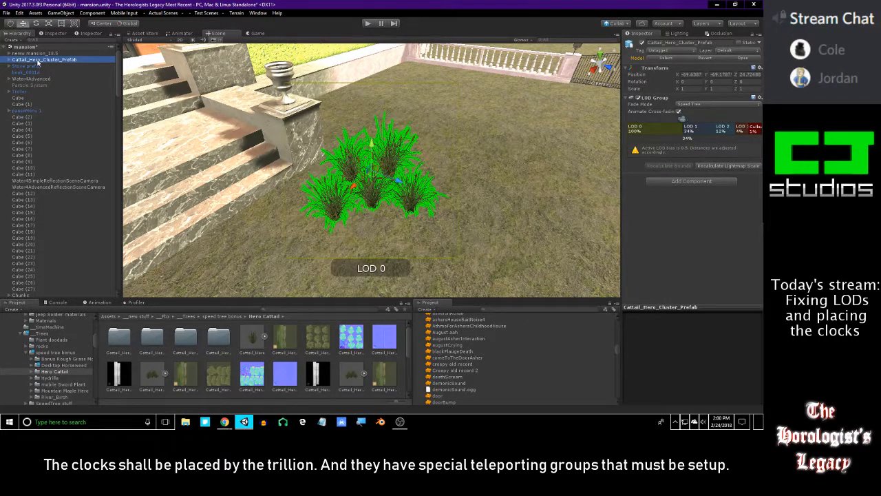
left_click(33, 68)
left_click(35, 61)
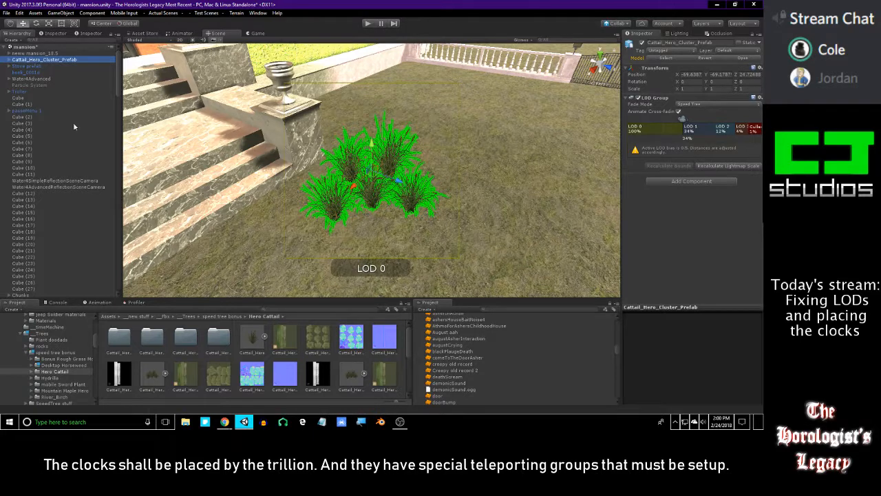
scroll(227, 354, "down", 3)
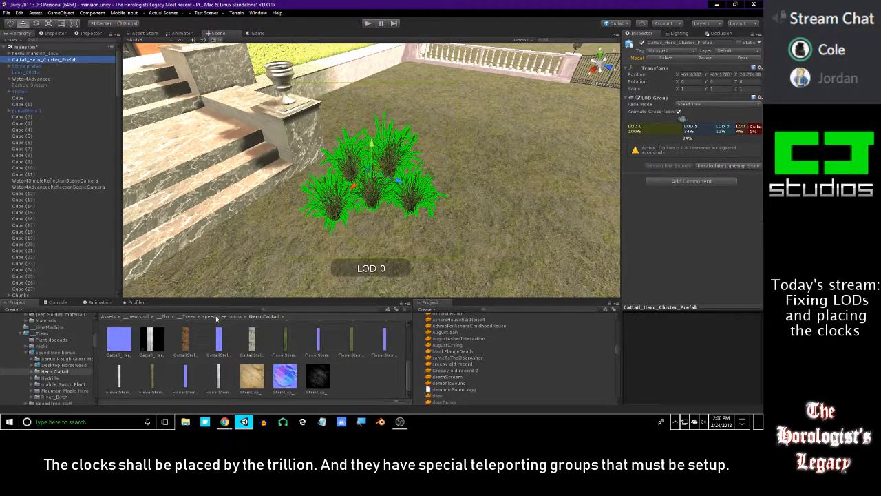
scroll(355, 391, "up", 1)
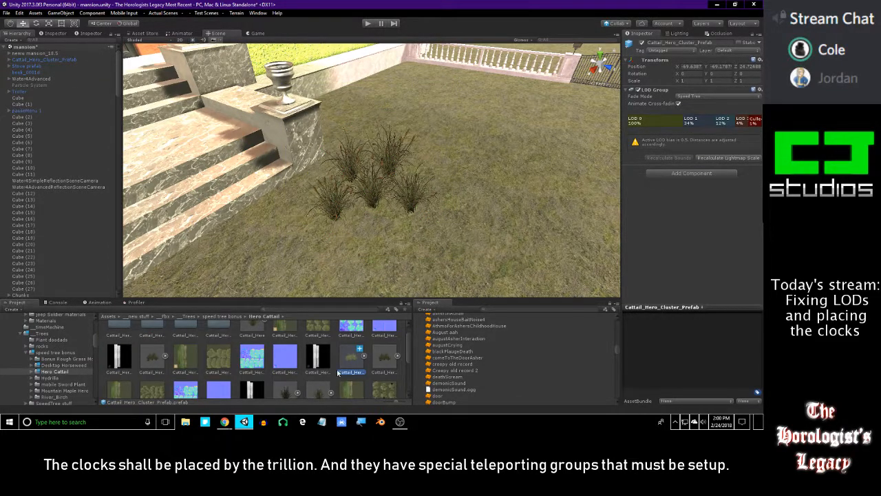
Delete the placed Cattail_Hero_Cluster_Prefab from the scene and save the scene.
left_click(37, 59)
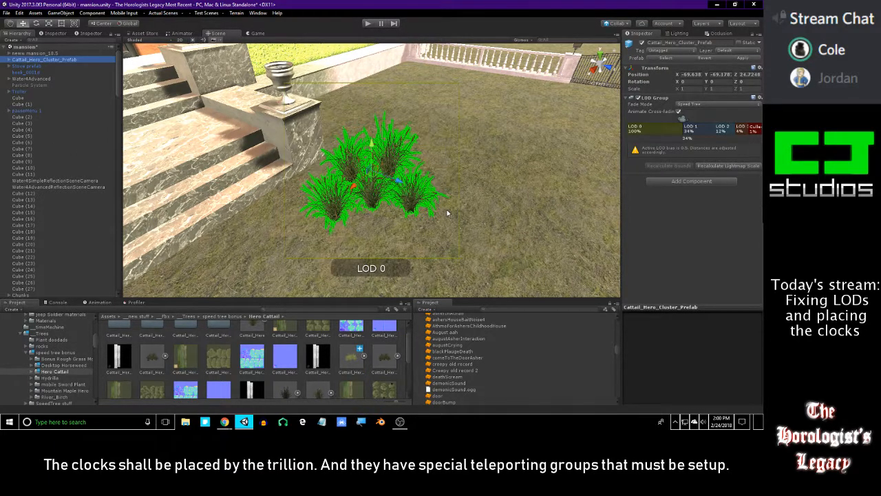
right_click_drag(448, 214, 419, 189)
key("Delete")
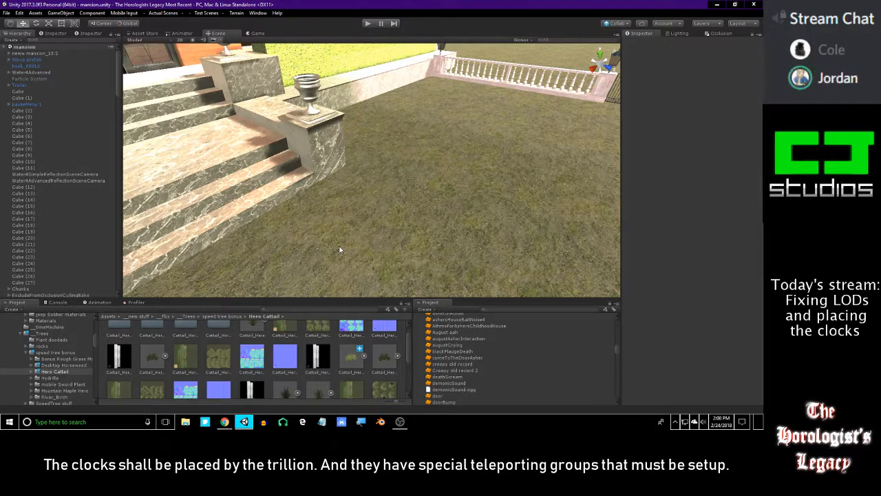
Place the Cattail_Hero_Cluster_winter model from the Hero Cattail folder on the grass near the marble steps.
scroll(314, 353, "up", 1)
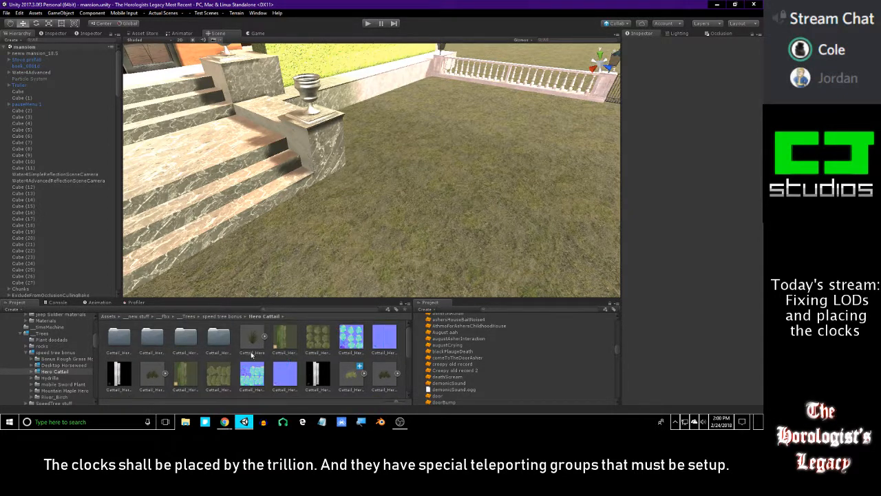
left_click(162, 374)
left_click(383, 379)
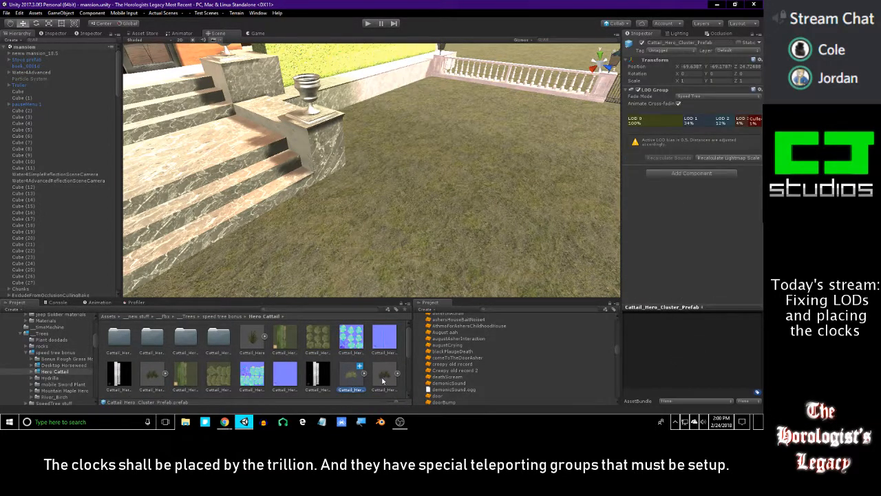
scroll(383, 380, "down", 2)
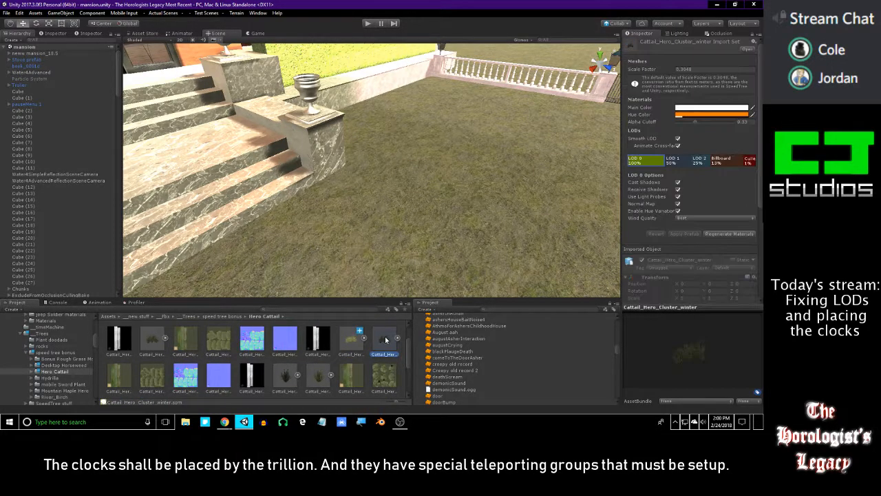
left_click_drag(384, 336, 398, 219)
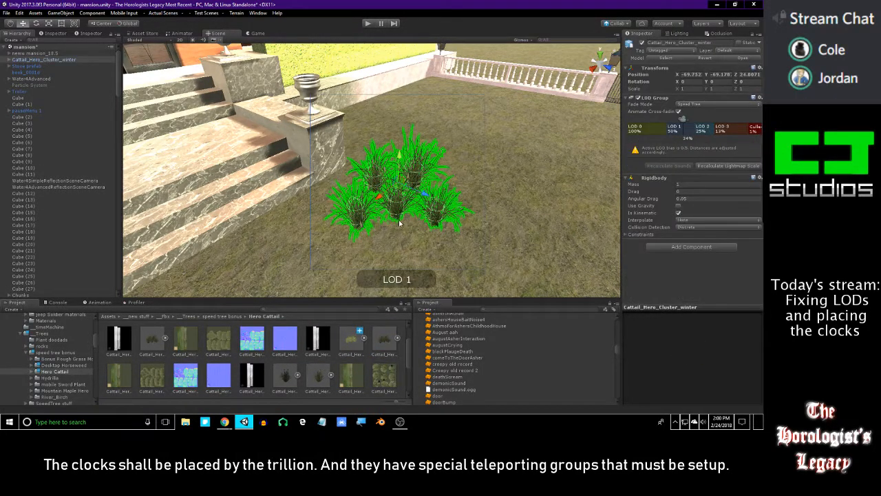
Examine the placed Cattail_Hero_Cluster_winter up close from several angles.
key("f")
right_click_drag(349, 123, 347, 111, "alt")
left_click(370, 328)
left_click_drag(378, 279, 569, 170, "alt")
right_click_drag(541, 132, 535, 251, "alt")
left_click_drag(525, 236, 333, 146, "alt")
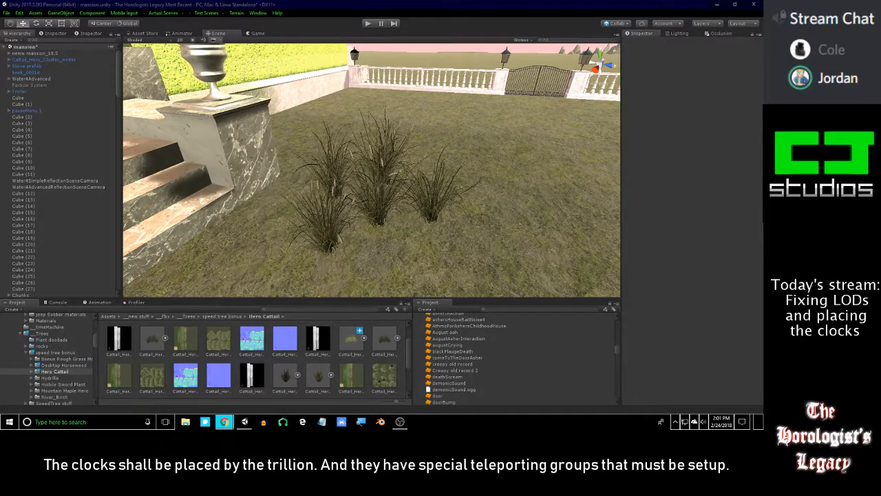
key("w")
right_click_drag(375, 189, 376, 207)
left_click(377, 207)
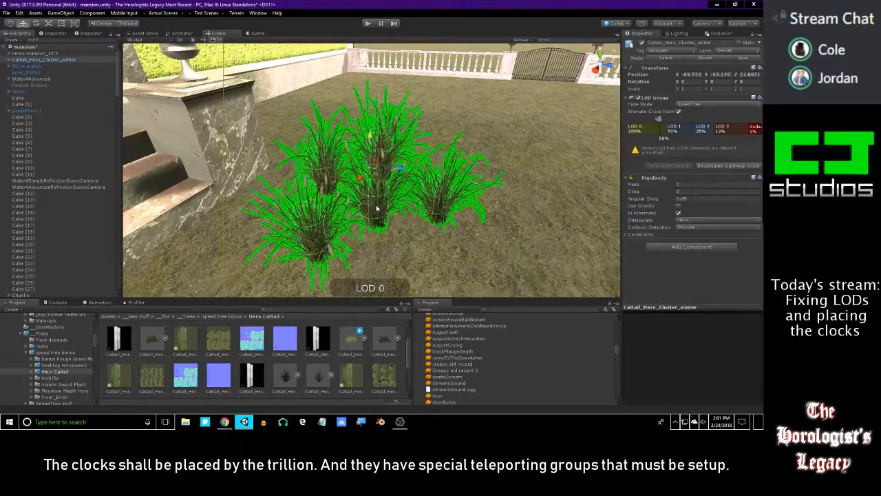
Delete the five collision objects under the placed Cattail_Hero_Cluster_winter.
left_click(10, 61)
left_click(37, 91)
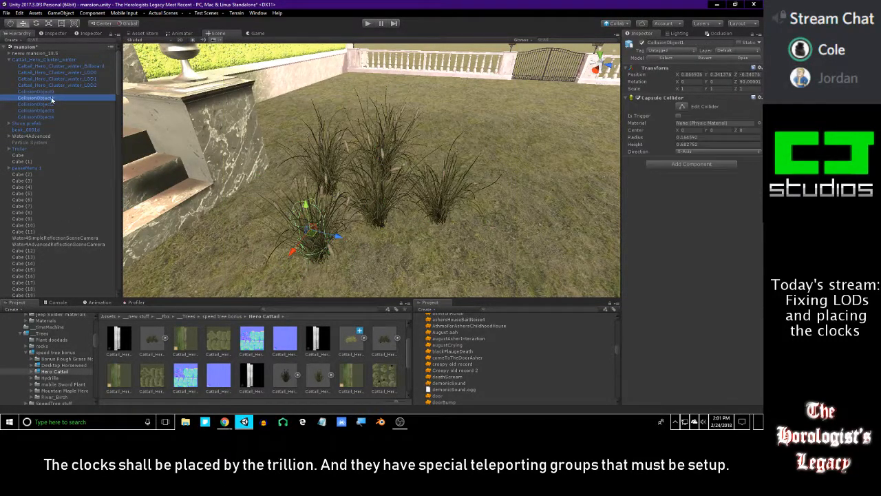
left_click(51, 116, "shift")
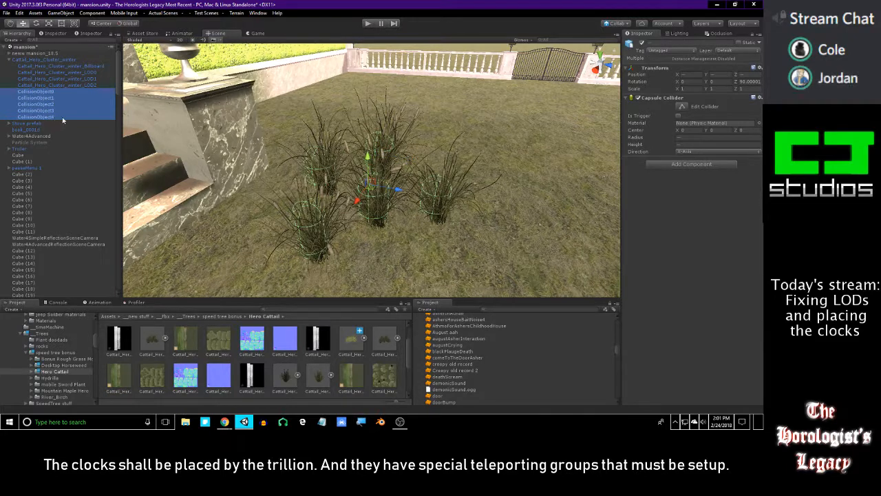
key("Delete")
key("Return")
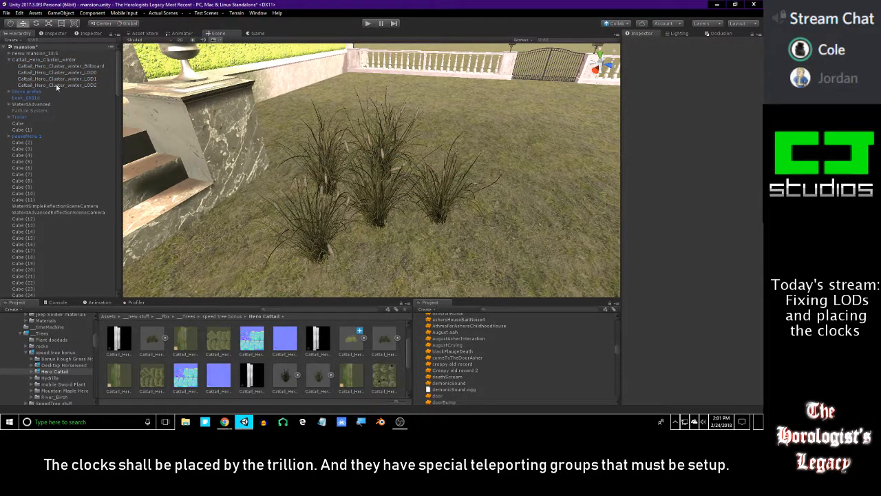
Remove the Rigidbody component from the placed Cattail_Hero_Cluster_winter.
left_click(56, 85)
left_click(66, 65)
left_click(68, 60)
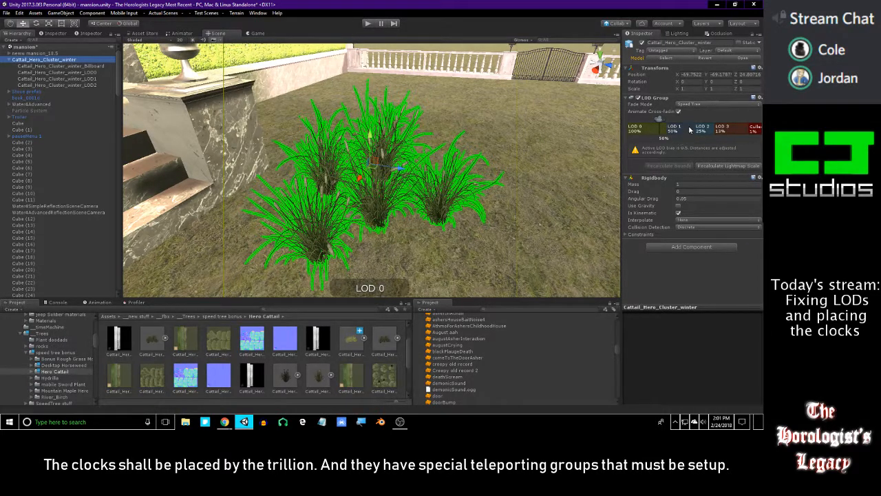
right_click_drag(471, 150, 476, 153)
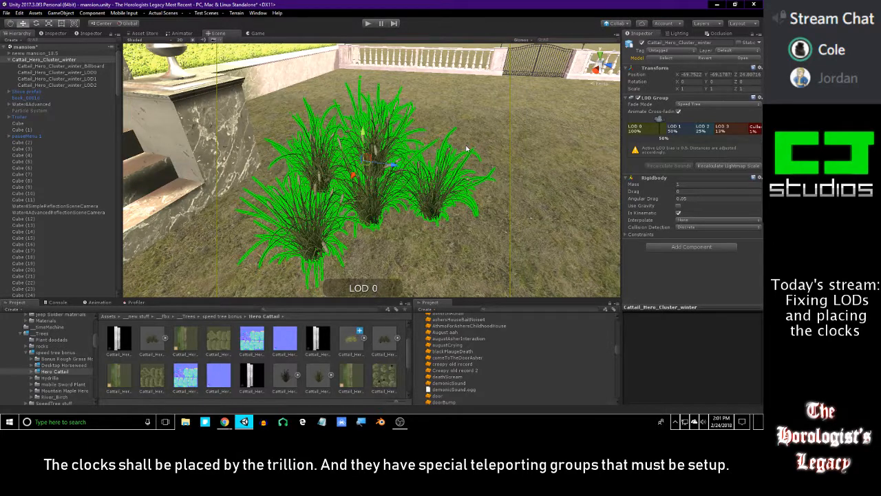
left_click(760, 177)
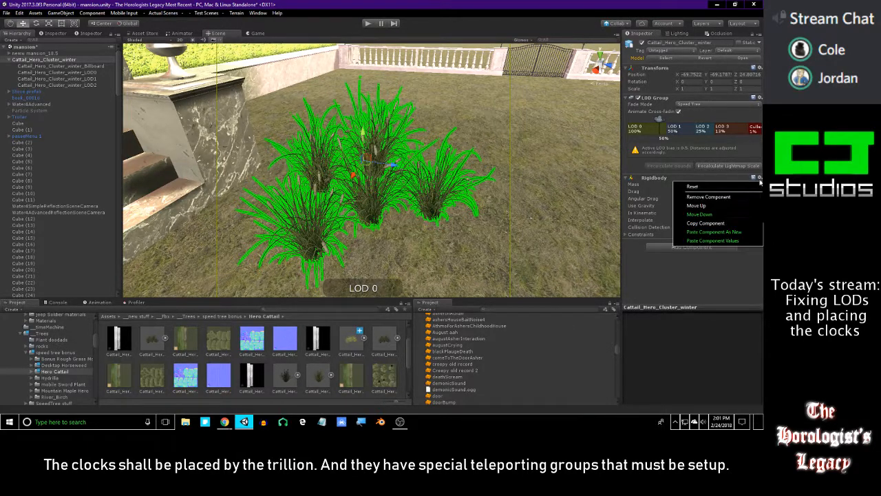
left_click(710, 197)
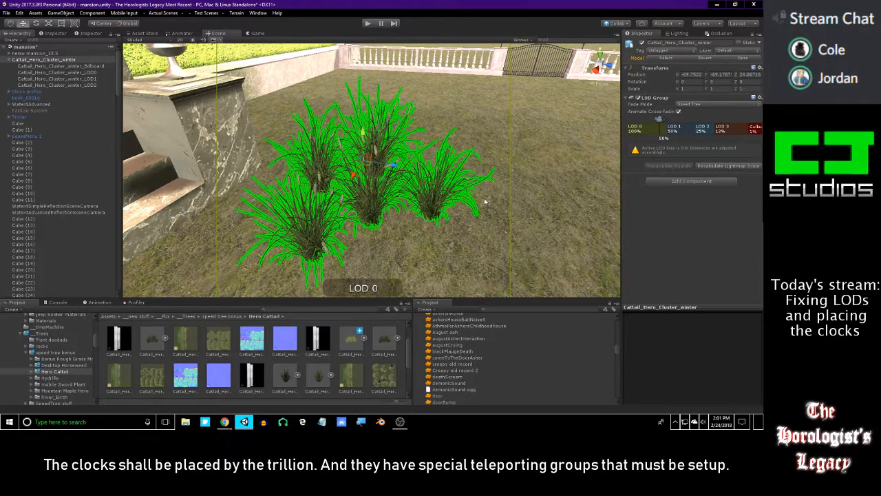
Set the cattail cluster's LOD Group thresholds to 37% for LOD 1, 12% for LOD 2 and 7% for LOD 3.
scroll(455, 192, "down", 3)
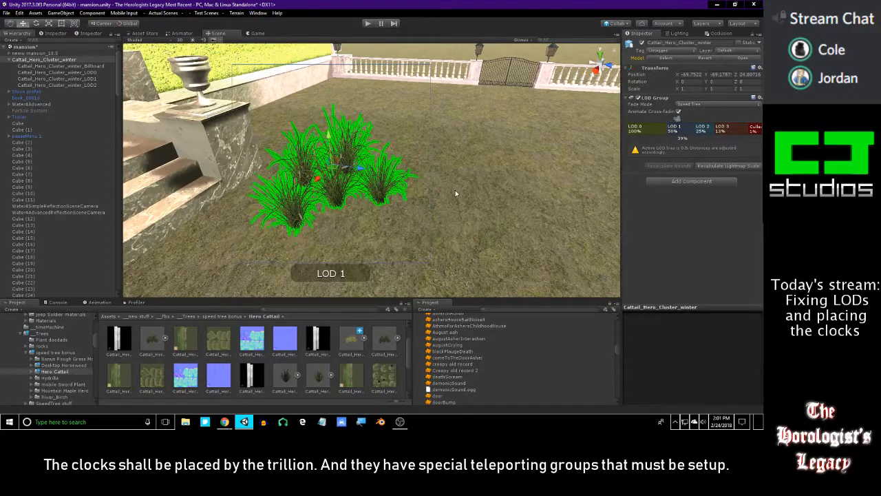
right_click_drag(465, 172, 418, 170)
key("w")
key("d")
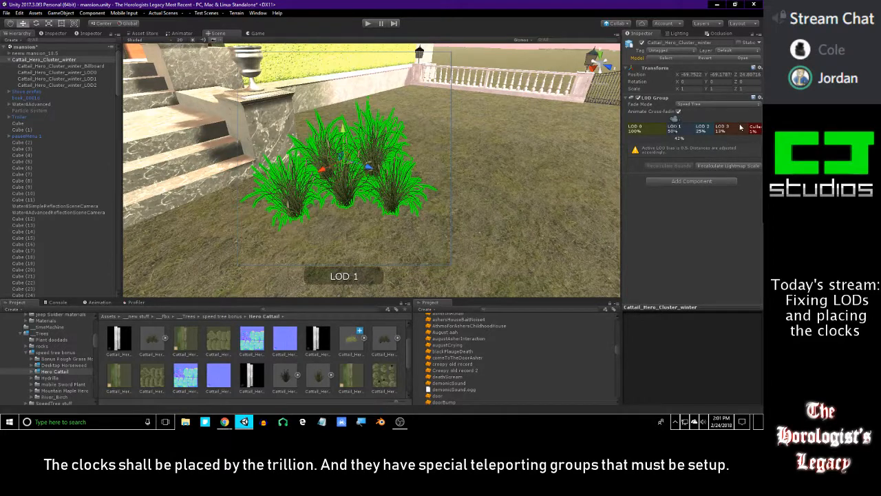
mouse_move(674, 119)
left_mouse_down()
mouse_move(720, 120)
mouse_move(718, 137)
mouse_move(721, 122)
mouse_move(730, 125)
mouse_move(655, 126)
mouse_move(688, 126)
mouse_move(669, 127)
left_mouse_up()
left_click(724, 127)
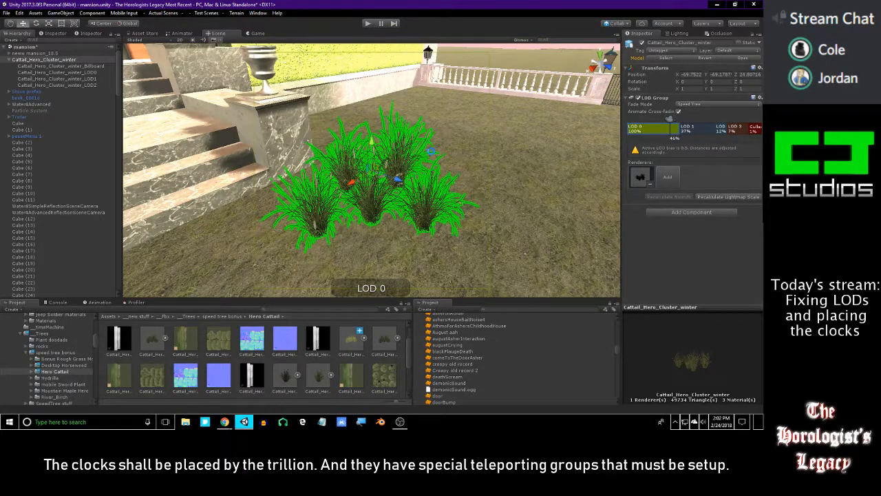
Examine the winter cattail cluster from several distances and angles to judge its LOD transitions.
left_click_drag(431, 155, 430, 150, "alt")
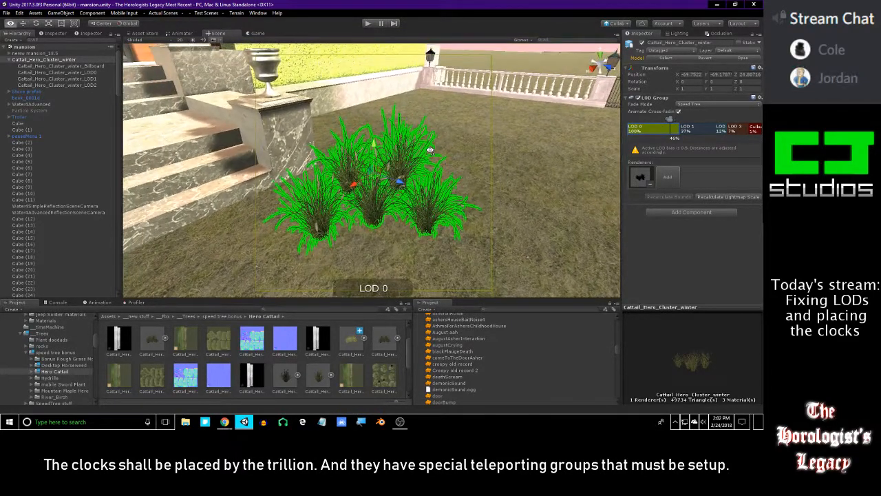
key("s")
right_click_drag(430, 150, 448, 155)
key("a")
key("d")
key("s")
key("d")
key("w")
key("w")
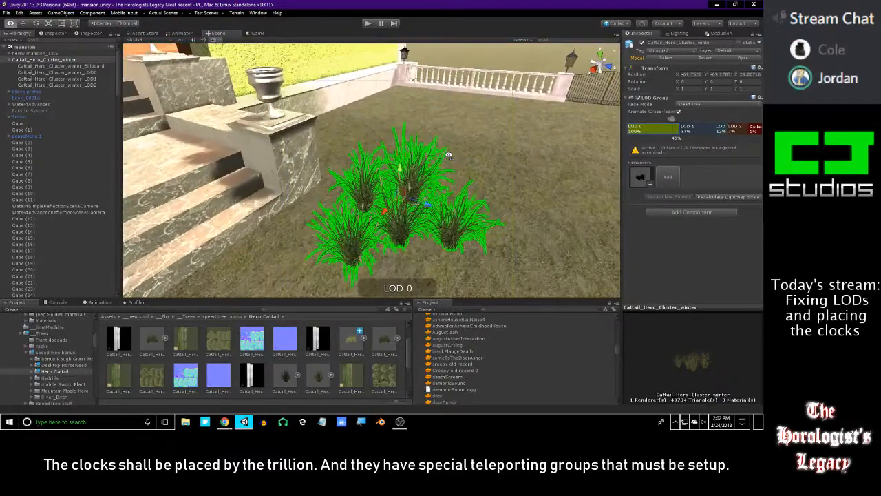
key("s")
mouse_move(449, 158)
right_mouse_down()
mouse_move(374, 141)
mouse_move(379, 129)
mouse_move(413, 151)
mouse_move(434, 141)
mouse_move(501, 148)
mouse_move(420, 135)
mouse_move(436, 161)
right_mouse_up()
key("w")
key("w")
key("w")
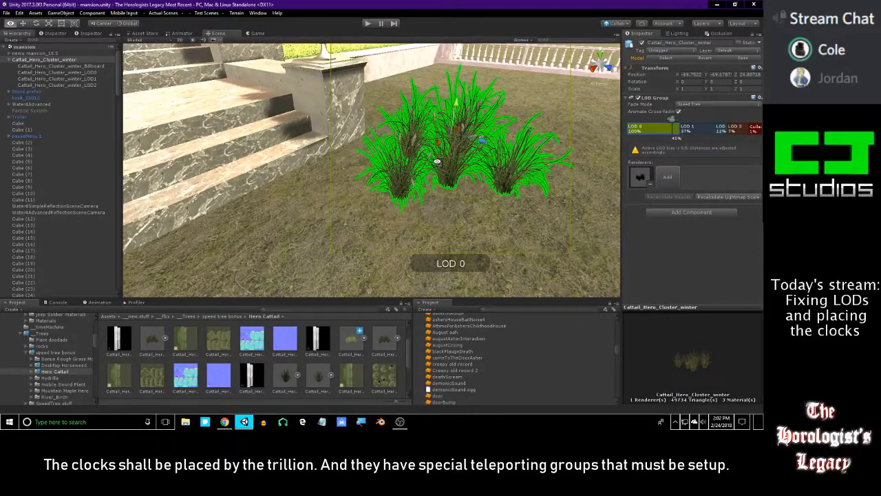
right_click_drag(437, 162, 460, 153)
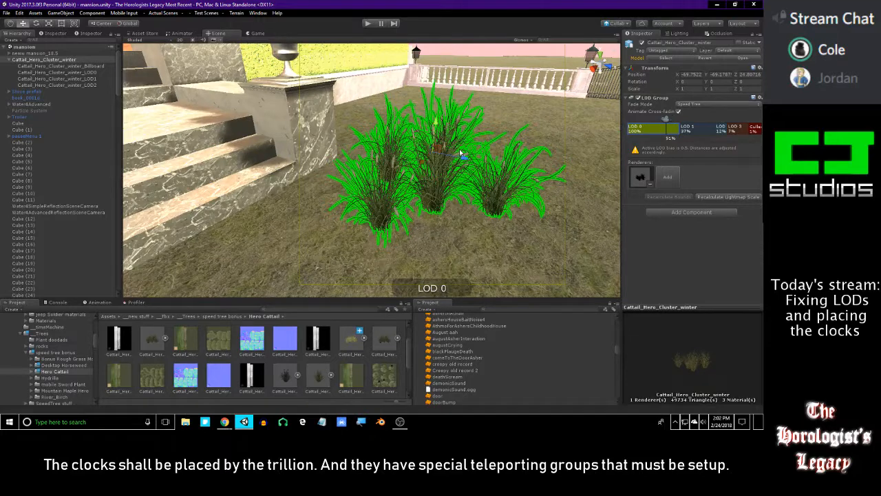
Inspect the billboard and LOD child objects under Cattail_Hero_Cluster_winter.
left_click(62, 65)
left_click(72, 60)
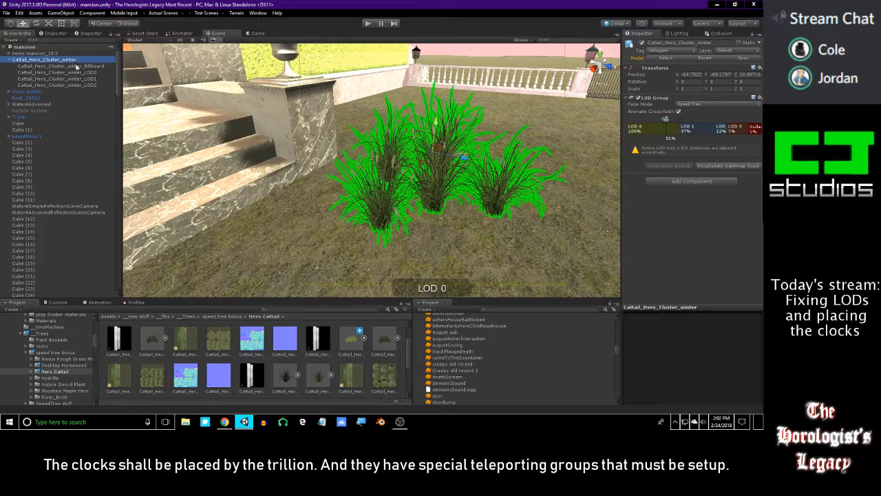
left_click(78, 66)
left_click(82, 80)
left_click(74, 66)
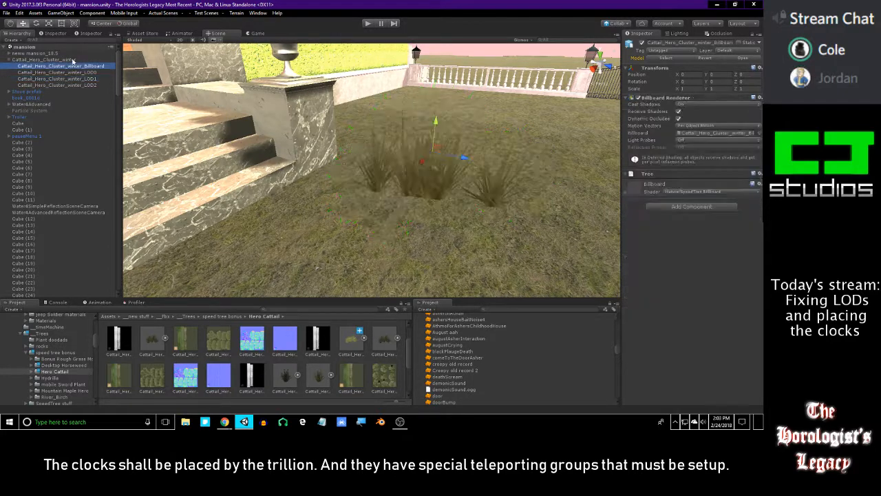
left_click(72, 61)
left_click(74, 67)
left_click(67, 61)
Rename the placed winter cattail cluster as Cattail_Hero_Cluster_winter_Prefab.
left_click(76, 61)
left_click(78, 60)
type("_(")
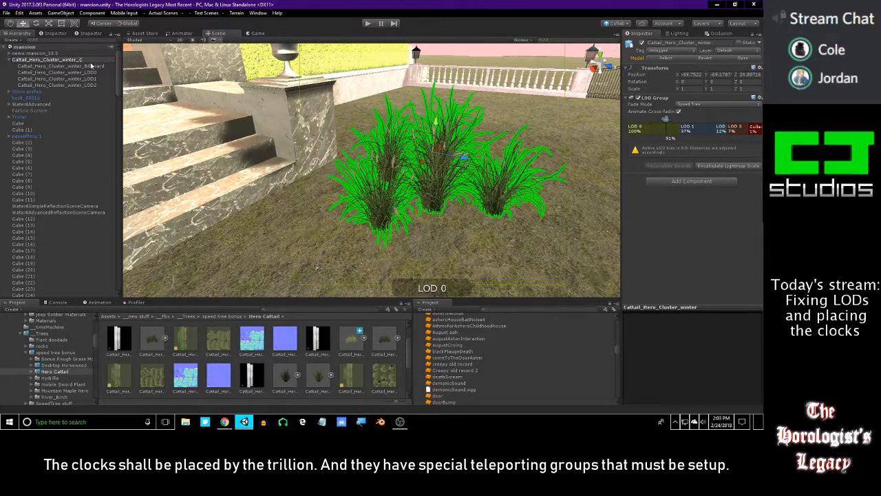
key("BackSpace")
type("Prefab")
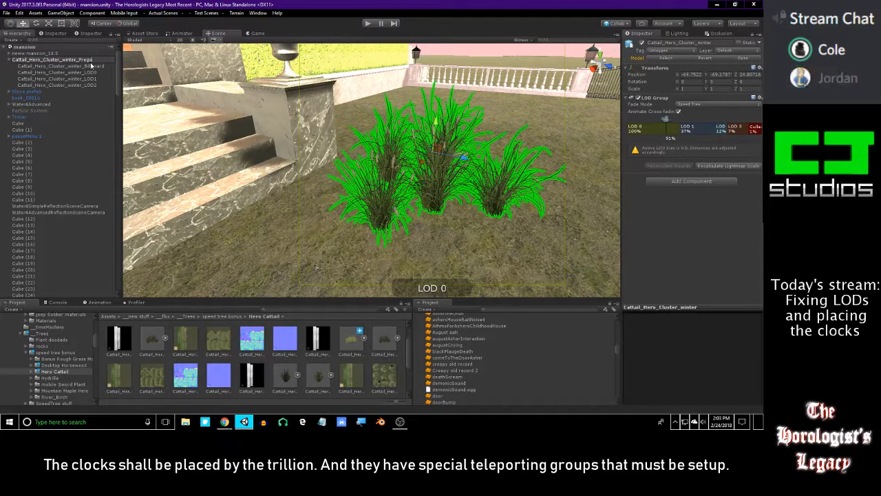
key("Return")
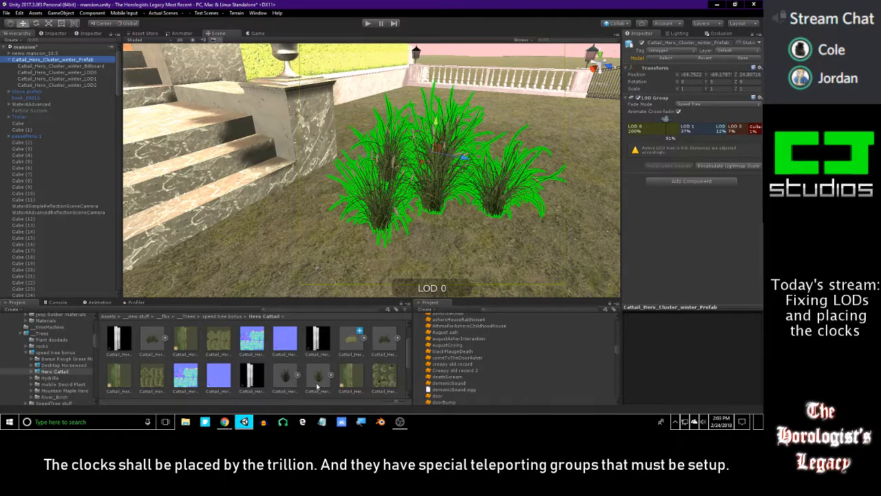
Save Cattail_Hero_Cluster_winter_Prefab as a prefab in the Hero Cattail folder and delete its instance from the scene.
scroll(330, 349, "down", 3)
left_click_drag(63, 62, 392, 384)
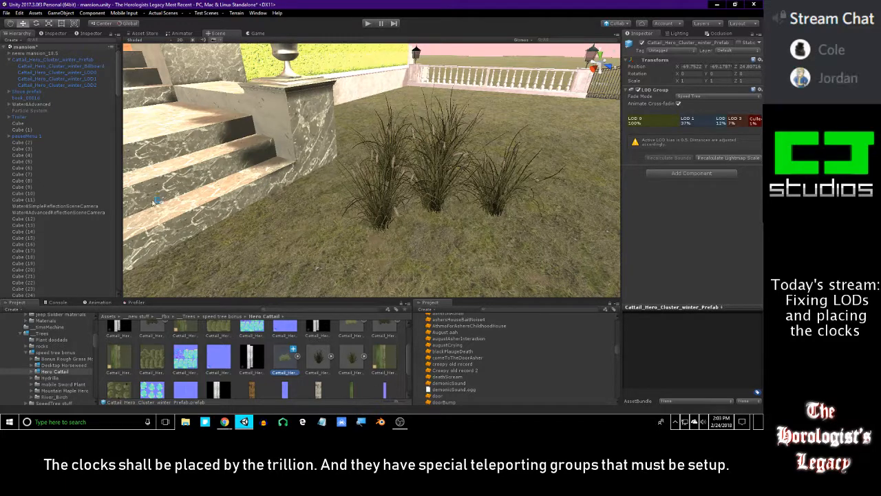
left_click(53, 60)
key("Delete")
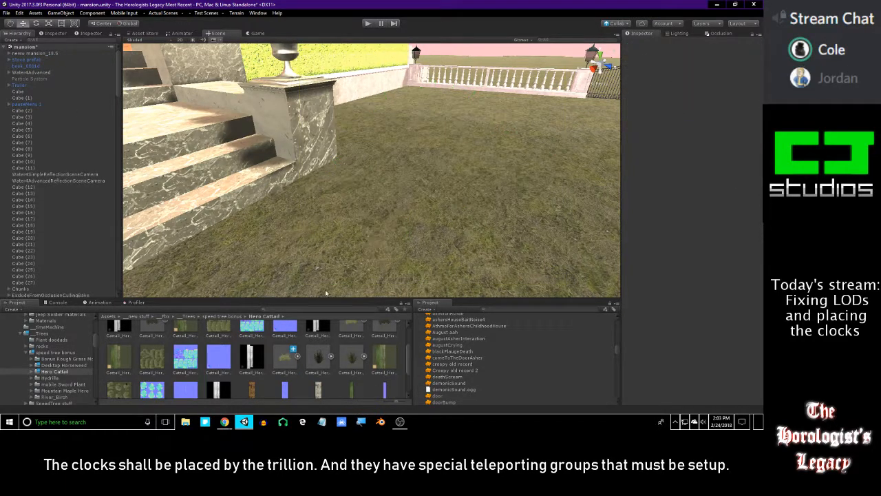
Check the cattail prefabs and models in the Hero Cattail folder to find the next plant to process.
left_click(313, 358)
key("Left")
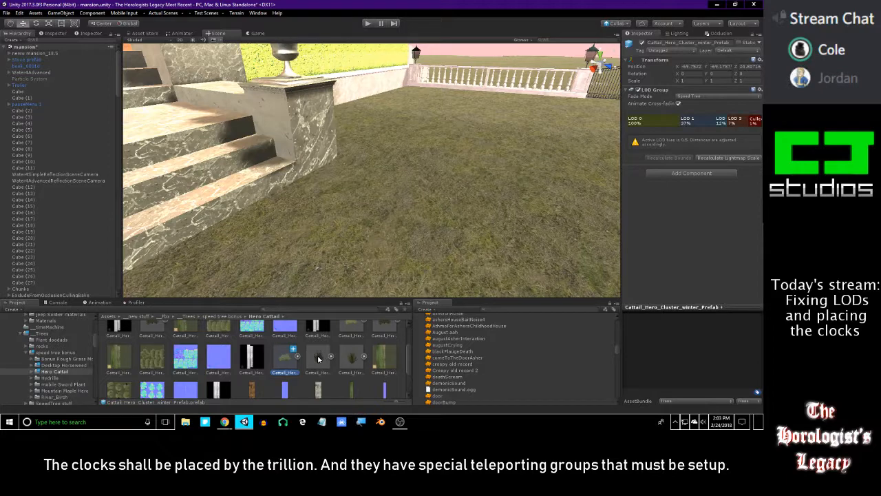
key("Right")
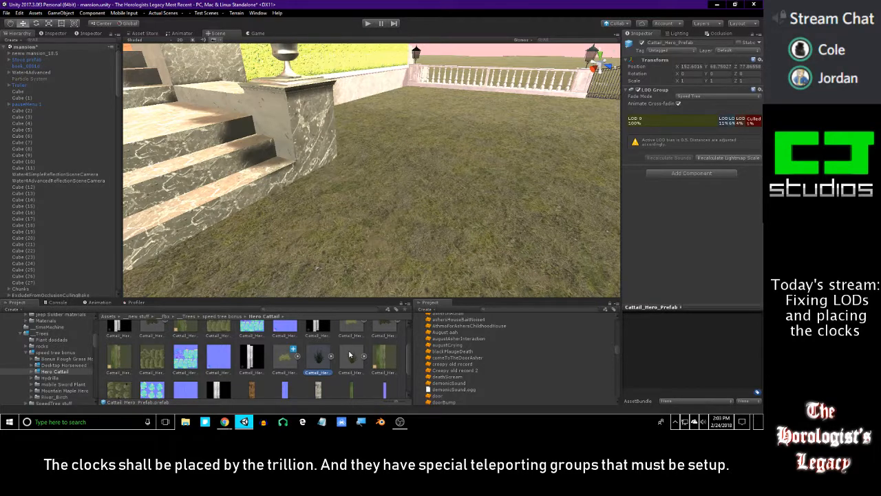
left_click(350, 355)
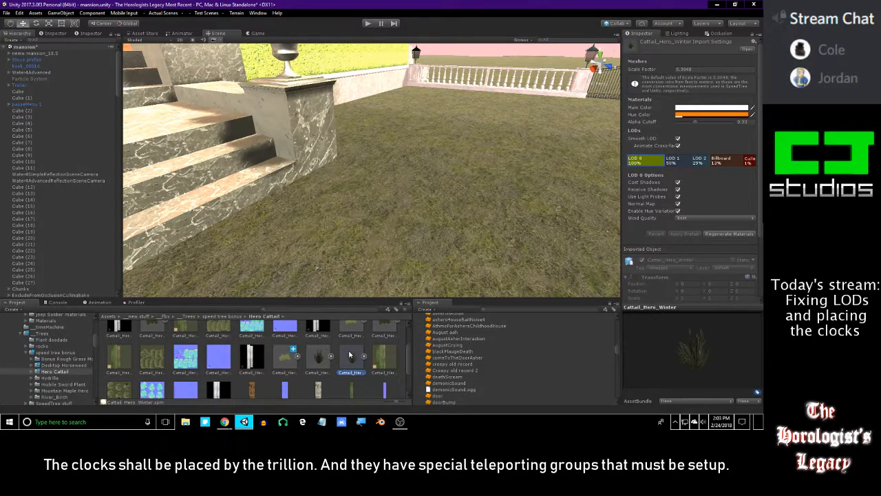
scroll(337, 365, "down", 2)
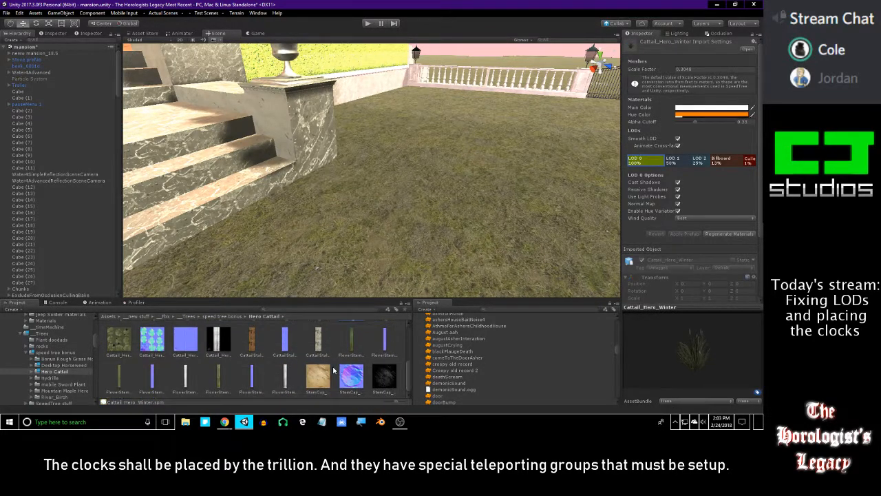
scroll(333, 371, "up", 1)
scroll(334, 371, "up", 1)
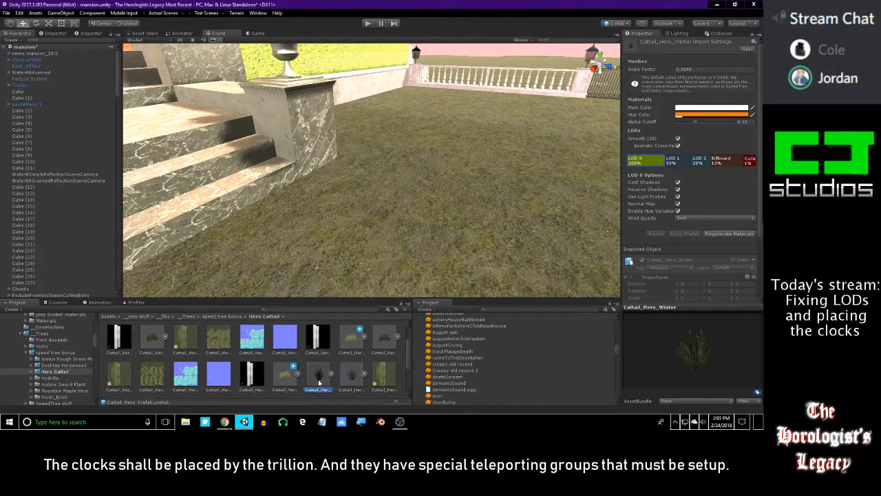
left_click(318, 379)
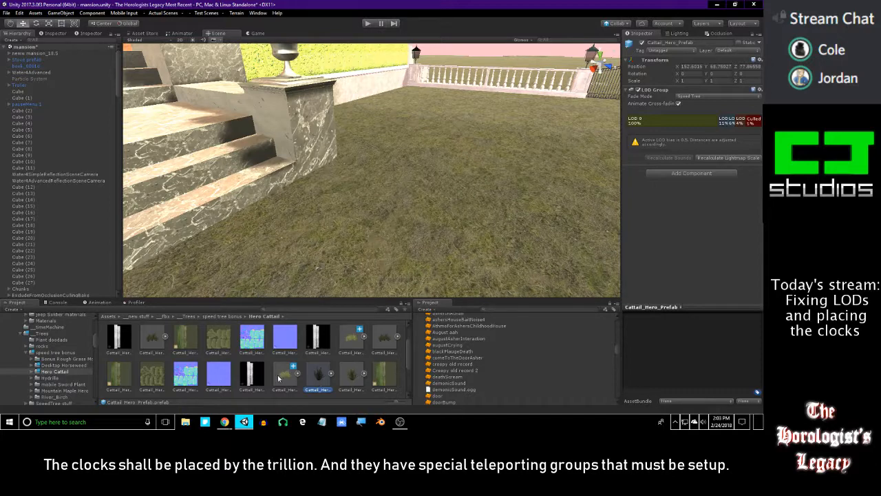
left_click(288, 382)
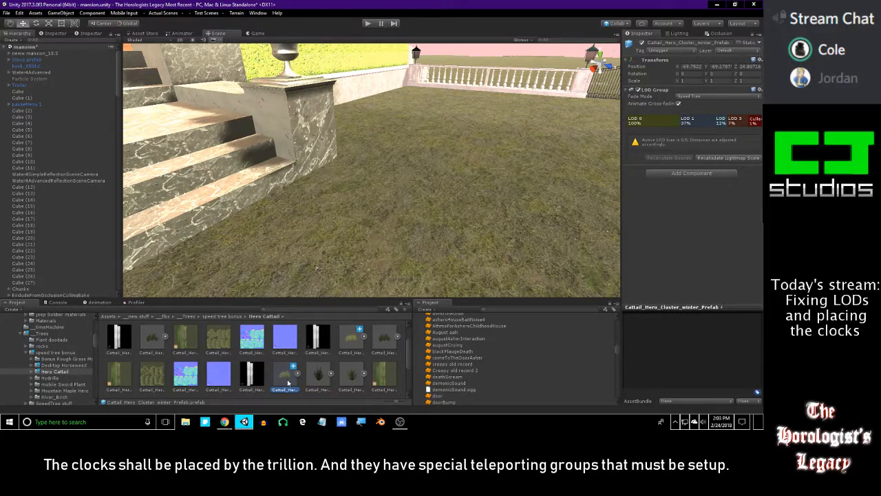
Place the Cattail_Hero_Winter model from the Hero Cattail folder on the grass near the marble steps.
scroll(325, 380, "up", 1)
left_click(256, 344)
left_click(158, 375)
scroll(306, 358, "down", 2)
left_click_drag(354, 362, 366, 229)
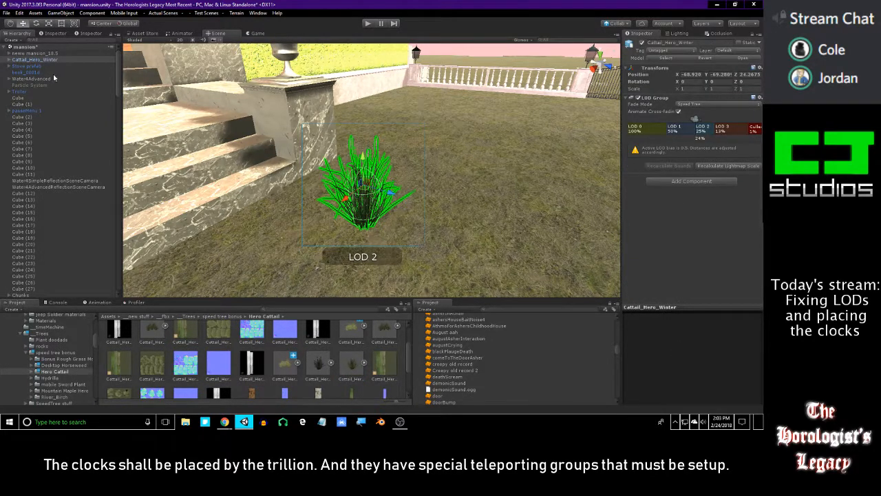
Expand the placed Cattail_Hero_Winter and delete its collision object.
left_click(9, 60)
left_click(35, 66)
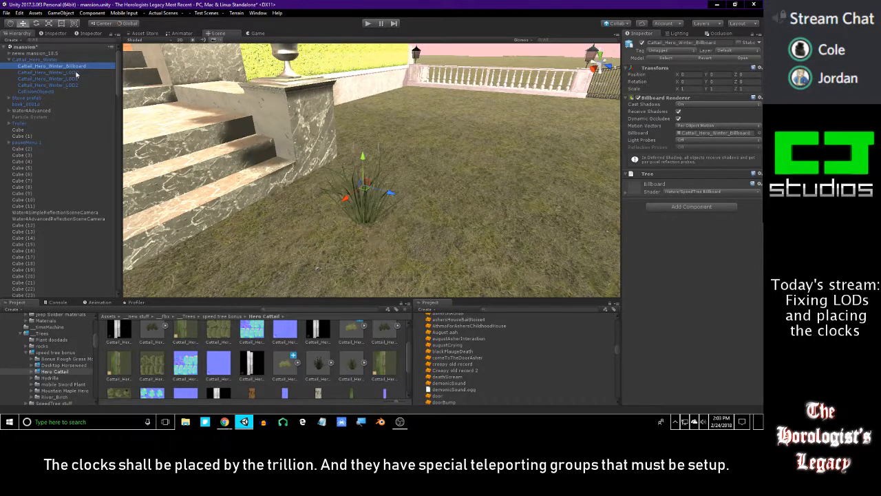
left_click(75, 73)
left_click(60, 84)
left_click(55, 95)
left_click(54, 93)
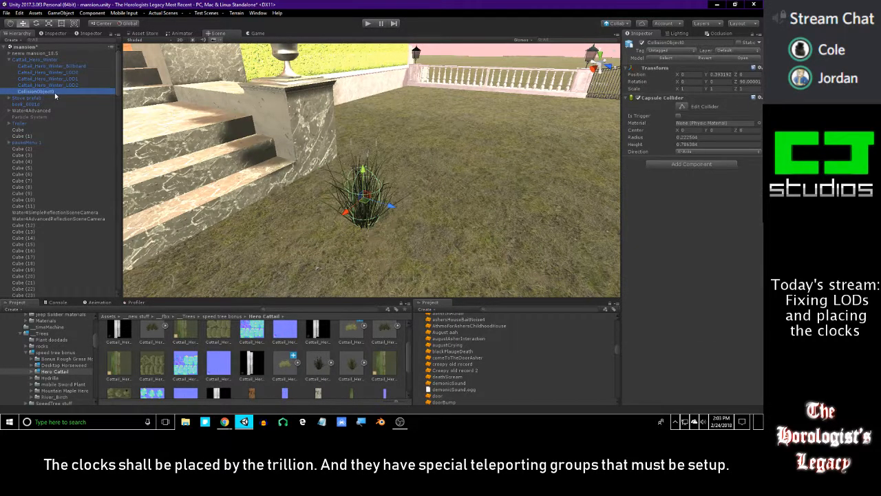
key("Delete")
key("Return")
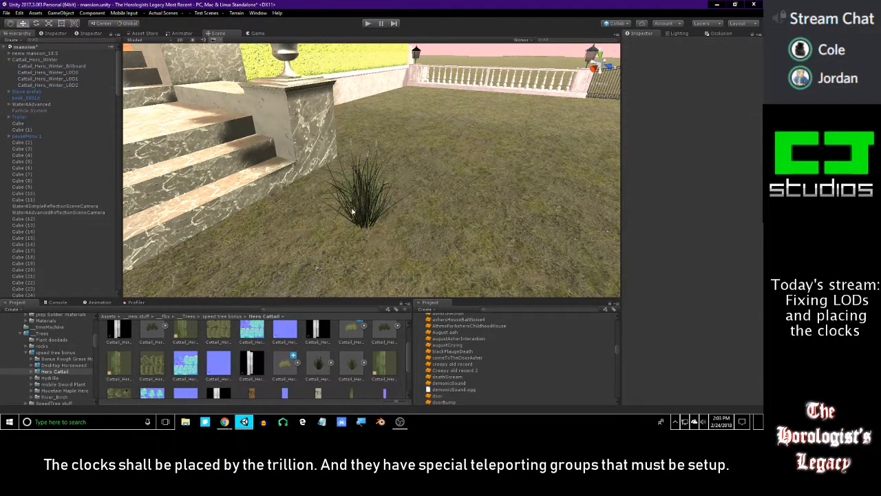
Set Cattail_Hero_Winter's LOD Group thresholds to 22% for LOD 1, 9% for LOD 2 and 4% for LOD 3.
left_click(68, 79)
left_click(72, 66)
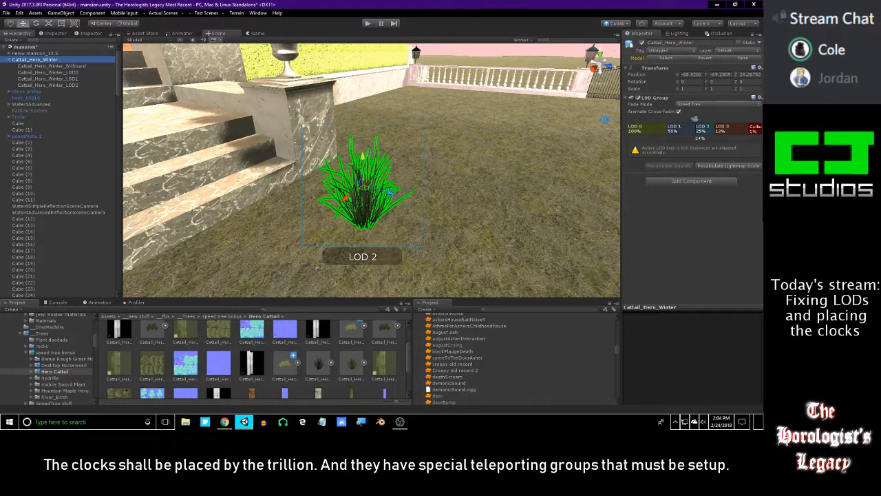
left_click(703, 127)
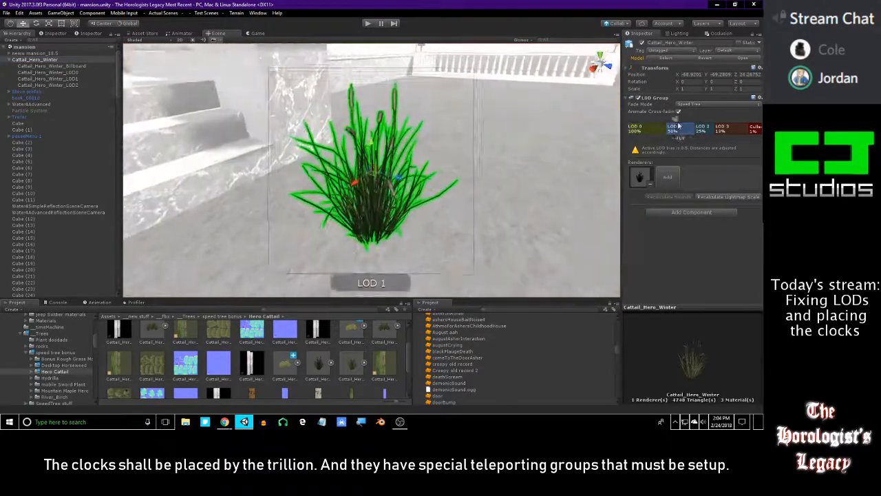
mouse_move(708, 129)
left_mouse_down()
mouse_move(754, 130)
mouse_move(719, 131)
mouse_move(739, 126)
mouse_move(699, 118)
mouse_move(706, 131)
mouse_move(698, 119)
left_mouse_up()
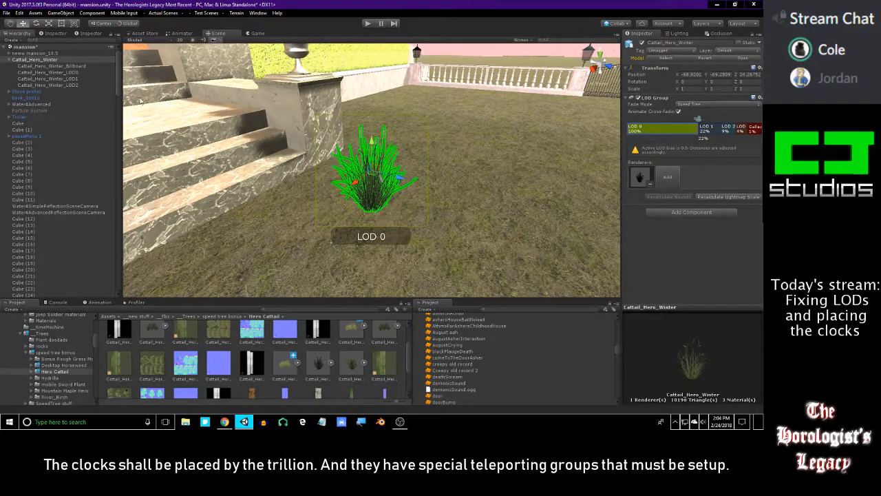
Rename the placed Cattail_Hero_Winter as Cattail_Hero_Winter_Prefab.
left_click(51, 60)
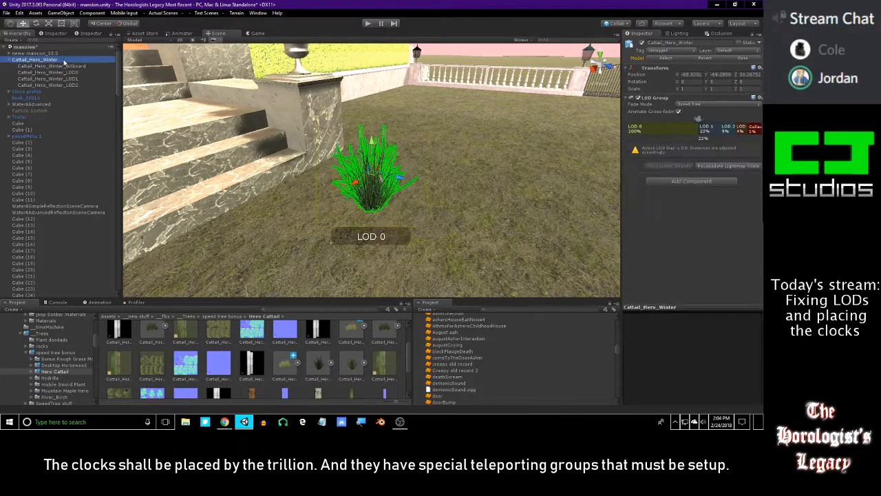
left_click(62, 60)
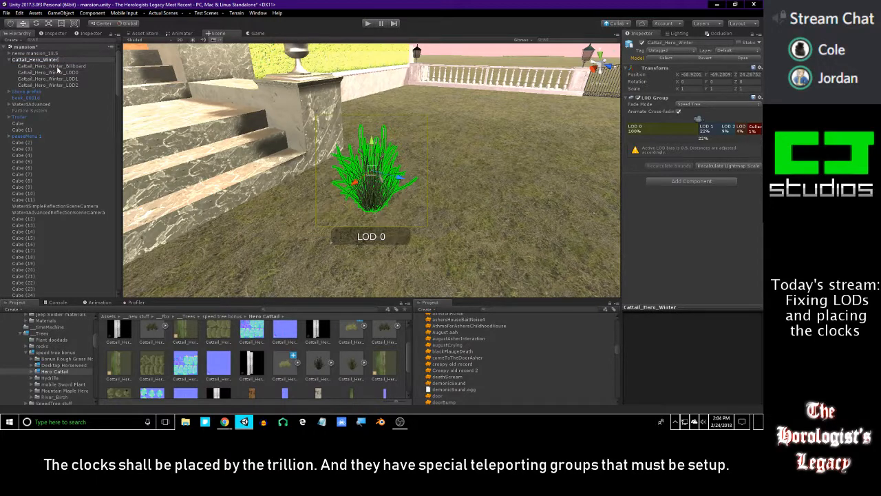
key("BackSpace")
type("Prefab")
key("Return")
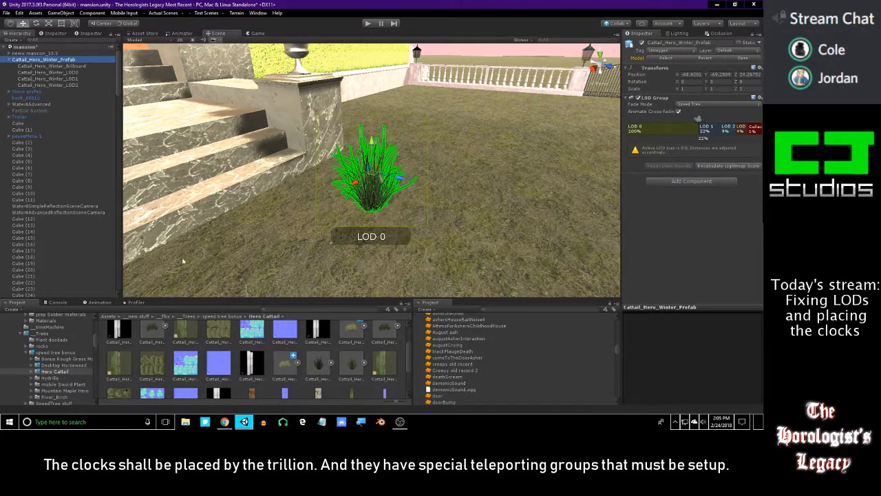
Save Cattail_Hero_Winter_Prefab as a prefab in the Hero Cattail folder and delete its placed copy from the scene.
scroll(303, 352, "down", 2)
left_click(60, 68)
left_click(42, 62)
left_click(8, 60)
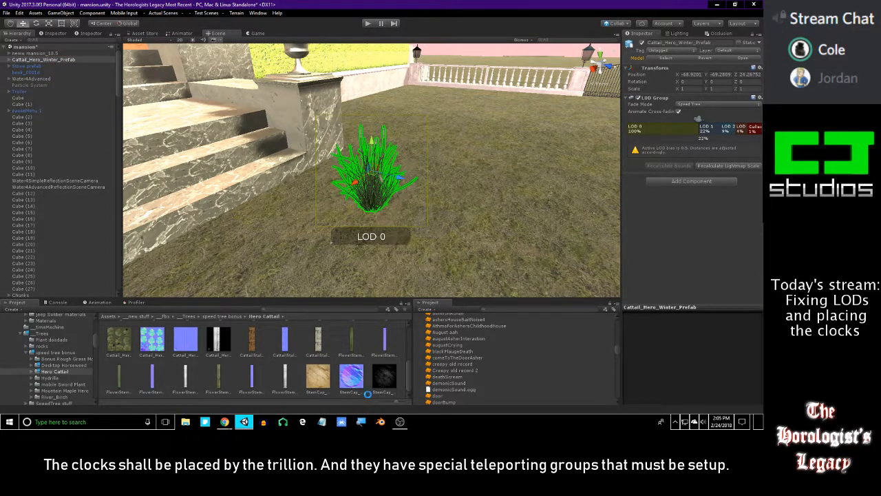
left_click(311, 377)
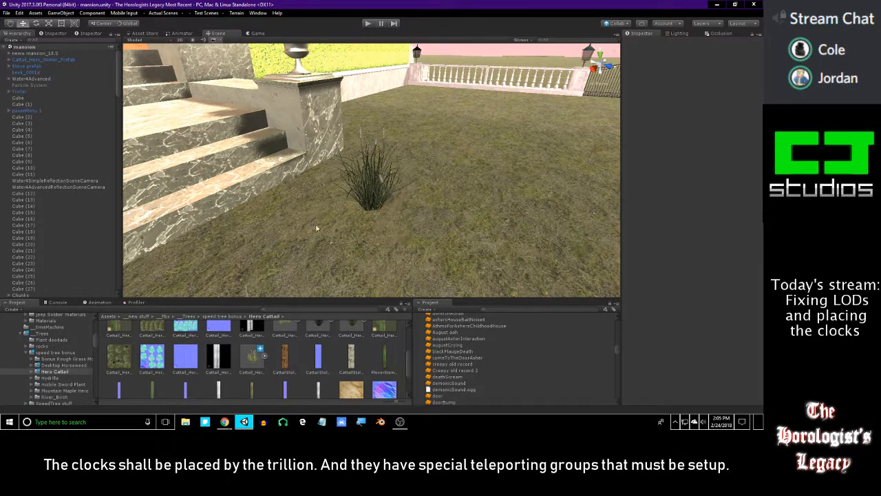
left_click(370, 202)
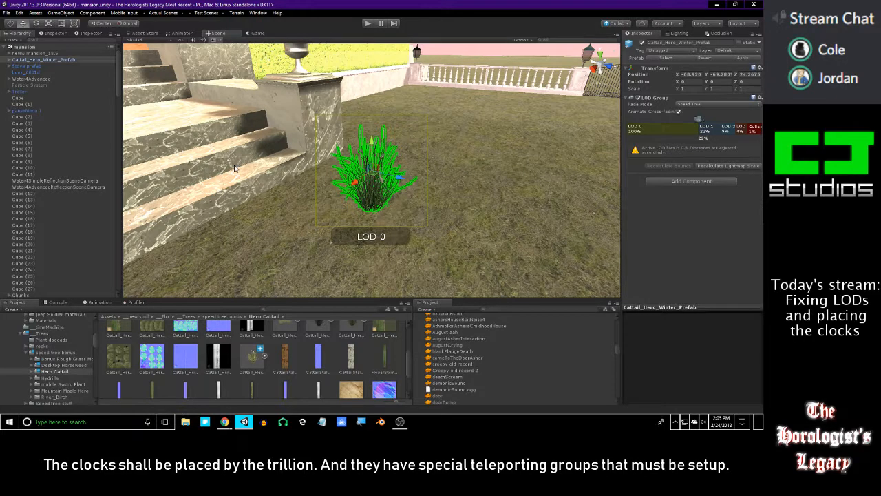
key("Delete")
Place the Hydrilla_Mobile_1 model from the Hydrilla folder on the grass near the marble steps.
left_click(49, 378)
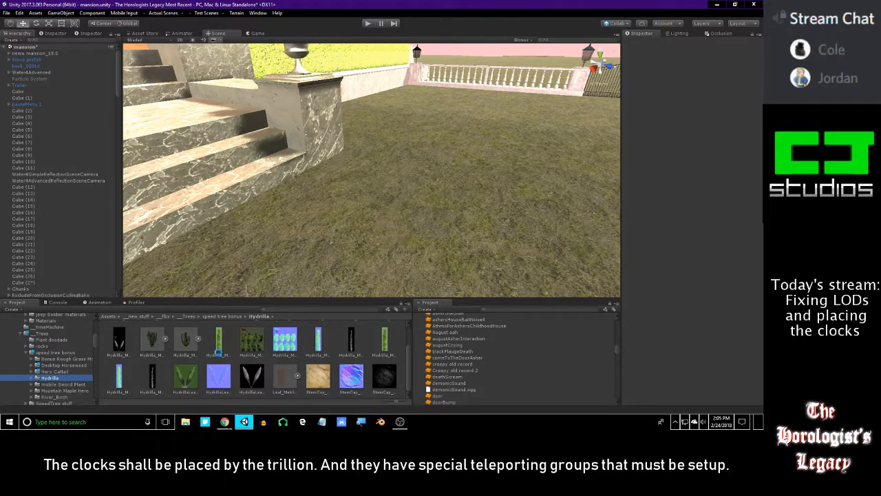
scroll(234, 368, "up", 2)
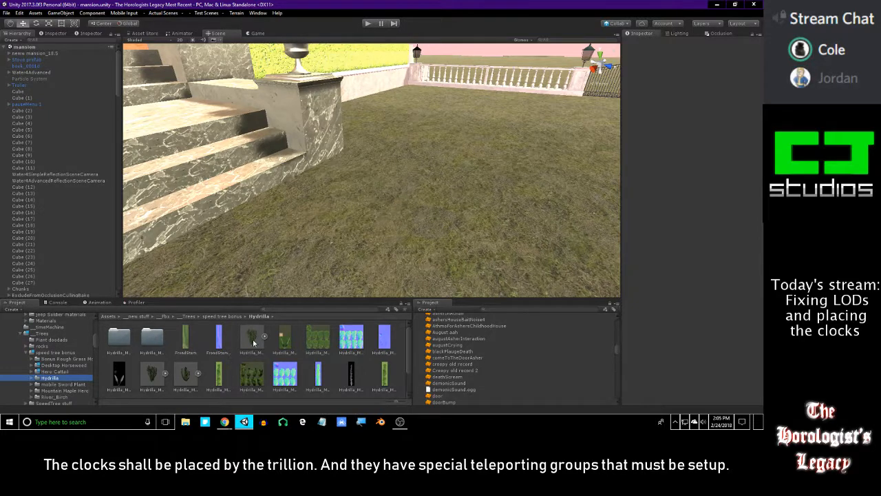
left_click(253, 342)
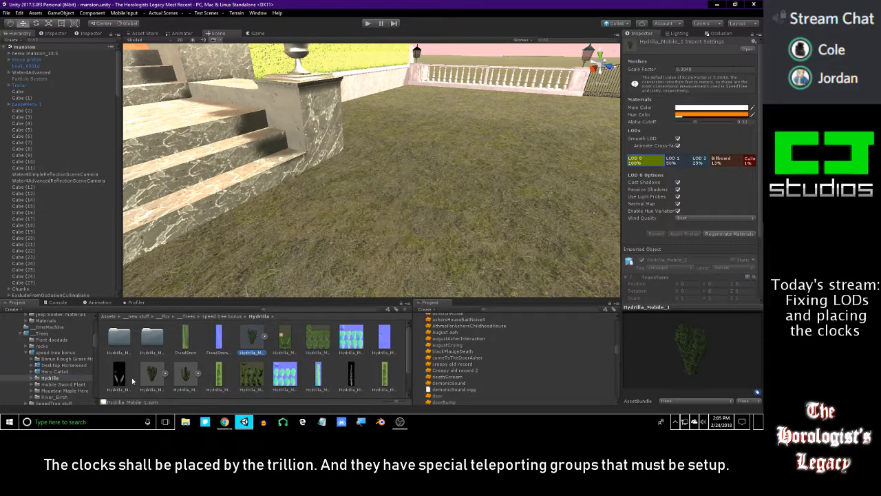
left_click(152, 374)
key("Right")
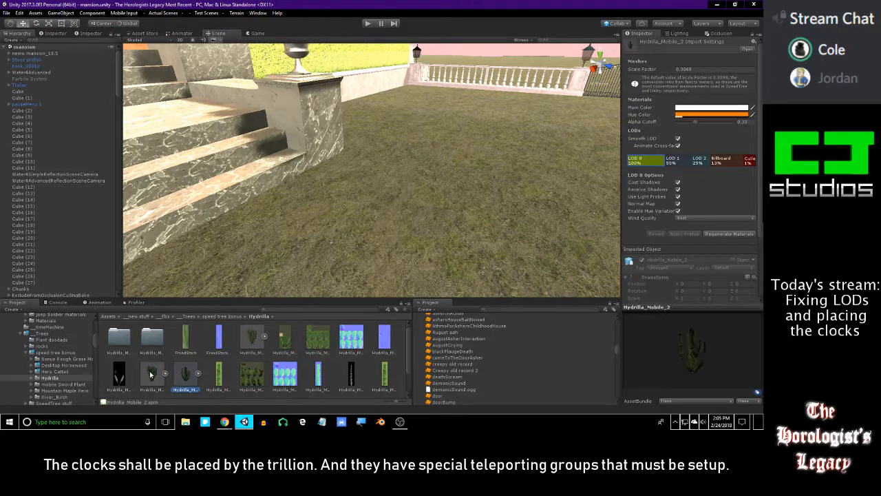
key("Left")
left_click(254, 342)
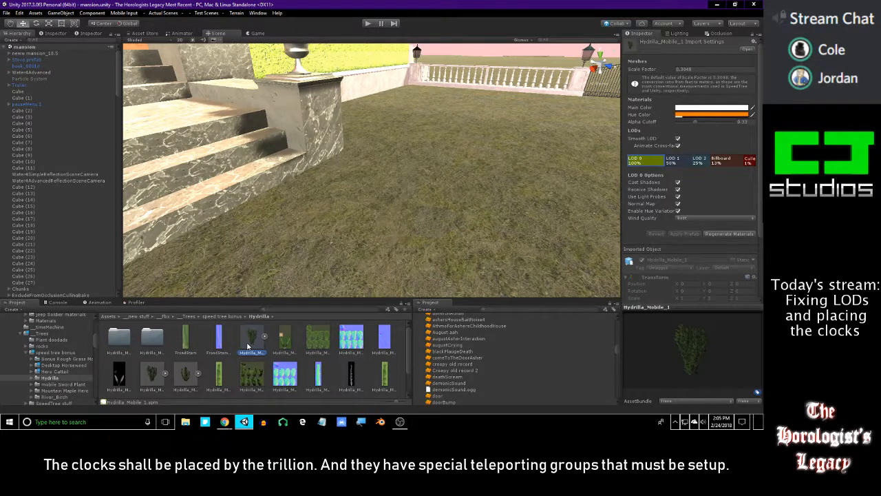
key("alt+Tab")
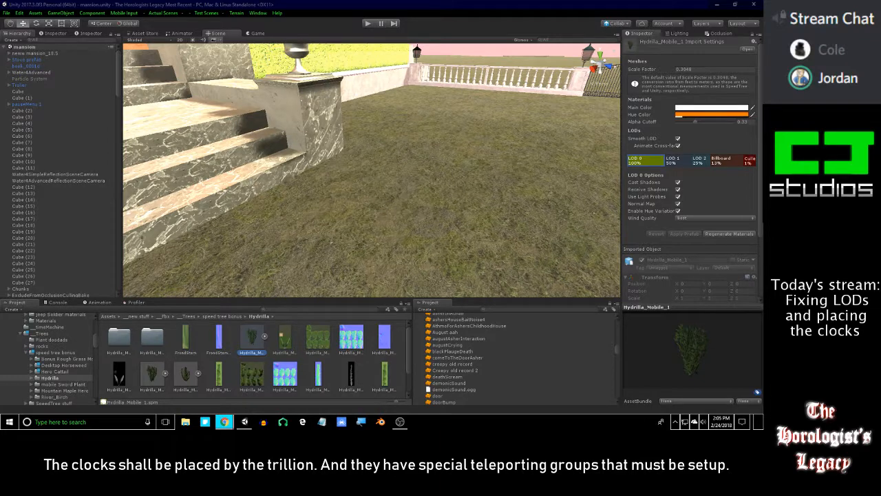
left_click(273, 362)
left_click(252, 339)
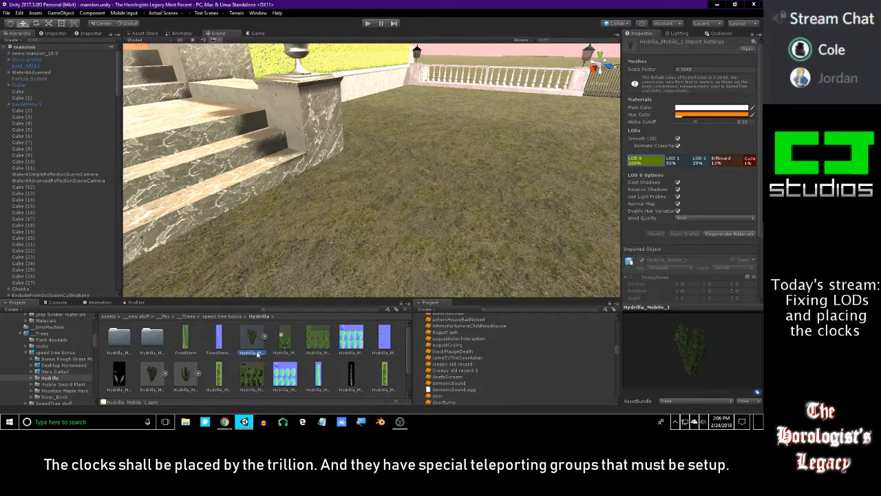
left_click_drag(253, 352, 320, 241)
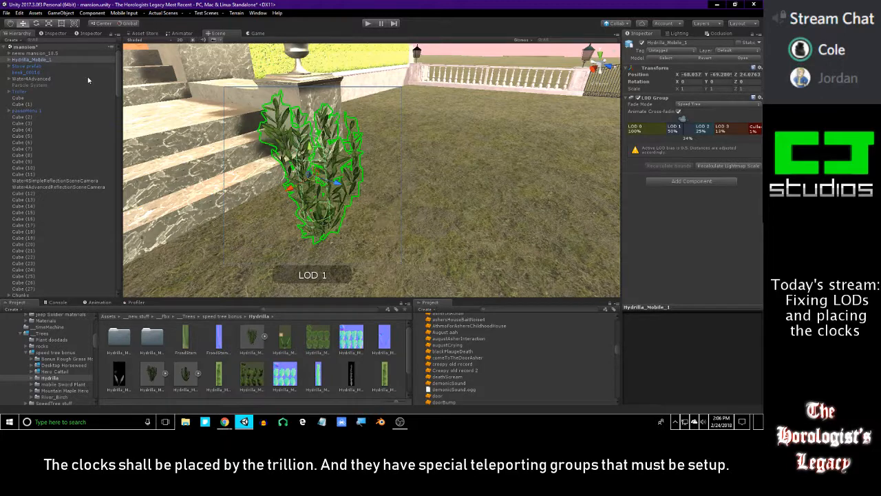
Expand the placed Hydrilla_Mobile_1 and delete its collision object, breaking the prefab instance.
left_click(6, 60)
left_click(8, 60)
left_click(38, 67)
key("Delete")
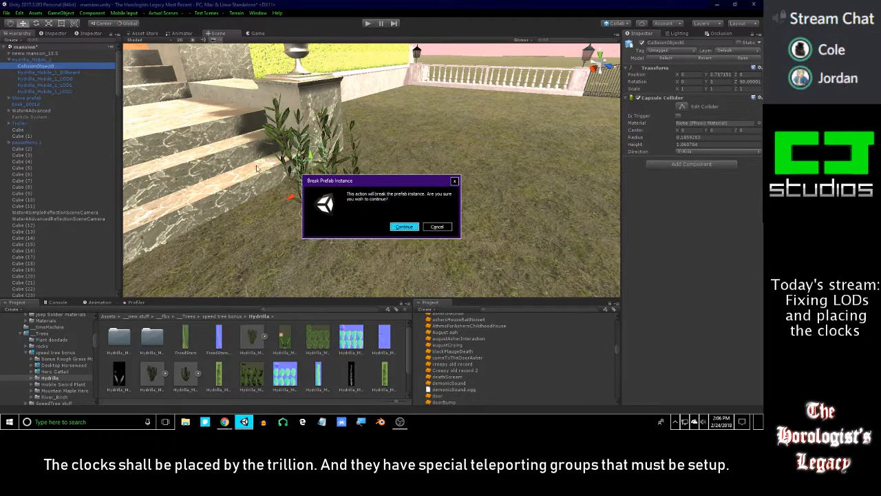
left_click(403, 226)
Set Hydrilla_Mobile_1's LOD Group thresholds to 18% for LOD 1, 10% for LOD 2, 6% for LOD 3 and 2% for Culled.
left_click(34, 60)
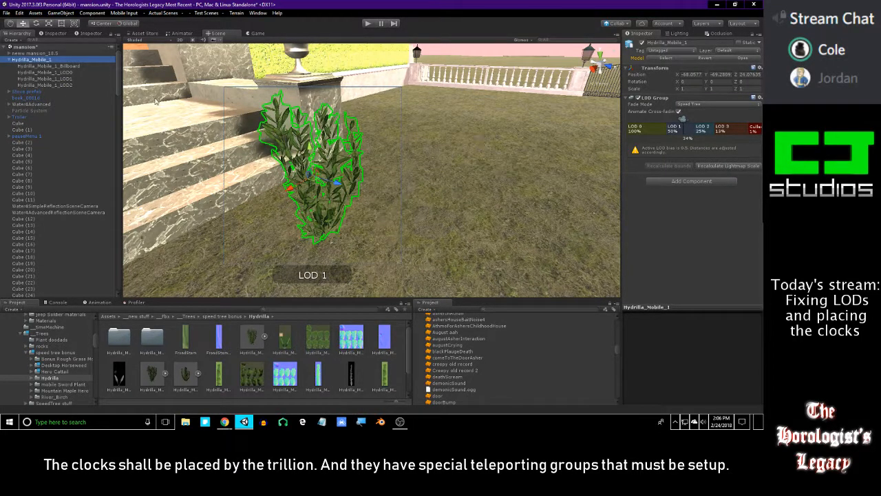
left_click(79, 66)
left_click(75, 61)
left_click(60, 67)
left_click(56, 60)
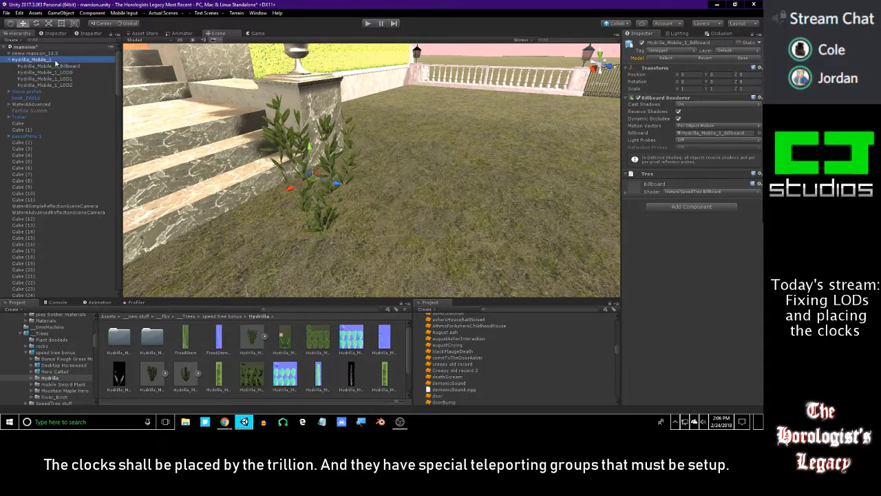
left_click(60, 72)
left_click(58, 62)
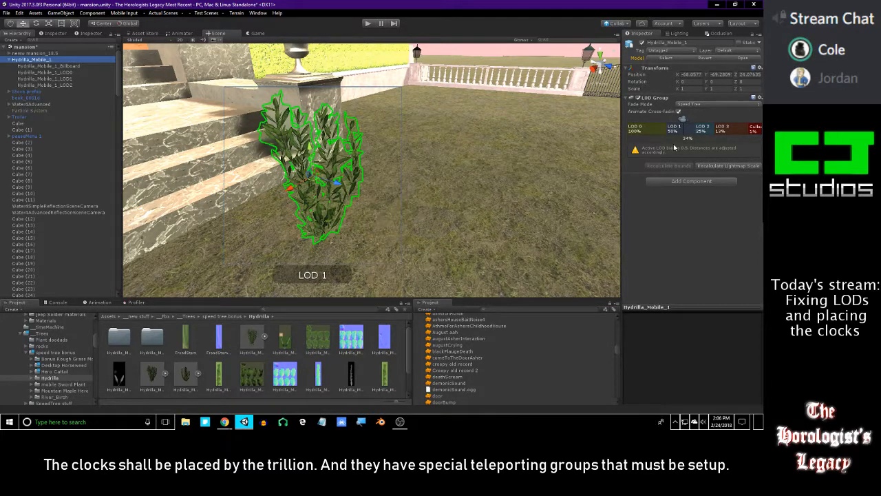
mouse_move(718, 127)
left_mouse_down()
mouse_move(756, 119)
mouse_move(745, 119)
mouse_move(742, 132)
mouse_move(745, 122)
mouse_move(722, 126)
left_mouse_up()
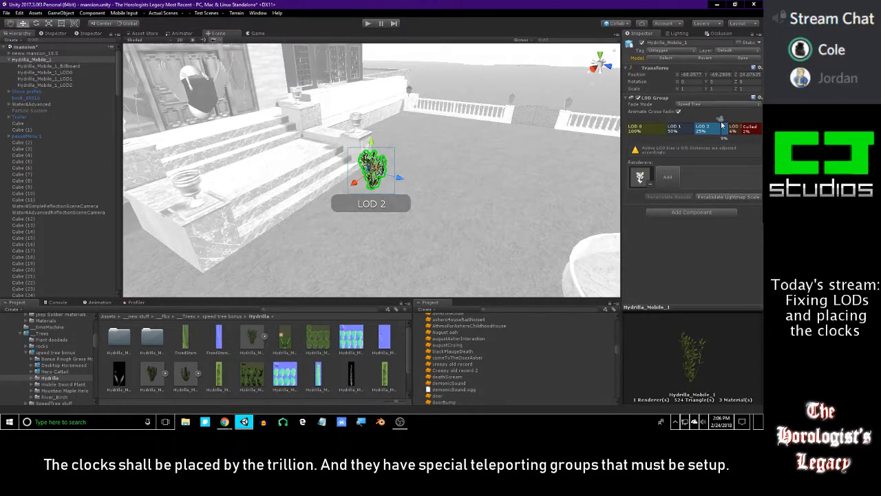
left_click_drag(722, 126, 723, 122)
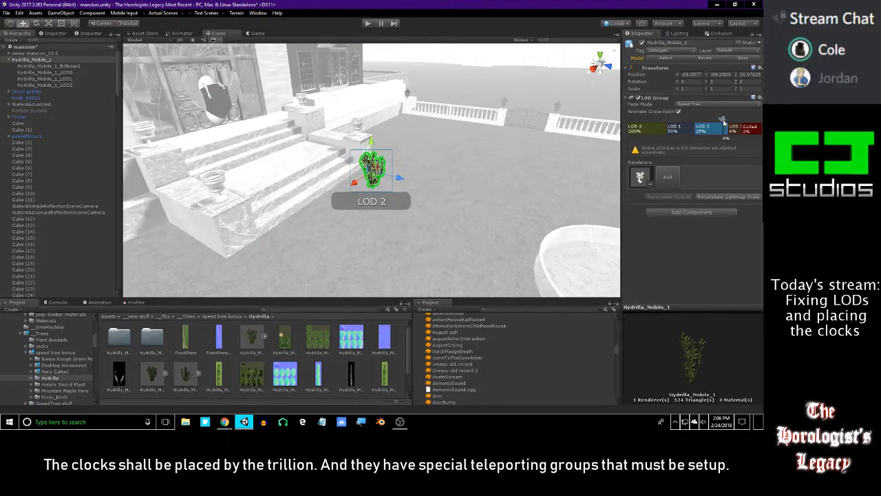
left_click_drag(723, 122, 673, 126)
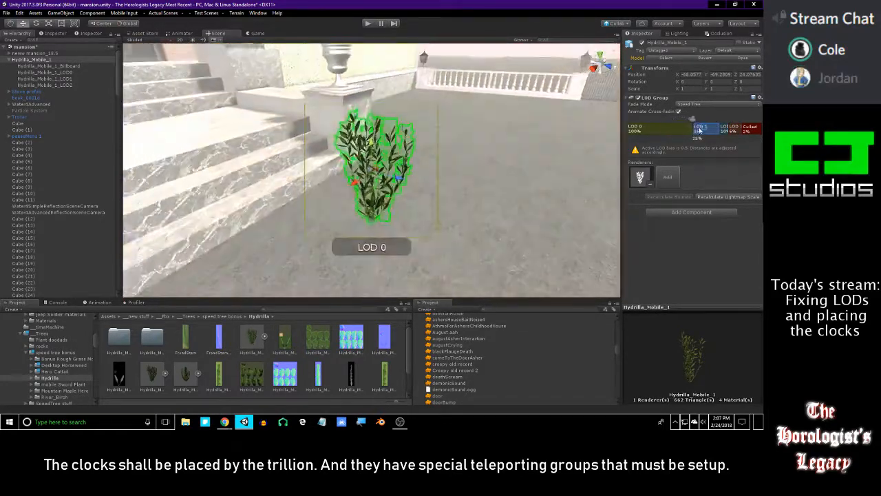
mouse_move(699, 130)
left_mouse_down()
mouse_move(735, 127)
mouse_move(702, 128)
left_mouse_up()
Switch to LMMS, play a few notes on the TripleOscillator track and close the program.
left_click(285, 423)
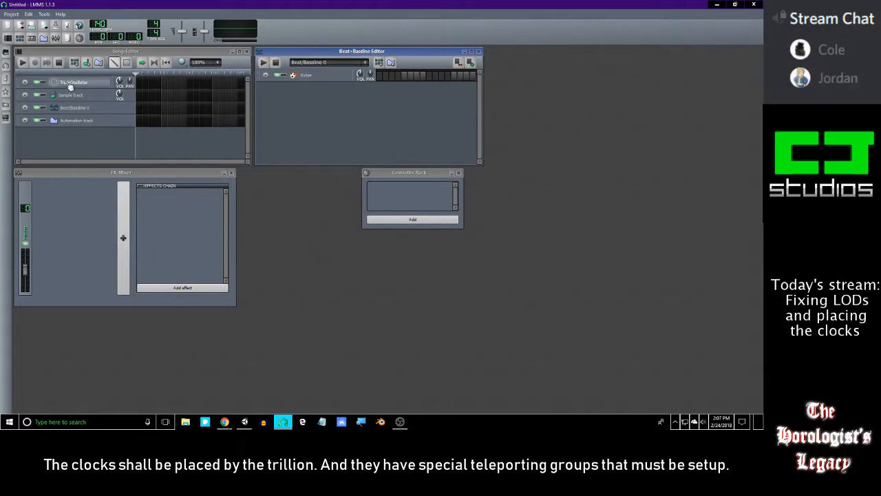
left_click(70, 83)
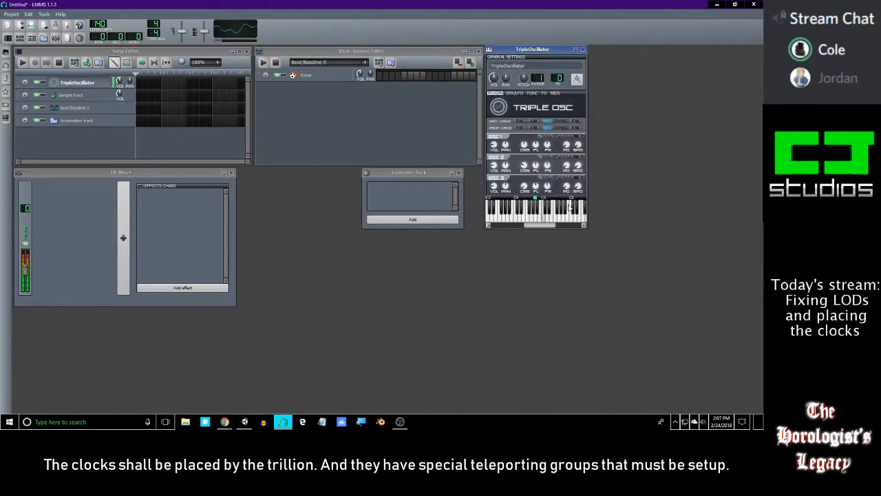
key("t")
key("w")
key("t")
key("u")
key("e")
key("y")
key("q")
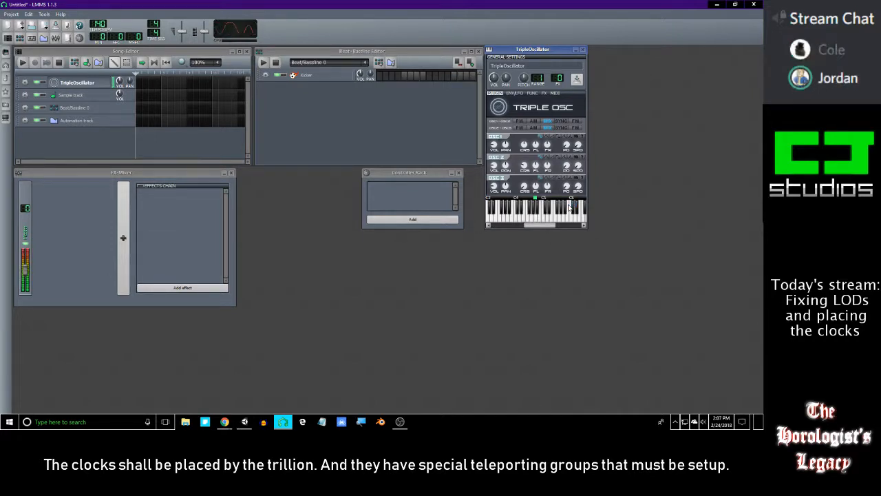
left_click(752, 4)
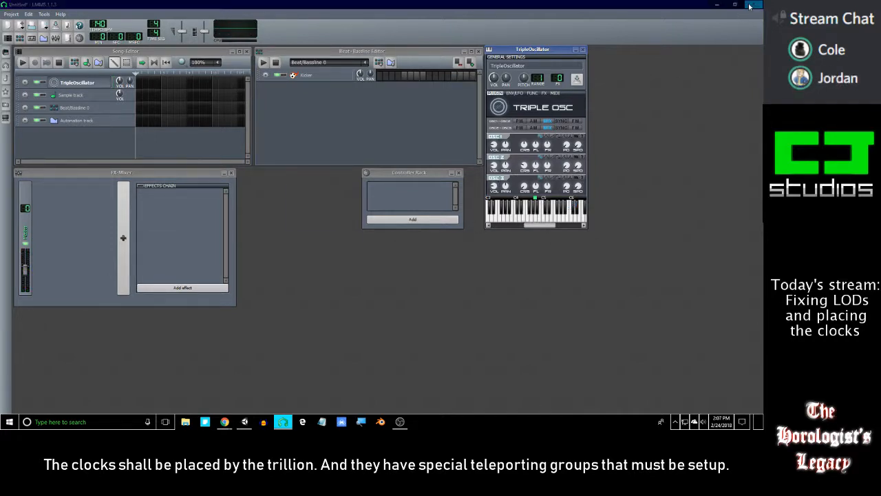
left_click(415, 222)
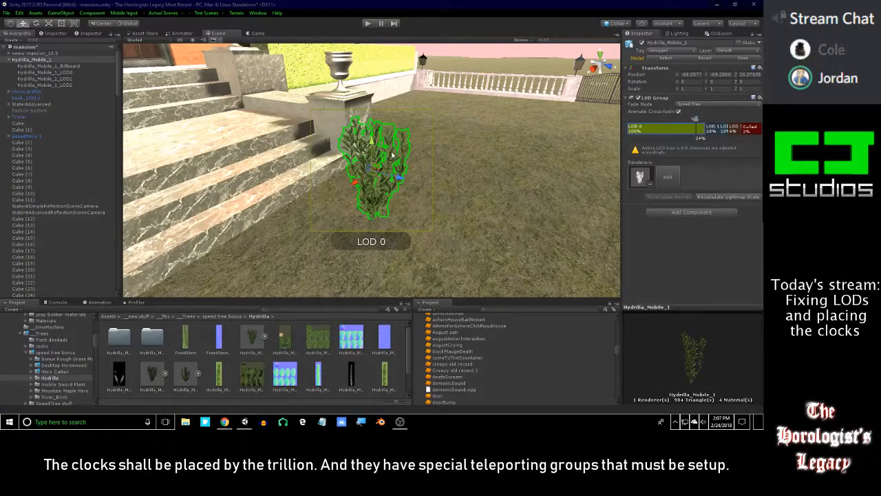
Rename the placed Hydrilla_Mobile_1 as Hydrilla_Mobile_1_Prefab.
scroll(393, 156, "up", 2)
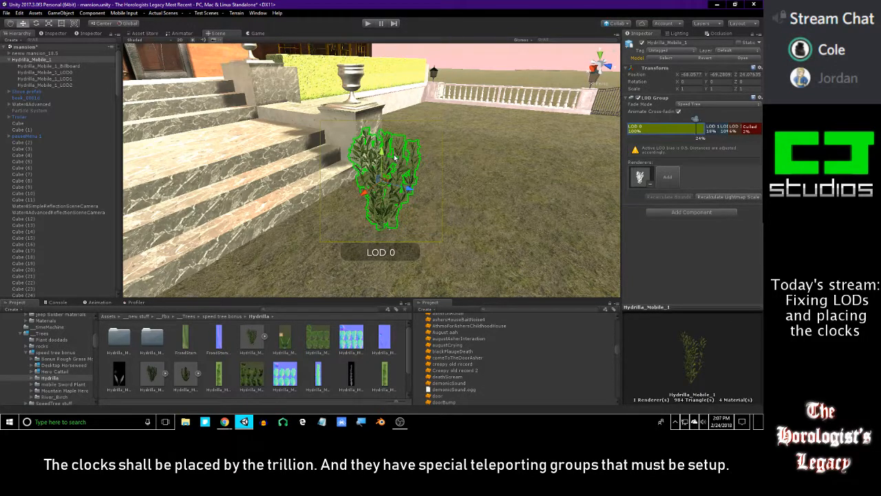
mouse_move(432, 155)
right_mouse_down()
mouse_move(395, 180)
mouse_move(421, 161)
right_mouse_up()
key("s")
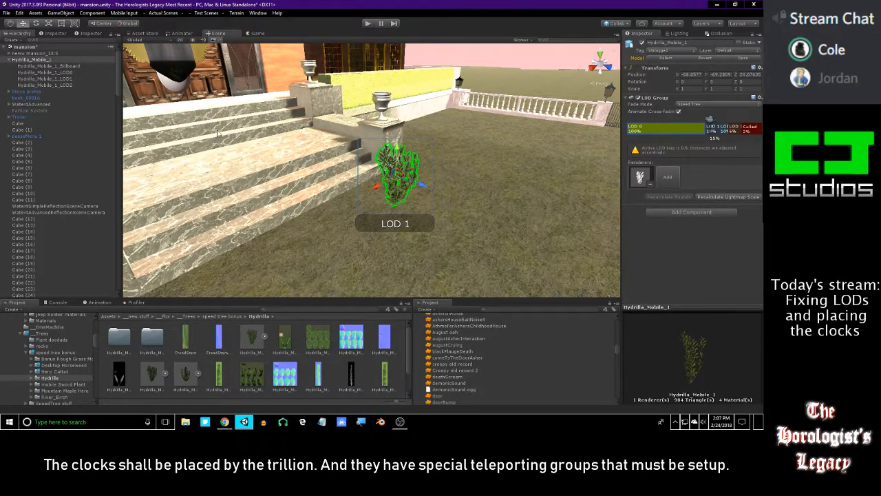
left_click(61, 60)
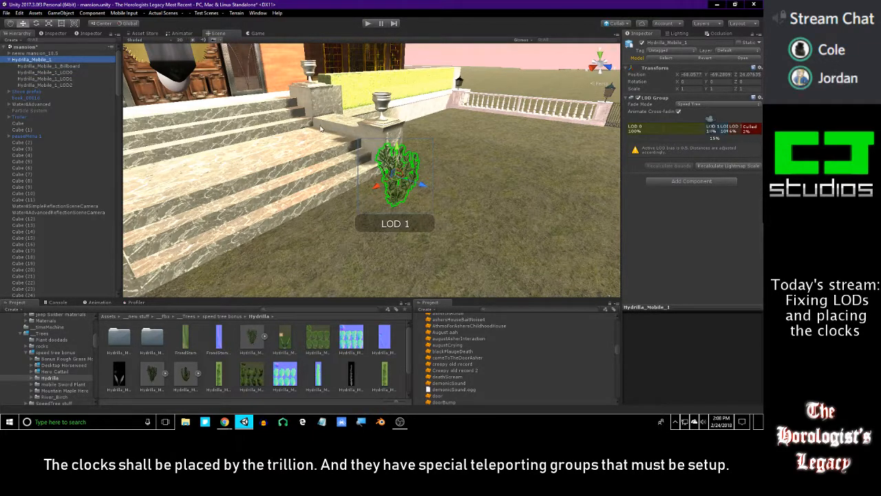
right_click_drag(316, 124, 325, 130)
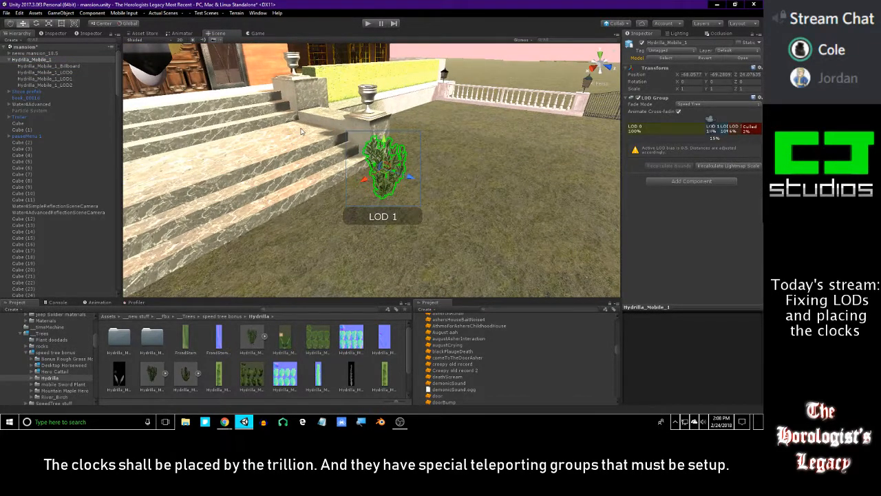
left_click(54, 67)
left_click(54, 60)
left_click(49, 60)
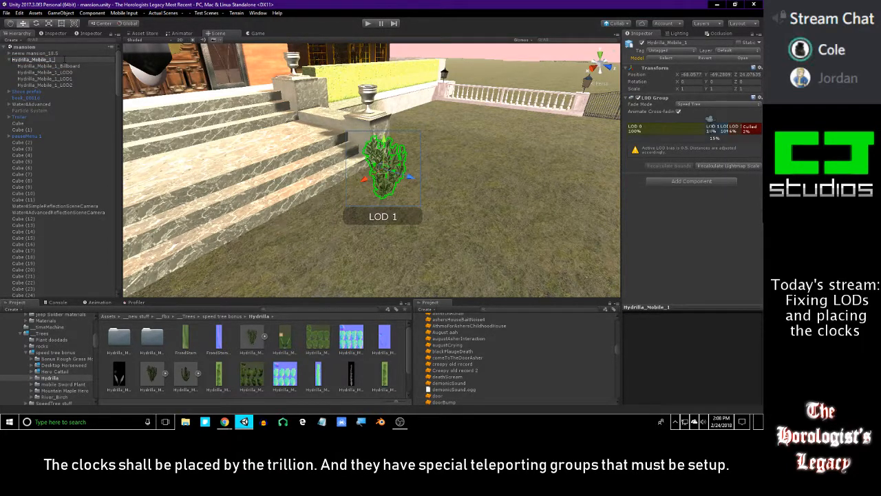
type("_(r")
type("efab")
key("Return")
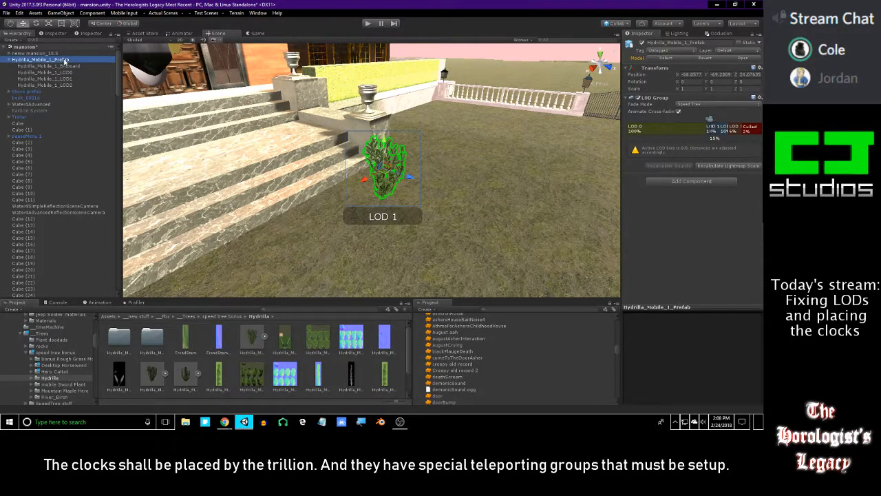
Save Hydrilla_Mobile_1_Prefab as a prefab in the Hydrilla folder and delete its placed copy from the scene.
scroll(298, 361, "down", 3)
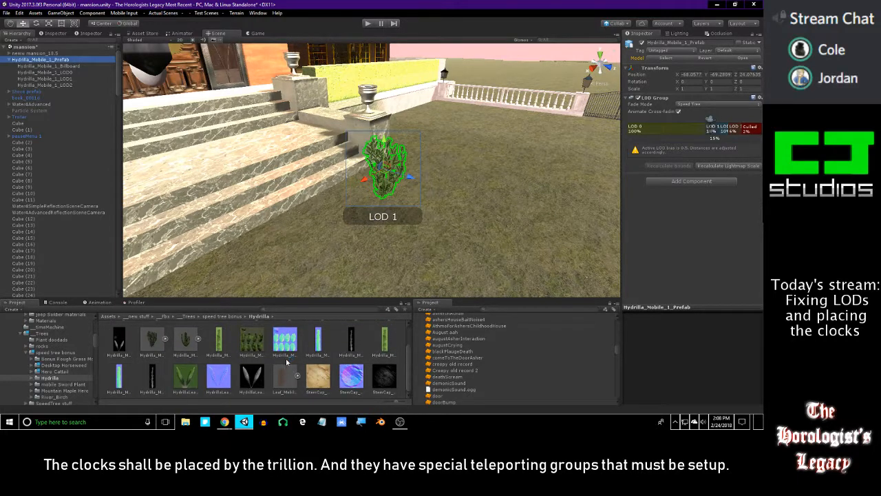
left_click(40, 67)
left_click(17, 60)
left_click(8, 60)
left_click_drag(304, 399, 303, 396)
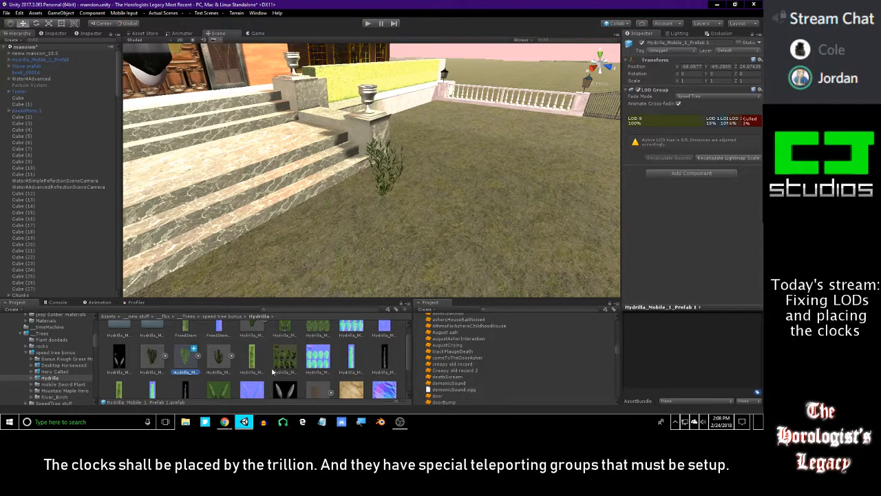
scroll(273, 372, "down", 3)
scroll(273, 372, "up", 3)
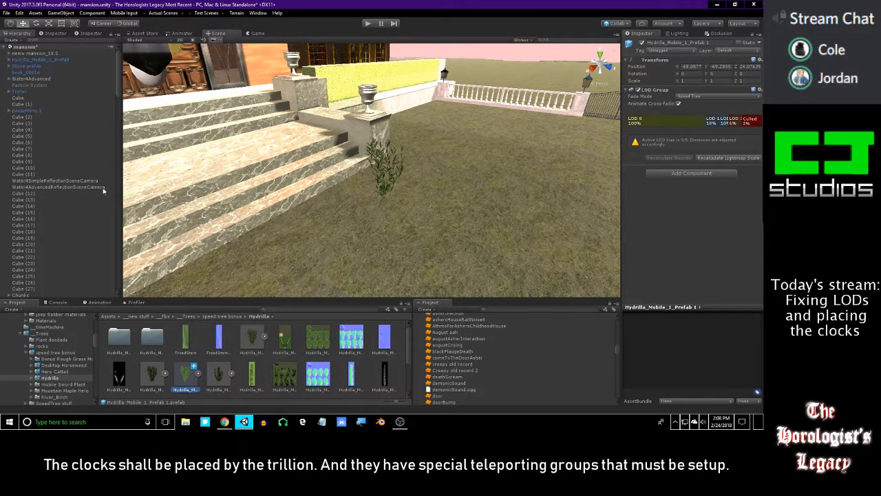
left_click(30, 60)
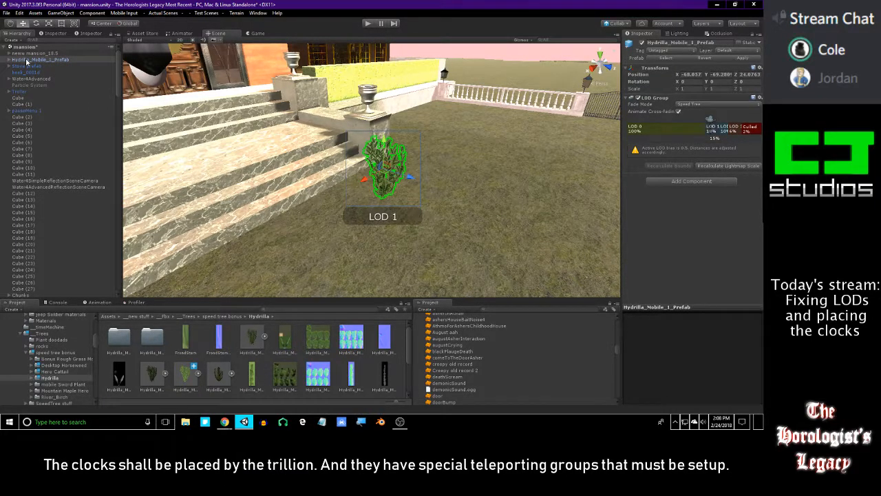
key("Delete")
Compare the Hydrilla_Mobile_1 model and its prefabs in the Hydrilla folder, and delete the duplicate asset Hydrilla_Mobile_1_Prefab 1.
left_click(251, 337)
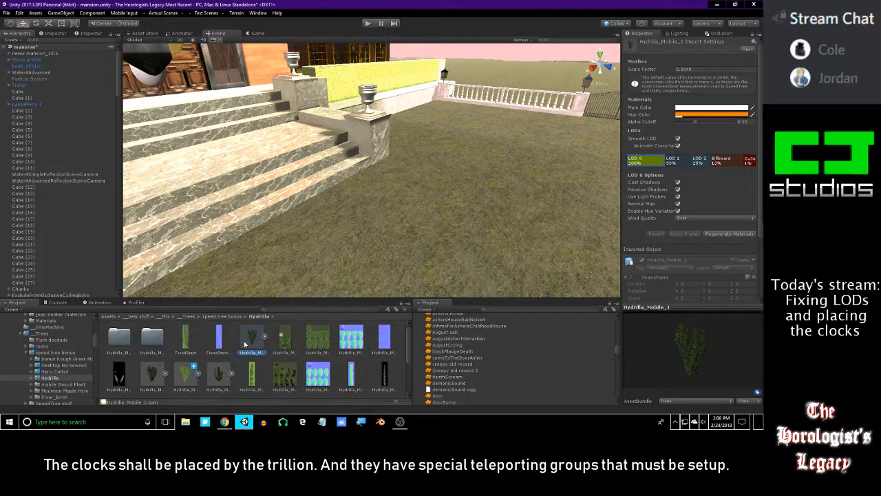
left_click(156, 380)
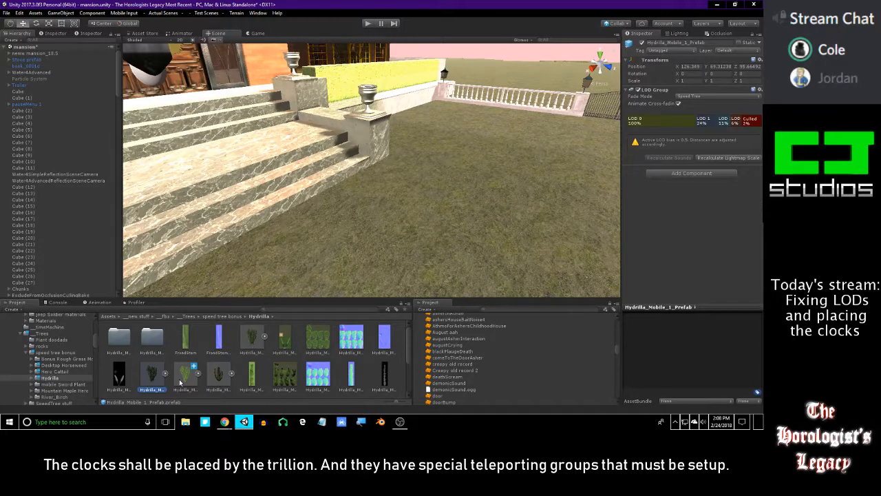
left_click(252, 339)
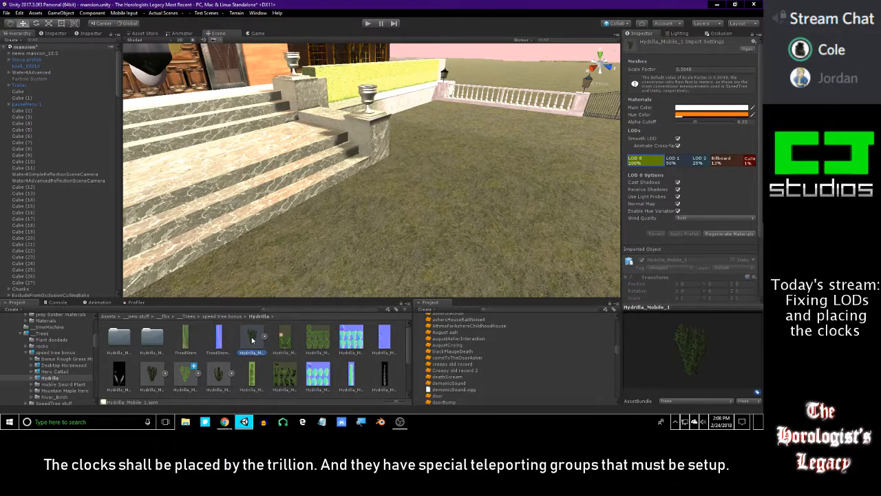
left_click(183, 376)
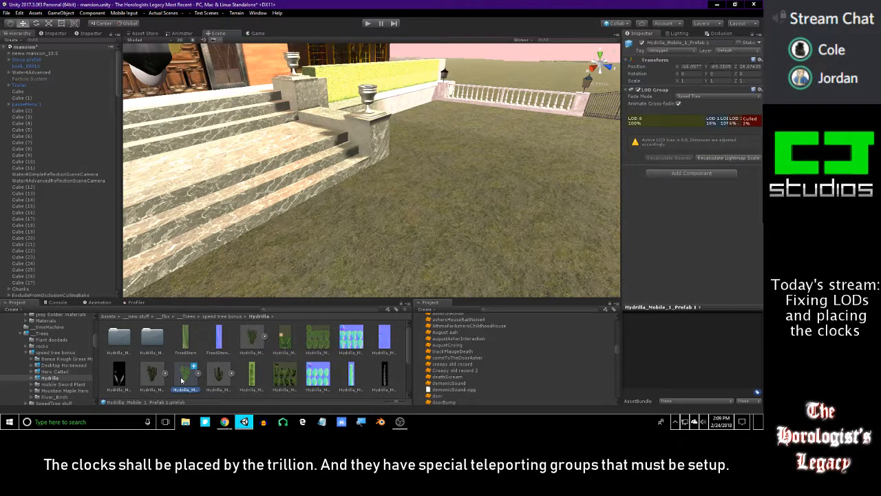
left_click(144, 380)
left_click(170, 381)
left_click(173, 382)
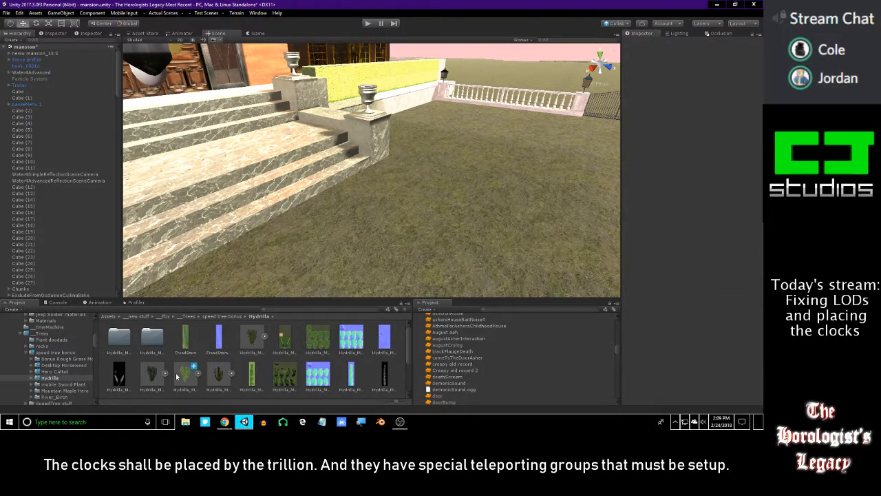
left_click(153, 374)
left_click(185, 376)
left_click(149, 377)
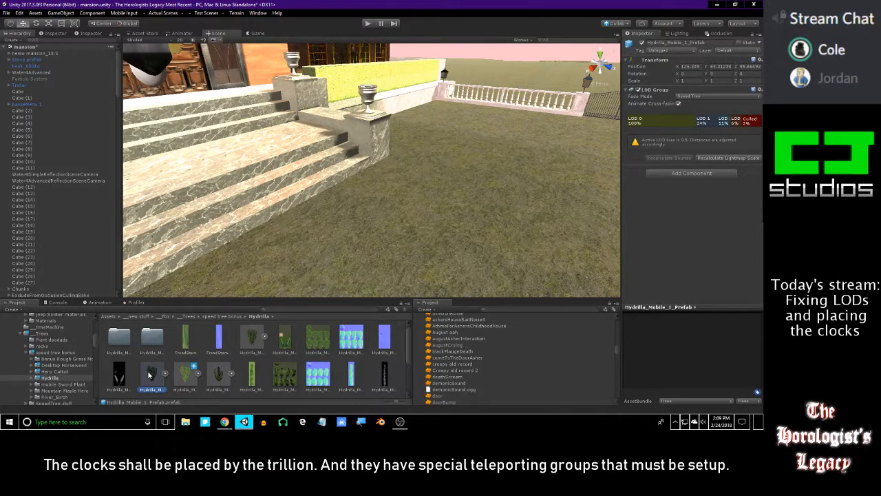
left_click(183, 376)
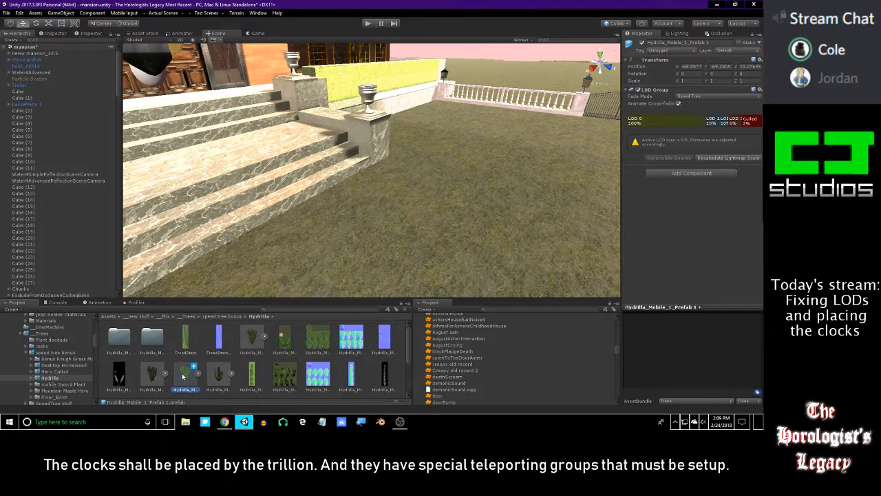
key("Delete")
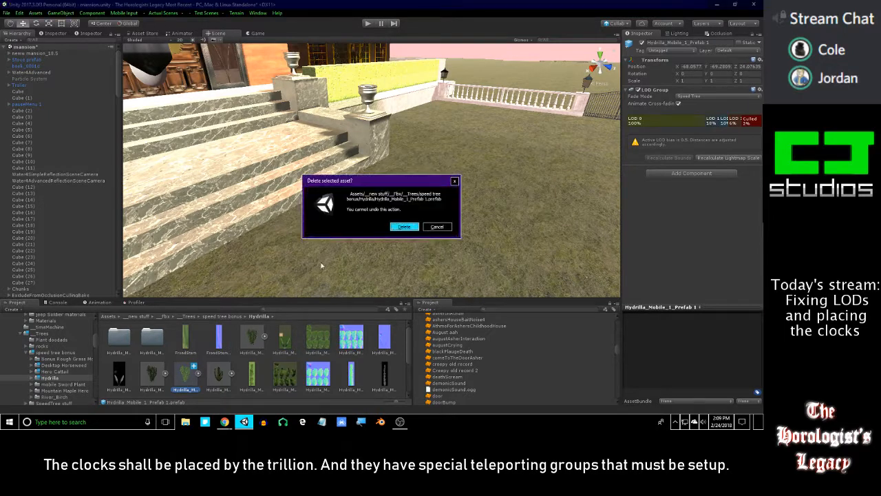
key("Return")
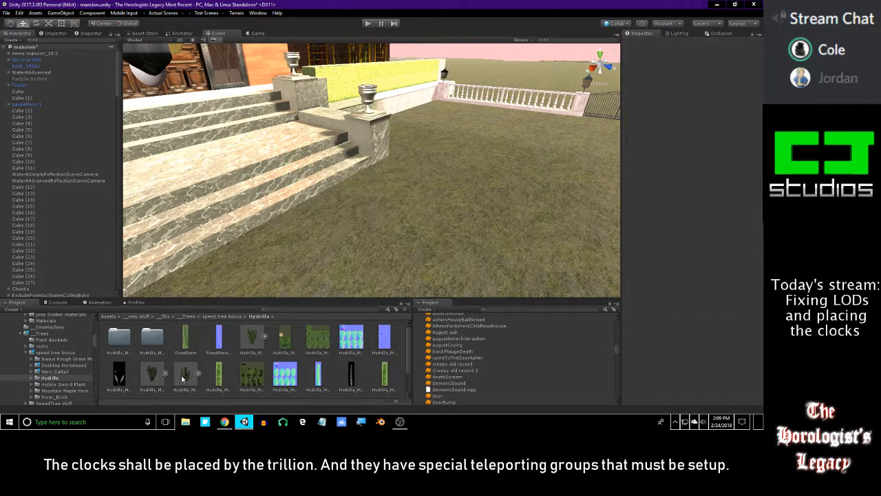
Place the Hydrilla_Mobile_2 model from the Hydrilla folder on the grass beside the mansion's front steps.
left_click(153, 376)
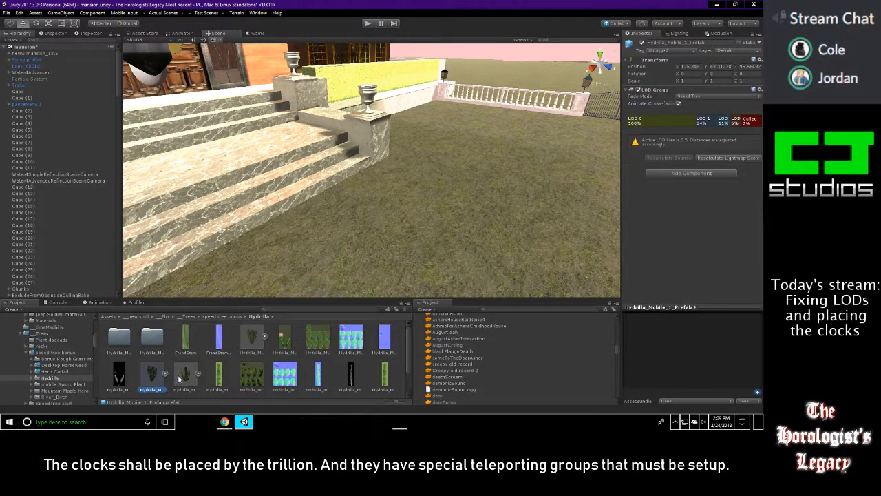
scroll(186, 373, "down", 1)
left_click(186, 373)
scroll(187, 373, "up", 1)
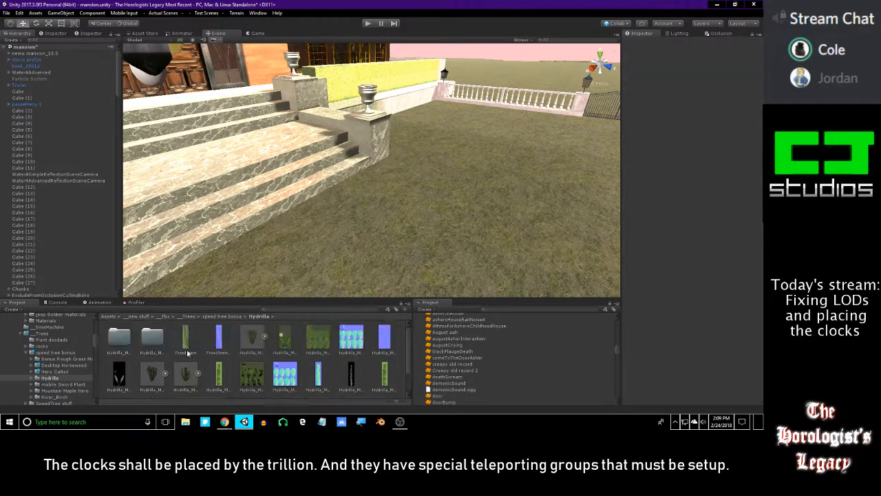
left_click(155, 373)
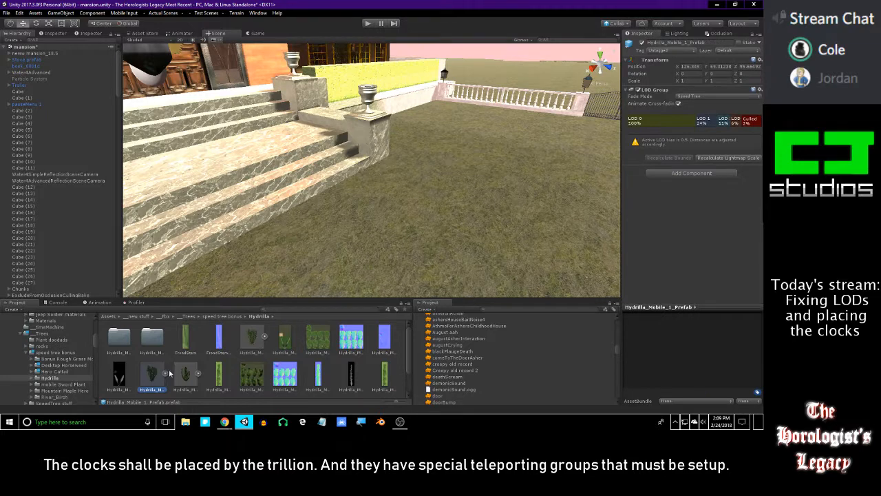
left_click(182, 373)
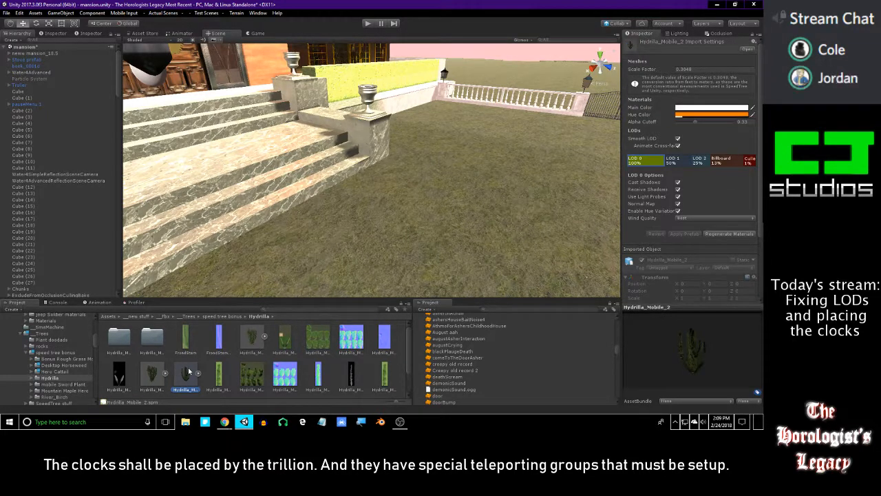
scroll(186, 372, "down", 1)
left_click_drag(186, 372, 406, 227)
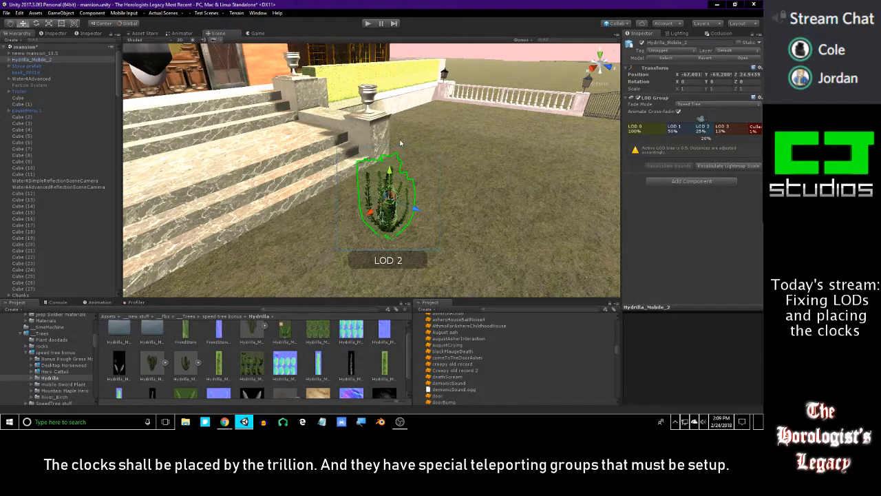
Delete the collision object from the placed Hydrilla_Mobile_2.
left_click(8, 58)
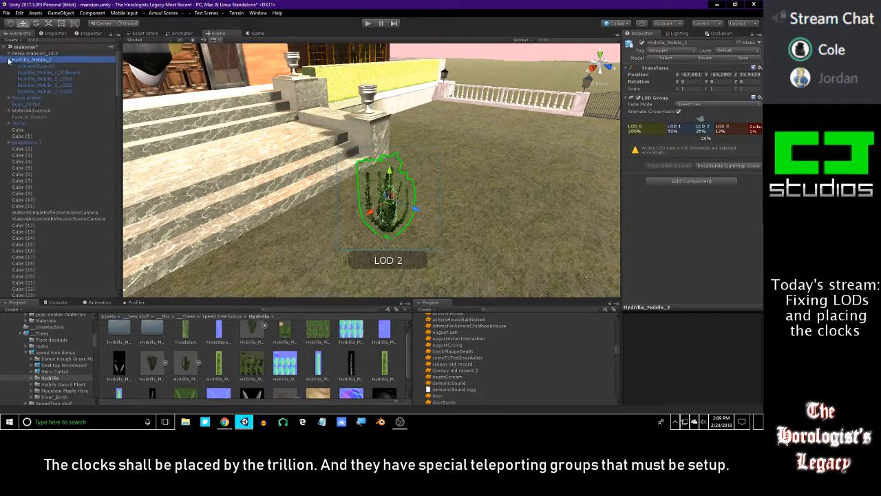
left_click(36, 66)
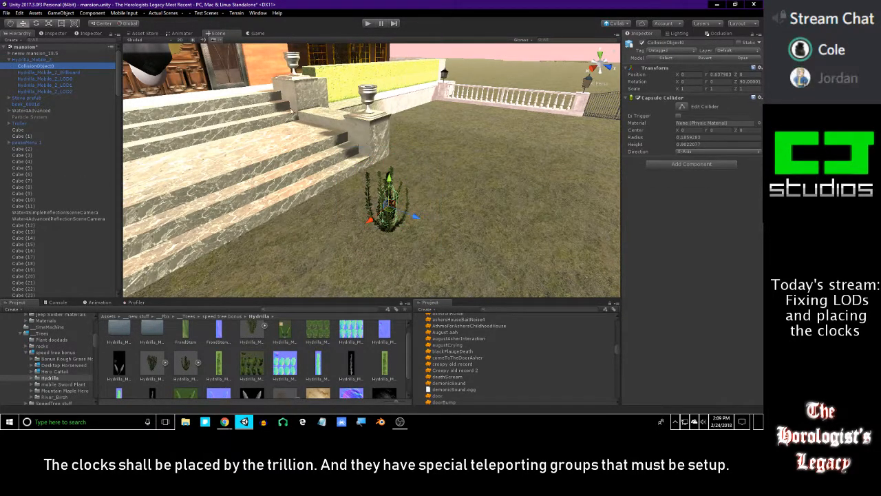
key("Delete")
left_click(404, 228)
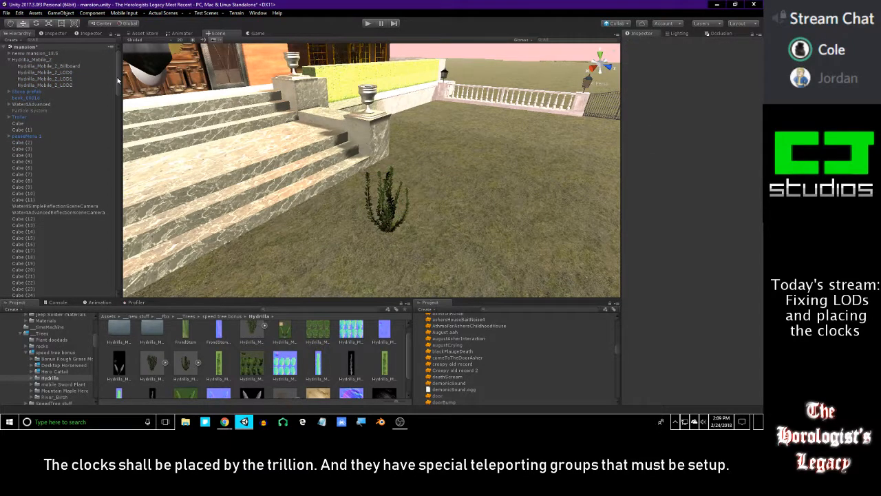
Rename the placed Hydrilla_Mobile_2 as Hydrilla_Mobile_2_Prefab.
left_click(80, 67)
left_click(63, 60)
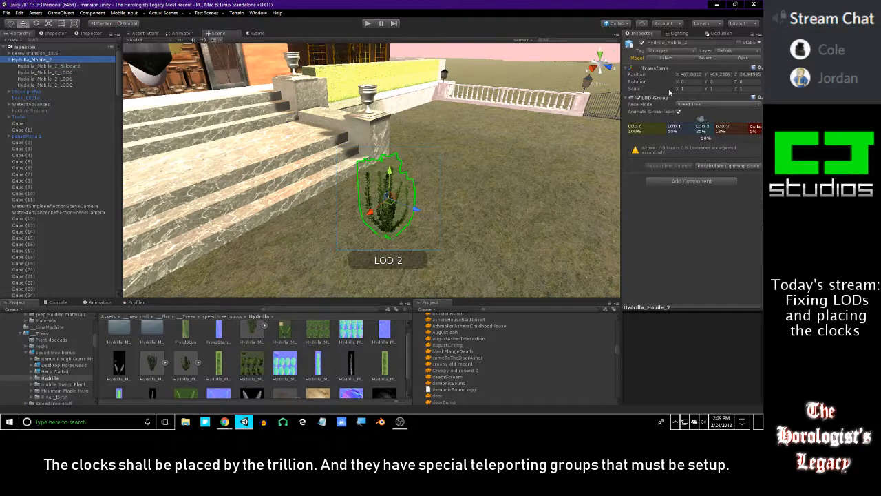
left_click(696, 47)
left_click(694, 44)
left_click(697, 43)
type("_Prefab")
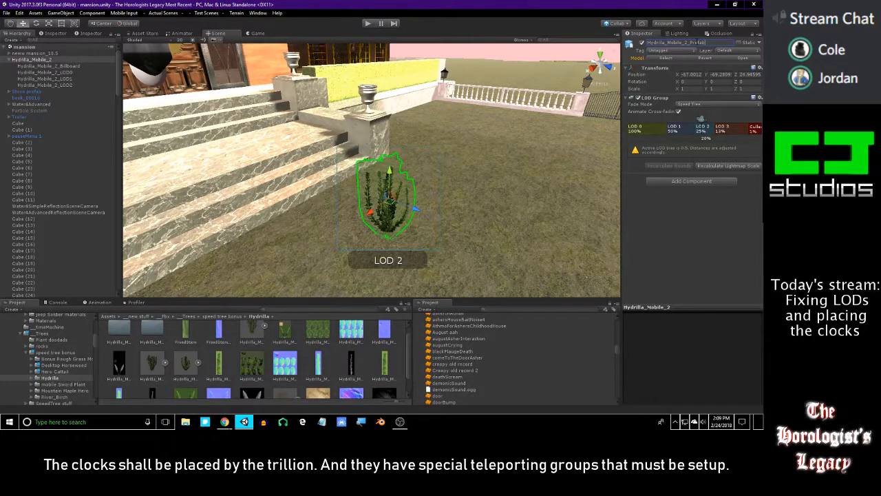
key("Return")
Set Hydrilla_Mobile_2_Prefab's LOD Group thresholds to 20% for LOD 1, 14% for LOD 2, 5% for LOD 3 and 2% for Culled.
left_click(53, 66)
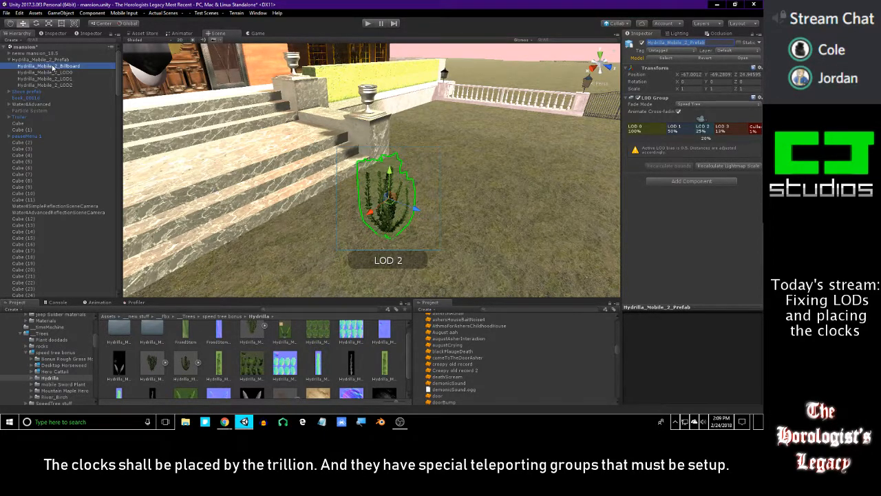
left_click(57, 60)
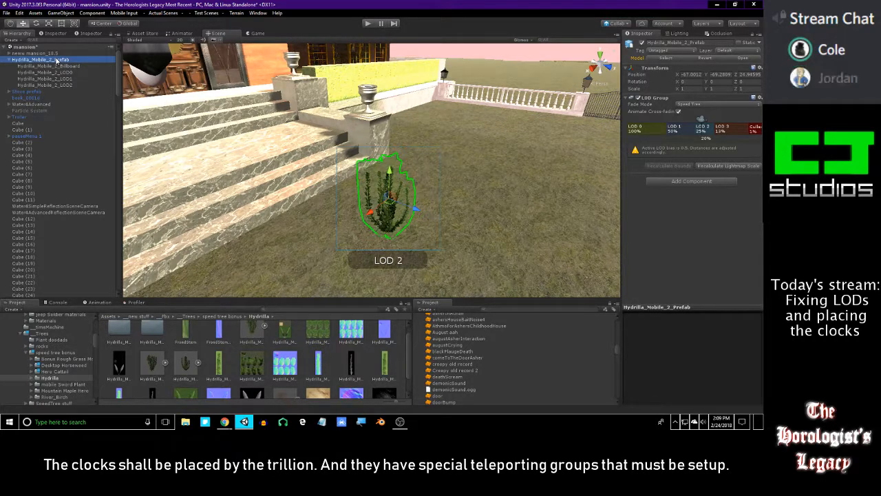
left_click(62, 66)
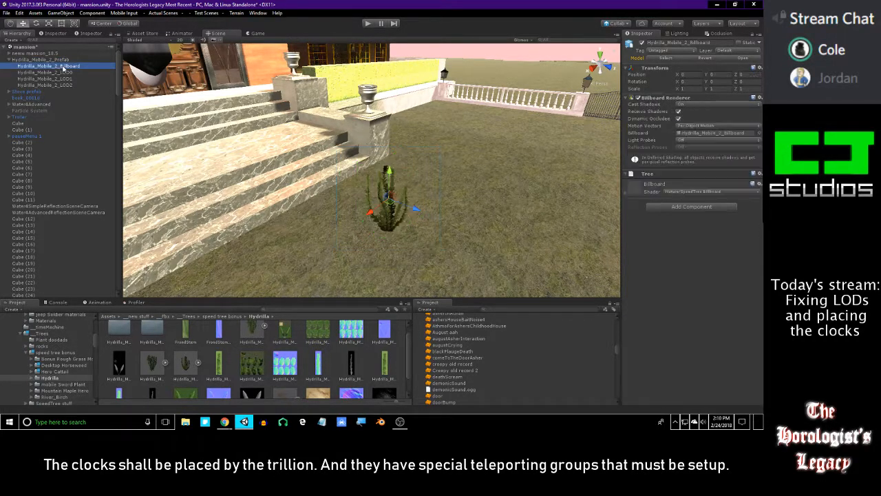
left_click(64, 61)
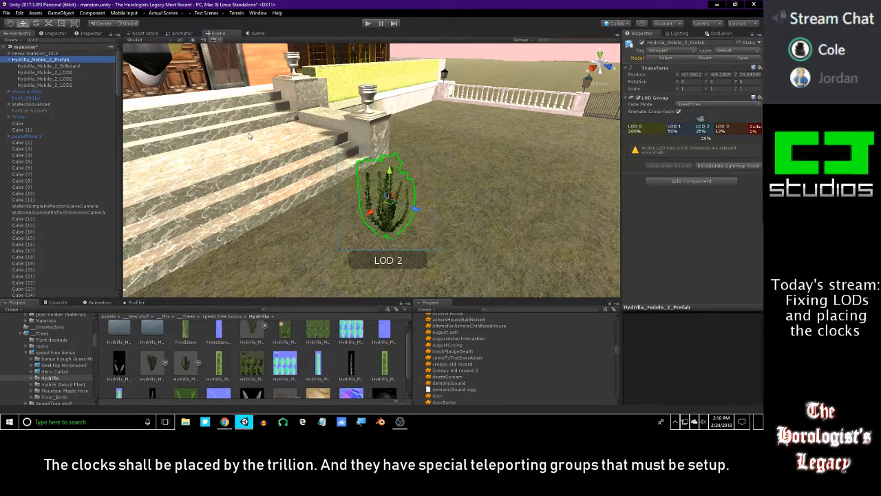
mouse_move(750, 129)
left_mouse_down()
mouse_move(733, 119)
mouse_move(709, 124)
mouse_move(744, 121)
mouse_move(728, 120)
mouse_move(738, 127)
mouse_move(719, 135)
mouse_move(698, 129)
mouse_move(721, 122)
mouse_move(678, 127)
mouse_move(726, 121)
left_mouse_up()
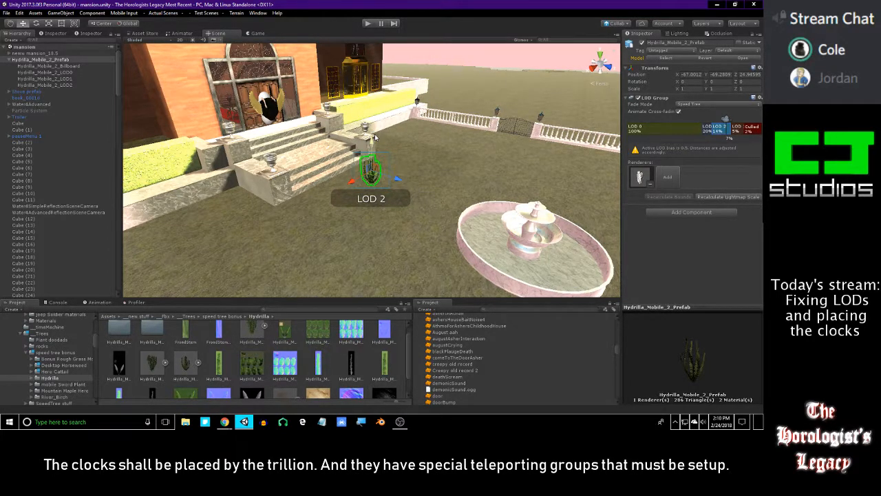
Save Hydrilla_Mobile_2_Prefab from the scene as a prefab in the Hydrilla folder.
left_click(17, 60)
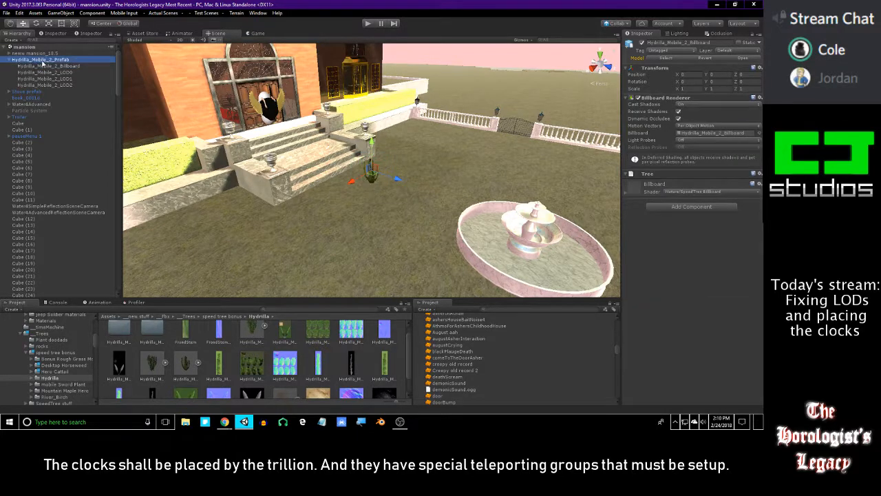
left_click(9, 60)
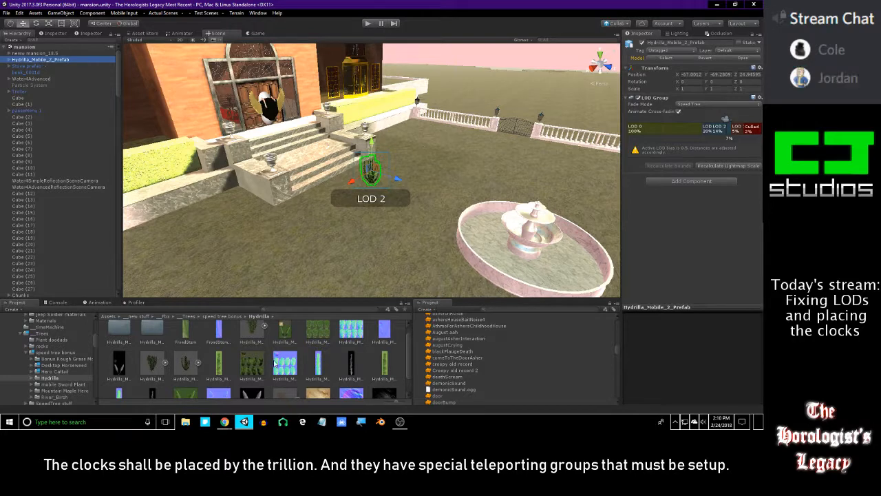
scroll(274, 363, "down", 1)
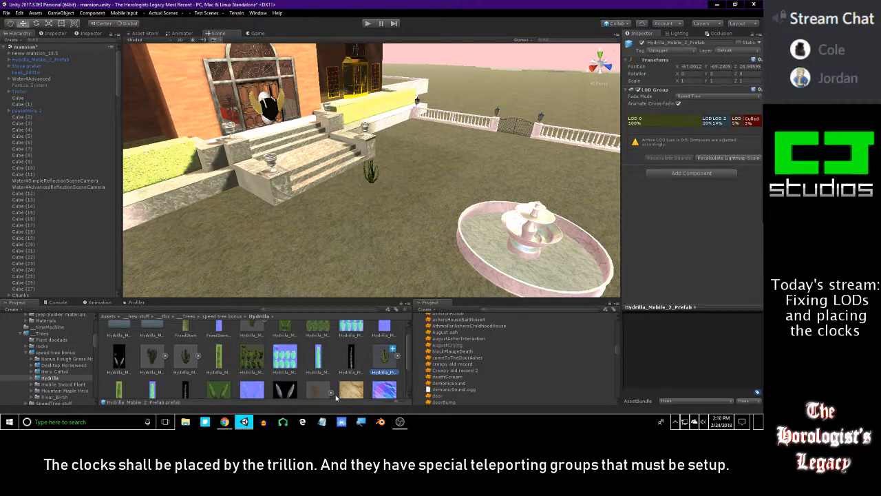
Switch to LMMS, look through the recently opened projects and close the program.
left_click(279, 427)
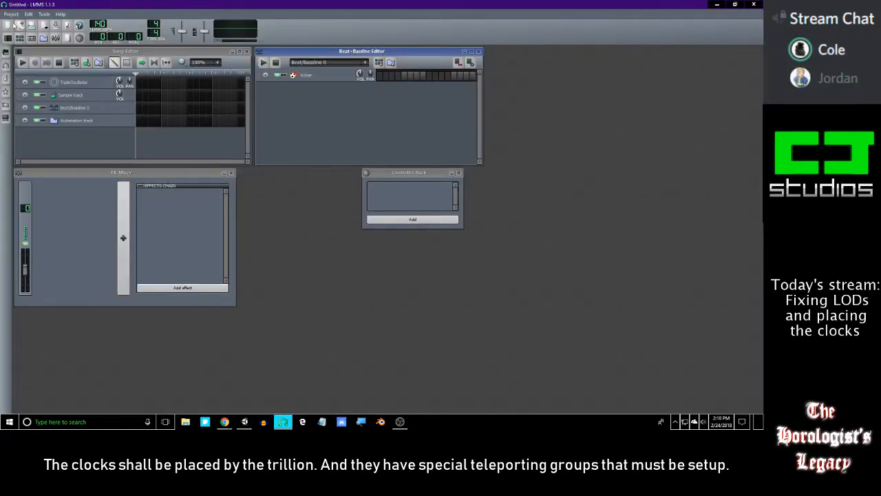
left_click(12, 14)
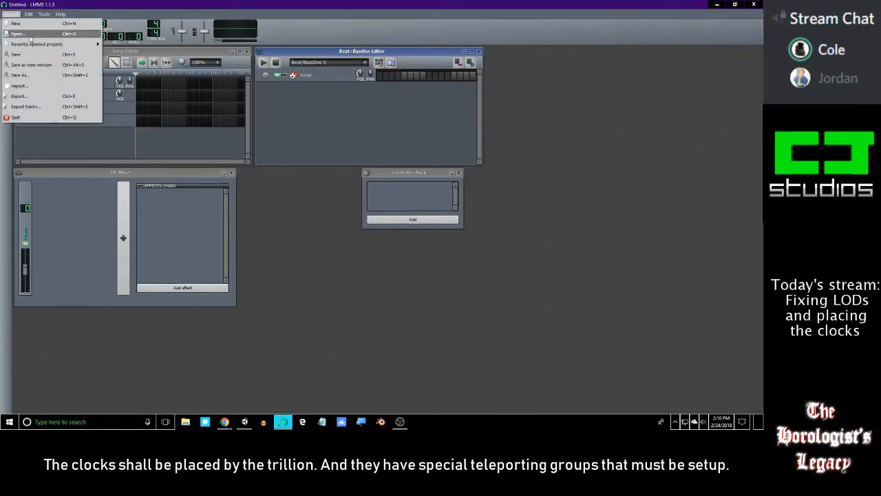
mouse_move(42, 44)
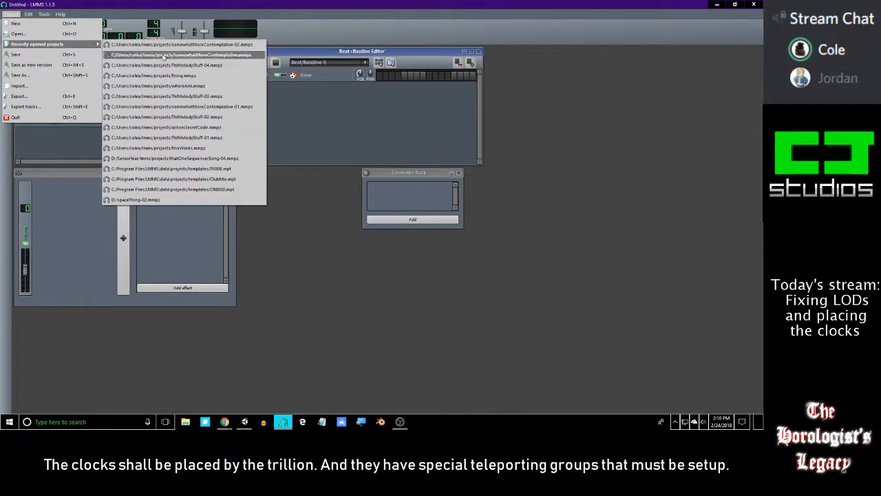
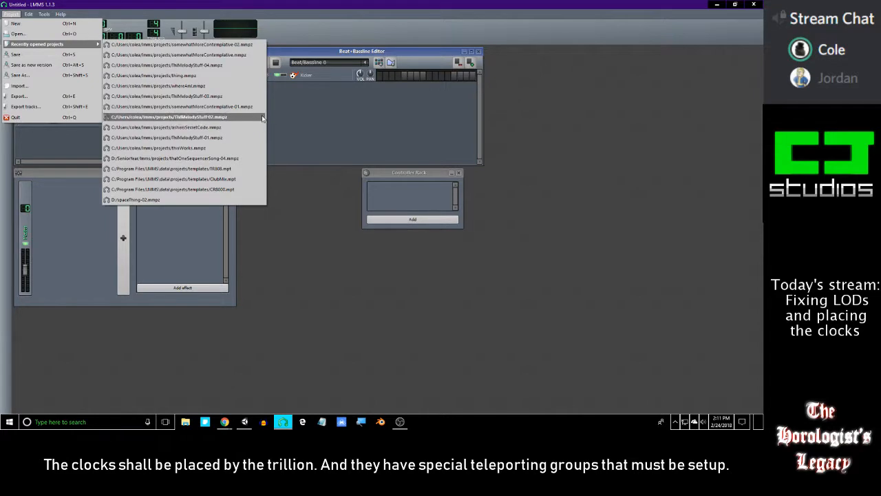
left_click(649, 90)
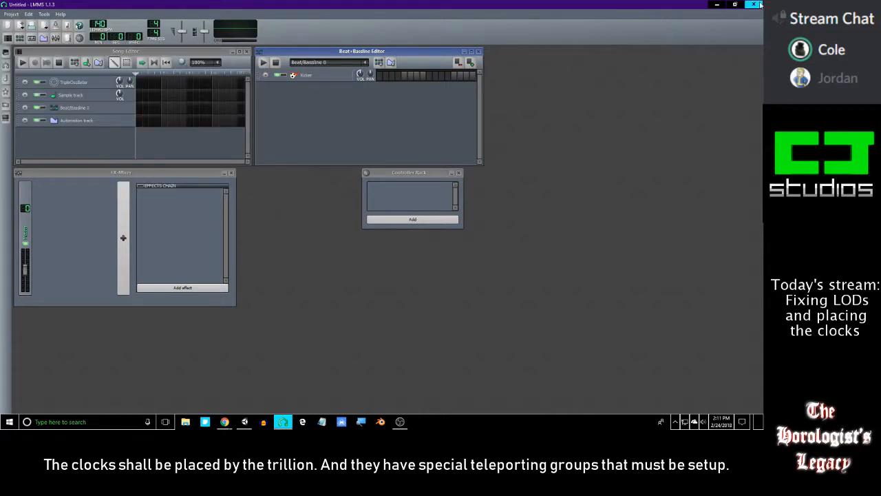
left_click(759, 5)
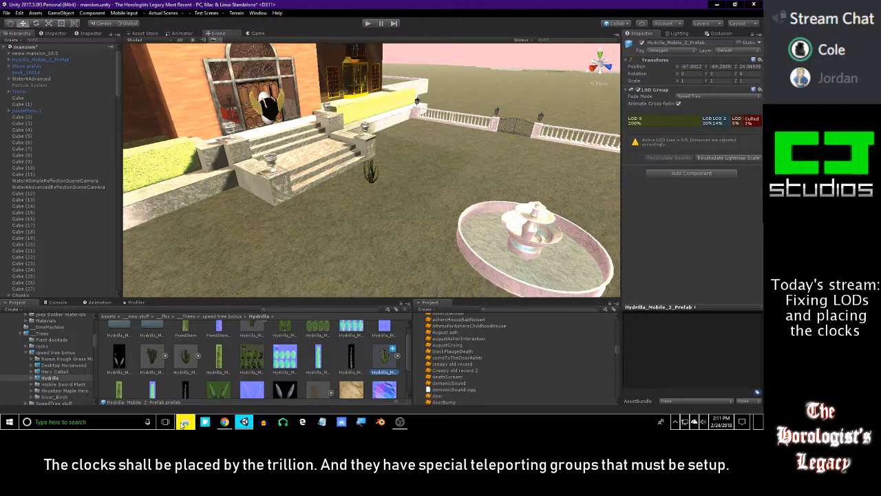
Switch to Audacity, dismiss its welcome dialog and move its window off this display.
left_click(263, 421)
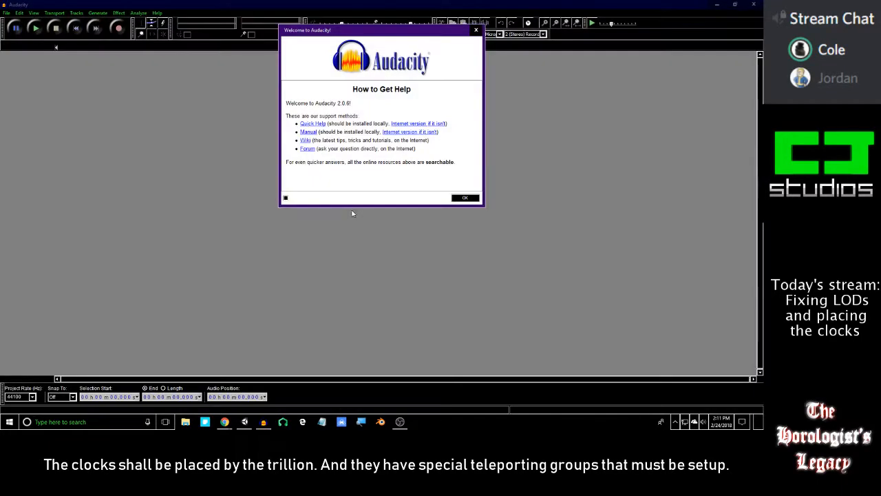
left_click(465, 199)
left_click_drag(312, 9, 763, 2)
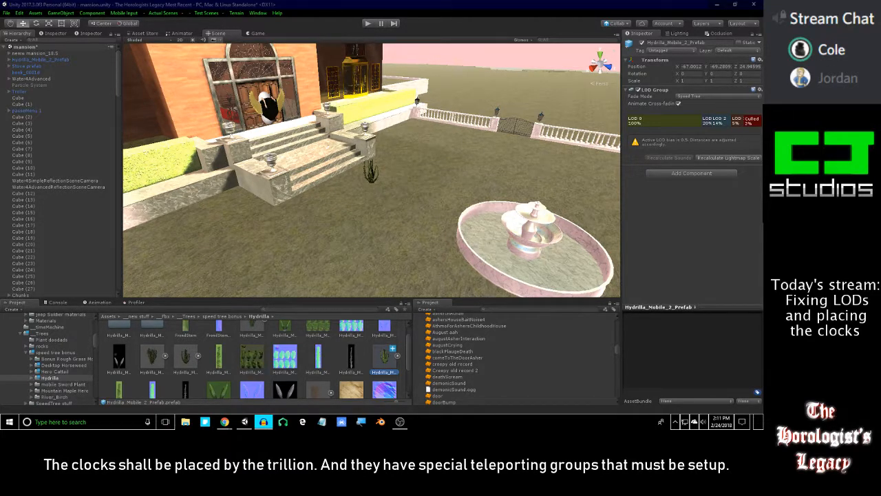
Bring the Audacity window back onto this display, play the loaded track and minimize the window.
left_click_drag(763, 66, 217, 67)
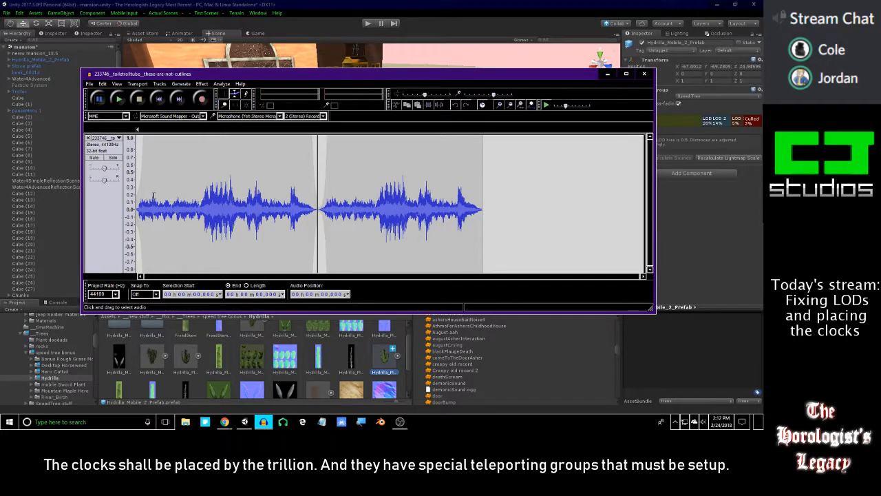
left_click(118, 102)
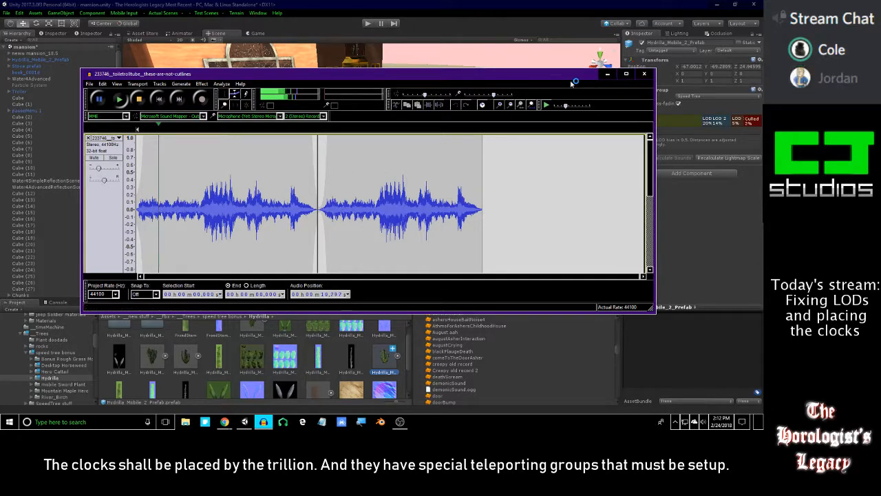
left_click(608, 74)
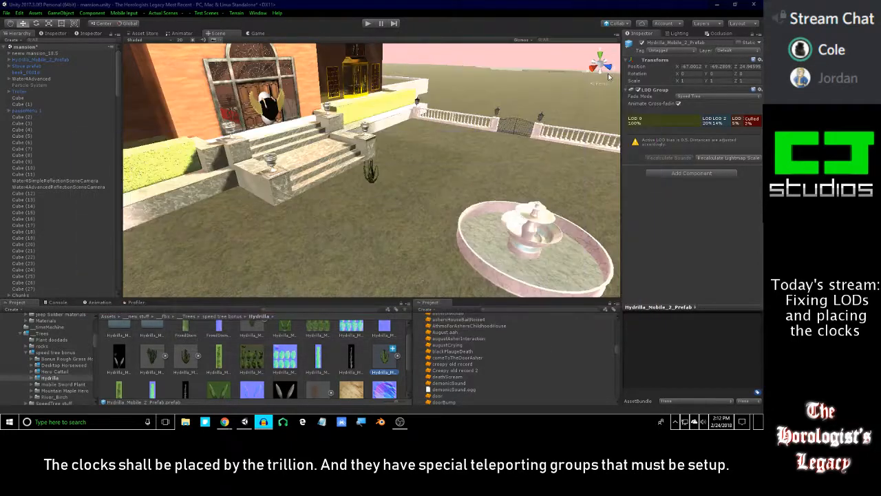
Examine the placed Hydrilla_Mobile_2_Prefab up close and compare the LOD settings of the Hydrilla prefabs and the original Hydrilla_Mobile_2 model.
right_click_drag(349, 174, 389, 182)
key("w")
left_click(391, 177)
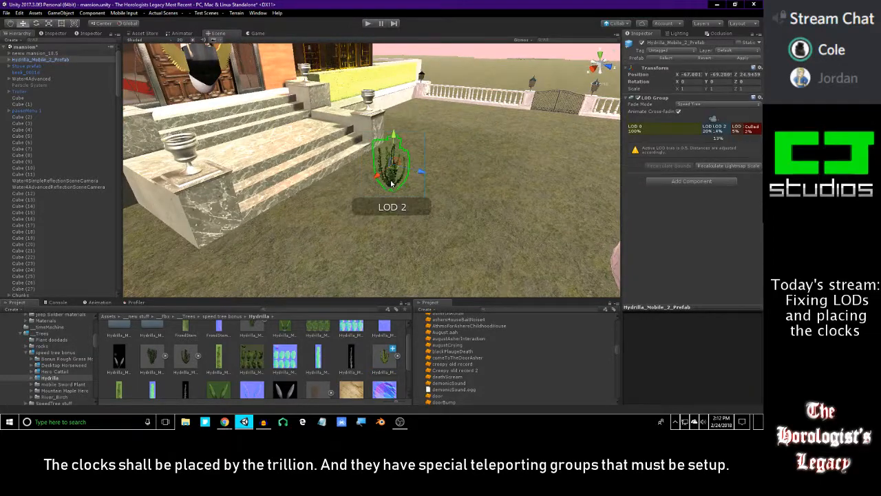
left_click(40, 60)
right_click_drag(388, 145, 378, 152)
key("w")
left_click(153, 358)
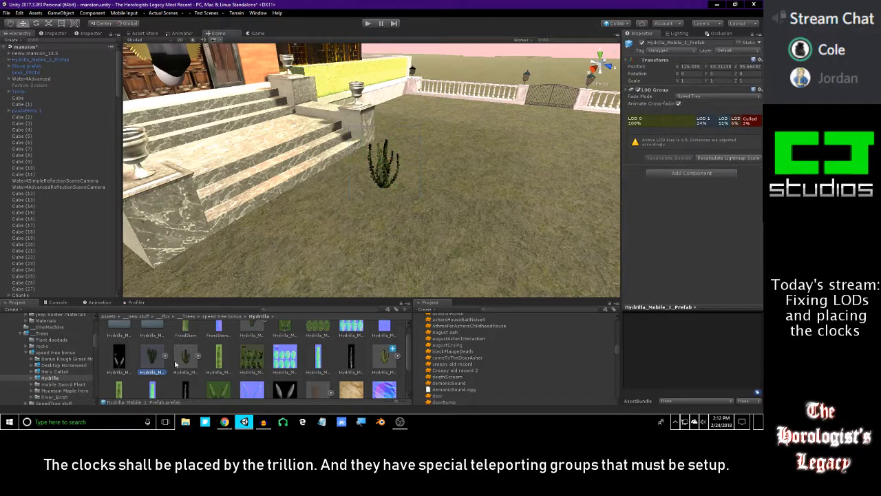
left_click(183, 356)
scroll(210, 360, "down", 1)
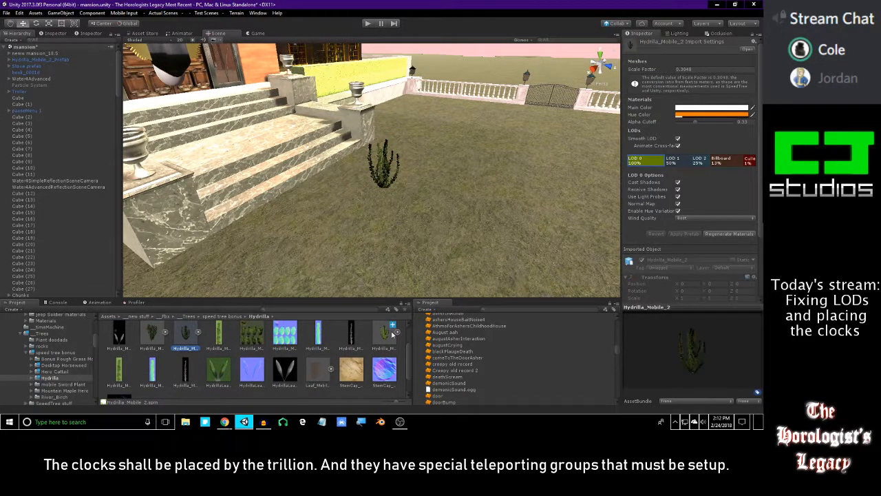
left_click(390, 335)
left_click(184, 339)
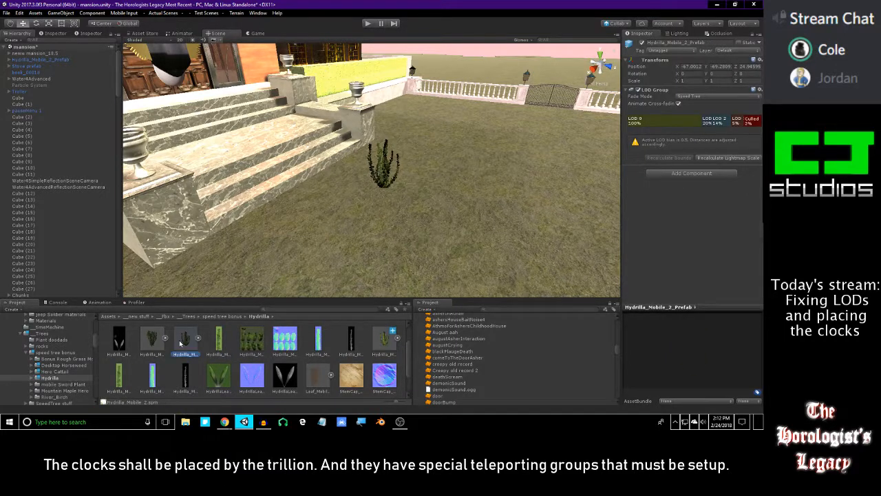
left_click(390, 347)
scroll(389, 347, "down", 2)
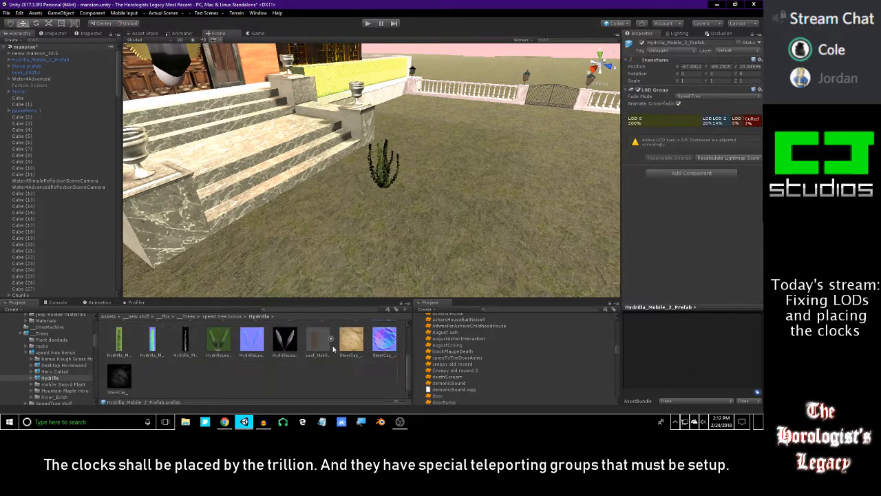
Delete the Hydrilla plant beside the mansion steps from the scene.
left_click(294, 378)
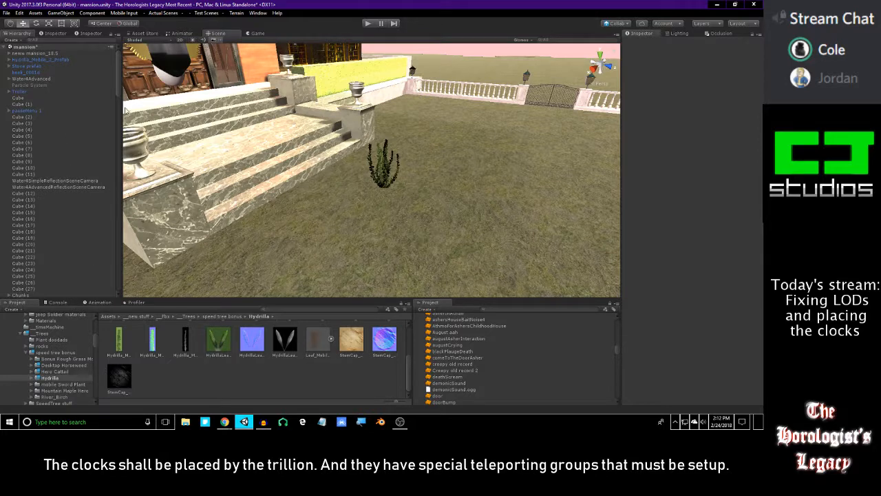
left_click(384, 160)
key("Delete")
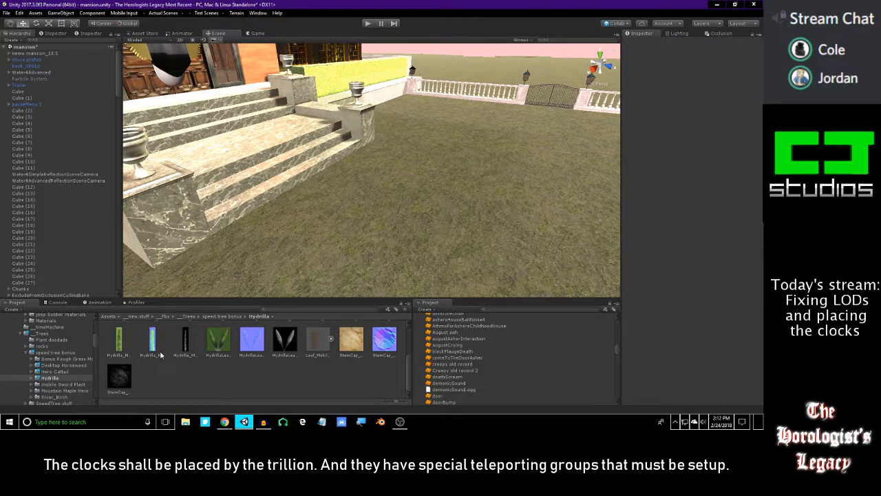
Place Amazon_Sword_Plant_Cluster_Mobile from the mobile Sword Plant folder into the scene and frame it in the view.
left_click(63, 360)
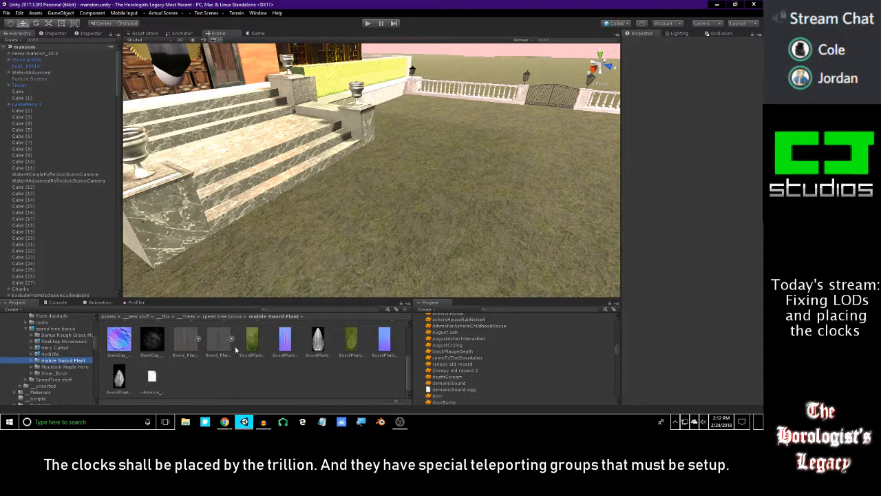
scroll(234, 366, "down", 3)
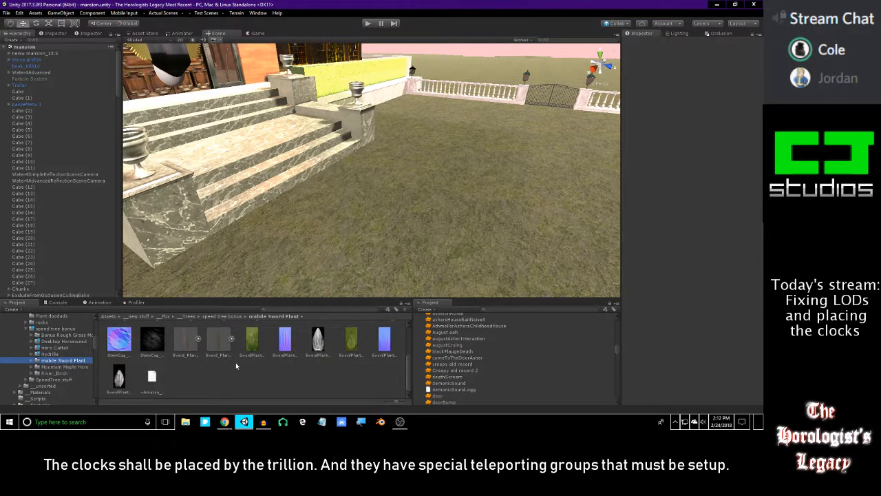
scroll(236, 366, "up", 3)
left_click_drag(186, 339, 141, 140)
key("f")
Delete all the CollisionObject children of Amazon_Sword_Plant_Cluster_Mobile.
left_click(9, 60)
left_click(53, 66)
left_click(69, 79)
left_click(38, 85)
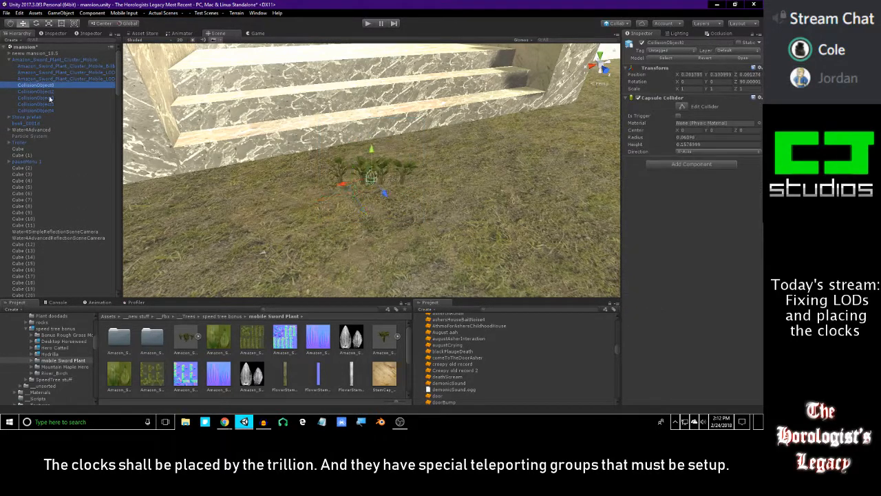
left_click(50, 110, "shift")
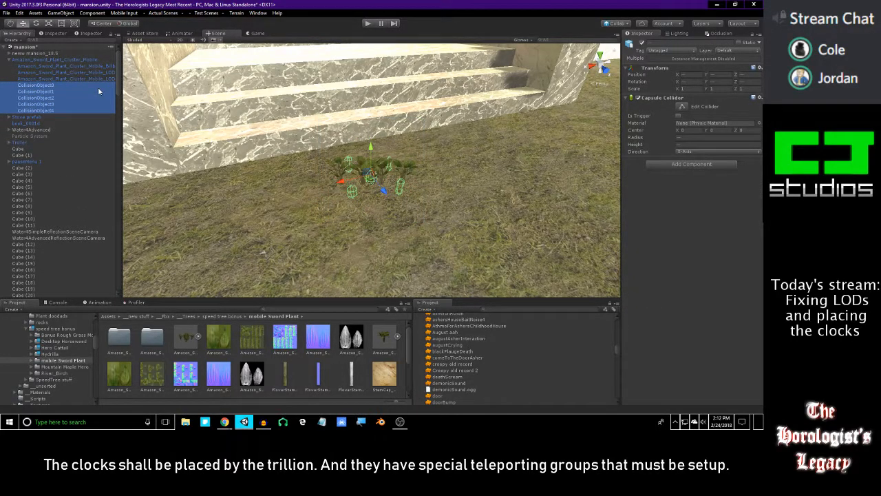
key("Delete")
left_click(395, 226)
Remove the Rigidbody component from the parent Amazon_Sword_Plant_Cluster_Mobile object.
left_click(55, 72)
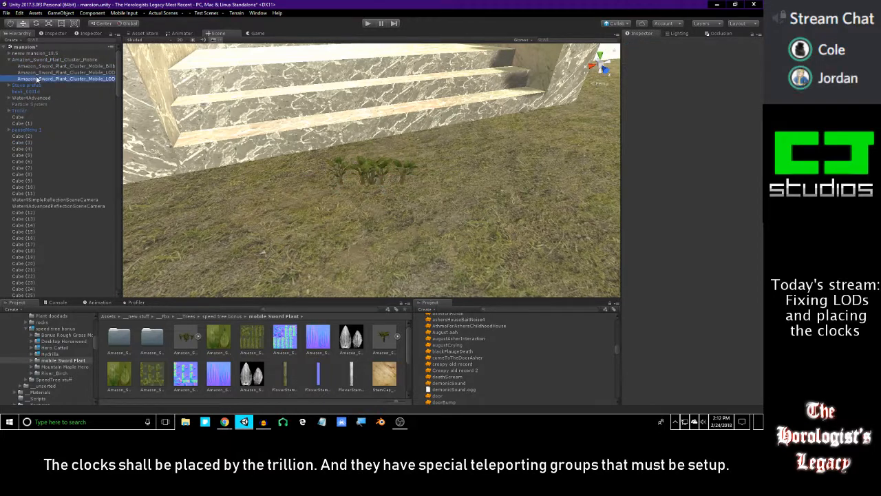
left_click(55, 60)
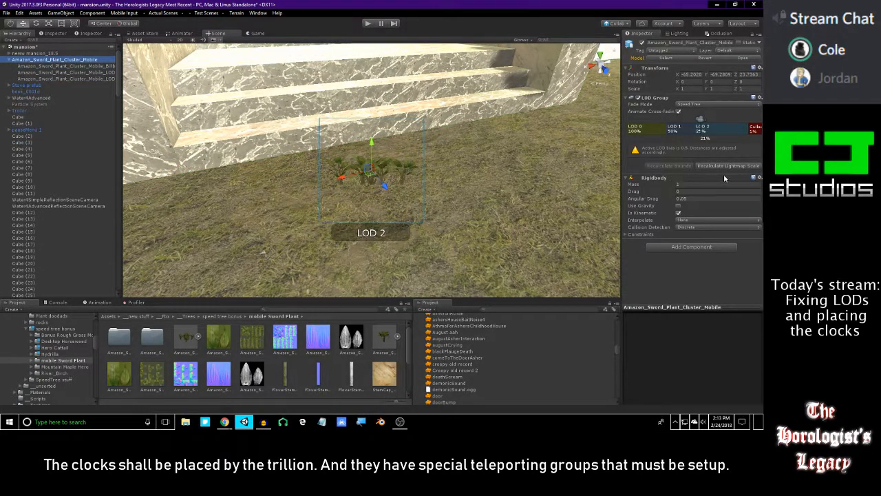
left_click(758, 177)
left_click(741, 201)
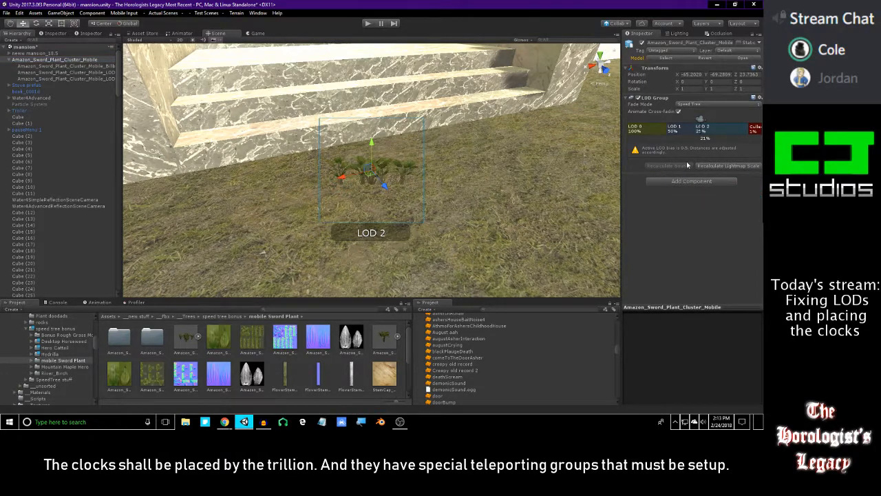
Preview the sword plant's LODs from far away, and briefly check the playback in Audacity before minimizing it.
mouse_move(702, 120)
left_mouse_down()
mouse_move(753, 122)
mouse_move(745, 126)
left_mouse_up()
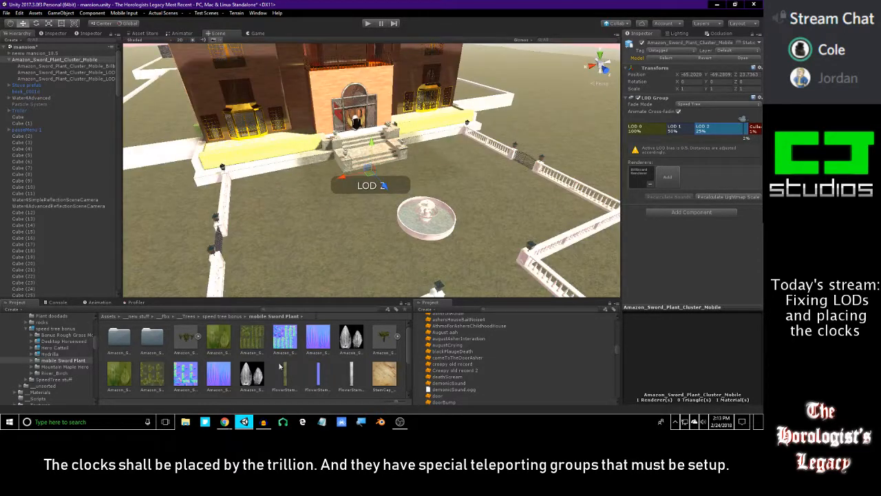
left_click(263, 421)
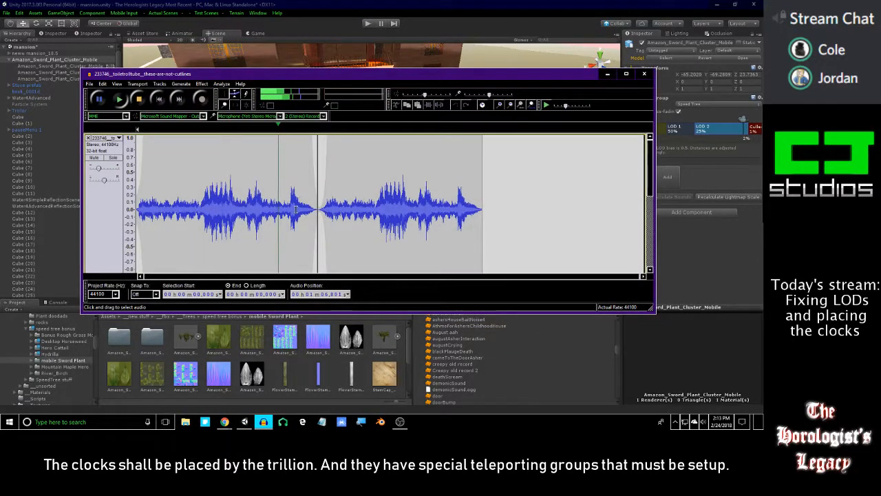
left_click(606, 75)
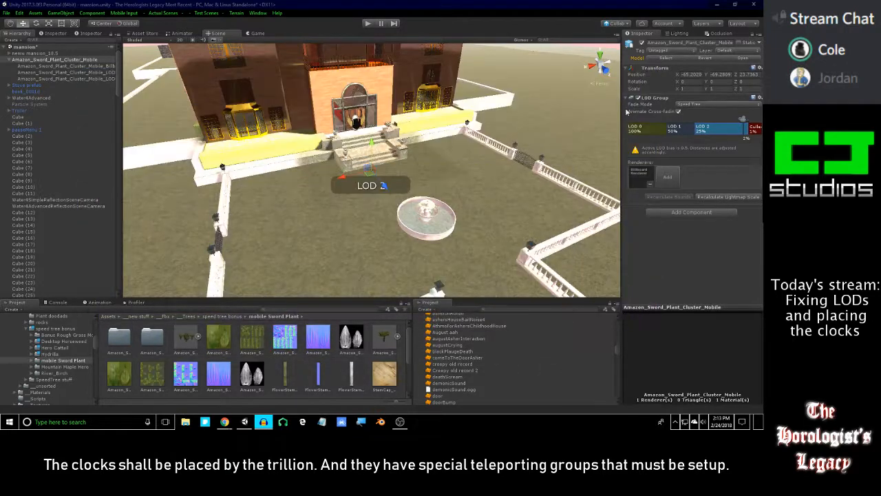
Set the sword plant's LOD Group thresholds to 9% for LOD 1, 5% for LOD 2 and 2% for Culled.
mouse_move(743, 120)
left_mouse_down()
mouse_move(751, 125)
mouse_move(669, 132)
mouse_move(718, 130)
mouse_move(708, 126)
left_mouse_up()
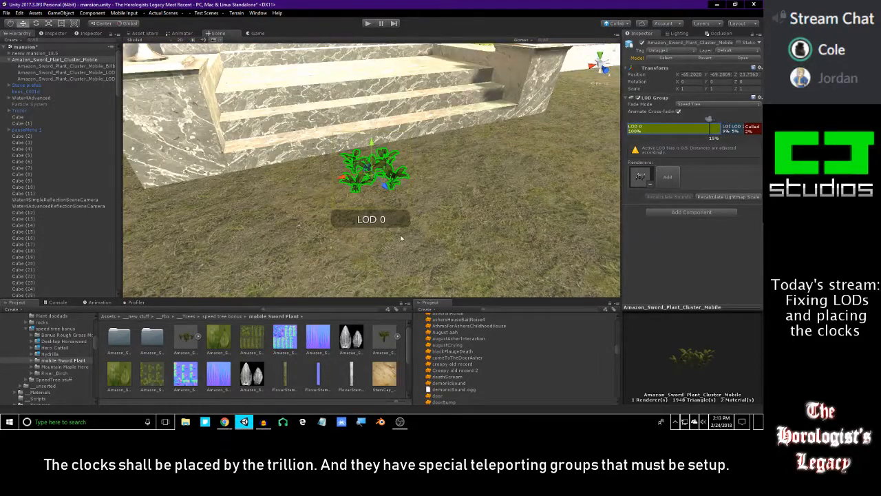
right_click_drag(476, 194, 487, 192)
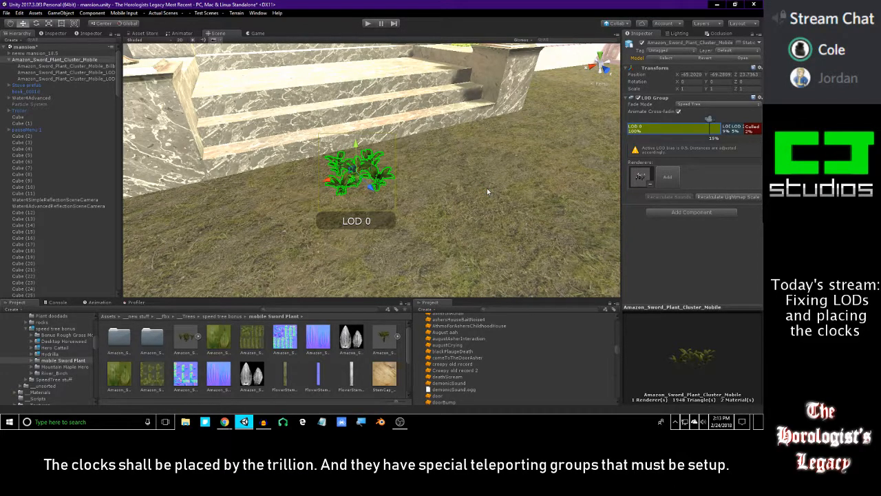
mouse_move(717, 123)
left_mouse_down()
mouse_move(740, 126)
mouse_move(711, 124)
left_mouse_up()
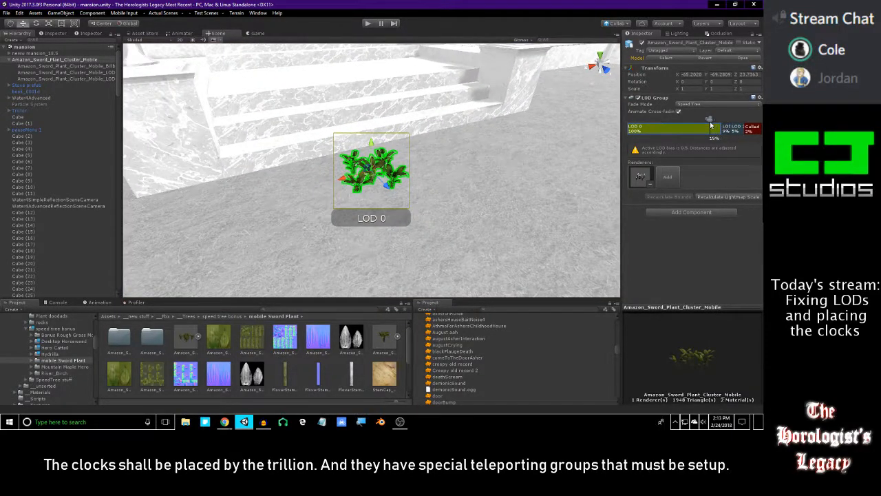
left_click_drag(711, 125, 711, 125)
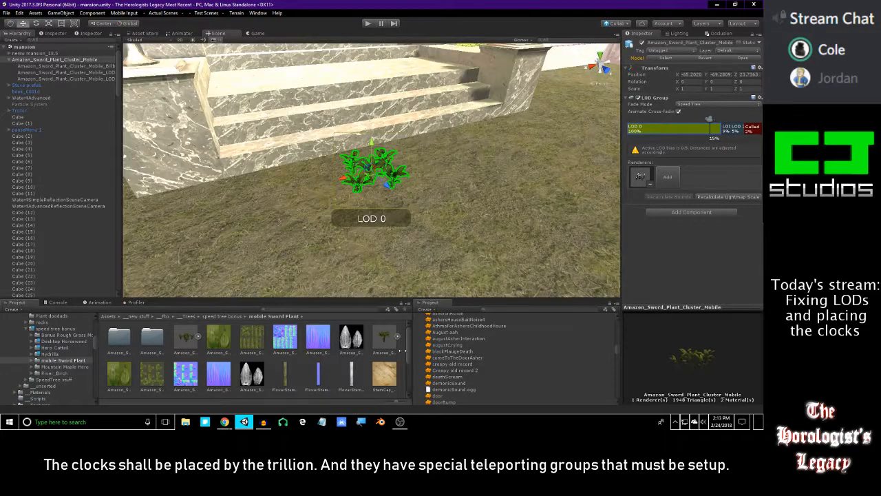
Switch to Audacity, stop the playback and close the program.
left_click(264, 421)
left_click(139, 99)
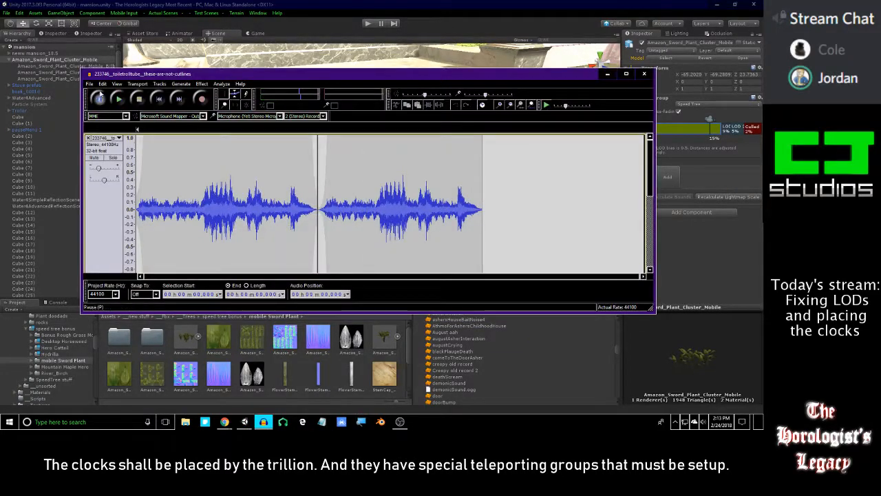
left_click(89, 83)
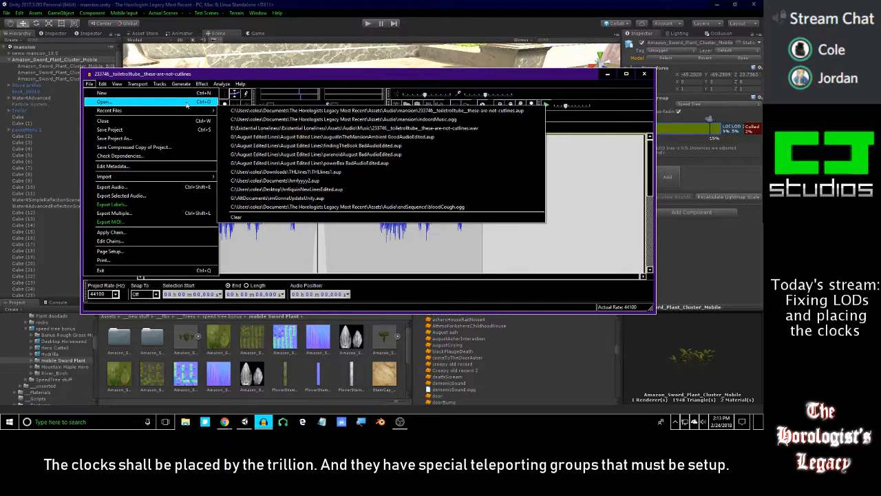
left_click(520, 84)
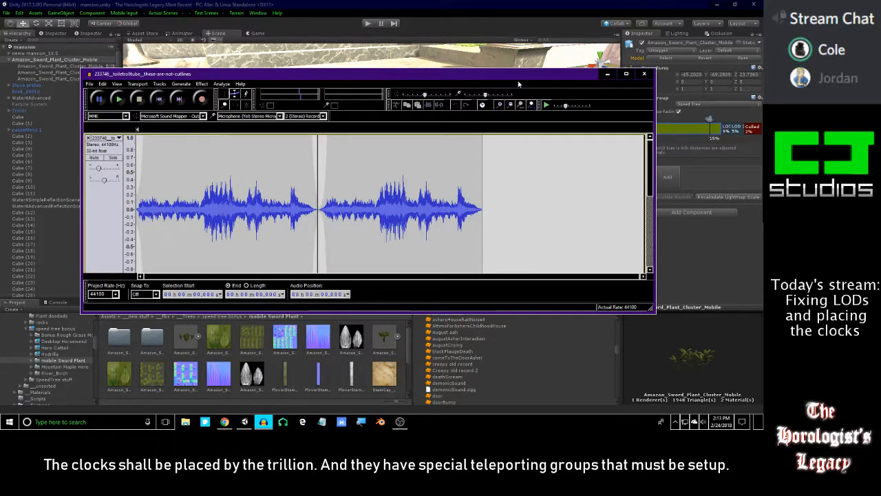
left_click(645, 75)
left_click(386, 237)
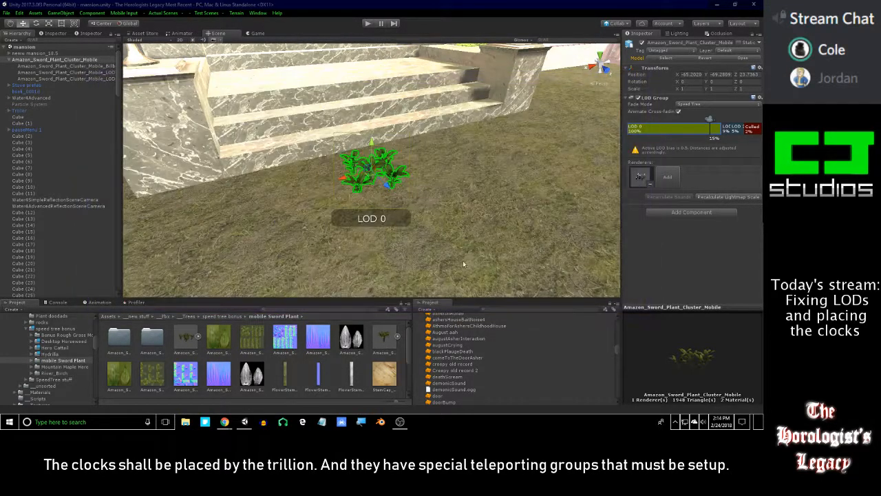
Rename the sword plant object in the scene as Amazon_Sword_Plant_Cluster_Mobile_Prefab.
left_click_drag(486, 178, 481, 177, "alt")
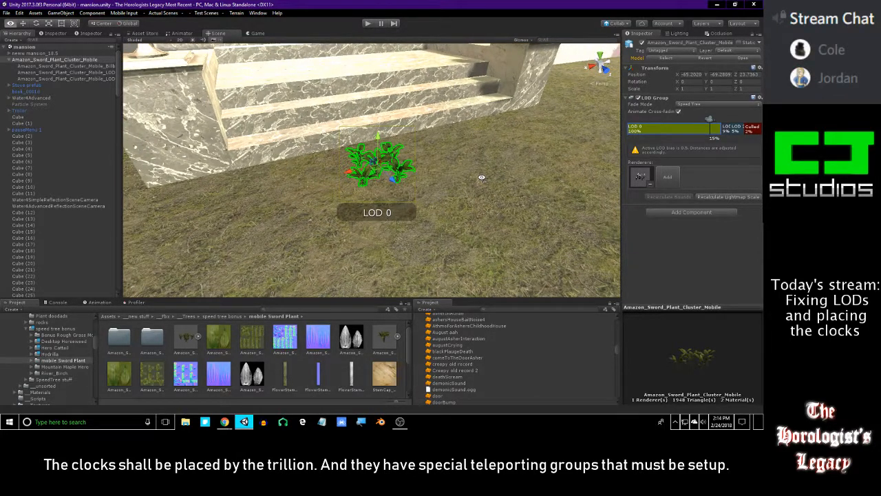
left_click_drag(407, 204, 269, 213, "alt")
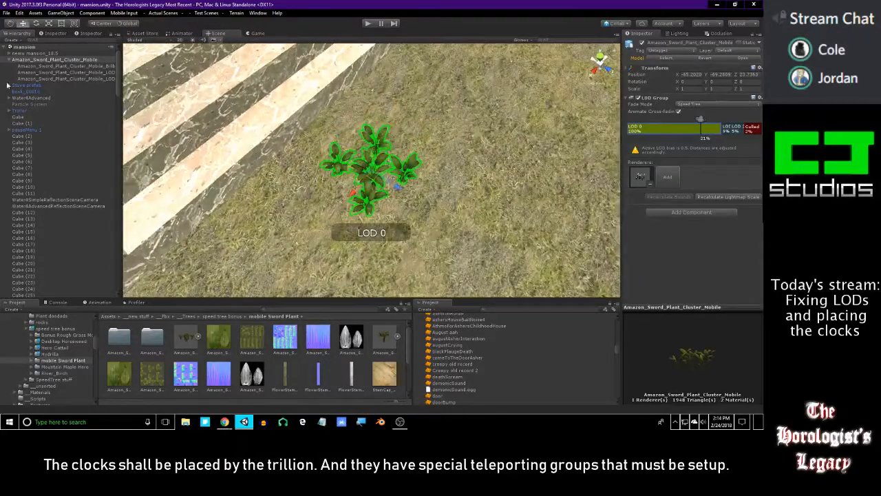
left_click(80, 61)
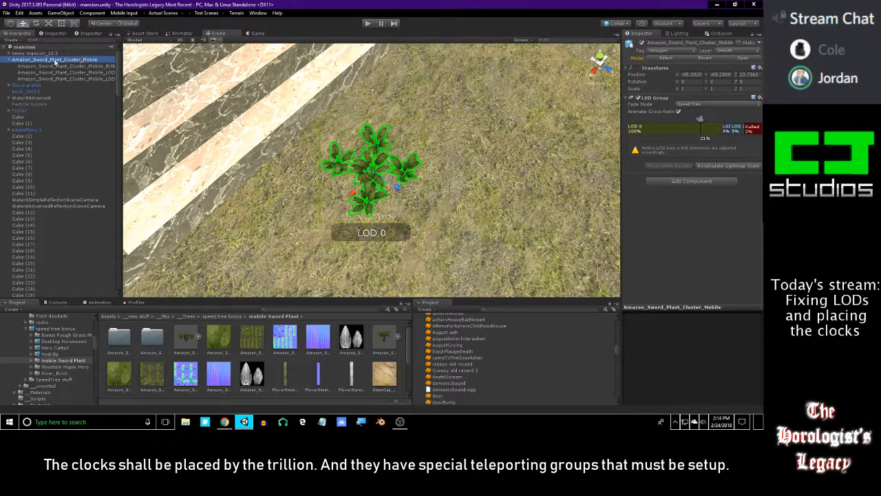
left_click(9, 60)
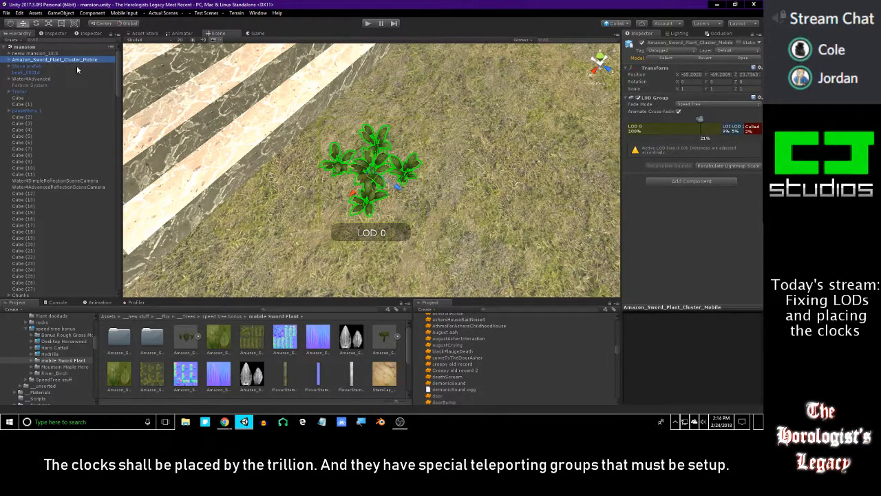
left_click(101, 62)
type("_Prefab")
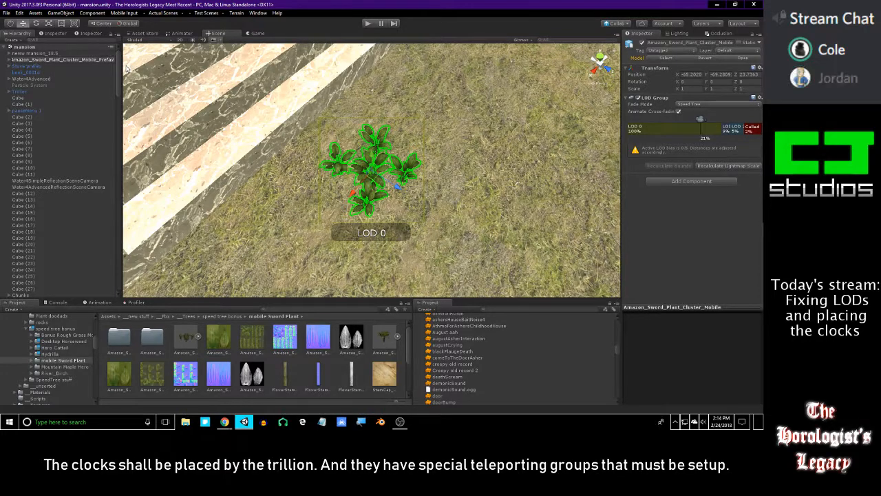
key("Return")
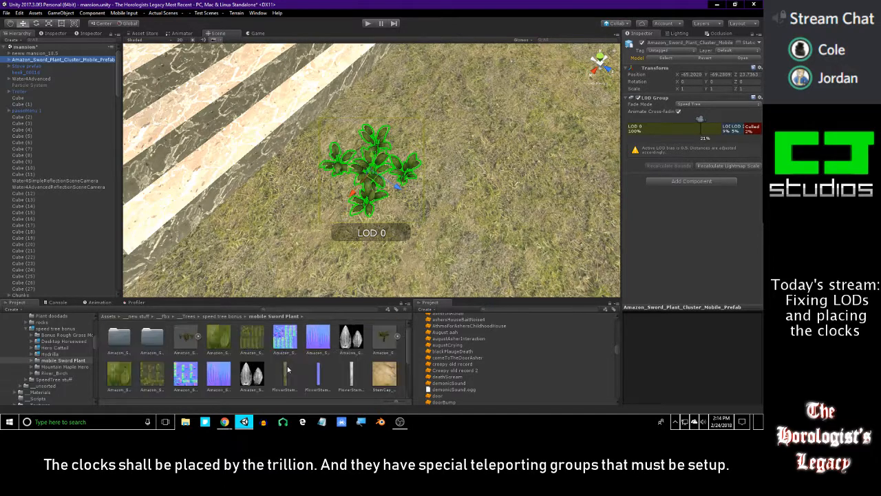
Save Amazon_Sword_Plant_Cluster_Mobile_Prefab as a prefab in the mobile Sword Plant folder and delete its instance from the scene.
scroll(288, 371, "down", 2)
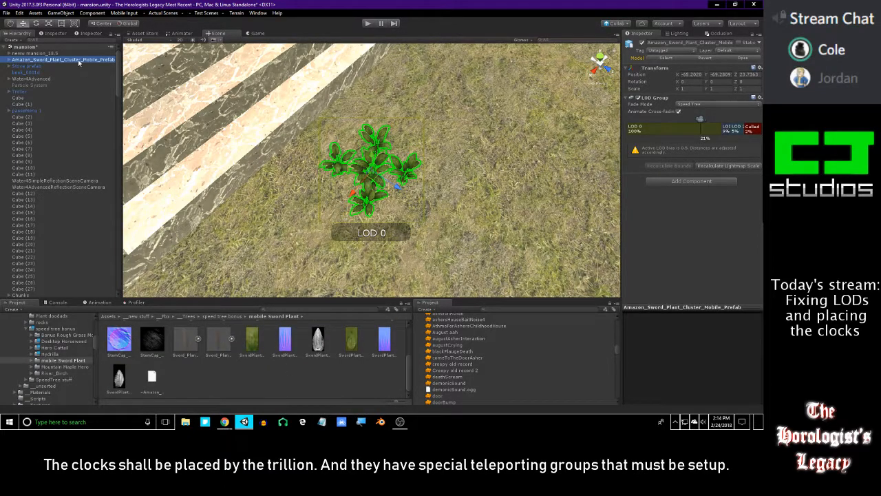
left_click_drag(237, 385, 236, 385)
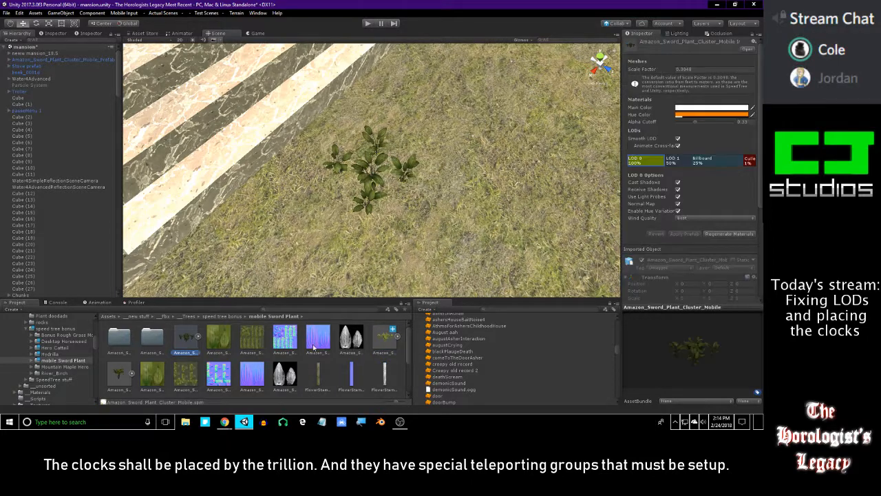
left_click(379, 198)
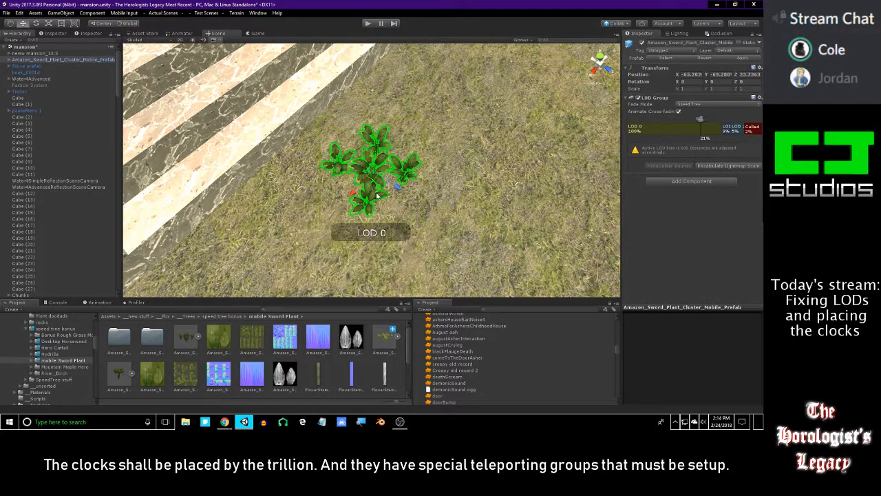
key("Delete")
Place the Amazon_Sword_Plant_Mobile model on the grass beside the mansion steps and frame it.
left_click(119, 374)
left_click_drag(268, 206, 375, 155)
left_click_drag(315, 192, 350, 127, "alt")
key("f")
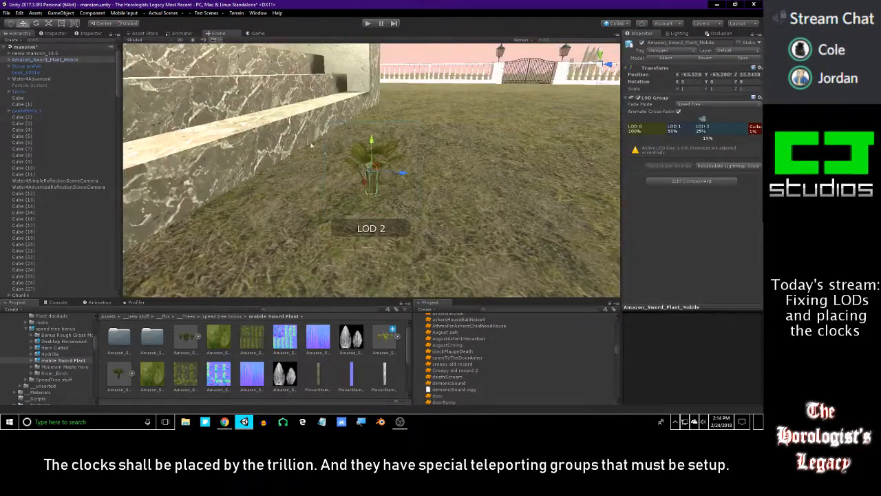
Delete the collision object from Amazon_Sword_Plant_Mobile, breaking the prefab instance, and check its remaining billboard and LOD children.
left_click(9, 59)
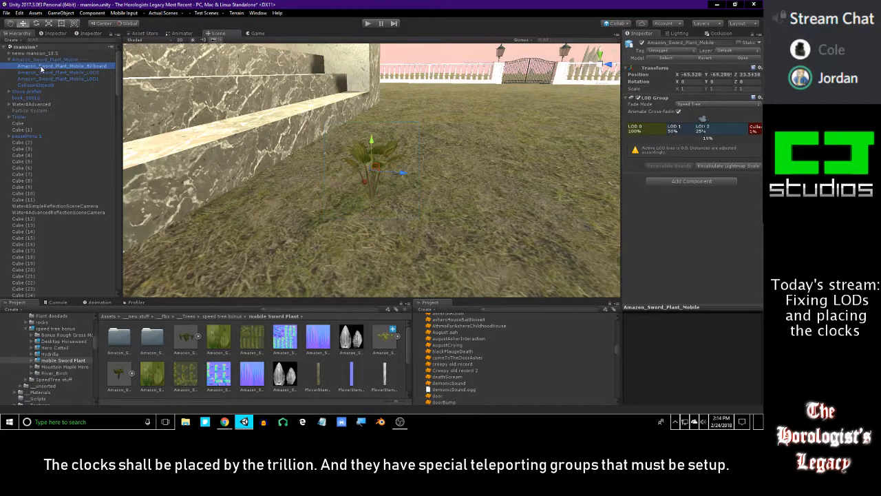
left_click(37, 84)
key("Delete")
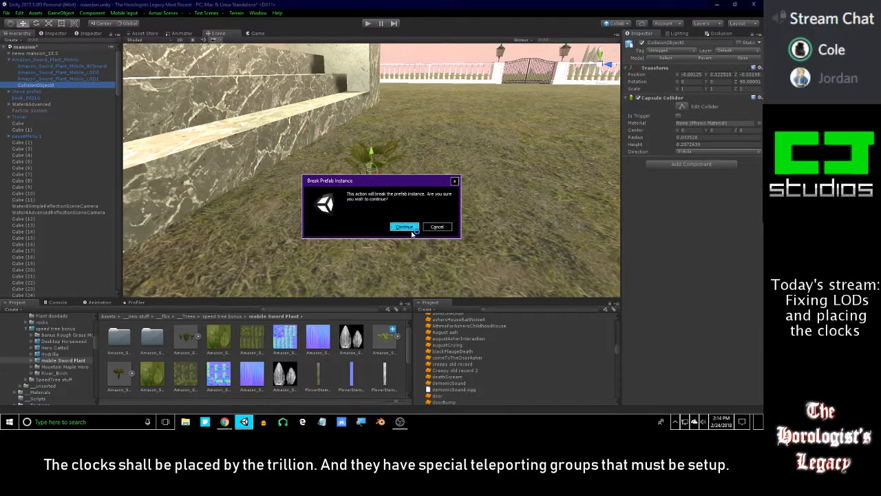
left_click(405, 226)
left_click(62, 66)
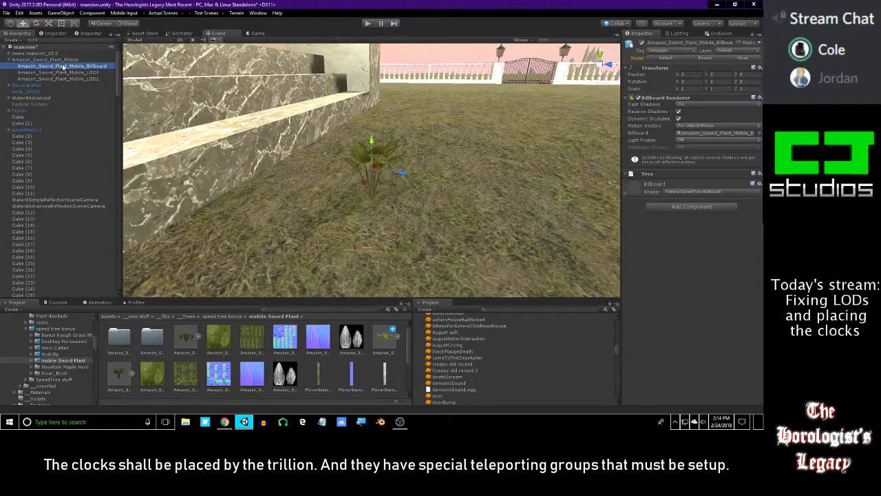
left_click(75, 78)
left_click(74, 72)
left_click(64, 66)
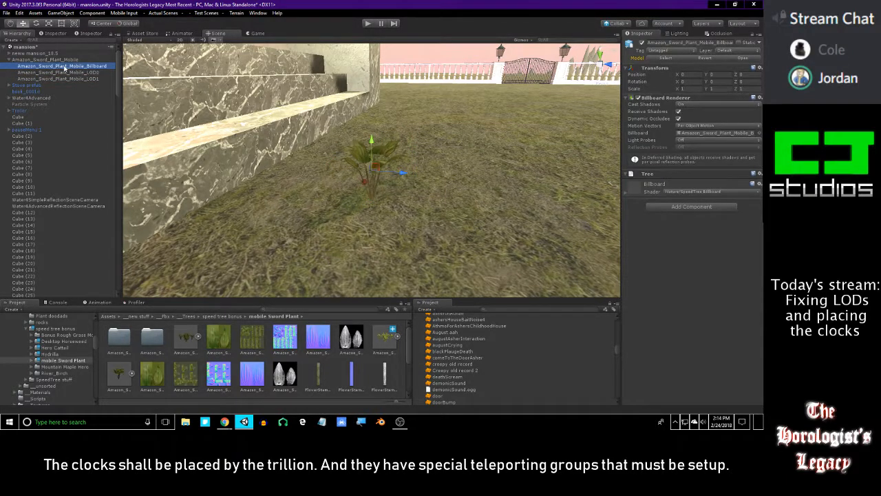
Rename the single sword plant object in the scene as Amazon_Sword_Plant_Mobile_Prefab.
left_click(58, 60)
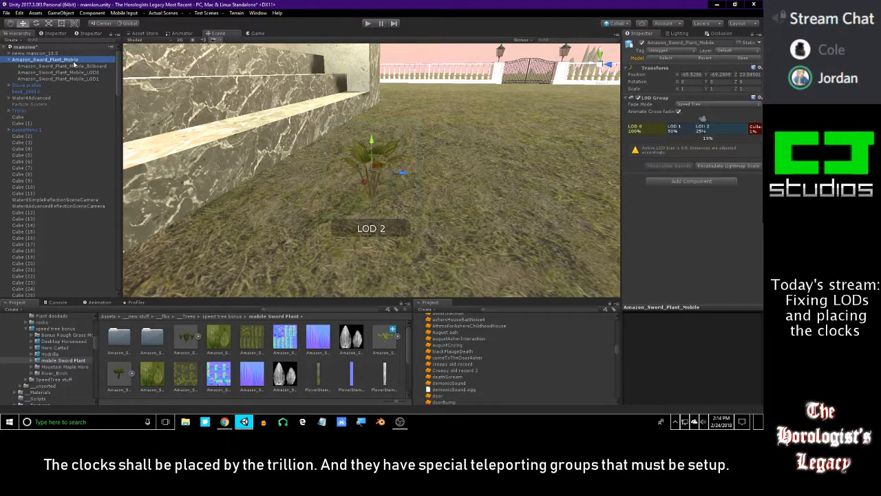
left_click(79, 59)
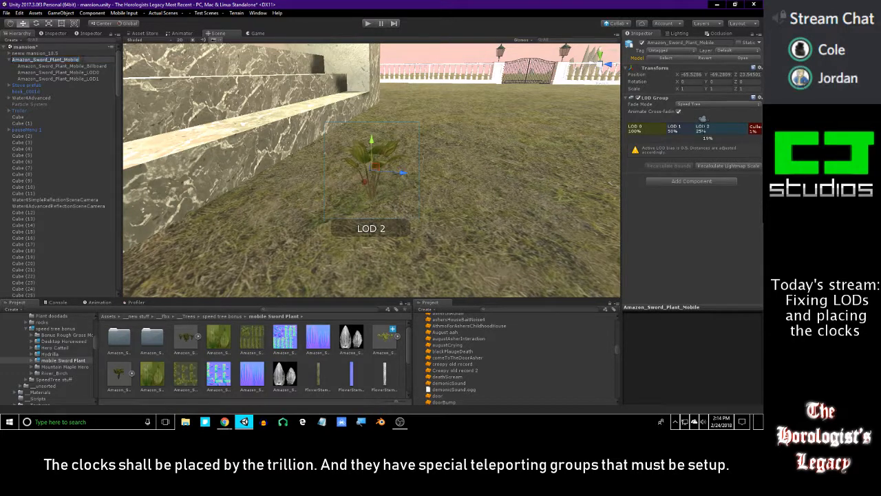
type("_f")
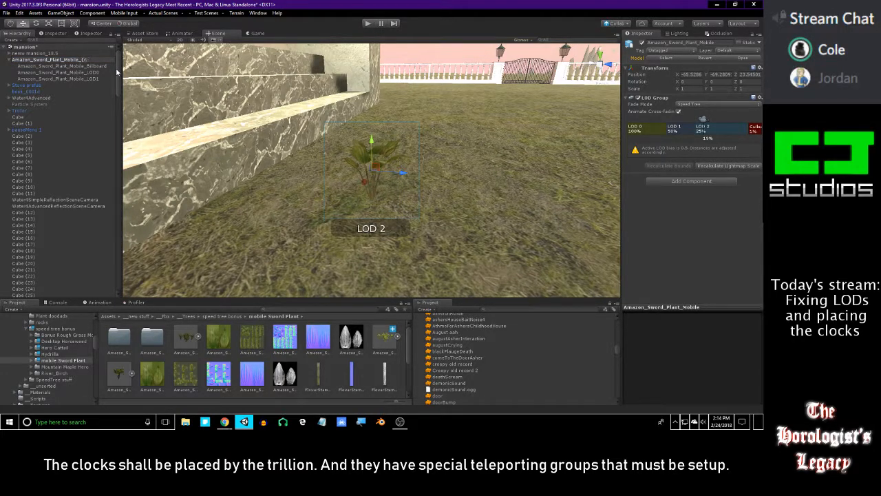
type("refab")
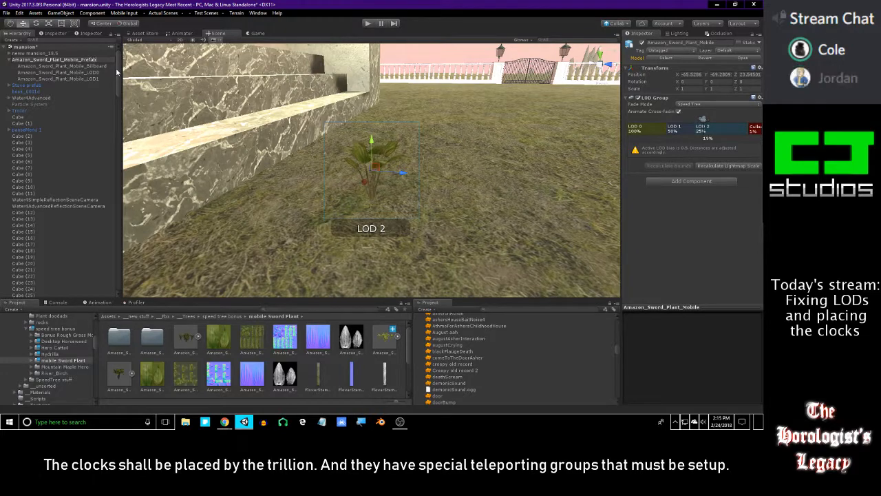
key("Return")
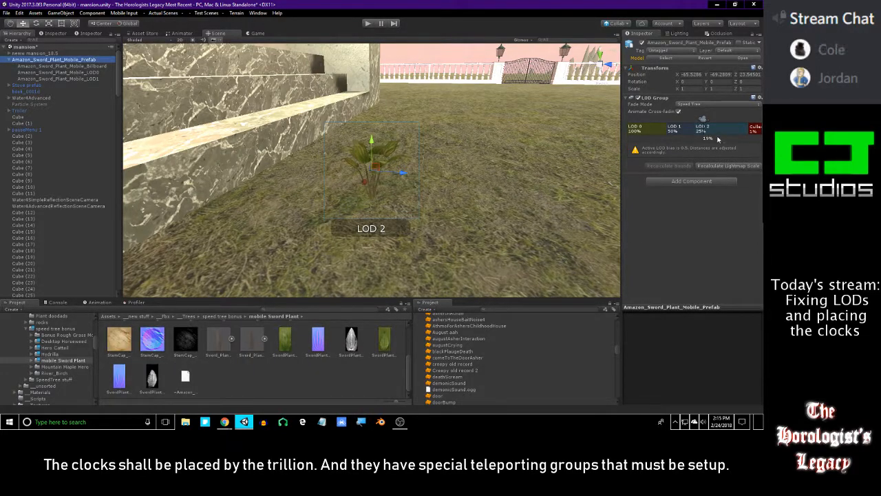
Set the single sword plant's LOD Group thresholds to 9% for LOD 1, 6% for LOD 2 and 2% for Culled.
mouse_move(704, 118)
left_mouse_down()
mouse_move(755, 120)
mouse_move(683, 120)
mouse_move(742, 131)
mouse_move(698, 124)
mouse_move(737, 128)
mouse_move(724, 127)
left_mouse_up()
mouse_move(666, 127)
left_mouse_down()
mouse_move(733, 131)
mouse_move(724, 129)
mouse_move(730, 119)
mouse_move(716, 127)
mouse_move(731, 124)
mouse_move(721, 119)
left_mouse_up()
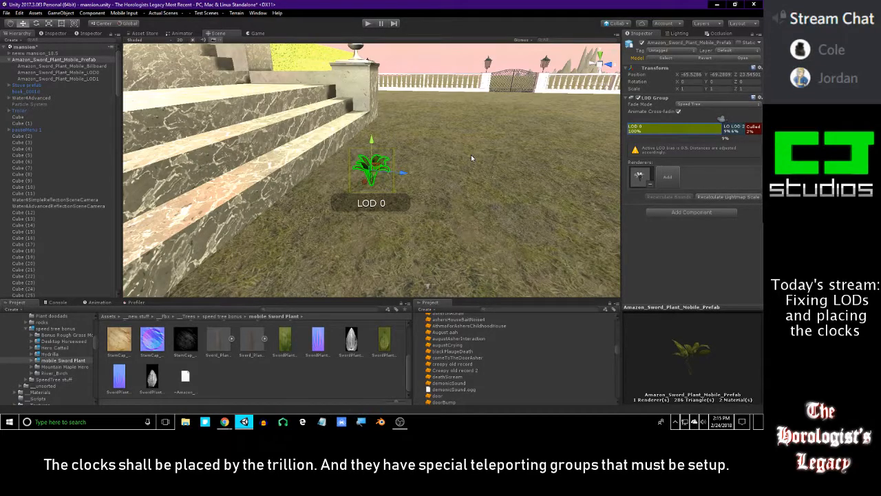
Save Amazon_Sword_Plant_Mobile_Prefab as a prefab in the mobile Sword Plant folder and delete its instance from the scene.
left_click_drag(82, 62, 283, 396)
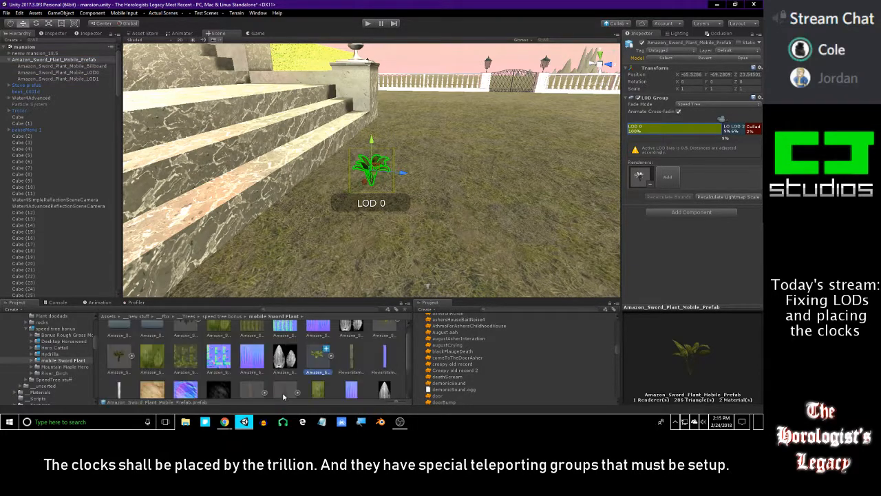
left_click(91, 60)
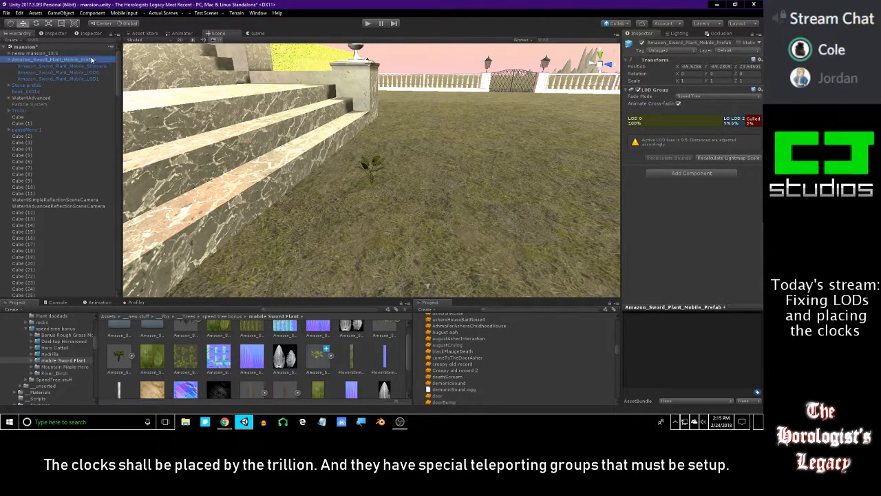
key("Delete")
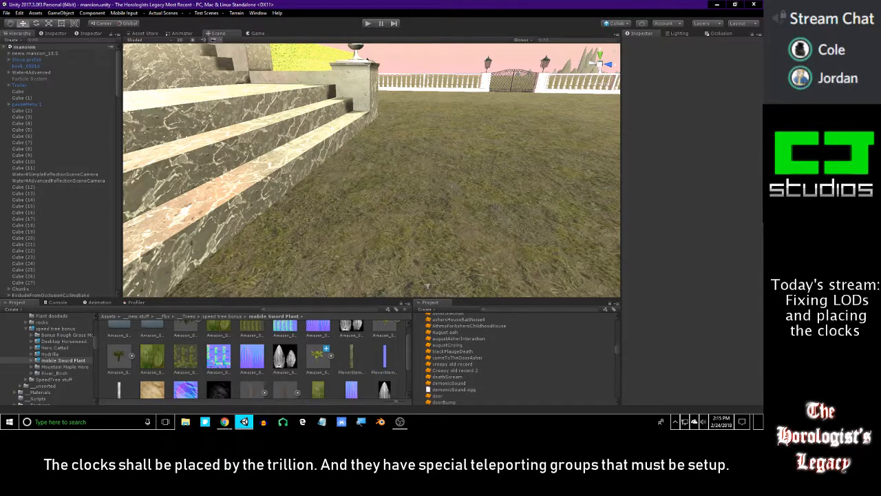
Open the Mountain Maple Hero folder and look through its assets for the maple tree models.
scroll(377, 354, "down", 2)
scroll(325, 340, "up", 3)
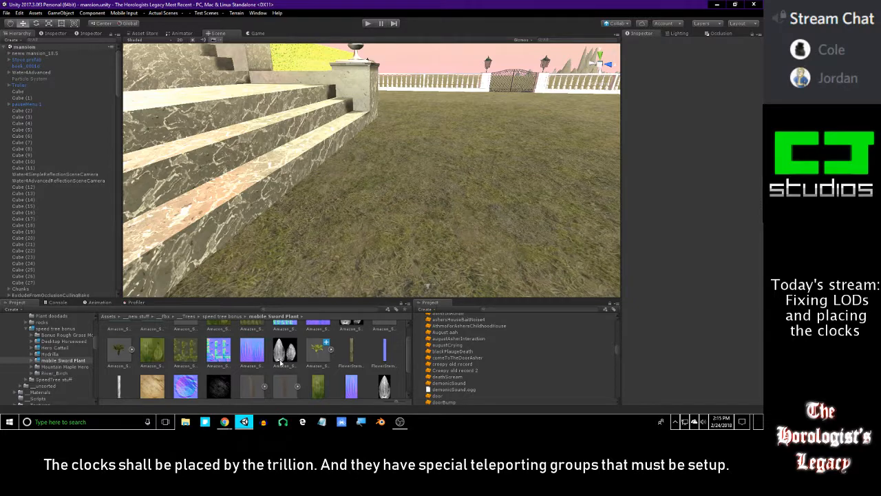
left_click(62, 366)
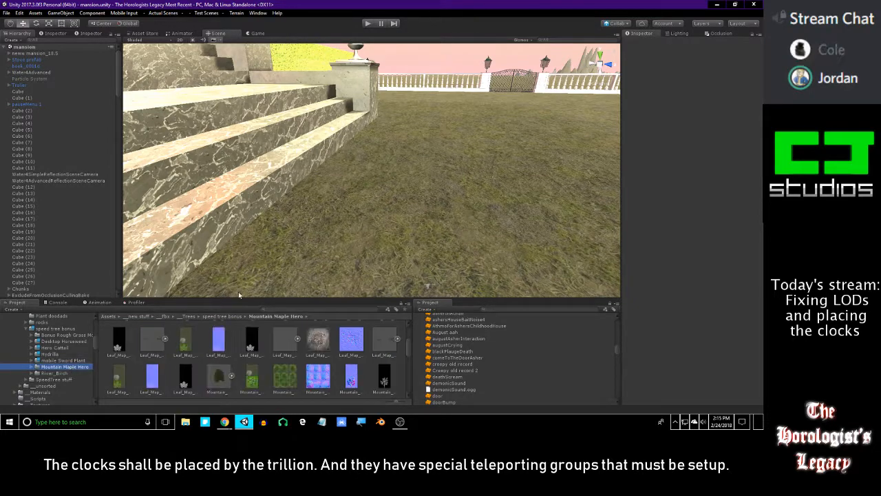
scroll(310, 388, "up", 3)
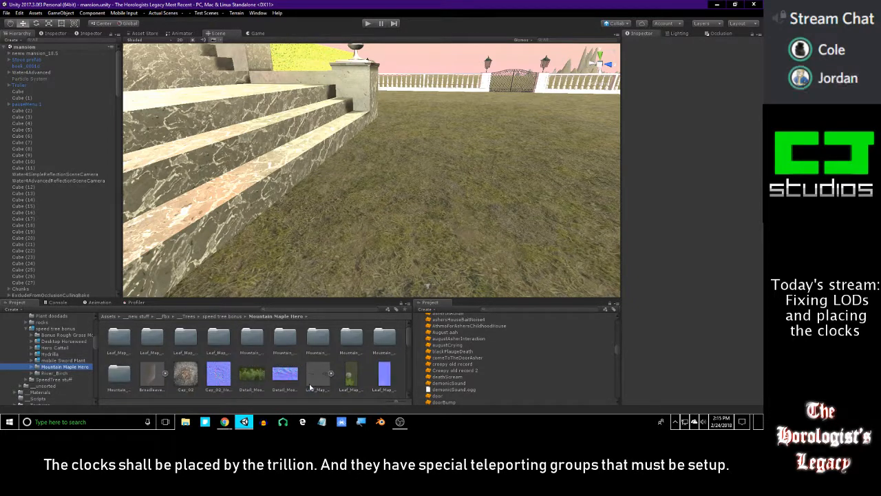
scroll(313, 375, "down", 3)
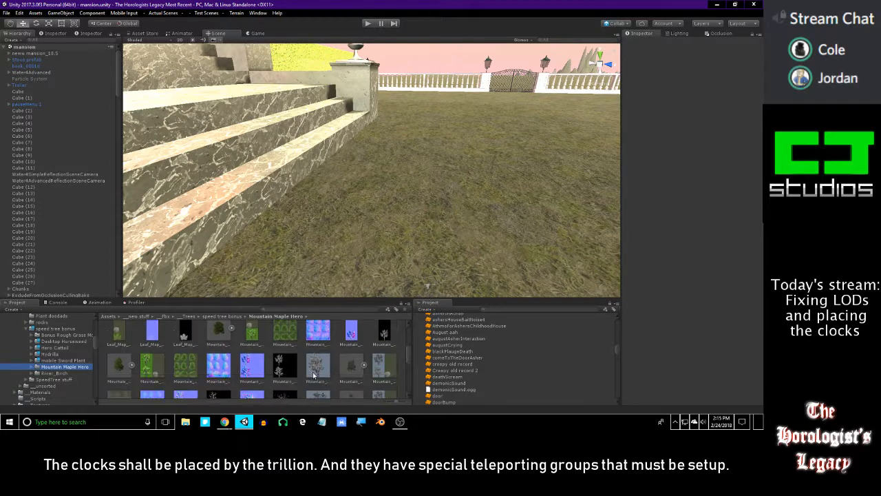
scroll(314, 374, "down", 2)
scroll(313, 375, "down", 2)
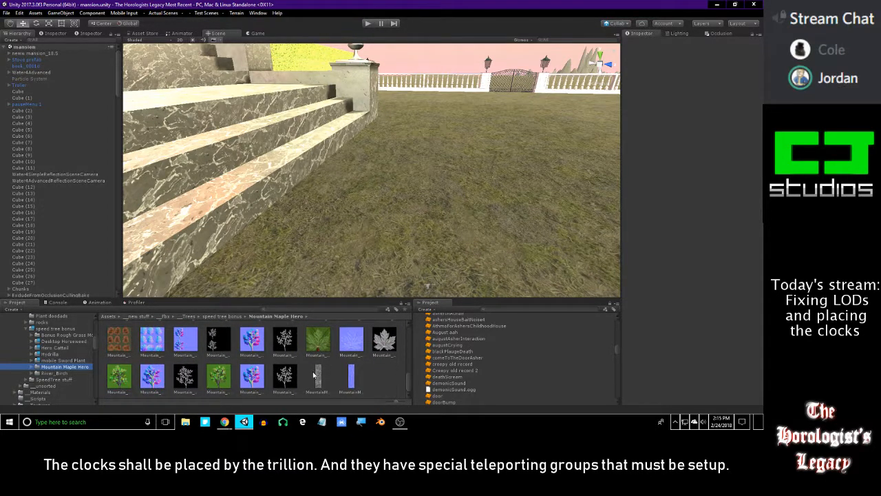
scroll(313, 375, "up", 2)
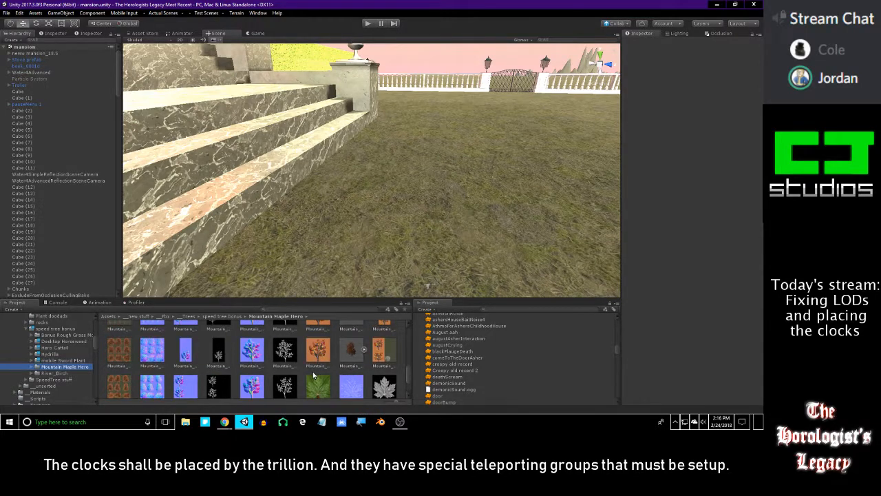
scroll(318, 367, "up", 4)
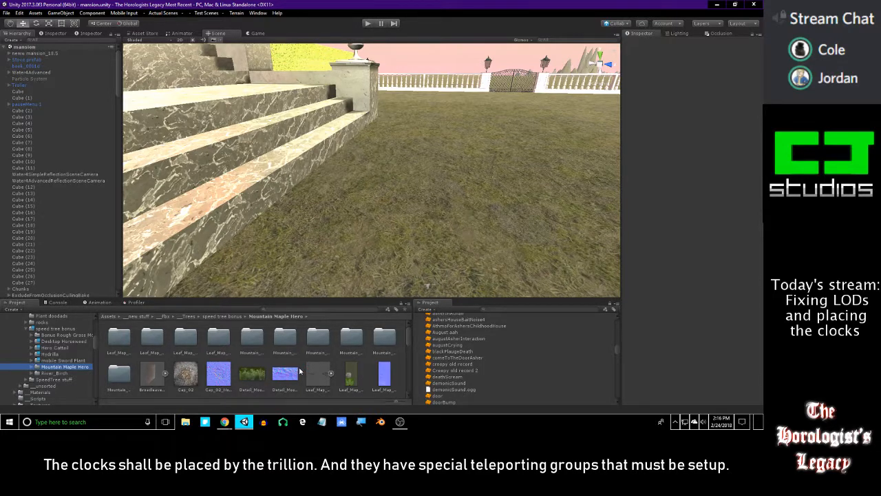
scroll(299, 371, "down", 4)
scroll(288, 354, "up", 5)
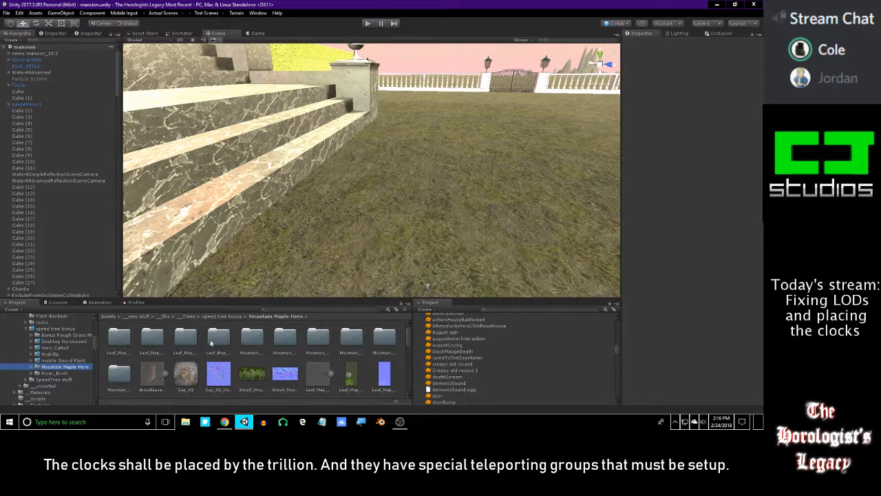
scroll(159, 358, "down", 2)
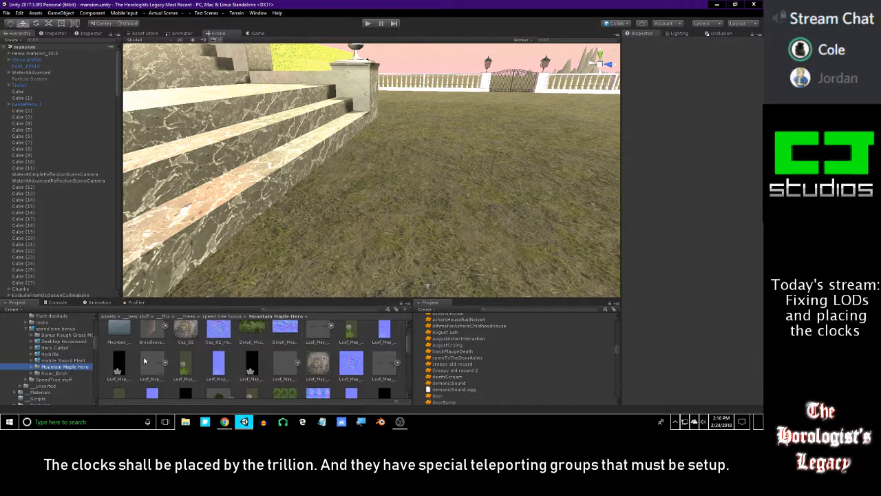
scroll(181, 368, "down", 5)
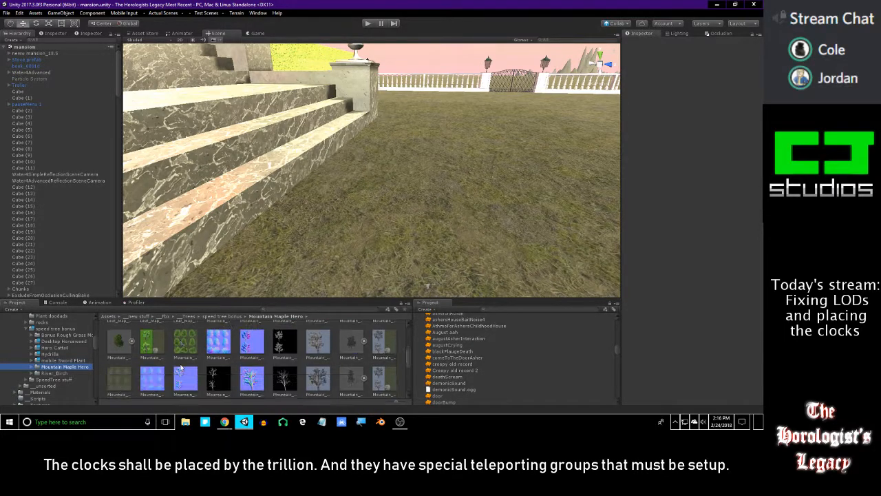
scroll(182, 365, "up", 2)
scroll(124, 348, "up", 4)
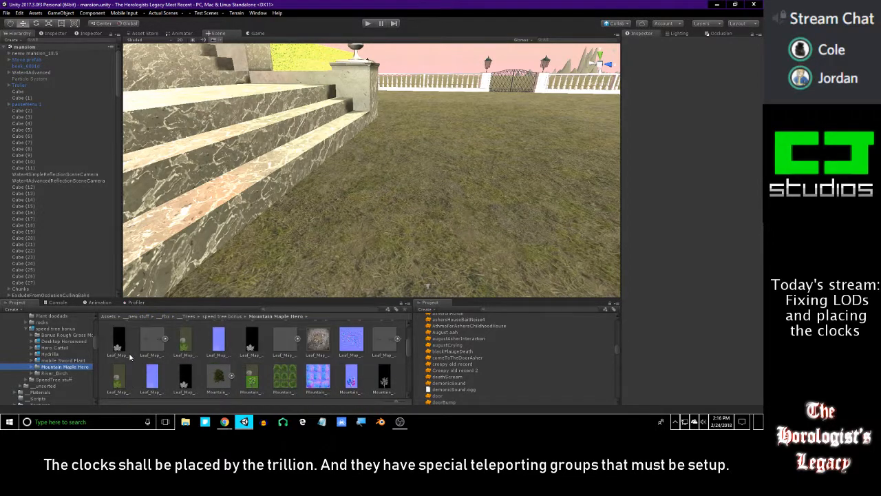
Place the Mountain_Maple_Hero_1 tree on the grass in front of the mansion and view it whole.
scroll(134, 355, "down", 3)
left_click(218, 375)
left_click_drag(329, 228, 368, 204)
right_click_drag(337, 221, 311, 196)
key("s")
key("s")
key("w")
key("s")
key("s")
key("w")
key("w")
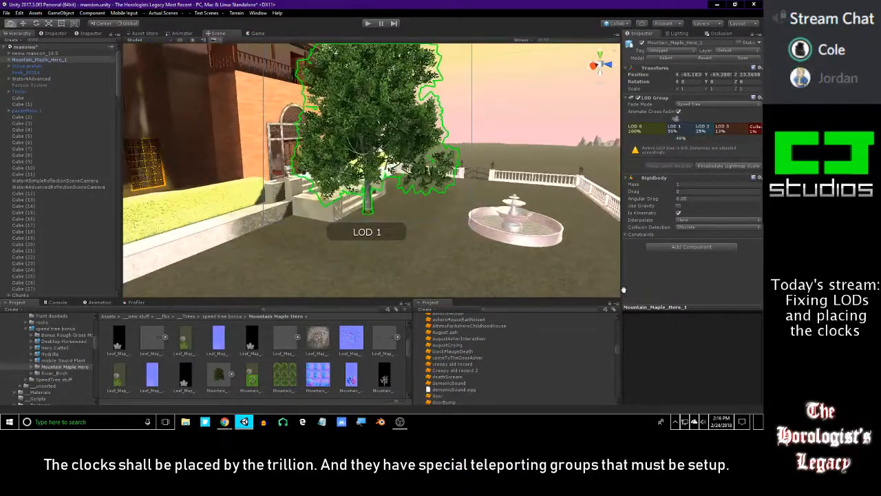
Remove the Rigidbody component and both collision objects from Mountain_Maple_Hero_1, breaking the prefab instance.
left_click(753, 177)
left_click(695, 204)
left_click(11, 62)
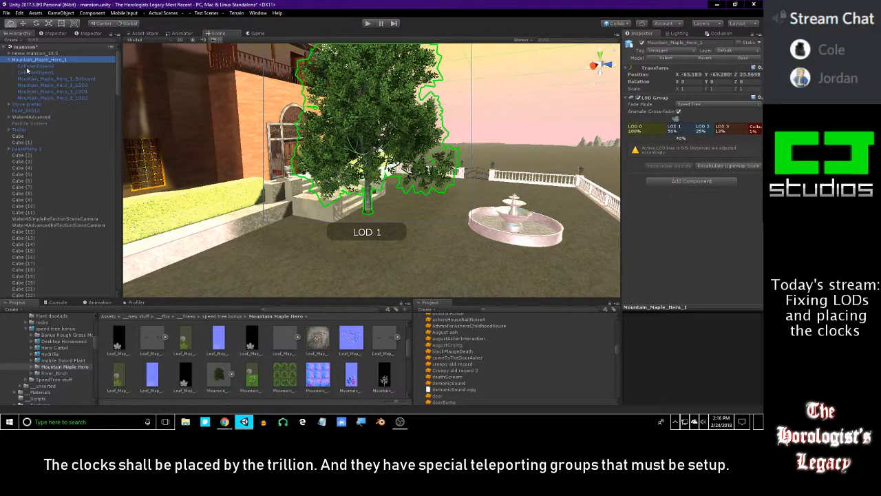
left_click(28, 72)
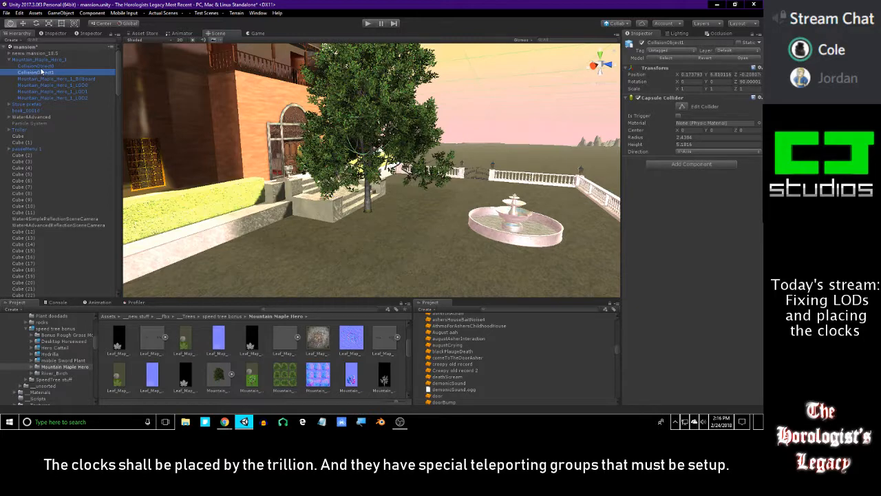
left_click(35, 65, "shift")
key("Delete")
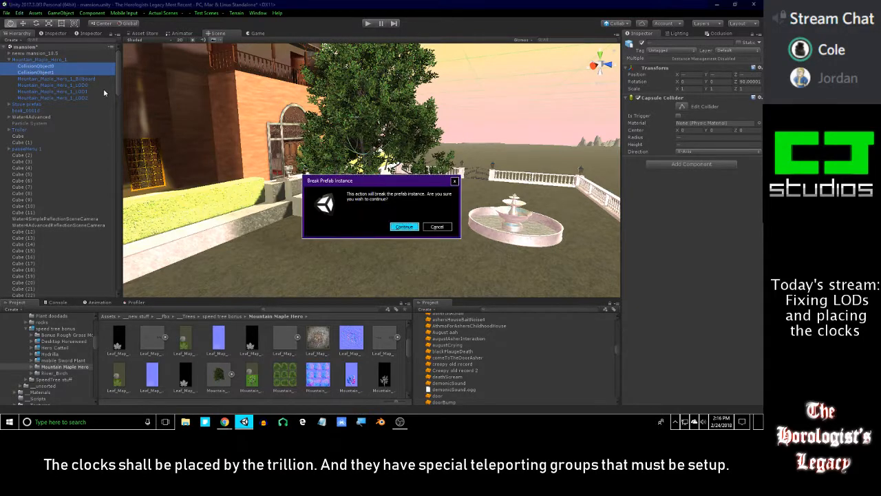
left_click(404, 227)
In Mountain_Maple_Hero_1's LOD Group, set the LOD 3 threshold to 22% and the Culled threshold to 7%.
left_click(369, 117)
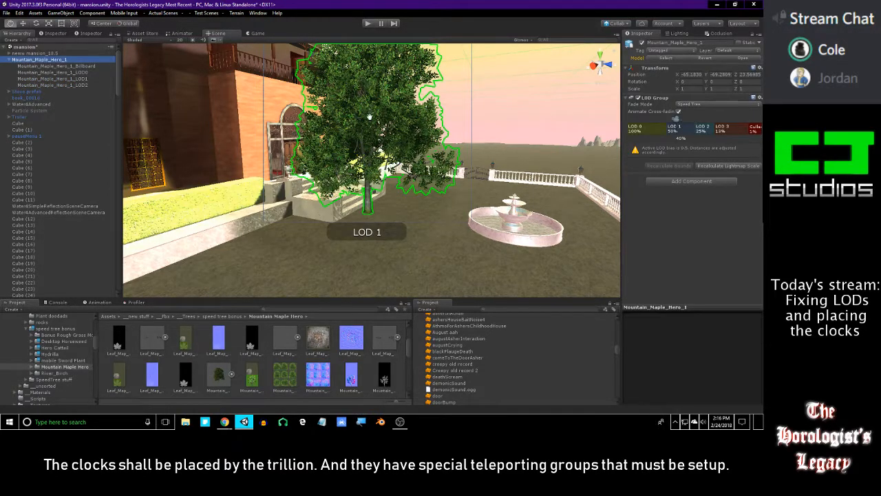
right_click_drag(416, 128, 389, 133)
key("w")
key("s")
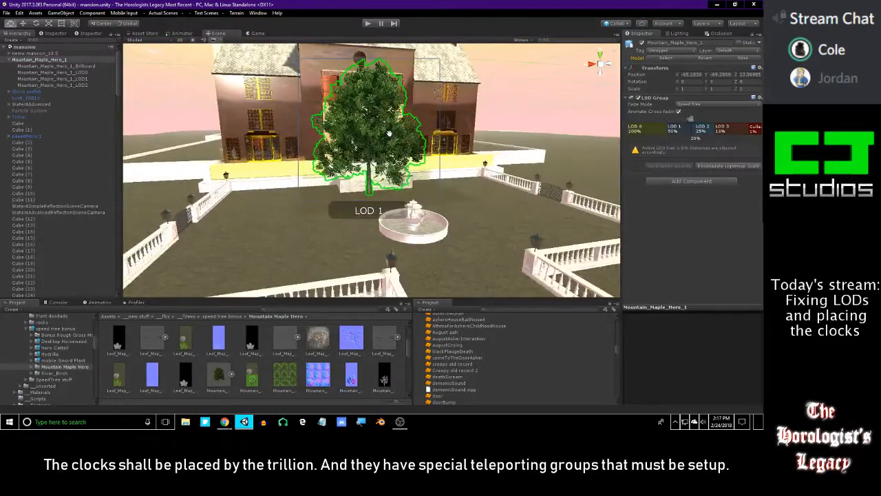
mouse_move(389, 133)
right_mouse_down()
mouse_move(360, 155)
mouse_move(404, 147)
right_mouse_up()
key("w")
mouse_move(697, 121)
left_mouse_down()
mouse_move(709, 129)
mouse_move(698, 128)
mouse_move(744, 130)
mouse_move(732, 130)
left_mouse_up()
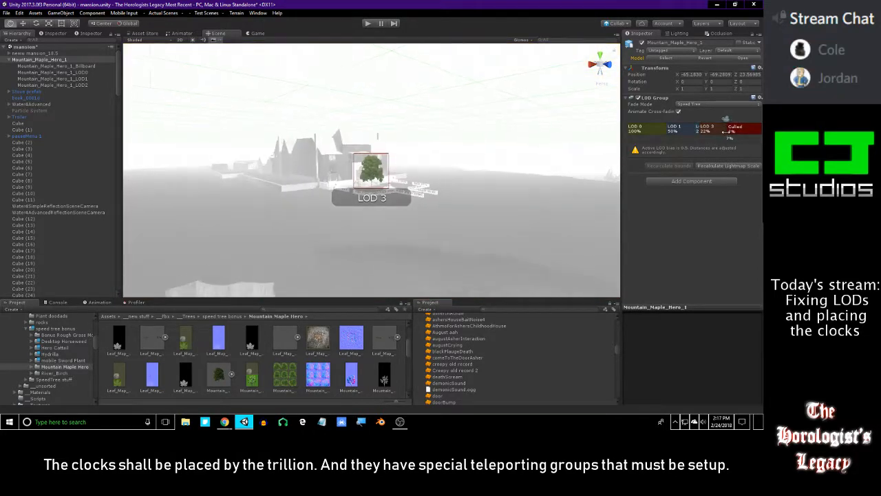
left_click_drag(732, 131, 725, 131)
Set the LOD 1 threshold of Mountain_Maple_Hero_1 to 75%.
left_click_drag(728, 119, 659, 128)
left_click_drag(524, 193, 448, 191, "alt")
mouse_move(659, 129)
left_mouse_down()
mouse_move(678, 124)
mouse_move(633, 132)
mouse_move(653, 131)
left_mouse_up()
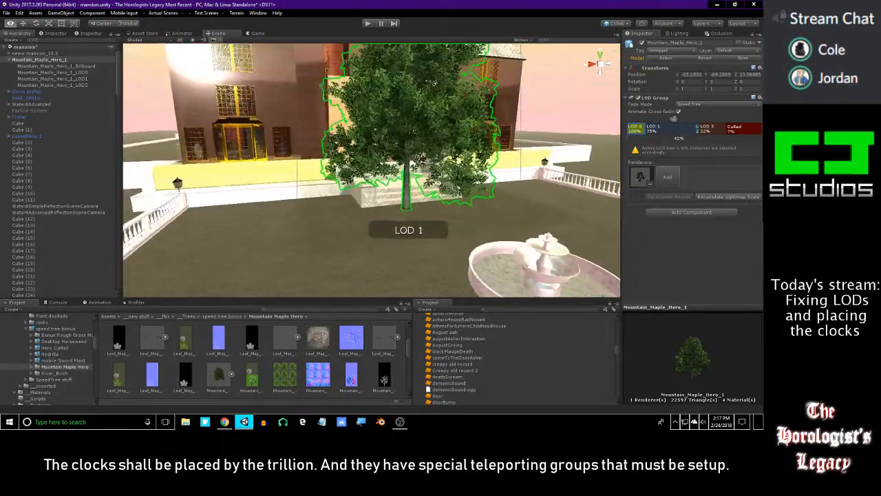
Set the LOD 2 threshold of Mountain_Maple_Hero_1 to 55%, check the transitions from different distances, and save the scene.
left_click_drag(698, 130, 662, 131)
key("s")
right_click_drag(501, 193, 463, 187)
key("w")
key("s")
key("w")
key("s")
key("w")
key("s")
key("w")
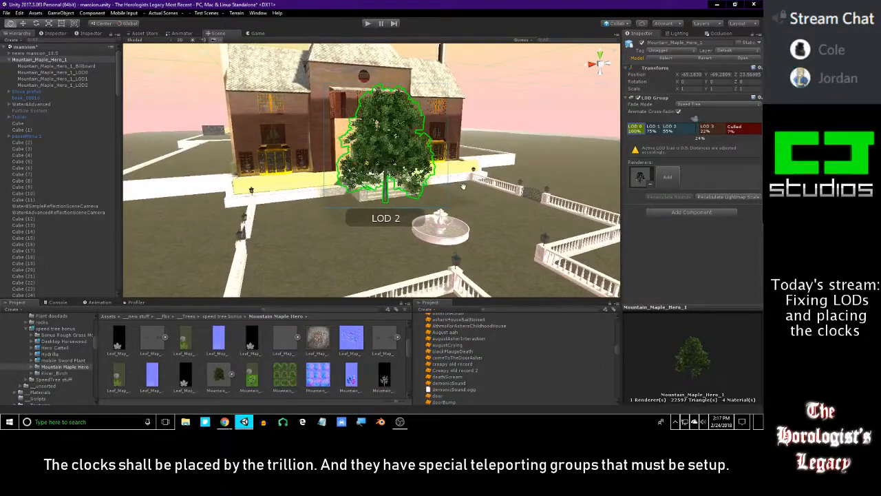
key("ctrl+s")
right_click_drag(462, 188, 468, 200)
key("w")
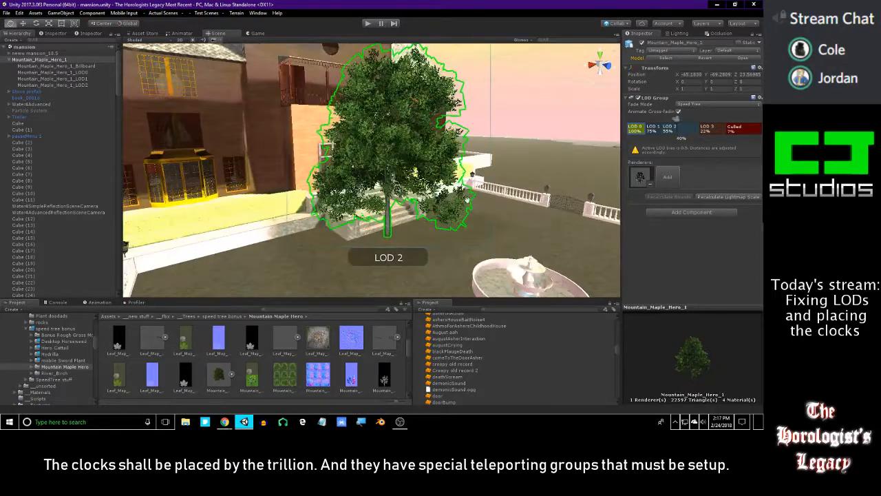
Save the tree as Mountain_Maple_Hero_1_Prefab in the Mountain Maple Hero folder and delete its instance from the scene.
left_click(65, 67)
left_click(62, 60)
scroll(242, 376, "down", 3)
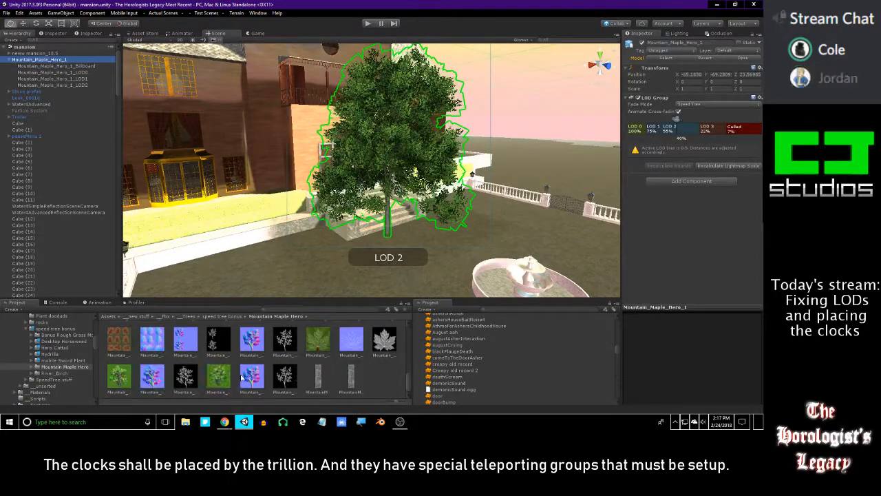
left_click(62, 67)
left_click(60, 60)
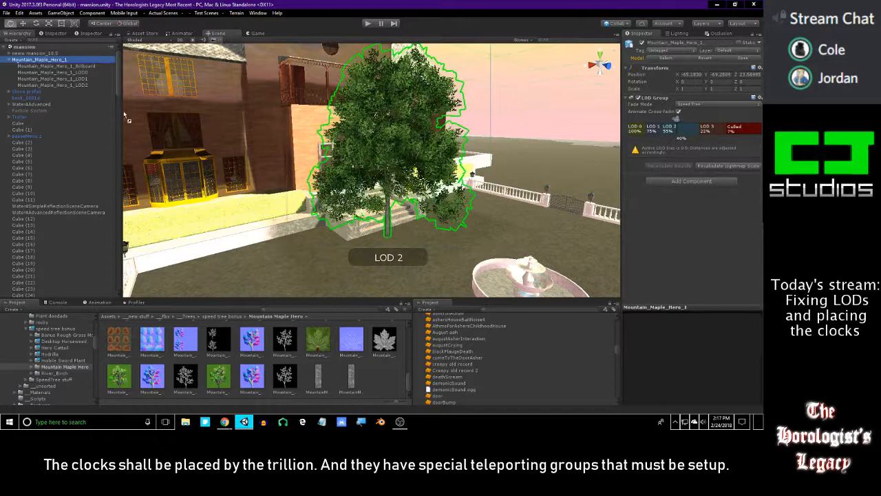
left_click(365, 348)
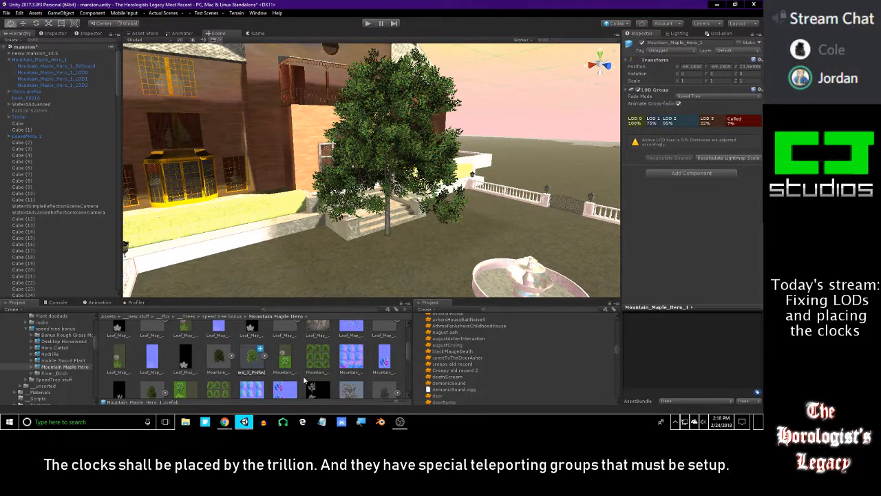
key("Return")
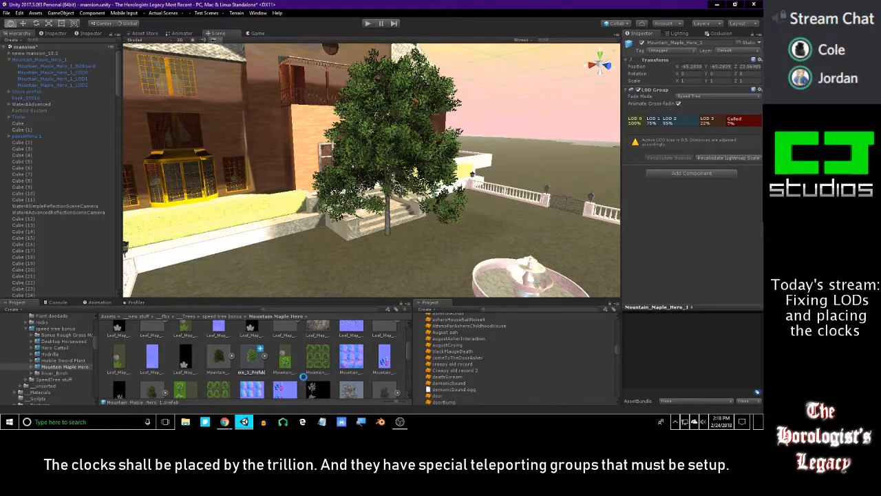
left_click(80, 55)
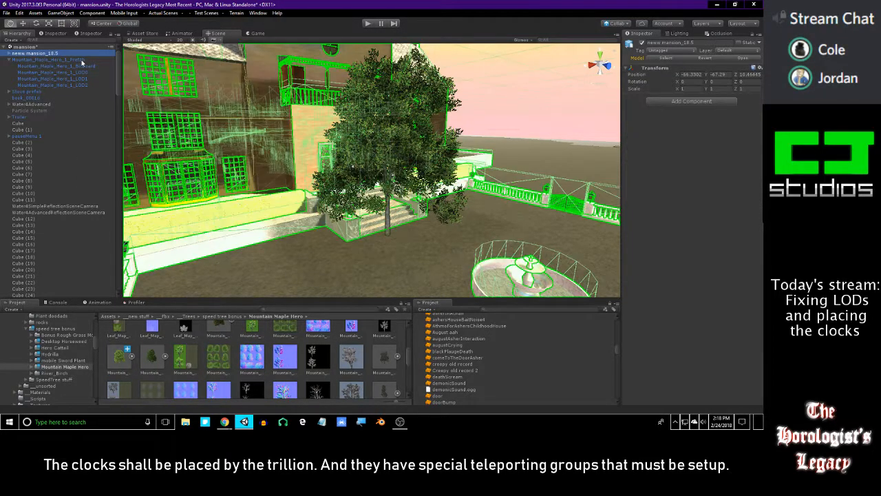
left_click(81, 60)
key("Delete")
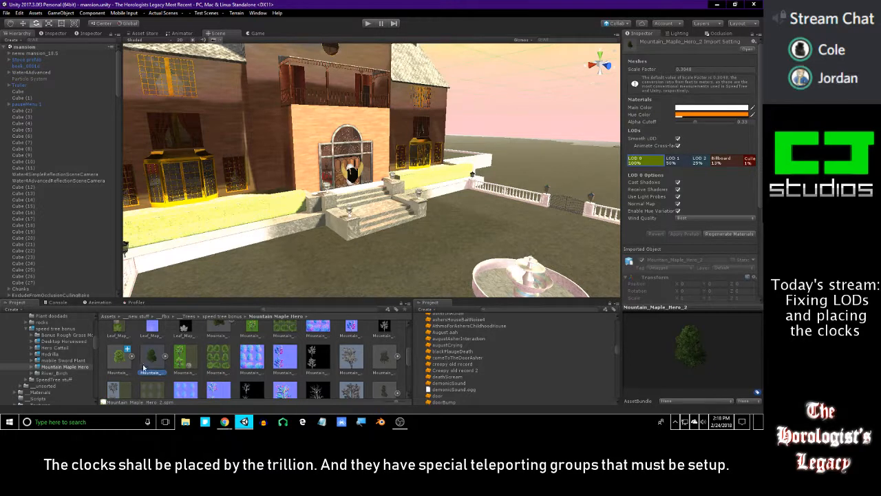
Find the Mountain_Maple_Hero_2 model in the Mountain Maple Hero folder and place it on the grass in front of the mansion.
scroll(158, 368, "up", 3)
scroll(200, 374, "down", 3)
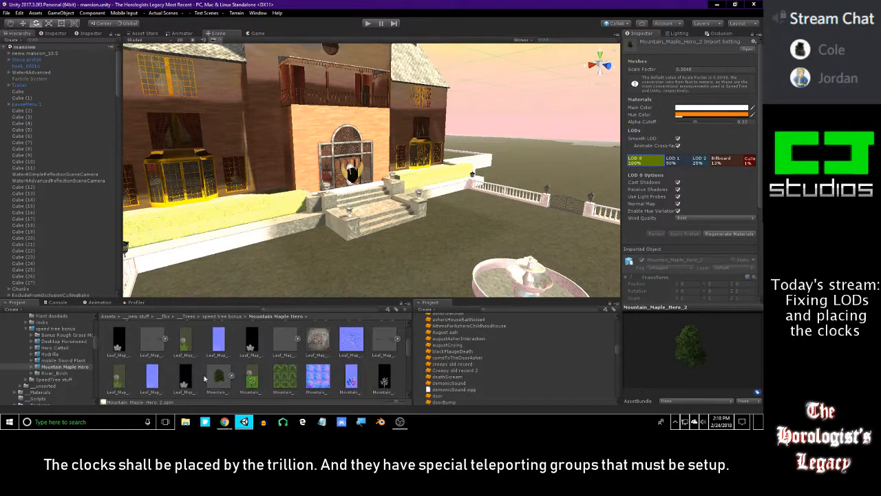
left_click(217, 333)
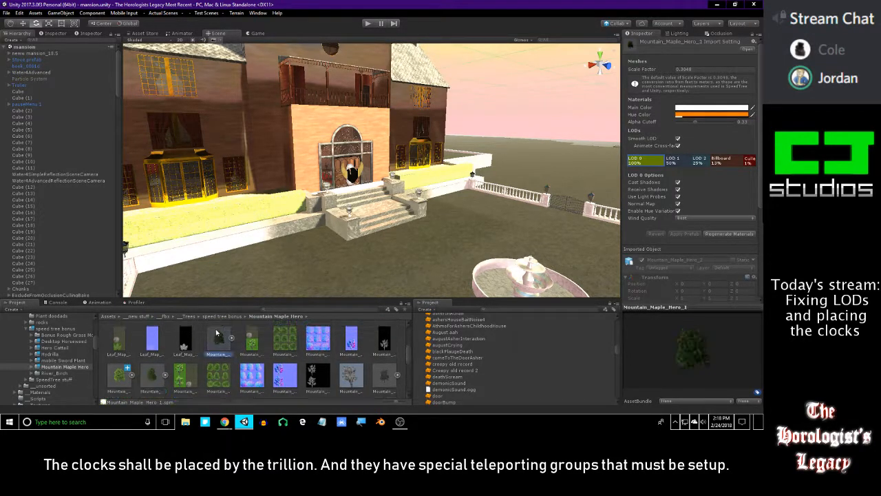
left_click(121, 375)
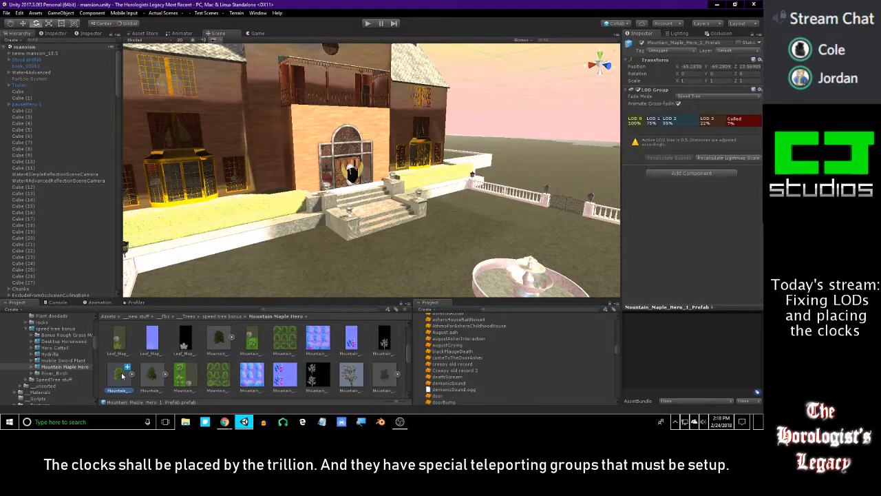
left_click(153, 376)
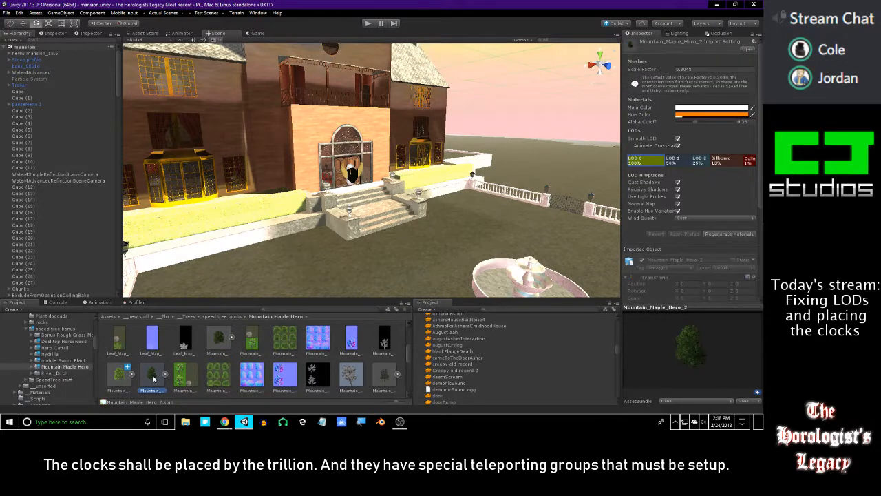
left_click_drag(153, 376, 342, 276)
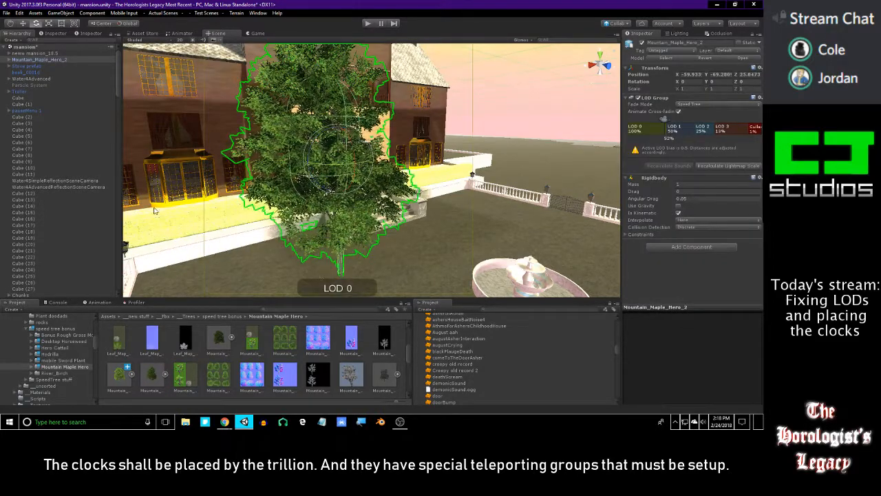
mouse_move(310, 223)
left_mouse_down("alt")
mouse_move(313, 252)
mouse_move(313, 217)
left_mouse_up("alt")
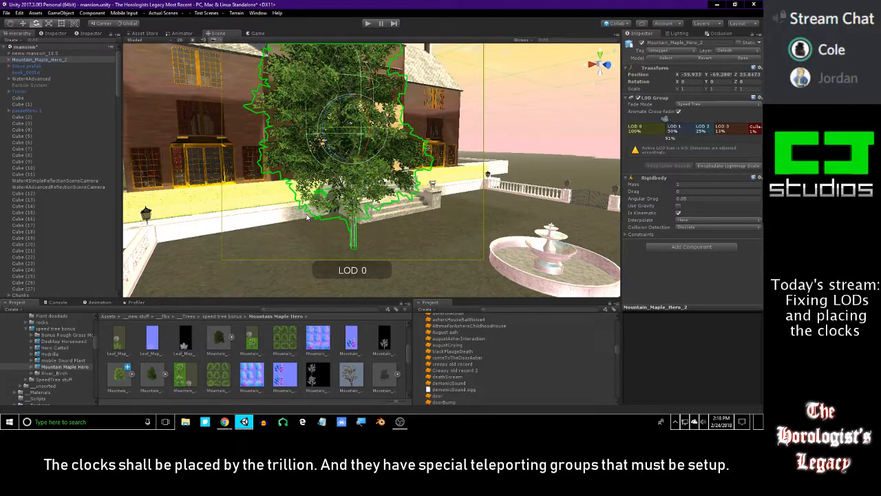
Delete the three collision objects from Mountain_Maple_Hero_2, breaking the prefab instance.
left_click(9, 60)
left_click(40, 66)
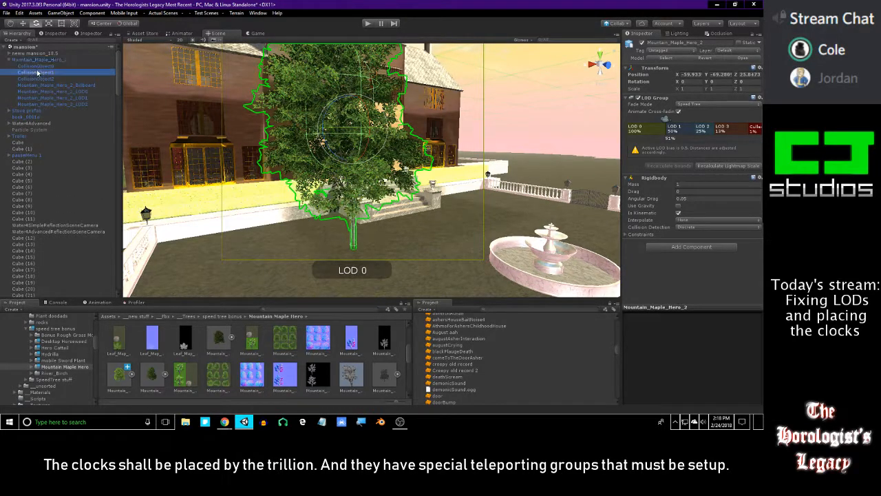
left_click(46, 79, "shift")
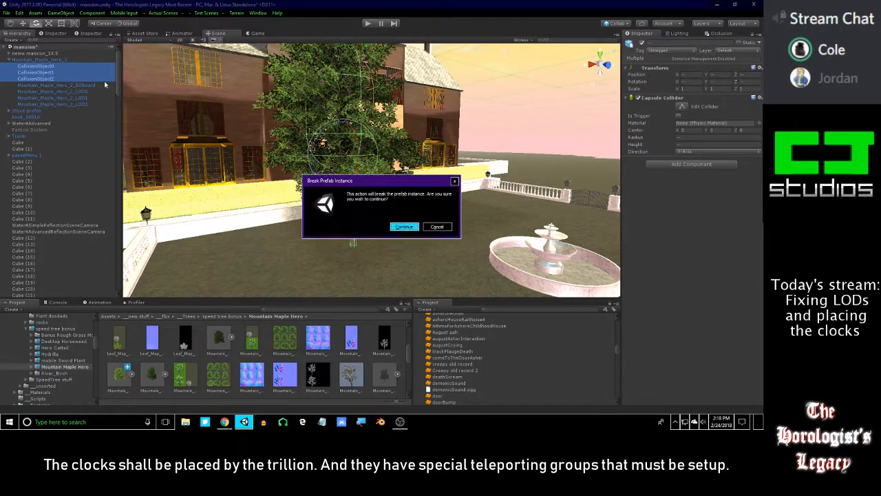
left_click(403, 225)
key("Delete")
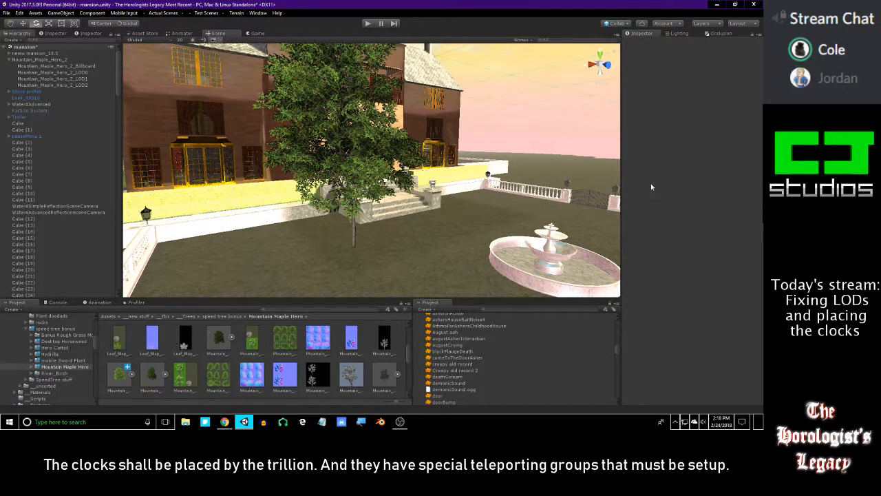
Remove the Rigidbody component from Mountain_Maple_Hero_2.
key("alt+Tab")
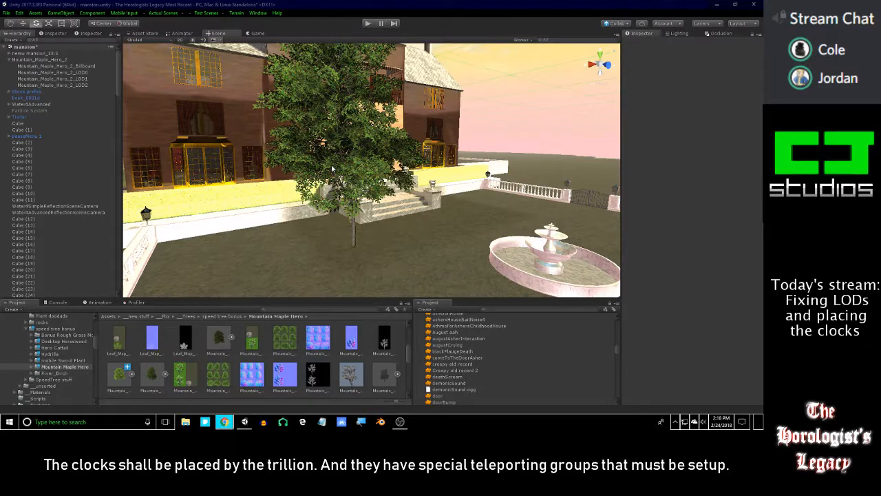
right_click_drag(339, 169, 314, 163)
left_click(41, 59)
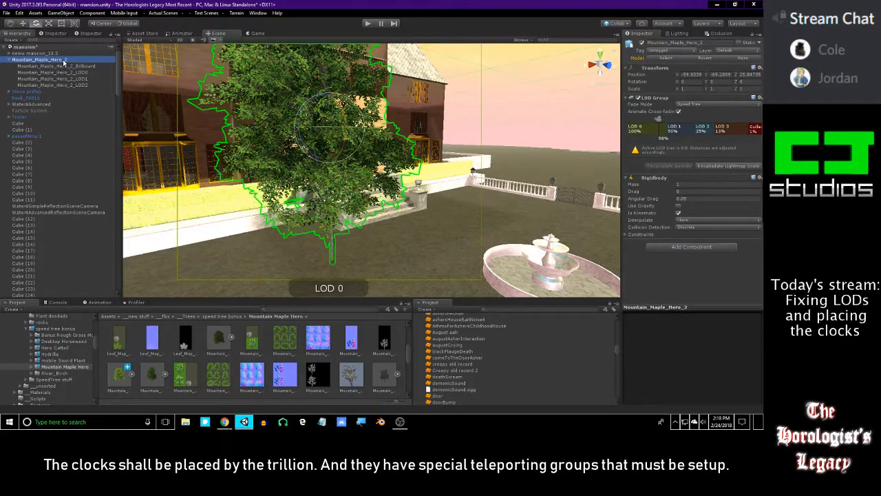
left_click(754, 178)
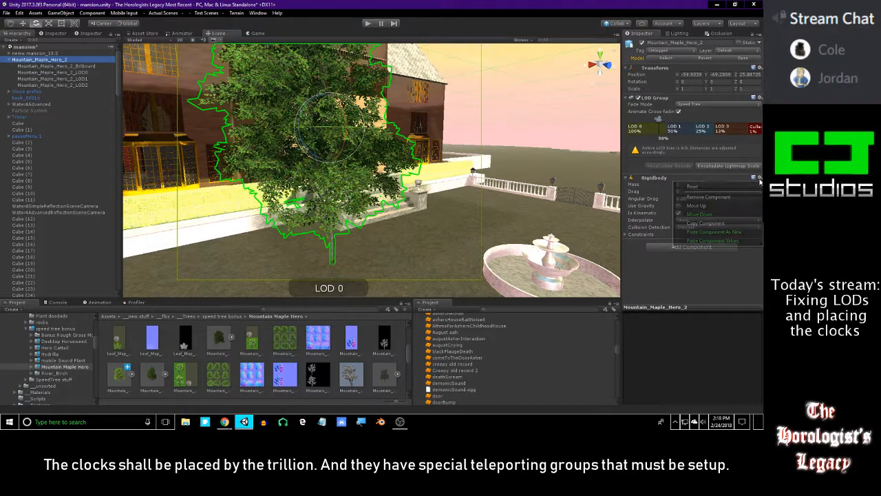
left_click(744, 196)
left_click(74, 65)
left_click(73, 62)
Check the detail levels of Mountain_Maple_Hero_2 from several distances and set its LOD 1 threshold to 65%.
right_click_drag(400, 166, 416, 182)
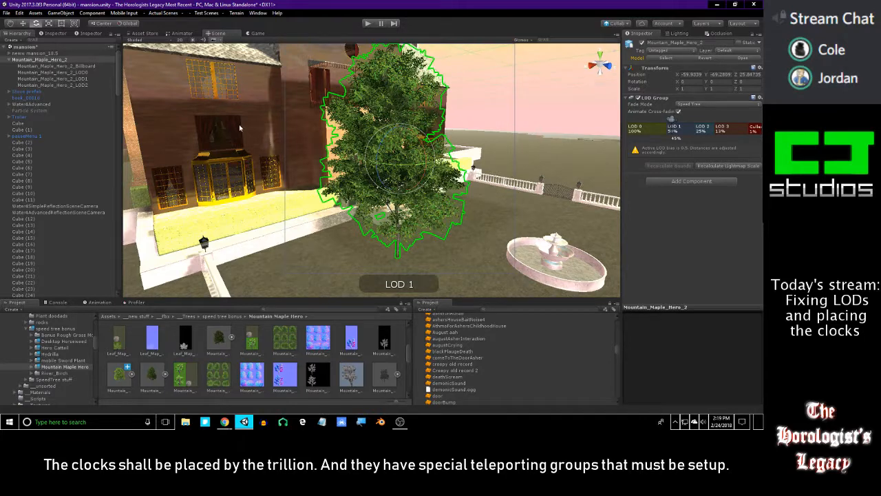
left_click(87, 67)
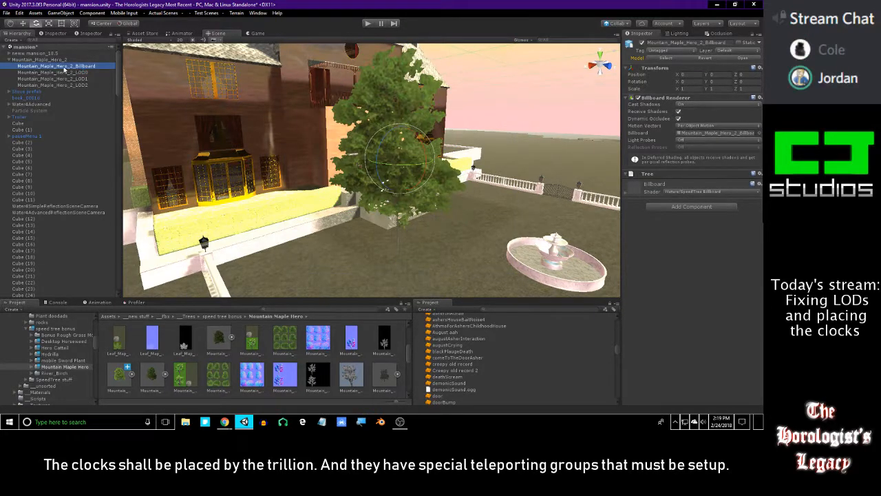
left_click(73, 61)
right_click_drag(337, 144, 221, 122)
key("w")
key("d")
key("s")
key("w")
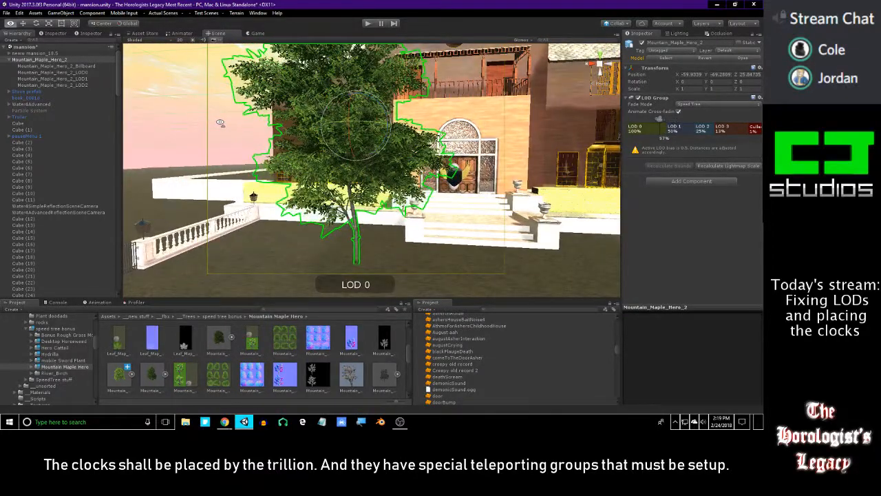
key("s")
right_click_drag(220, 122, 218, 144)
key("w")
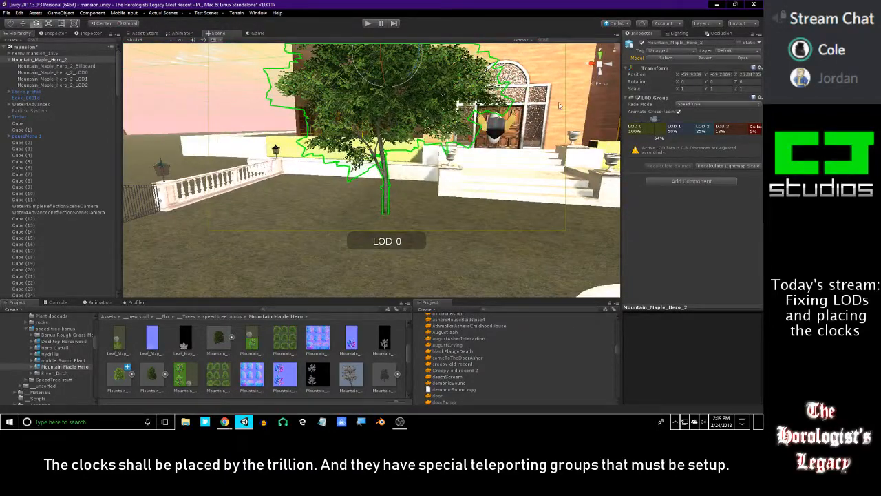
left_click_drag(667, 128, 654, 129)
right_click_drag(398, 150, 384, 141)
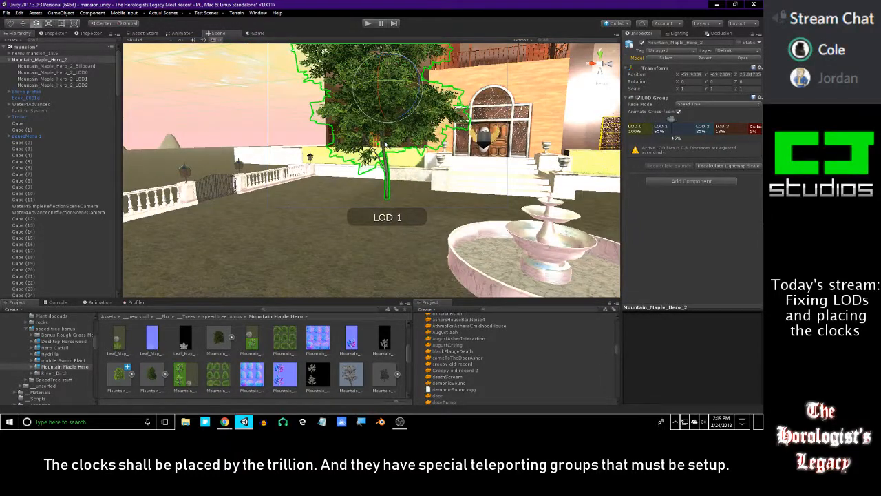
right_click_drag(386, 143, 387, 139)
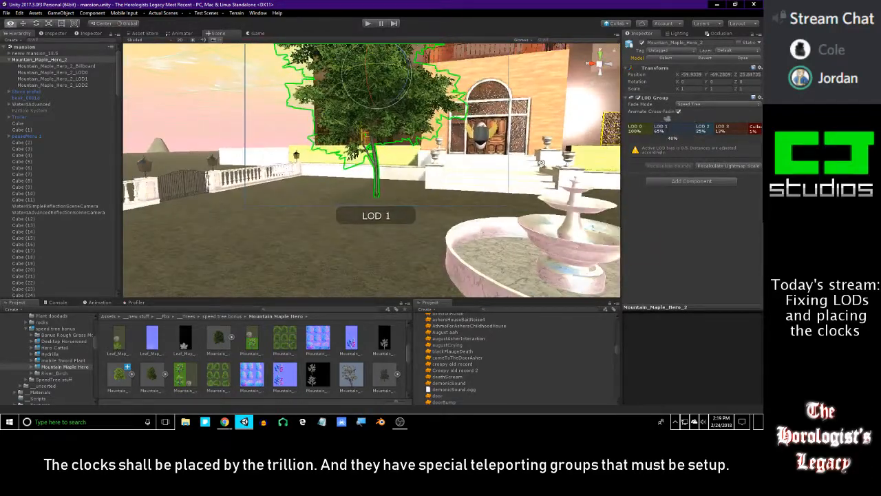
Set Mountain_Maple_Hero_2's LOD 2 threshold to 55%, LOD 3 to 20% and Culled to 7%.
left_click_drag(694, 130, 661, 130)
right_click_drag(409, 198, 407, 198)
left_click_drag(689, 121, 727, 129)
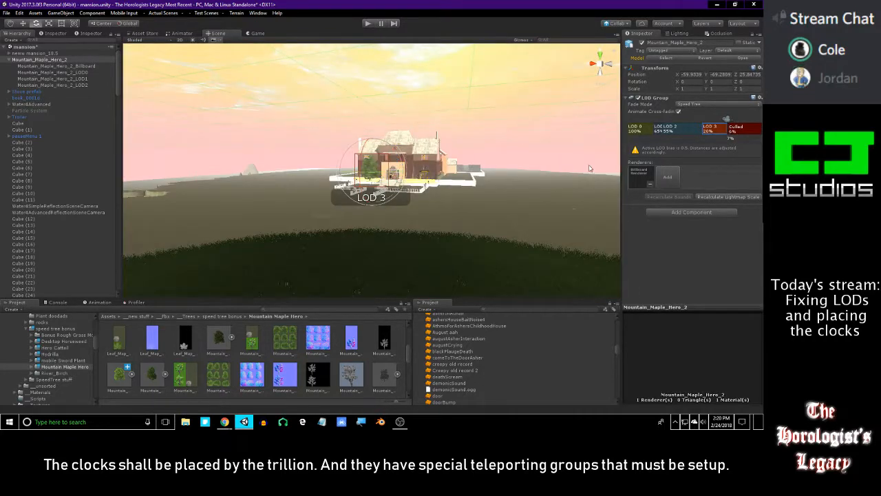
left_click_drag(728, 131, 727, 131)
scroll(522, 149, "up", 2)
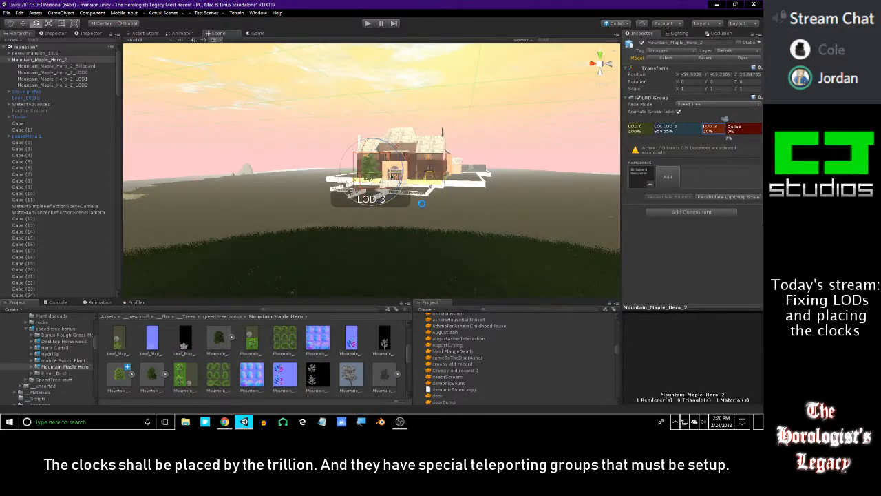
middle_click_drag(403, 210, 418, 219)
left_click_drag(418, 218, 432, 234, "alt")
scroll(433, 235, "up", 4)
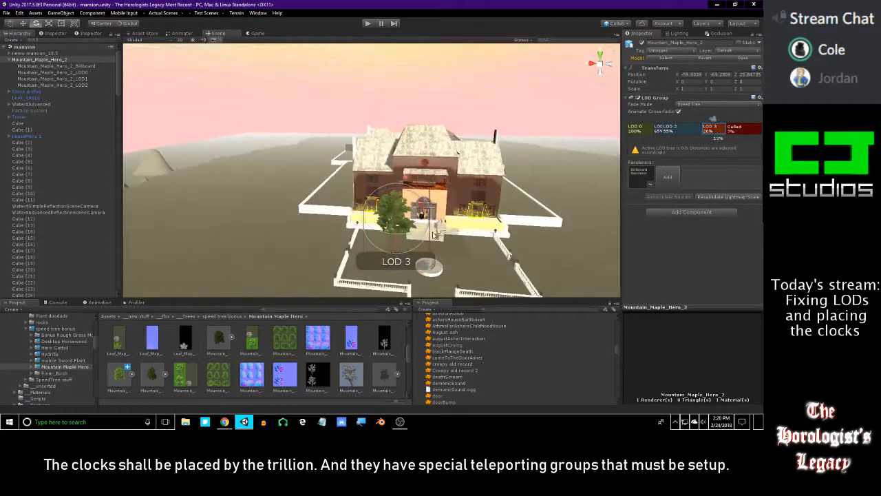
Rename the maple tree's root object in the scene as Mountain_Maple_Hero_2_Prefab.
left_click(68, 60)
left_click(68, 60)
left_click(87, 60)
type("_(i")
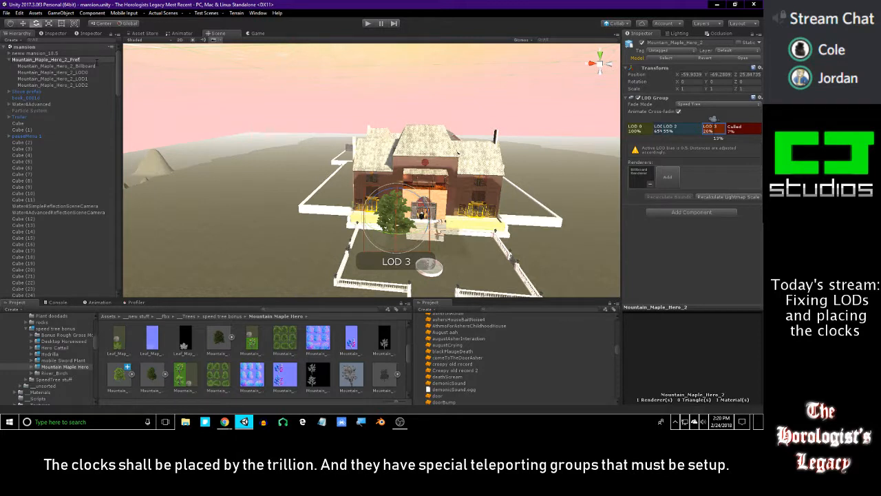
key("Return")
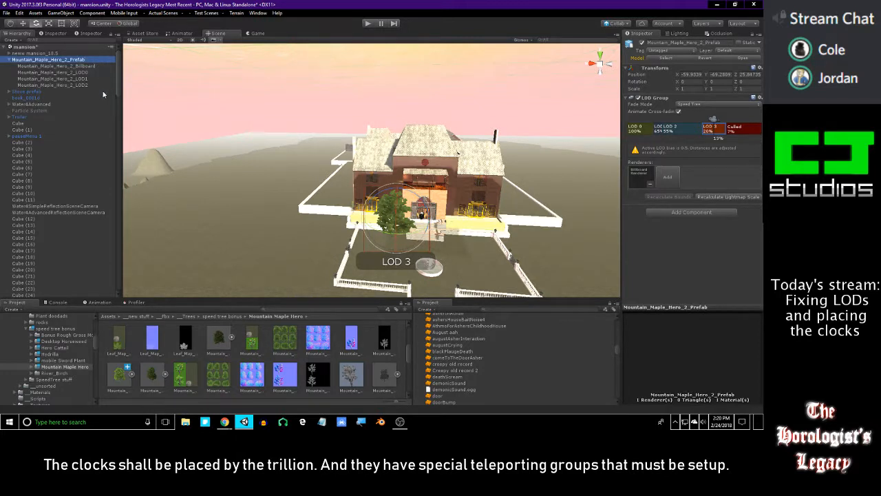
Save Mountain_Maple_Hero_2_Prefab from the scene as a prefab asset in the Mountain Maple Hero folder.
scroll(216, 356, "down", 3)
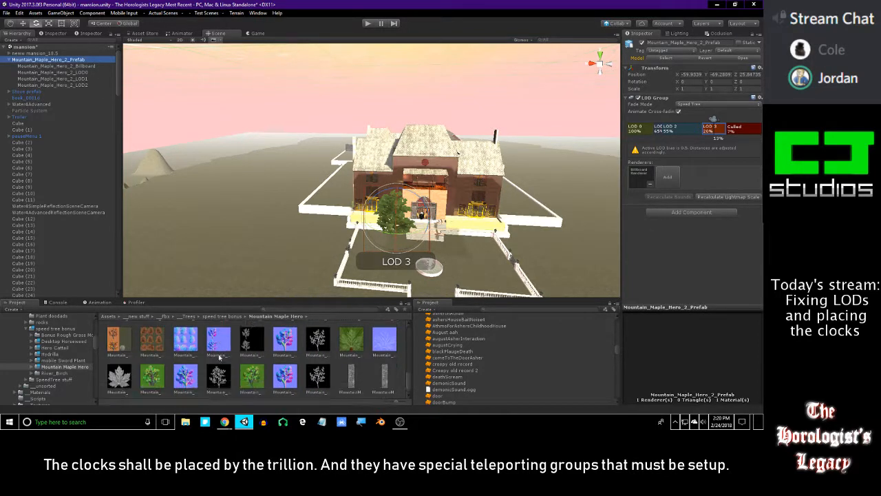
left_click(64, 67)
left_click(64, 61)
right_click_drag(322, 294, 322, 299)
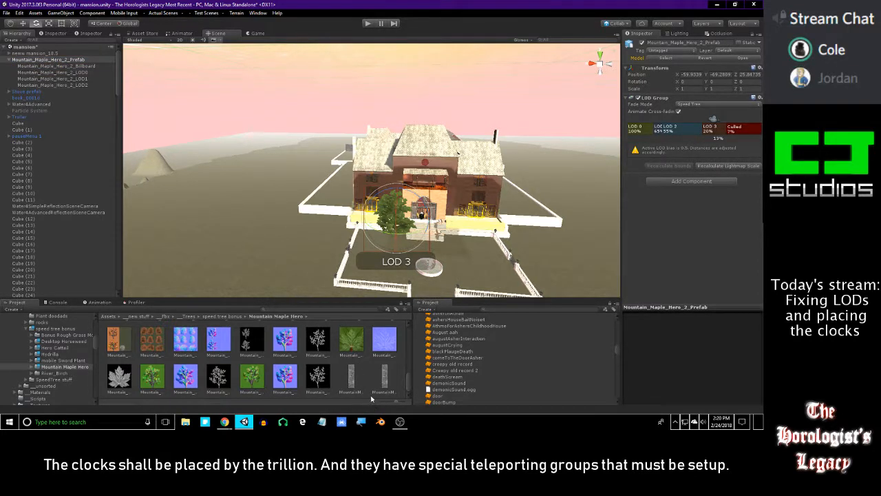
left_click_drag(372, 399, 372, 398)
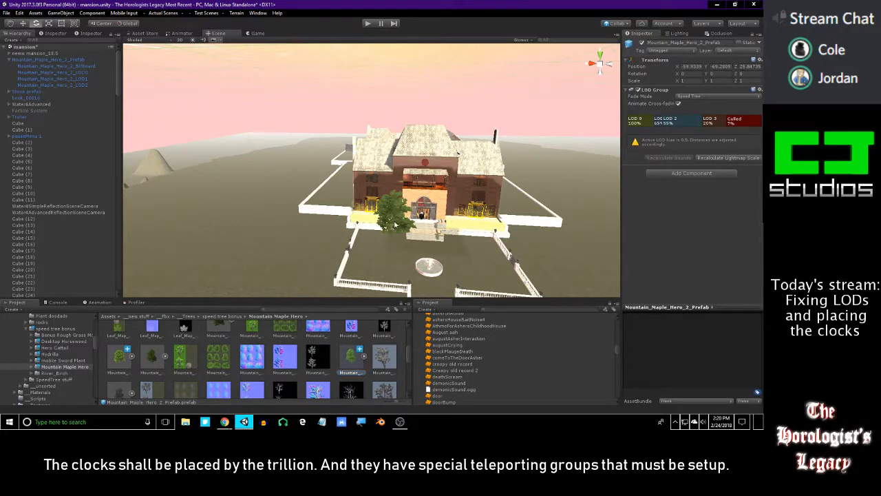
Delete the Mountain_Maple_Hero_2_Prefab instance standing in front of the mansion from the scene.
right_click_drag(458, 153, 417, 163)
key("w")
right_click_drag(307, 225, 302, 209)
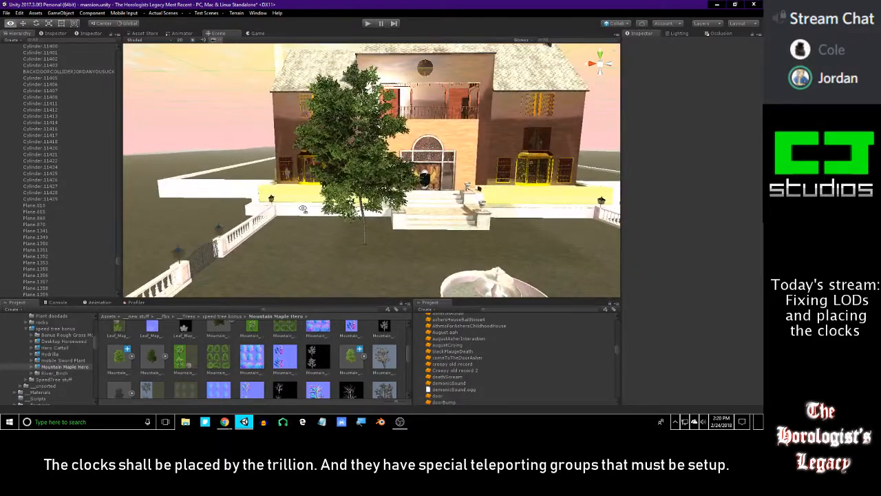
key("w")
right_click_drag(423, 215, 364, 212)
left_click(365, 212)
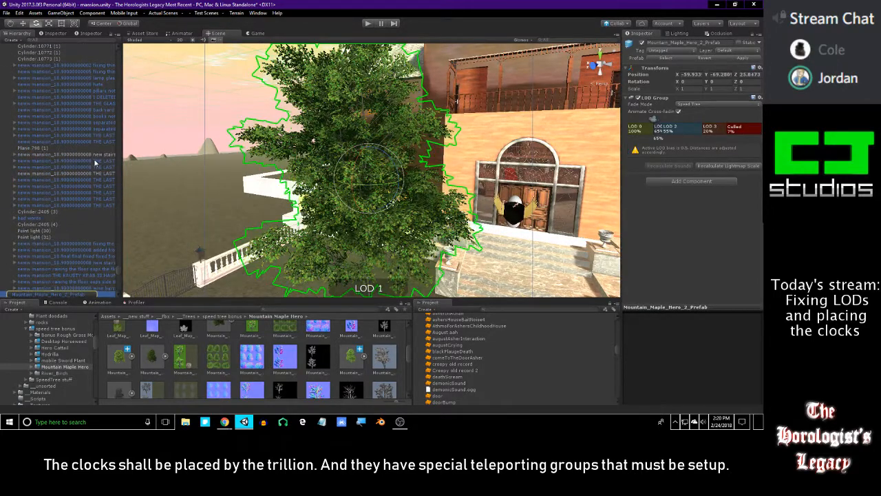
left_click(69, 217)
left_click(73, 223)
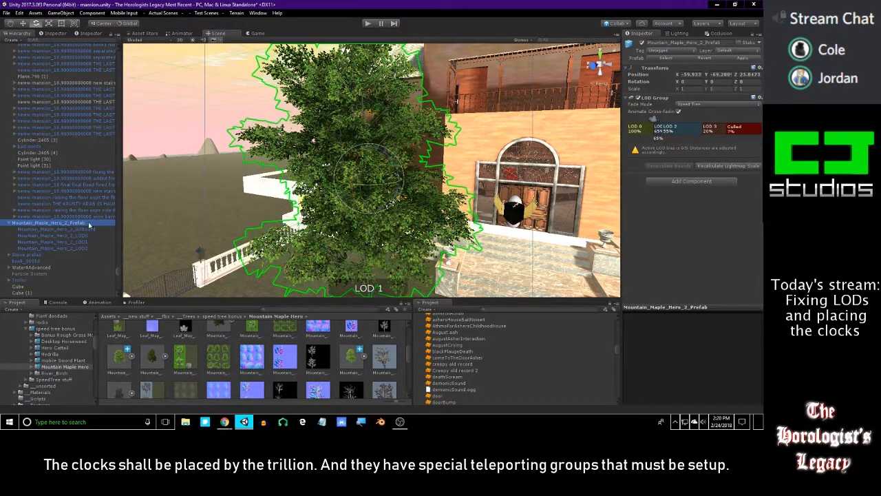
key("Delete")
Examine the maple assets in the Mountain Maple Hero folder, comparing the saved prefab with its neighbours and looking for the next tree variant.
right_click_drag(264, 211, 296, 241)
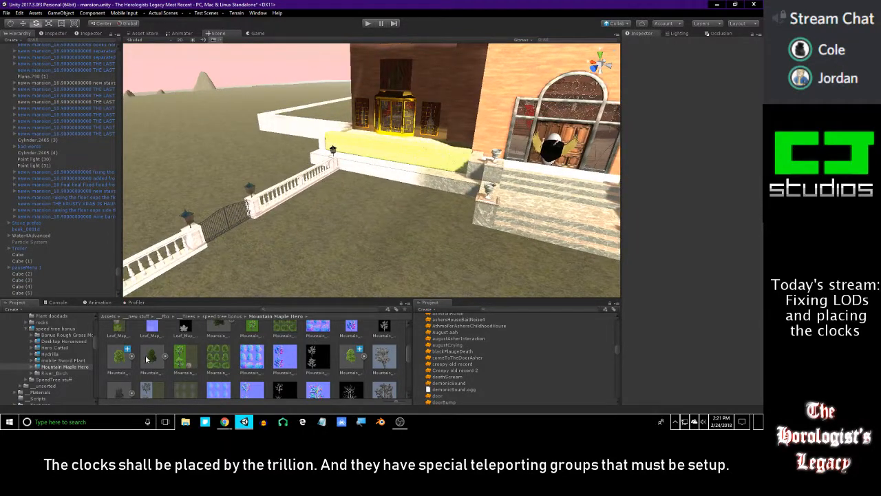
left_click(355, 355)
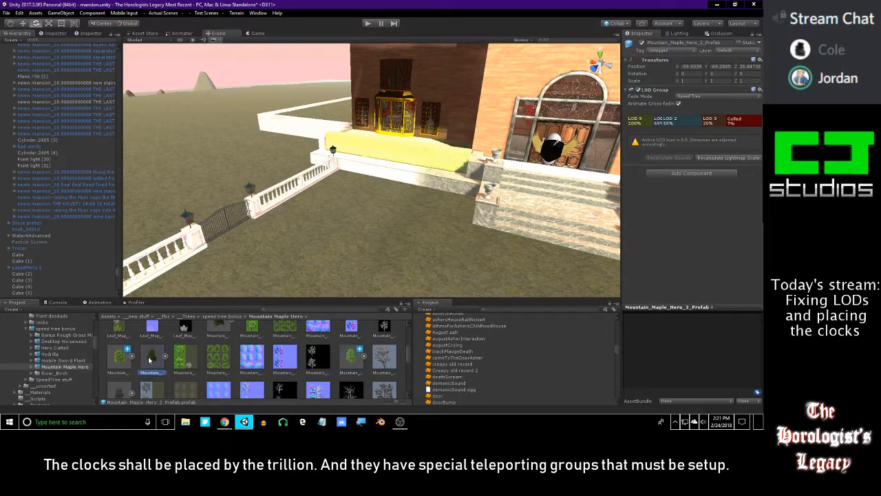
left_click(148, 358)
left_click(347, 355)
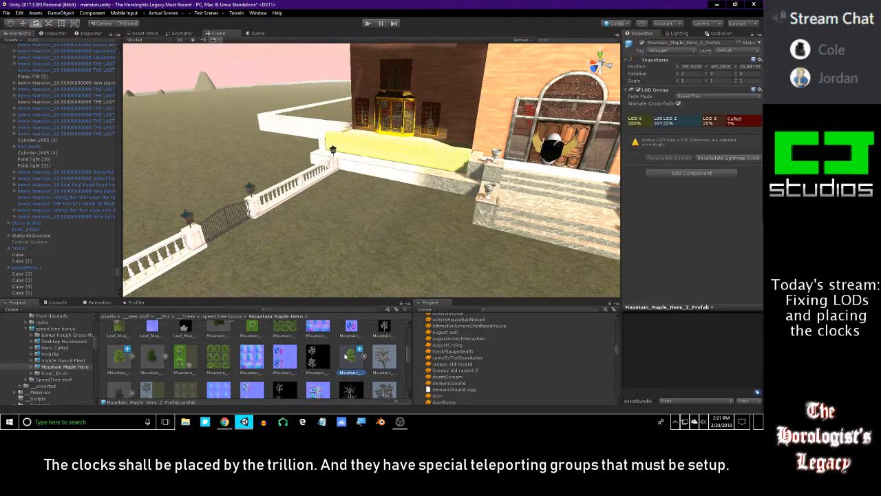
scroll(345, 355, "down", 1)
scroll(324, 354, "down", 1)
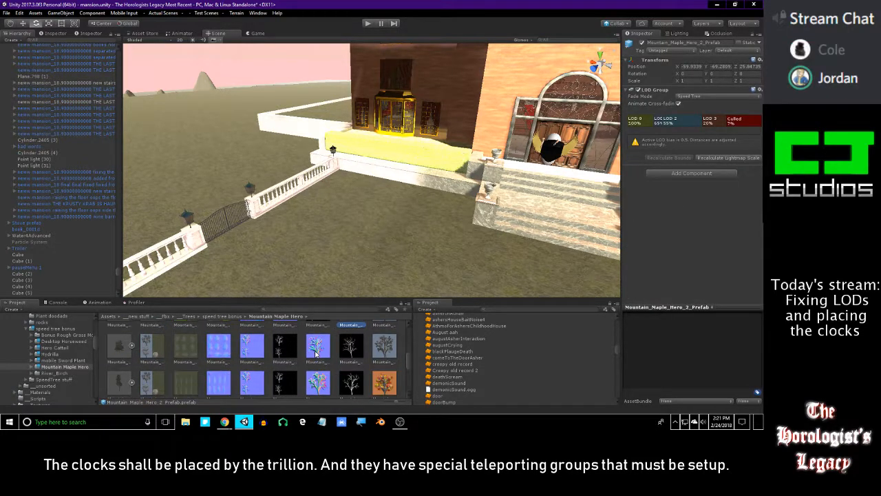
scroll(290, 352, "down", 2)
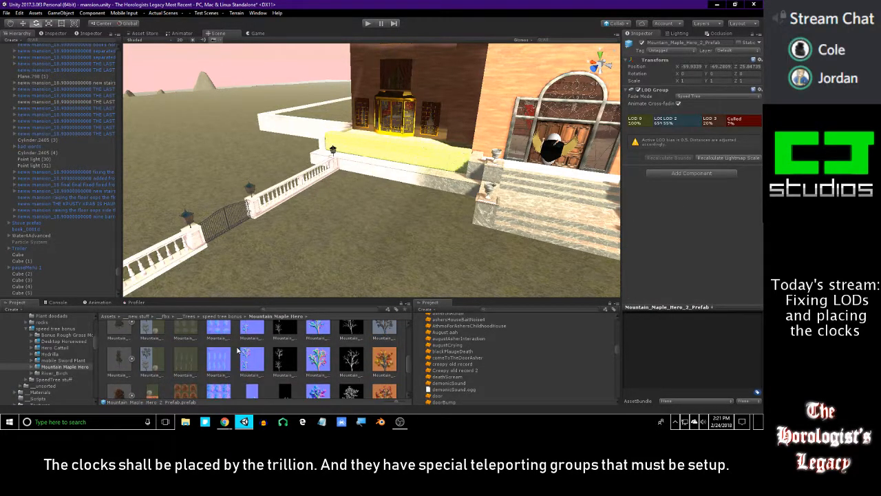
scroll(237, 352, "up", 2)
scroll(238, 351, "down", 1)
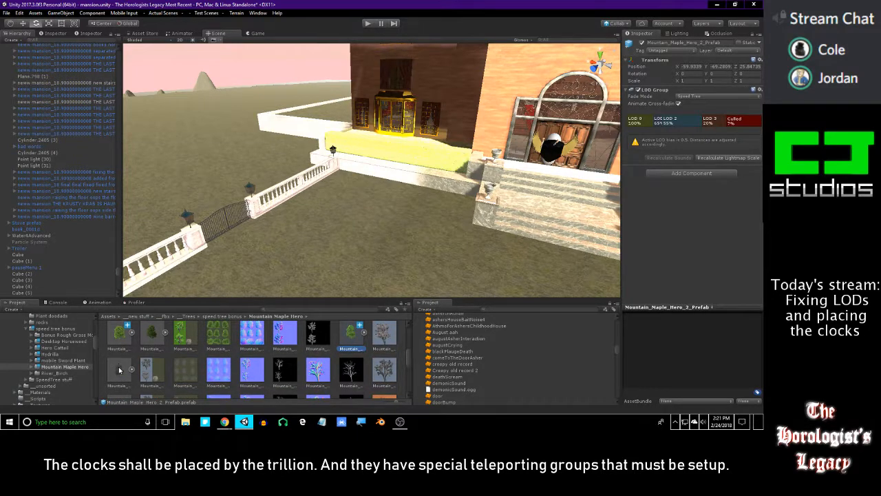
Place Mountain_Maple_Hero_Bare_1 in the scene and move it away from the mansion's front to about X -39.77, Z 29.13.
left_click(119, 370)
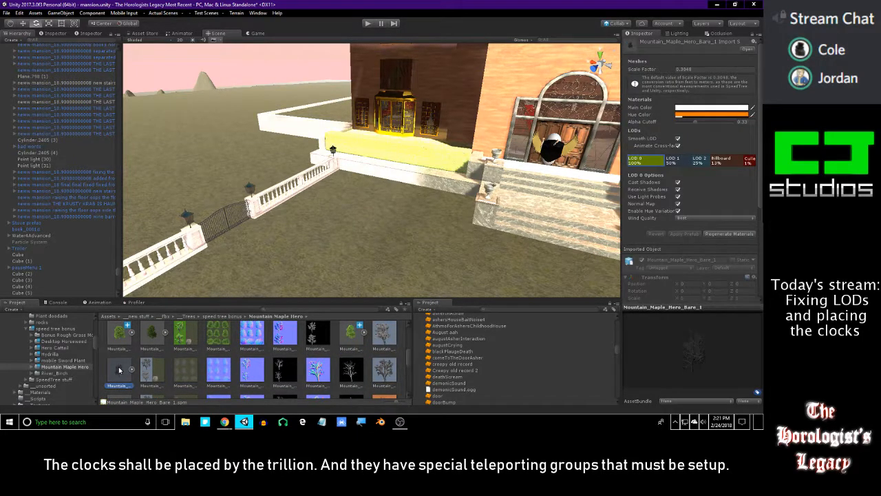
left_click_drag(203, 289, 320, 240)
key("f")
left_click_drag(254, 205, 344, 259, "alt")
right_click_drag(344, 259, 441, 186, "alt")
left_click_drag(440, 186, 421, 67, "alt")
right_click_drag(421, 68, 372, 96, "alt")
left_click_drag(372, 97, 338, 157, "alt")
right_click_drag(338, 157, 251, 135, "alt")
middle_click_drag(252, 135, 188, 183)
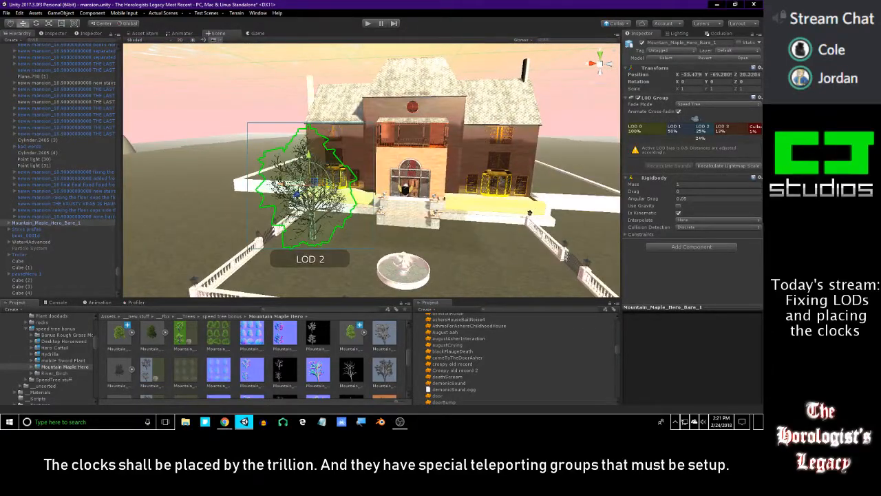
left_click_drag(301, 185, 177, 183)
Remove the Rigidbody component from Mountain_Maple_Hero_Bare_1.
right_click_drag(347, 205, 403, 221)
left_click_drag(403, 221, 372, 185, "alt")
scroll(372, 184, "up", 5)
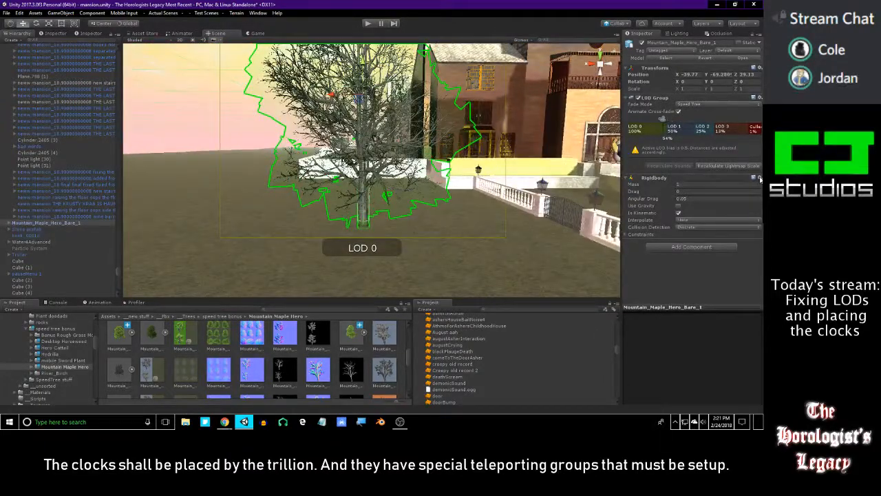
left_click(760, 178)
left_click(688, 191)
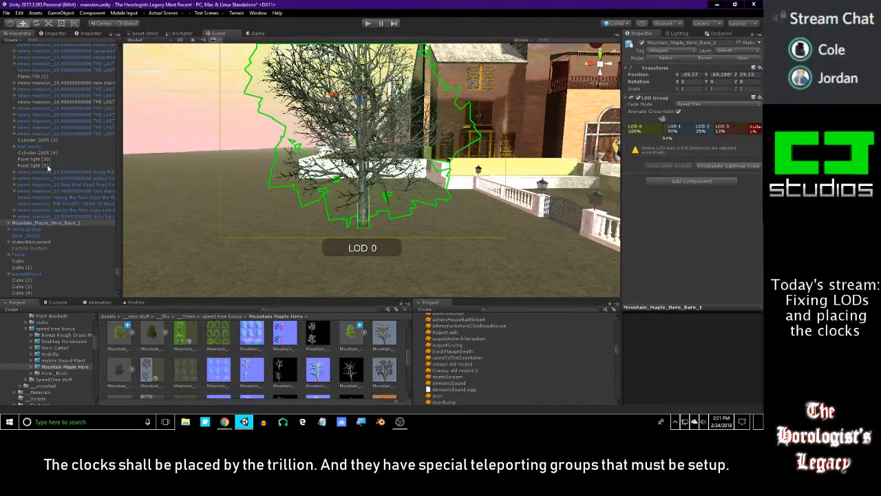
Delete both collision objects under Mountain_Maple_Hero_Bare_1, accepting the break of the prefab instance.
left_click(8, 223)
left_click(38, 229)
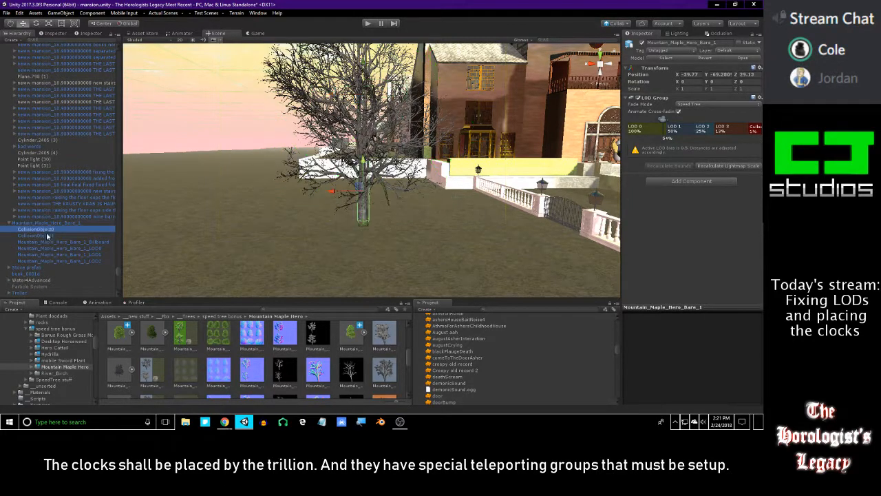
left_click(49, 236, "shift")
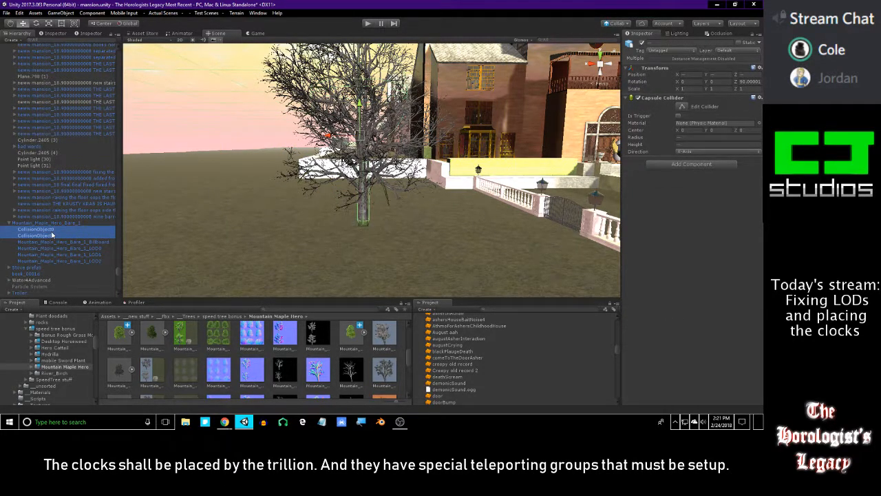
key("Delete")
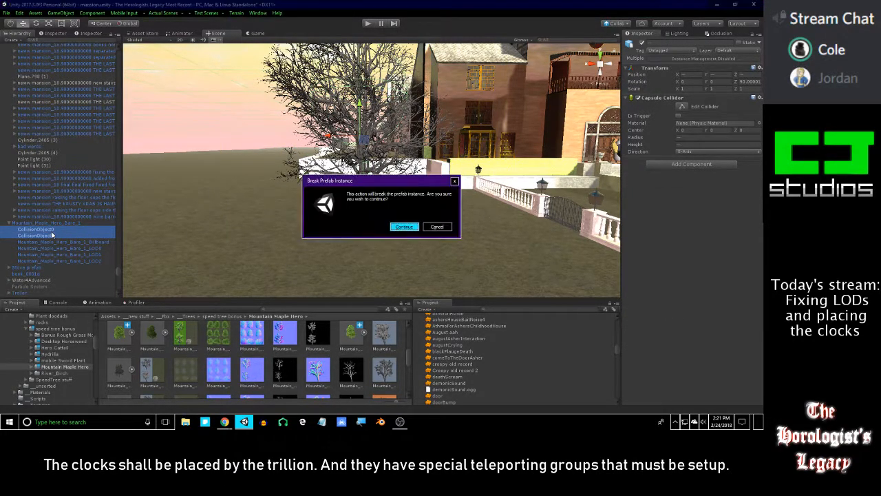
left_click(417, 229)
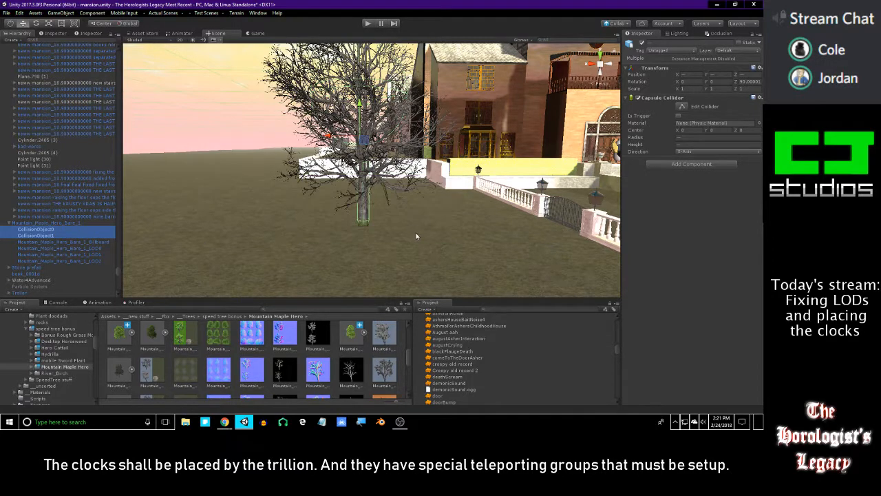
Set the LOD thresholds of Mountain_Maple_Hero_Bare_1 to 71% for LOD 1, 41% for LOD 2, 20% for LOD 3 and 10% for Culled.
left_click(65, 224)
right_click_drag(543, 169, 541, 165)
key("w")
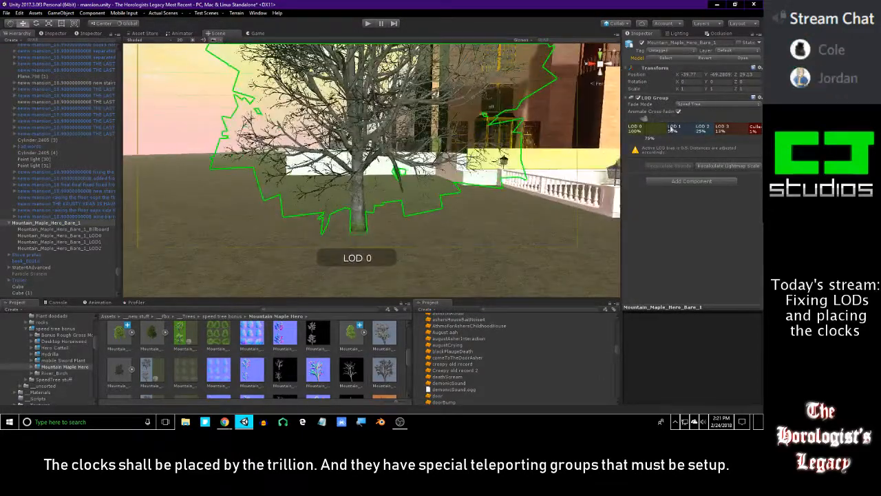
left_click_drag(666, 128, 648, 128)
right_click_drag(439, 193, 431, 187)
mouse_move(697, 131)
left_mouse_down()
mouse_move(676, 126)
mouse_move(713, 118)
mouse_move(703, 128)
mouse_move(742, 130)
mouse_move(718, 131)
mouse_move(727, 122)
mouse_move(718, 119)
left_mouse_up()
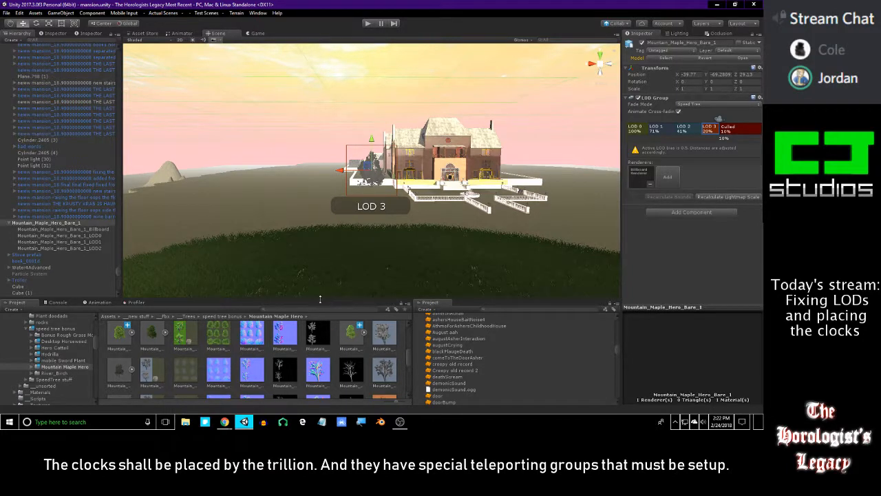
Rename the bare maple's root object in the scene as Mountain_Maple_Hero_Bare_1_Prefab.
left_click(46, 223)
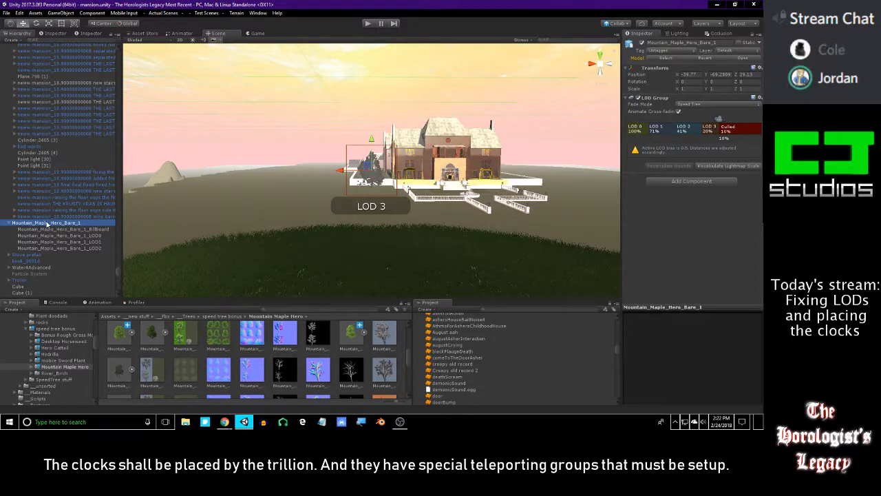
left_click(51, 230)
left_click(54, 222)
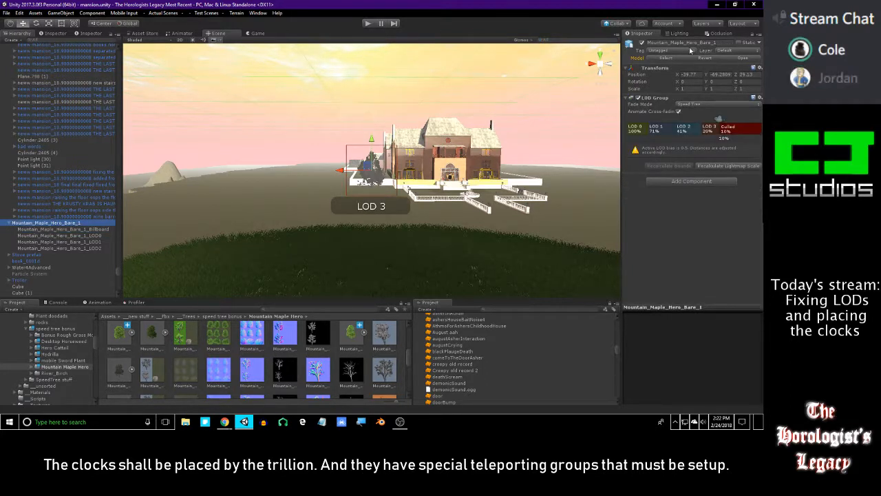
left_click(719, 42)
scroll(579, 95, "up", 5)
right_click_drag(568, 95, 567, 94)
key("w")
key("s")
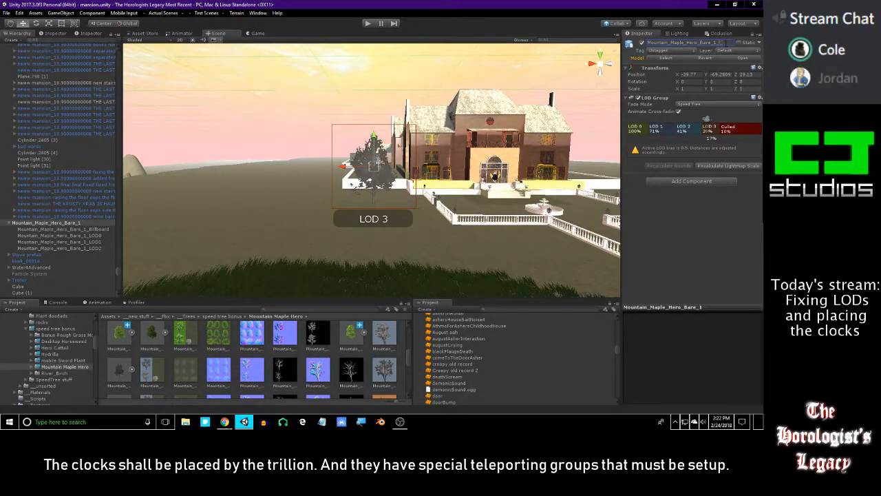
key("BackSpace")
key("BackSpace")
type("Prefab")
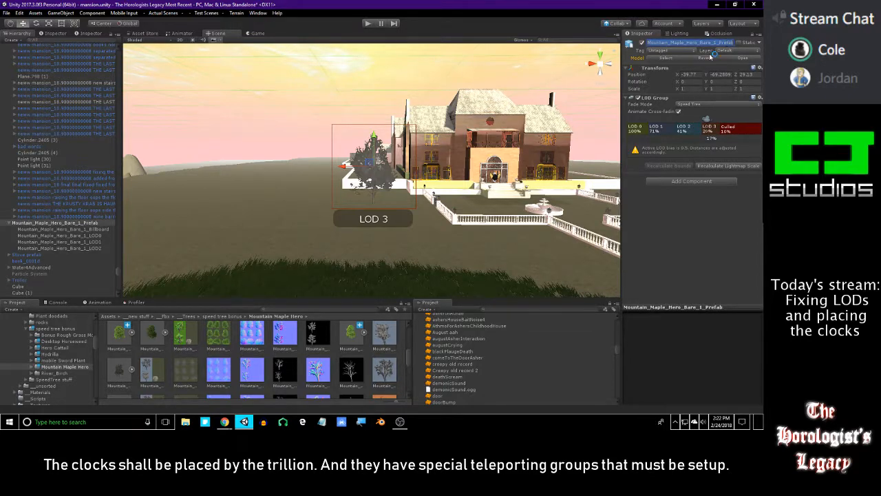
Save Mountain_Maple_Hero_Bare_1_Prefab as a prefab asset in the Mountain Maple Hero folder and compare it with the original tree asset.
left_click(80, 224)
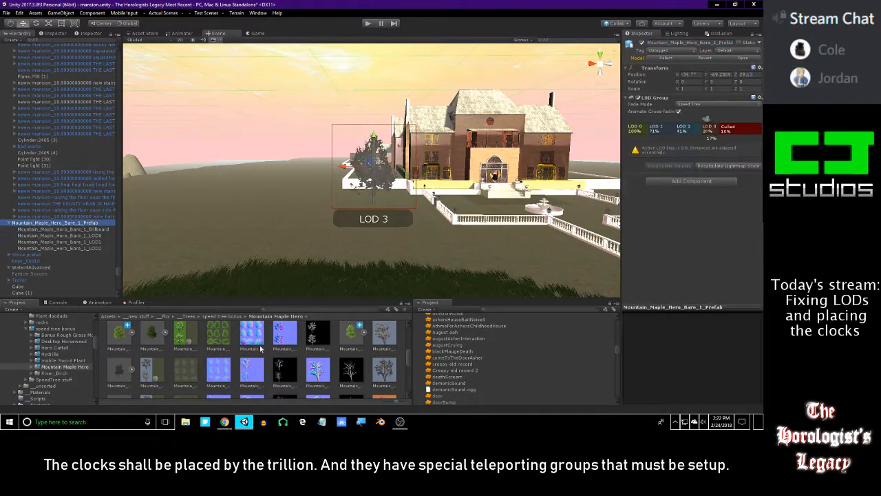
left_click_drag(165, 310, 202, 378)
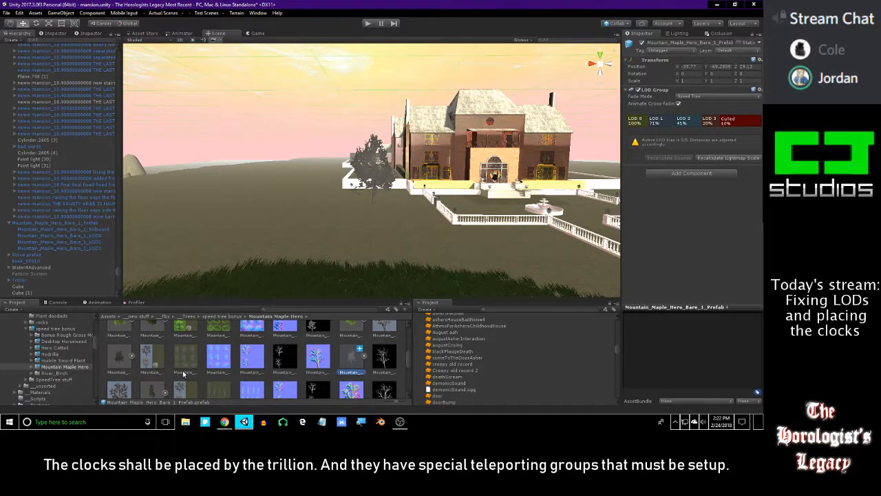
left_click(121, 358)
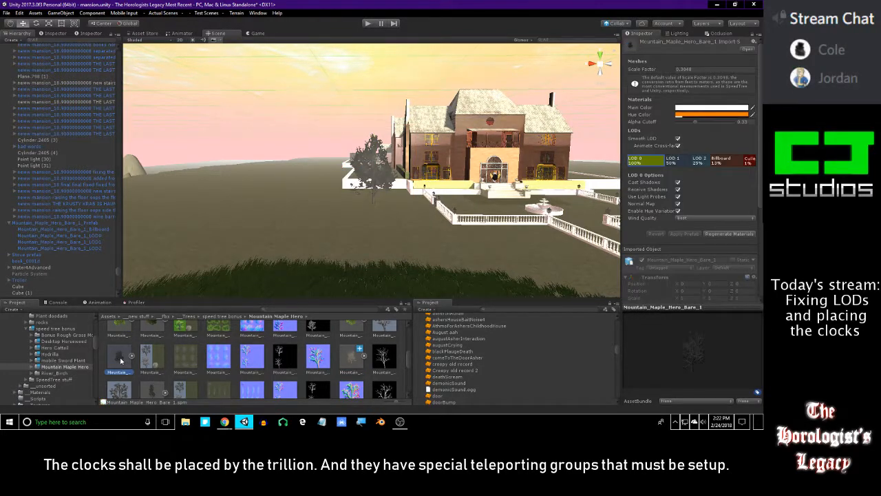
left_click(350, 363)
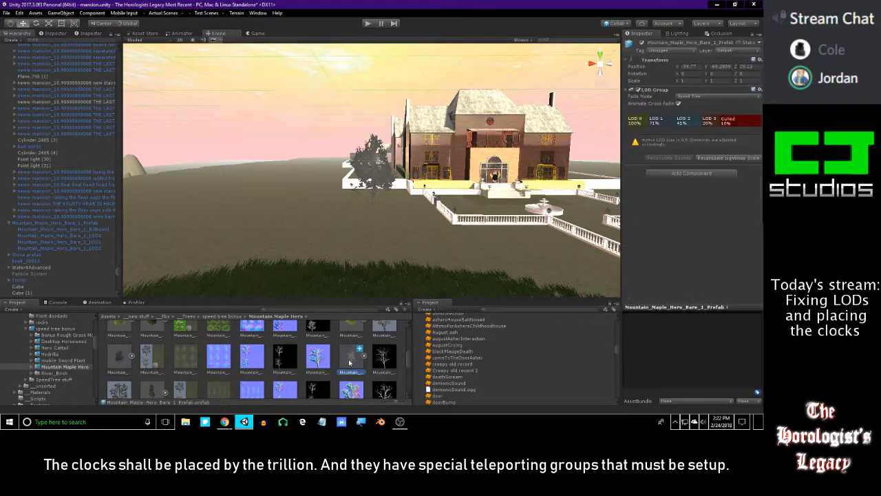
Delete the Mountain_Maple_Hero_Bare_1_Prefab instance beside the mansion from the scene.
scroll(349, 363, "down", 1)
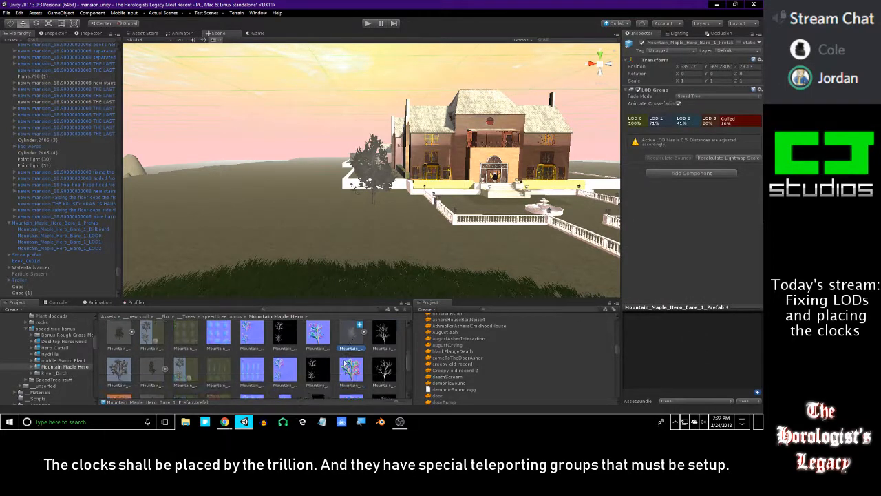
left_click(155, 367)
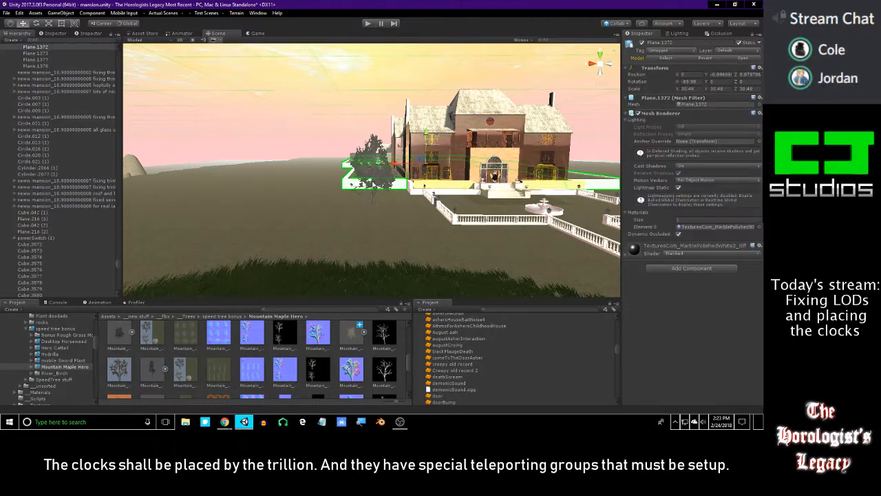
left_click(369, 212)
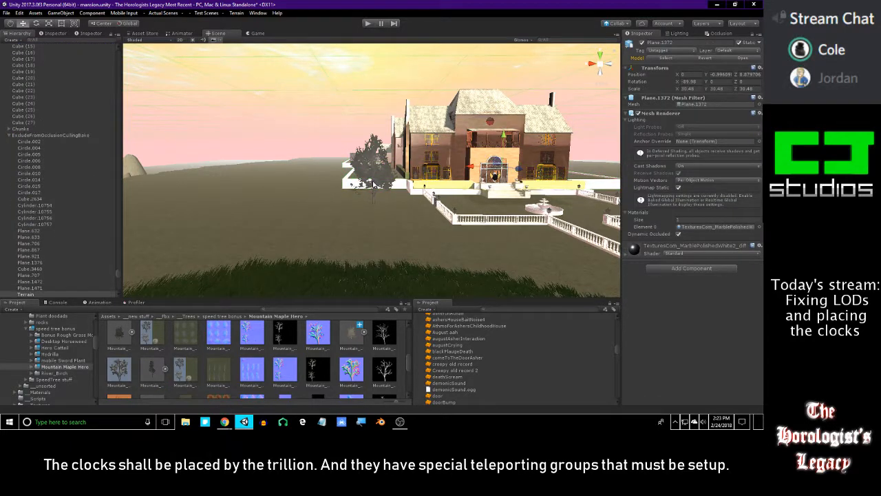
key("w")
right_click_drag(374, 202, 354, 226)
left_click(365, 216)
key("w")
left_click(354, 227)
scroll(86, 130, "up", 4)
left_click(75, 162)
left_click(86, 143)
key("Delete")
Review the LOD settings of the saved Mountain_Maple_Hero_2 and Bare_1 prefabs against the original bare maple asset.
right_click_drag(346, 214, 353, 225)
key("s")
scroll(163, 345, "up", 3)
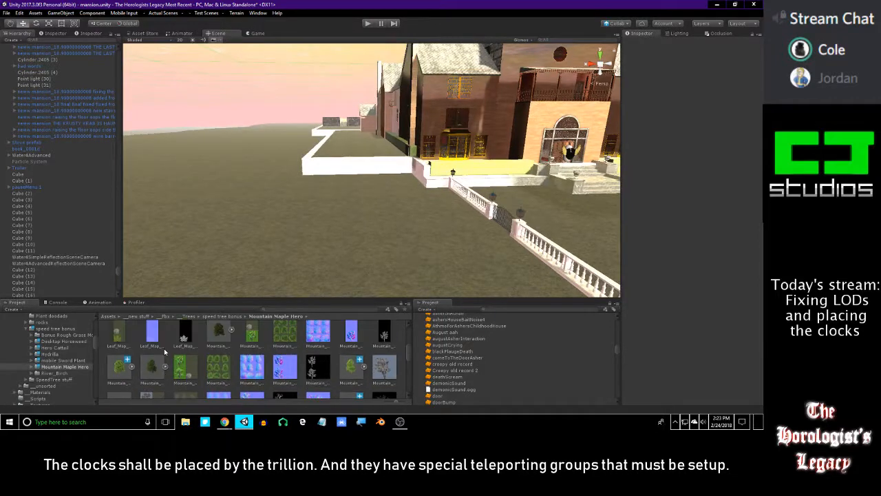
scroll(210, 350, "down", 1)
left_click(351, 354)
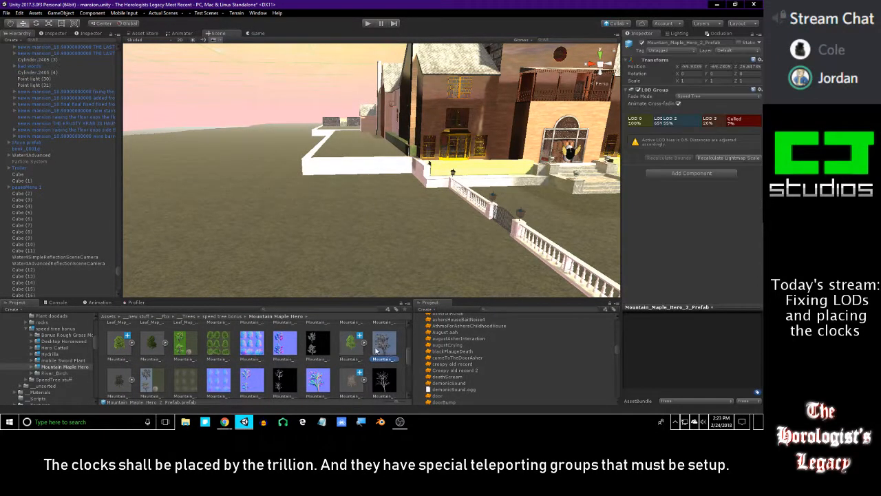
left_click(119, 386)
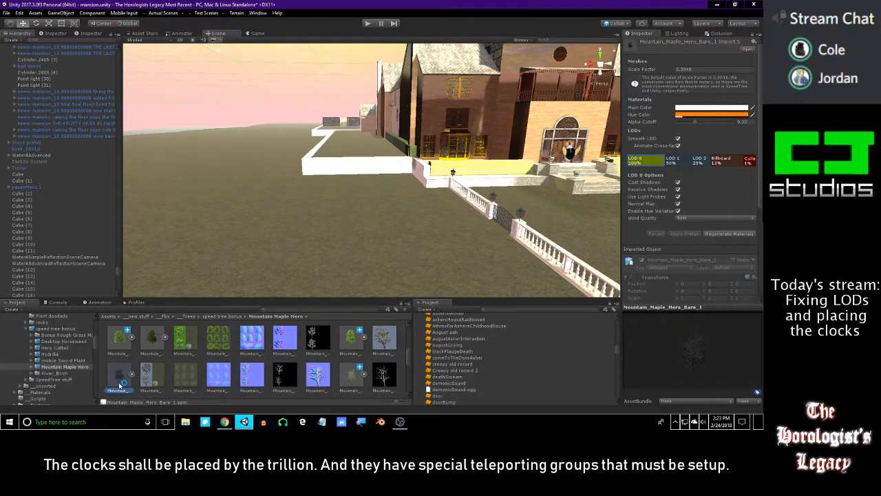
left_click(356, 376)
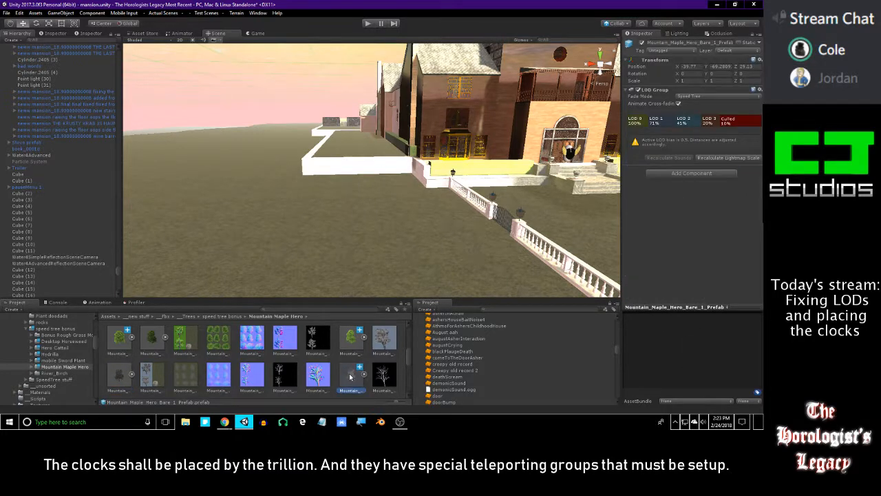
Place the Mountain_Maple_Hero_Bare_2 tree from the Mountain Maple Hero folder on the ground beside the mansion.
scroll(349, 376, "down", 1)
scroll(349, 371, "up", 1)
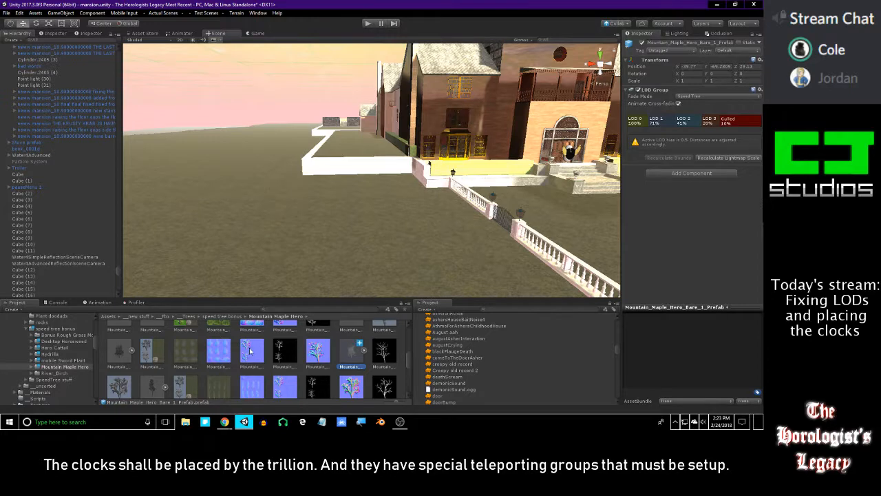
scroll(143, 384, "down", 1)
left_click(149, 363)
left_click_drag(149, 364, 321, 265)
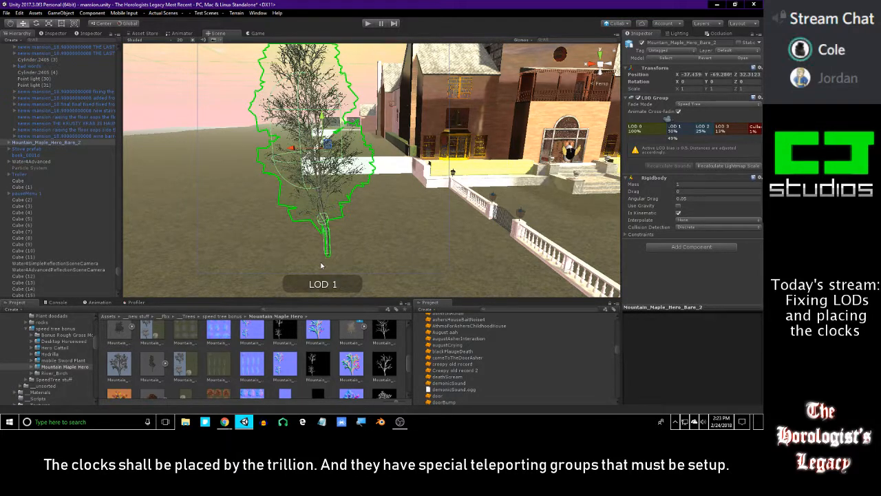
scroll(321, 265, "up", 2)
Delete the three CollisionObject children of the Mountain_Maple_Hero_Bare_2 tree, accepting the break of the prefab instance.
left_click(9, 142)
left_click(46, 149)
left_click(43, 162, "shift")
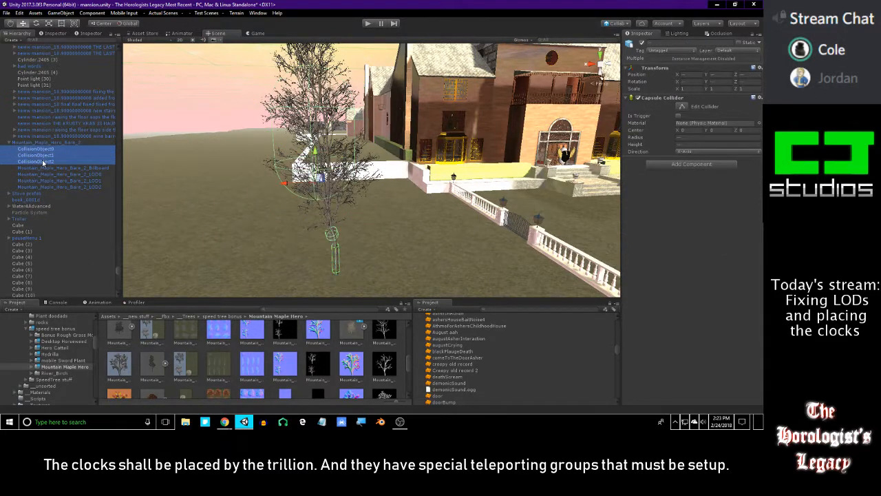
key("Delete")
left_click(399, 226)
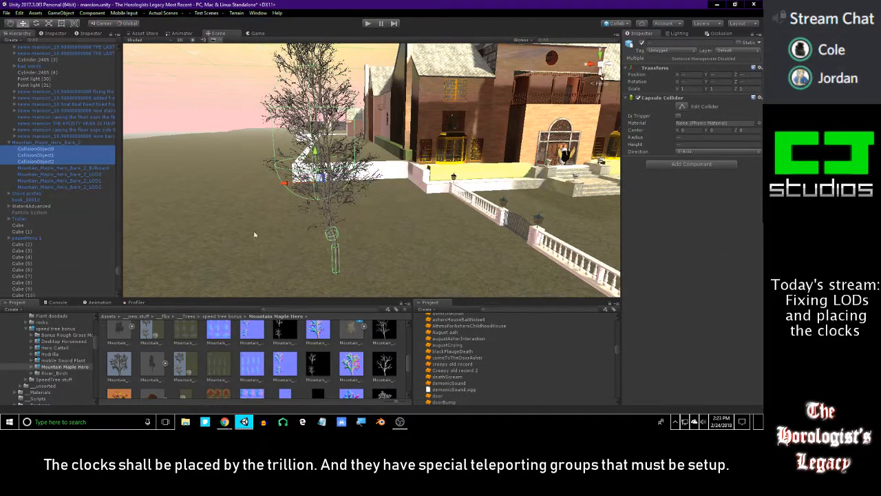
Remove the Rigidbody component from the Mountain_Maple_Hero_Bare_2 tree.
left_click(54, 142)
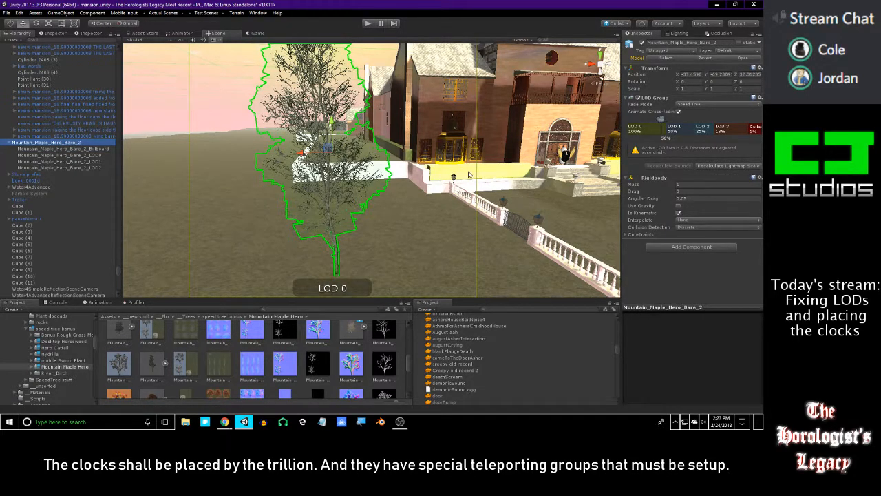
right_click(674, 178)
left_click(743, 200)
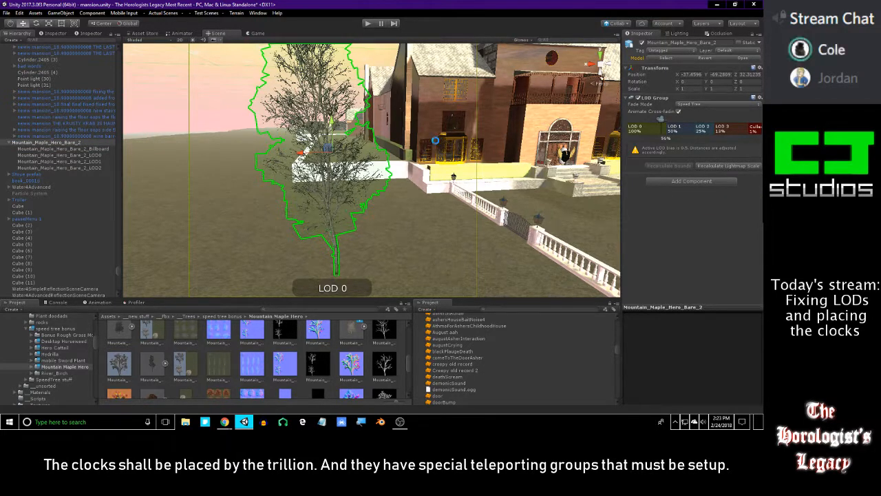
Adjust the bare tree's LOD Group thresholds to 64% for LOD 1, 37% for LOD 2 and 15% for LOD 3, with earlier culling.
left_click(75, 148)
left_click(75, 142)
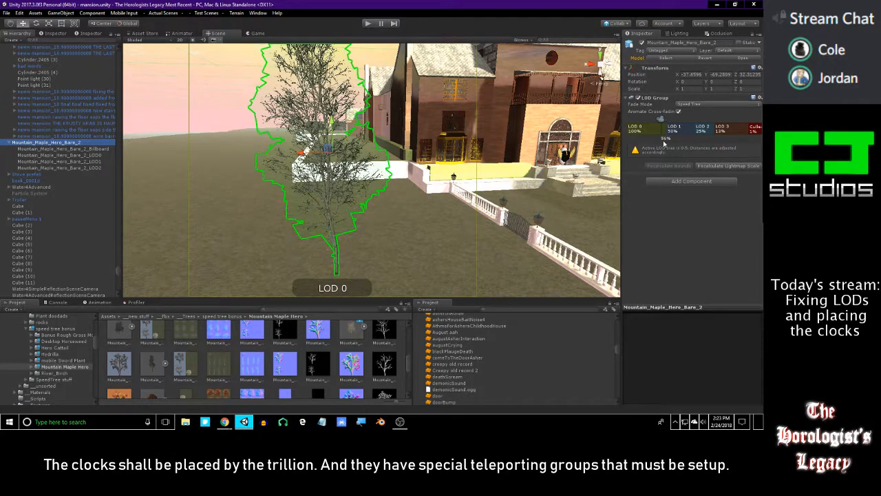
left_click(714, 127)
left_click(724, 127)
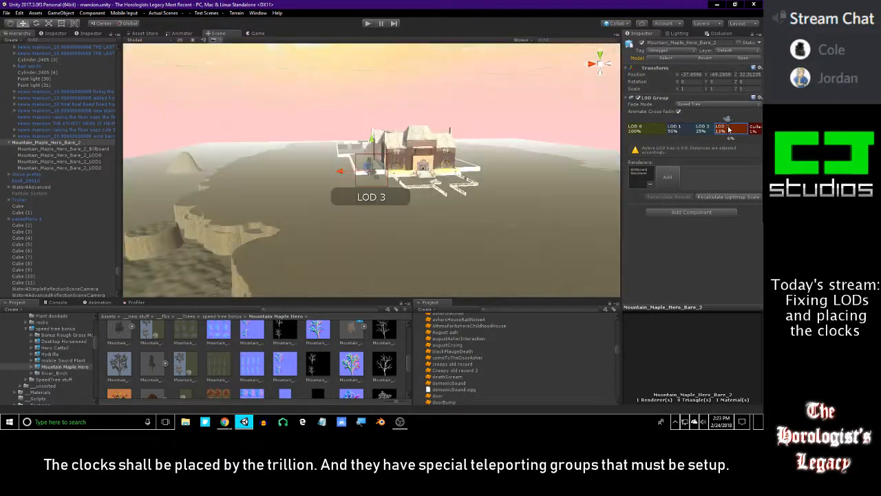
left_click_drag(746, 126, 724, 130)
mouse_move(720, 126)
left_mouse_down()
mouse_move(655, 124)
mouse_move(728, 122)
mouse_move(703, 126)
left_mouse_up()
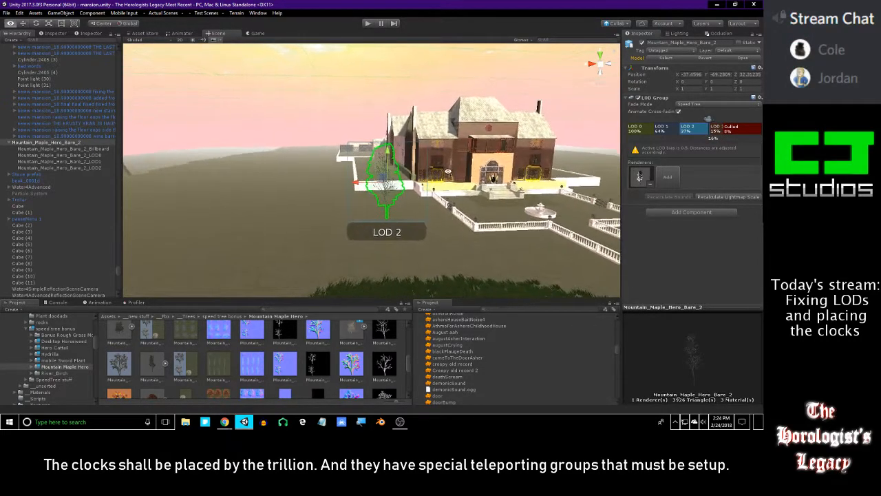
Rename the bare tree Mountain_Maple_Hero_Bare_2_Prefab and save it as a prefab in the Mountain Maple Hero folder.
left_click(695, 43)
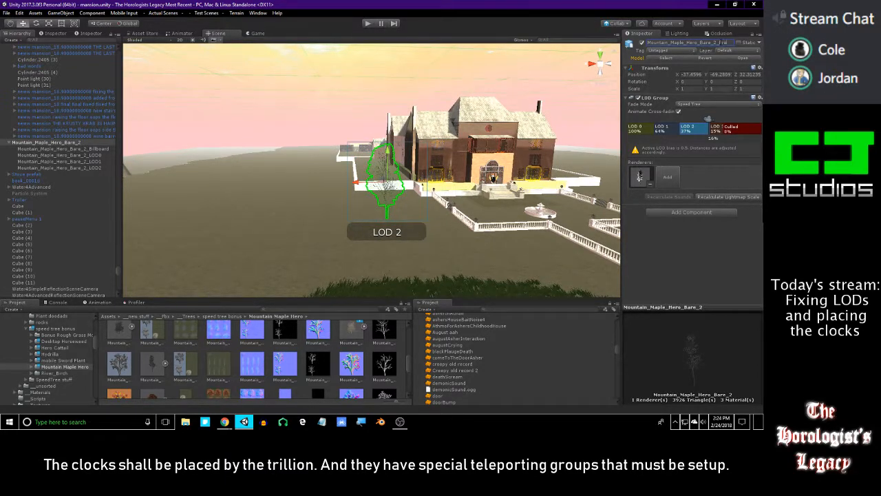
key("Return")
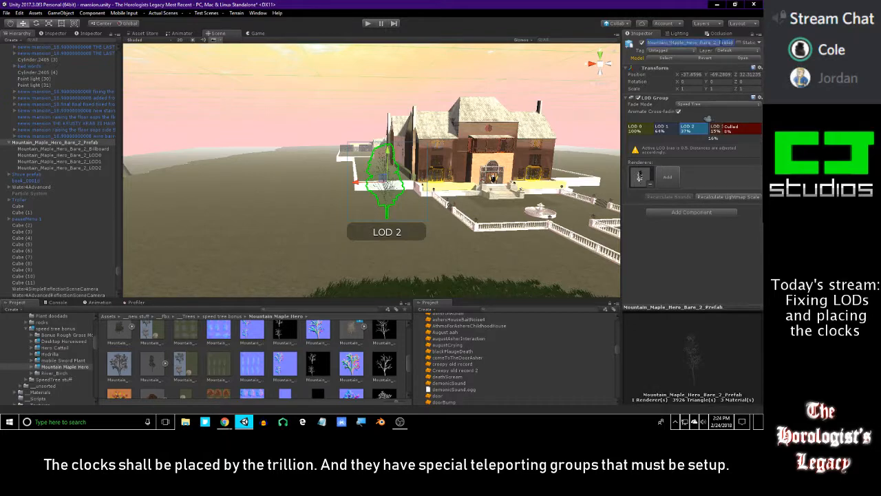
left_click(99, 143)
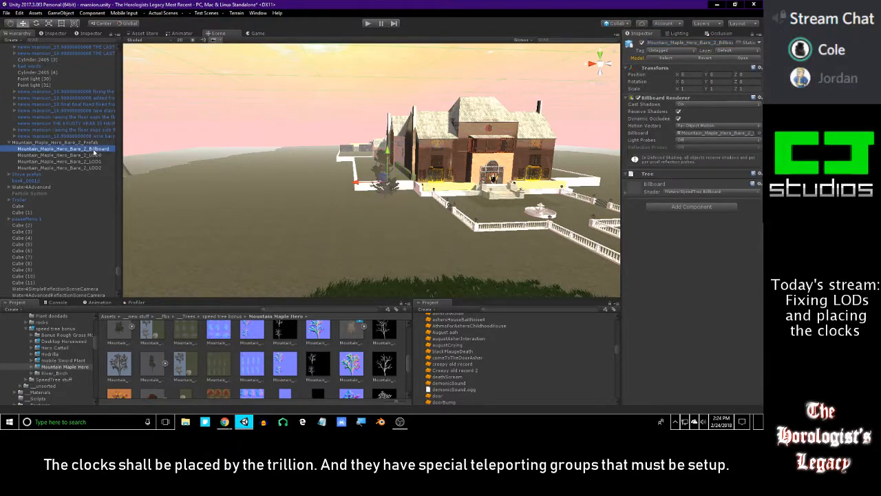
scroll(225, 350, "down", 5)
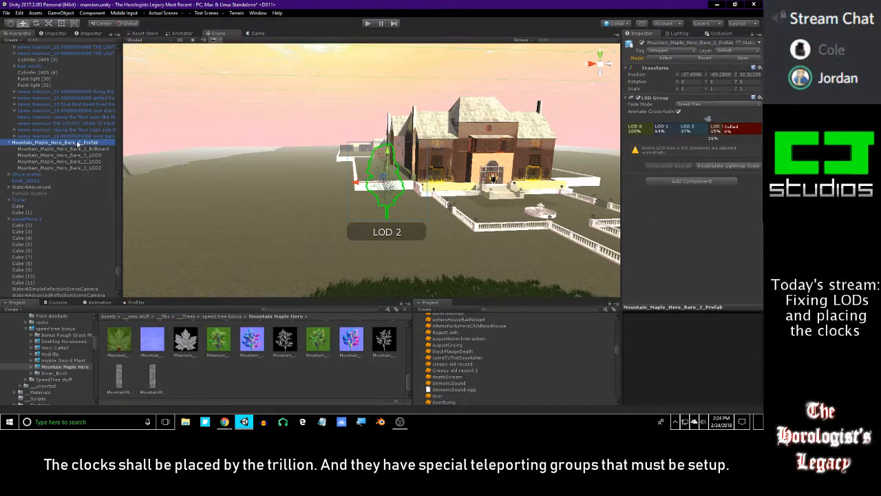
left_click_drag(138, 206, 237, 398)
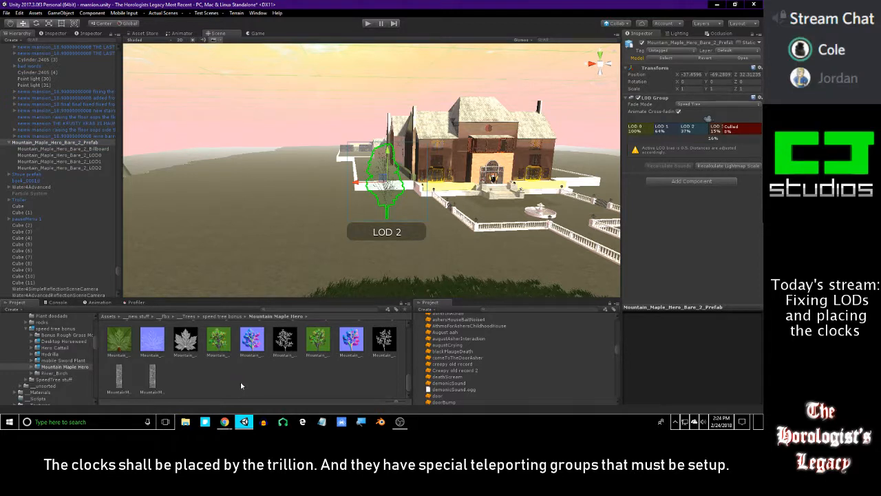
Delete the Mountain_Maple_Hero_Bare_2_Prefab tree from the scene and select its saved prefab asset.
left_click(88, 142)
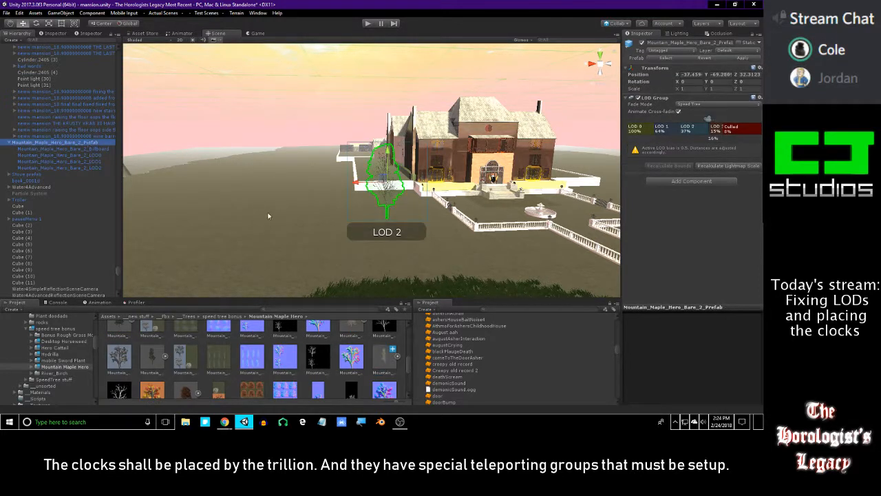
key("Delete")
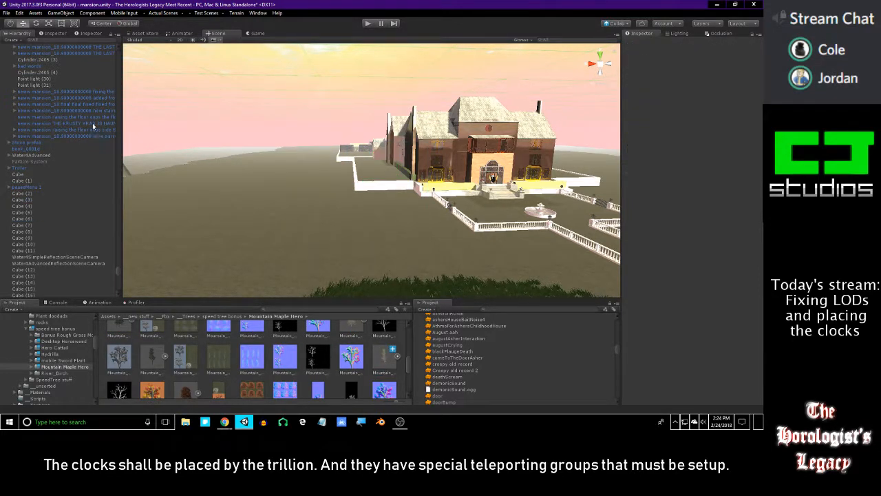
left_click(383, 356)
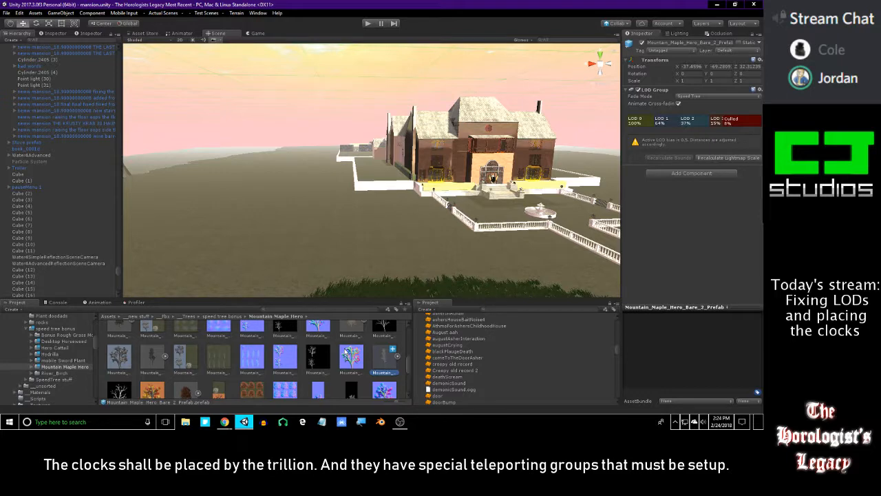
Place the Mountain_Maple_Hero_Fall_1 tree from the project folder beside the mansion and frame it in the scene.
scroll(319, 358, "down", 1)
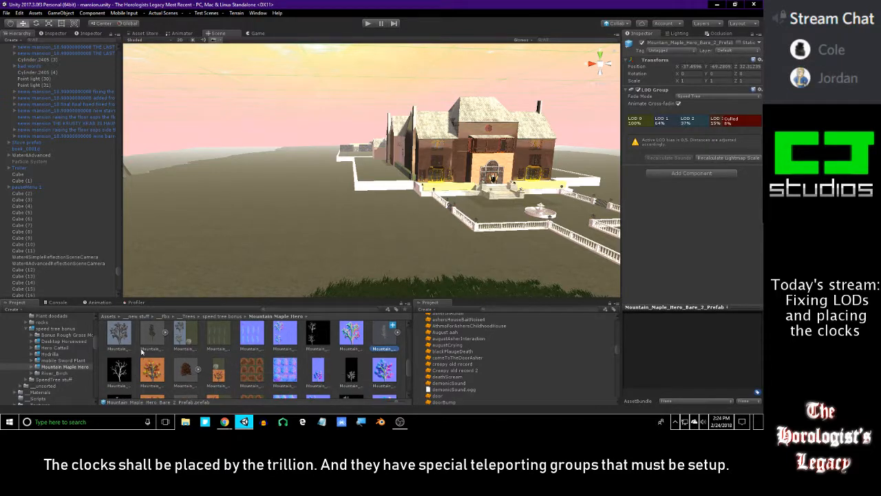
left_click_drag(184, 369, 384, 221)
key("f")
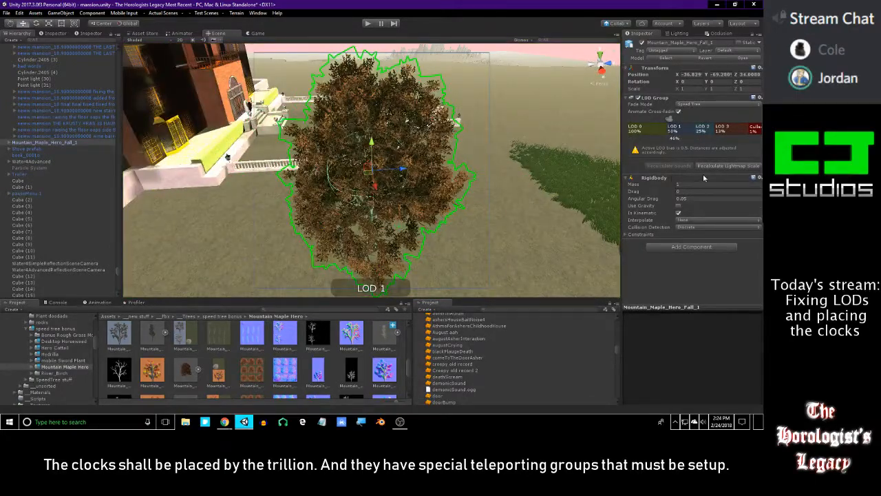
Remove the Rigidbody component from the Mountain_Maple_Hero_Fall_1 tree.
left_click(760, 178)
left_click(702, 205)
left_click_drag(496, 151, 313, 124, "alt")
right_click_drag(313, 124, 350, 129, "alt")
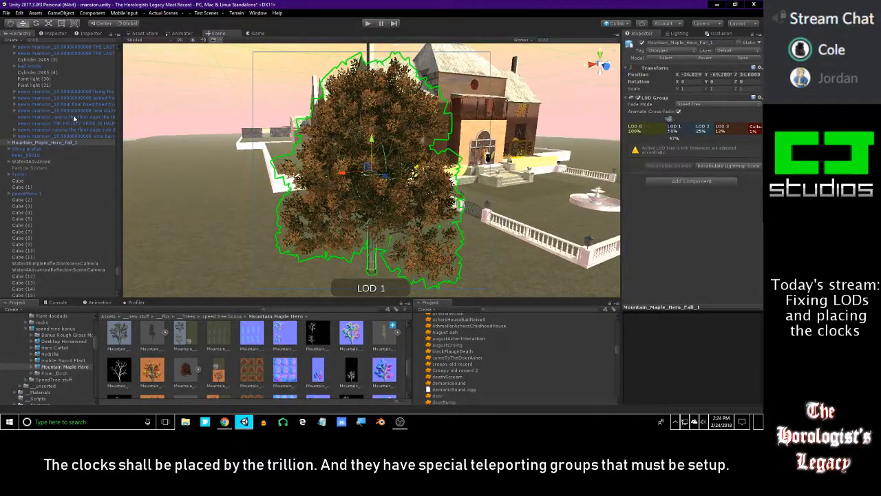
Delete the two CollisionObject children of the Mountain_Maple_Hero_Fall_1 tree, accepting the break of the prefab instance.
left_click(15, 143)
left_click(35, 149)
left_click(39, 155, "shift")
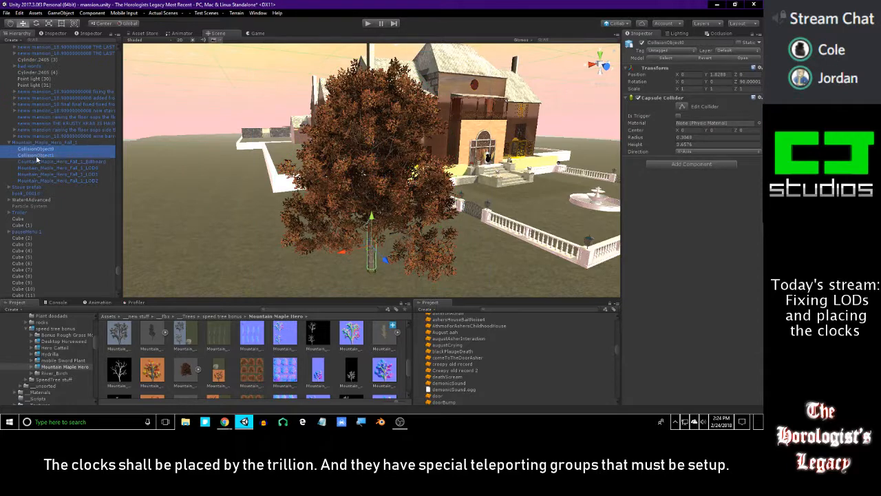
key("Delete")
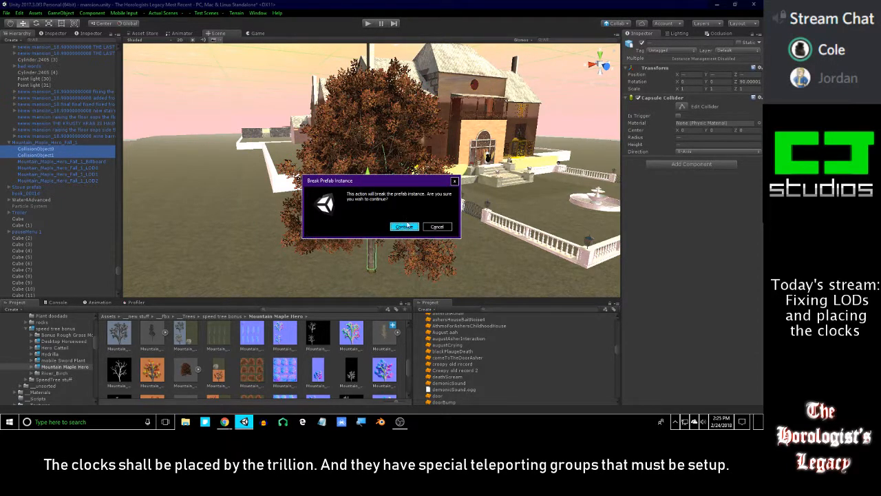
left_click(405, 226)
Examine the fall tree's Billboard, LOD0, LOD1 and LOD2 children one by one.
left_click(86, 143)
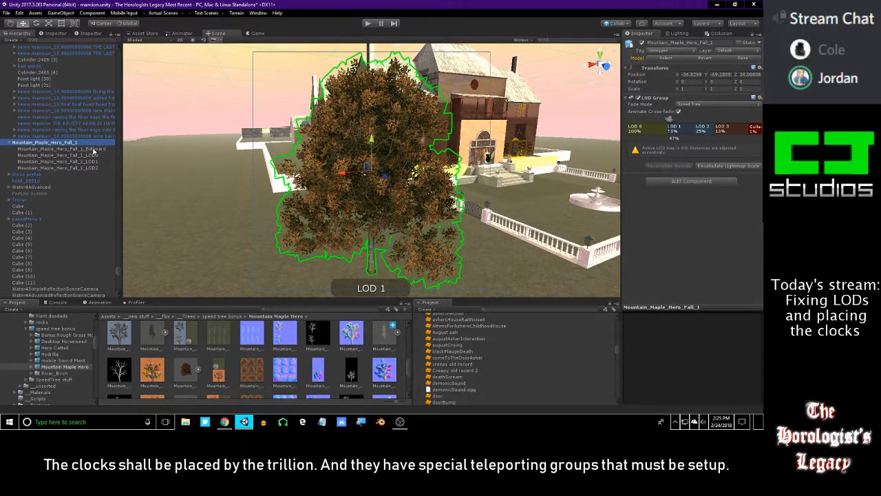
left_click(94, 148)
left_click(80, 155)
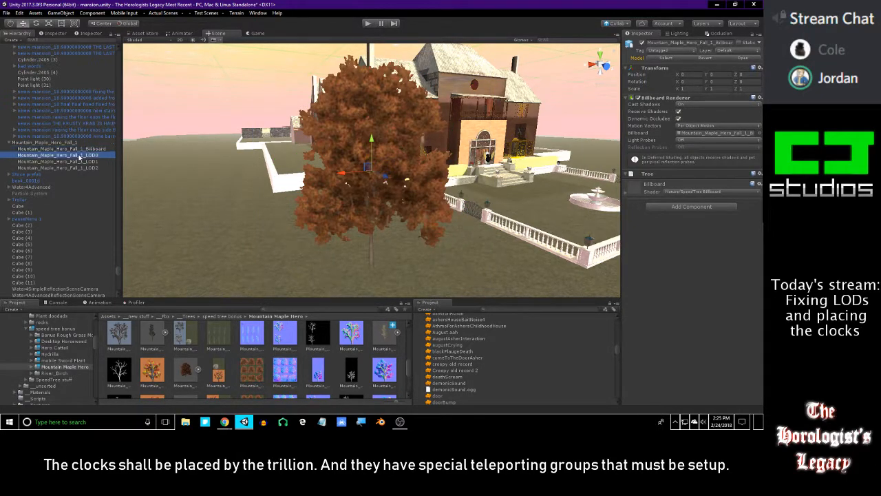
left_click(81, 161)
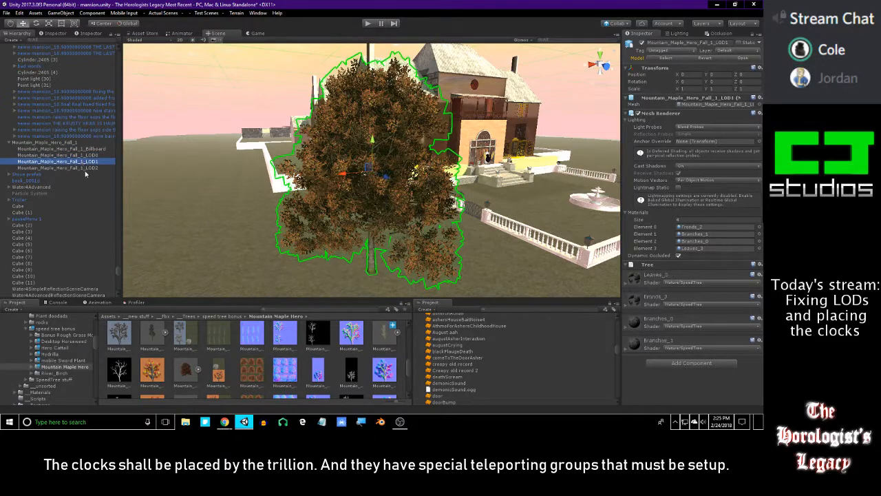
left_click(81, 167)
left_click(76, 142)
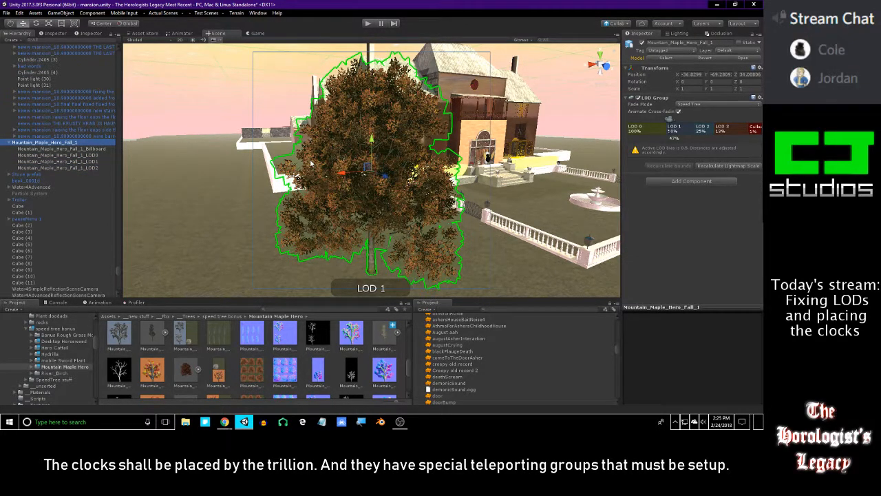
scroll(311, 162, "down", 2)
left_click(90, 148)
left_click(90, 143)
Adjust the fall tree's LOD Group thresholds to 64% for LOD 1, 33% for LOD 2, 16% for LOD 3 and 9% for Culled.
left_click_drag(234, 172, 300, 177, "alt")
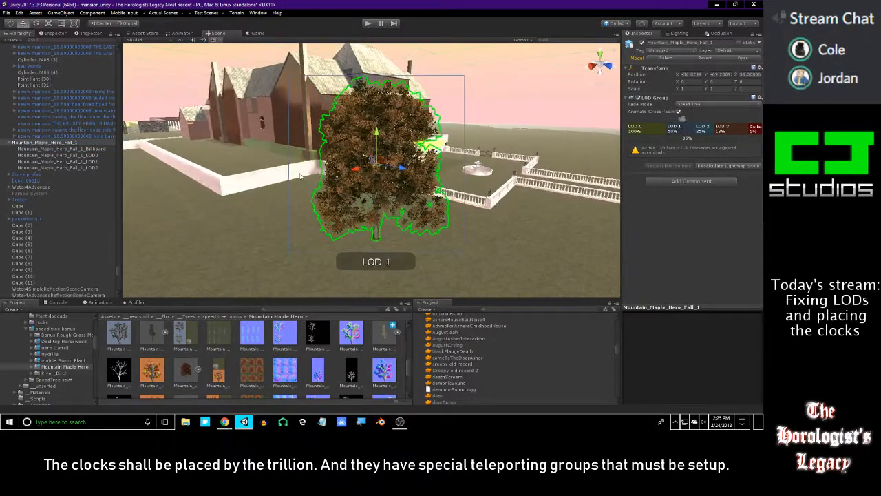
right_click_drag(404, 212, 349, 202)
key("s")
key("w")
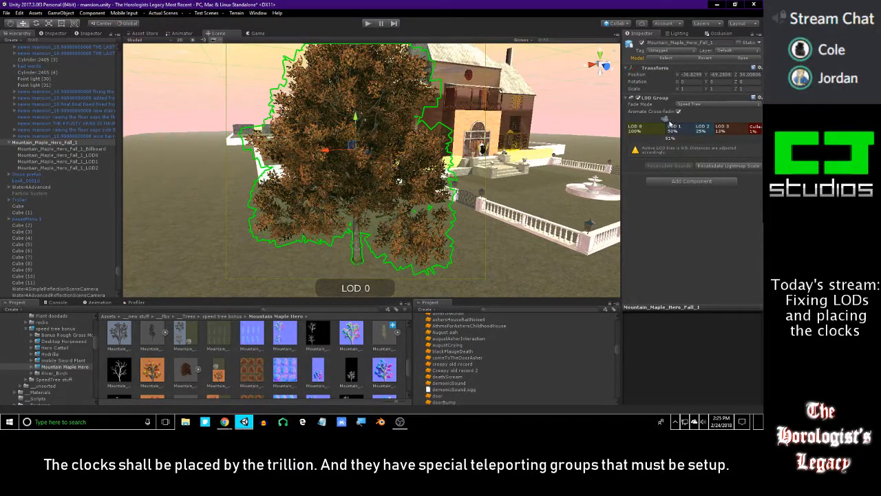
left_click(673, 127)
mouse_move(673, 127)
left_mouse_down()
mouse_move(758, 125)
mouse_move(722, 130)
mouse_move(725, 118)
mouse_move(704, 119)
mouse_move(725, 128)
mouse_move(707, 119)
left_mouse_up()
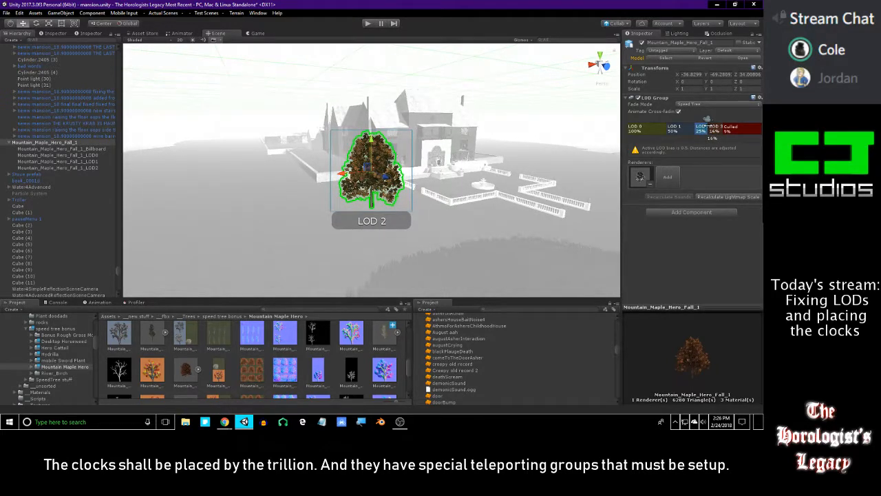
mouse_move(707, 120)
left_mouse_down()
mouse_move(690, 132)
mouse_move(649, 130)
mouse_move(722, 121)
left_mouse_up()
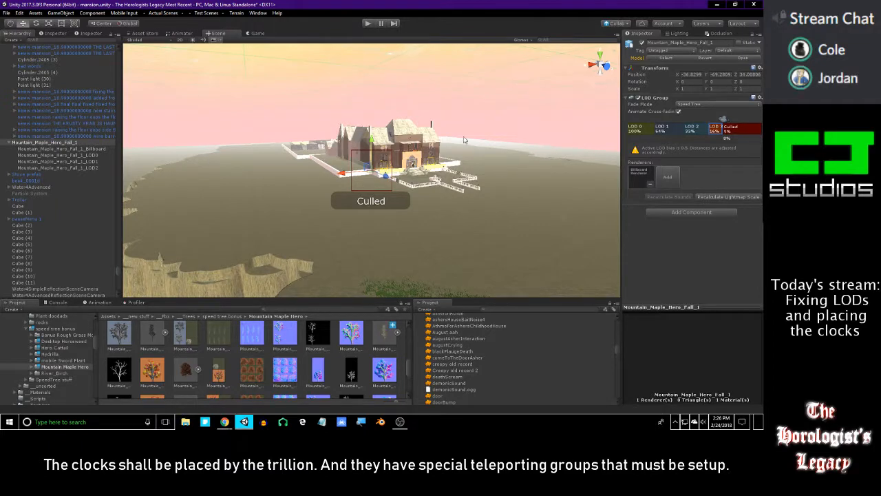
Rename the fall tree Mountain_Maple_Hero_Fall_1_Prefab.
key("w")
mouse_move(479, 147)
right_mouse_down()
mouse_move(465, 156)
mouse_move(458, 148)
mouse_move(469, 148)
right_mouse_up()
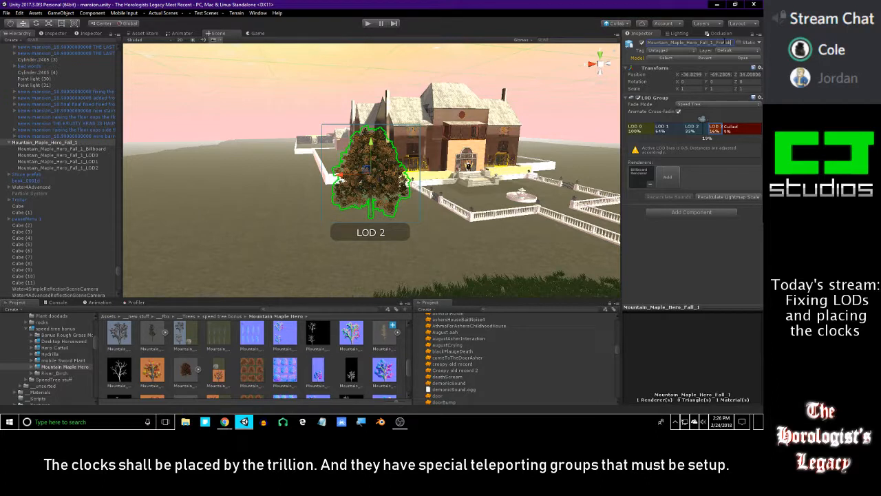
key("Return")
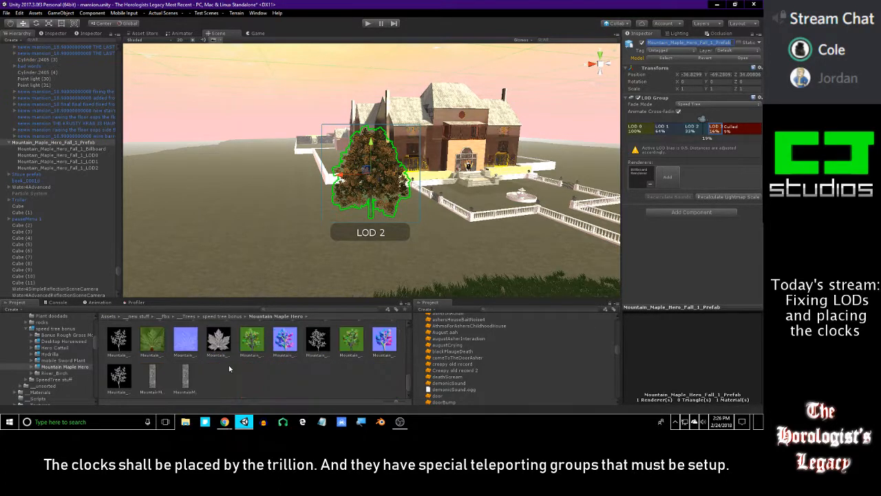
Save the Mountain_Maple_Hero_Fall_1_Prefab tree as a prefab in the Mountain Maple Hero folder and select it in the scene.
left_click(63, 143)
left_click(65, 150)
left_click(63, 144)
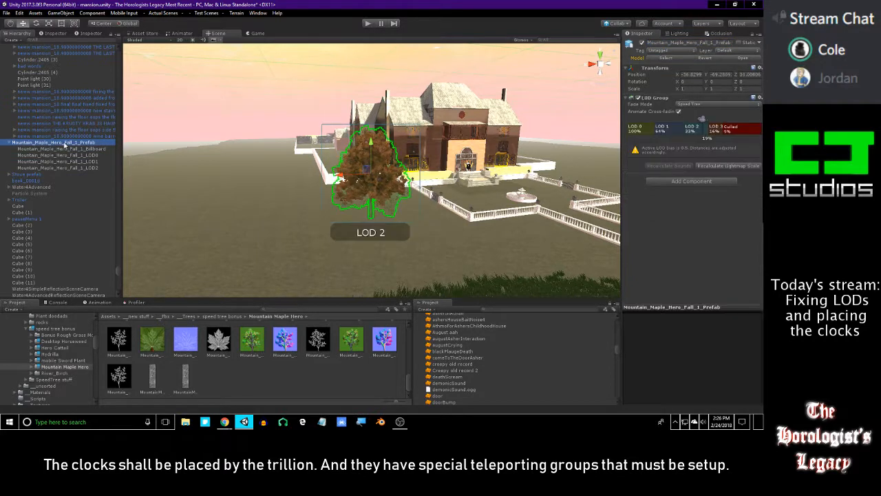
left_click(292, 401)
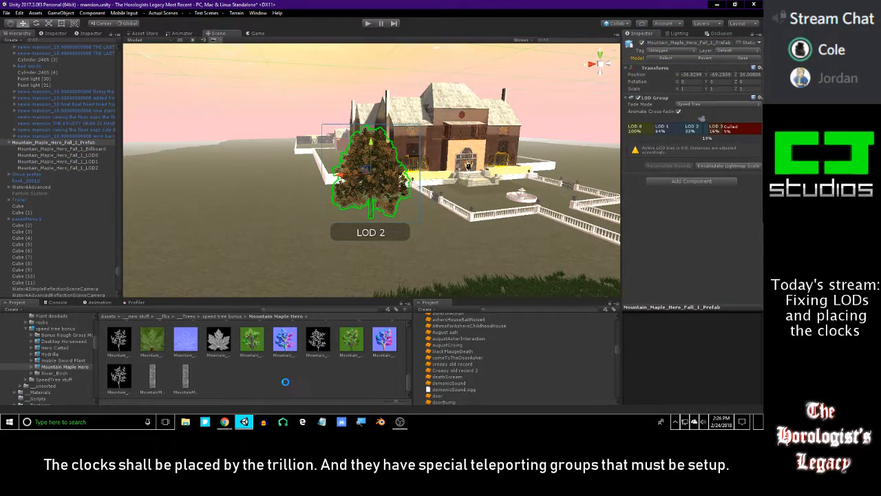
key("ctrl+z")
left_click(83, 144)
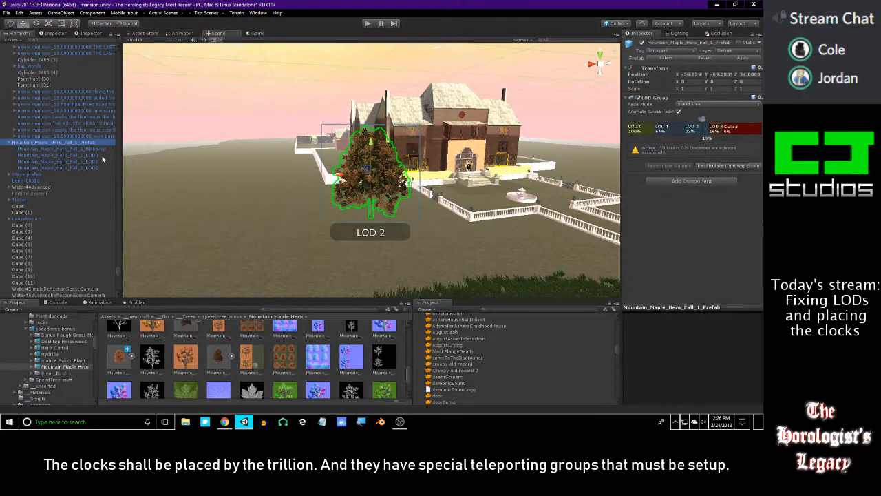
Remove the Fall_1 prefab tree from the scene and place the Mountain_Maple_Hero_Fall_2 model in front of the mansion.
key("Delete")
left_click(162, 356)
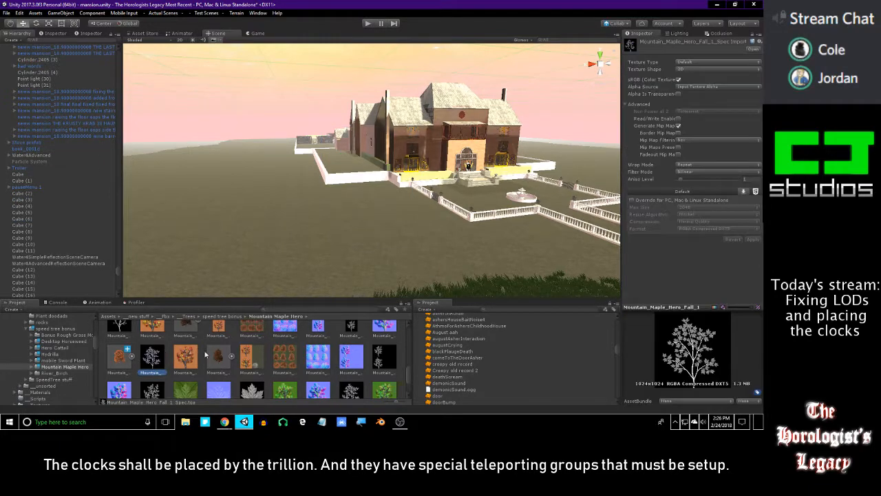
left_click(208, 356)
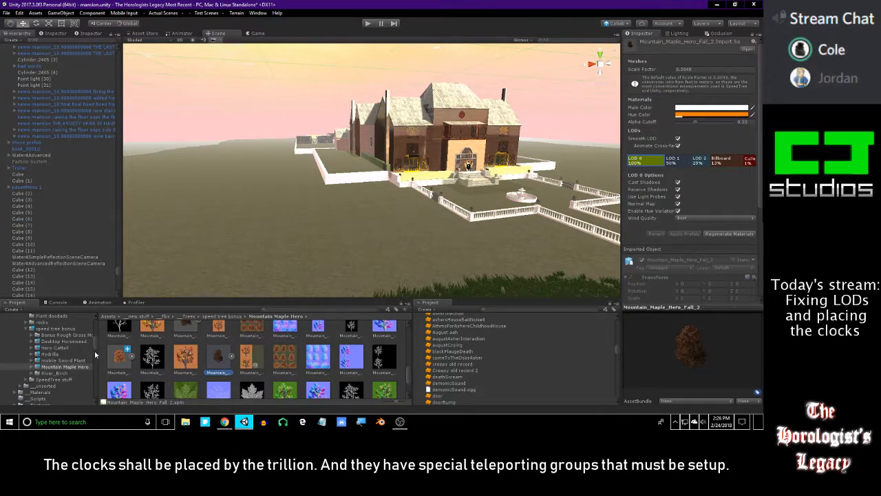
left_click(123, 356)
left_click(216, 358)
left_click_drag(303, 240, 378, 217)
key("f")
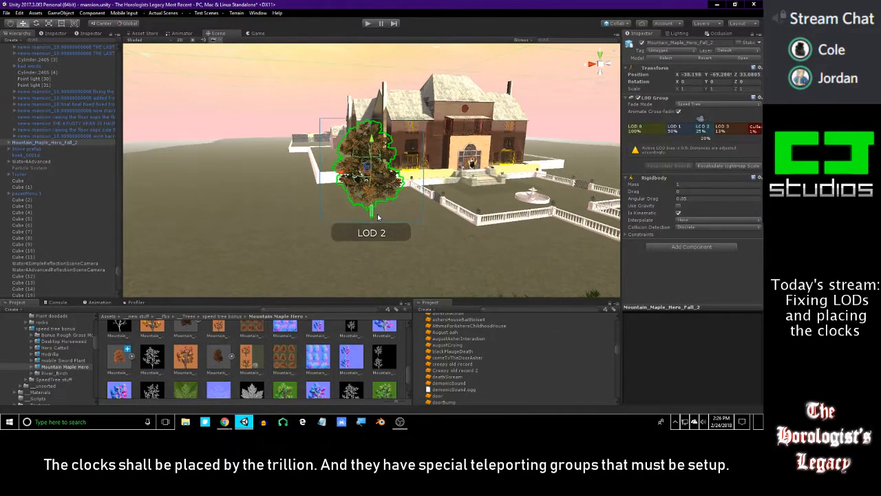
Delete the three CollisionObject children of Mountain_Maple_Hero_Fall_2, breaking its prefab instance.
right_click_drag(332, 202, 361, 210)
left_click(14, 144)
left_click(9, 142)
left_click(55, 150)
left_click(55, 160, "shift")
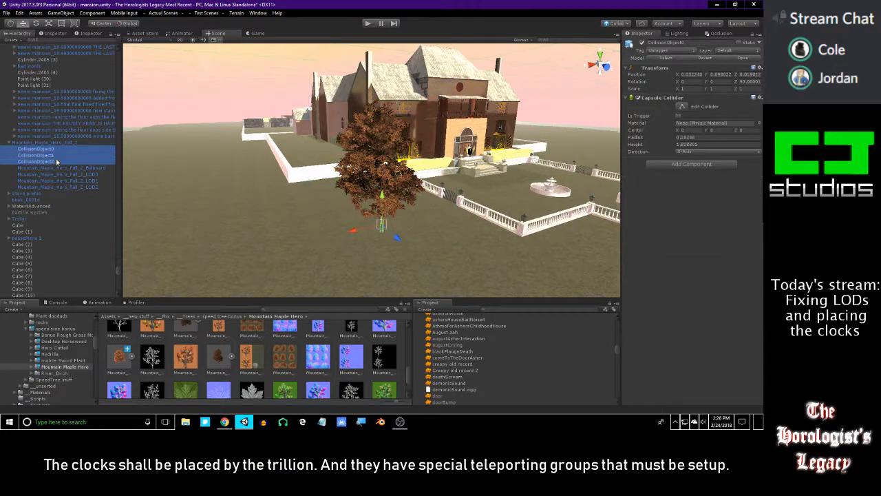
key("Delete")
key("Return")
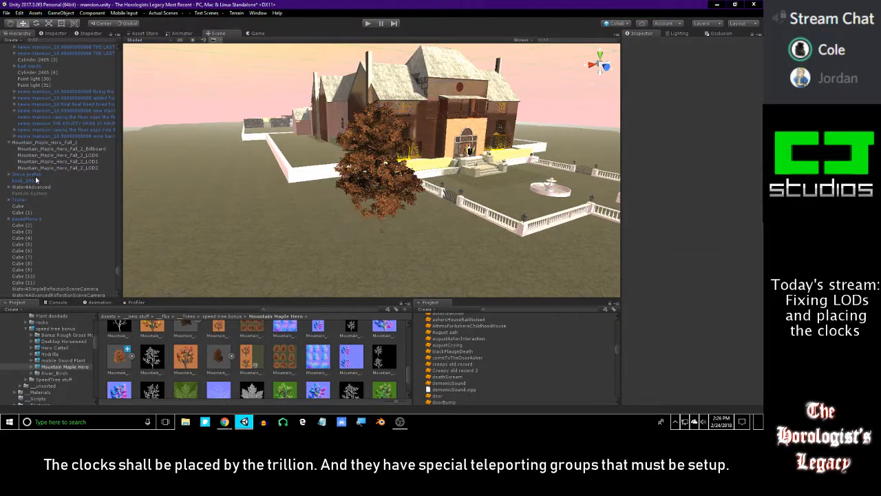
Remove the Rigidbody from Mountain_Maple_Hero_Fall_2, set its LOD 2 threshold to 28% and LOD 3 to 16%, and raise the Culled threshold.
left_click(35, 142)
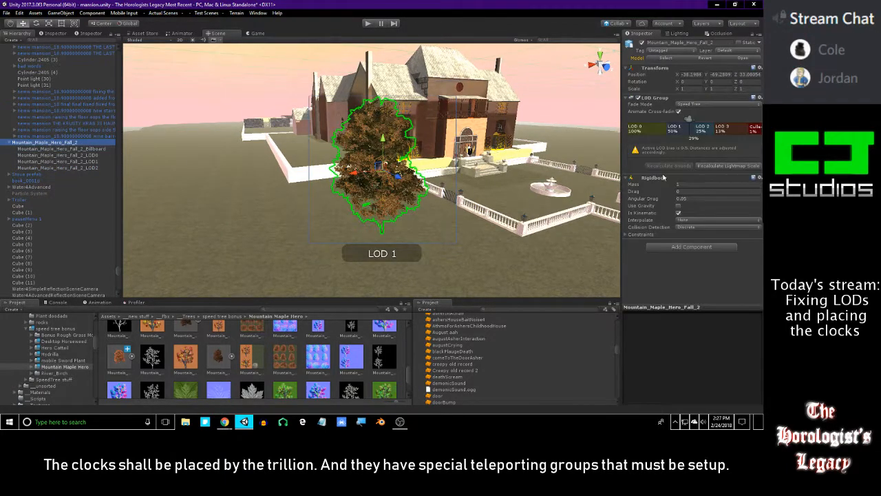
left_click(758, 178)
left_click(688, 195)
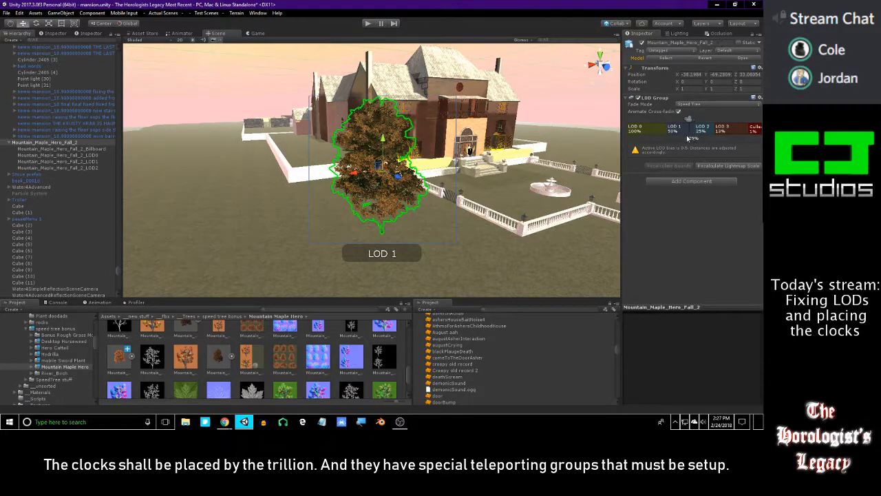
mouse_move(693, 123)
left_mouse_down()
mouse_move(665, 127)
mouse_move(750, 129)
mouse_move(726, 141)
mouse_move(727, 127)
mouse_move(711, 121)
left_mouse_up()
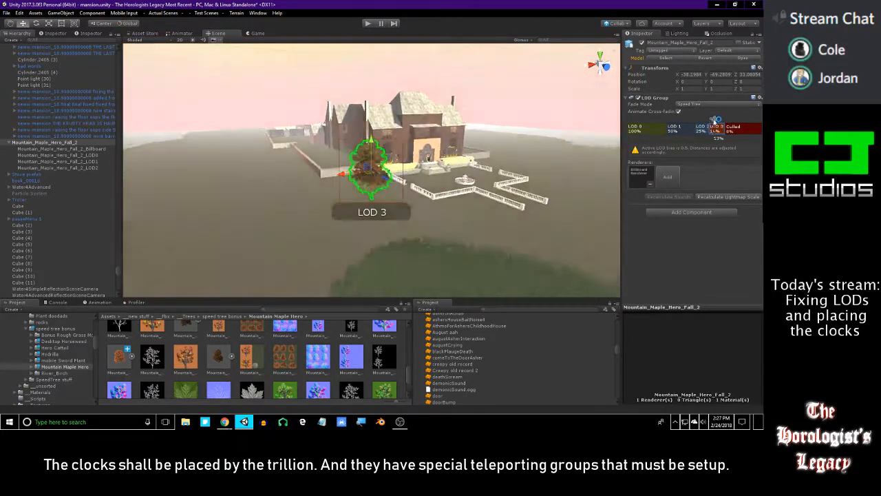
mouse_move(717, 122)
left_mouse_down()
mouse_move(665, 132)
mouse_move(691, 132)
mouse_move(690, 123)
left_mouse_up()
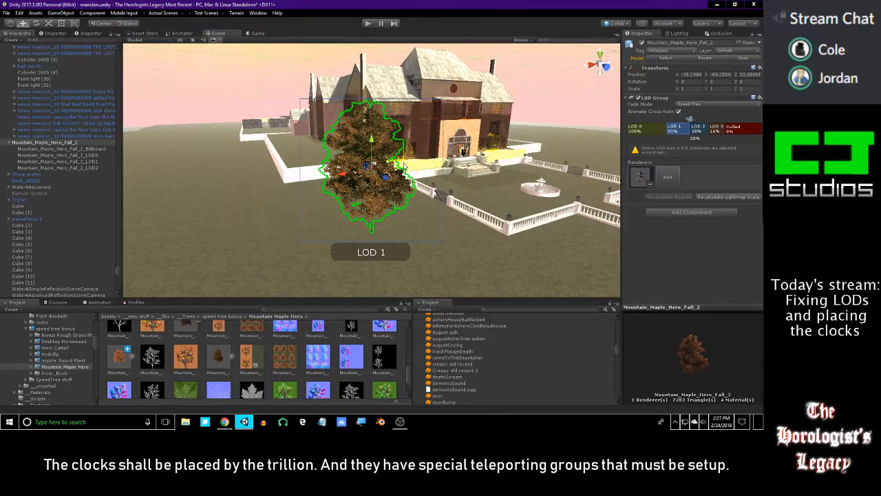
Rename the second fall tree Mountain_Maple_Hero_Fall_2_Prefab.
left_click(80, 142)
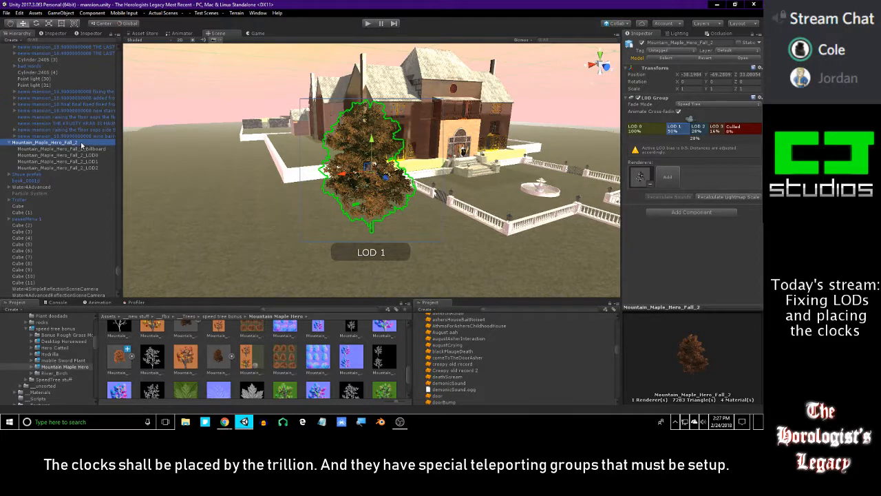
left_click(80, 141)
left_click(82, 142)
type("_(")
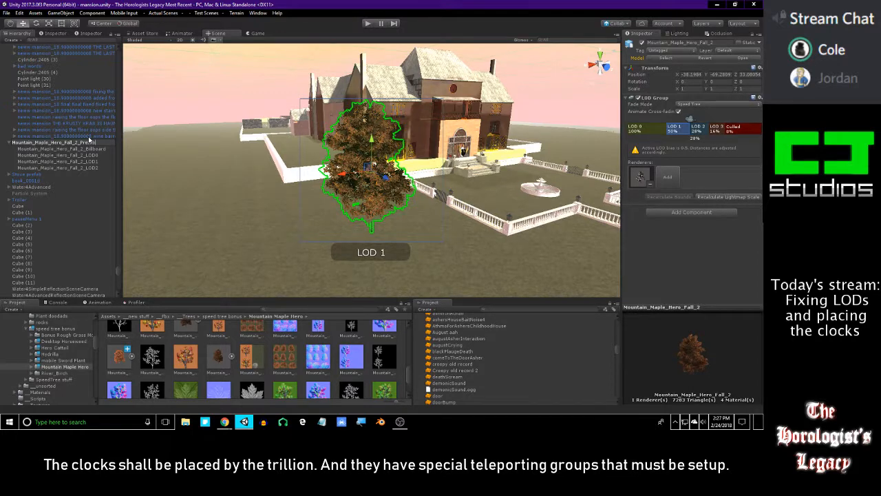
type("refab")
key("Return")
Save the Mountain_Maple_Hero_Fall_2_Prefab tree as a prefab in the Mountain Maple Hero folder.
scroll(197, 363, "down", 2)
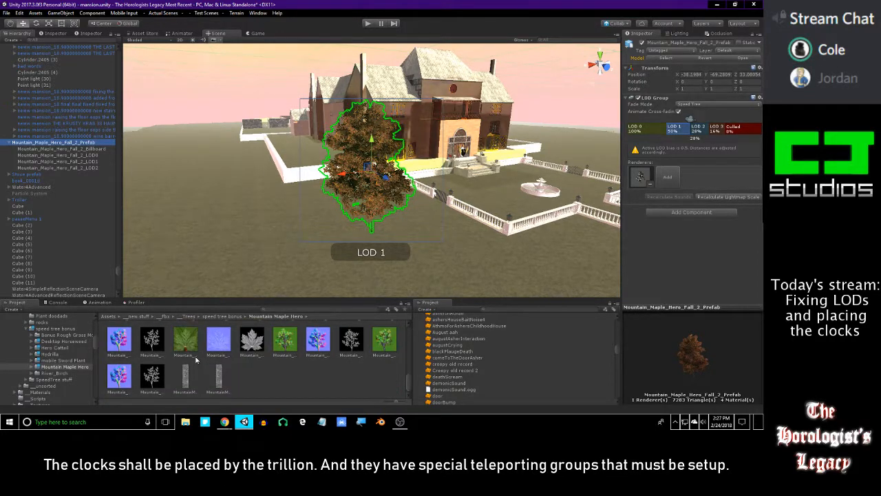
left_click(87, 155)
left_click(87, 144)
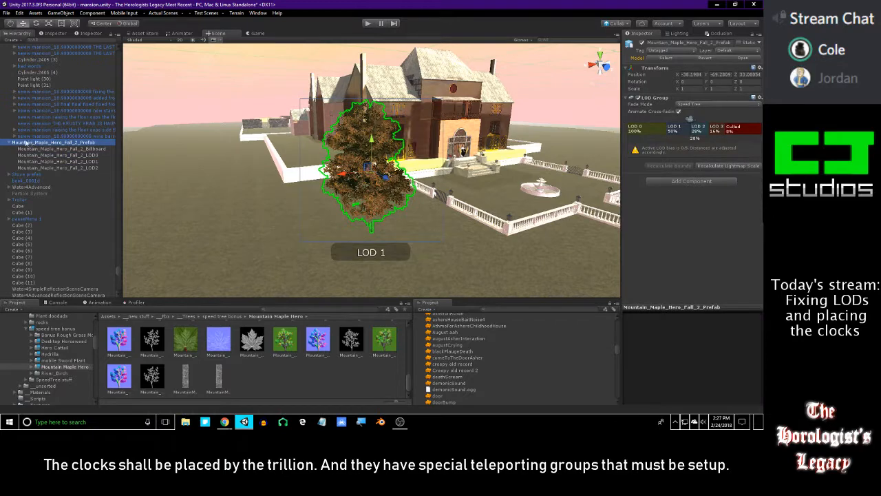
left_click(9, 143)
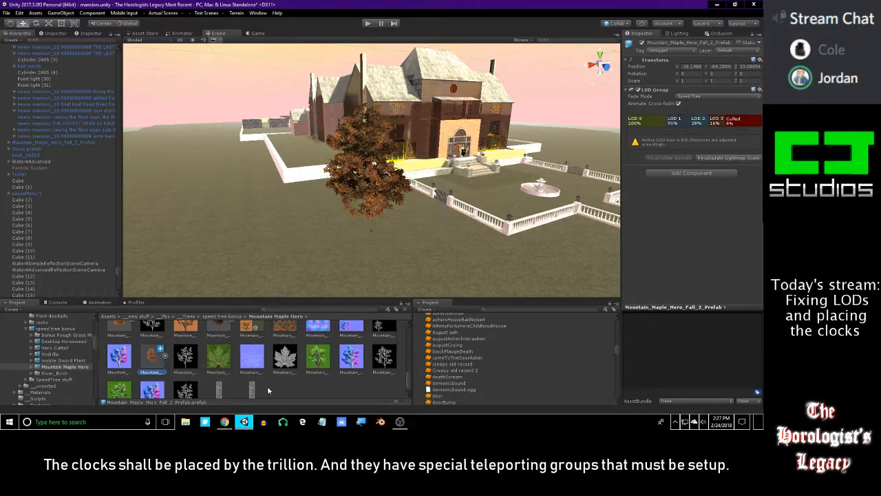
Delete the Mountain_Maple_Hero_Fall_2_Prefab tree from the scene and check the Mountain Maple Hero folder for further models.
left_click(63, 143)
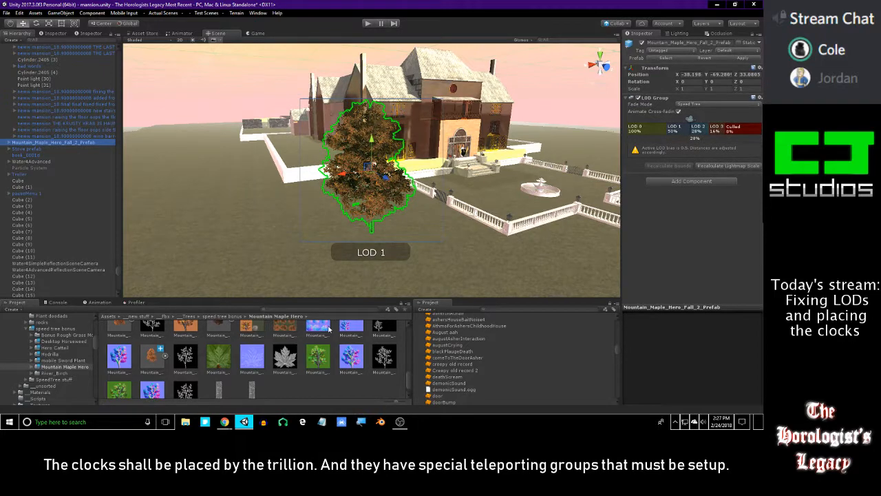
left_click(219, 356)
left_click(263, 356)
scroll(266, 357, "down", 2)
left_click(303, 363)
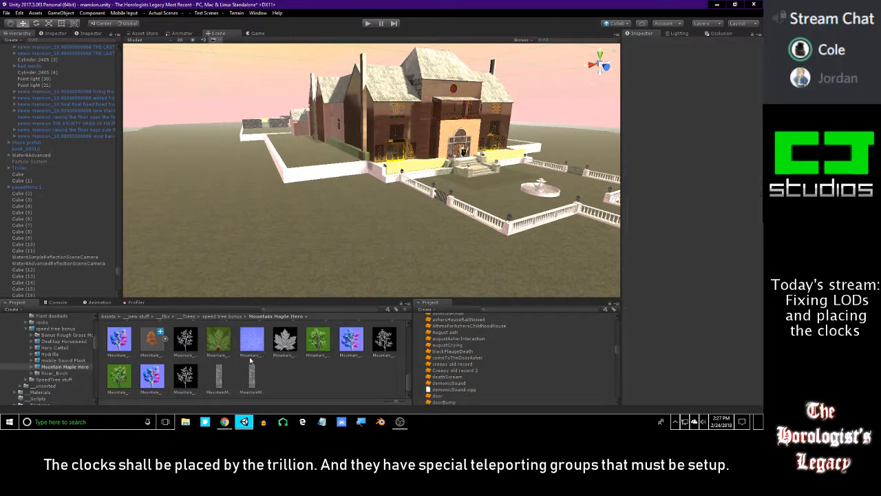
Open the River_Birch folder of the speed tree bonus assets and browse its contents.
left_click(61, 372)
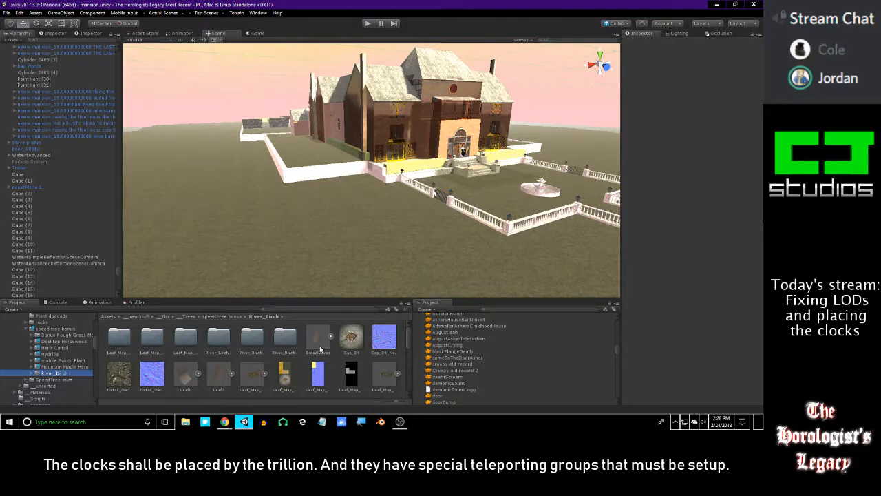
scroll(336, 349, "down", 1)
Place the Leaf_Map_Maker_Desktop_Modeler_Use_Only model in the scene to inspect it, and delete it again.
left_click(384, 349)
left_click_drag(384, 349, 196, 194)
key("f")
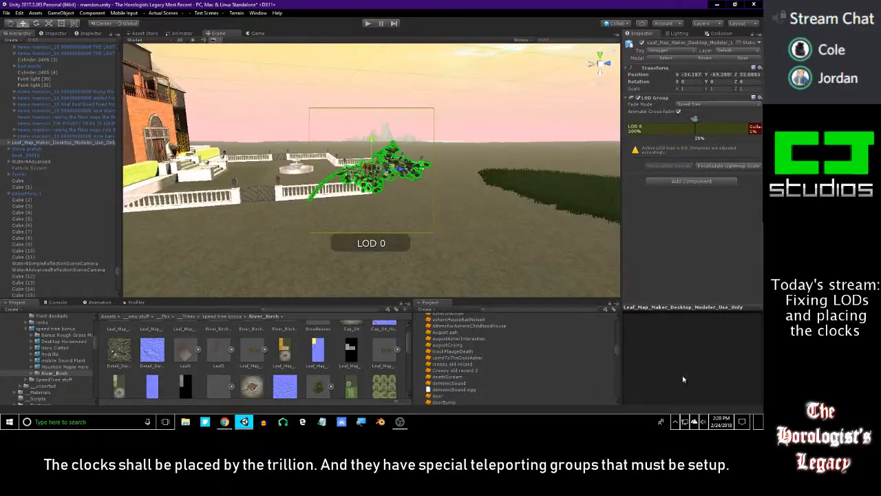
left_click(721, 421)
left_click(721, 424)
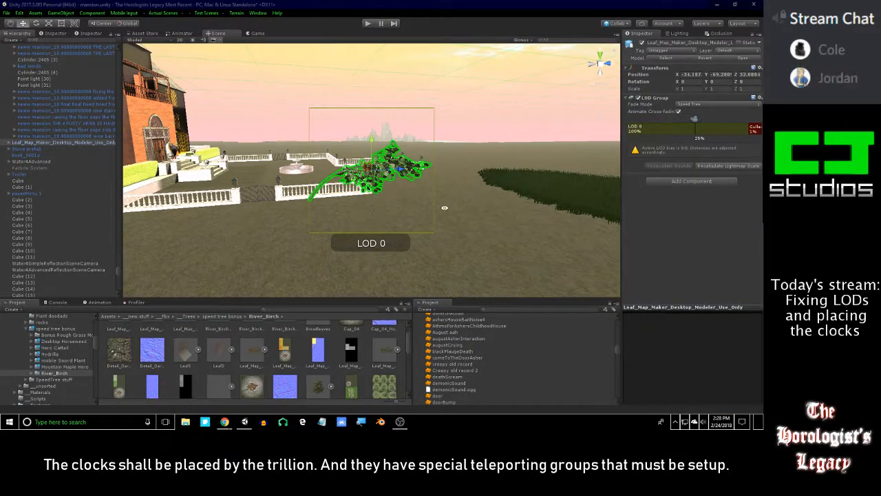
left_click_drag(466, 130, 354, 168, "alt")
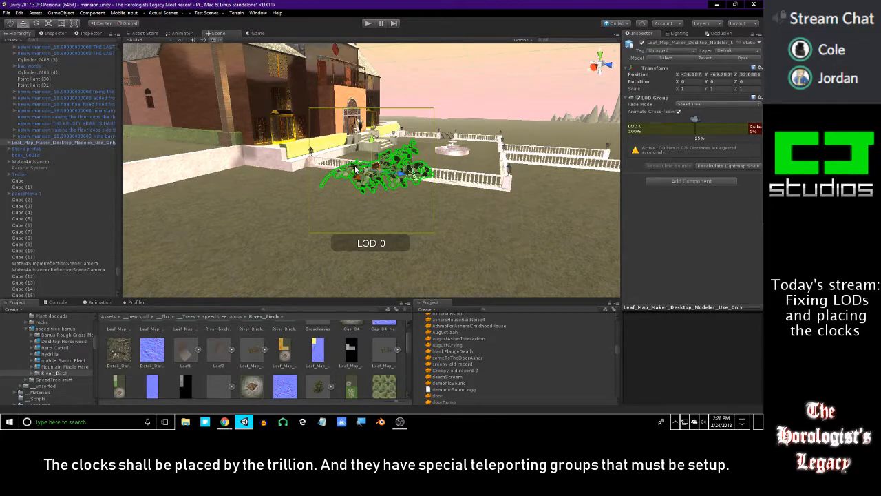
key("Delete")
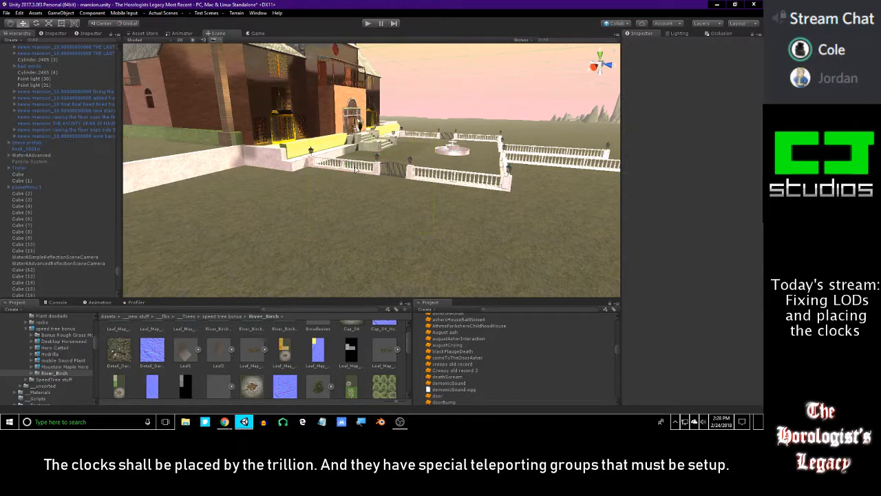
Place the River_Birch_Desktop tree model from the River_Birch folder in the scene near the mansion.
scroll(312, 372, "down", 1)
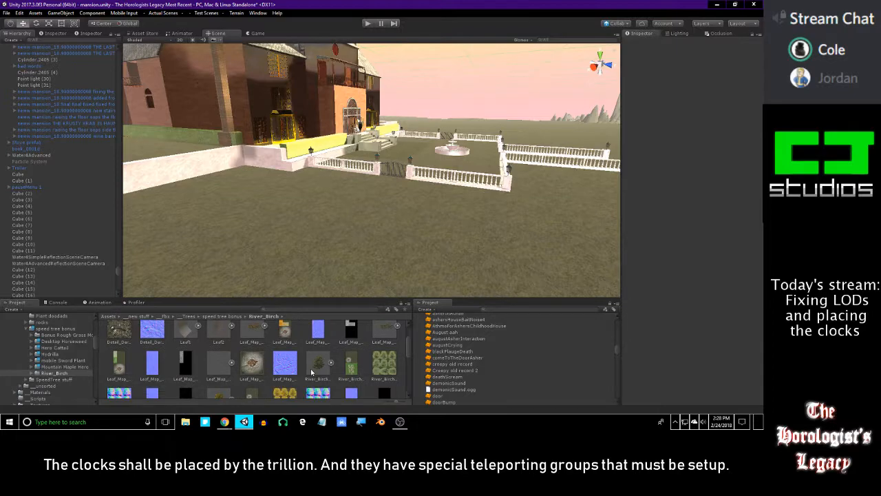
left_click(317, 363)
left_click_drag(318, 362, 326, 220)
left_click_drag(395, 203, 357, 259, "alt")
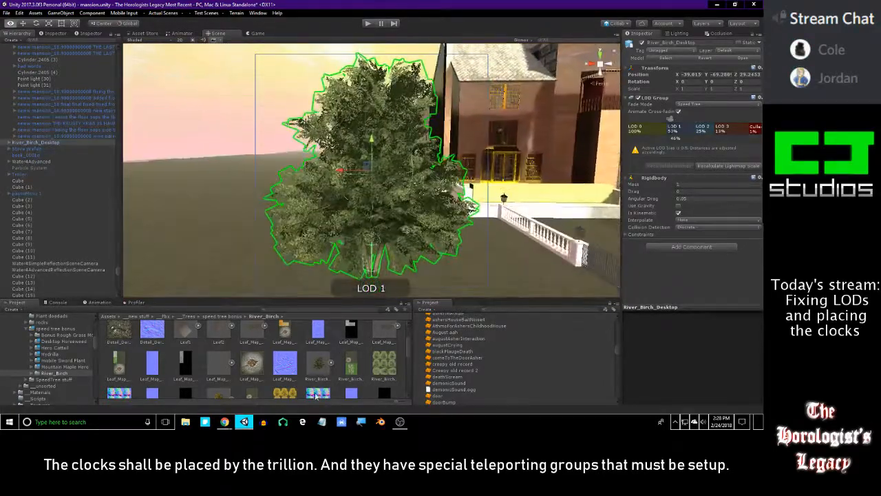
Delete the two CollisionObject children of River_Birch_Desktop, breaking its prefab instance.
left_click(9, 143)
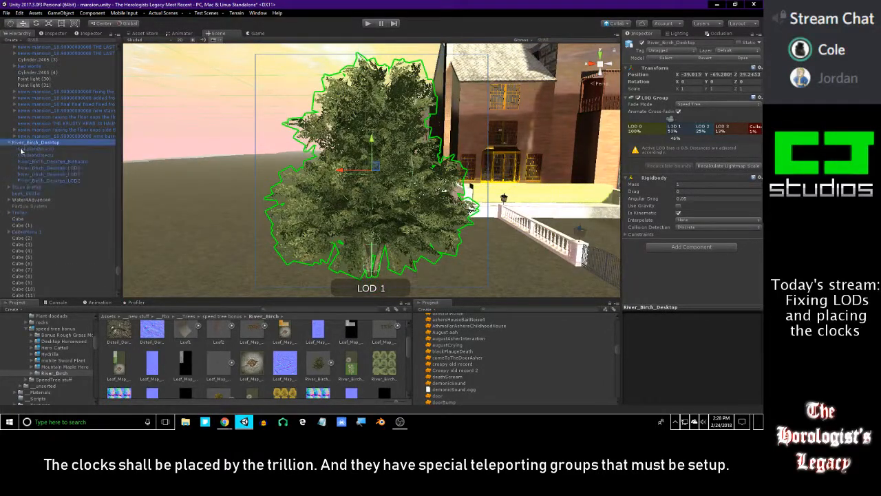
left_click(34, 149)
left_click(39, 155, "shift")
key("Delete")
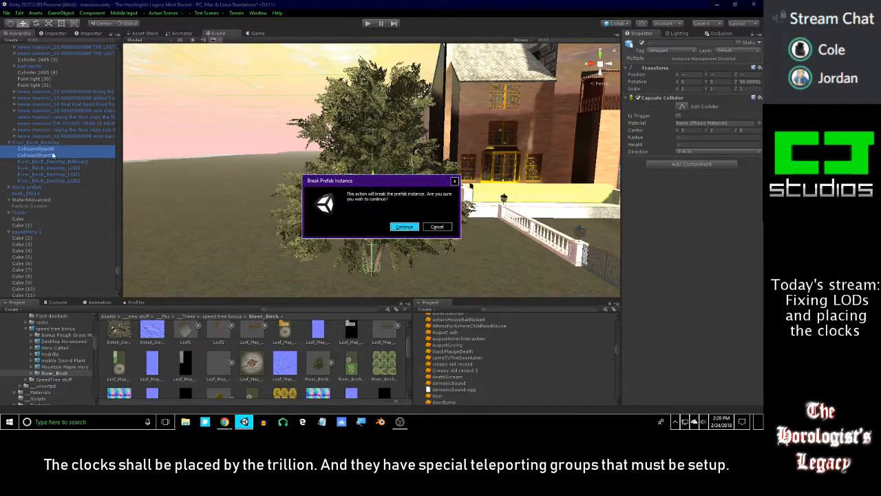
left_click(404, 227)
Remove the Rigidbody component from River_Birch_Desktop.
left_click(53, 149)
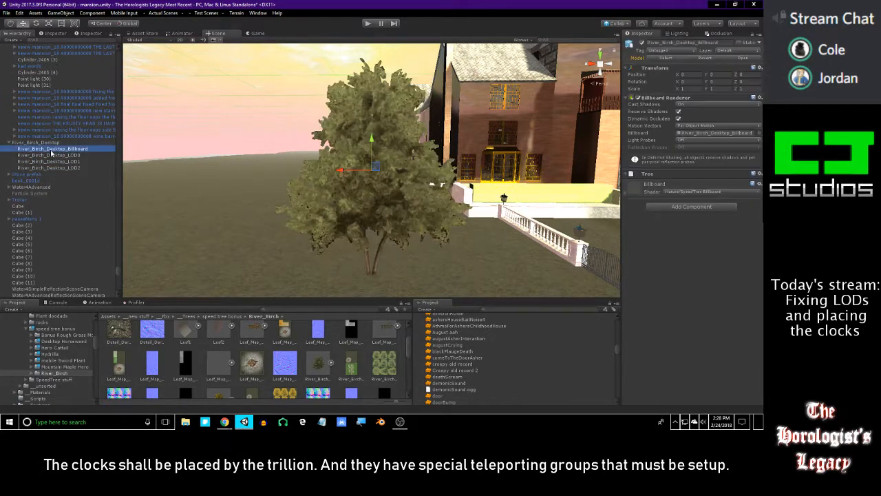
left_click(58, 143)
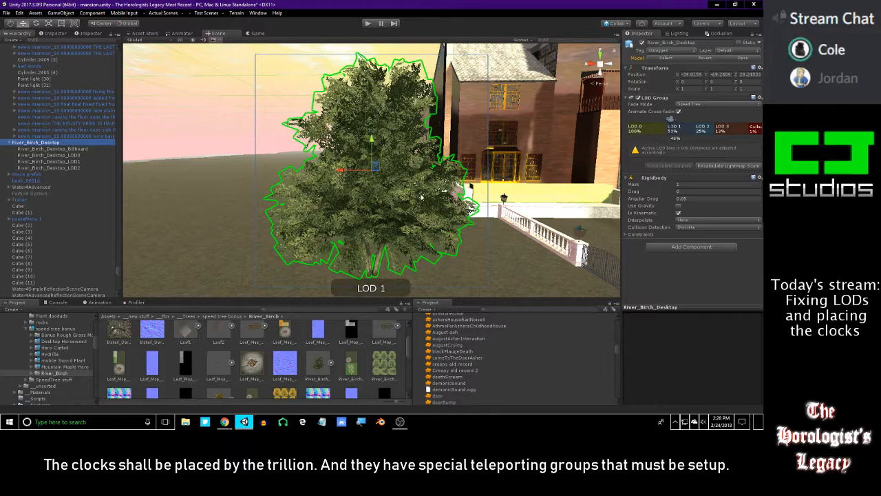
left_click(760, 178)
left_click(745, 198)
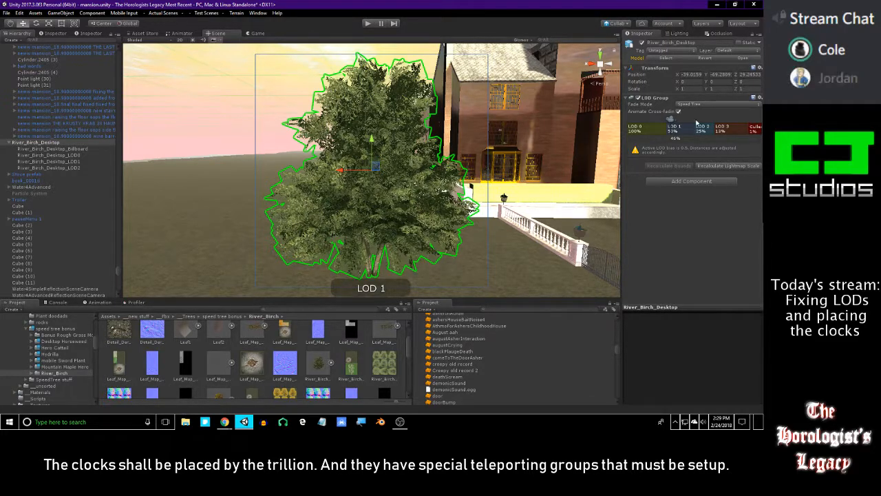
Adjust the river birch's LOD Group thresholds to 60% for LOD 1, 28% for LOD 2, 15% for LOD 3 and 6% for Culled.
left_click(738, 131)
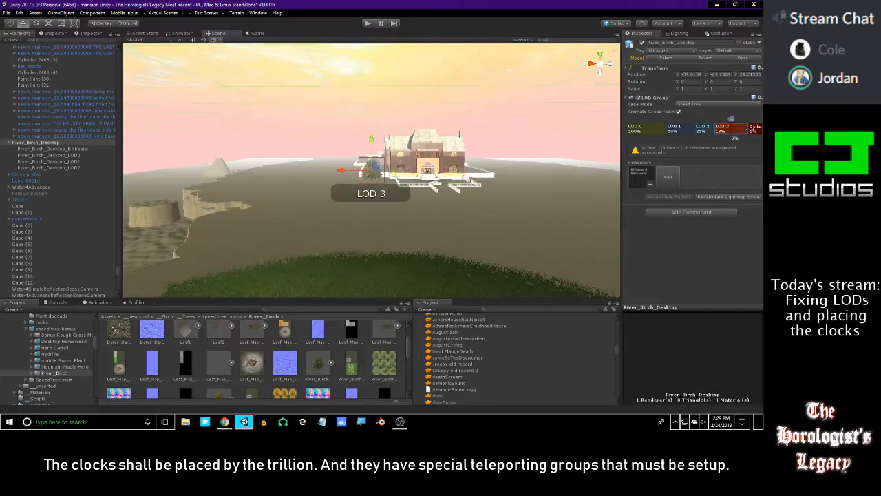
left_click_drag(749, 130, 728, 131)
left_click(711, 130)
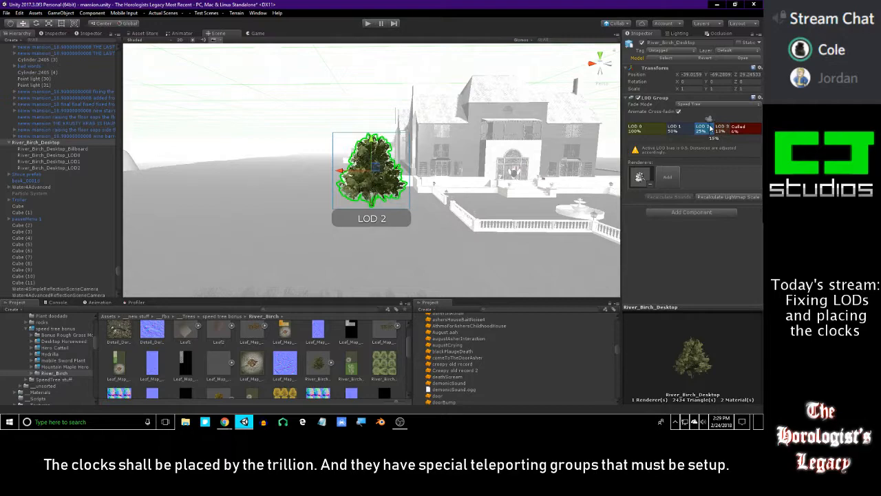
left_click_drag(715, 129, 710, 129)
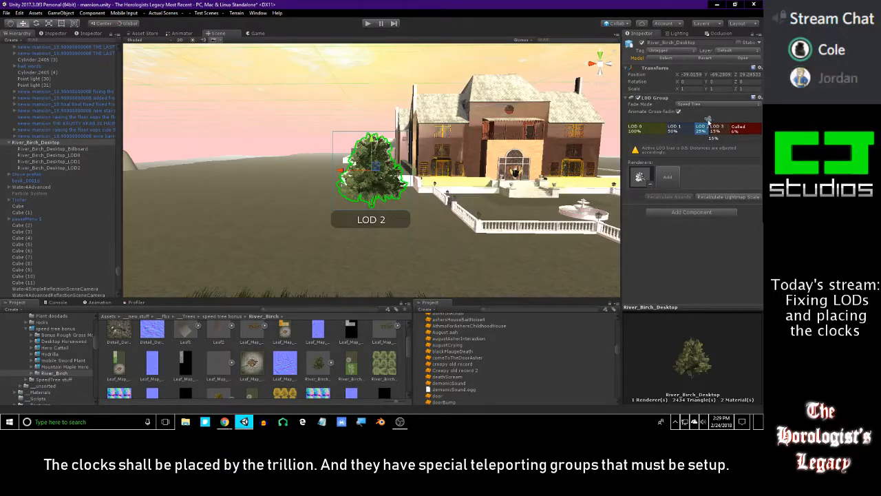
left_click(682, 130)
left_click_drag(688, 120, 613, 127)
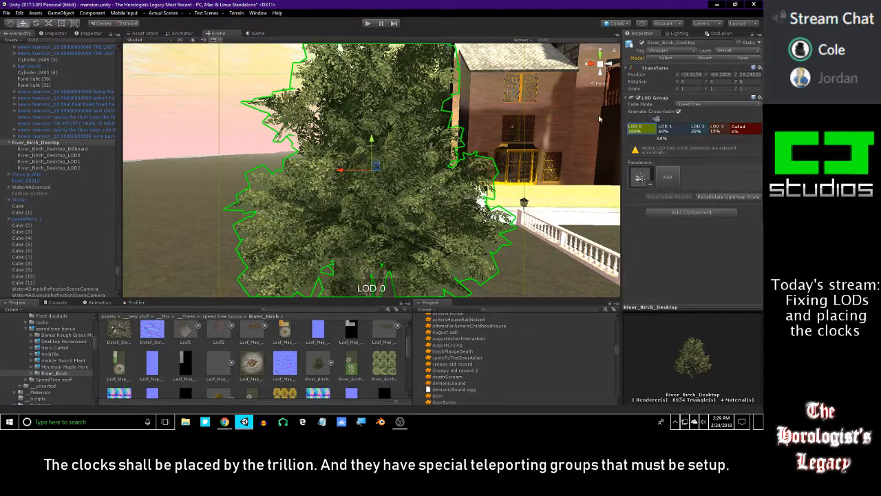
mouse_move(660, 123)
left_mouse_down()
mouse_move(649, 122)
mouse_move(661, 123)
mouse_move(655, 128)
left_mouse_up()
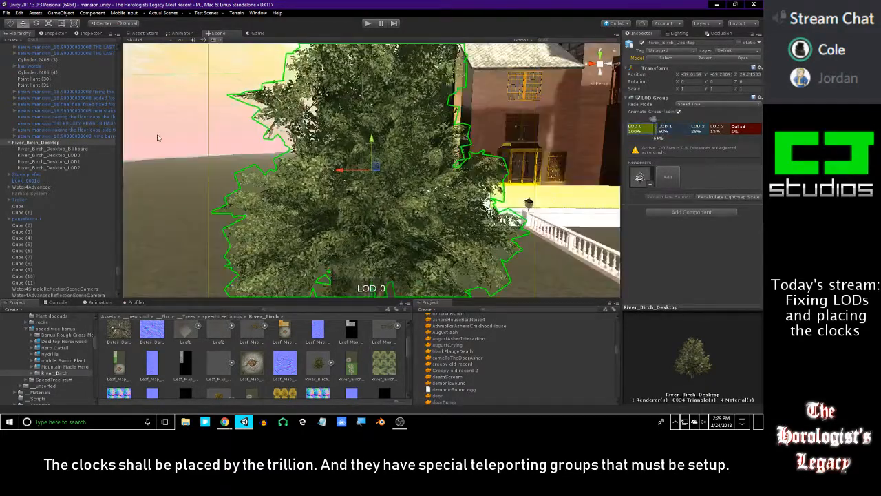
Rename the river birch River_Birch_Desktop_Prefab and select it in the hierarchy.
left_click(70, 143)
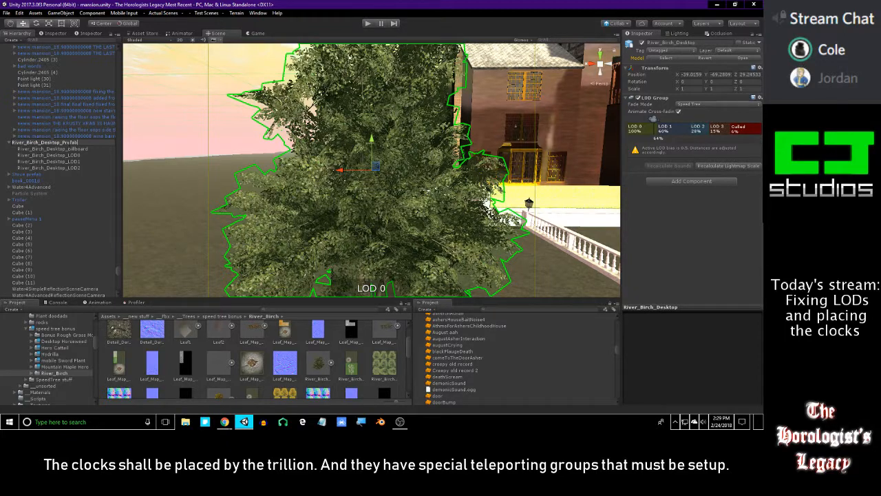
left_click(68, 143)
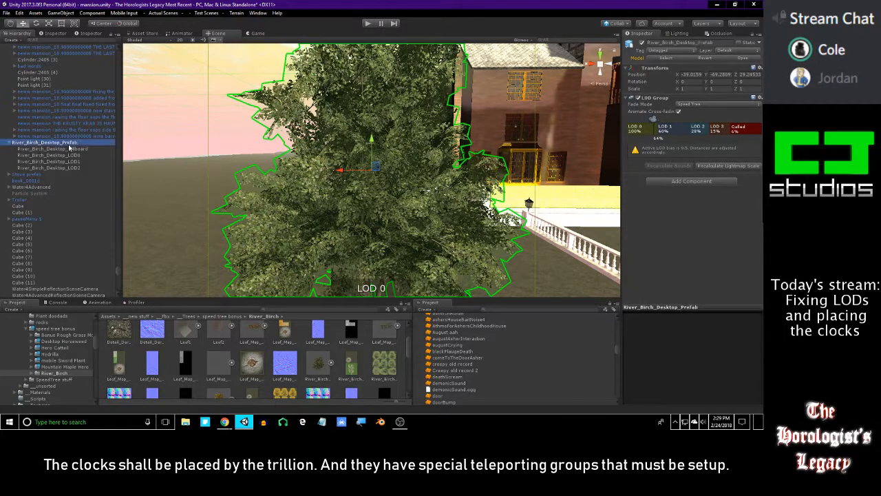
Save River_Birch_Desktop_Prefab as a prefab in the River_Birch folder and delete its copy from the scene.
left_click(65, 150)
left_click(75, 143)
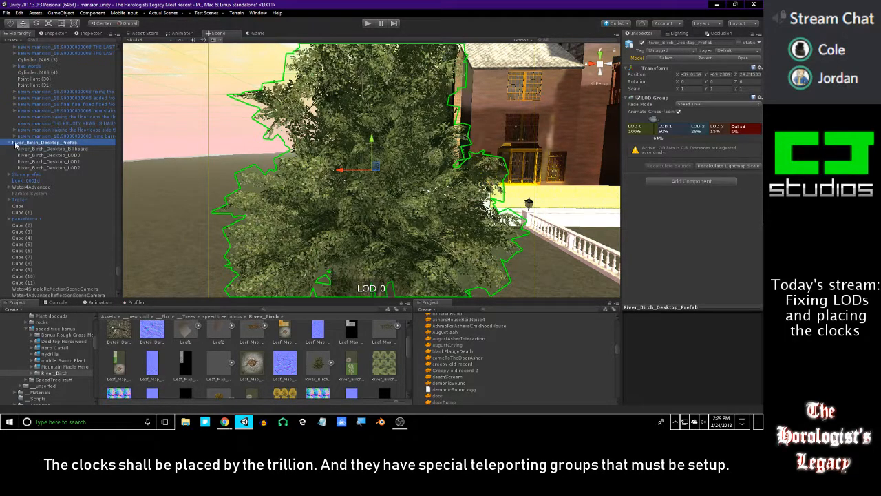
left_click(9, 143)
scroll(243, 354, "down", 5)
scroll(244, 354, "down", 3)
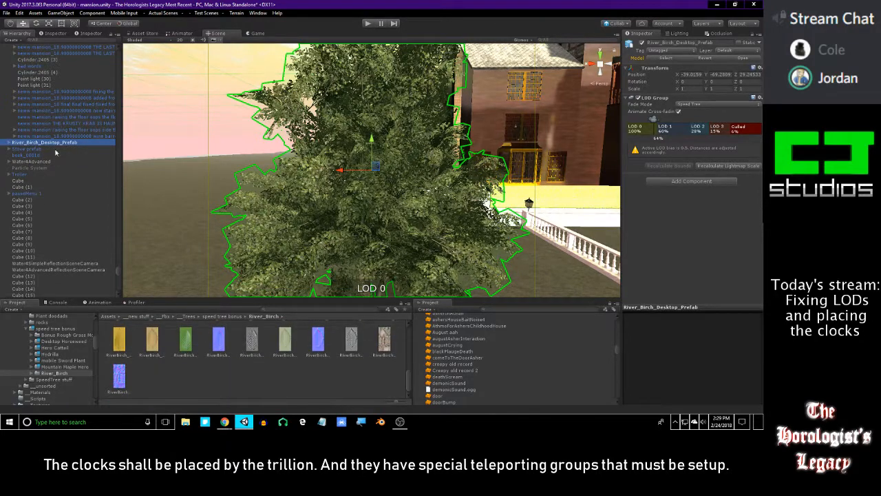
left_click_drag(54, 143, 241, 387)
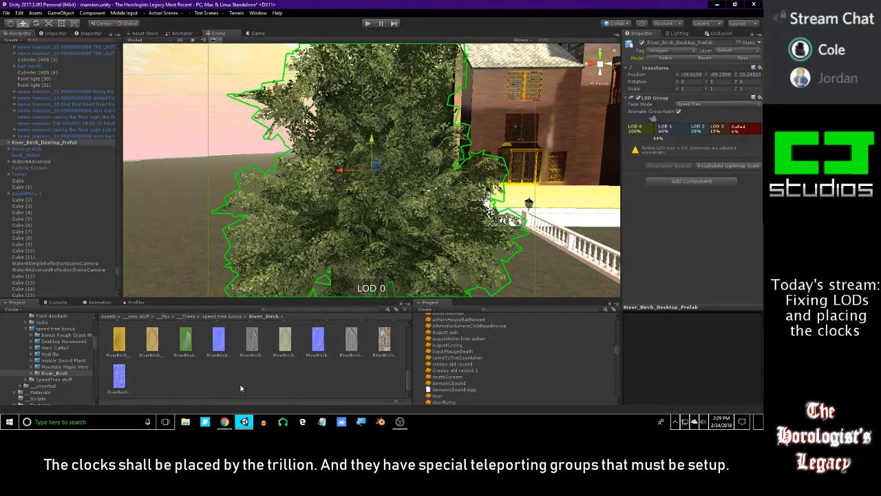
left_click(62, 142)
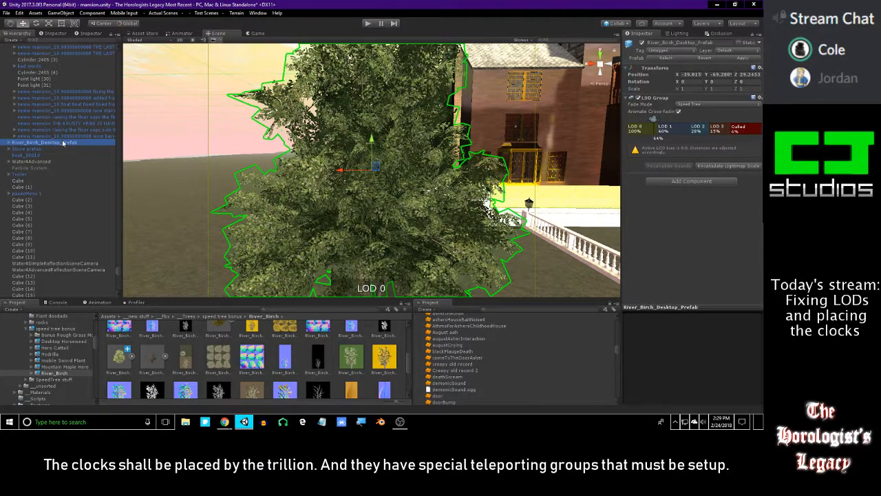
key("Delete")
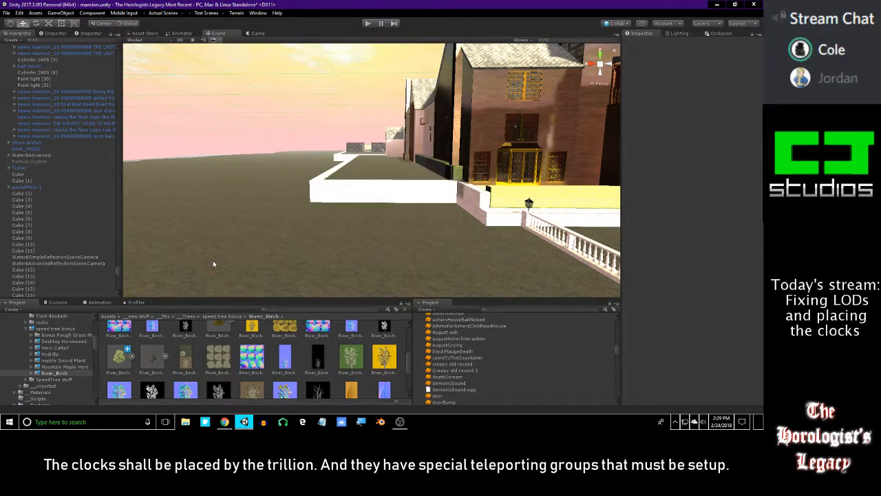
Place the River_Birch_Desktop_Winter model in the scene in front of the mansion and expand its children.
left_click(148, 354)
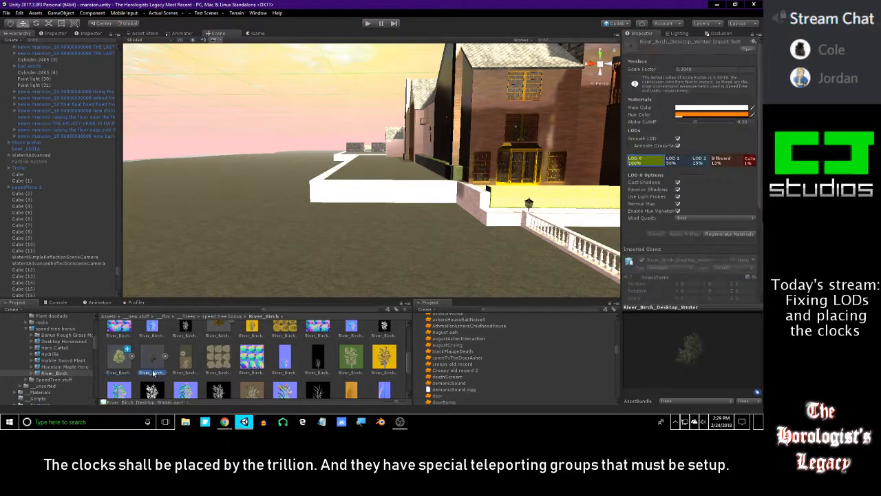
left_click_drag(152, 372, 396, 258)
left_click(9, 143)
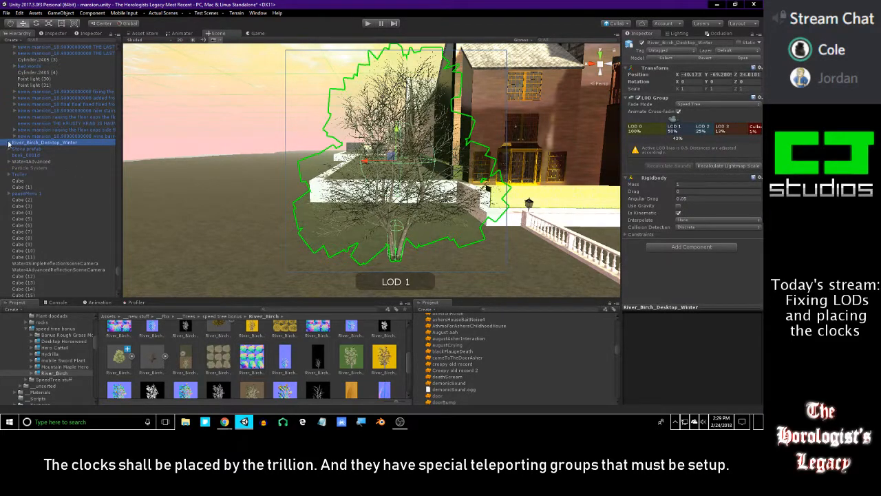
Delete the two CollisionObject children of River_Birch_Desktop_Winter, breaking its prefab instance.
left_click(41, 148)
left_click(43, 155)
left_click(41, 149, "shift")
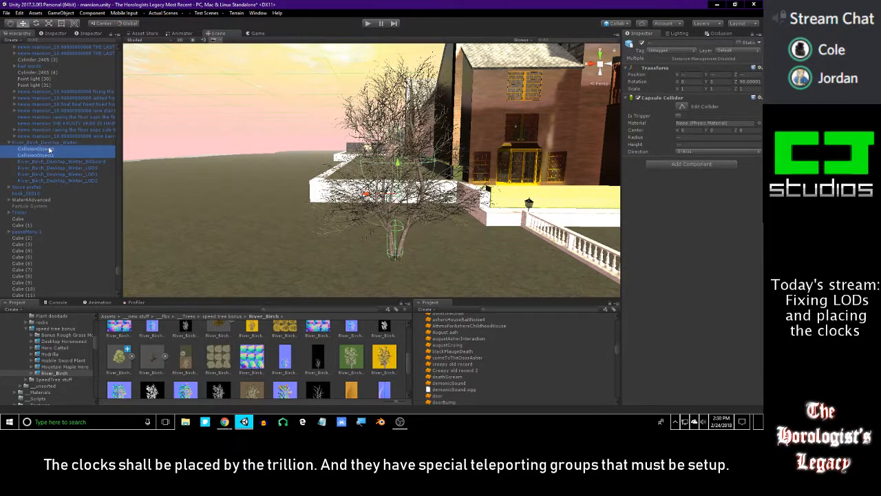
key("Delete")
left_click(402, 227)
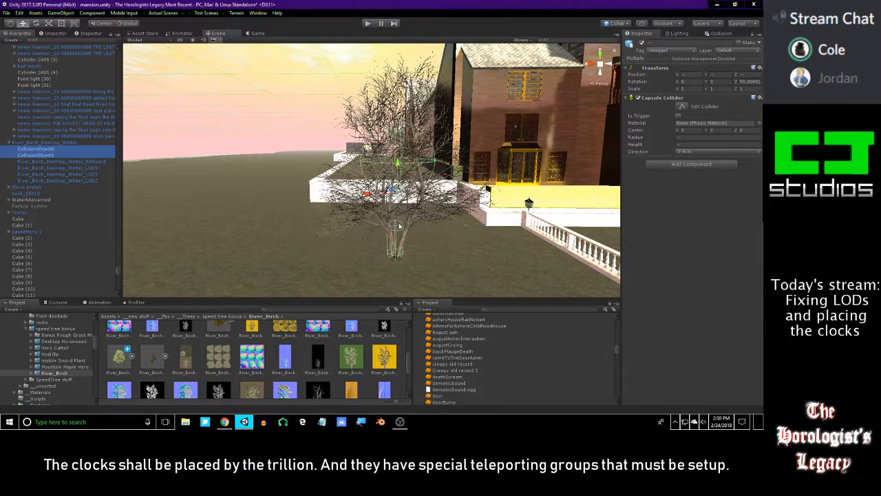
left_click(73, 150)
Remove the Rigidbody component from River_Birch_Desktop_Winter.
left_click(68, 142)
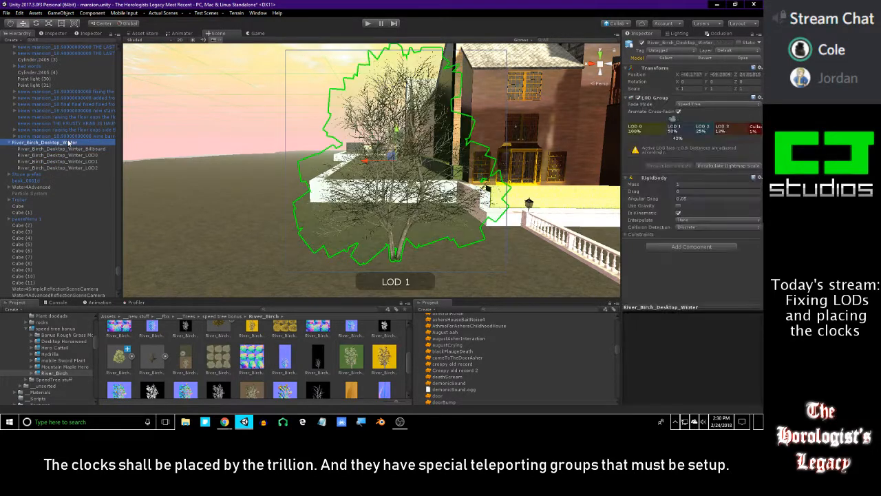
left_click(754, 180)
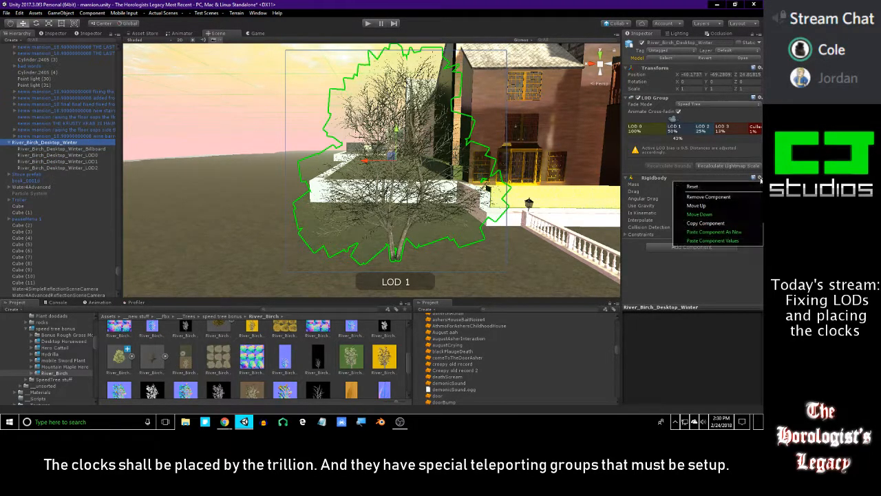
left_click(710, 193)
Adjust the winter birch's LOD Group thresholds to 64% for LOD 1, 15% for LOD 3 and 6% for Culled.
left_click(100, 148)
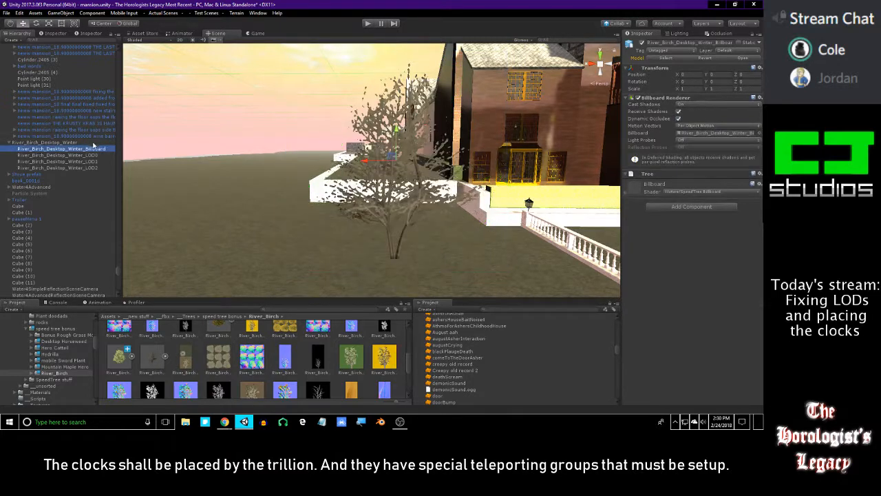
left_click(90, 144)
left_click(90, 150)
left_click(86, 143)
left_click(752, 122)
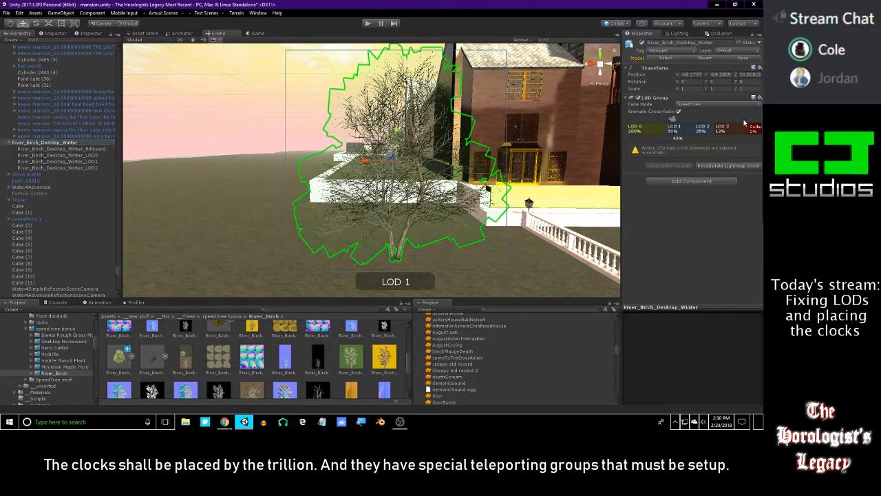
mouse_move(677, 124)
left_mouse_down()
mouse_move(753, 128)
mouse_move(736, 135)
mouse_move(723, 119)
mouse_move(661, 128)
mouse_move(647, 119)
left_mouse_up()
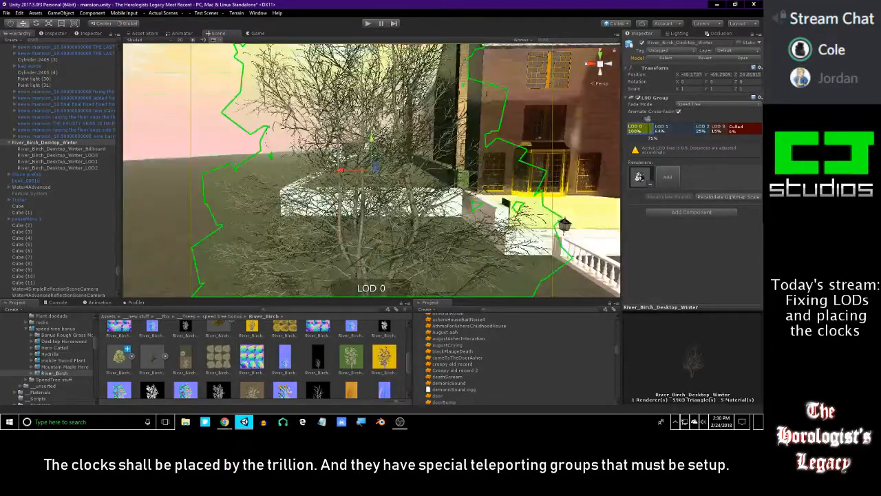
Rename the winter birch's parent object River_Birch_Desktop_Winter_Prefab.
left_click(71, 155)
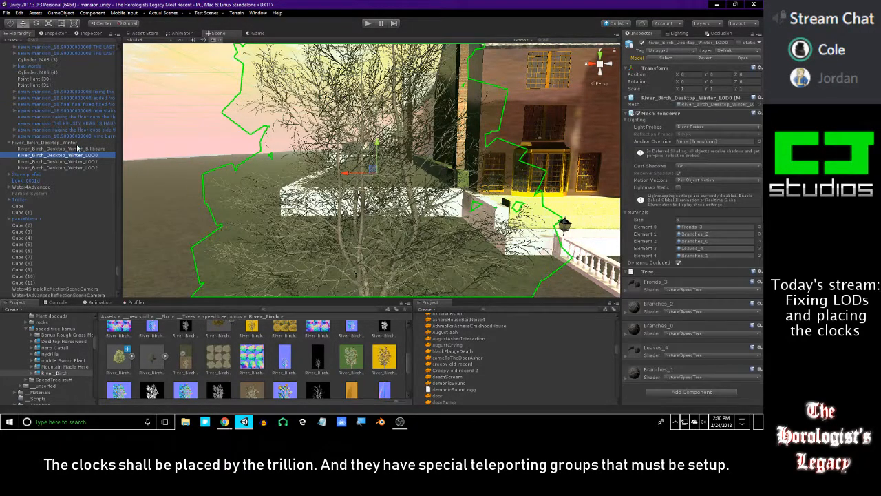
left_click(62, 142)
key("End")
type("_")
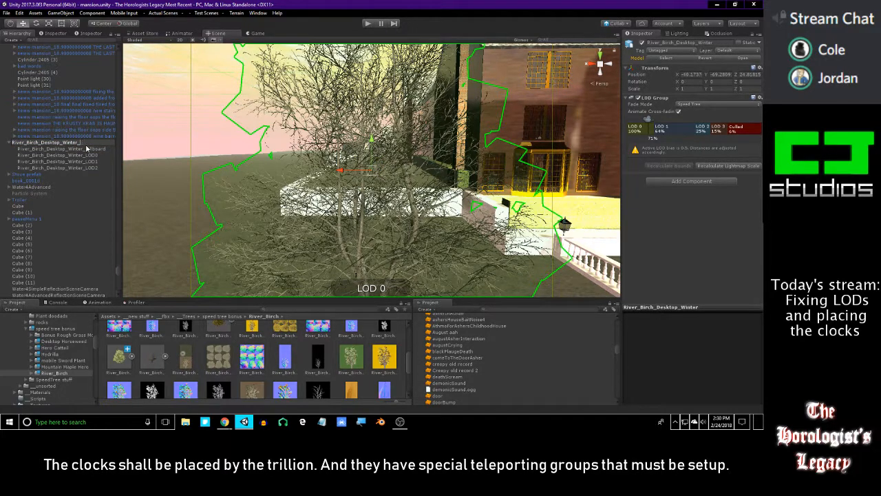
type("Prefab")
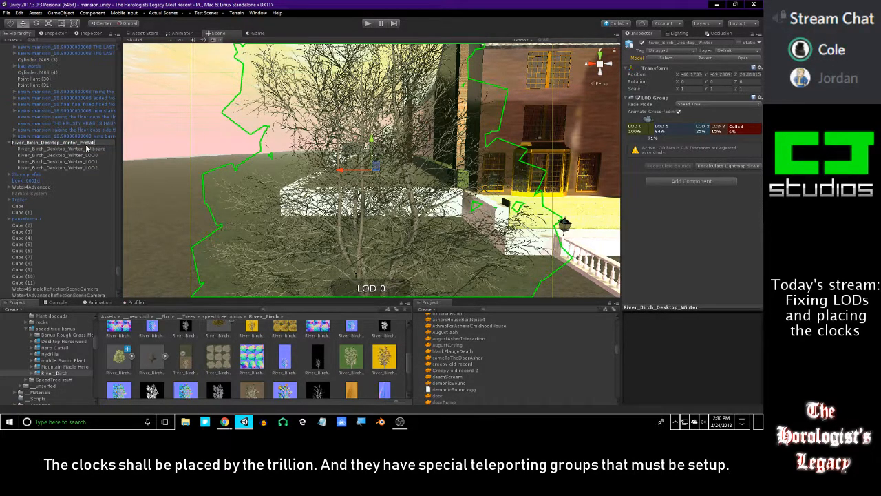
key("Return")
Save River_Birch_Desktop_Winter_Prefab as a prefab in the River_Birch folder and delete its copy from the scene.
scroll(200, 385, "down", 5)
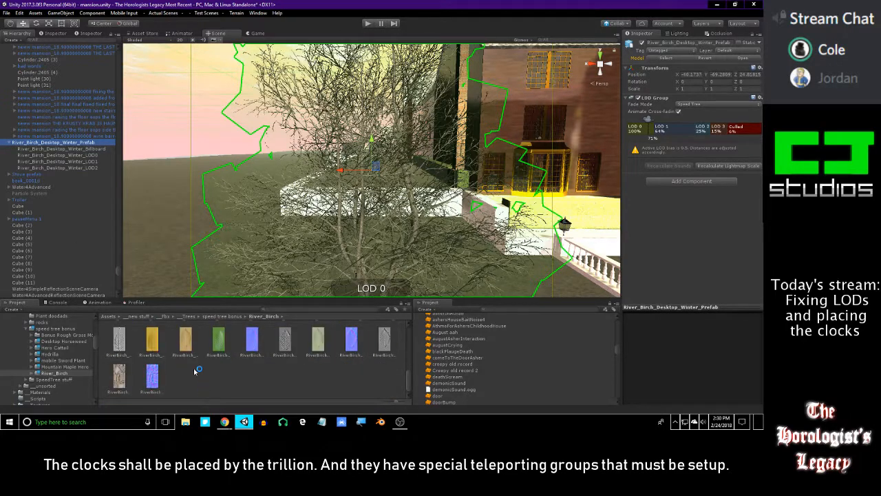
left_click_drag(73, 144, 224, 381)
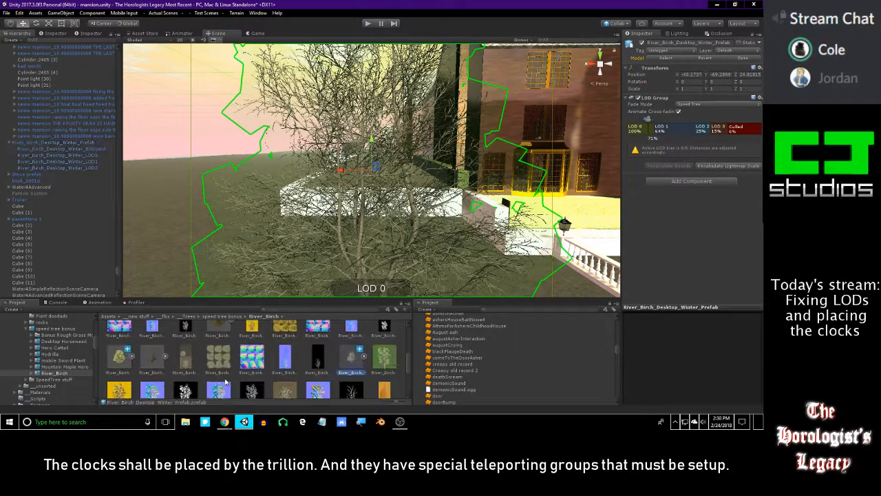
left_click(76, 143)
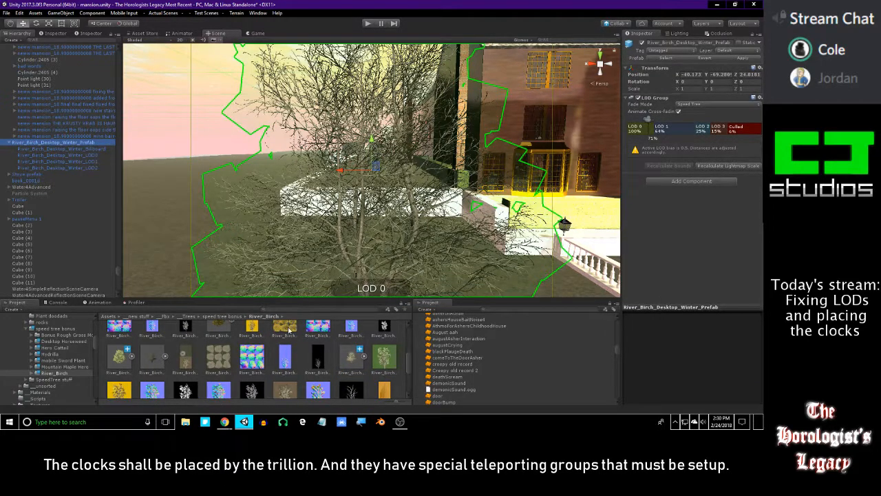
key("Delete")
Compare the winter birch's source model with its new prefab and look through the rest of the River_Birch folder.
left_click(143, 360)
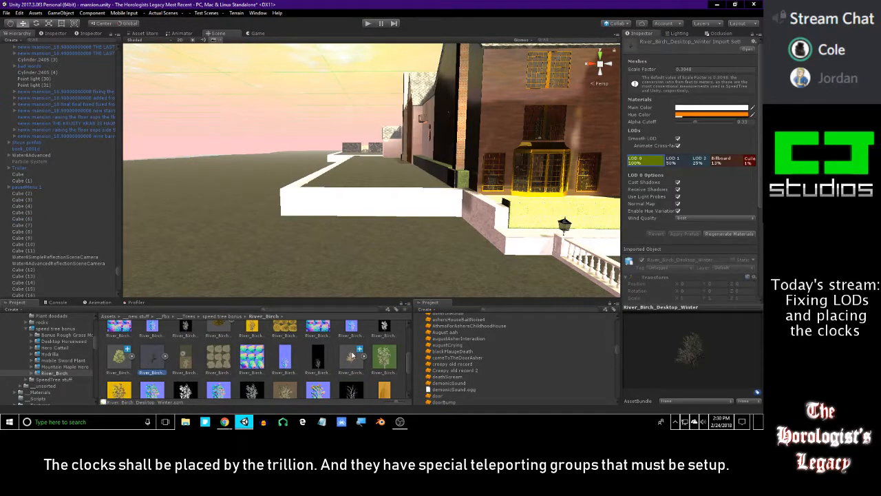
left_click(352, 355)
scroll(318, 368, "down", 2)
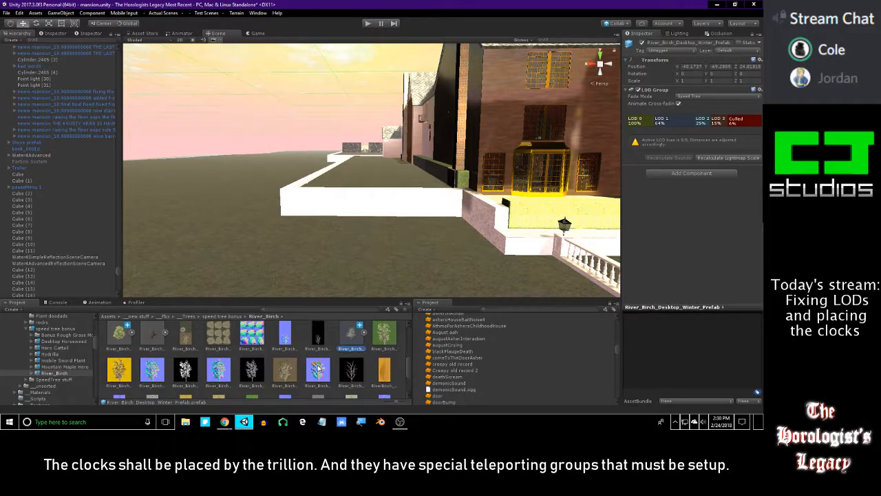
scroll(318, 368, "up", 2)
scroll(316, 369, "down", 3)
left_click(288, 387)
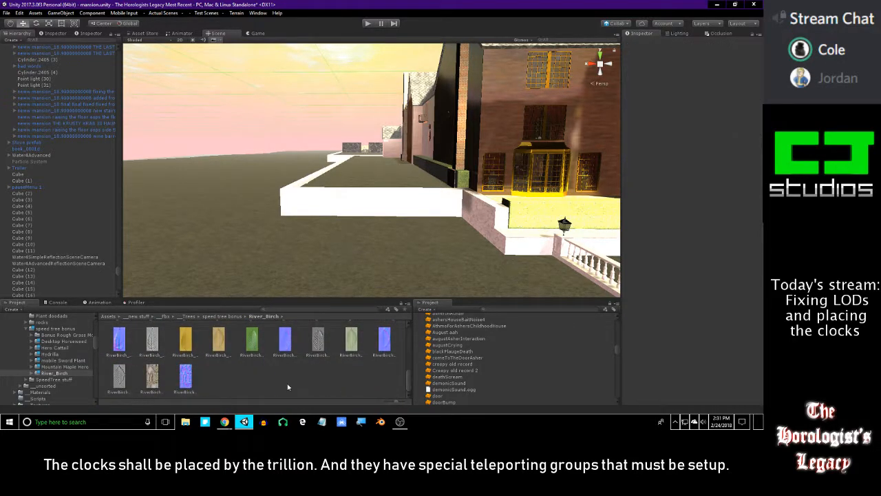
Go back to the speed tree bonus folder and collapse its subfolders in the project tree.
left_click(50, 328)
left_click(47, 334)
left_click(50, 328)
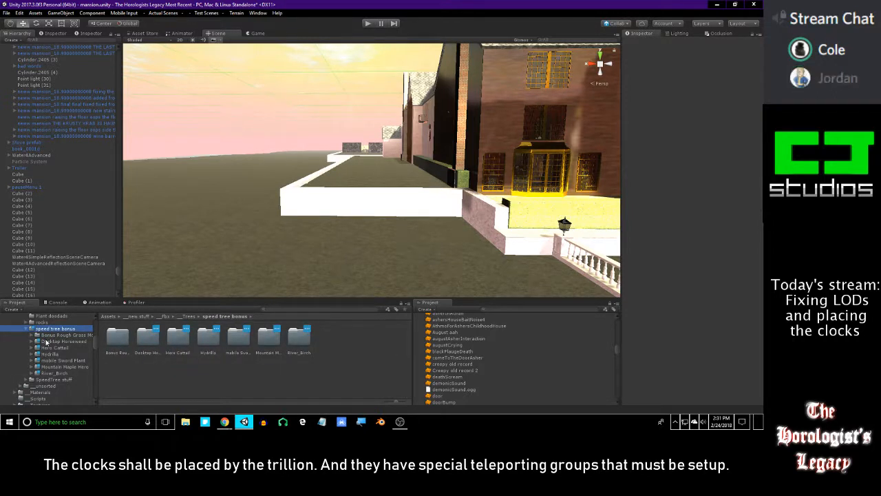
left_click(29, 329)
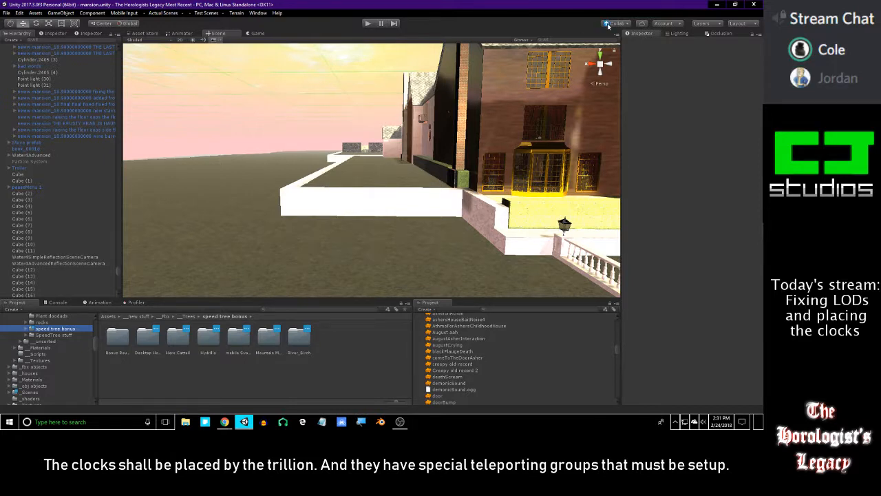
Publish the project changes to Collab with the message "Finished making prefabs for trees and weeds.".
left_click(610, 23)
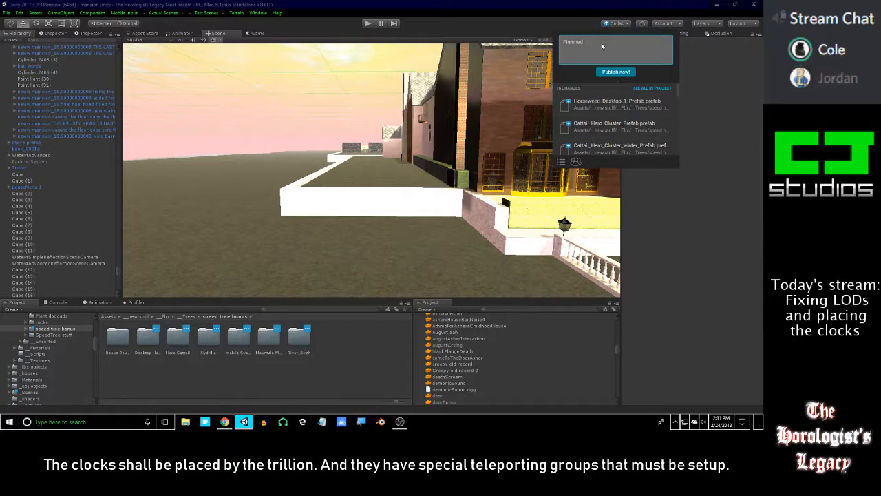
type("putting LOD")
type("s on pre")
type("fabs")
key("BackSpace")
key("BackSpace")
key("BackSpace")
key("BackSpace")
key("BackSpace")
key("BackSpace")
key("BackSpace")
key("BackSpace")
type("n pl")
key("BackSpace")
key("BackSpace")
key("BackSpace")
key("BackSpace")
key("BackSpace")
key("BackSpace")
key("BackSpace")
key("BackSpace")
key("BackSpace")
key("BackSpace")
key("BackSpace")
key("BackSpace")
type("abs for trees and weeds.")
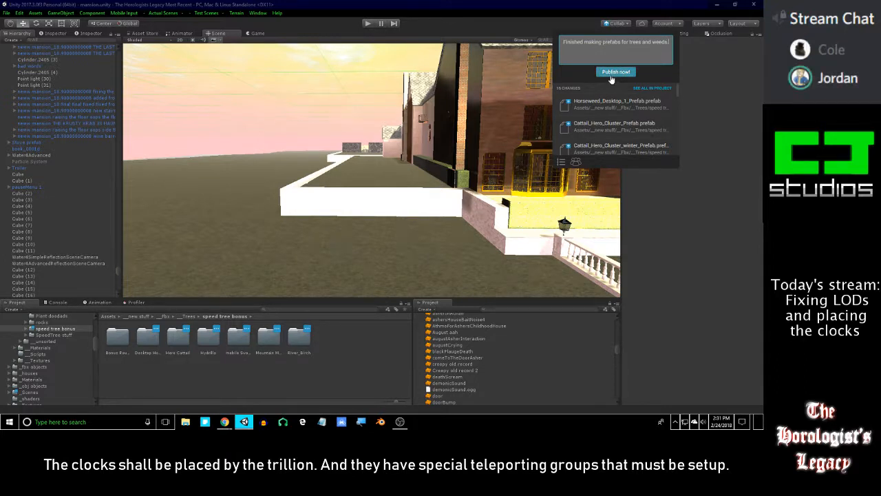
left_click(608, 73)
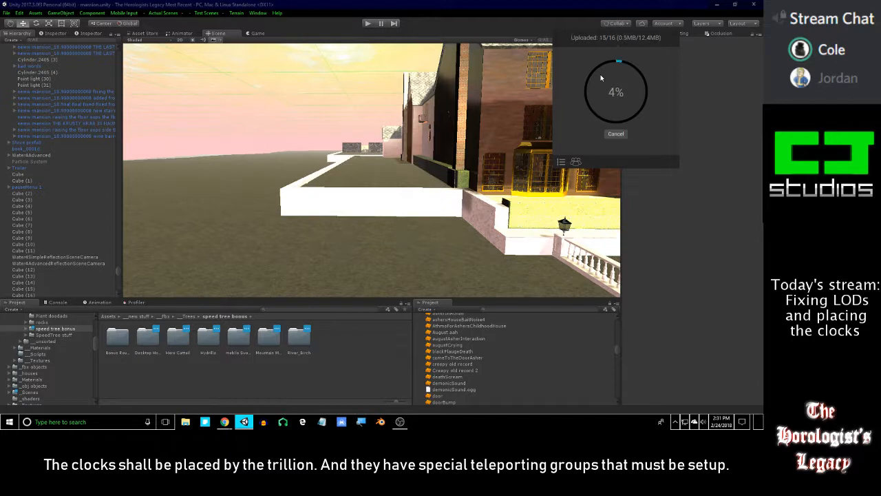
Open the SpeedTree stuff folder under __Trees and look through its tree subfolders.
left_click(47, 338)
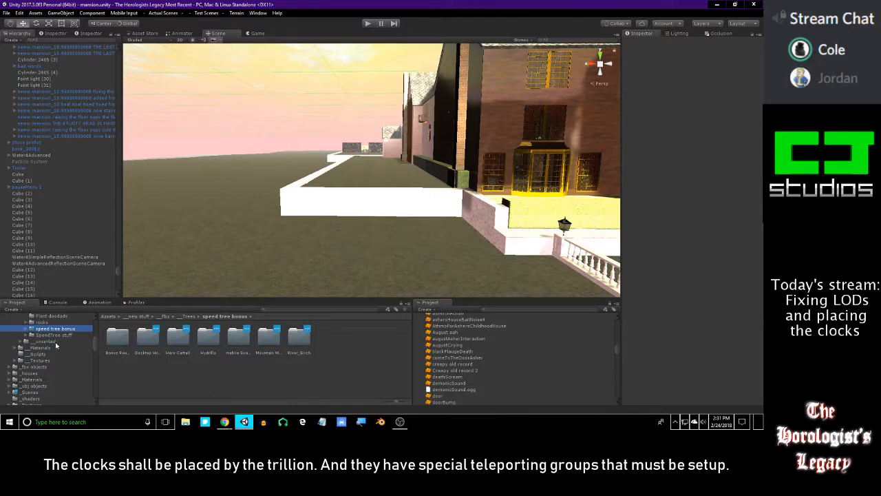
scroll(55, 344, "up", 2)
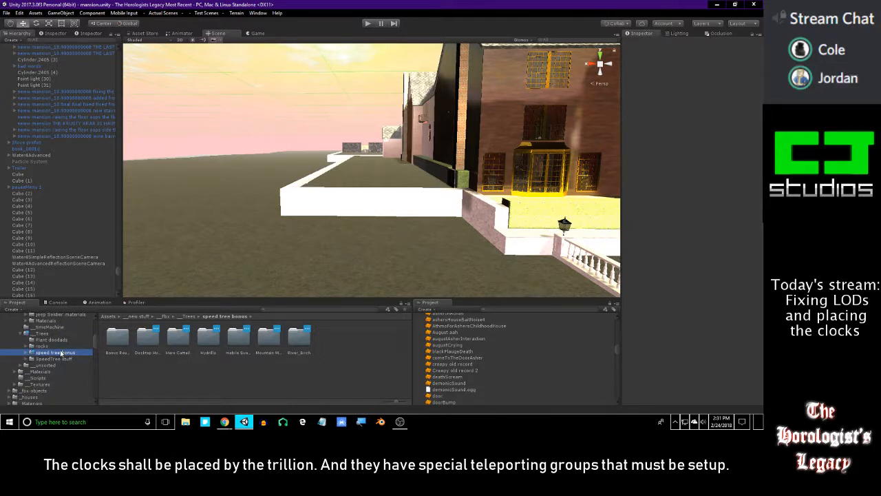
left_click(25, 353)
left_click(25, 352)
left_click(27, 359)
scroll(26, 362, "down", 2)
scroll(28, 361, "down", 3)
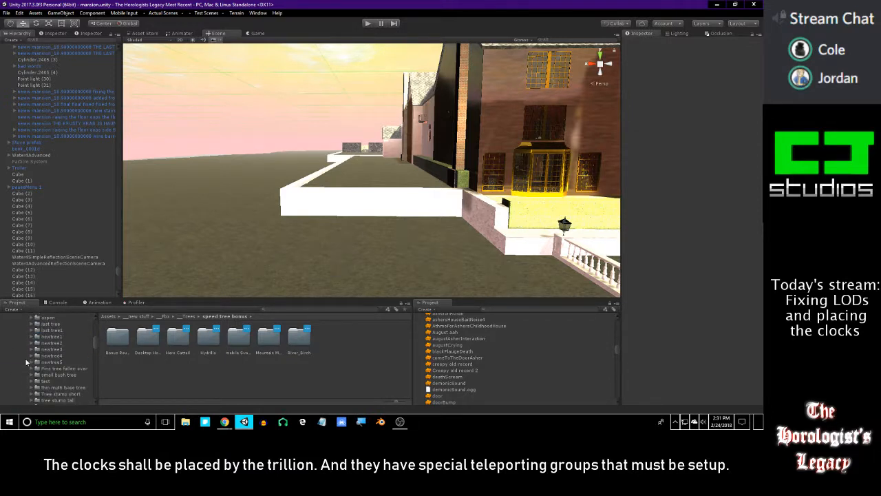
scroll(31, 361, "up", 4)
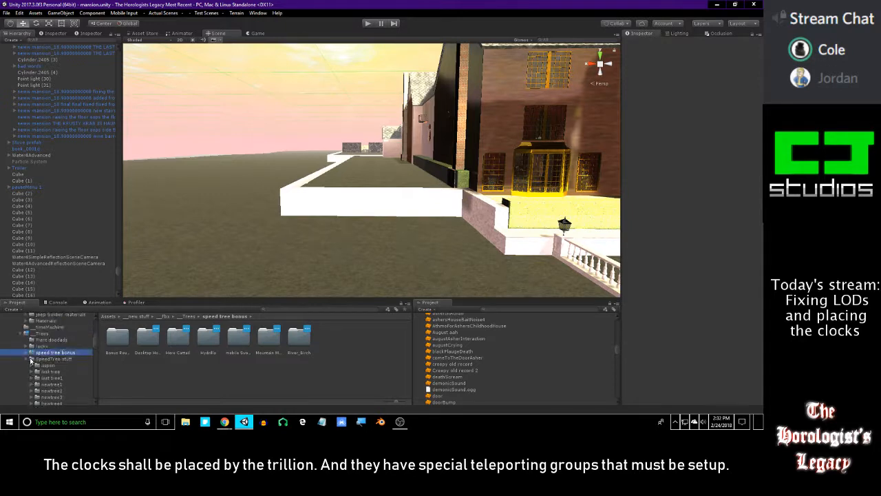
left_click(46, 365)
left_click(49, 358)
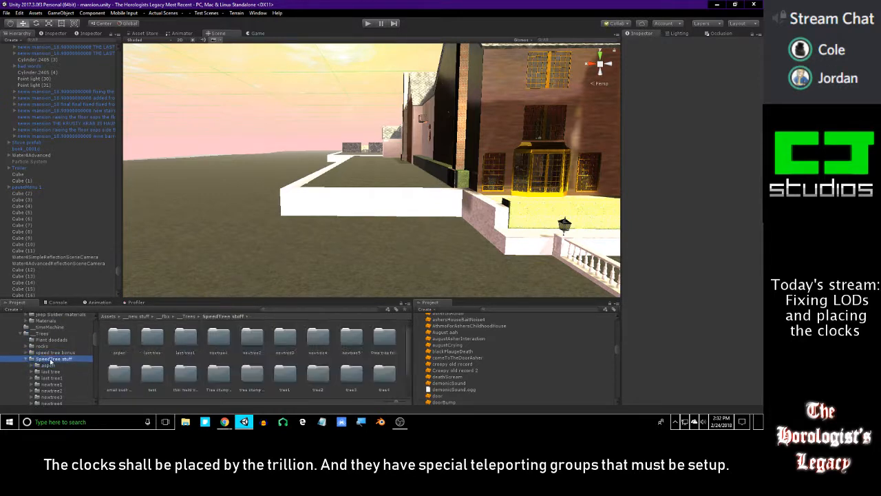
scroll(56, 363, "up", 3)
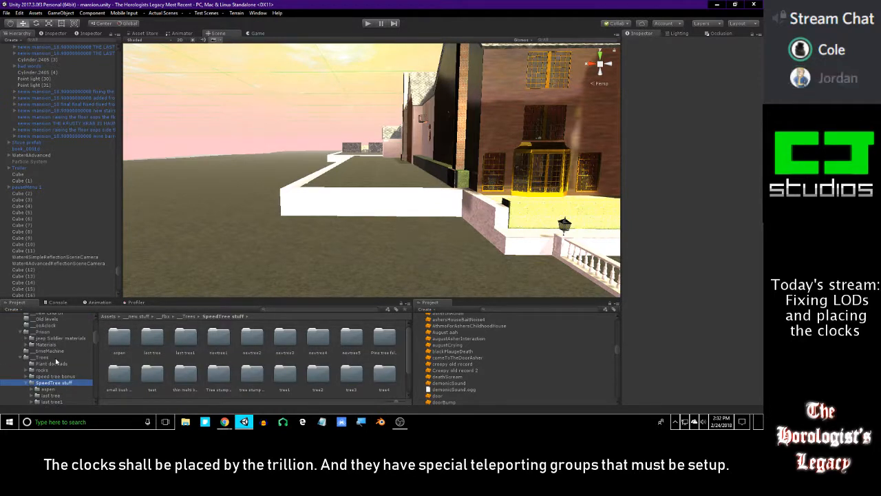
scroll(63, 355, "down", 5)
scroll(63, 356, "down", 3)
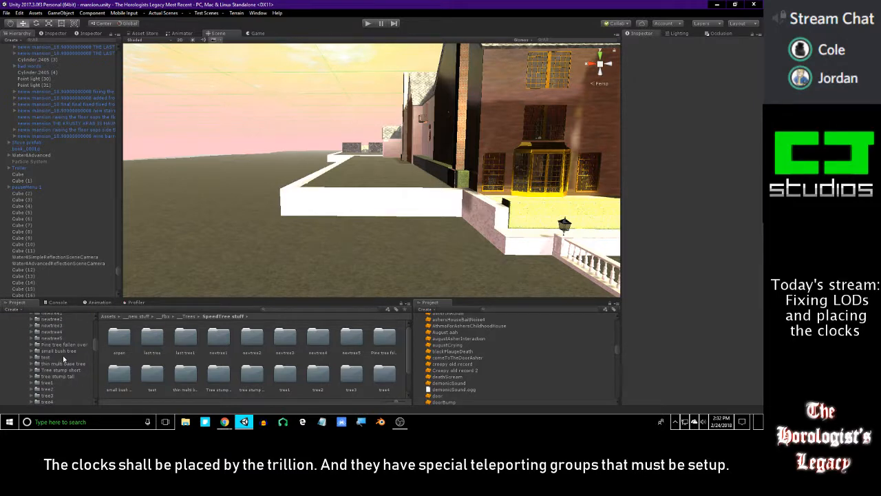
Look through the SpeedTree stuff subfolders from aspen to newtree5, inspecting the aspen and new tree5 models' import settings.
scroll(63, 356, "up", 3)
scroll(58, 352, "down", 3)
scroll(59, 352, "up", 3)
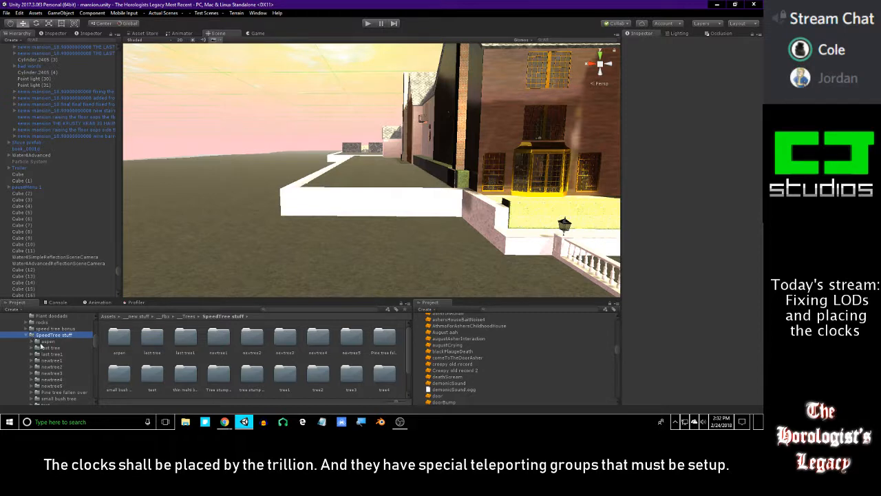
left_click(47, 341)
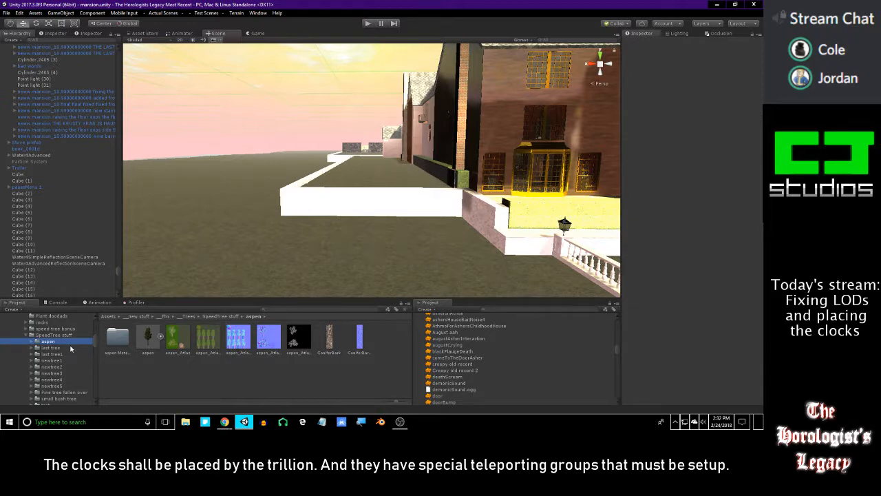
left_click(141, 341)
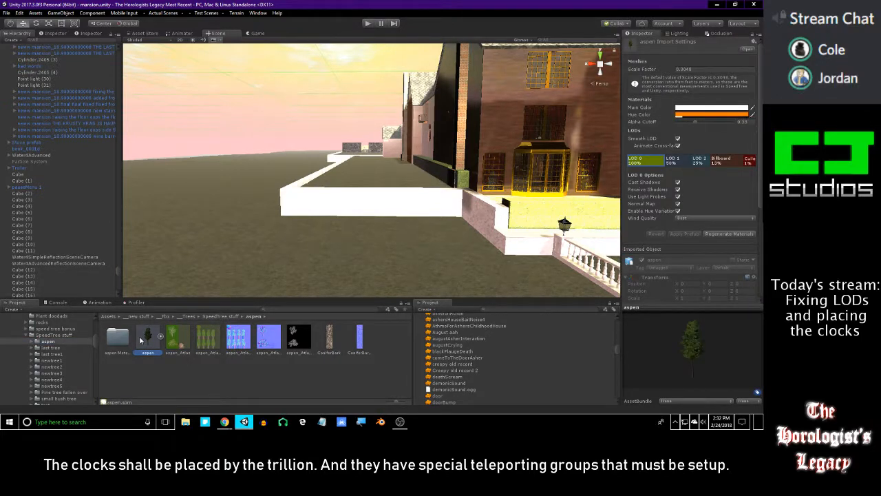
left_click(46, 348)
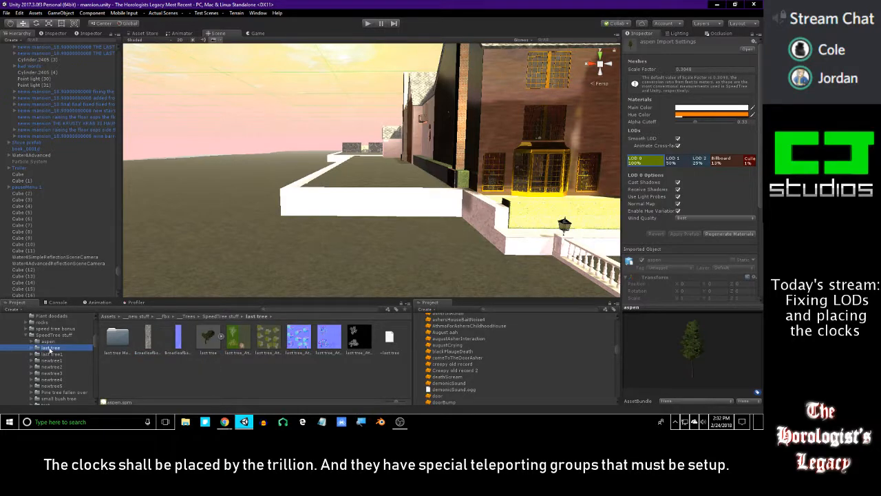
left_click(53, 355)
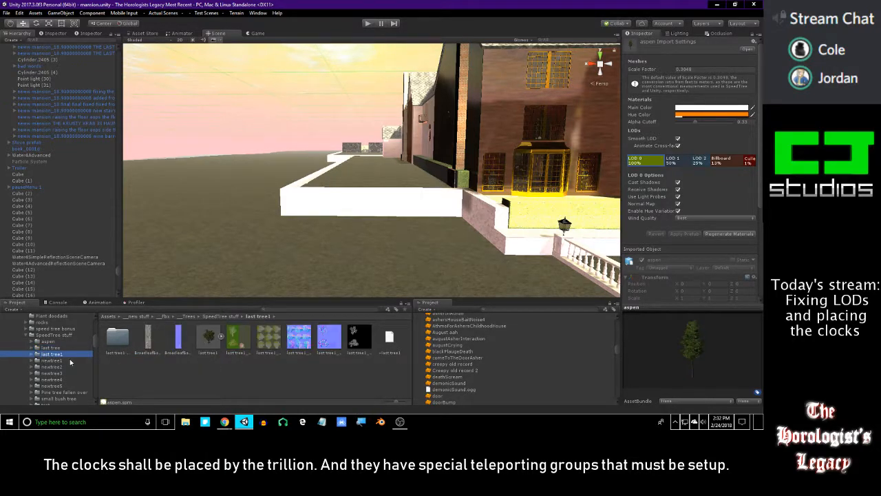
key("Down")
key("Down")
key("Down")
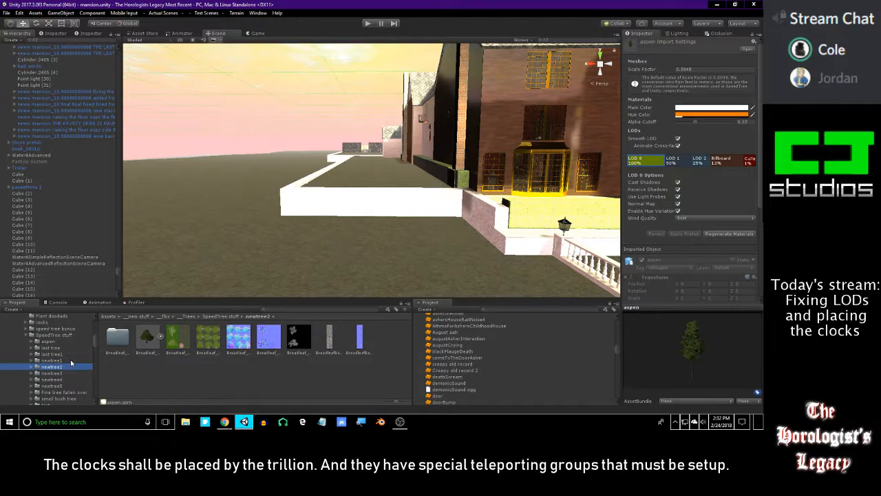
key("Down")
key("Down")
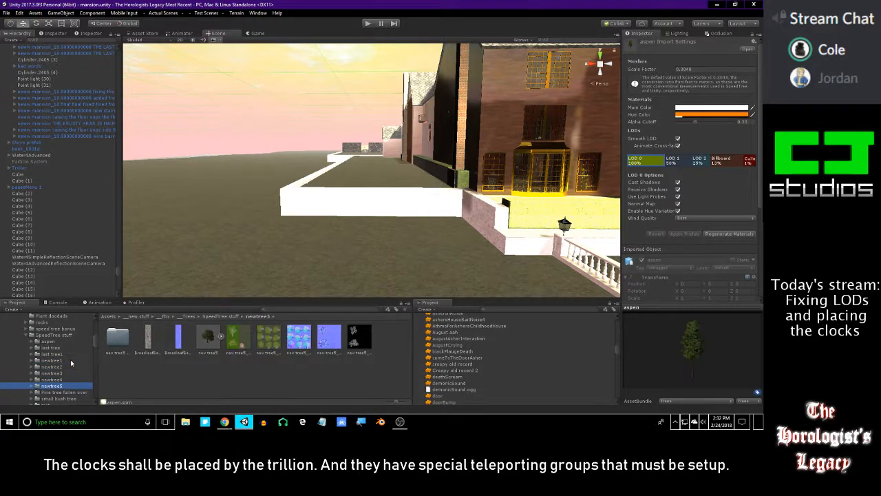
left_click(210, 335)
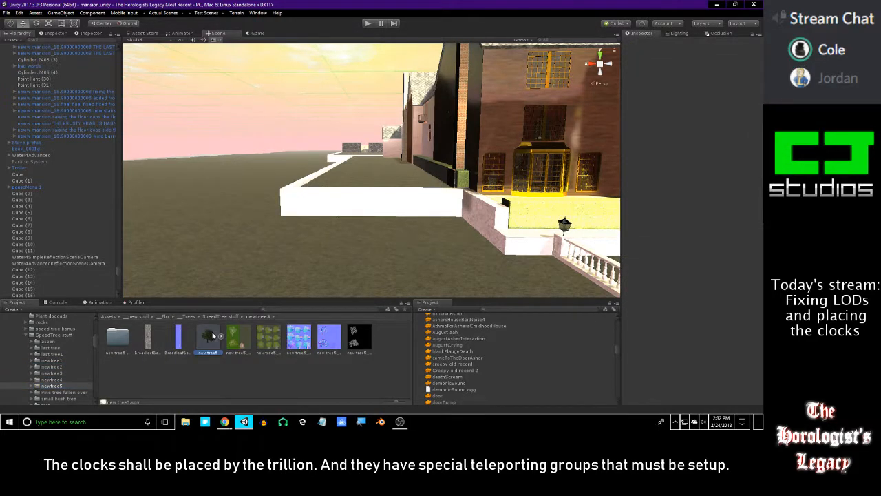
Examine the contents of the remaining SpeedTree stuff subfolders, from Pine tree fallen over onward through the numbered tree folders.
scroll(55, 375, "down", 3)
left_click(68, 345)
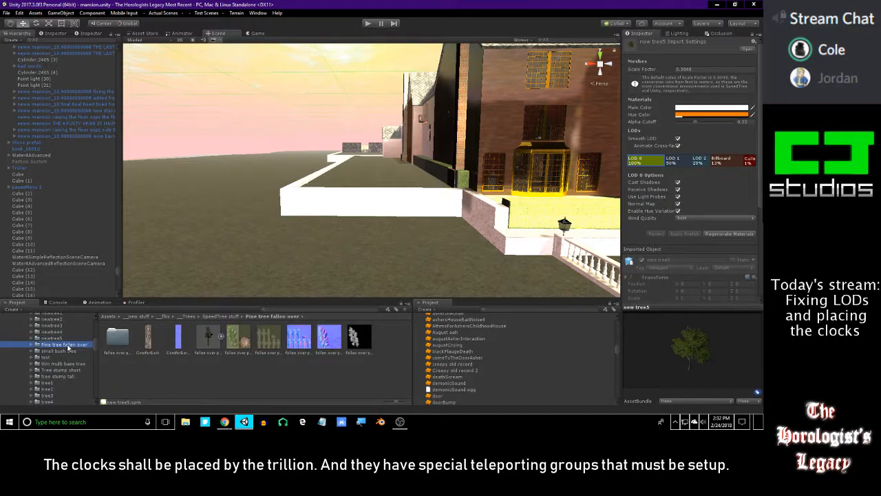
left_click(68, 350)
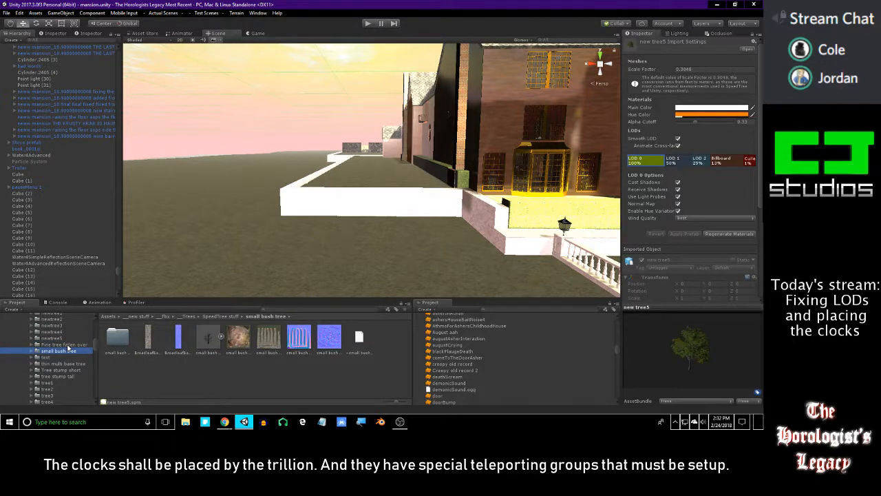
key("Down")
key("Down")
key("Down")
key("Down")
key("Down")
key("Down")
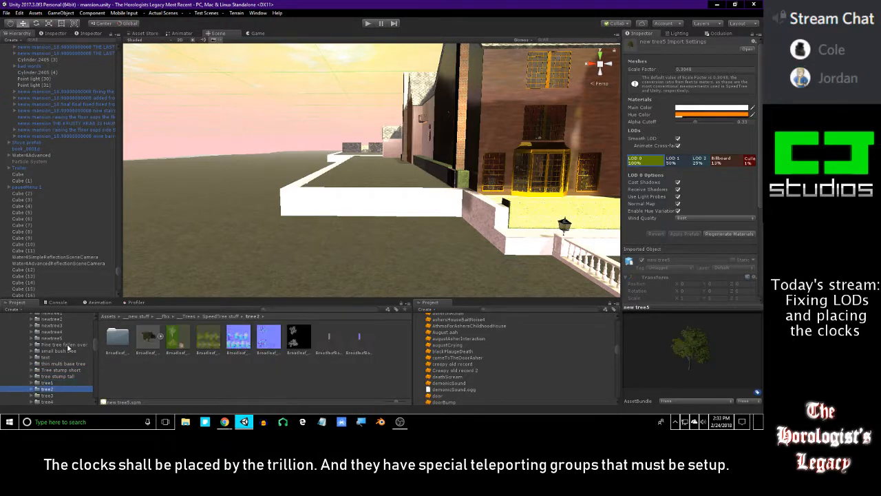
key("Down")
key("Down")
key("Down")
key("Down")
key("Down")
key("Down")
key("Down")
Go back up through the subfolders to the SpeedTree stuff folder and collapse it in the project tree.
key("Up")
key("Up")
key("Up")
key("Up")
key("Up")
key("Up")
key("Up")
key("Up")
key("Up")
key("Up")
key("Up")
key("Up")
key("Up")
key("Up")
key("Up")
key("Up")
key("Up")
key("Up")
key("Up")
key("Up")
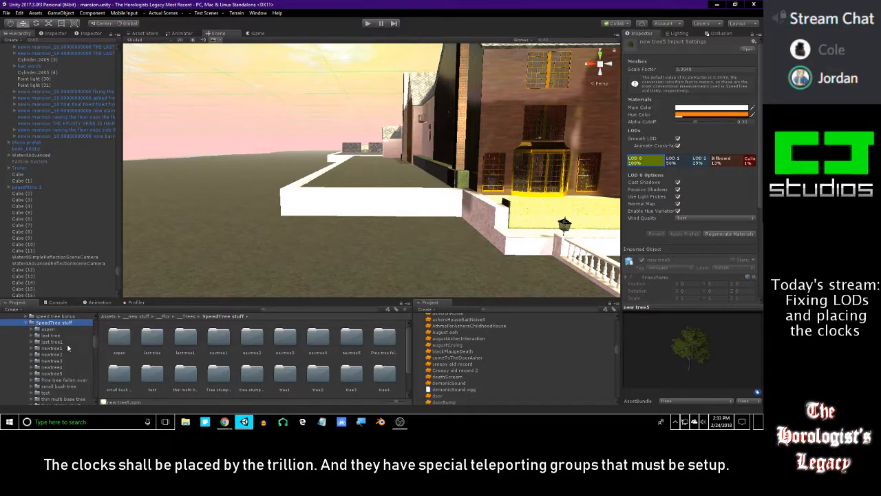
left_click(26, 323)
Find the sitting-room clocks' triggers under teleportingClockManager and rename fakeClockTrigger (1) to clockTrigger.
right_click_drag(227, 221, 320, 143)
left_click(475, 160)
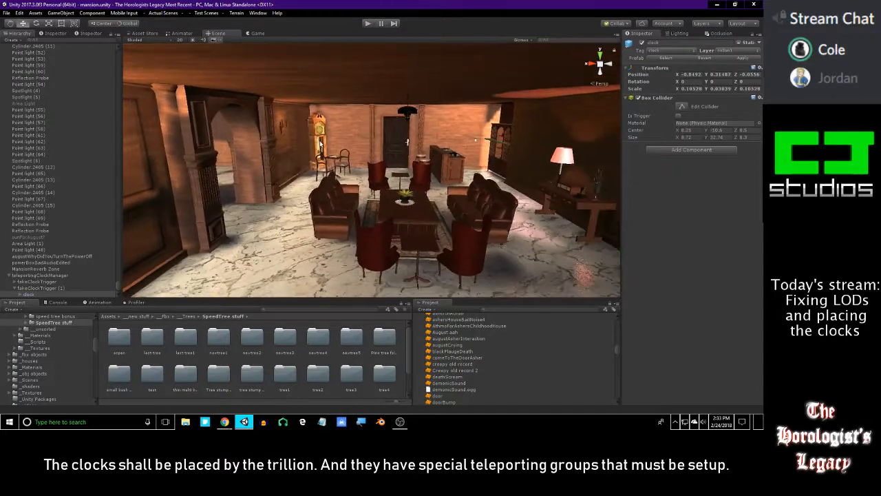
left_click(320, 144)
left_click(31, 275)
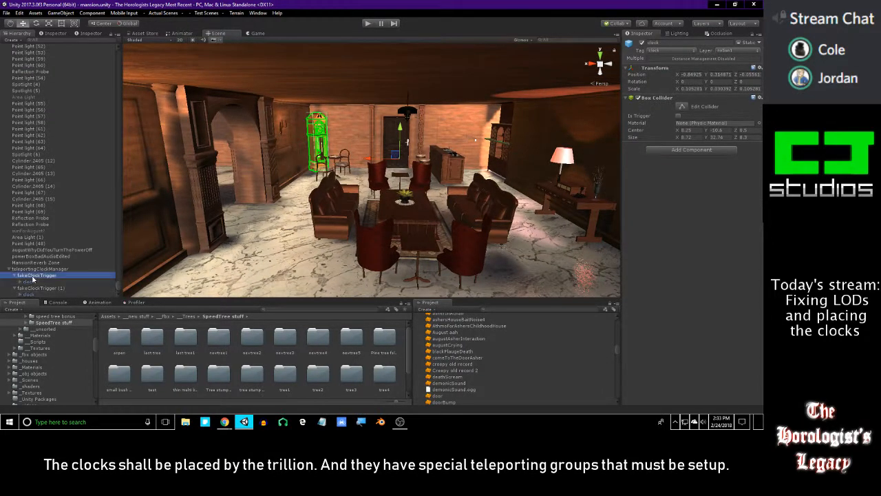
key("Down")
key("Down")
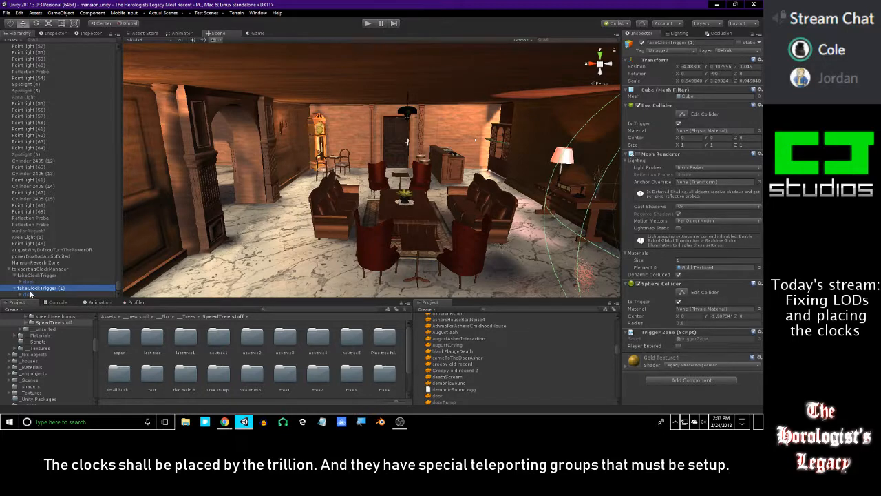
key("F2")
type("clockTrigger")
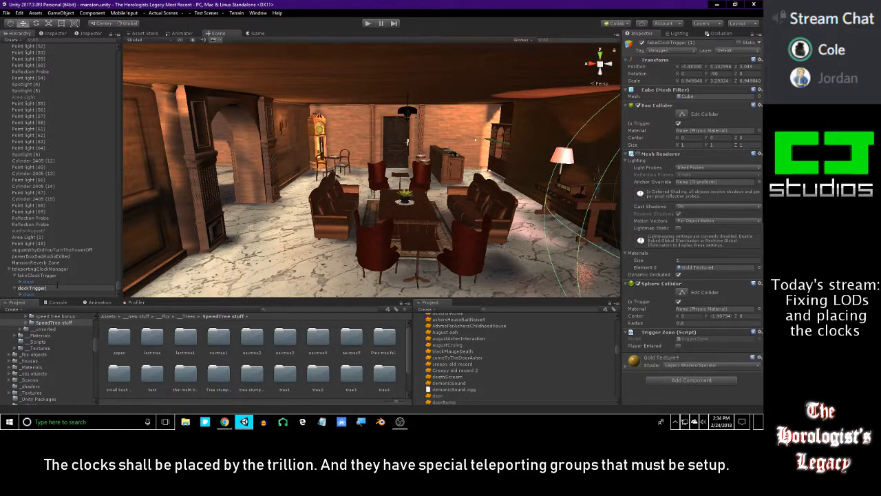
key("Return")
Rename the remaining fakeClockTrigger under teleportingClockManager to clockTrigger.
left_click(49, 283)
left_click(46, 288)
left_click(61, 276)
key("F2")
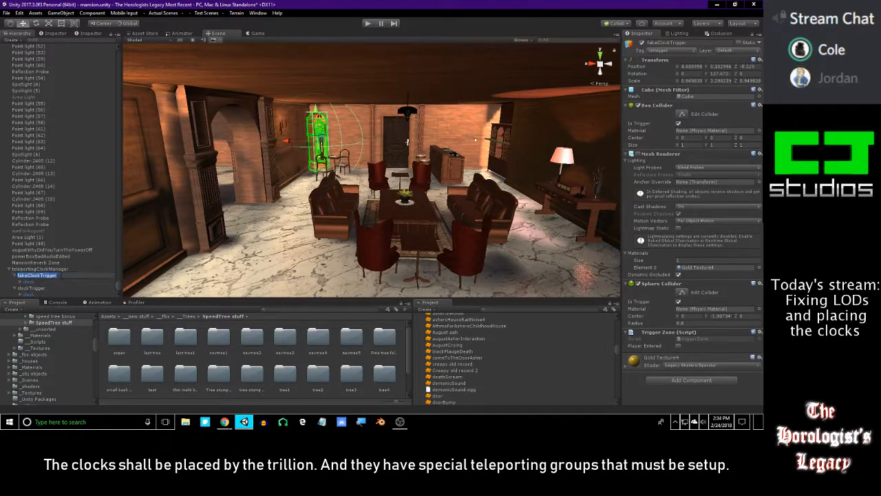
type("clockTrigger")
key("Return")
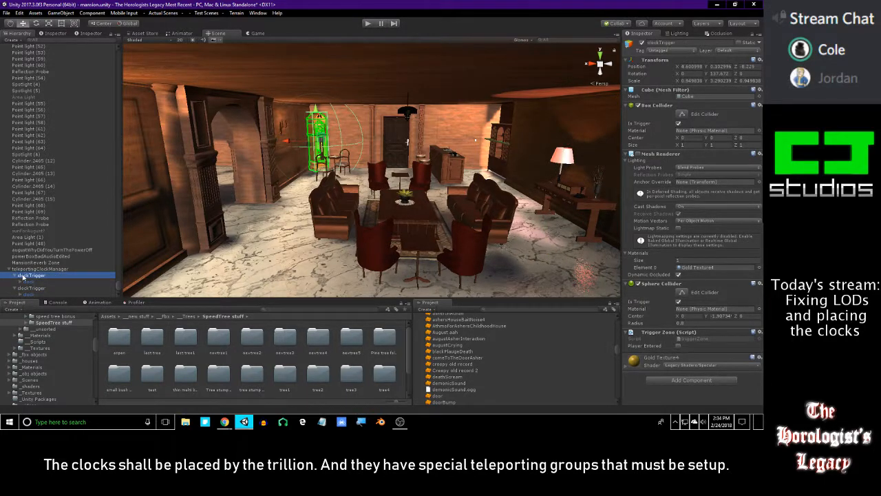
Collapse both clockTrigger objects and their parent teleportingClockManager in the hierarchy.
left_click(27, 290)
scroll(36, 265, "down", 1)
key("Left")
key("Up")
key("Up")
key("Left")
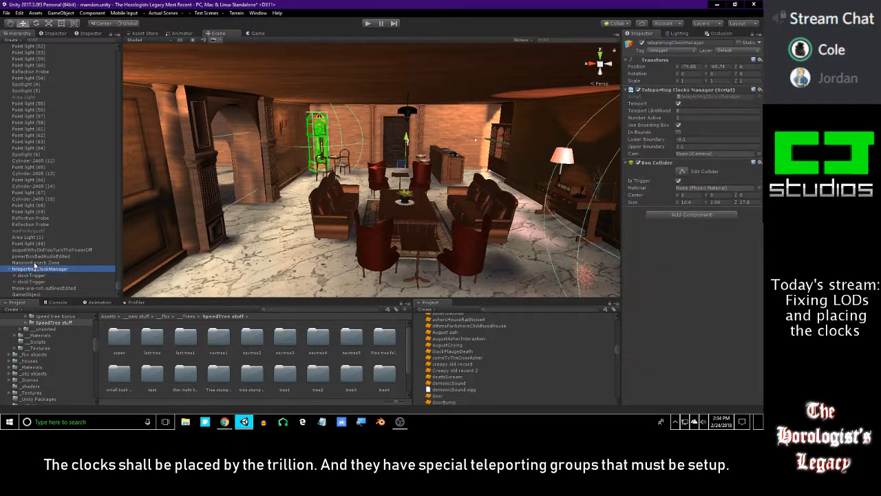
key("Left")
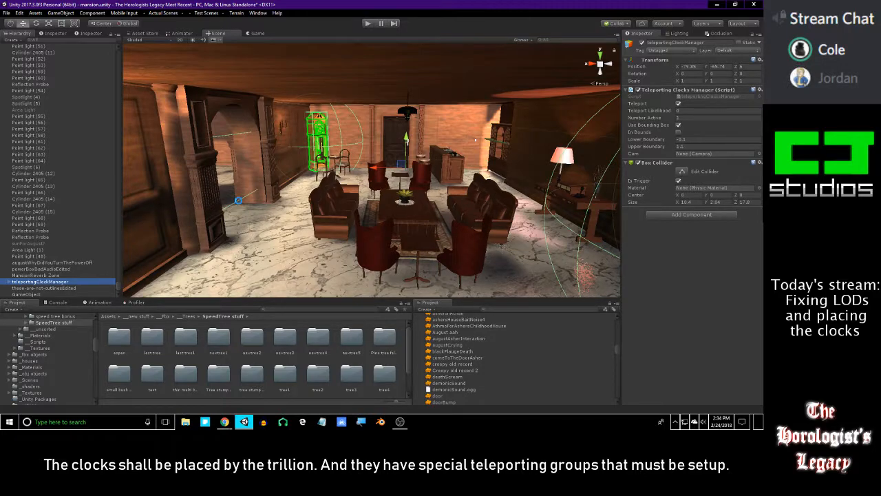
Try duplicating teleportingClockManager with its clocks and moving the copy out of the sitting room to about X -53.44.
left_click_drag(243, 202, 276, 203, "alt")
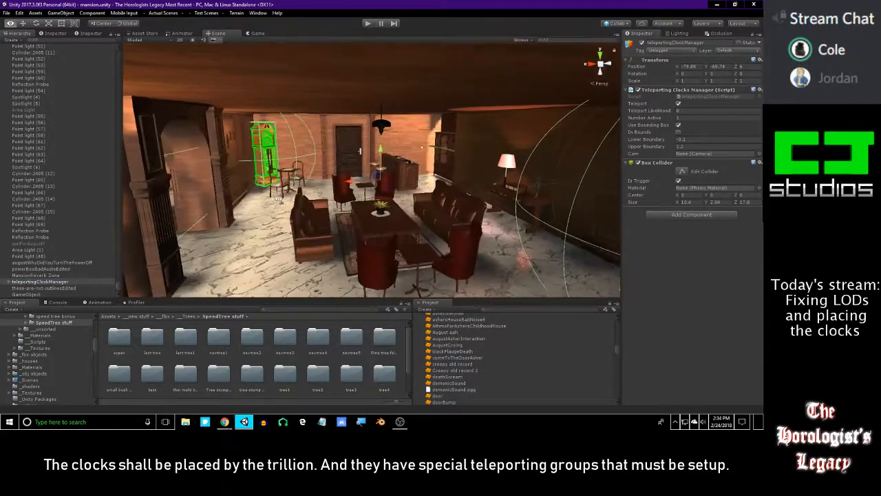
key("ctrl+d")
left_click_drag(342, 179, 657, 199)
left_click_drag(443, 211, 456, 211)
mouse_move(456, 210)
right_mouse_down()
mouse_move(305, 194)
mouse_move(590, 219)
mouse_move(460, 195)
right_mouse_up()
key("w")
left_click_drag(482, 188, 280, 205)
right_click_drag(286, 205, 619, 179)
right_click_drag(409, 212, 685, 222)
right_click_drag(460, 194, 97, 244)
right_click_drag(306, 205, 231, 204)
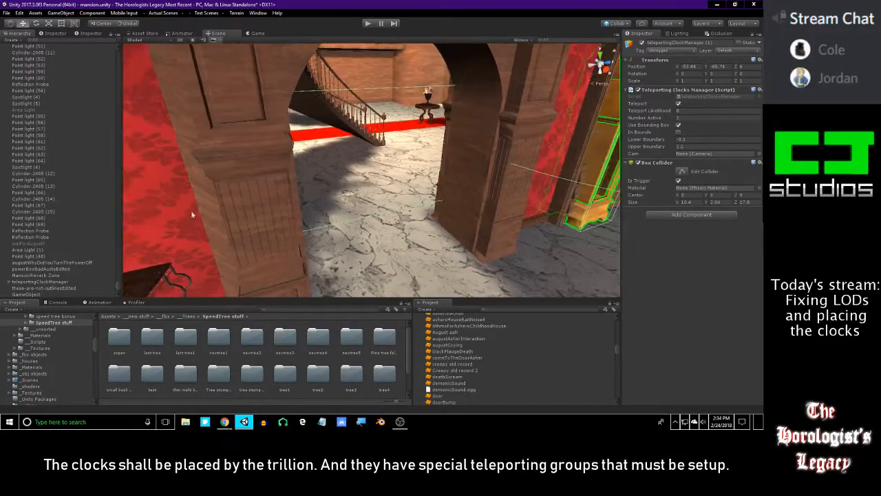
scroll(94, 226, "down", 1)
right_click_drag(397, 199, 329, 152)
left_click(469, 182)
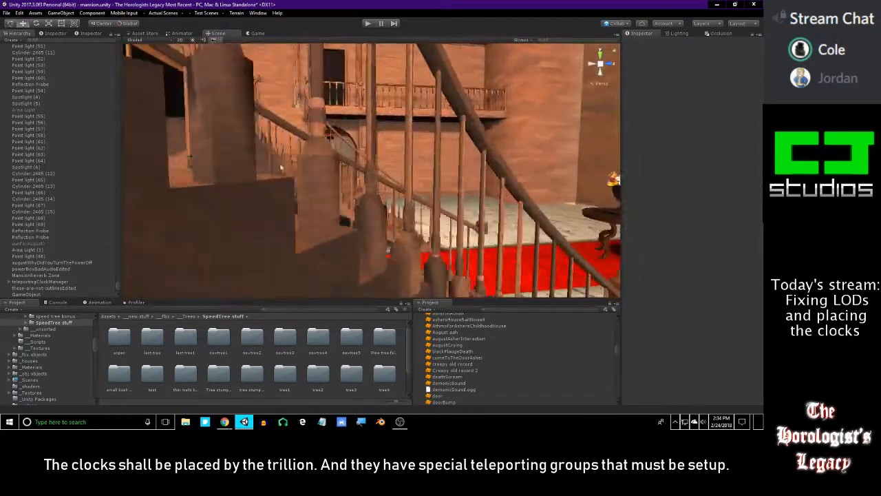
Inspect the unnamed GameObject that holds the Light Probe Group and delete it from the scene.
left_click(48, 294)
scroll(276, 239, "down", 2)
right_click_drag(355, 208, 322, 192)
key("f")
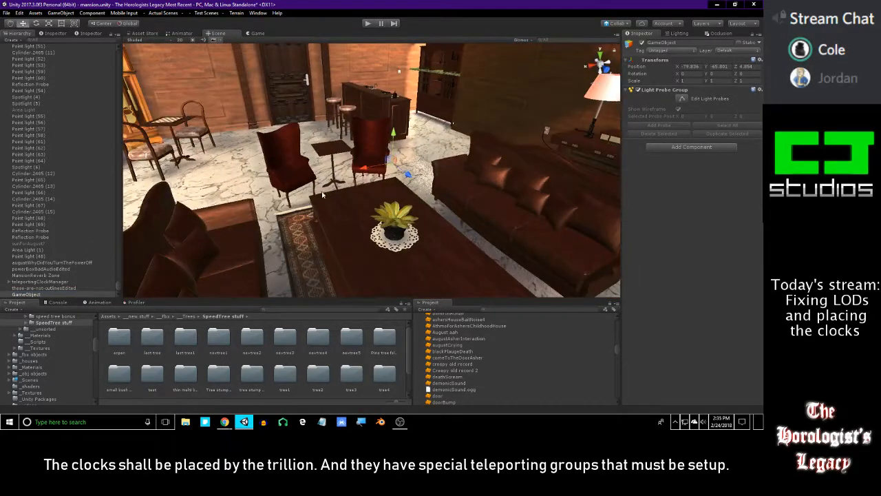
left_click(682, 100)
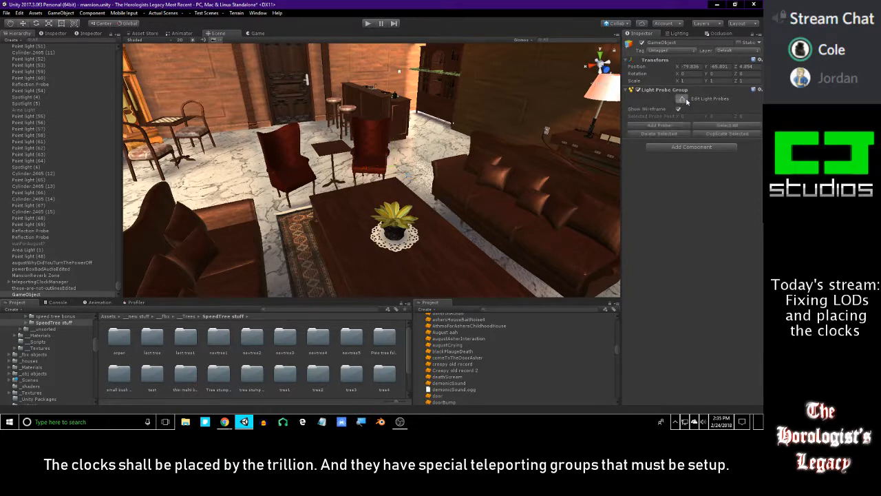
right_click(734, 91)
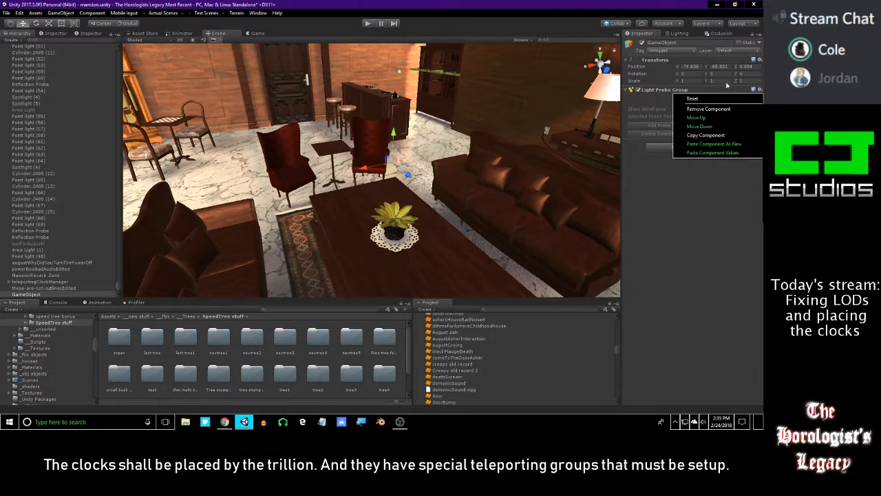
left_click(225, 205)
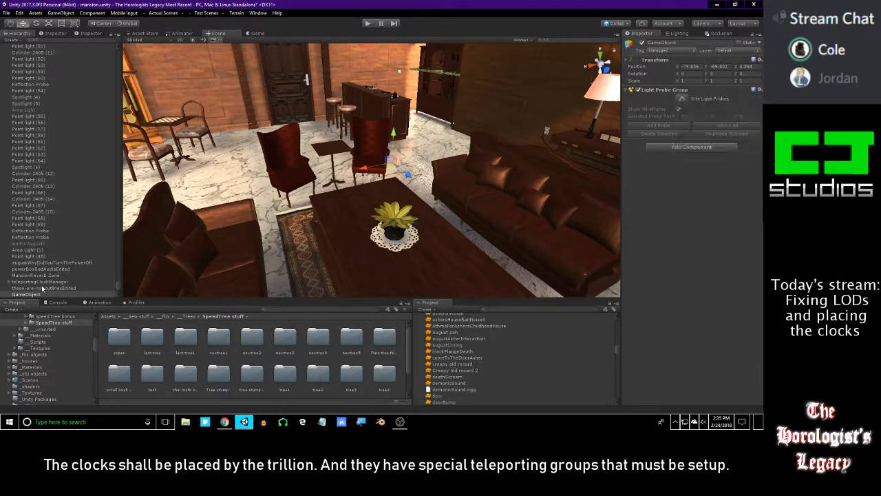
key("Delete")
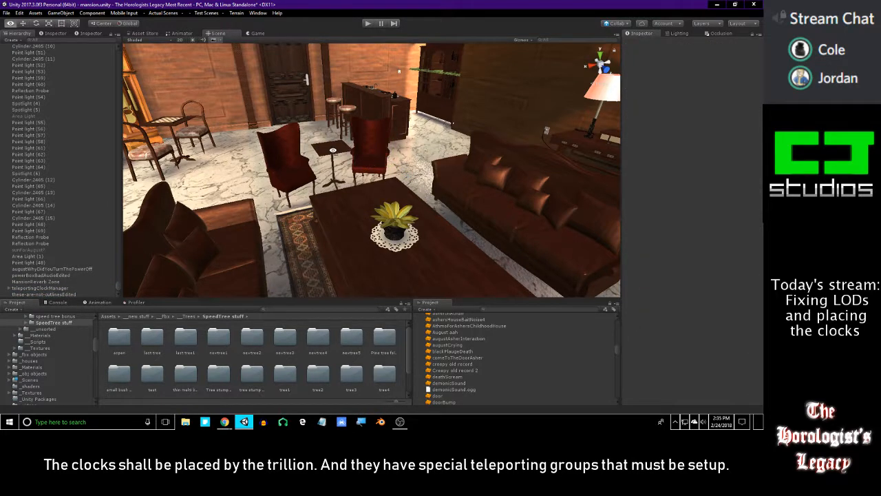
Duplicate the clock standing against the sitting-room side wall and move the copy out of teleportingClockManager to the hierarchy's root level.
left_click_drag(296, 207, 324, 153, "alt")
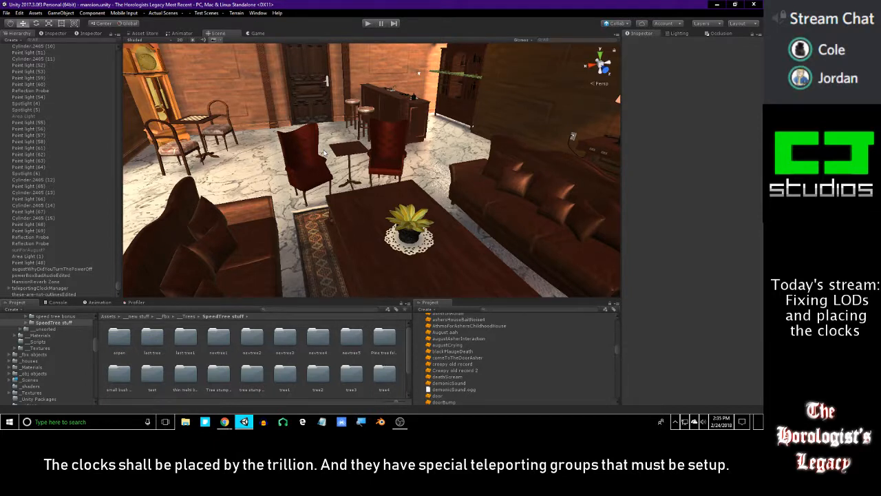
right_click_drag(338, 119, 391, 170)
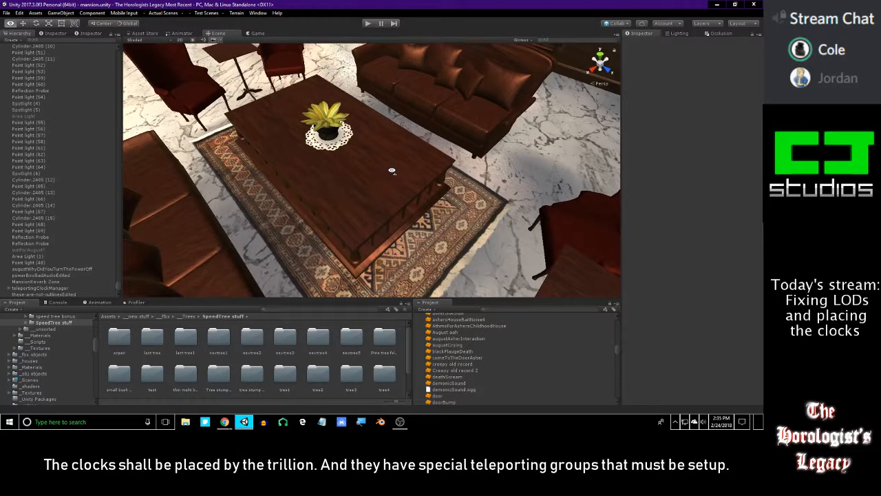
right_click_drag(392, 171, 482, 154)
left_click(472, 150)
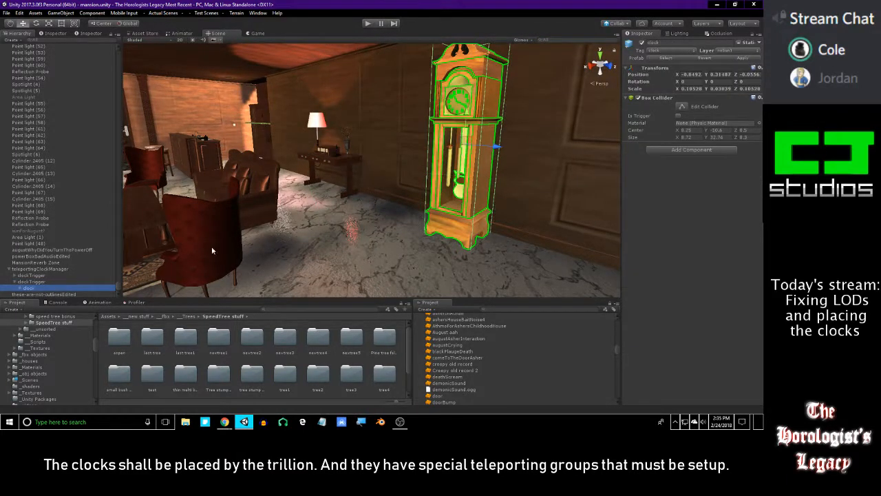
key("ctrl+d")
left_click_drag(32, 296, 29, 267)
left_click_drag(365, 165, 271, 166, "alt")
scroll(270, 165, "down", 3)
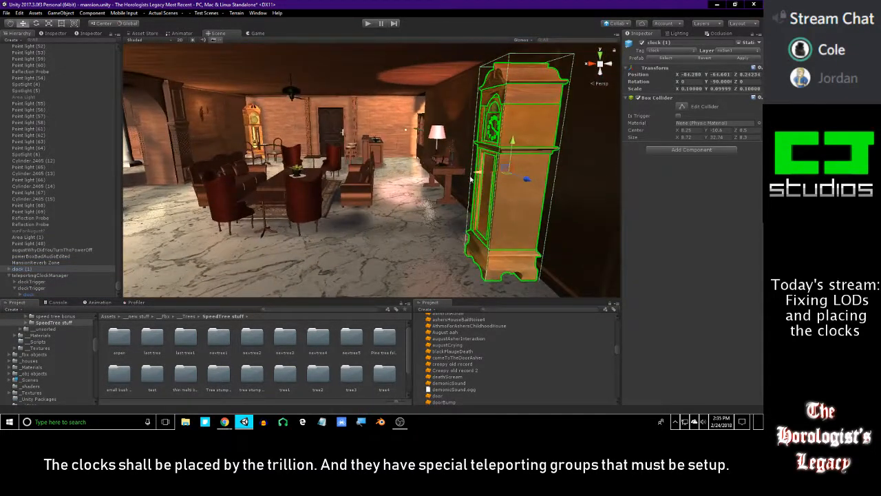
Move the duplicated clock from the sitting room into the red-walled room beside the stairwell, at about X -49.25, Z -3.37.
left_click_drag(506, 171, 115, 137)
right_click_drag(129, 134, 179, 147)
left_click_drag(380, 169, 347, 181, "alt")
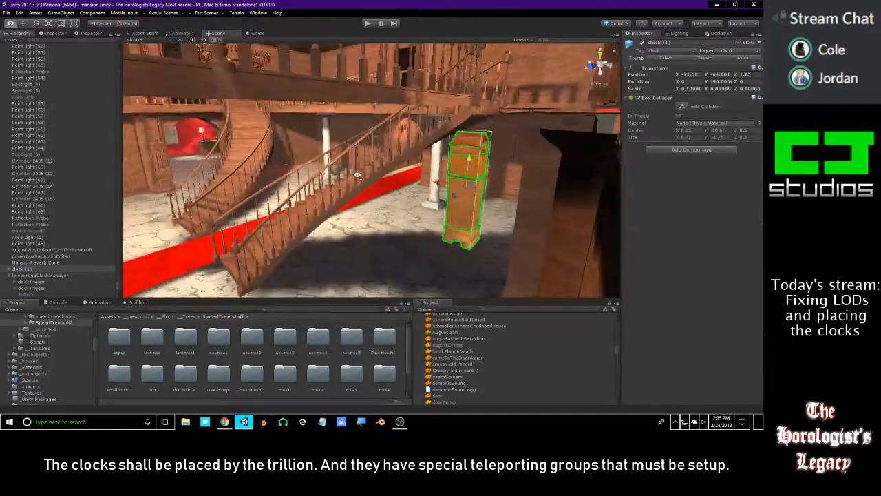
left_click_drag(471, 185, 230, 136)
right_click_drag(252, 135, 433, 200)
left_click_drag(491, 189, 386, 178)
right_click_drag(386, 178, 305, 193)
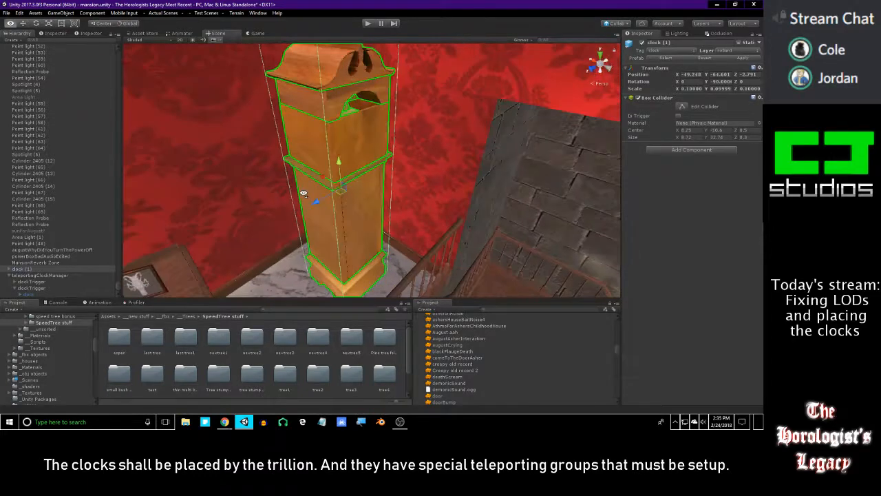
left_click_drag(320, 199, 370, 179)
Set the clock's Y rotation to -180 and nudge it into the corner beside the stairwell, at about X -48.6, Z -2.17.
key("e")
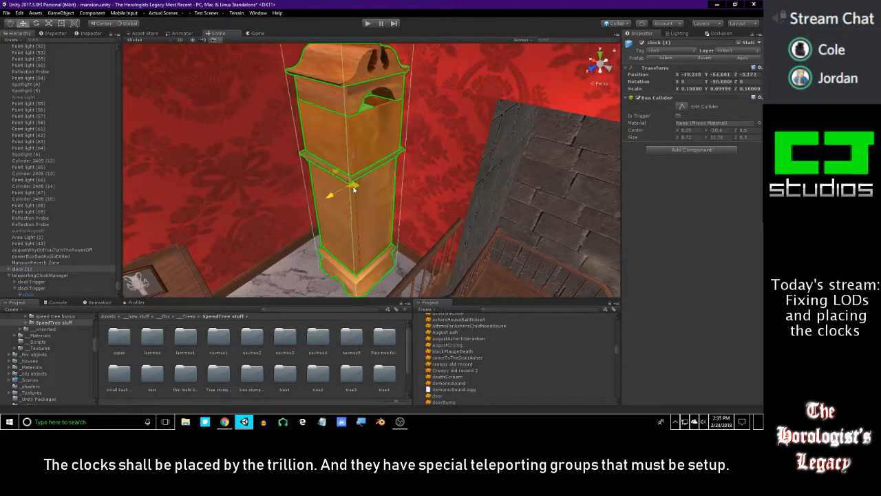
left_click_drag(333, 203, 441, 214)
left_click(719, 82)
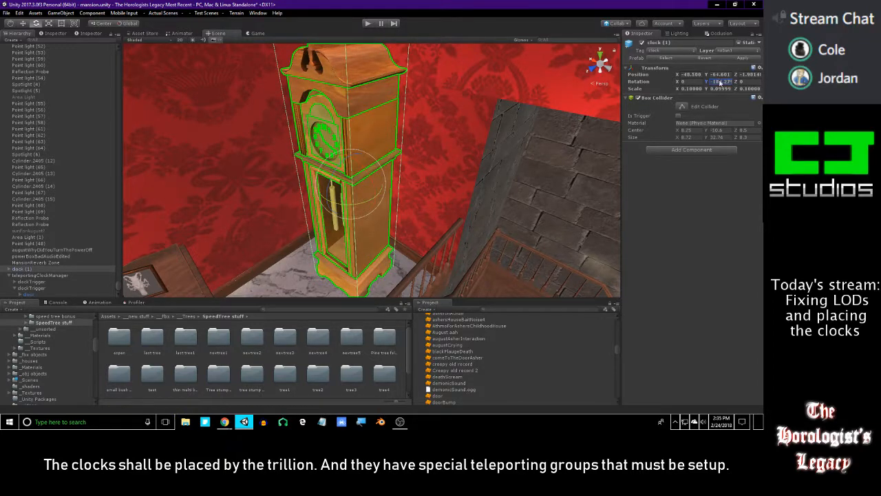
type("-180")
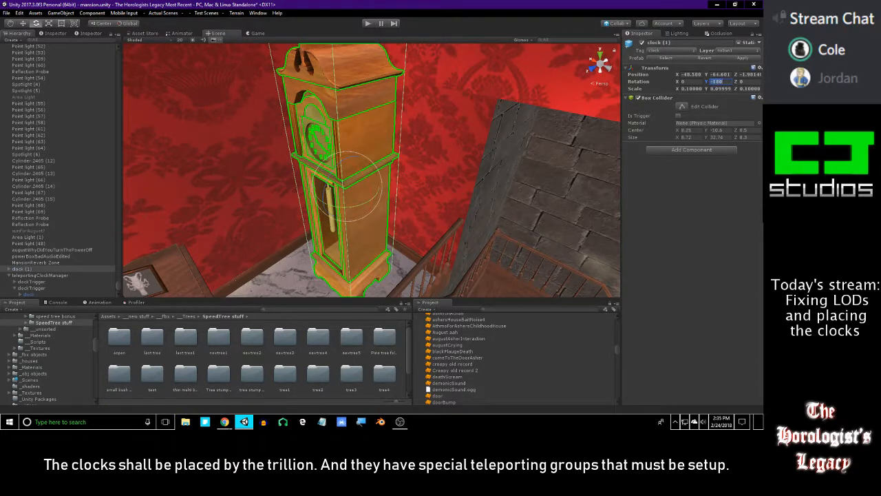
right_click_drag(494, 190, 450, 208)
key("w")
left_click_drag(392, 189, 411, 180)
right_click_drag(414, 178, 378, 178)
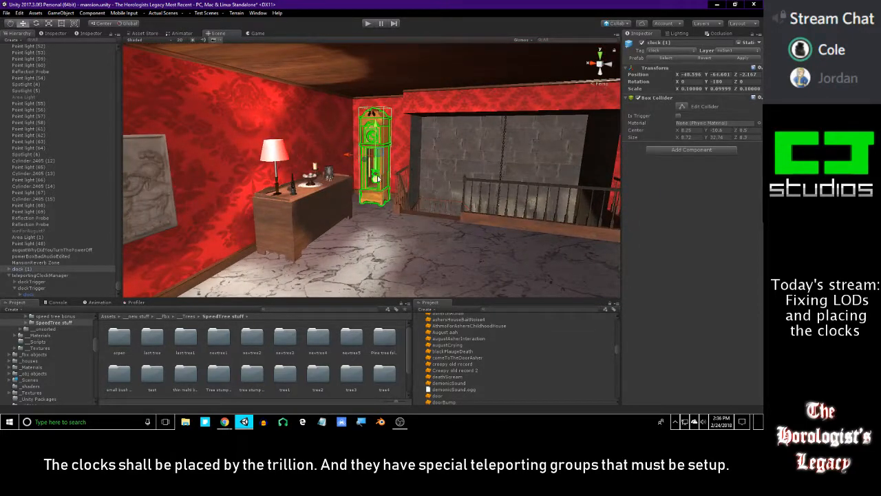
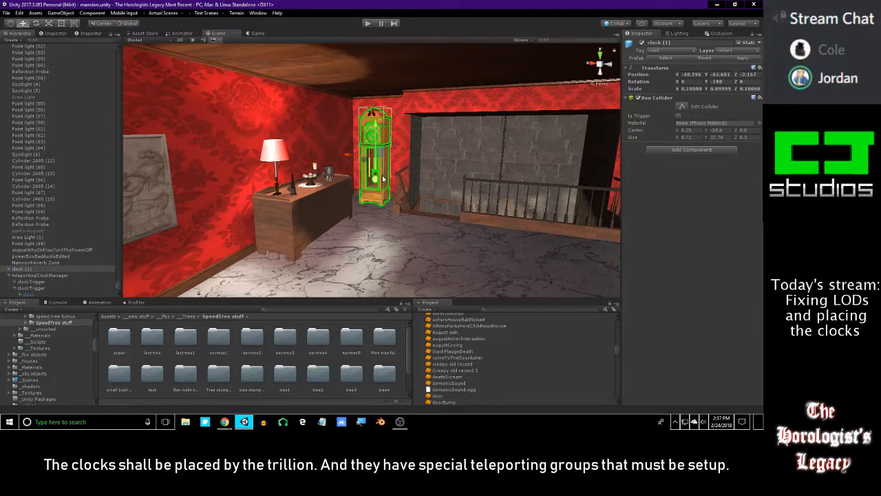
Inspect the placed clock, the entrance hall, the sitting room and the upstairs bedroom for further clock locations.
key("w")
right_click_drag(383, 179, 428, 151)
key("f")
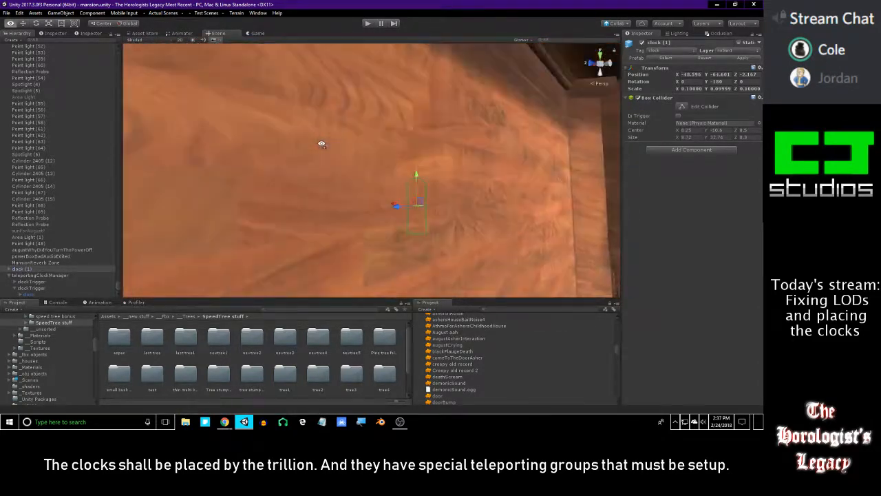
right_click_drag(379, 171, 414, 154)
key("w")
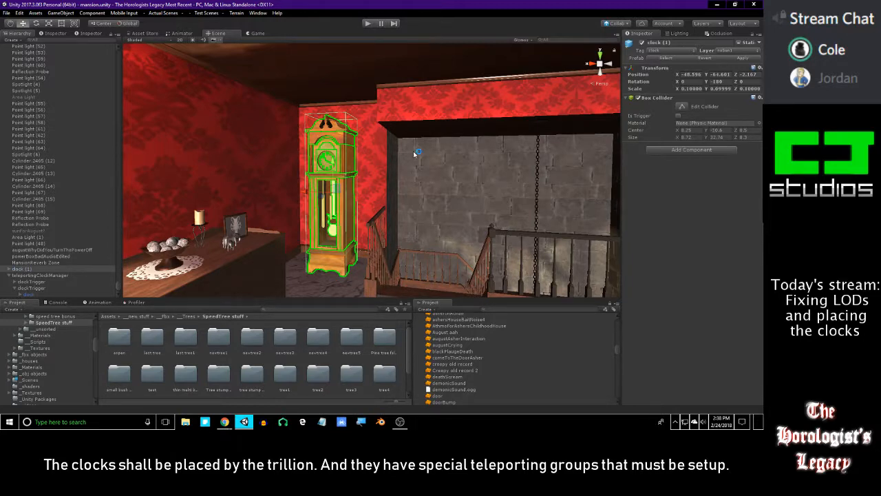
mouse_move(301, 188)
right_mouse_down()
mouse_move(401, 203)
mouse_move(571, 185)
right_mouse_up()
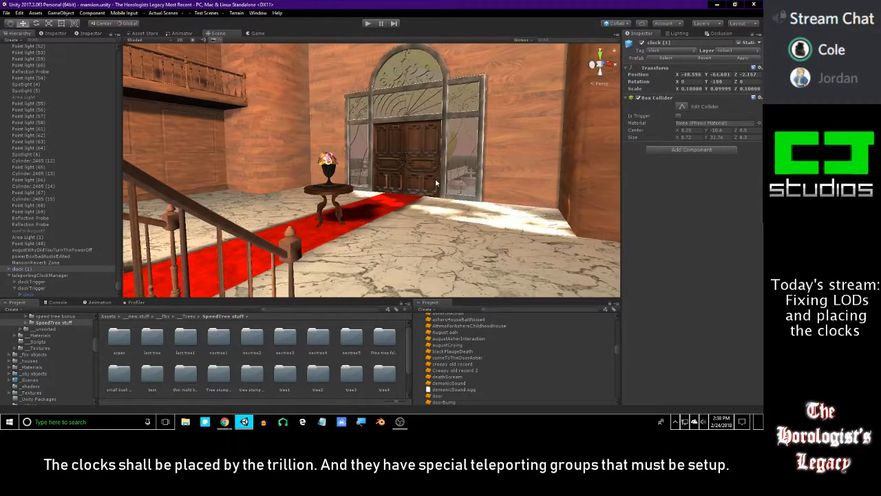
right_click_drag(436, 182, 510, 170)
right_click_drag(470, 196, 391, 200)
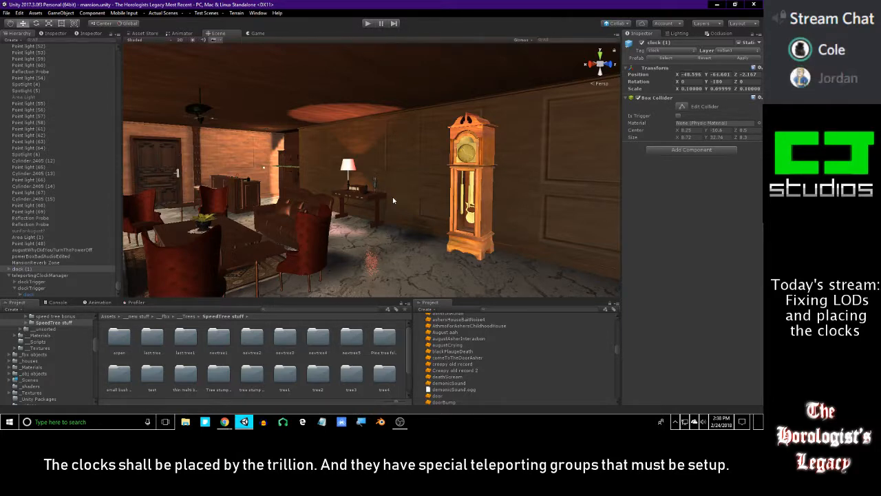
right_click_drag(393, 200, 237, 208)
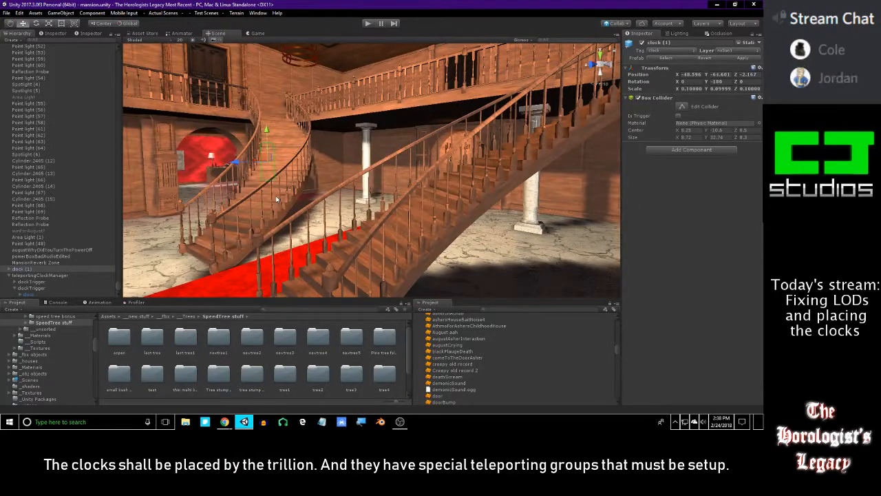
mouse_move(276, 200)
right_mouse_down()
mouse_move(238, 186)
mouse_move(285, 194)
mouse_move(486, 175)
mouse_move(667, 174)
mouse_move(422, 152)
mouse_move(621, 148)
mouse_move(435, 128)
right_mouse_up()
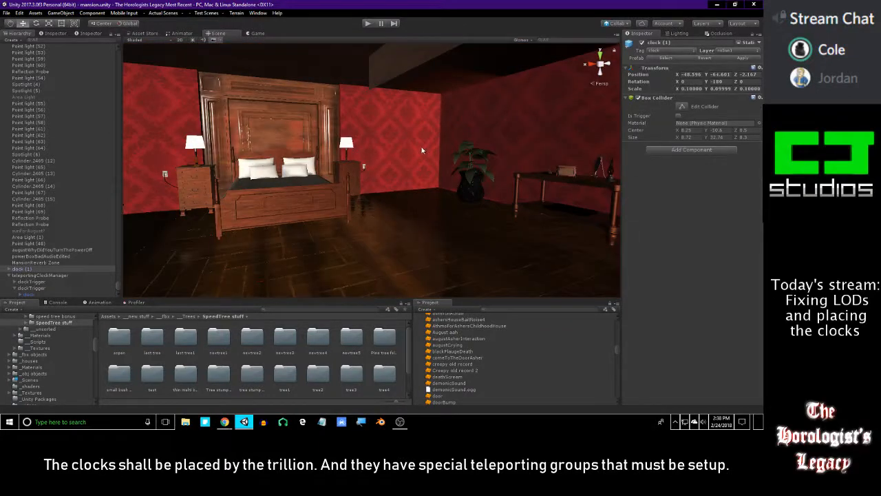
right_click_drag(406, 177, 490, 196)
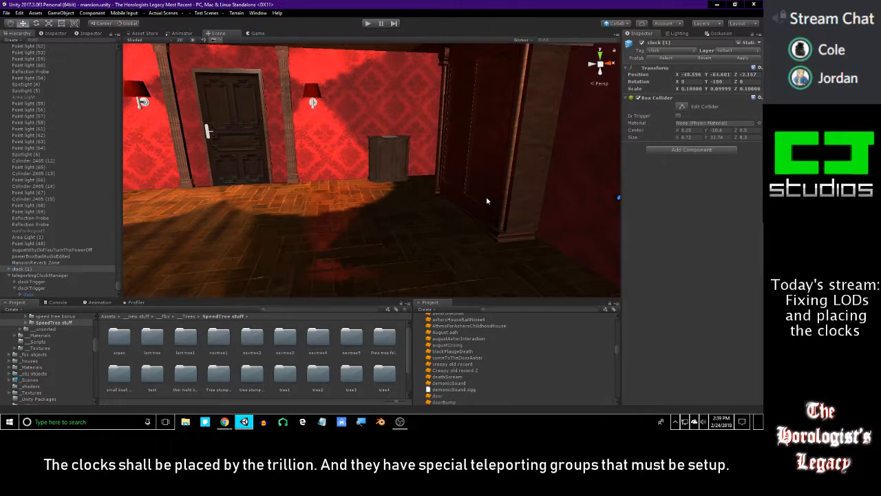
Delete the unwanted mesh object from the wood-walled room with the curtained window.
right_click_drag(437, 183, 279, 150)
left_click(415, 163)
key("Delete")
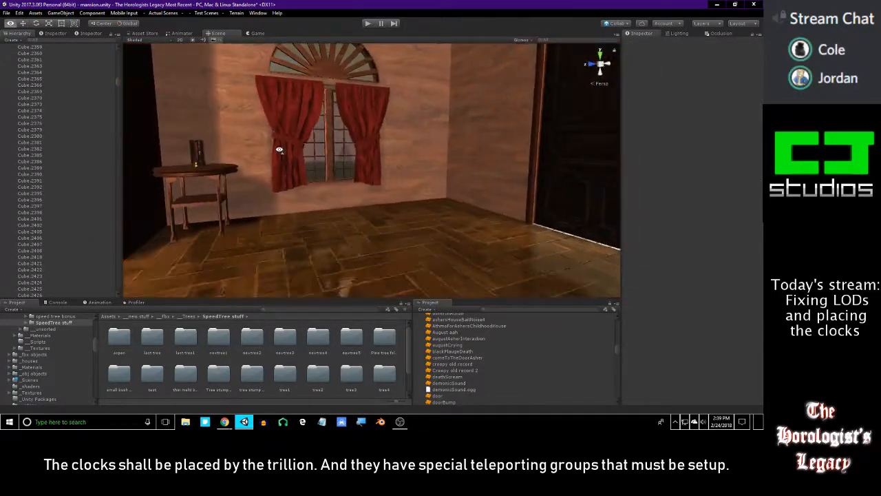
Collapse the mansion model and the ExcludeFromOcclusionCullingBake group in the hierarchy.
right_click_drag(433, 163, 474, 200)
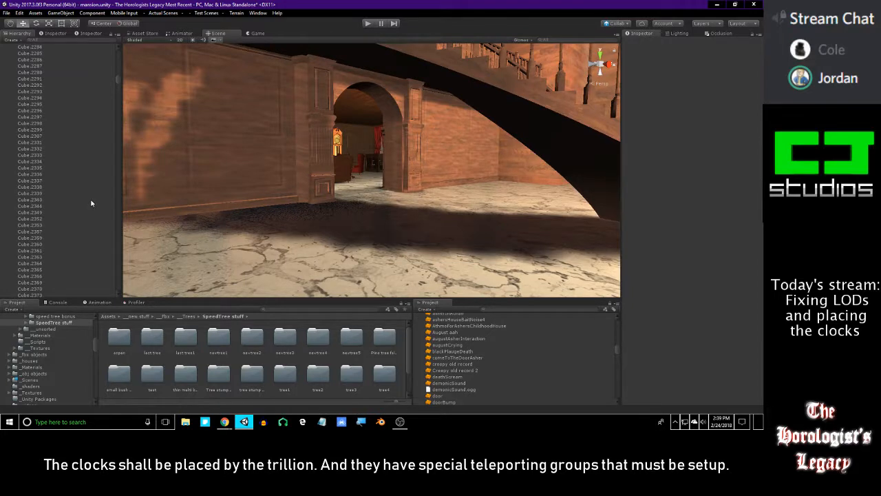
scroll(90, 199, "up", 10)
left_click_drag(118, 78, 115, 45)
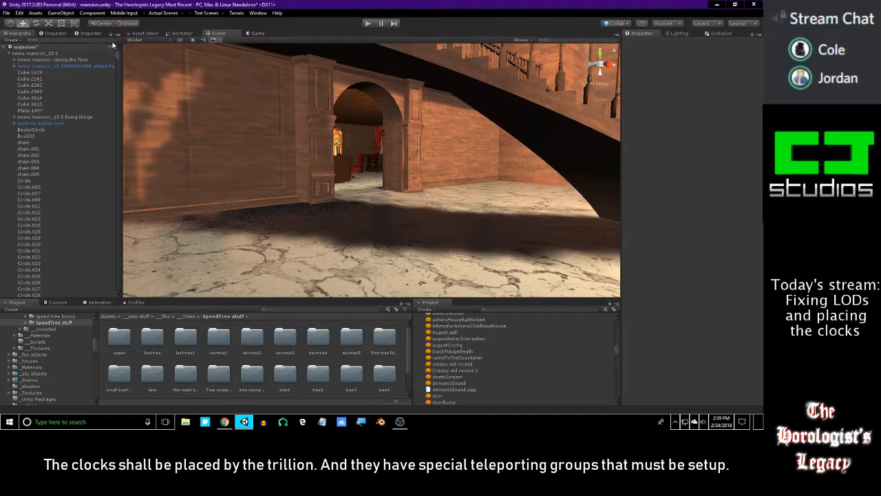
left_click(9, 53)
scroll(59, 215, "down", 5)
scroll(59, 215, "down", 3)
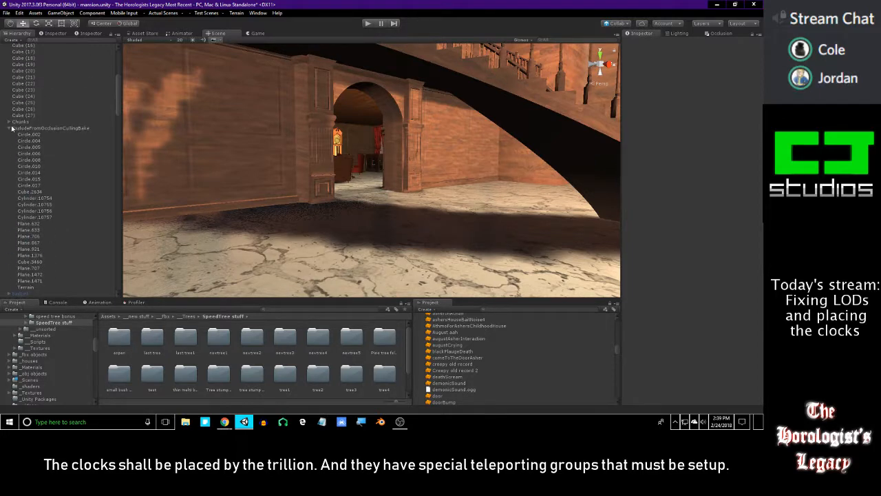
left_click(10, 129)
left_click_drag(119, 111, 112, 297)
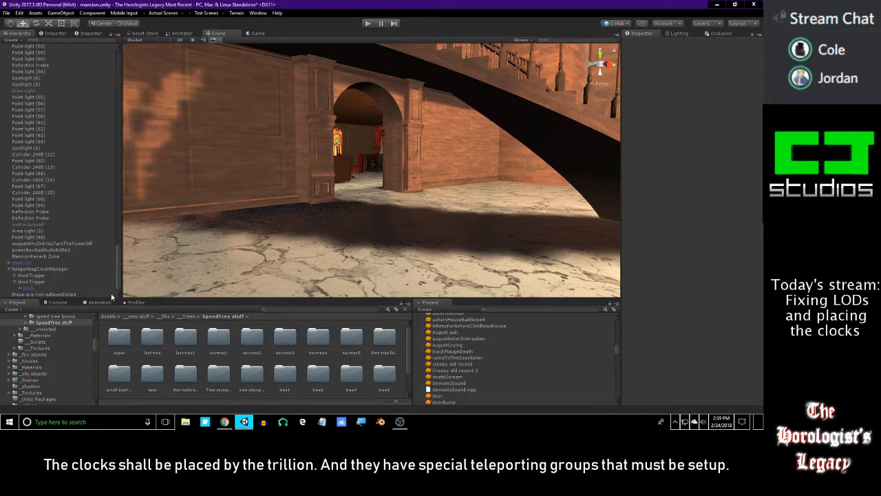
Duplicate teleportingClockManager with its clocks and move the copy toward the upstairs bedroom, at about X -67.03, Y -61.51, Z -7.42.
left_click(35, 283)
left_click(36, 276)
left_click(39, 270)
right_click_drag(338, 208, 288, 228)
key("d")
left_click_drag(507, 186, 260, 72)
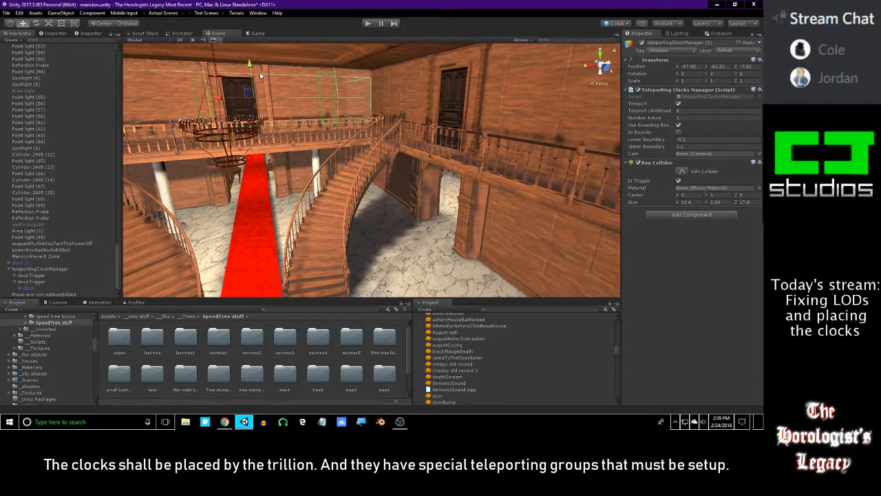
key("f")
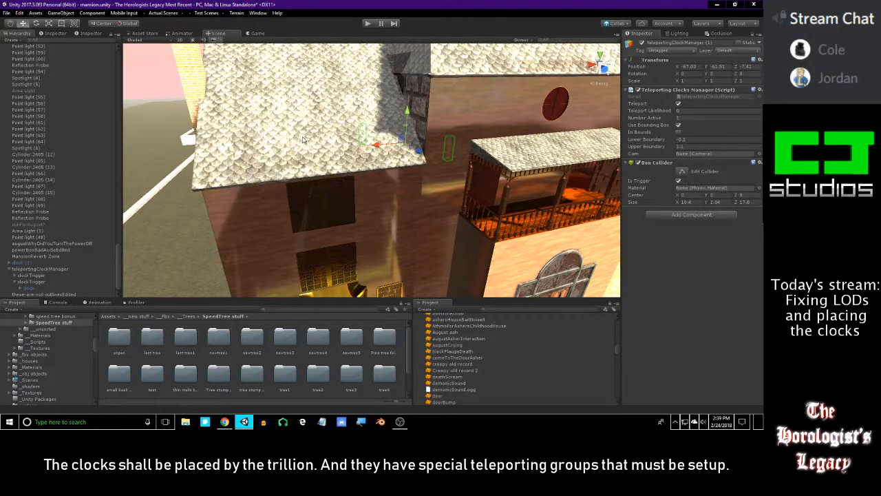
Turn the copied teleportingClockManager to a Y rotation of -90.
right_click_drag(303, 139, 411, 176)
left_click_drag(413, 178, 515, 186)
left_click(736, 75)
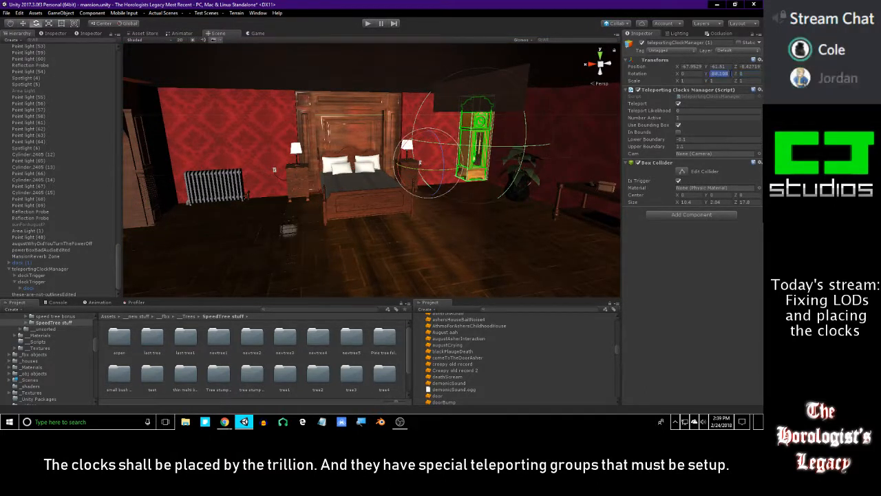
left_click(717, 74)
type("-90")
Lower the copied clock group to the bedroom floor at about Y -61.85 and shift its clock closer to the bed.
key("w")
right_click_drag(372, 162, 463, 165)
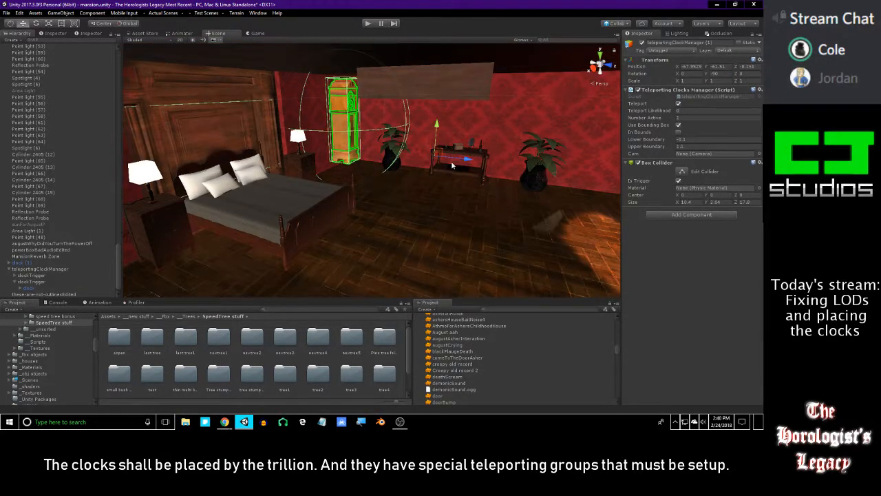
left_click_drag(434, 129, 440, 142)
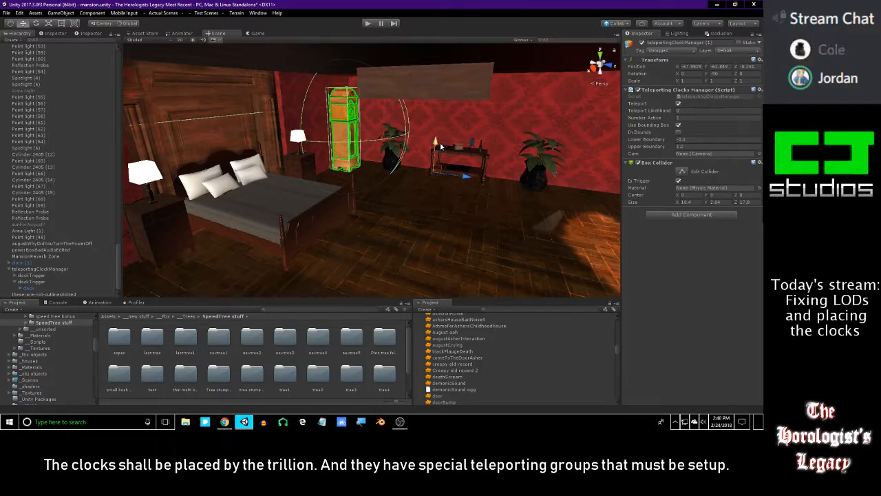
right_click_drag(475, 152, 322, 162)
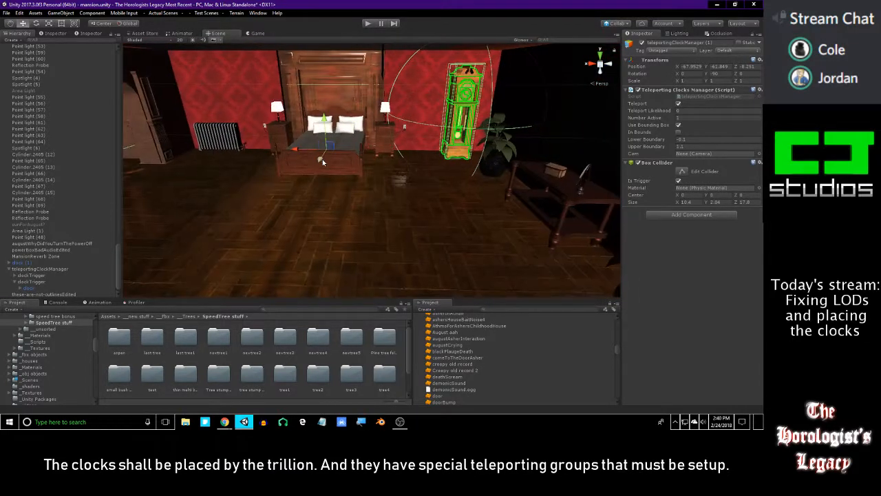
left_click_drag(301, 153, 255, 151)
Select the clockTrigger of the copied group's other clock and move it into the bathroom, against the wall opposite the sinks.
right_click_drag(387, 199, 303, 132)
key("w")
left_click(368, 136)
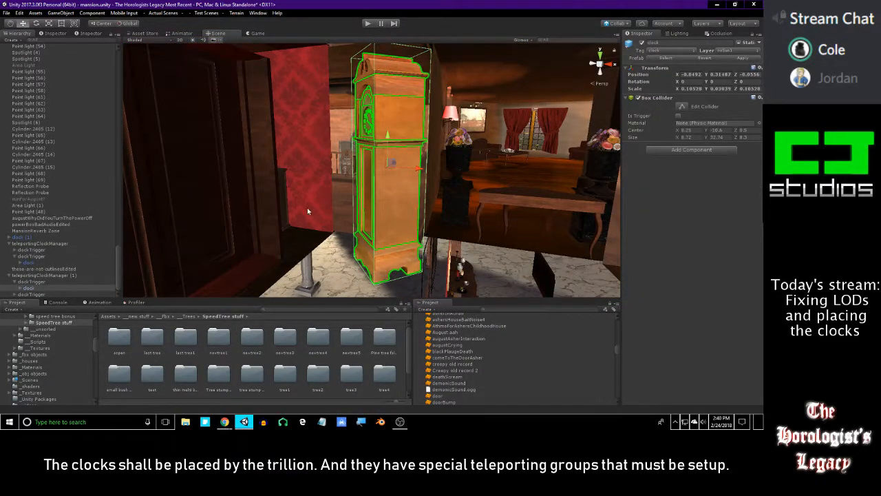
left_click(26, 282)
right_click_drag(201, 210, 276, 205)
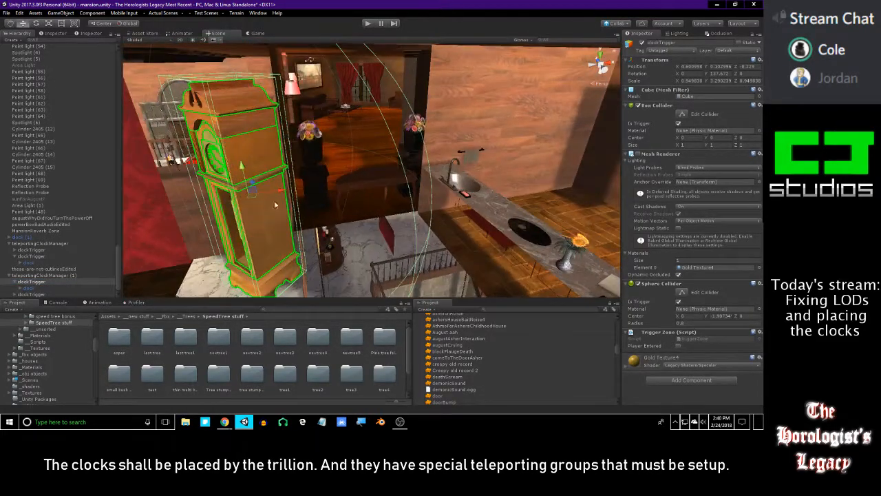
left_click_drag(279, 191, 597, 155)
right_click_drag(491, 177, 435, 194)
left_click_drag(384, 188, 503, 227)
Set the bathroom clockTrigger's Y rotation to 90 and align it in the corner at about X 5.28, Z -16.08.
key("e")
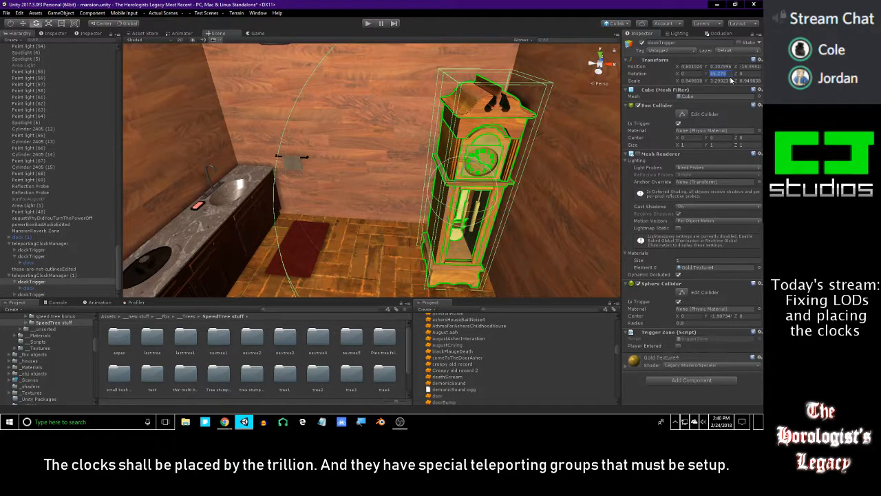
left_click_drag(422, 254, 382, 148, "alt")
right_click_drag(383, 148, 441, 146, "alt")
left_click_drag(348, 166, 326, 159)
left_click_drag(422, 141, 240, 149, "alt")
scroll(240, 148, "down", 8)
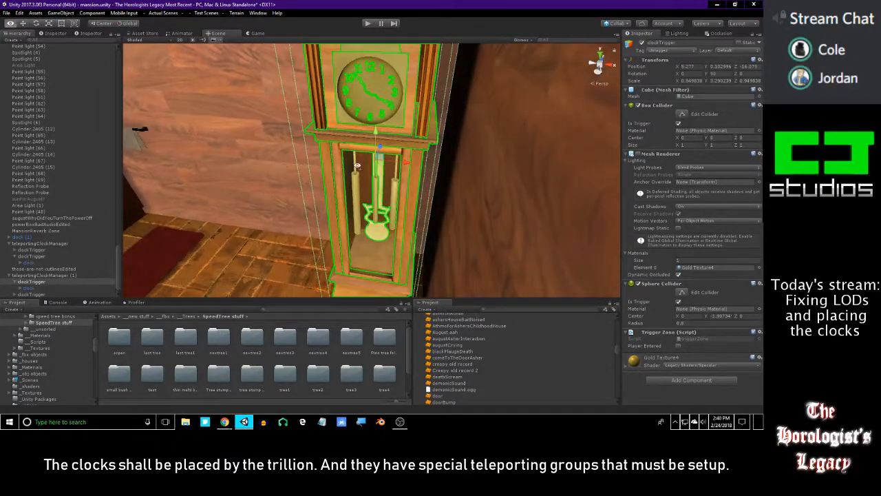
Check the placement of the new clocks from around the bathroom and the bedroom.
left_click_drag(363, 112, 522, 109, "alt")
right_click_drag(390, 119, 502, 113)
scroll(502, 113, "up", 5)
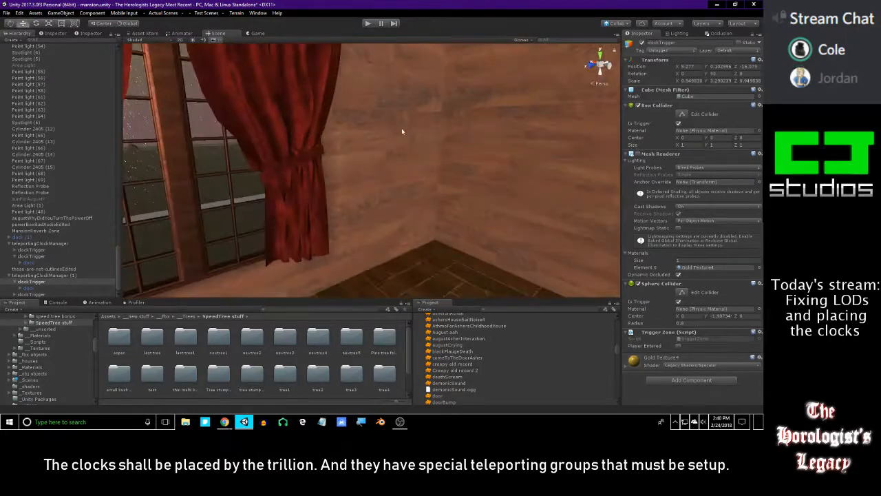
right_click_drag(429, 133, 561, 140)
scroll(561, 140, "up", 5)
right_click_drag(397, 108, 555, 126)
right_click_drag(396, 133, 488, 114)
scroll(488, 114, "up", 6)
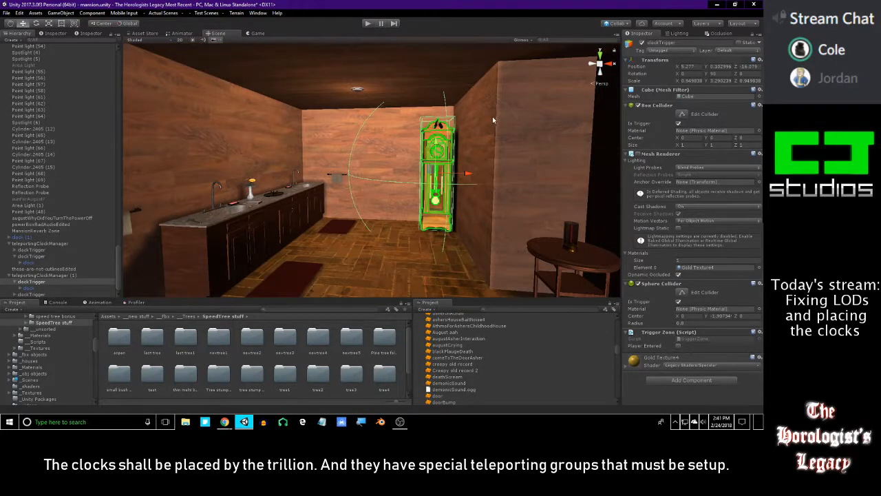
right_click_drag(390, 124, 456, 118)
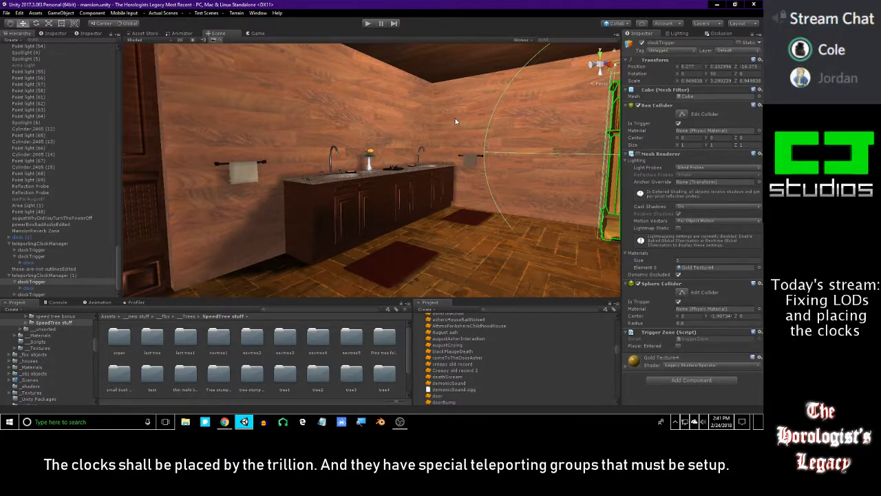
right_click_drag(449, 110, 166, 140)
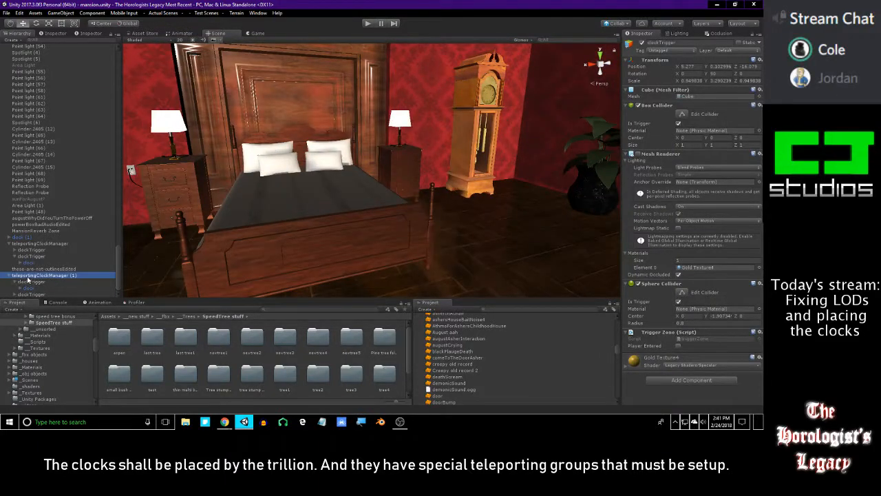
Collapse teleportingClockManager (1) and the original teleportingClockManager in the hierarchy.
key("Down")
key("Up")
key("Left")
key("Up")
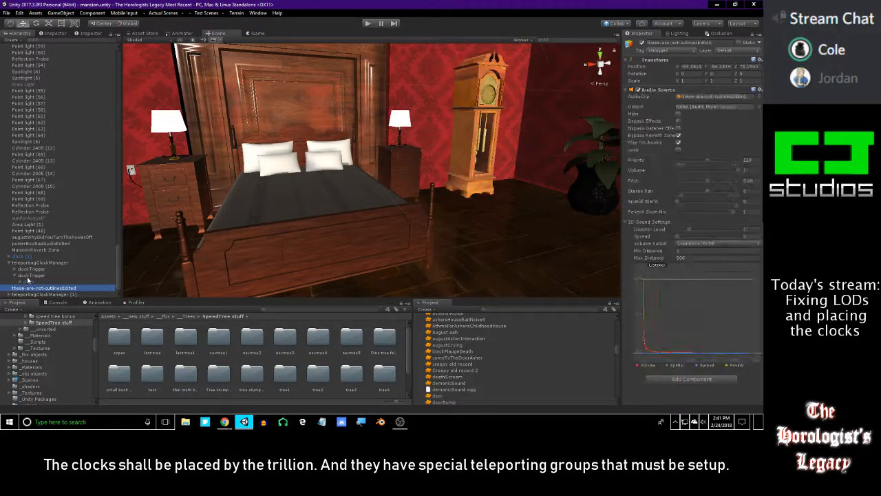
key("Up")
key("Up")
key("Up")
key("Left")
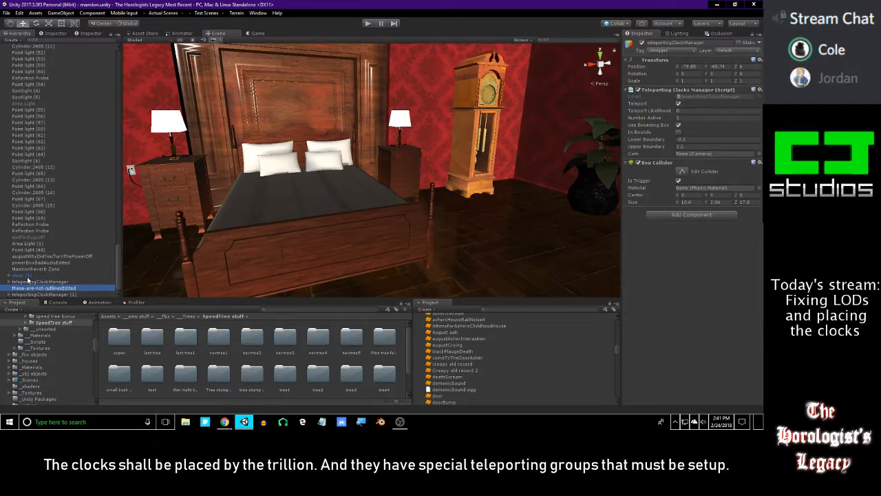
Extend the box collider of teleportingClockManager (1) over the bathroom and bedroom with Center Z -6.6 and Size Z 22.42.
key("Down")
key("Down")
double_click(42, 283)
double_click(60, 294)
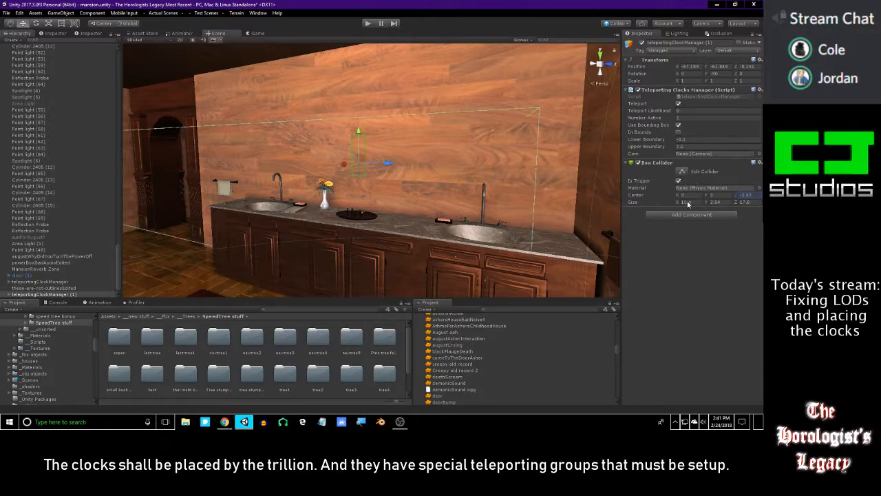
left_click_drag(669, 207, 665, 207)
right_click_drag(551, 162, 350, 181)
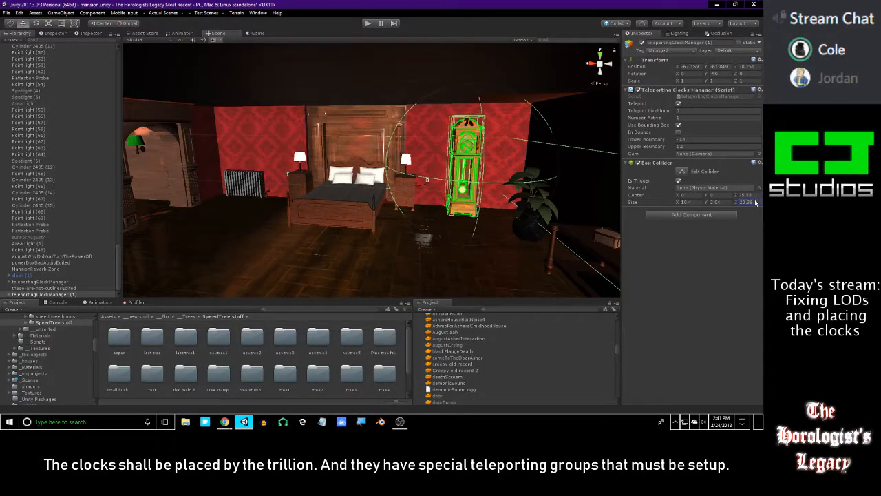
right_click_drag(534, 153, 752, 207)
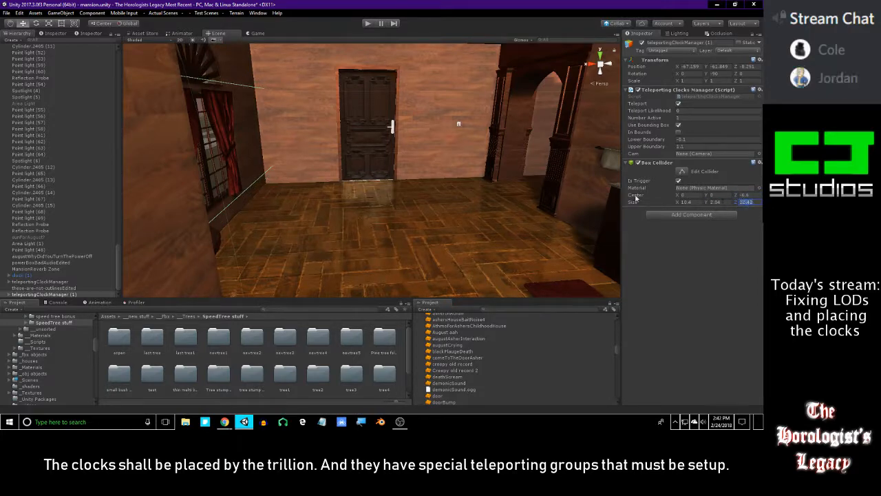
right_click_drag(406, 196, 258, 201)
right_click_drag(489, 197, 323, 160)
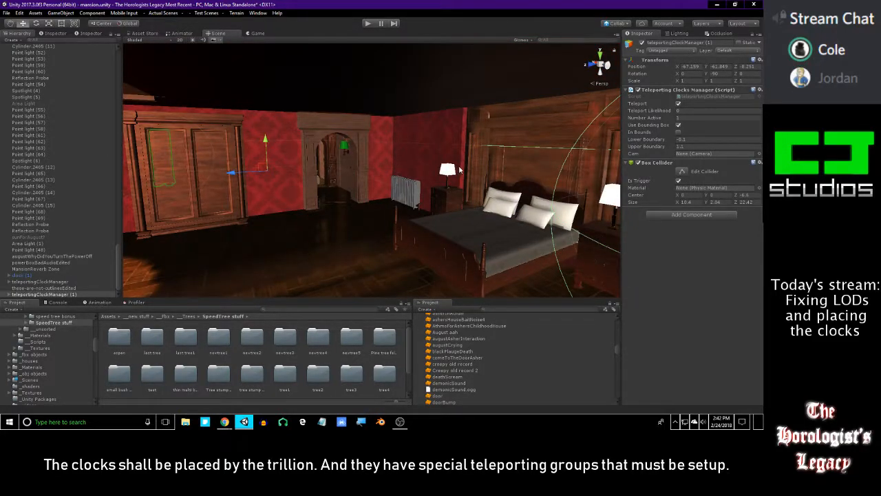
right_click_drag(460, 169, 527, 186)
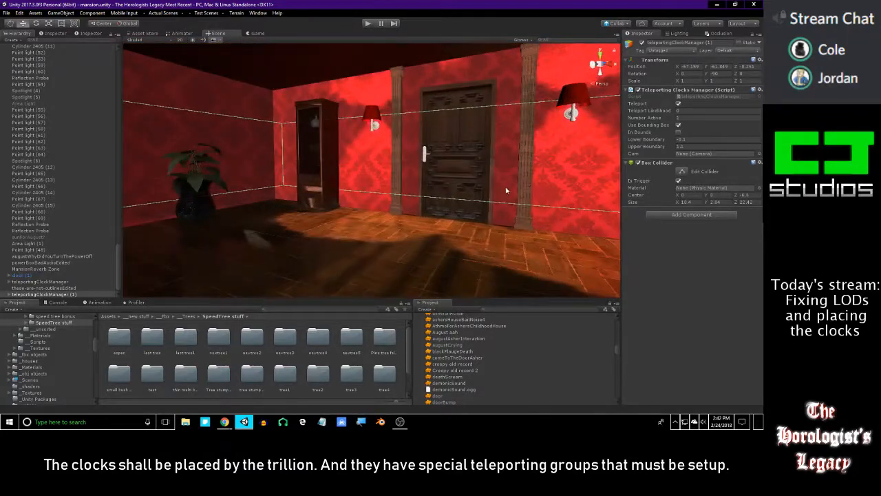
mouse_move(446, 181)
right_mouse_down()
mouse_move(560, 179)
mouse_move(477, 185)
mouse_move(520, 193)
mouse_move(419, 154)
mouse_move(422, 190)
right_mouse_up()
Look through the upper hall and the art room for places to put the next clock.
right_click_drag(538, 213, 357, 204)
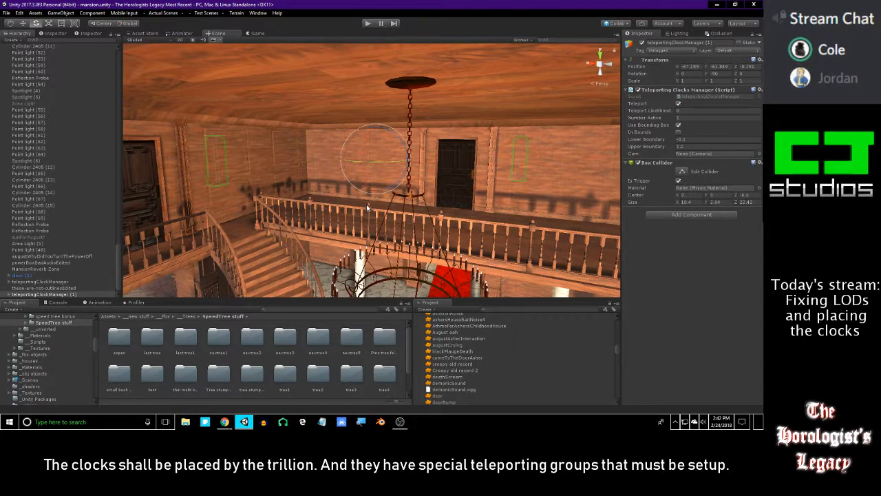
right_click_drag(366, 205, 491, 203)
right_click_drag(423, 207, 454, 199)
left_click(378, 182)
right_click_drag(377, 181, 397, 183)
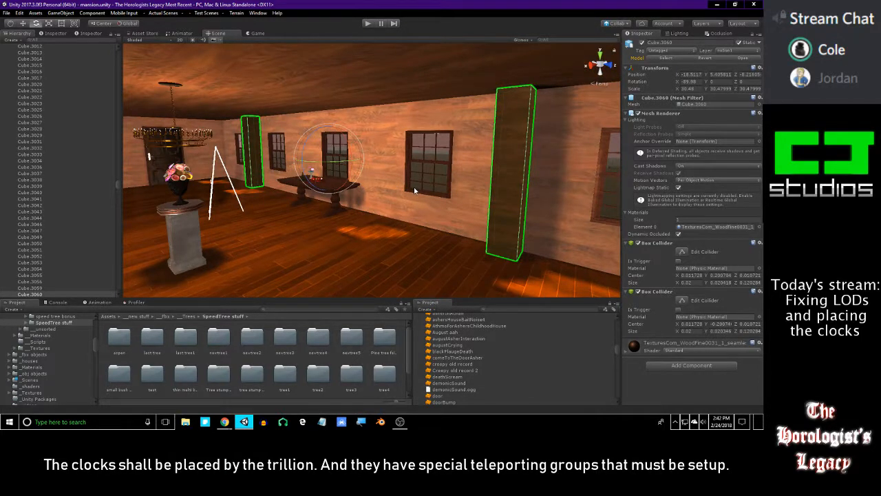
right_click_drag(415, 191, 243, 167)
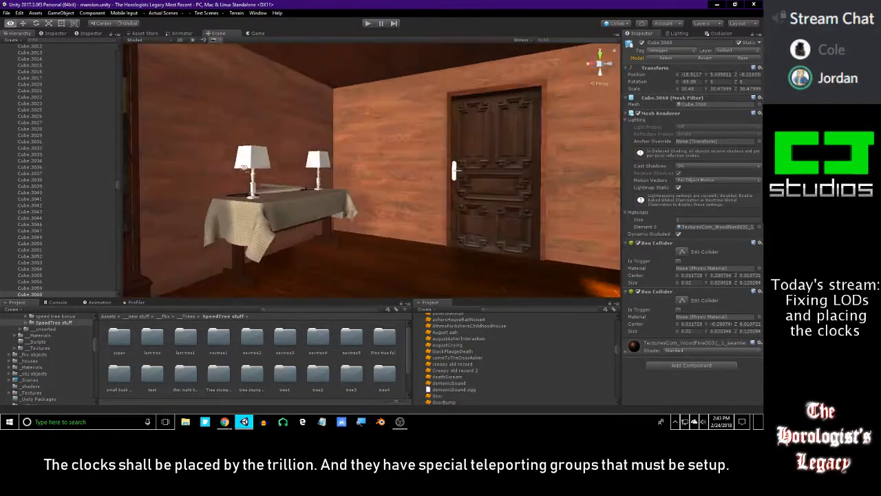
left_click(346, 349)
right_click_drag(412, 271, 173, 207)
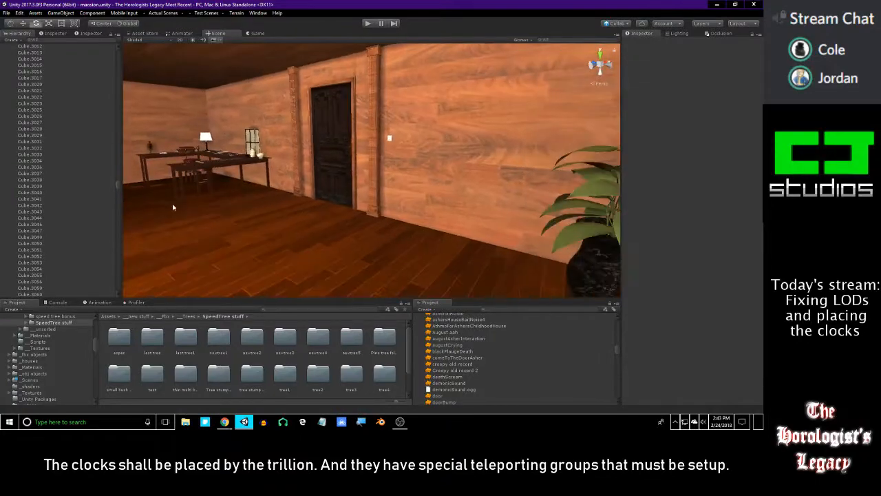
right_click_drag(303, 218, 402, 205)
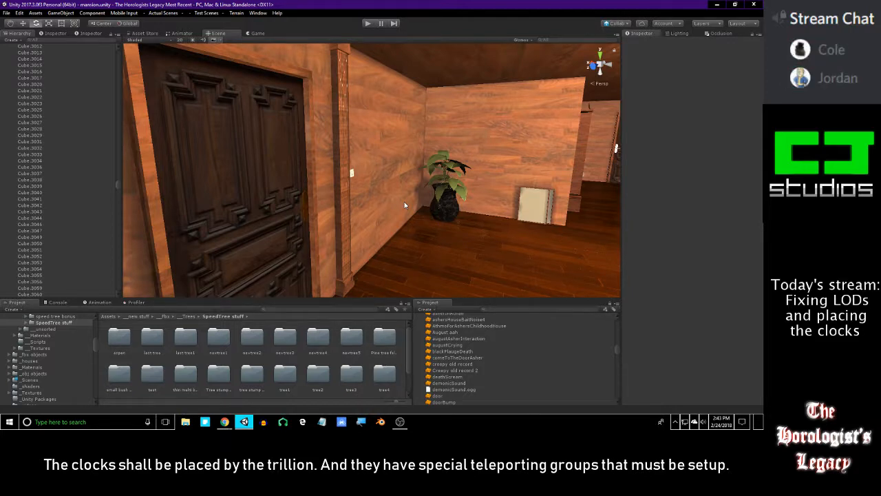
right_click_drag(378, 106, 318, 166)
key("d")
key("d")
key("a")
key("s")
key("s")
key("w")
key("s")
right_click_drag(237, 166, 594, 149)
right_click_drag(598, 143, 434, 146)
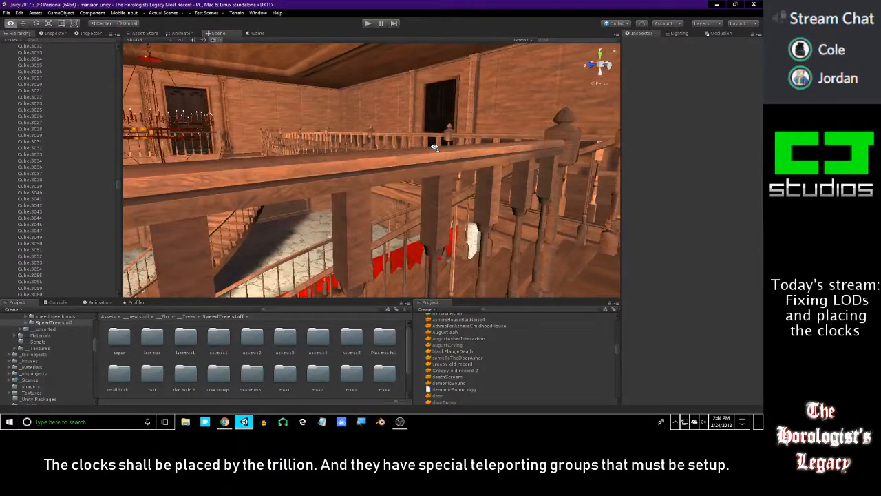
Duplicate an existing clock and move the copy up into the art room.
scroll(59, 226, "up", 15)
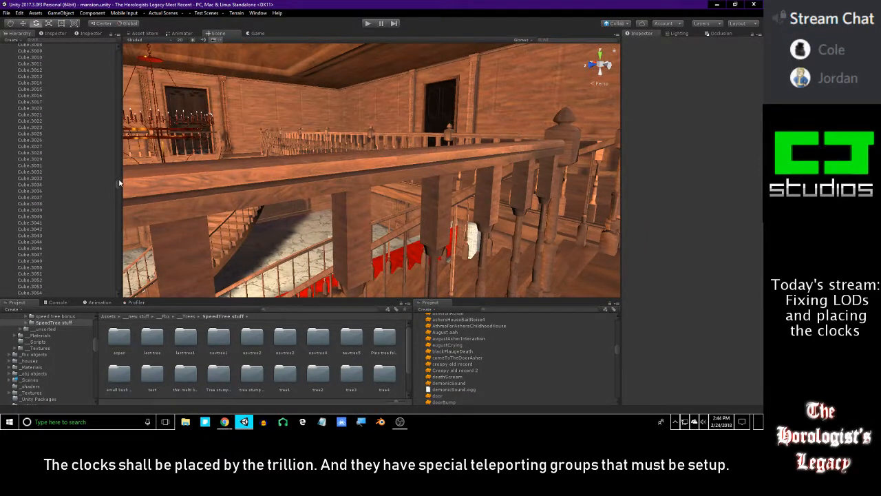
left_click(8, 53)
mouse_move(238, 134)
right_mouse_down()
mouse_move(260, 157)
mouse_move(338, 186)
mouse_move(238, 200)
right_mouse_up()
left_click(302, 153)
scroll(58, 232, "down", 3)
key("ctrl+d")
key("e")
key("w")
left_click_drag(221, 191, 616, 183)
left_click_drag(264, 173, 296, 175)
right_click_drag(296, 175, 395, 180)
right_click_drag(420, 123, 417, 75)
left_click_drag(418, 76, 329, 74)
key("f")
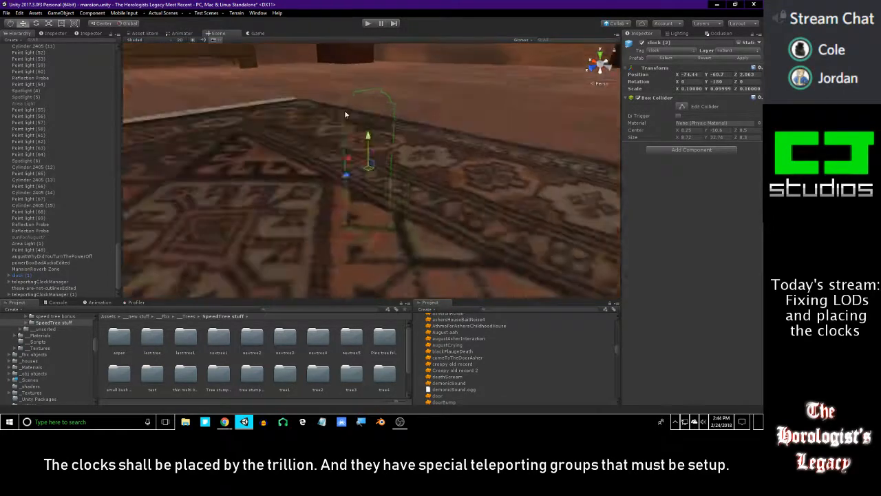
Set the copied clock's Y rotation to 90 and align it against the wall between the door and the potted plant.
left_click_drag(369, 137, 387, 102, "alt")
scroll(392, 186, "down", 9)
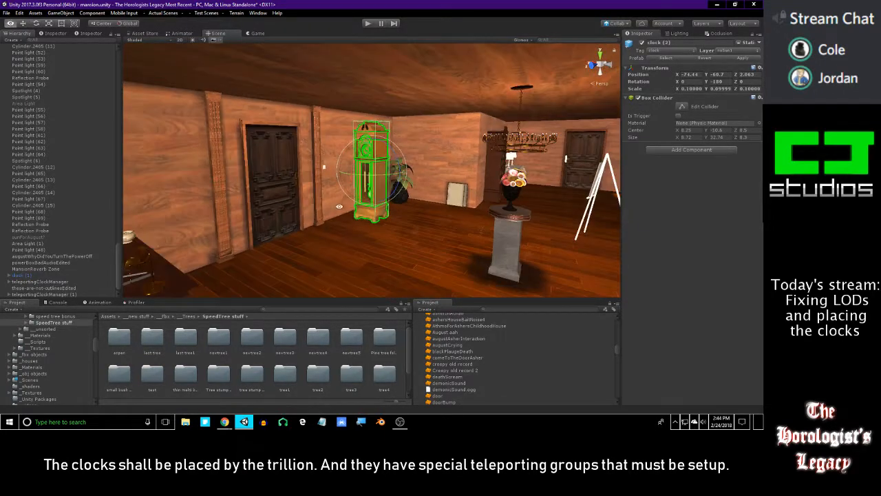
scroll(384, 177, "up", 12)
left_click_drag(413, 235, 356, 236, "alt")
left_click_drag(358, 183, 449, 191)
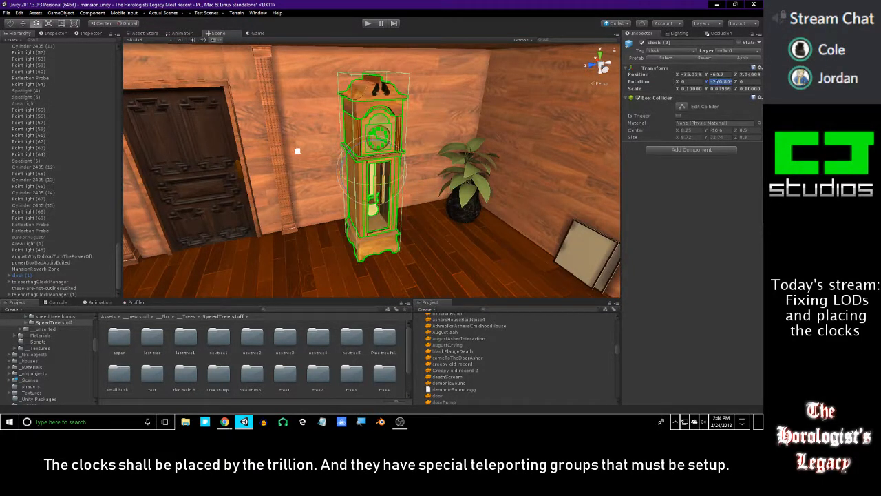
type("090")
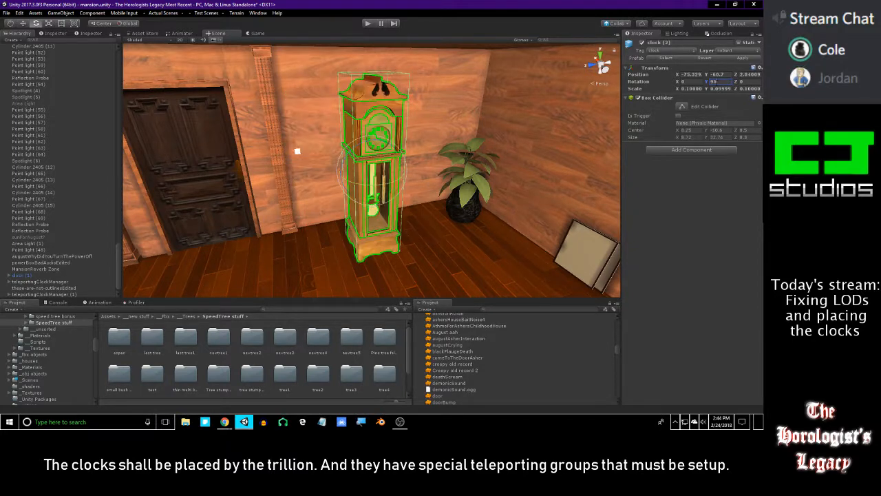
left_click_drag(613, 168, 479, 186, "alt")
key("w")
left_click_drag(399, 157, 344, 169)
key("f")
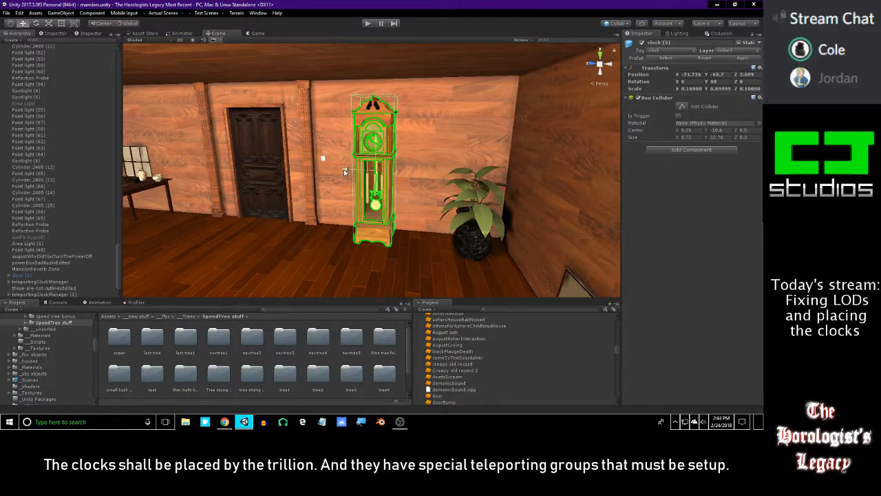
left_click_drag(344, 172, 412, 176, "alt")
Examine the art room, the piano corner and the bookcase area to judge where clocks fit.
key("w")
right_click_drag(350, 208, 419, 214)
key("w")
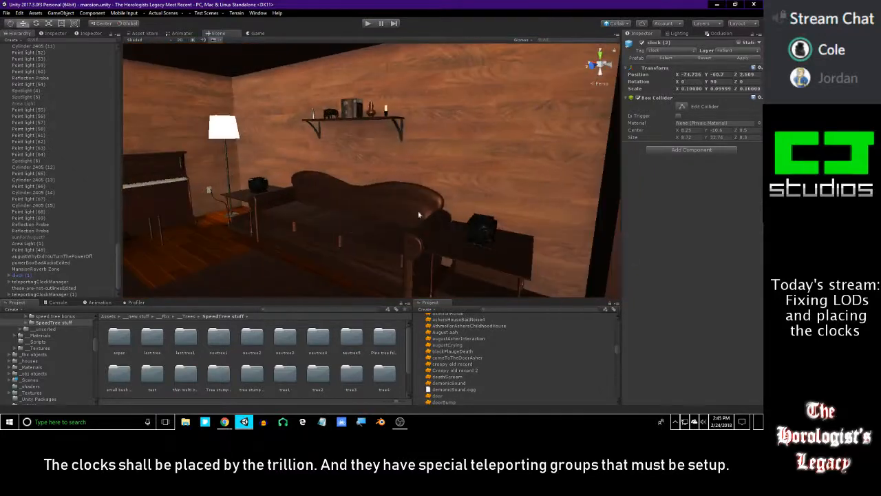
key("w")
right_click_drag(503, 188, 357, 184)
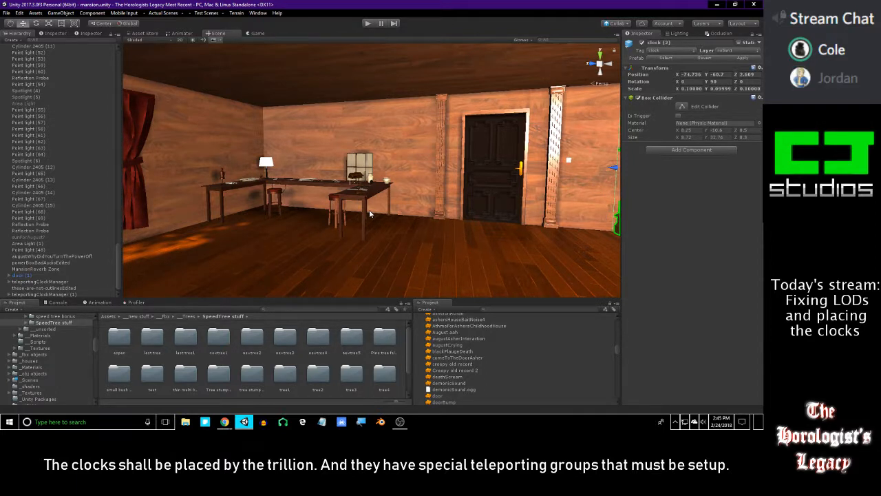
right_click_drag(310, 234, 496, 193)
right_click_drag(401, 206, 262, 201)
left_click(417, 201)
left_click(416, 202)
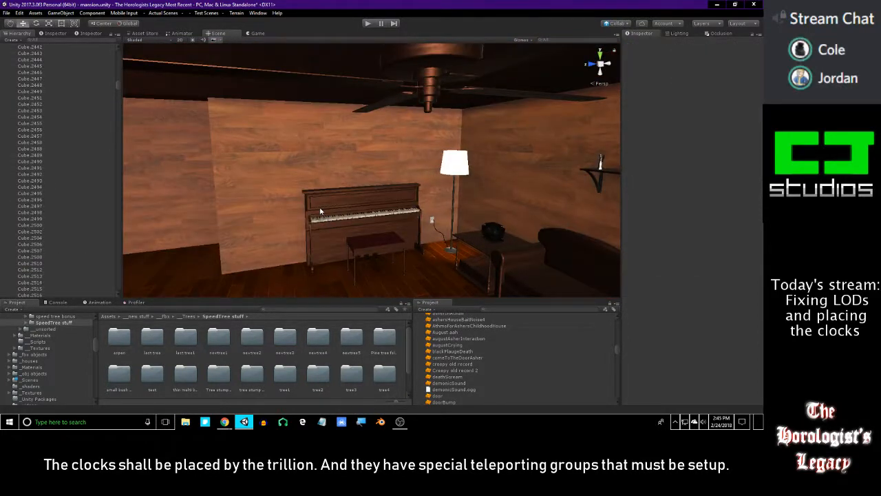
right_click_drag(398, 228, 577, 238)
right_click_drag(495, 178, 583, 187)
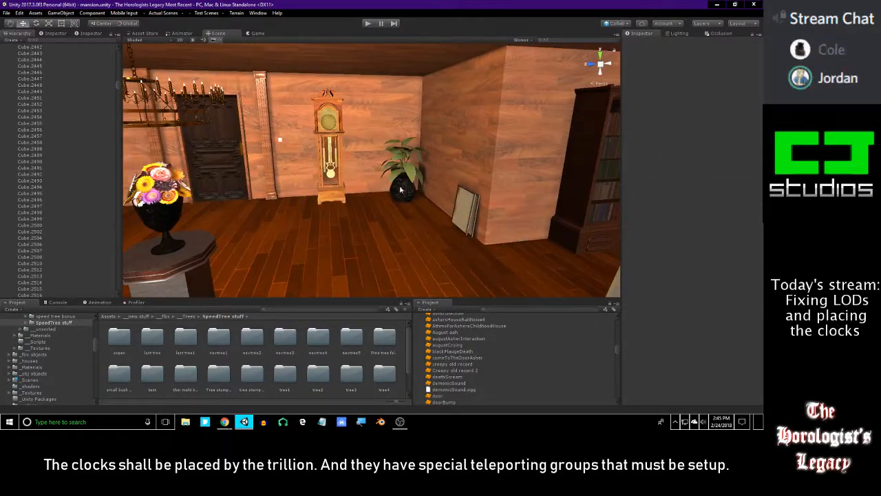
right_click_drag(388, 186, 558, 184)
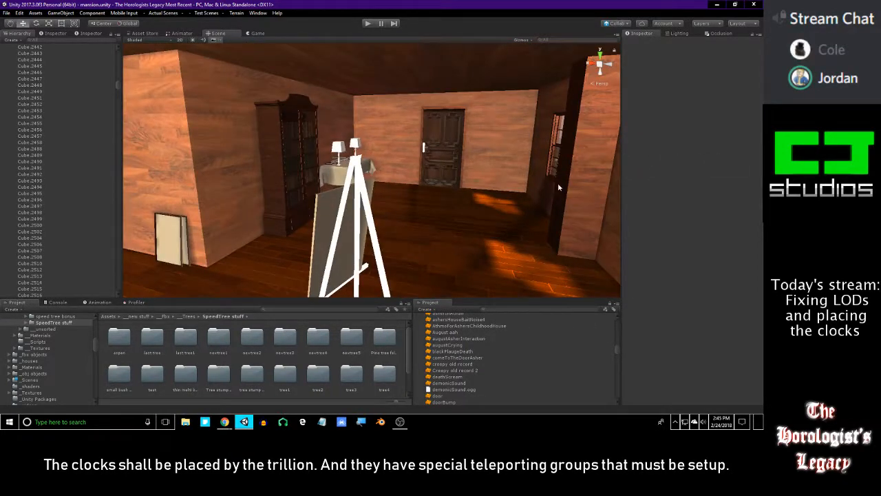
right_click_drag(557, 183, 317, 146)
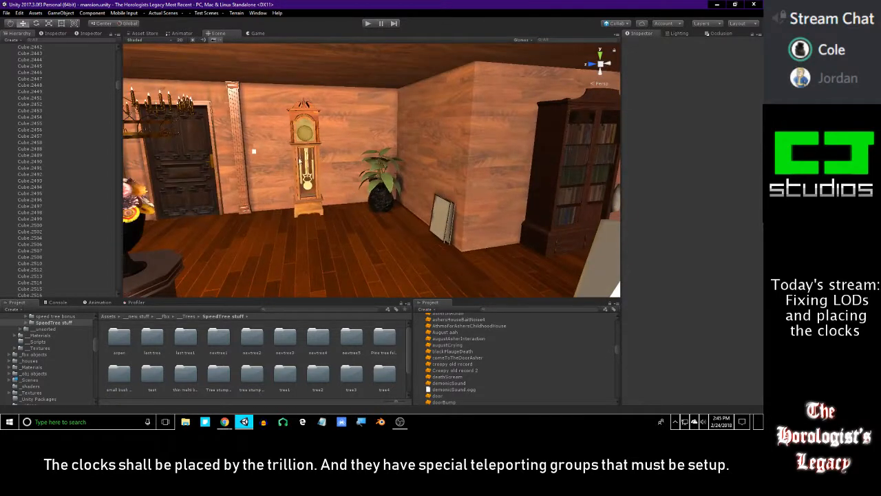
Delete the single clock copy from the art room and discard a trial duplicate of teleportingClockManager (1).
left_click(303, 142)
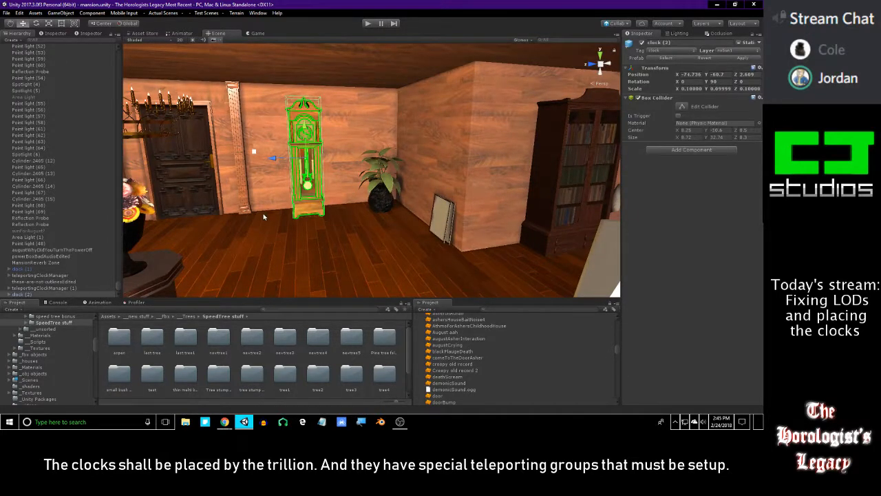
key("Delete")
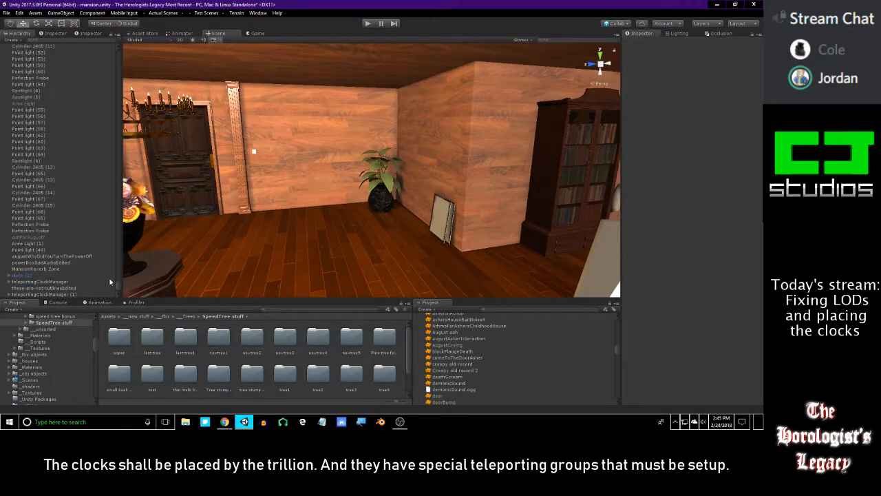
double_click(68, 294)
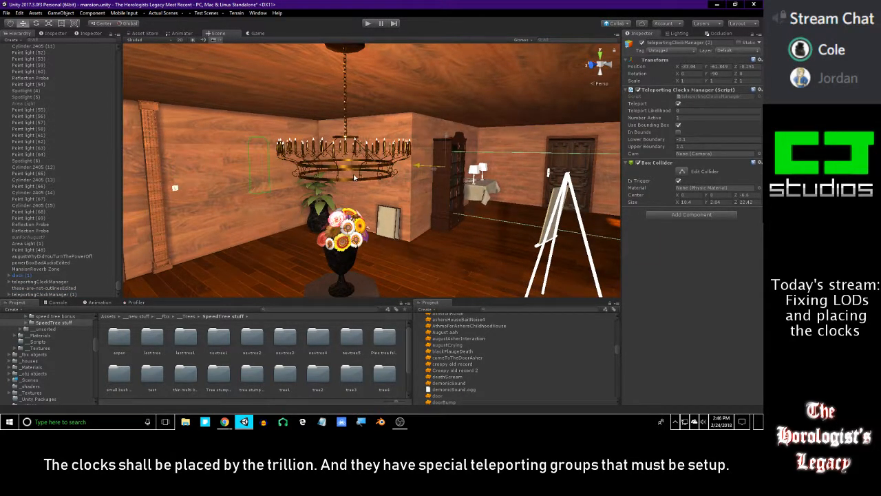
key("Delete")
Duplicate the downstairs teleportingClockManager group and raise the copy to Y -61.84 on the art room's floor level.
mouse_move(355, 177)
right_mouse_down()
mouse_move(385, 185)
mouse_move(367, 179)
right_mouse_up()
key("w")
left_click(366, 178)
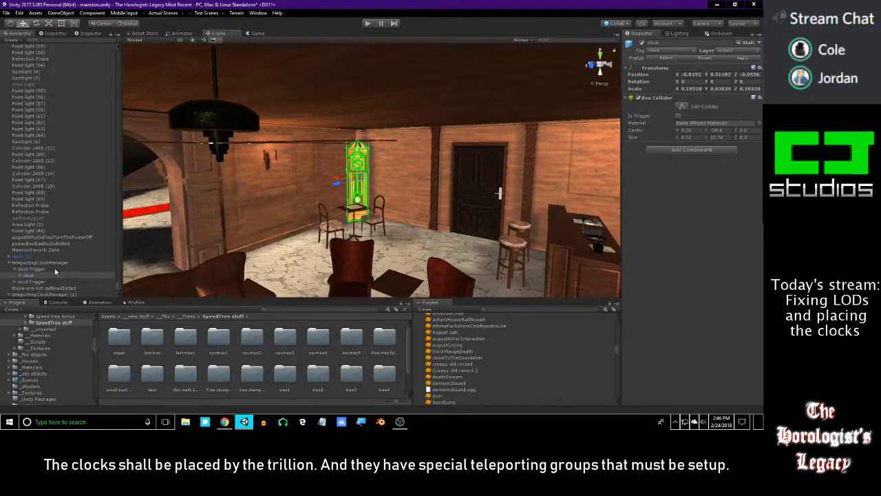
left_click(47, 269)
left_click(4, 270)
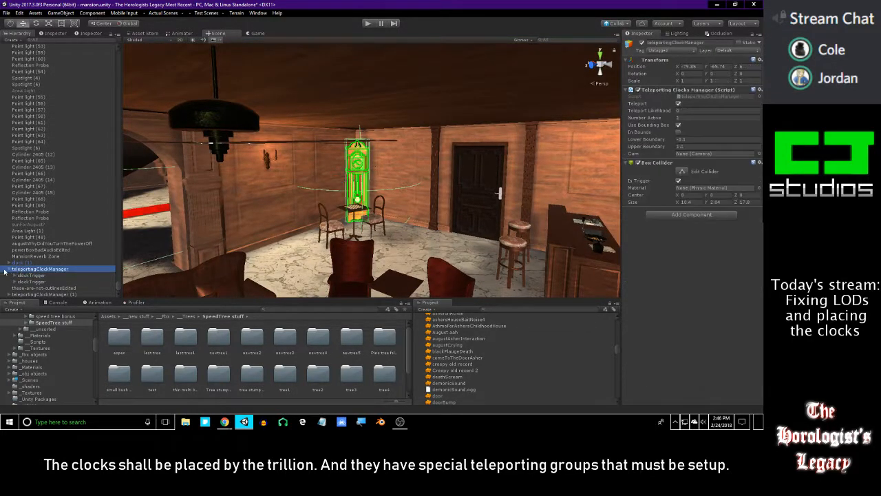
left_click(9, 269)
right_click_drag(213, 212, 239, 218)
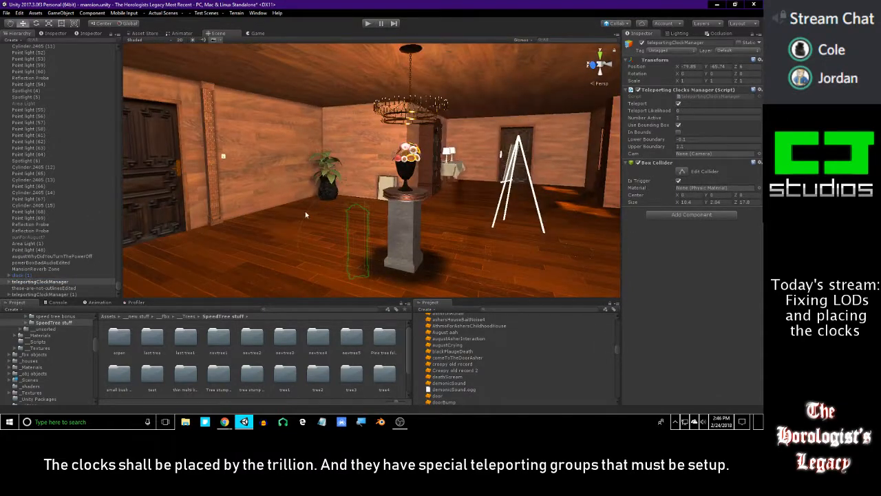
right_click_drag(367, 228, 415, 212)
left_click_drag(414, 178, 431, 60)
right_click_drag(416, 100, 363, 84)
left_click_drag(340, 84, 339, 118)
Slide teleportingClockManager (2) across the art room to about Z -4.24 and adjust its X position.
right_click_drag(343, 122, 504, 125)
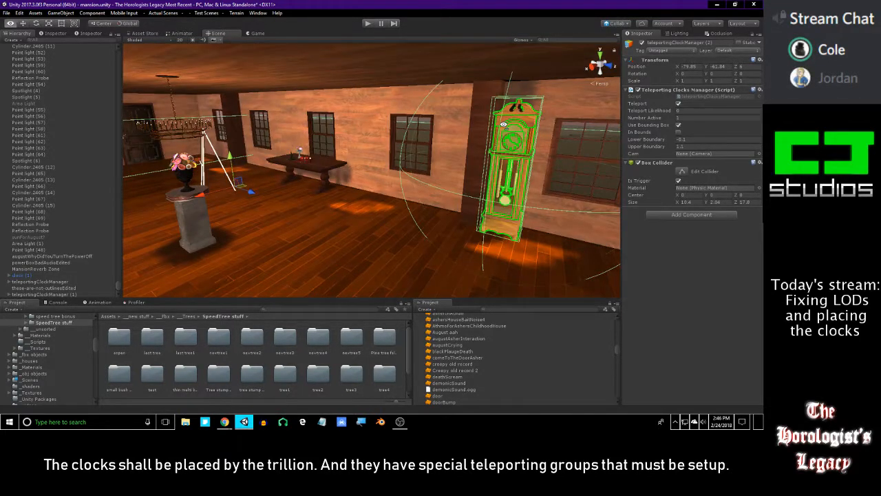
right_click_drag(503, 125, 332, 122)
right_click_drag(328, 158, 303, 160)
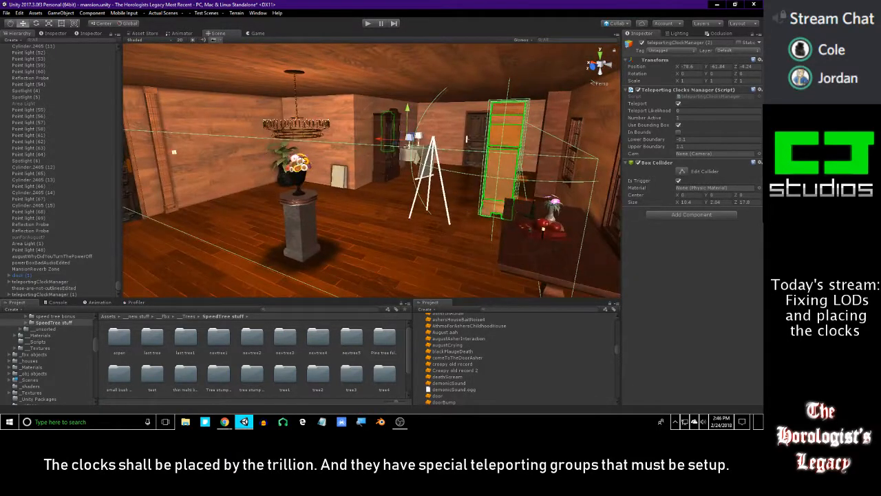
left_click_drag(395, 153, 421, 156)
Move the second clockTrigger of teleportingClockManager (2) across the art room to the wall between the dark door and the potted plant.
right_click_drag(420, 156, 499, 150)
left_click(499, 150)
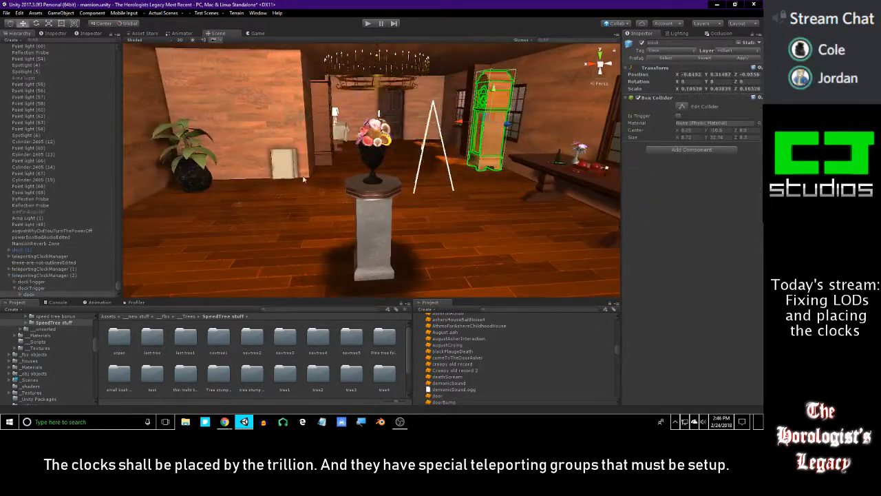
left_click(43, 289)
left_click(15, 288)
right_click_drag(303, 252, 266, 255)
key("s")
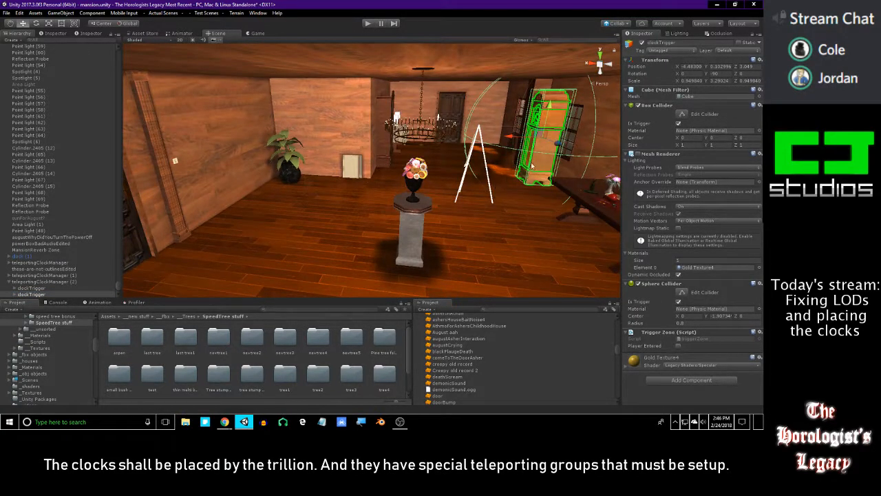
left_click_drag(539, 143, 493, 165)
Rotate that clockTrigger to Y 90 so it faces the art room and adjust its position to about Z 6.72.
key("e")
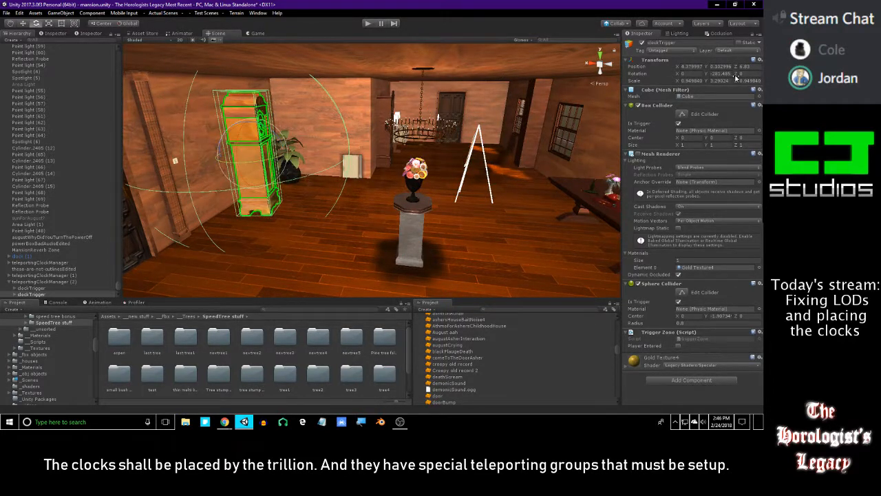
type("9")
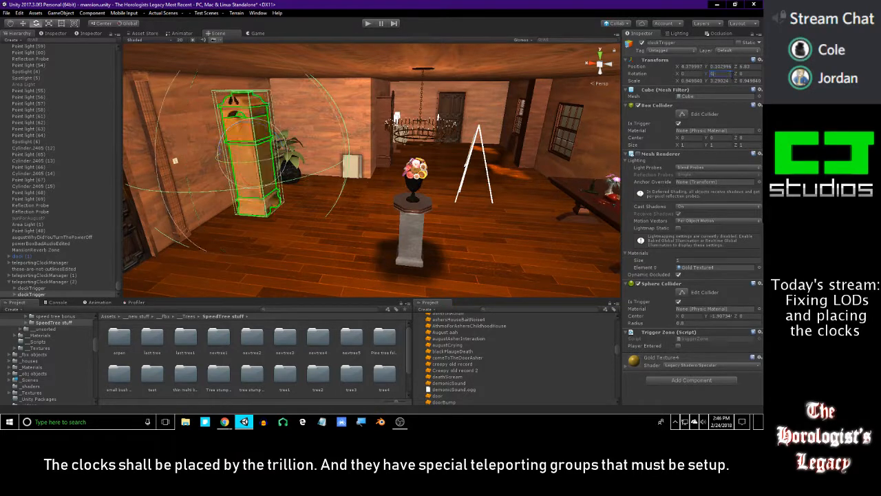
type("0")
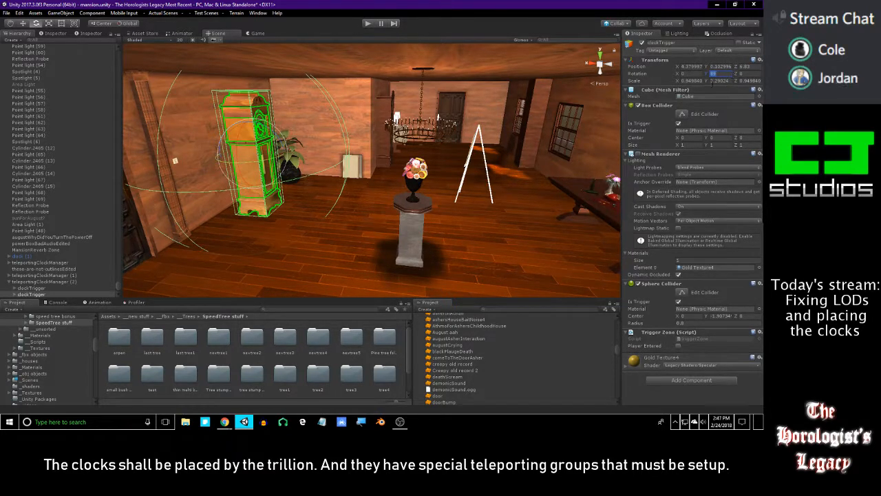
key("w")
right_click_drag(601, 171, 497, 179)
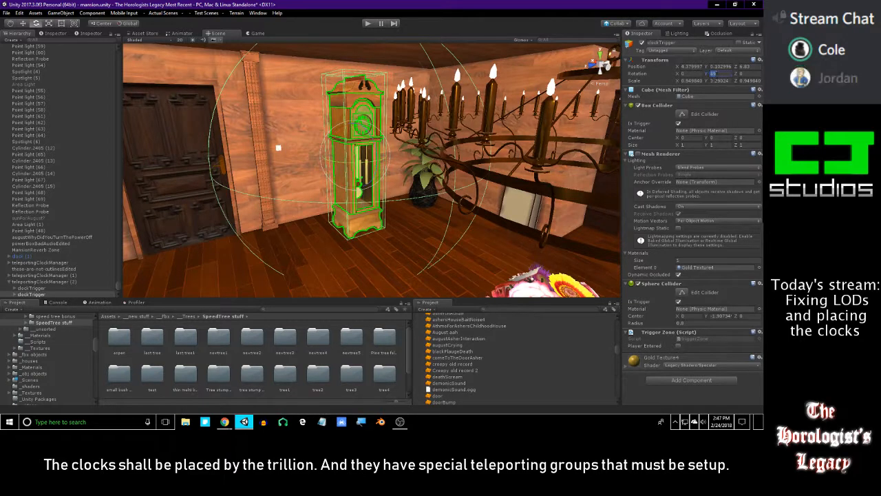
type("0")
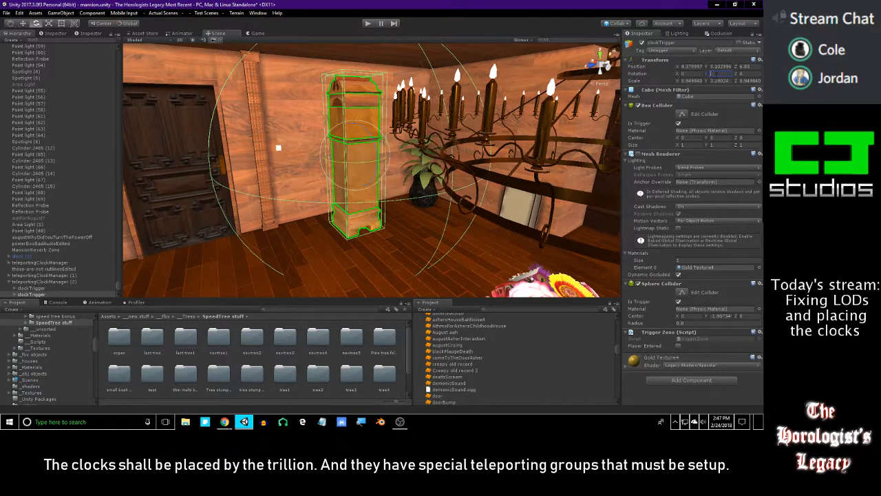
type("90")
left_click_drag(361, 234, 393, 245, "alt")
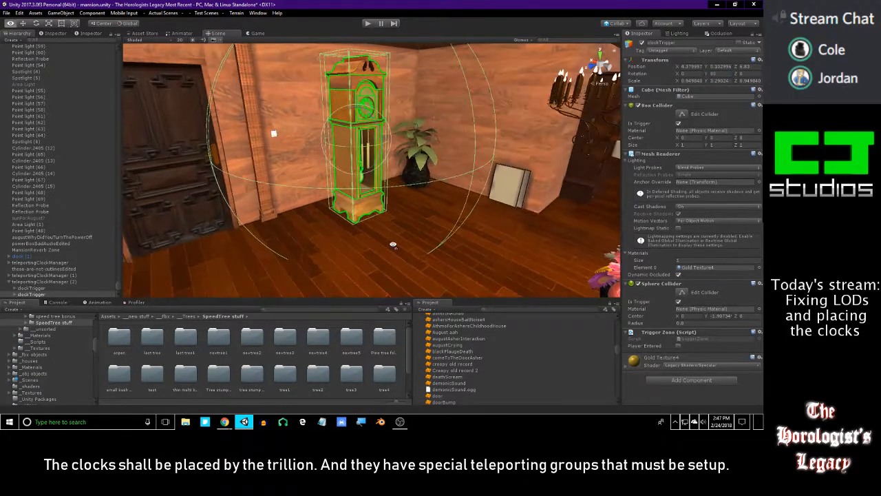
right_click_drag(382, 240, 476, 185)
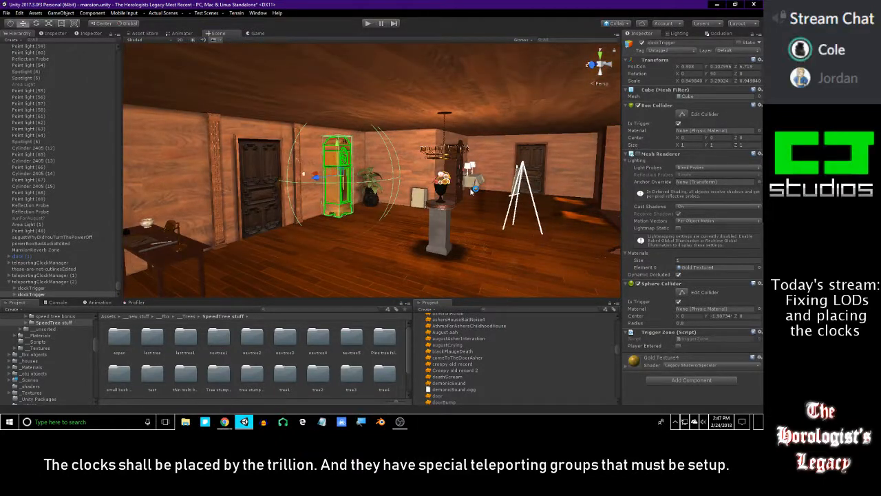
Move the first clockTrigger of teleportingClockManager (2) into the lounge corner between the sofa's side table and the window, rotated to Y 180.
right_click_drag(451, 191, 426, 208)
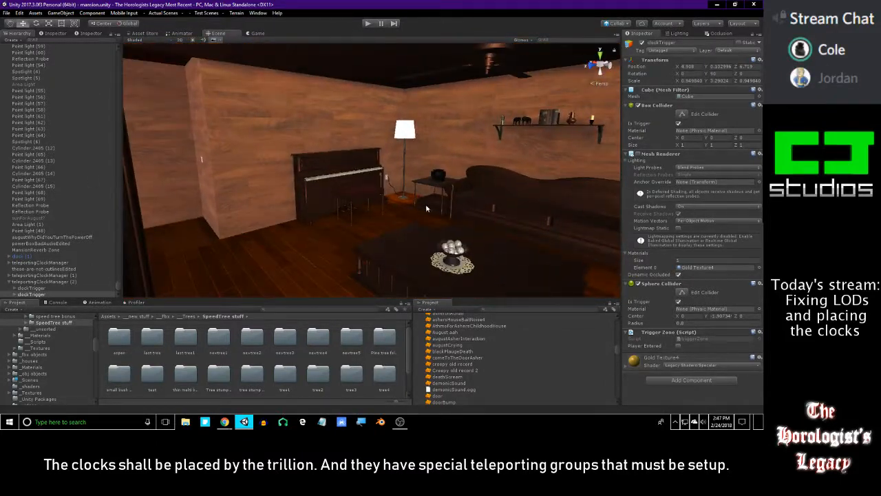
double_click(61, 288)
left_click_drag(197, 116, 393, 177)
right_click_drag(393, 177, 495, 175)
right_click_drag(407, 159, 473, 178)
left_click_drag(491, 161, 427, 101)
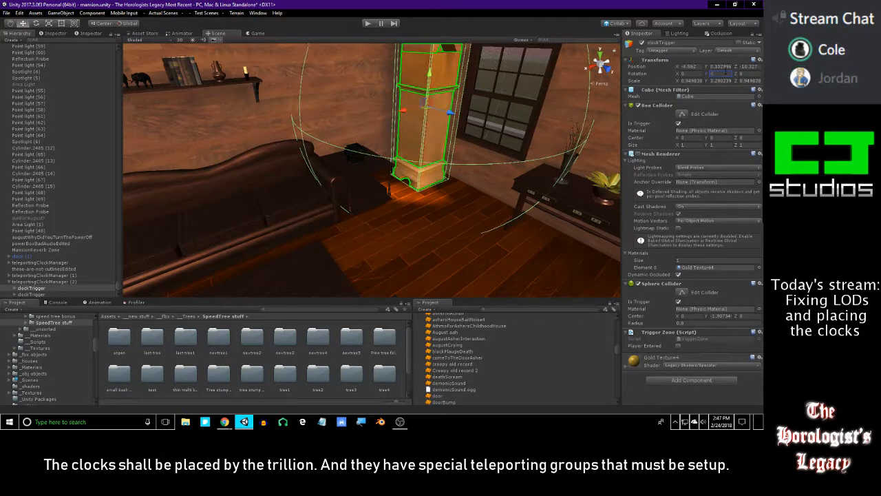
type("80")
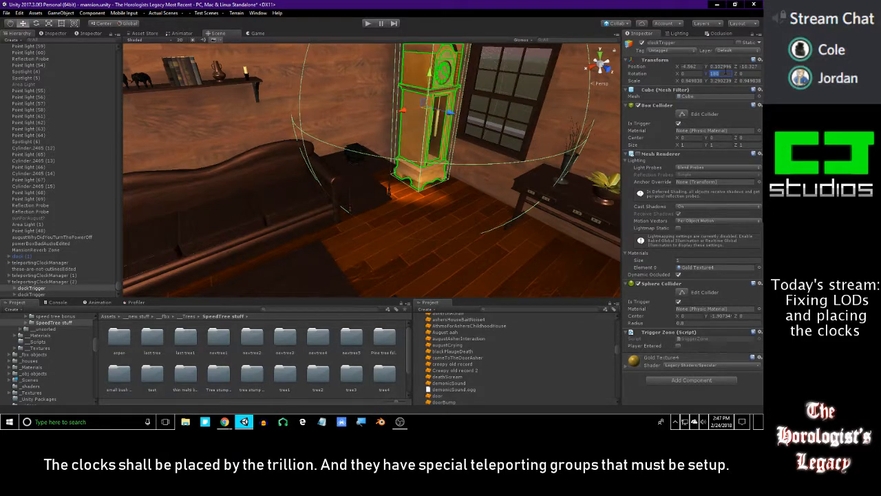
key("w")
mouse_move(360, 235)
right_mouse_down()
mouse_move(352, 223)
mouse_move(356, 227)
right_mouse_up()
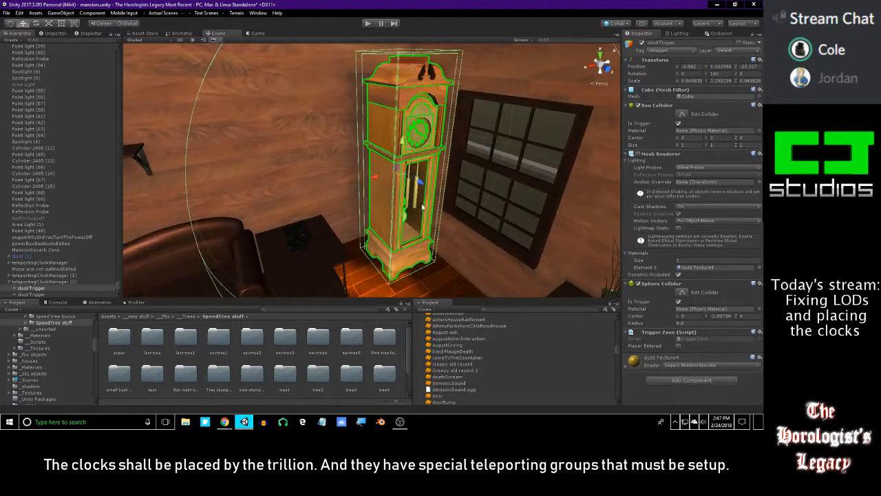
Nudge the lounge clockTrigger in its corner to about X -4.36 and Z -10.44.
mouse_move(399, 179)
left_mouse_down()
mouse_move(364, 177)
mouse_move(391, 177)
left_mouse_up()
right_click_drag(391, 177, 322, 151)
key("s")
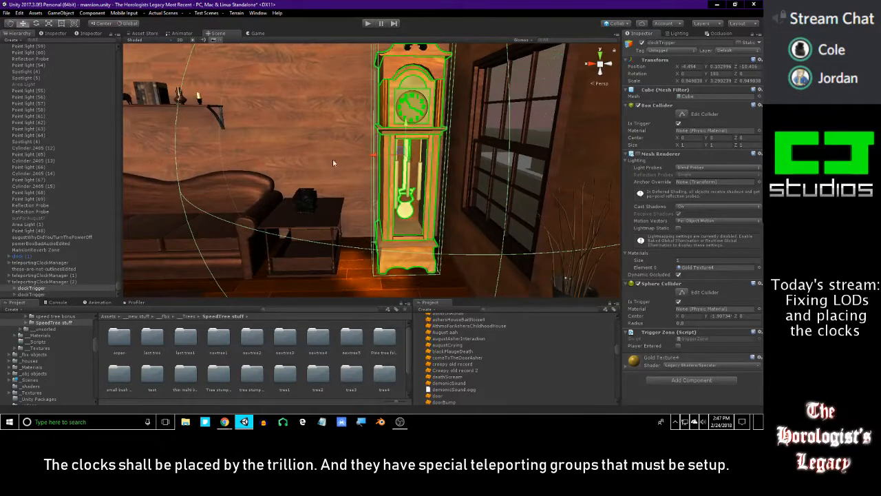
scroll(323, 152, "down", 2)
left_click_drag(376, 160, 360, 162)
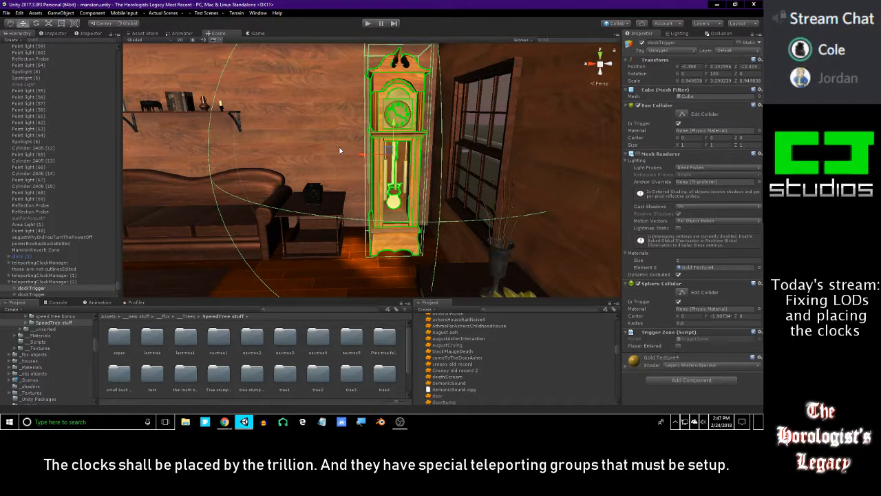
left_click_drag(353, 166, 390, 175, "alt")
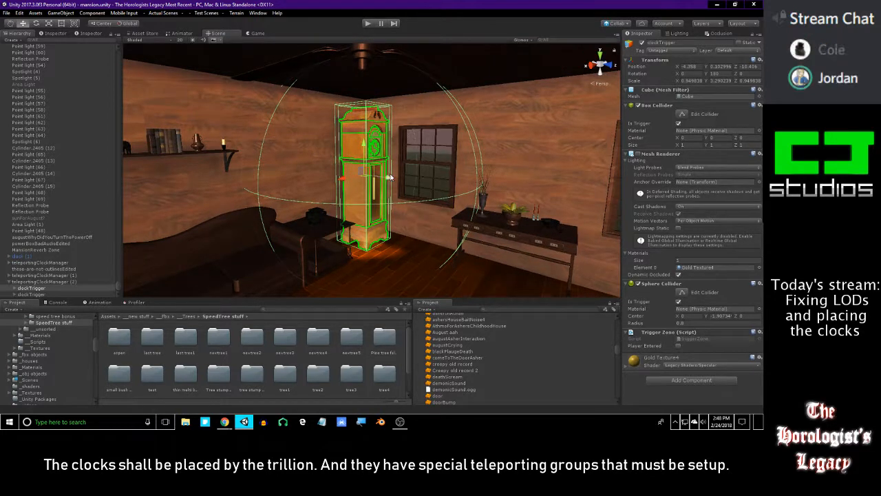
right_click_drag(372, 193, 397, 204)
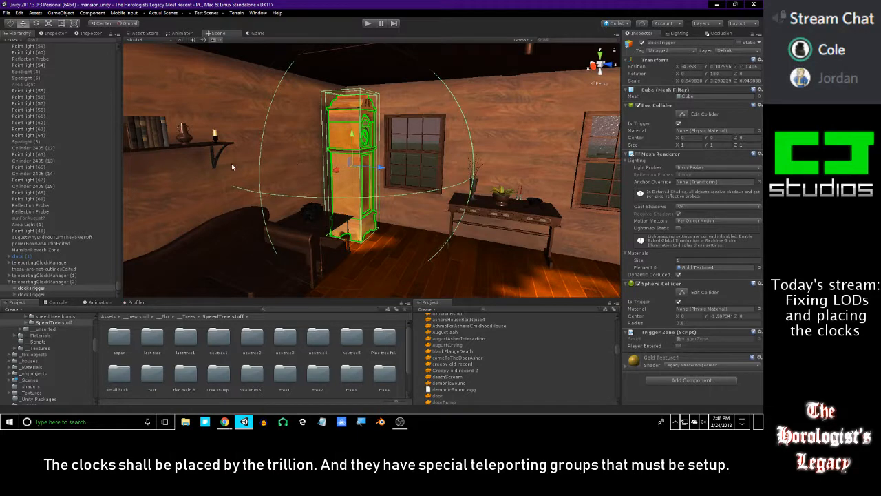
Stretch the Box Collider of teleportingClockManager (2) over the art room and lounge, with size Z about 27.98 and the center shifted along Z.
left_click(31, 282)
right_click_drag(210, 236, 509, 200)
key("q")
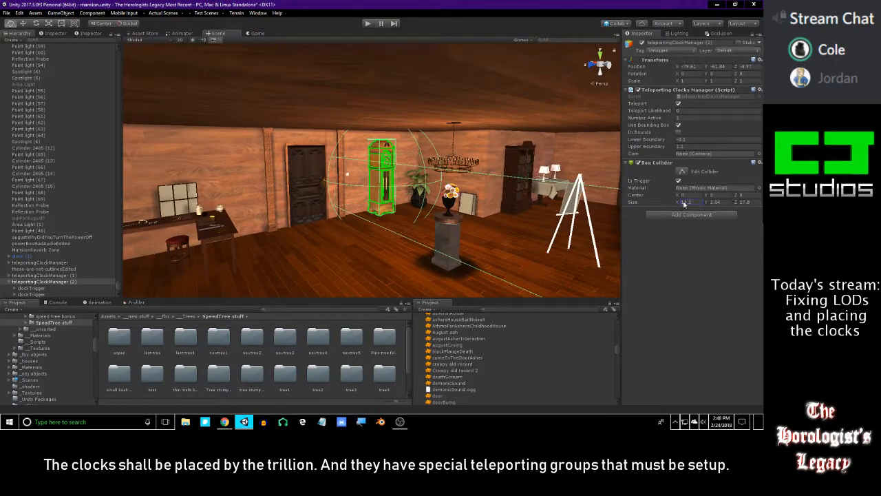
left_click(684, 202)
left_click_drag(737, 206, 788, 205)
left_click_drag(301, 191, 552, 227)
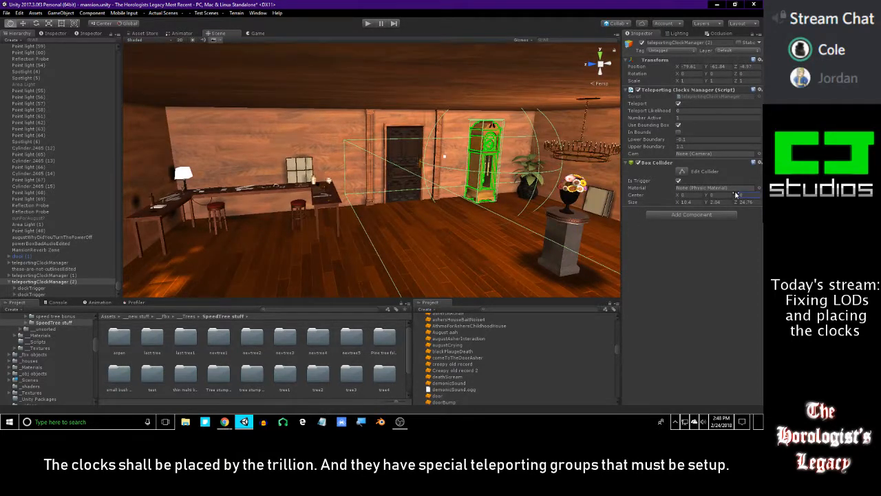
left_click_drag(735, 197, 749, 198)
mouse_move(441, 193)
right_mouse_down()
mouse_move(536, 190)
mouse_move(441, 194)
right_mouse_up()
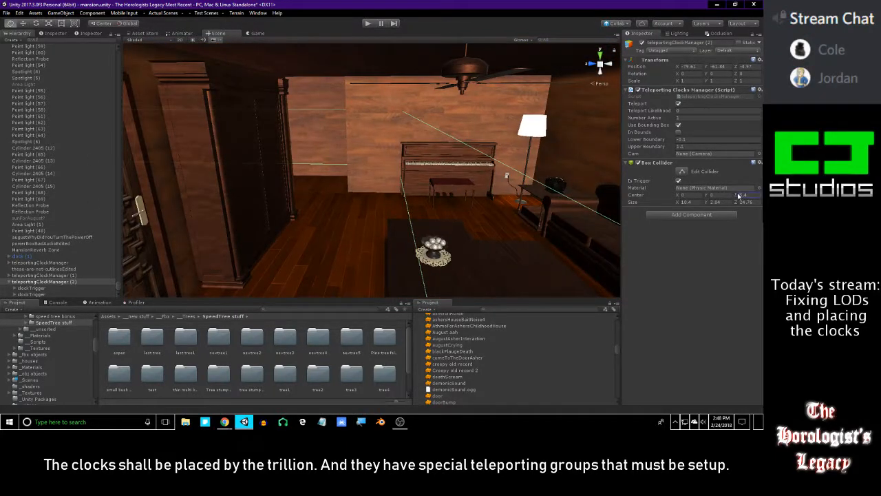
mouse_move(739, 198)
left_mouse_down()
mouse_move(719, 205)
mouse_move(748, 203)
left_mouse_up()
right_click_drag(484, 182, 429, 176)
key("w")
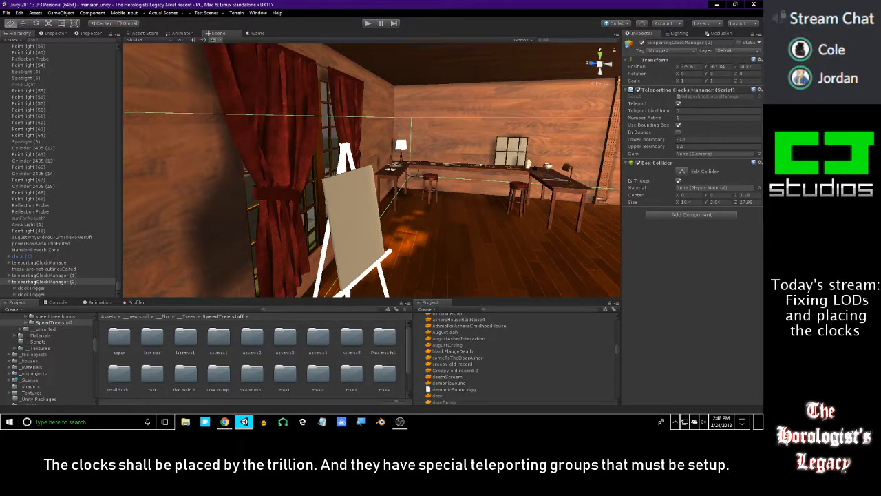
Examine the art room, the hallways and the fireplace sitting room to judge the clock placement and find further spots.
key("alt+Tab")
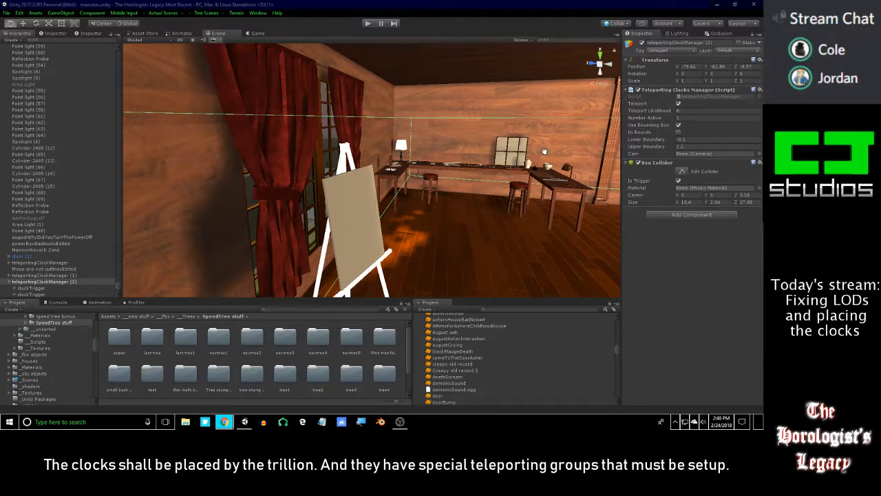
right_click_drag(544, 149, 545, 158)
right_click_drag(420, 182, 329, 205)
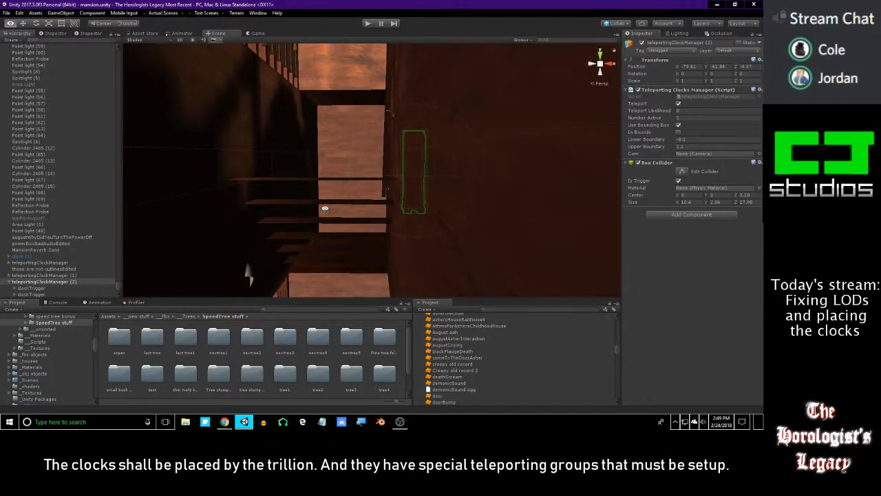
key("w")
key("w")
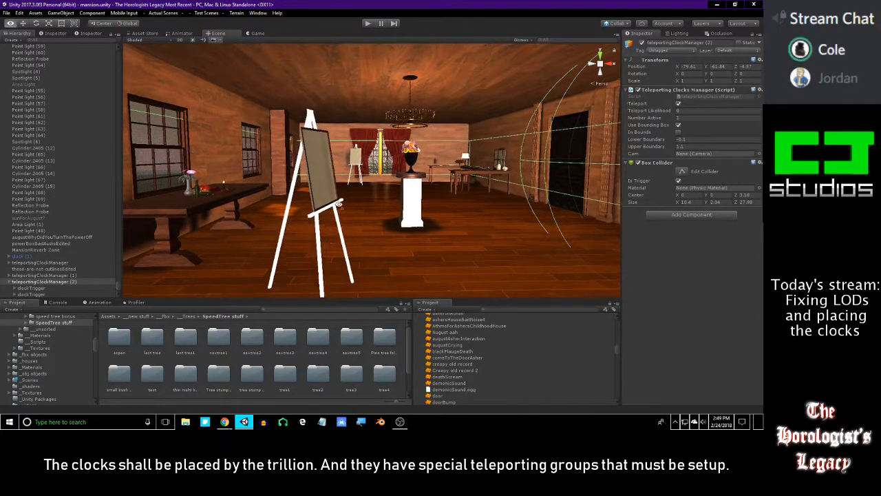
right_click_drag(333, 205, 455, 205)
mouse_move(531, 205)
right_mouse_down()
mouse_move(482, 204)
mouse_move(514, 202)
right_mouse_up()
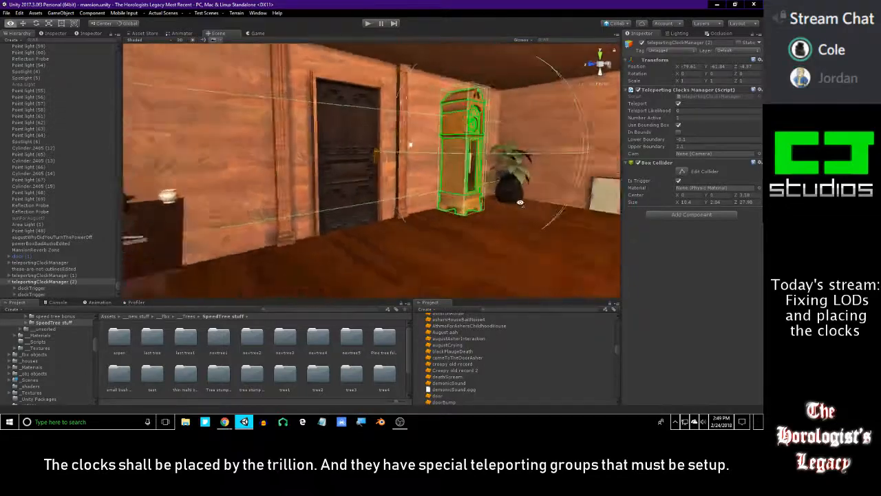
right_click_drag(606, 201, 631, 206)
right_click_drag(596, 176, 528, 130)
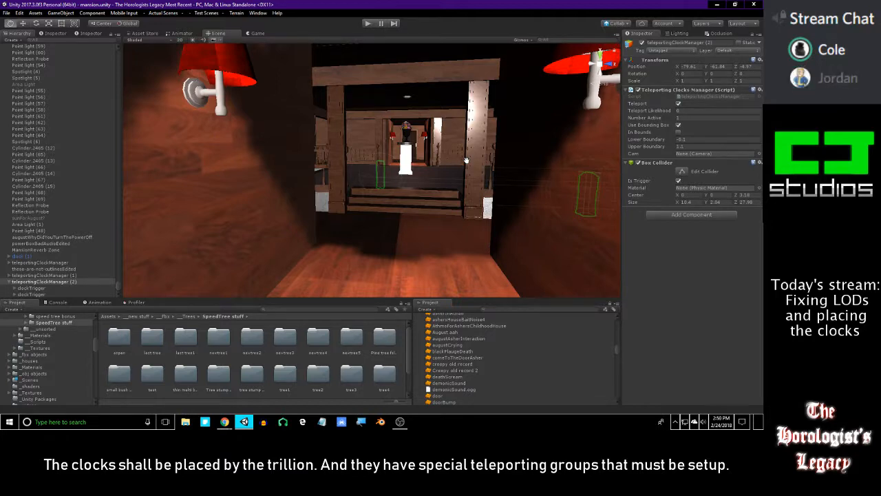
right_click_drag(437, 194, 542, 214)
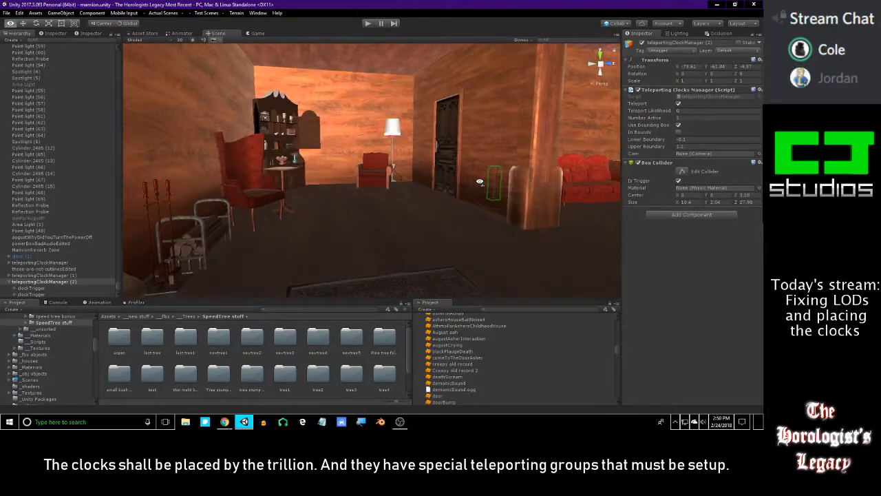
right_click_drag(367, 188, 431, 203)
right_click_drag(336, 196, 420, 187)
Select the small table with its two chairs near the lamp desk and shift them together slightly across the floor.
left_click(470, 219)
right_click_drag(471, 219, 493, 221)
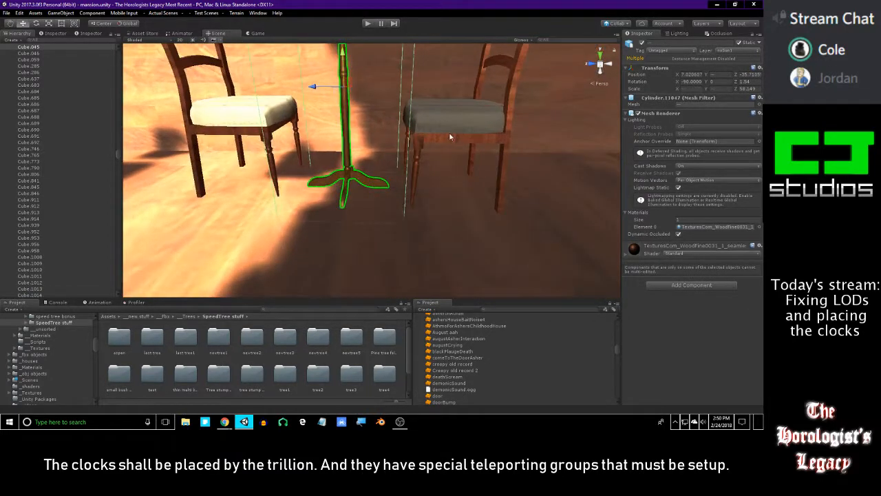
left_click(455, 134, "shift")
right_click_drag(421, 149, 385, 171)
left_click(336, 137, "shift")
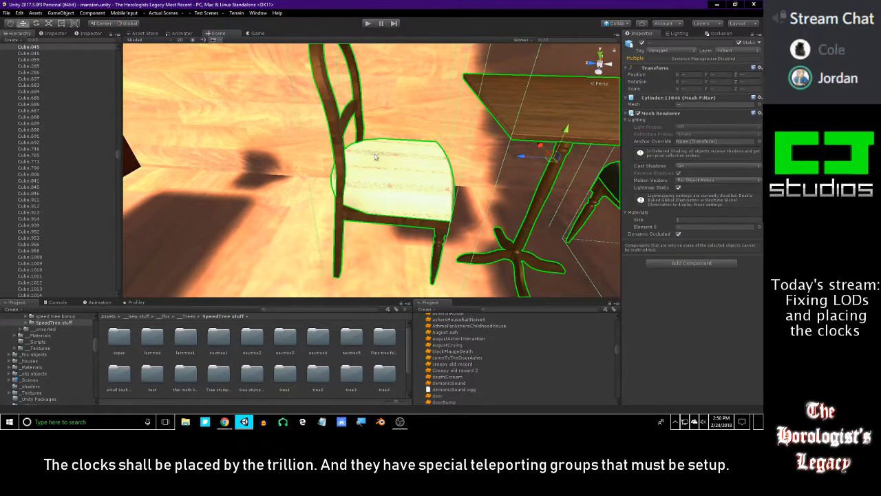
scroll(375, 158, "down", 4)
mouse_move(459, 169)
left_mouse_down()
mouse_move(455, 184)
mouse_move(463, 170)
left_mouse_up()
key("ctrl+z")
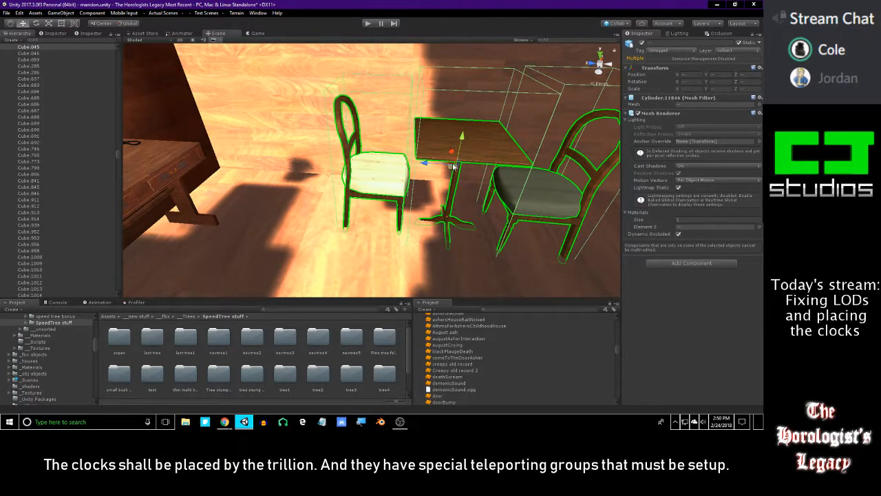
left_click_drag(455, 162, 414, 155)
right_click_drag(424, 157, 441, 147)
key("s")
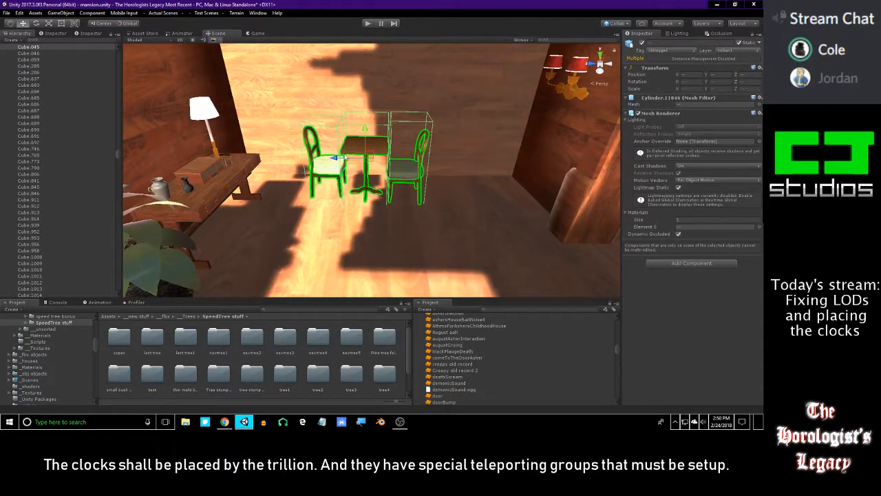
left_click_drag(340, 160, 349, 160)
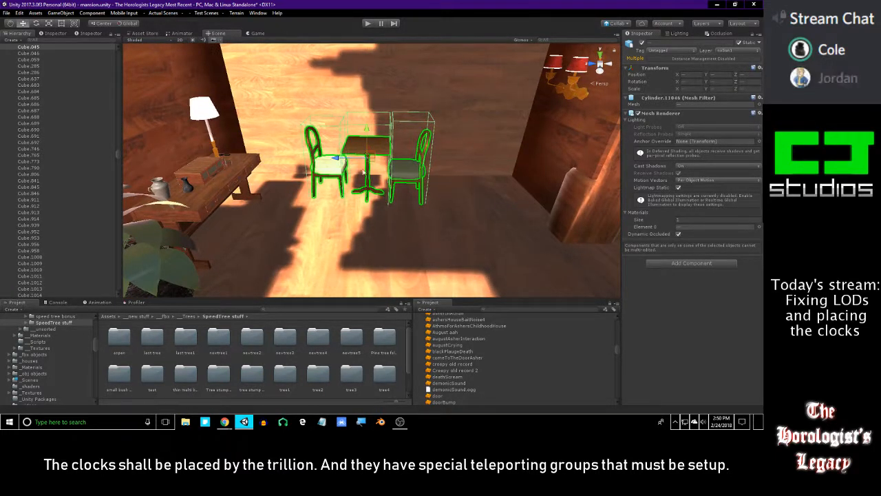
left_click(338, 350)
Duplicate the lounge corner's clockTrigger under teleportingClockManager (2) and move the copy along the wall to X about 2.43.
right_click_drag(427, 165, 246, 164)
key("w")
right_click_drag(399, 152, 249, 180)
key("w")
right_click_drag(316, 188, 335, 163)
key("w")
left_click(300, 163)
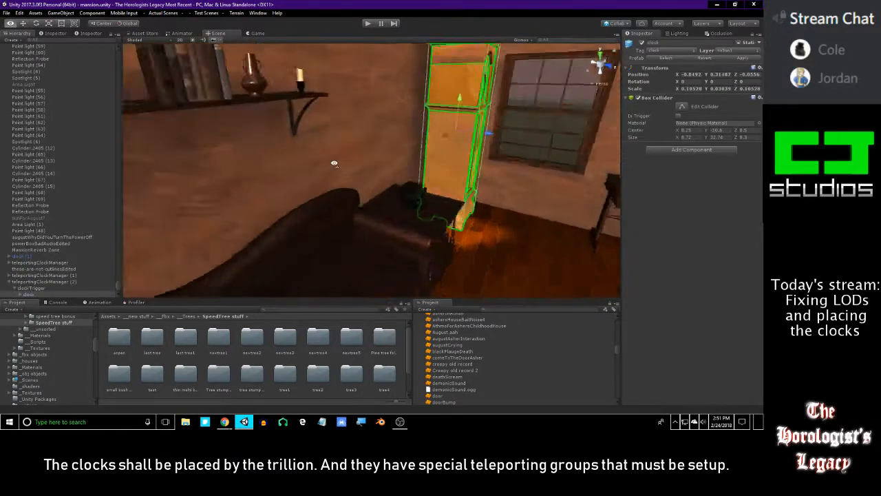
key("f")
left_click(57, 287)
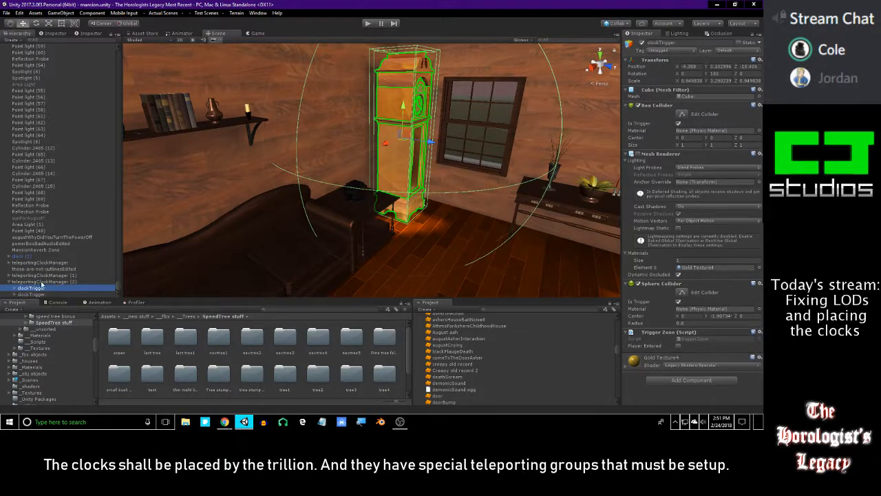
left_click(48, 288)
key("ctrl+d")
right_click_drag(322, 184, 334, 157)
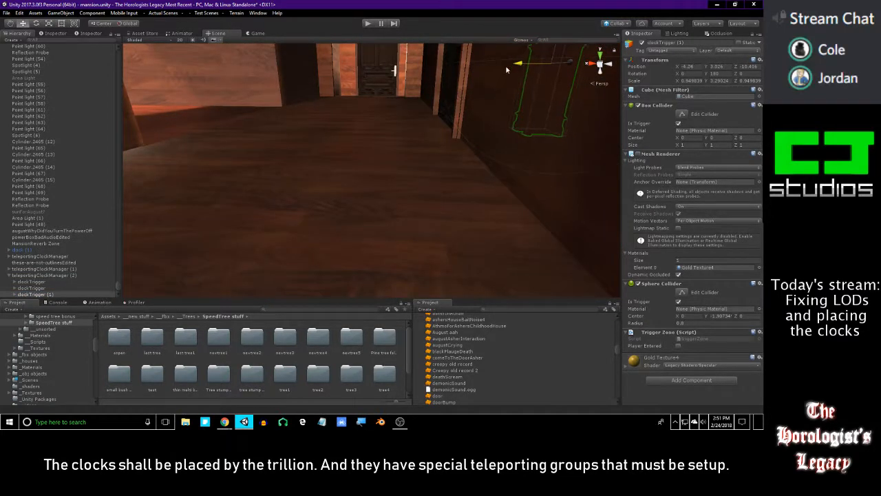
left_click_drag(506, 68, 189, 67)
right_click_drag(288, 106, 321, 105)
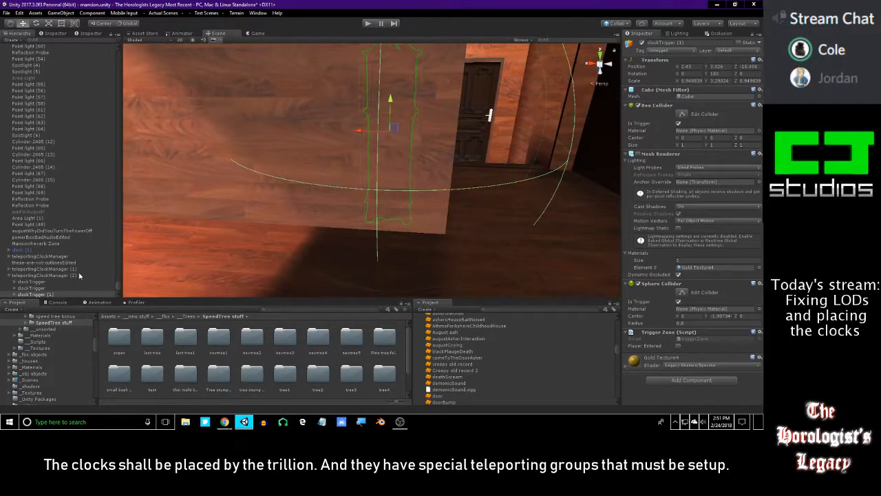
left_click(54, 275)
left_click(7, 281)
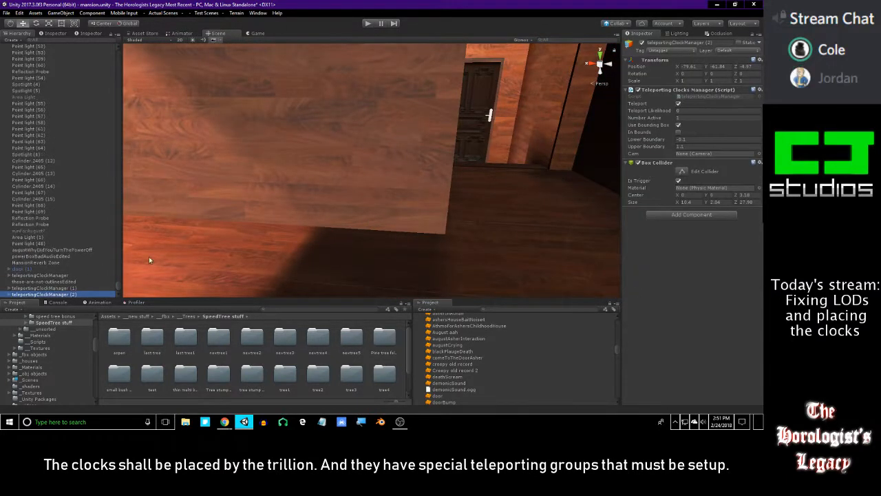
key("f")
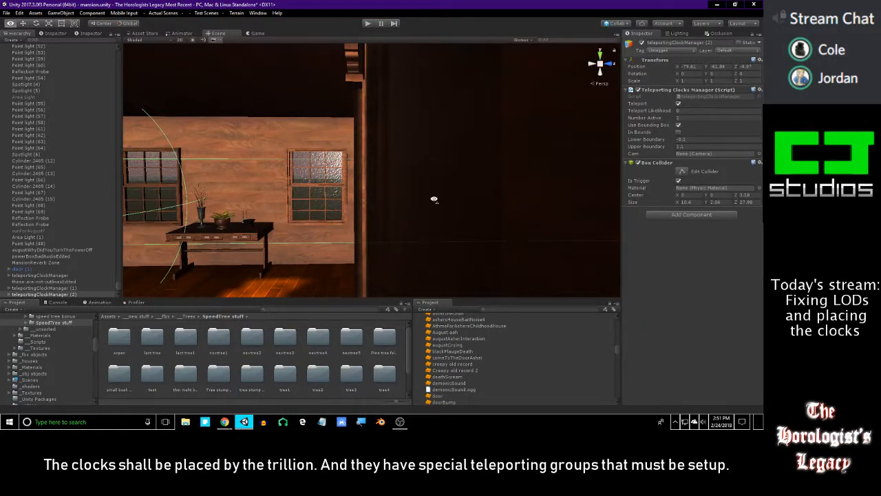
right_click_drag(440, 201, 404, 204)
right_click_drag(321, 200, 506, 187)
key("ctrl+d")
right_click_drag(380, 183, 408, 180)
key("Delete")
key("w")
Duplicate the original teleportingClockManager, whose clocks stand in the marble-floored room with the chess table.
right_click_drag(325, 211, 384, 197)
mouse_move(257, 198)
right_mouse_down()
mouse_move(297, 189)
mouse_move(327, 164)
mouse_move(263, 202)
right_mouse_up()
key("w")
left_click(327, 162)
key("s")
left_click(26, 282)
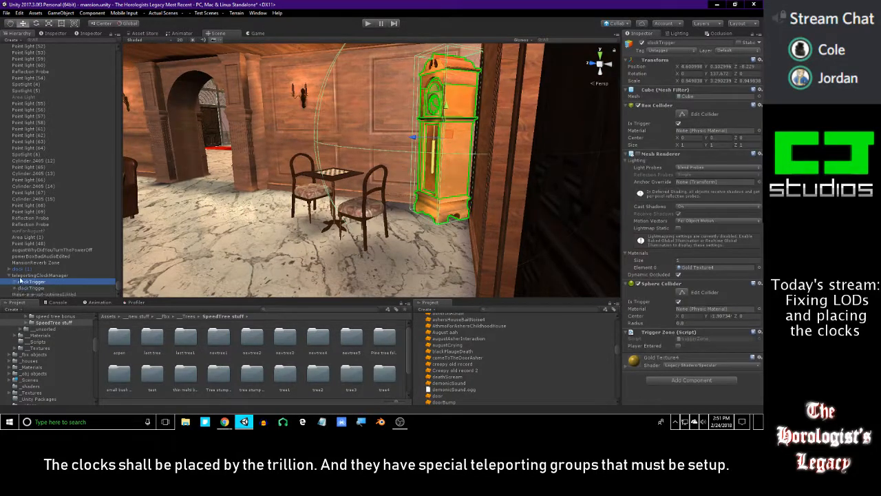
left_click(21, 276)
left_click(10, 276)
right_click_drag(348, 231, 255, 221)
key("ctrl+d")
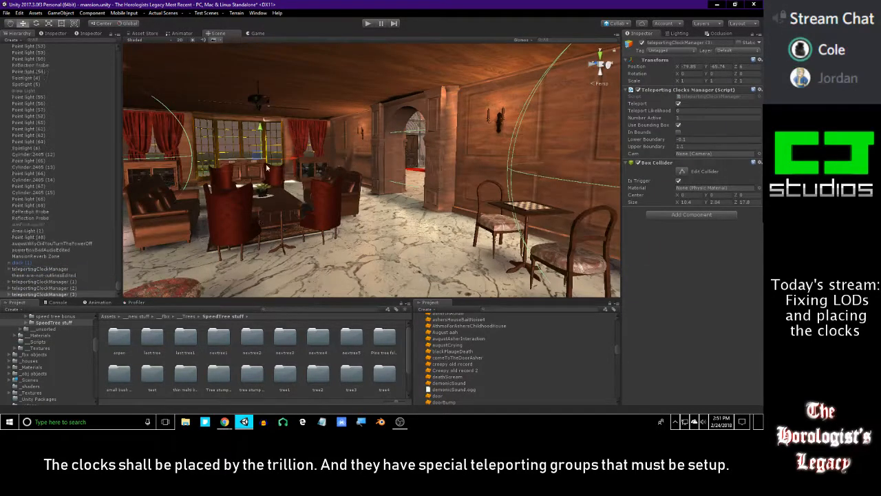
Move teleportingClockManager (3) up and across the mansion into the fireplace sitting room, to X -63.79, Y -58.13 and Z about -26.
right_click_drag(315, 207, 241, 157)
key("w")
key("s")
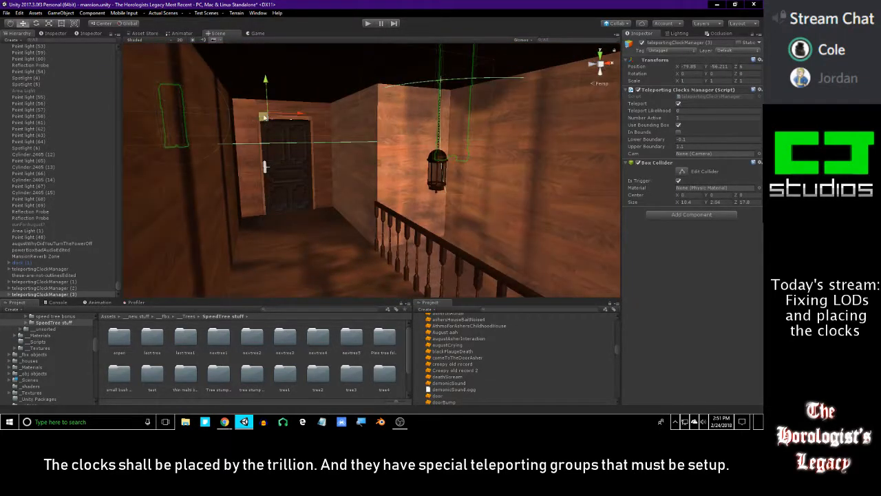
left_click_drag(373, 119, 497, 119)
left_click(310, 128)
left_click_drag(516, 133, 526, 134)
right_click_drag(498, 138, 475, 123)
key("w")
left_click_drag(465, 125, 280, 161)
left_click_drag(266, 192, 415, 131)
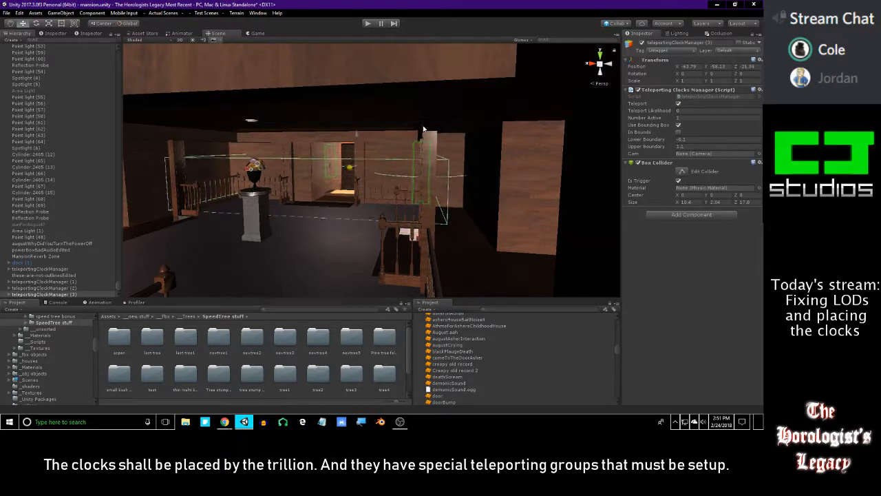
key("w")
right_click_drag(396, 172, 624, 185)
right_click_drag(344, 237, 238, 246)
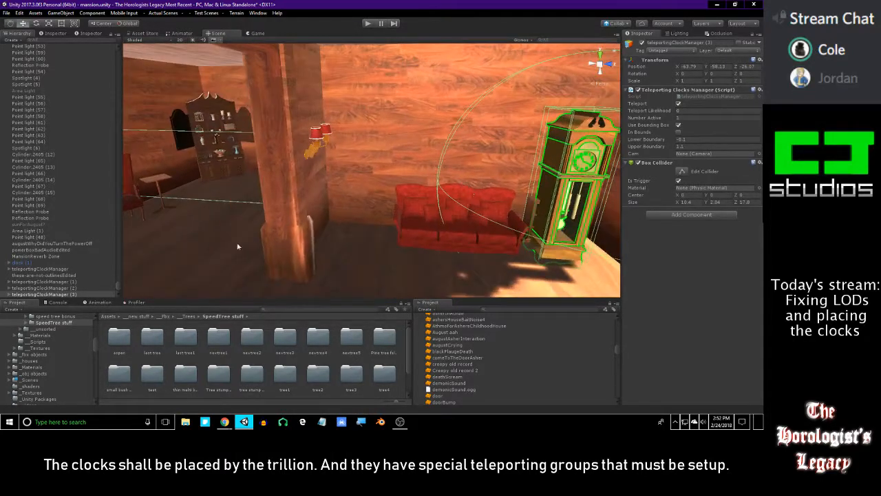
Slide the second clockTrigger of teleportingClockManager (3) along the wall between the pillar and red sofa to X -4.636, Y 0.264, Z -1.34.
left_click(8, 294)
left_click(42, 288)
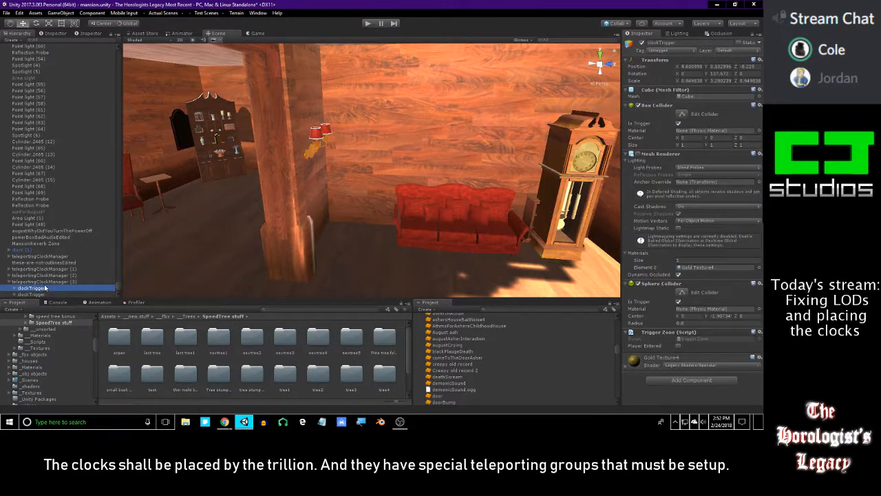
left_click(46, 294)
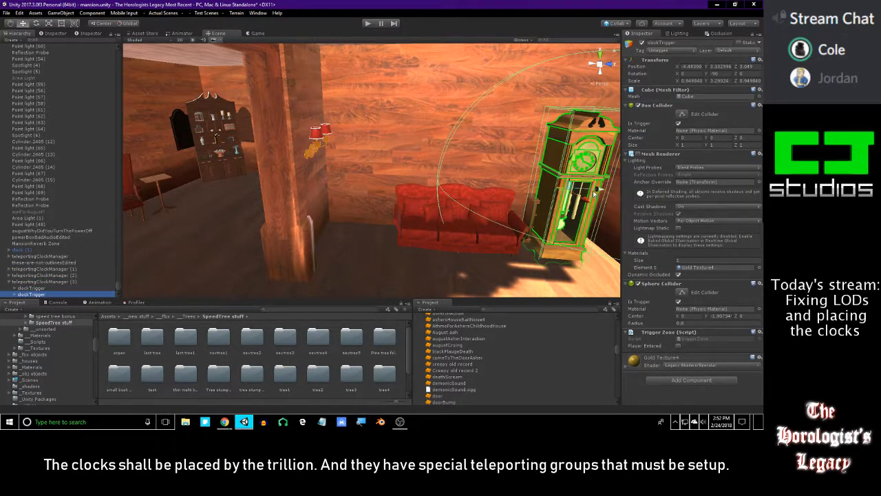
key("f")
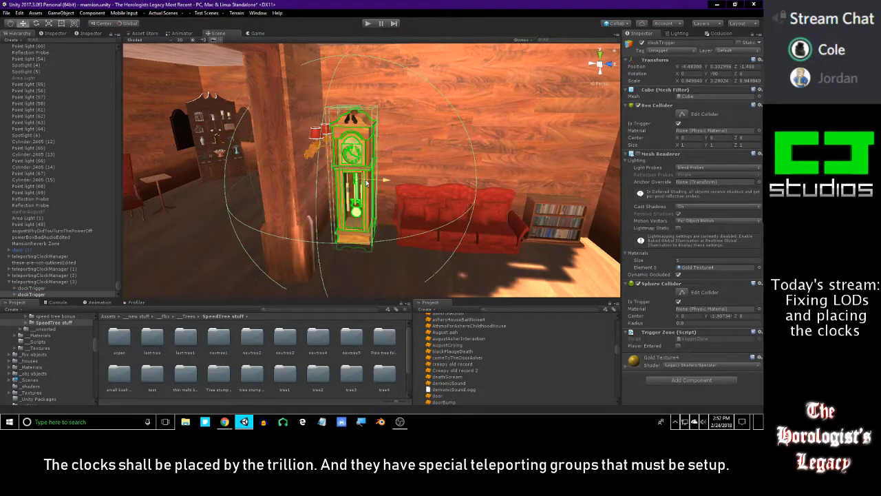
left_click_drag(357, 152, 364, 146)
right_click_drag(364, 146, 339, 164)
left_click_drag(464, 182, 475, 184)
right_click_drag(475, 184, 413, 197)
left_click_drag(427, 202, 422, 203)
right_click_drag(422, 202, 458, 198)
right_click_drag(392, 189, 76, 207)
right_click_drag(118, 239, 551, 254)
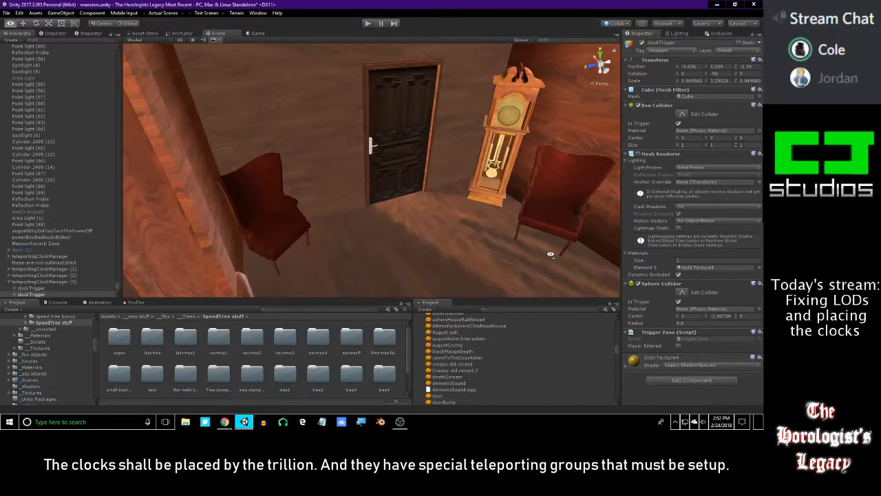
Relocate that clockTrigger between the door and the pillar at about X -4.19 and Z -3.02, with its Y rotation set to 0.
right_click_drag(350, 193, 312, 179)
left_click_drag(306, 152, 336, 178)
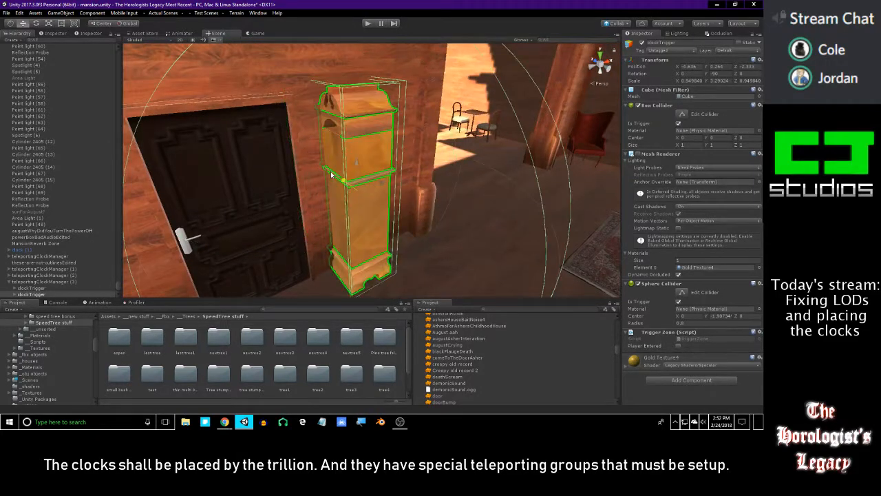
left_click_drag(354, 220, 270, 241)
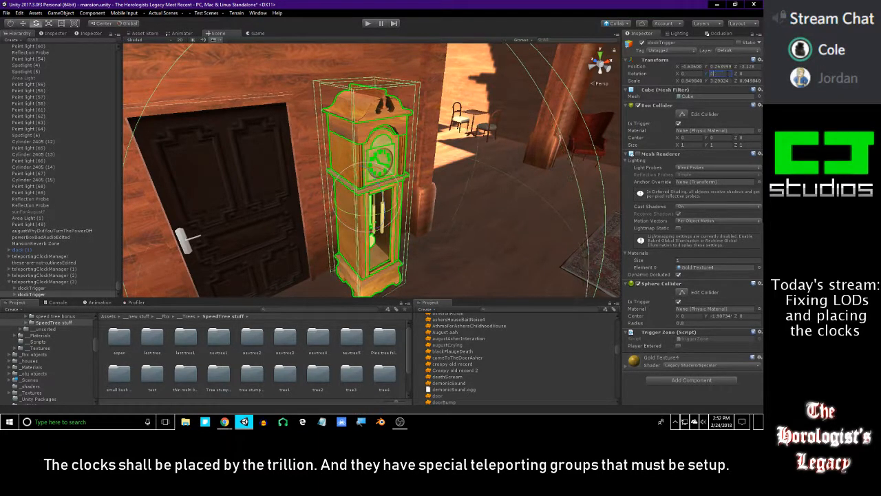
left_click_drag(410, 278, 413, 252, "alt")
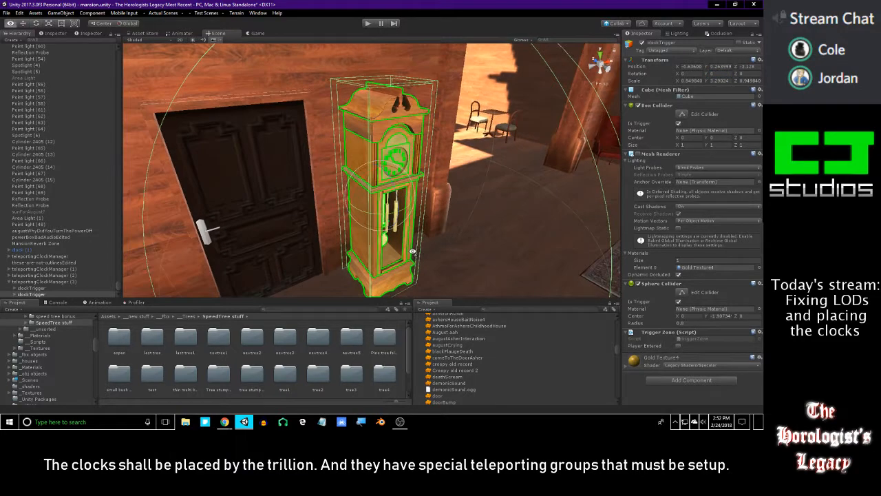
left_click_drag(378, 202, 396, 194)
mouse_move(395, 190)
right_mouse_down()
mouse_move(615, 193)
mouse_move(662, 153)
right_mouse_up()
right_click_drag(487, 143, 648, 174)
right_click_drag(513, 201, 482, 180)
left_click_drag(497, 185, 532, 185)
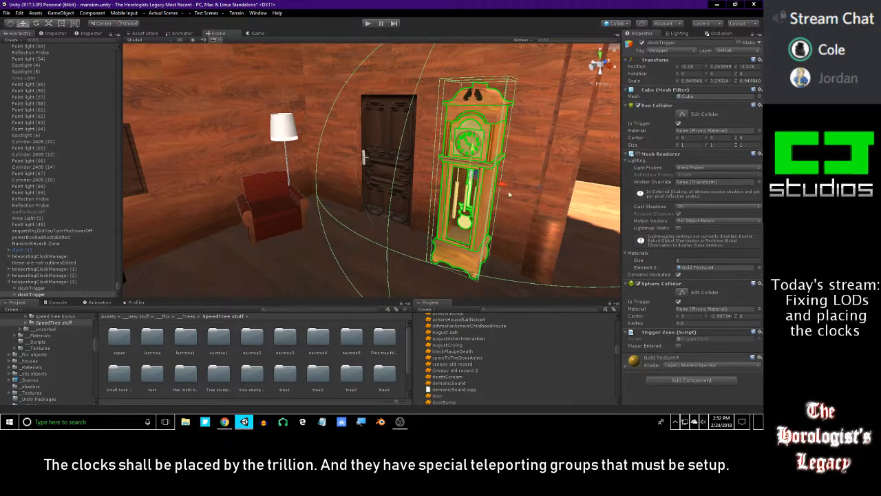
Fit the first clockTrigger of teleportingClockManager (3) behind the red armchair at about X 4.78, Y 0.29, rotated to about 131 degrees in Y.
right_click_drag(248, 216, 437, 196)
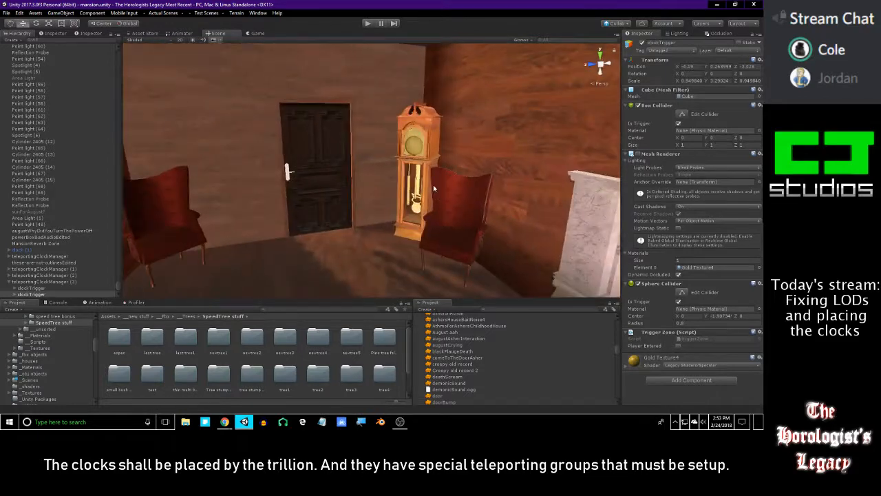
left_click(426, 166)
left_click(31, 281)
right_click_drag(206, 261, 42, 242)
right_click_drag(254, 234, 450, 201)
left_click(42, 282)
right_click_drag(314, 196, 388, 256)
left_click_drag(396, 213, 382, 226)
key("e")
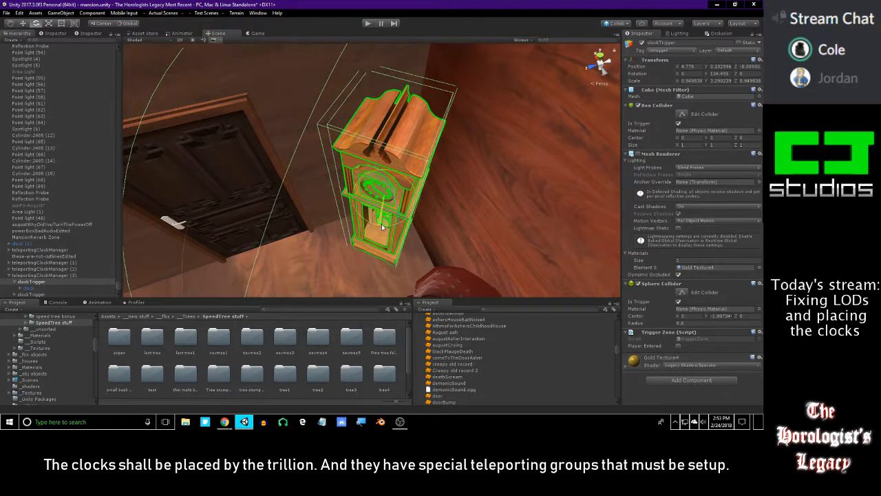
right_click_drag(383, 180, 379, 105)
key("s")
right_click_drag(456, 137, 433, 137)
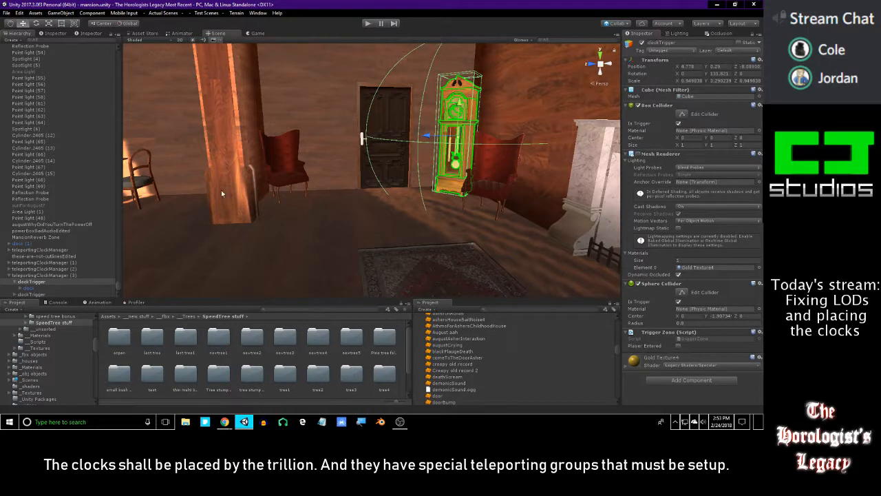
Fit the Box Collider of teleportingClockManager (3) to the sitting room's width, with size X 13.74 and center X -1.62.
left_click(69, 275)
right_click_drag(338, 215, 390, 231)
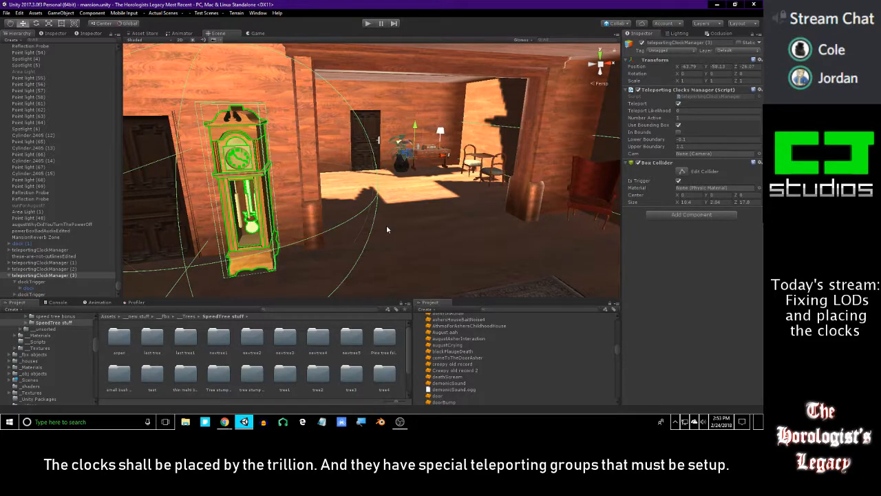
right_click_drag(387, 229, 297, 234)
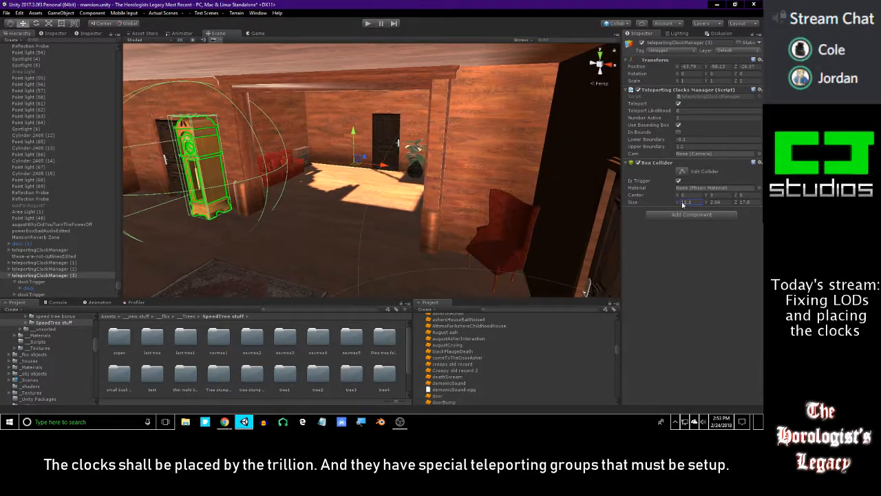
right_click_drag(476, 180, 424, 168)
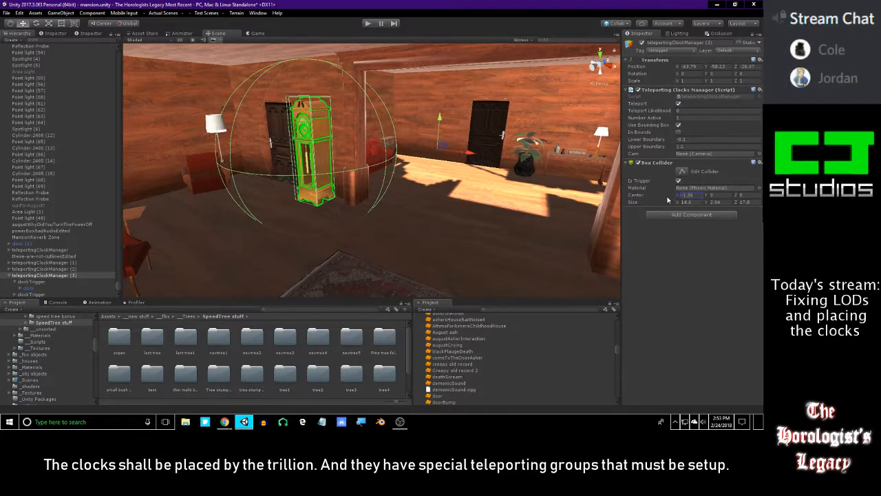
right_click_drag(543, 207, 645, 201)
left_click_drag(676, 207, 438, 196)
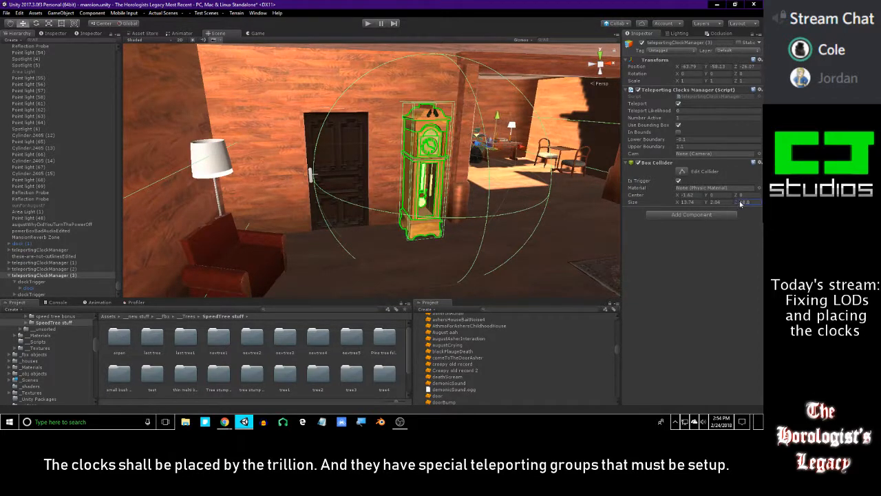
Adjust the same Box Collider to the room's depth, with size Z about 13.78 and center Z -2.4.
type("16.4")
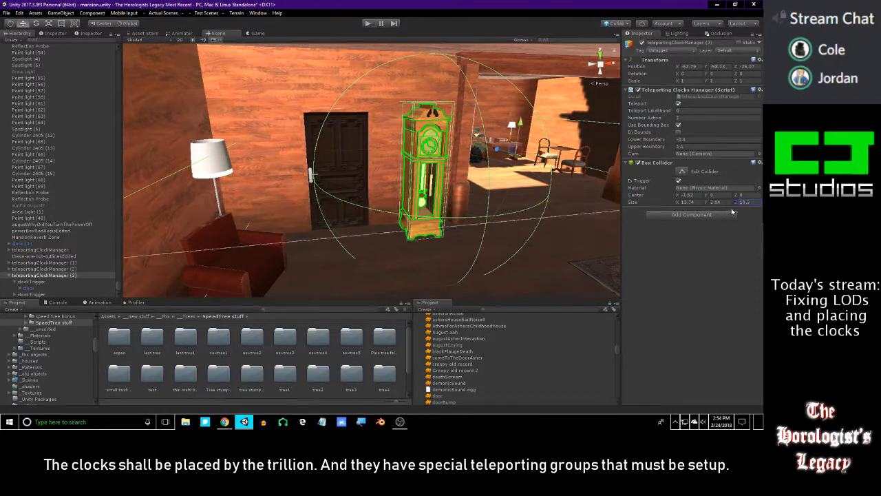
left_click(738, 196)
left_click_drag(736, 197, 738, 196)
right_click_drag(537, 180, 691, 179)
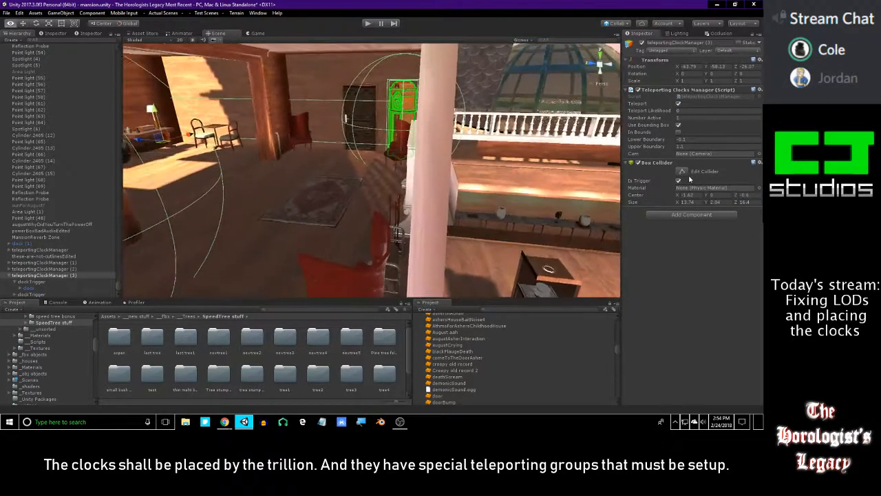
right_click_drag(487, 163, 511, 166)
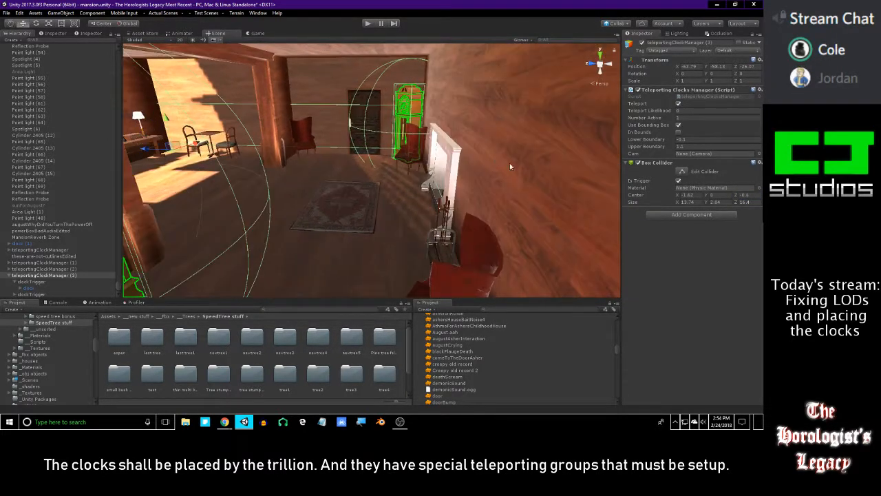
left_click_drag(730, 198, 737, 201)
right_click_drag(314, 216, 461, 157)
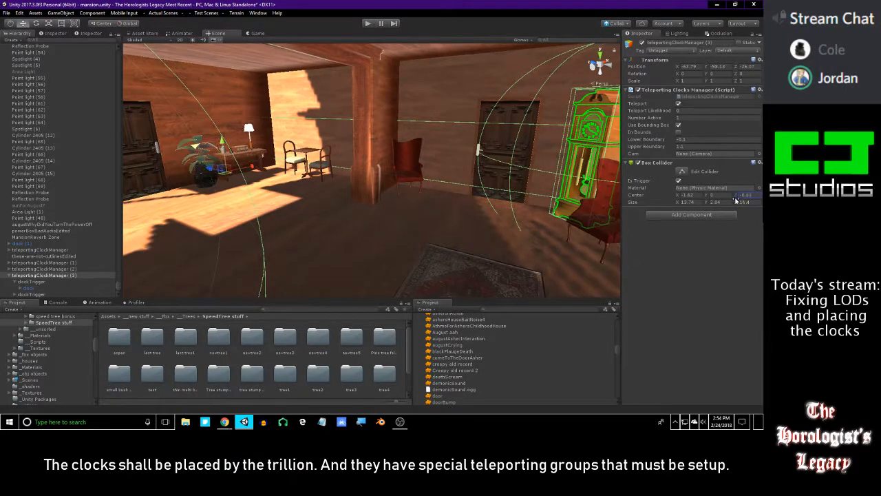
left_click_drag(732, 202, 723, 204)
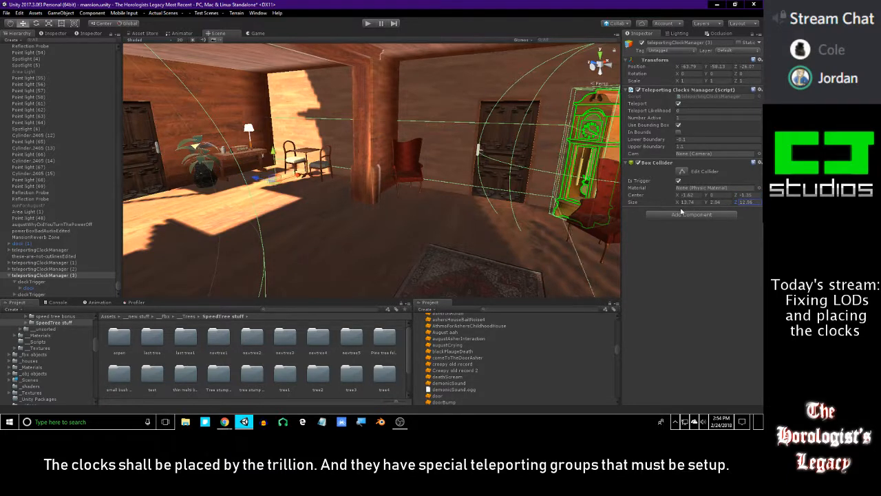
right_click_drag(510, 183, 534, 180)
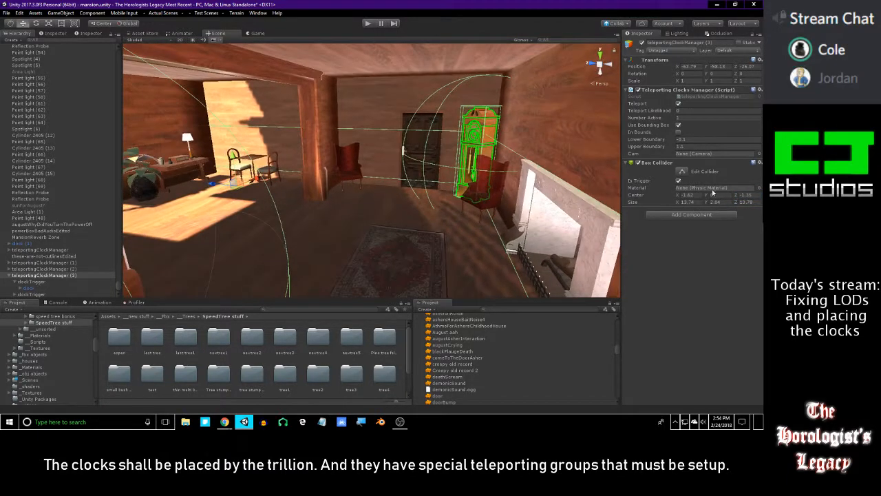
mouse_move(736, 197)
left_mouse_down()
mouse_move(747, 197)
mouse_move(731, 202)
mouse_move(740, 206)
left_mouse_up()
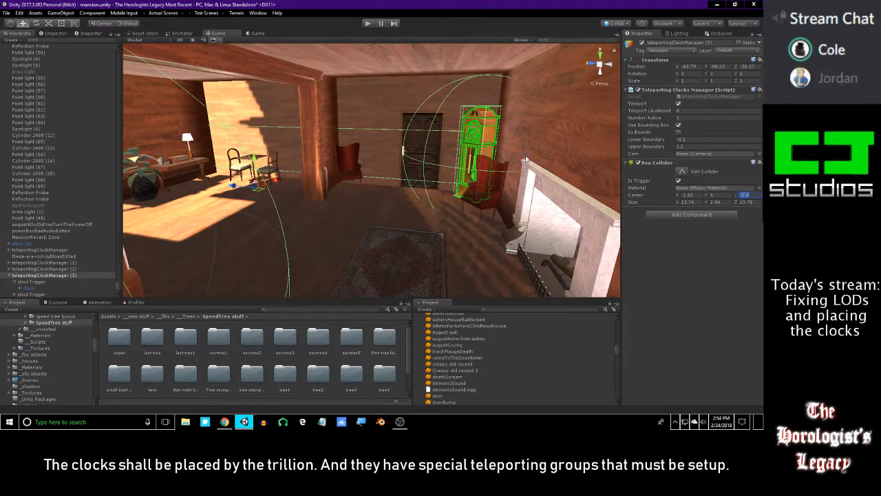
right_click_drag(511, 167, 432, 161)
key("w")
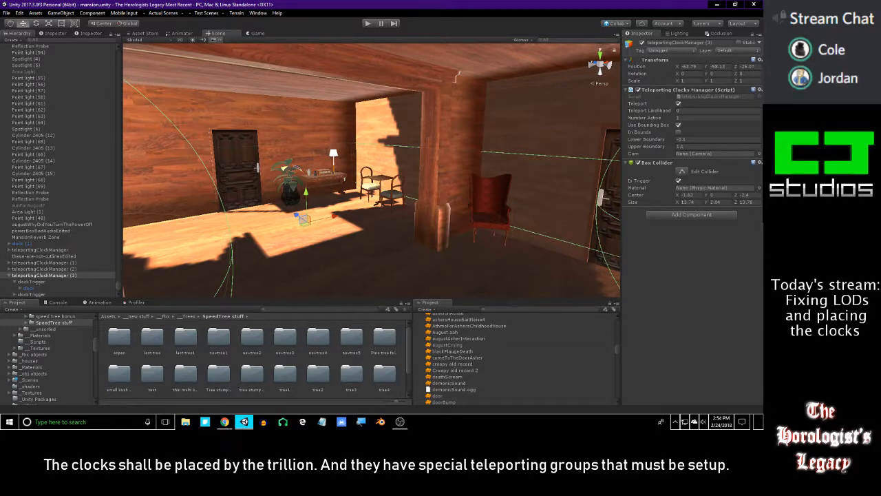
key("alt+Tab")
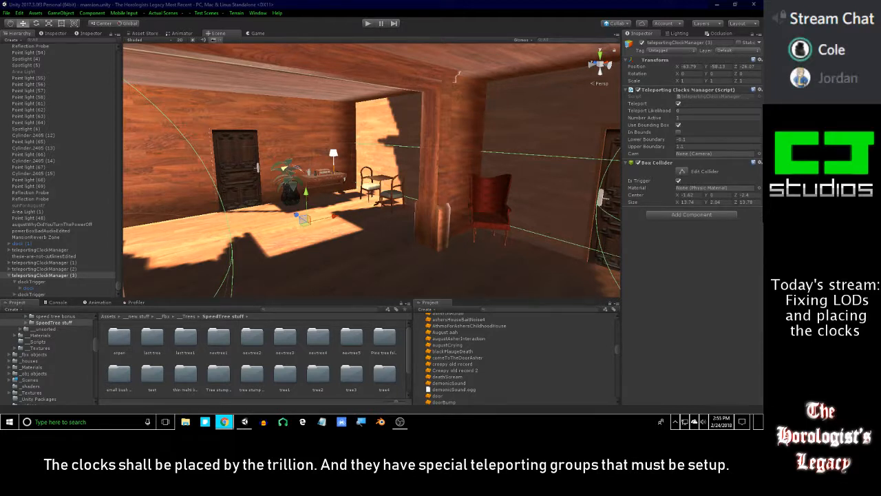
right_click_drag(537, 184, 533, 186)
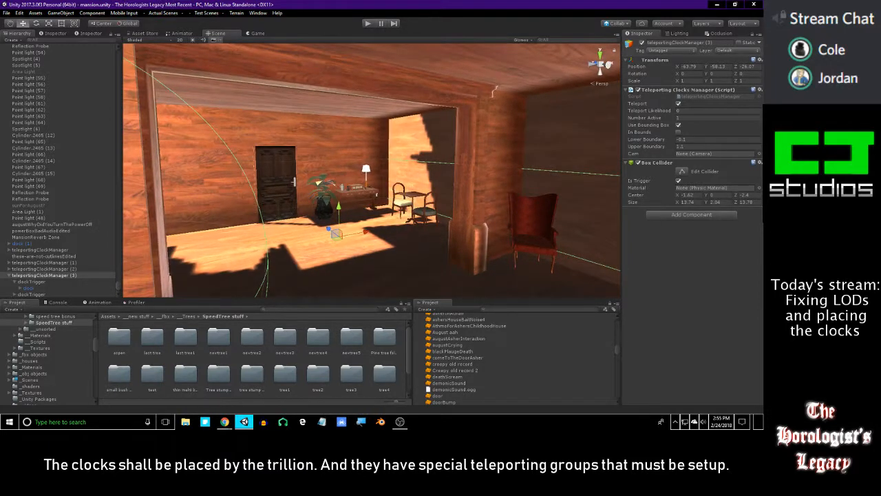
key("alt+Tab")
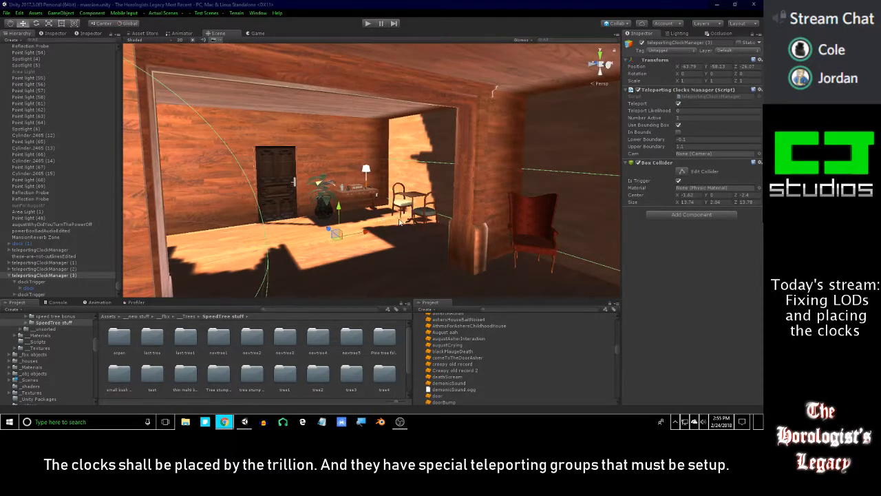
Duplicate teleportingClockManager (3) and move the copy into the chandelier hall, onto the floor at about Y -61.9 and Z -24.2.
right_click_drag(400, 222, 486, 198)
key("w")
middle_click_drag(428, 189, 365, 197)
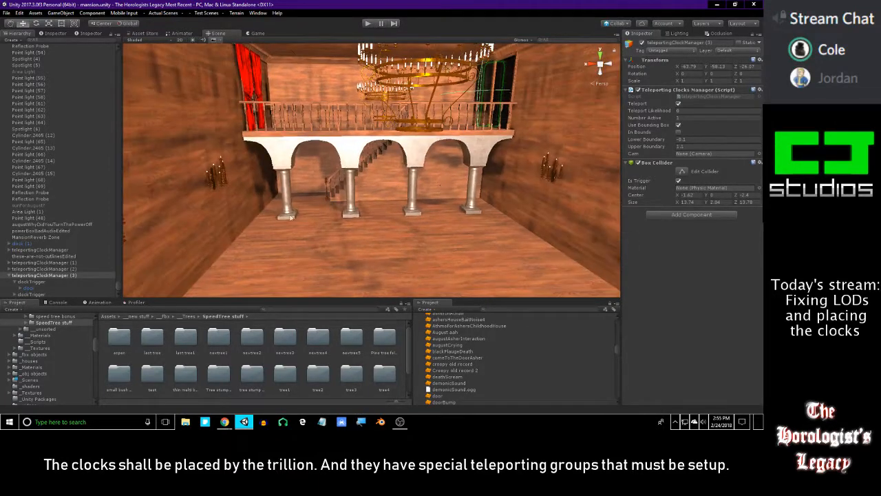
left_click(10, 276)
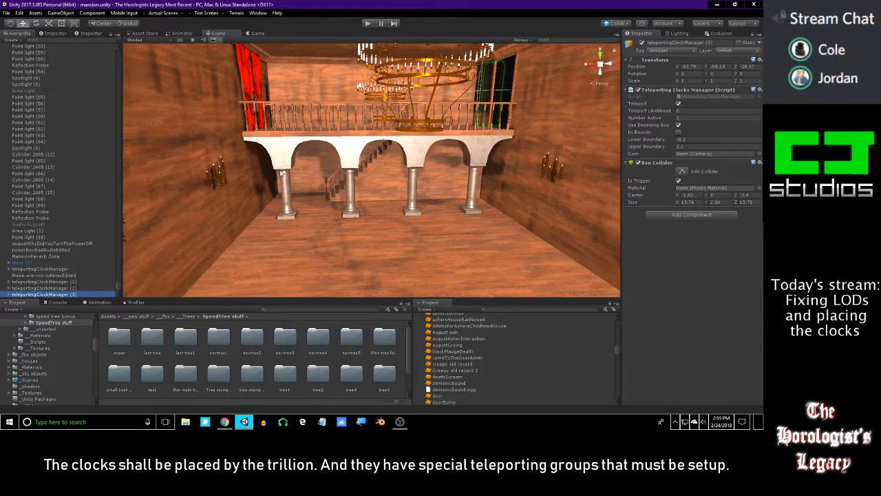
key("ctrl+d")
key("f")
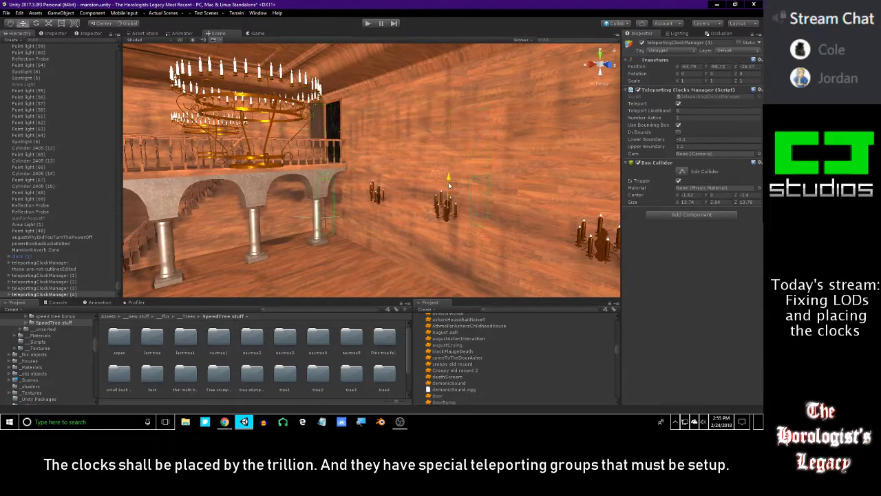
left_click_drag(427, 213, 382, 229)
left_click_drag(382, 228, 212, 241, "alt")
right_click_drag(211, 241, 242, 234)
left_click_drag(363, 130, 454, 172)
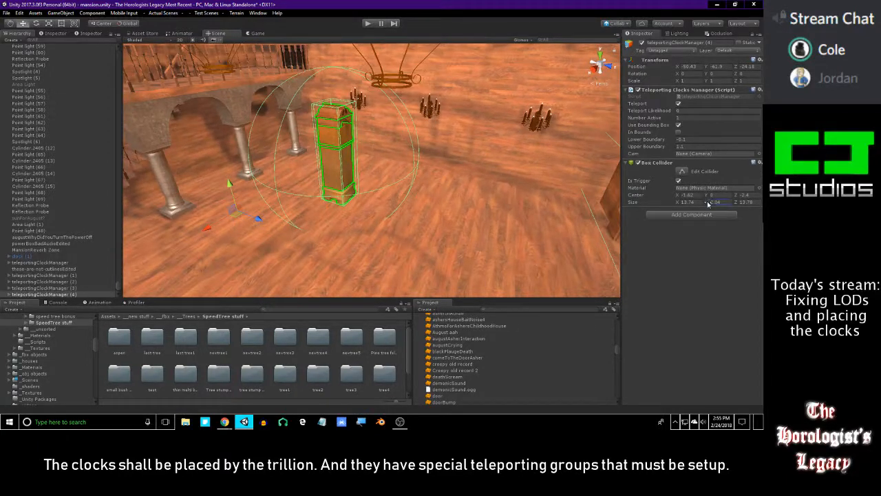
Fit the Box Collider of teleportingClockManager (4) to the hall, with size Y about 4.98, center Y 2.15 and center X -1.
left_click_drag(708, 203, 720, 203)
right_click_drag(503, 148, 455, 102)
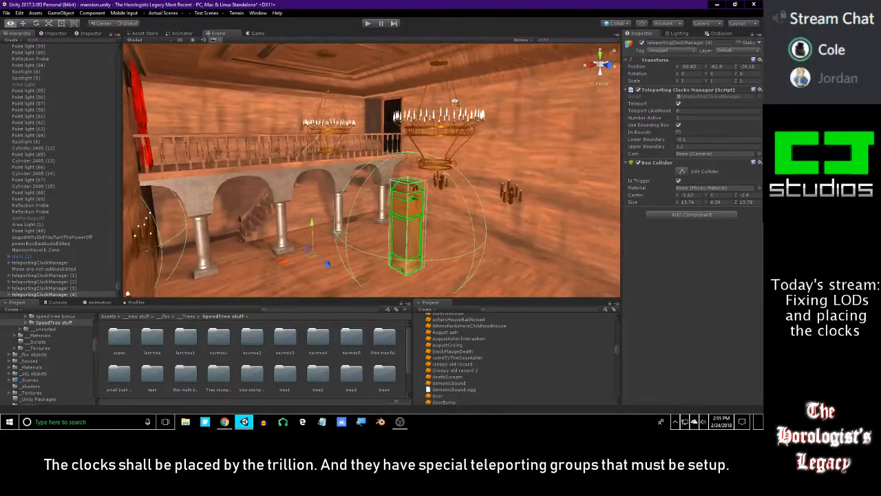
left_click(710, 204)
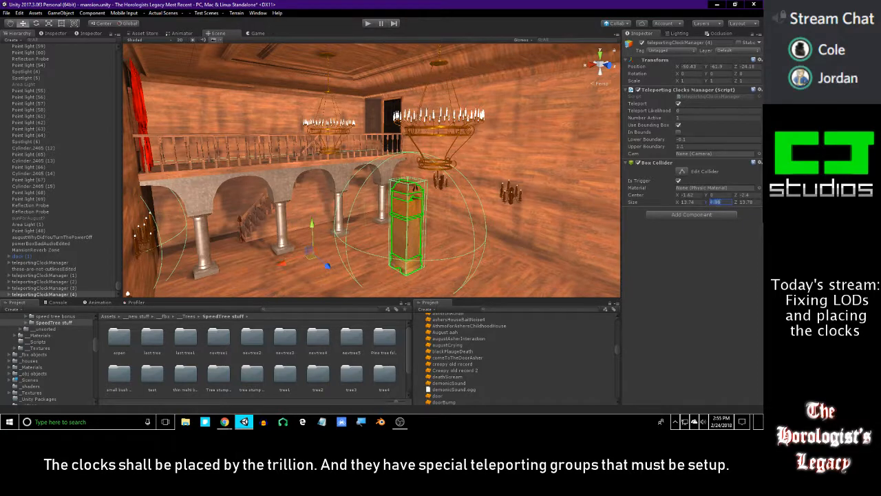
left_click_drag(705, 198, 719, 202)
right_click_drag(579, 183, 397, 160)
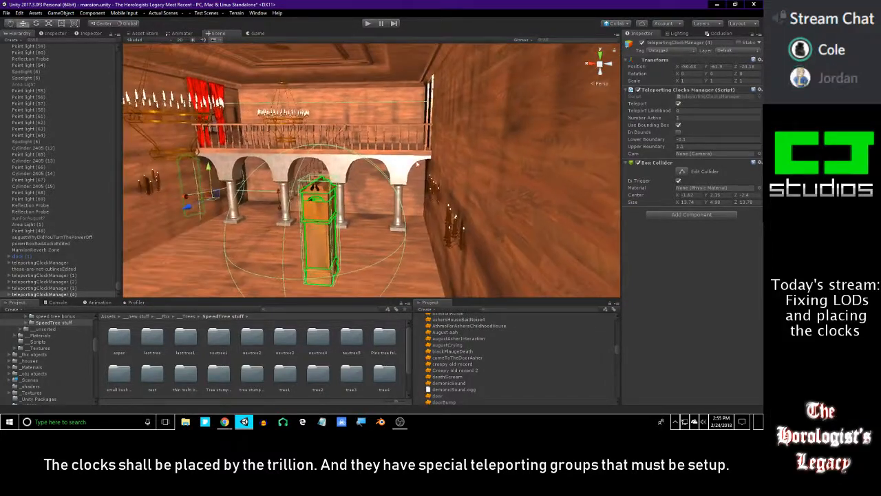
left_click_drag(679, 198, 685, 197)
right_click_drag(475, 174, 422, 158)
left_click(415, 152)
Move the first clockTrigger of teleportingClockManager (4) to about X 2, Z -0.91 near the candle sconces and set its Y rotation to 90.
right_click_drag(181, 217, 207, 214)
left_click(37, 290)
right_click_drag(253, 187, 214, 201)
left_click_drag(363, 131, 351, 167)
right_click_drag(351, 167, 285, 204)
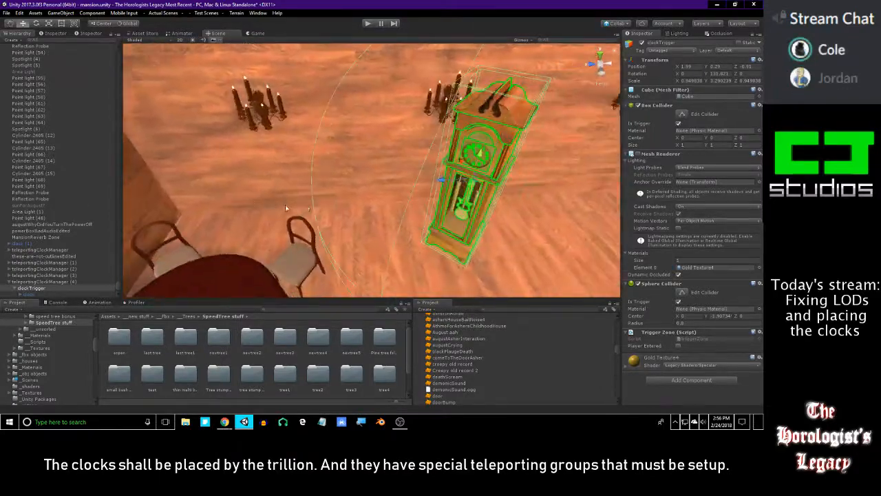
left_click_drag(463, 203, 497, 208)
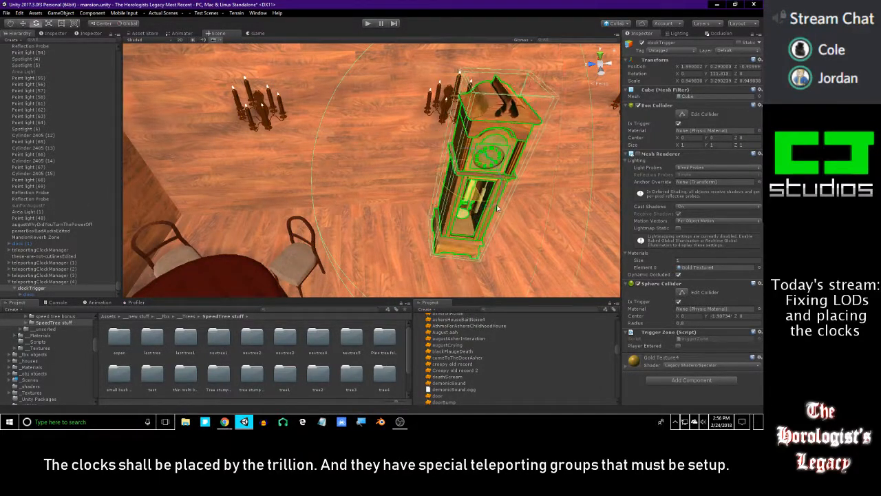
left_click(720, 73)
type("90")
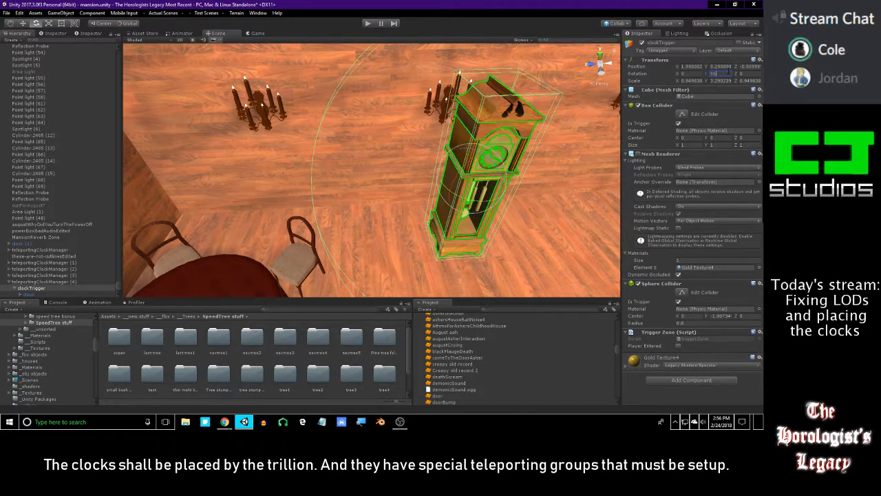
Fit that clockTrigger against the wall beside the middle sconce at about X 2.75, Z 0.35.
type("fw")
left_click_drag(417, 240, 351, 251)
right_click_drag(351, 251, 411, 294, "alt")
left_click_drag(410, 207, 265, 107, "alt")
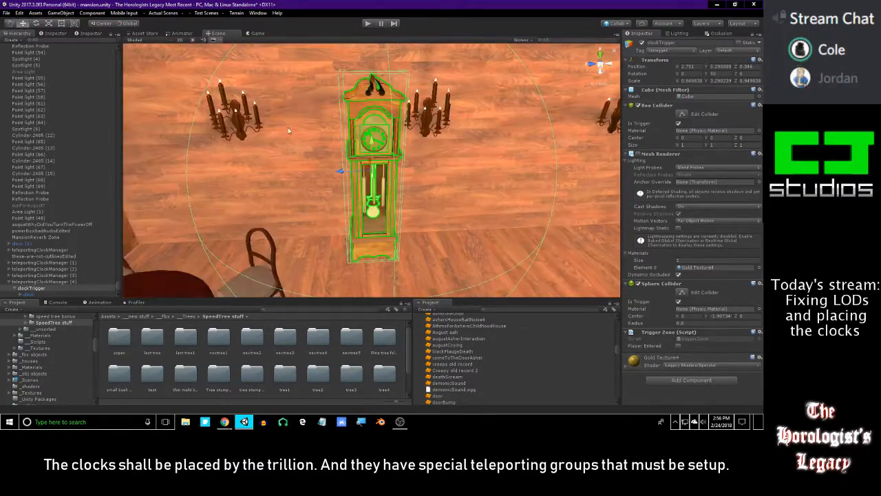
key("s")
Move the group's second clockTrigger toward the same wall at about X 2.95, Z -3.03 and set its Y rotation to 90.
right_click_drag(345, 152, 434, 142)
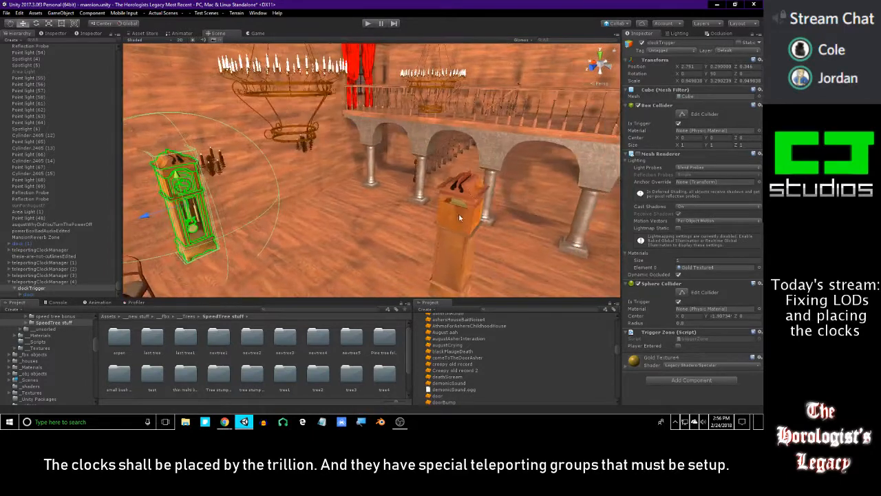
left_click(460, 218)
left_click(17, 276)
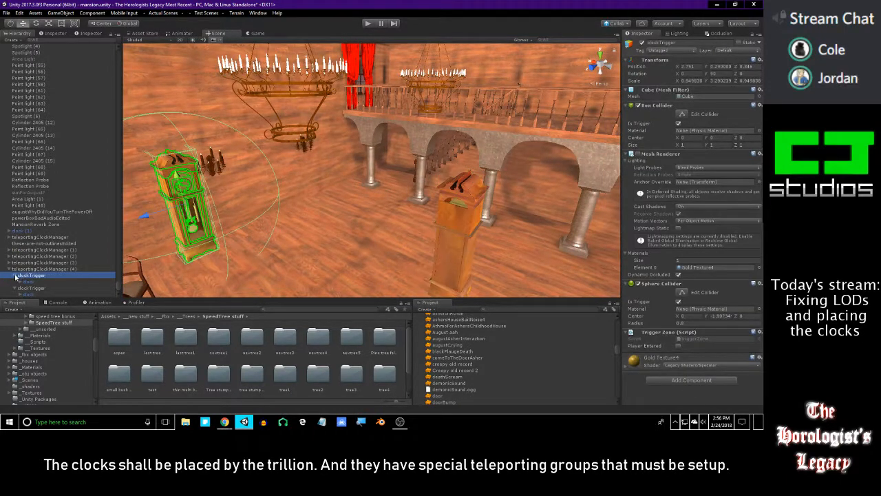
left_click(15, 276)
left_click(26, 288)
left_click_drag(431, 231, 267, 168)
left_click_drag(706, 73, 742, 81)
type("90")
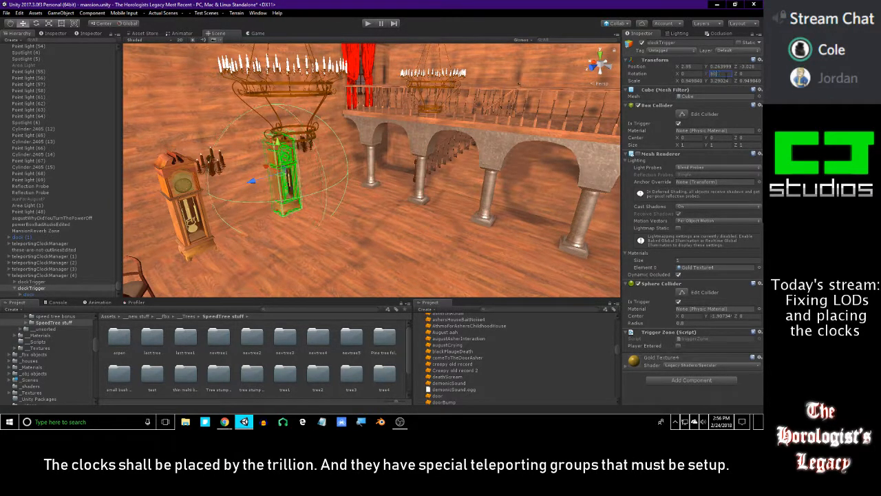
Align the second clockTrigger with the wall between the two sconces at about X 2.62, Z -2.43.
right_click_drag(306, 163, 410, 129)
left_click_drag(356, 143, 367, 146)
right_click_drag(367, 146, 257, 254, "alt")
left_click_drag(257, 253, 379, 103, "alt")
right_click_drag(379, 103, 377, 8, "alt")
left_click_drag(413, 76, 295, 106, "alt")
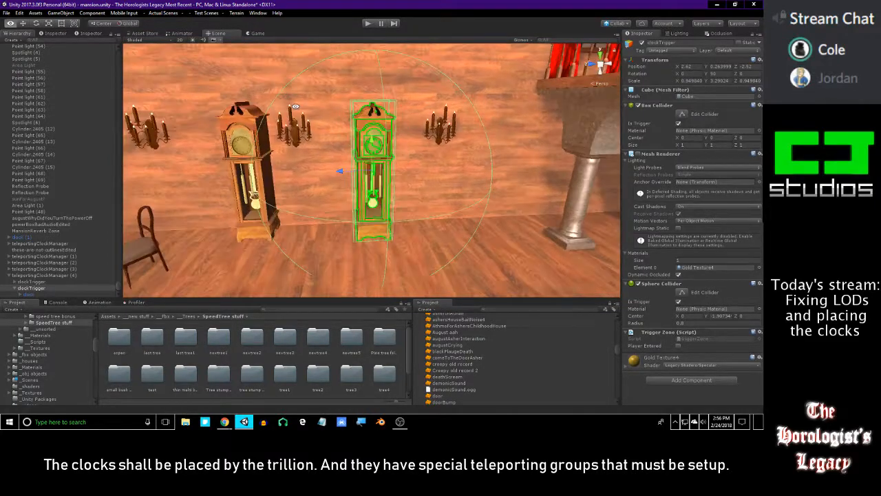
left_click_drag(337, 177, 293, 163)
middle_click_drag(190, 213, 271, 192)
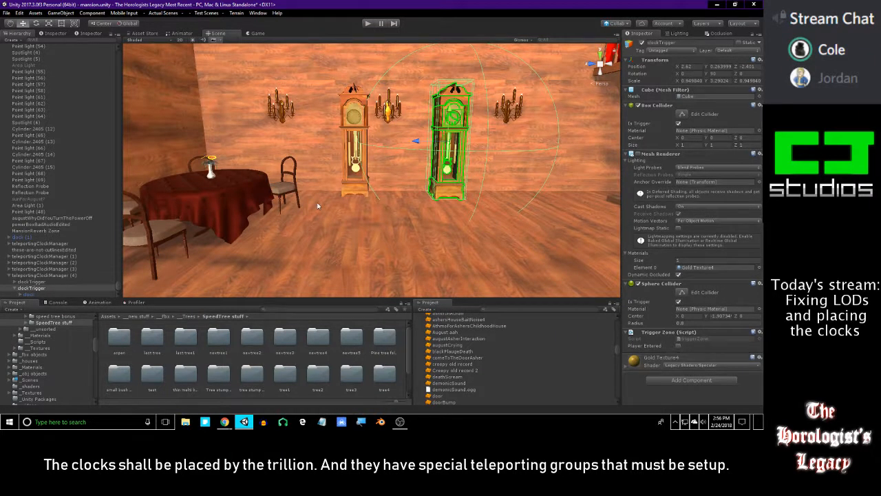
Collapse the clock triggers and teleportingClockManager (4) in the hierarchy and clear the selection.
right_click_drag(335, 192, 298, 192)
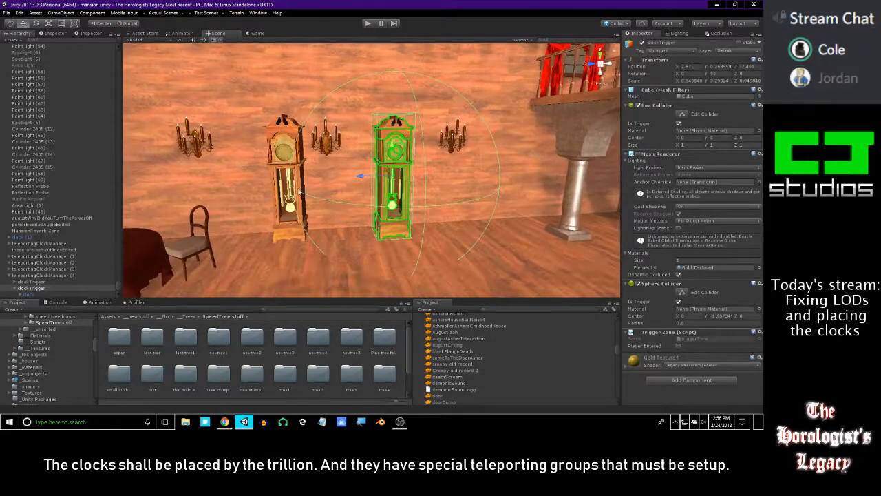
left_click(14, 289)
left_click(19, 282)
left_click(10, 283)
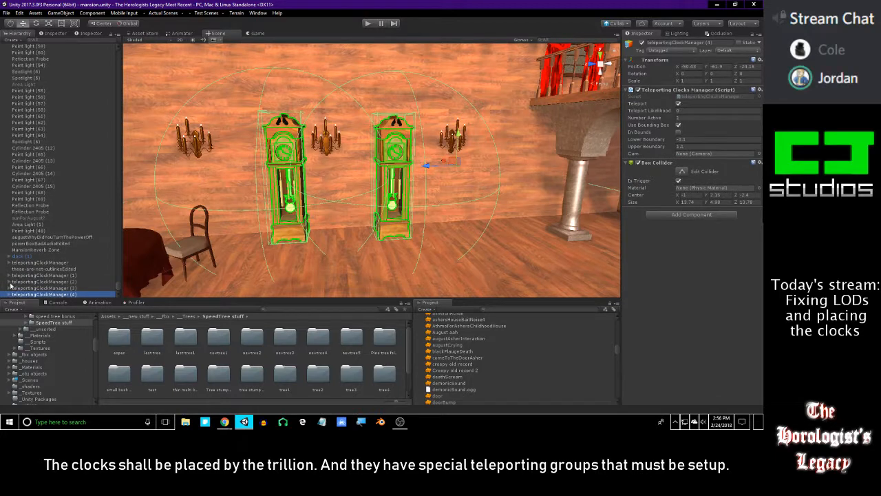
left_click(168, 342)
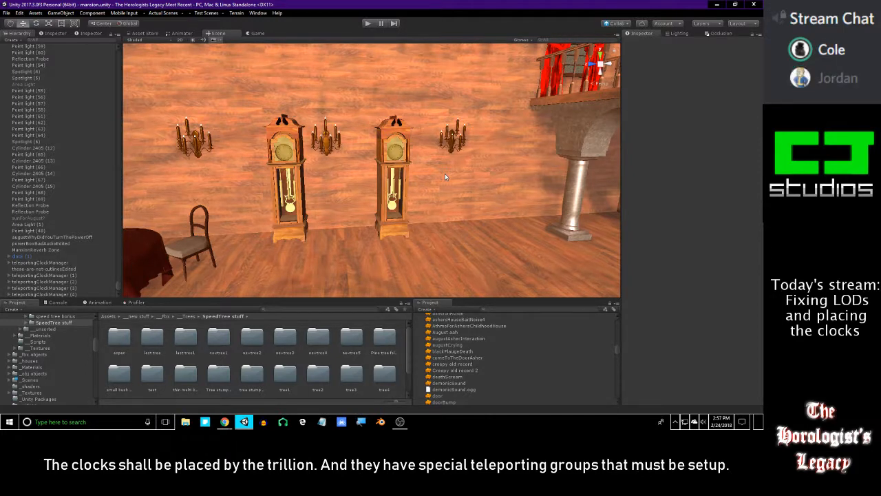
Nudge the second clockTrigger along the wall so its Z position is -2.43.
key("d")
right_click_drag(445, 174, 378, 156)
key("w")
left_click(377, 156)
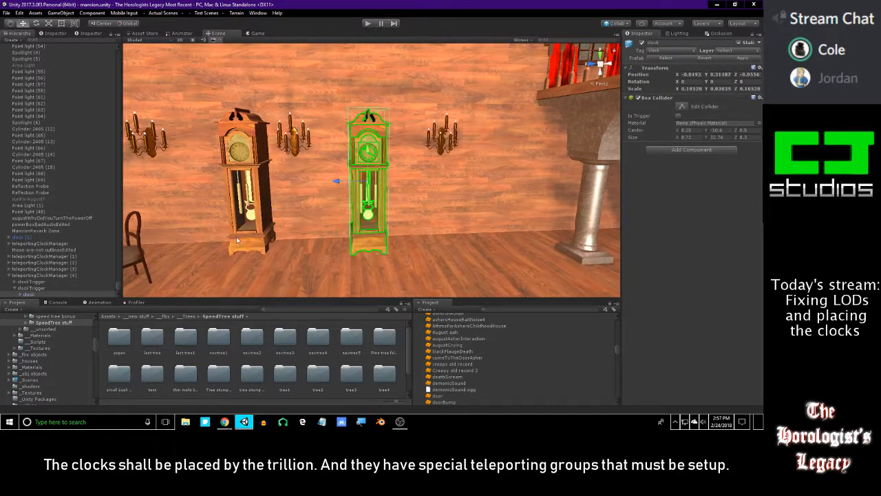
left_click_drag(335, 183, 337, 183)
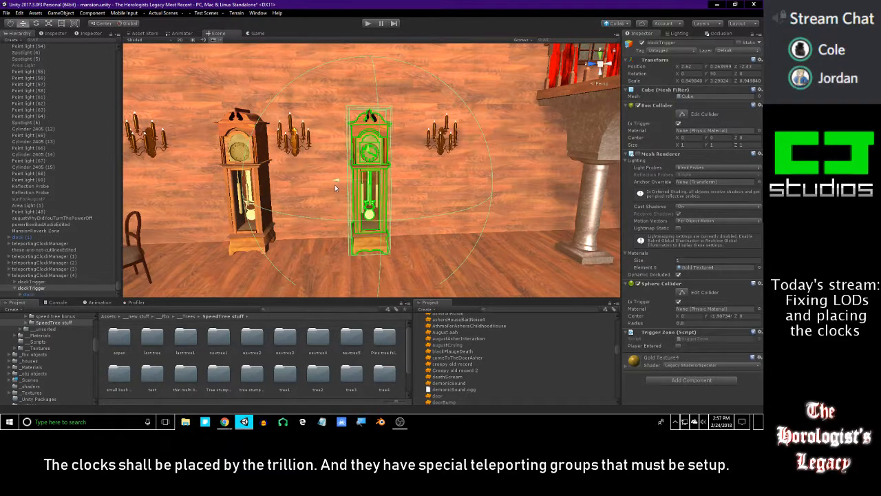
Examine the hall around the dining table, doorway and balcony to check the placement of both clocks.
right_click_drag(383, 207, 436, 228)
key("w")
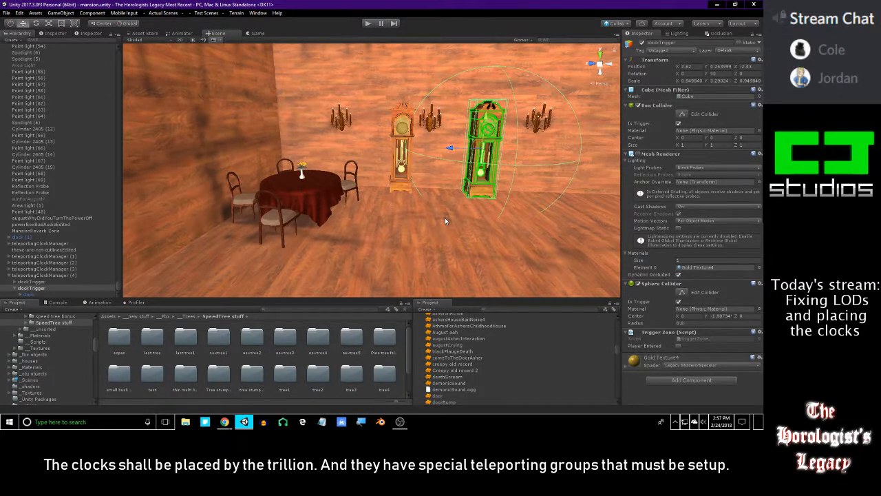
right_click_drag(445, 217, 530, 229)
right_click_drag(399, 208, 491, 263)
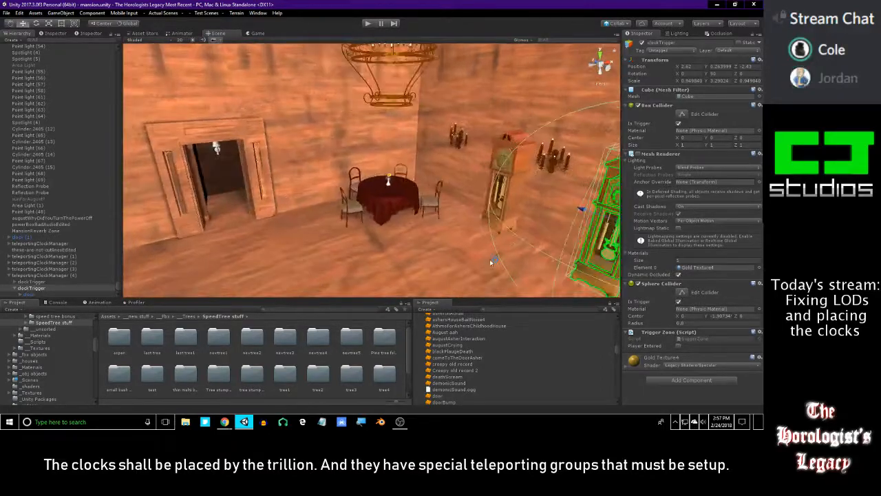
right_click_drag(297, 259, 358, 216)
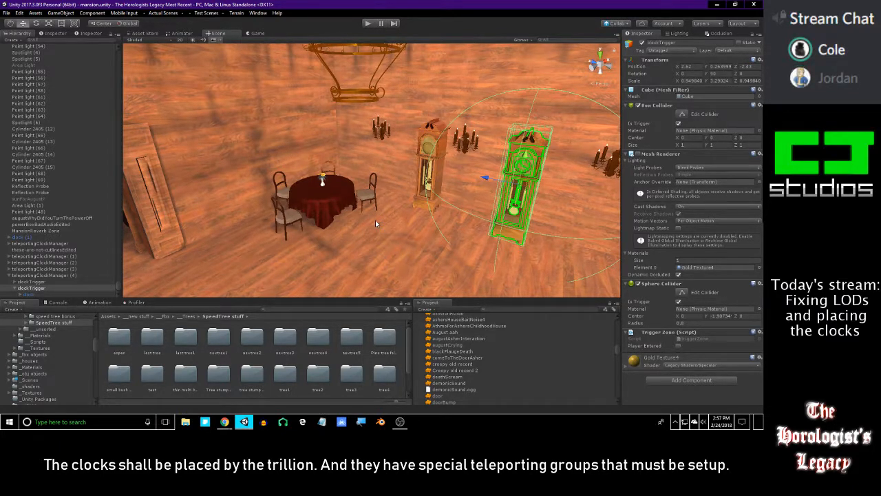
right_click_drag(392, 194, 426, 151)
key("w")
right_click_drag(306, 186, 551, 214)
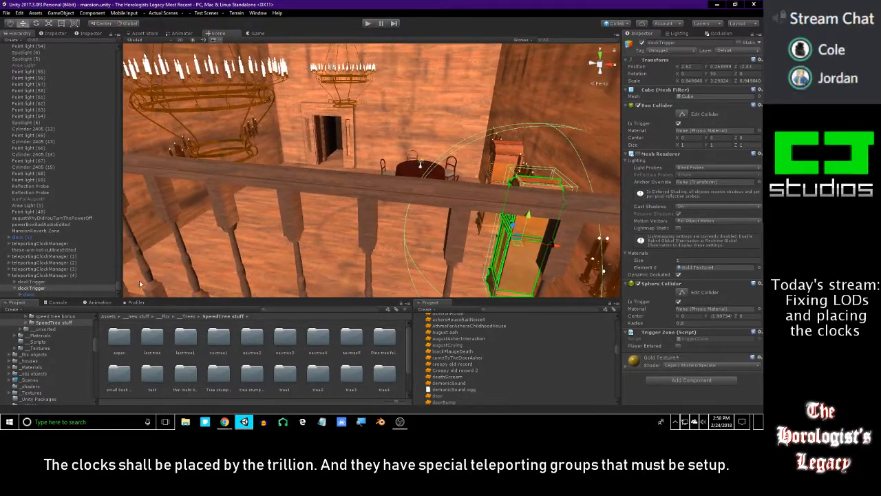
Collapse teleportingClockManager (4) in the hierarchy and bring teleportingClockManager (1) into view.
left_click(25, 276)
left_click(9, 275)
right_click_drag(219, 190, 409, 197)
double_click(69, 275)
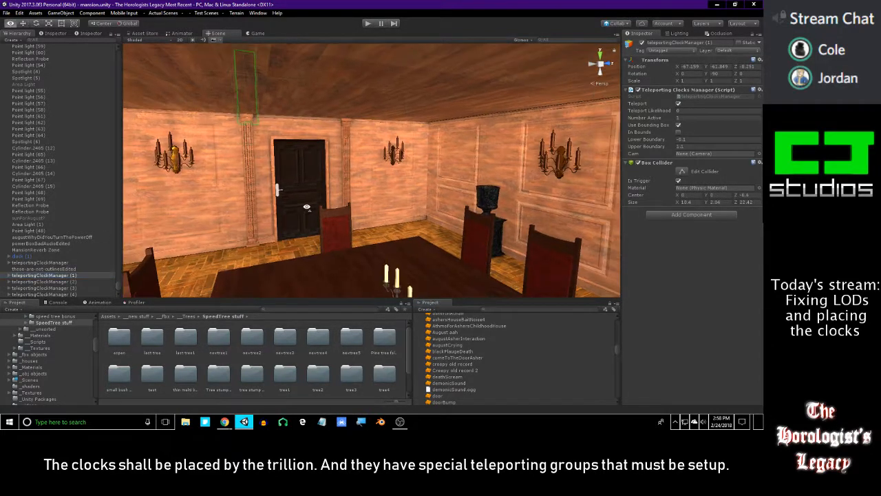
Duplicate teleportingClockManager and move the copy through the long dining room to about X -65.08, Z -13.64.
left_click(64, 266)
right_click_drag(332, 235, 380, 254)
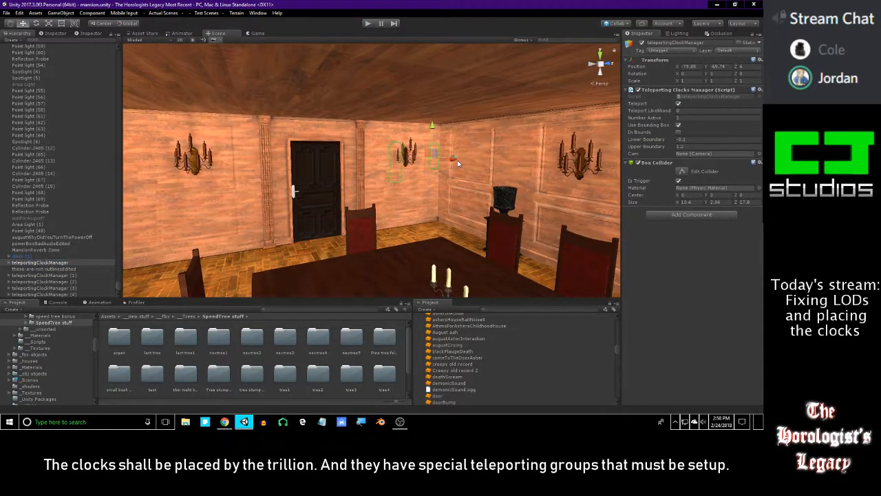
right_click_drag(451, 169, 432, 187)
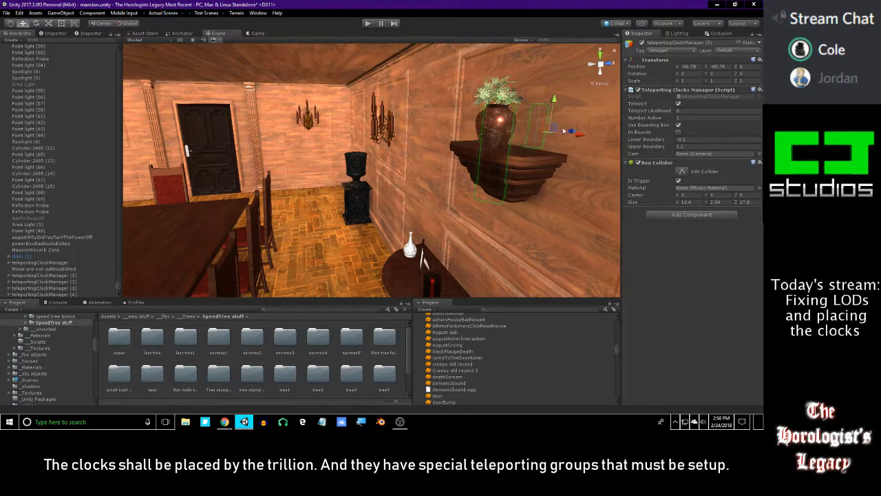
left_click_drag(563, 135, 377, 156)
right_click_drag(334, 166, 503, 161)
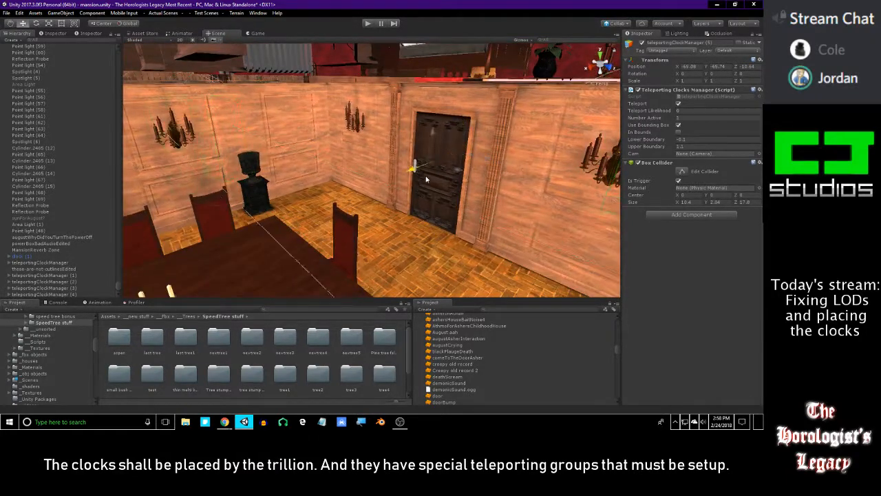
Move teleportingClockManager (5) along the dining room to about X -56.47, Z -13.31.
left_click_drag(428, 198, 436, 199)
right_click_drag(436, 199, 409, 192)
right_click_drag(308, 179, 283, 162)
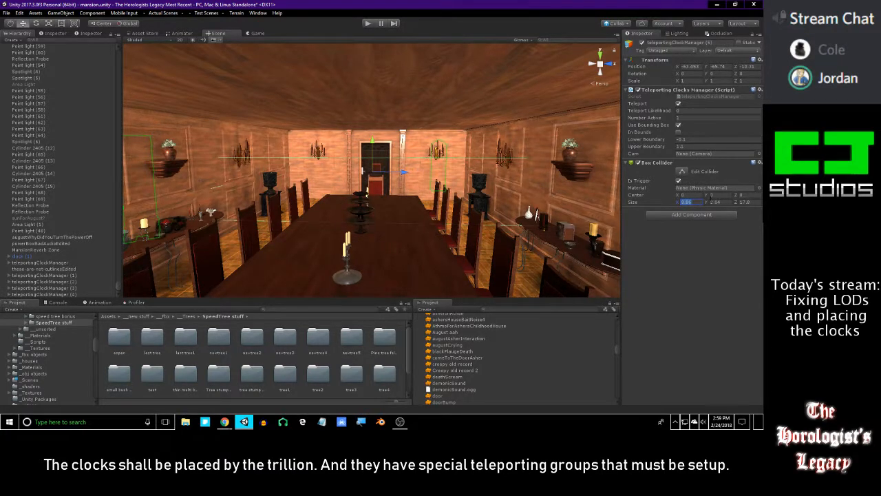
right_click_drag(425, 157, 385, 117)
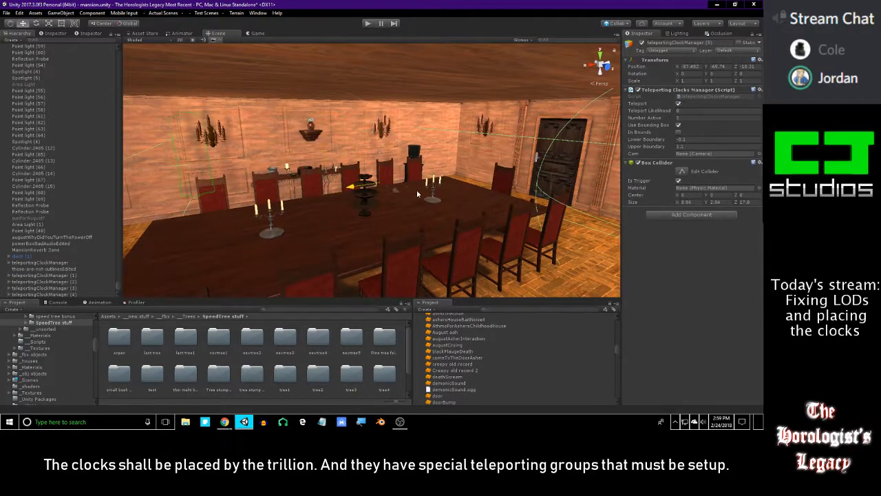
right_click_drag(401, 195, 449, 196)
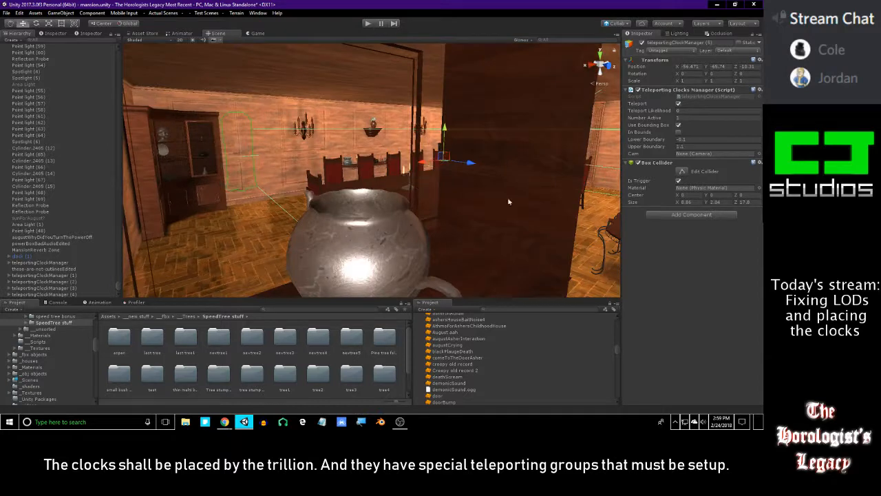
right_click_drag(575, 201, 598, 210)
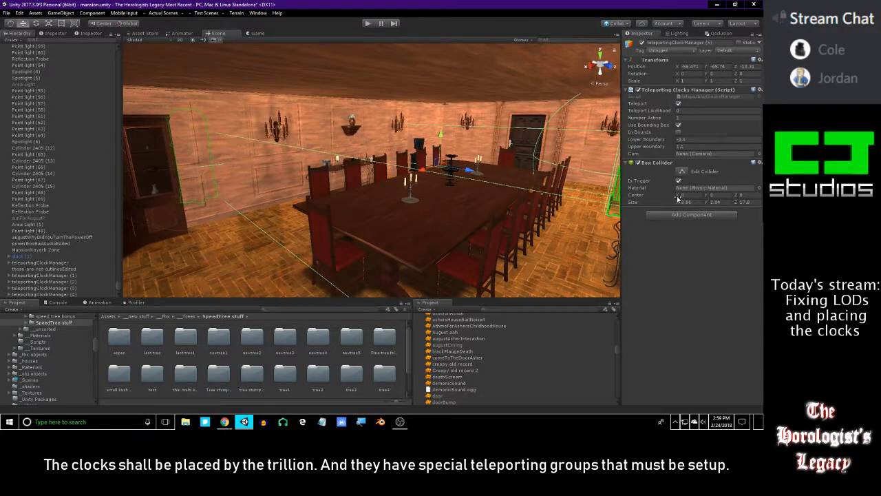
Fit the manager's box collider to the dining room with center X -0.38 and size 19.41 by 2.2 by 15.3.
left_click_drag(679, 197, 739, 205)
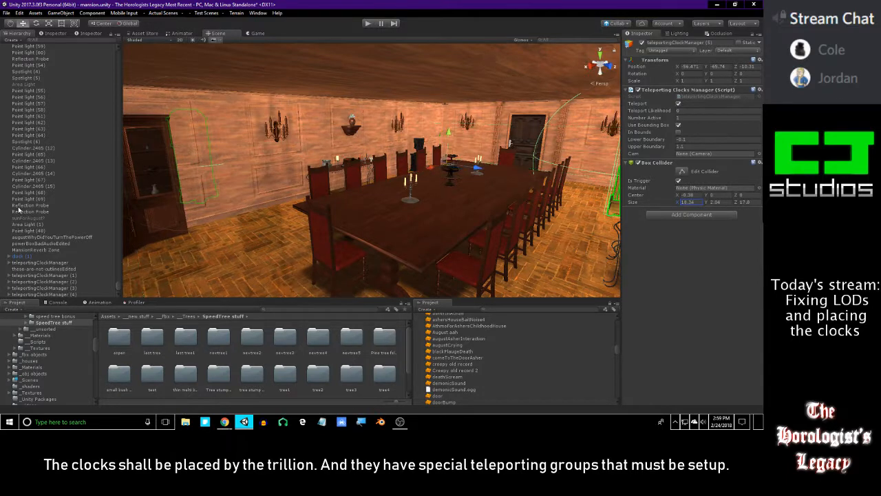
key("alt+Tab")
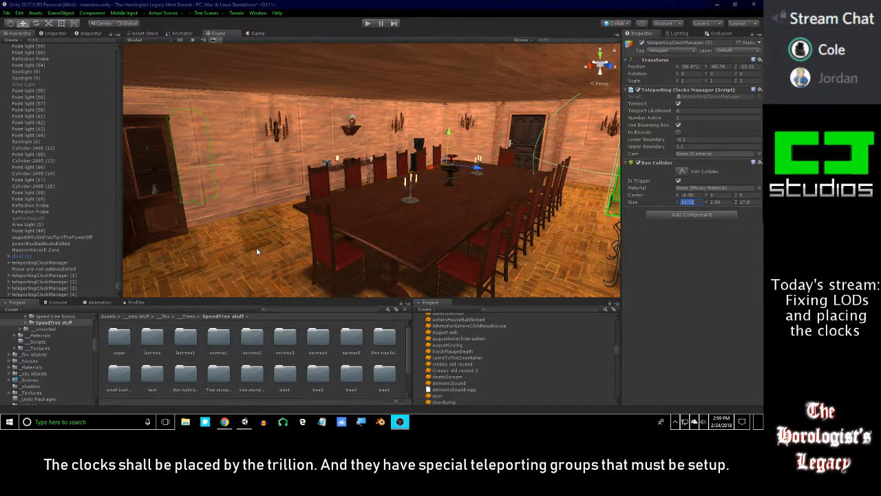
right_click_drag(261, 248, 202, 233)
key("s")
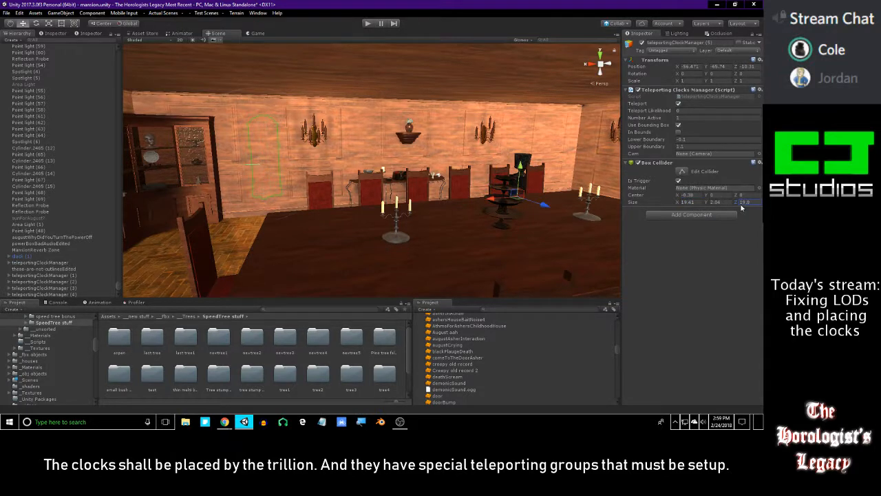
right_click_drag(530, 209, 608, 201)
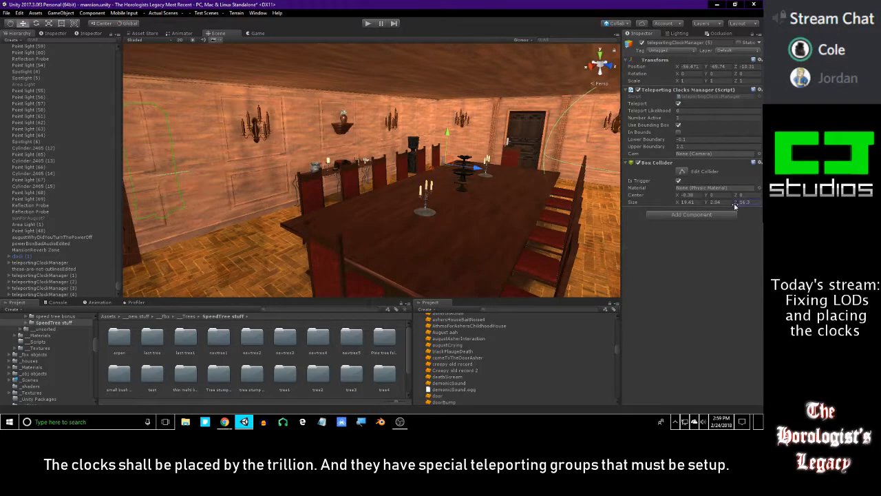
mouse_move(720, 207)
left_mouse_down()
mouse_move(711, 209)
mouse_move(726, 210)
left_mouse_up()
mouse_move(513, 196)
right_mouse_down()
mouse_move(675, 172)
mouse_move(230, 167)
mouse_move(521, 184)
mouse_move(407, 186)
mouse_move(410, 174)
right_mouse_up()
key("w")
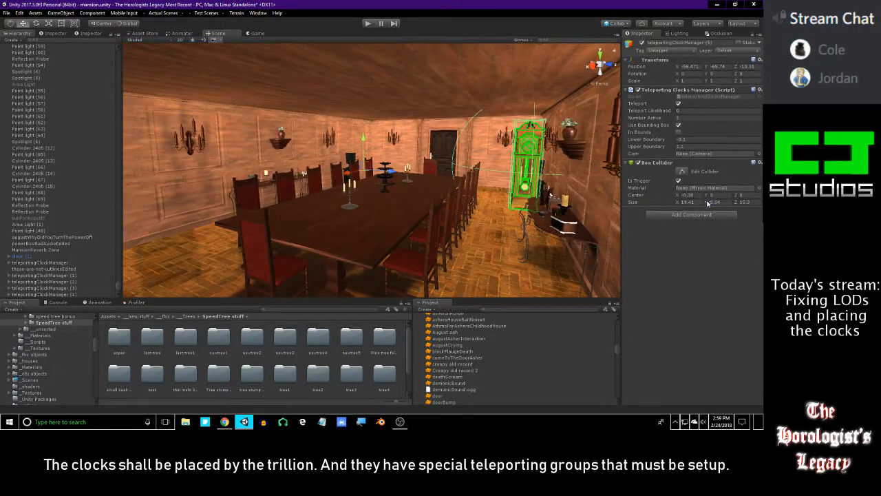
right_click_drag(482, 186, 503, 190)
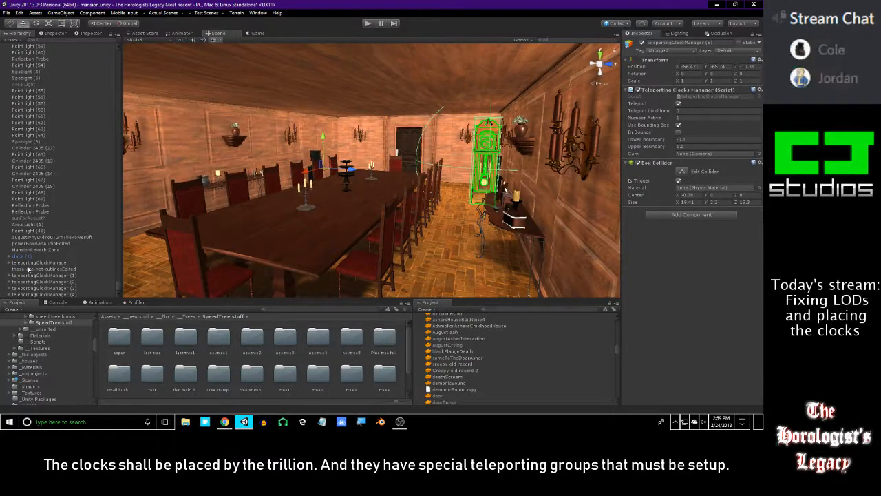
Move the second clockTrigger of teleportingClockManager (5) into the corner beside the door and rotate it to face the room.
scroll(17, 289, "down", 1)
left_click(9, 295)
scroll(10, 297, "down", 1)
left_click(57, 289)
mouse_move(207, 227)
right_mouse_down()
mouse_move(223, 215)
mouse_move(205, 222)
right_mouse_up()
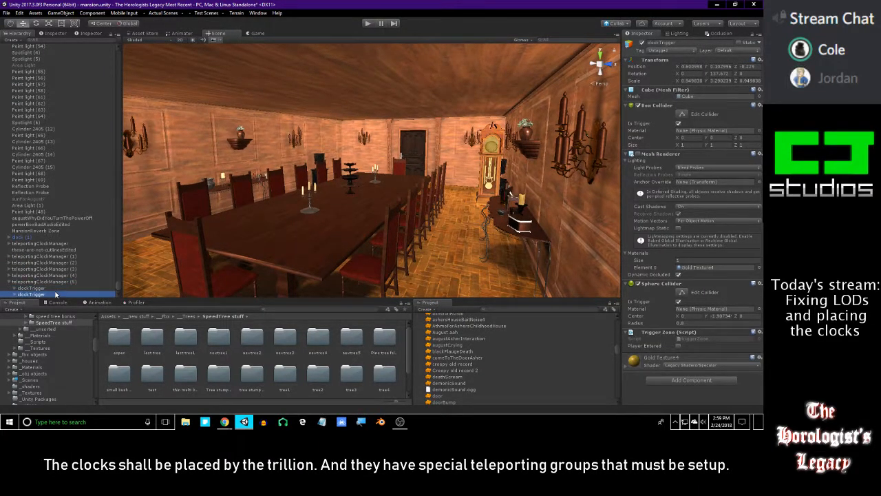
double_click(57, 294)
key("w")
right_click_drag(358, 214, 384, 214)
left_click_drag(565, 176, 549, 153)
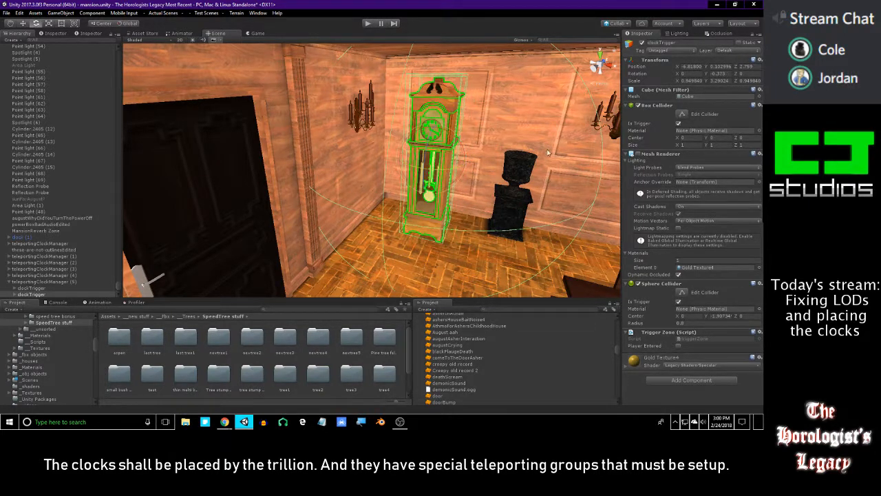
Nudge that clockTrigger to X -4.72, Z about 3.32 with a Y rotation of 0.
right_click_drag(420, 155, 439, 194)
key("w")
mouse_move(417, 187)
left_mouse_down()
mouse_move(430, 174)
mouse_move(423, 186)
left_mouse_up()
right_click_drag(424, 192, 588, 146)
left_click_drag(589, 145, 355, 170, "alt")
scroll(355, 170, "up", 5)
scroll(356, 169, "down", 5)
right_click_drag(354, 167, 71, 235)
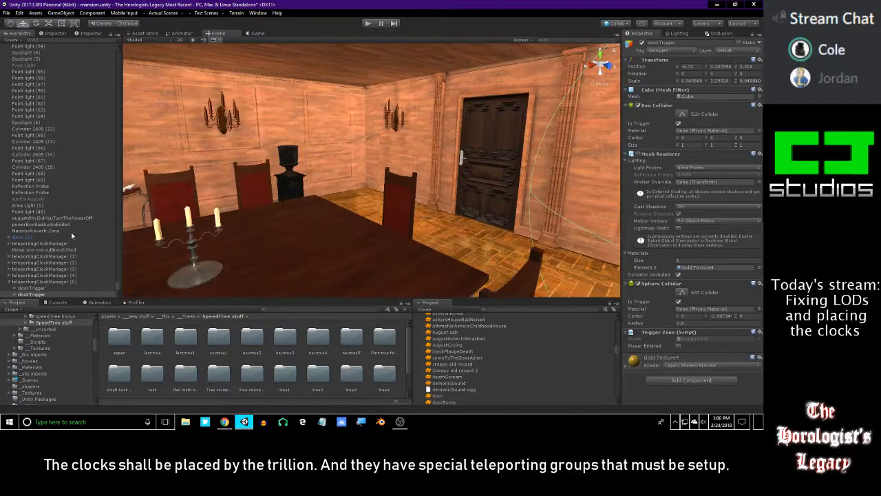
Replace the group's other clockTrigger with a duplicate of the one placed beside the door.
key("Delete")
left_click(42, 295)
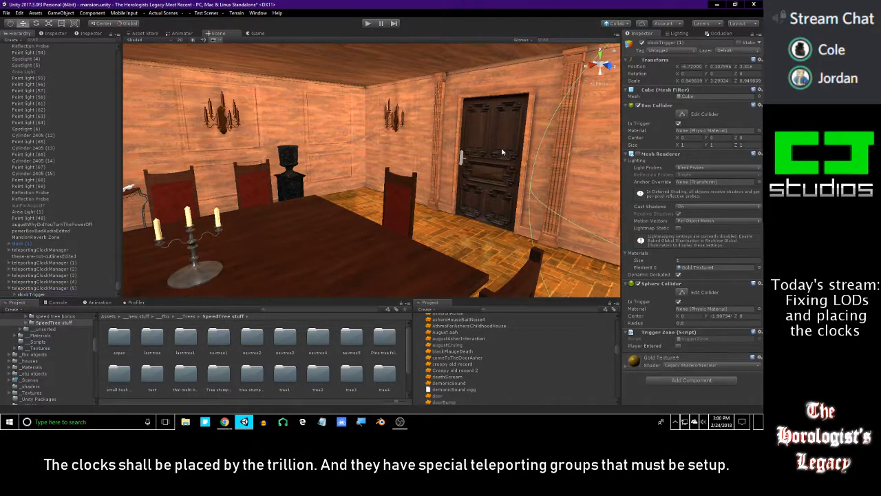
key("f")
key("ctrl+z")
Move clockTrigger (1) to the opposite side of the door at Z about -5.13 and set its Y rotation to -180.
left_click_drag(246, 190, 241, 190)
right_click_drag(241, 190, 128, 213)
left_click_drag(467, 180, 365, 125)
right_click_drag(365, 125, 398, 164, "alt")
left_click_drag(398, 164, 436, 142, "alt")
left_click_drag(362, 169, 562, 191)
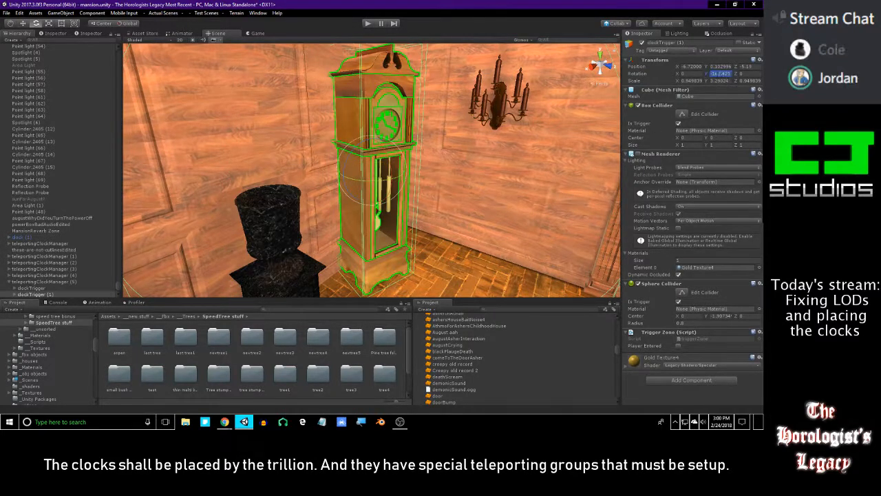
type("-180")
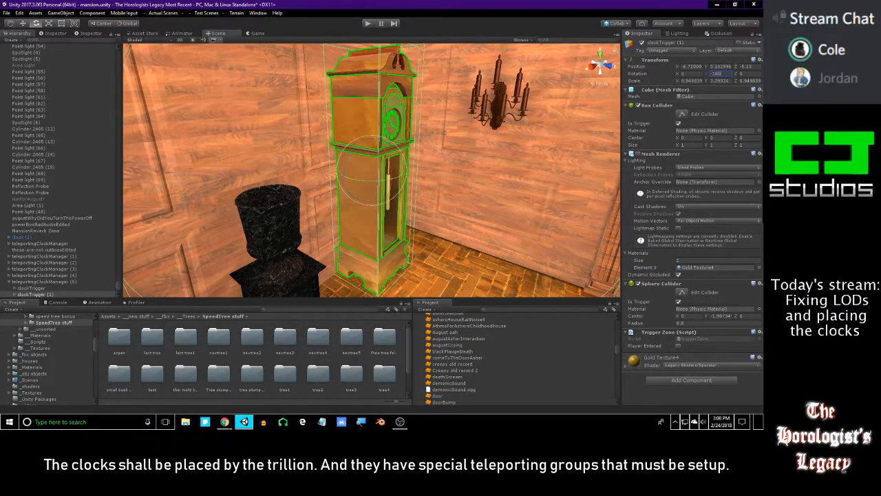
right_click_drag(418, 199, 441, 128)
key("w")
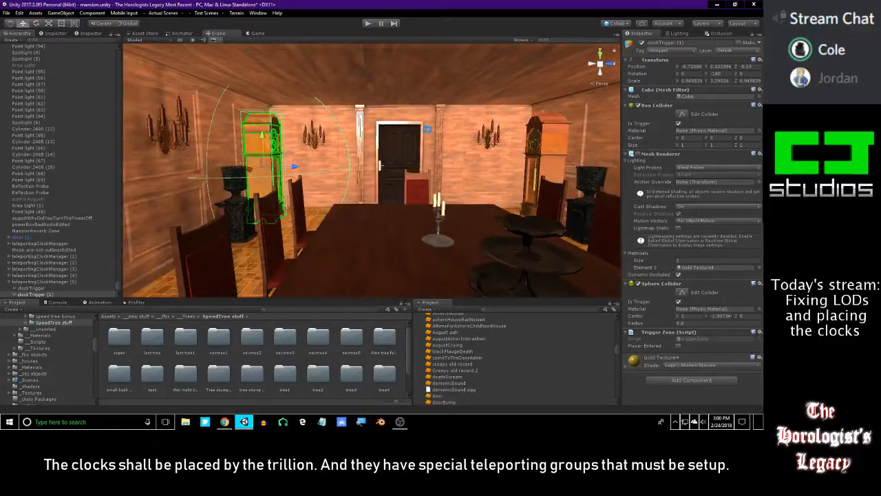
Delete a cube object in the stone-walled storage room.
left_click(304, 354)
key("w")
right_click_drag(366, 225, 434, 182)
right_click_drag(387, 166, 533, 173)
left_click(383, 149)
key("Delete")
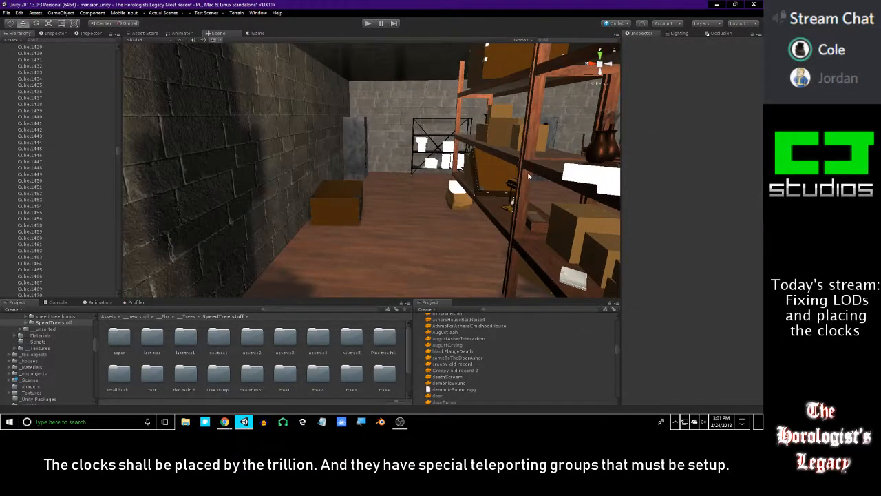
Duplicate teleportingClockManager (5) and move the copy down into the storage room at about Y -74.71, Z -29.87.
right_click_drag(520, 174, 406, 129)
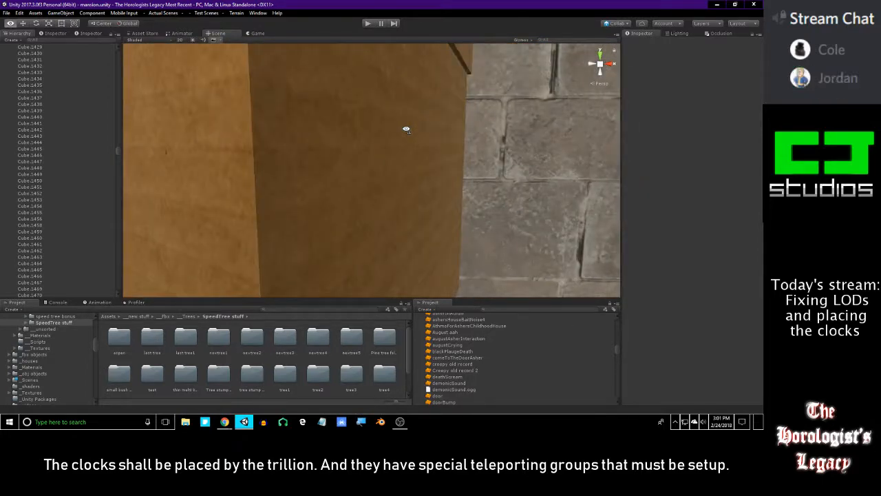
right_click_drag(296, 164, 340, 132)
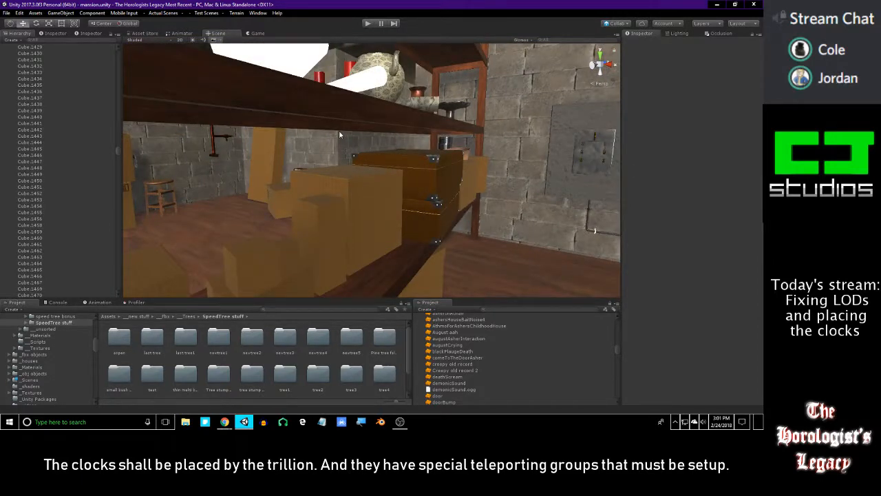
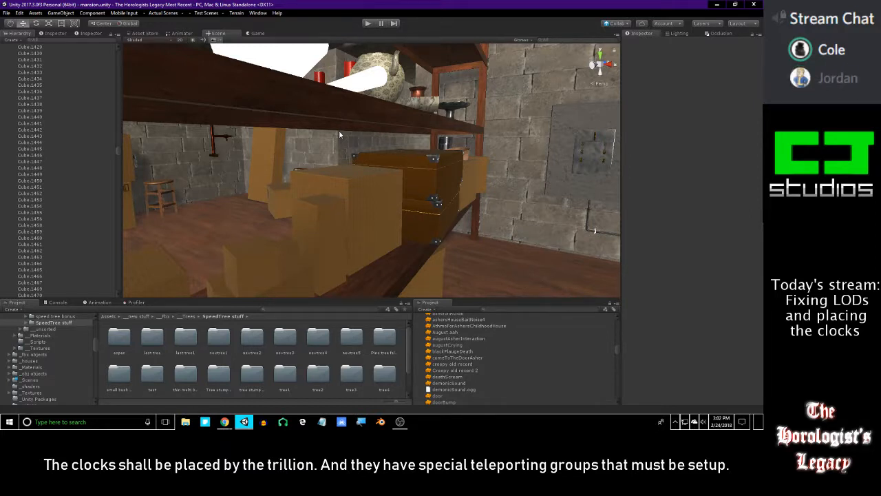
right_click_drag(364, 148, 358, 169)
key("e")
left_click_drag(118, 156, 110, 297)
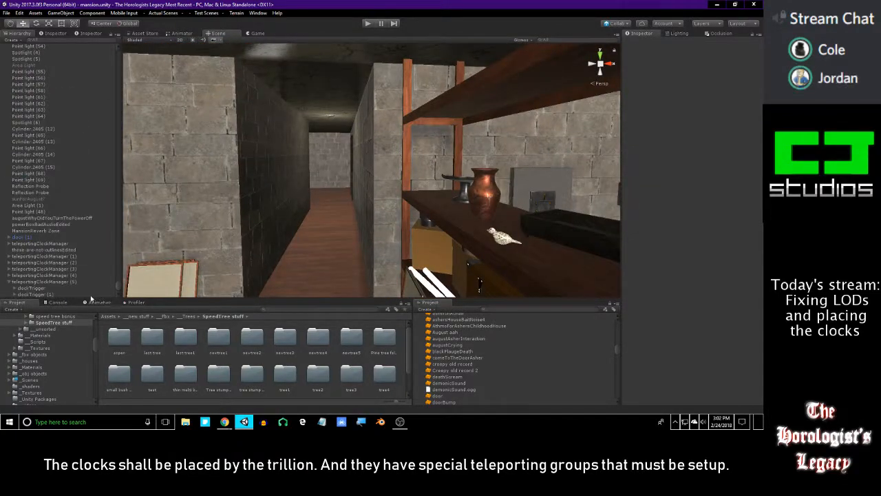
left_click(78, 282)
right_click_drag(293, 224, 281, 200)
key("f")
key("ctrl+d")
left_click_drag(341, 90, 342, 178)
right_click_drag(330, 207, 492, 239)
Collapse teleportingClockManager (5), expand teleportingClockManager (6) and move its first clockTrigger inside the storage room to about X 3.5, Z 0.27.
scroll(87, 279, "down", 1)
left_click(9, 276)
left_click(9, 294)
scroll(41, 261, "down", 1)
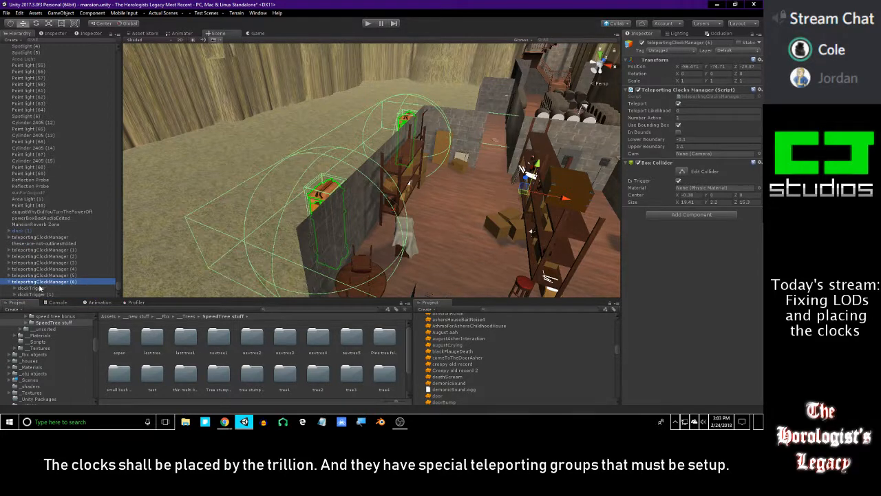
left_click(40, 288)
left_click_drag(418, 142, 403, 251)
Move clockTrigger (1) of the new group behind the cloth-covered table and set its Y rotation to -90.
left_click(57, 294)
right_click_drag(402, 250, 328, 188)
left_click_drag(337, 176, 276, 232)
right_click_drag(328, 166, 365, 177)
key("w")
left_click(714, 74)
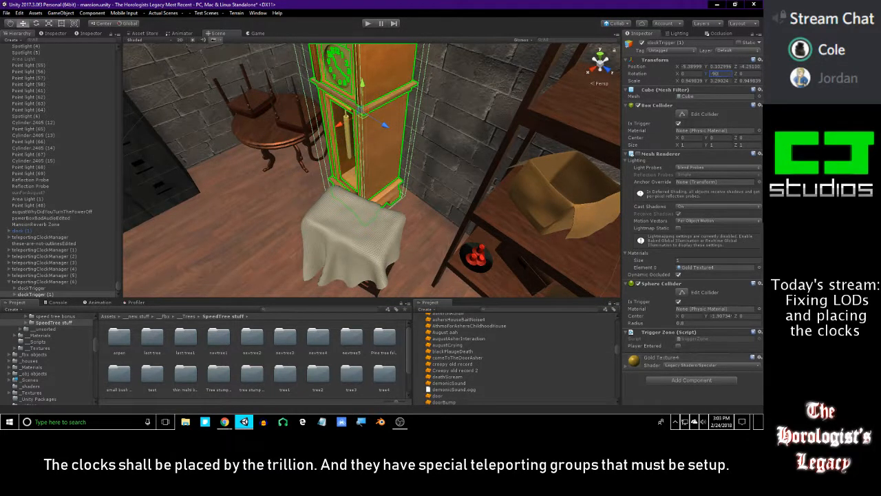
Lower clockTrigger (1) to the floor and nudge it against the wall at about X -5.71, Y -0.08, Z -4.17.
right_click_drag(421, 224, 394, 196)
left_click_drag(347, 171, 369, 176)
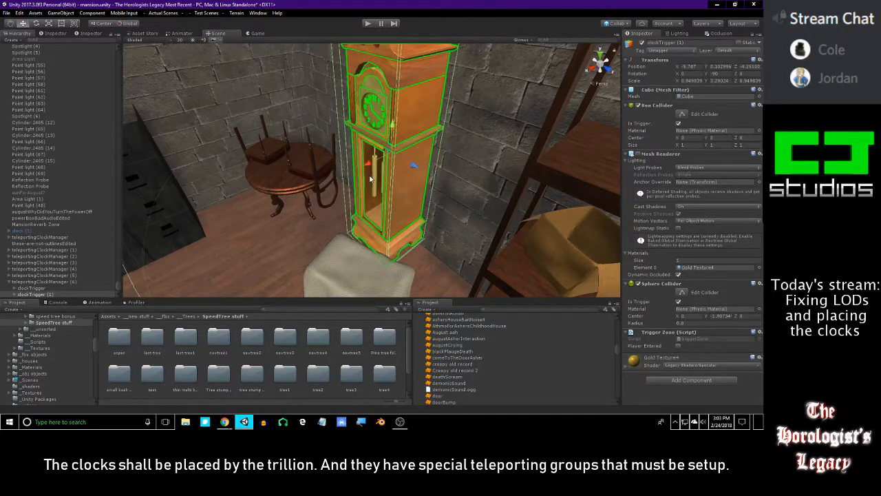
left_click_drag(393, 125, 394, 137)
right_click_drag(419, 167, 449, 155)
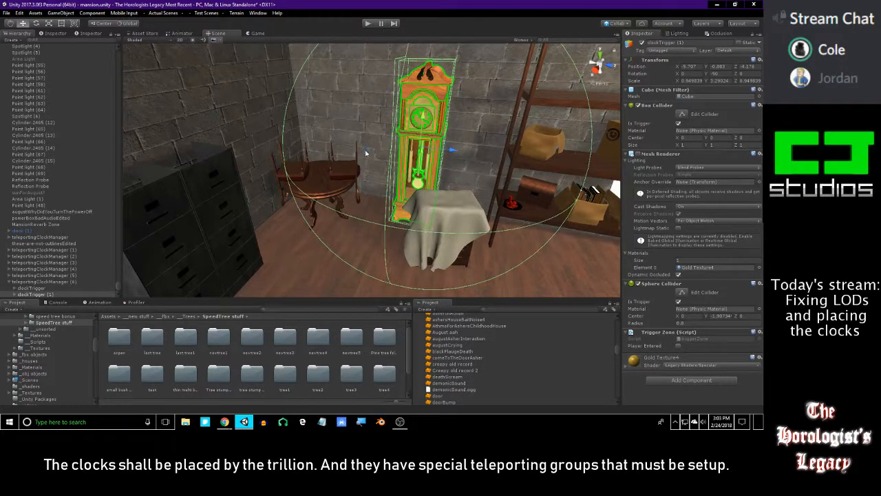
Lower the group's first clockTrigger to a Y position of about -0.11 and set its Y rotation to 90.
right_click_drag(387, 177, 526, 168)
left_click(405, 180)
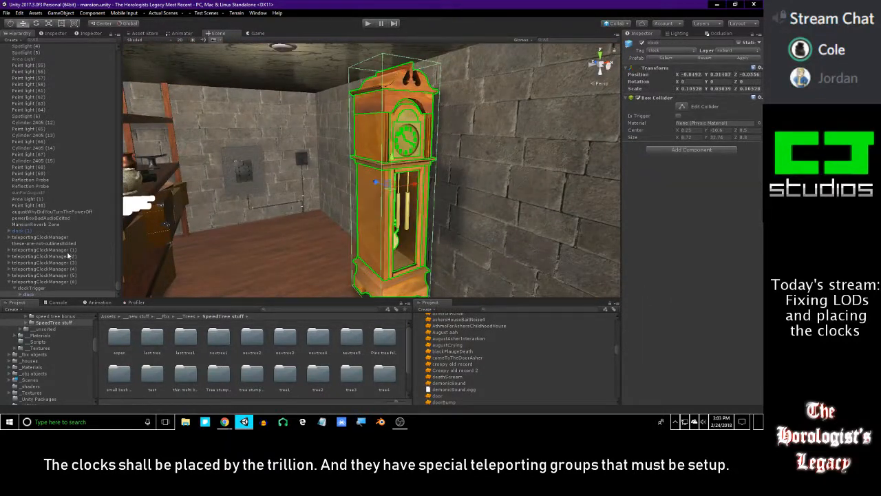
left_click(33, 280)
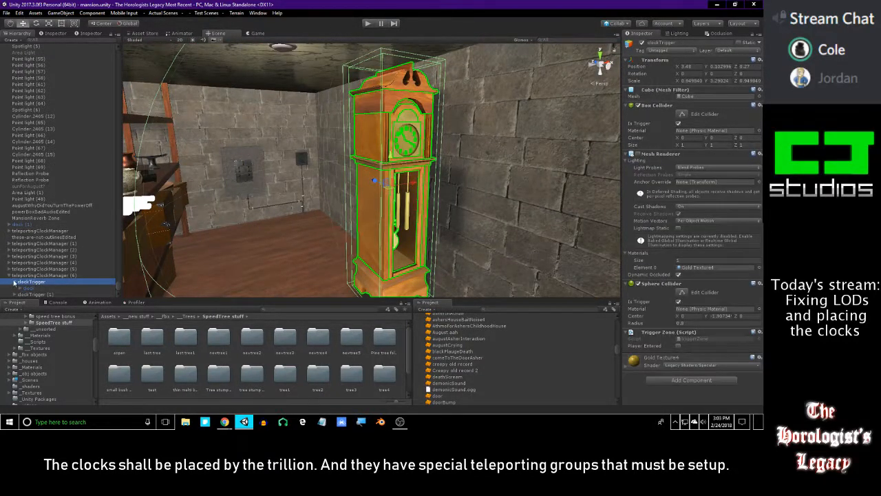
key("f")
left_click_drag(374, 141, 379, 160)
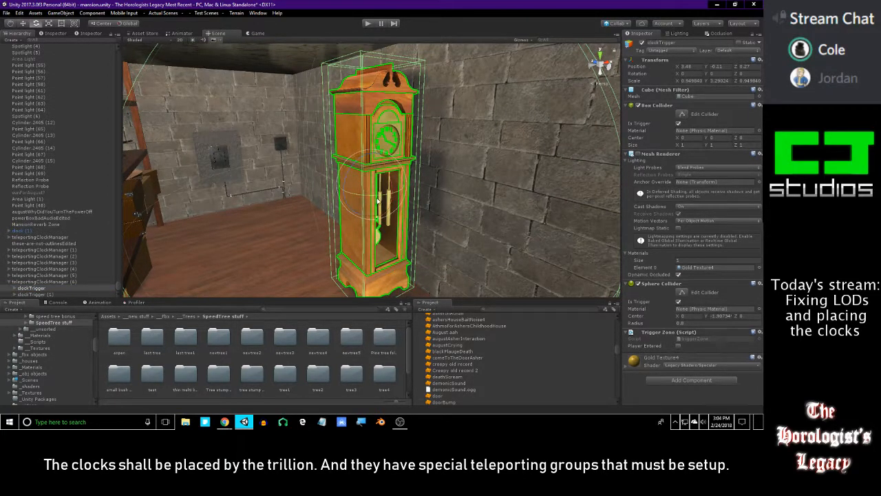
left_click_drag(370, 203, 608, 128)
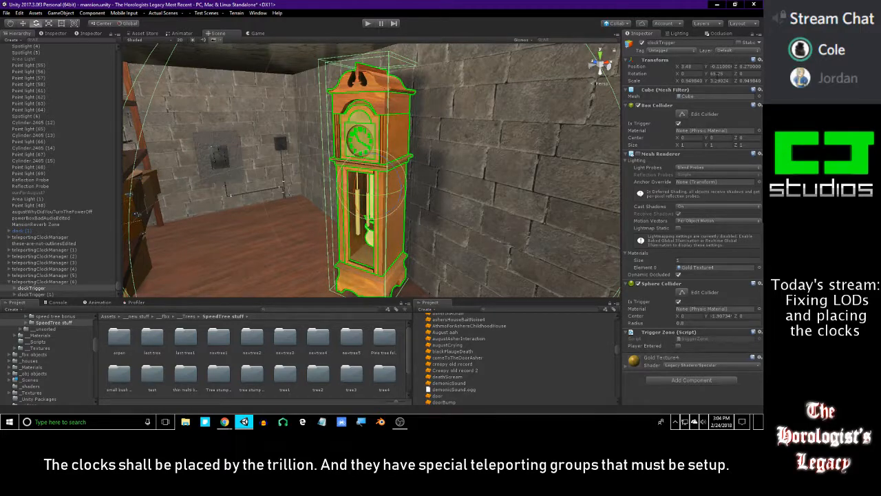
type("90")
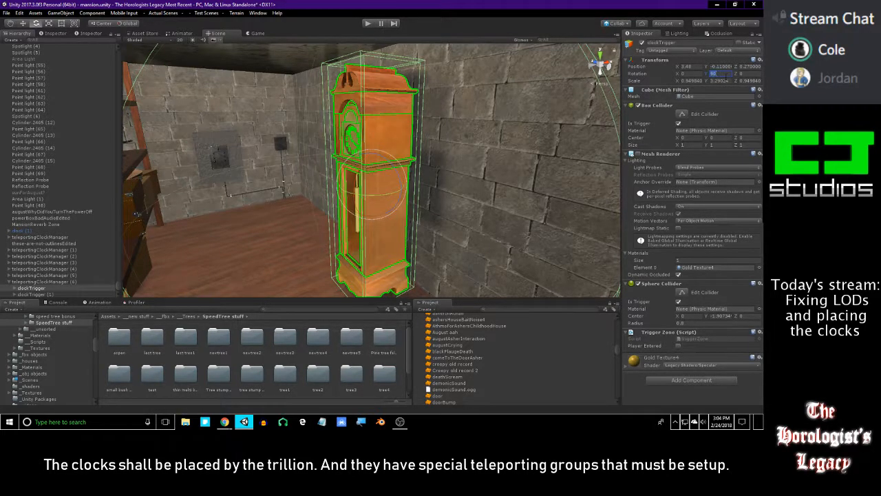
Nudge the first clockTrigger against the stone wall at about X 3.64, Z 0.49, checking it from several angles.
left_click_drag(328, 156, 433, 200, "alt")
left_click_drag(448, 166, 439, 128, "alt")
scroll(402, 139, "down", 8)
scroll(402, 140, "down", 2)
right_click_drag(401, 135, 441, 142, "alt")
left_click_drag(497, 137, 430, 121, "alt")
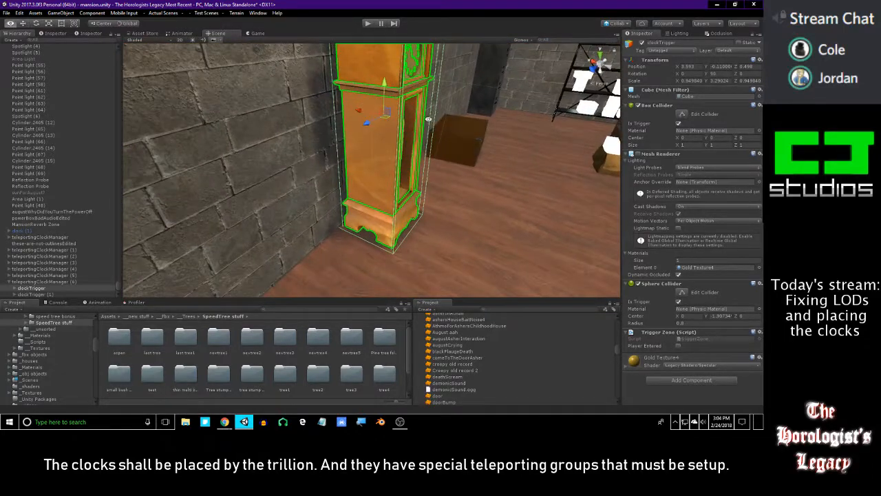
left_click_drag(358, 108, 373, 122, "alt")
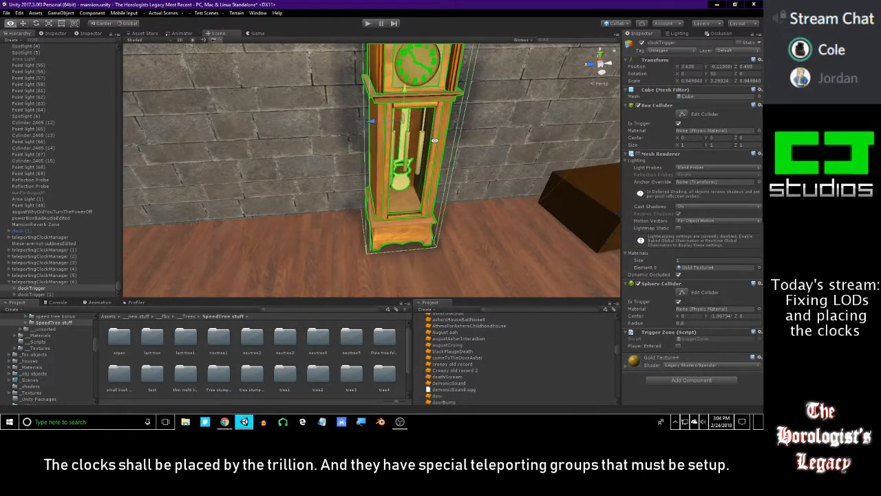
left_click_drag(437, 139, 365, 135, "alt")
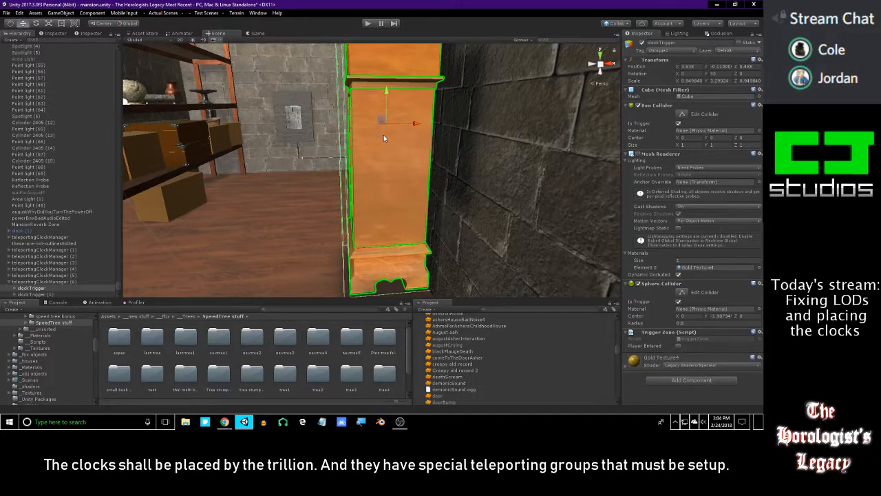
left_click_drag(384, 138, 333, 144, "alt")
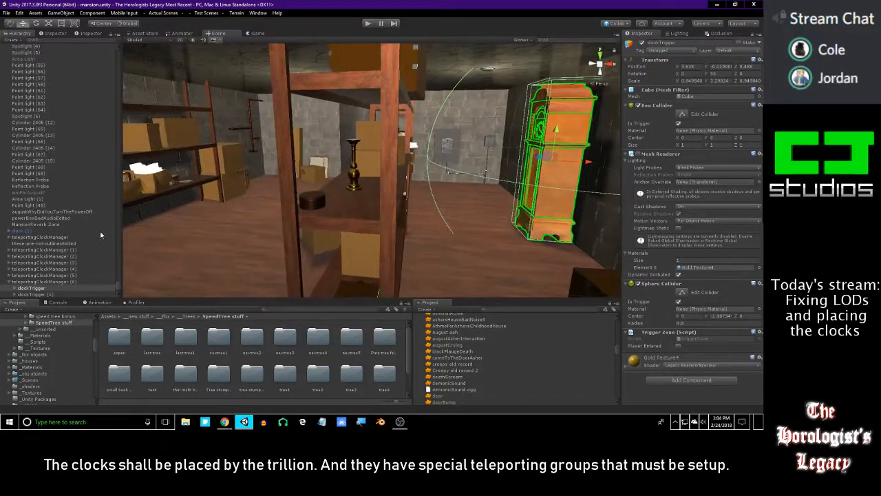
Collapse teleportingClockManager (6) and select the wine rack's parent model beside the wooden staircase.
left_click(58, 282)
left_click(9, 282)
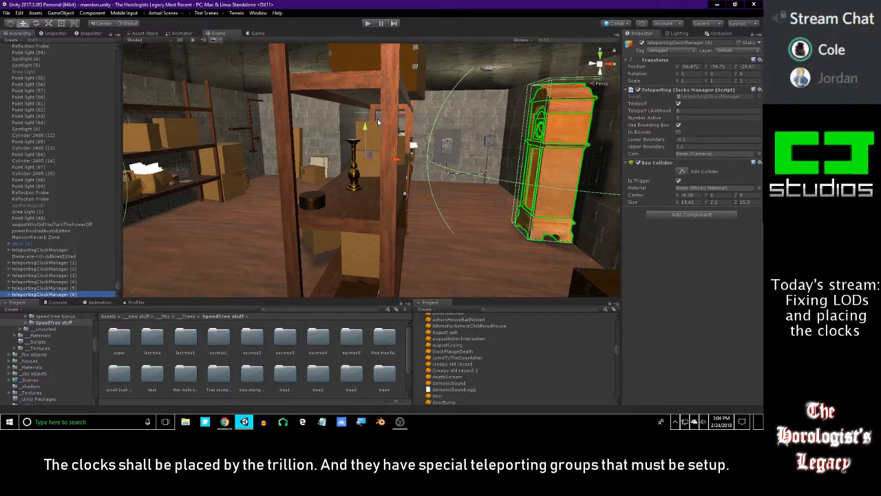
key("w")
right_click_drag(391, 120, 273, 88)
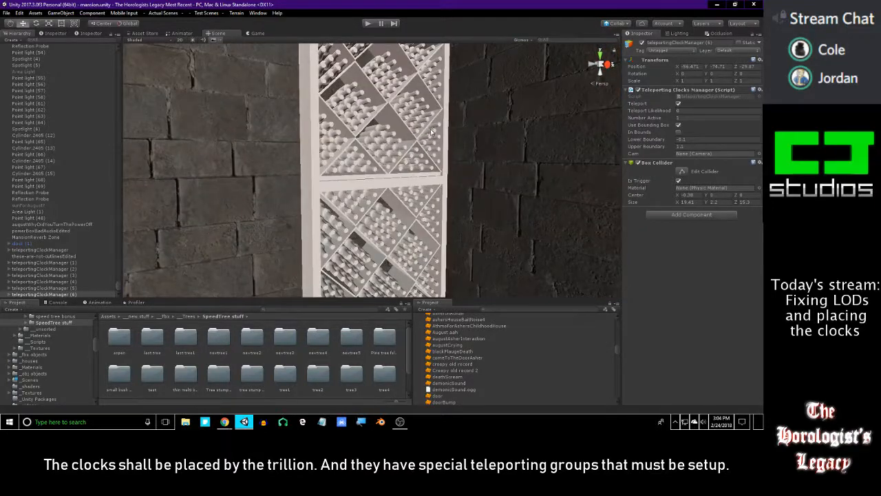
right_click_drag(432, 131, 459, 143)
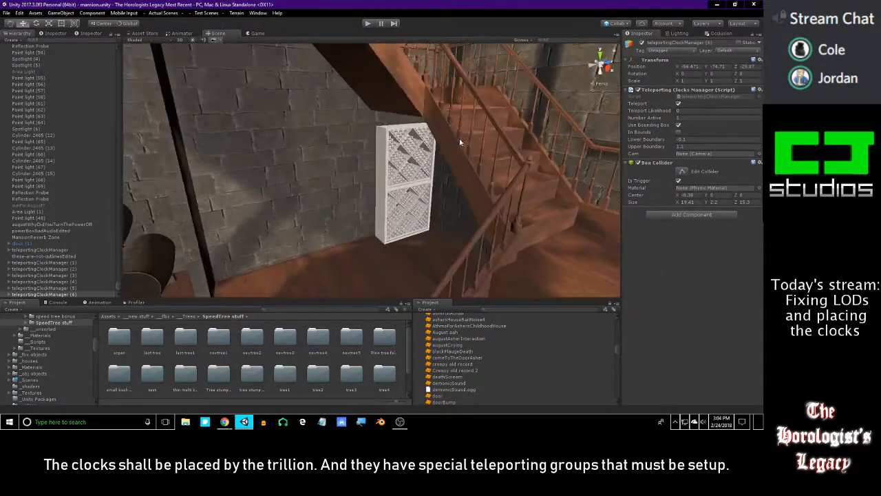
left_click(411, 163)
left_click(13, 47)
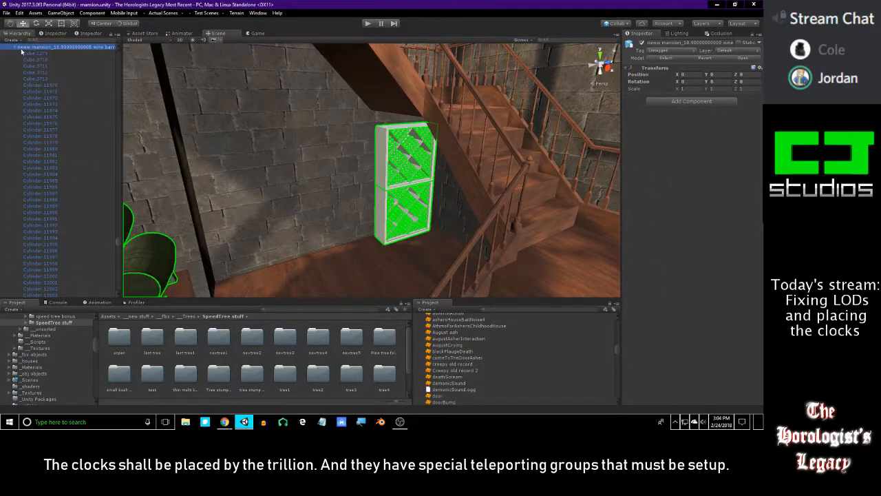
left_click(20, 53)
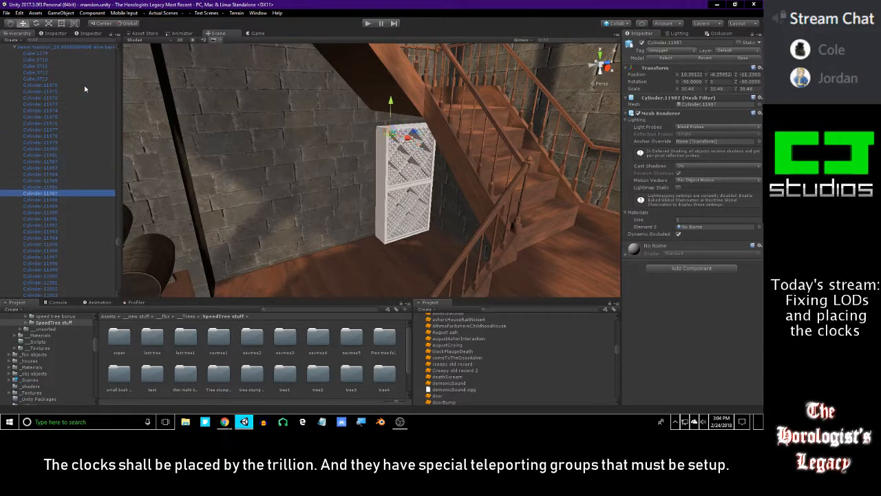
scroll(44, 184, "up", 6)
left_click(20, 167)
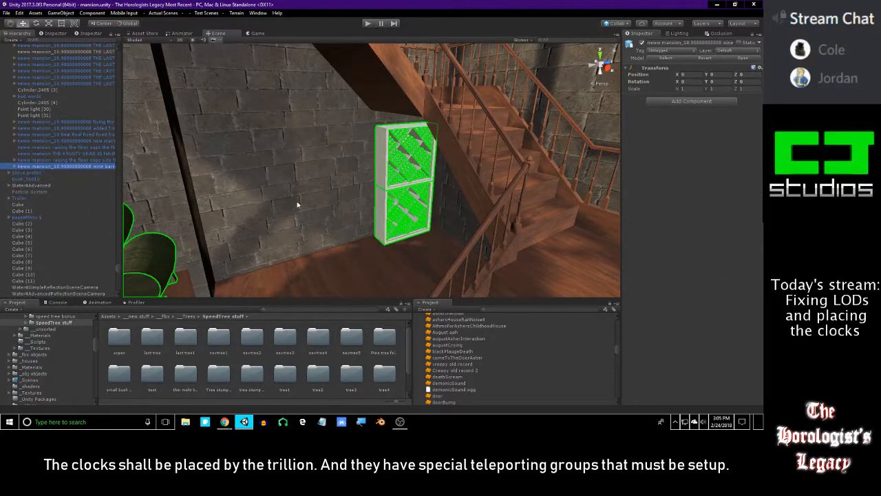
Try shifting the stone wall Plane.1528 above the basement doorway.
right_click_drag(320, 252, 303, 267)
left_click(298, 336)
right_click_drag(371, 238, 421, 199)
key("w")
left_click(446, 122)
left_click(437, 133)
left_click_drag(337, 178, 350, 154)
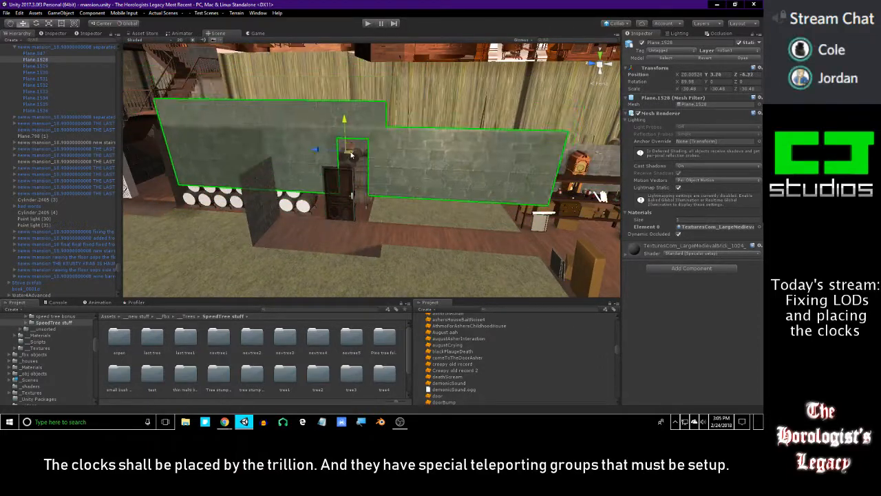
key("ctrl+z")
Examine the storage room from outside, then the red hall and the coat closet for further clock locations.
right_click_drag(398, 167, 422, 178)
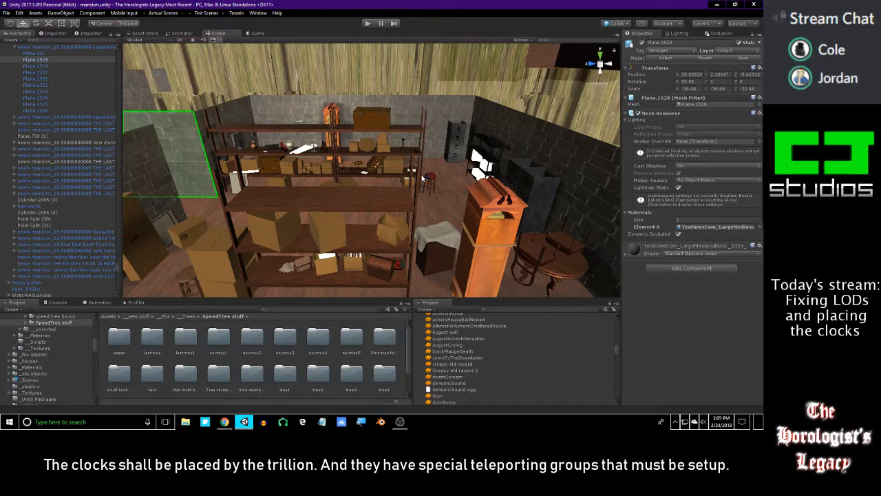
right_click_drag(422, 178, 323, 157)
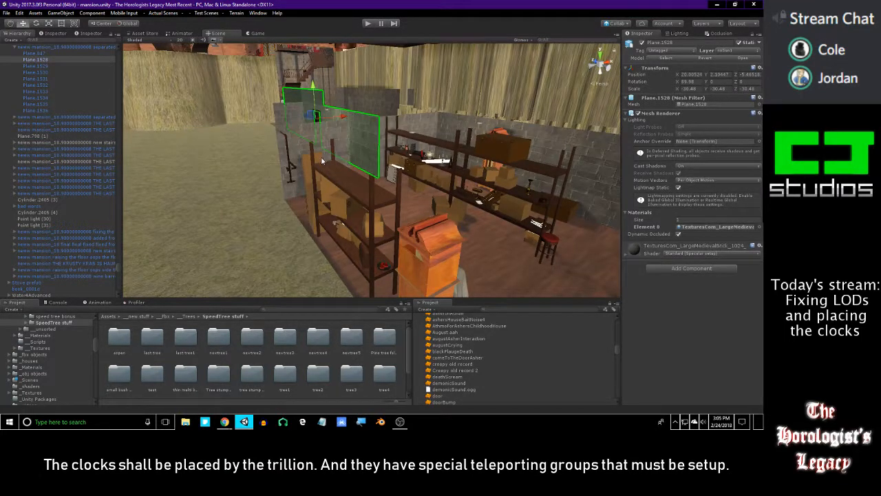
left_click(305, 348)
right_click_drag(342, 201, 427, 203)
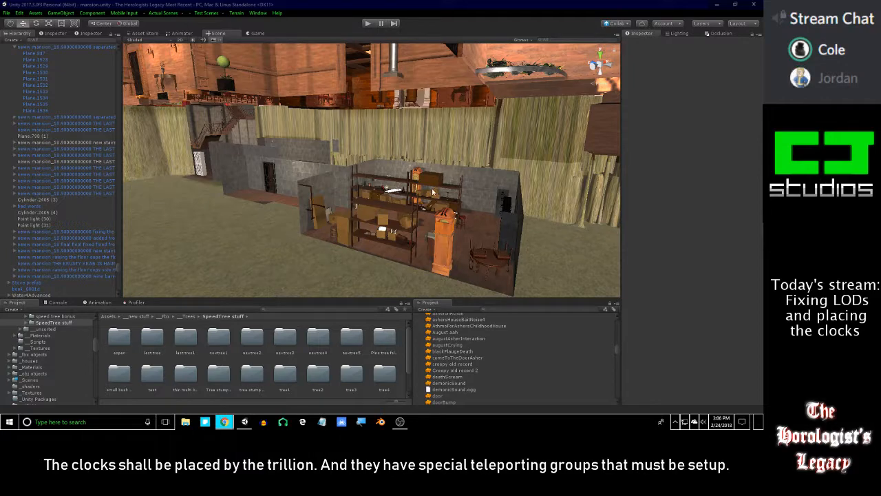
key("w")
right_click_drag(320, 178, 405, 163)
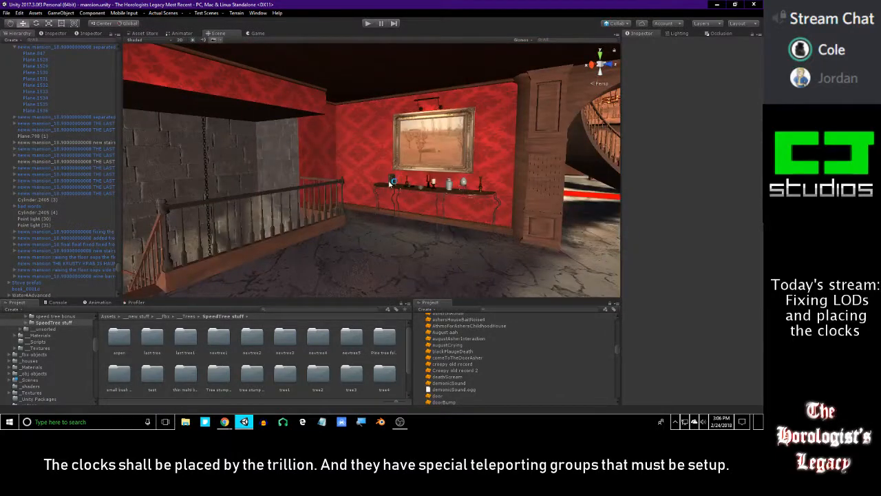
right_click_drag(577, 185, 308, 187)
right_click_drag(432, 201, 630, 192)
right_click_drag(536, 182, 307, 208)
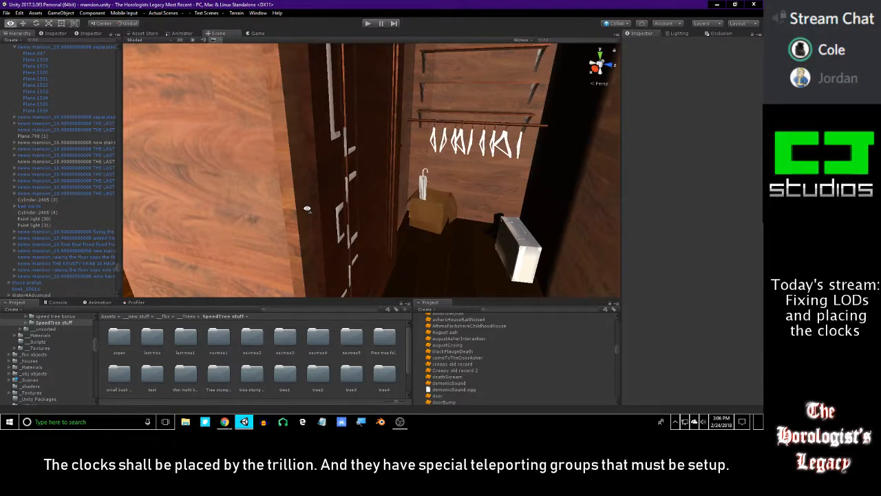
Delete the plane picked at the coat closet's doorway.
right_click_drag(346, 205, 419, 158)
left_click(419, 158)
left_click_drag(395, 163, 453, 166)
right_click_drag(453, 166, 416, 192)
key("ctrl+z")
key("Delete")
Examine the coat closet's entrance and the doors around the tiled bathroom hallway.
key("a")
key("d")
key("a")
key("d")
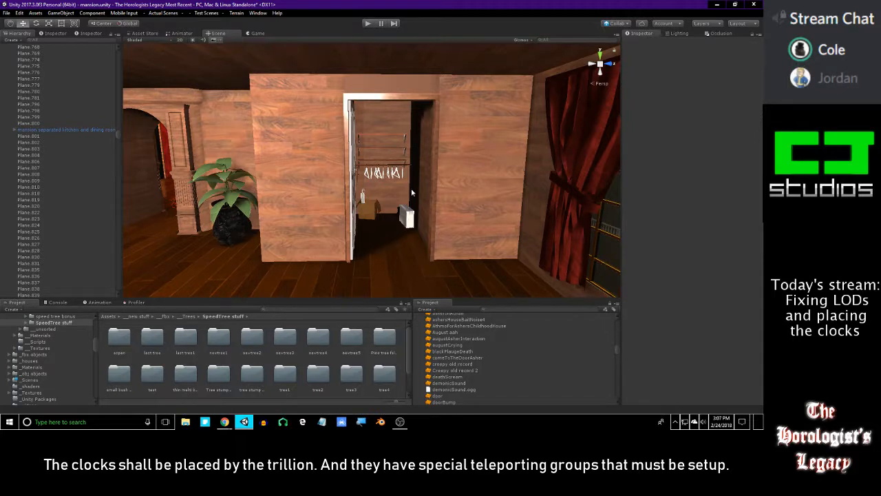
right_click_drag(412, 189, 483, 185)
key("w")
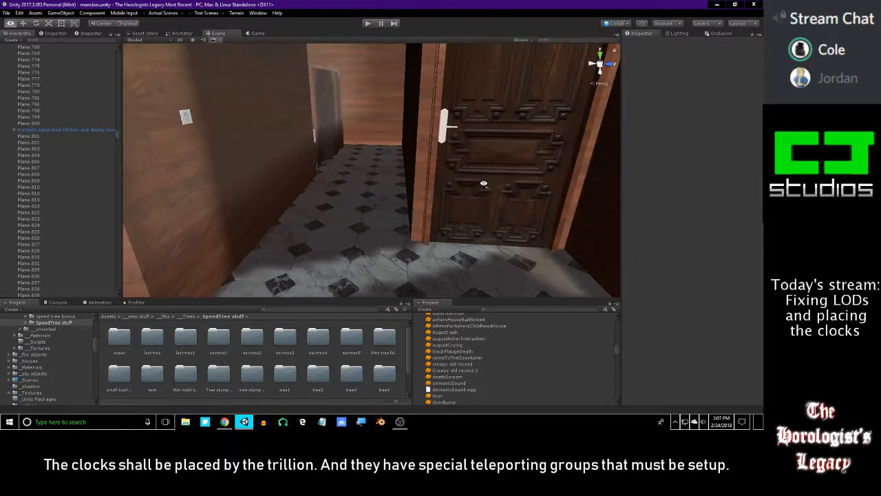
right_click_drag(483, 185, 566, 177)
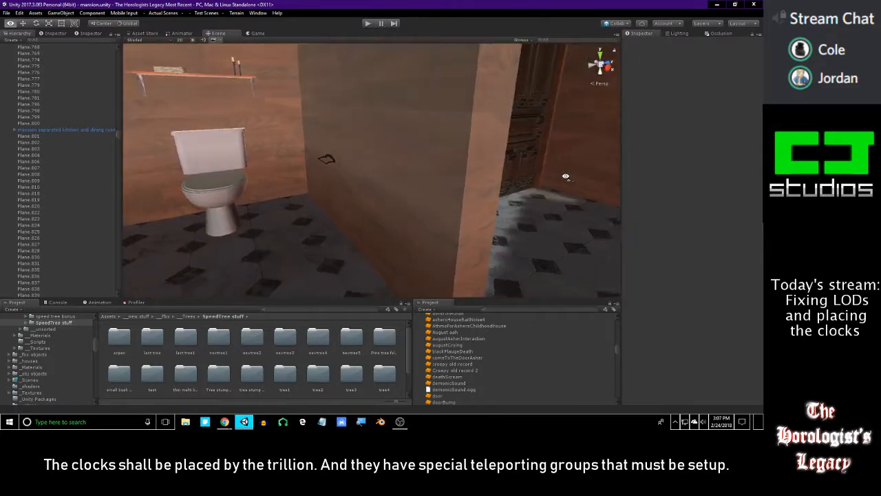
right_click_drag(486, 186, 365, 208)
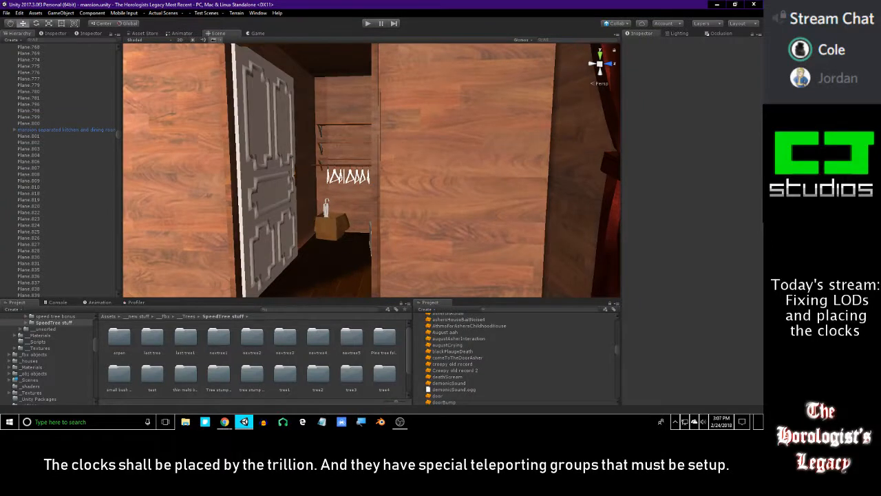
Search the project for "door" and try door textures on the coat closet's door.
type("door")
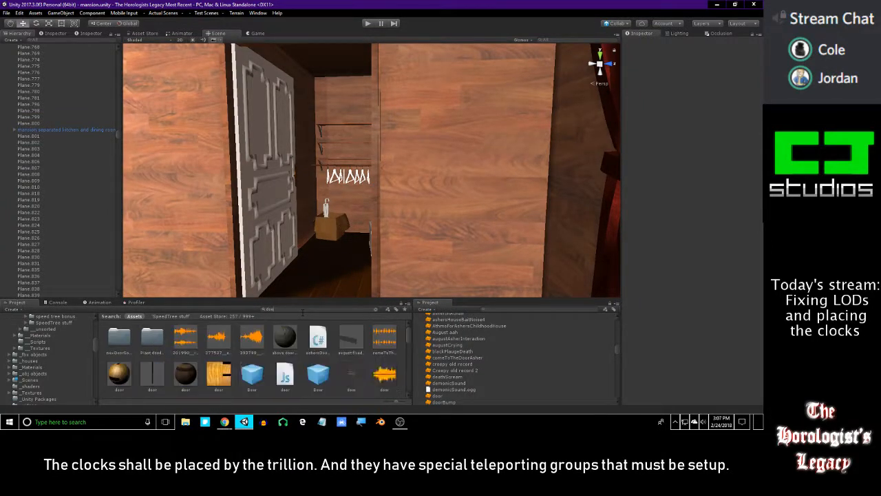
scroll(313, 353, "down", 5)
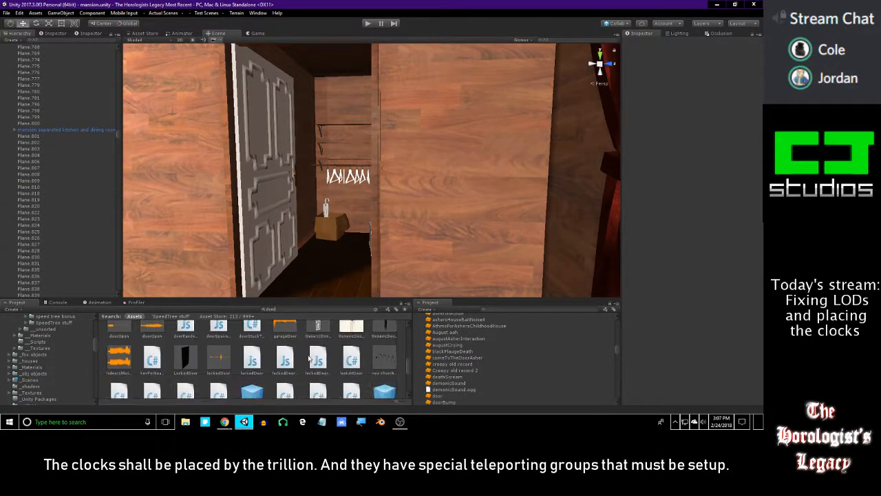
right_click_drag(248, 179, 190, 198)
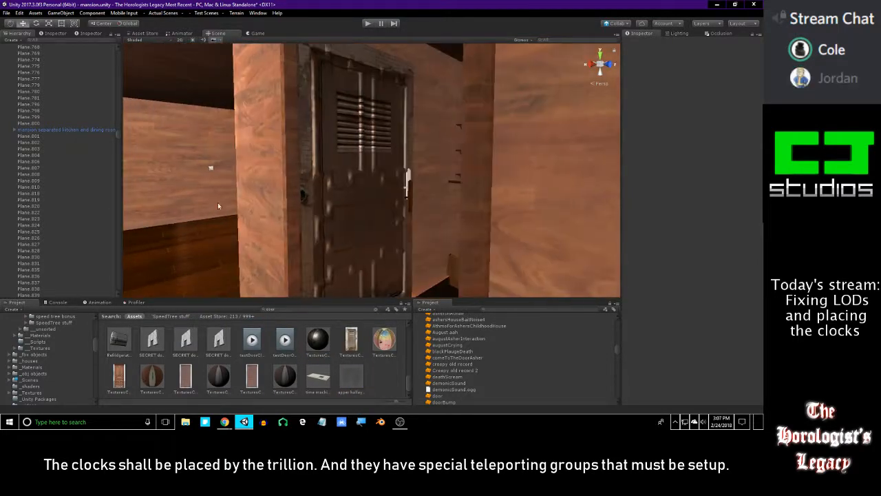
scroll(331, 365, "up", 1)
scroll(248, 379, "down", 1)
left_click_drag(275, 292, 344, 227)
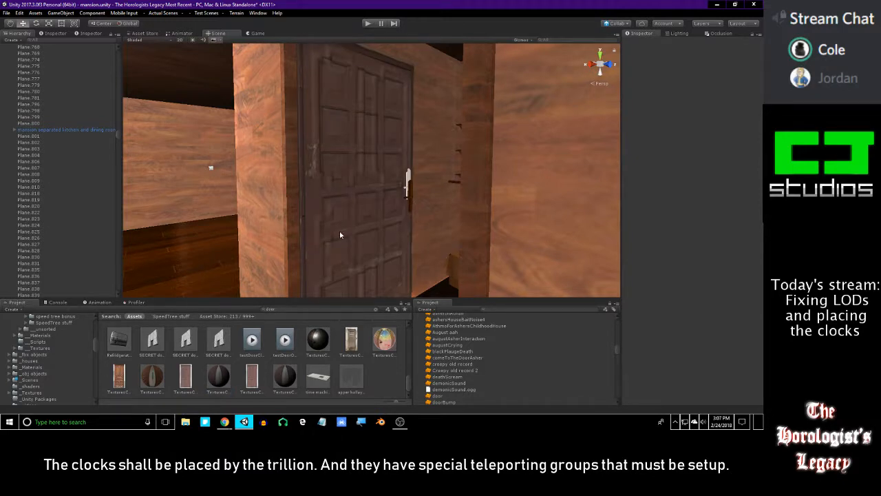
Locate the front entrance door's material in the project and apply a dark ornate door material to the closet door.
mouse_move(363, 213)
right_mouse_down()
mouse_move(486, 218)
mouse_move(500, 237)
mouse_move(468, 241)
mouse_move(360, 220)
right_mouse_up()
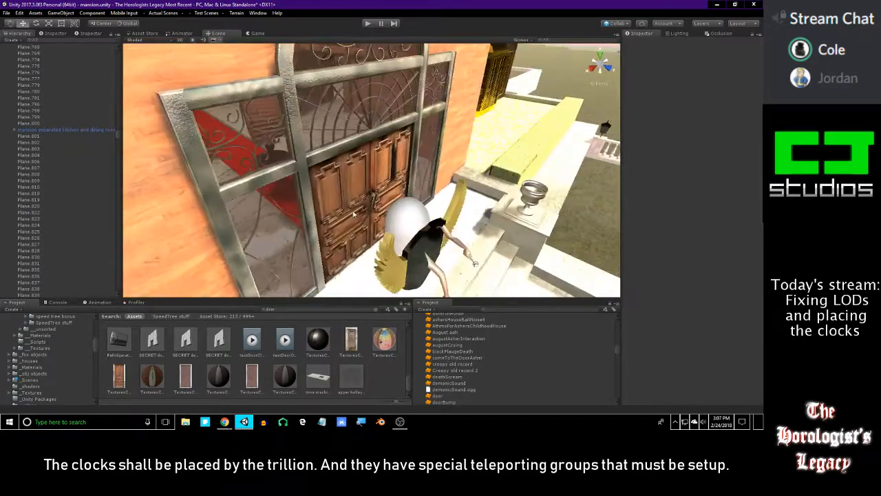
left_click(354, 214)
left_click(337, 188)
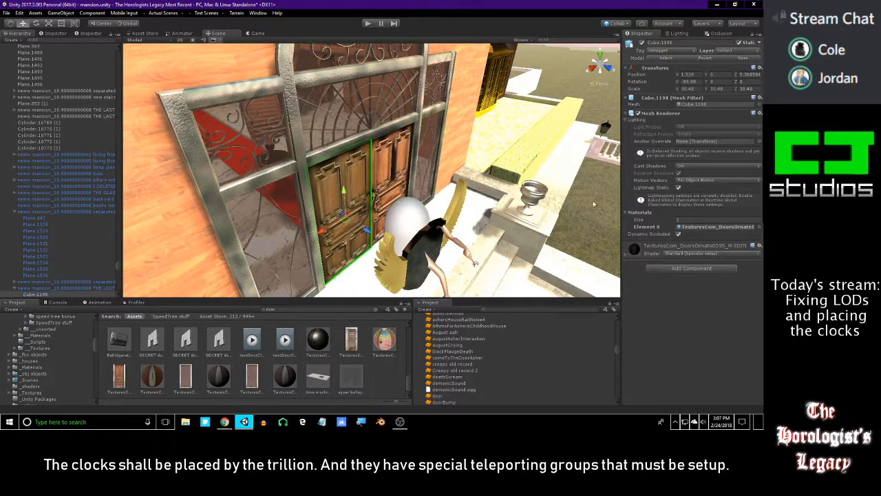
left_click(705, 228)
right_click_drag(383, 208, 301, 190)
key("w")
left_click(346, 145)
right_click_drag(346, 146, 439, 165)
left_click(367, 346)
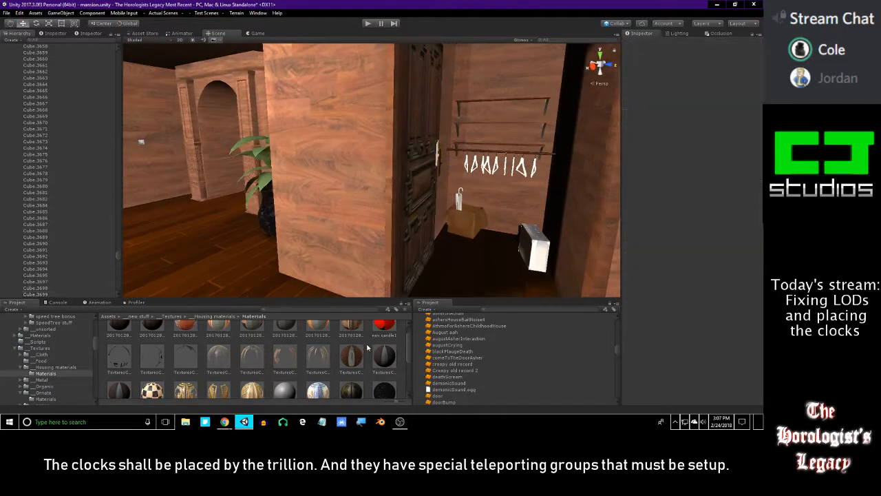
Deactivate the girlV4 (1) character standing in the red-wallpapered bedroom.
right_click_drag(413, 197, 423, 194)
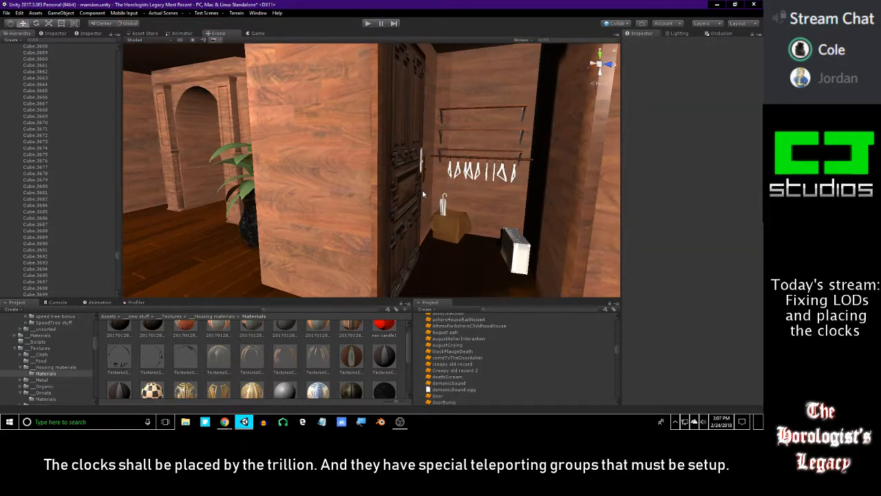
right_click_drag(409, 201, 248, 201)
left_click(211, 191)
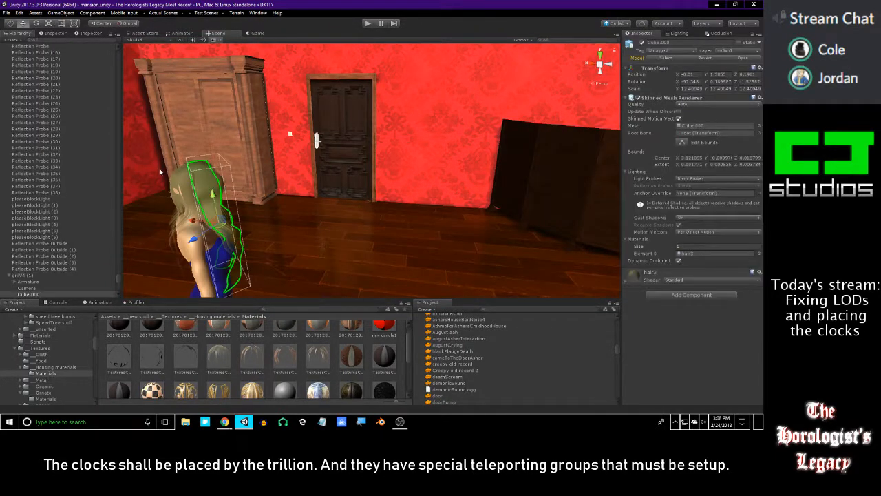
left_click(46, 275)
left_click(643, 42)
right_click_drag(418, 127, 509, 137)
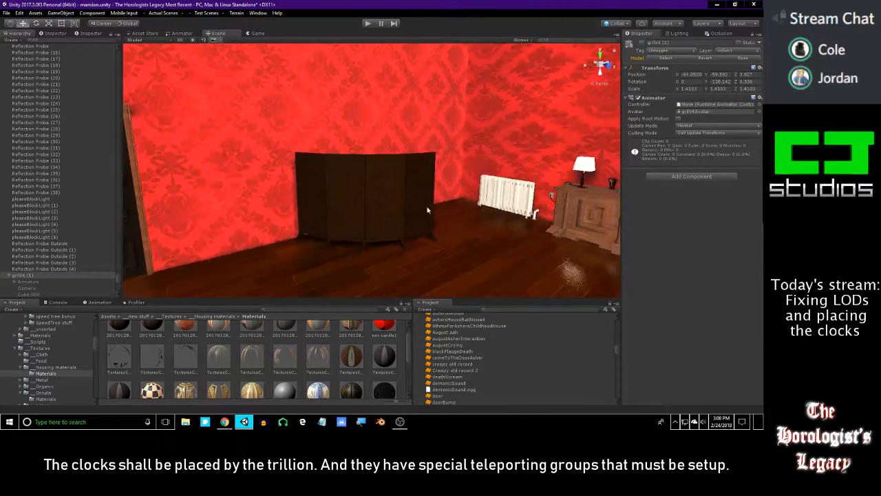
left_click(365, 337)
Select the radiator beside the bed's nightstand and locate its material in the project's metal folder.
right_click_drag(409, 216, 357, 199)
key("w")
left_click(412, 199)
key("w")
left_click(358, 198)
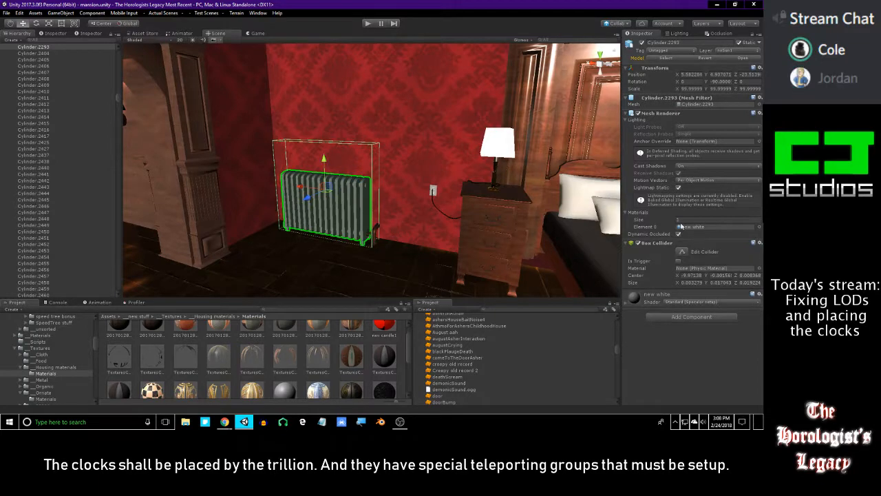
left_click(700, 228)
Try two other metal materials on the white radiator next to the long sideboard.
right_click_drag(427, 168, 519, 170)
key("w")
key("w")
left_click_drag(144, 360, 387, 202)
right_click_drag(385, 202, 349, 219)
scroll(311, 359, "down", 1)
left_click_drag(319, 361, 405, 156)
key("w")
right_click_drag(406, 156, 437, 148)
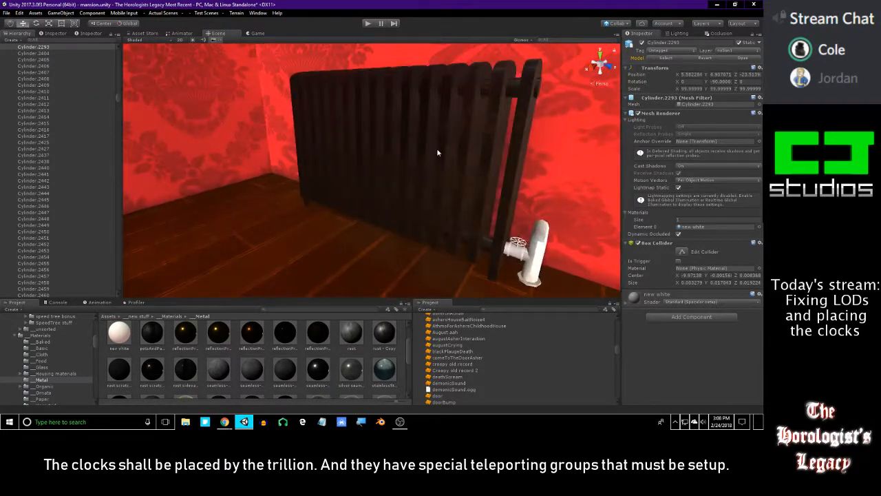
key("ctrl+z")
Apply the silver seamless metal material to the radiator by the sideboard and to its pipe and valve body.
left_click_drag(351, 370, 359, 149)
right_click_drag(359, 147, 394, 224)
key("s")
key("w")
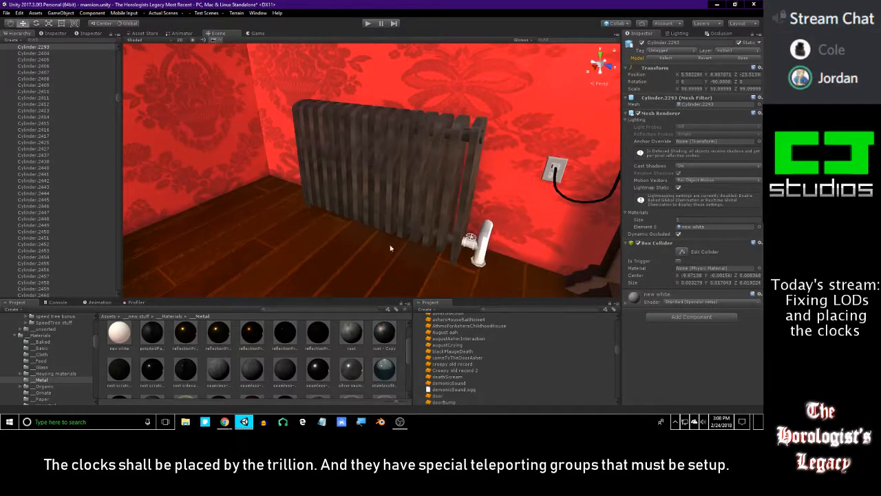
left_click_drag(351, 369, 484, 253)
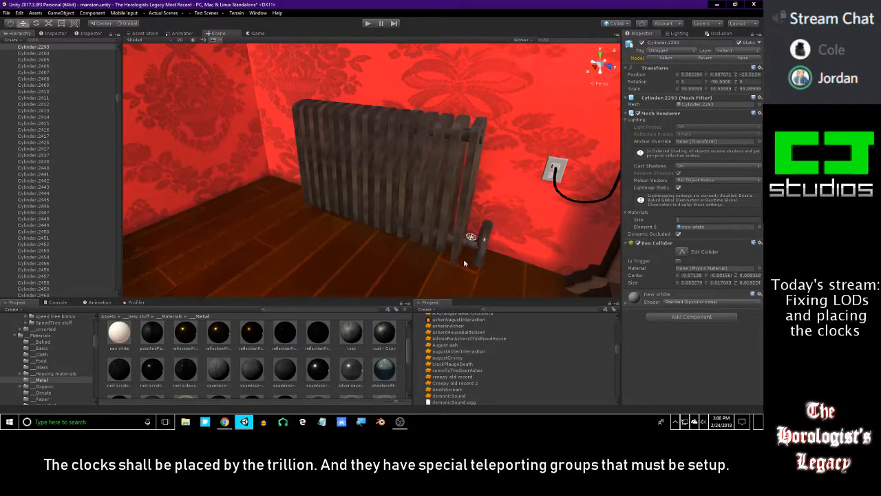
left_click_drag(351, 369, 394, 179)
key("s")
right_click_drag(394, 180, 434, 189)
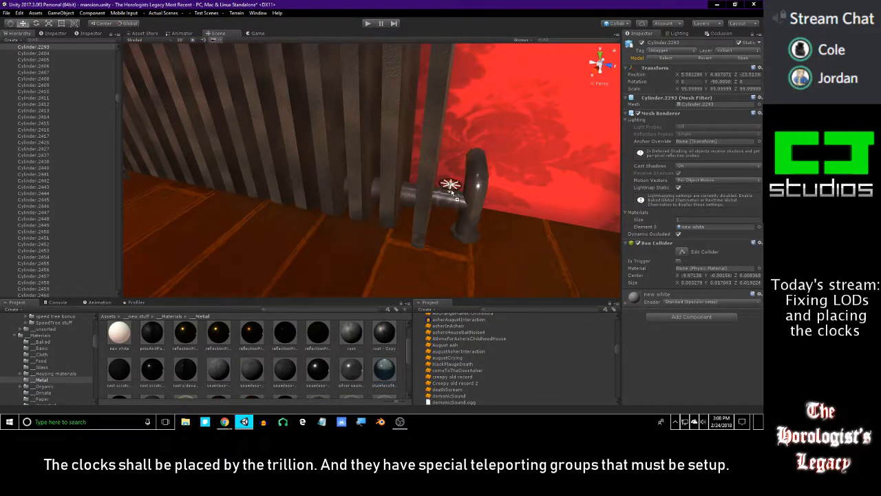
Apply the stainlessSteel material to the radiator's valve wheel and the rust - Copy material to its spokes.
left_click(450, 184)
key("f")
left_click_drag(386, 337, 441, 248)
left_click_drag(383, 370, 465, 199)
right_click_drag(466, 199, 434, 188)
left_click(389, 336)
right_click_drag(421, 238, 404, 223)
key("ctrl+z")
key("ctrl+z")
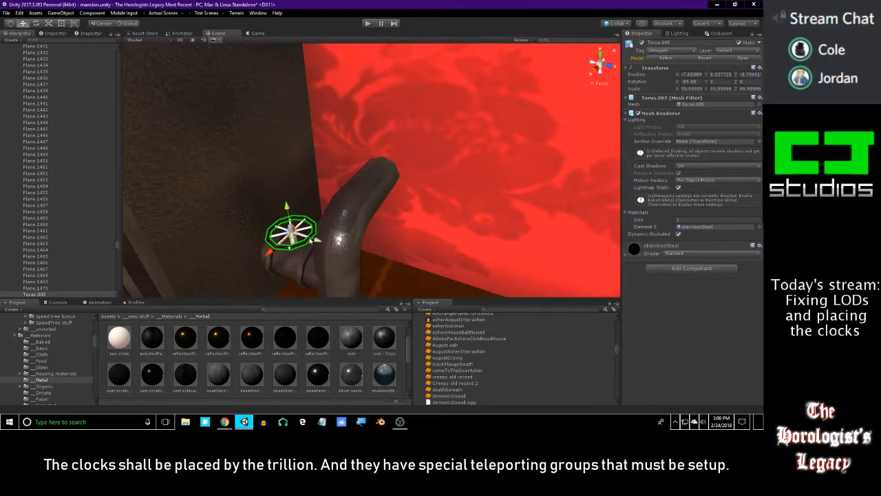
left_click_drag(380, 380, 292, 233)
left_click_drag(371, 353, 286, 235)
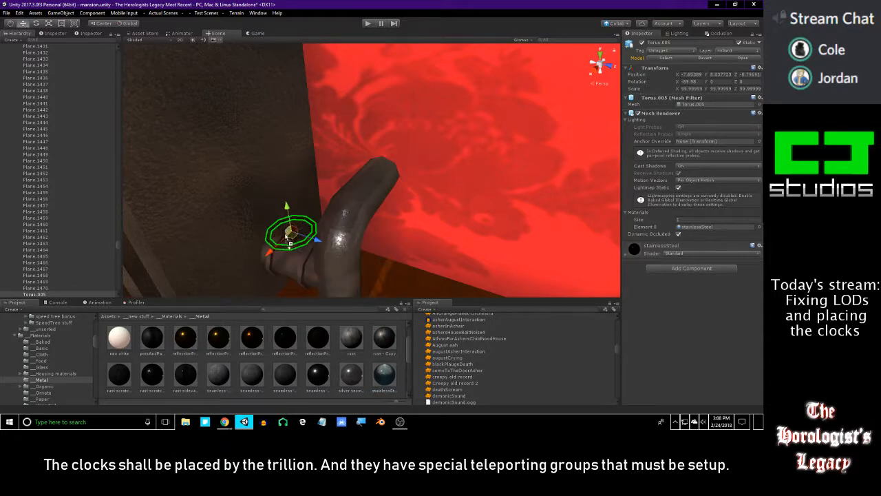
left_click(332, 358)
scroll(325, 238, "down", 5)
right_click_drag(325, 238, 367, 191)
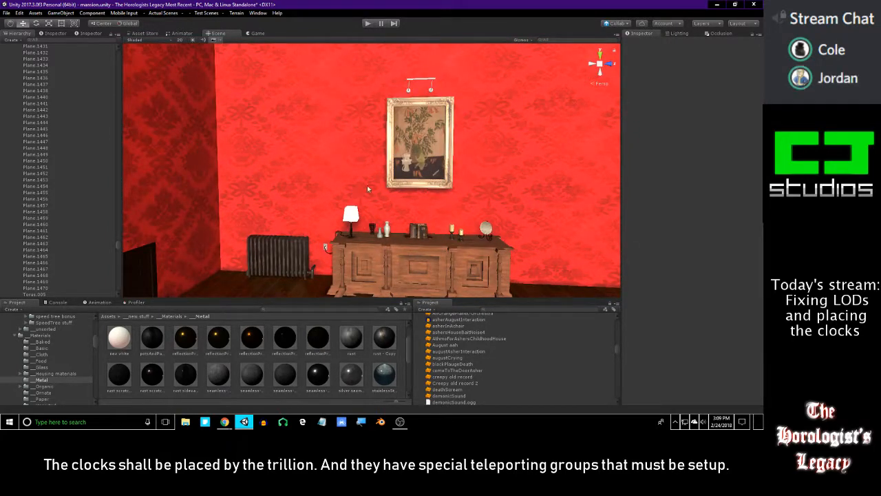
right_click_drag(367, 185, 461, 204)
key("q")
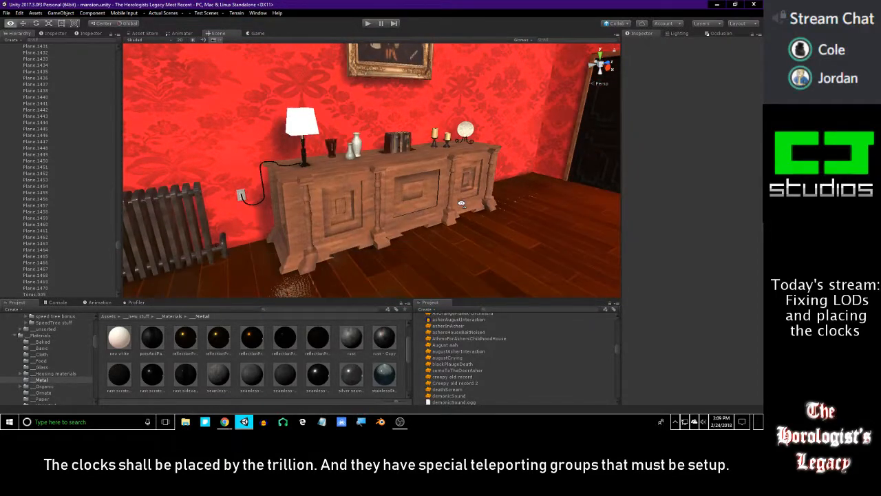
Select the curved pipe beside the radiator and examine its Mesh Renderer settings and source mesh in the project.
right_click_drag(461, 204, 368, 233)
left_click(366, 233)
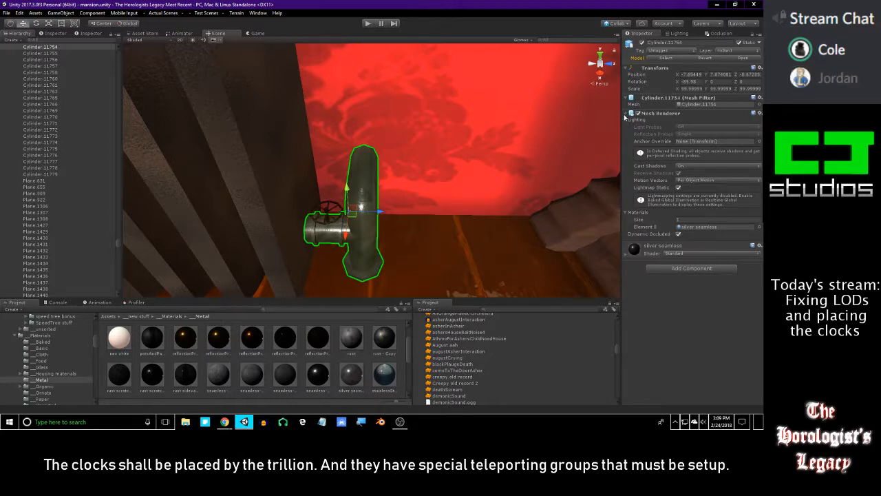
left_click(626, 115)
left_click(626, 115)
left_click(625, 115)
left_click(626, 116)
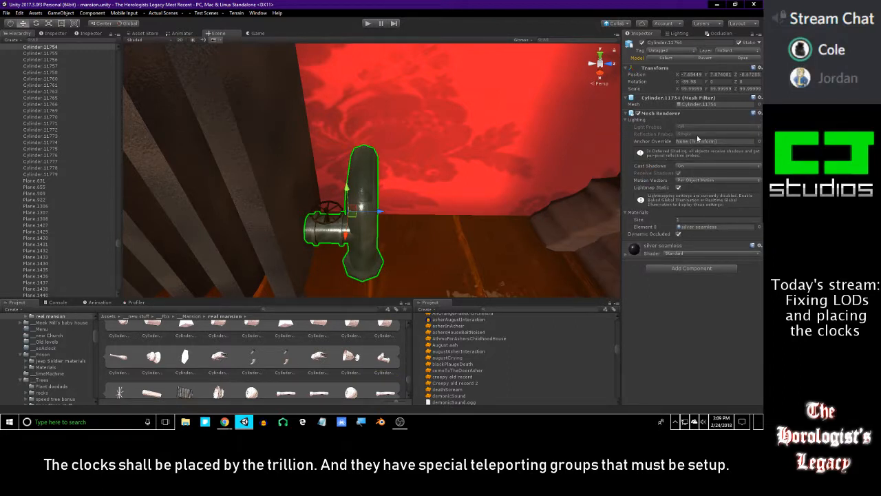
Select the tall patterned vase on the sideboard and examine its material and its entry in the object hierarchy.
right_click_drag(537, 191, 518, 141)
key("s")
left_click(528, 128)
key("s")
key("d")
key("w")
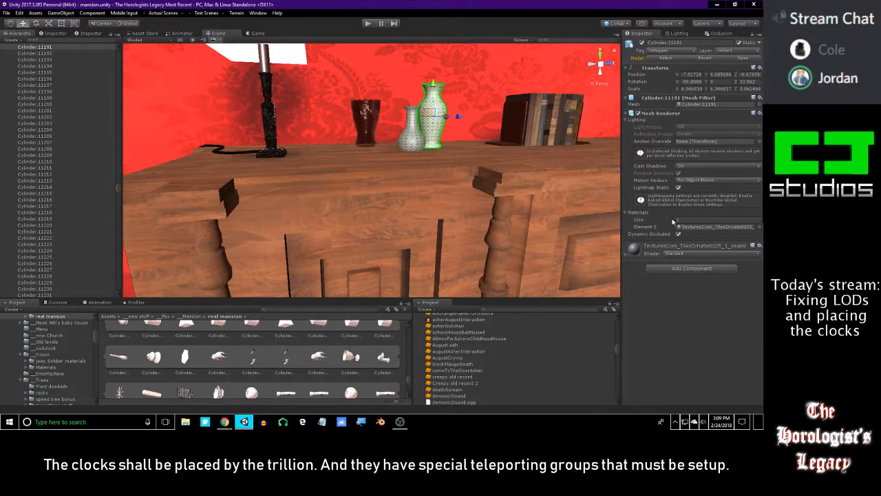
right_click_drag(495, 150, 542, 194)
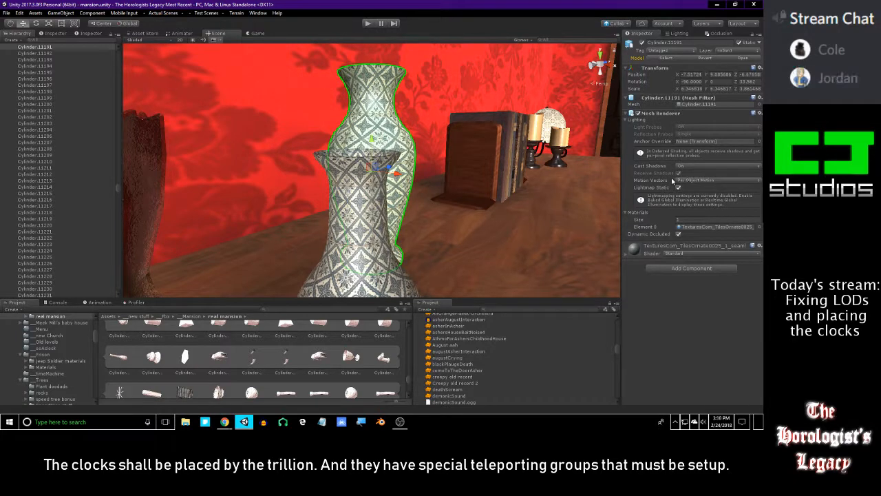
scroll(83, 200, "up", 6)
left_click(55, 159)
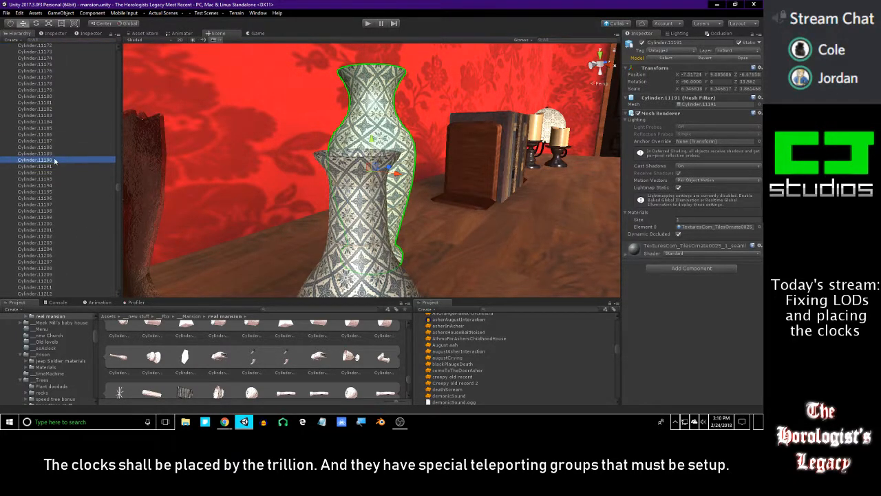
left_click(56, 167)
key("s")
right_click_drag(216, 189, 365, 151)
key("w")
left_click(420, 131)
left_click(376, 340)
right_click_drag(372, 204, 300, 180)
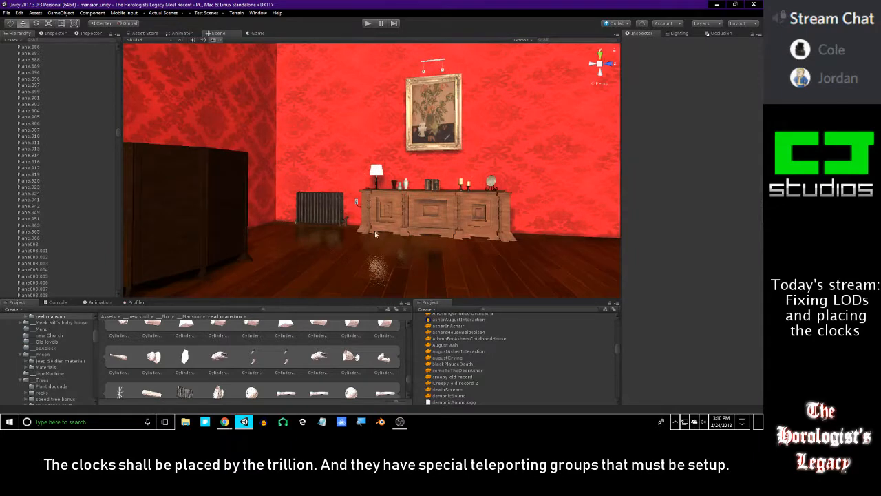
Select the wooden sideboard and one of its turned columns, and examine the column's wood material settings.
left_click(393, 222)
key("w")
right_click_drag(393, 222, 476, 243)
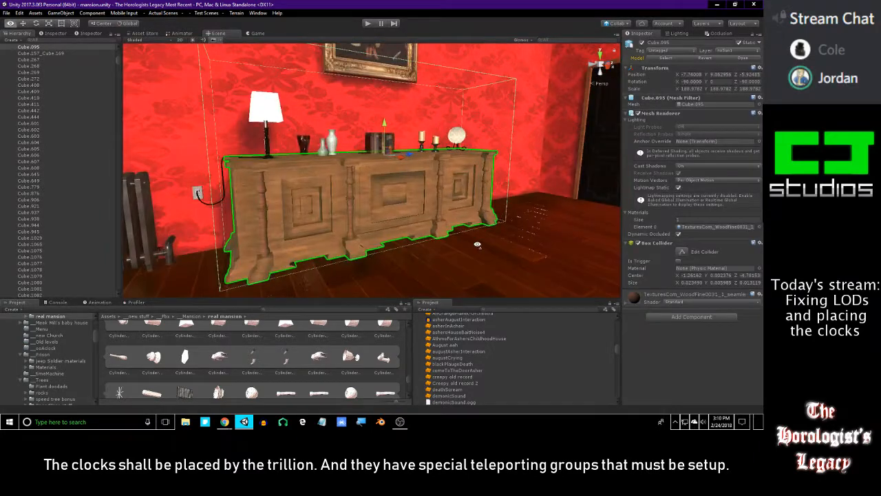
left_click(349, 200)
right_click_drag(431, 194, 336, 197)
key("w")
left_click(626, 255)
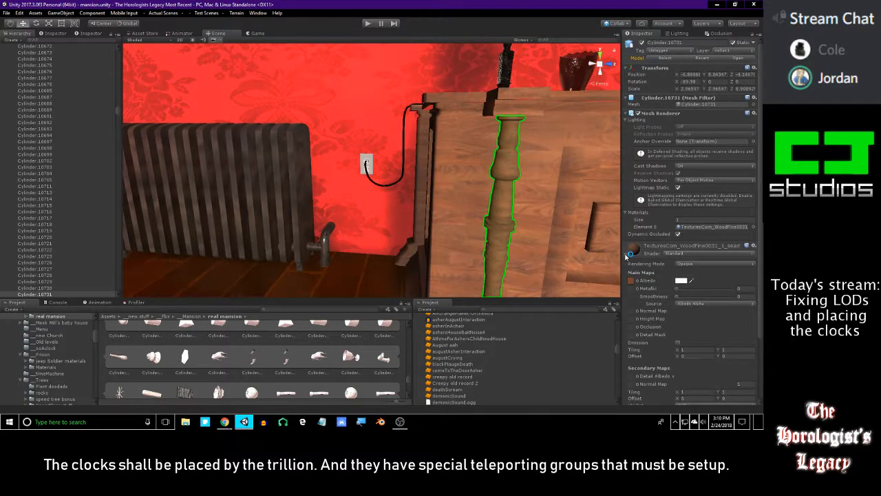
left_click(626, 255)
Select the radiator's valve pipe and examine its Mesh Renderer lighting options and silver seamless material settings.
right_click_drag(451, 206, 451, 229)
key("w")
left_click(451, 230)
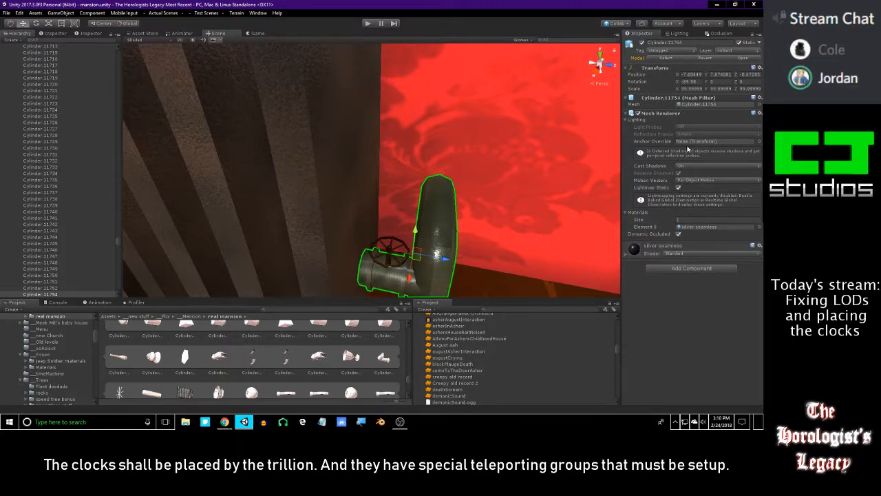
left_click(626, 114)
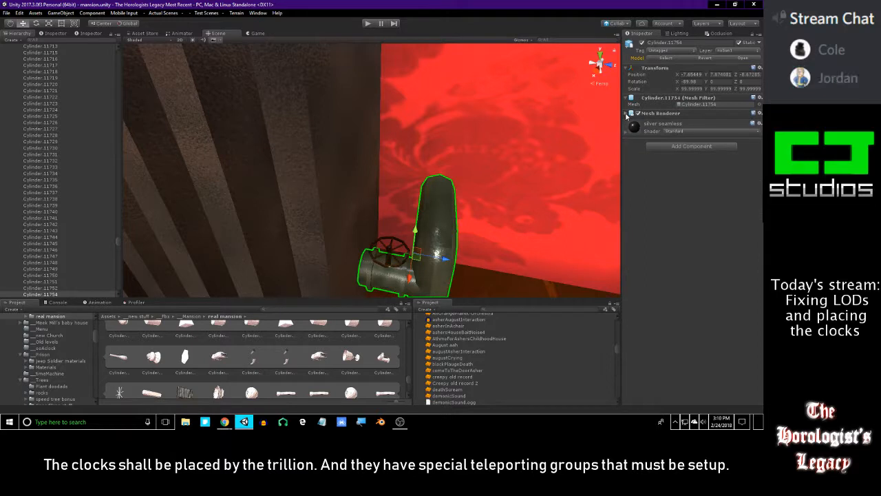
left_click(626, 114)
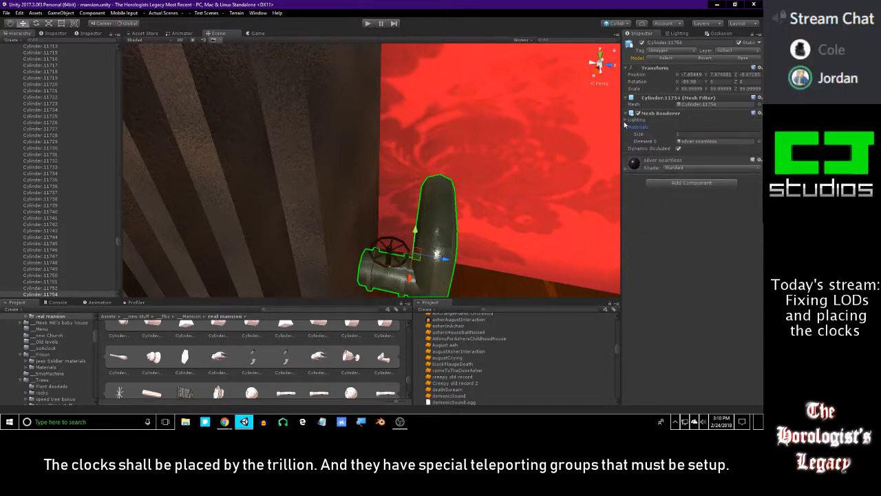
left_click(625, 120)
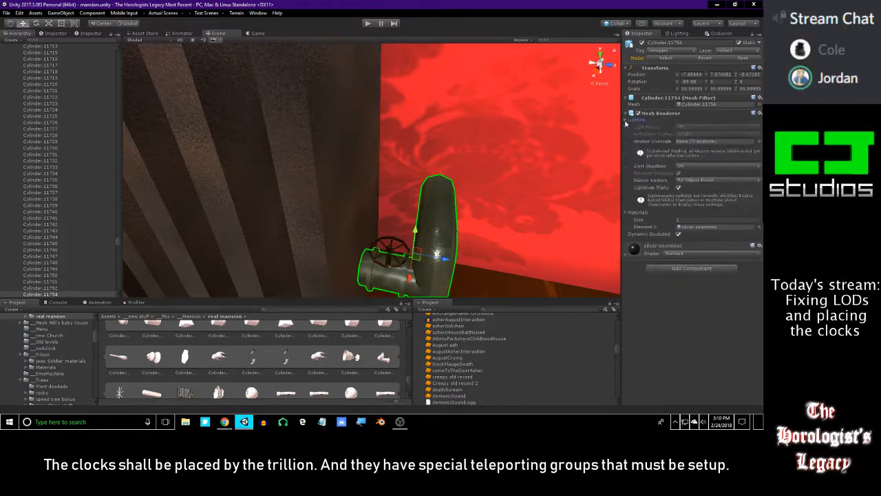
left_click(678, 188)
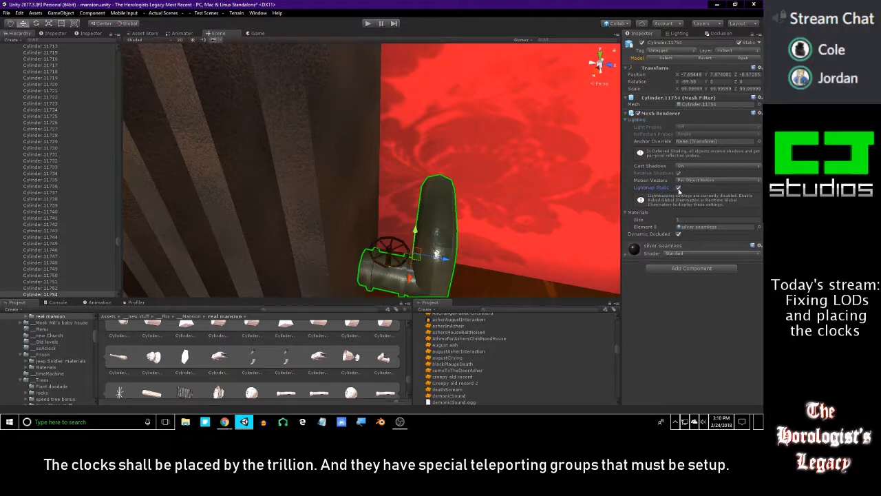
left_click(688, 180)
left_click(693, 296)
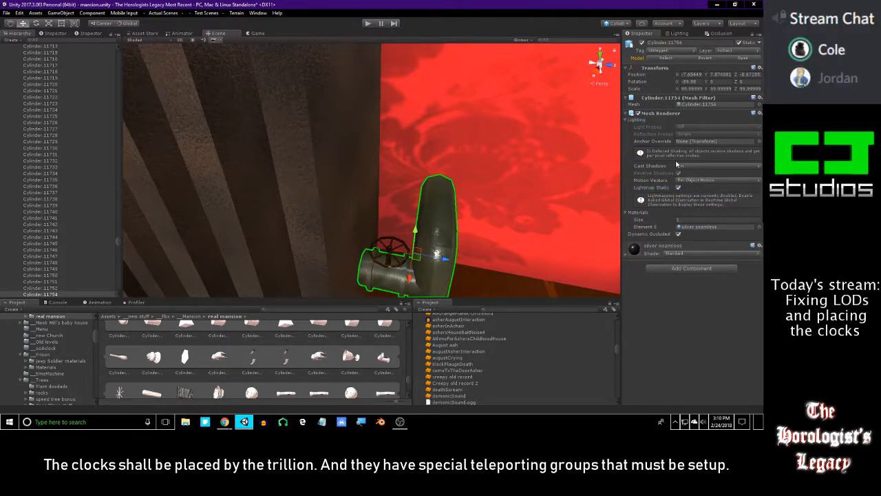
left_click(699, 245)
scroll(702, 251, "down", 3)
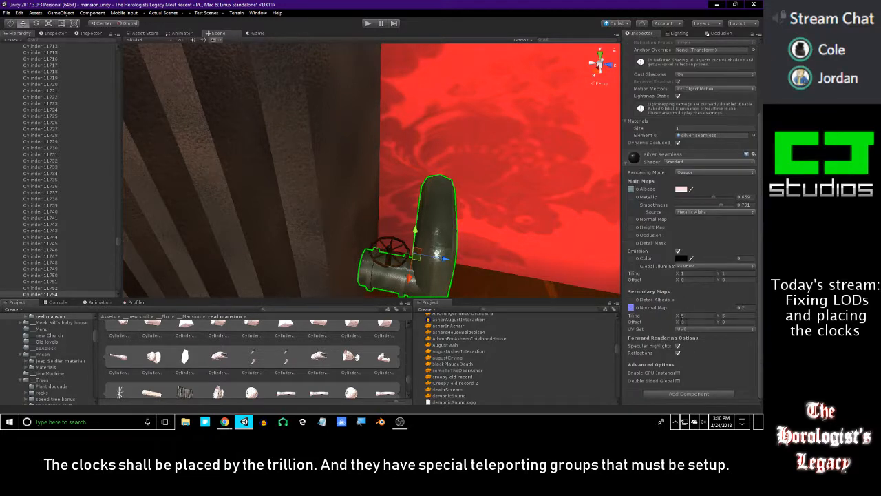
Locate the valve pipe's mesh asset in the project and look through the real mansion folder's model files.
left_click(669, 154)
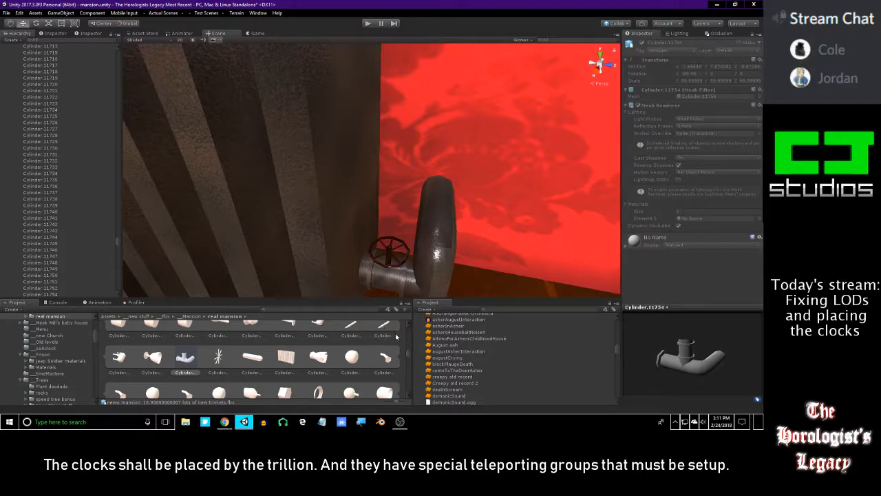
left_click_drag(622, 355, 598, 349)
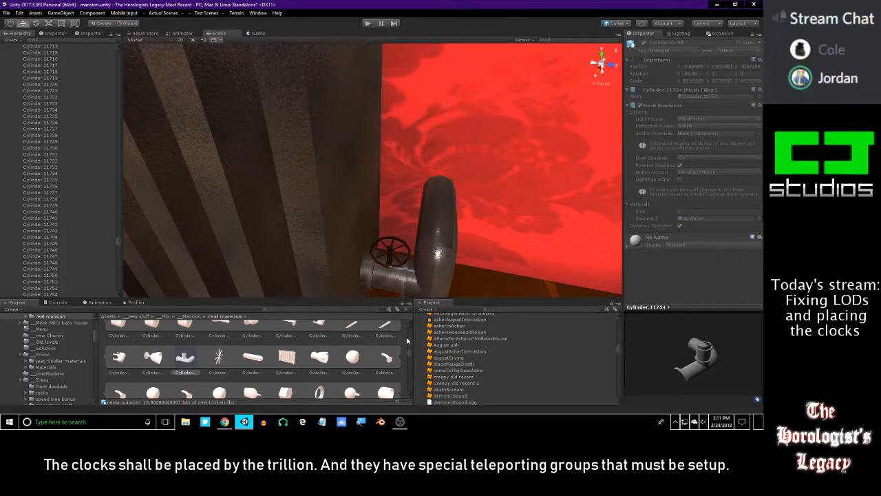
left_click(302, 336)
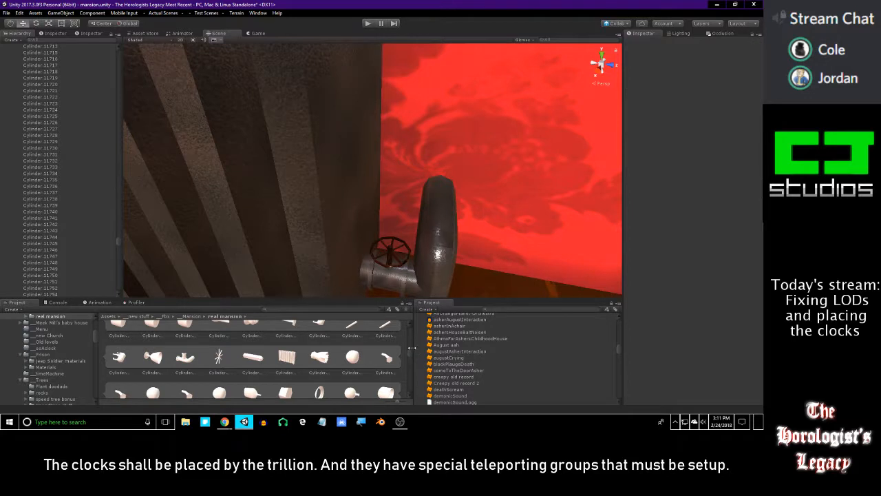
left_click_drag(414, 342, 410, 310)
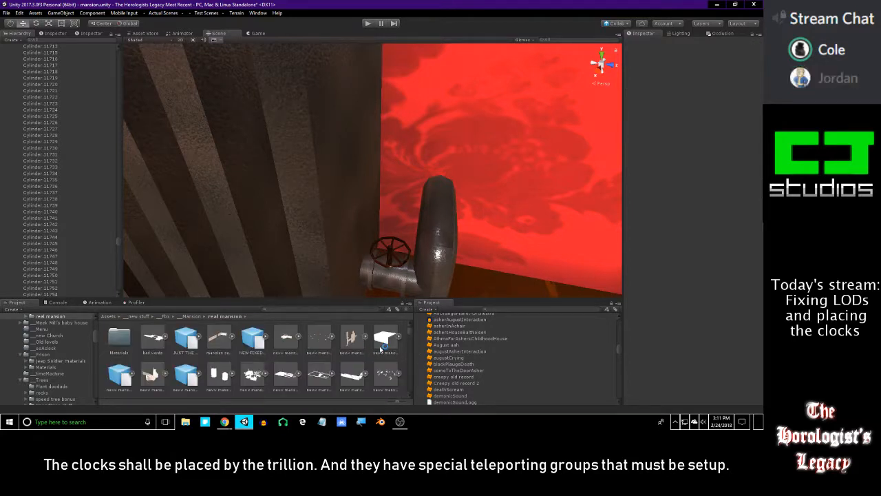
scroll(407, 350, "down", 5)
scroll(407, 350, "up", 5)
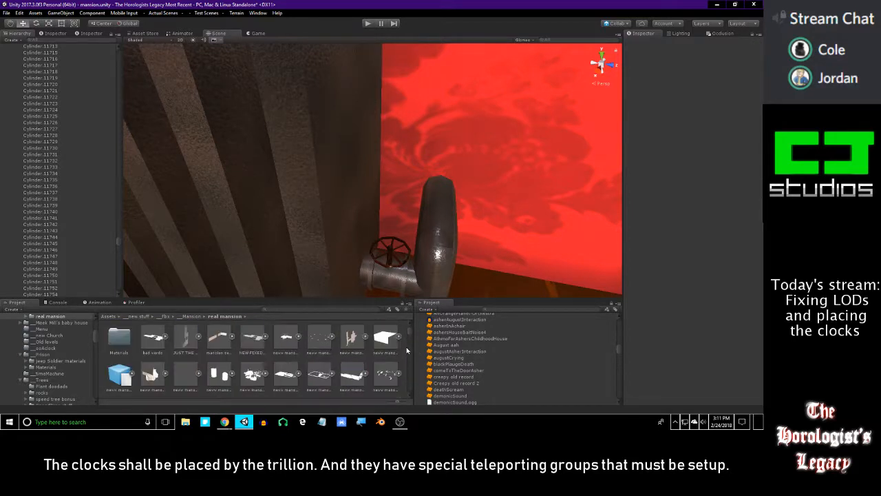
scroll(327, 371, "down", 2)
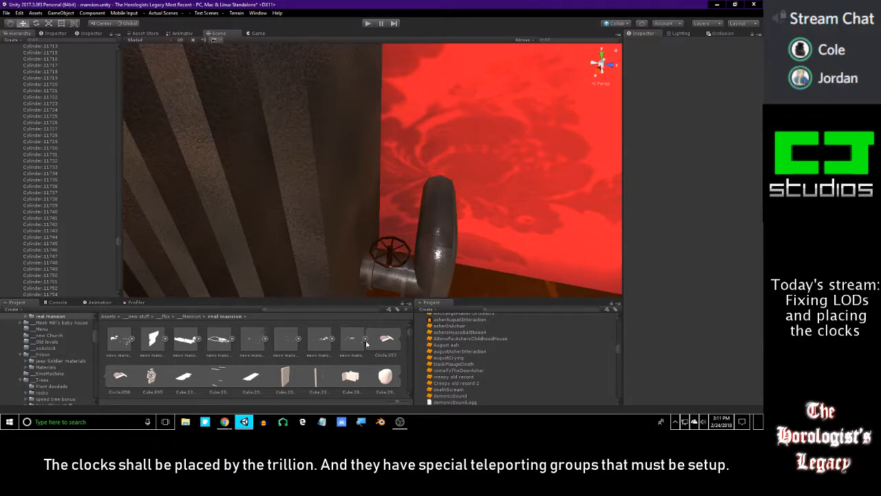
scroll(372, 347, "down", 2)
Select the radiator's valve pipe again and recheck its silver seamless material settings.
right_click_drag(314, 225, 386, 192)
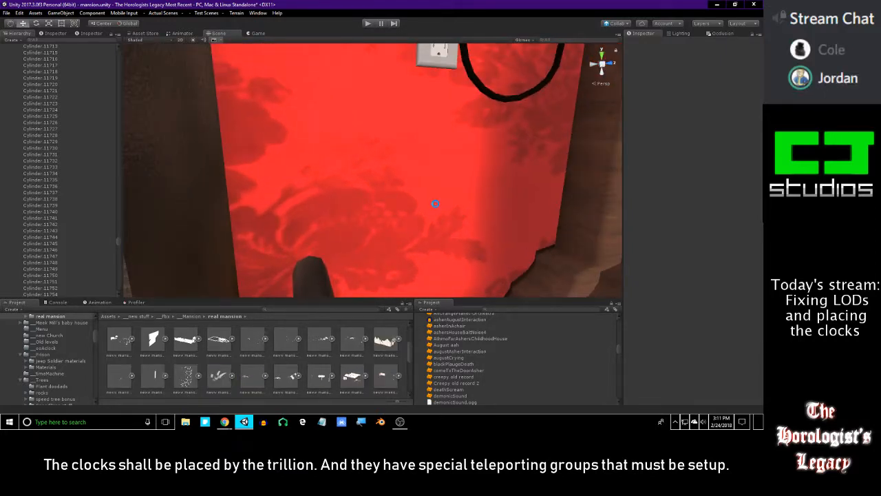
right_click_drag(393, 205, 383, 239)
left_click(382, 239)
left_click(383, 239)
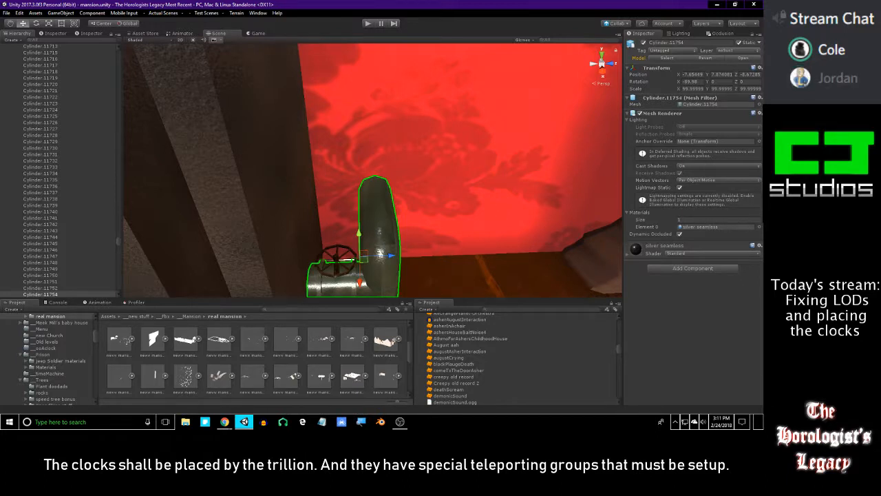
left_click(629, 254)
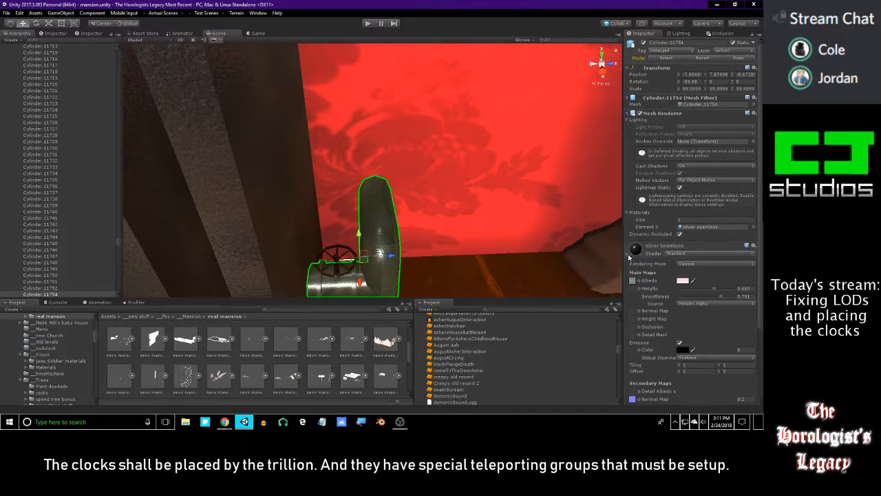
left_click(628, 254)
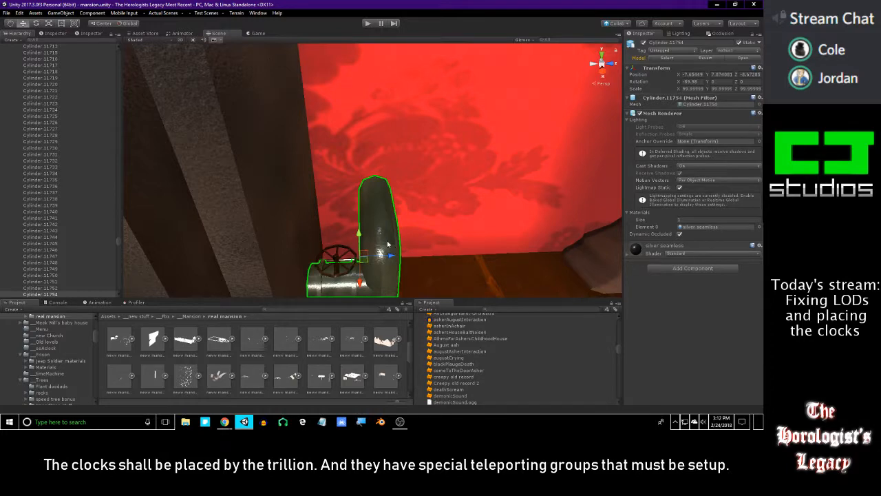
Select the small patterned vase on the sideboard, frame it, and locate its mesh asset in the project.
right_click_drag(443, 183, 503, 147)
key("s")
key("e")
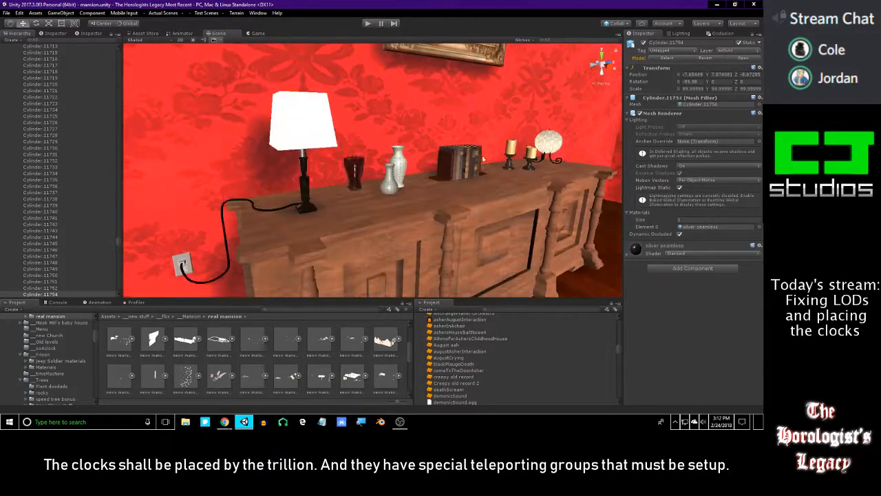
left_click(390, 180)
key("f")
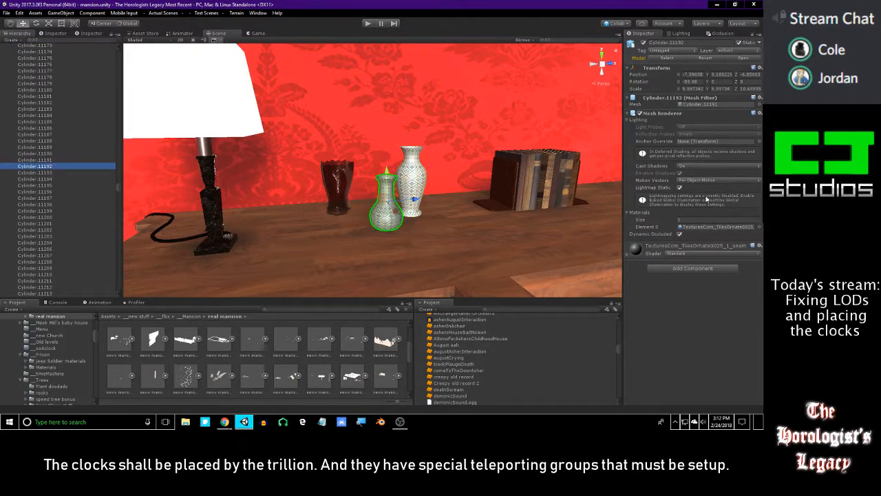
left_click(711, 105)
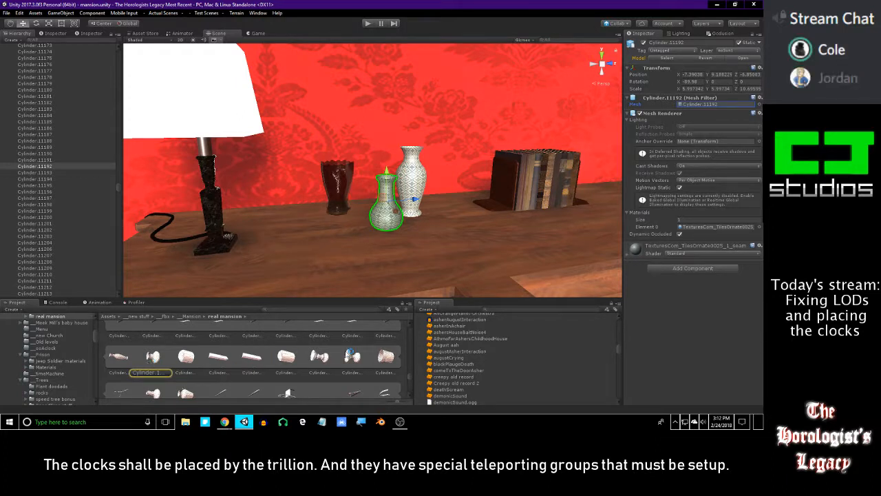
Open the import settings of the "fixing things mega ultra pack" FBX model and review its mesh, advanced and normals options.
left_click(403, 358)
scroll(403, 357, "up", 15)
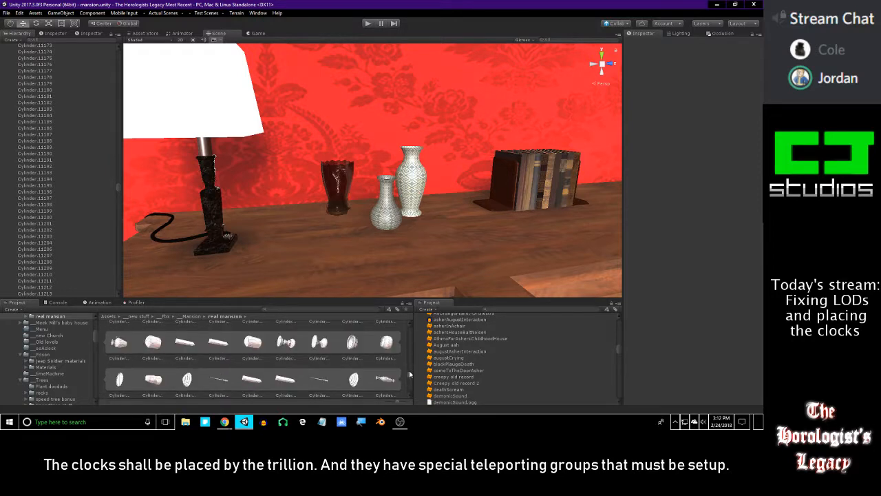
scroll(402, 325, "up", 10)
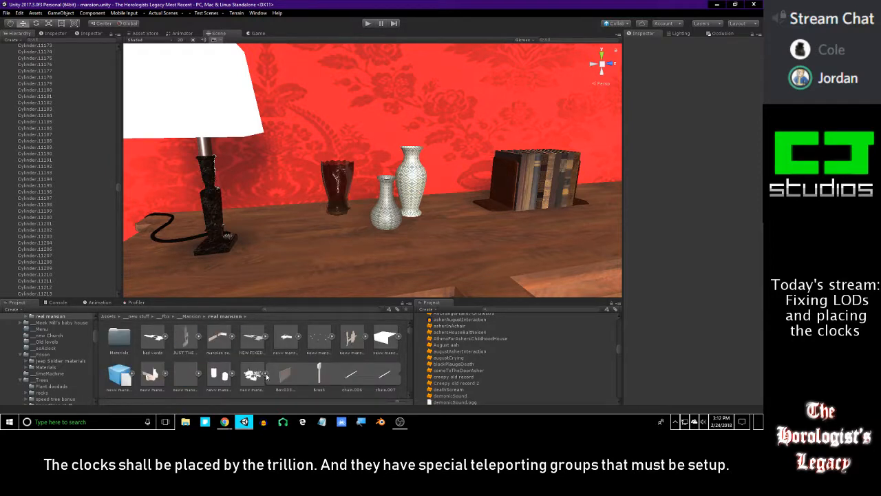
left_click(266, 376)
left_click(259, 375)
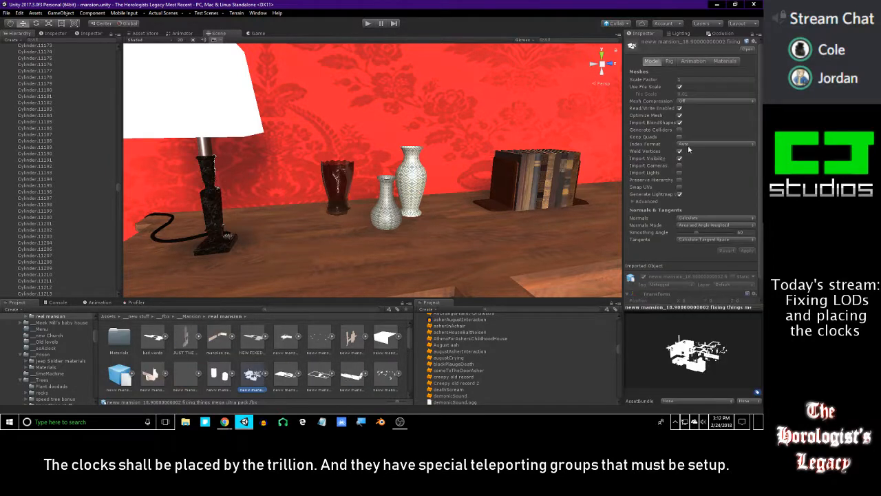
left_click(635, 202)
left_click(635, 201)
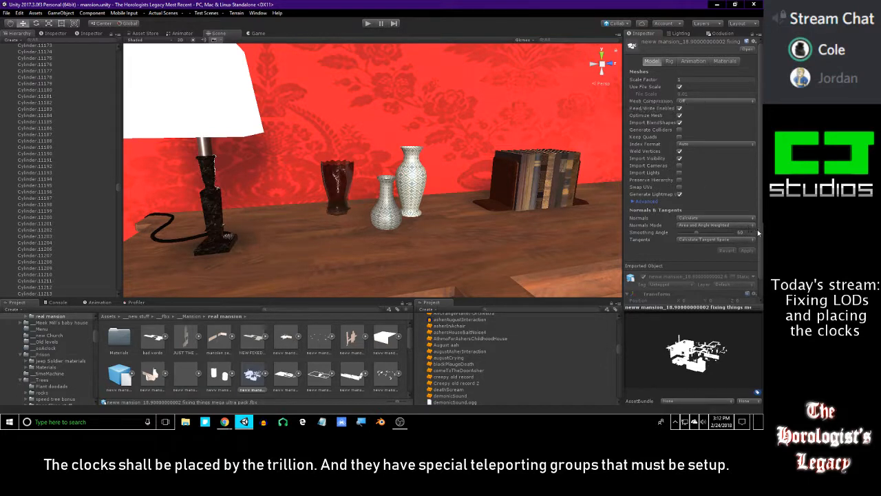
scroll(759, 275, "down", 1)
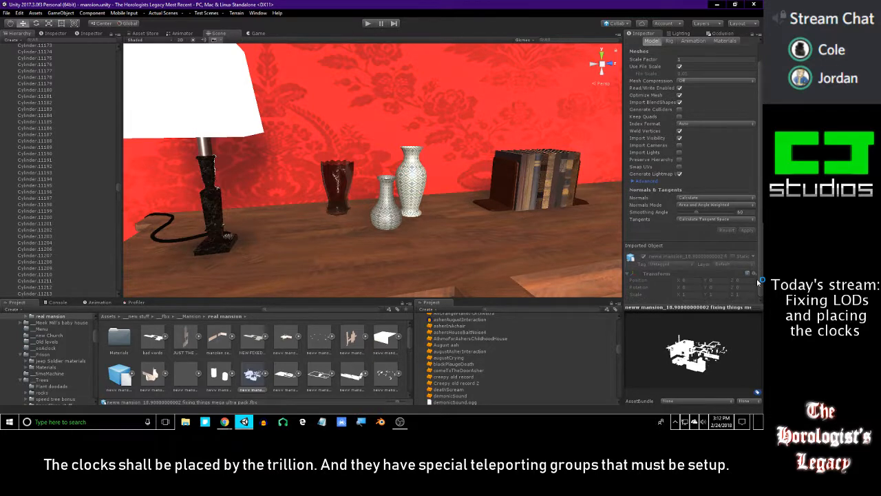
scroll(754, 239, "up", 1)
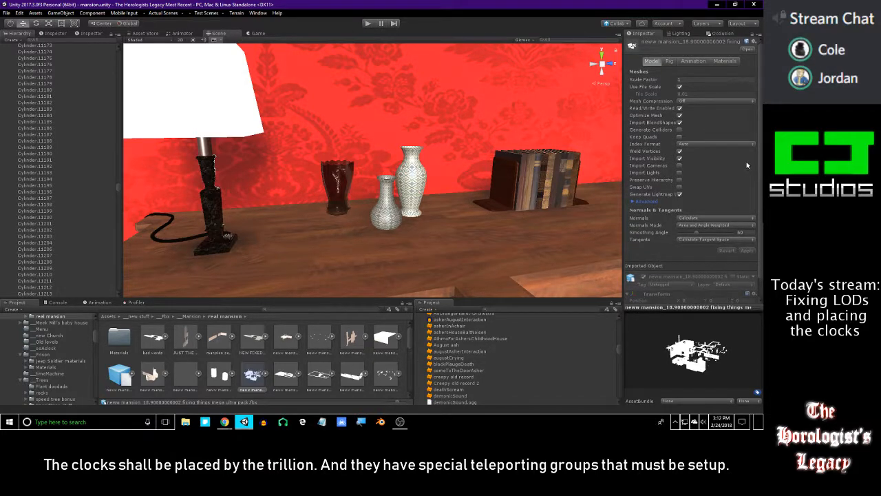
Deselect the model and scan the remaining FBX files in the real mansion folder.
left_click(364, 331)
left_click(375, 326)
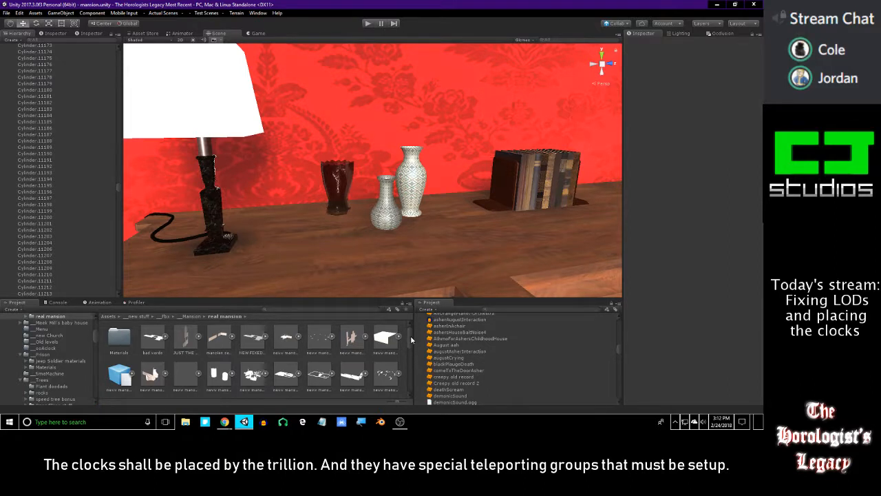
scroll(409, 360, "down", 3)
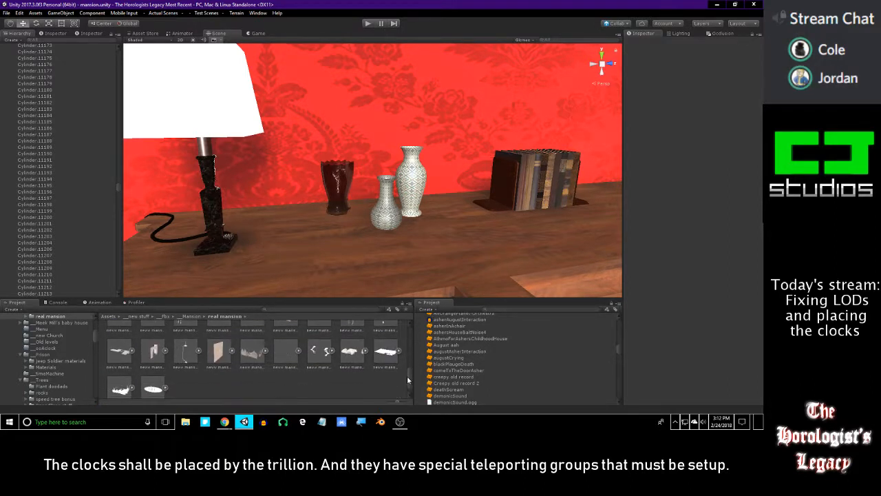
scroll(407, 375, "up", 3)
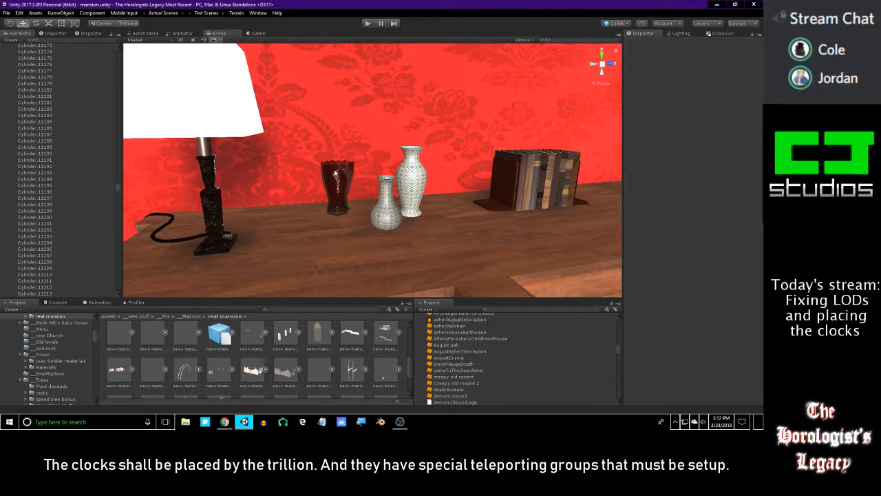
Switch on scene lighting in the Scene view and view the sideboard and radiator under it.
right_click_drag(336, 172, 382, 172)
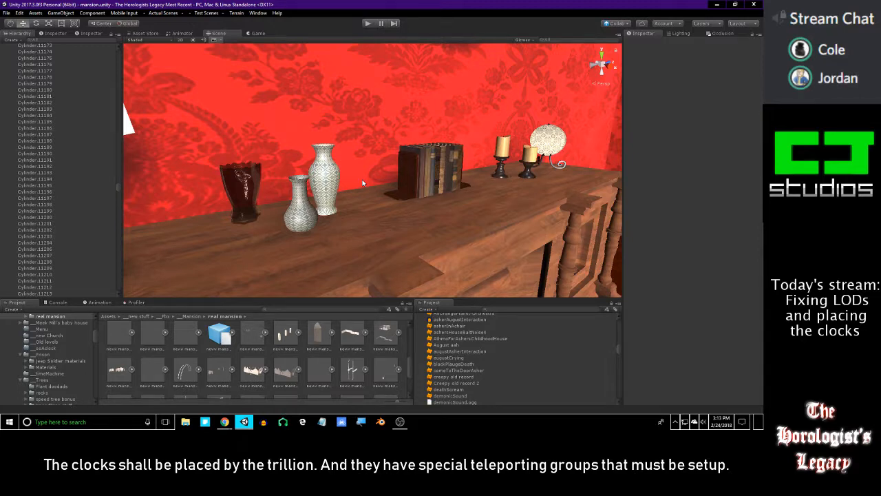
right_click_drag(363, 183, 277, 177)
left_click(194, 40)
mouse_move(319, 142)
right_mouse_down()
mouse_move(411, 122)
mouse_move(719, 135)
right_mouse_up()
mouse_move(537, 165)
right_mouse_down()
mouse_move(375, 160)
mouse_move(618, 182)
mouse_move(548, 176)
mouse_move(599, 158)
mouse_move(574, 171)
mouse_move(495, 179)
right_mouse_up()
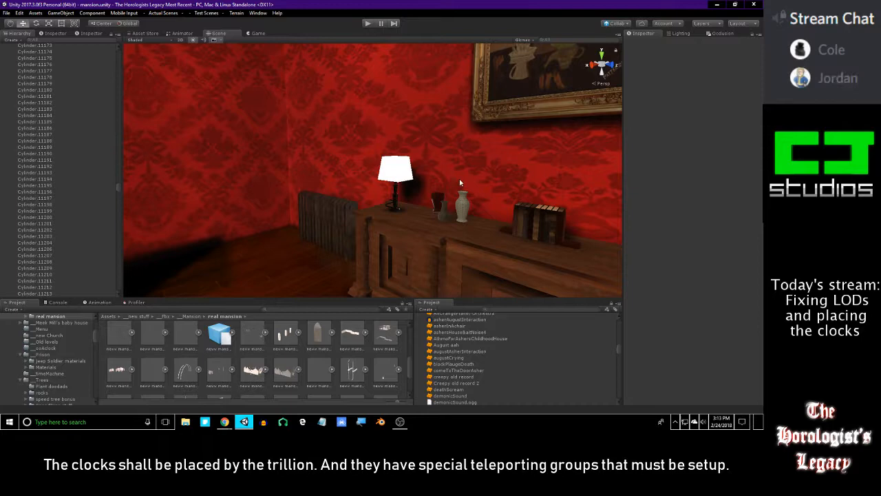
Undo back through the recent selections and changes on the radiator and its valve.
left_click(460, 181)
right_click_drag(464, 179, 464, 181)
left_click(464, 183)
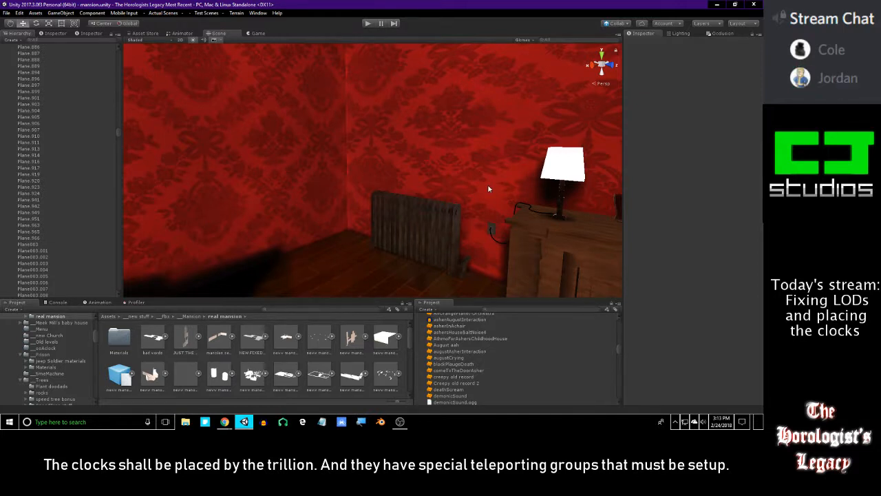
left_click(488, 187)
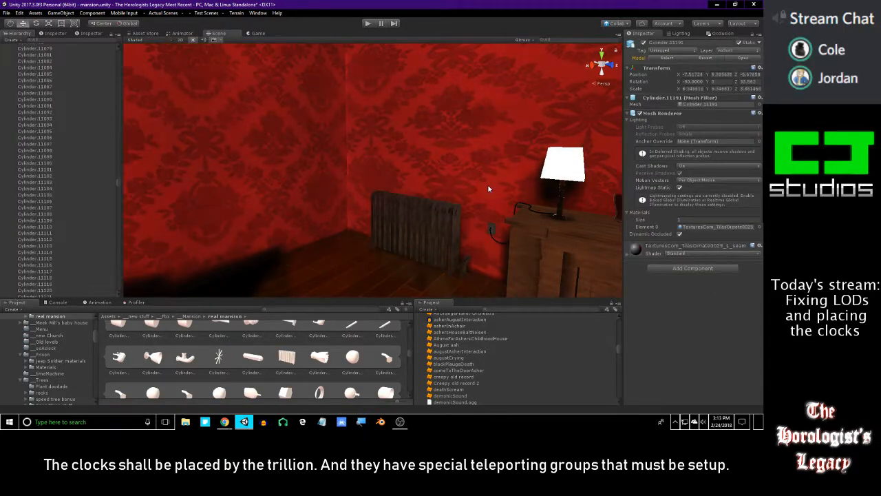
left_click(488, 188)
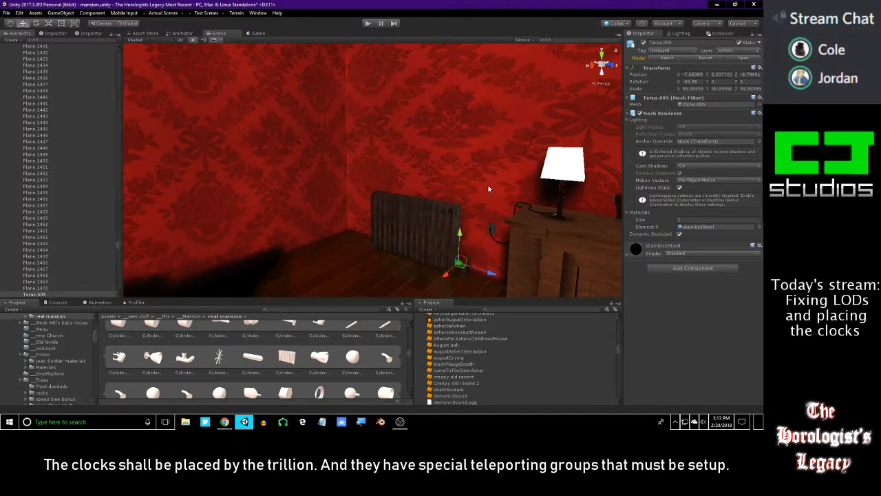
left_click(489, 187)
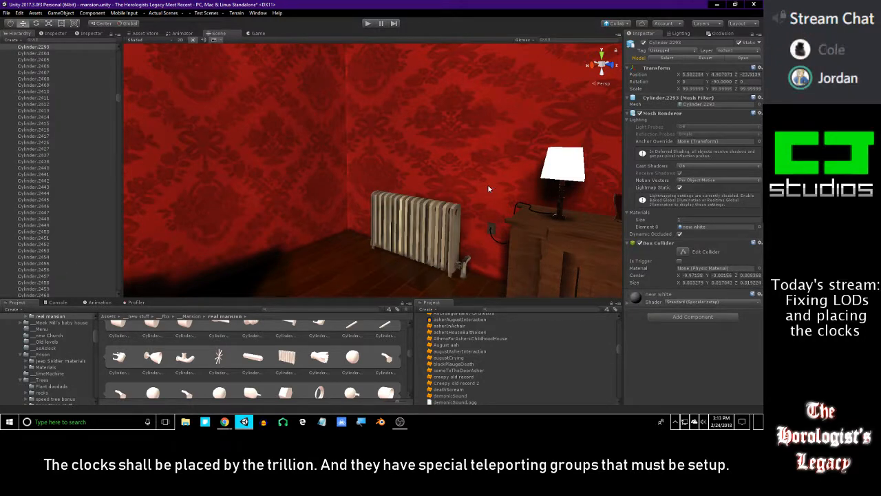
key("ctrl+z")
key("ctrl+z")
key("ctrl+z")
key("ctrl+z")
key("ctrl+z")
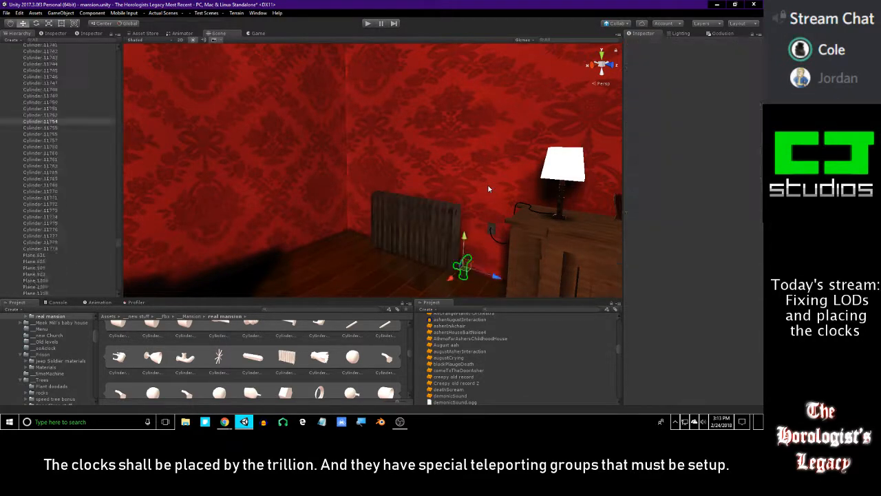
key("ctrl+z")
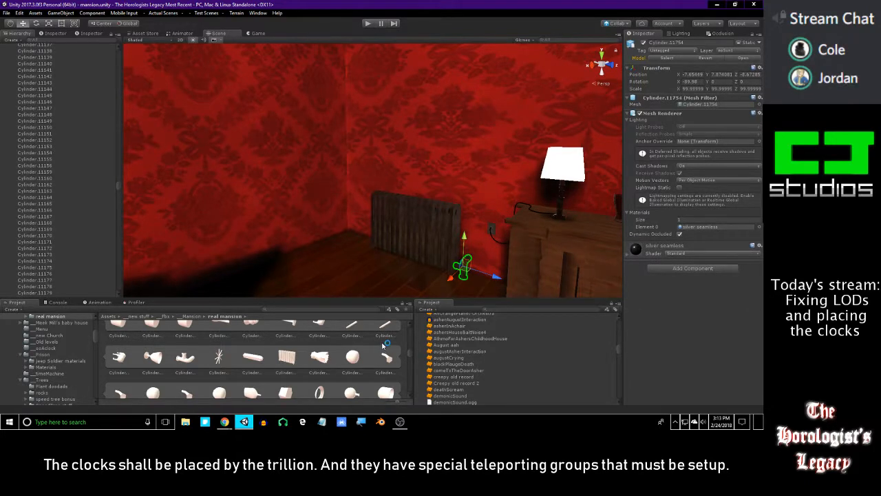
key("ctrl+z")
Survey the red bedroom and the spiral staircase hall in the Scene view.
right_click_drag(447, 199, 255, 144)
right_click_drag(445, 156, 373, 160)
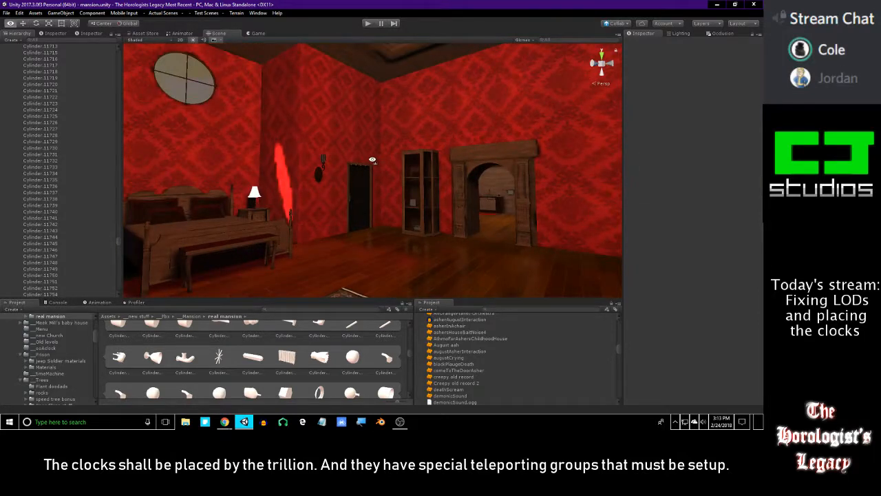
right_click_drag(379, 183, 237, 90)
right_click_drag(245, 94, 414, 162)
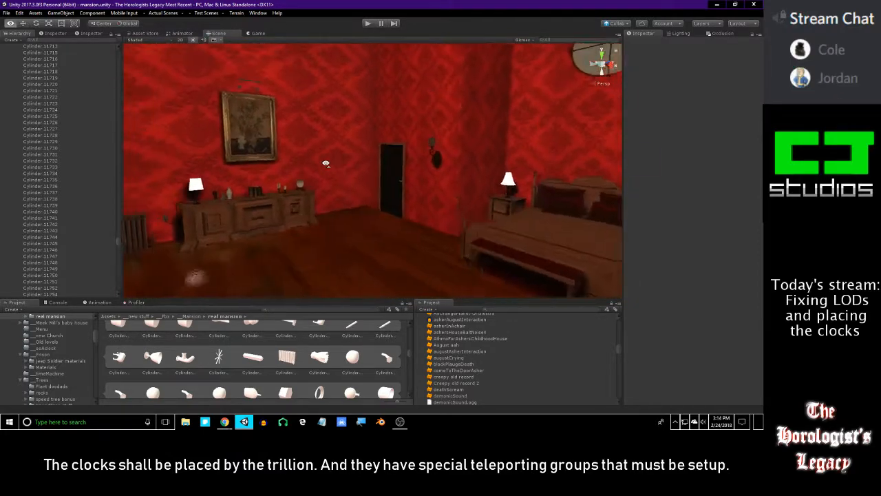
right_click_drag(413, 214, 571, 180)
right_click_drag(462, 181, 358, 282)
right_click_drag(203, 311, 82, 202)
right_click_drag(503, 209, 322, 191)
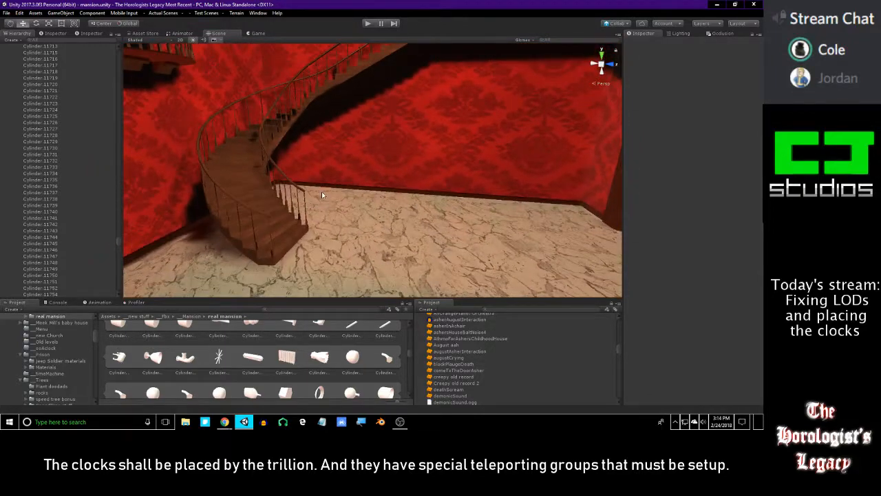
Scan the FBX models at the start of the real mansion folder.
left_click_drag(411, 356, 406, 318)
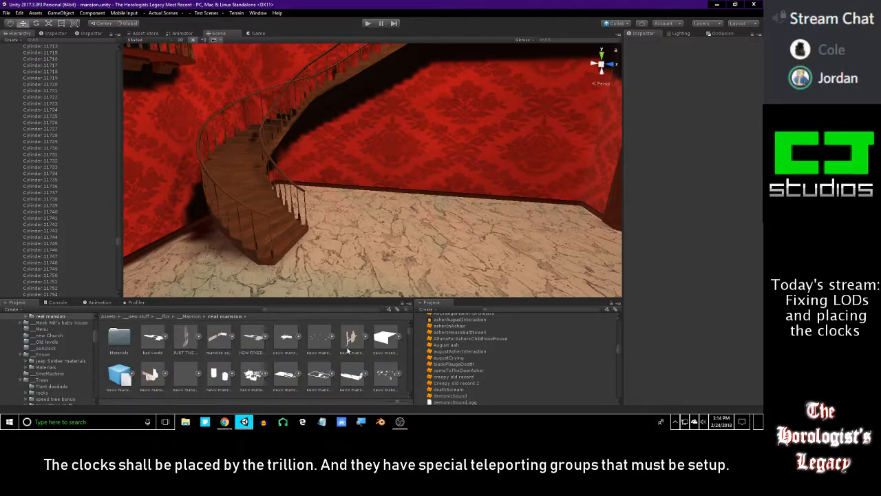
scroll(383, 366, "down", 3)
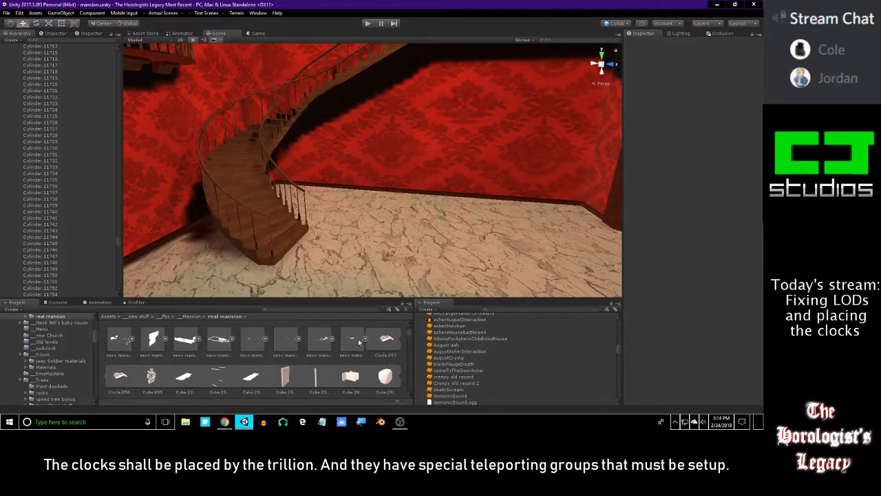
scroll(361, 342, "up", 2)
Collapse the root mansion model in the scene hierarchy and inspect teleportingClockManager (5) and (6).
right_click_drag(174, 256, 484, 217)
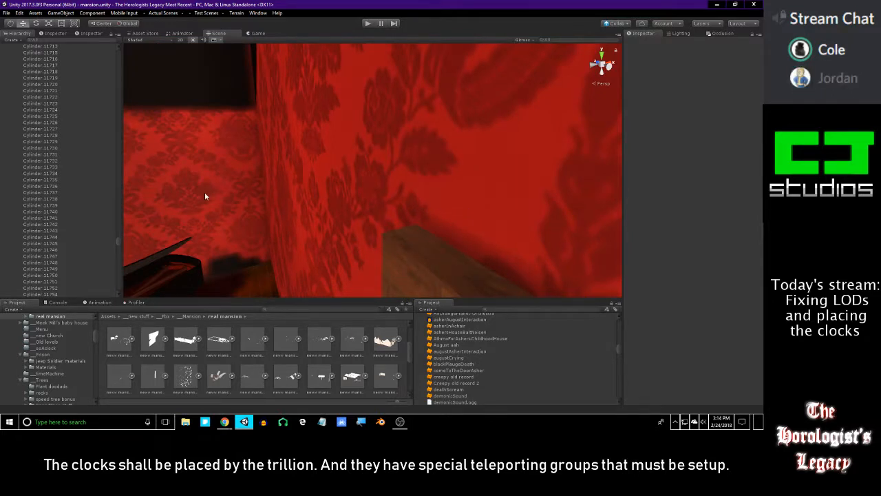
left_click_drag(116, 244, 97, 51)
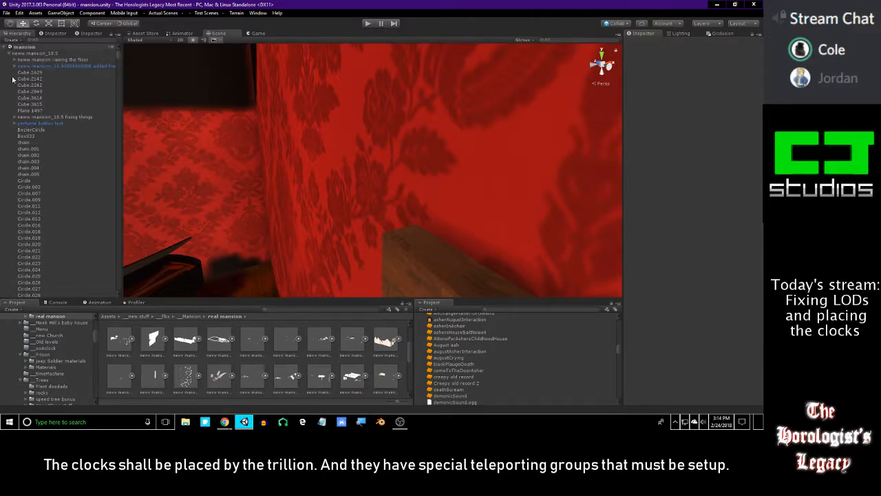
left_click(9, 54)
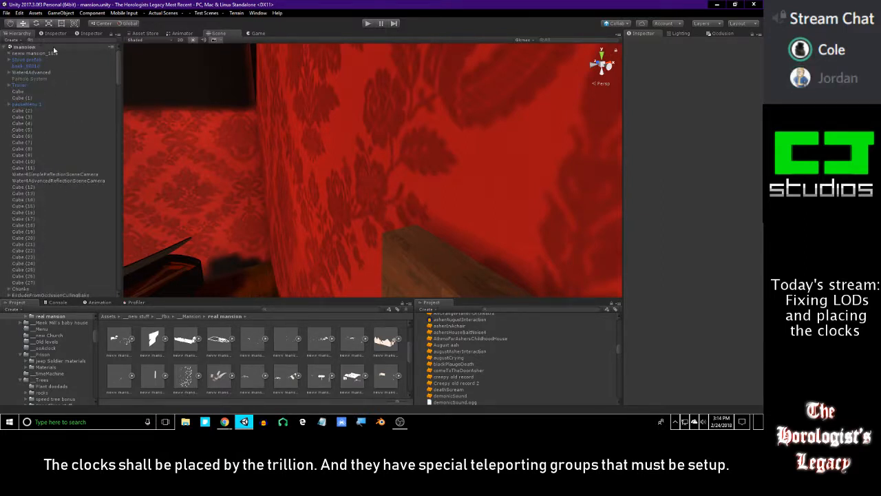
left_click_drag(118, 69, 61, 288)
left_click(59, 294)
double_click(61, 288)
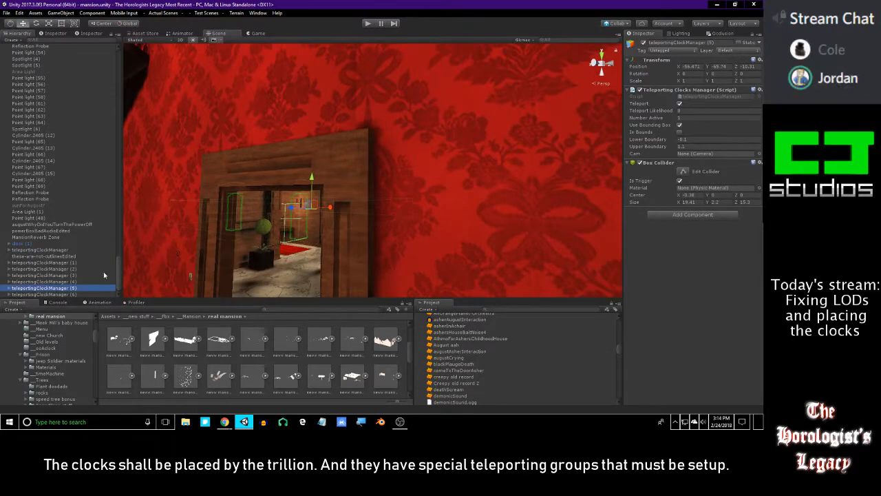
double_click(59, 294)
right_click_drag(308, 185, 206, 230)
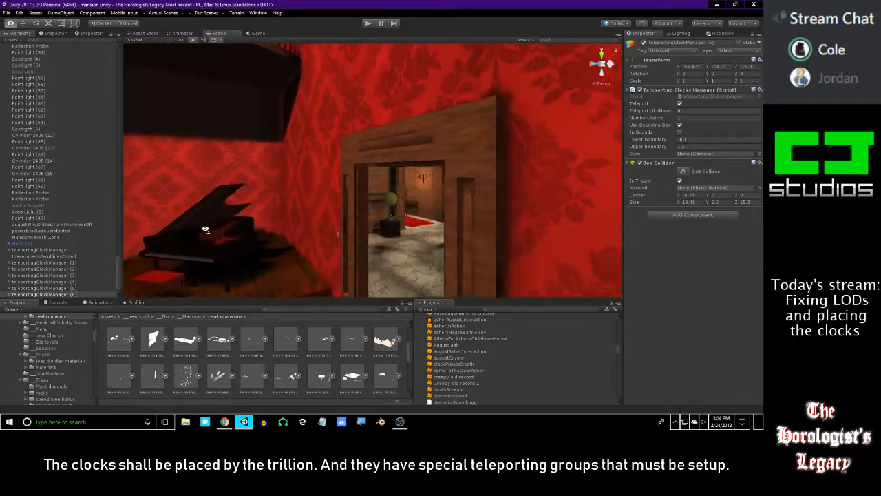
Duplicate teleportingClockManager (5) and move the copy into the staircase hall at about X -75.9, Z -25.7.
double_click(53, 287)
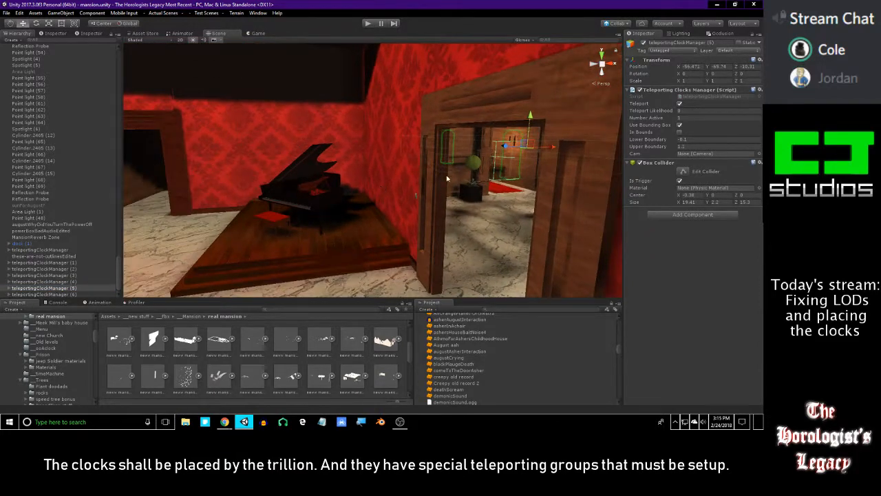
right_click_drag(550, 144, 241, 144)
scroll(48, 234, "down", 1)
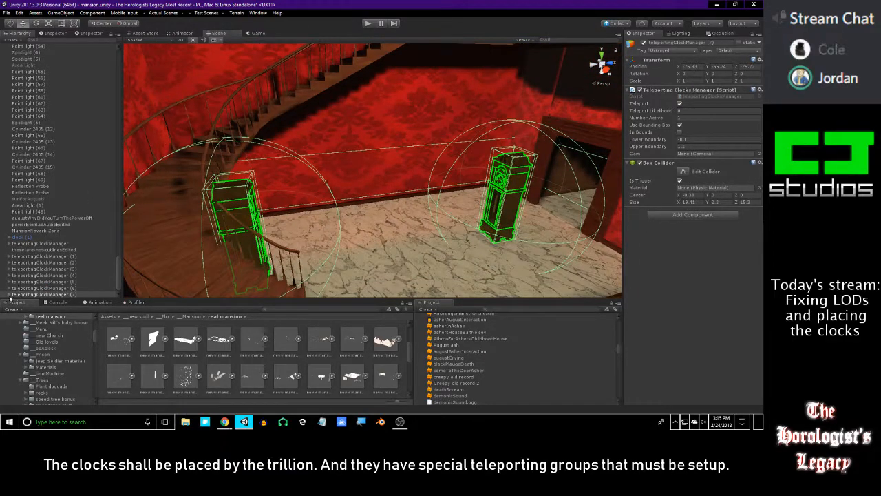
Move the clockTrigger inside teleportingClockManager (7) toward the red wall and set its Y rotation to -90.
left_click(9, 294)
double_click(31, 288)
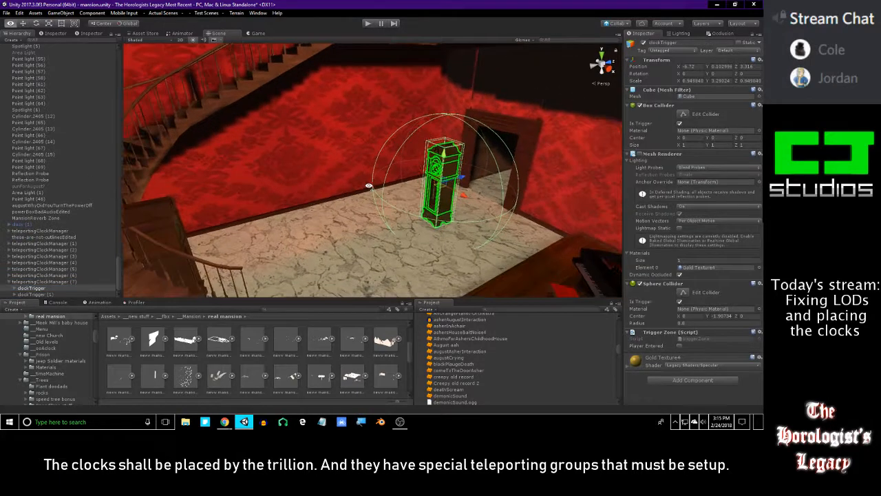
right_click_drag(373, 195, 356, 217)
left_click_drag(430, 190, 390, 146)
right_click_drag(390, 147, 453, 185)
key("f")
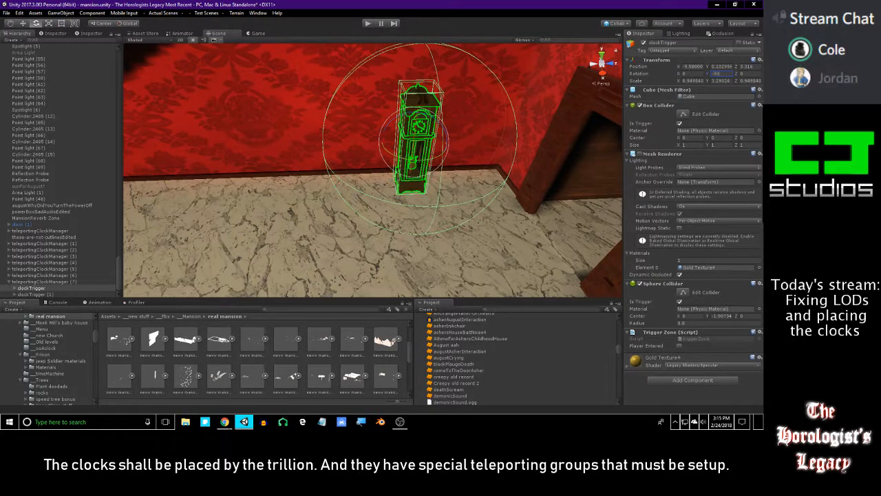
Reposition the clockTrigger along the red wall to about X -9.78, Z 0.56.
right_click_drag(559, 188, 503, 180)
key("w")
left_click_drag(503, 155, 405, 146)
right_click_drag(405, 145, 430, 179)
right_click_drag(212, 64, 424, 142)
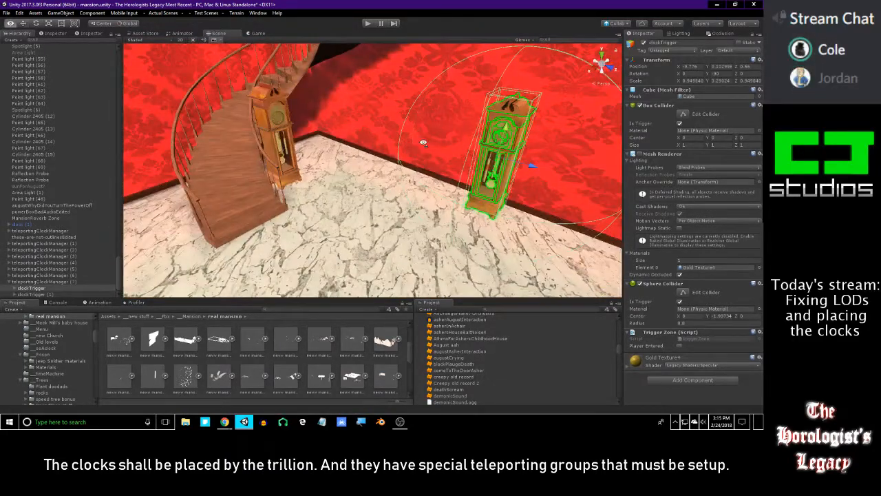
Move clockTrigger (1) from the spiral staircase to the area beside the doorway, at about X 1.08, Z -5.19.
left_click(268, 123)
left_click(35, 288)
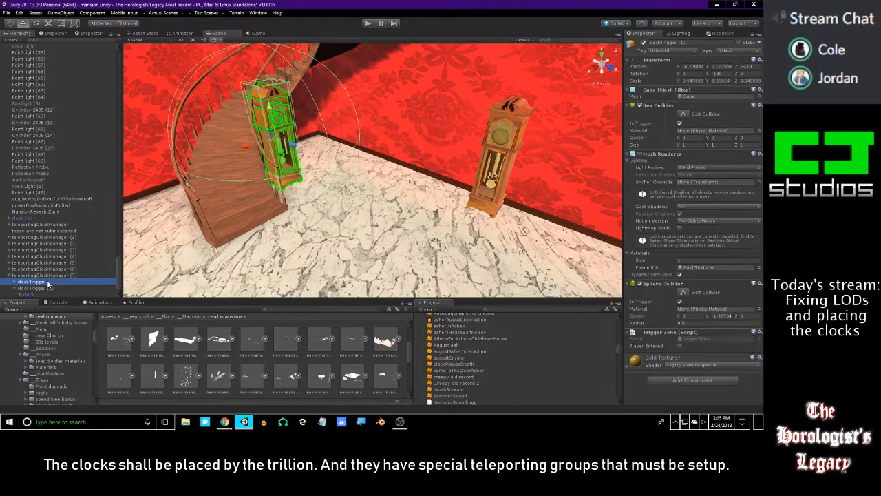
left_click(14, 289)
right_click_drag(289, 176, 416, 177)
left_click_drag(449, 170, 244, 117)
left_click_drag(194, 154, 195, 154)
right_click_drag(323, 161, 235, 135)
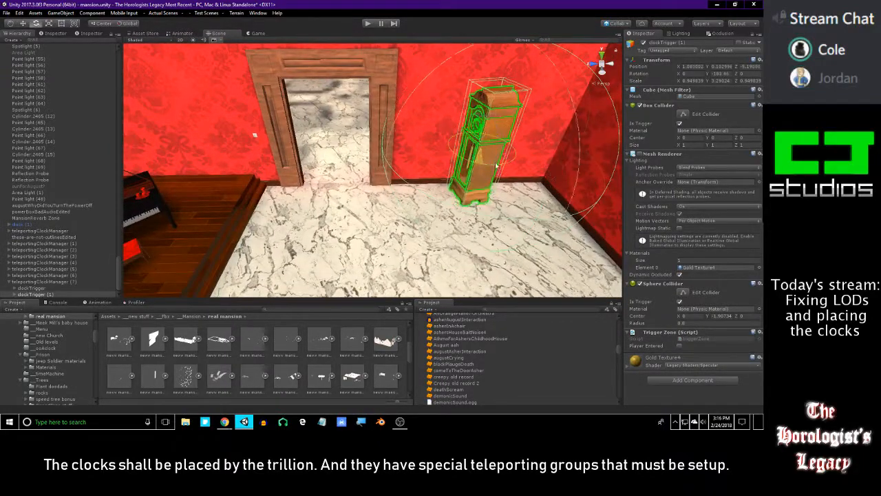
Set the Y rotation of clockTrigger (1) to 90 and adjust its position near the corner beside the doorway.
left_click_drag(496, 165, 663, 82)
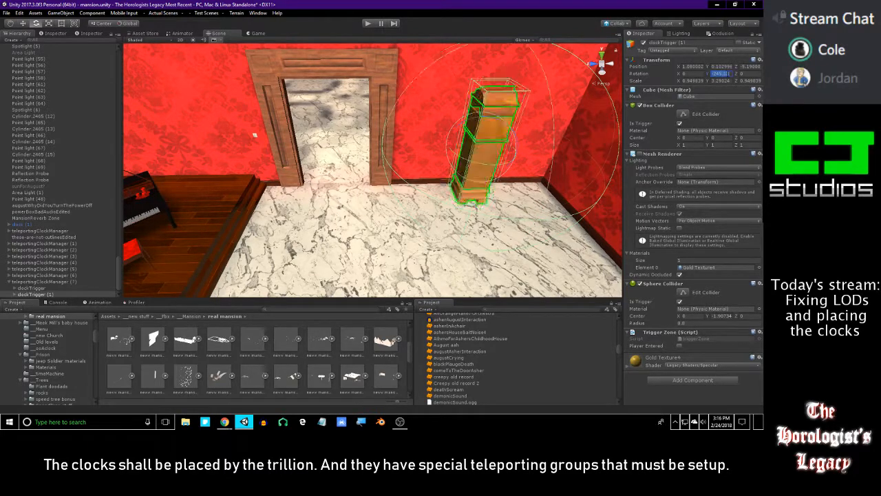
type("90")
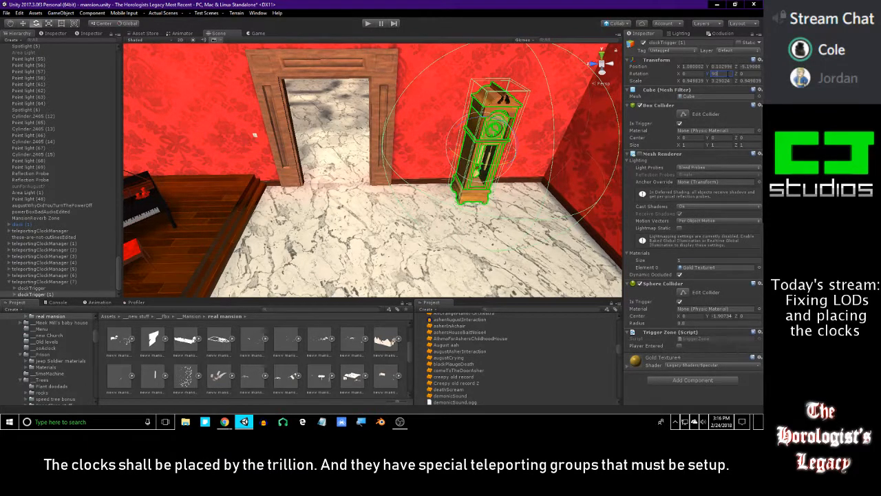
right_click_drag(474, 170, 448, 201)
left_click_drag(447, 212, 389, 185)
Make the box collider of teleportingClockManager (7) taller, with a Y size of 7.8 and a Y center of 2.65.
left_click(44, 283)
left_click(9, 281)
mouse_move(256, 201)
right_mouse_down()
mouse_move(249, 216)
mouse_move(155, 238)
mouse_move(241, 224)
mouse_move(249, 219)
mouse_move(242, 211)
right_mouse_up()
key("w")
key("s")
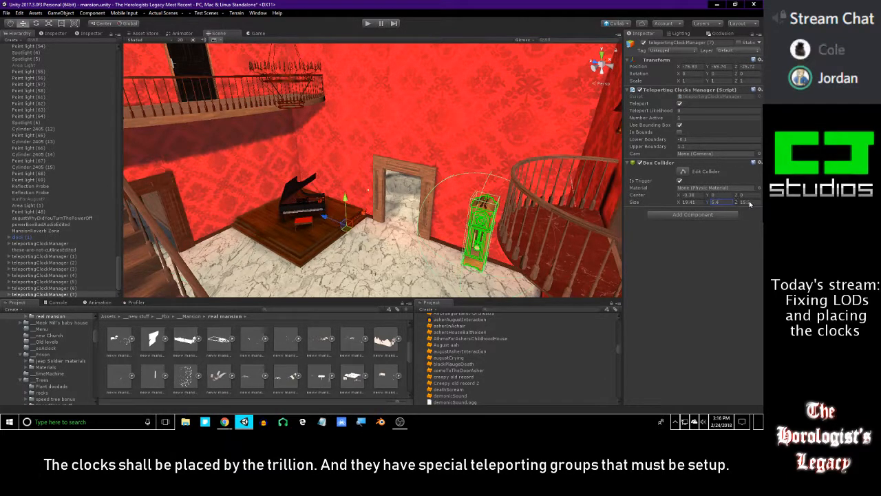
left_click_drag(722, 198, 733, 198)
right_click_drag(511, 110, 407, 136)
key("w")
key("s")
key("w")
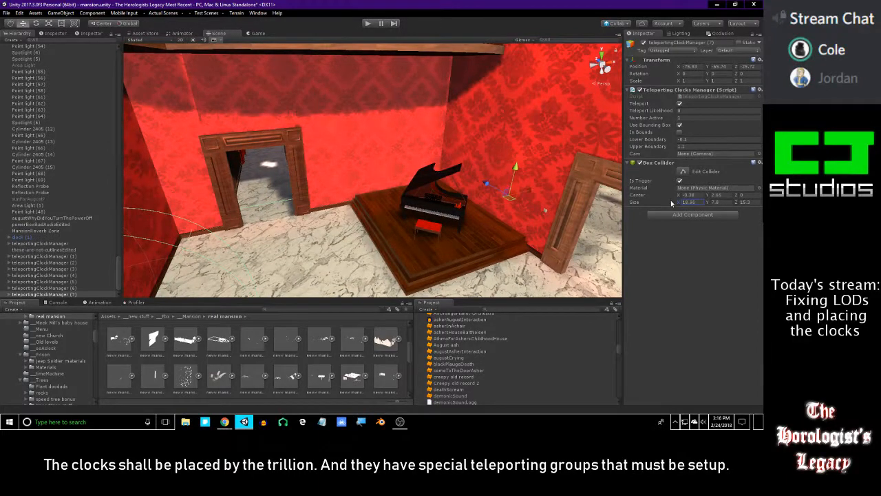
Fit the box collider to the hall with an X size of 20.1, a Z size of 14.8 and a Z center of -0.54.
left_click_drag(678, 203, 684, 202)
left_click_drag(737, 205, 731, 205)
key("f")
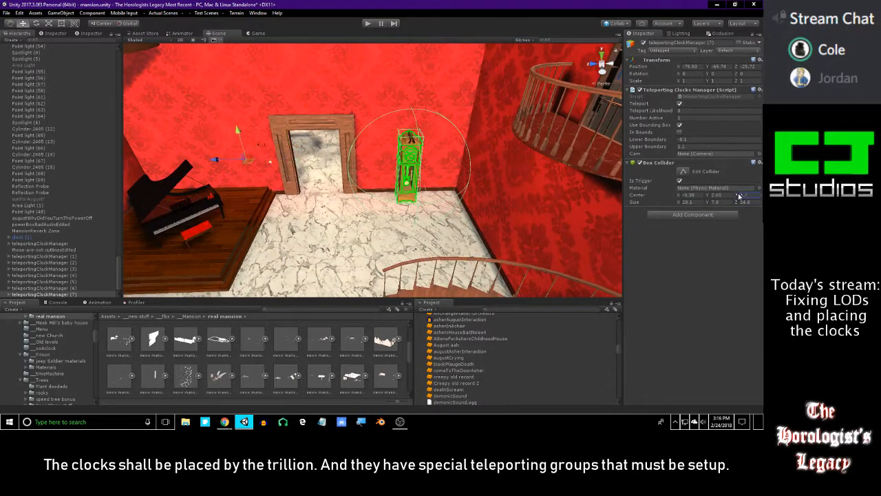
left_click_drag(738, 196, 734, 198)
right_click_drag(516, 175, 383, 175)
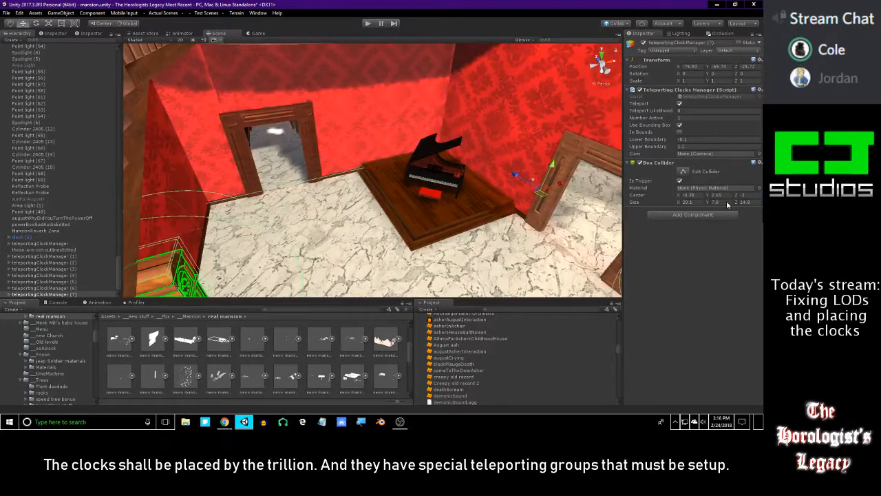
right_click_drag(572, 179, 665, 161)
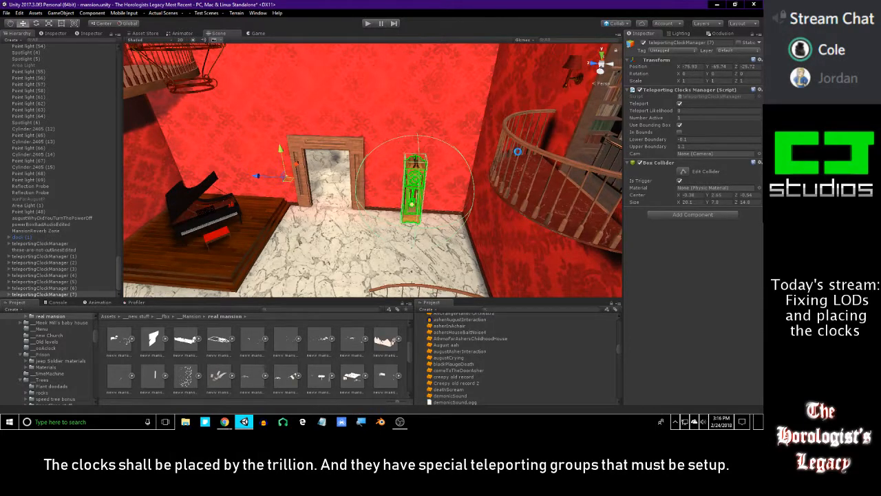
Examine the hall's balconies, staircase, piano platform and doorways around the placed clocks and their collider.
right_click_drag(519, 155, 532, 137)
right_click_drag(487, 155, 366, 167)
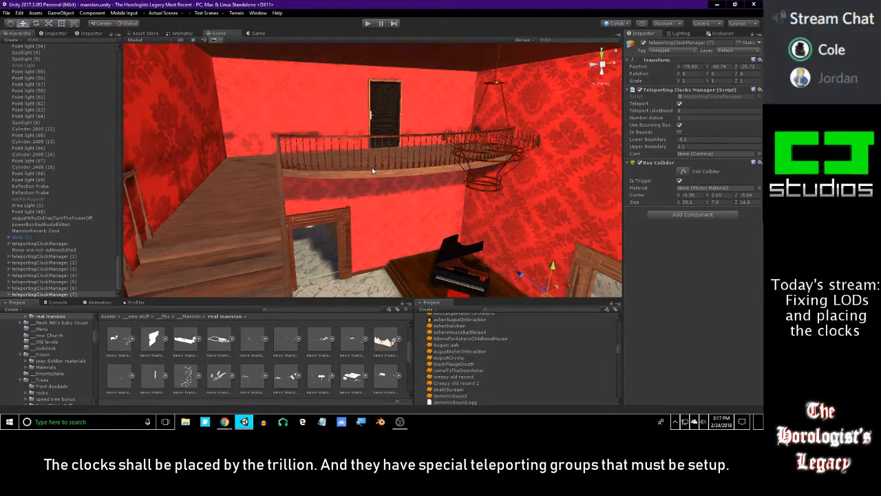
right_click_drag(391, 165, 395, 104)
key("f")
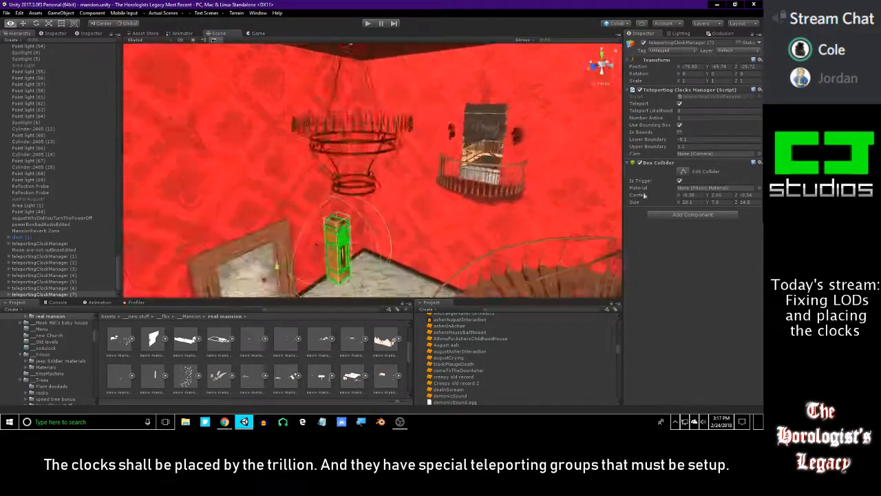
scroll(547, 181, "down", 3)
right_click_drag(503, 185, 309, 164)
right_click_drag(465, 157, 374, 172)
key("s")
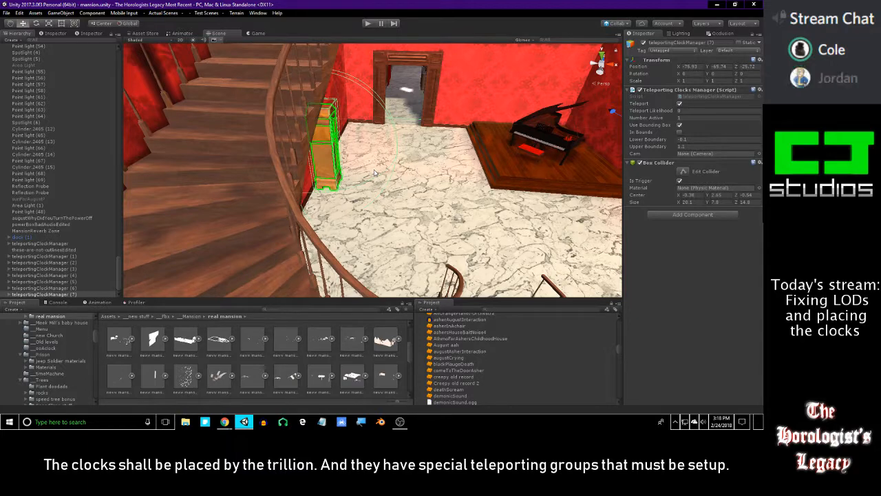
right_click_drag(455, 167, 406, 125)
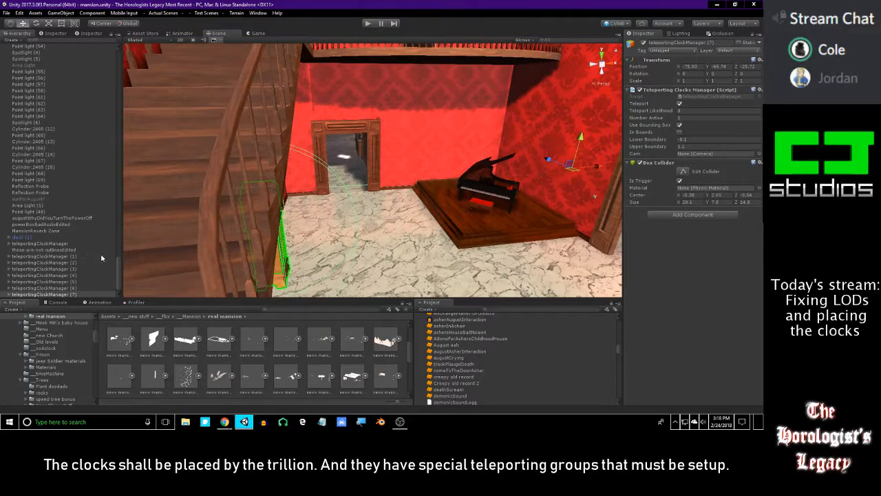
right_click_drag(379, 241, 432, 211)
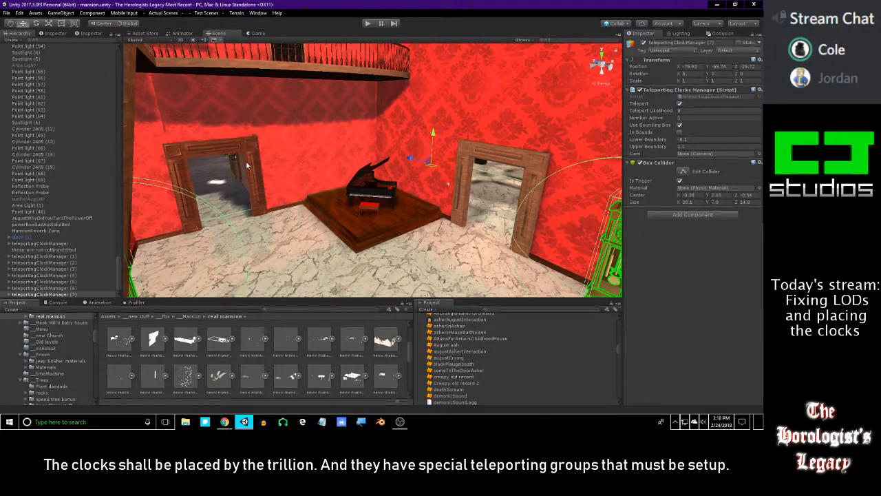
Dock the Profiler window beside the scene view so performance can be watched while the game runs.
right_click_drag(270, 164, 312, 174)
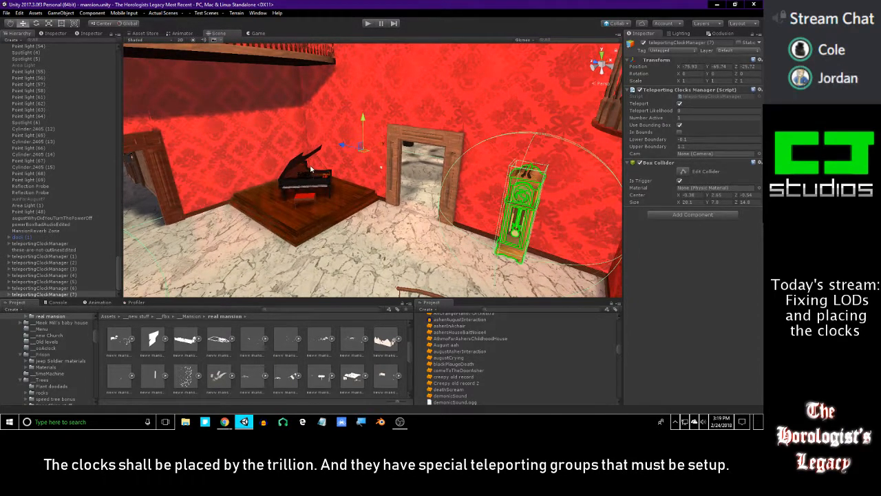
right_click_drag(316, 176, 279, 150)
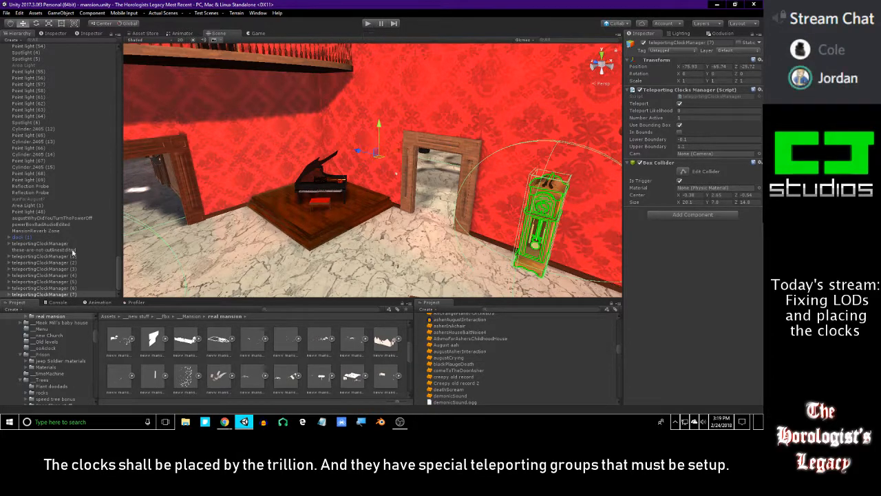
left_click(148, 303)
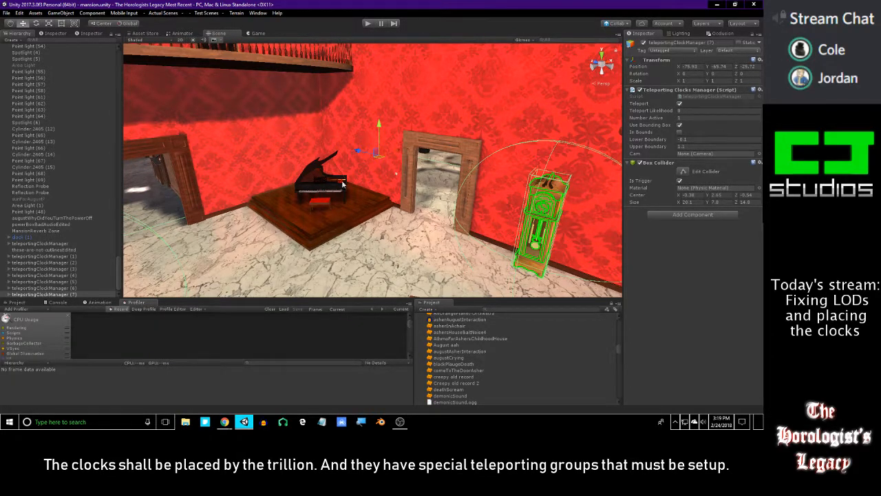
left_click_drag(135, 303, 523, 165)
left_click_drag(457, 151, 338, 152)
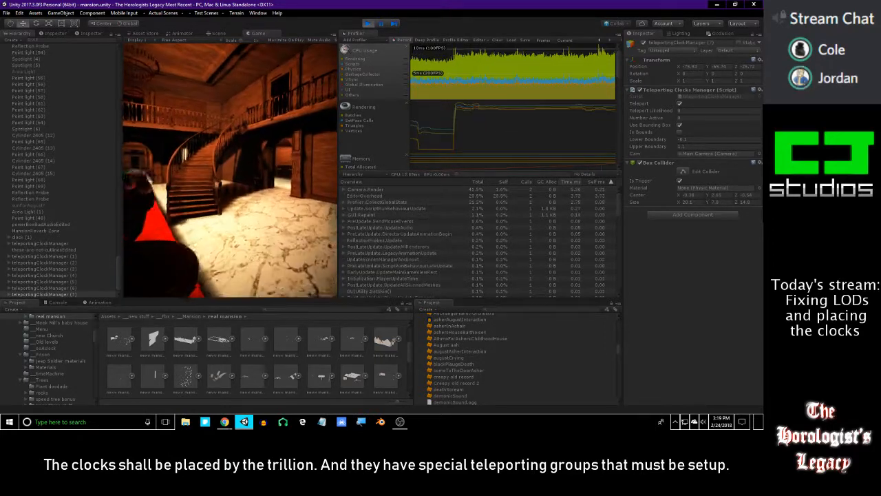
Play-test the mansion by walking from the staircase hall into the adjoining furnished room while watching the Profiler.
key("Escape")
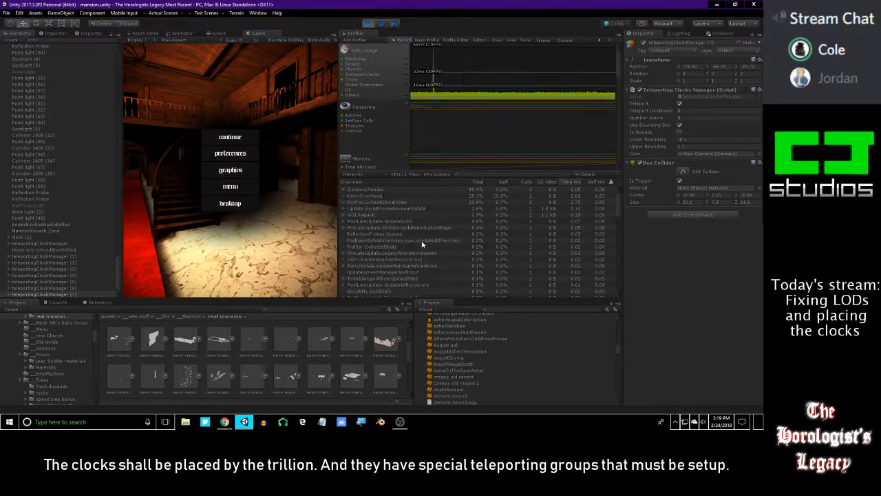
key("Escape")
key("w")
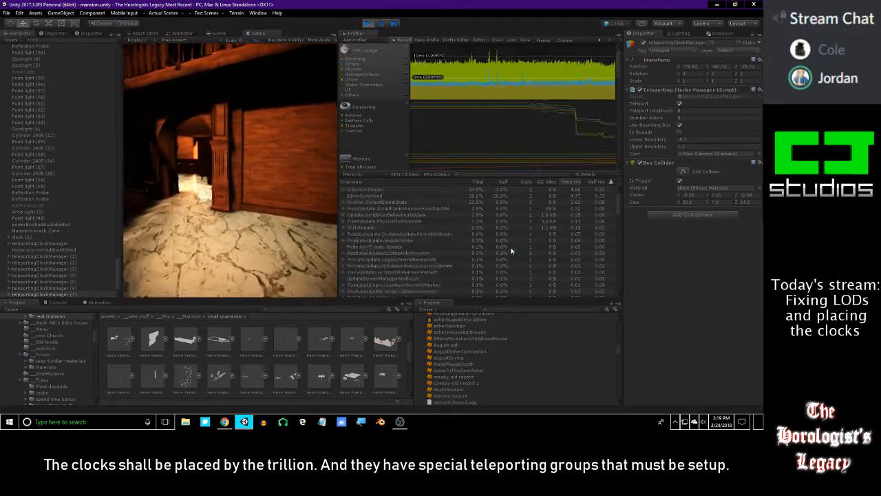
key("w")
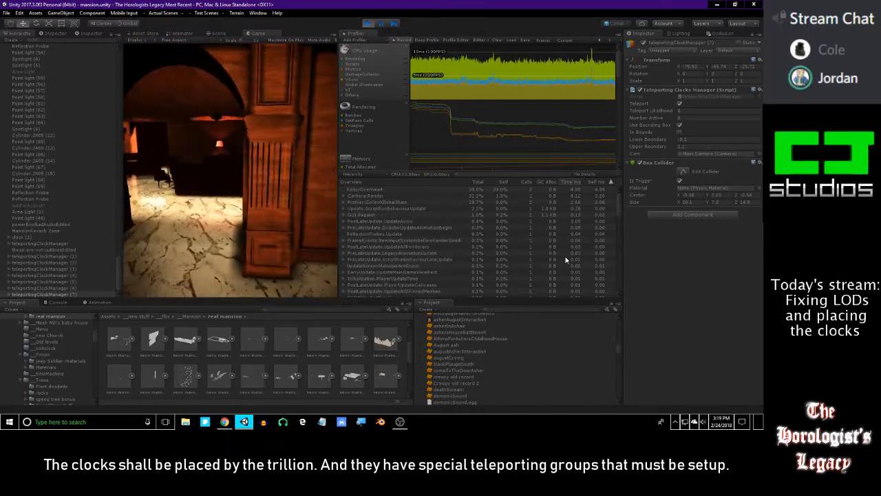
key("w")
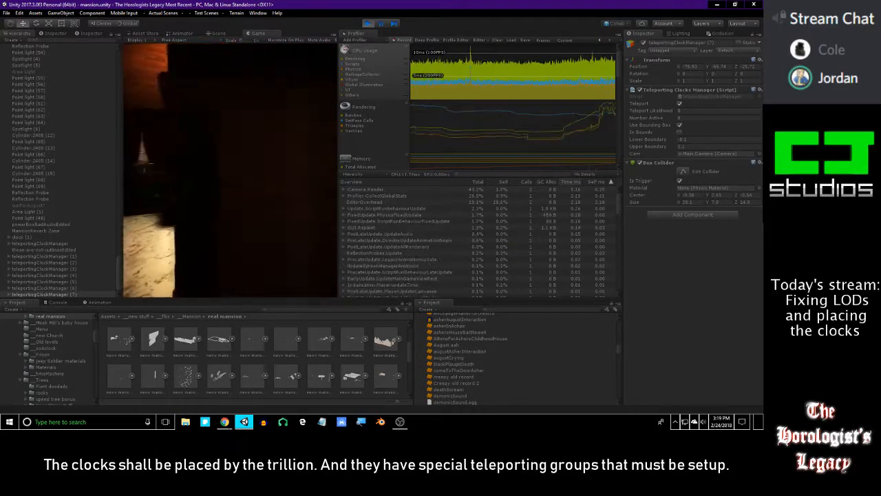
key("w")
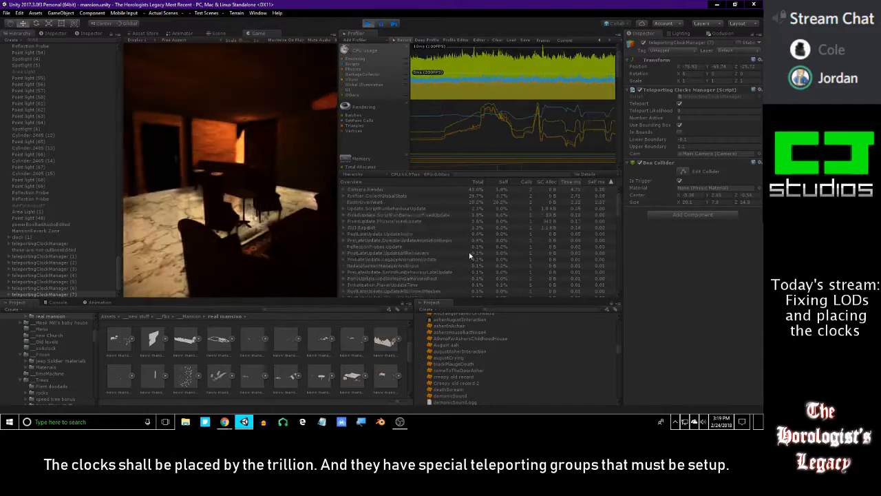
key("w")
key("w")
Inspect the dark furnished room and its grandfather clock in the running game, pausing and resuming between views.
key("Escape")
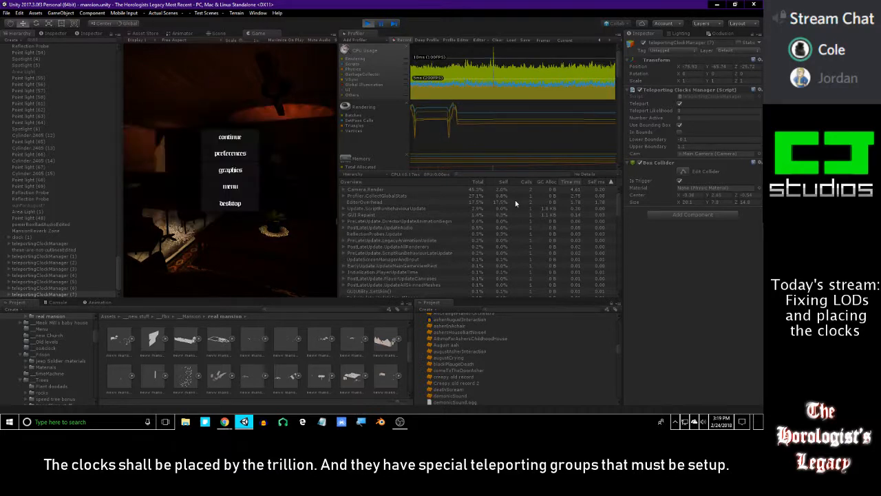
key("Escape")
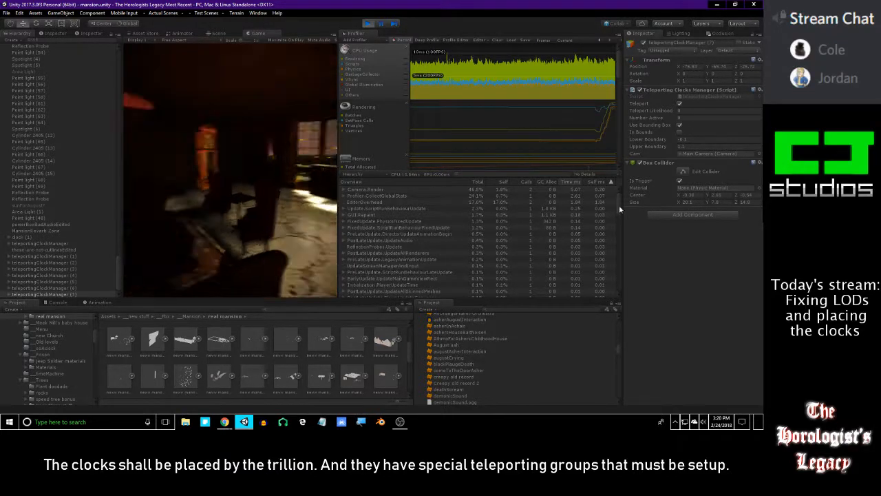
key("Escape")
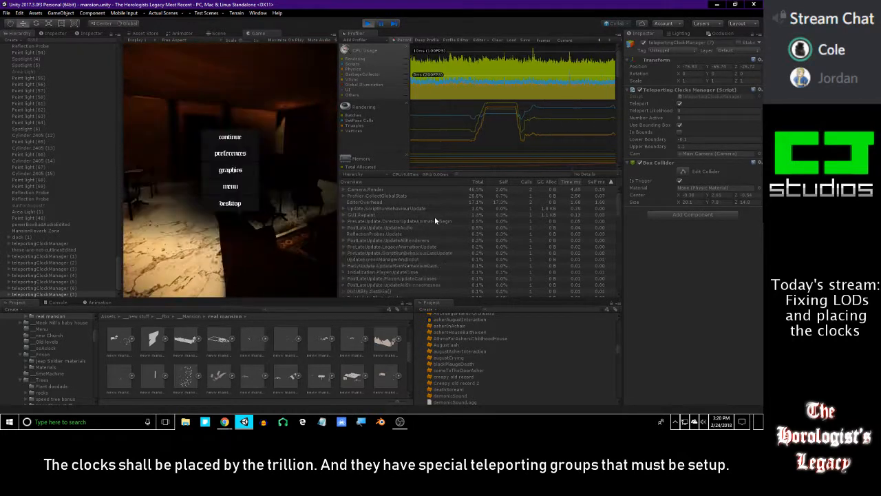
key("Escape")
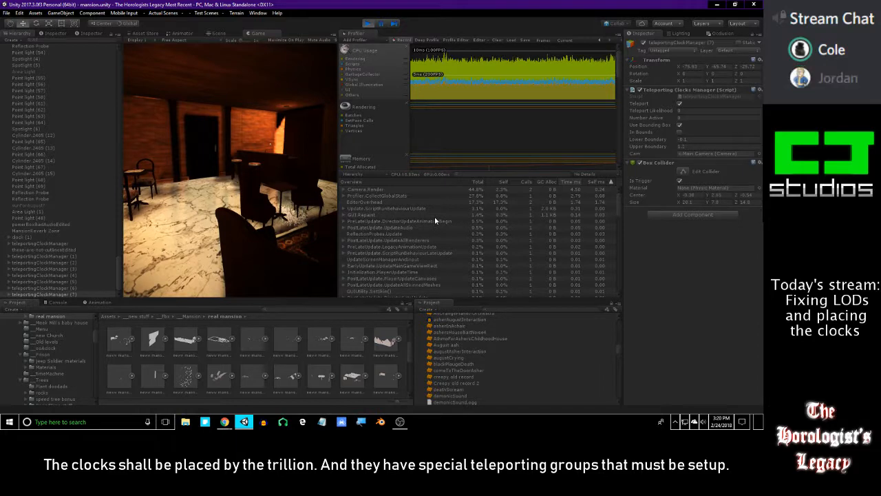
left_click(296, 205)
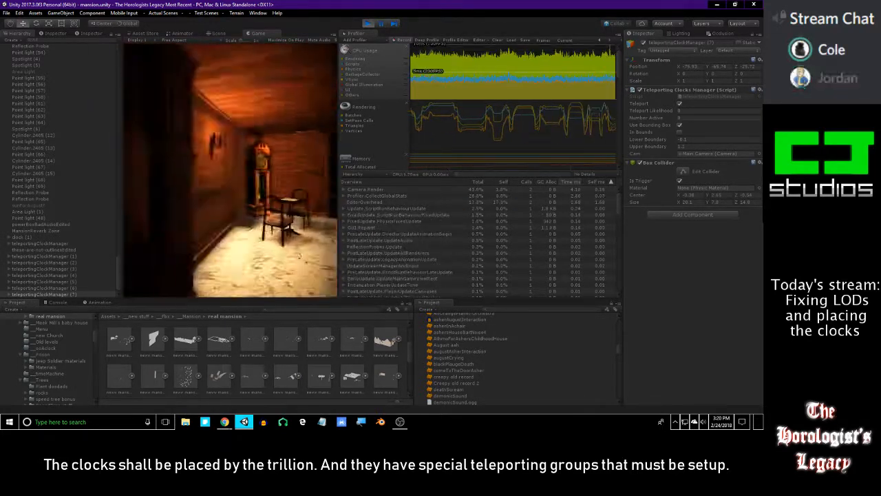
key("Escape")
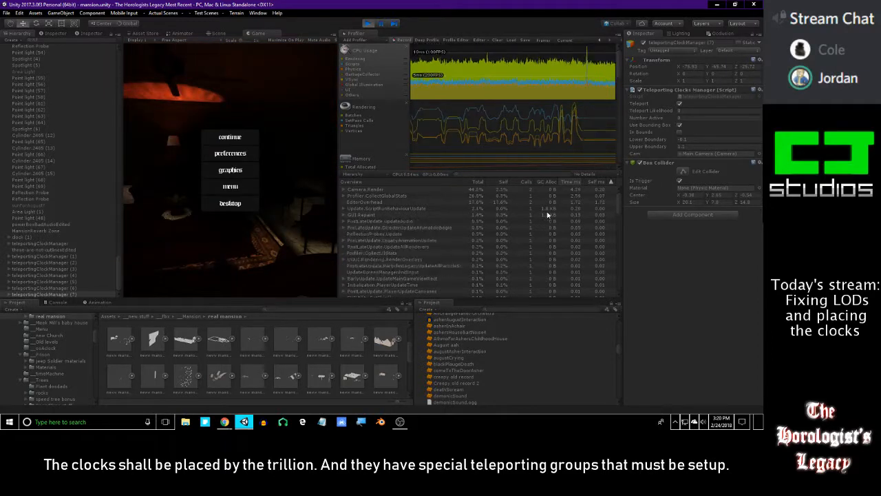
key("Escape")
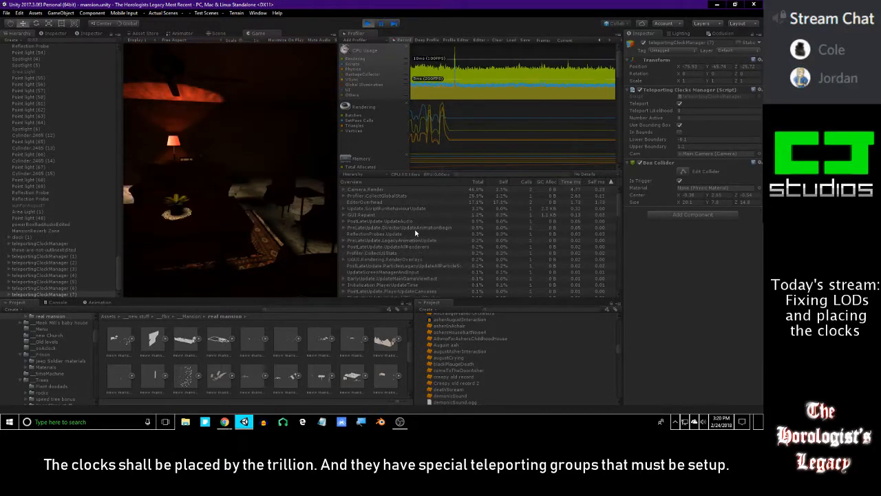
key("Escape")
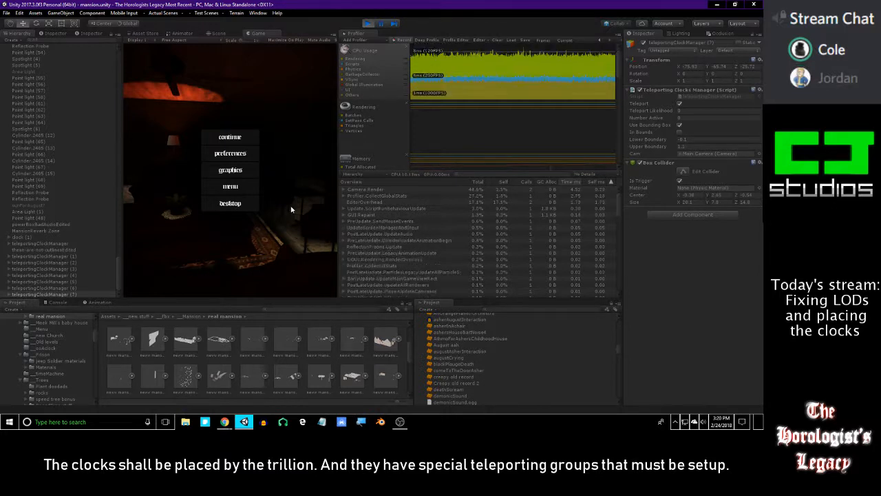
key("Escape")
Toggle the Mute Audio setting for the running game.
left_click(314, 41)
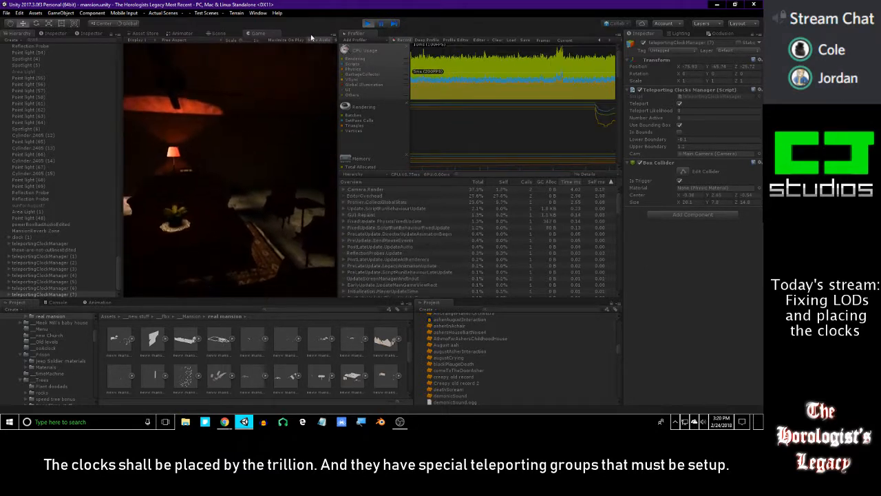
left_click(311, 38)
left_click(311, 38)
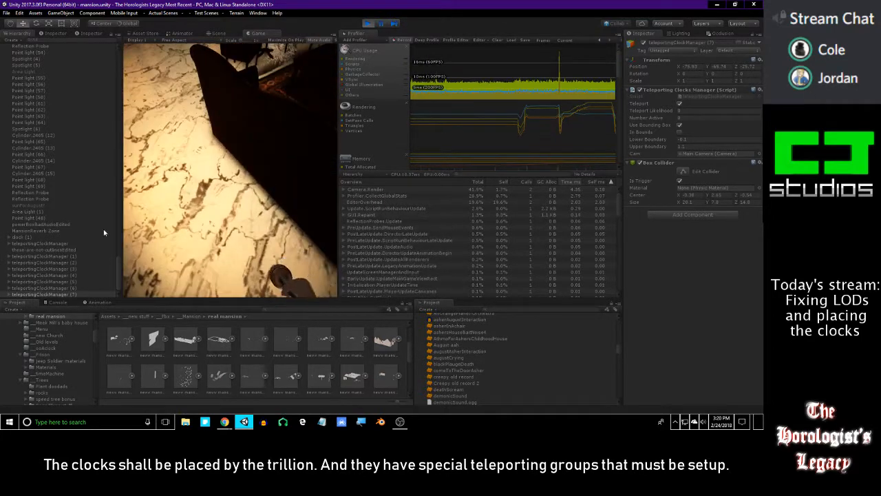
Search the scene's objects for the sound being played, inspecting teleportingClockManager and the powerBoxBadAudioEdited audio source.
left_click(37, 244)
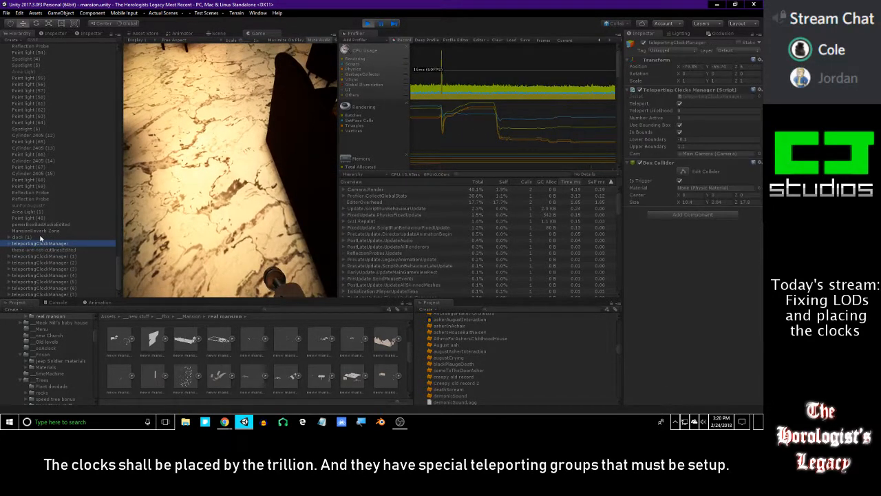
left_click(44, 225)
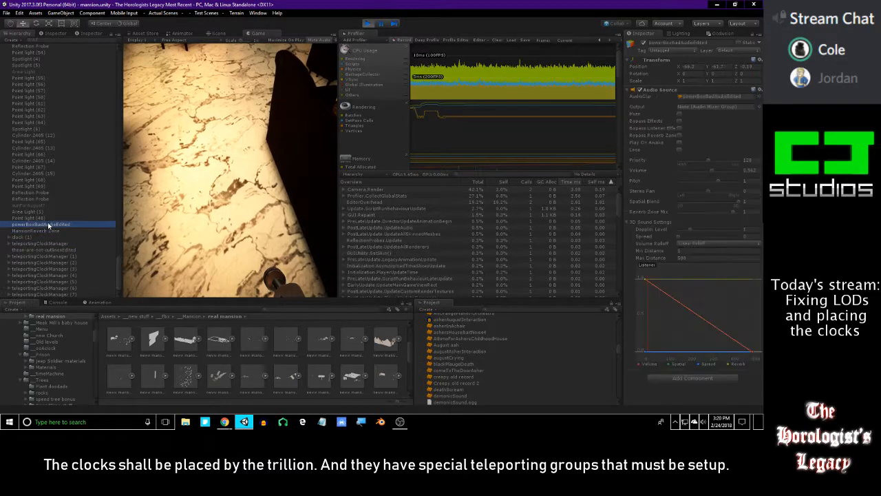
scroll(115, 255, "up", 2)
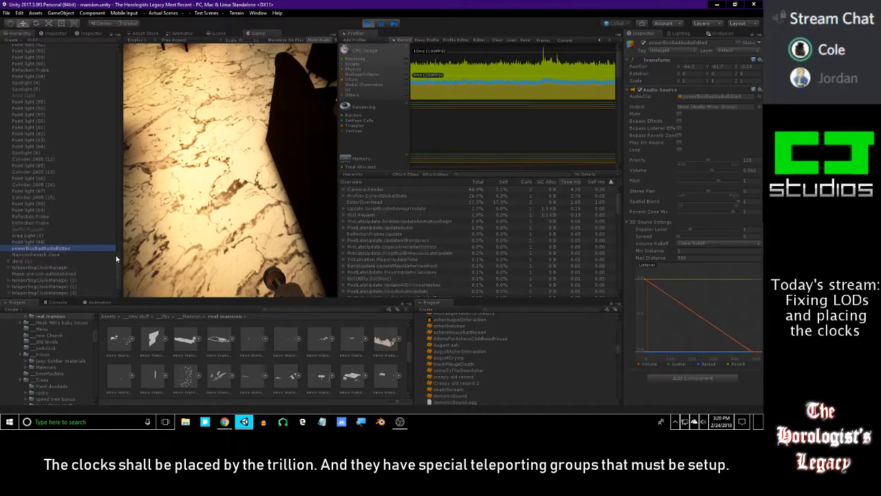
scroll(115, 259, "down", 2)
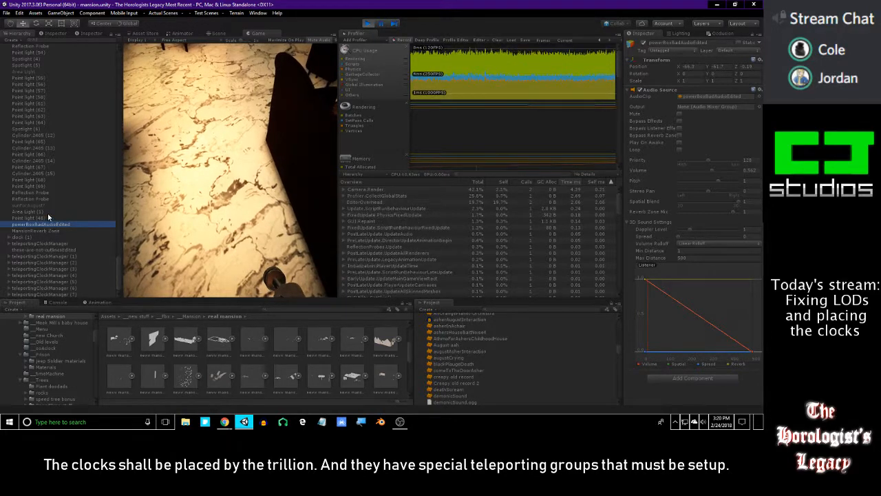
scroll(64, 227, "up", 10)
scroll(65, 227, "up", 10)
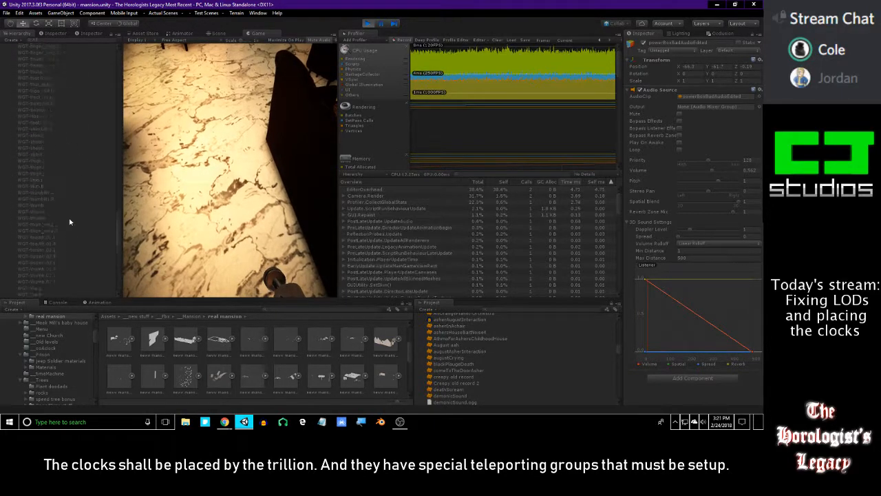
scroll(91, 152, "down", 10)
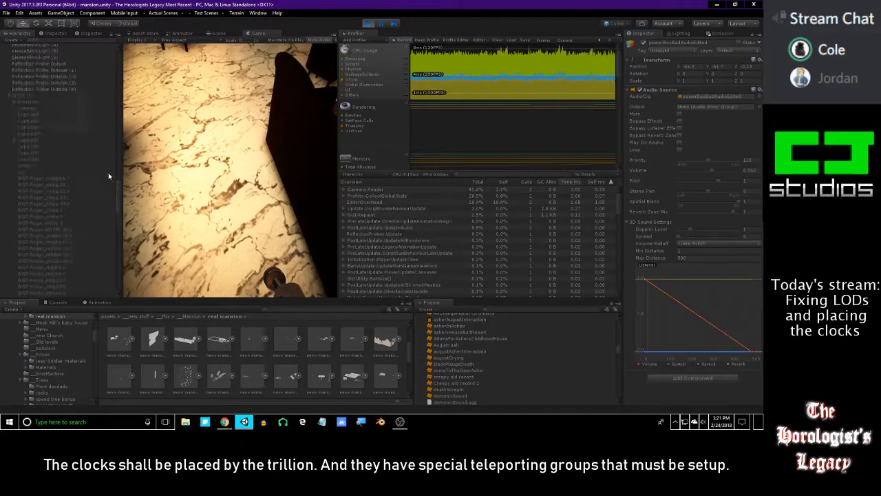
scroll(91, 152, "down", 10)
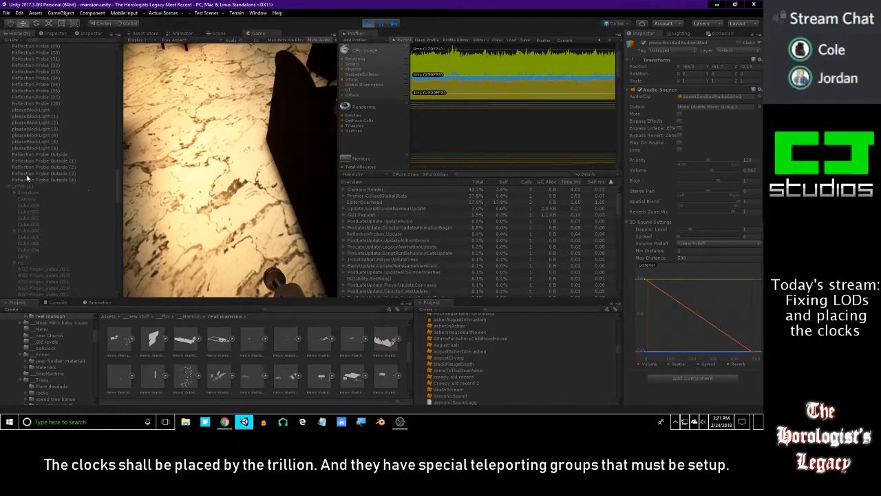
scroll(79, 218, "down", 6)
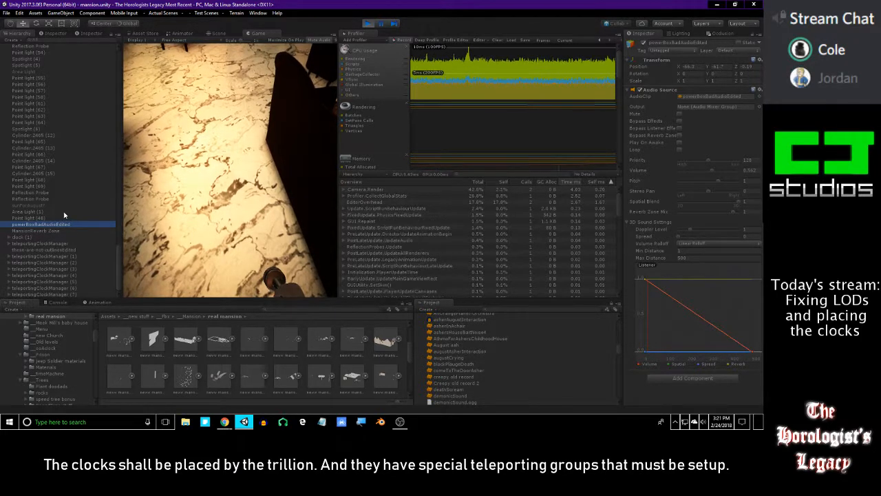
Try a pitch of about 1.03 on the these-are-not-outlinesEdited audio source during play, and stop the game.
left_click(57, 251)
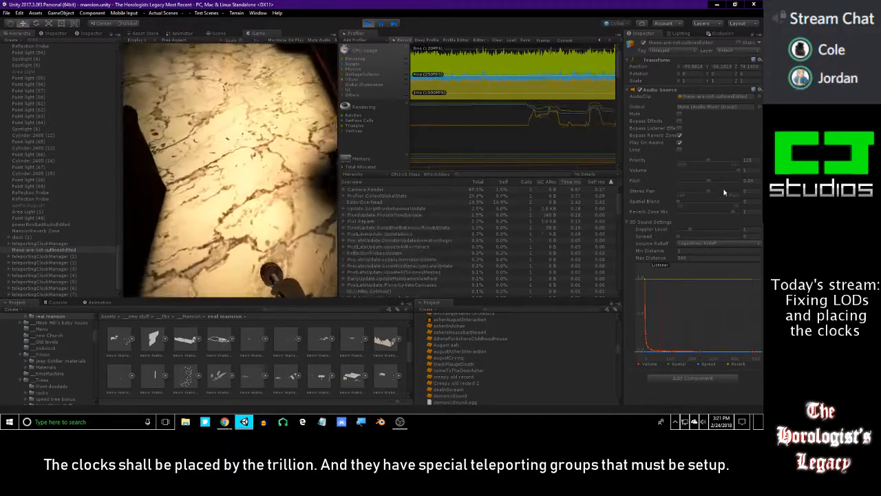
left_click_drag(710, 183, 720, 182)
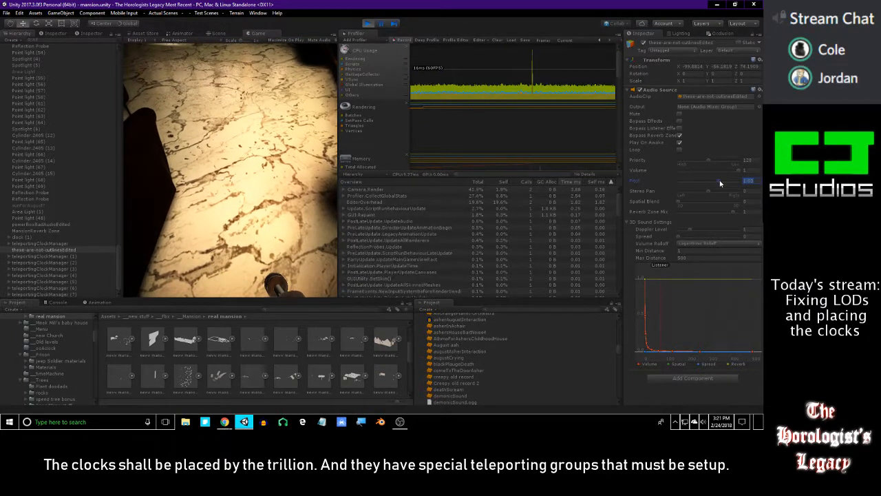
left_click(368, 24)
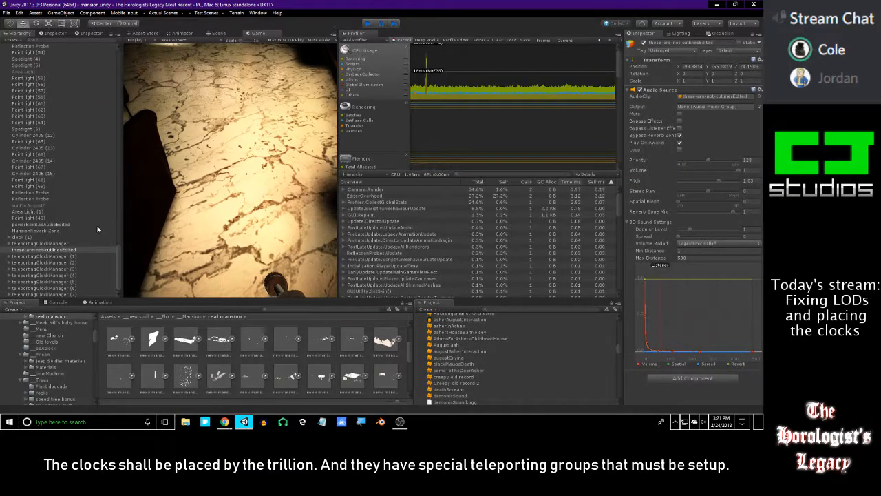
Set the pitch of the these-are-not-outlinesEdited audio source to 1 outside play mode.
left_click(76, 246)
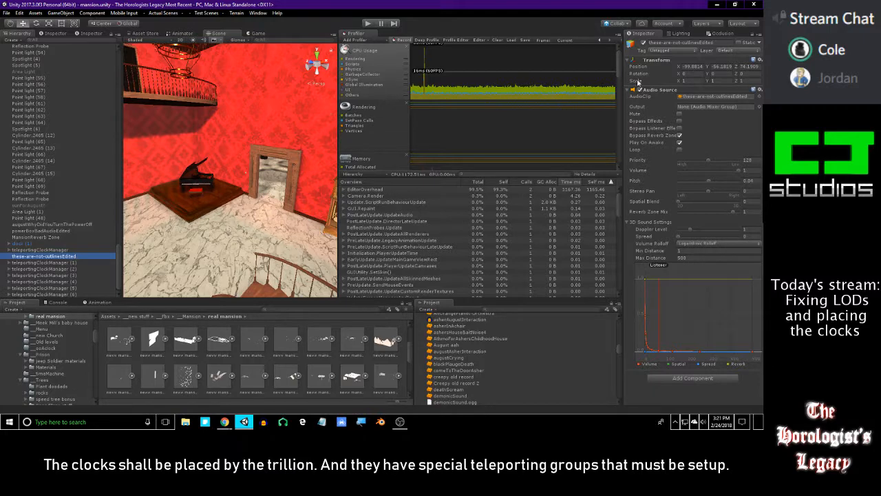
left_click(387, 137)
right_click_drag(235, 162, 240, 164)
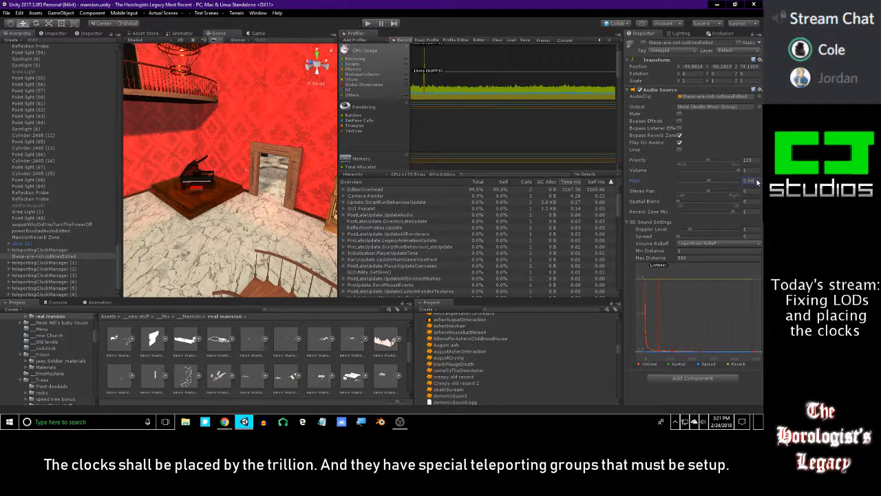
type("1")
key("Return")
Run the game and walk through the mansion's staircase hall into the dark lamp-lit sitting room.
left_click(367, 25)
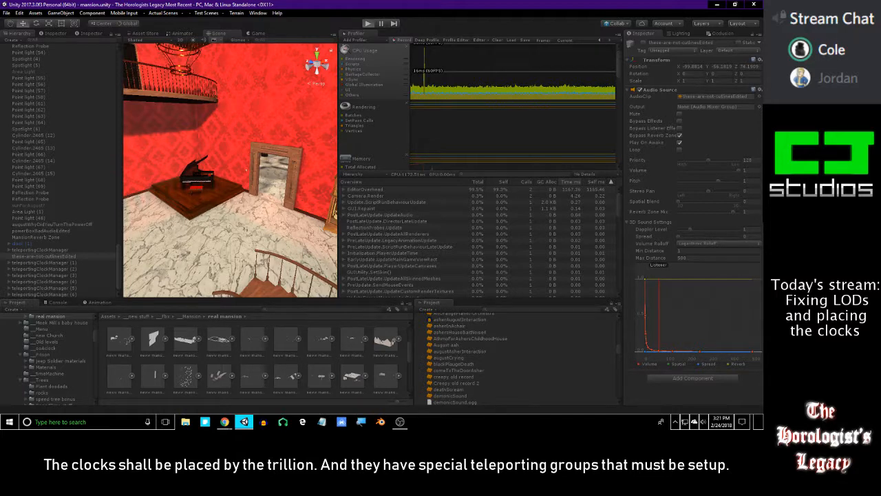
key("ctrl+p")
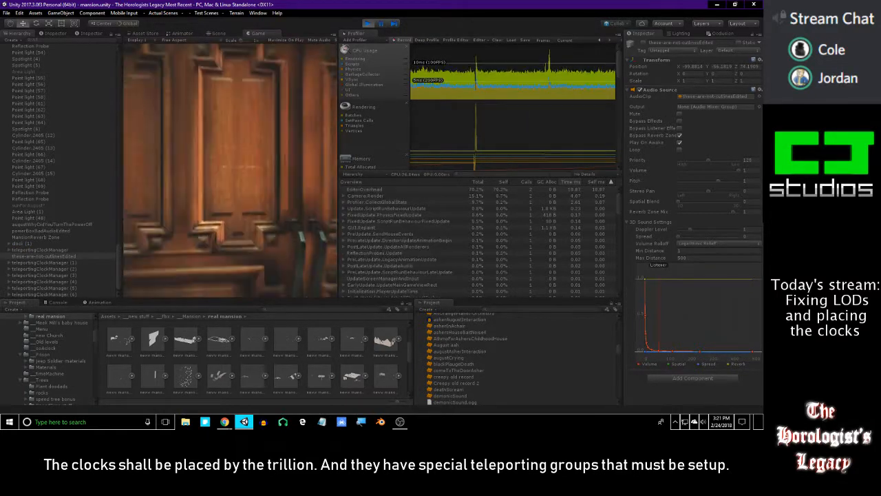
key("w")
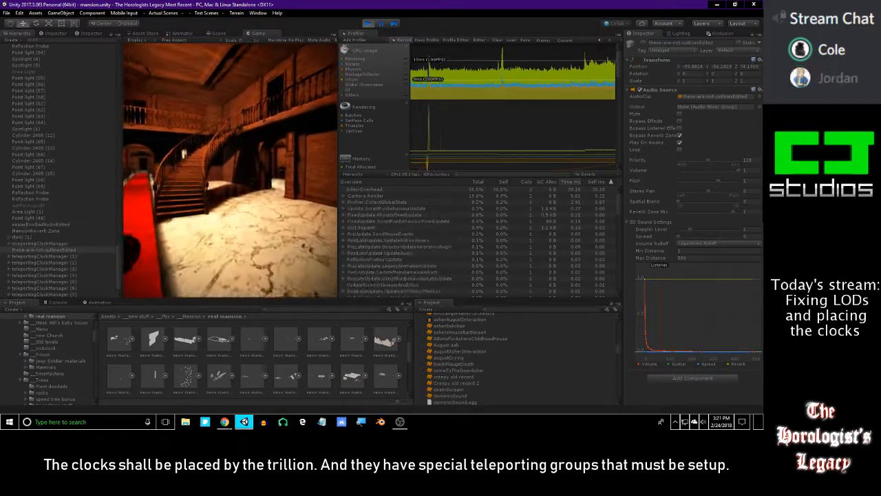
key("w")
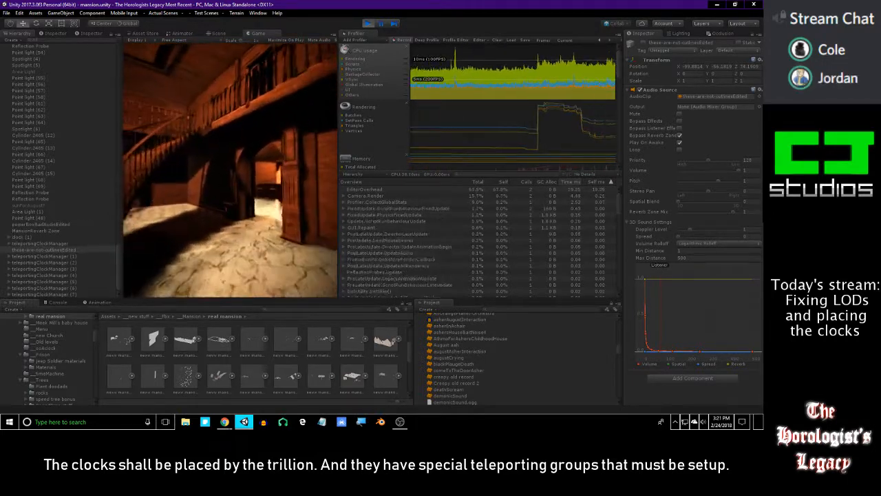
key("w")
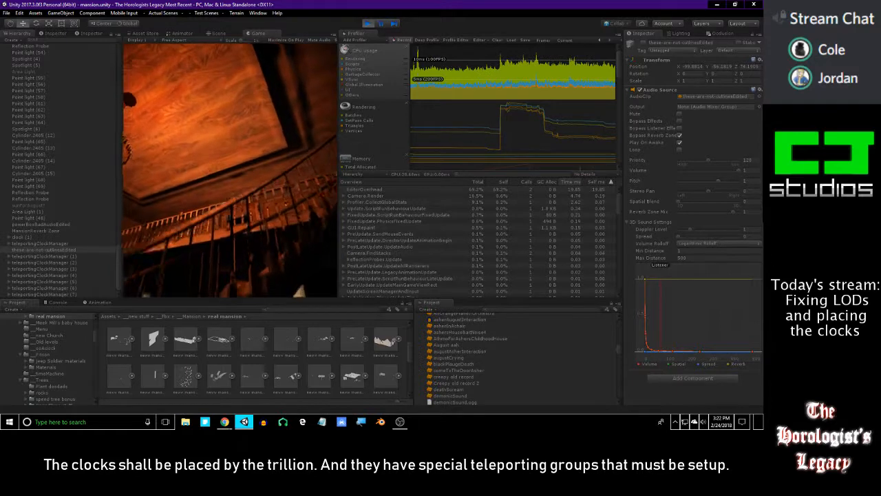
key("w")
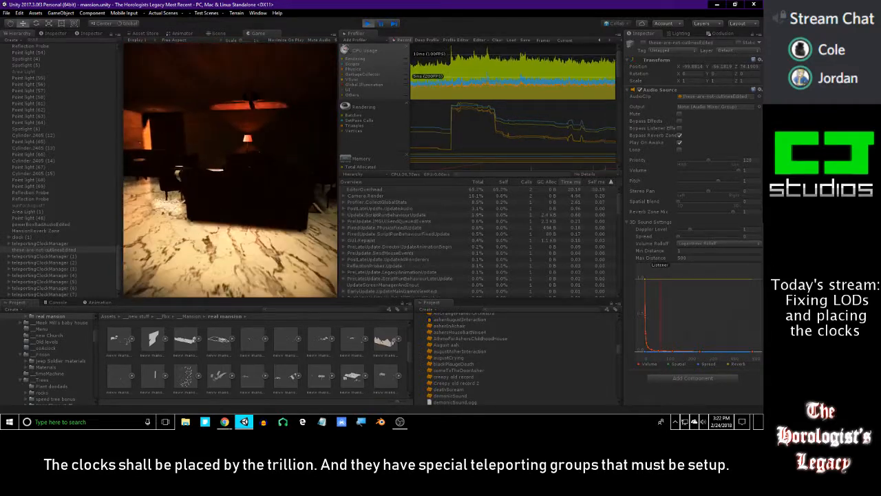
Open the in-game pause menu, resume walking around the lamp-lit sitting room, and bring the pause menu up again.
key("Escape")
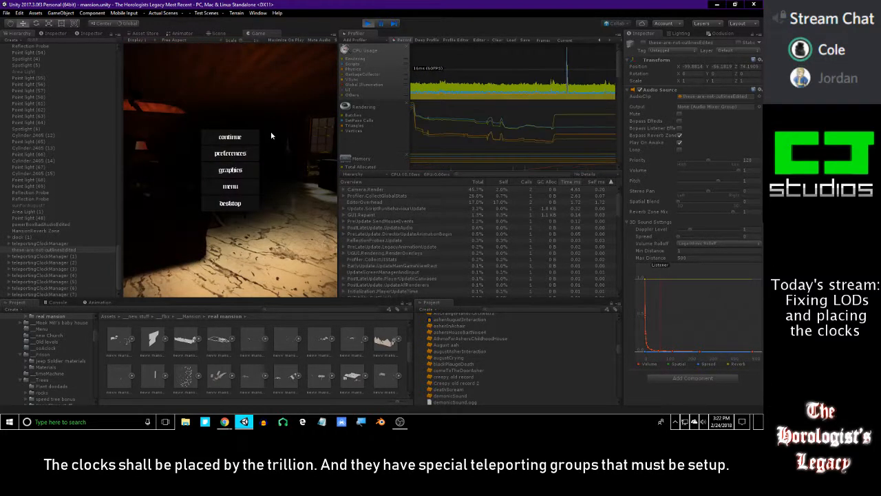
key("Escape")
key("w")
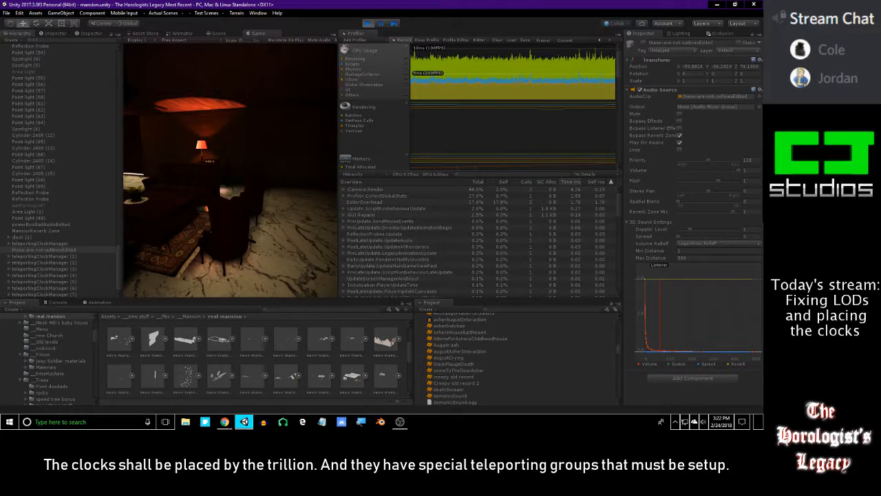
key("w")
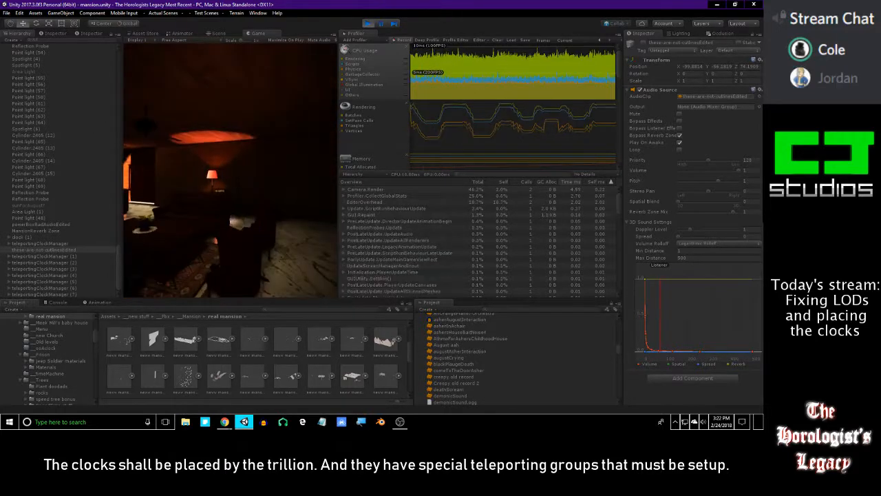
key("Escape")
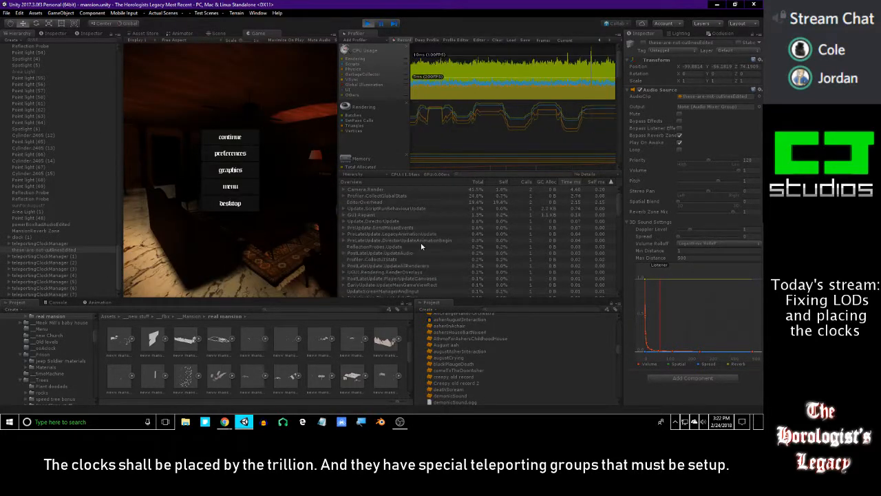
Inspect the CPU spike in the Profiler, breaking down BehaviourUpdate by script, and compare it with an earlier frame.
left_click(371, 24)
left_click_drag(592, 86, 525, 83)
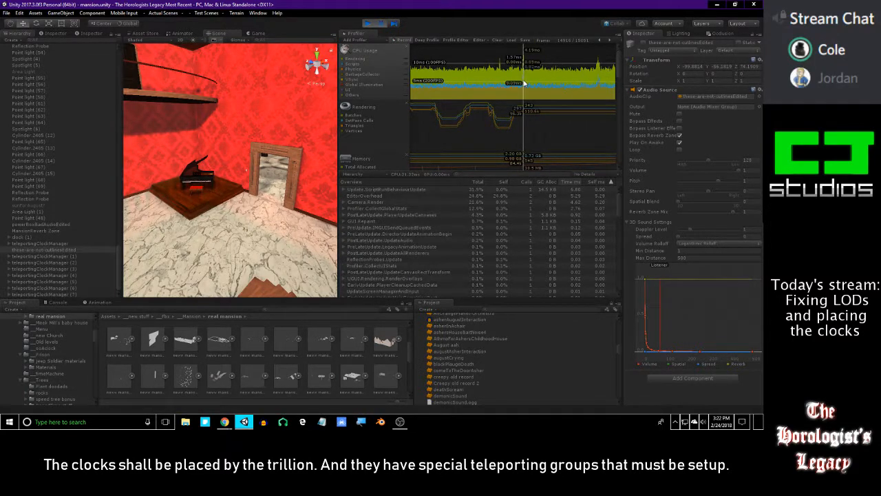
left_click(345, 191)
left_click(350, 196)
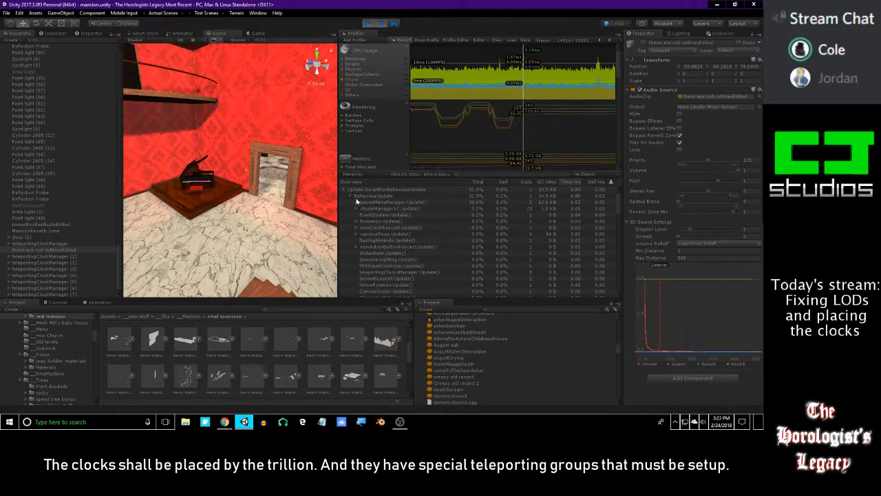
left_click(507, 79)
left_click_drag(497, 72, 493, 74)
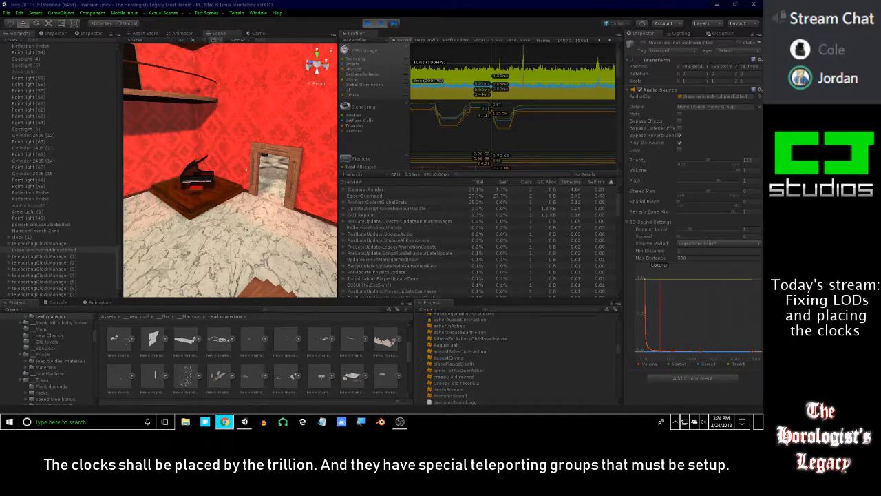
left_click(229, 179)
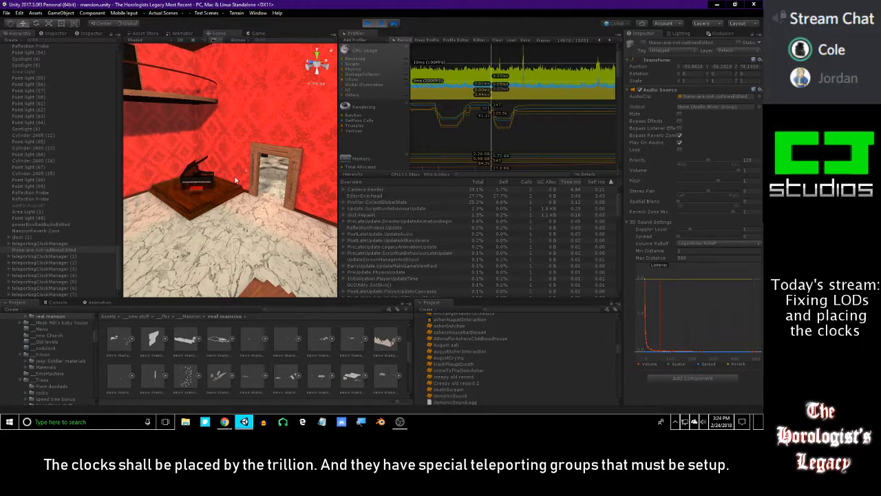
middle_click_drag(241, 180, 251, 175)
scroll(251, 175, "up", 3)
right_click_drag(274, 172, 223, 158)
key("w")
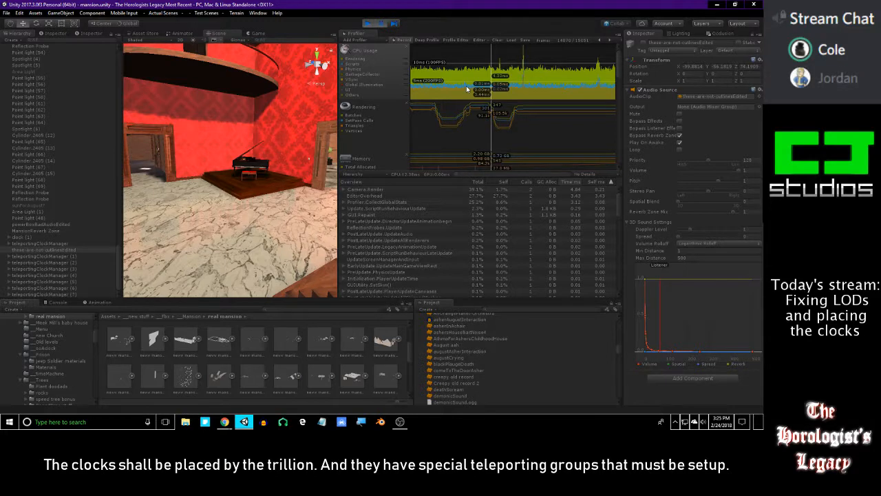
Examine the Culling costs under Camera.Render for an earlier profiled frame, including SceneCulling and PrepareSceneCullingParameters.
mouse_move(473, 83)
left_mouse_down()
mouse_move(491, 77)
mouse_move(479, 80)
left_mouse_up()
left_click(343, 189)
left_click(350, 196)
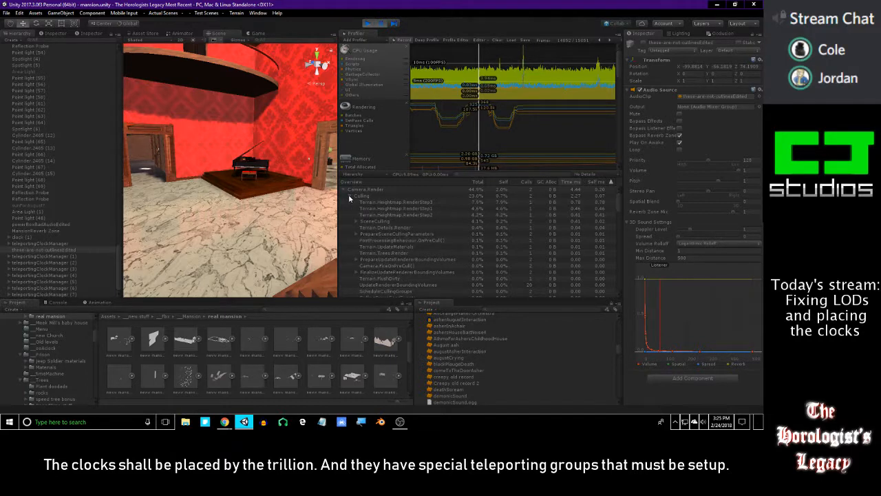
left_click(356, 221)
left_click(356, 221)
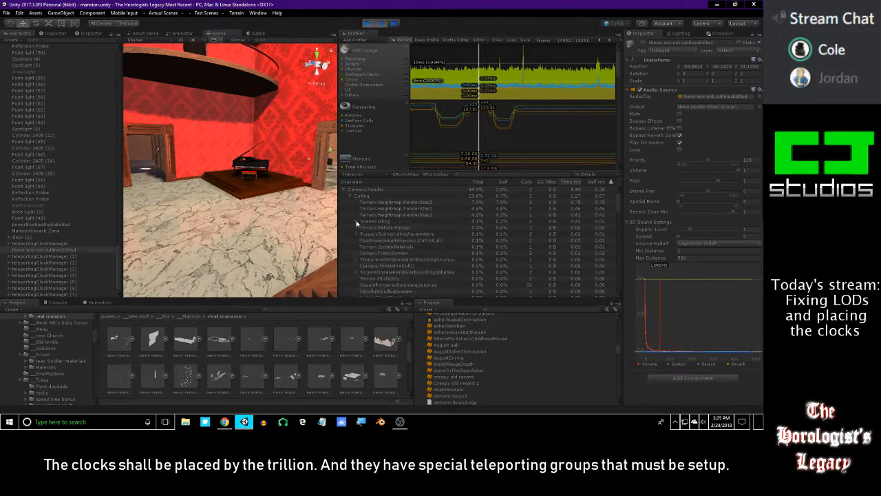
left_click(356, 234)
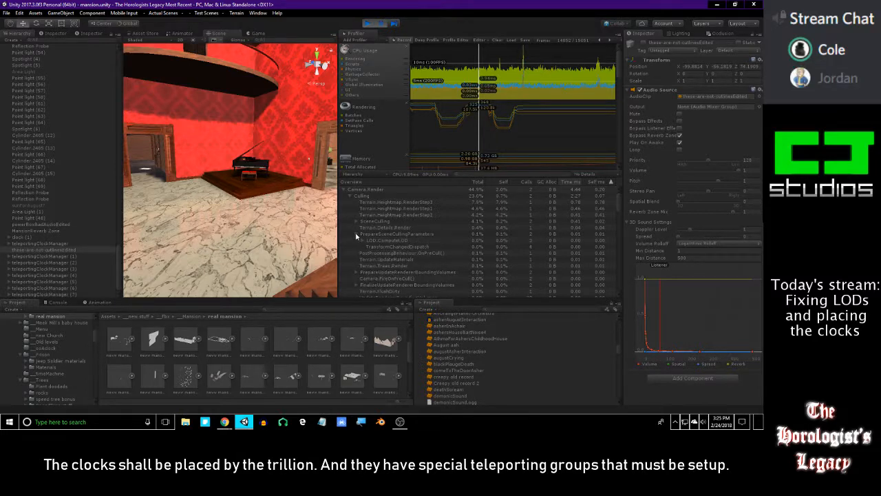
left_click(357, 235)
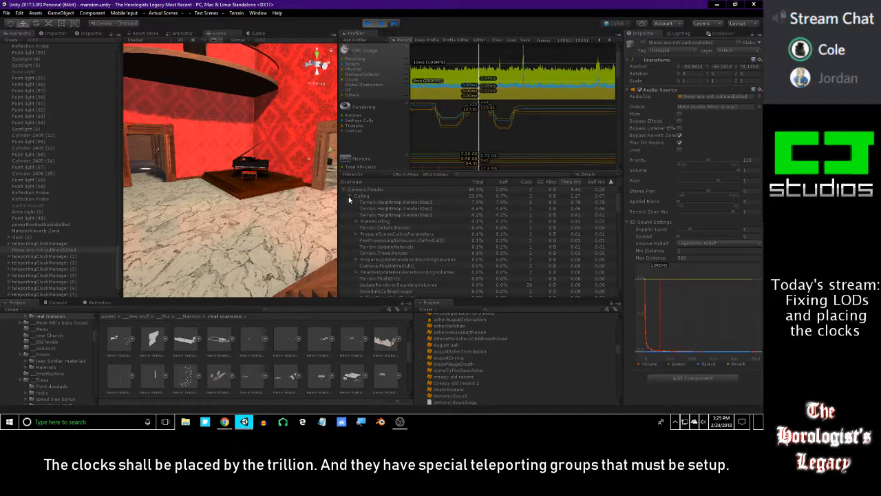
scroll(372, 217, "down", 2)
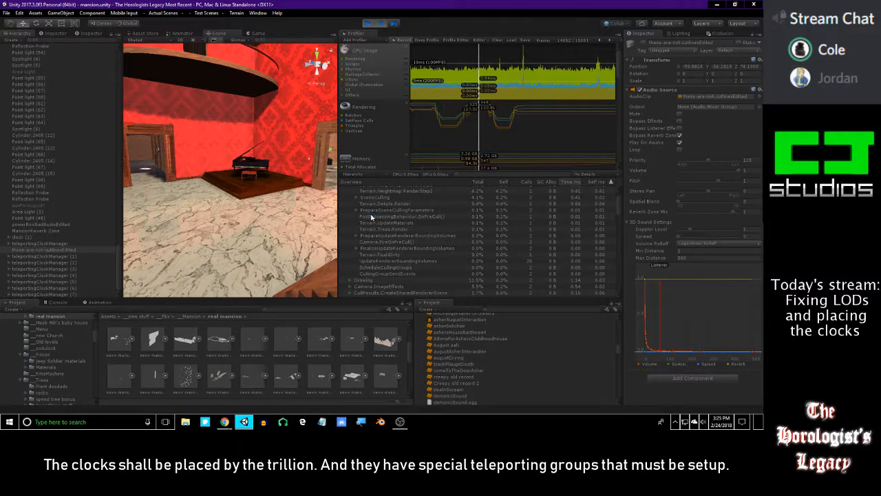
scroll(371, 217, "up", 2)
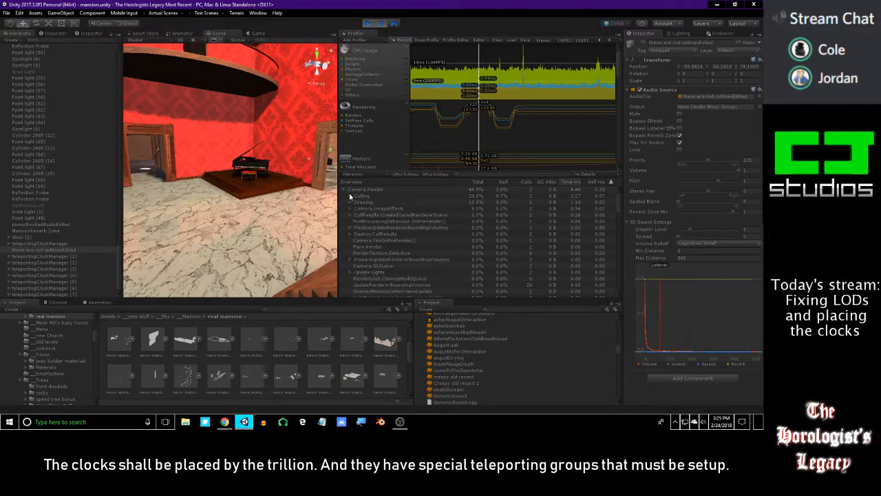
left_click(350, 196)
left_click(377, 196)
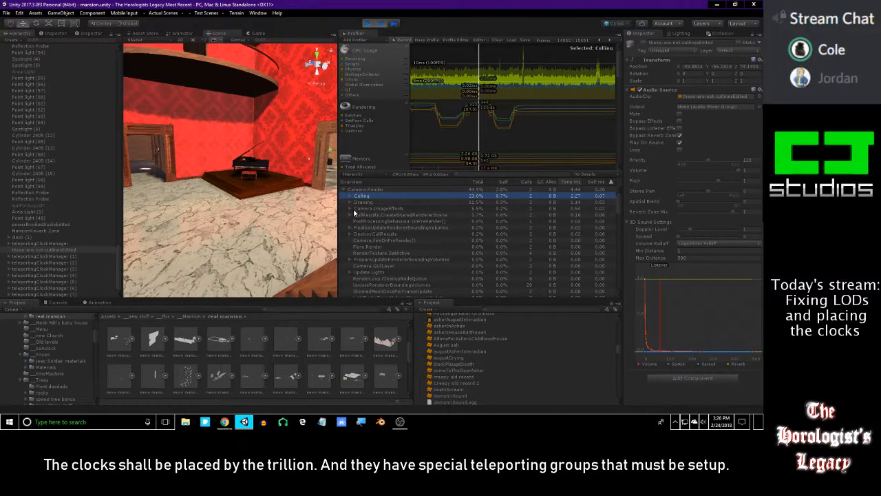
Inspect the Camera.ImageEffects breakdown of the same frame, and collapse the Camera.Render entry.
left_click(356, 208)
left_click(350, 209)
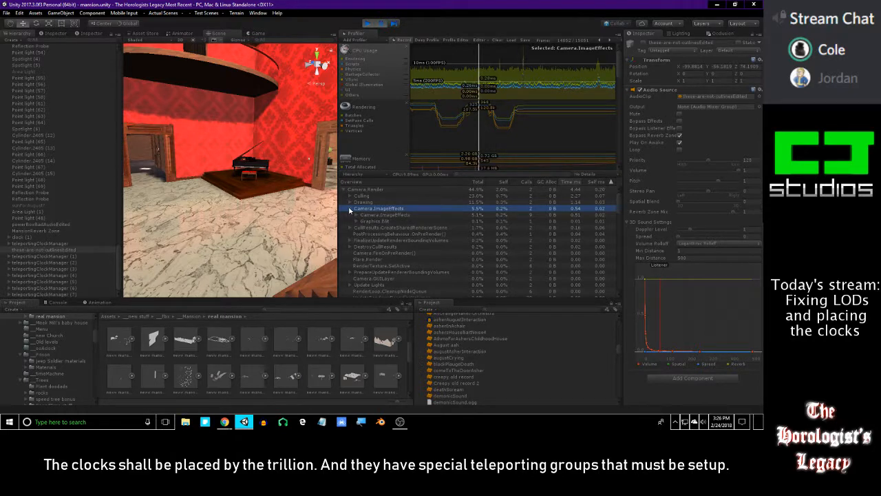
left_click(344, 189)
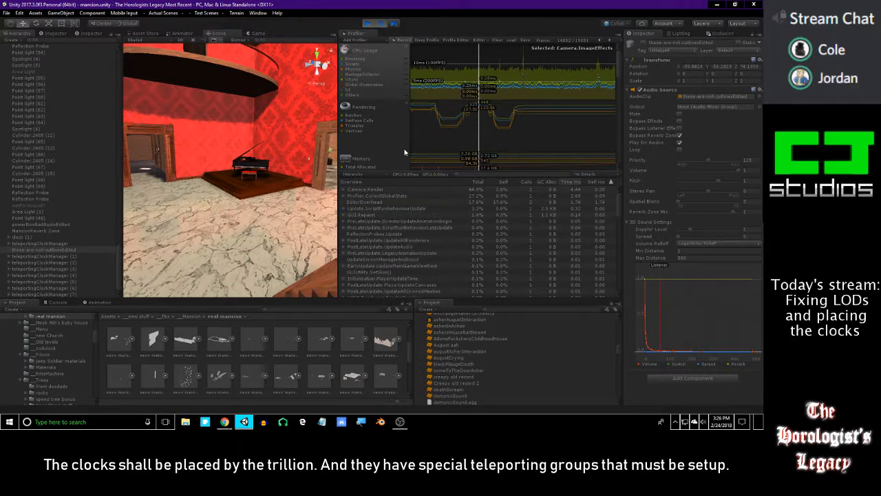
Choose a slightly earlier profiled frame and isolate Profiler.CollectGlobalStats in the CPU usage graph.
mouse_move(471, 79)
left_mouse_down()
mouse_move(431, 79)
mouse_move(465, 82)
left_mouse_up()
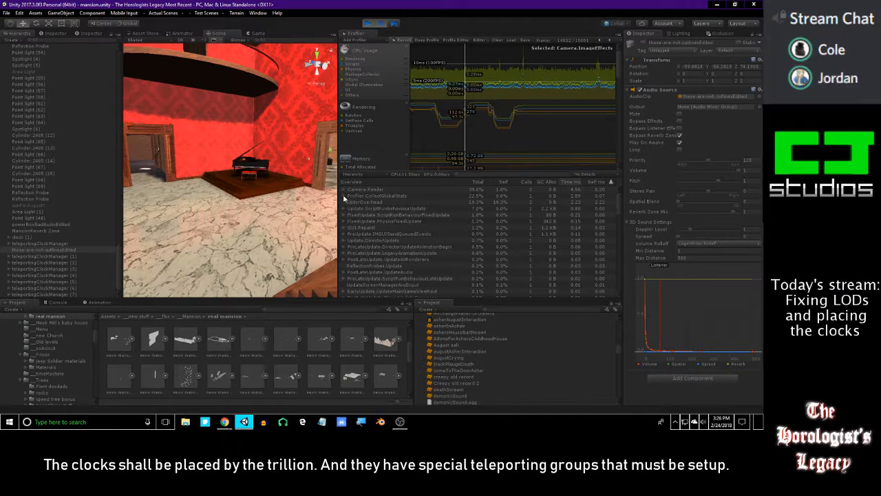
left_click(368, 197)
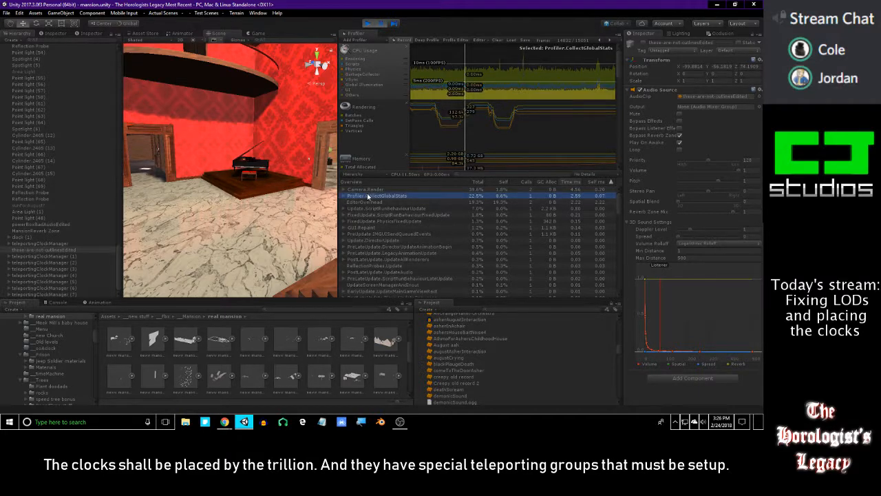
left_click(359, 198)
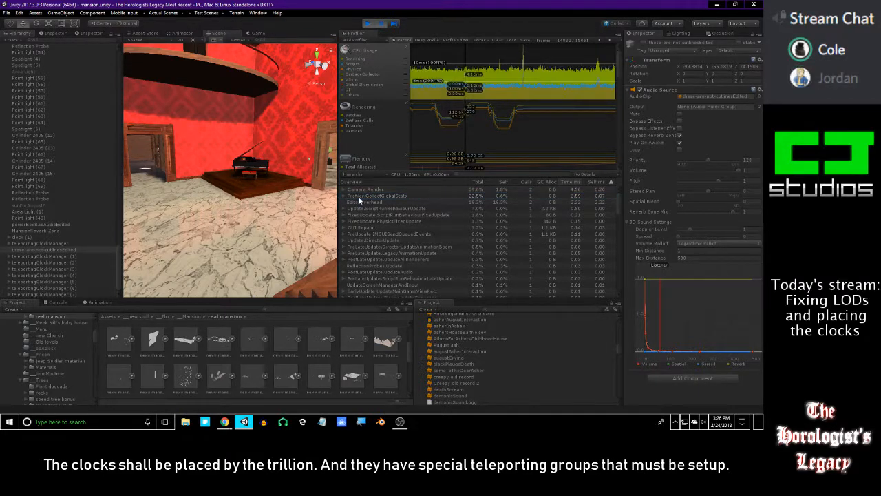
left_click(364, 200)
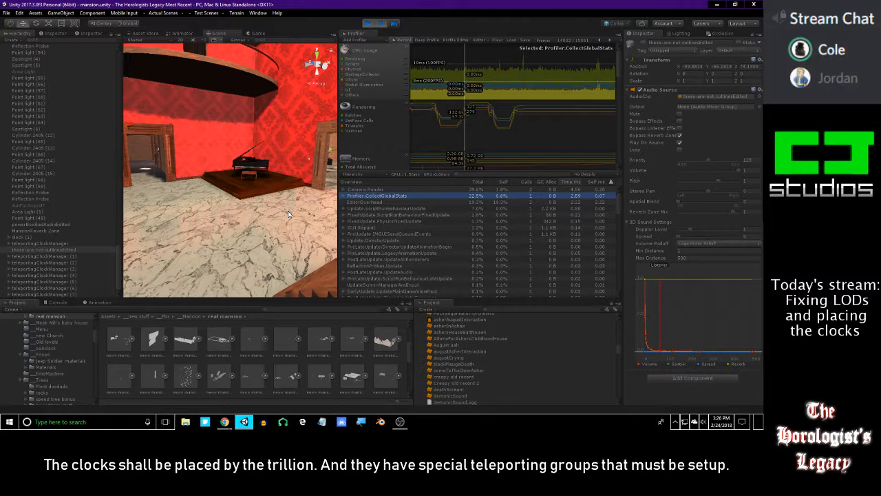
left_click(427, 203)
left_click(401, 203)
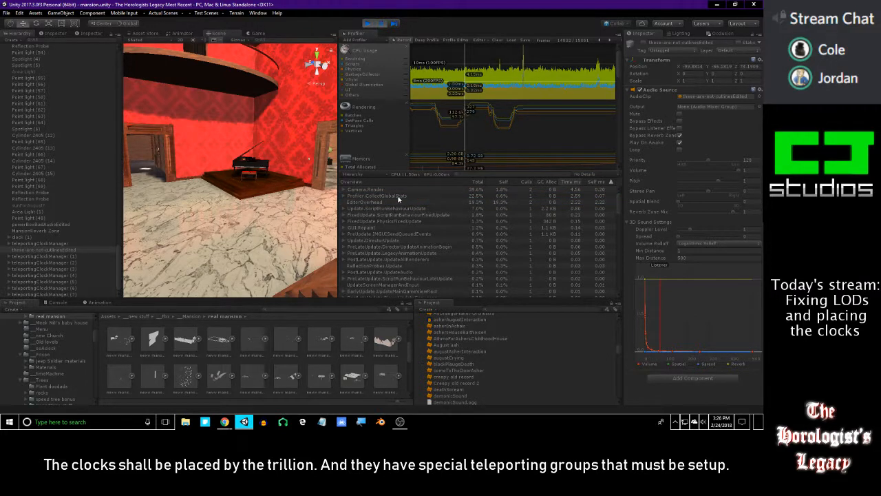
left_click(398, 196)
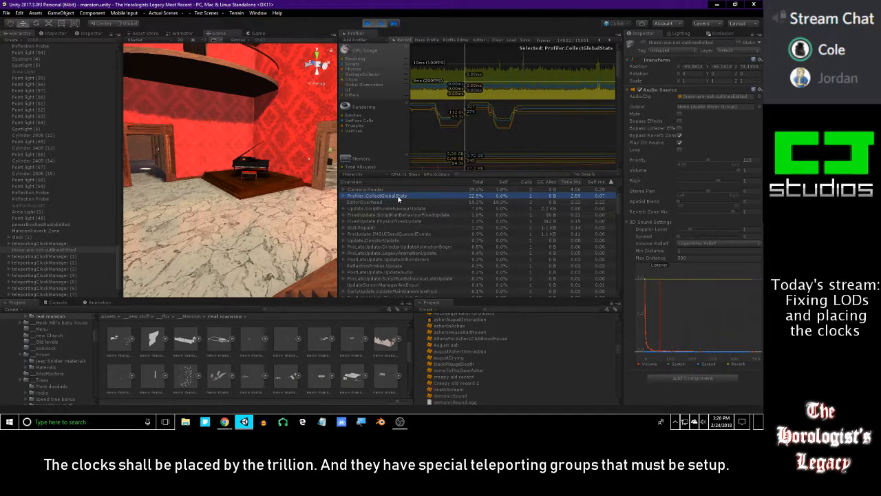
left_click(390, 203)
Examine the cost of teleportingClocksManager.Update() and its sub-calls within Update.ScriptRunBehaviourUpdate.
left_click(390, 208)
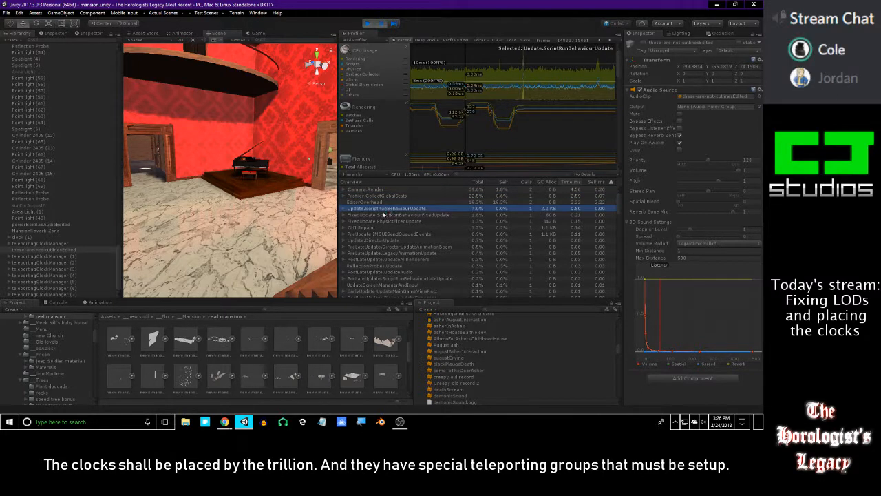
left_click(344, 209)
left_click(365, 222)
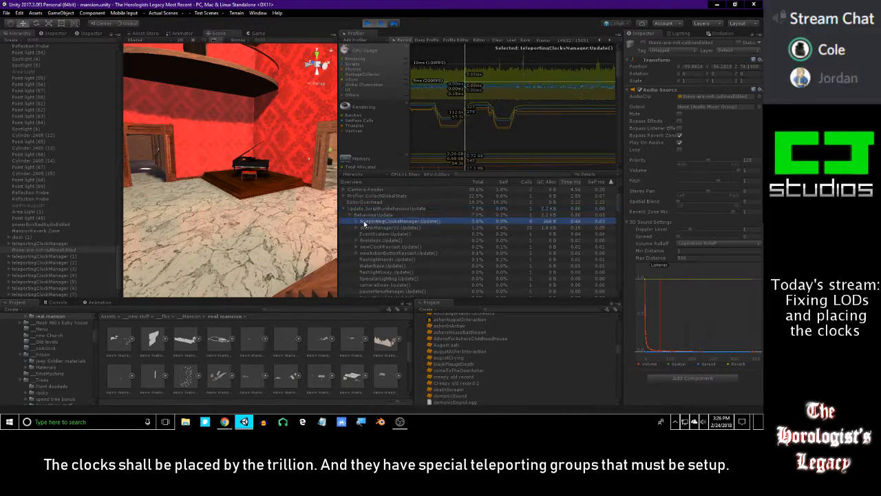
left_click(356, 222)
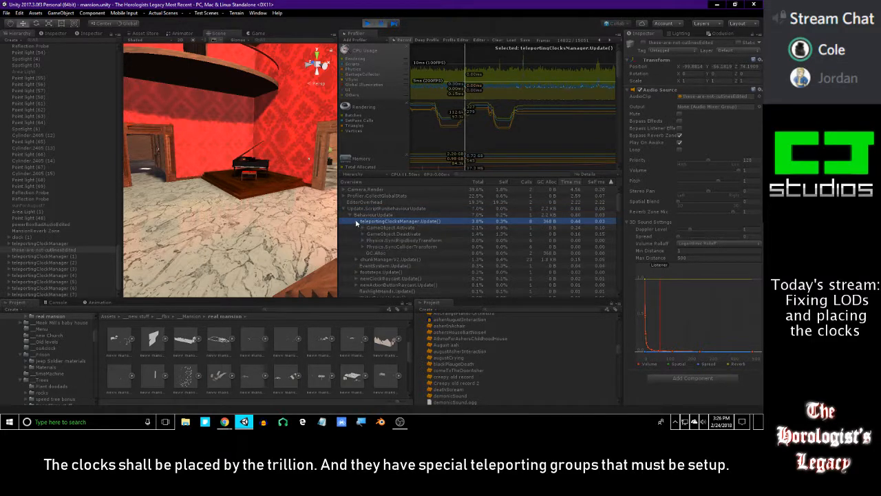
left_click(351, 213)
left_click(344, 209)
left_click(345, 209)
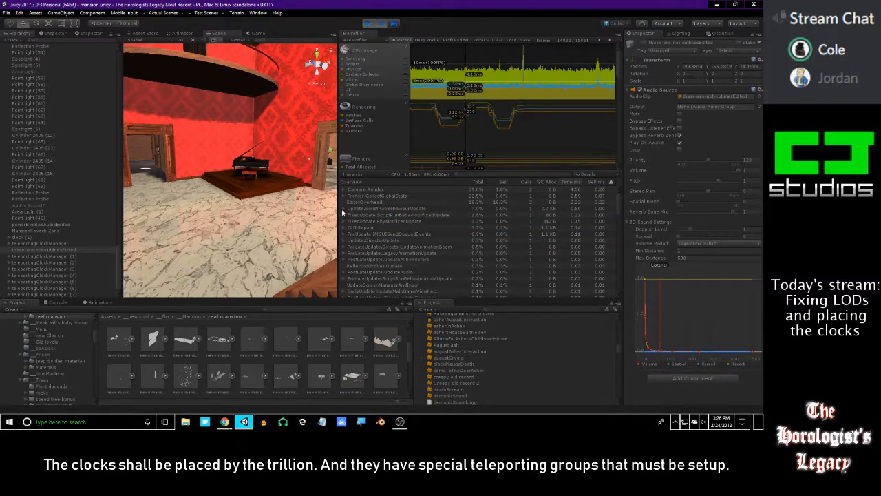
left_click(353, 215)
left_click(365, 222)
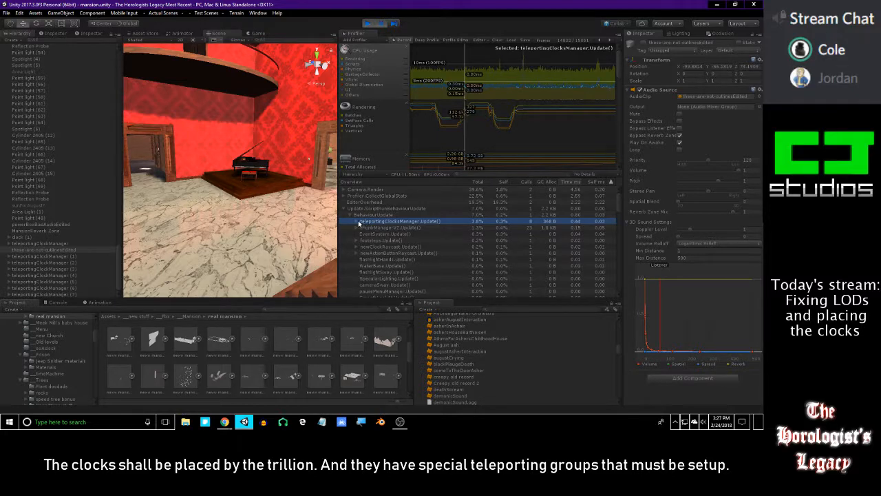
Examine the sub-calls of chunkManagerV2.Update() in the profiler hierarchy, and collapse the entry.
left_click(356, 228)
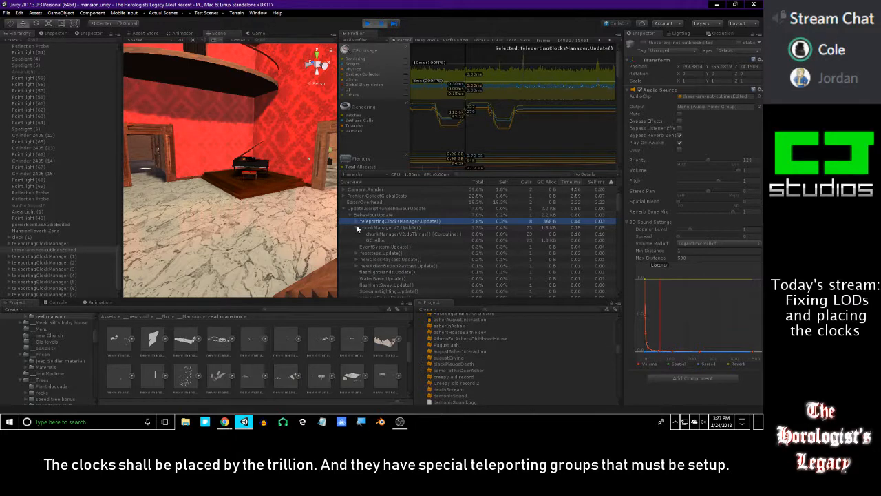
left_click(356, 227)
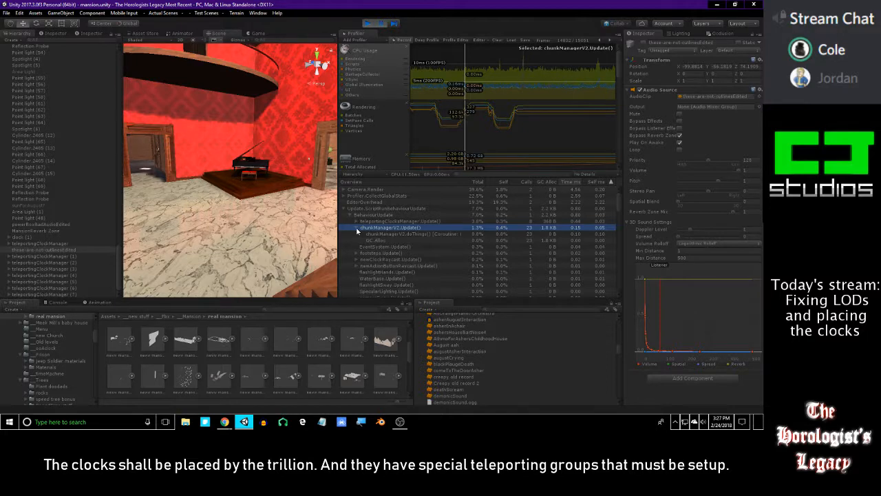
left_click(356, 228)
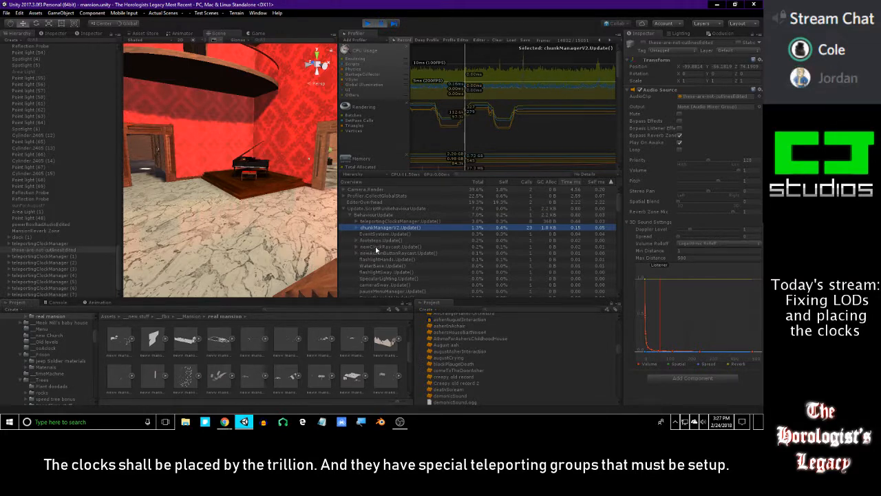
Compare the costs of newClockRaycast.Update() and newActionButtonRaycast.Update(), checking the sub-calls of the latter.
left_click(375, 247)
left_click(378, 252)
left_click(384, 251)
left_click(384, 247)
left_click(379, 254)
left_click(384, 246)
left_click(383, 252)
left_click(384, 246)
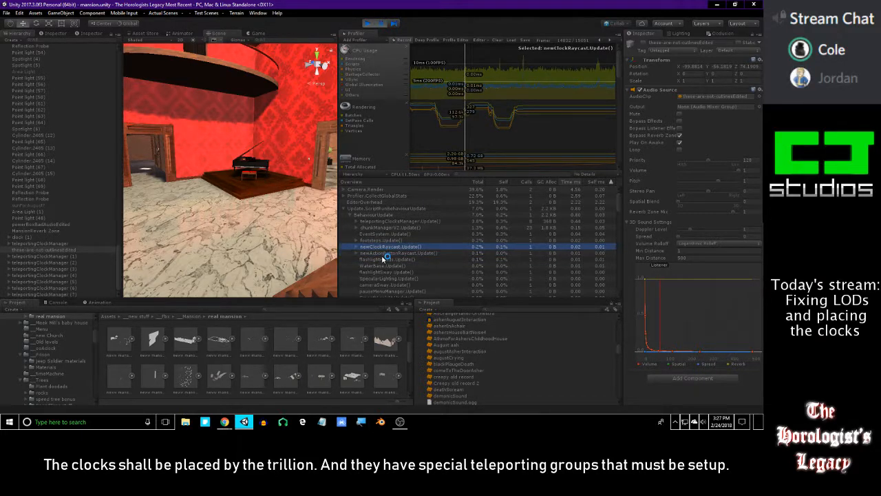
left_click(385, 259)
left_click(388, 253)
left_click(391, 247)
left_click(398, 253)
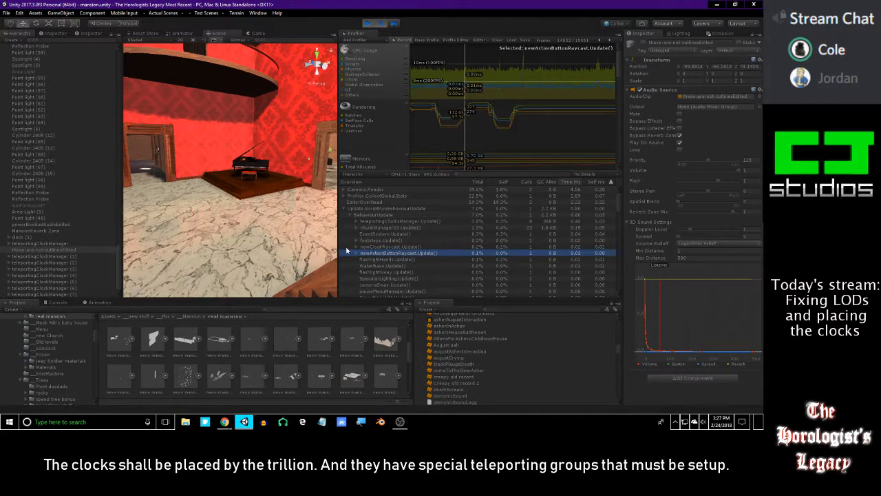
left_click(356, 253)
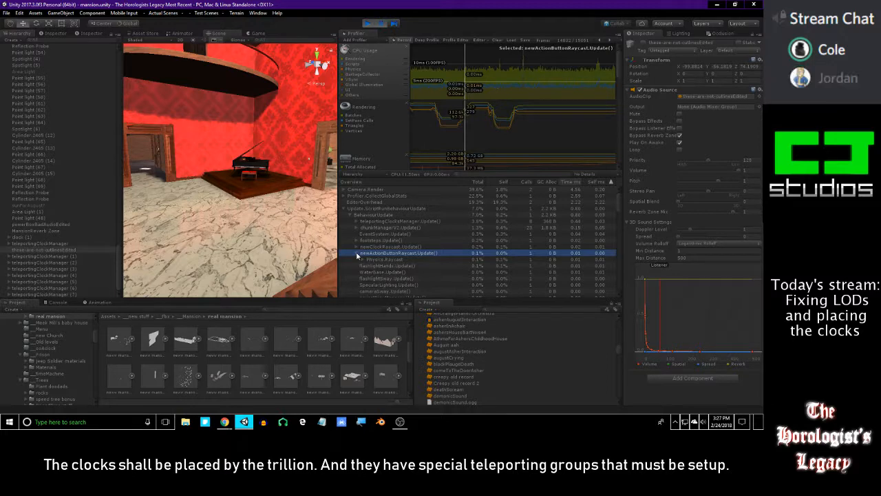
left_click(356, 254)
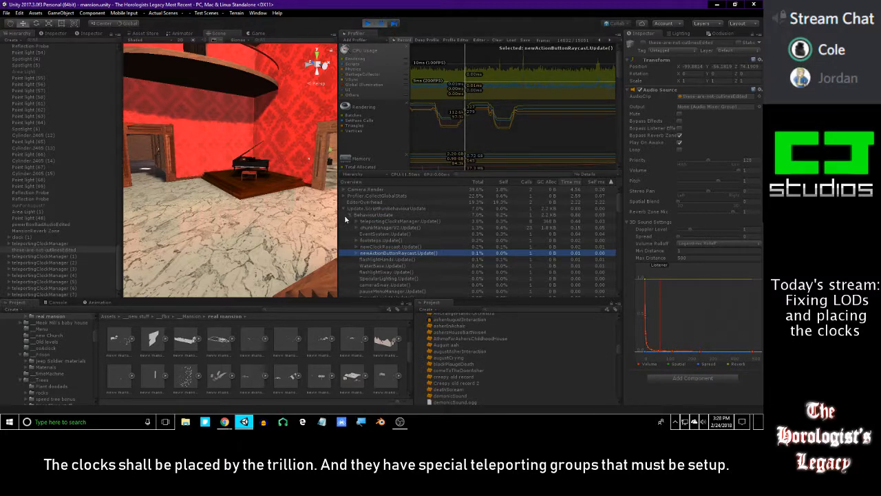
Collapse BehaviourUpdate and examine it against its parent Update.ScriptRunBehaviourUpdate in the CPU usage graph.
left_click(350, 215)
left_click(369, 222)
left_click(370, 215)
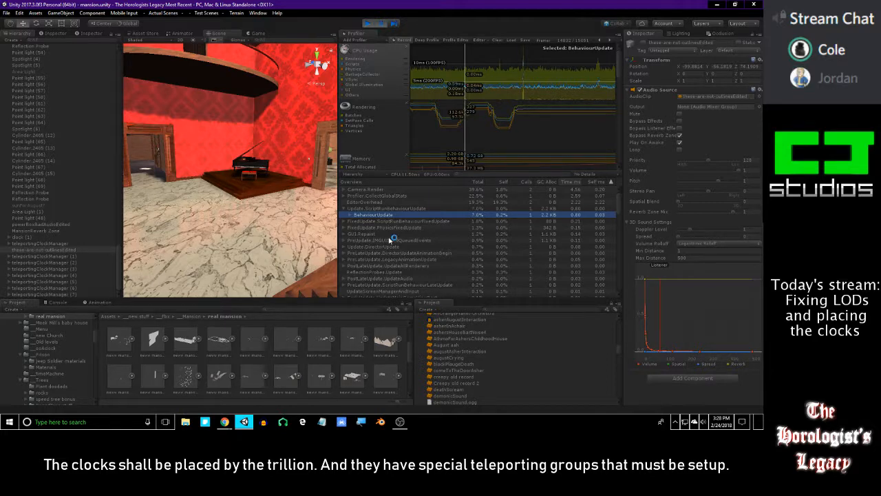
left_click(355, 209)
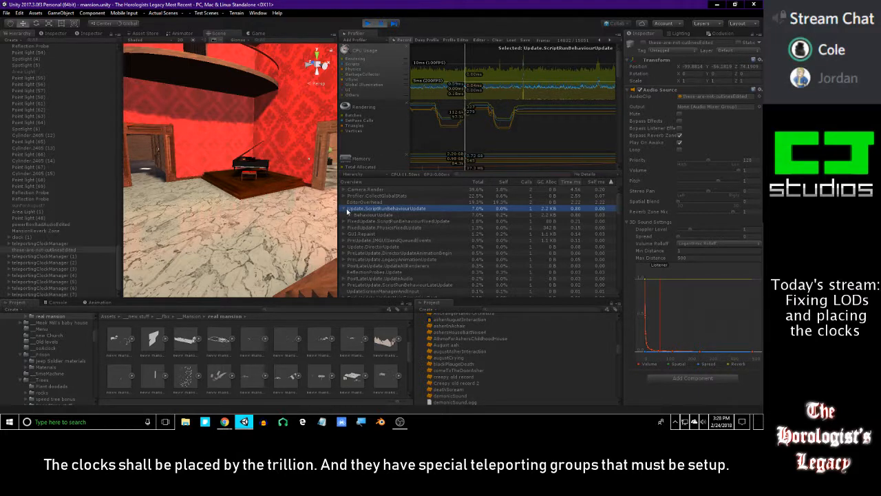
left_click(355, 217)
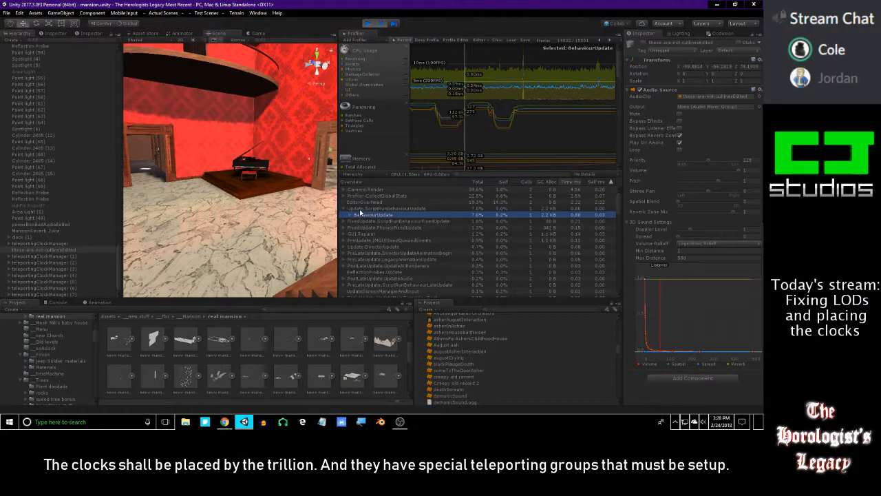
left_click(224, 422)
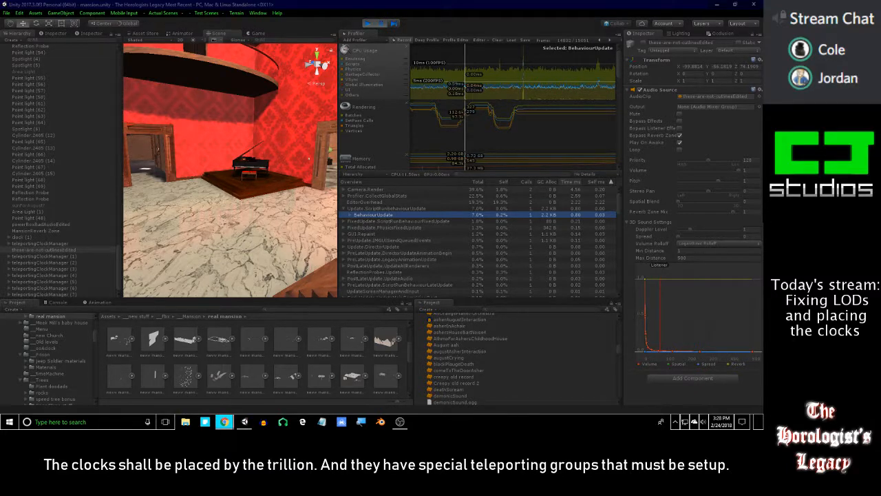
left_click(385, 208)
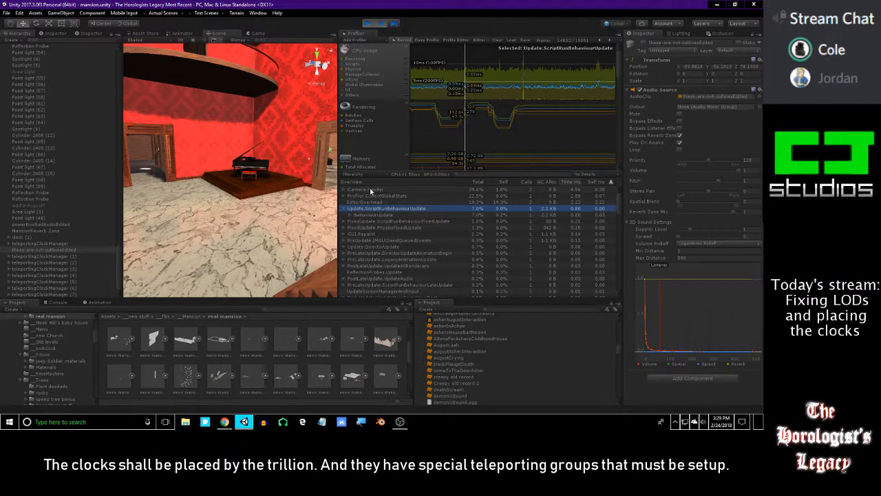
Expand BehaviourUpdate down to teleportingClocksManager.Update() and inspect its GameObject.Activate and GameObject.Deactivate calls.
left_click(352, 215)
left_click(356, 221)
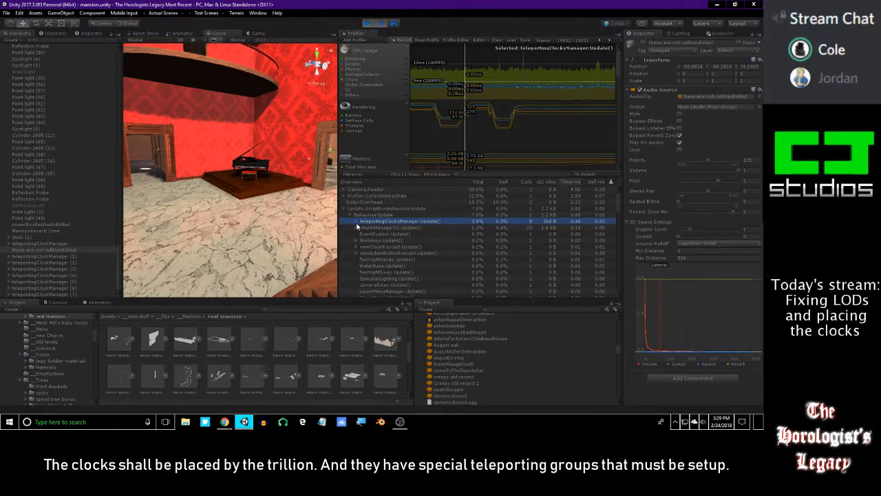
left_click(356, 221)
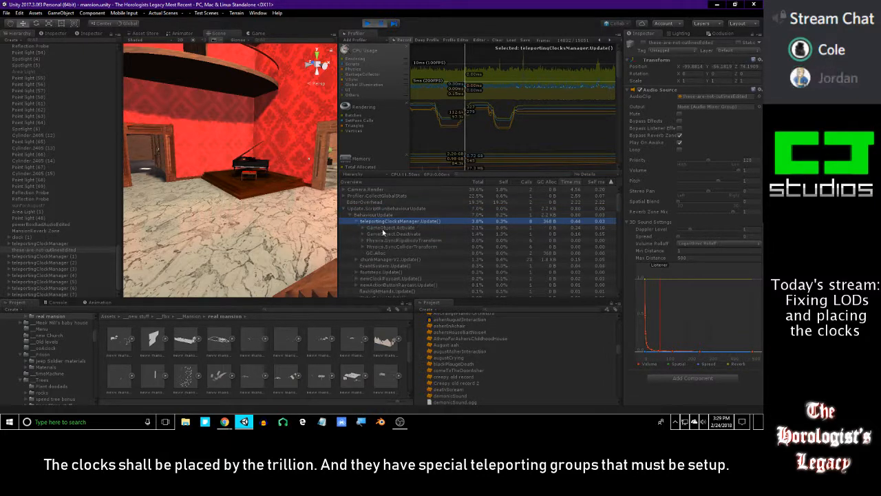
left_click(383, 230)
left_click(363, 229)
left_click(369, 234)
left_click(363, 228)
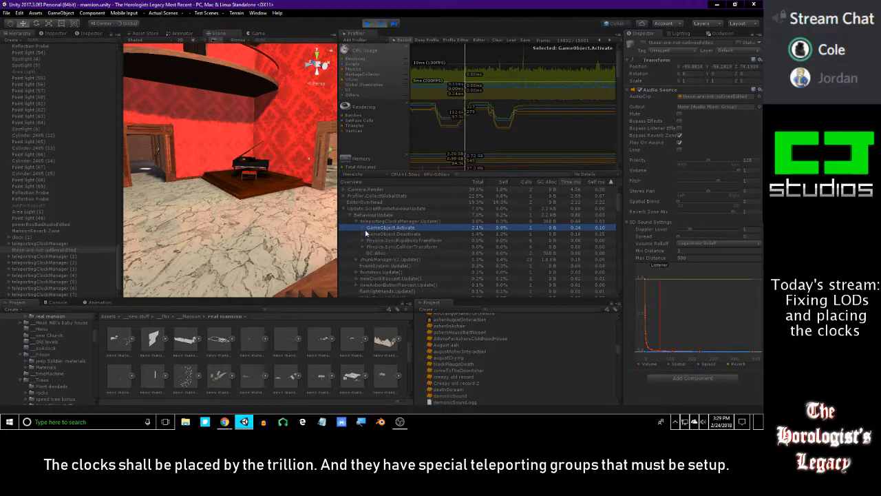
left_click(375, 235)
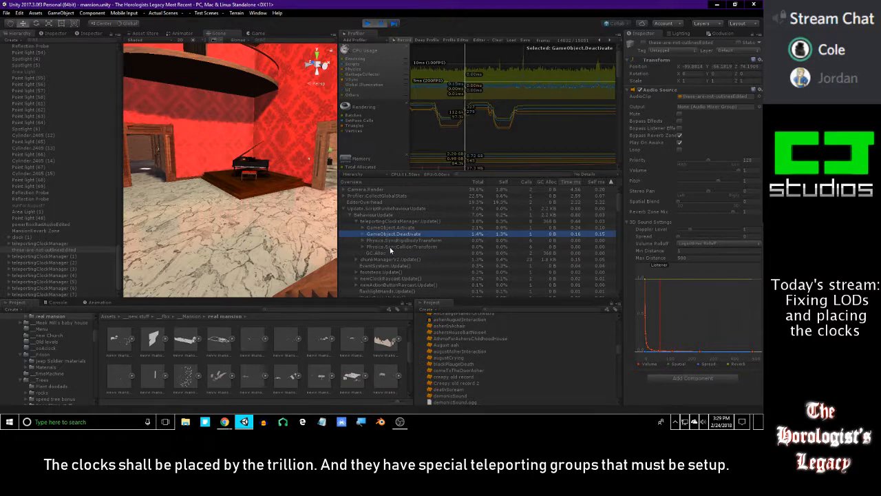
Compare GameObject.Activate with GameObject.Deactivate in the CPU graph and check Animator.Initialize under GameObject.Activate.
left_click(381, 228)
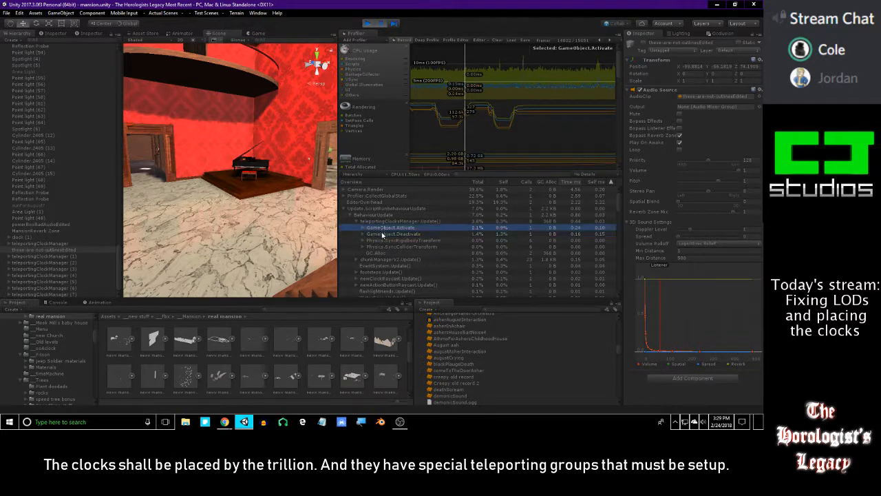
left_click(382, 234)
left_click(386, 228)
left_click(386, 235)
left_click(387, 229)
left_click(363, 228)
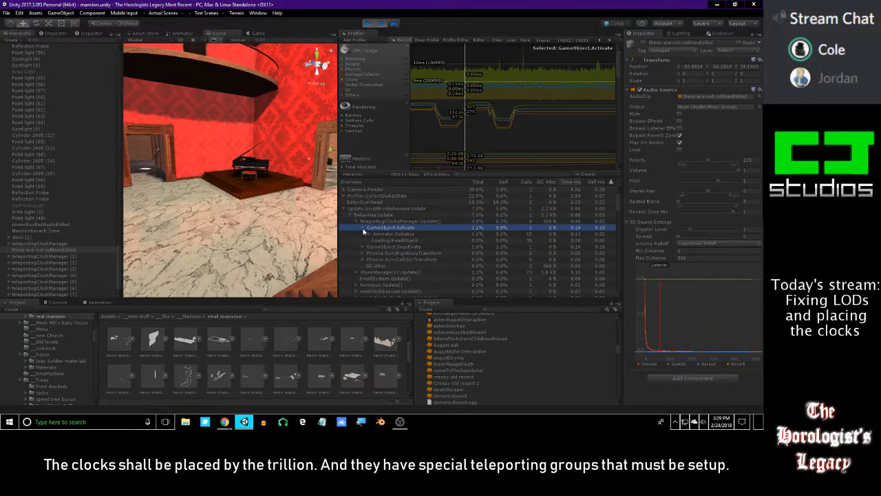
left_click(370, 235)
left_click(369, 233)
left_click(362, 227)
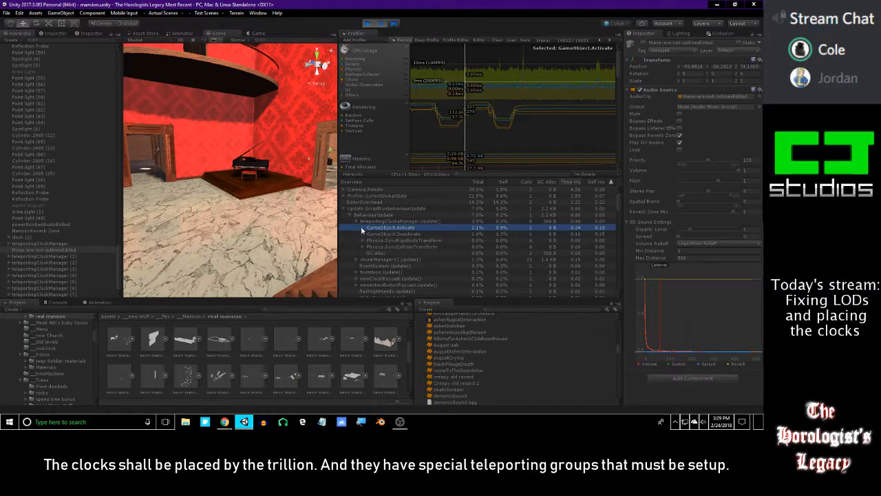
Scrub the profiler back to earlier frames and review their CPU cost breakdown.
right_click_drag(288, 213, 254, 196)
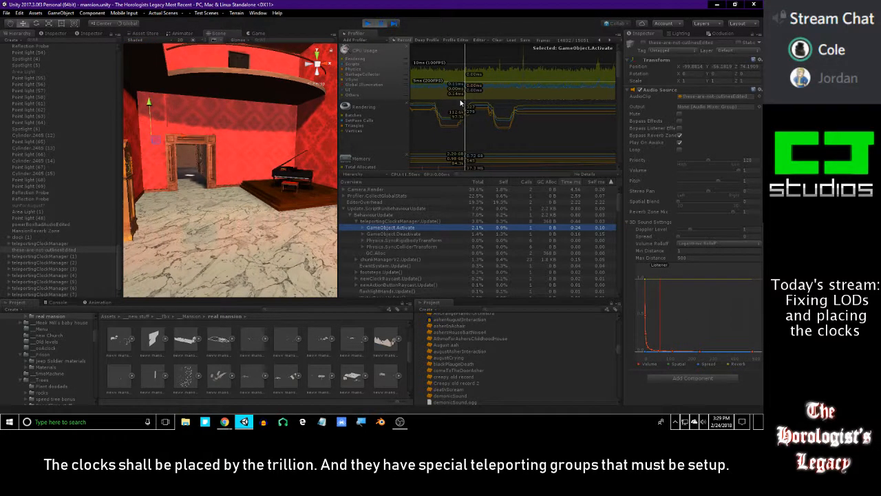
left_click_drag(461, 102, 428, 103)
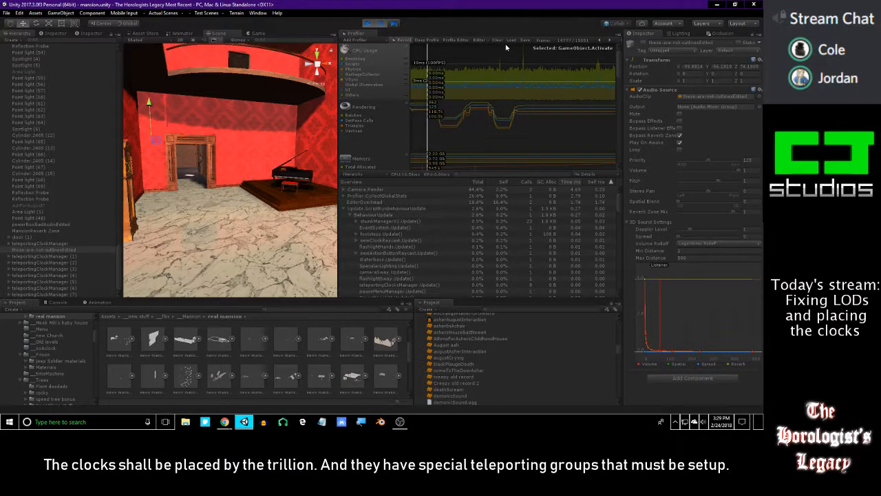
left_click_drag(510, 59, 427, 82)
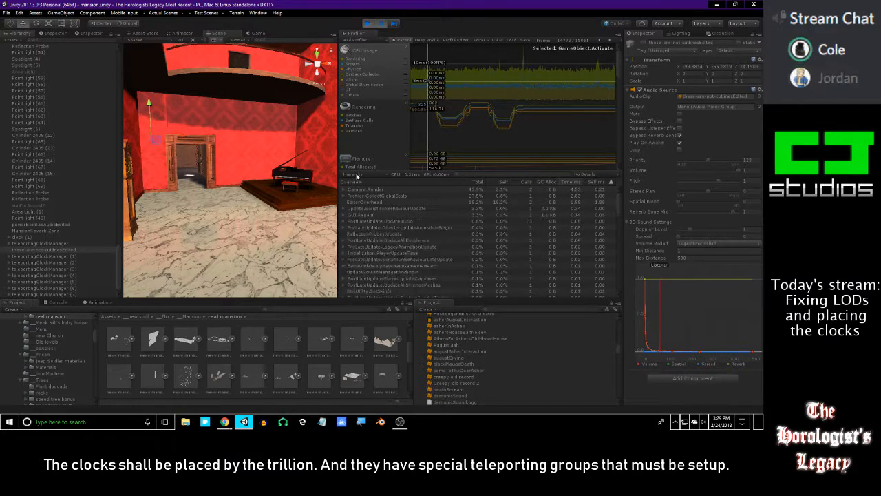
Exit Play mode and review the shared Teleporting Clocks Manager settings of teleportingClockManager (1) through (7).
left_click(367, 24)
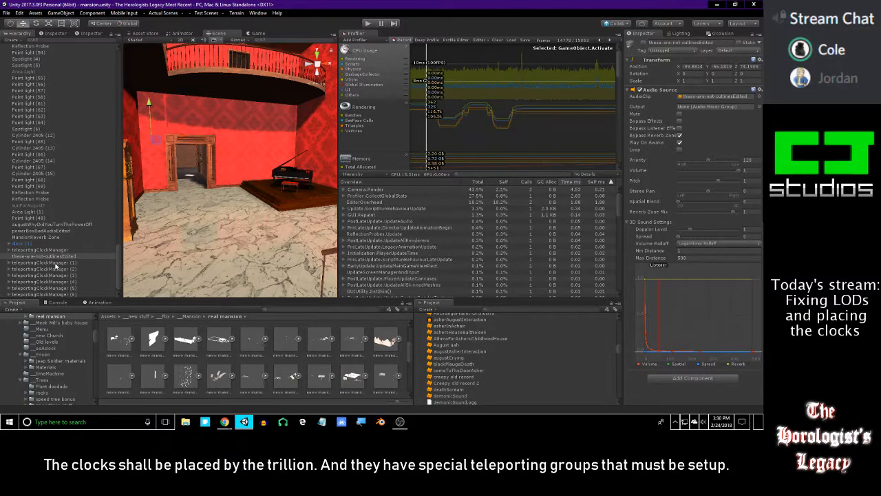
left_click(82, 262)
scroll(79, 272, "down", 1)
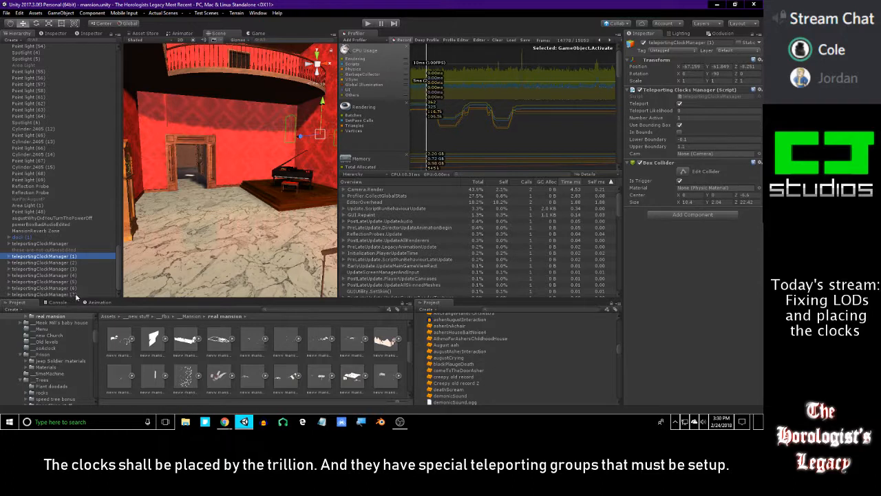
left_click(76, 294, "shift")
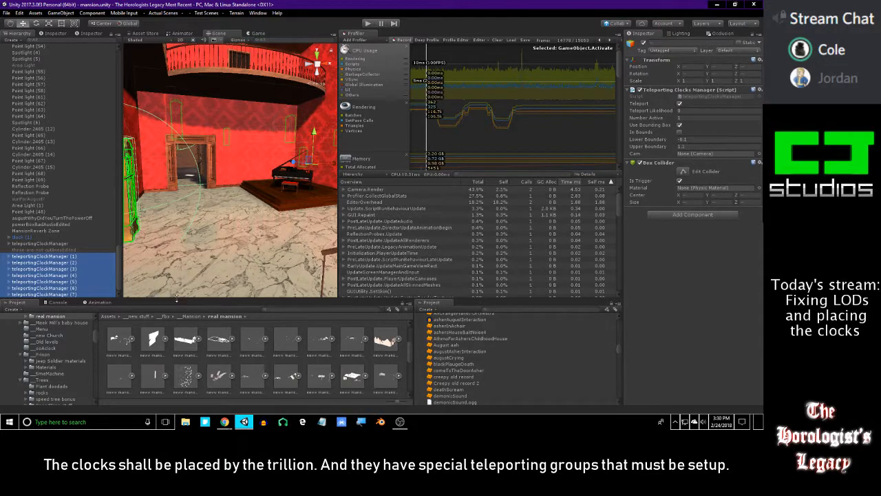
left_click(139, 334)
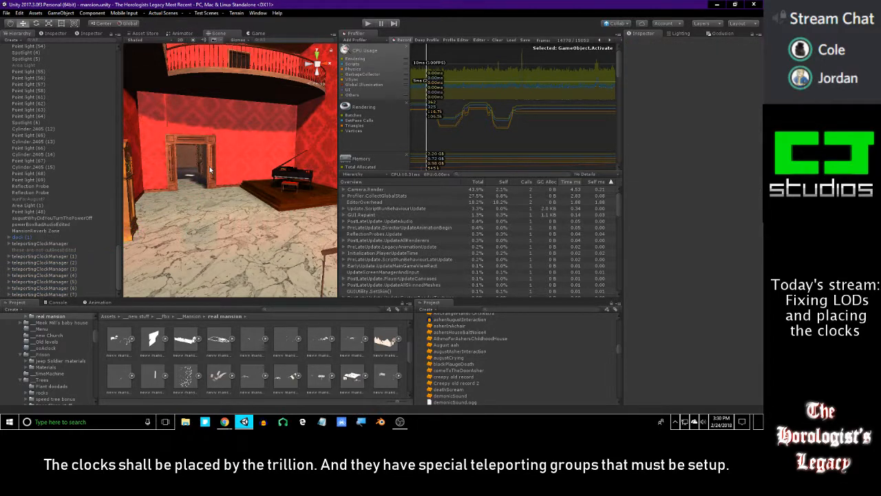
Dock the Profiler beside the Animation window so the Scene view widens, and bring the Project window forward.
left_click(255, 33)
left_click(241, 33)
left_click_drag(338, 46, 121, 304)
left_click(26, 304)
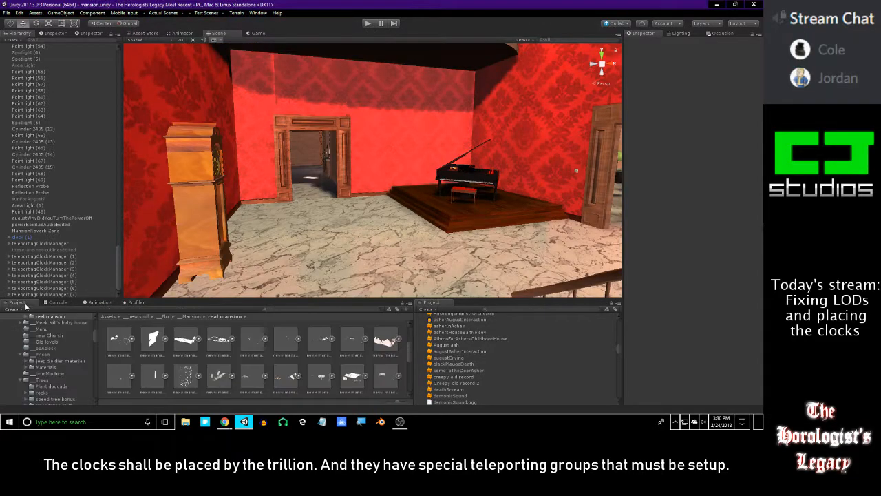
Display the Game view, look at it maximized, and restore the editor layout.
left_click(256, 34)
left_click(235, 35)
left_click(252, 34)
key("shift+space")
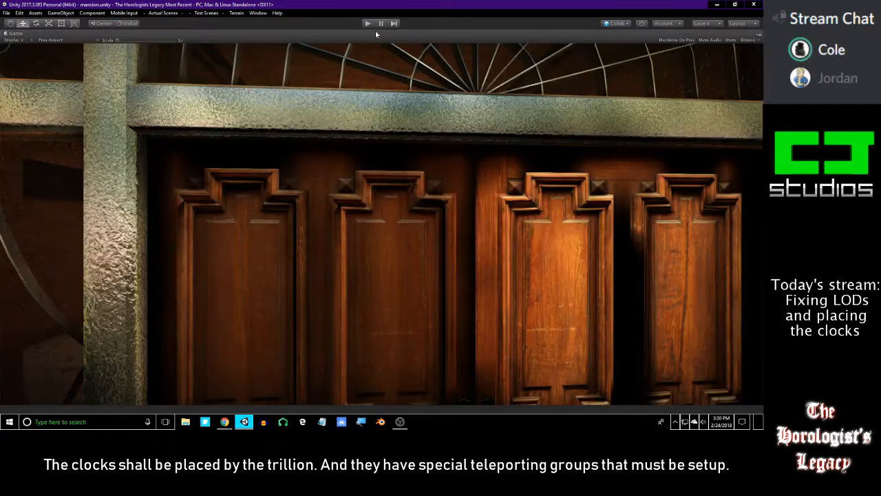
key("shift+space")
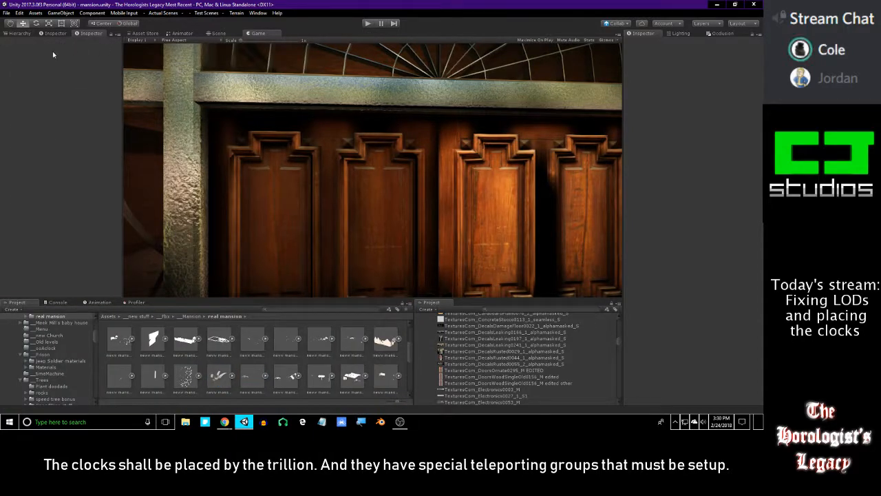
Search the scene hierarchy for "august", deactivate the augustWhyDidYouTurnThePowerOff object, and clear the search.
left_click(17, 34)
type("august")
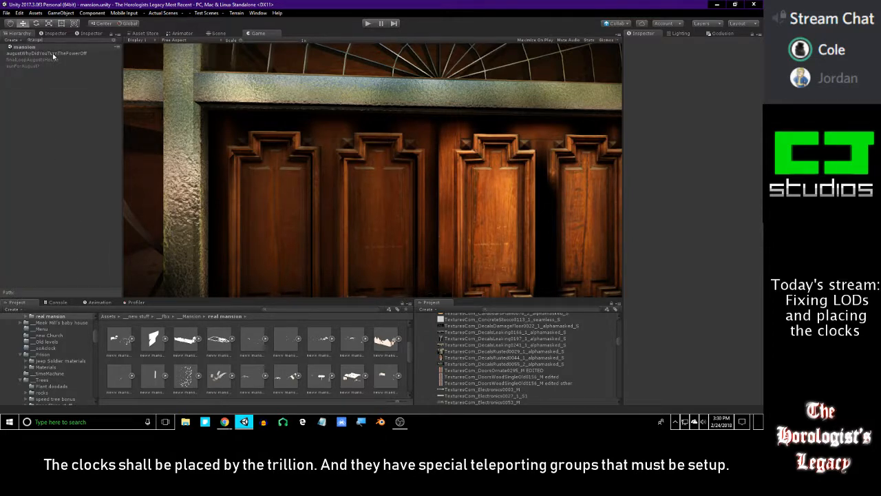
left_click(53, 55)
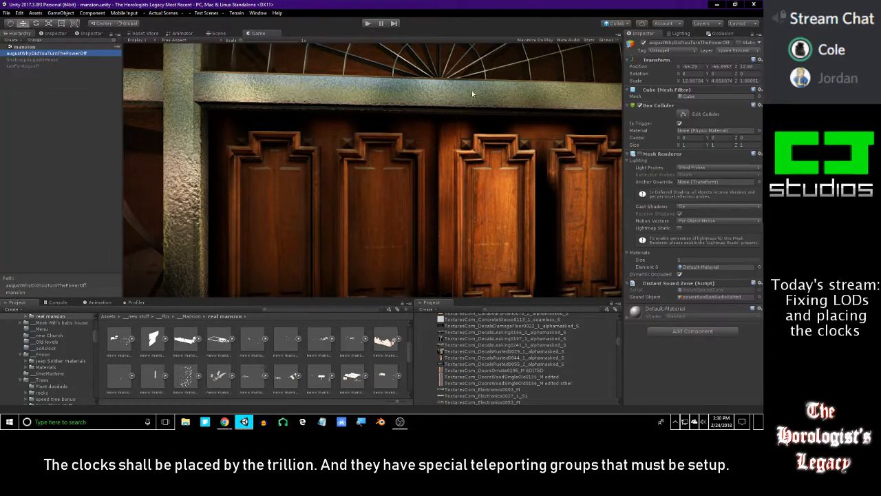
left_click(644, 43)
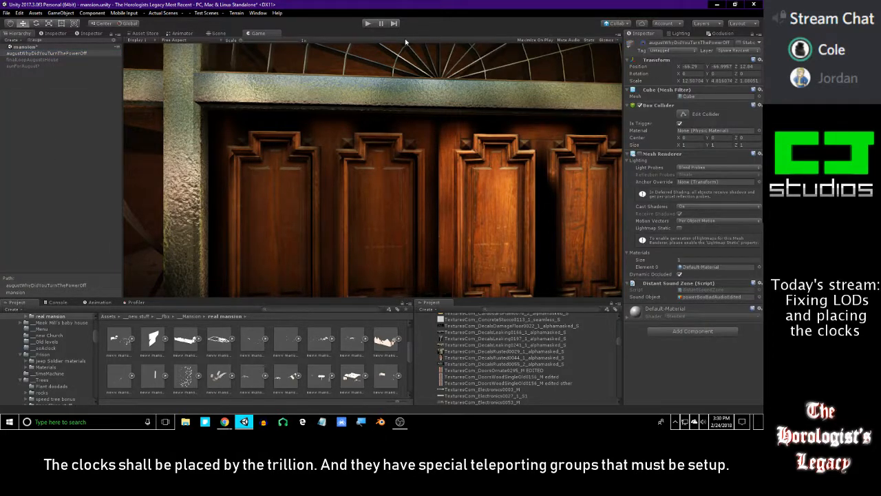
left_click(113, 40)
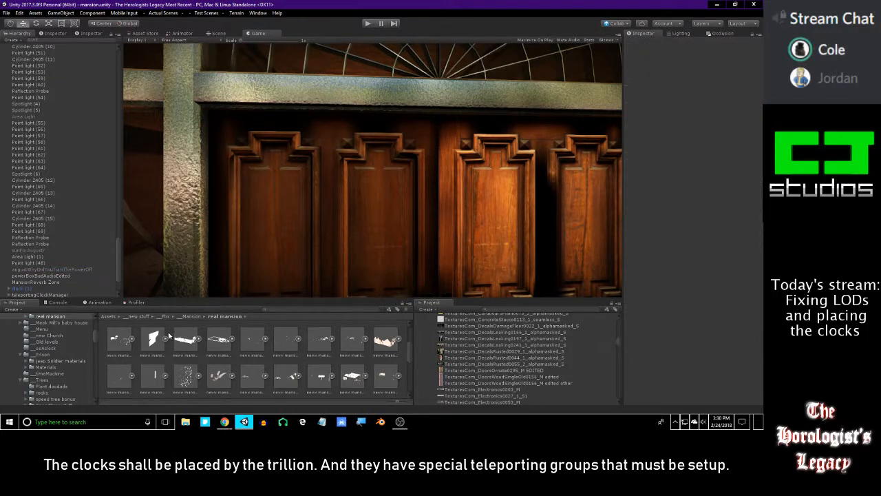
Maximize the Game view, start Play mode, and go through the front doors into the mansion's entrance hall.
key("shift+space")
left_click(369, 24)
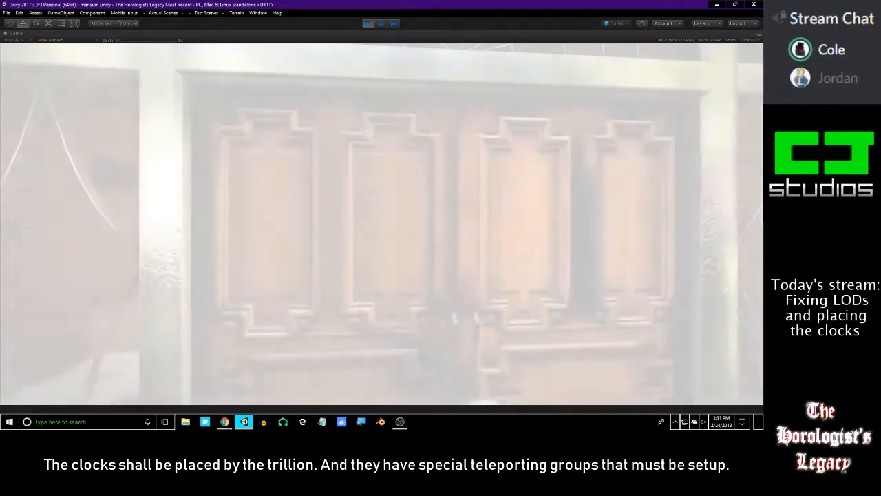
key("w")
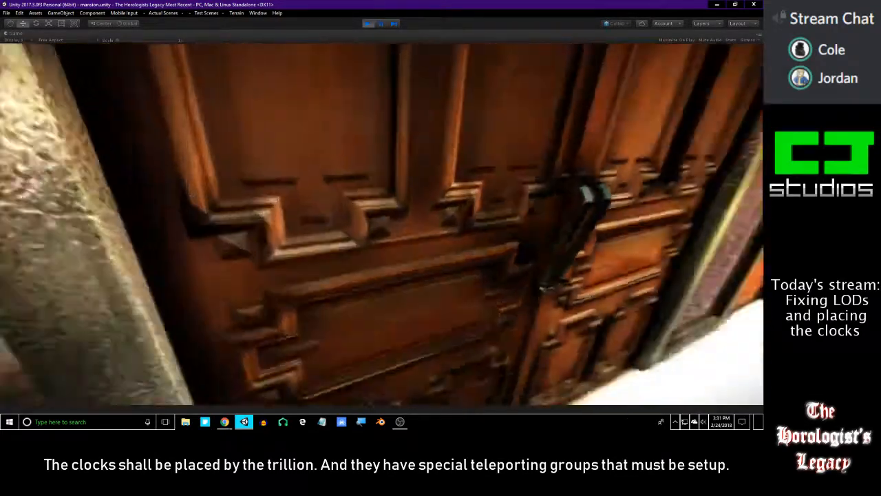
key("s")
key("w")
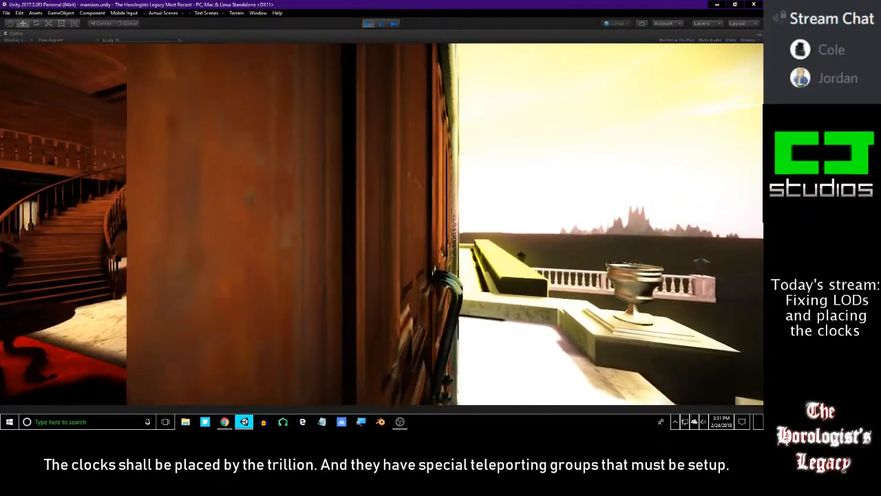
key("w")
key("w")
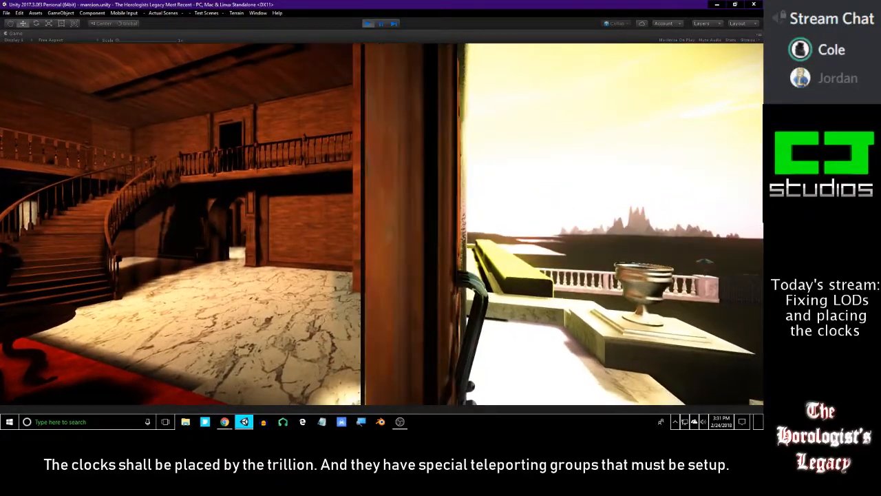
key("d")
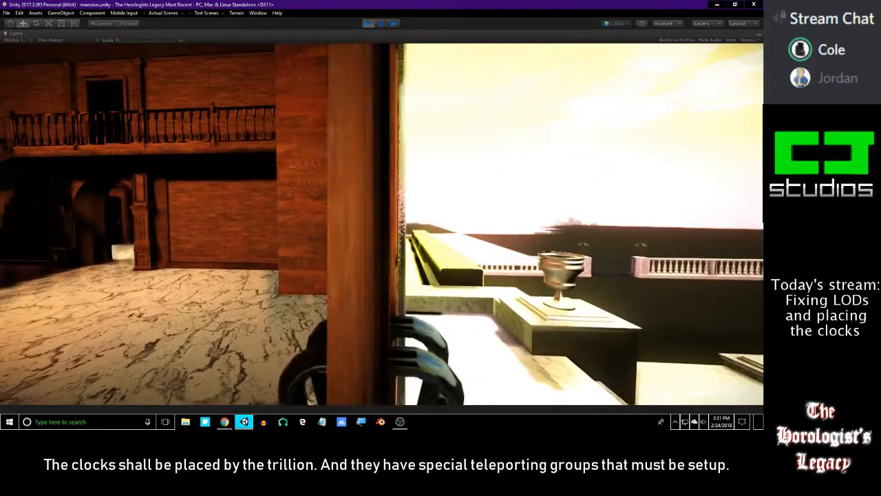
key("d")
key("w")
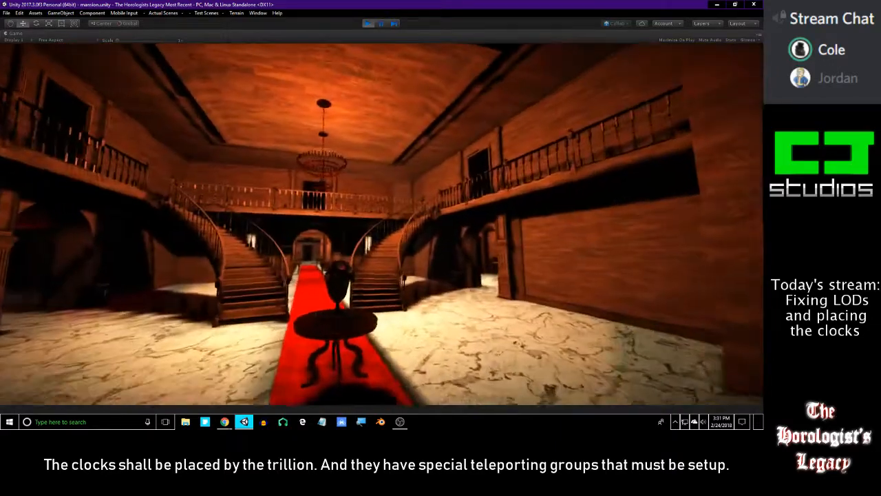
Walk past the curved staircase into the red-lit side room and look over its lamp, desk and clock corner.
key("w")
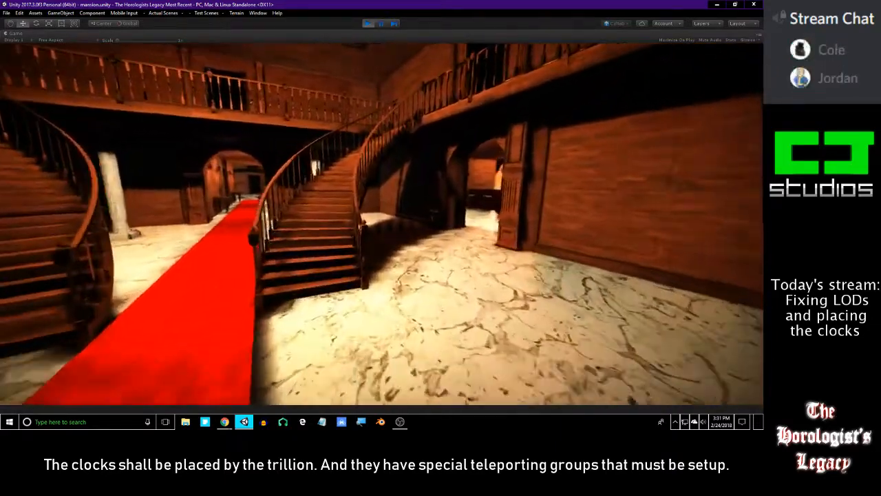
key("w")
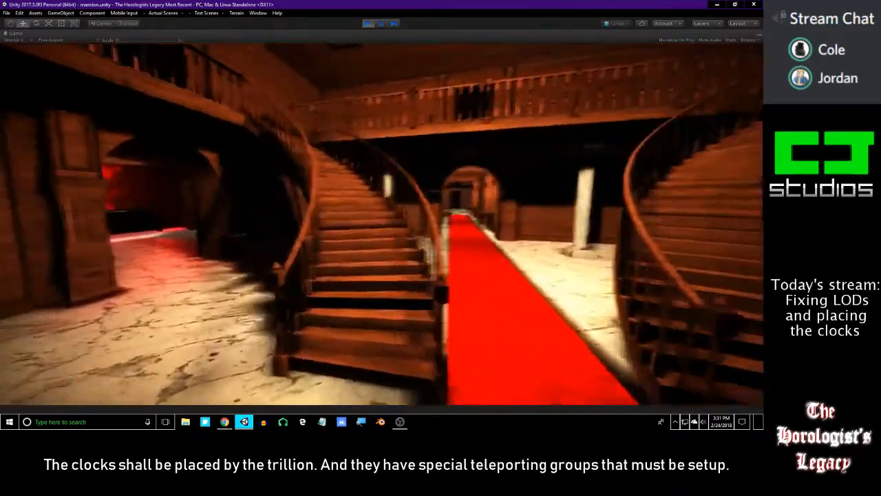
key("w")
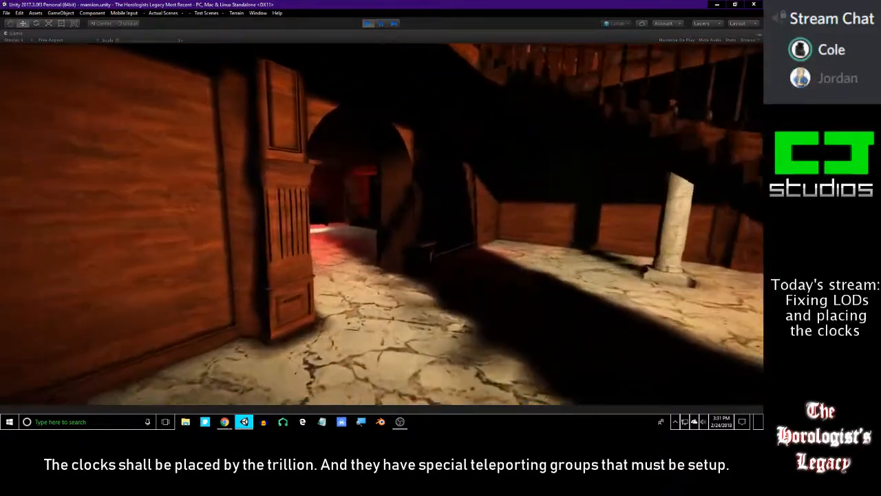
key("w")
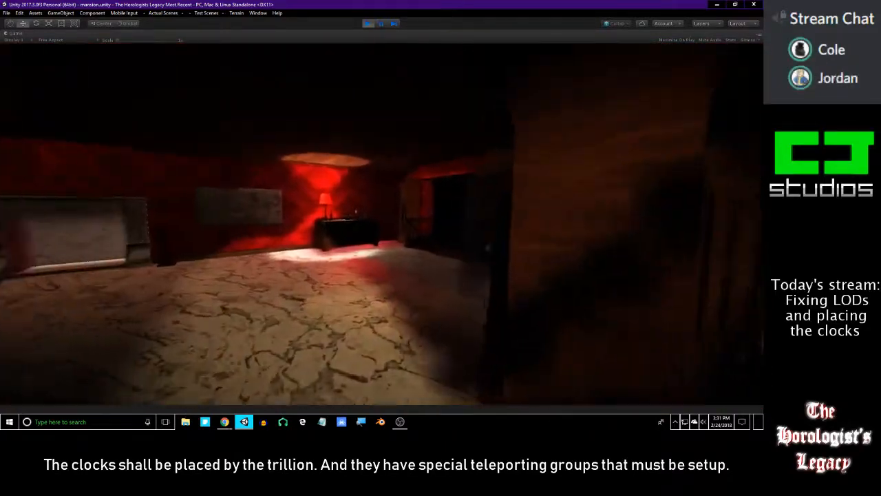
key("w")
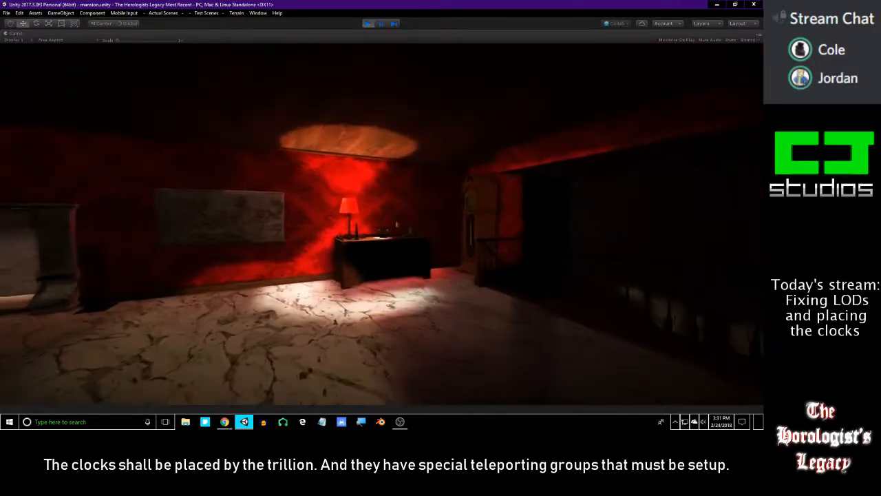
key("w")
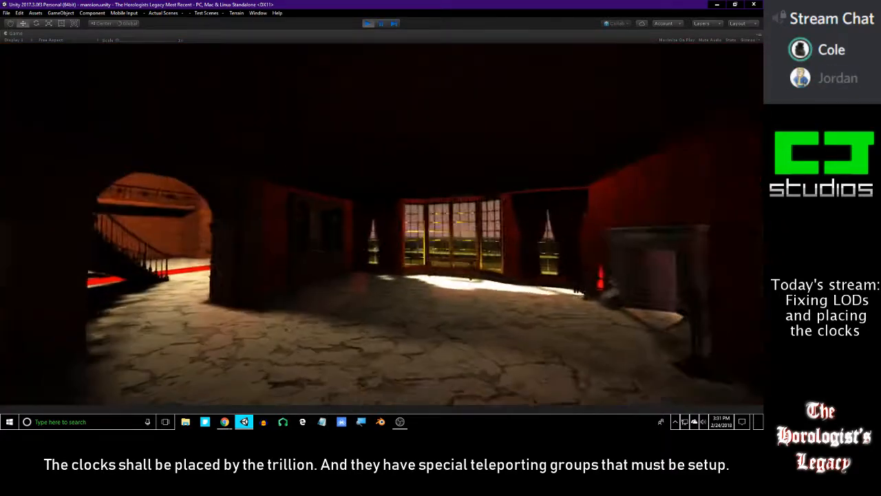
Leave the red room through the archway and cross the entrance hall to the opposite staircase.
key("w")
key("w")
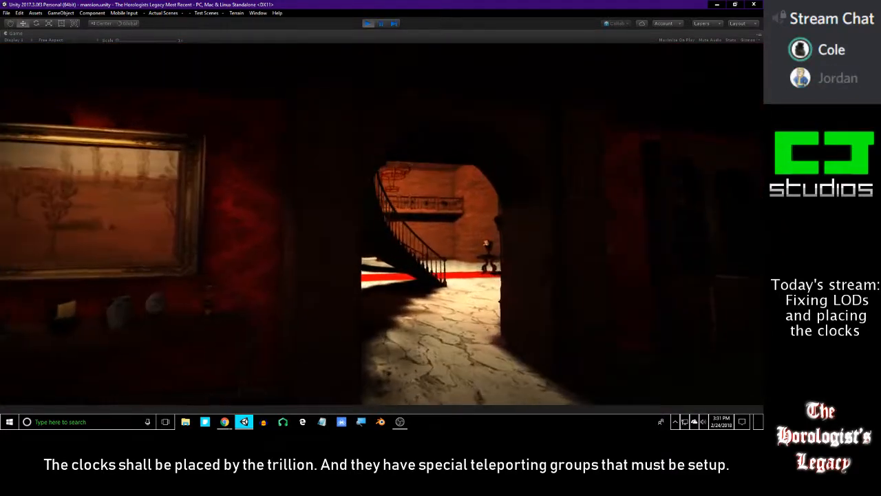
key("w")
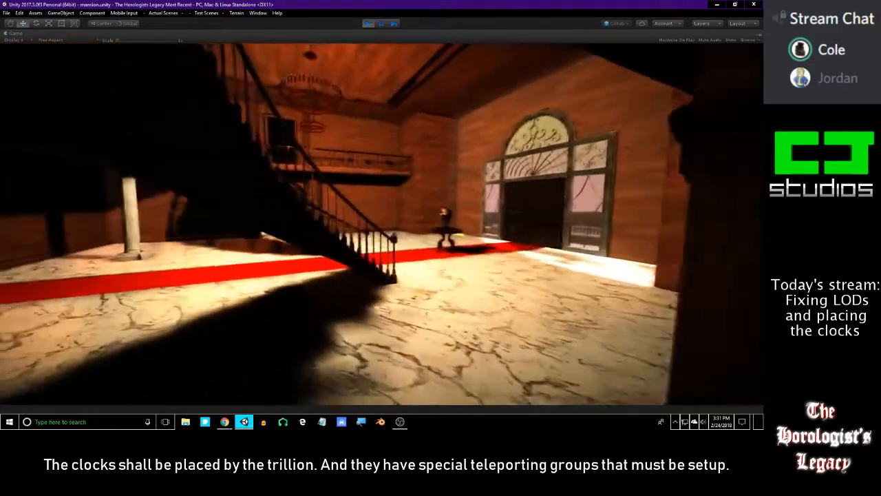
key("w")
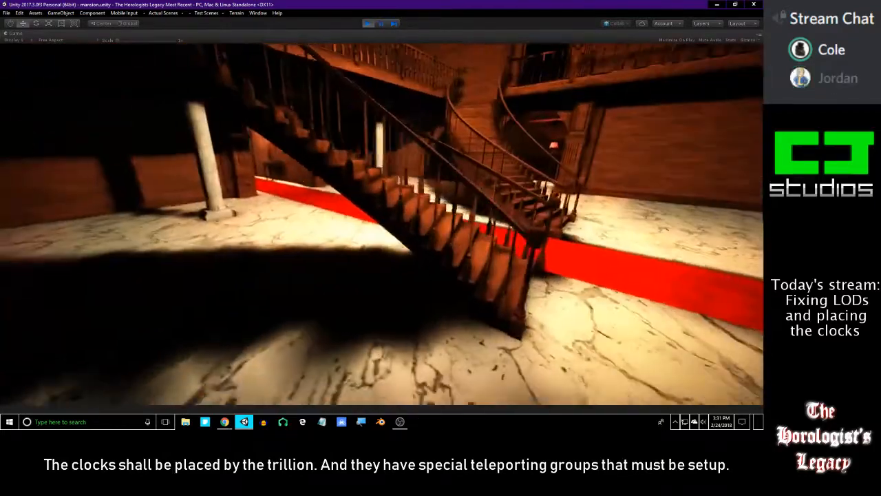
key("w")
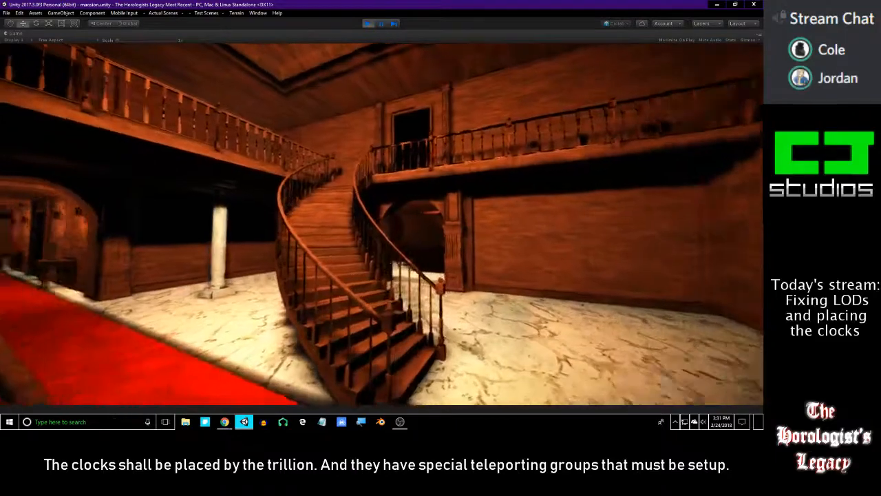
Walk through the archway beside the staircase into the sitting room and look around for the grandfather clock.
key("w")
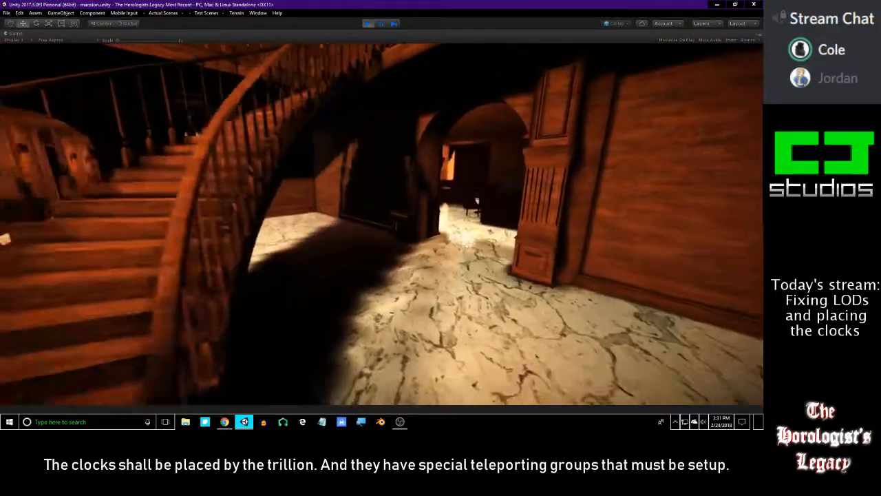
key("w")
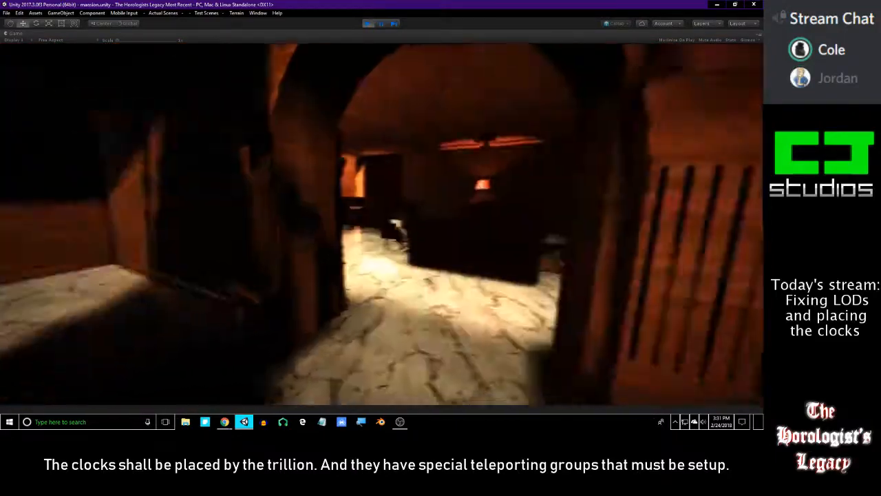
key("w")
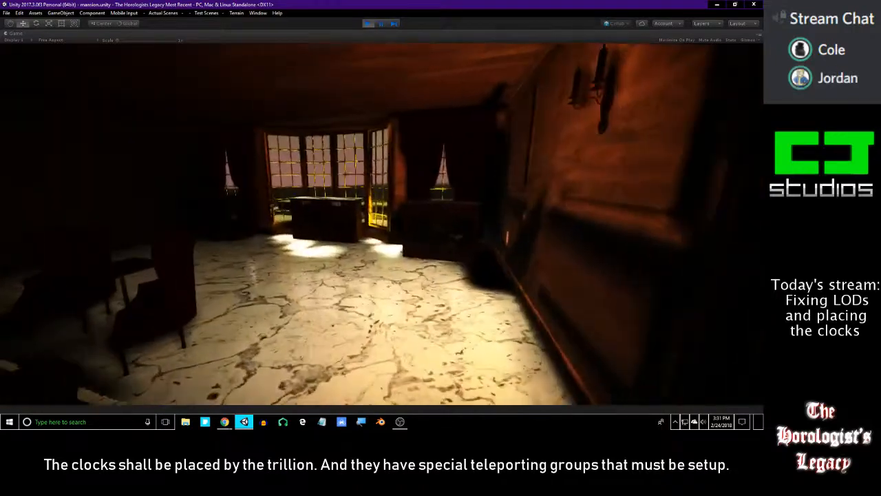
key("w")
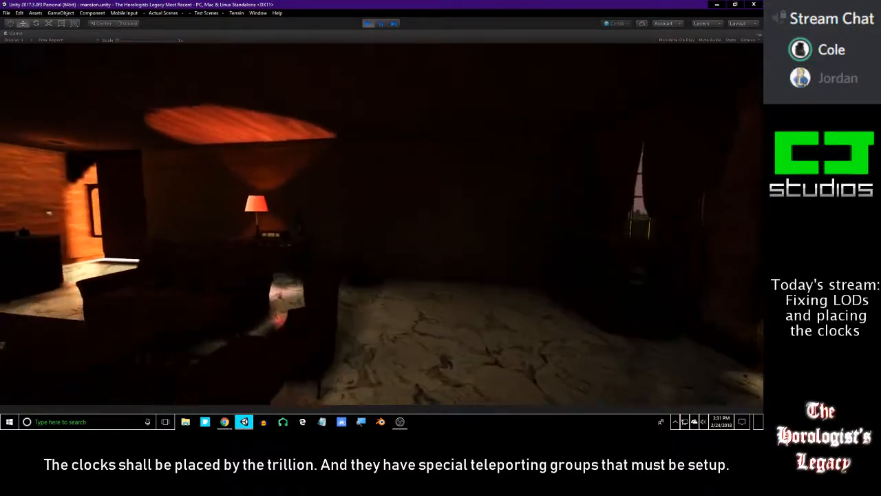
key("w")
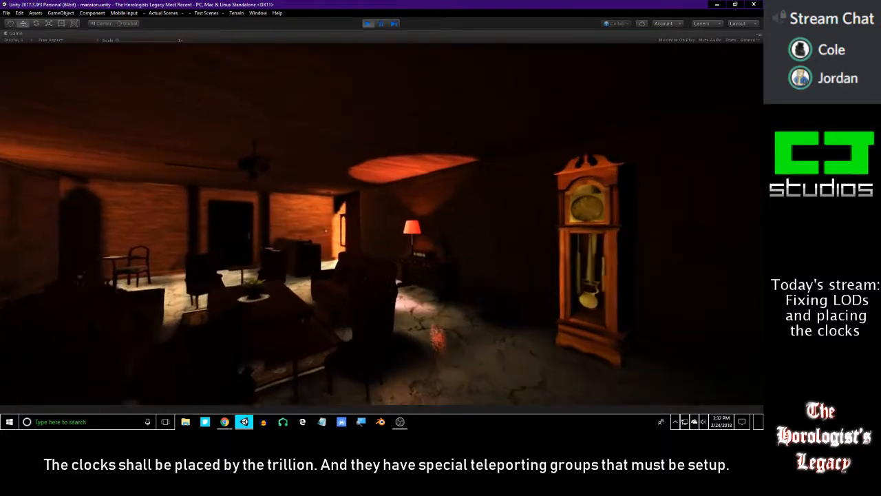
Examine the sitting room's grandfather clock up close and from a distance, and exit Play mode.
key("w")
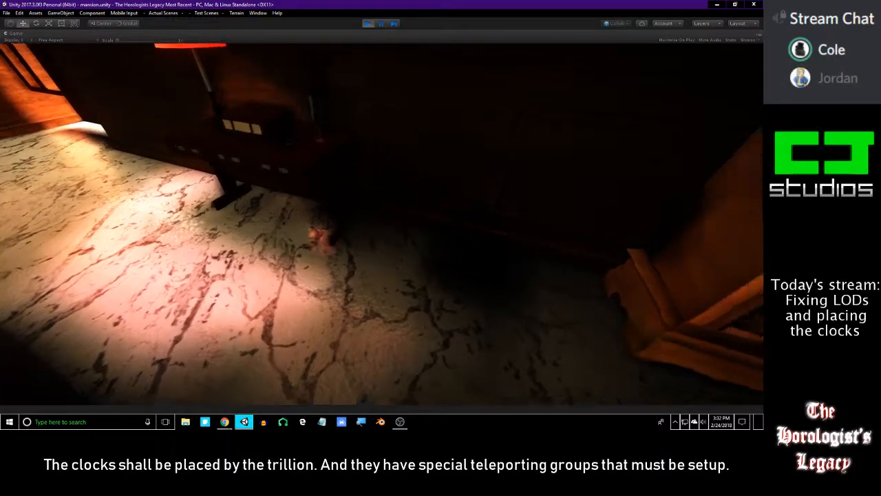
key("w")
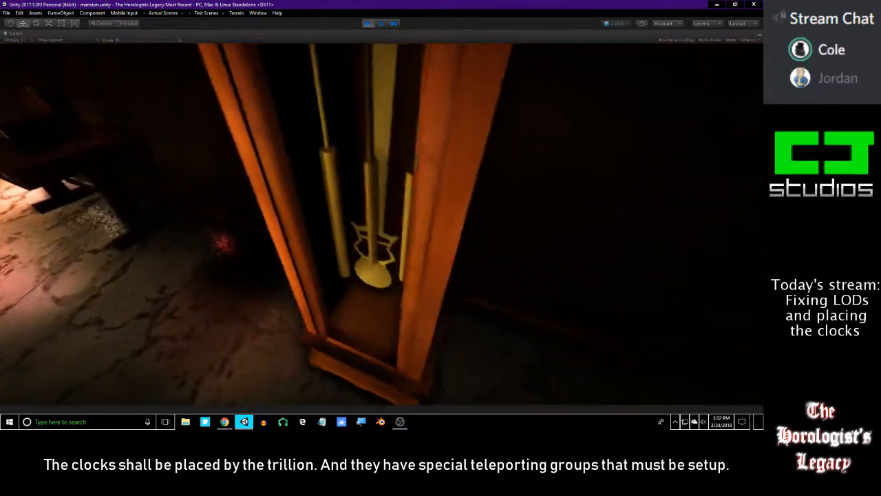
key("s")
key("a")
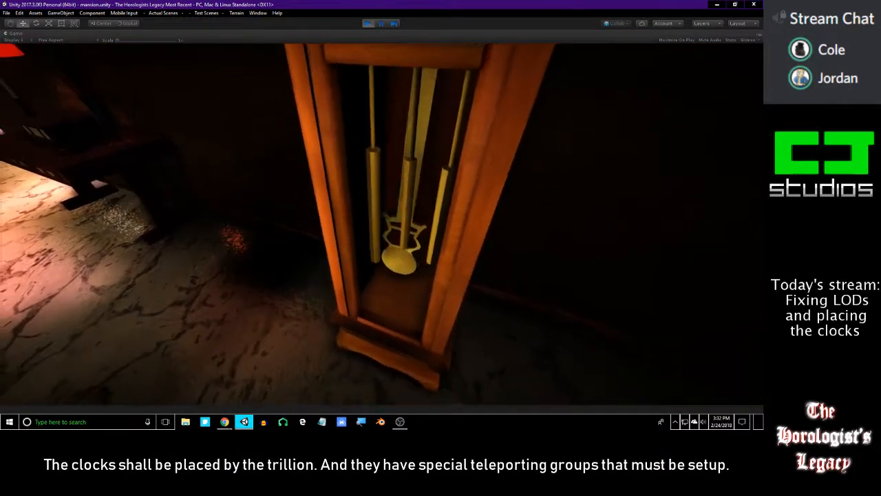
key("s")
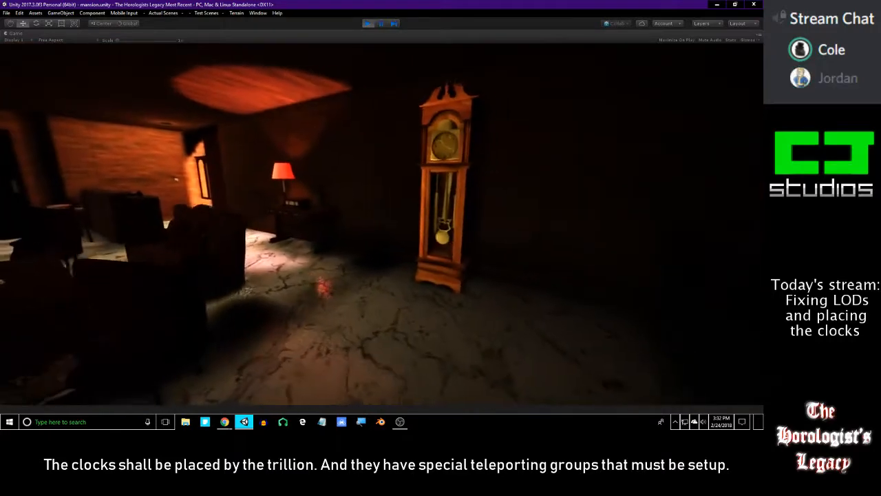
key("s")
key("a")
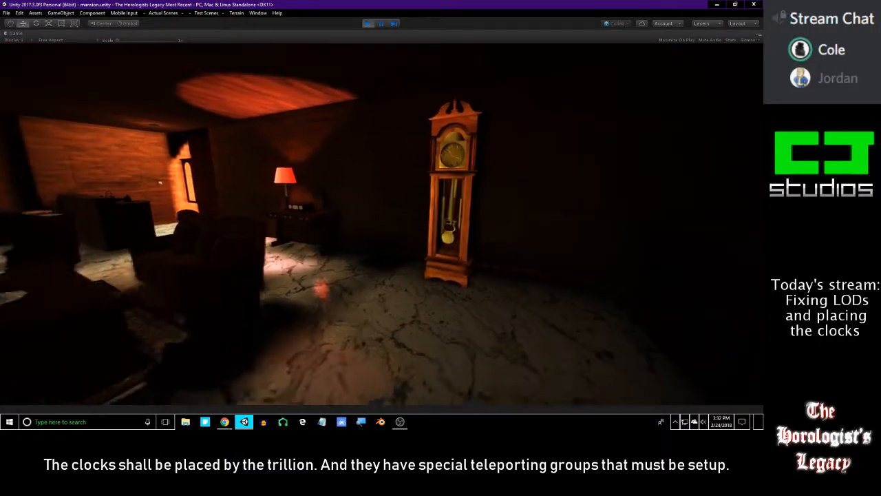
key("s")
key("Escape")
left_click(366, 27)
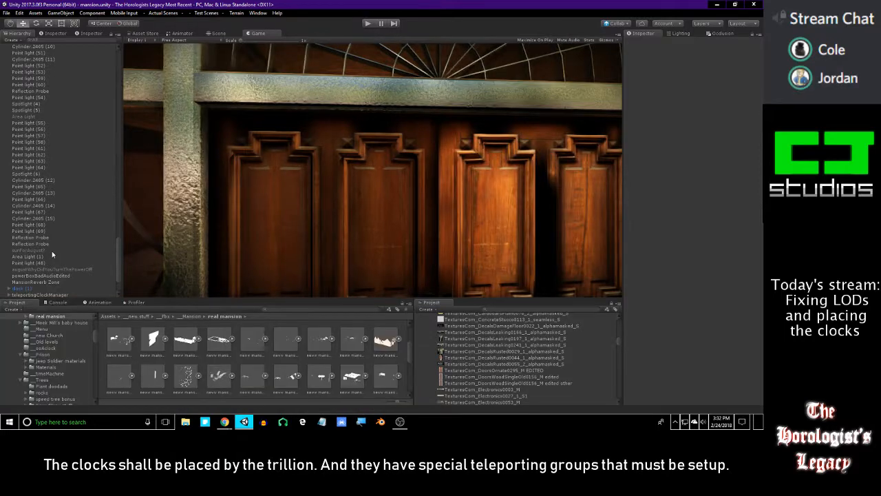
Select teleportingClockManager in the hierarchy and frame its grandfather clock in the Scene view.
scroll(43, 249, "down", 3)
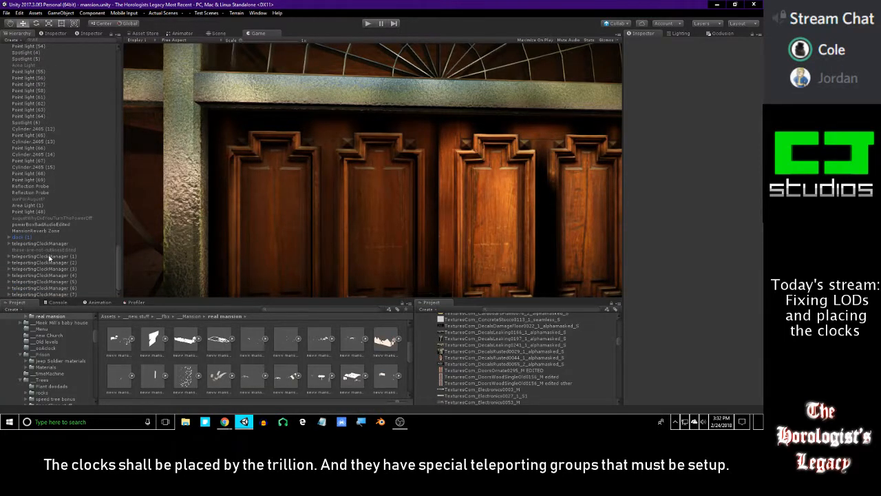
left_click(50, 256)
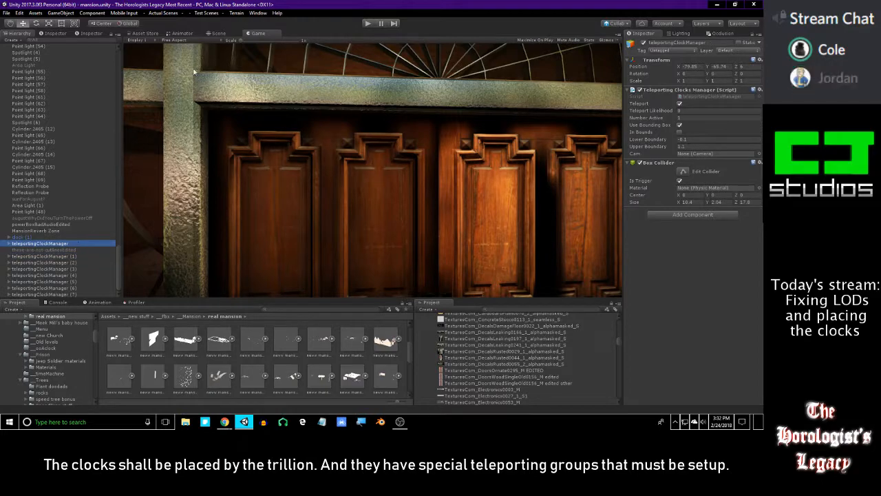
left_click(211, 34)
key("f")
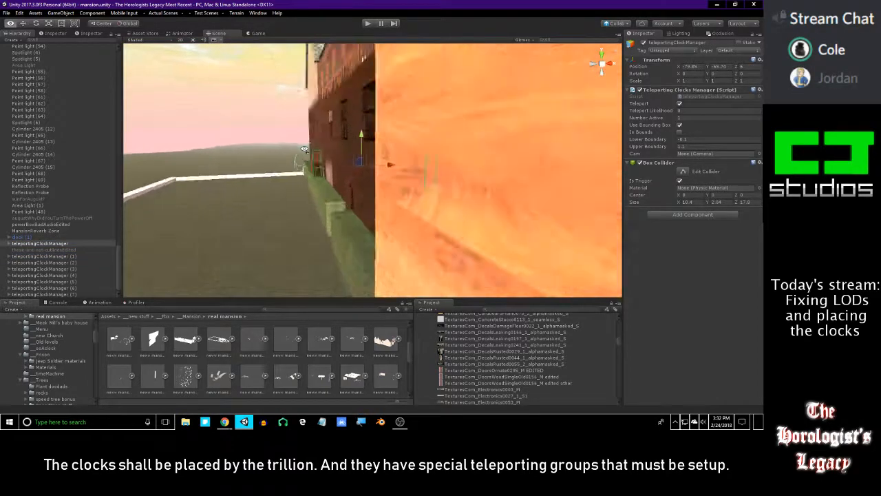
left_click_drag(304, 137, 199, 148, "alt")
left_click_drag(385, 170, 215, 179, "alt")
key("f")
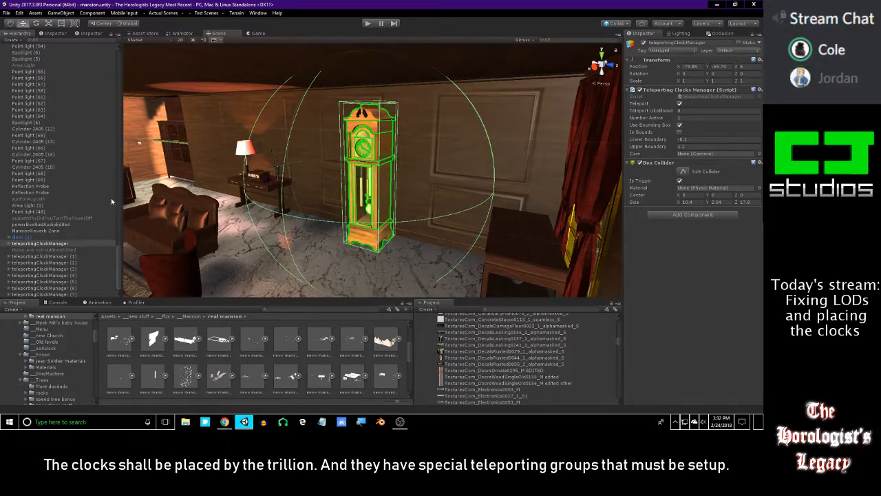
Expand teleportingClockManager and inspect its two clockTrigger objects and the clock nested under the second one.
left_click(14, 245)
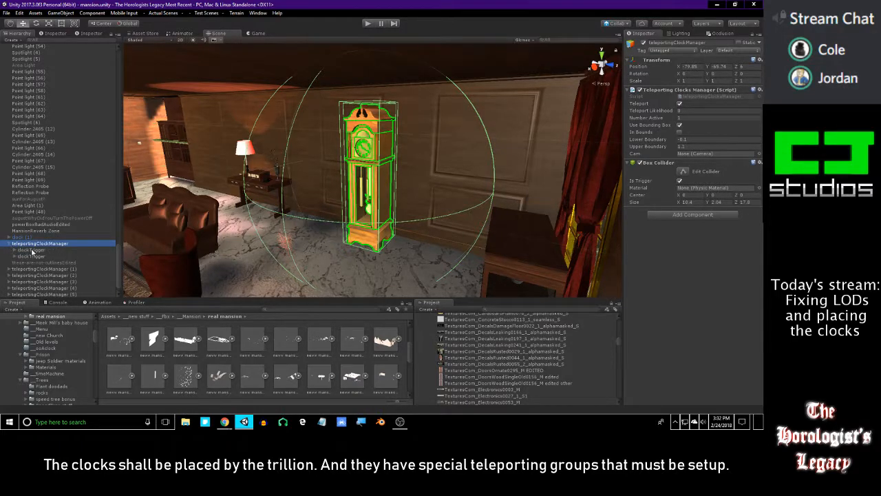
left_click(31, 250)
left_click(31, 256)
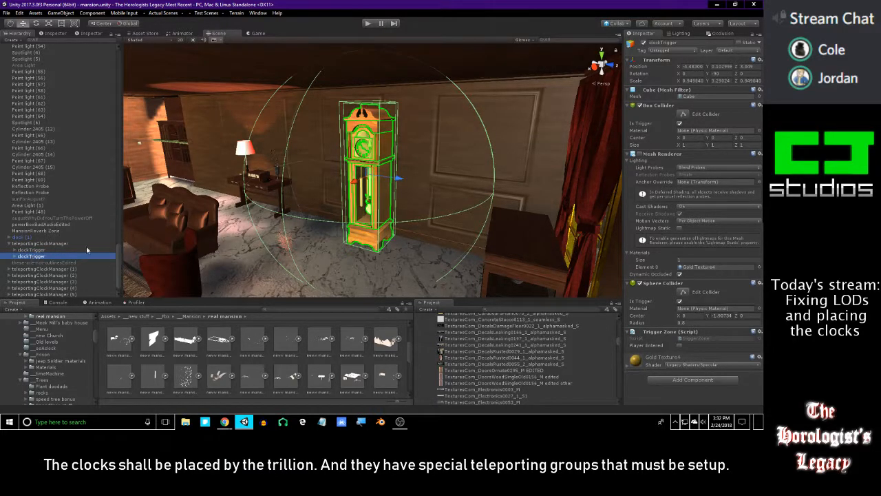
left_click(27, 263)
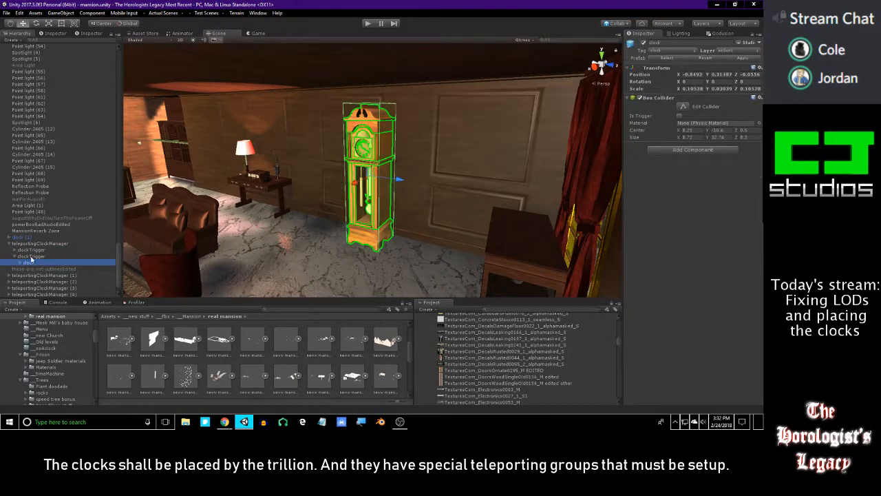
left_click(31, 257)
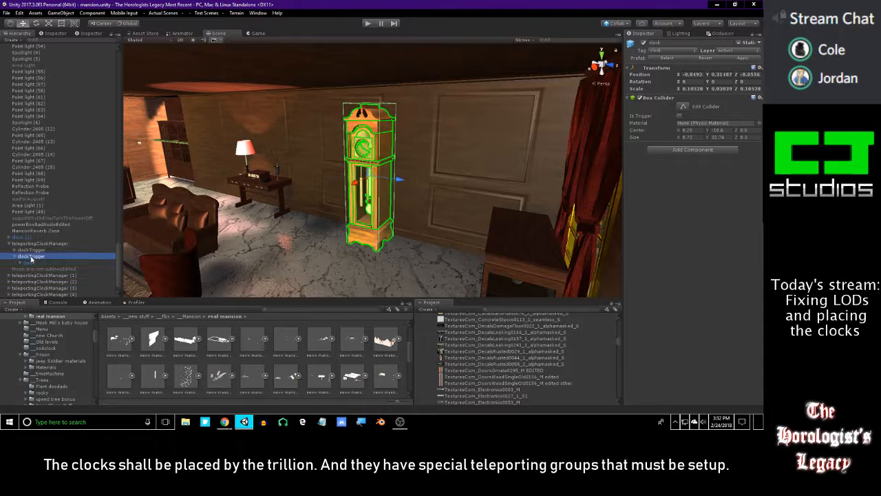
Try applying the Ignore Raycast layer to the second clockTrigger and its child objects, and undo the change.
left_click(727, 49)
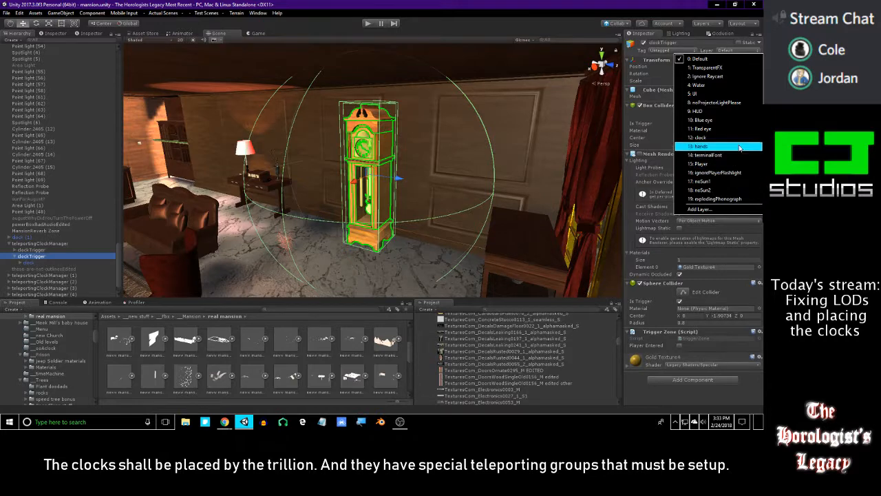
left_click(732, 76)
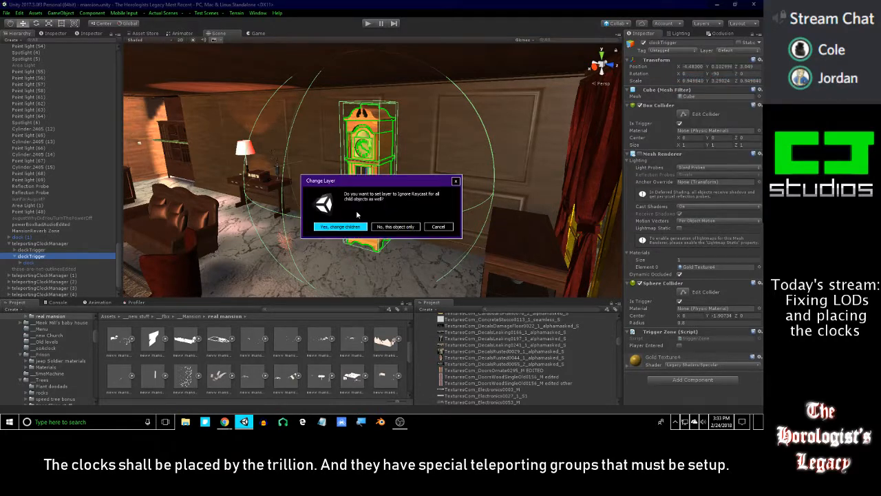
left_click(353, 228)
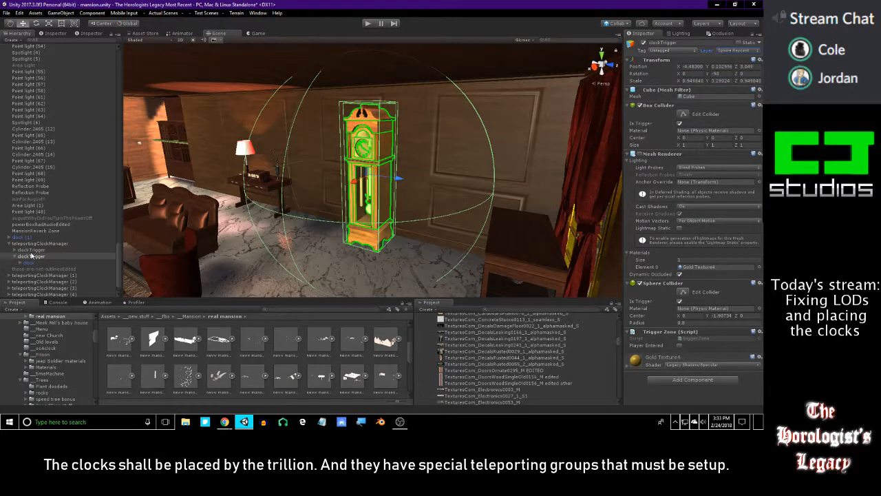
left_click(37, 262)
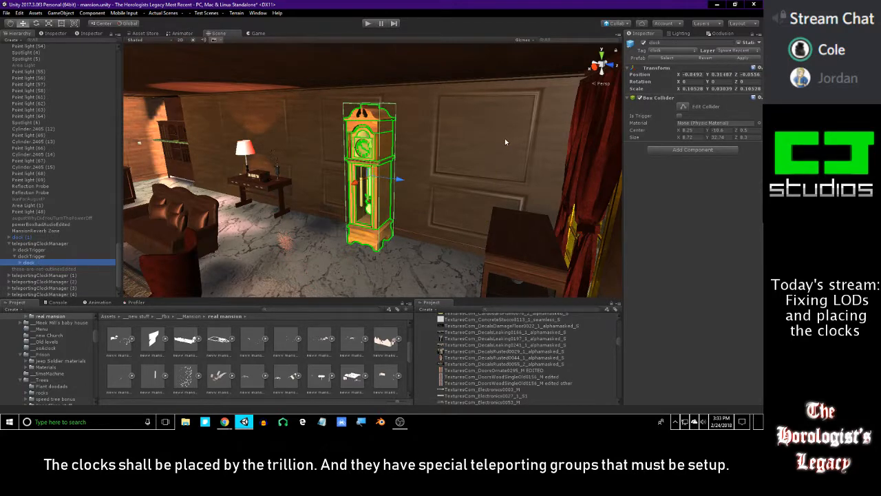
key("Up")
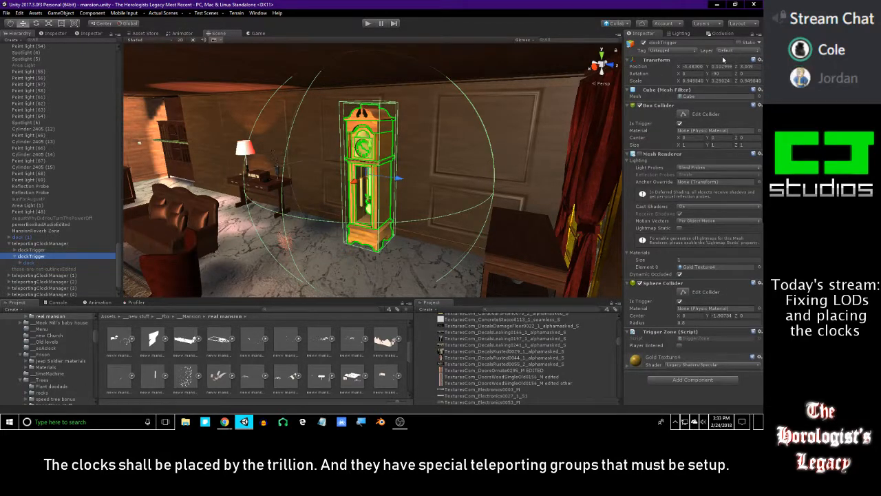
Set the layer of both clockTrigger objects under teleportingClockManager to Ignore Raycast, leaving their child objects out.
left_click(726, 51)
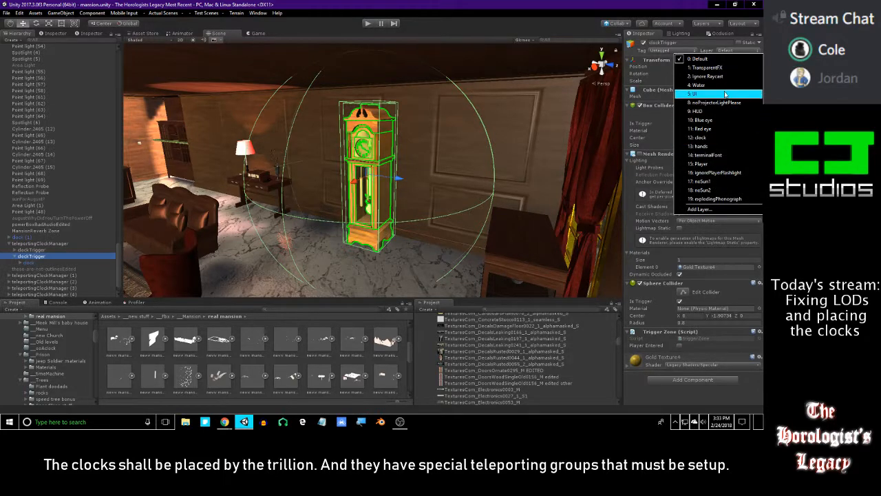
left_click(723, 77)
left_click(406, 224)
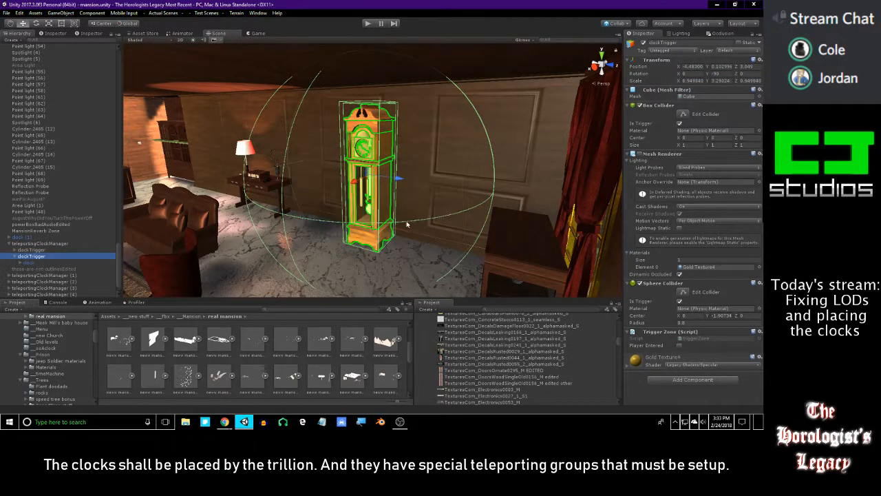
left_click(31, 257)
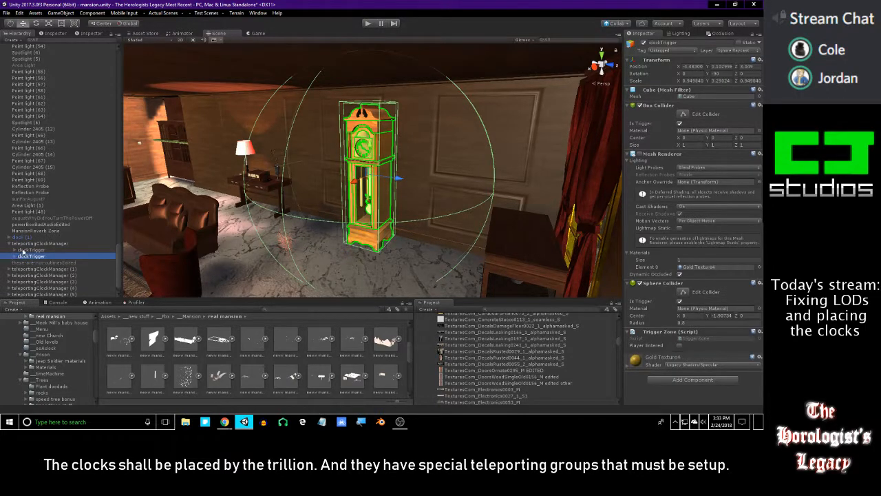
left_click(23, 250)
left_click(740, 52)
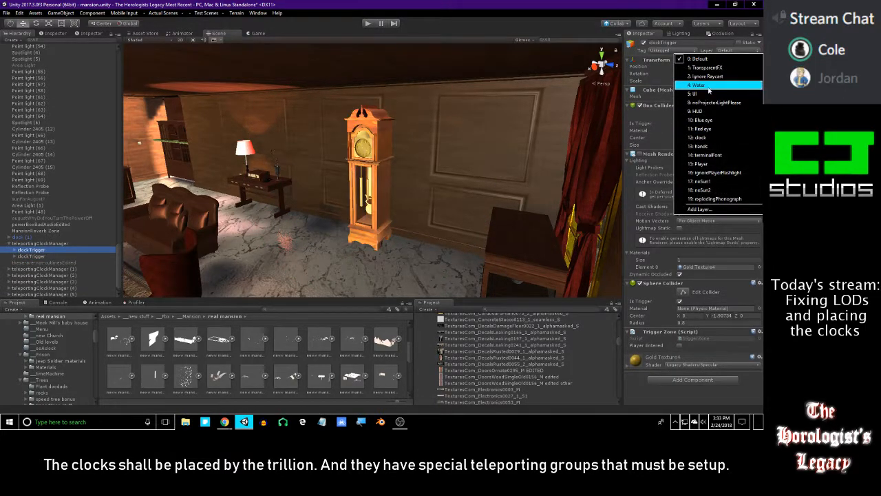
left_click(728, 77)
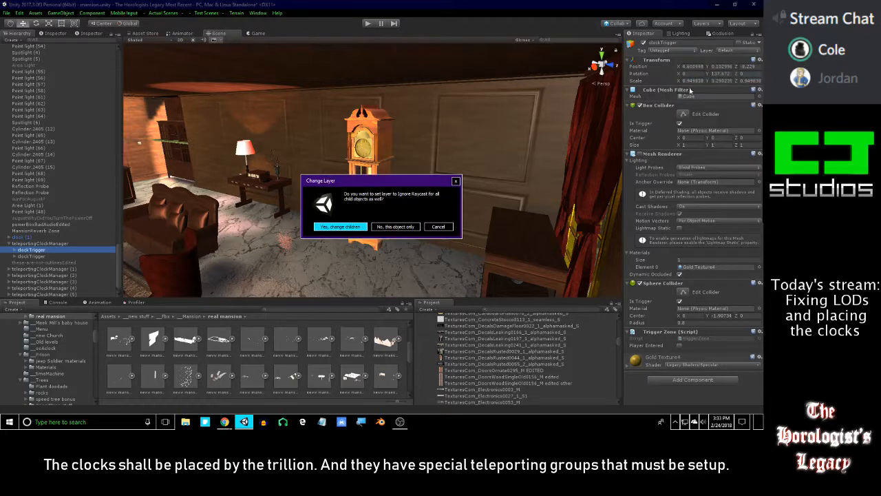
left_click(397, 228)
Set teleportingClockManager's own layer to Ignore Raycast for this object only and collapse its group.
left_click(46, 244)
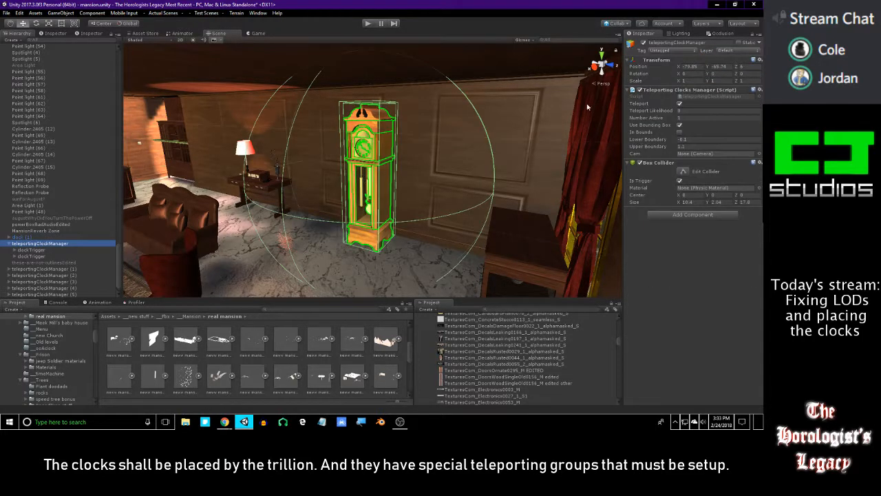
left_click(735, 51)
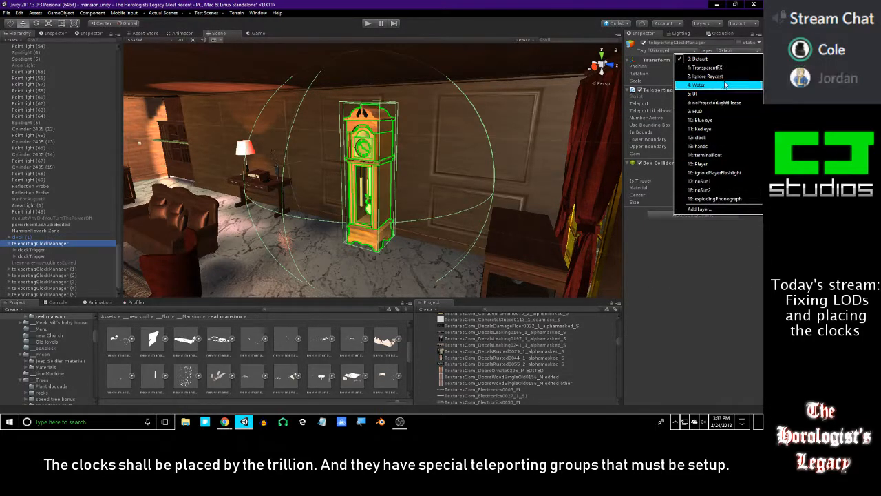
left_click(729, 77)
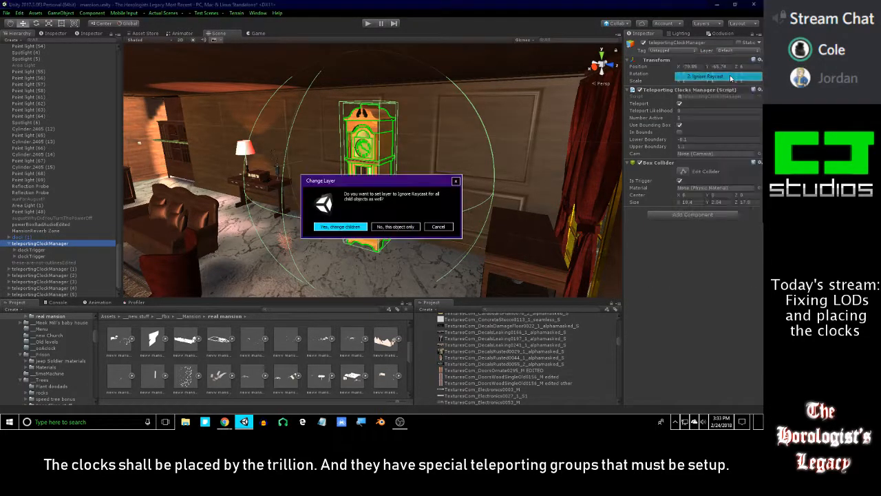
left_click(413, 226)
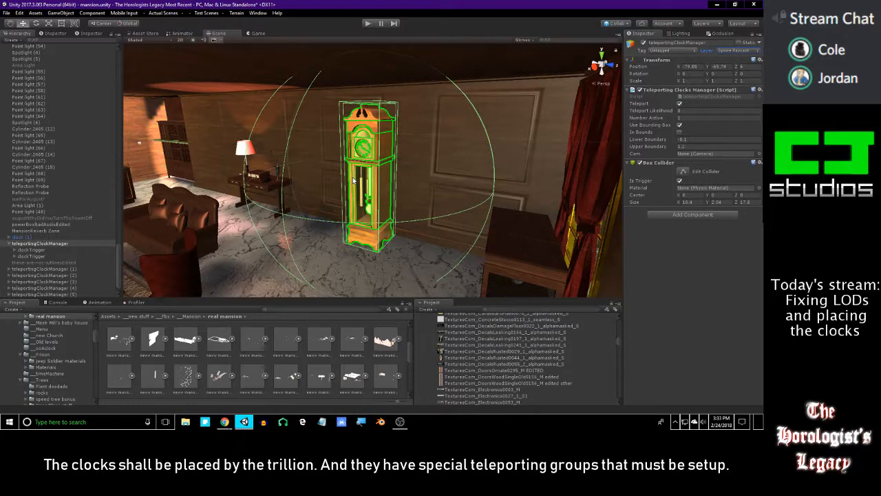
left_click(34, 244)
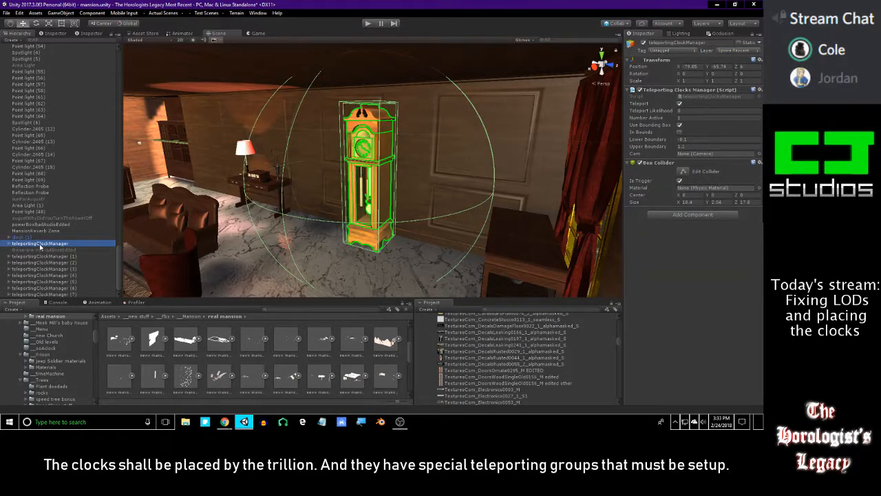
Set the layer of both clockTrigger objects under teleportingClockManager (1) to Ignore Raycast, without their children.
right_click_drag(269, 229, 198, 201)
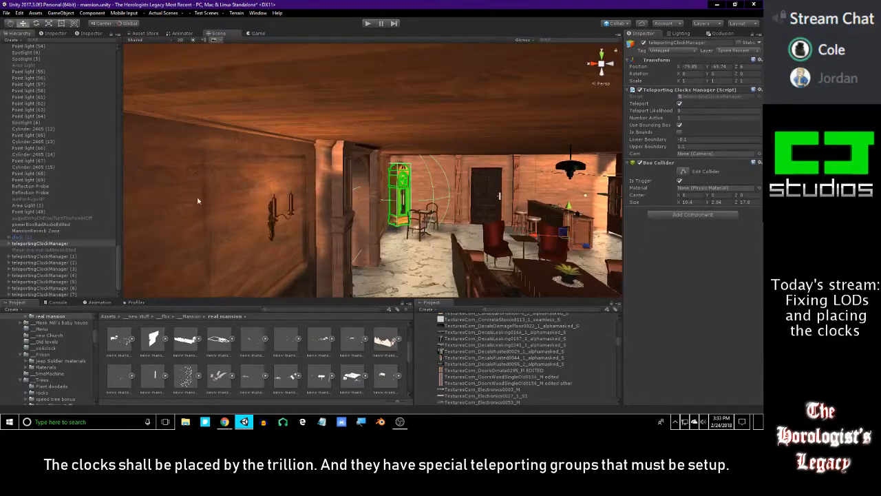
double_click(81, 257)
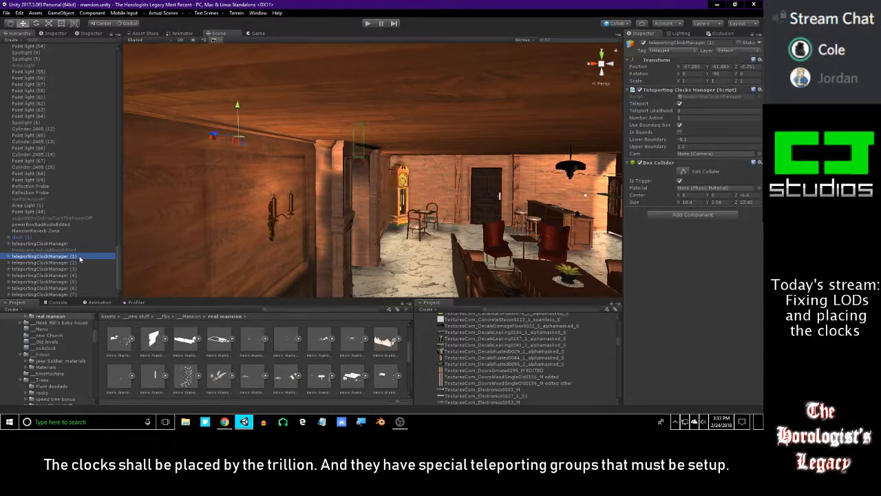
right_click_drag(339, 194, 386, 147)
key("f")
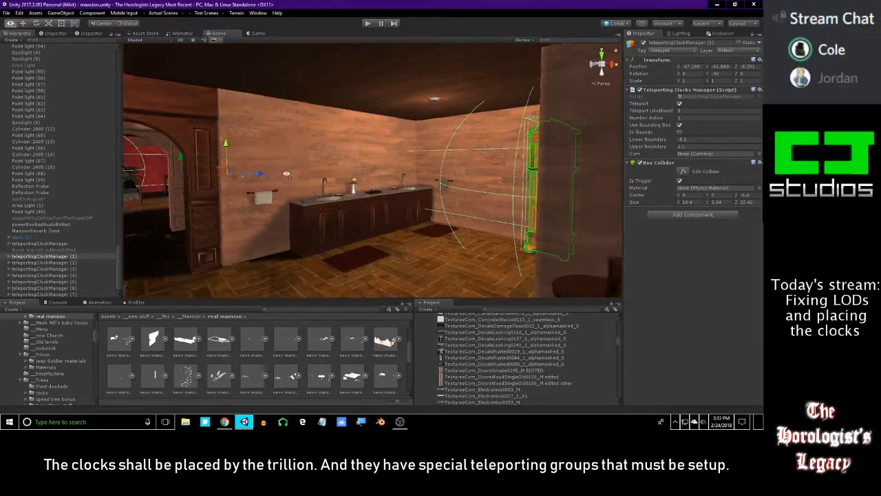
left_click(9, 256)
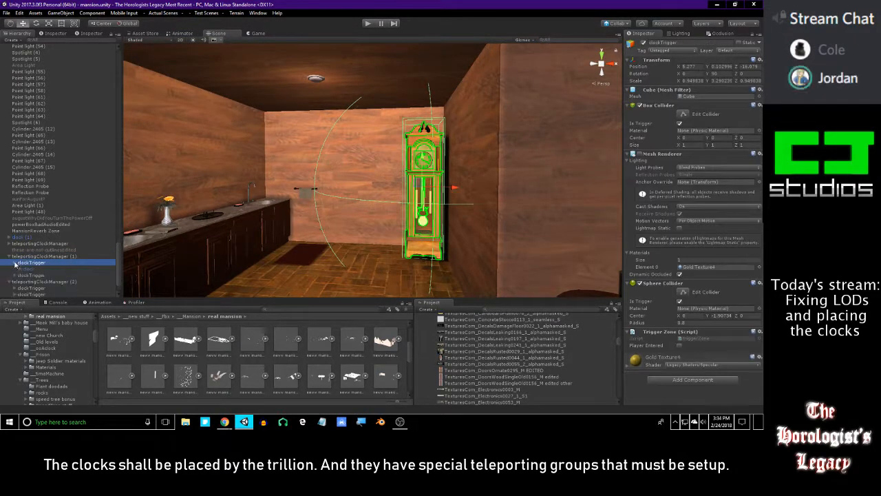
left_click(31, 268)
left_click(736, 51)
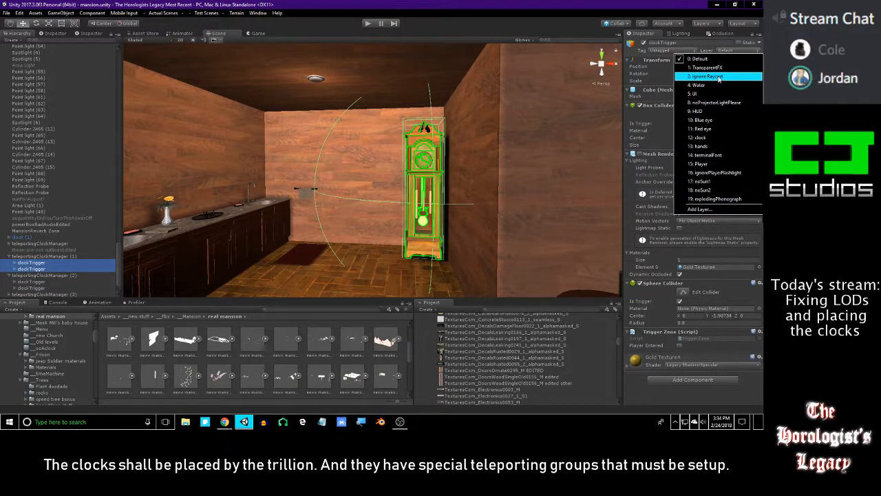
left_click(716, 76)
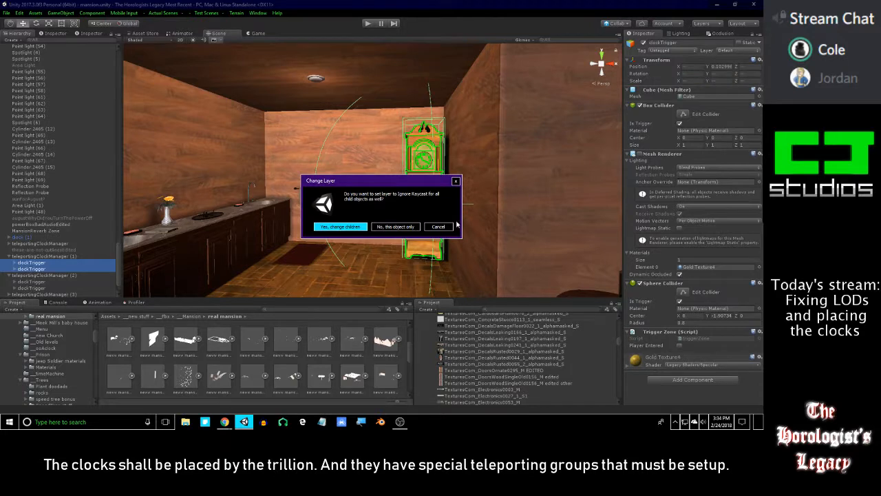
left_click(393, 229)
Check the layers of teleportingClockManager (1)'s two clockTriggers and the clock nested under the first one.
left_click(45, 270)
left_click(50, 263)
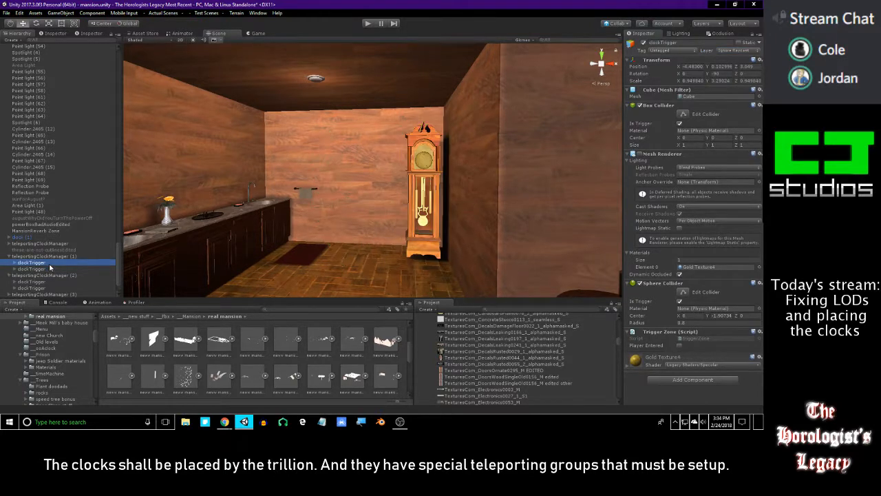
left_click(14, 263)
left_click(27, 269)
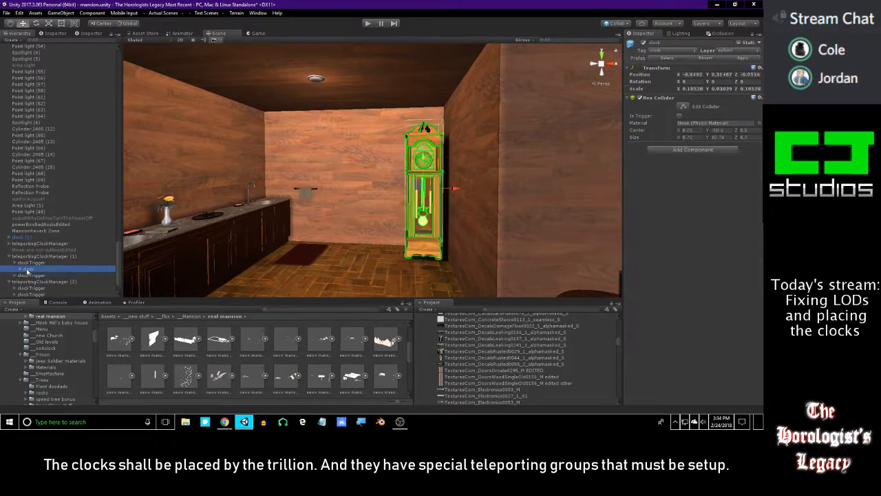
left_click(32, 263)
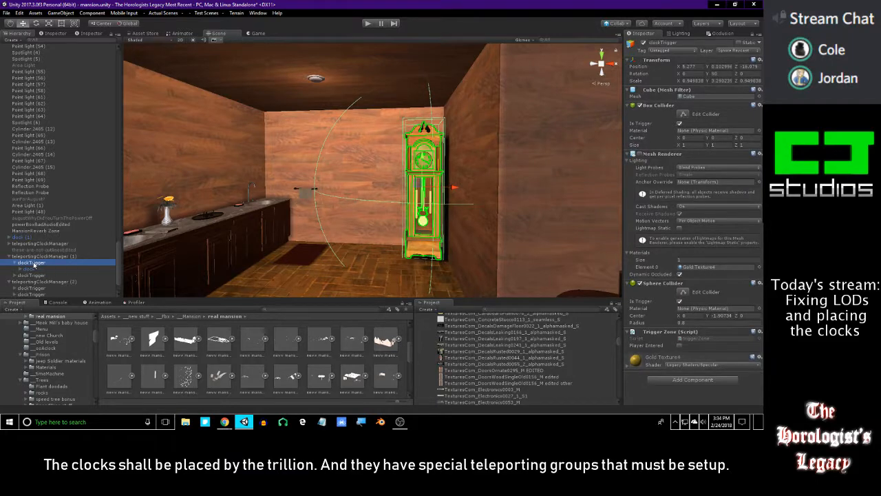
key("Left")
key("Left")
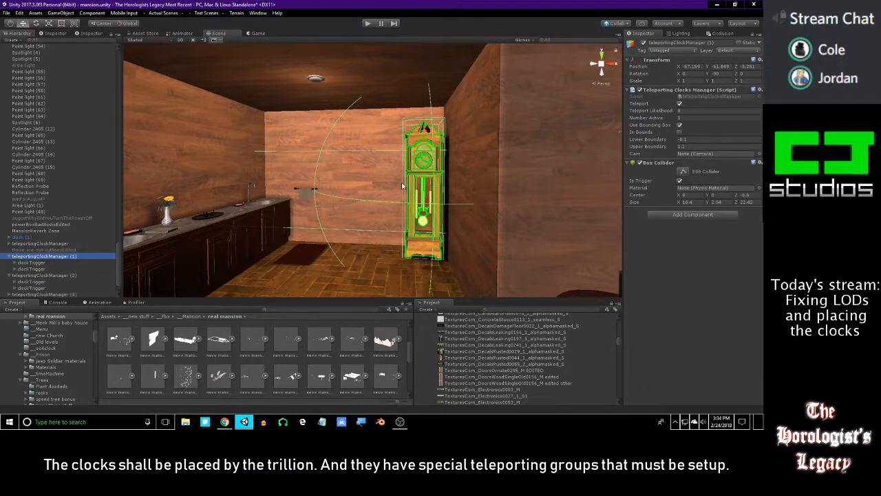
Fly through the rooms around teleportingClockManager (1) and inspect where its clocks and first clockTrigger sit.
right_click_drag(406, 191, 235, 184)
key("w")
left_click(29, 264)
key("Right")
key("Right")
key("Left")
key("Left")
key("Left")
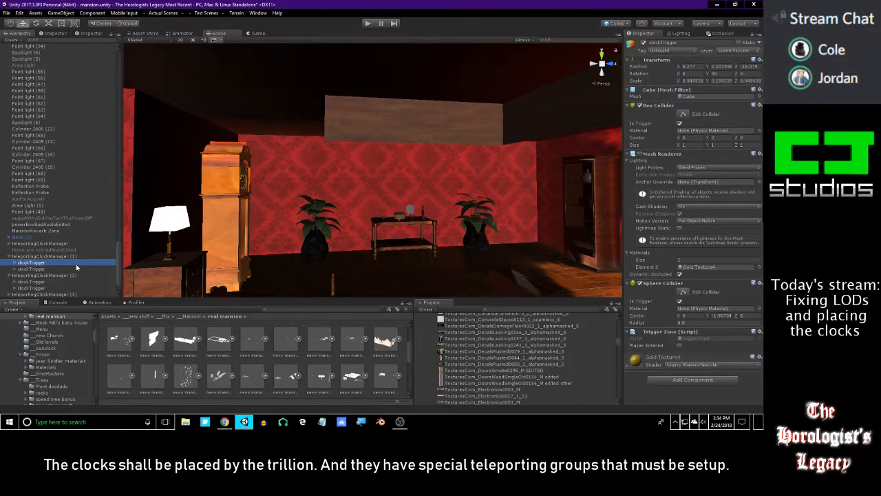
key("f")
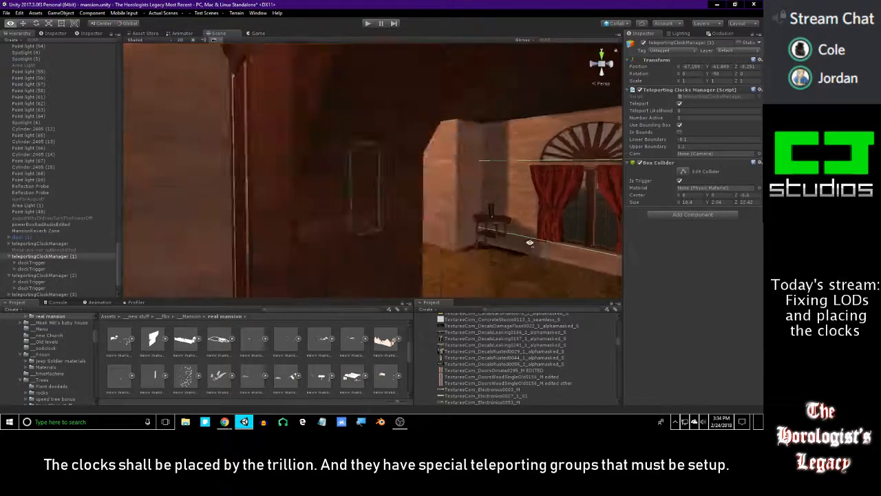
left_click(36, 263)
right_click_drag(347, 214, 248, 209)
left_click_drag(248, 210, 193, 209)
right_click_drag(193, 209, 130, 213)
Collapse teleportingClockManager (1), check the layers of both clockTriggers and the nested clock under teleportingClockManager, and collapse that group again.
left_click(9, 256)
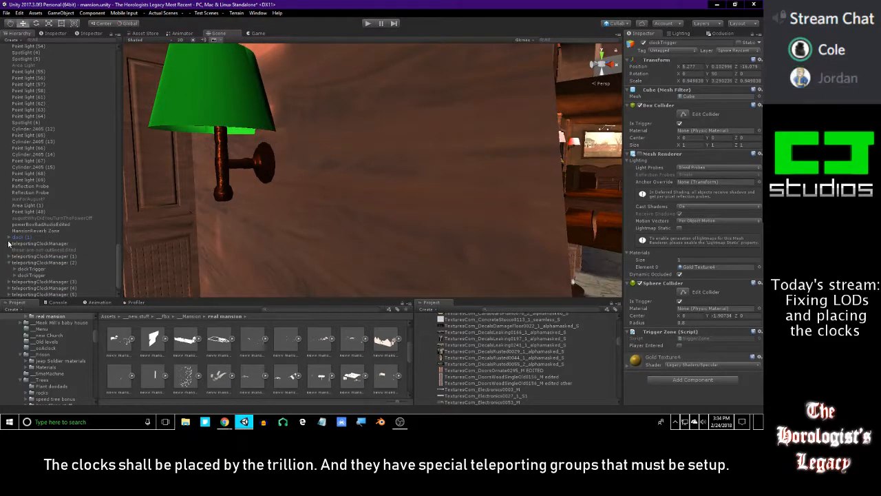
left_click(9, 244)
left_click(29, 251)
left_click(13, 251)
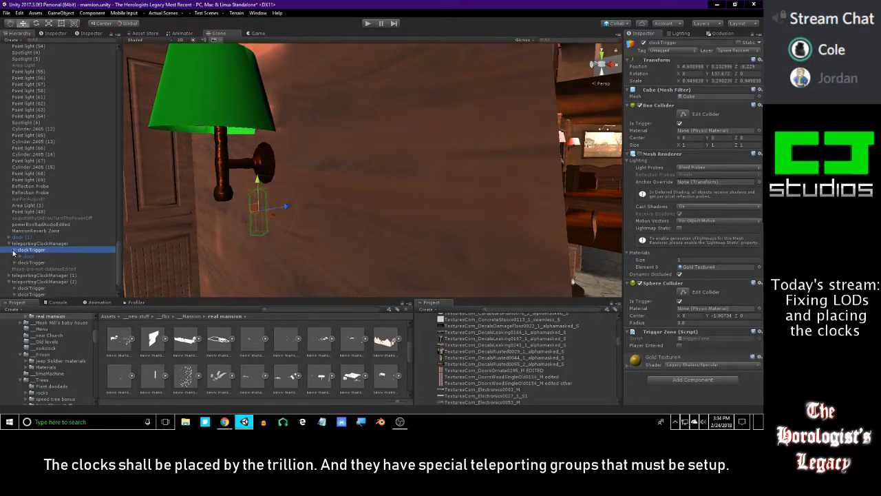
left_click(27, 256)
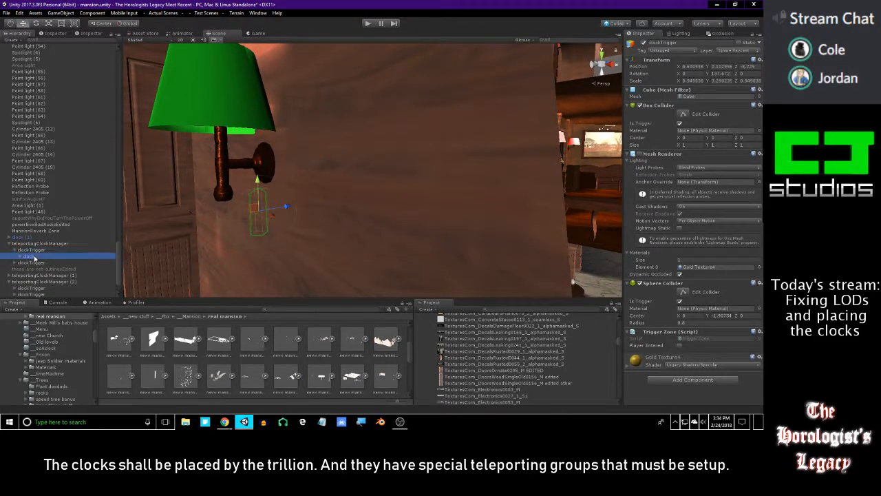
left_click(28, 263)
left_click(13, 262)
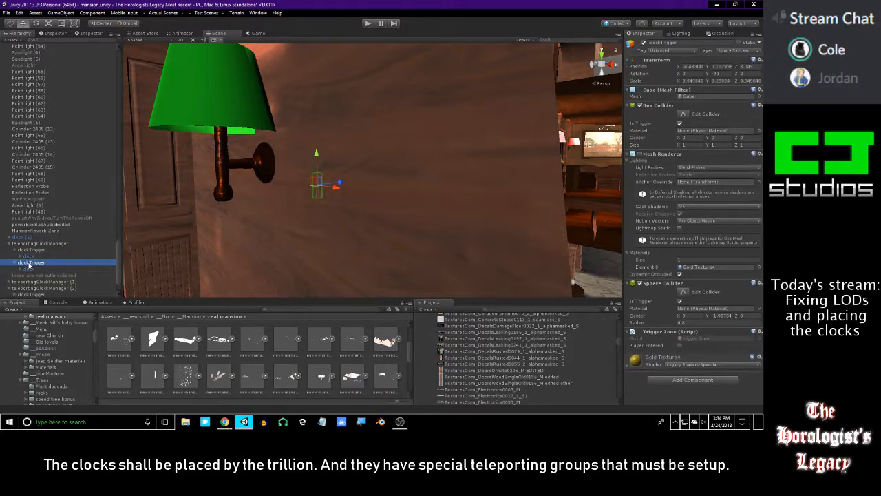
key("Left")
key("Up")
key("Left")
key("Left")
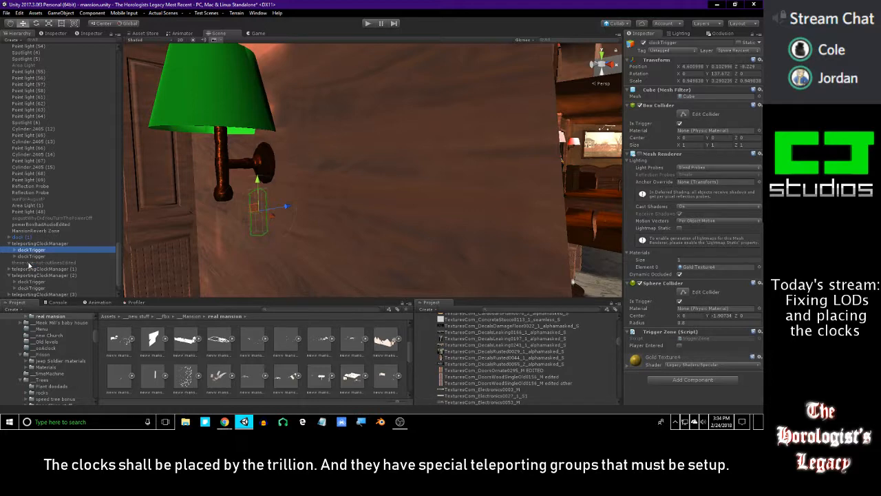
left_click(10, 244)
Check the clock nested under teleportingClockManager (2)'s first clockTrigger and select both of that group's clockTriggers together.
right_click_drag(238, 178, 31, 250)
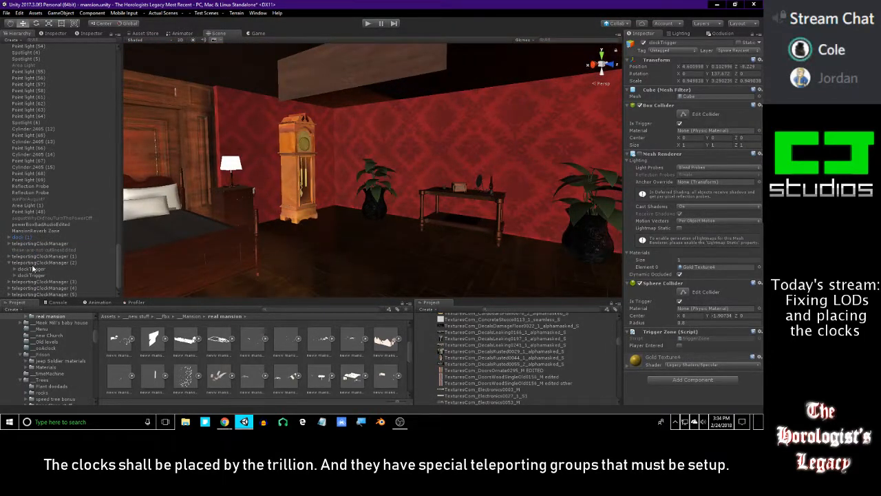
left_click(32, 269)
key("Down")
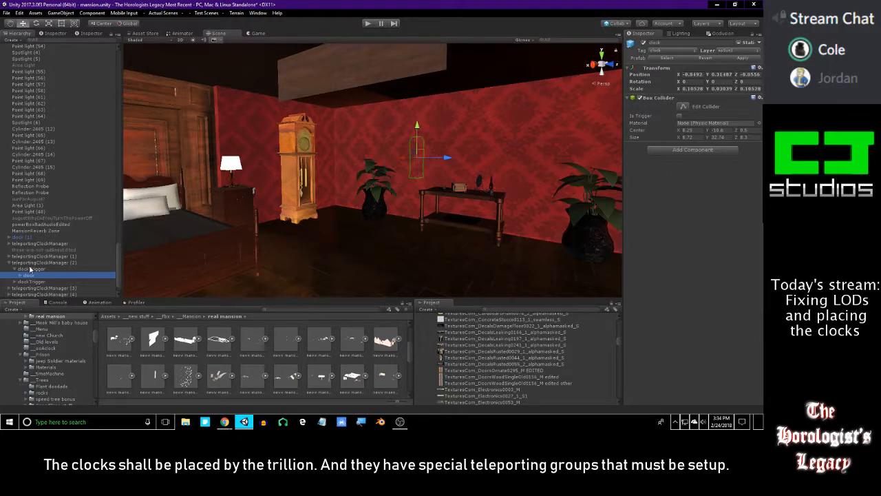
left_click(30, 269)
key("Down")
left_click(30, 270, "shift")
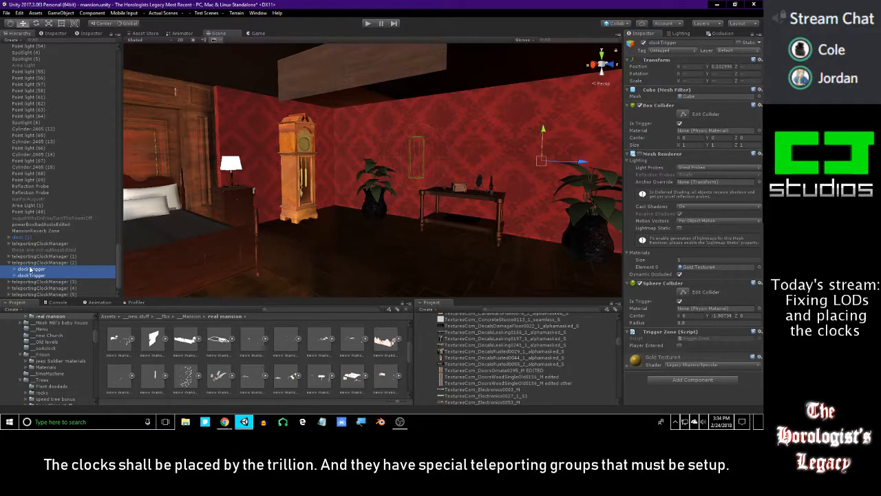
Try to set both clockTriggers under teleportingClockManager (2) to the Ignore Raycast layer together with their children.
left_click(723, 51)
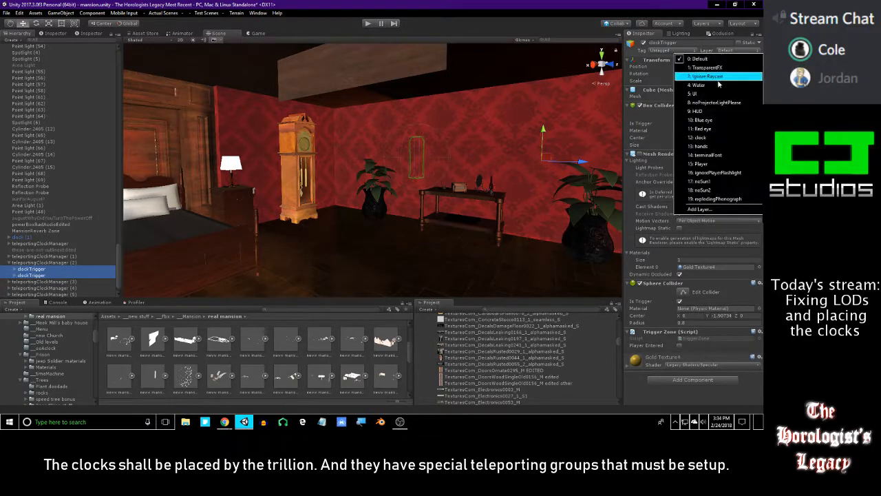
left_click(727, 77)
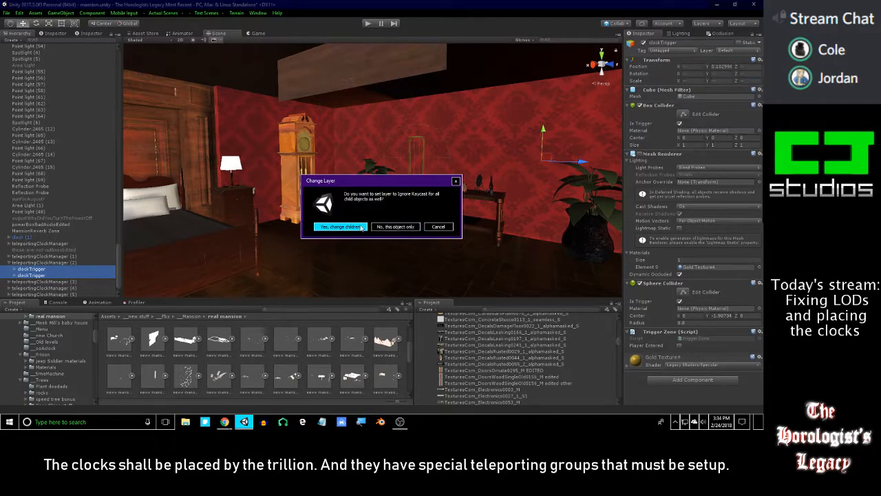
left_click(340, 227)
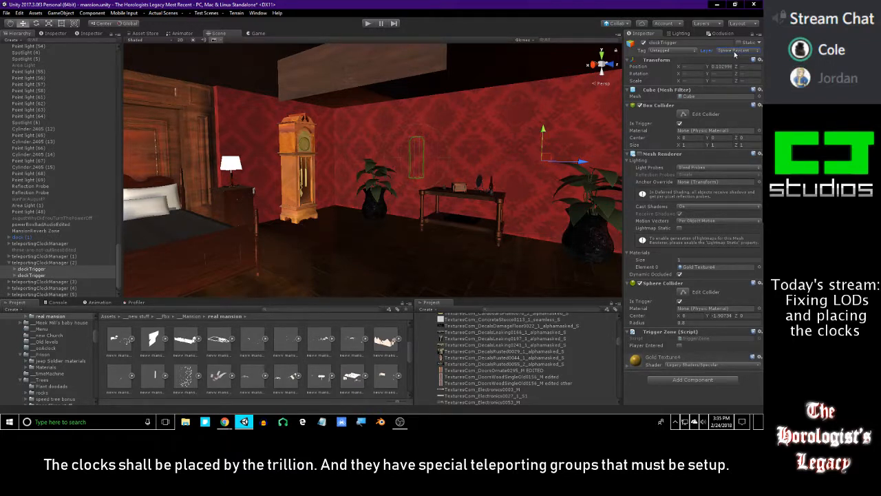
right_click_drag(518, 124, 446, 134)
key("w")
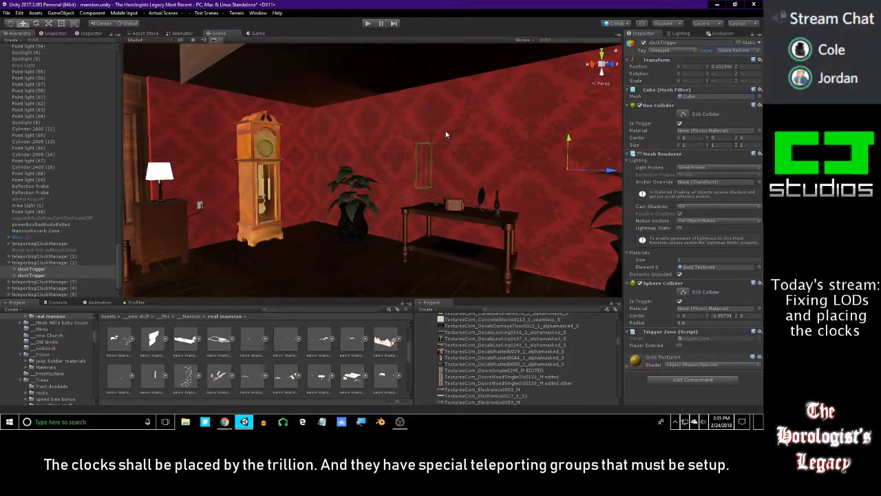
Set the layer of teleportingClockManager (2)'s two clockTriggers to Ignore Raycast without their children and collapse the group.
left_click(727, 50)
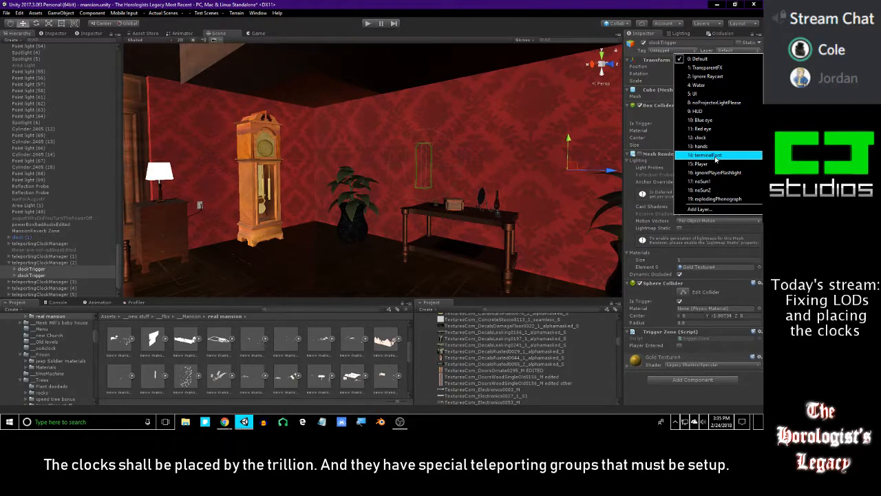
left_click(707, 76)
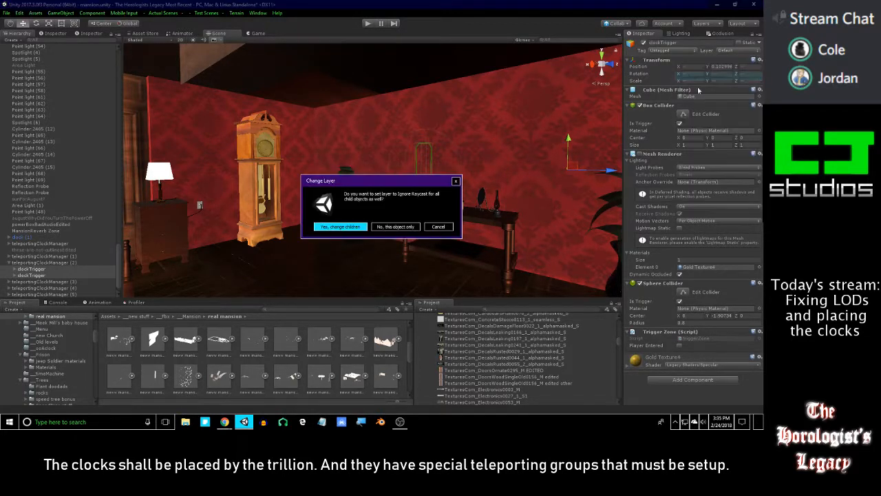
left_click(412, 229)
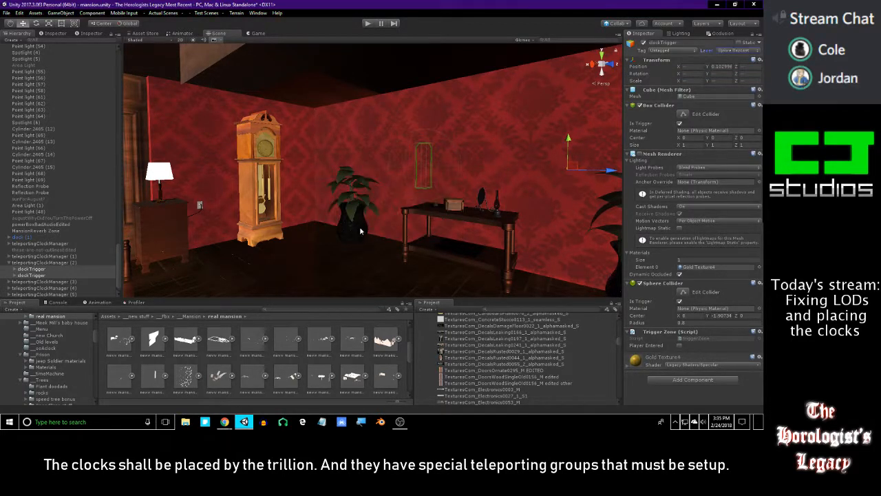
left_click(9, 263)
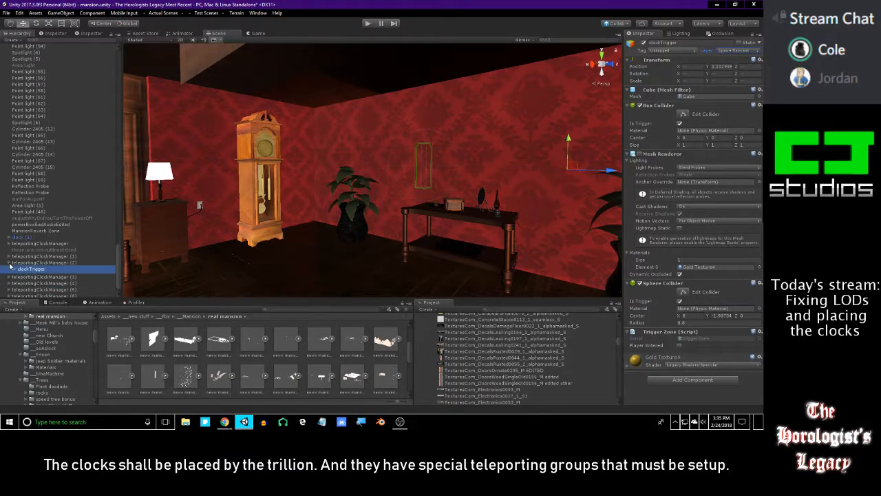
Set the layer of both clockTriggers under teleportingClockManager (3) to Ignore Raycast, without their children.
left_click(29, 275)
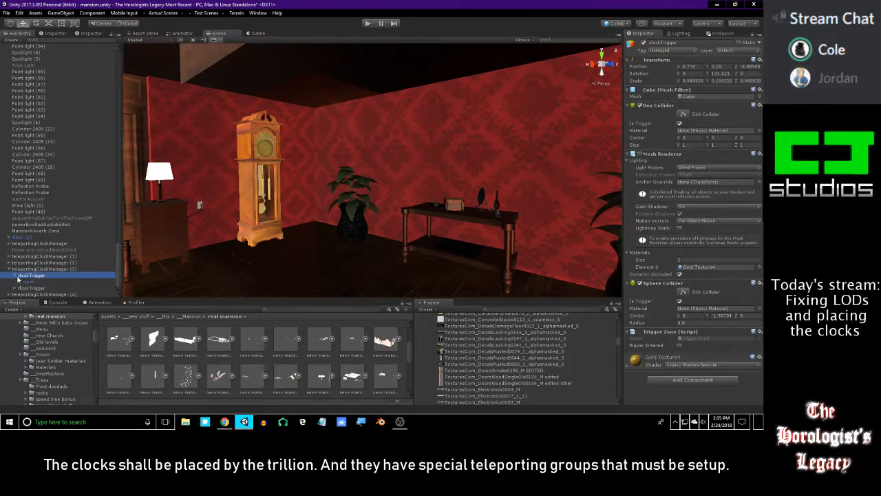
left_click(27, 281, "shift")
left_click(736, 51)
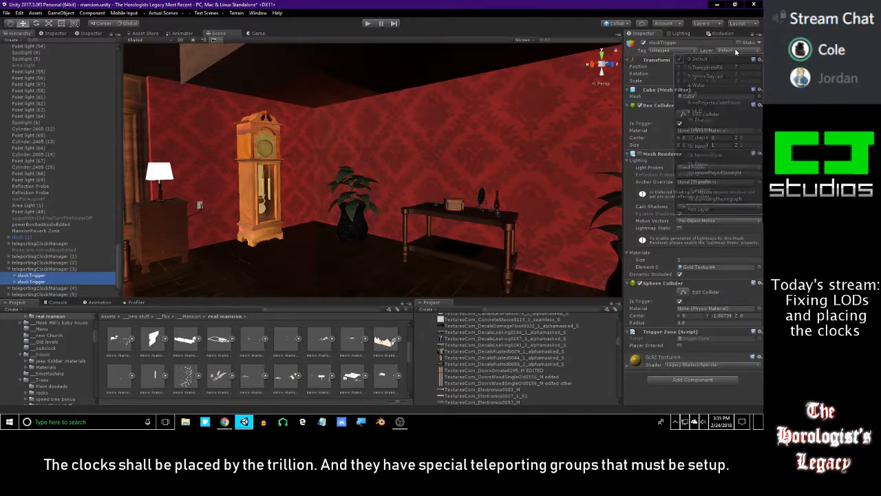
left_click(709, 76)
left_click(399, 228)
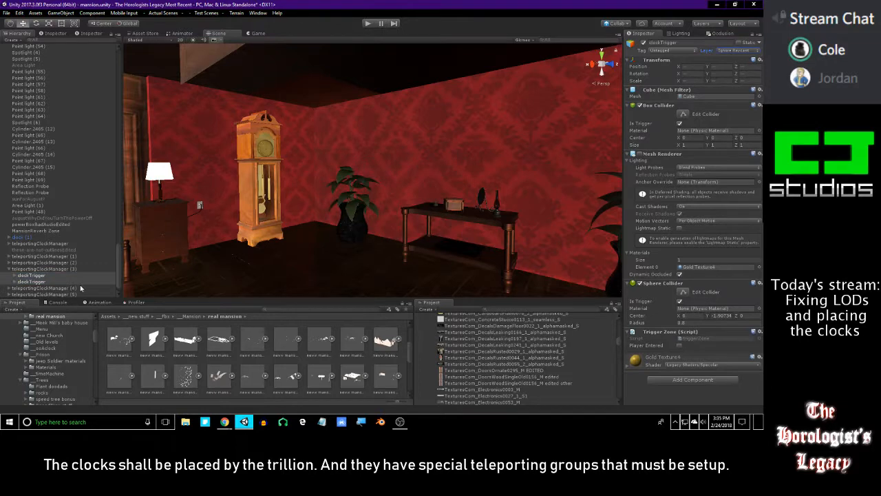
Recheck the layer of the first clockTrigger under teleportingClockManager (2) and collapse groups (2) and (3).
left_click(9, 262)
left_click(22, 268)
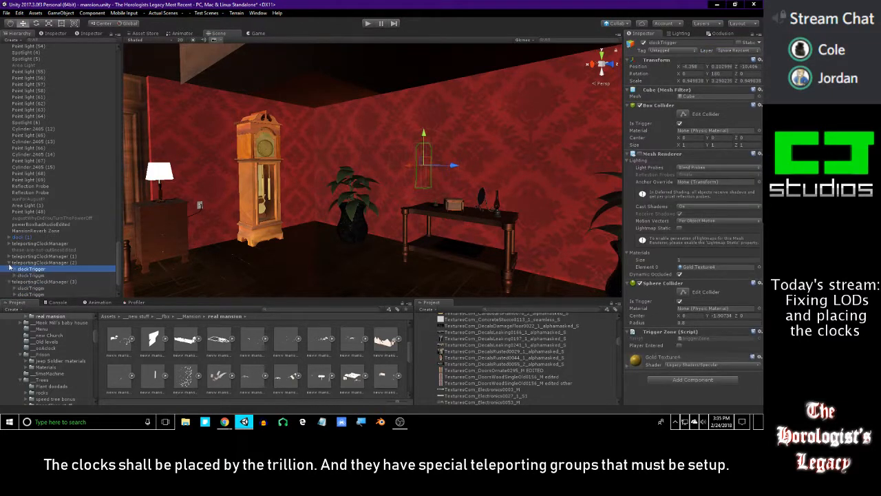
left_click(9, 264)
left_click(9, 263)
left_click(11, 269)
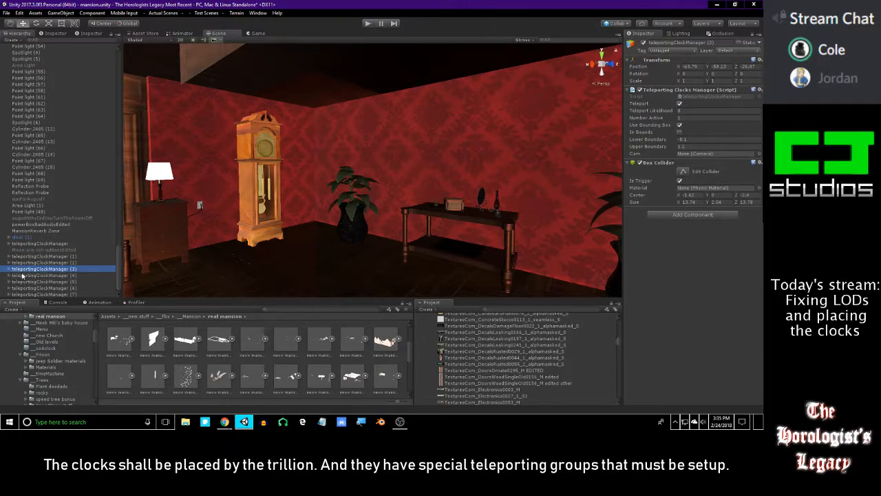
Set the layer of both clockTriggers under teleportingClockManager (4) to Ignore Raycast for these objects only and collapse the group.
left_click(21, 275)
left_click(9, 275)
left_click(32, 281)
scroll(32, 279, "down", 2)
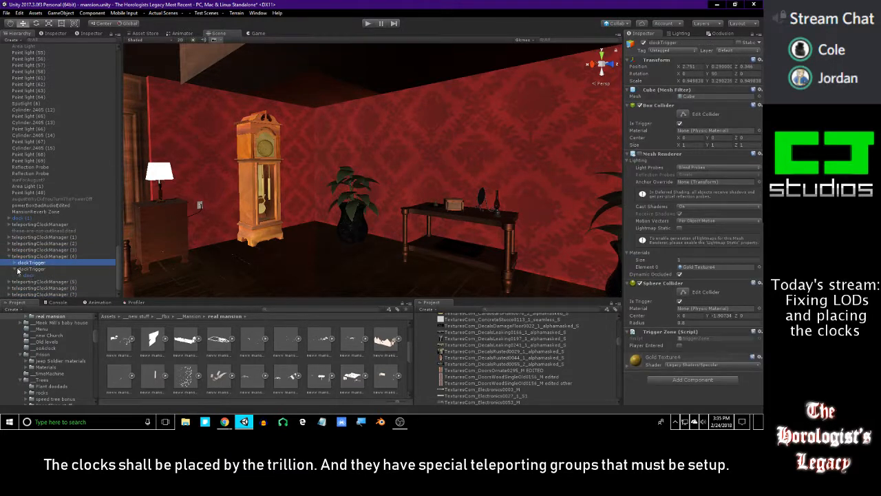
left_click(17, 269)
left_click(28, 275, "shift")
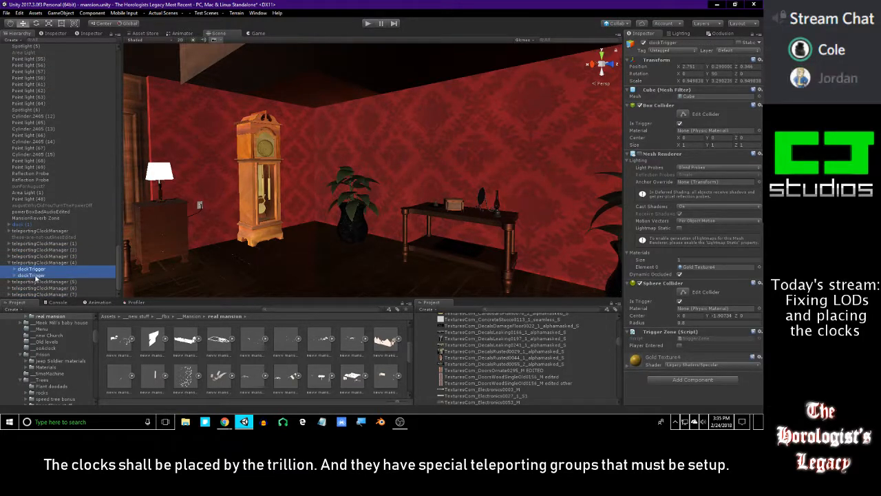
left_click(737, 51)
left_click(716, 73)
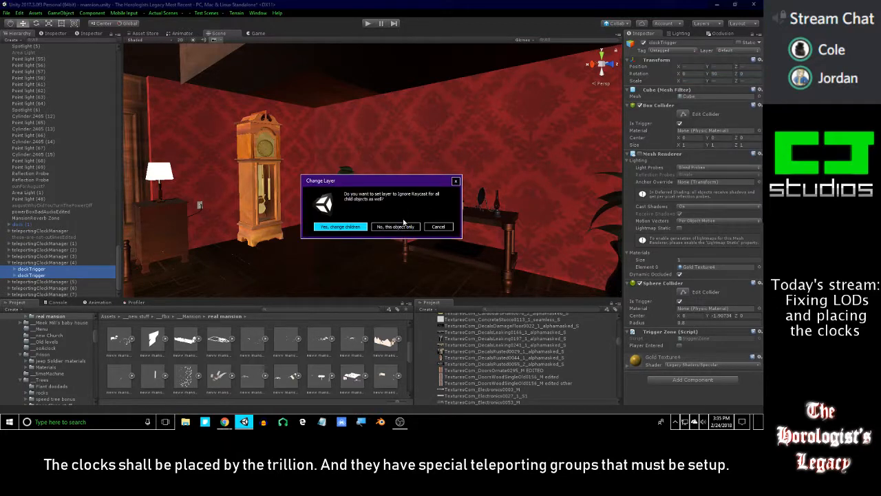
left_click(402, 226)
left_click(13, 263)
left_click(9, 263)
Set clockTrigger and clockTrigger (1) under teleportingClockManager (5) to the Ignore Raycast layer without their children and collapse the group.
left_click(15, 281)
left_click(9, 281)
scroll(31, 279, "down", 1)
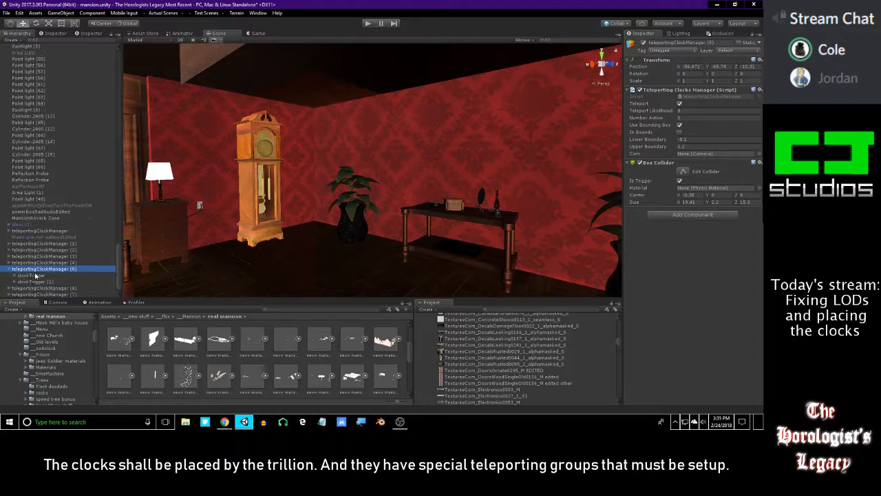
left_click(31, 275)
left_click(34, 281, "shift")
left_click(740, 50)
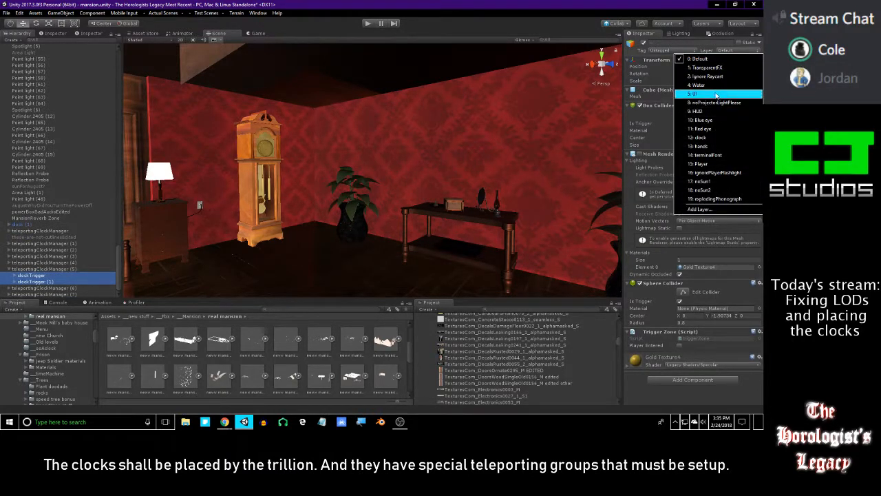
left_click(711, 77)
left_click(406, 226)
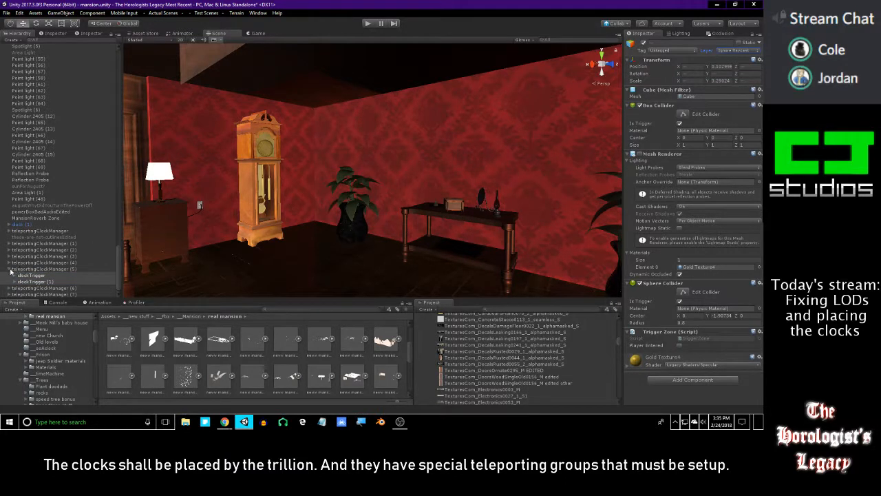
left_click(10, 269)
Check the layer of the first clockTrigger under teleportingClockManager (4) and under teleportingClockManager (5).
left_click(20, 287)
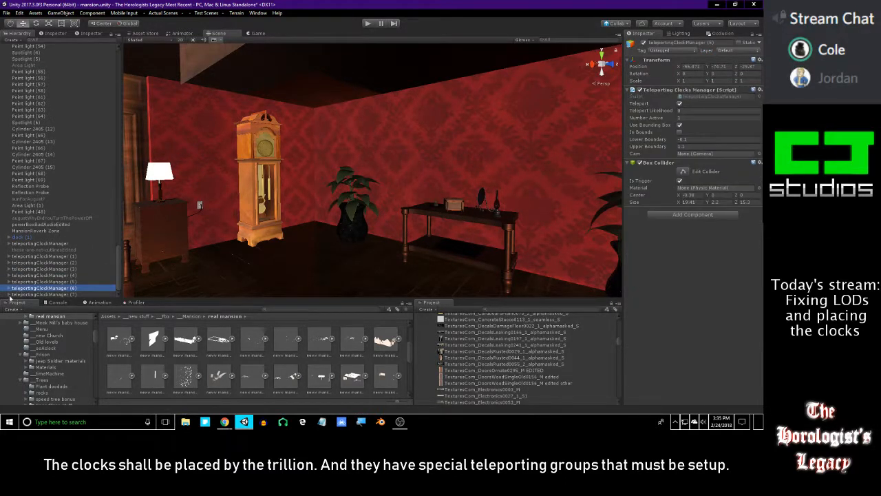
key("Up")
key("Left")
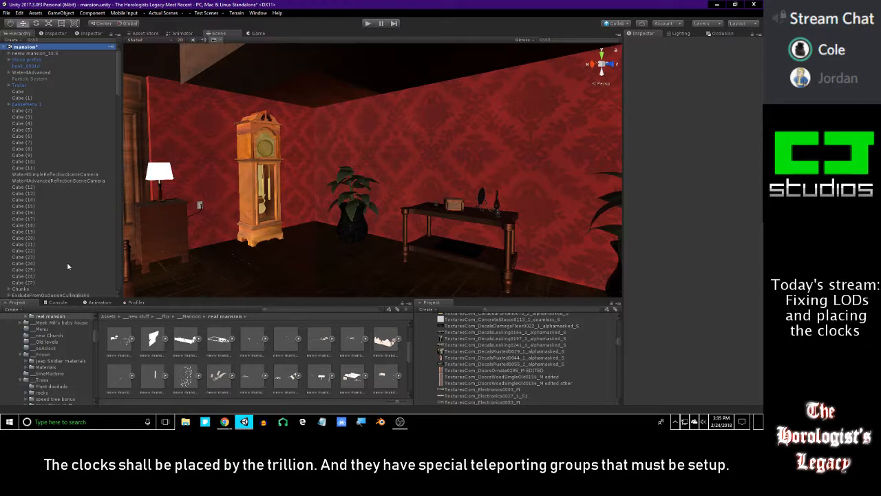
scroll(62, 172, "down", 15)
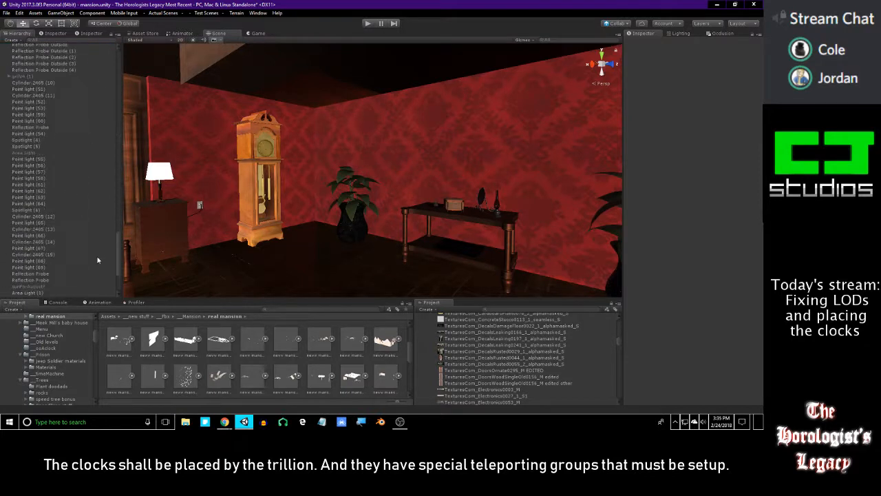
left_click(45, 282)
key("Up")
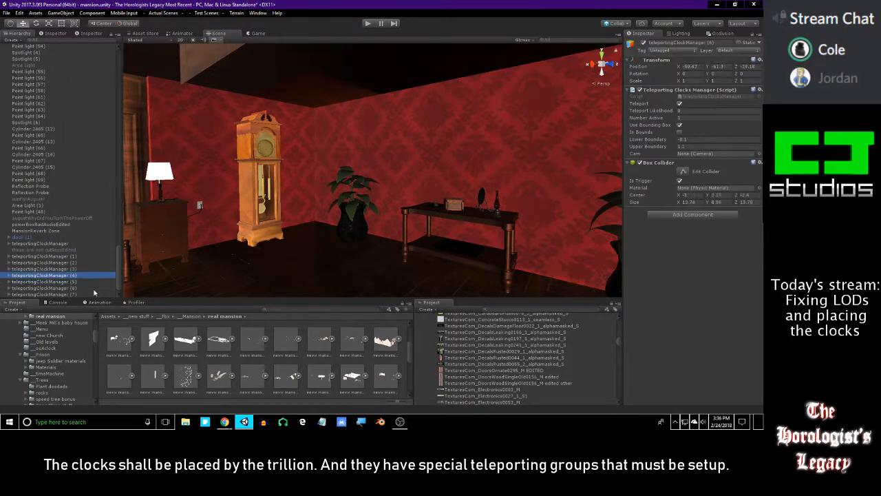
key("Right")
key("Down")
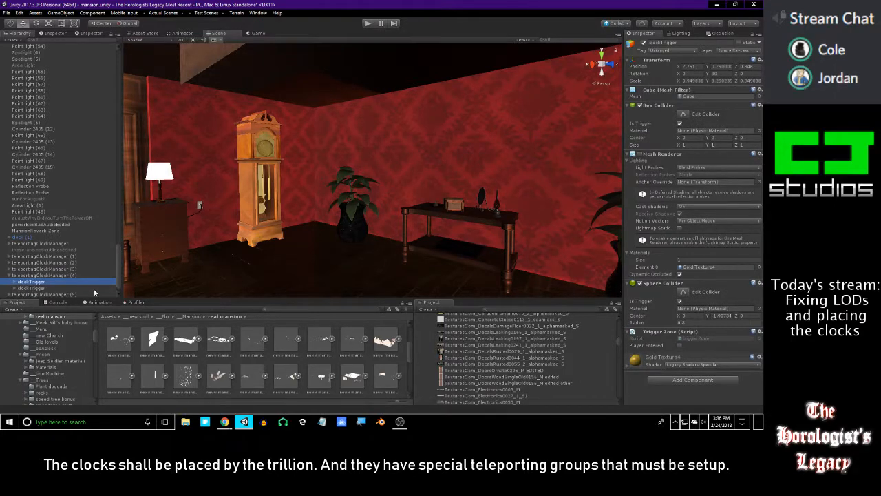
key("Up")
key("Left")
key("Down")
key("Right")
key("Down")
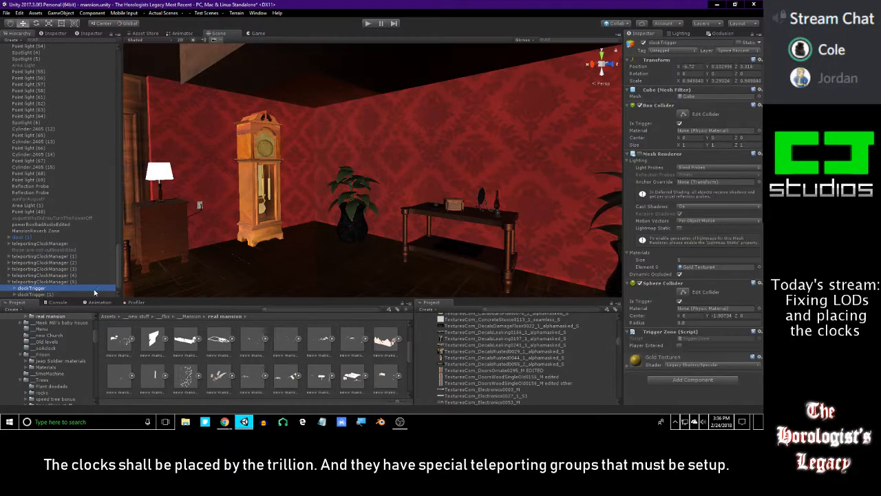
Set clockTrigger and clockTrigger (1) under teleportingClockManager (6) to the Ignore Raycast layer without their children and collapse the group.
key("Up")
key("Left")
key("Down")
key("Right")
key("Down")
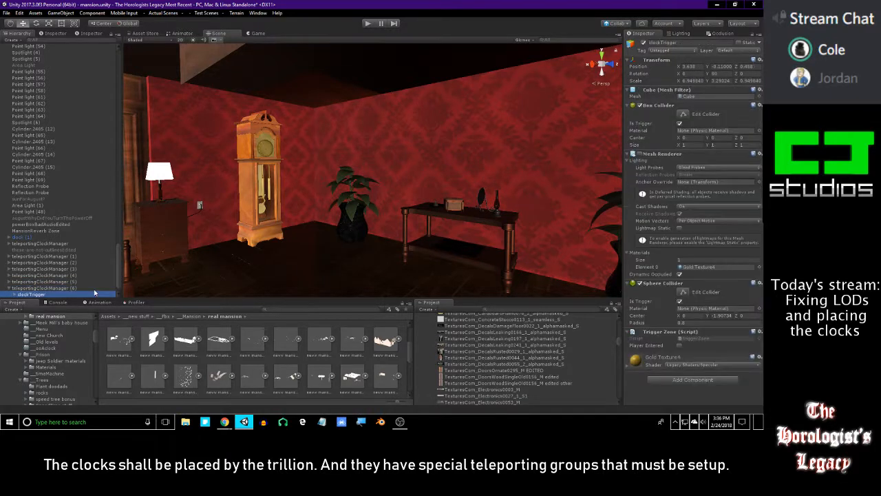
scroll(89, 258, "down", 1)
left_click(44, 289, "shift")
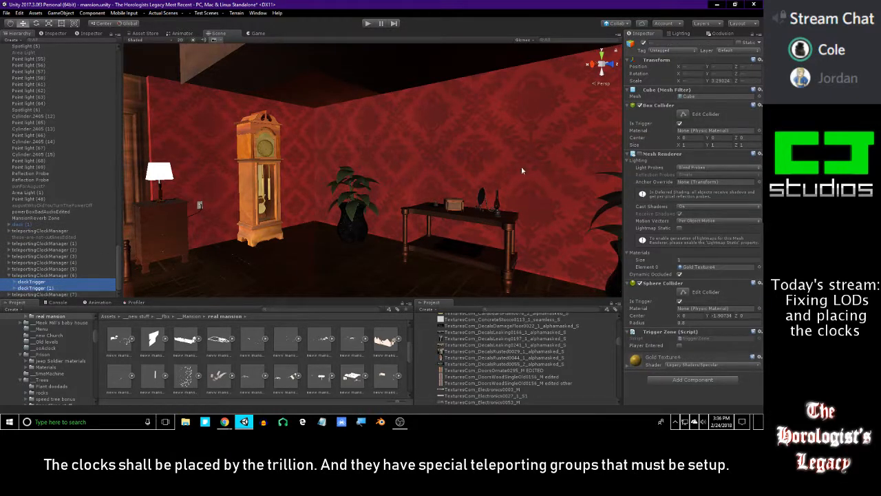
left_click(734, 53)
left_click(723, 74)
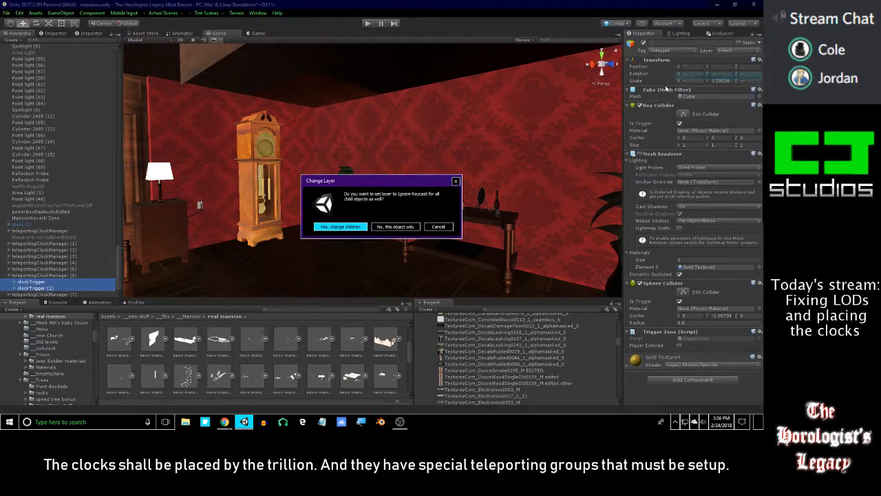
left_click(394, 228)
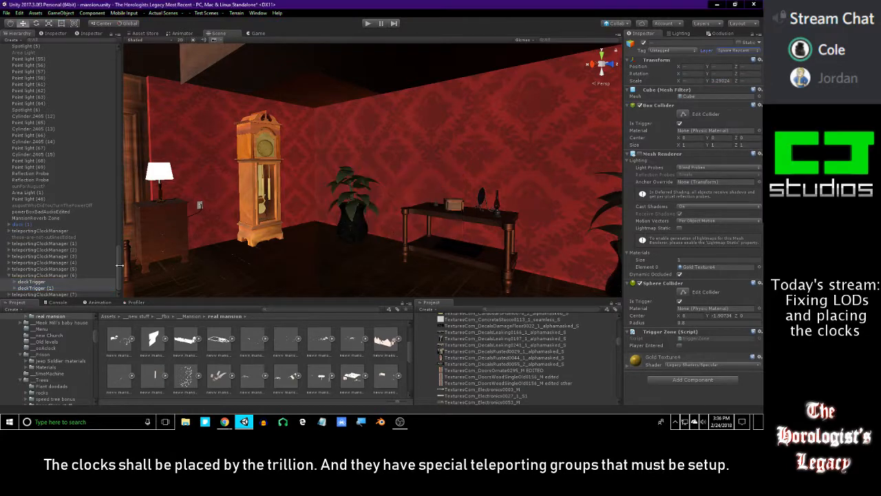
left_click(10, 276)
Assign both clockTriggers under teleportingClockManager (7) to the Ignore Raycast layer for these objects only and collapse the group.
left_click(18, 295)
left_click(9, 295)
scroll(28, 292, "down", 1)
left_click(29, 290)
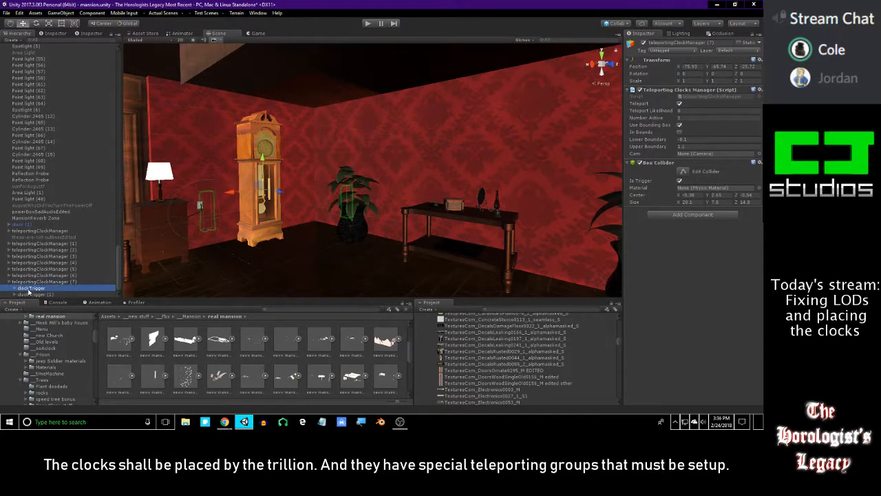
left_click(736, 52)
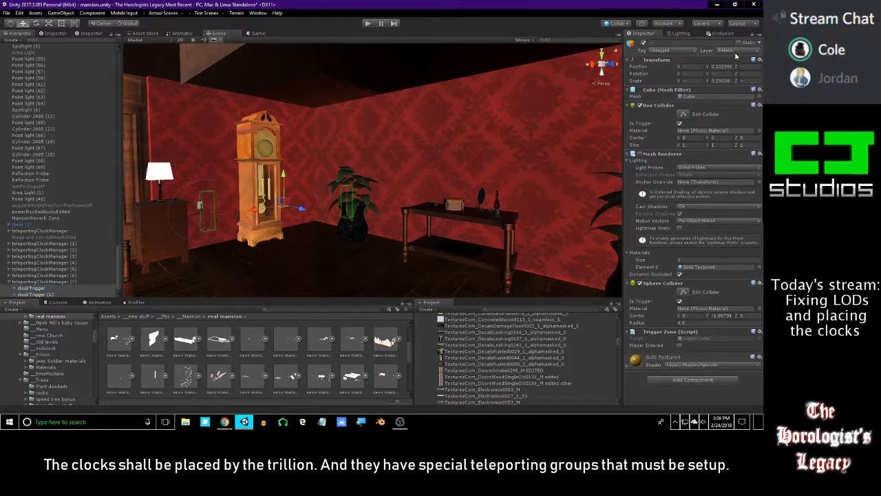
left_click(716, 78)
left_click(395, 229)
left_click(10, 283)
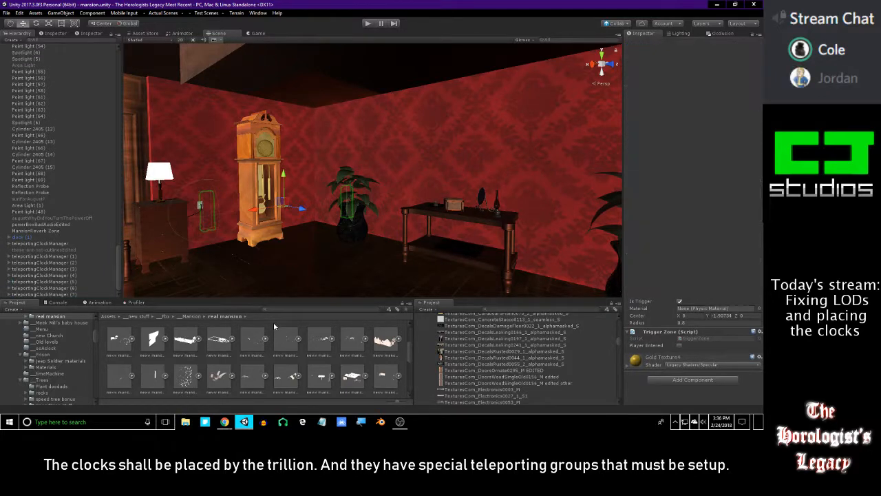
Play-test the mansion scene in a maximized Game view, walking from the dining area through the dark hallway to the red entrance hall.
left_click(265, 34)
key("shift+space")
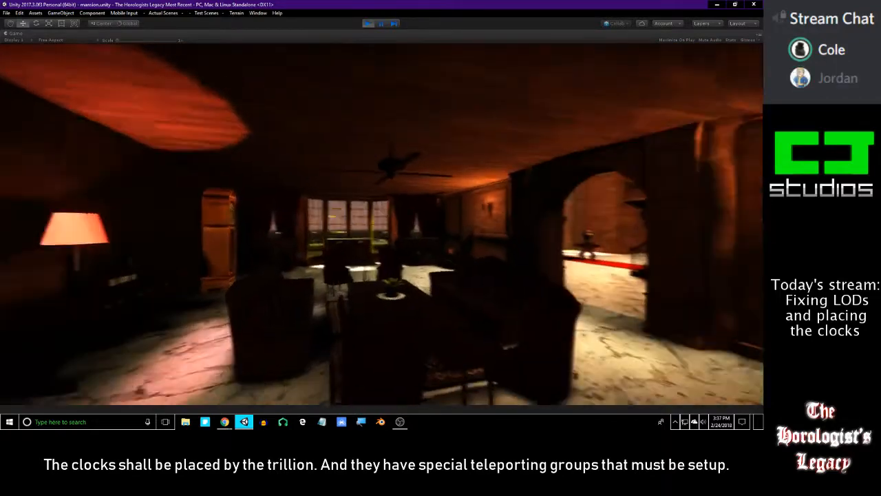
key("w")
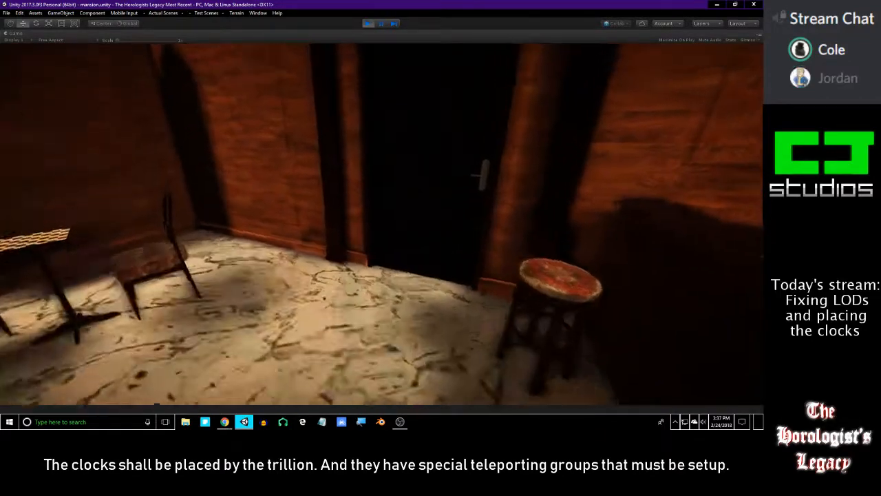
key("w")
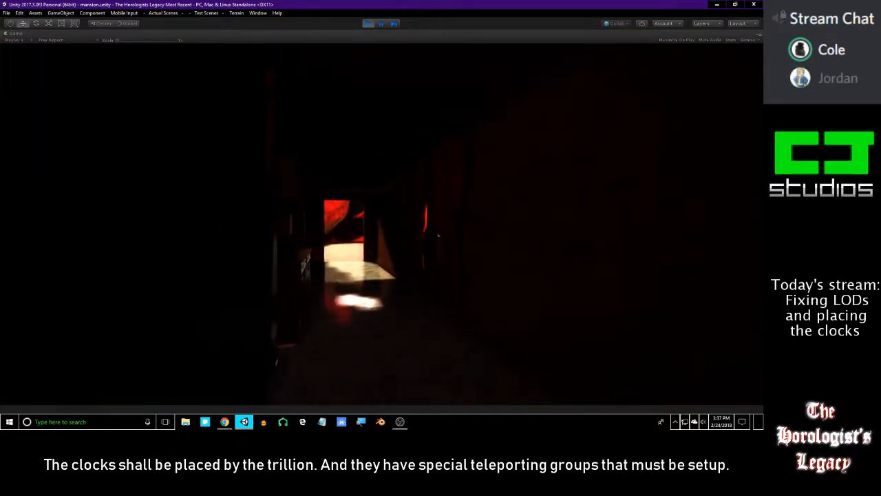
key("w")
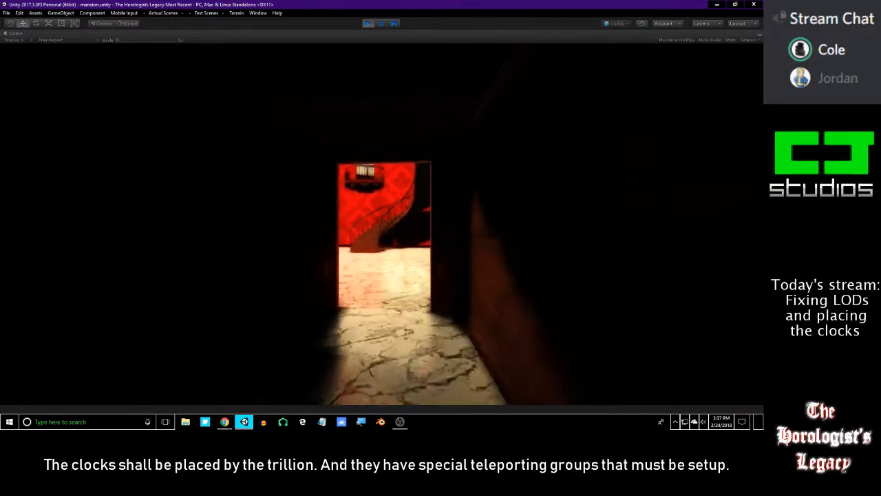
key("w")
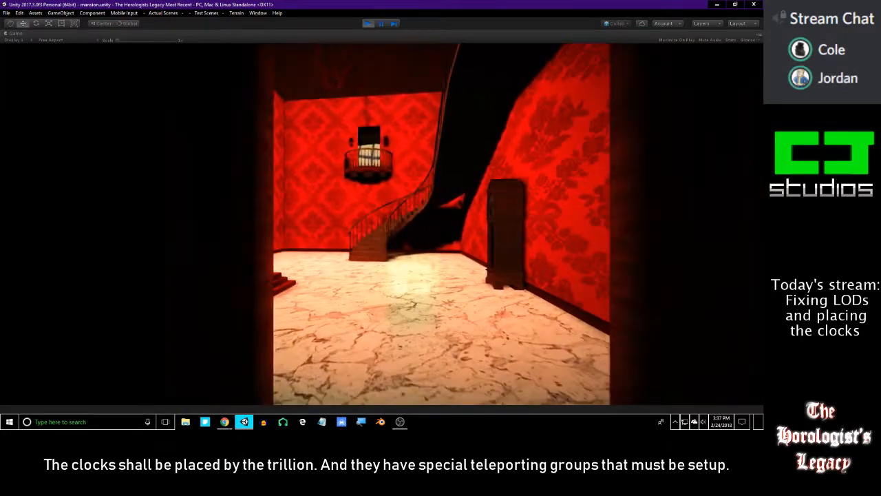
Walk the upper landing, upstairs corridor, covered balcony and staircase in play mode to check the mansion's clock placement.
key("w")
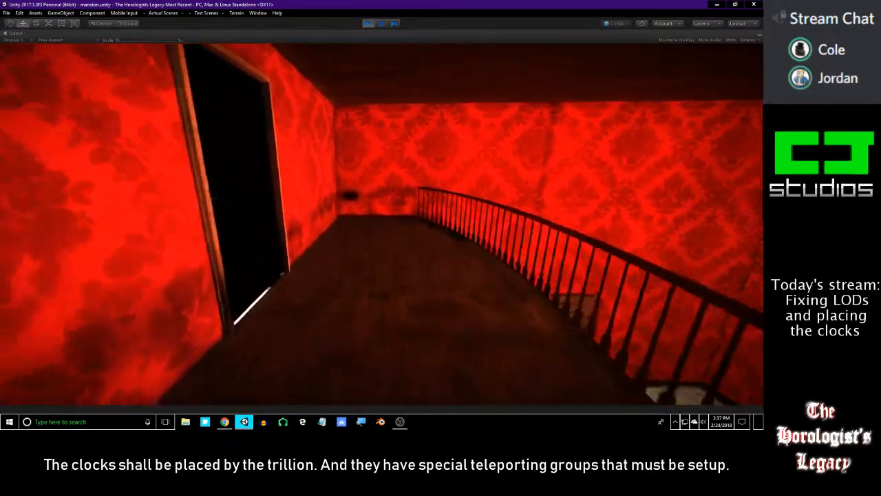
key("w")
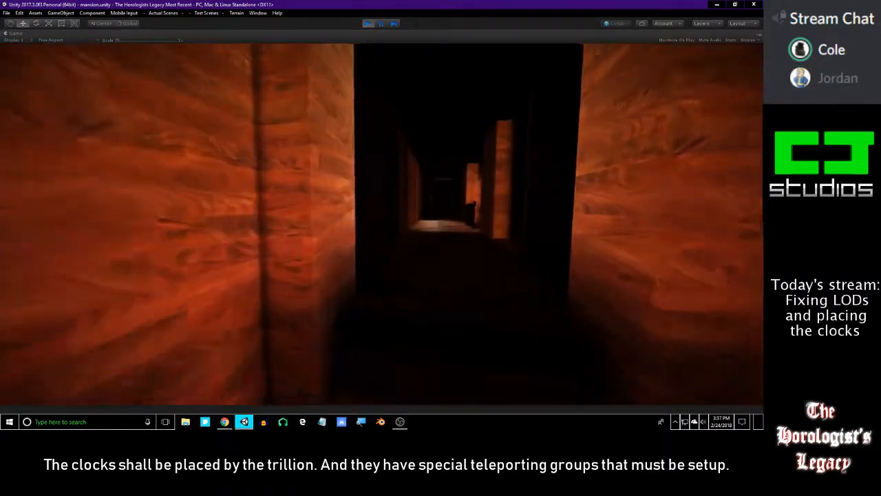
key("w")
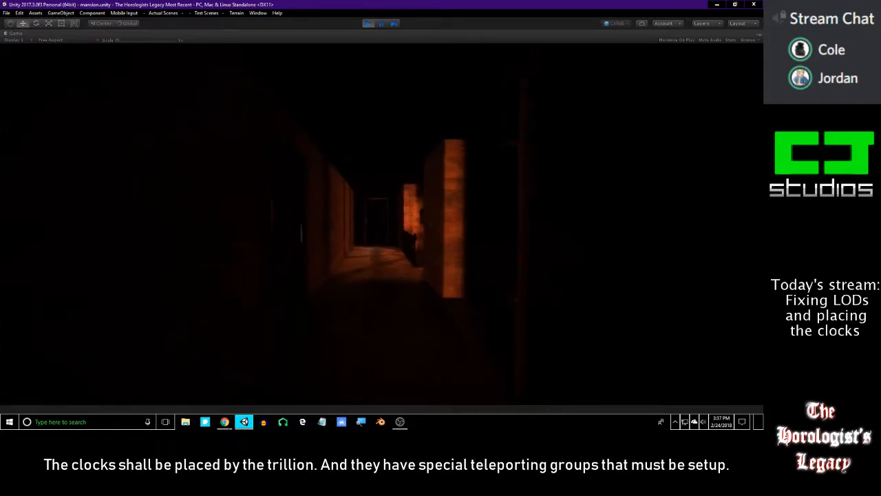
key("w")
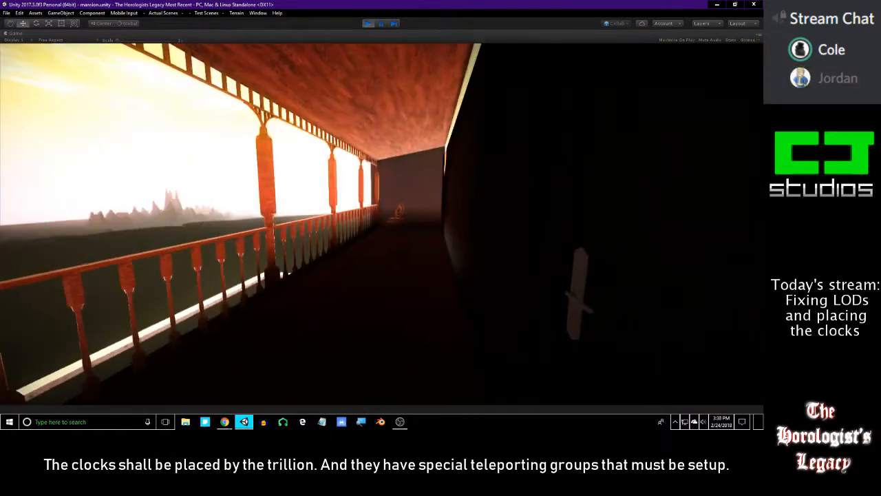
key("w")
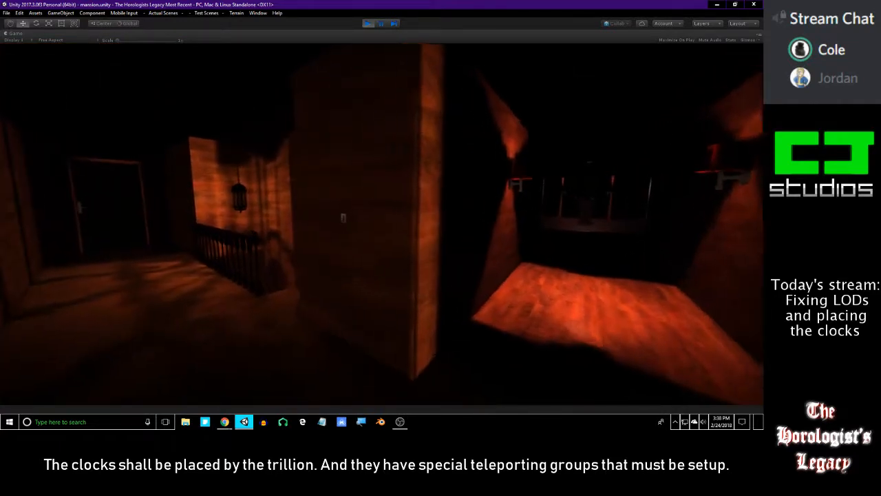
key("w")
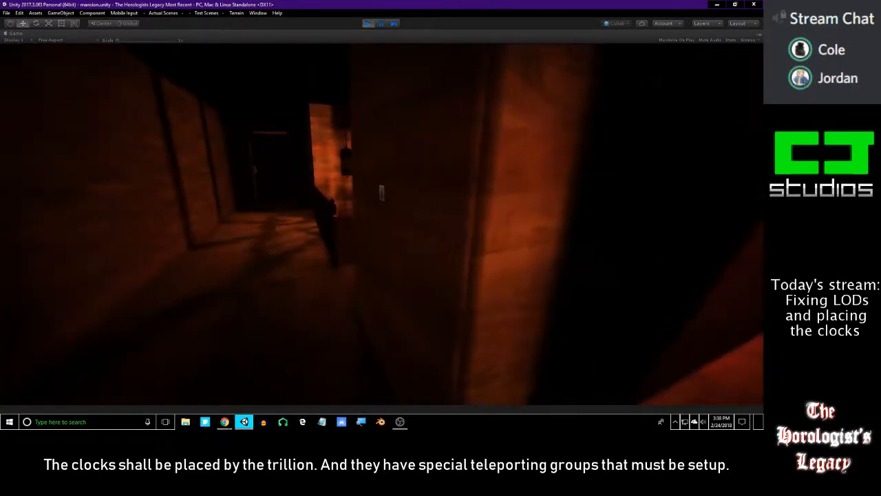
key("w")
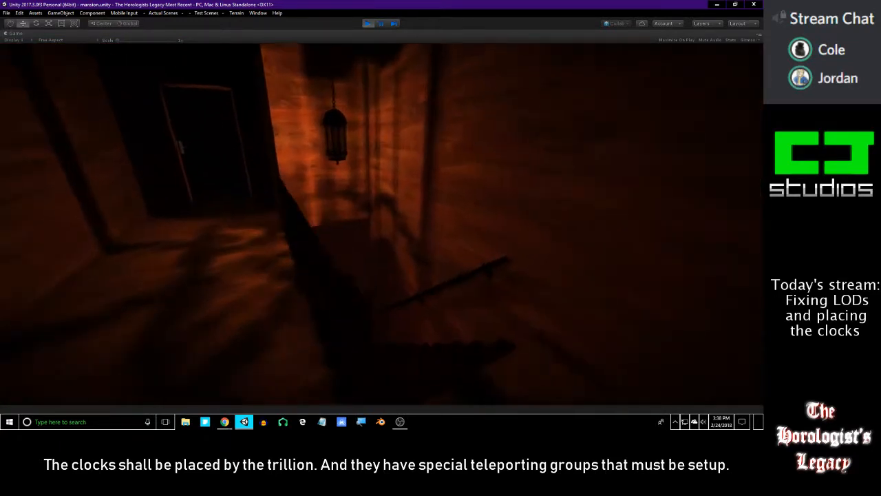
key("w")
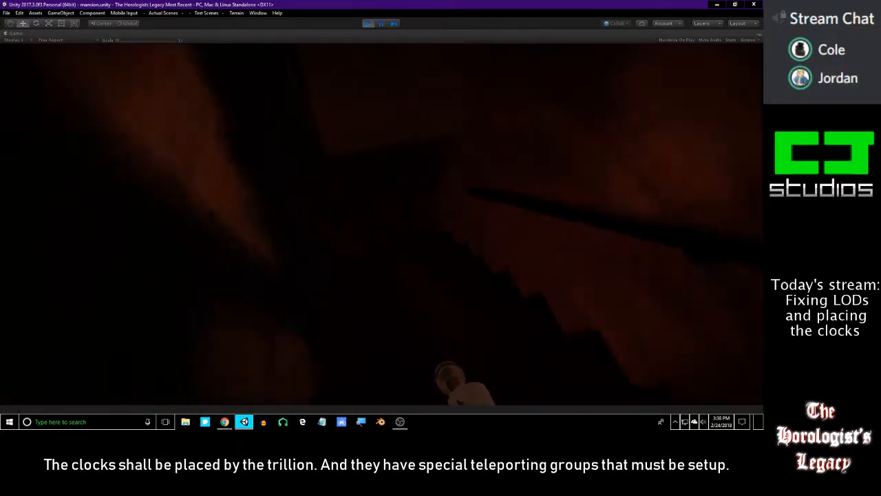
key("w")
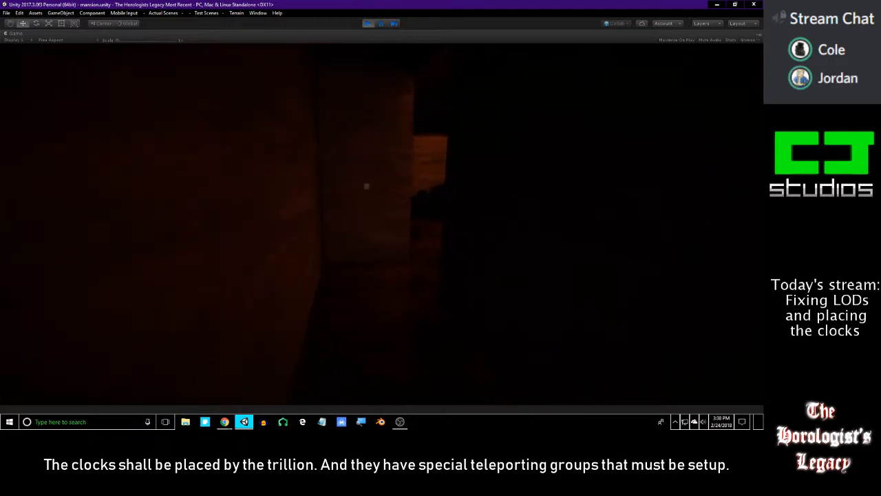
Inspect the grandfather clocks in the piano sitting room and the adjoining easel room in play mode.
key("w")
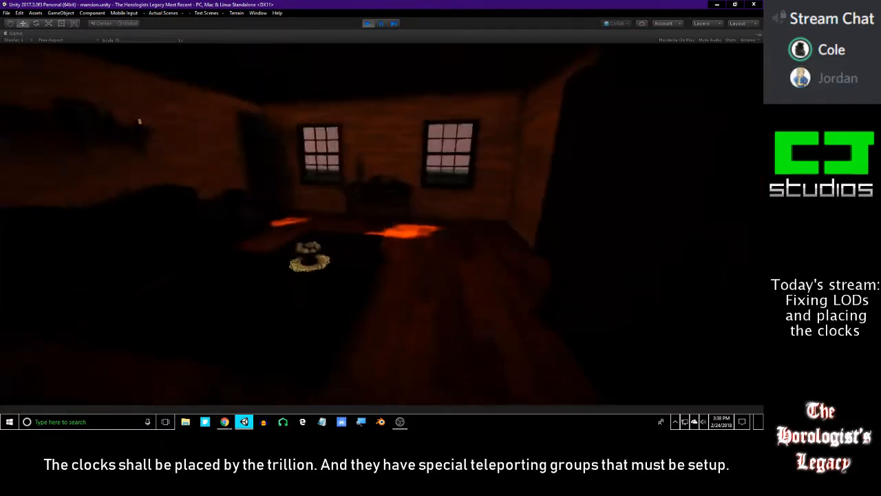
key("w")
key("w")
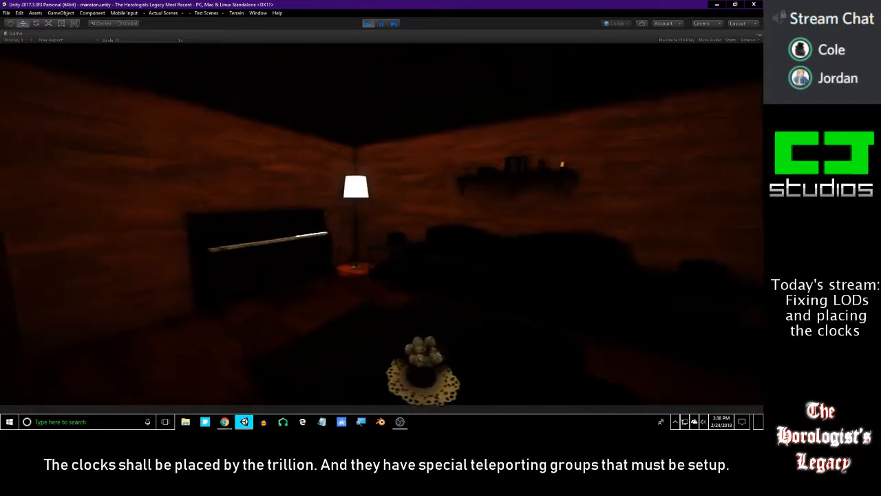
key("w")
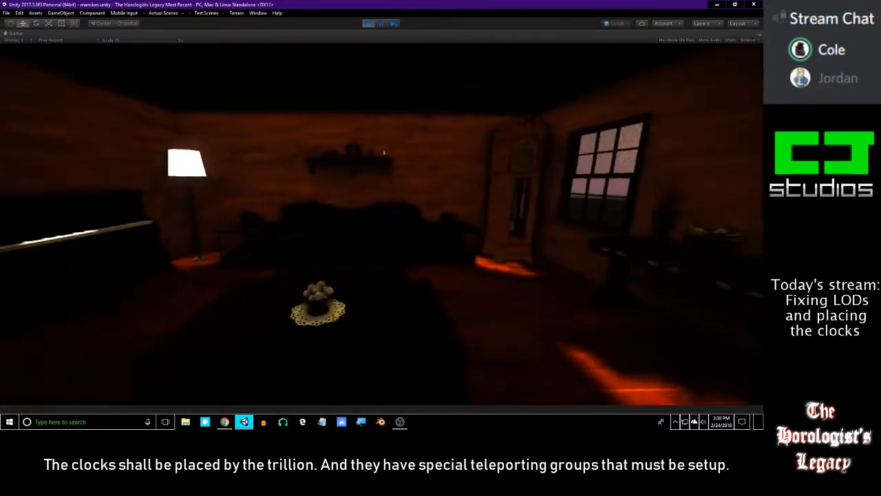
key("w")
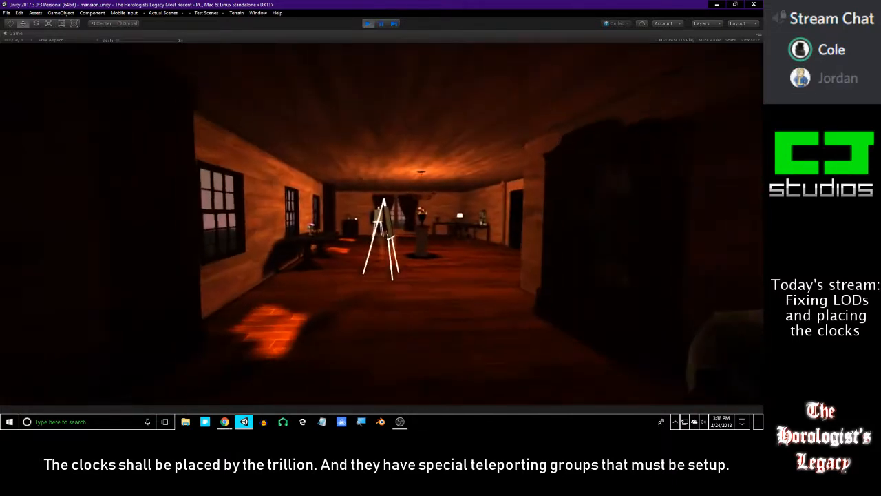
key("w")
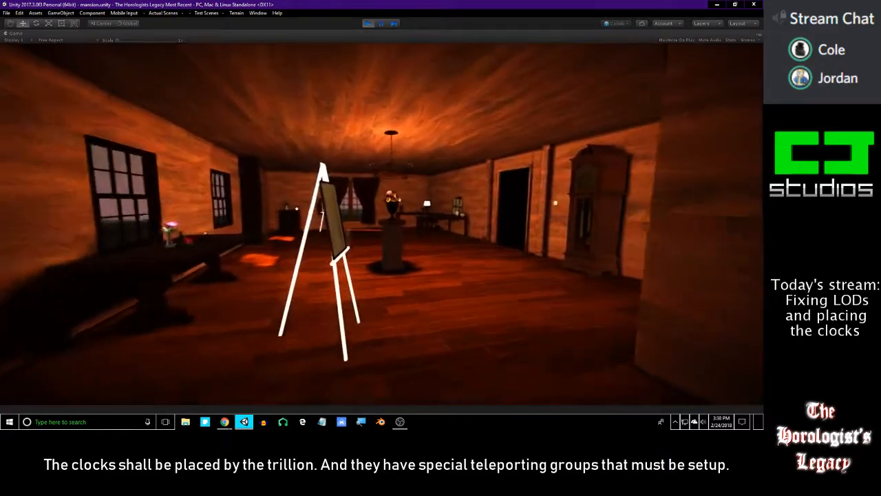
Continue the play test through the wood-panelled room with the doorway and the dark bedroom's clock to the arched-window room.
key("w")
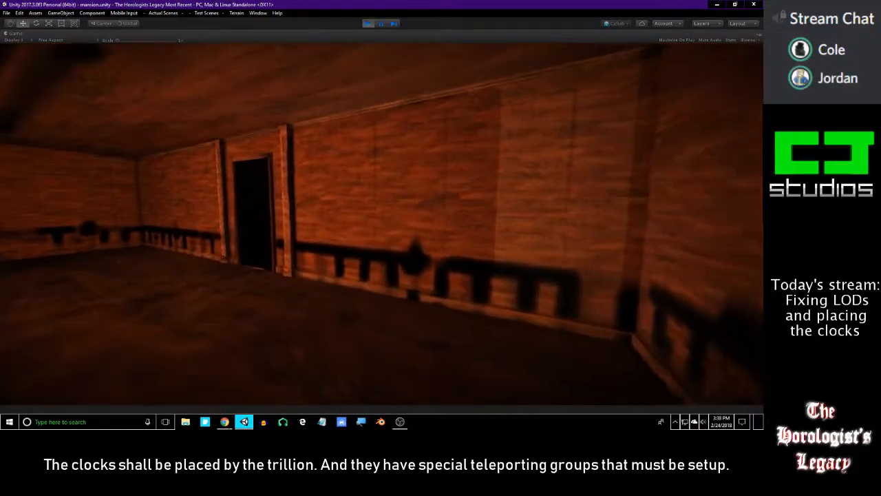
key("w")
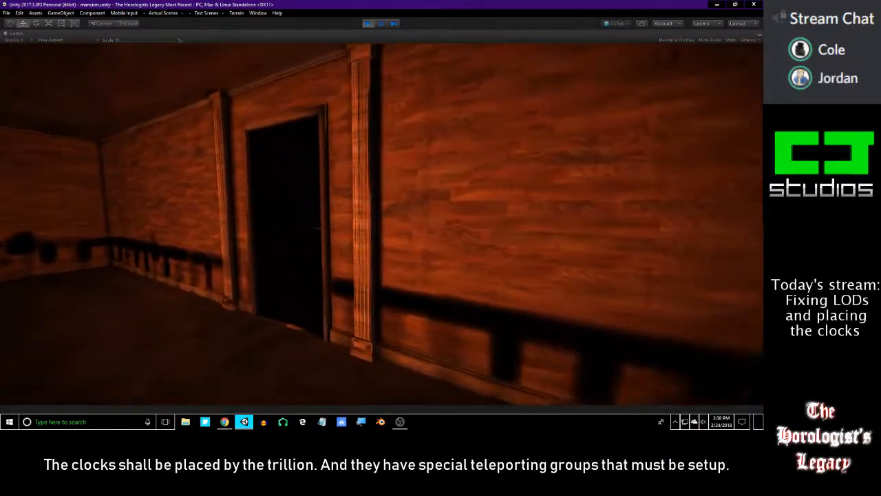
key("w")
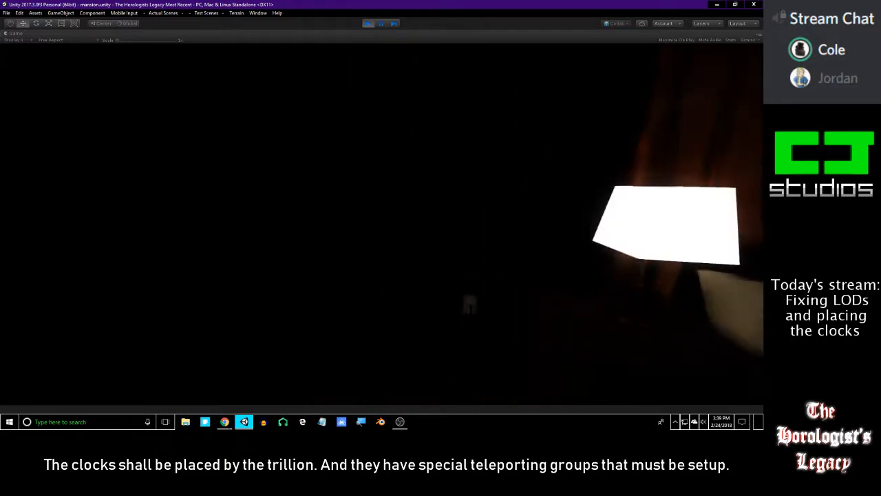
key("w")
key("w")
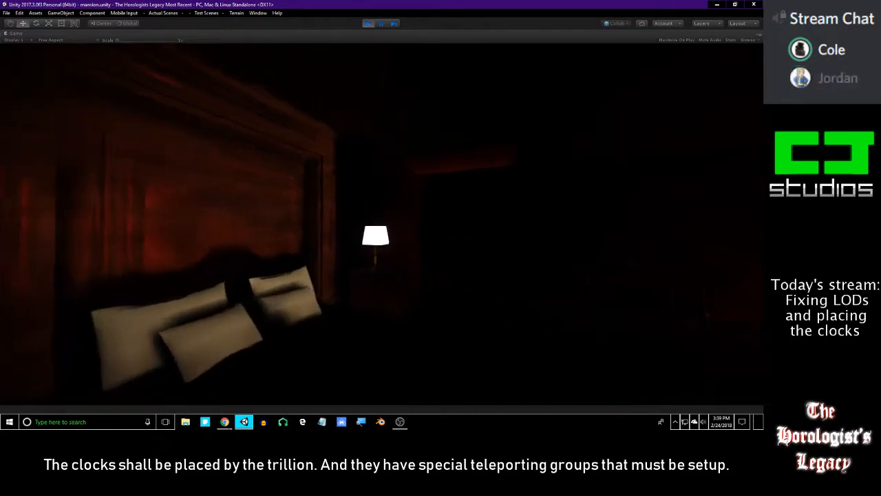
key("w")
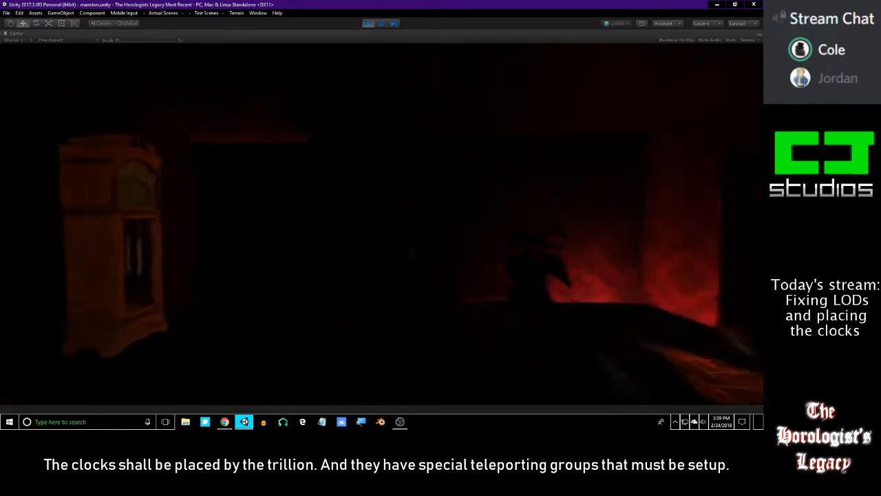
key("w")
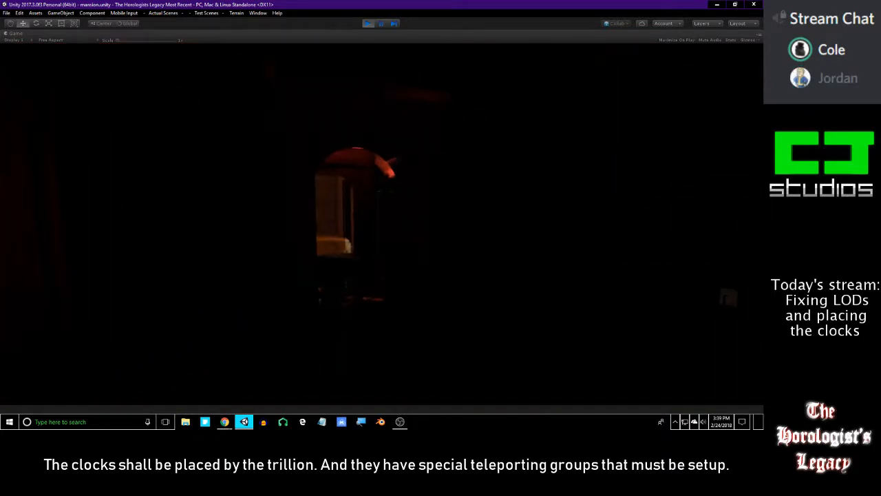
key("w")
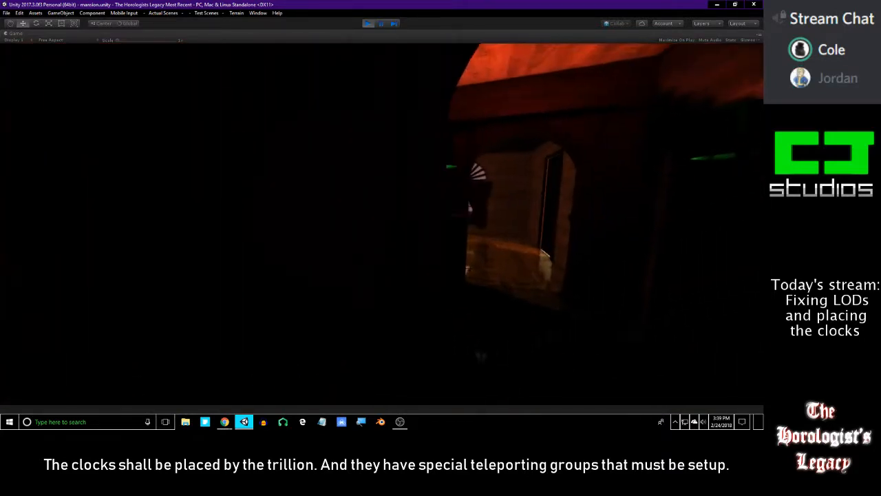
key("w")
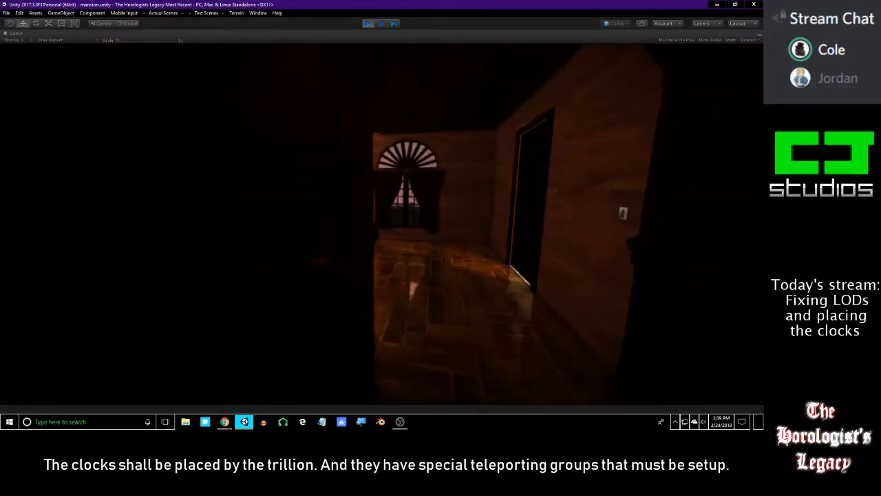
key("w")
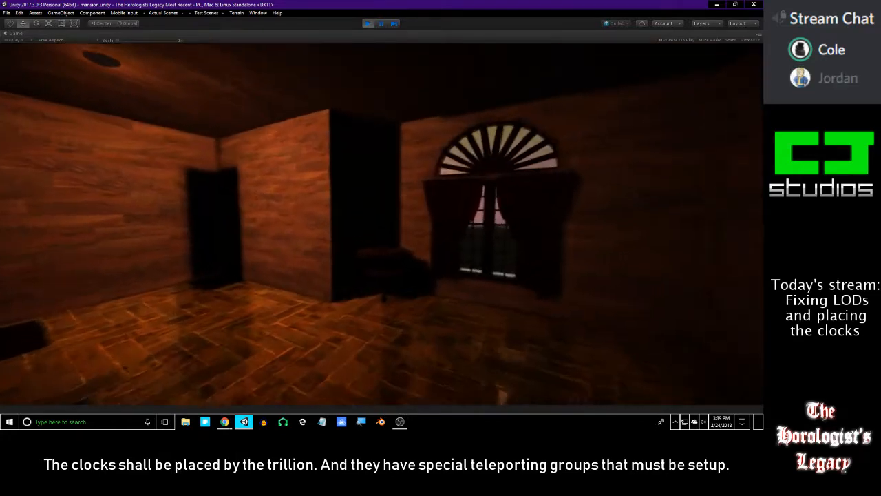
Inspect the grandfather clock in the wood-panelled washroom with the sinks in play mode, then head back out through its door.
key("w")
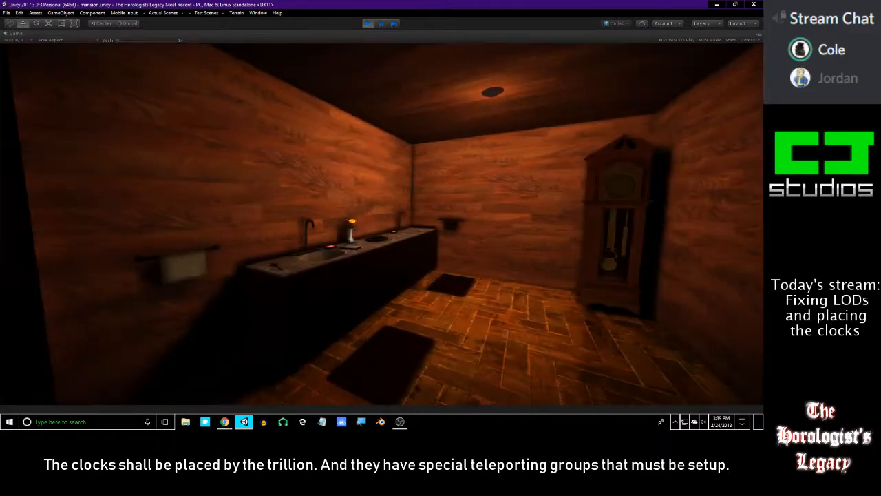
key("w")
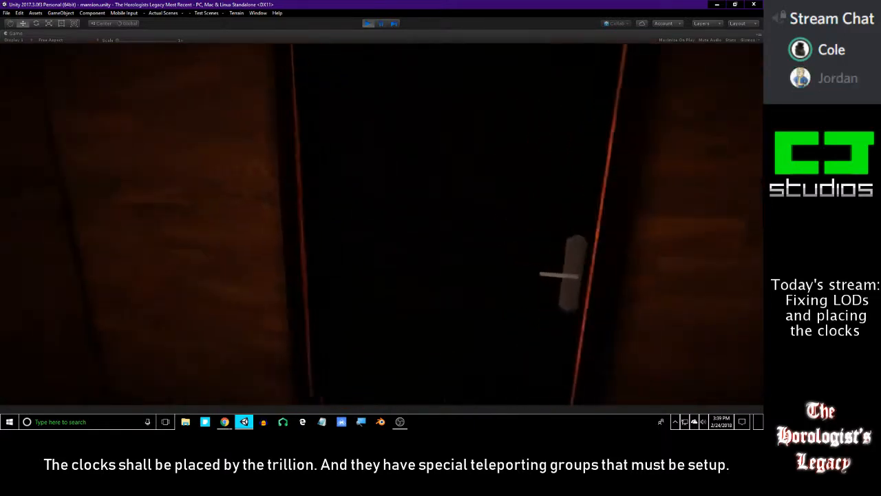
key("w")
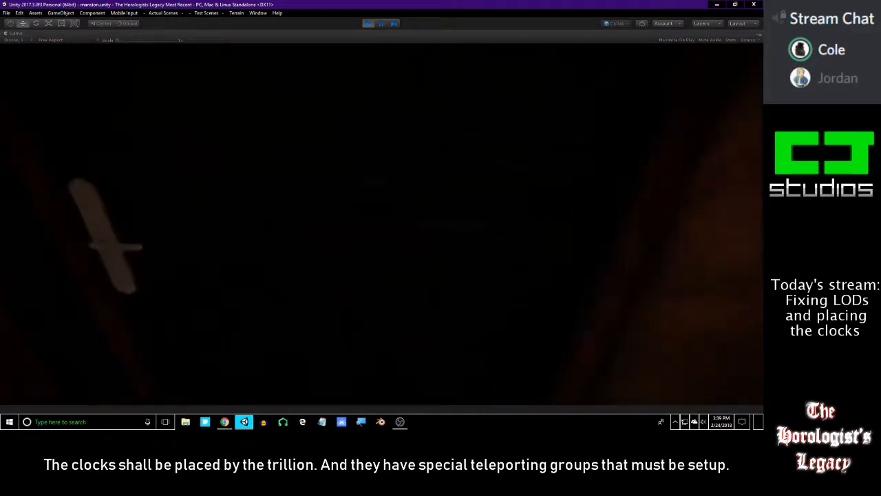
key("w")
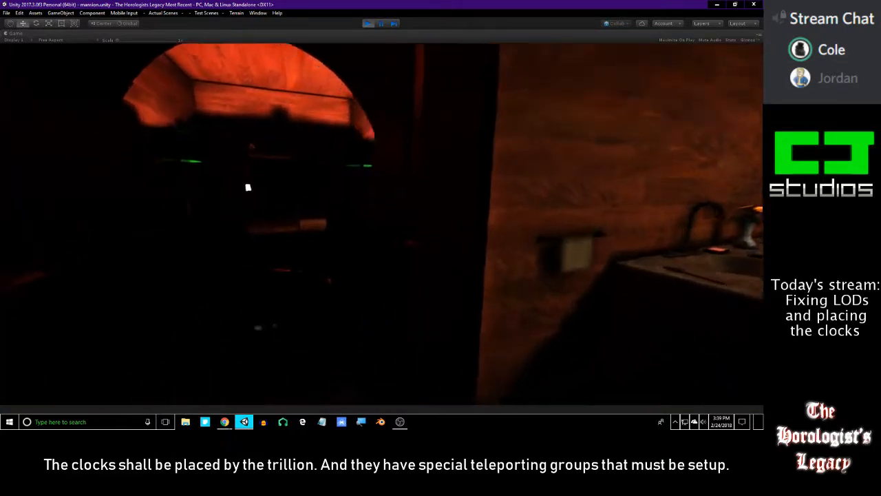
Continue the play test through the dark area with red-lit damask walls and past its door.
key("w")
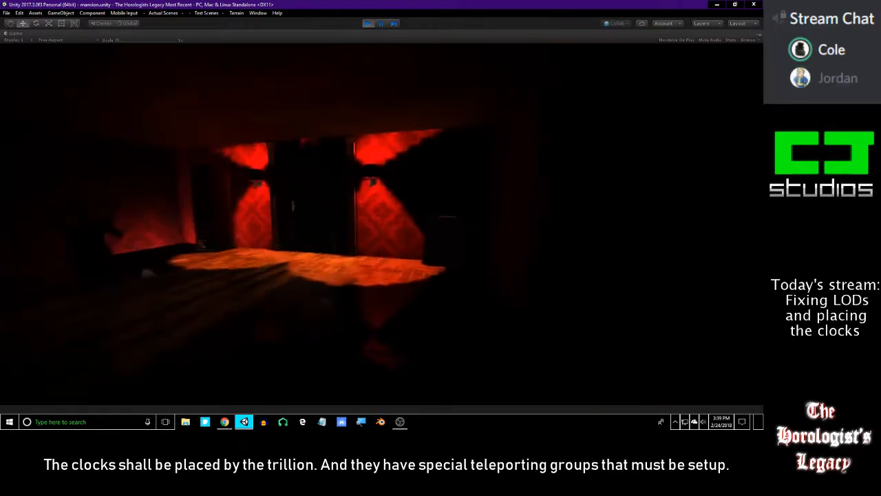
key("w")
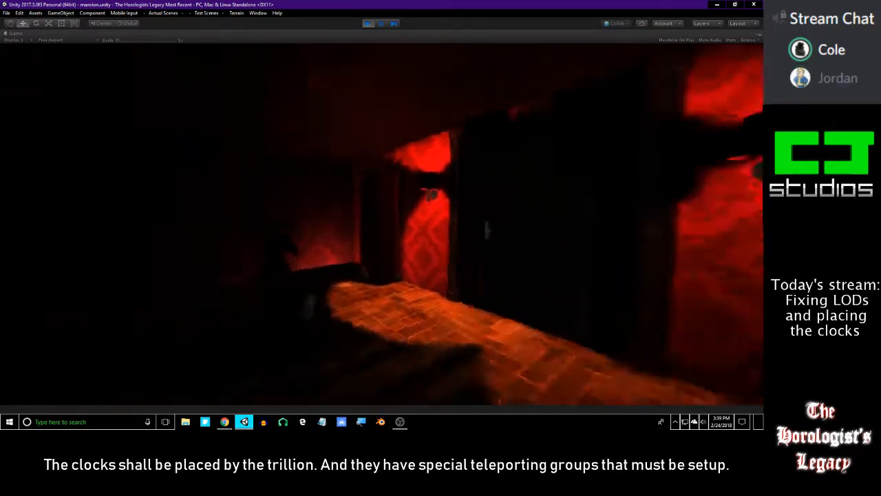
key("w")
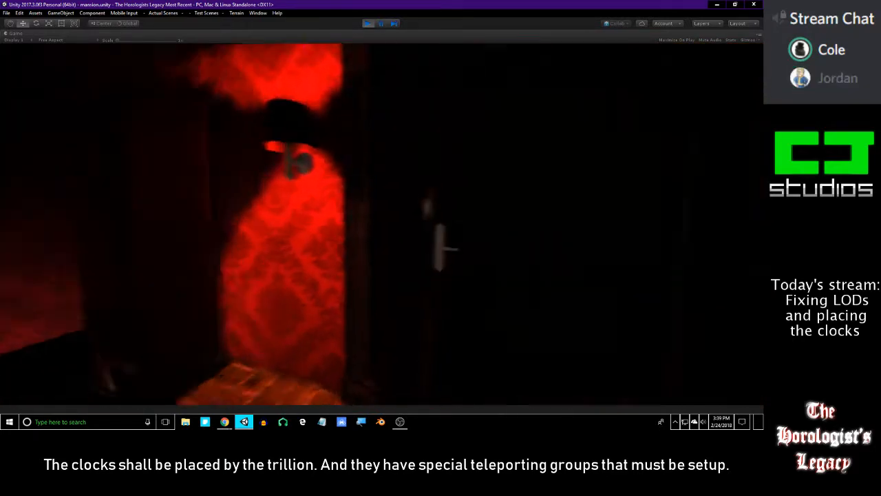
key("w")
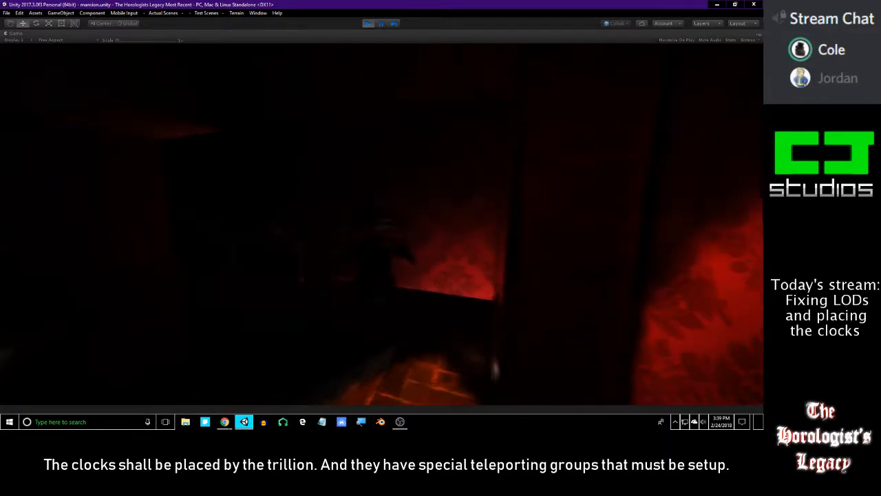
Walk along the upper landing and down the curved staircase to the red-carpeted entrance hall in play mode.
key("w")
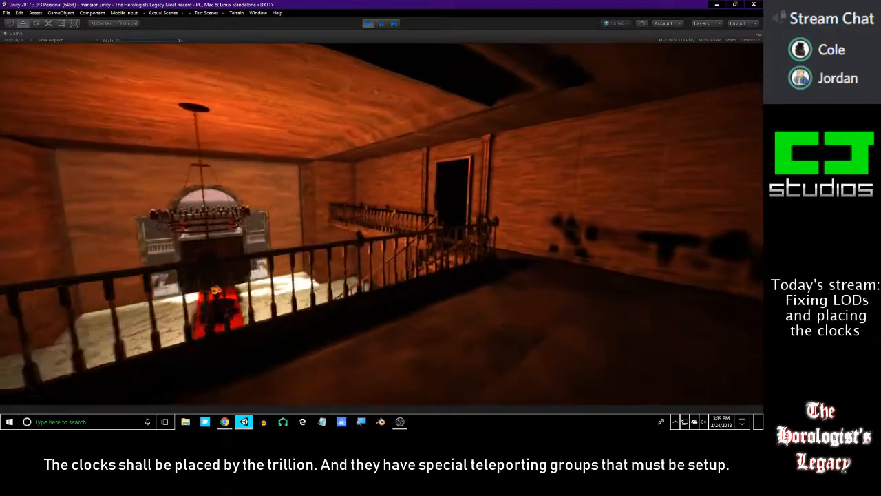
key("w")
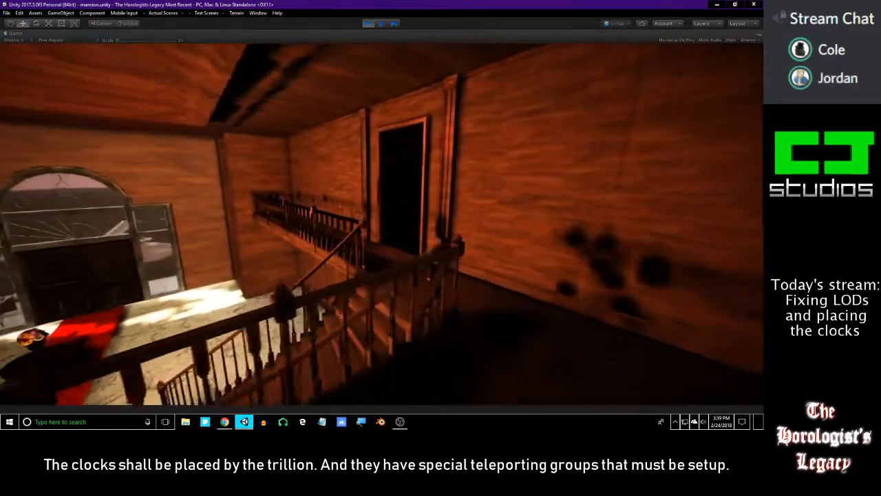
key("w")
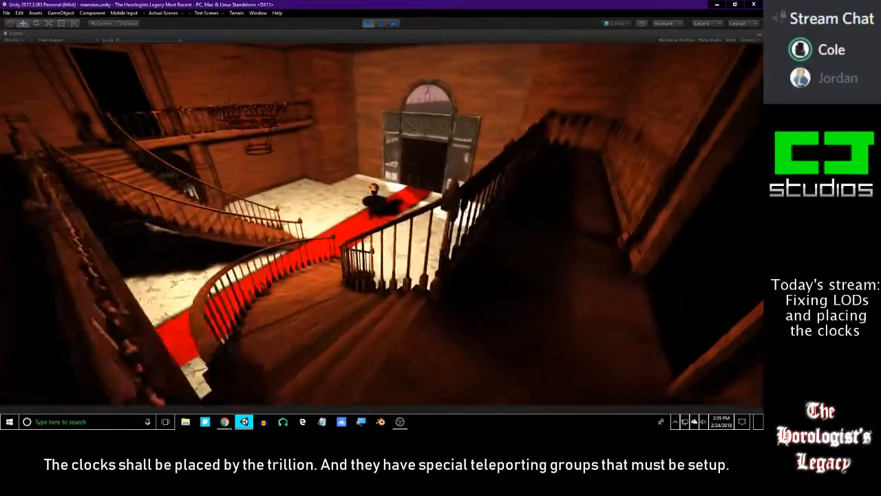
key("w")
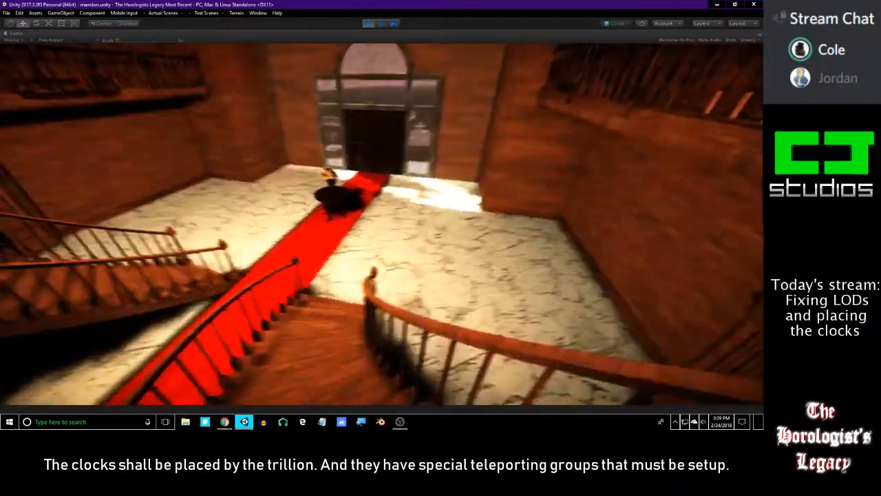
key("w")
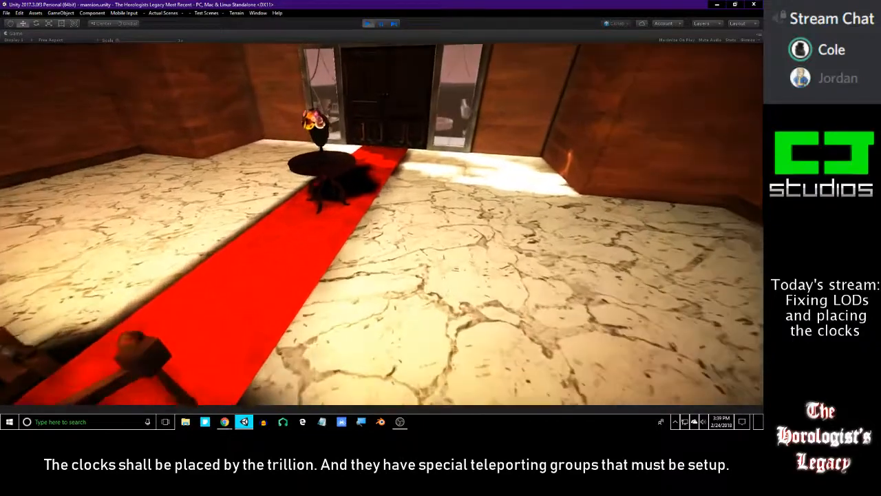
Go through the archway into the red room with the fireplace and check the grandfather clock near the lamp table.
key("w")
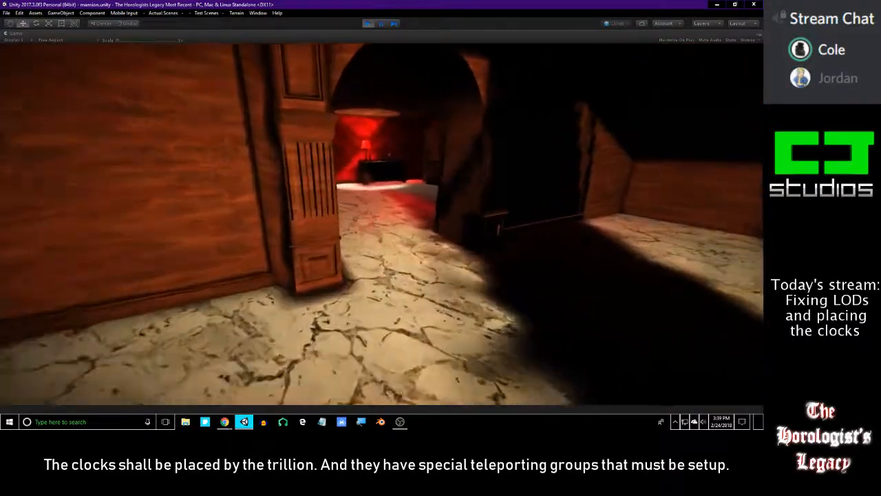
key("w")
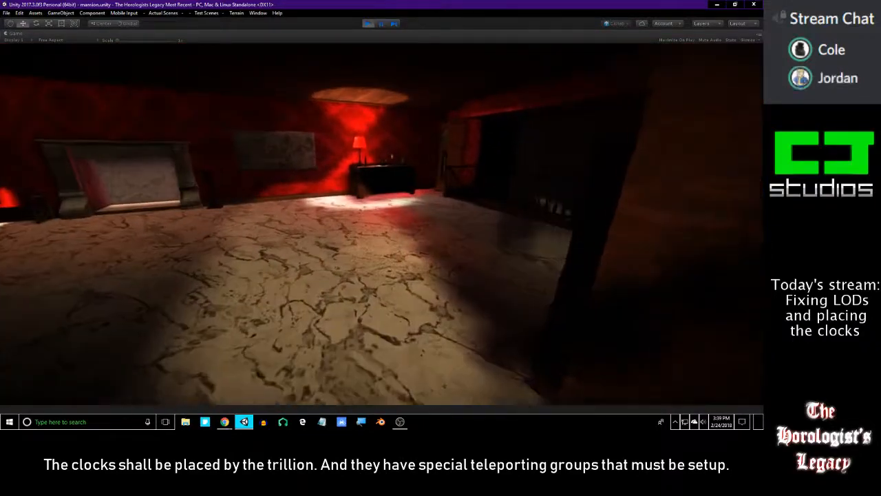
key("w")
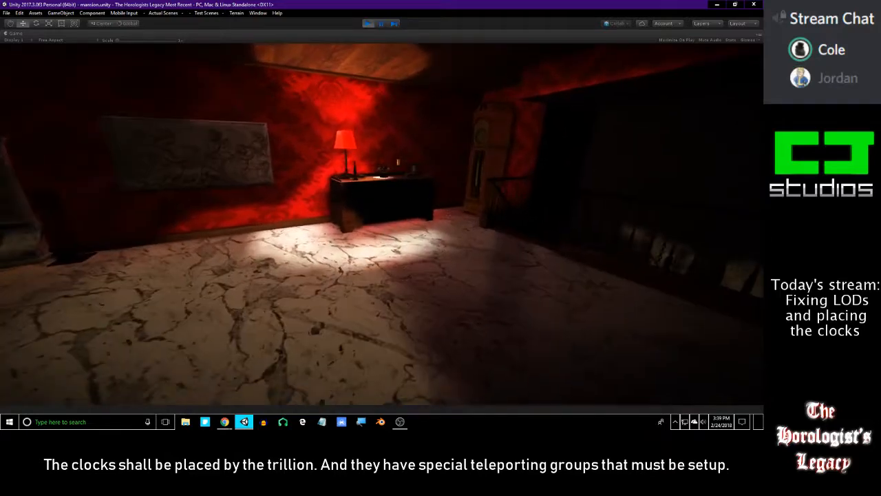
Descend the winding stairs of the stone-walled stairwell toward the cellar in play mode.
key("w")
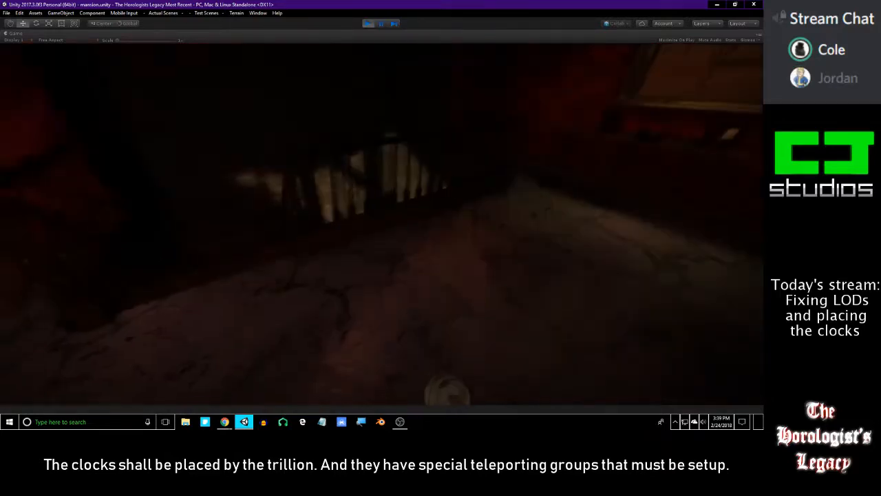
key("w")
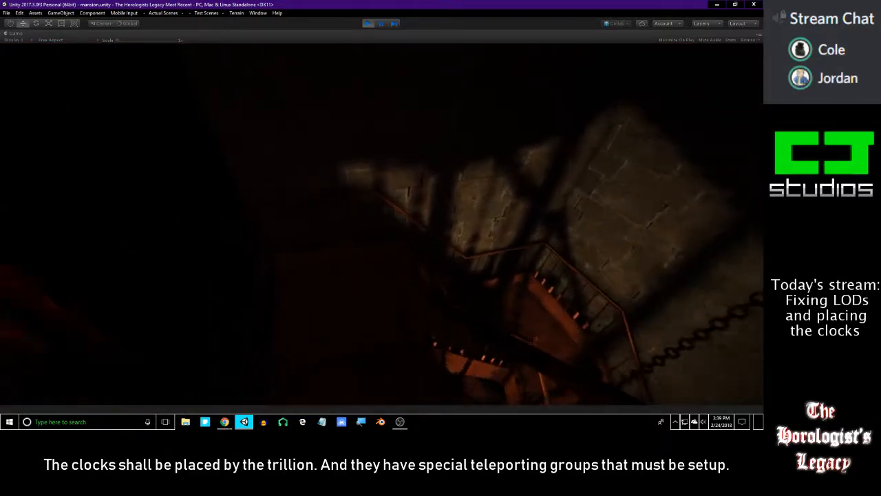
key("w")
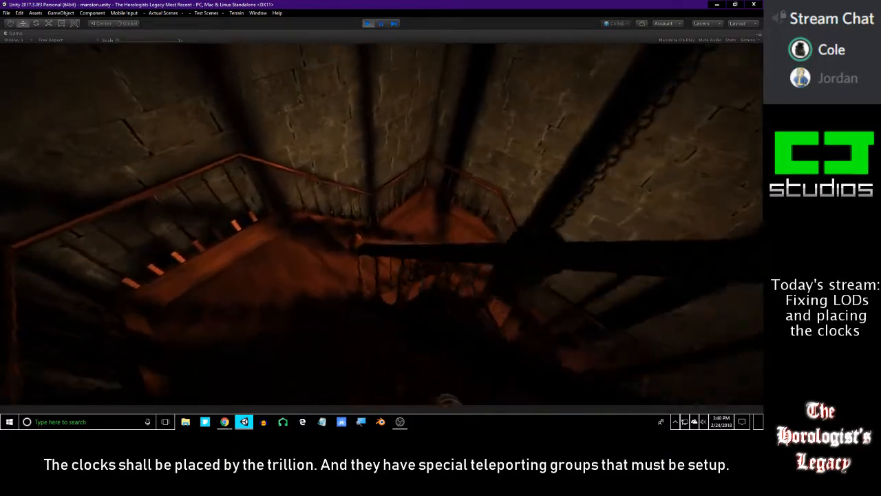
key("w")
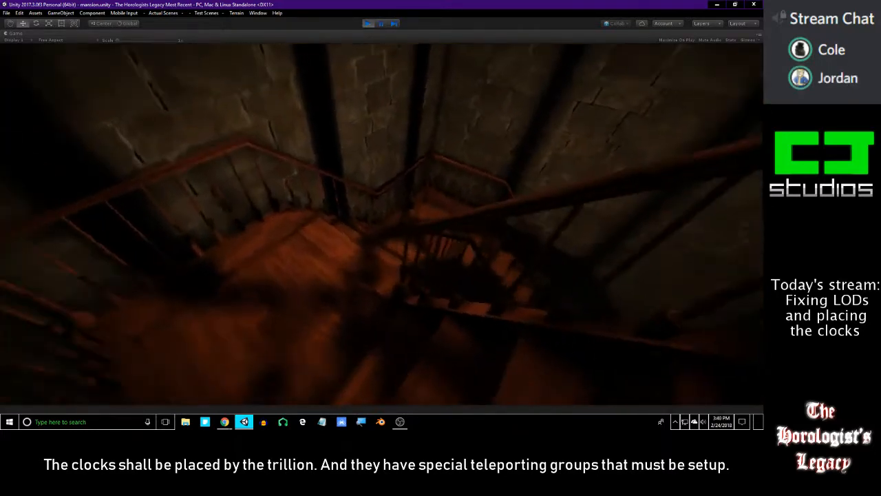
key("w")
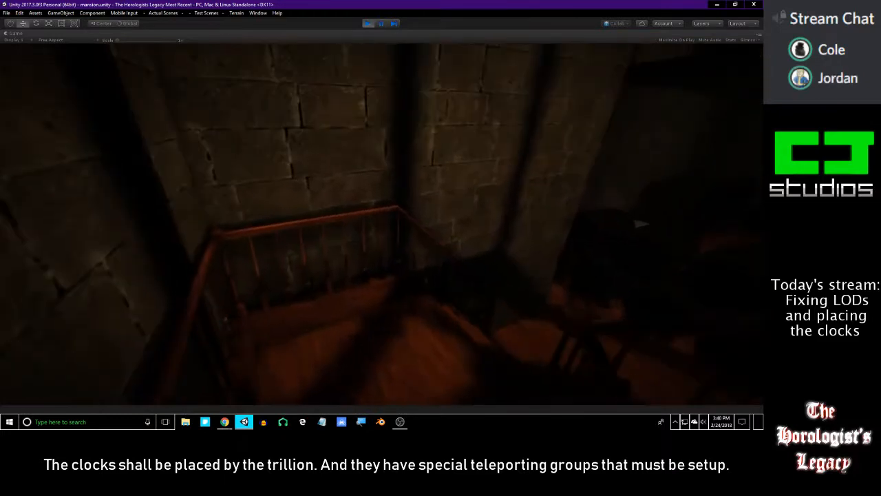
Raise the brightness in the game's preferences to 100 and resume the play test in the barrel cellar.
key("Escape")
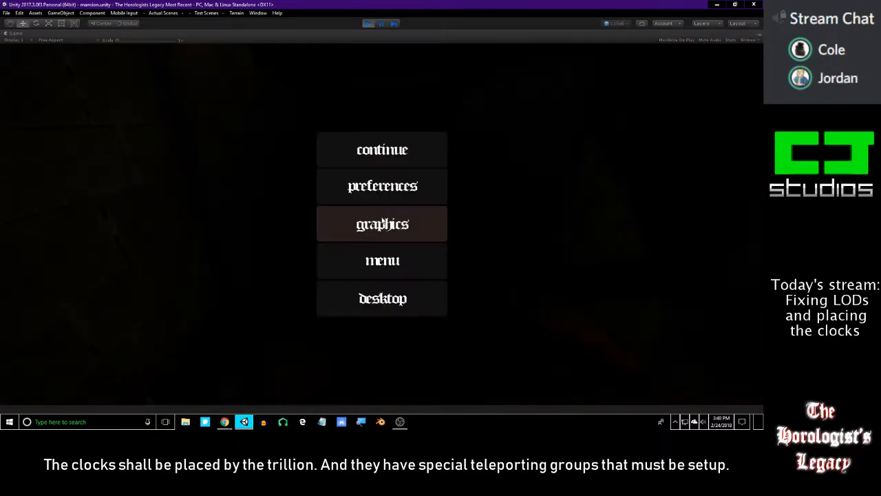
left_click(420, 192)
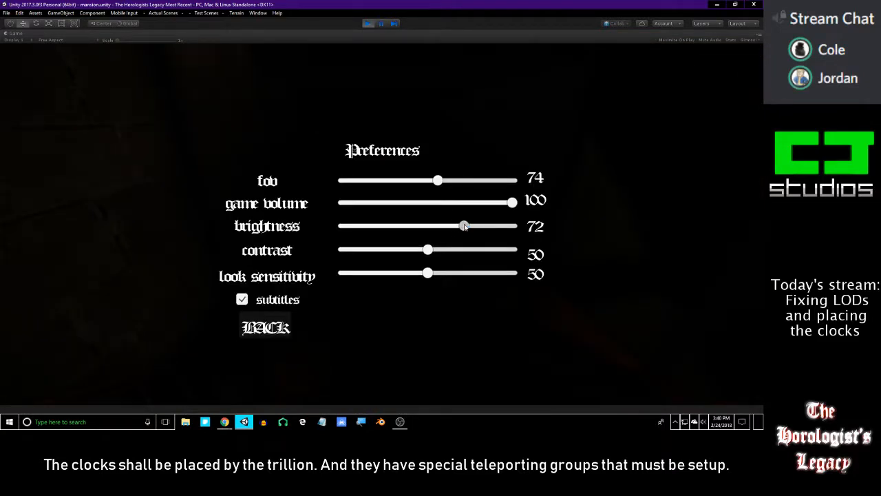
left_click(268, 332)
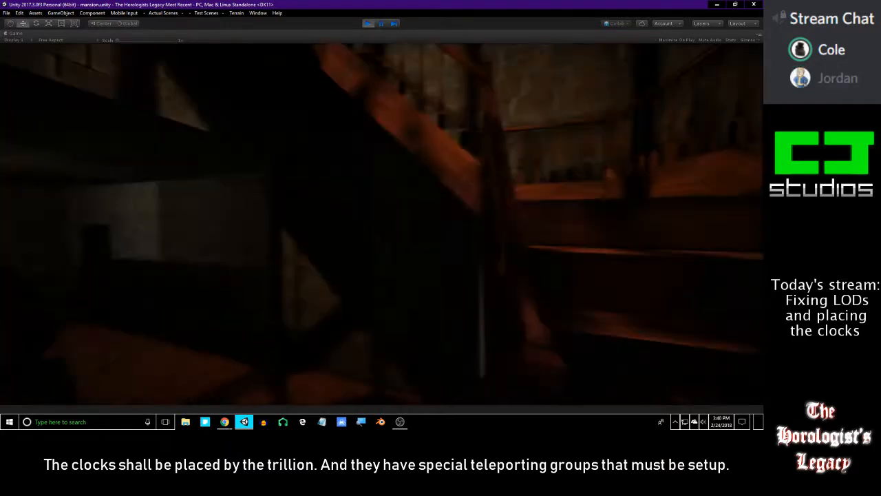
key("w")
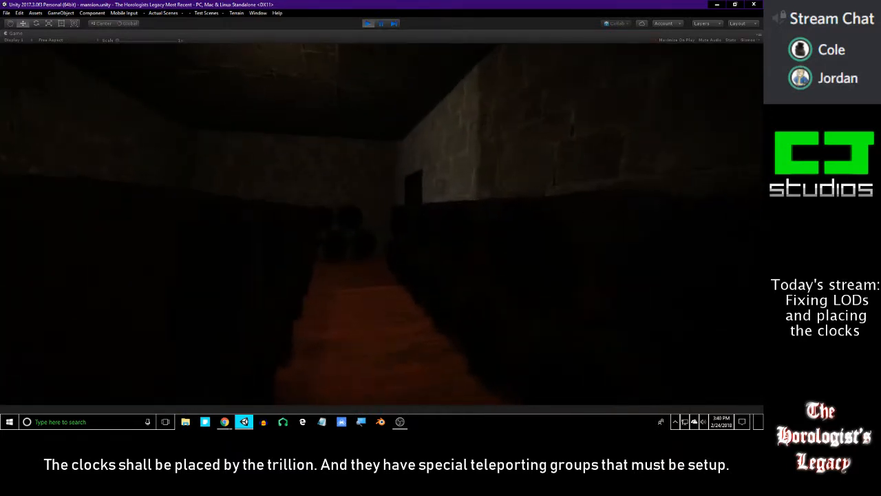
key("Escape")
left_click(382, 198)
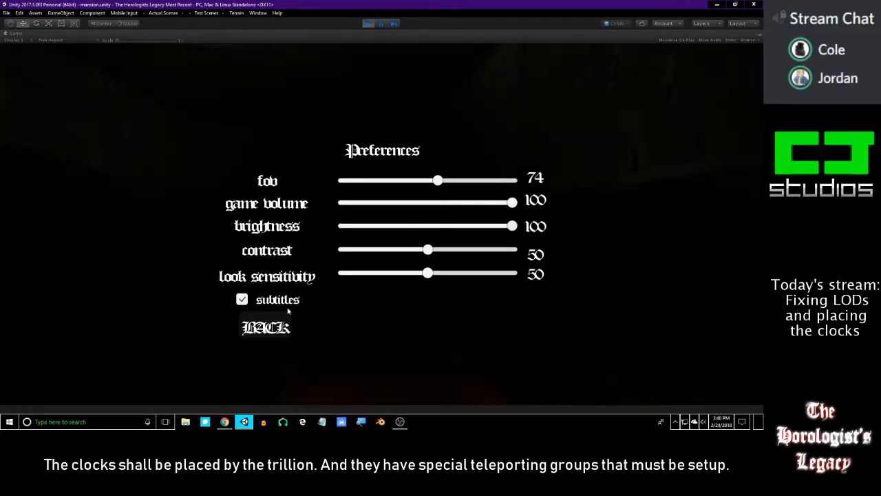
left_click(266, 327)
left_click(382, 150)
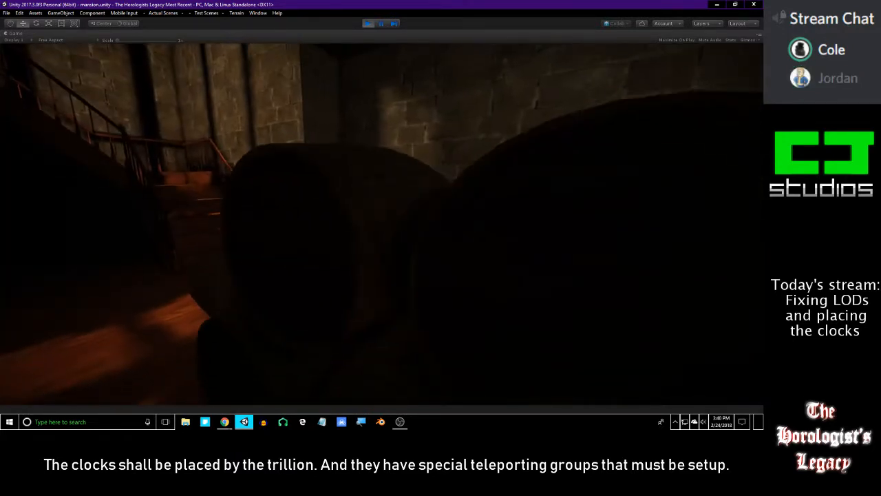
Walk out of the barrel cellar and look around the narrow stone corridor and its doorways in play mode.
key("w")
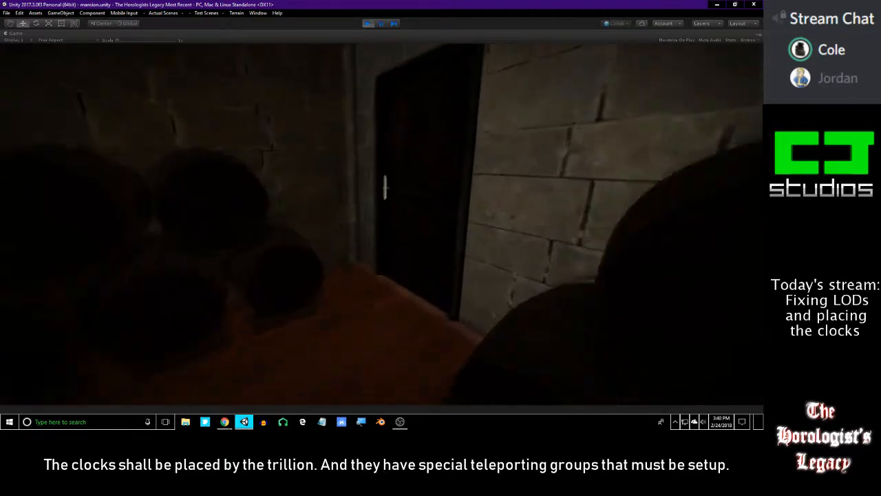
key("w")
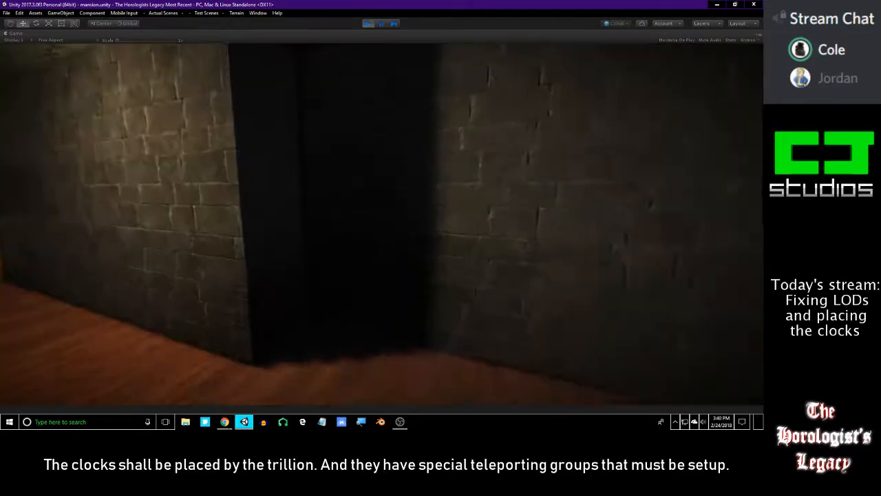
key("w")
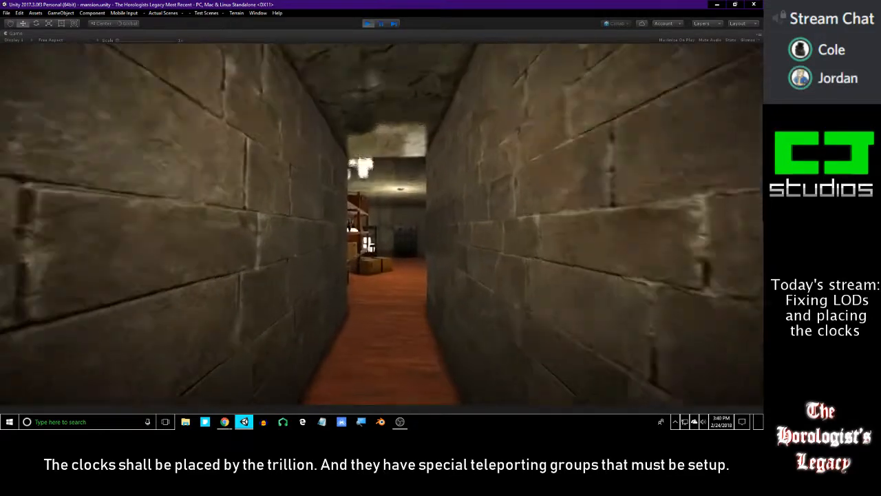
key("w")
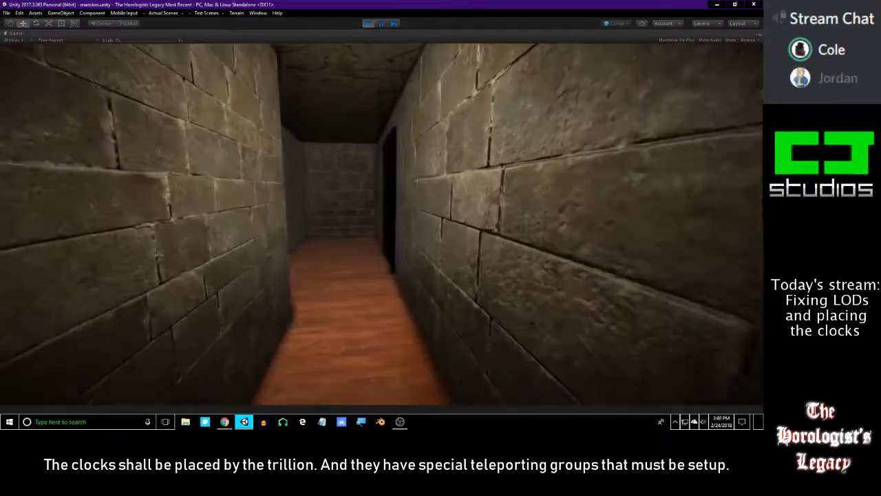
key("w")
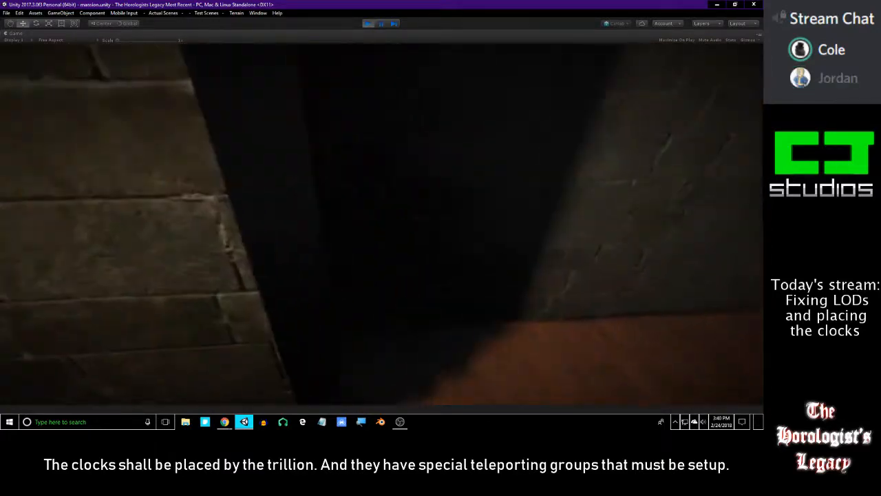
key("w")
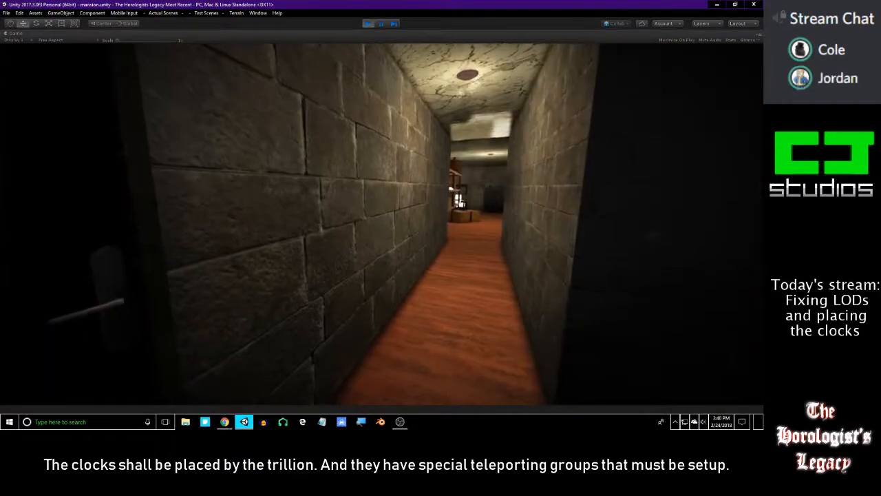
Walk back and forth along the stone basement corridor and continue to the storage room shelves.
key("w")
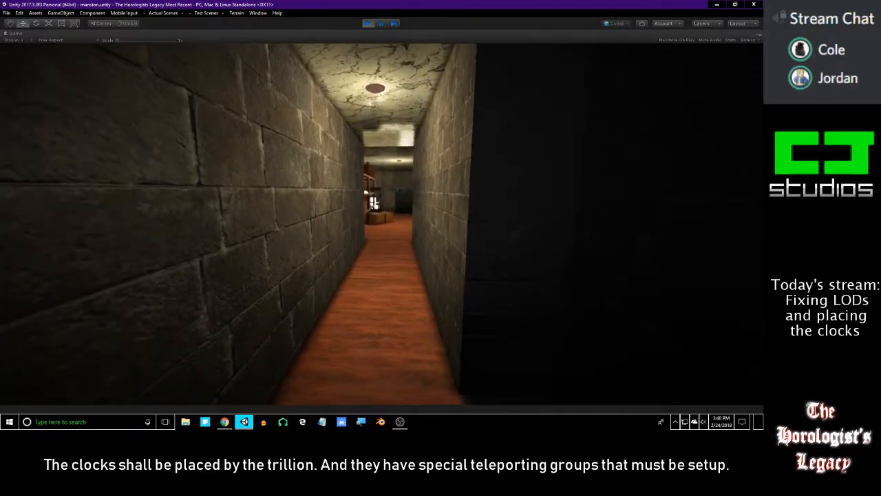
key("w")
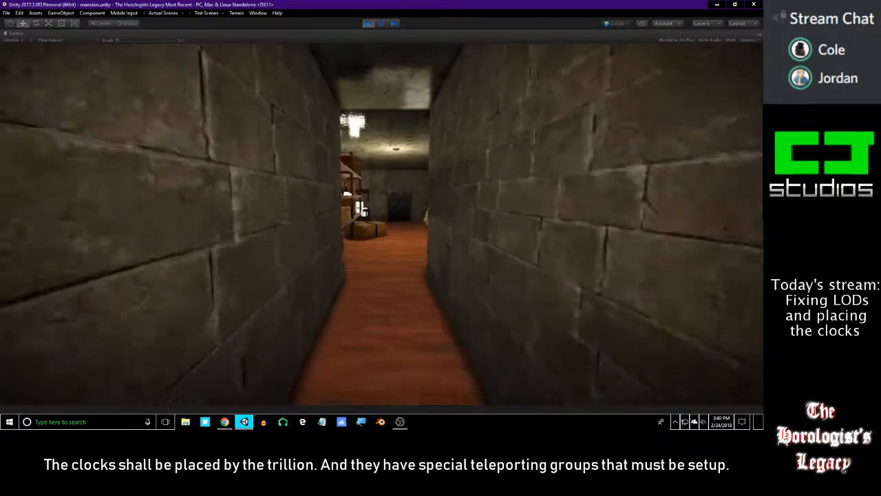
key("s")
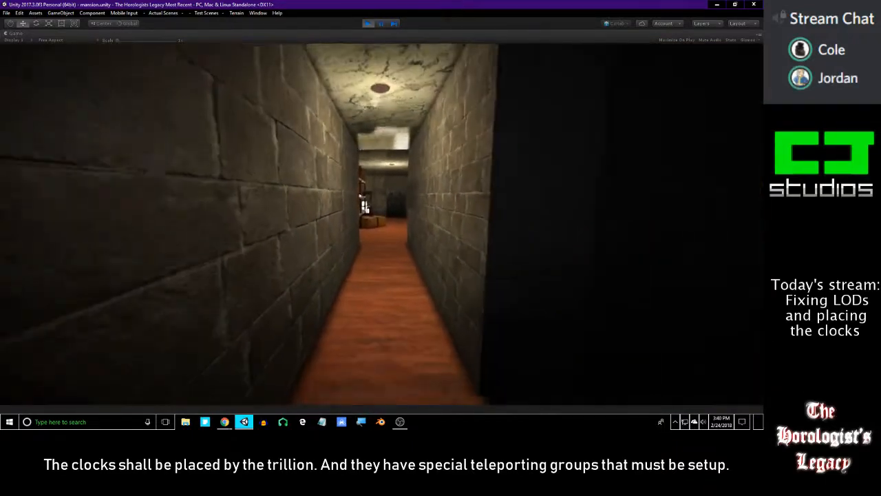
key("w")
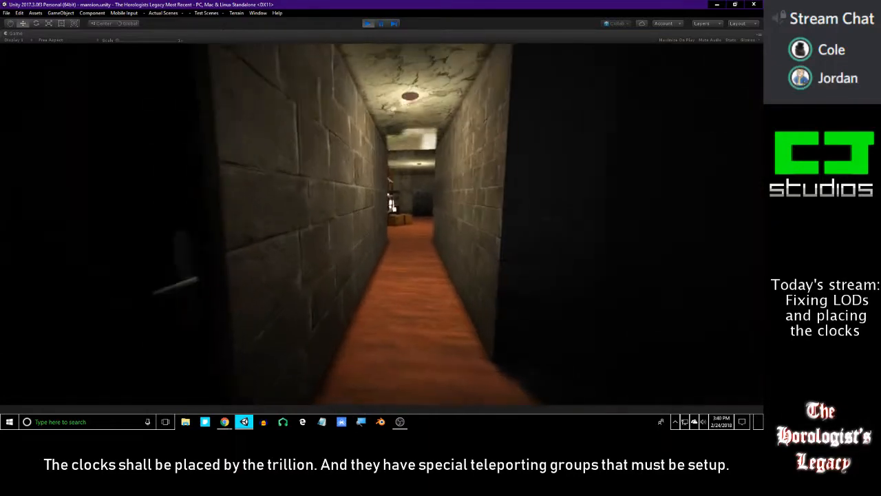
key("w")
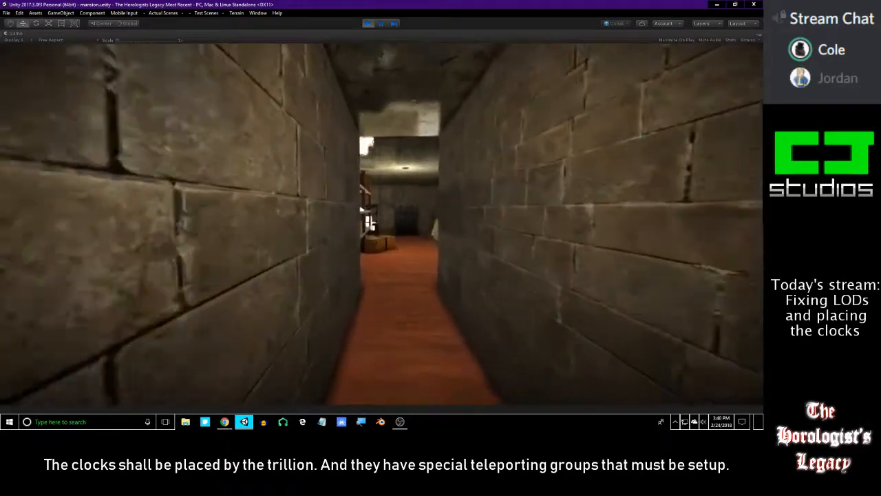
key("w")
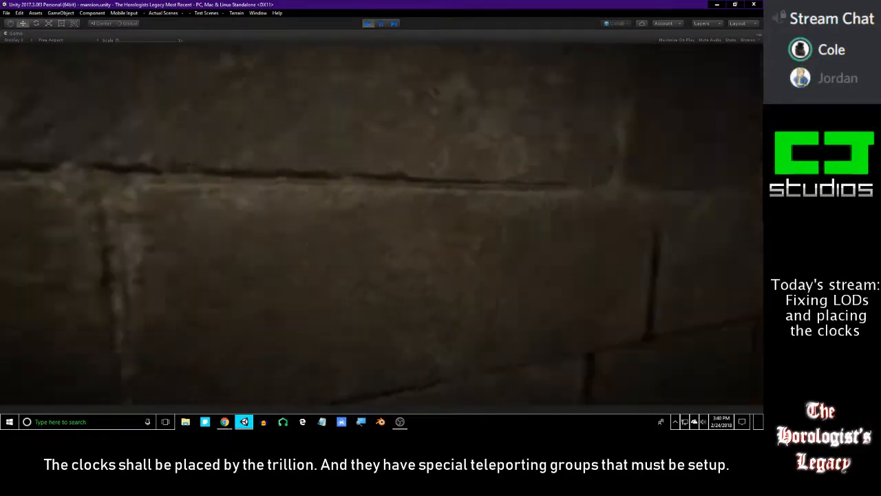
key("w")
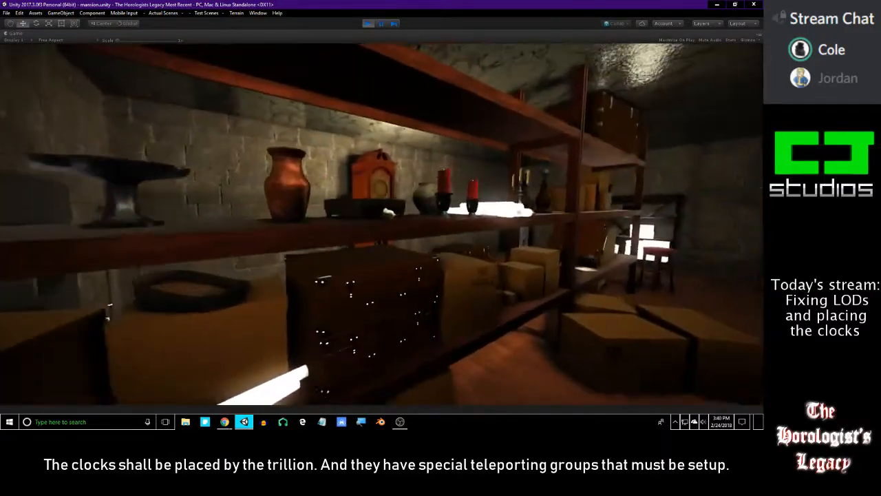
Examine the basement storage room's shelves, the grandfather clock beside the draped table, and the metal cabinets in play mode.
key("w")
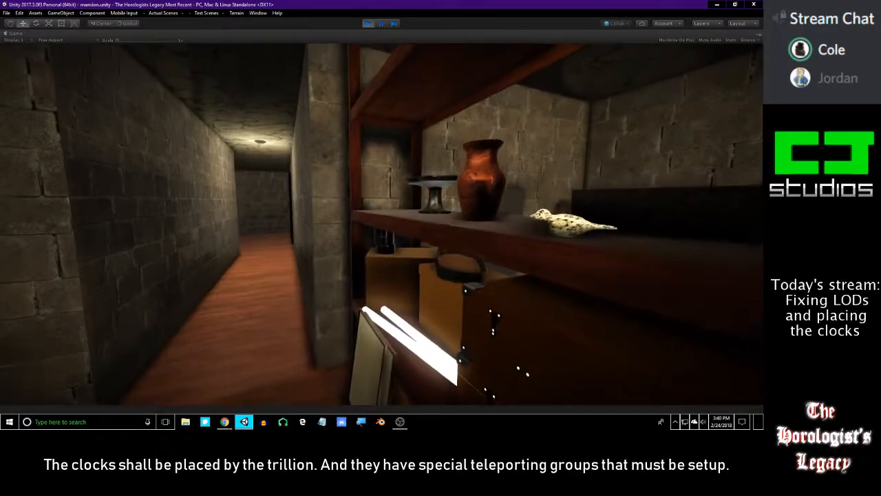
key("w")
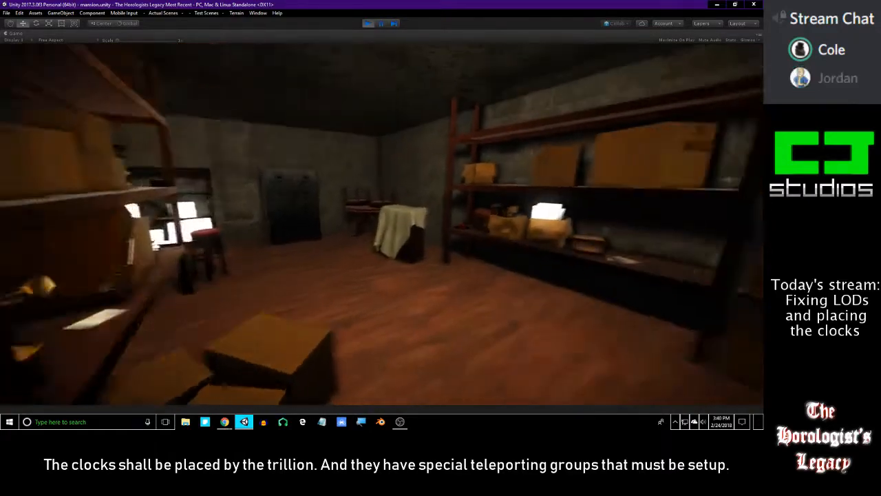
key("w")
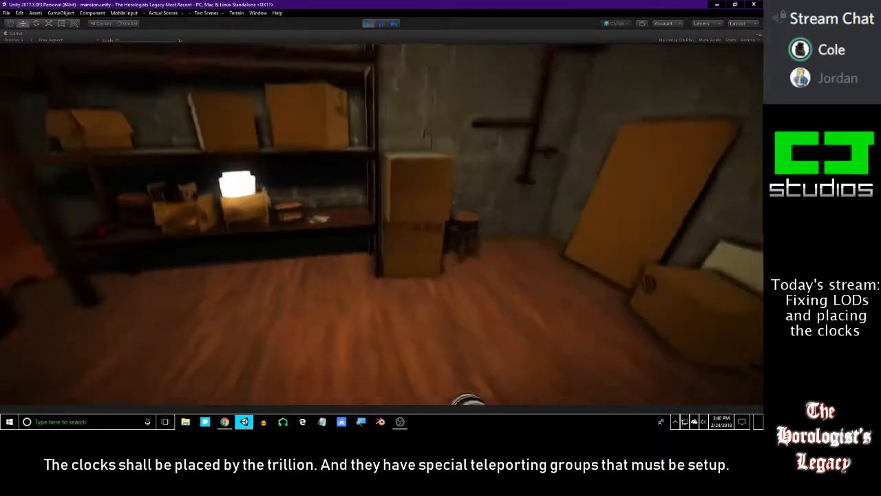
key("w")
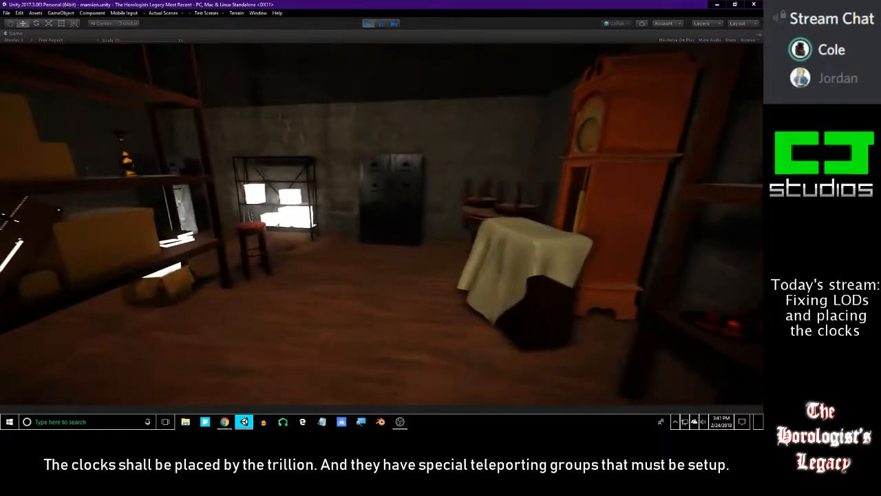
key("w")
key("w")
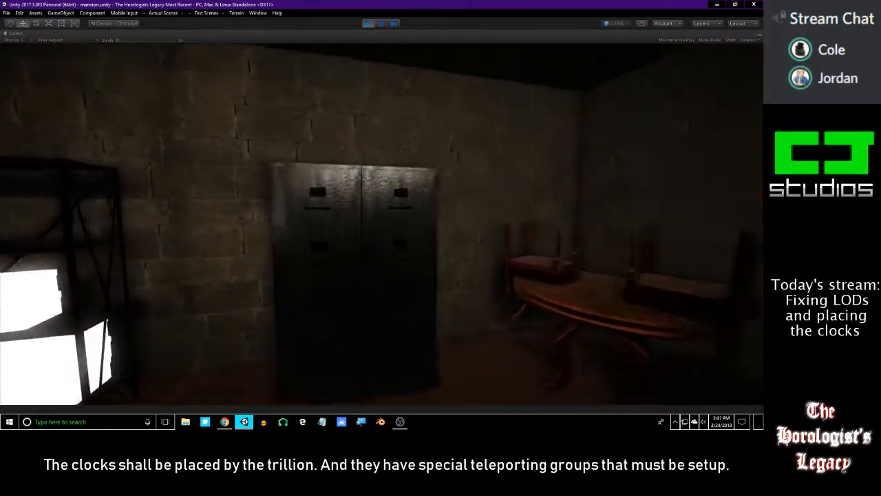
key("w")
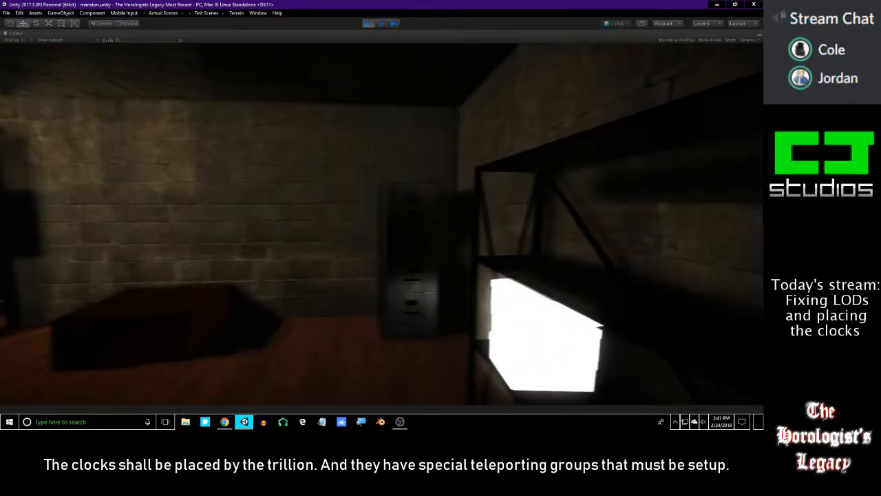
key("s")
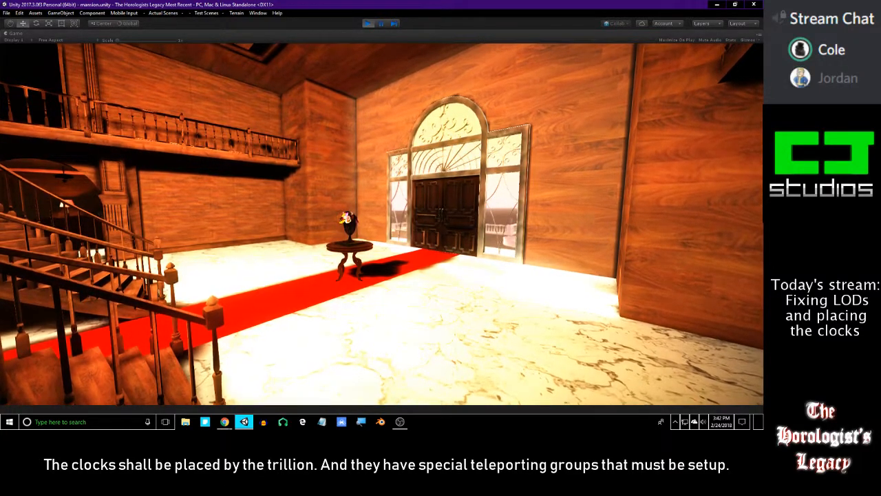
Cross the entrance hall past the flower table and go out the front doors to view the fountain courtyard.
key("w")
key("w")
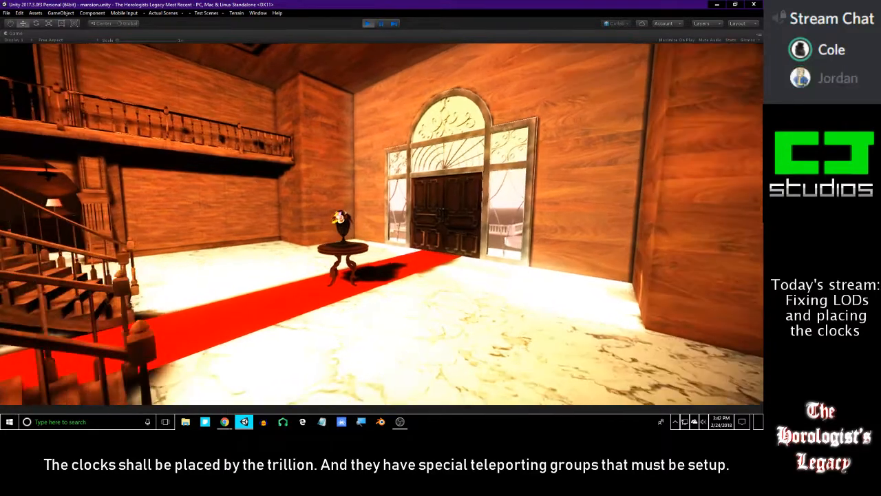
key("w")
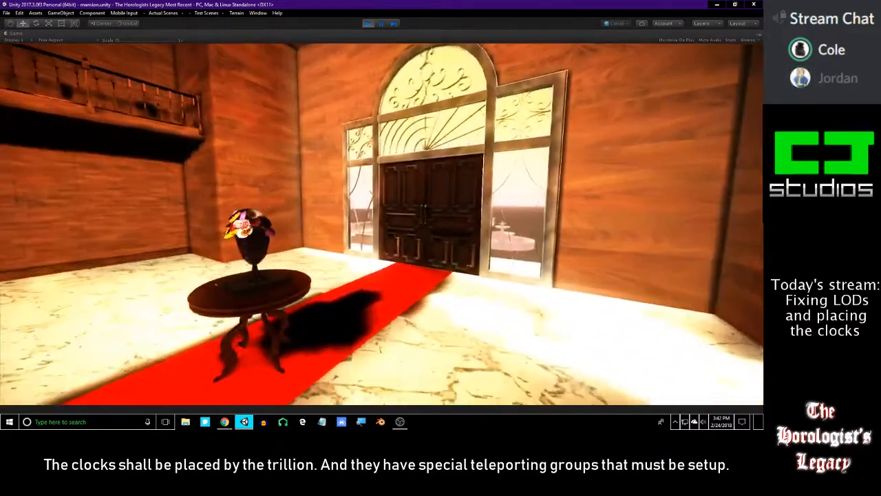
key("w")
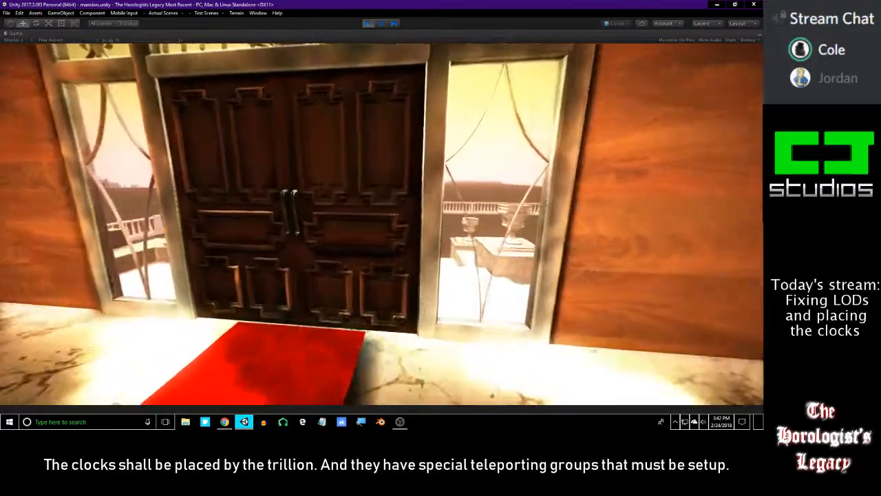
key("w")
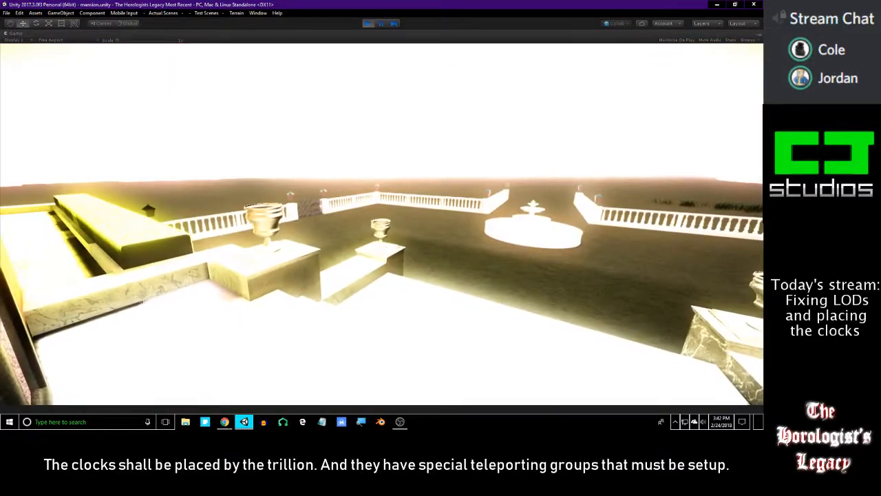
key("s")
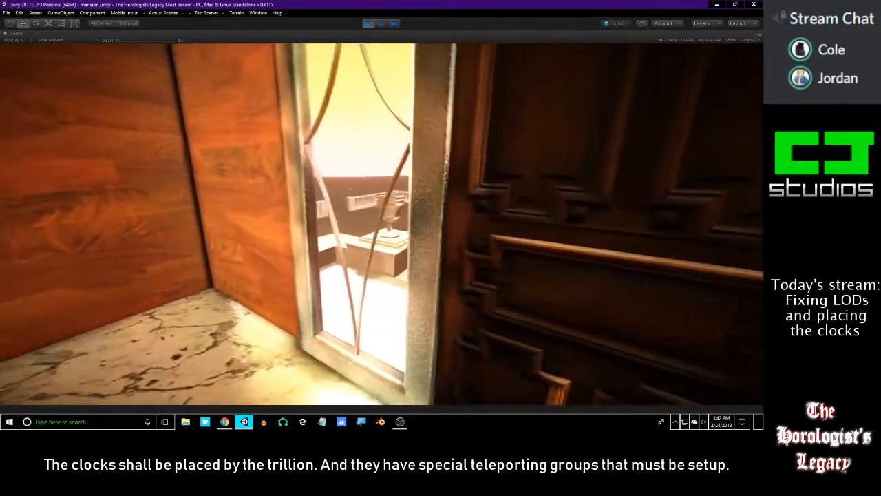
key("w")
key("w")
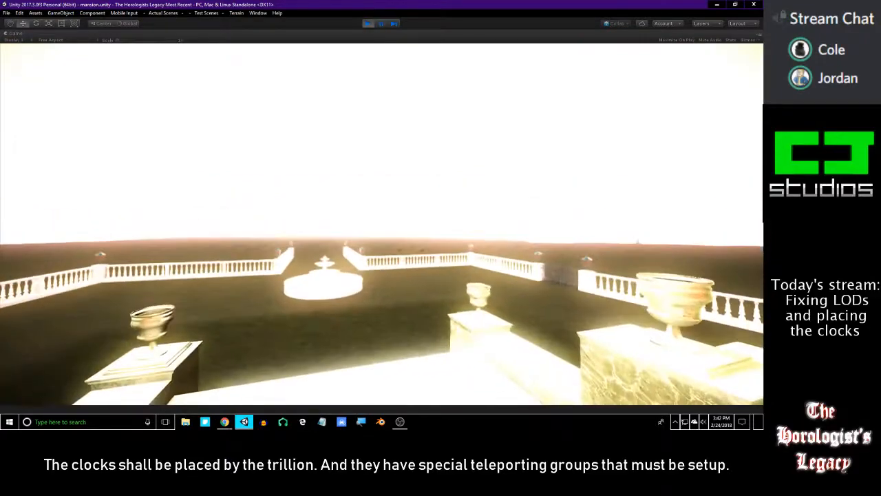
key("s")
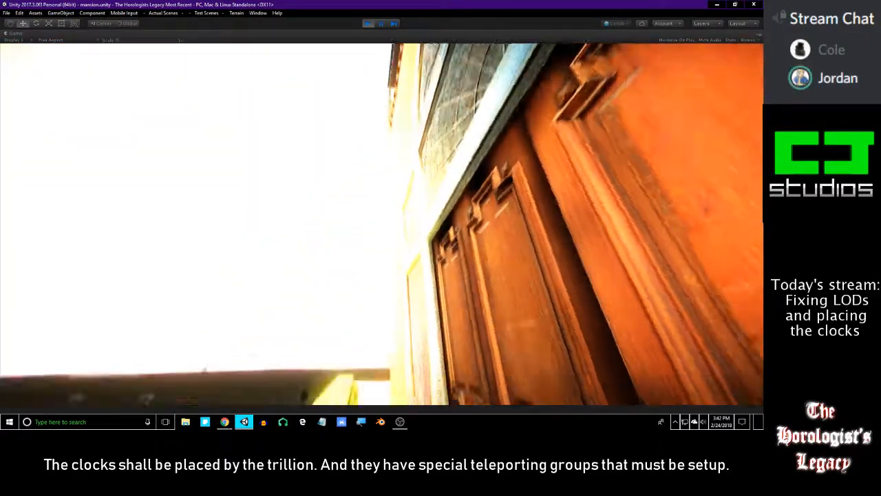
Lower the brightness in the game's preferences to 68 and resume play to view the courtyard.
key("Escape")
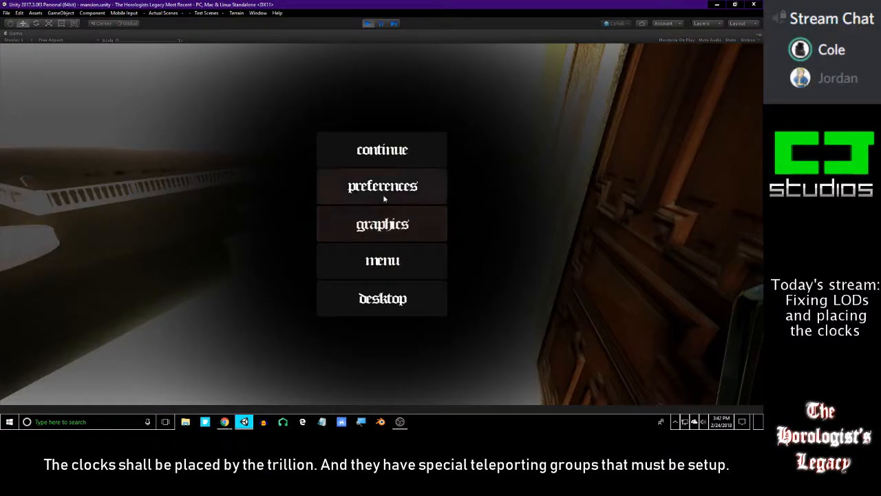
left_click(383, 191)
left_click_drag(514, 227, 459, 231)
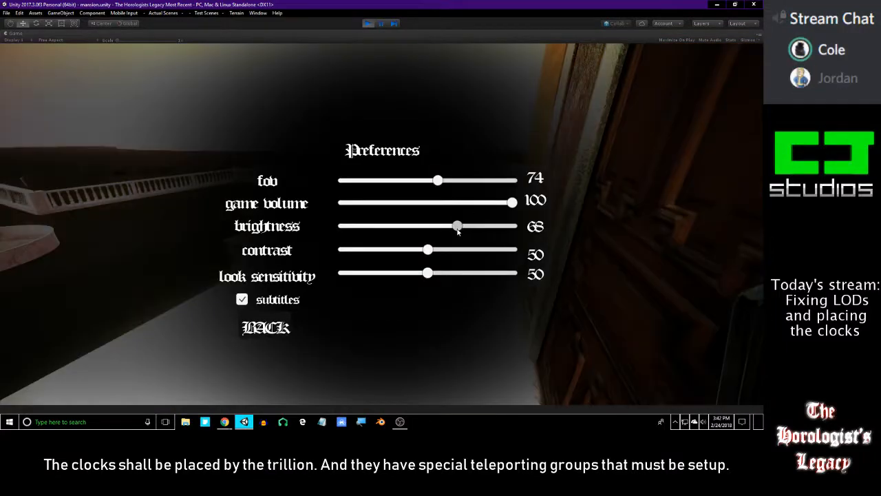
left_click(266, 328)
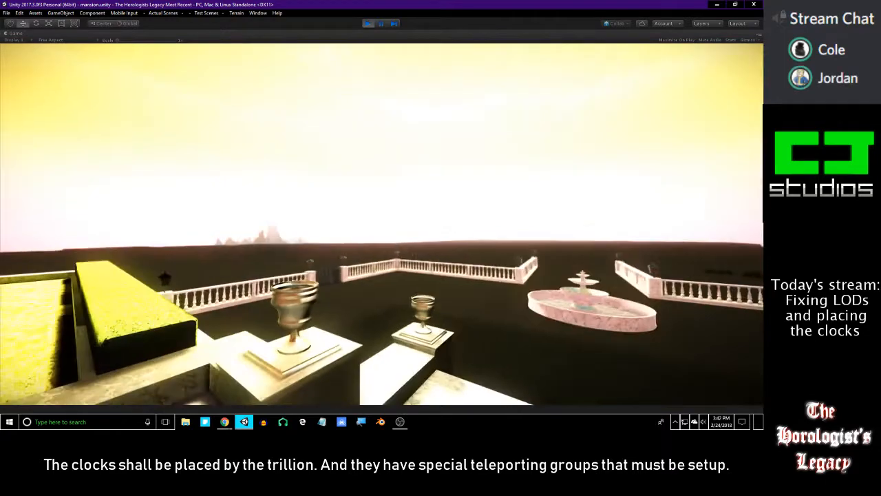
key("Escape")
key("Escape")
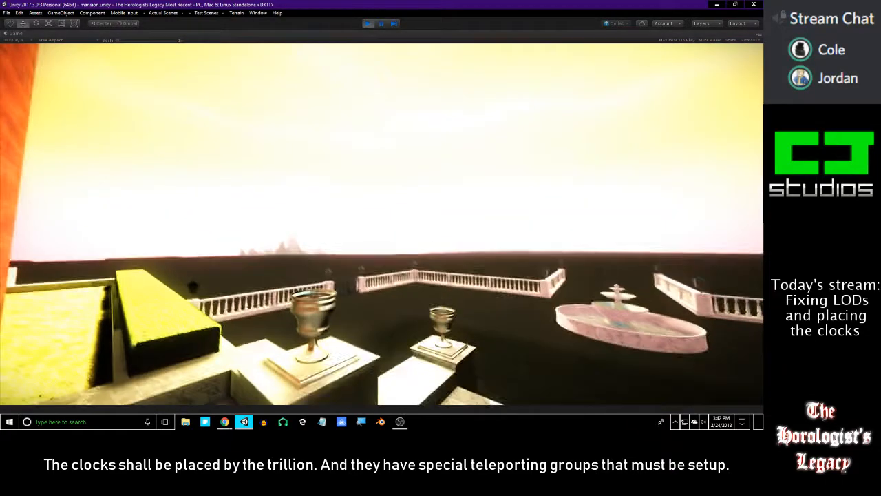
Set the brightness in the game's preferences back to 100 and walk through the front doors into the entrance hall.
key("Escape")
left_click(417, 196)
left_click_drag(453, 225, 518, 227)
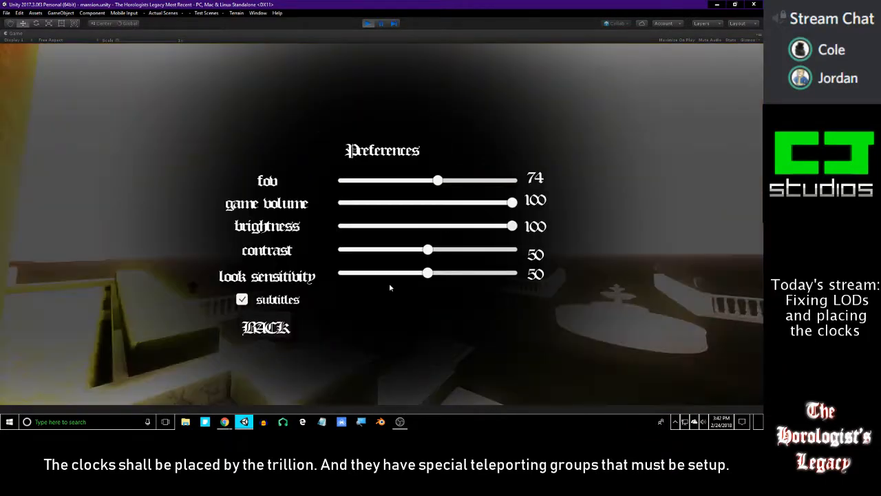
key("Escape")
key("Escape")
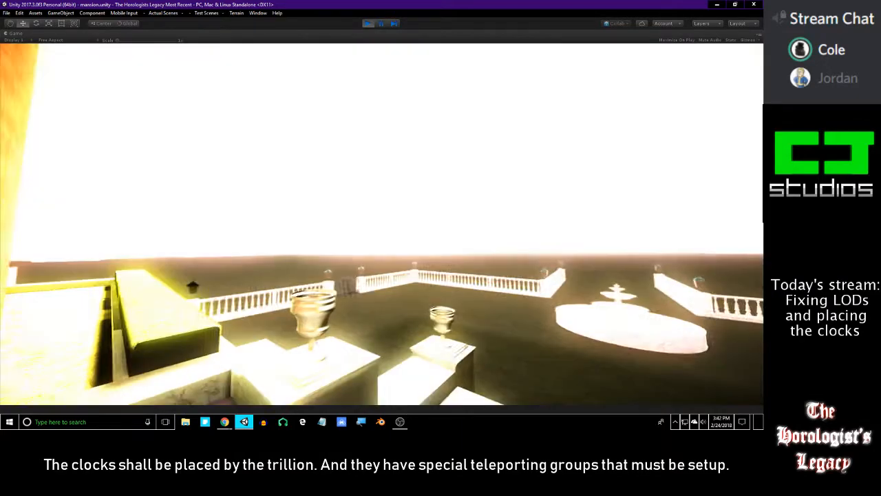
key("w")
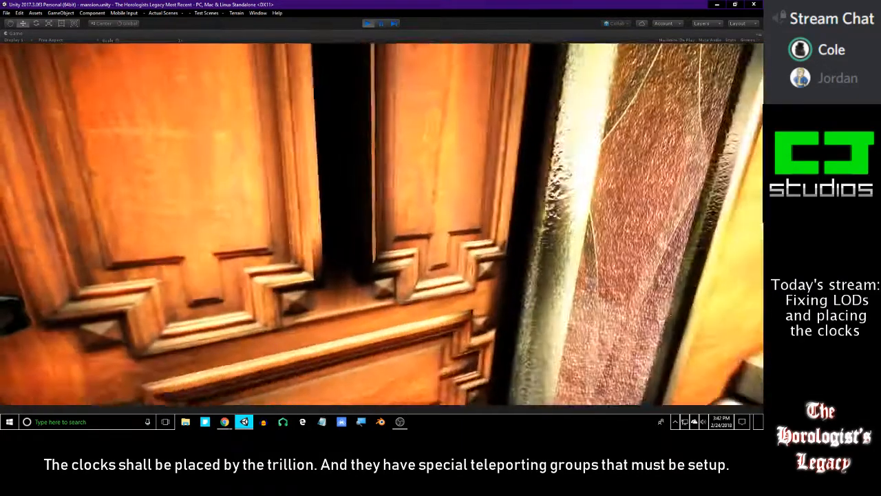
key("w")
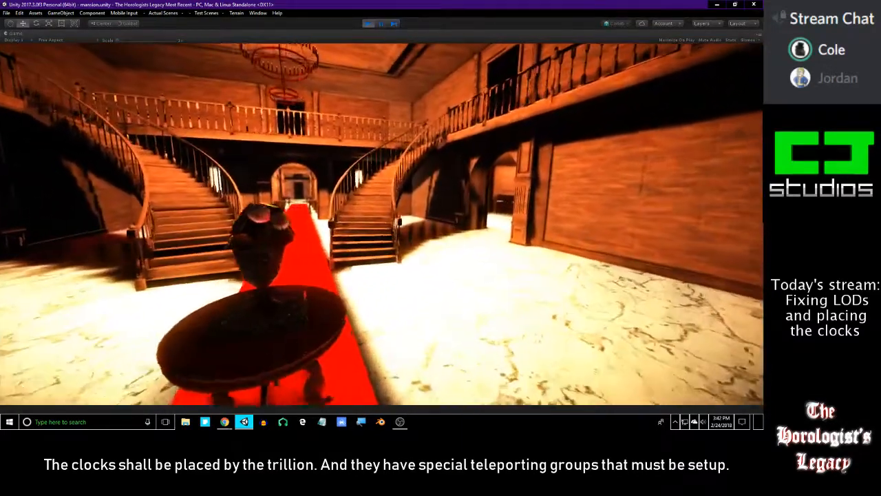
Walk past the entrance hall's staircase and examine the shadows on the wood-panelled wall and the pillars around the lounge archway.
key("w")
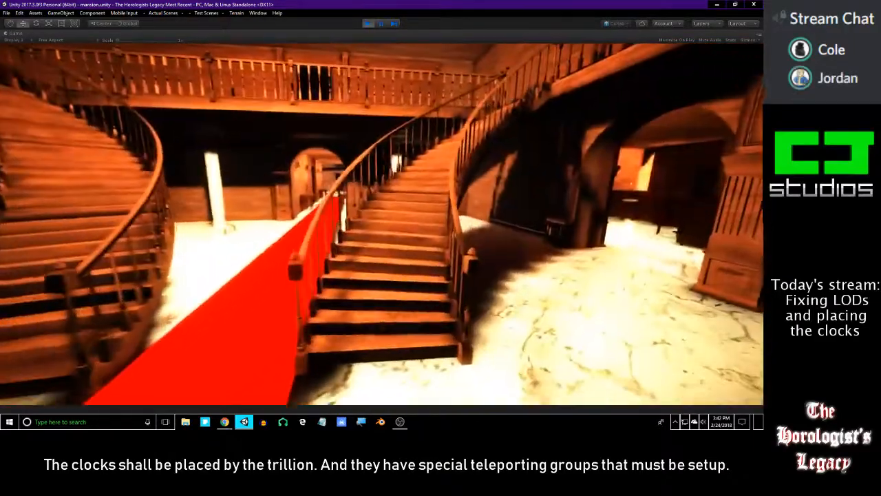
key("w")
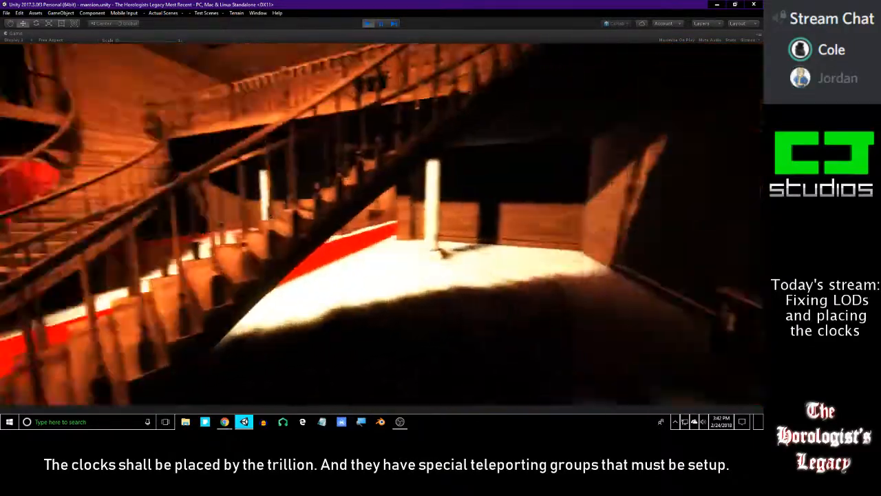
key("w")
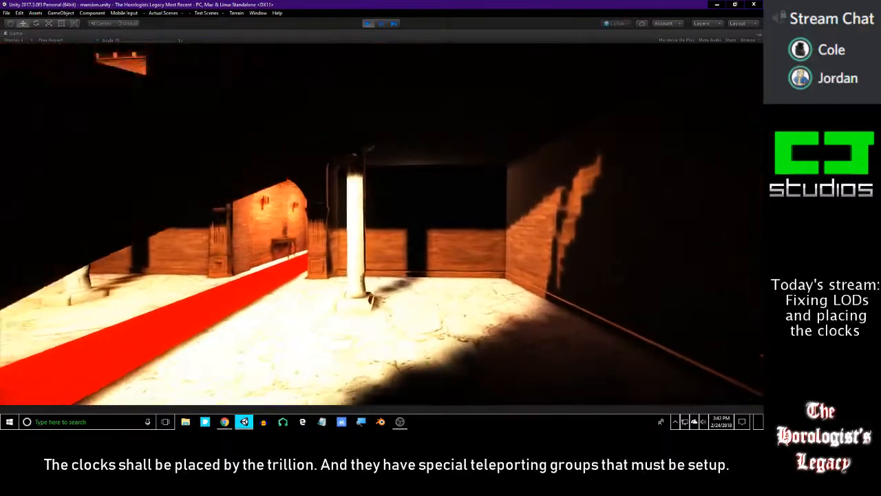
key("w")
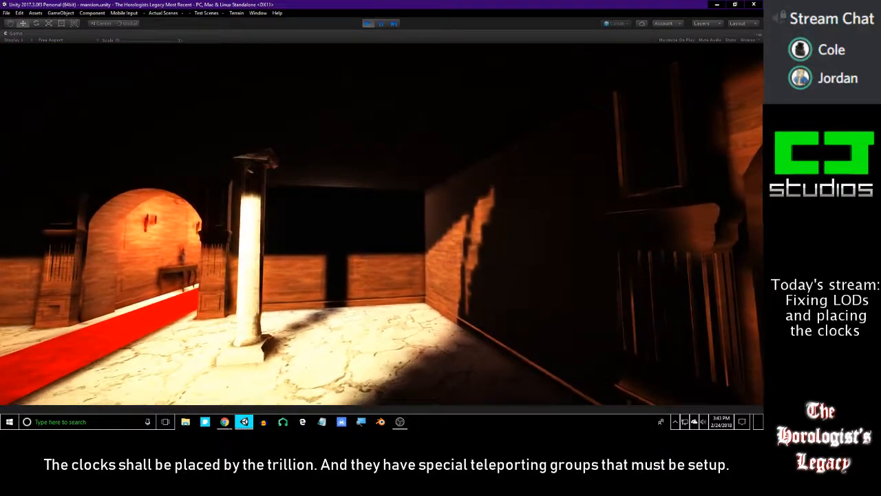
key("w")
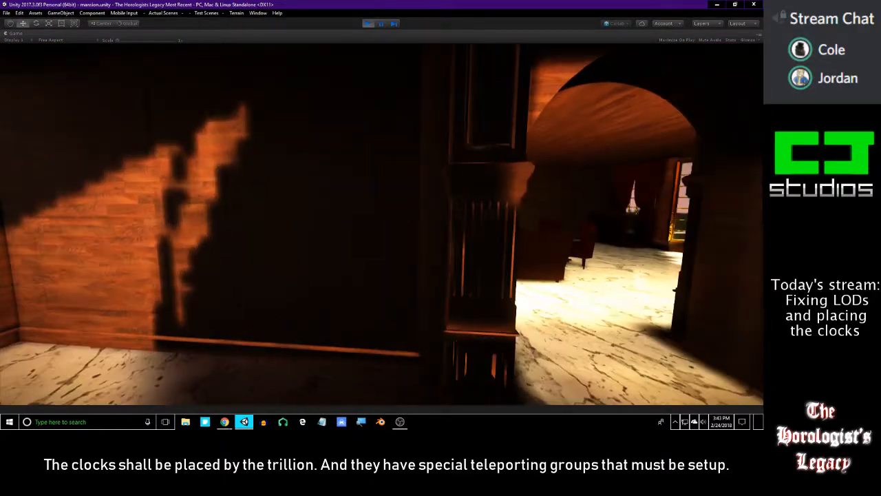
key("w")
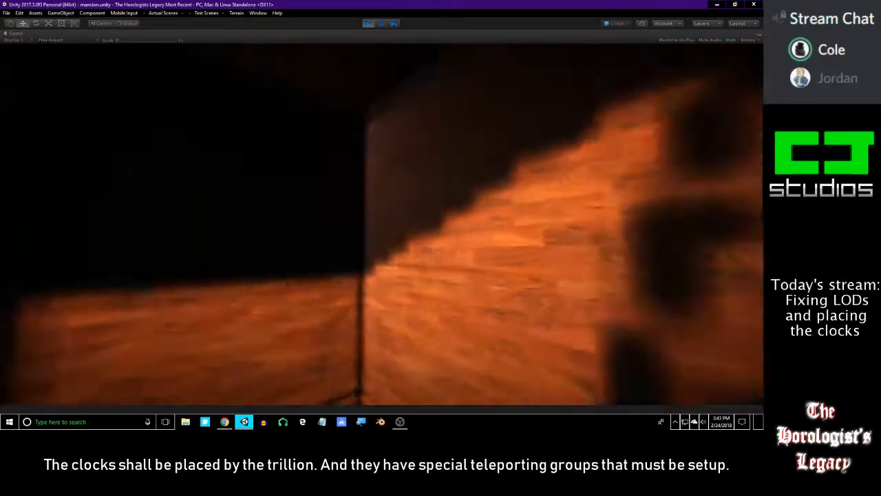
key("w")
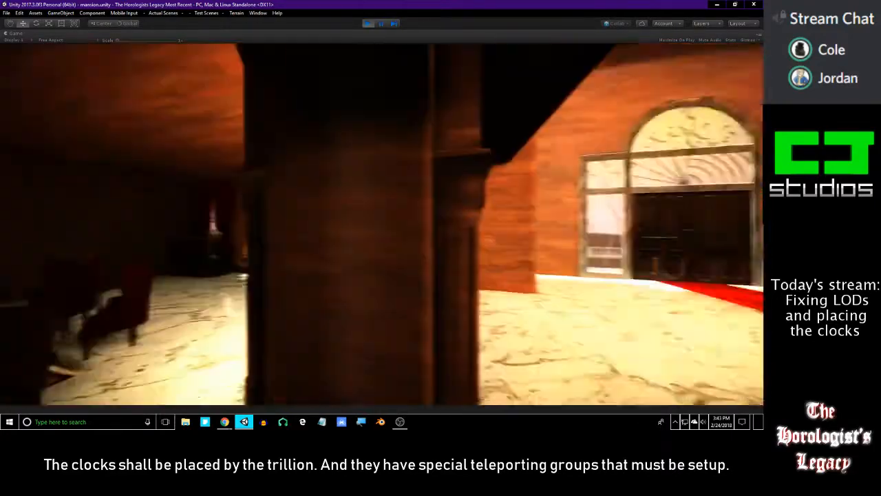
key("a")
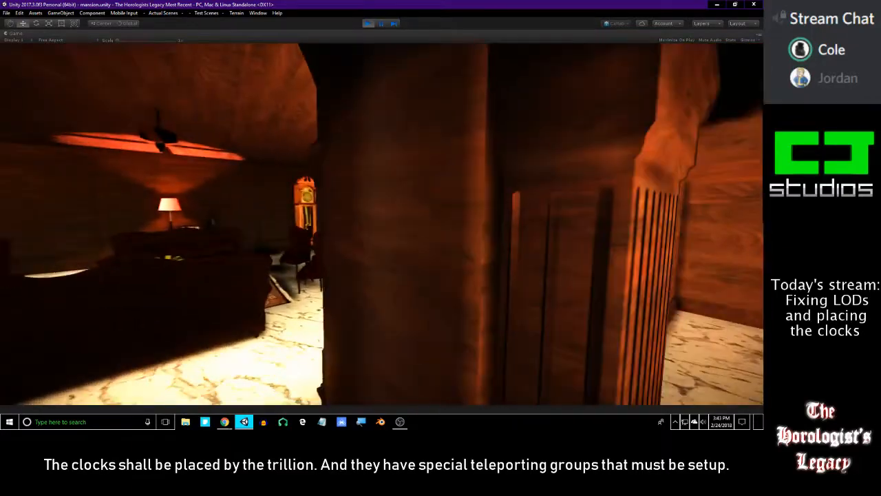
Enter the lounge through the archway and go through the dark door beside the bar stools.
key("w")
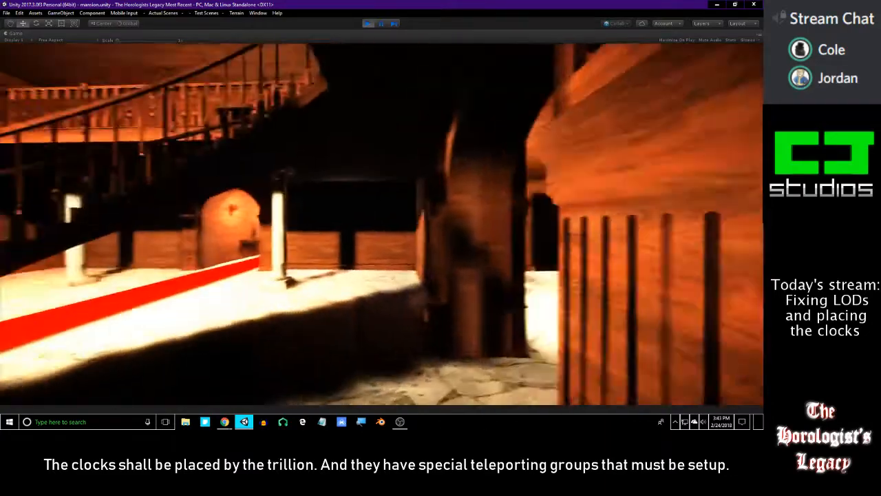
key("w")
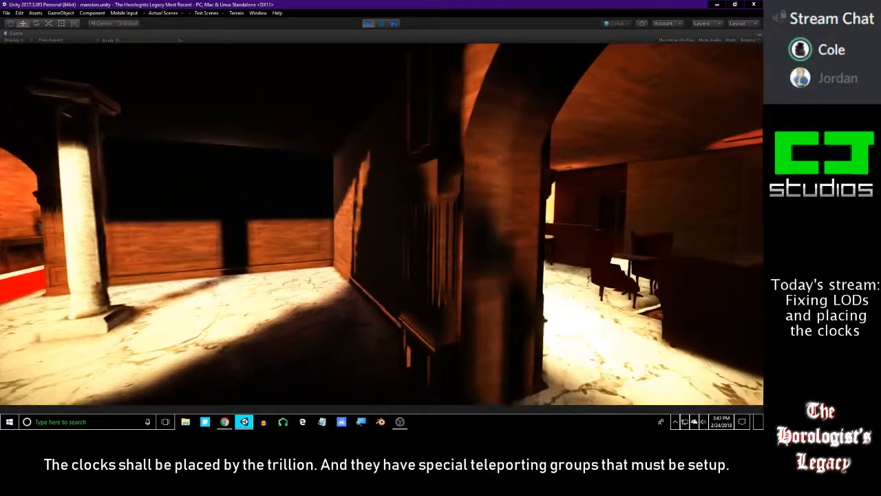
key("w")
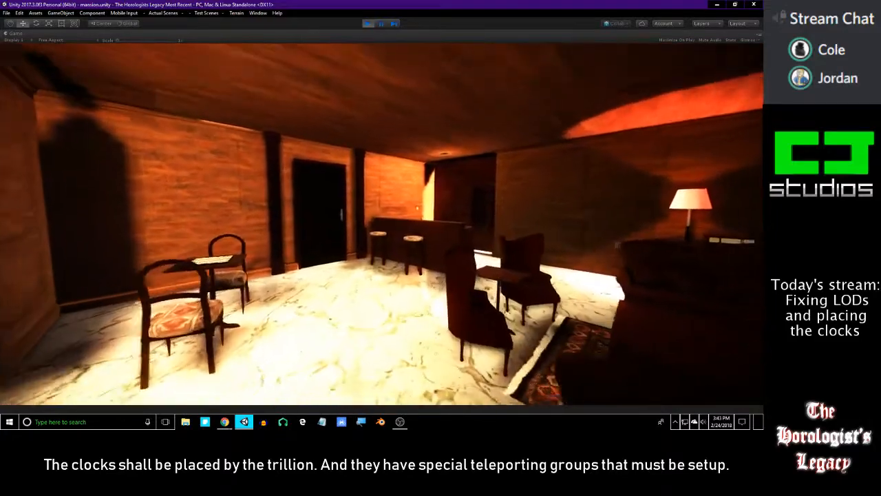
key("w")
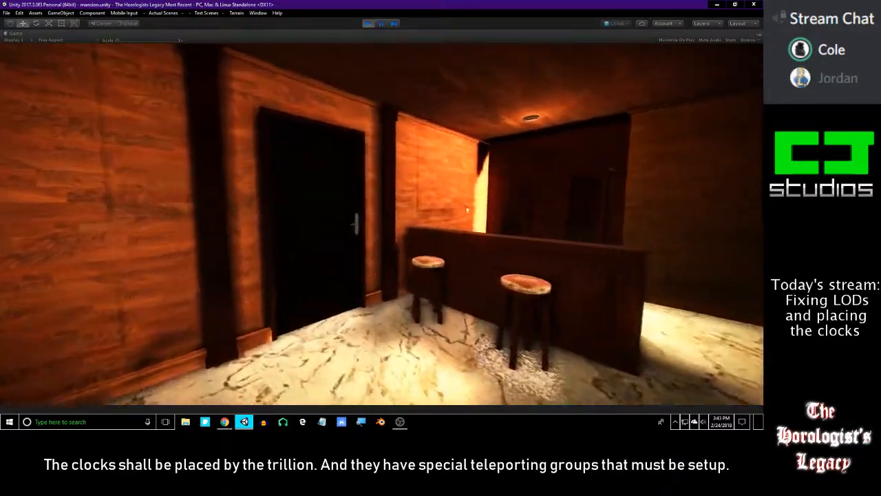
key("w")
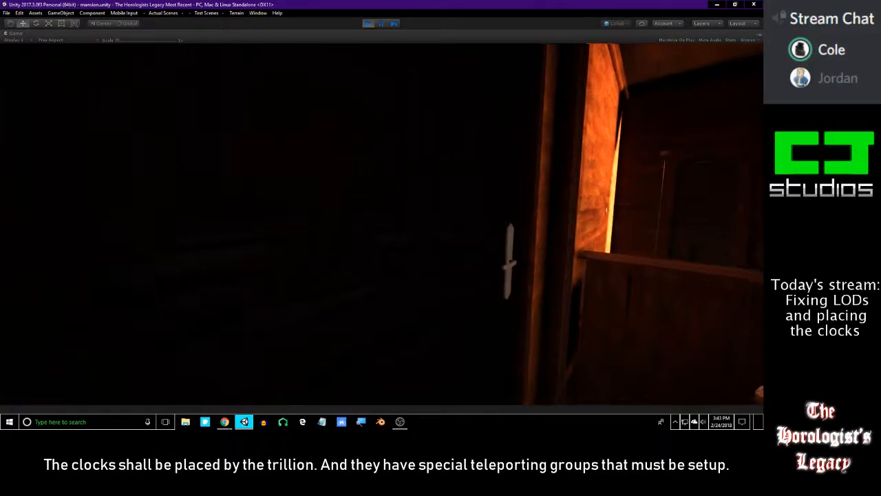
Follow the dark corridor past the cabinet into the red-walled hall and approach the curved staircase under the balcony.
key("w")
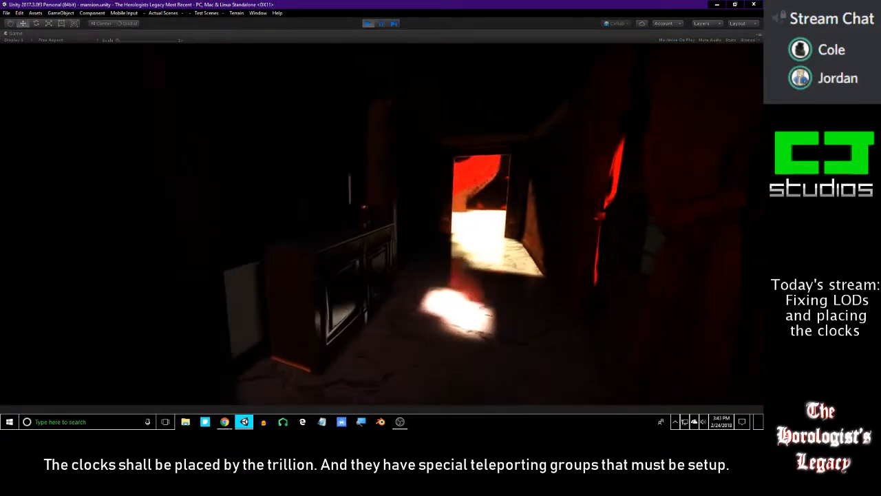
key("w")
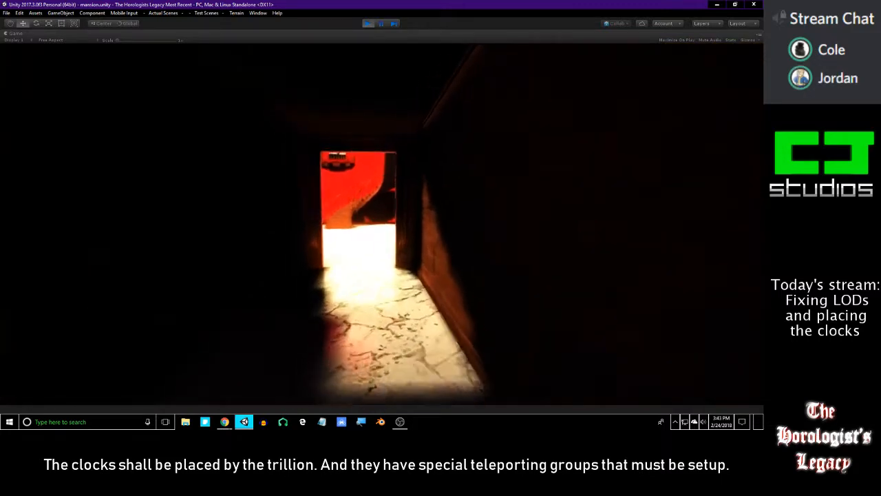
key("w")
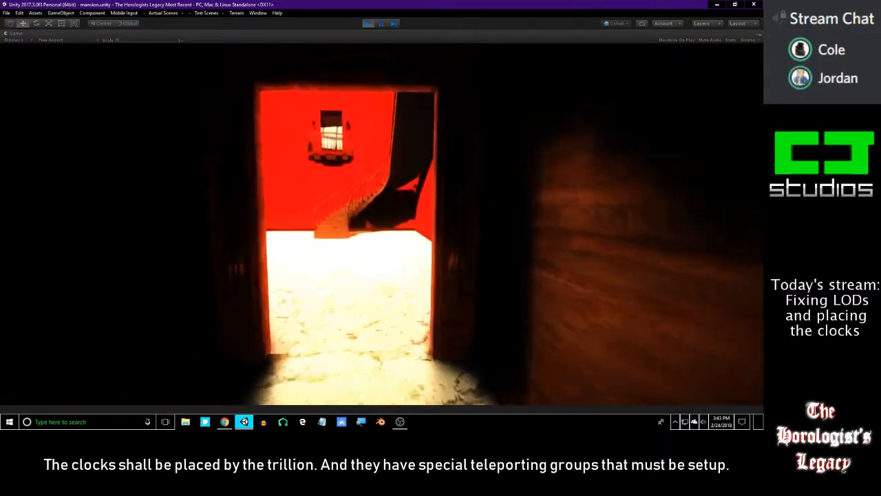
key("w")
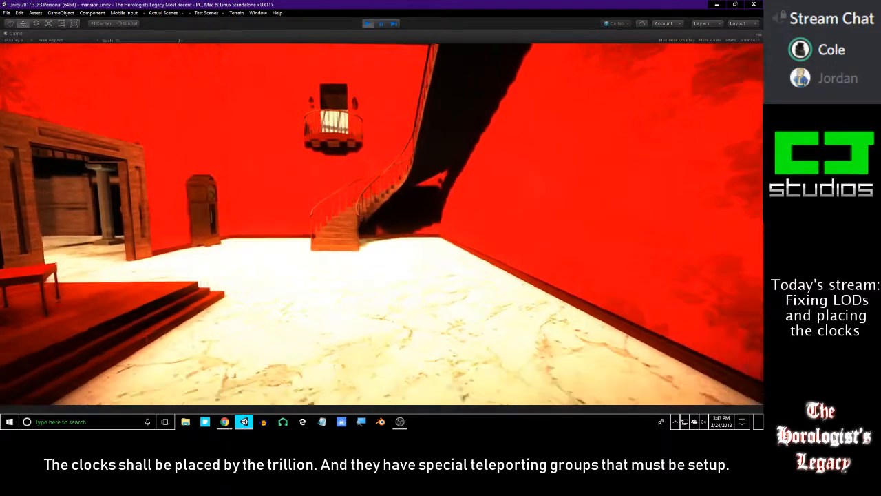
key("w")
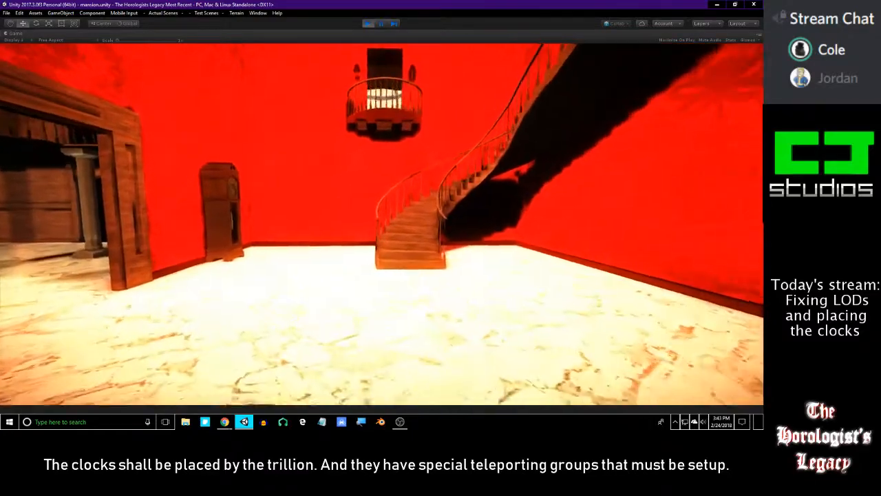
Walk through the running mansion scene from the red staircase room across the columned hall into the fireplace lounge.
key("w")
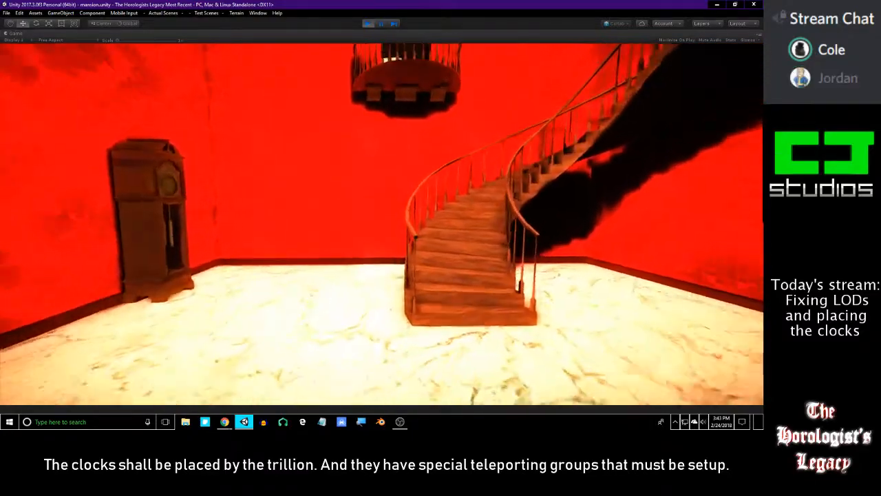
key("w")
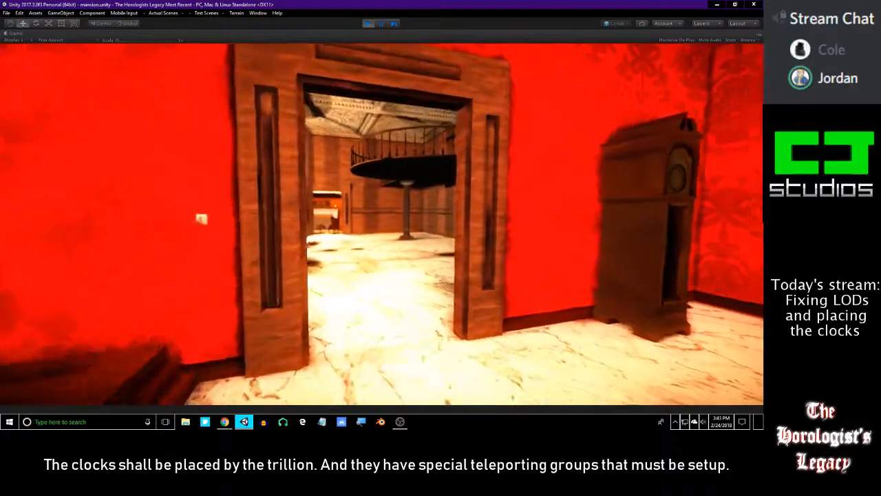
key("w")
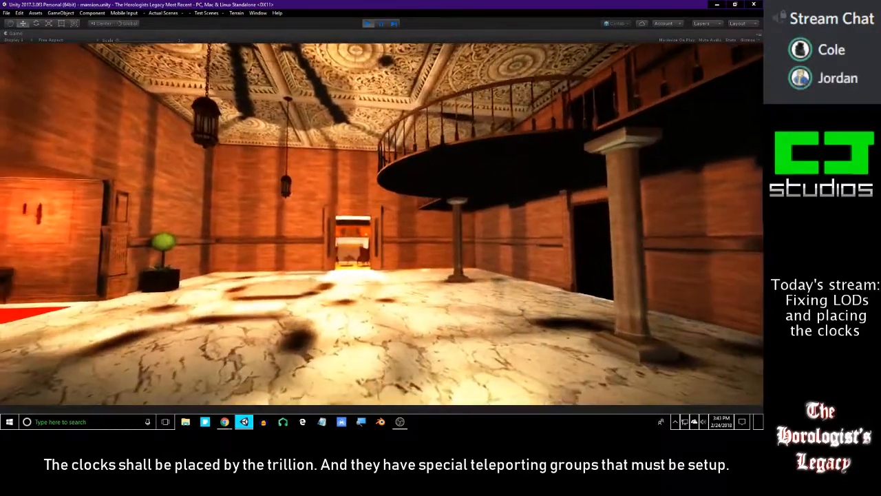
key("w")
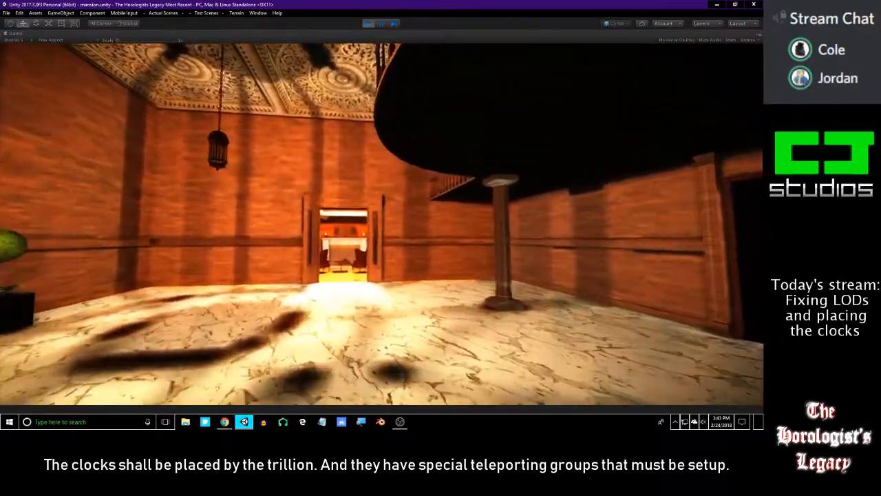
key("w")
key("w")
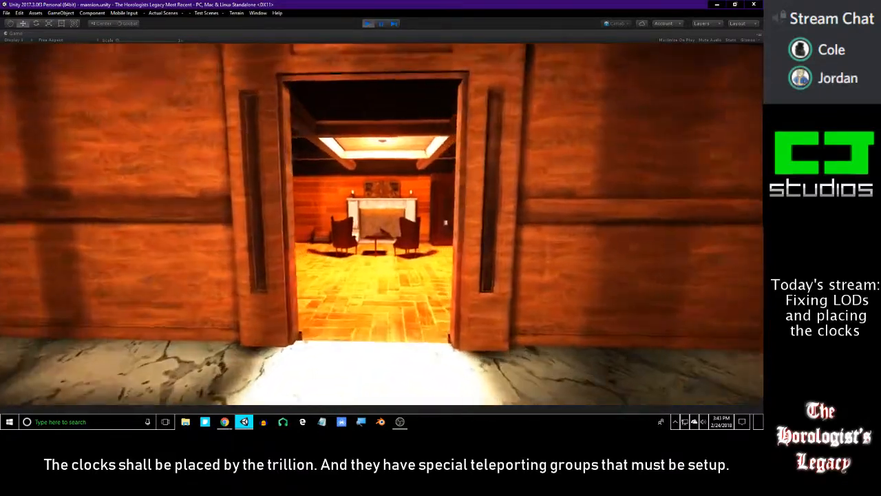
key("w")
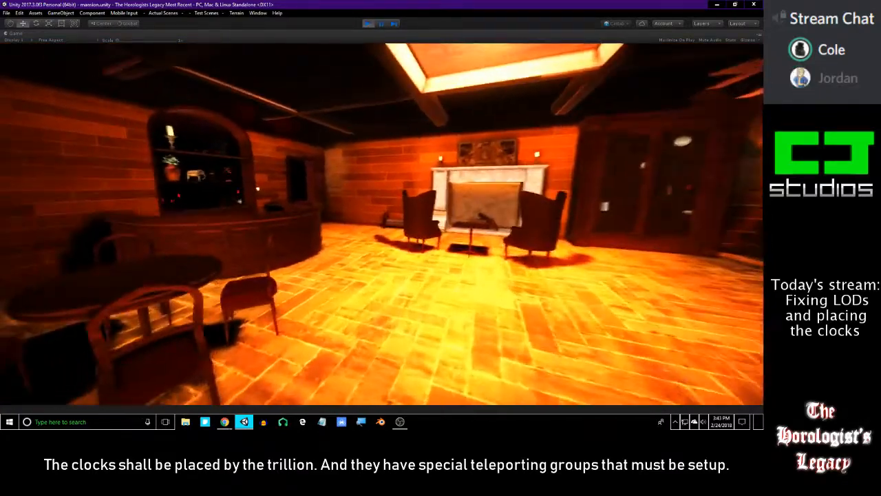
key("w")
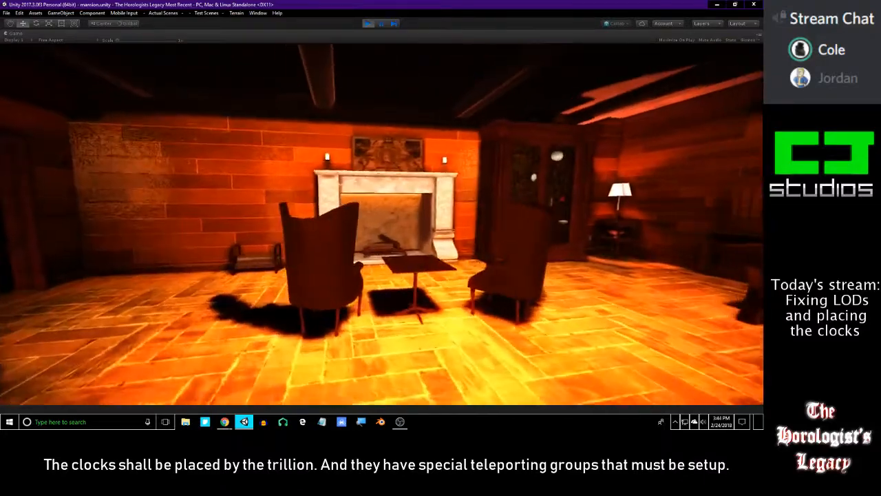
key("w")
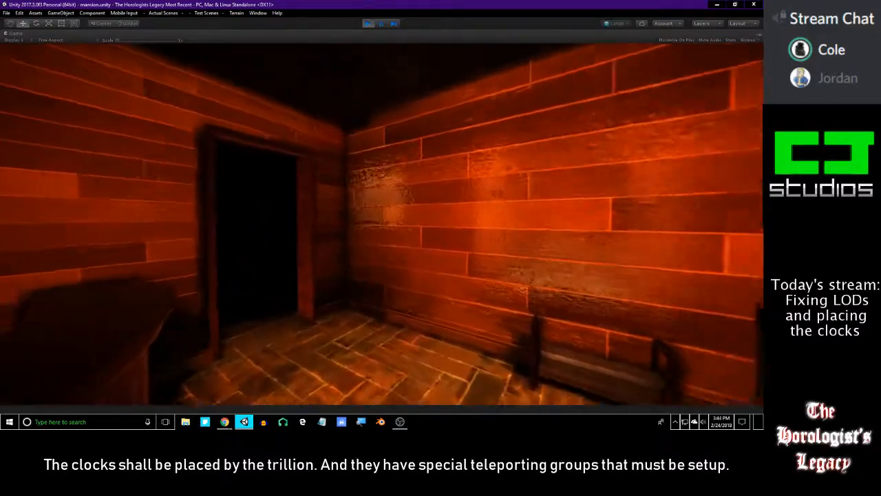
Continue the playtest through the dark doorway into the arched hall and on to the white fireplace, and end play mode.
key("w")
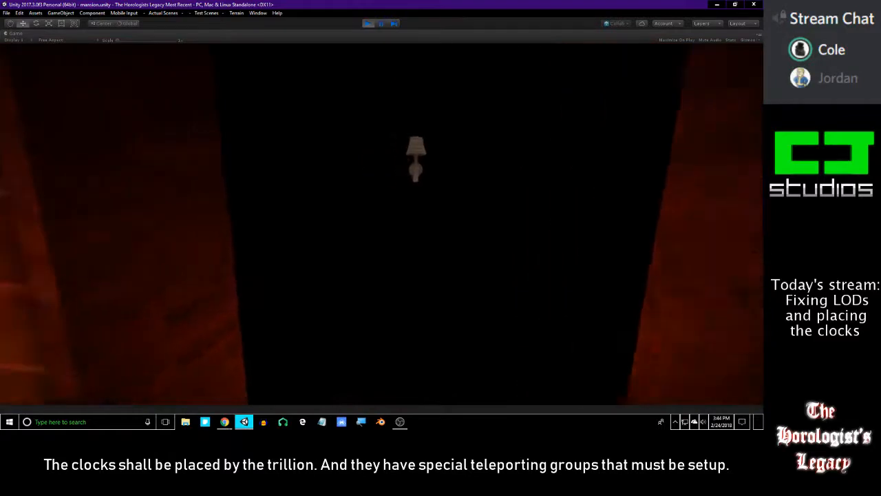
key("w")
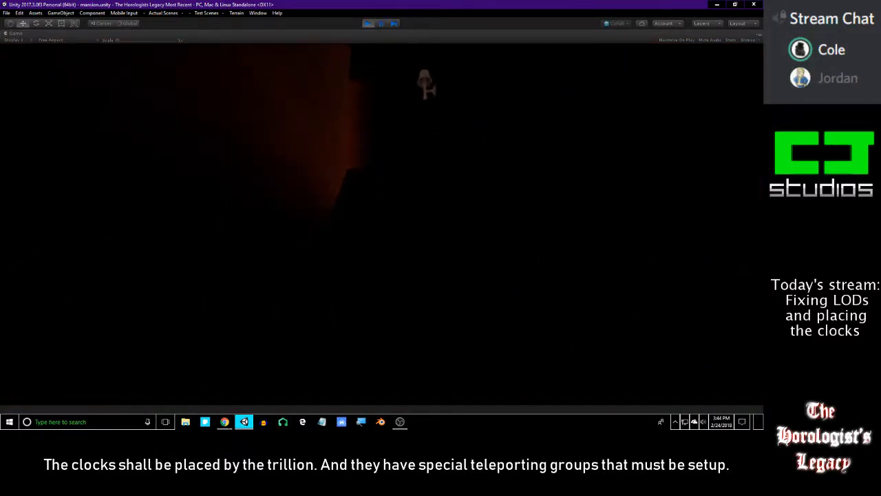
key("w")
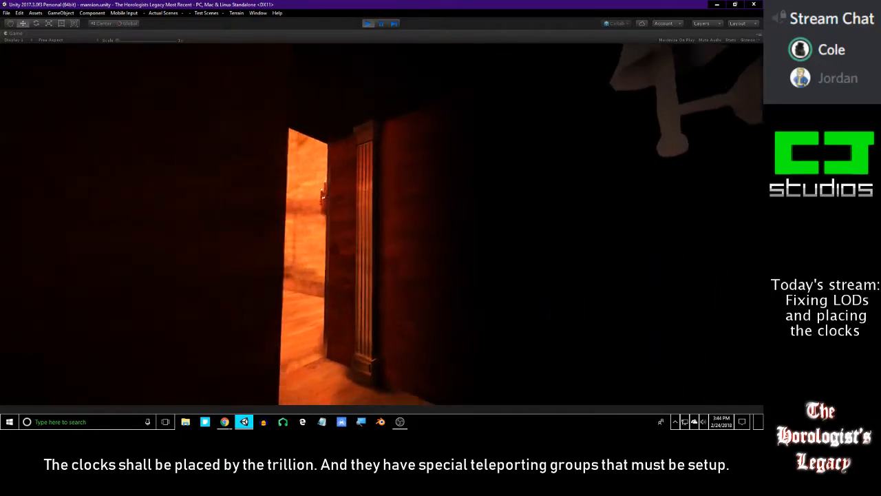
key("w")
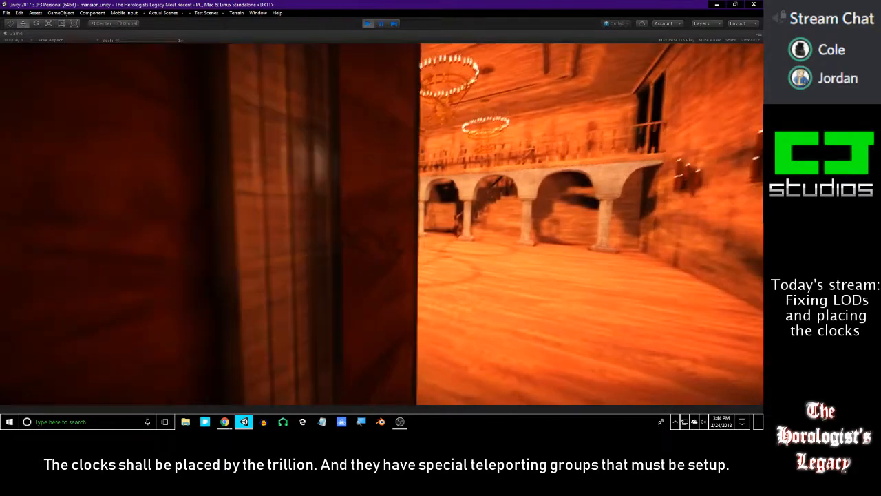
key("w")
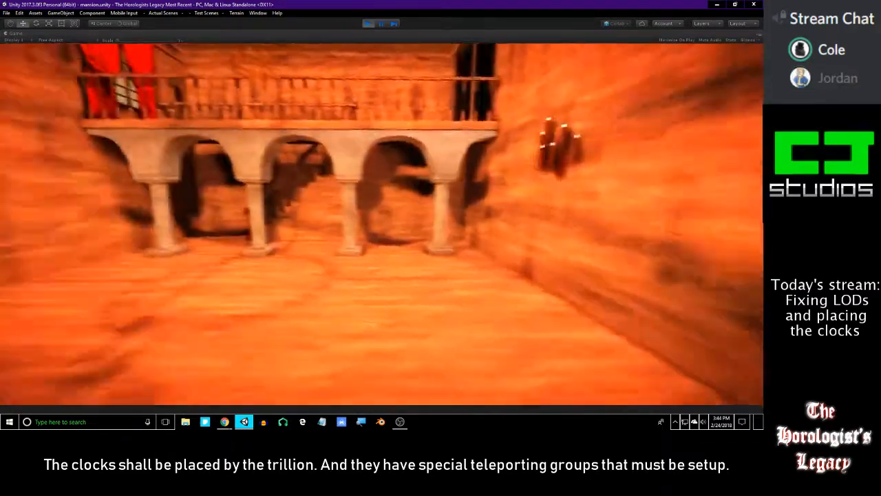
key("w")
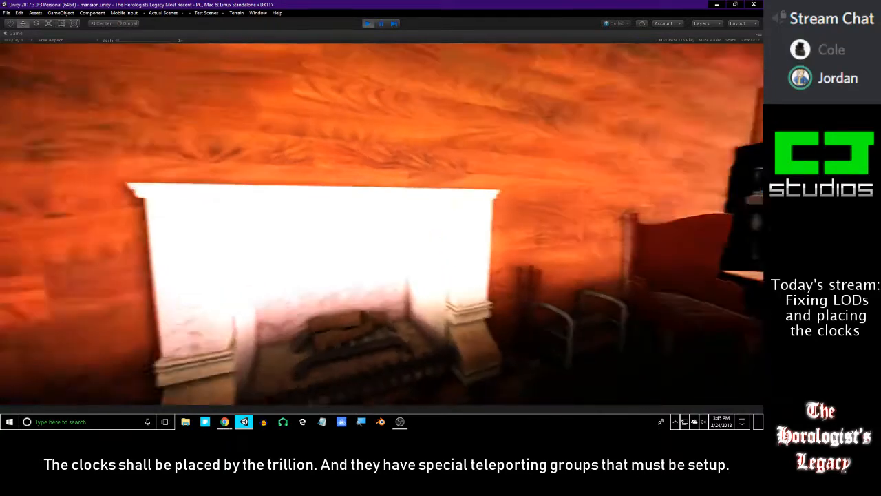
key("Escape")
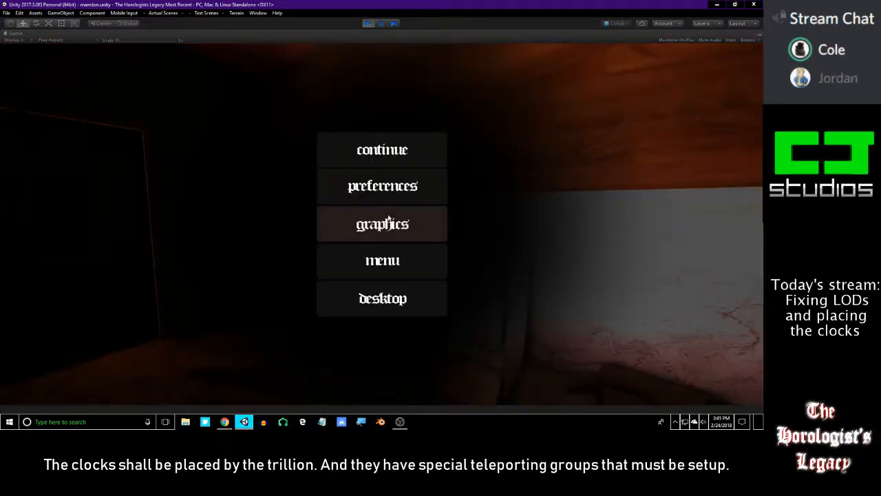
left_click(370, 24)
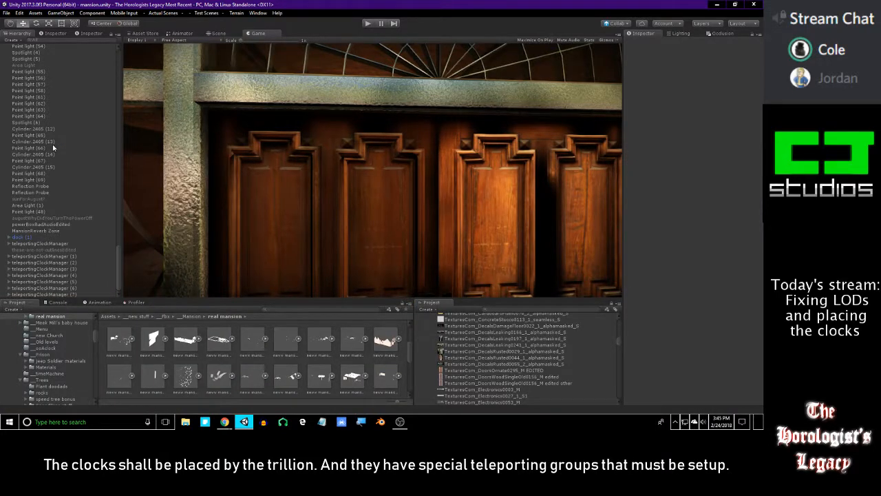
Frame Point light (66) in the Scene view and move in on the nearby grandfather clock.
left_click(53, 147)
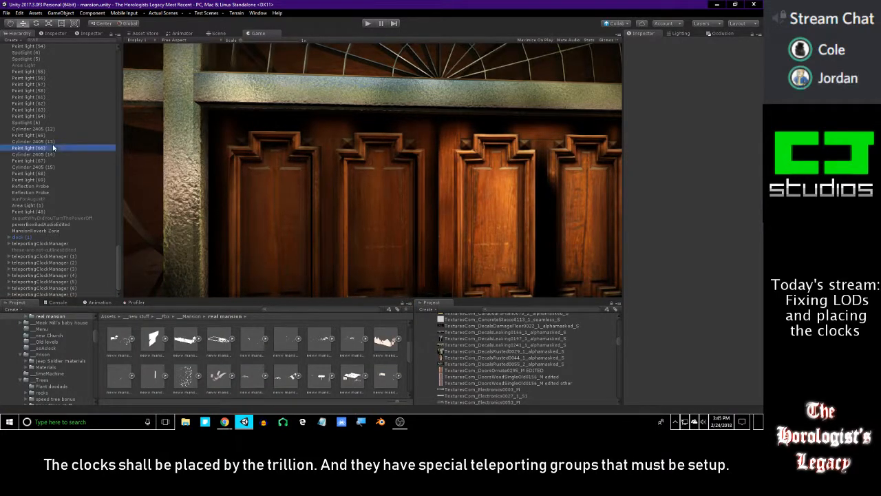
left_click(185, 35)
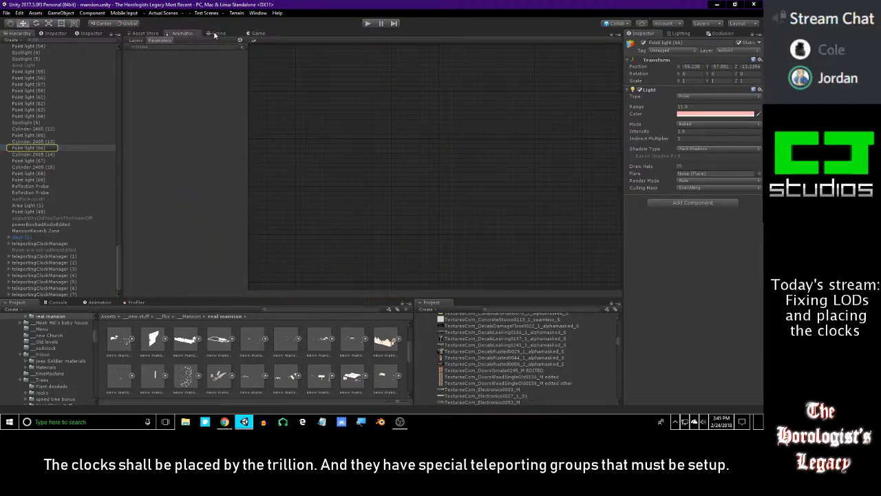
left_click(218, 33)
key("f")
left_click_drag(307, 136, 330, 132, "alt")
key("w")
right_click_drag(330, 132, 530, 150)
key("w")
right_click_drag(303, 248, 230, 187)
Select the grandfather clock's clock object under teleportingClockManager (3).
left_click(338, 260)
key("w")
key("w")
left_click(360, 256)
left_click(362, 270)
key("s")
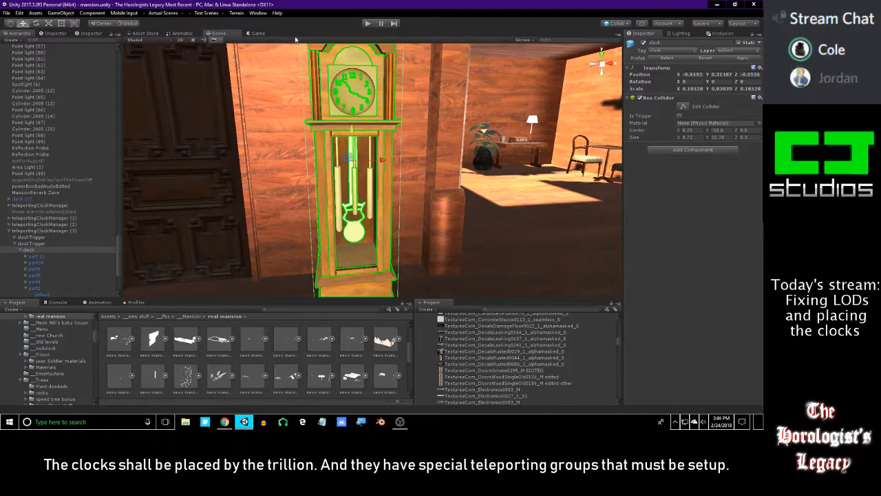
Run the game and inspect teleportingClockManager (3) beside its clock in the Scene view.
left_click(368, 24)
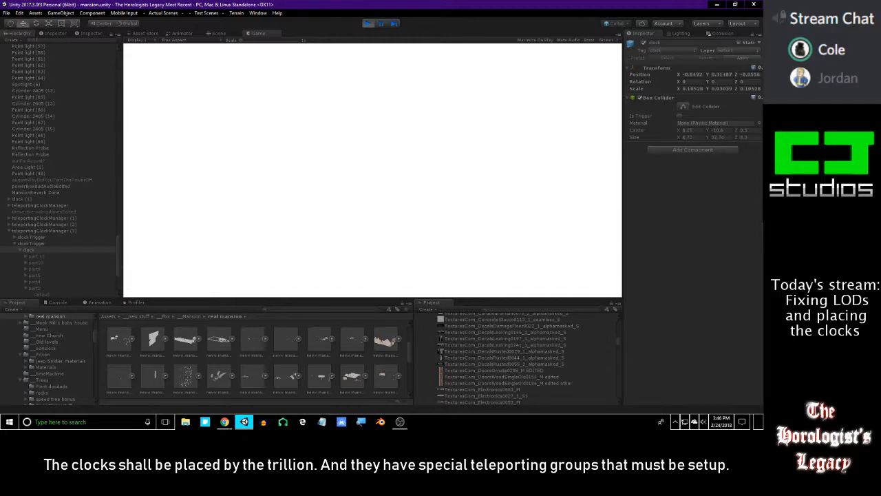
left_click(219, 33)
right_click_drag(327, 113, 155, 186)
double_click(44, 230)
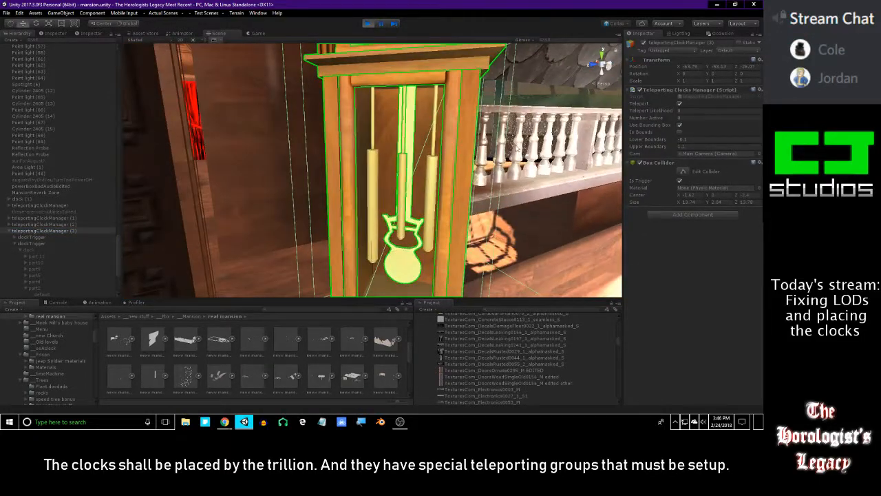
Inspect the first clockTrigger of teleportingClockManager (3) and its clock child during play, and stop the game.
left_click(17, 237)
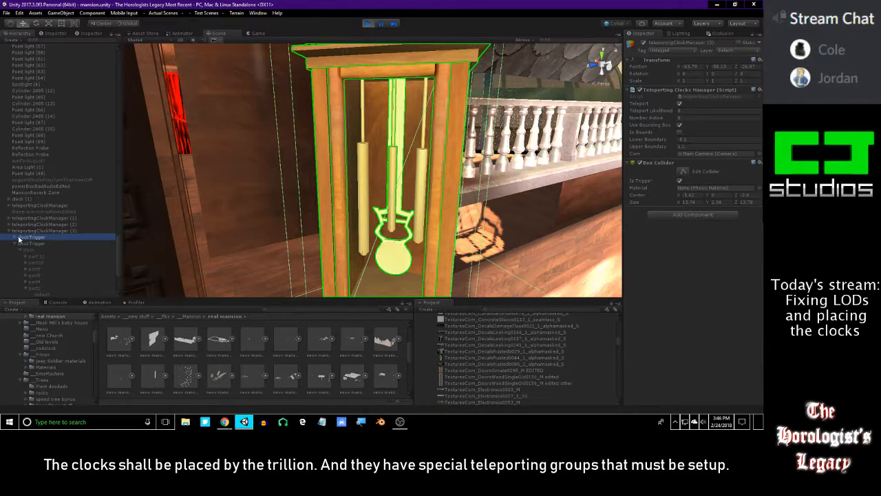
left_click(15, 237)
left_click(24, 243)
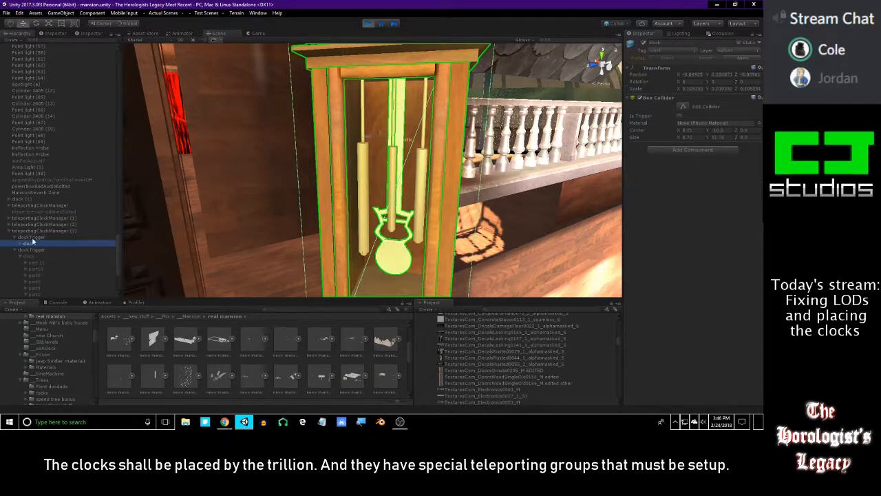
double_click(23, 243)
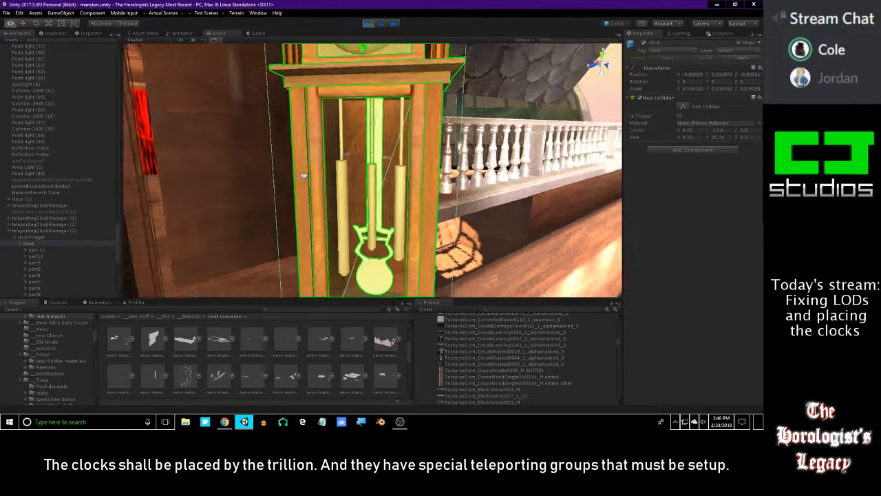
left_click(46, 236)
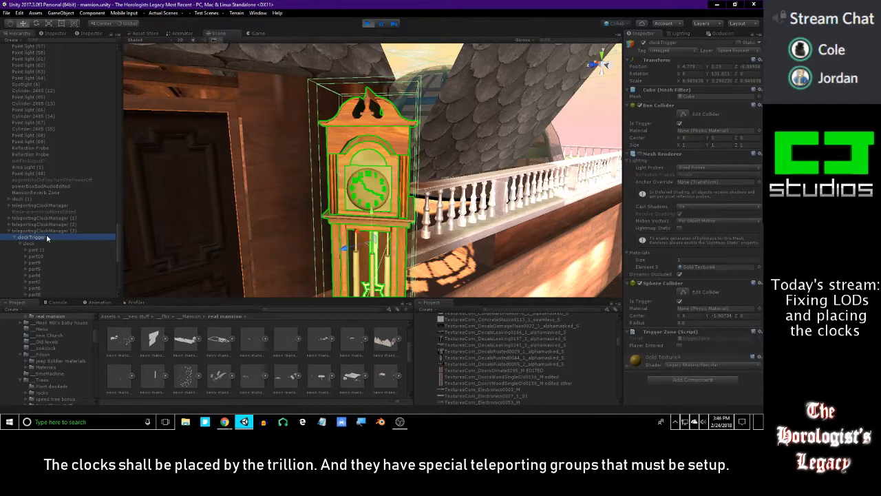
left_click(32, 244)
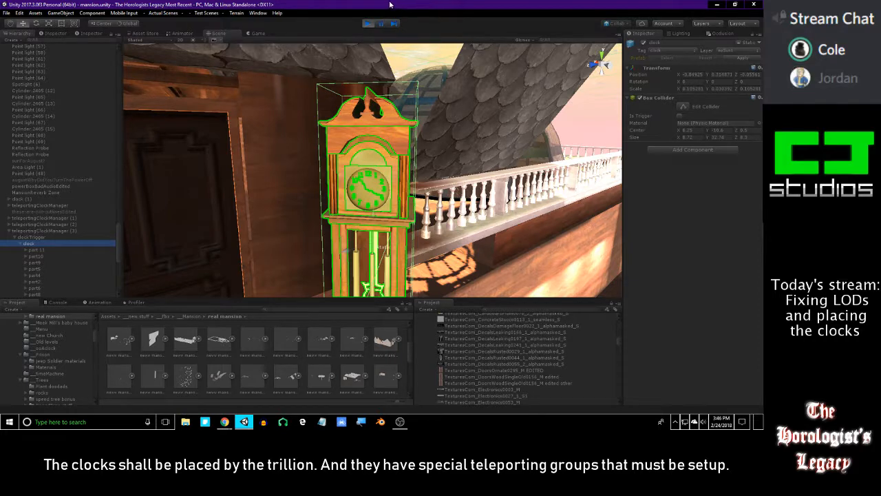
left_click(369, 23)
Step through the child parts of the first clockTrigger's clock, from part 11 down past the pendulum and clock hands.
left_click(31, 243)
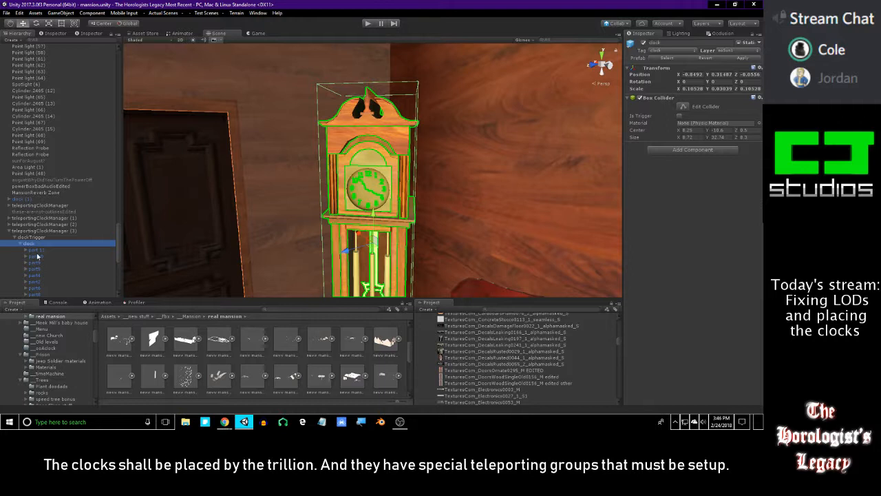
left_click(34, 250)
key("Down")
key("Down")
key("Down")
key("Down")
key("Down")
key("Down")
key("Down")
key("Down")
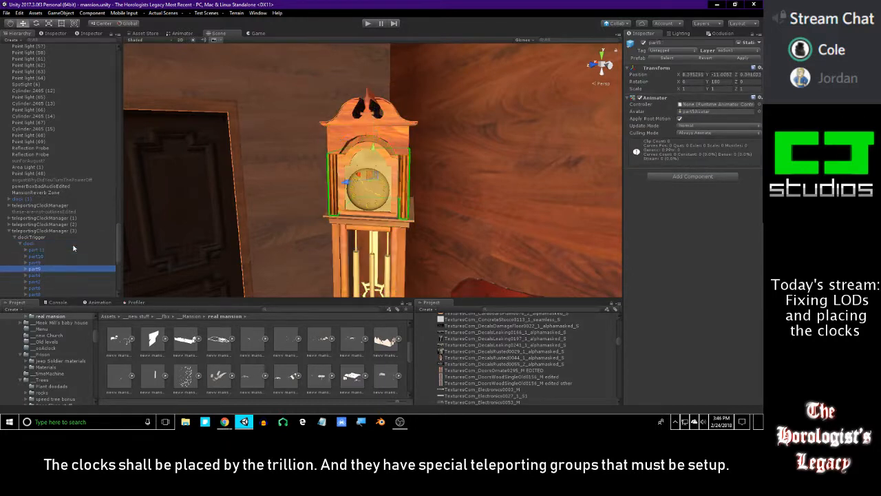
key("Down")
key("Down")
key("Down")
key("Down")
key("Down")
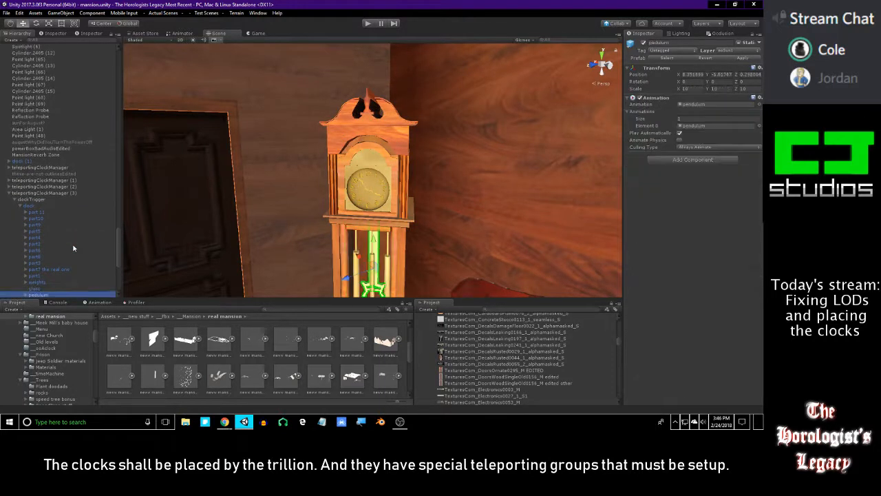
key("Down")
key("Down")
key("Down")
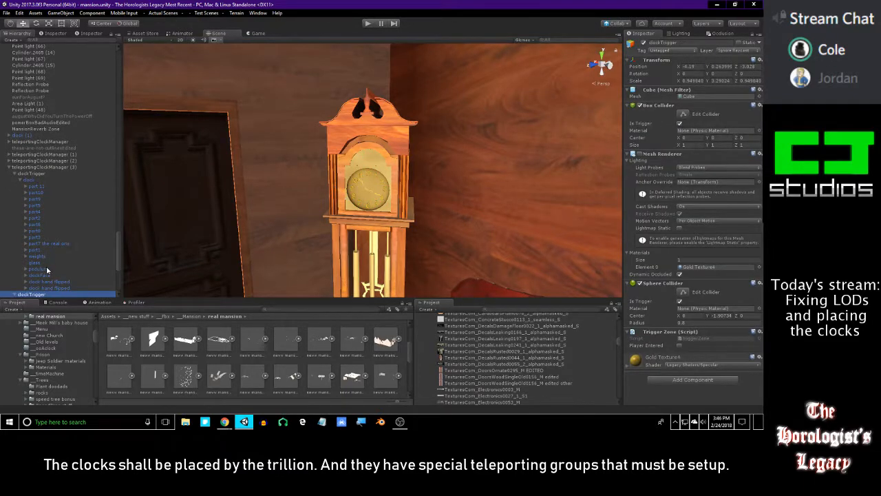
Examine the default meshes inside the clock's part10 and part 11, and return to the parent clock object.
key("Left")
key("Down")
key("Down")
key("Right")
key("Down")
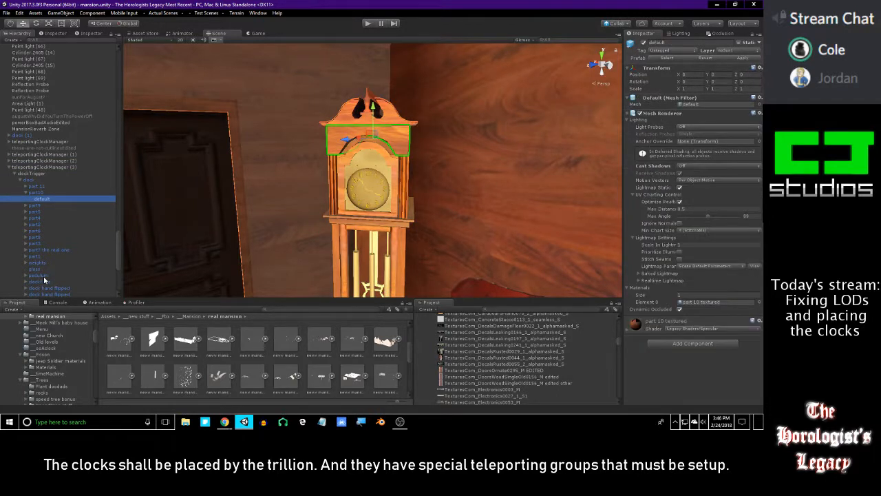
key("Left")
key("Left")
key("Down")
key("Up")
key("Right")
key("Down")
key("Left")
key("Left")
key("Up")
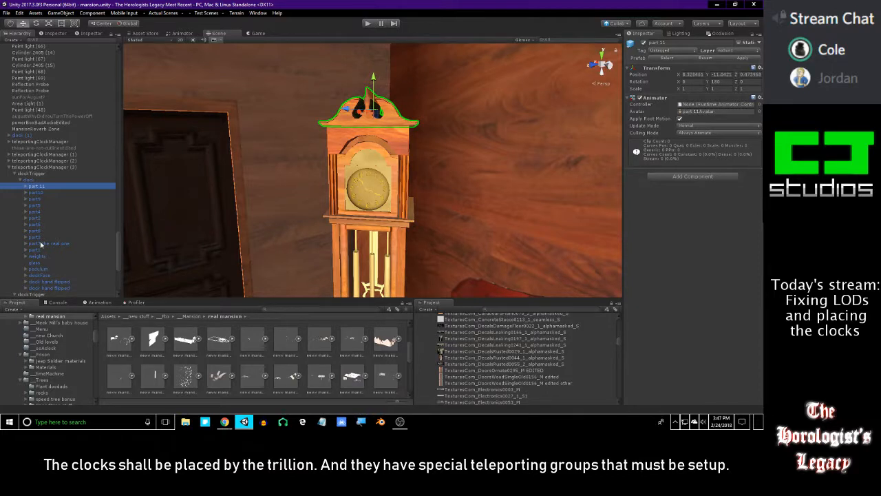
key("Up")
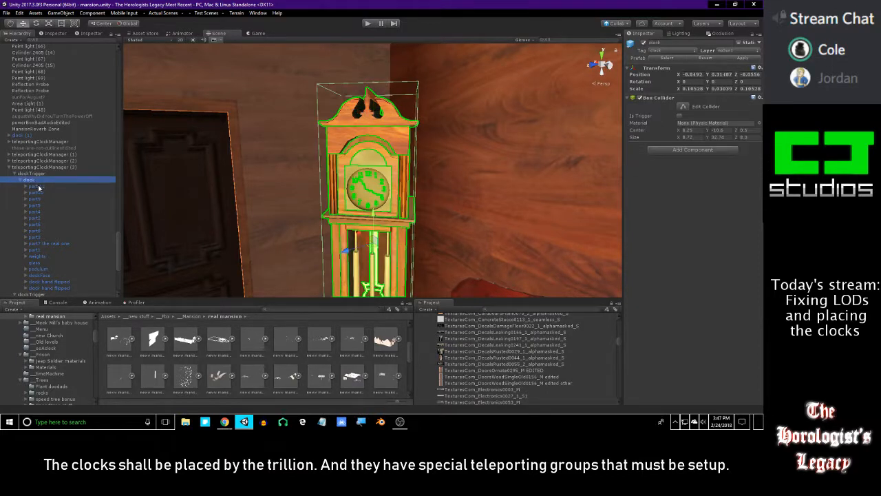
Switch the static flag of the first clockTrigger's clock on and back off, applying each change to that object only.
left_click(40, 186)
key("Up")
right_click_drag(473, 178, 448, 247)
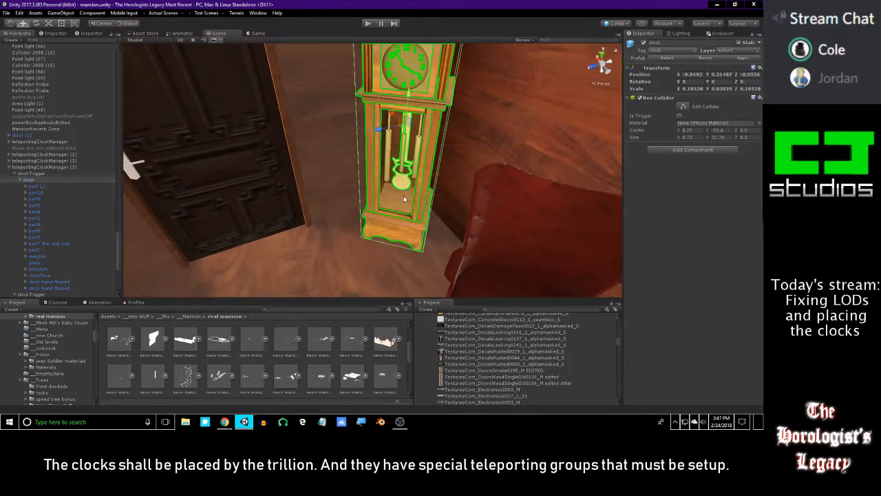
left_click(744, 44)
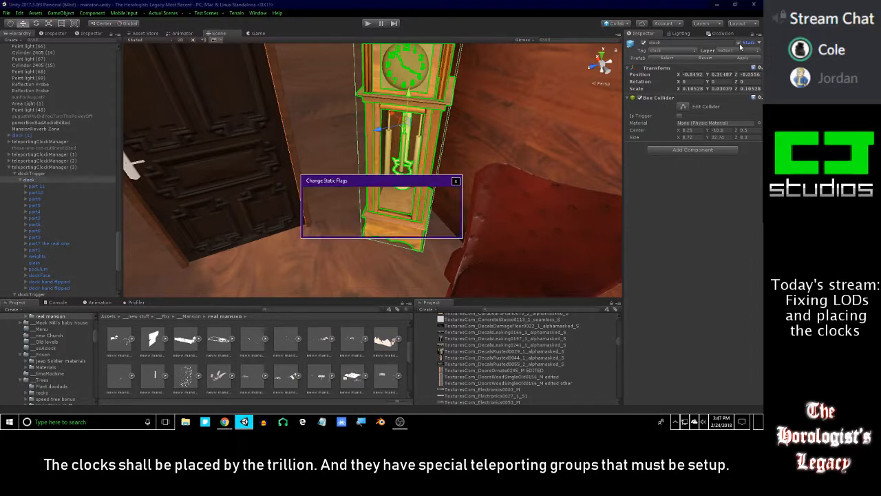
left_click(401, 227)
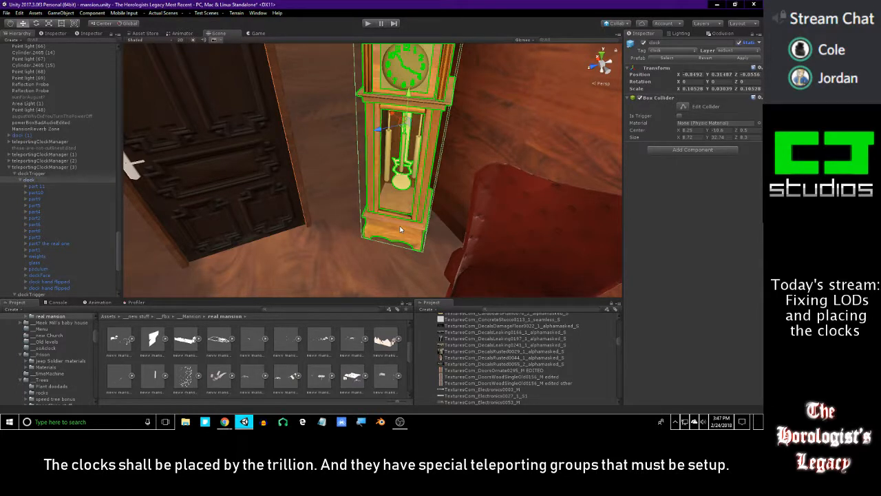
left_click(740, 43)
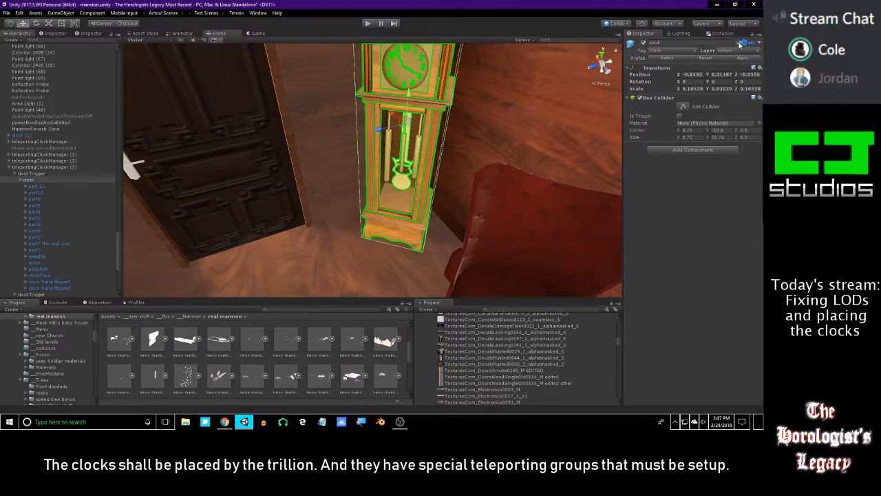
left_click(404, 226)
key("f")
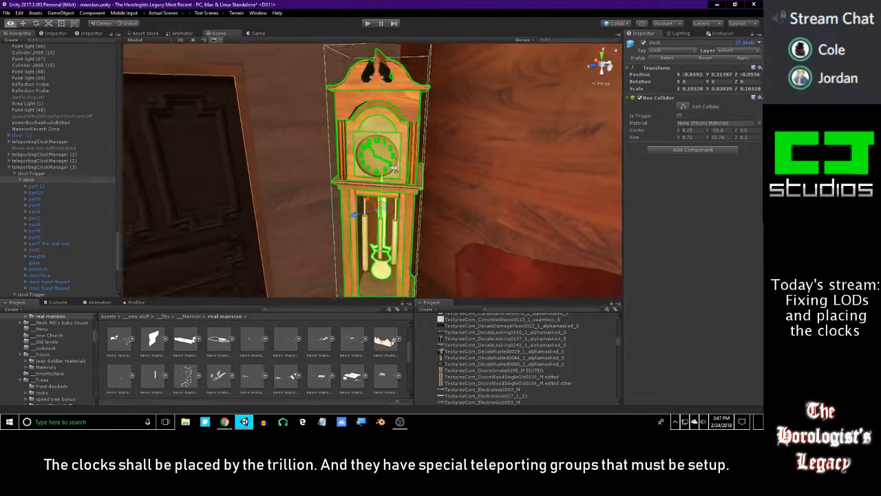
Collapse the clock hierarchy and its parent teleportingClockManager (3).
left_click_drag(23, 180, 27, 177)
left_click(38, 175)
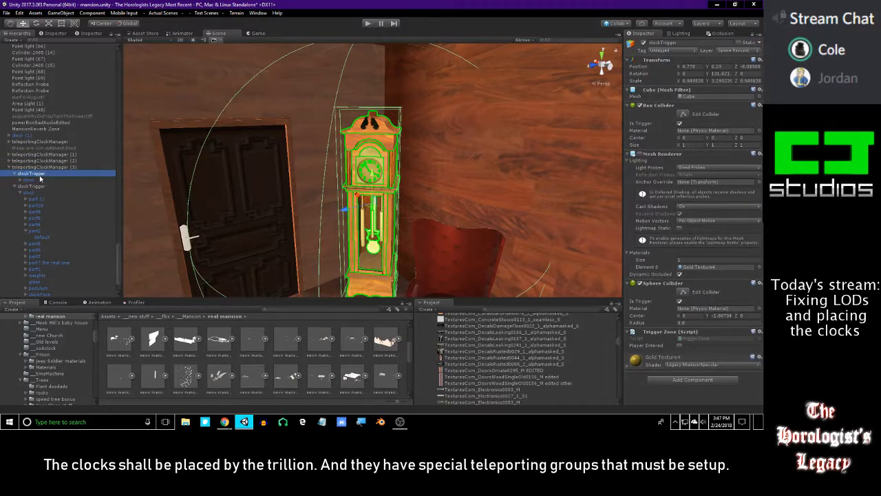
key("Up")
key("Left")
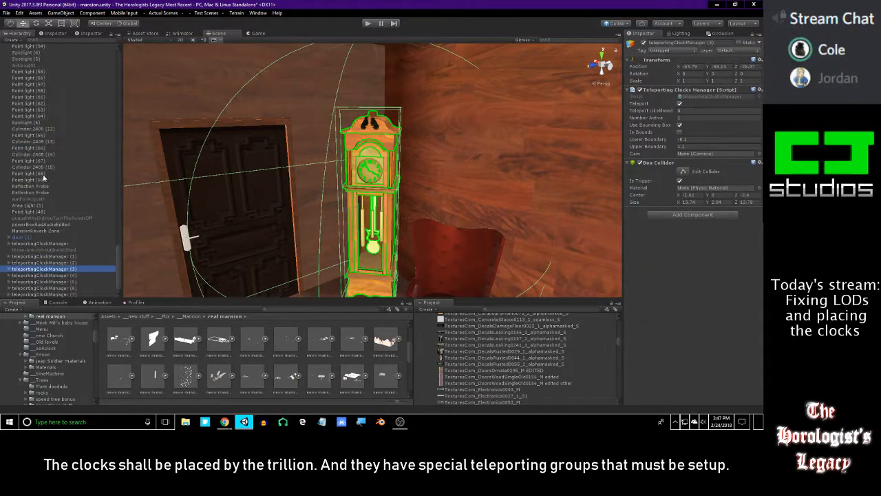
For teleportingClockManager and copies (1) through (7), switch the static flags on and back off, including all child objects.
key("Up")
key("Up")
key("shift+Down")
key("shift+Down")
key("shift+Down")
key("shift+Down")
key("shift+Down")
key("shift+Down")
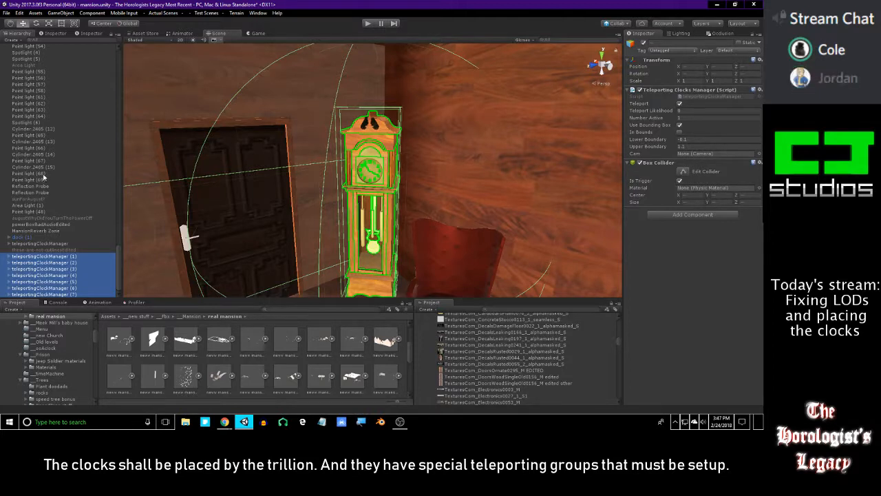
left_click(43, 244, "shift")
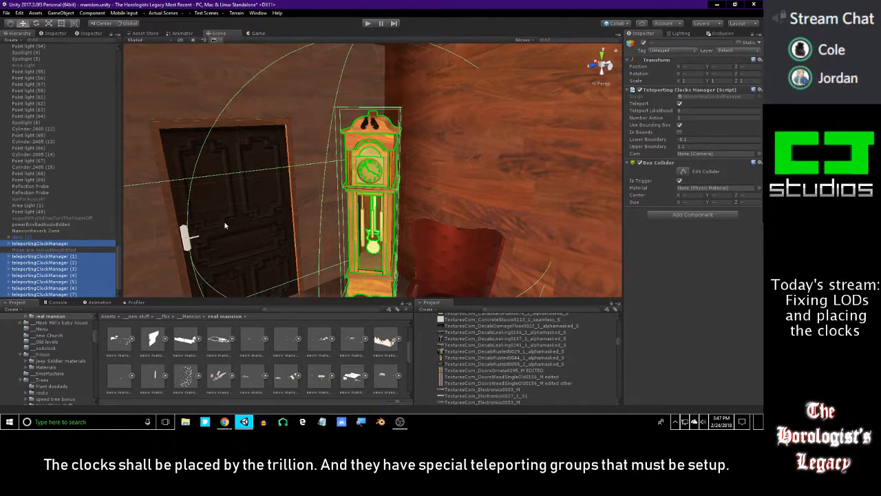
left_click(740, 43)
left_click(342, 228)
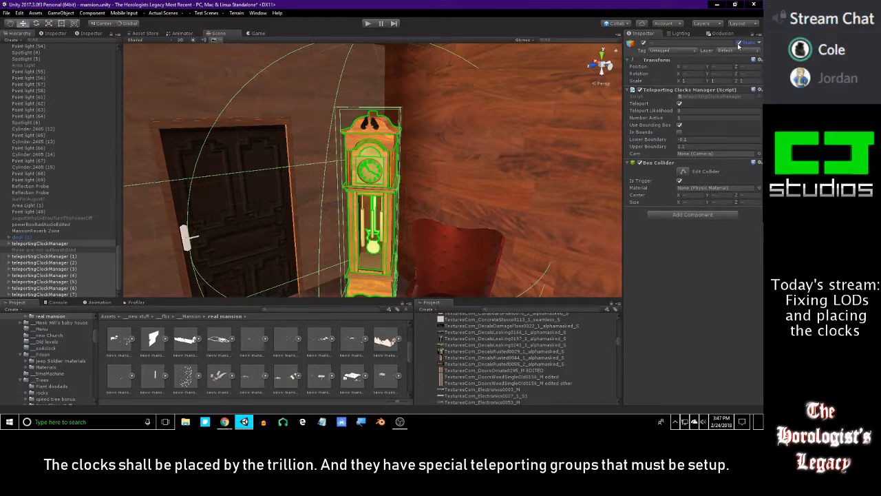
left_click(739, 45)
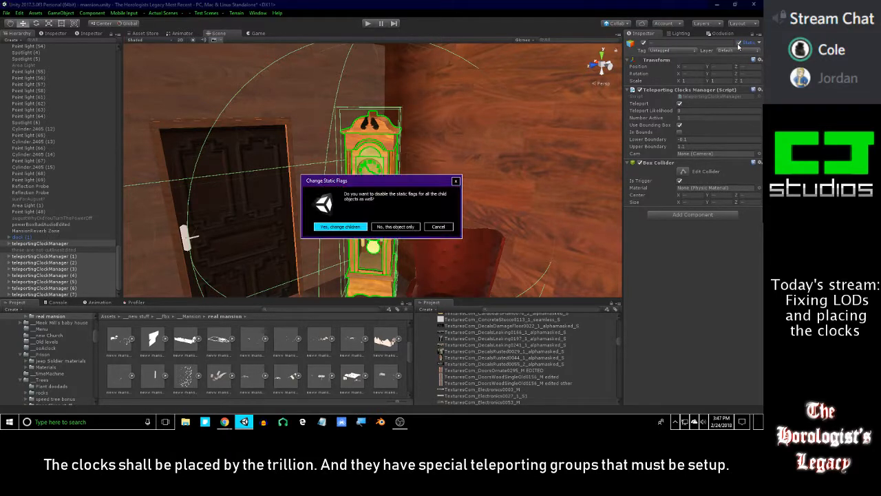
left_click(339, 226)
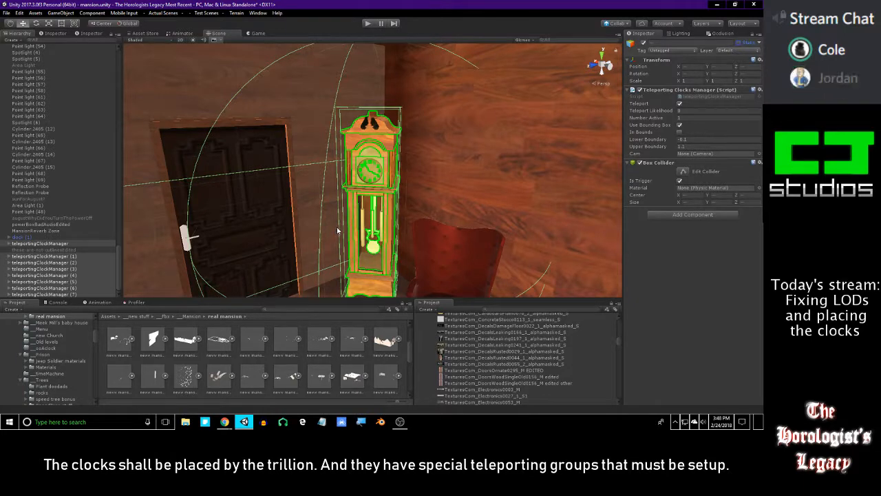
Survey the clock trigger placements through the mansion's furnished rooms, library and marble garden hall in the Scene view.
right_click_drag(308, 231, 535, 205)
key("w")
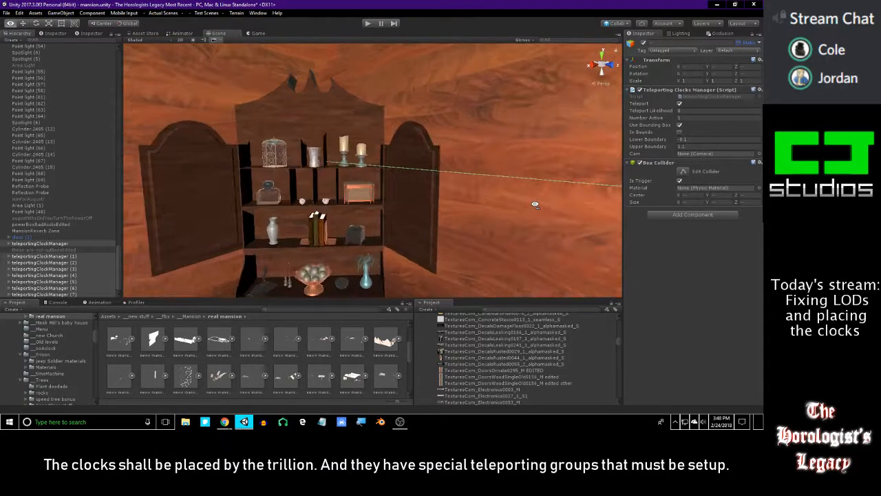
right_click_drag(434, 152, 368, 150)
right_click_drag(479, 144, 277, 200)
key("w")
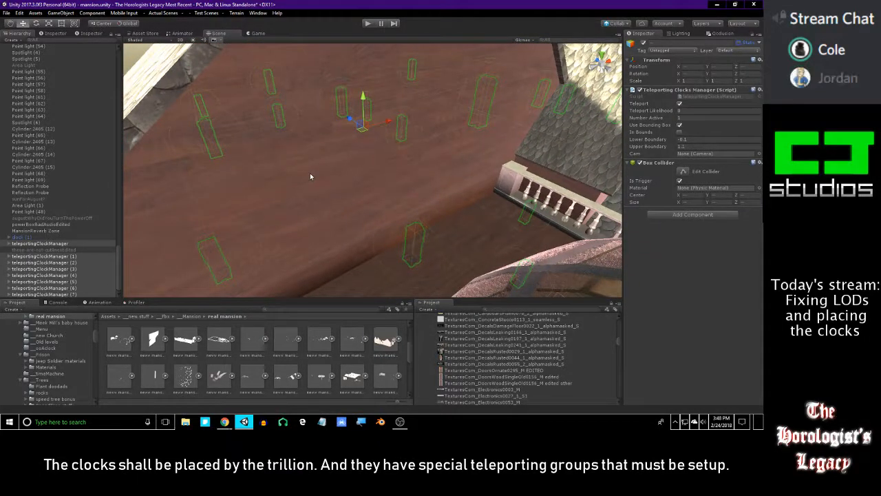
right_click_drag(310, 176, 416, 187)
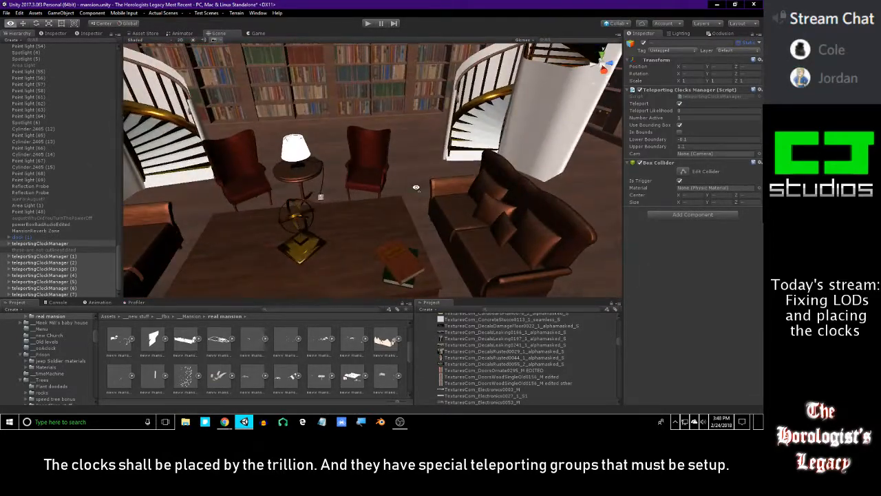
right_click_drag(415, 186, 449, 170)
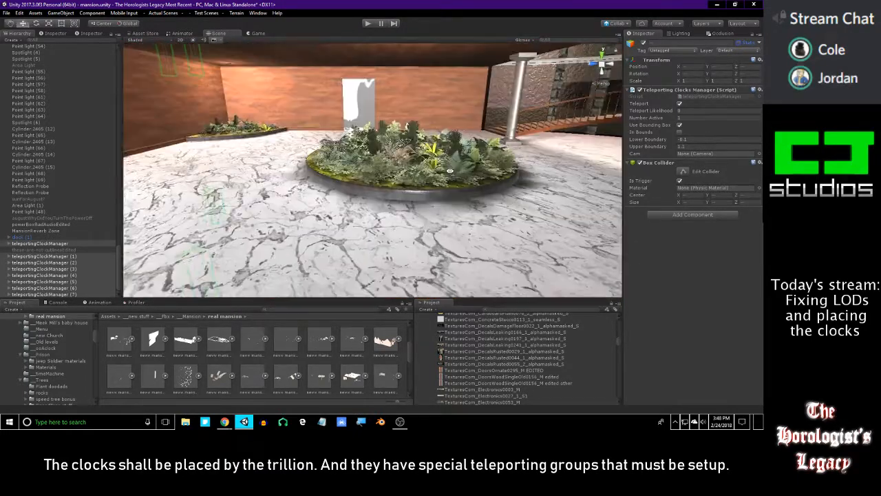
right_click_drag(353, 173, 499, 141)
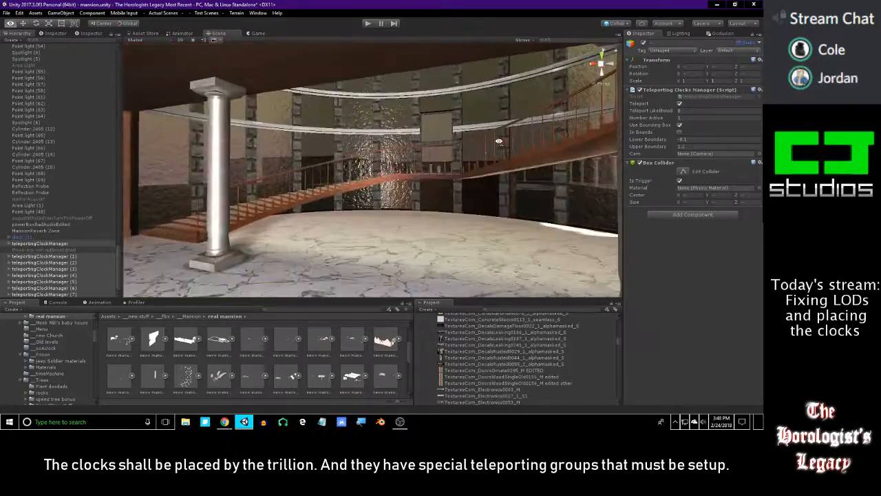
right_click_drag(426, 172, 429, 221)
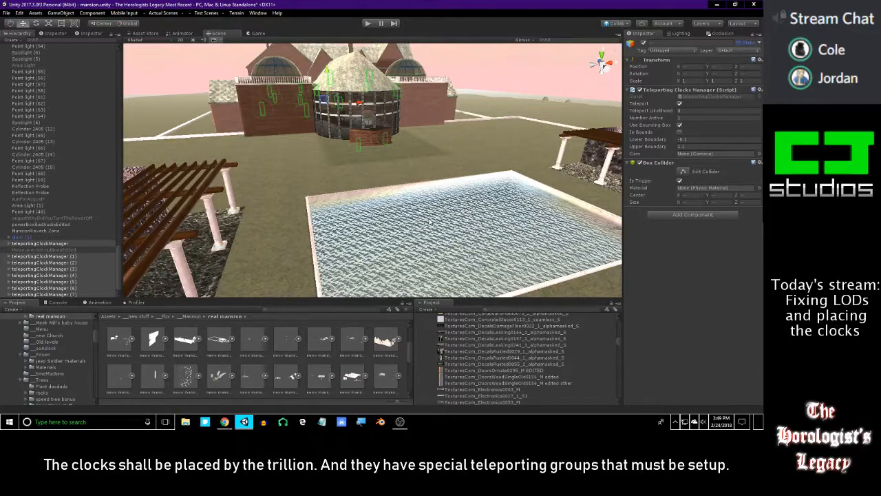
Inspect the mansion exterior and red hall, and examine Plane.1474, the slate roof mesh at the gap in the wooden ceiling.
key("w")
right_click_drag(334, 195, 378, 170)
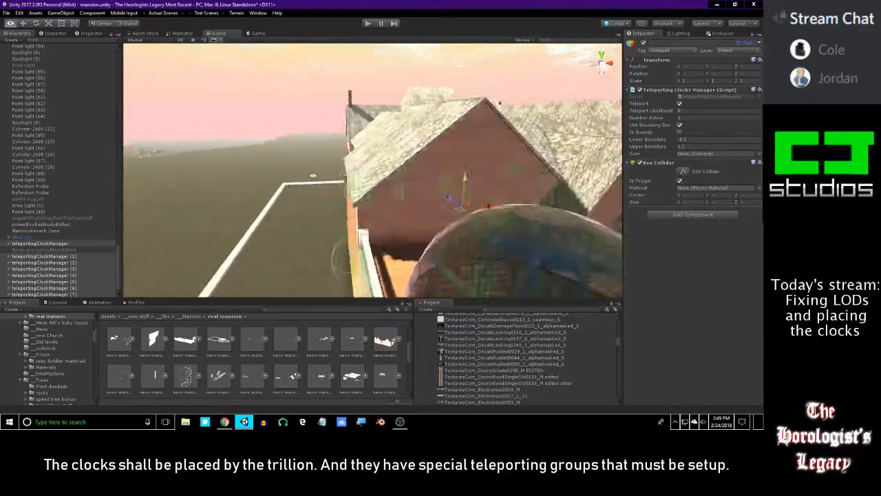
right_click_drag(345, 204, 343, 162)
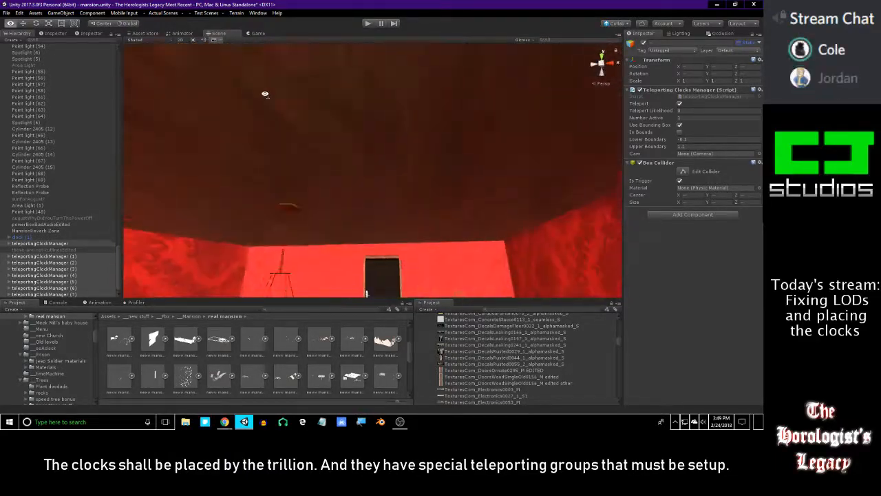
right_click_drag(418, 164, 349, 144)
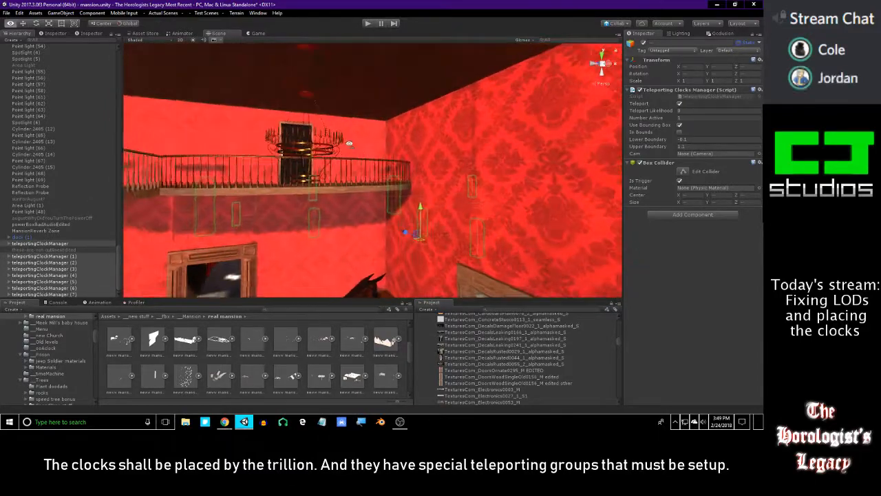
right_click_drag(358, 104, 445, 141)
right_click_drag(349, 137, 466, 134)
left_click(455, 140)
left_click(455, 140)
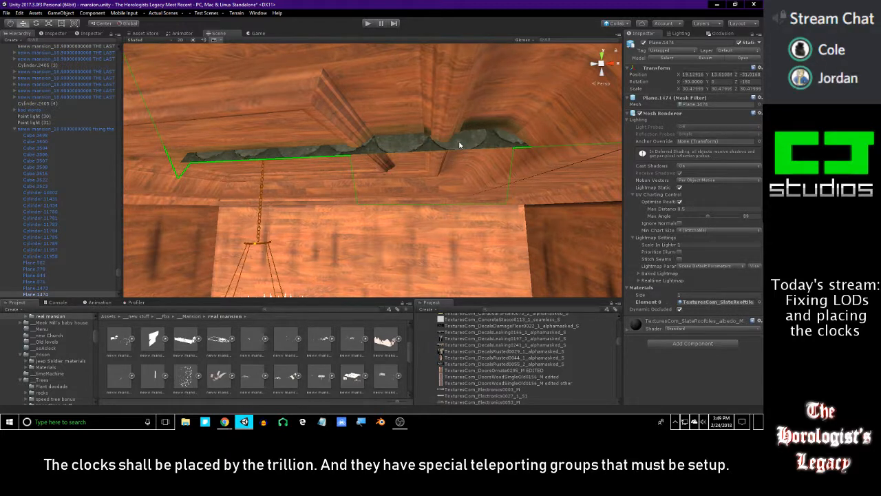
right_click_drag(459, 144, 284, 195)
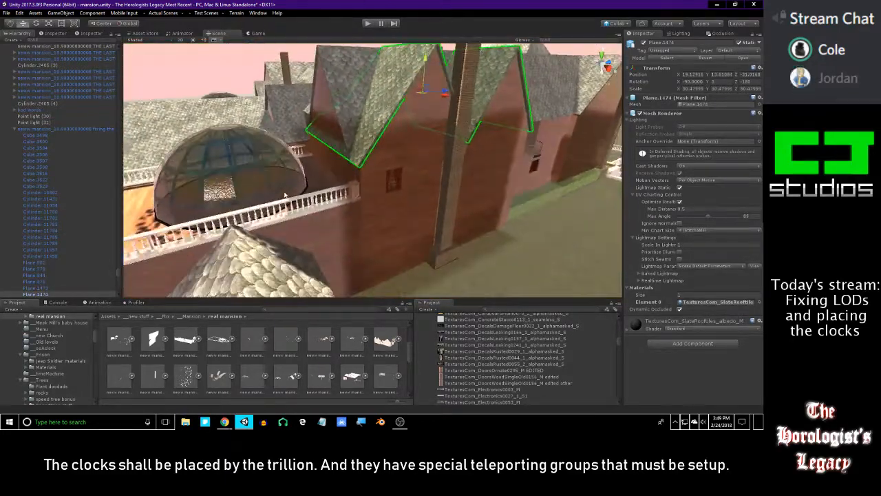
left_click(366, 363)
Examine the mansion's roofs from above and the dark railed hall beneath them.
mouse_move(374, 214)
right_mouse_down()
mouse_move(272, 204)
mouse_move(382, 202)
mouse_move(364, 191)
mouse_move(261, 190)
mouse_move(238, 154)
mouse_move(435, 203)
mouse_move(394, 205)
mouse_move(383, 218)
mouse_move(420, 201)
mouse_move(471, 202)
mouse_move(423, 211)
mouse_move(468, 209)
right_mouse_up()
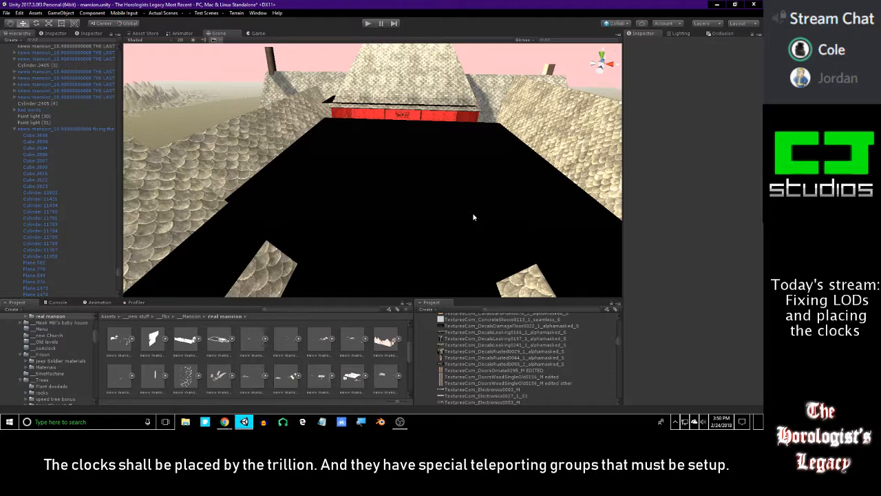
mouse_move(464, 193)
right_mouse_down()
mouse_move(490, 173)
mouse_move(500, 179)
mouse_move(505, 166)
mouse_move(471, 197)
right_mouse_up()
key("w")
right_click_drag(352, 182, 375, 142)
mouse_move(297, 172)
right_mouse_down()
mouse_move(381, 227)
mouse_move(473, 251)
mouse_move(252, 223)
mouse_move(210, 203)
mouse_move(310, 202)
mouse_move(354, 170)
mouse_move(370, 120)
mouse_move(545, 194)
mouse_move(434, 148)
mouse_move(385, 224)
mouse_move(471, 262)
mouse_move(549, 174)
mouse_move(472, 211)
mouse_move(326, 82)
mouse_move(295, 91)
right_mouse_up()
left_click(370, 119)
left_click(385, 223)
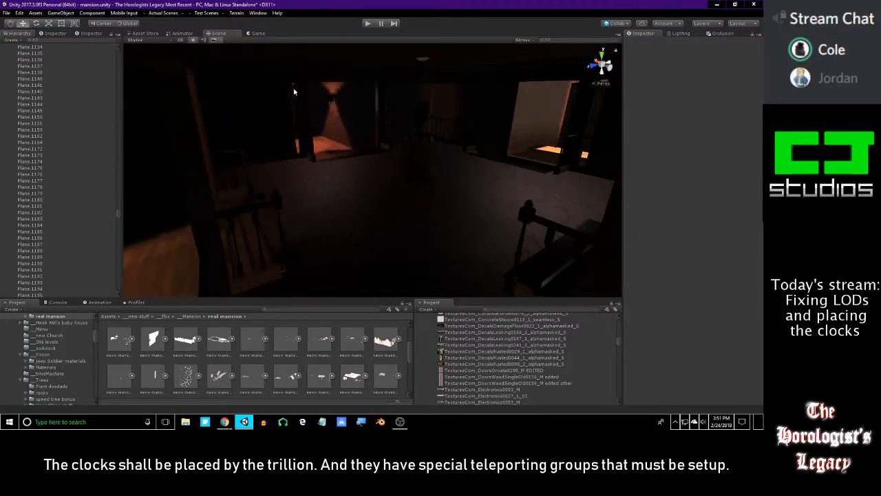
Toggle the Scene view's lighting and inspect the railed hall, caged wall lamp, red room and barrel cellar.
left_click(196, 41)
right_click_drag(263, 133, 320, 127)
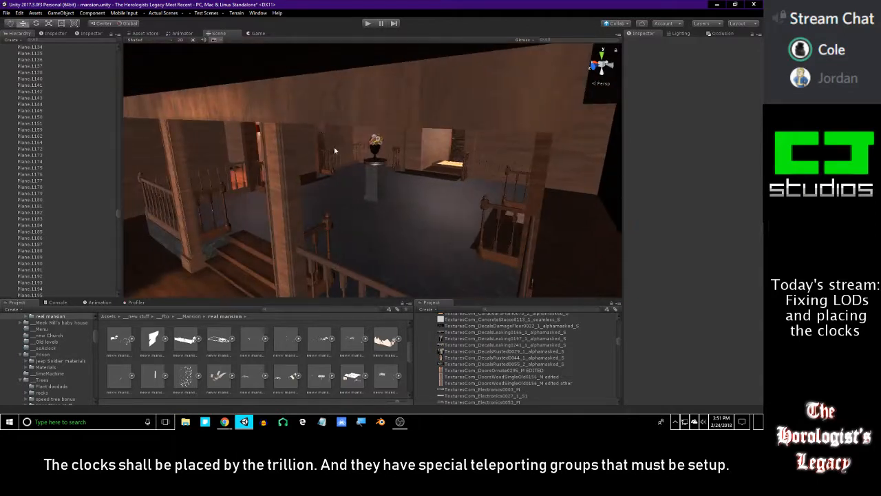
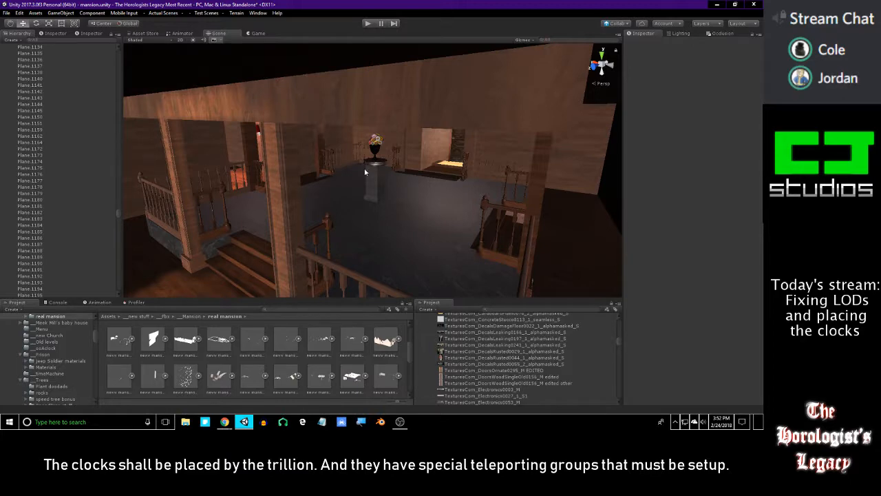
right_click_drag(364, 168, 564, 161)
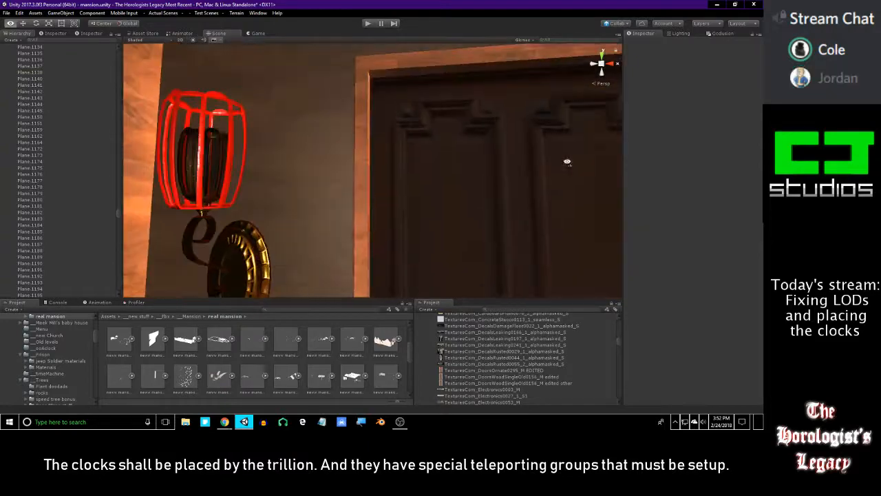
right_click_drag(501, 168, 375, 157)
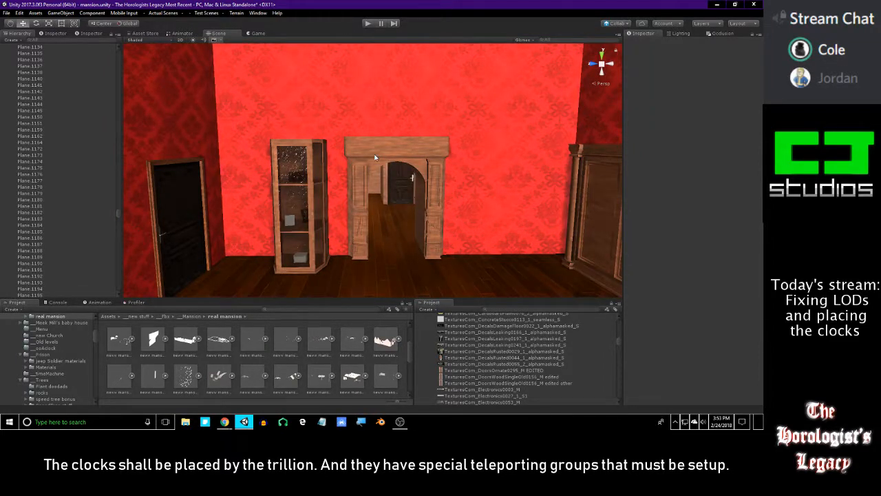
right_click_drag(377, 156, 384, 163)
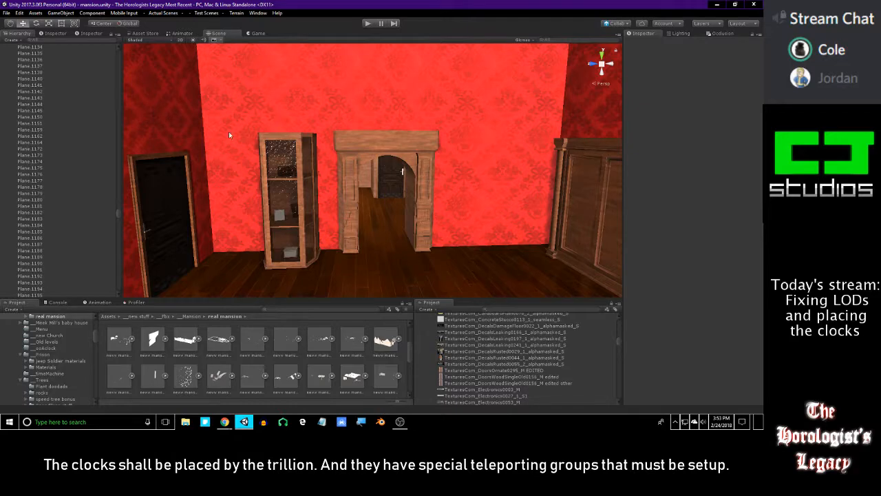
right_click_drag(246, 137, 643, 231)
mouse_move(521, 207)
right_mouse_down()
mouse_move(515, 219)
mouse_move(376, 197)
mouse_move(520, 199)
right_mouse_up()
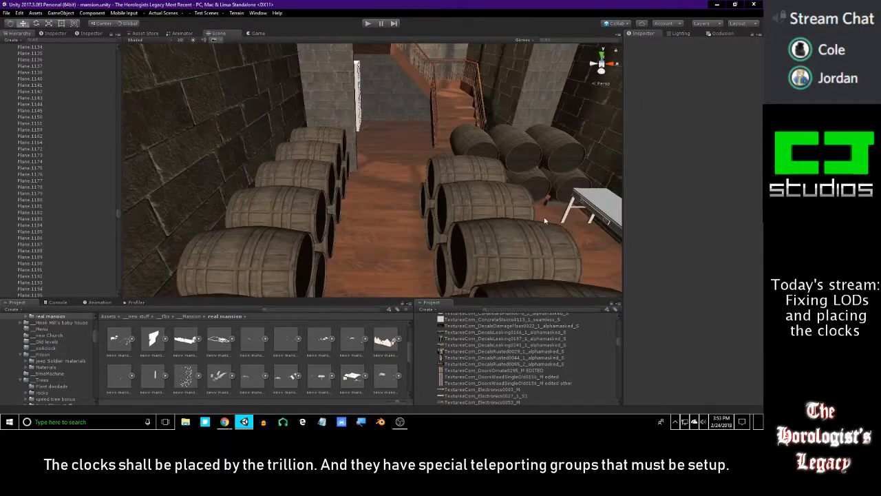
right_click_drag(355, 173, 480, 180)
Add a cube in the barrel cellar, reposition it and stretch it to about 1.87 along Z.
left_click(380, 175)
left_click(124, 12)
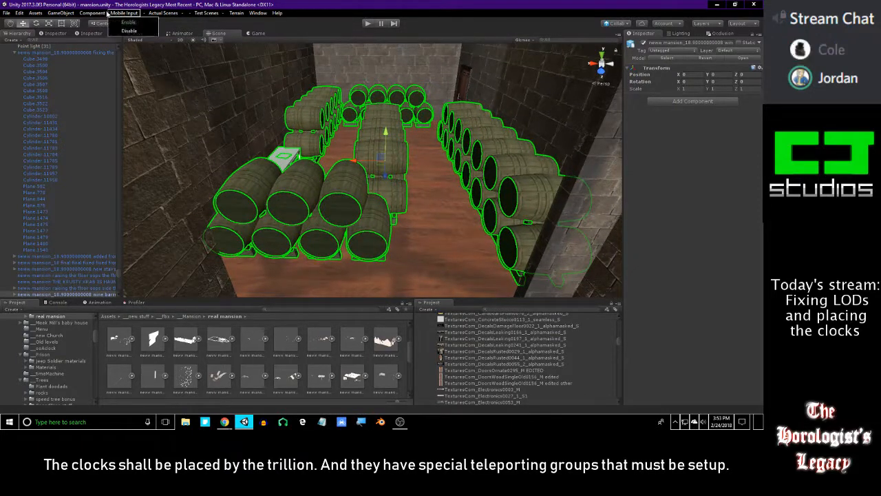
mouse_move(60, 12)
left_click(179, 42)
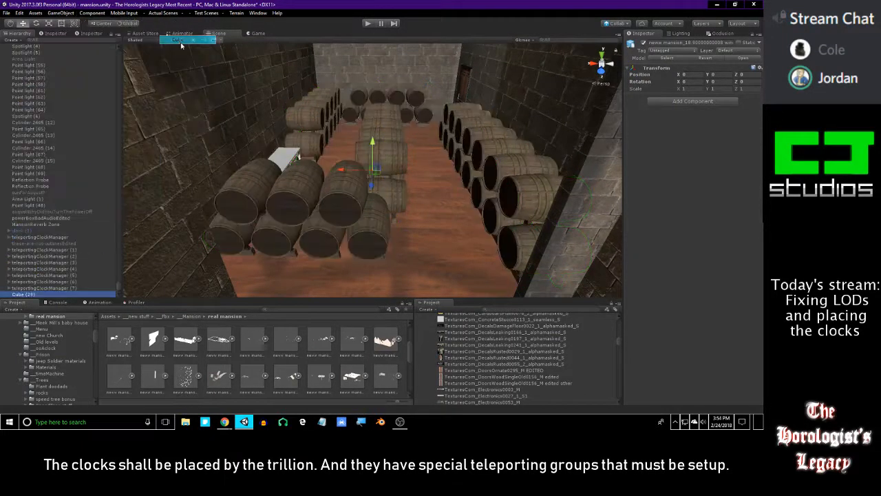
left_click_drag(398, 148, 422, 69)
key("w")
right_click_drag(422, 69, 440, 153)
key("r")
left_click_drag(457, 171, 523, 139)
Look over the wooden hall with the staircase, chandeliers and two grandfather clocks.
key("w")
right_click_drag(524, 139, 524, 183)
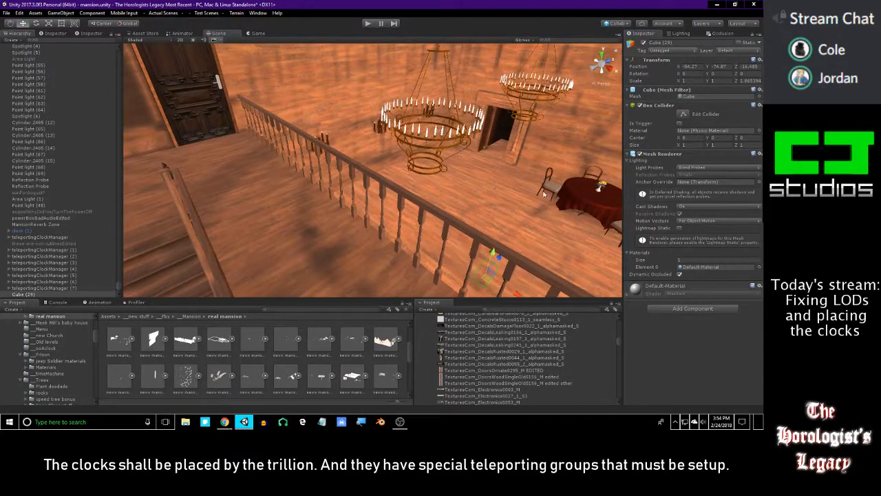
right_click_drag(592, 211, 569, 171)
right_click_drag(458, 205, 505, 154)
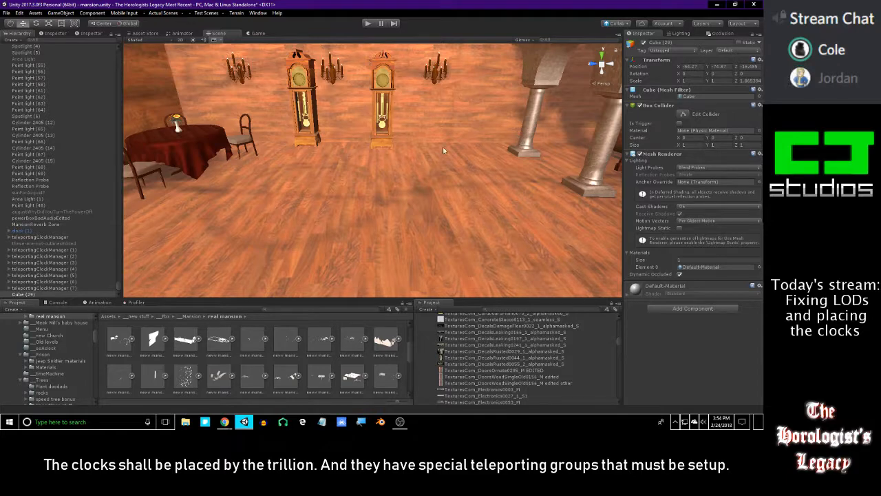
Delete the stretched test cube from the barrel cellar.
right_click_drag(445, 150, 430, 149)
key("f")
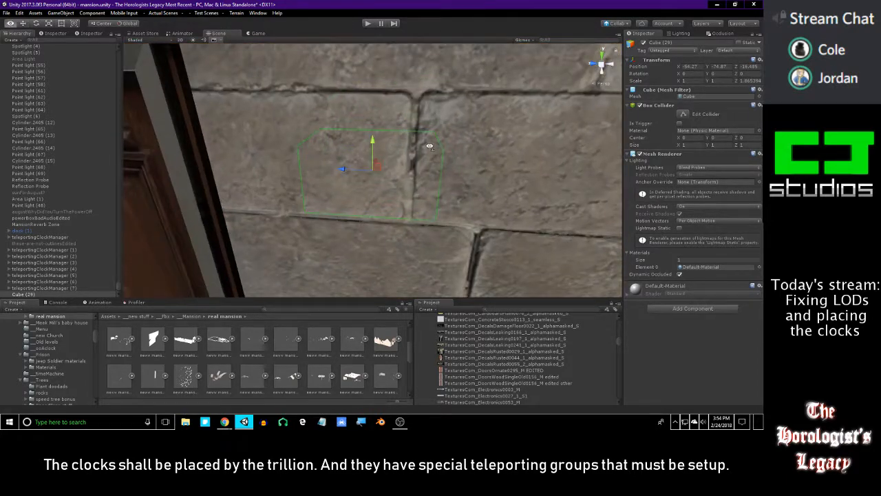
key("w")
right_click_drag(430, 146, 372, 181)
key("Delete")
Try a Box Collider on the nearest barrel stack's wooden Cylinder.12577 mesh, adjust its size, and remove it.
left_click(372, 181)
left_click(363, 195)
left_click_drag(364, 195, 659, 270, "alt")
left_click(658, 270)
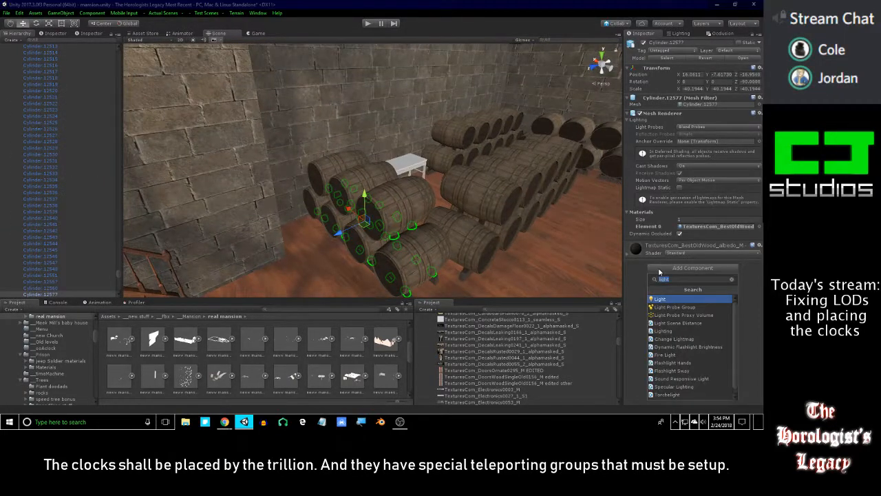
type("box")
key("Return")
mouse_move(487, 236)
right_mouse_down()
mouse_move(450, 232)
mouse_move(472, 240)
right_mouse_up()
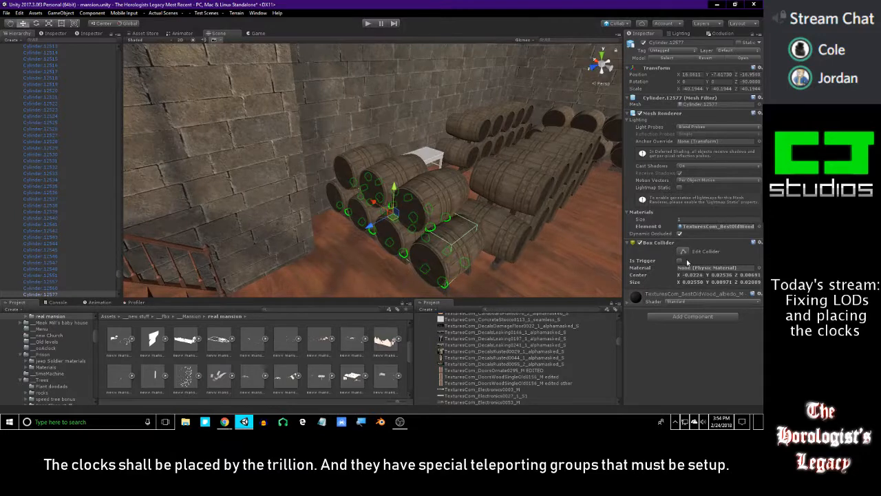
mouse_move(678, 283)
left_mouse_down()
mouse_move(688, 283)
mouse_move(680, 288)
left_mouse_up()
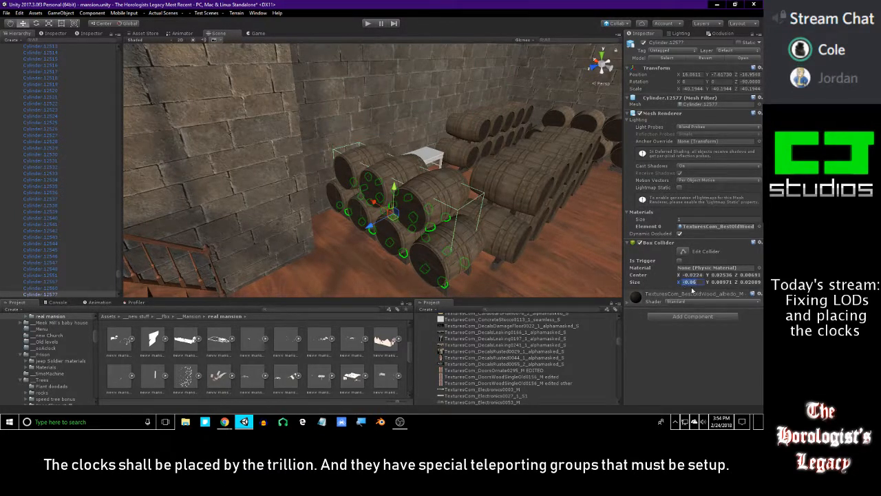
left_click_drag(736, 284, 740, 286)
left_click(759, 243)
left_click(709, 263)
Add a Box Collider to Cylinder.12560, the concrete supports under the nearest barrel stack.
left_click(446, 295)
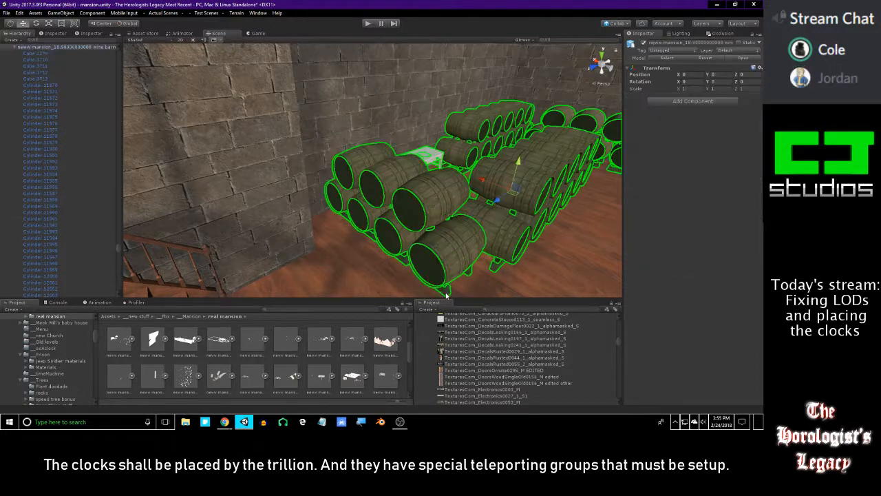
left_click(448, 291)
right_click_drag(448, 292, 539, 258)
left_click(412, 192)
left_click(412, 192)
right_click_drag(412, 192, 606, 234)
left_click(404, 210)
left_click(404, 210)
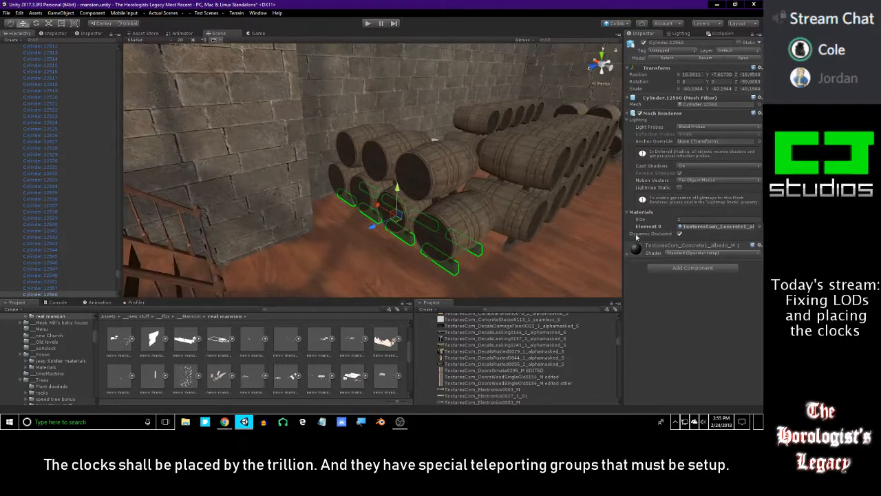
left_click(680, 267)
key("Return")
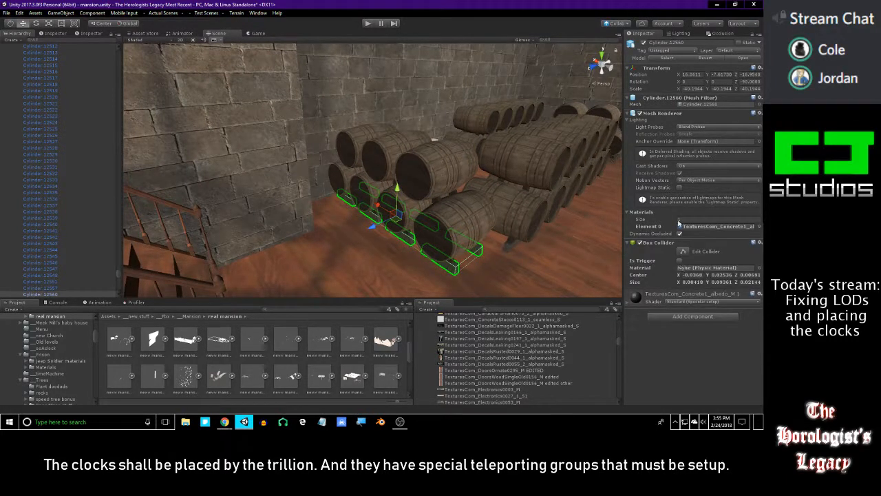
Set the nearest supports' Box Collider size to 0.04 in X and 0.02 in Z.
left_click(719, 281)
type("0.04")
key("Escape")
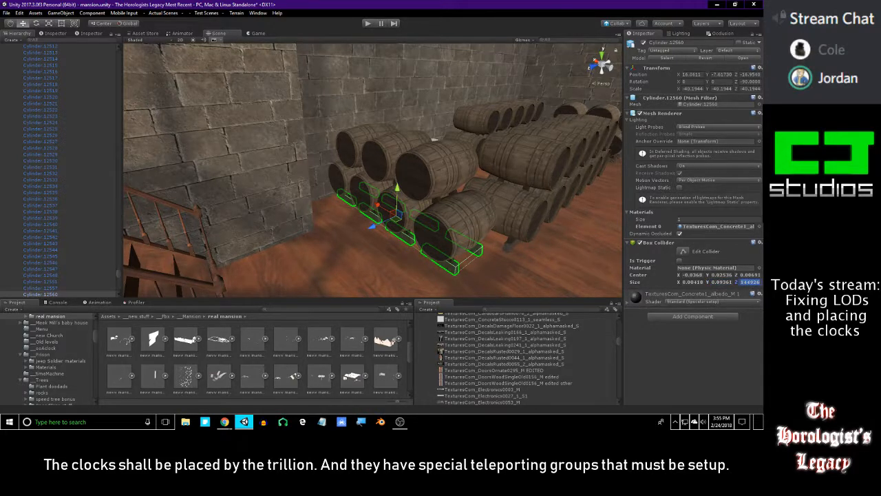
type("0.4")
key("BackSpace")
type("2")
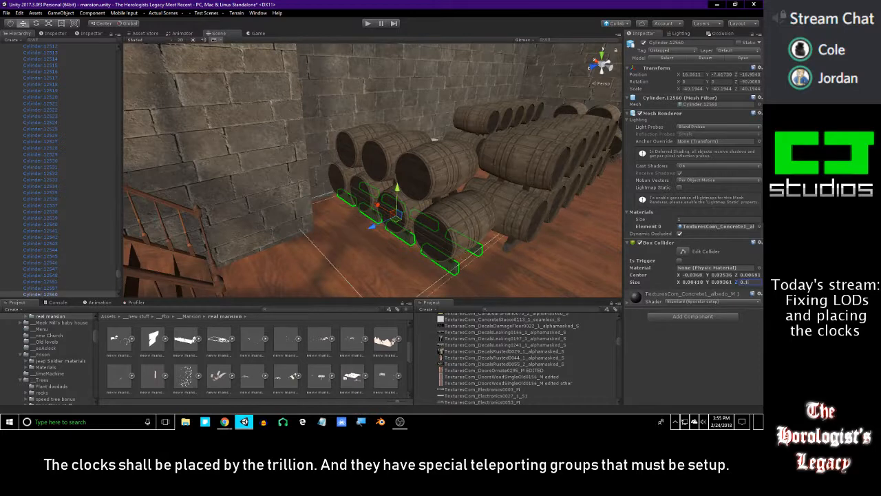
key("BackSpace")
type("0")
key("BackSpace")
type("2")
key("Return")
key("BackSpace")
type("8")
key("BackSpace")
type("4")
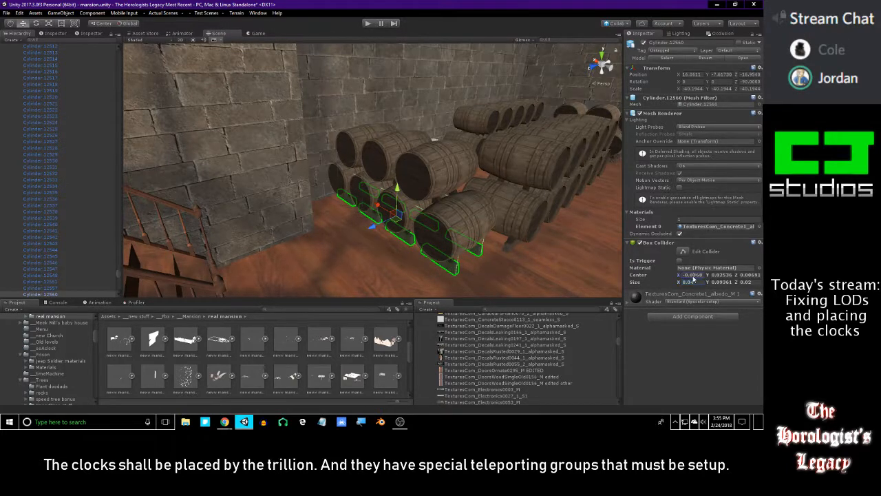
Set the collider's X center to -0.02 and copy the Box Collider component.
type("-0.05")
key("BackSpace")
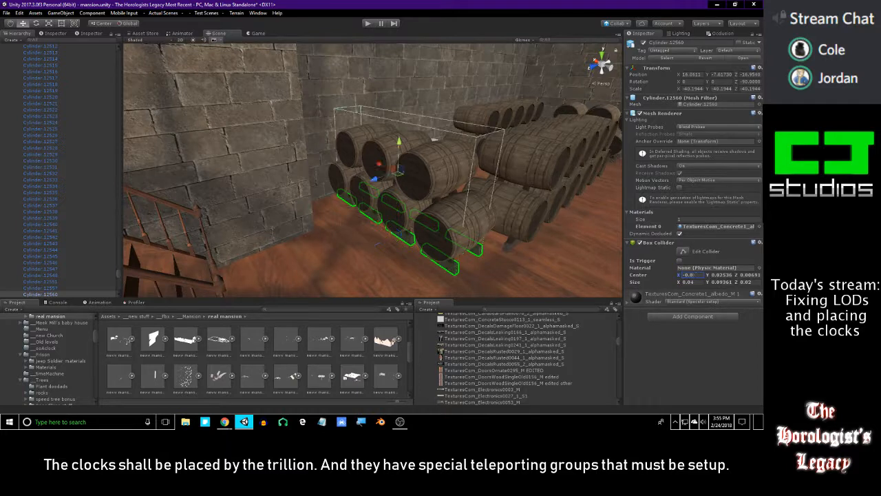
type("7")
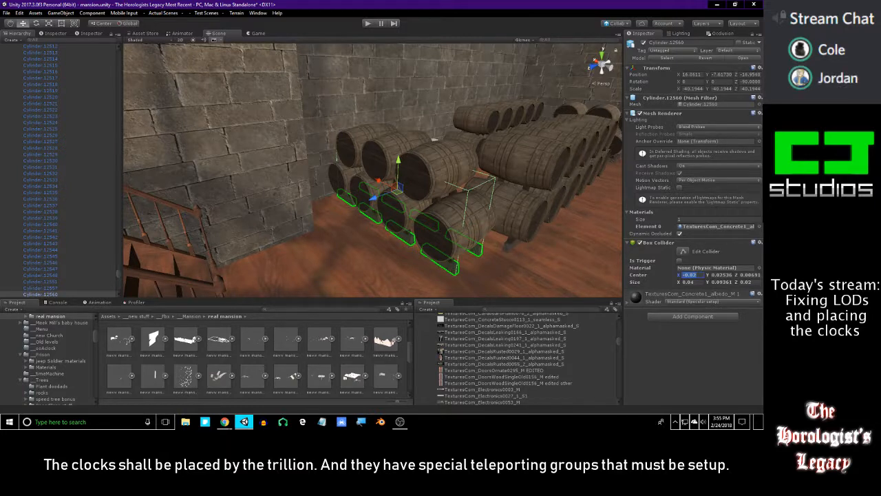
right_click(663, 244)
left_click(689, 284)
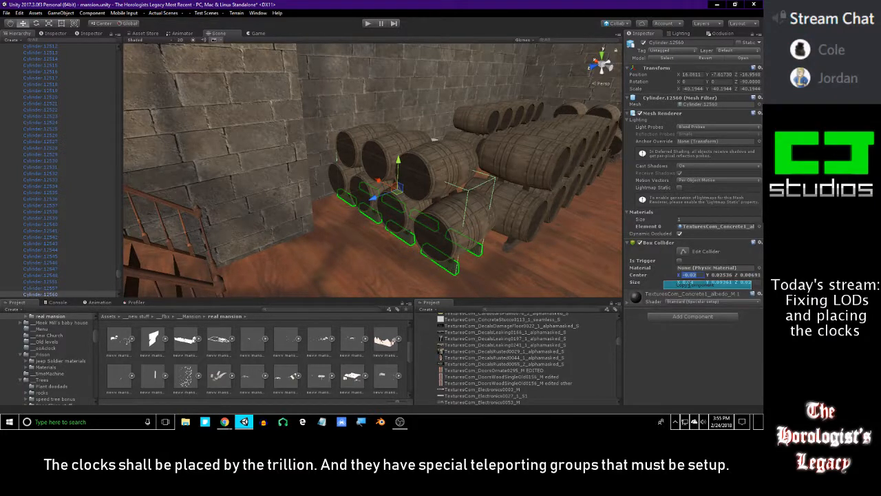
Assign the nearest barrel stack's concrete supports to the Ignore Raycast layer.
left_click(508, 249)
left_click(508, 249)
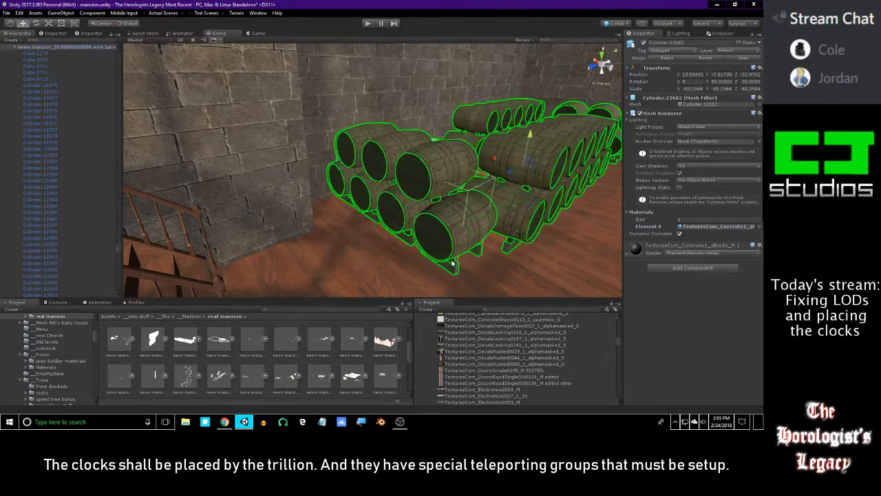
left_click(451, 262)
left_click(740, 50)
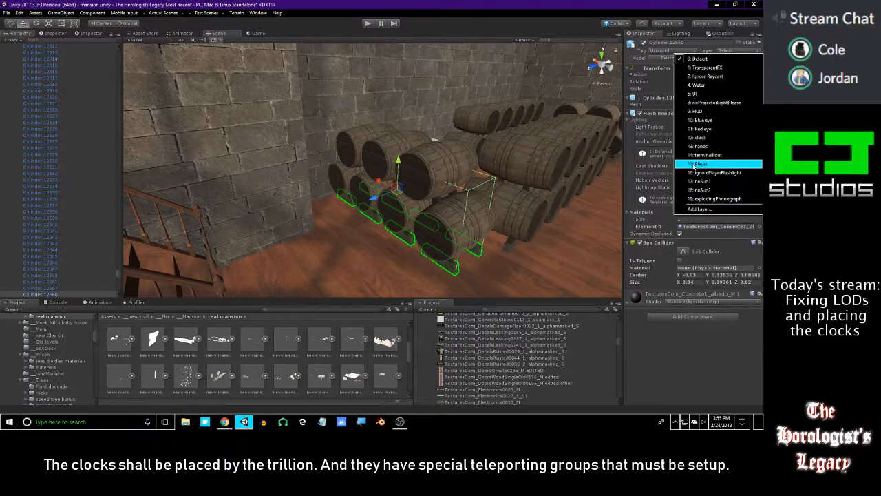
left_click(706, 75)
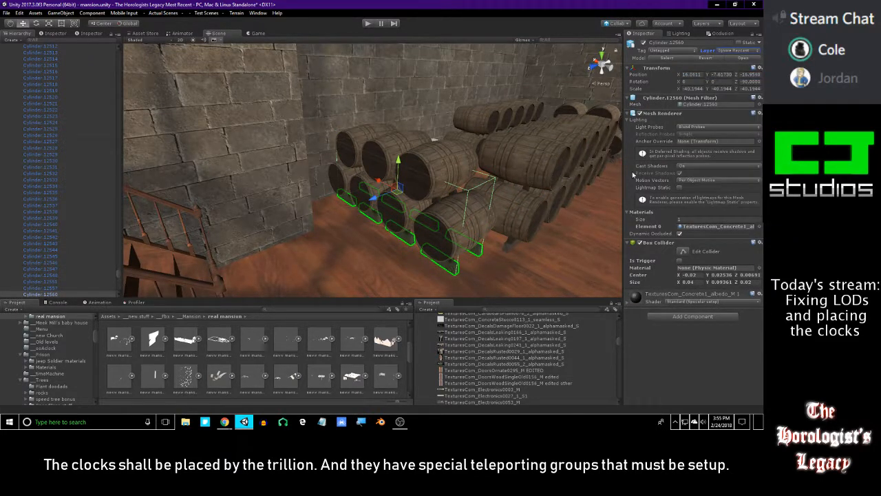
Try pasting the copied Box Collider as new onto the adjacent long barrel row's supports, and remove it.
left_click(509, 240)
left_click(509, 241)
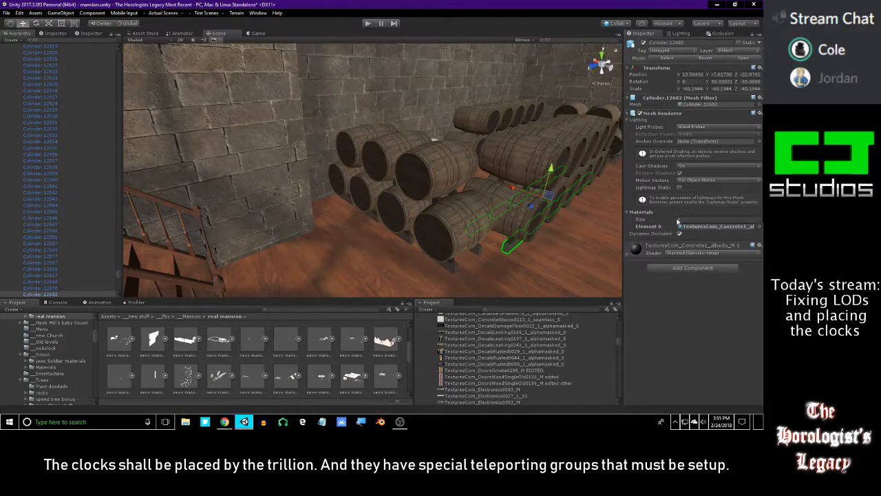
right_click(654, 116)
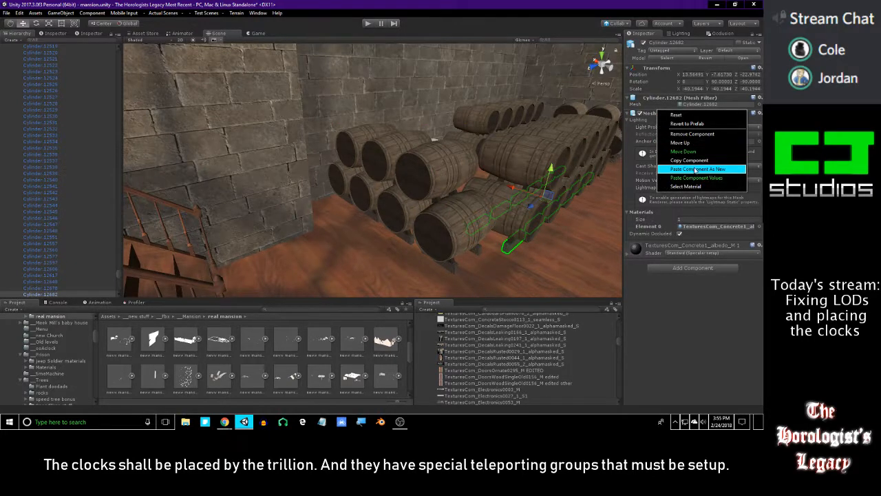
left_click(695, 169)
right_click_drag(544, 191, 472, 215)
scroll(517, 215, "down", 4)
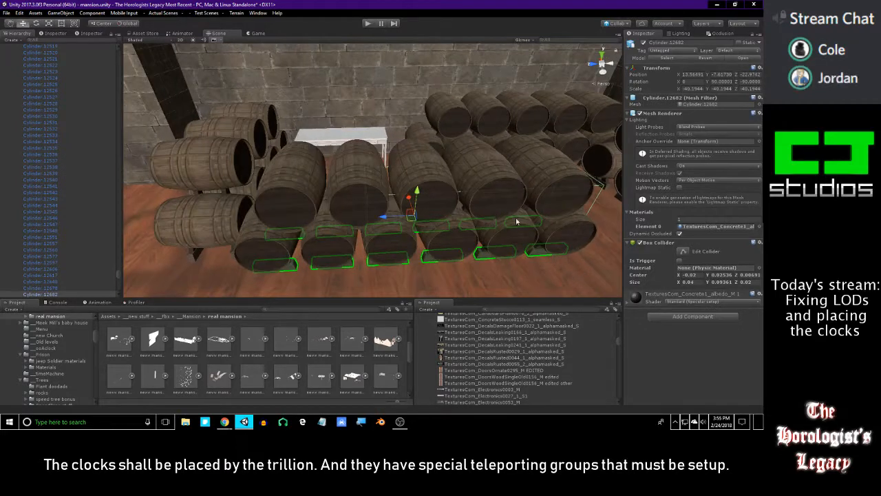
left_click(760, 242)
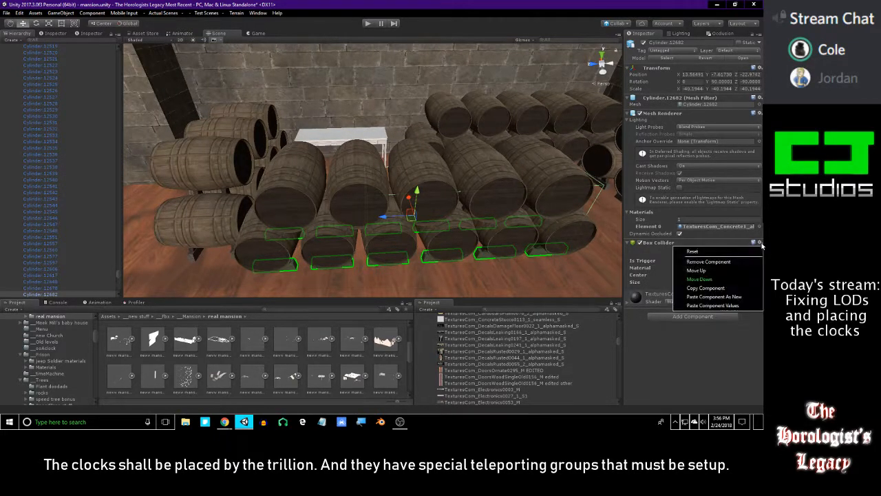
left_click(710, 261)
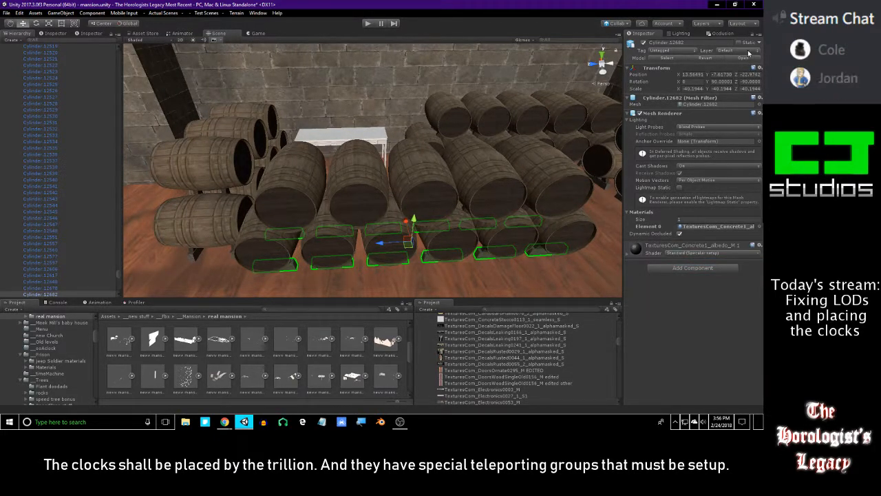
Add a Box Collider to Cylinder.12682, the long barrel row's supports, and match the first collider's 0.04 X size.
left_click_drag(246, 247, 267, 271, "alt")
left_click(265, 270)
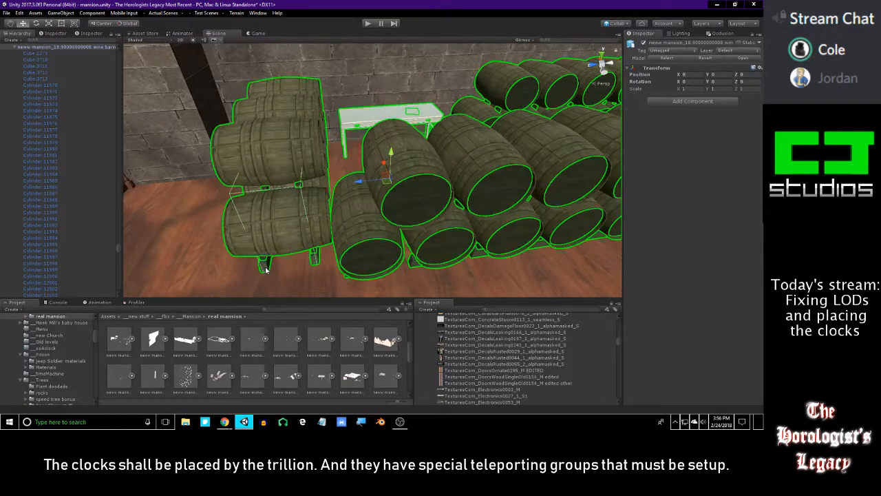
left_click(266, 270)
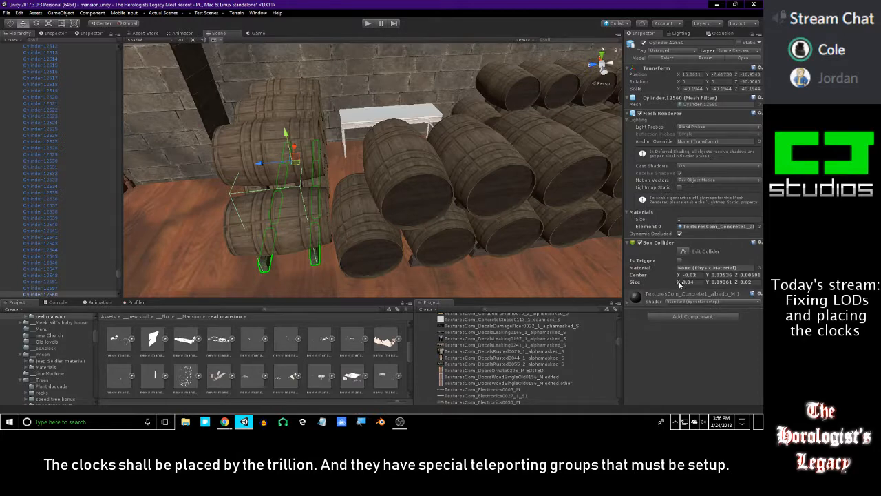
left_click(692, 282)
left_click(352, 276)
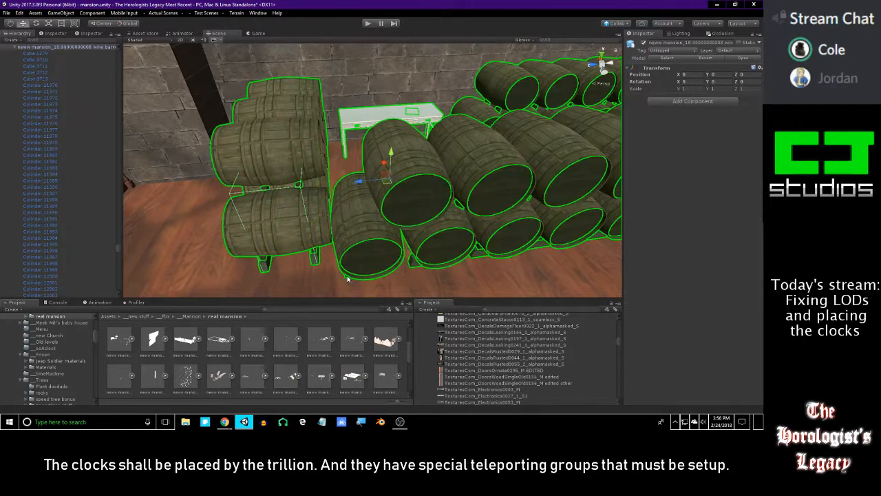
left_click(352, 275)
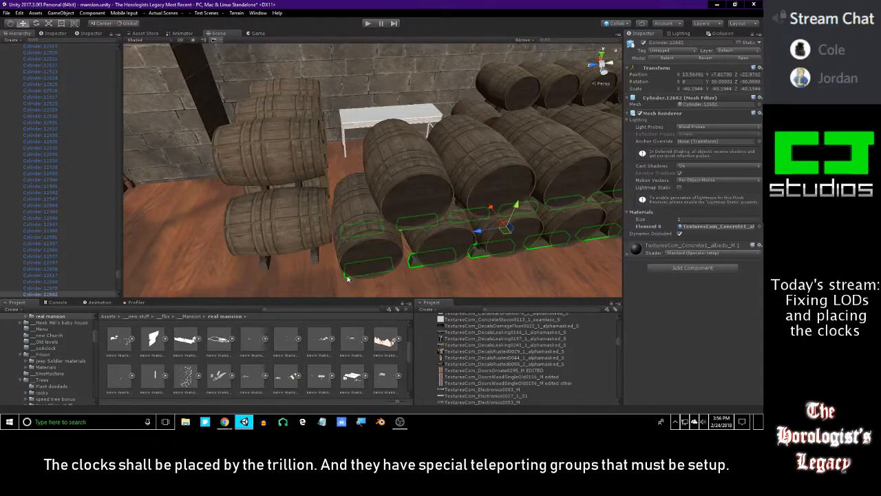
left_click(709, 268)
type("box")
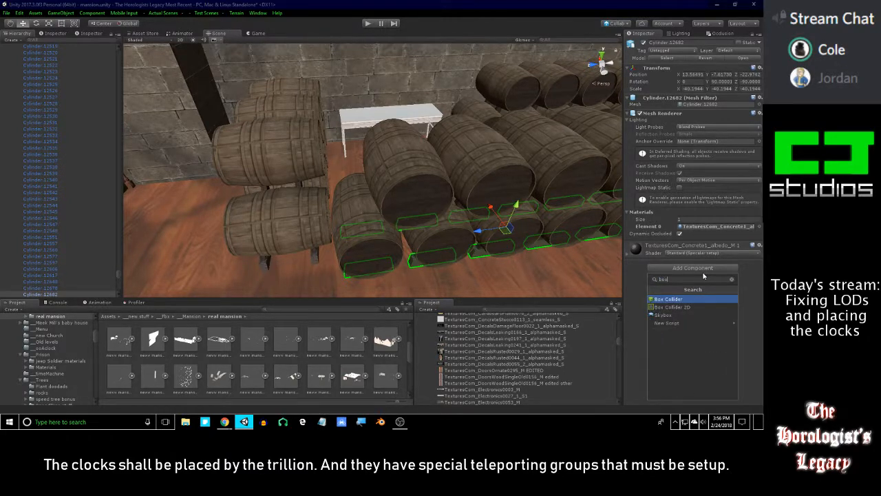
key("Return")
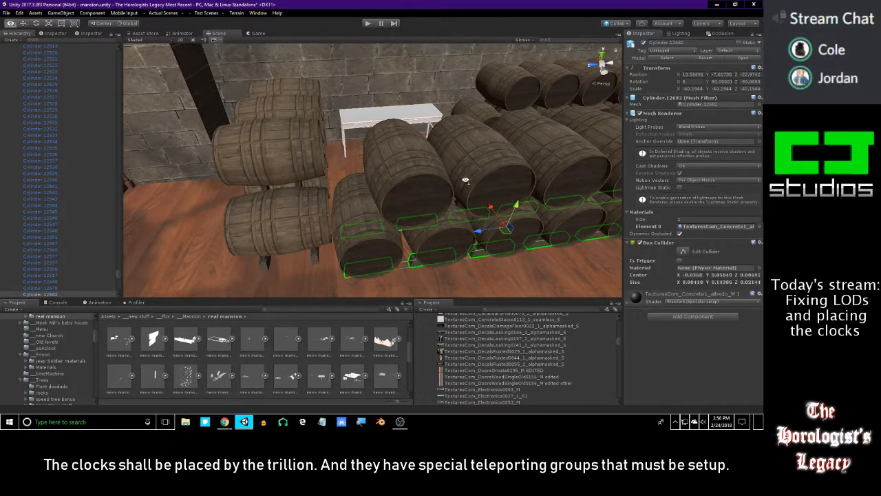
left_click_drag(493, 239, 521, 245, "alt")
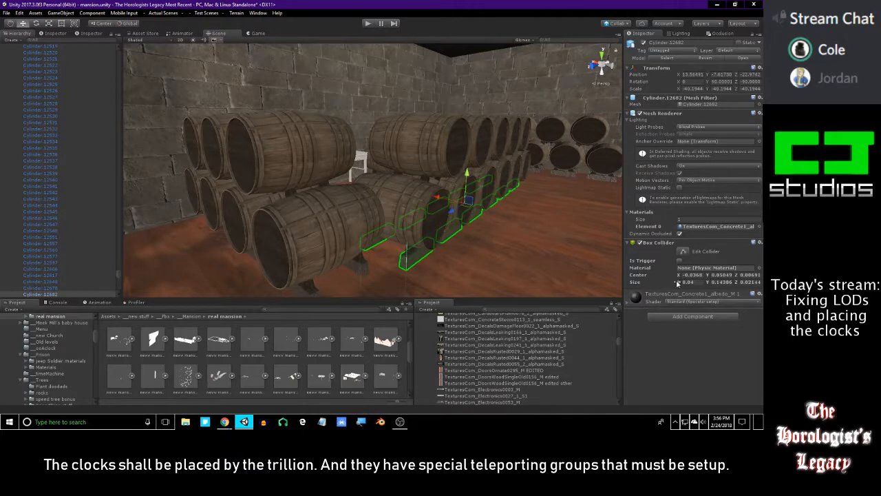
Try positive X center offsets for the long row's Box Collider, ending at 0.02.
left_click_drag(679, 276, 680, 277)
type("0")
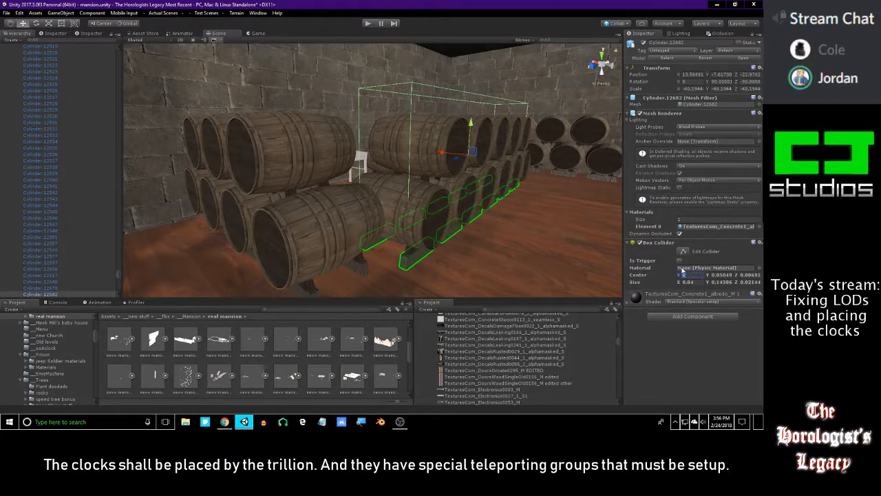
type(".2")
key("BackSpace")
type("1")
key("BackSpace")
type("1")
key("BackSpace")
type("01")
key("BackSpace")
type("2")
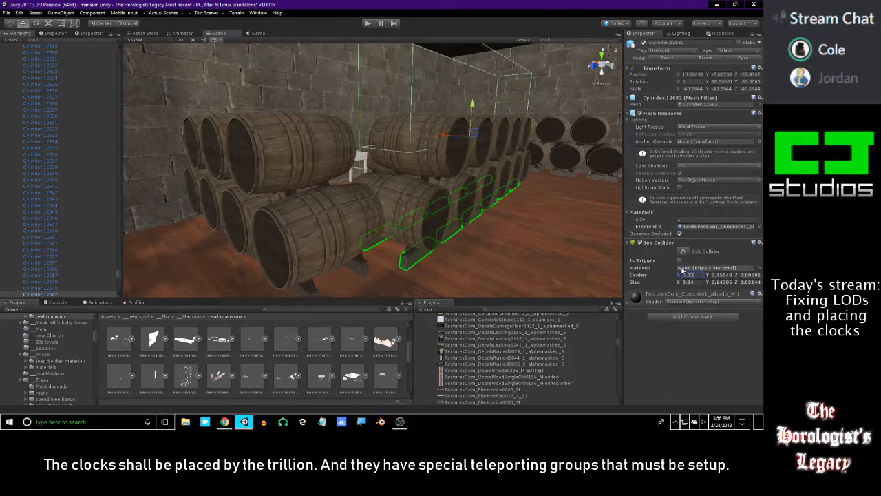
Clear the long row collider's X center, try a negative offset, and leave it at 0.
key("BackSpace")
key("BackSpace")
key("BackSpace")
key("BackSpace")
type("-")
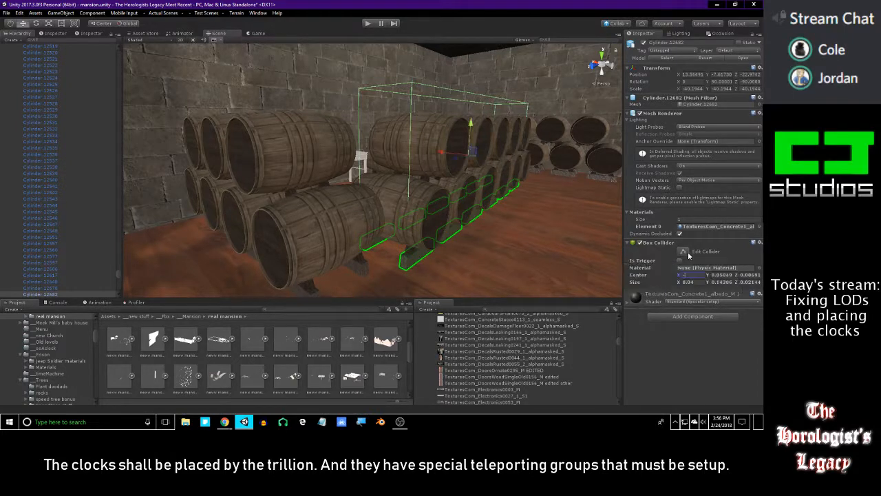
type("02")
key("BackSpace")
type(".")
key("BackSpace")
key("BackSpace")
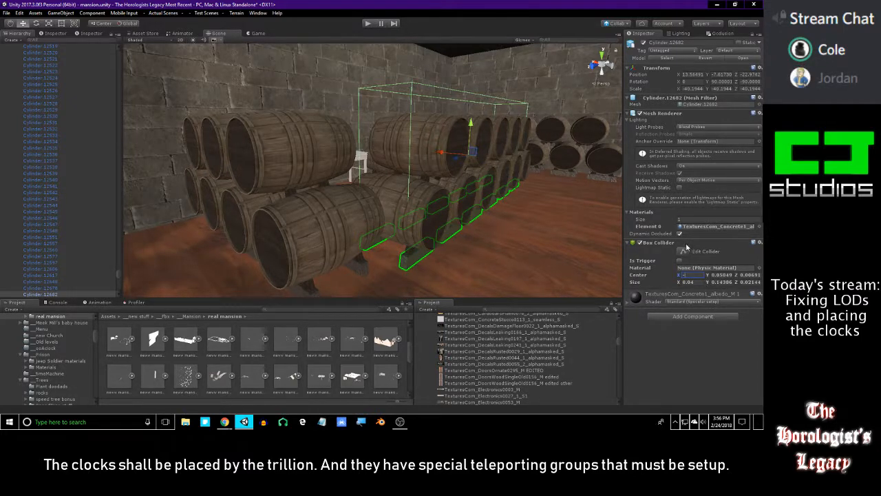
Close the two extra Inspector views docked beside the Hierarchy.
left_click(57, 33)
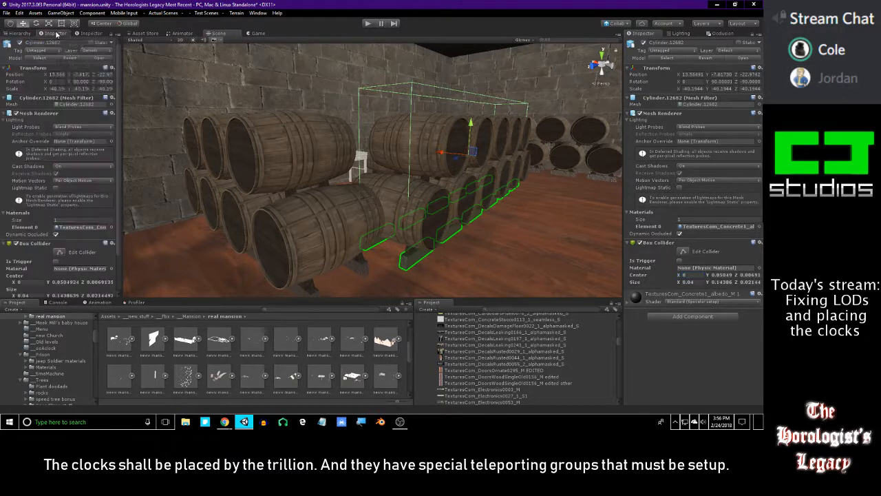
right_click(58, 33)
left_click(86, 76)
left_click(55, 33)
right_click(53, 34)
left_click(90, 75)
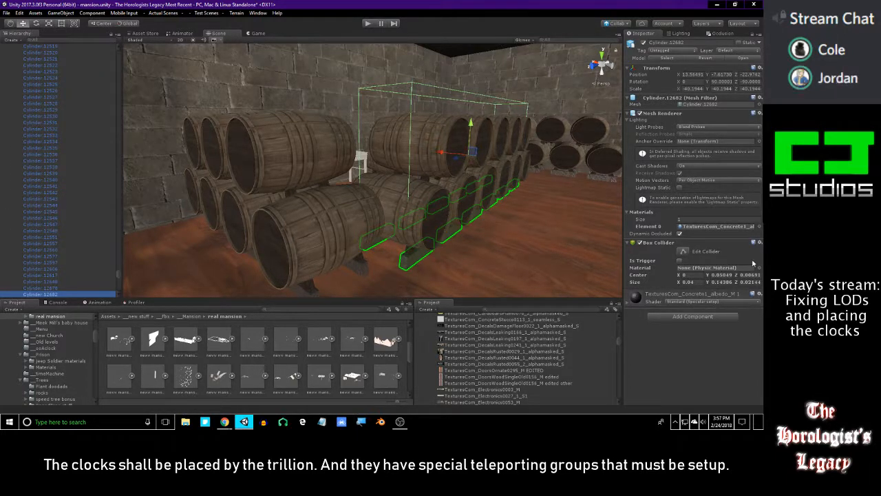
Set the X center of Cylinder.12682's Box Collider to -0.02 so it sits over the long barrel row.
left_click(698, 282)
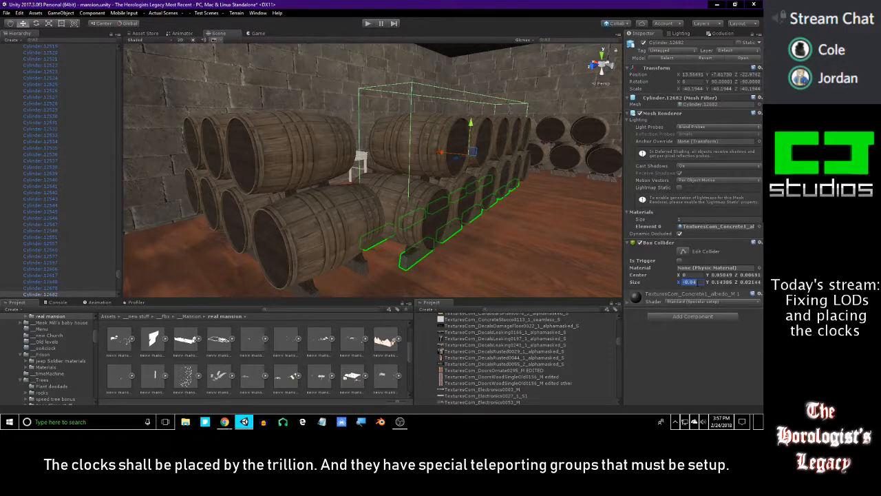
left_click_drag(679, 283, 692, 276)
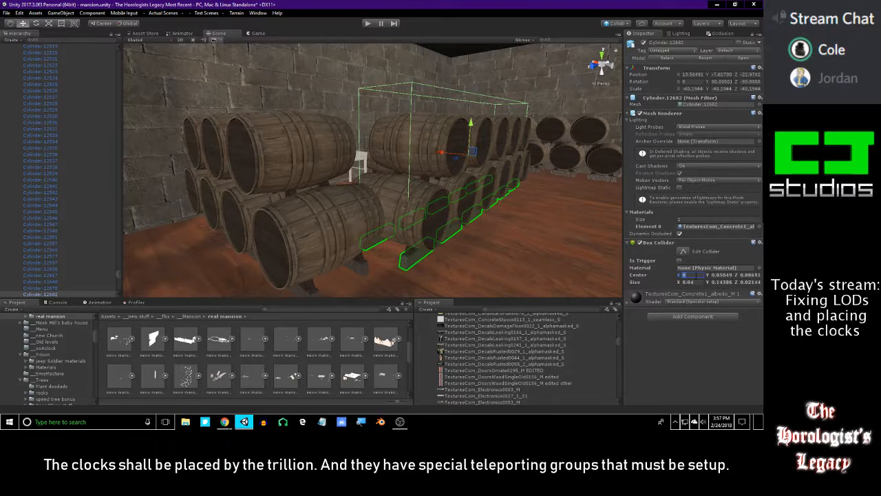
type("-1")
key("BackSpace")
type("0.1")
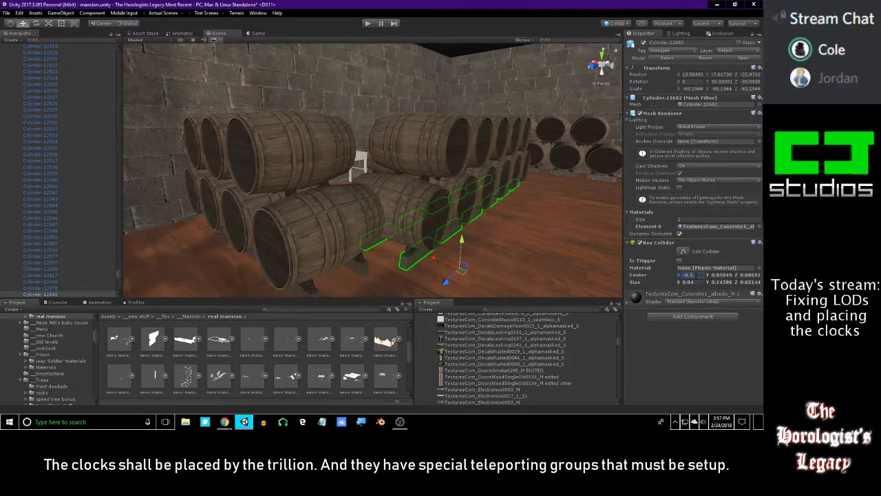
key("BackSpace")
type("07")
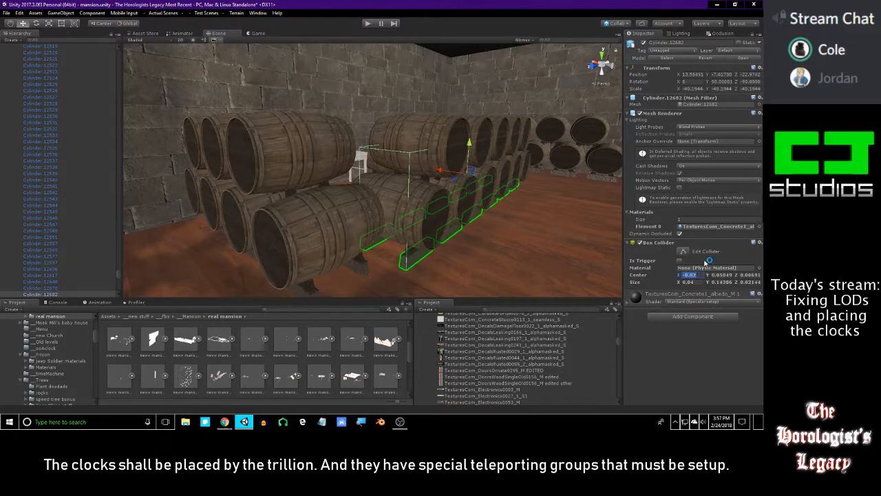
Put Cylinder.12682 on the Ignore Raycast layer and copy its Box Collider component.
right_click_drag(555, 118, 567, 119)
key("e")
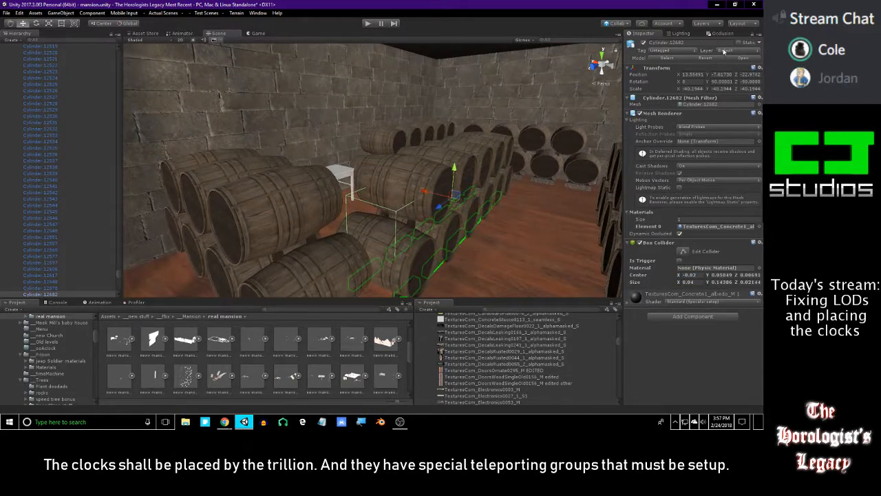
left_click(723, 52)
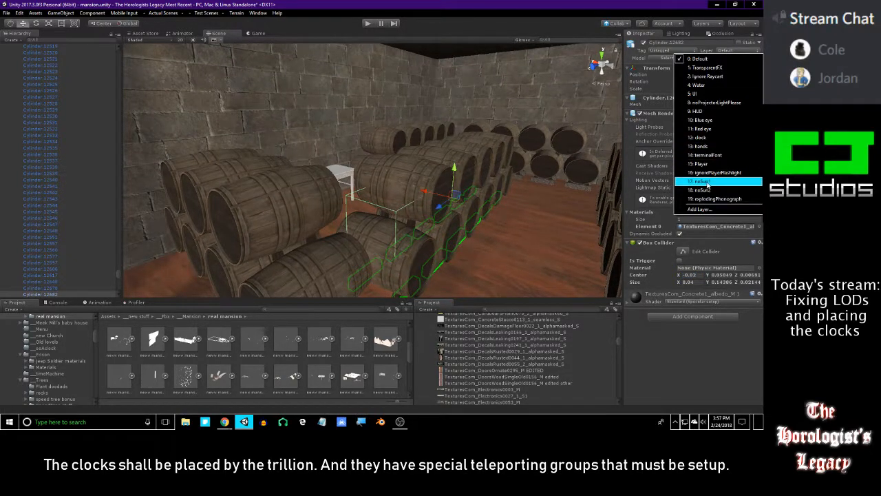
left_click(718, 77)
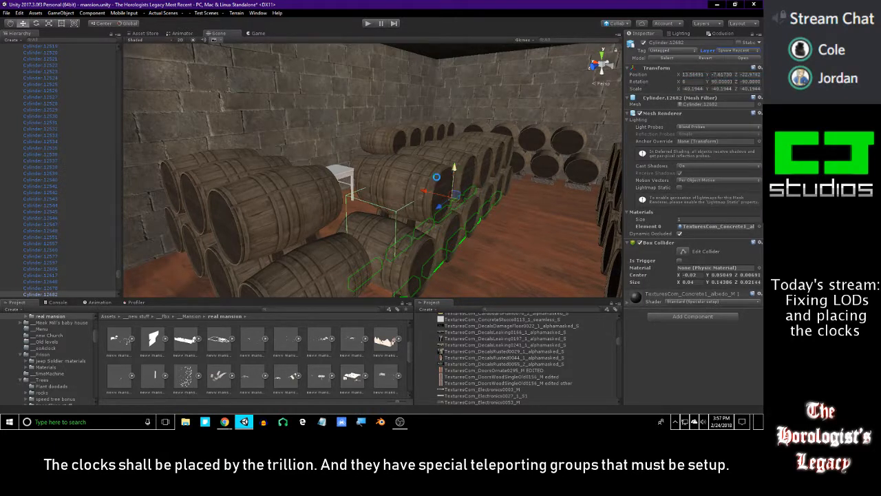
right_click_drag(416, 206, 541, 221)
right_click(667, 244)
left_click(691, 285)
Paste the copied Box Collider as new onto Cylinder.12799, the seven-barrel wall row's supports, and assign the Ignore Raycast layer.
right_click_drag(429, 214, 522, 234)
left_click(481, 226)
left_click(482, 229)
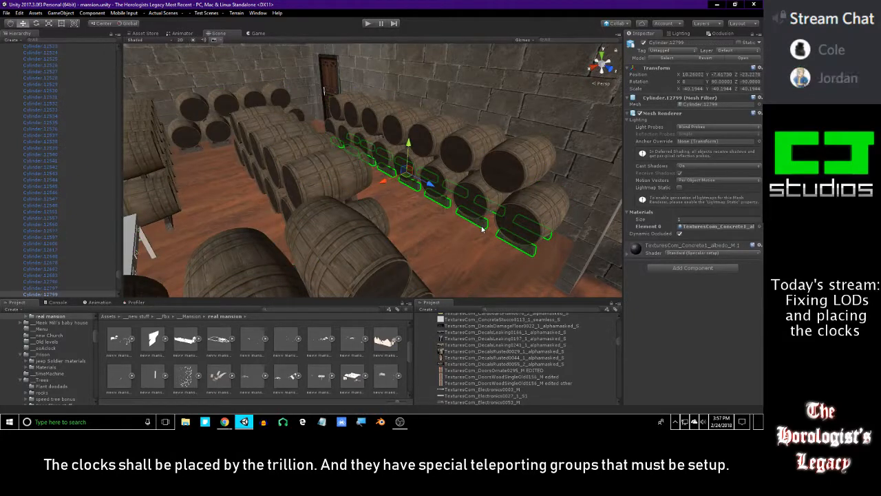
right_click(651, 113)
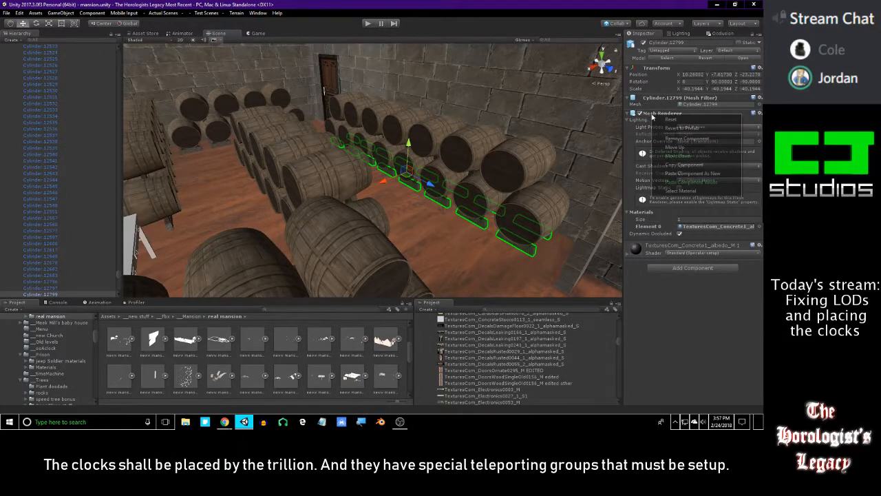
left_click(688, 175)
right_click_drag(497, 147, 587, 160)
left_click(738, 51)
left_click(717, 79)
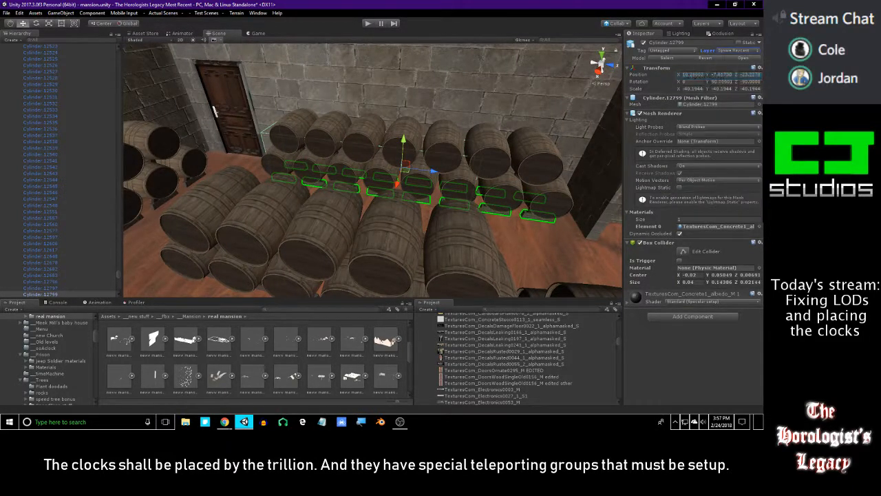
Lengthen Cylinder.12799's Box Collider by setting its Y size to 0.2, keeping the X size at 0.04.
right_click_drag(521, 210, 509, 208)
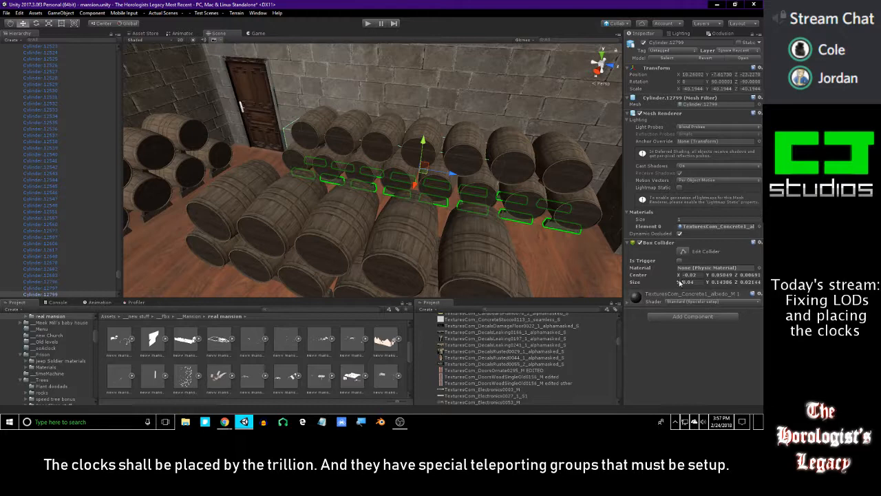
left_click_drag(679, 282, 682, 284)
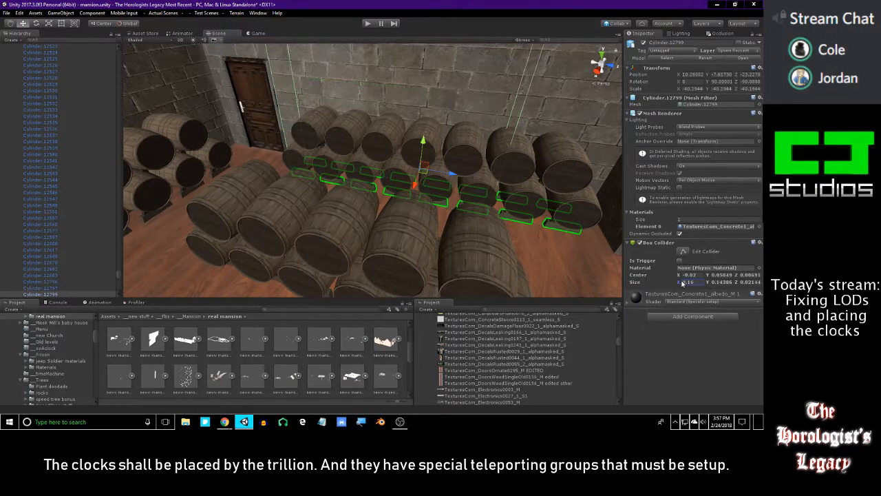
key("Tab")
type("0.3")
key("BackSpace")
type("2")
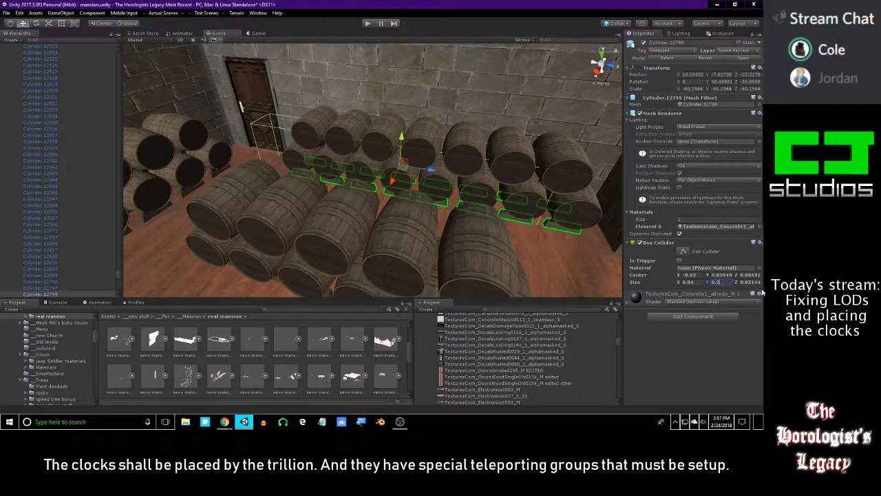
Align Cylinder.12799's Box Collider with its barrel row by setting the Y center to 0.076.
left_click(721, 275)
type("0.08")
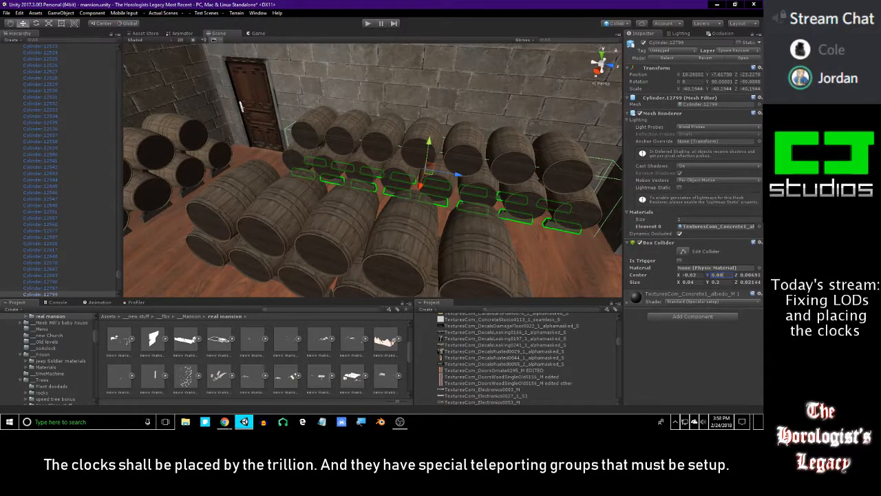
key("BackSpace")
type("76")
key("BackSpace")
type("4")
key("BackSpace")
type("5")
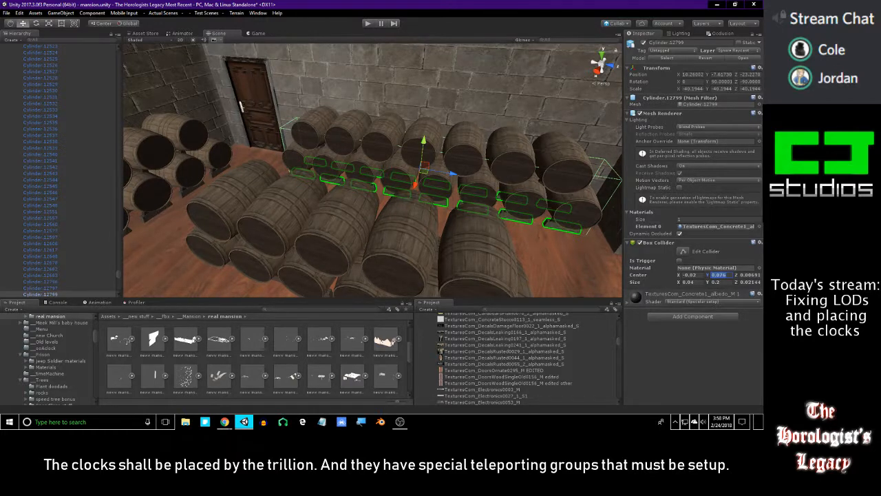
Paste the copied Box Collider as new onto Cylinder.12952, the supports beside the white table, and assign the Ignore Raycast layer.
right_click_drag(448, 56, 340, 146)
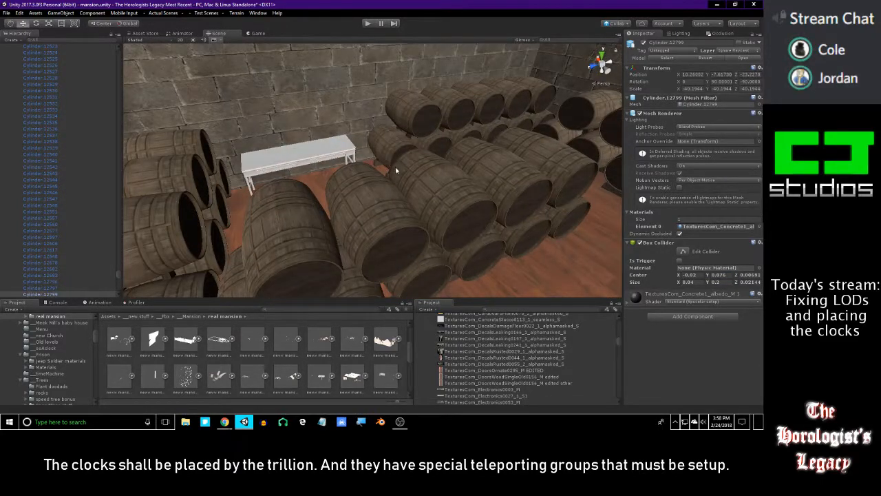
right_click_drag(425, 171, 422, 237)
left_click(394, 264)
left_click(393, 269)
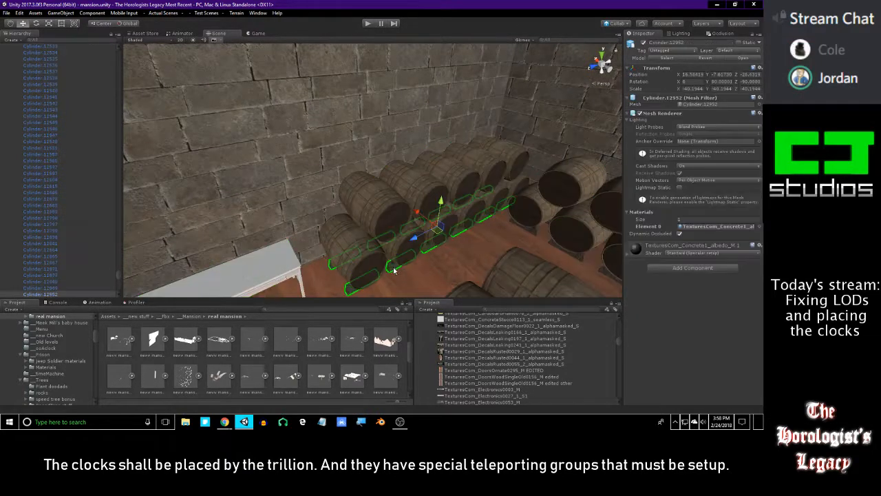
right_click(654, 115)
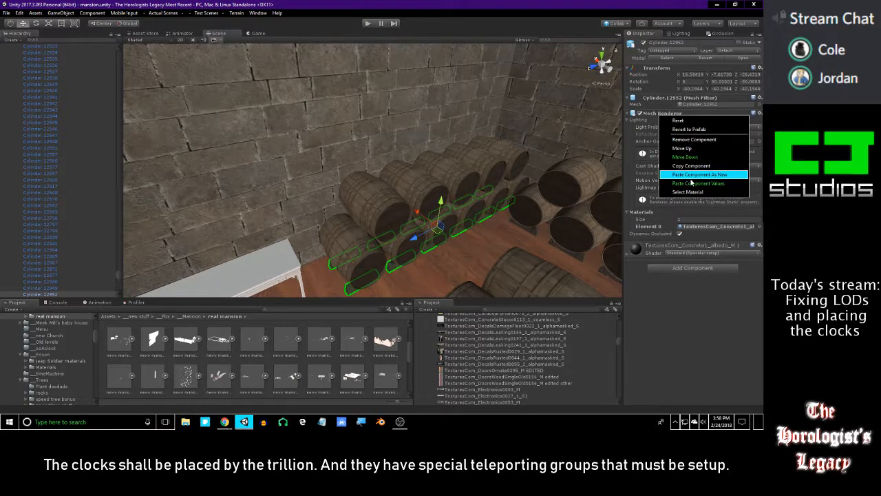
left_click(702, 173)
right_click_drag(486, 172, 544, 122)
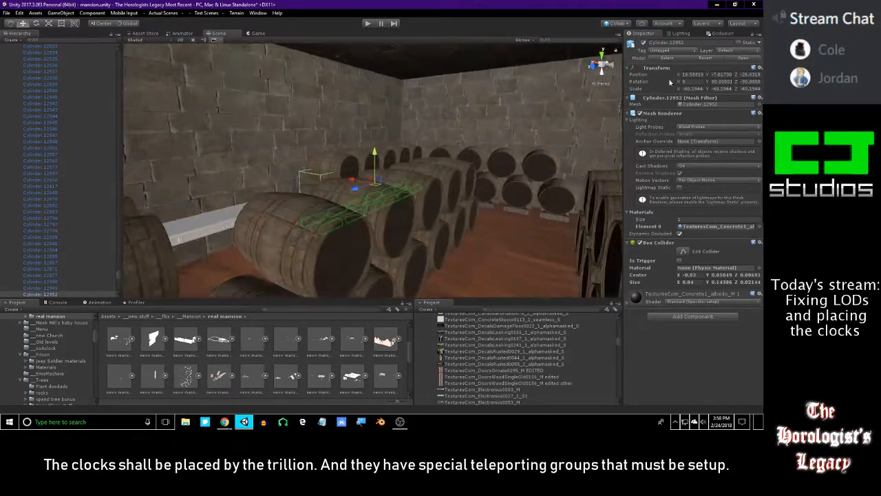
left_click(734, 54)
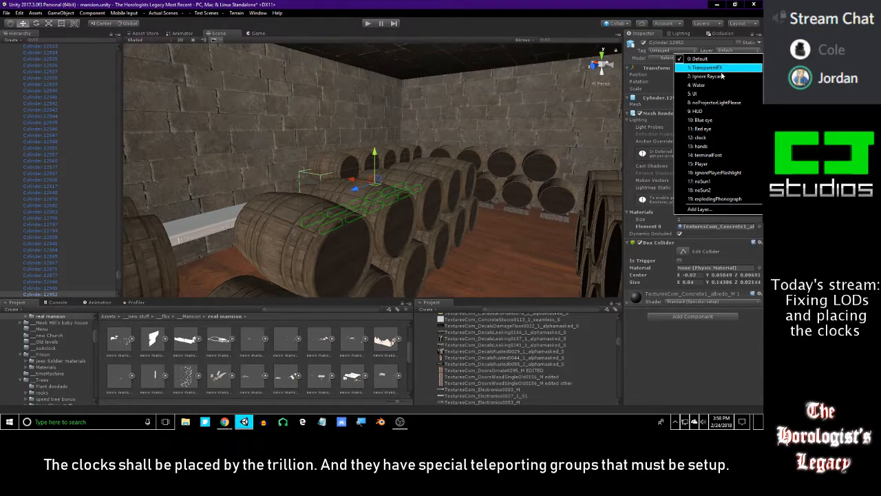
left_click(720, 75)
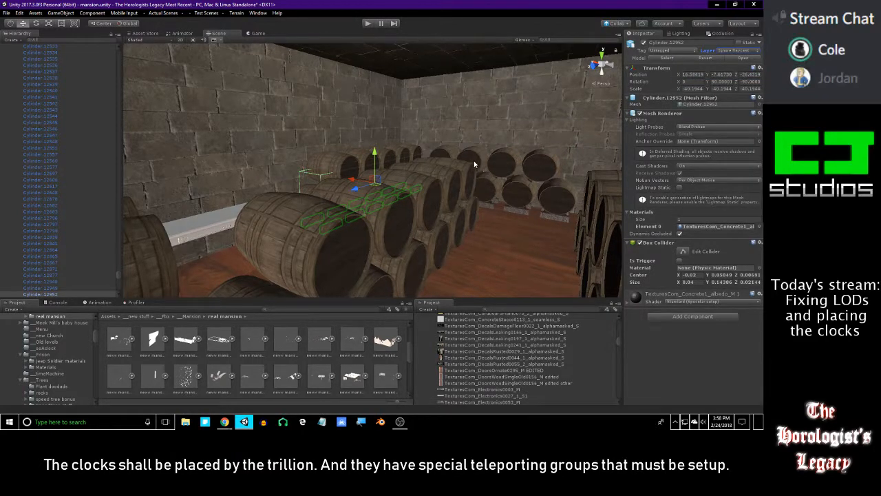
Paste the copied Box Collider as new onto Cylinder.12867, the supports of the adjoining wall's barrel row.
right_click_drag(528, 194, 470, 212)
left_click(467, 201)
left_click(468, 201)
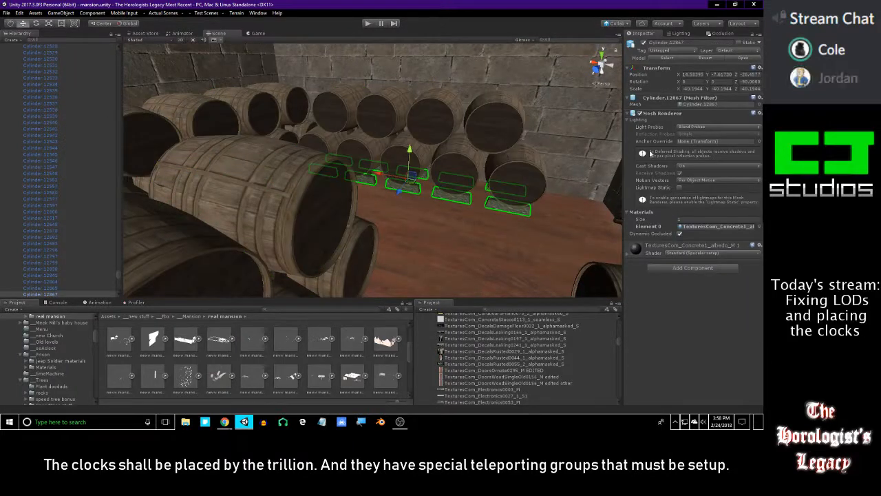
right_click(662, 114)
left_click(702, 161)
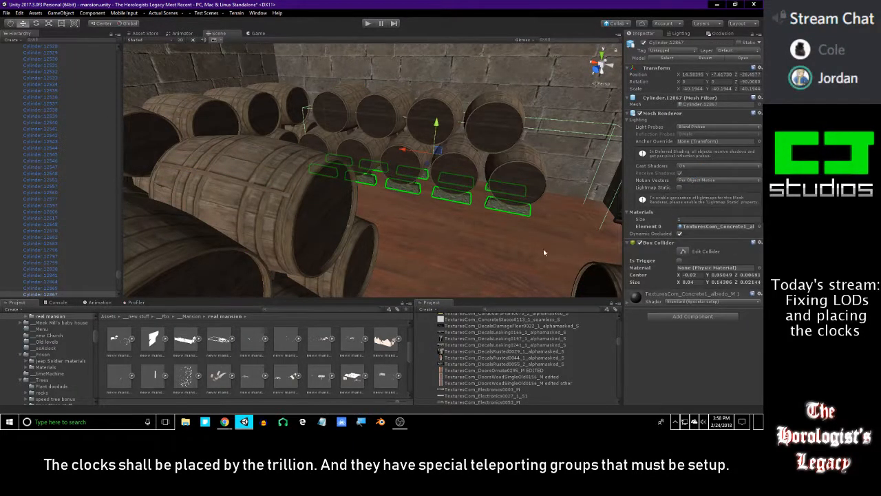
Set the Y center of Cylinder.12867's Box Collider to 0.026.
left_click(683, 275)
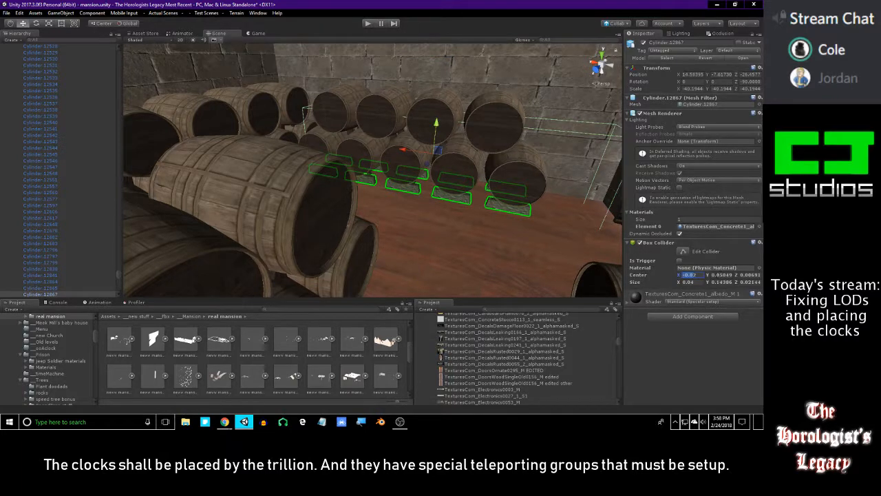
left_click_drag(709, 276, 707, 278)
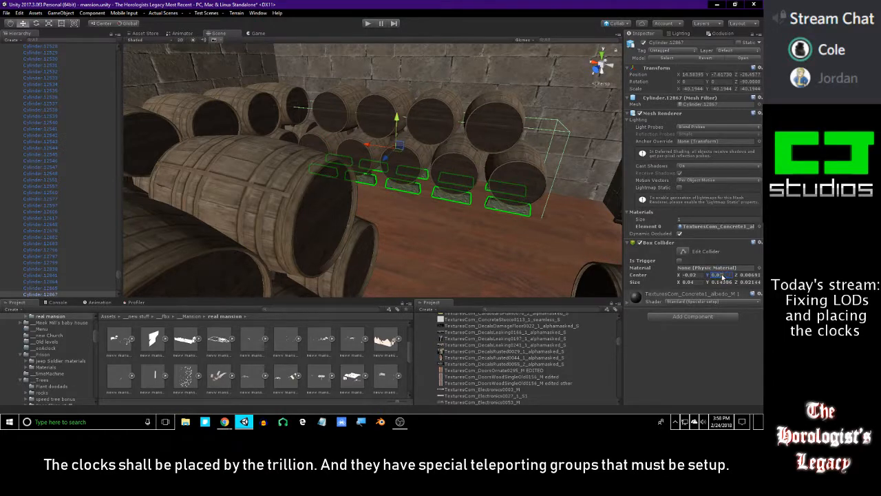
type("2")
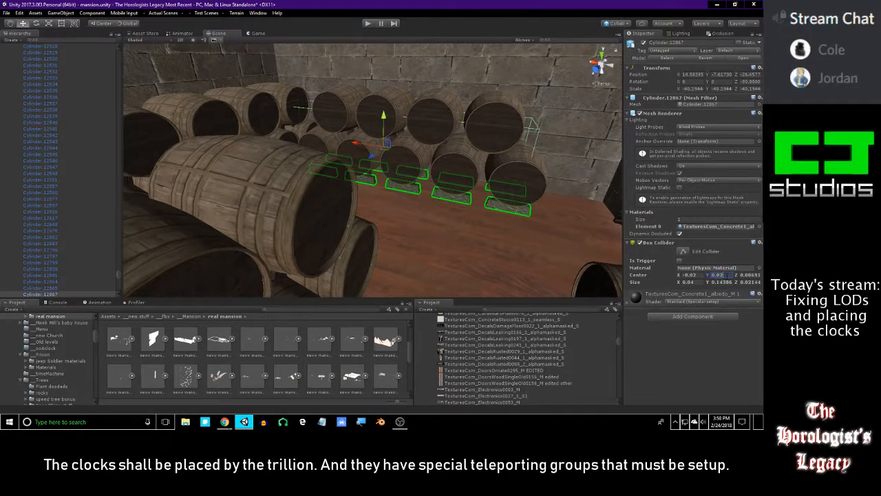
type("6")
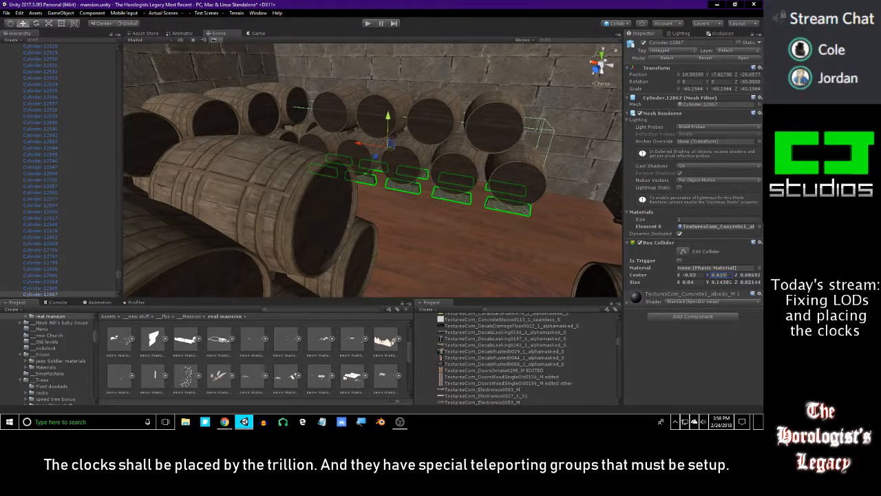
key("BackSpace")
type("6")
Assign Cylinder.12867 to the Ignore Raycast layer.
right_click_drag(549, 210, 548, 206)
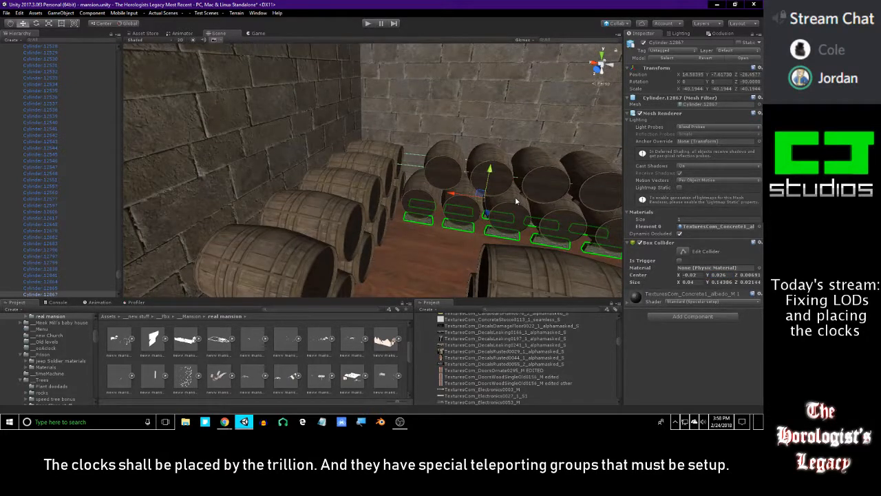
left_click(728, 51)
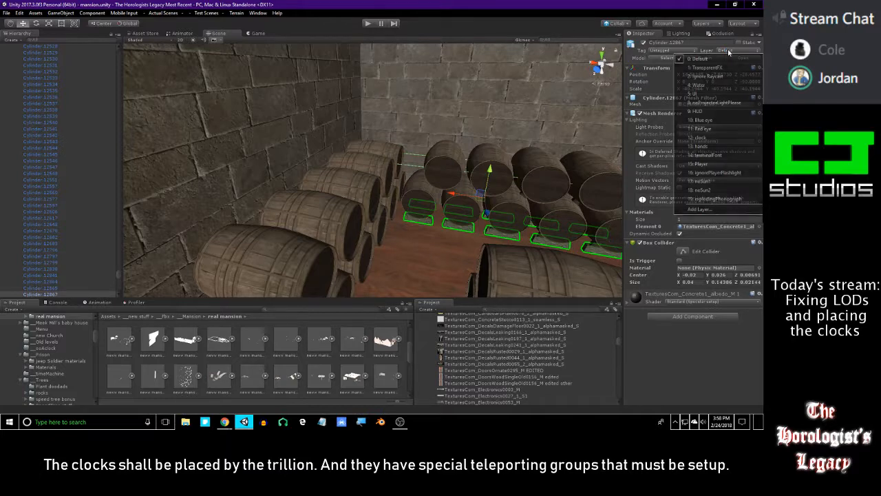
left_click(731, 76)
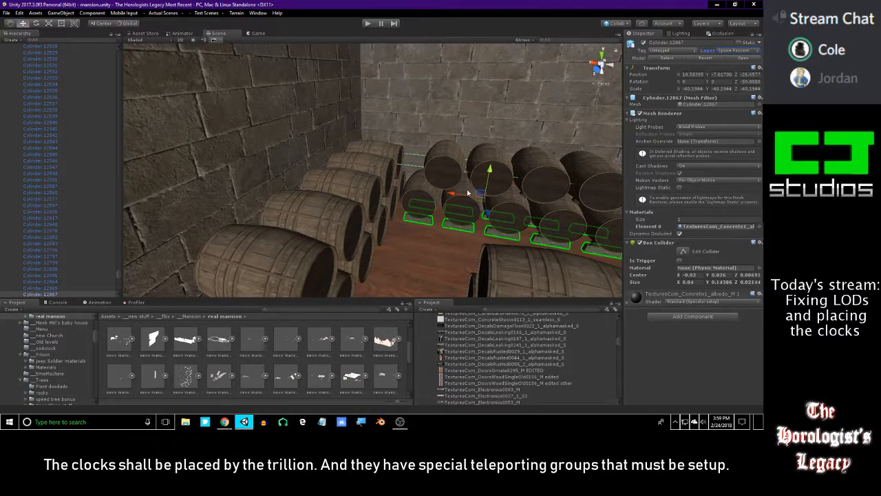
Check both ends of Cylinder.12867's barrel row and refine its Box Collider's Y center to 0.023.
right_click_drag(450, 191, 307, 217)
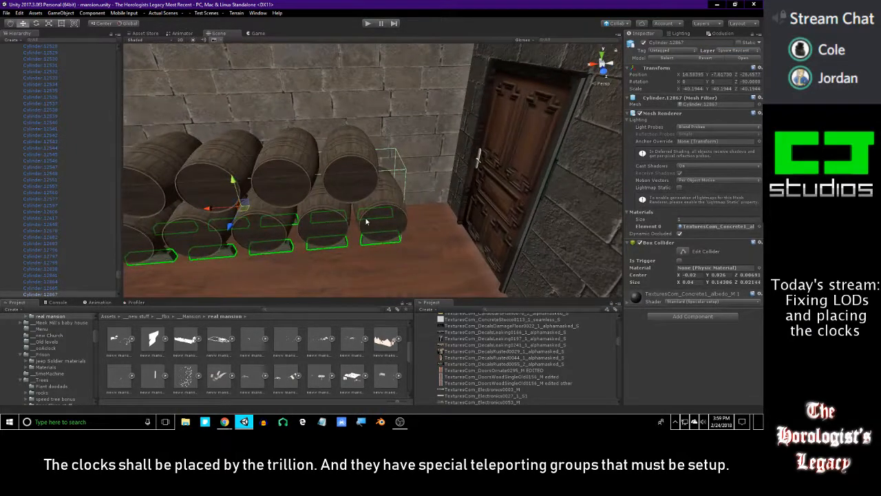
right_click_drag(468, 216, 377, 212)
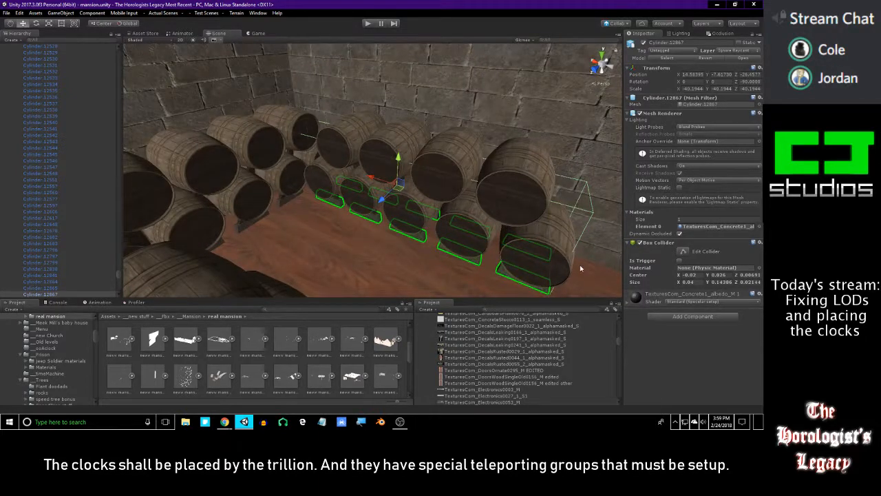
left_click(714, 274)
type("0.024")
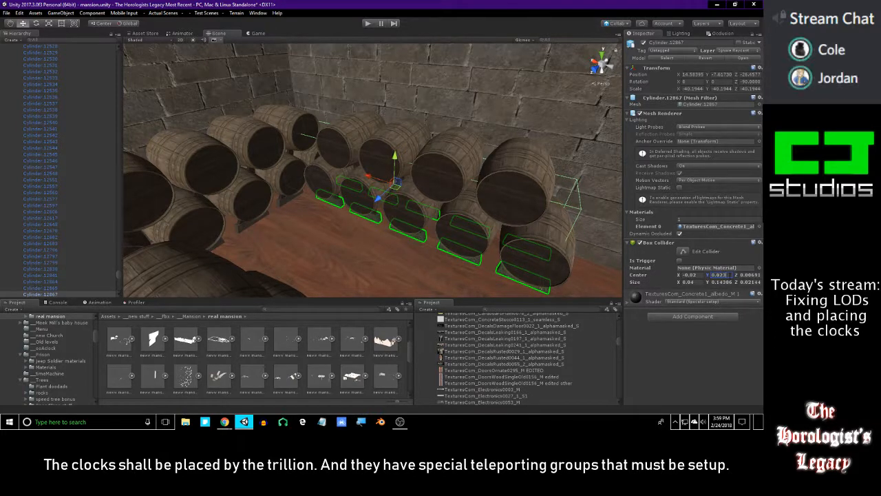
Inspect the cellar's barrel rows from several angles, checking Cylinder.12952's supports and collider, and clear the selection.
right_click_drag(521, 206, 426, 176)
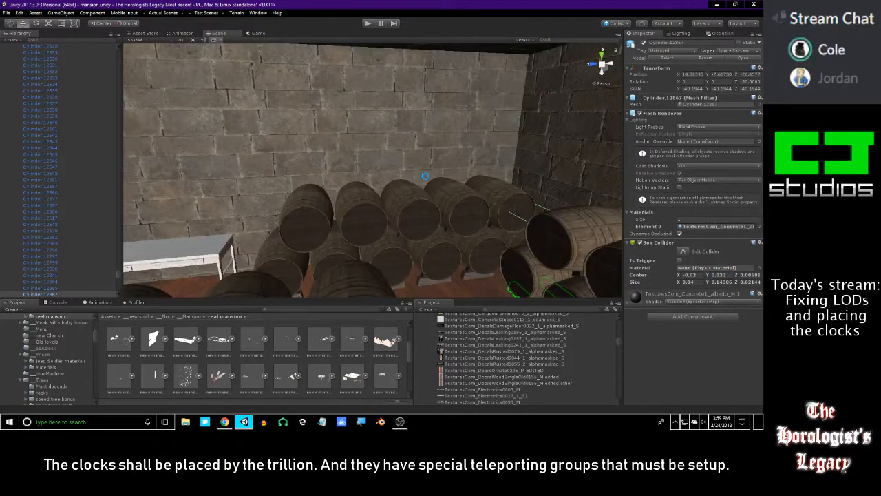
right_click_drag(359, 212, 527, 220)
left_click(403, 266)
left_click(396, 267)
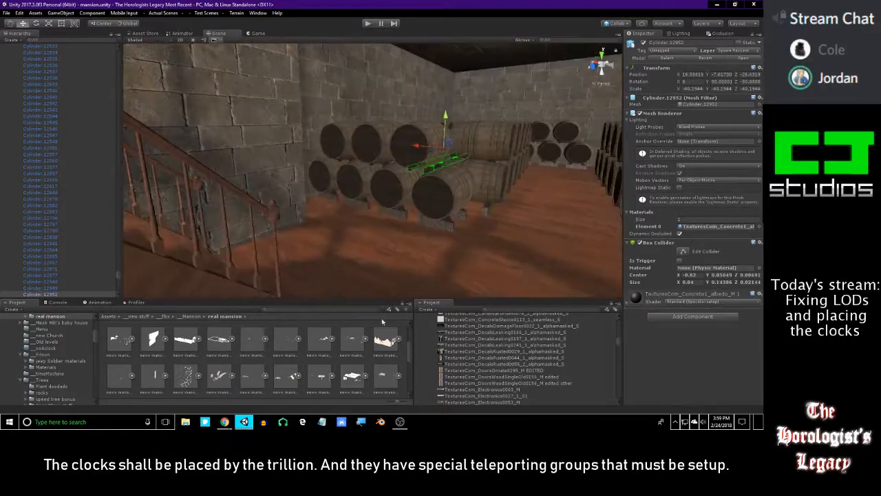
left_click(373, 349)
right_click_drag(330, 223, 384, 217)
scroll(391, 222, "up", 3)
Examine the mansion's exterior and surrounding grass, and look over the bedroom with the grandfather clock.
right_click_drag(325, 209, 711, 197)
key("w")
key("shift+space")
right_click_drag(301, 117, 296, 197)
key("shift+space")
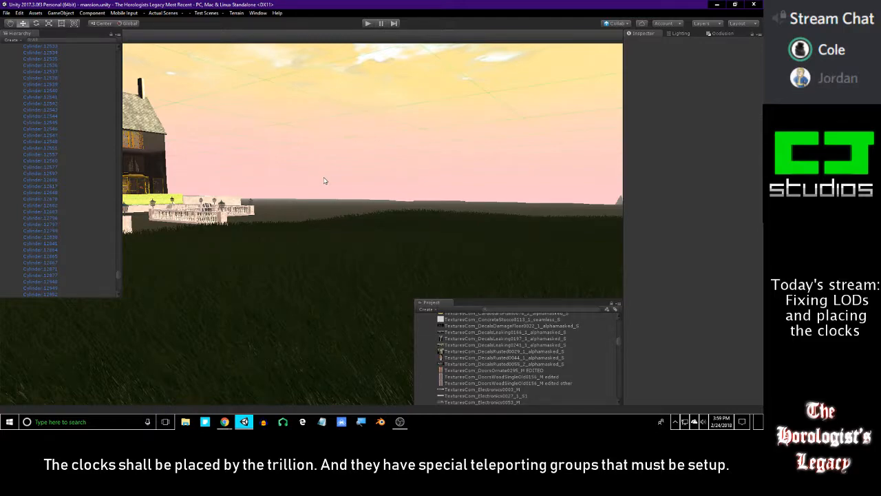
right_click_drag(323, 176, 521, 157)
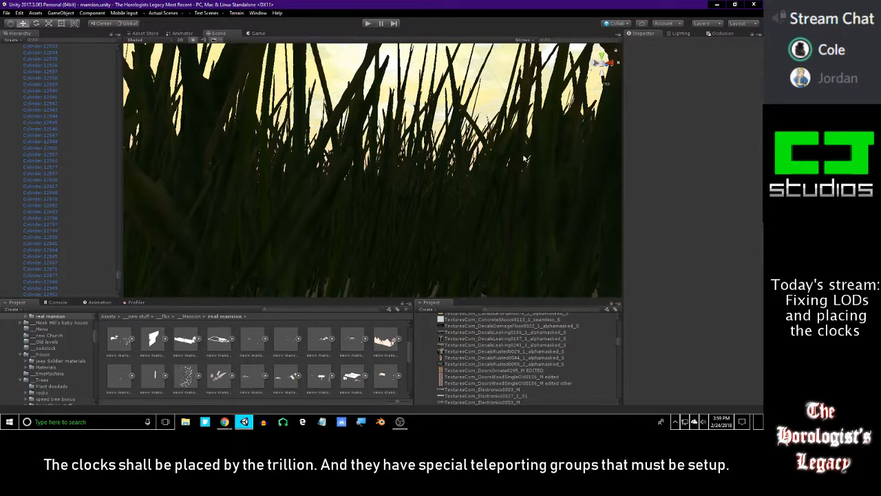
right_click_drag(525, 159, 466, 183)
key("w")
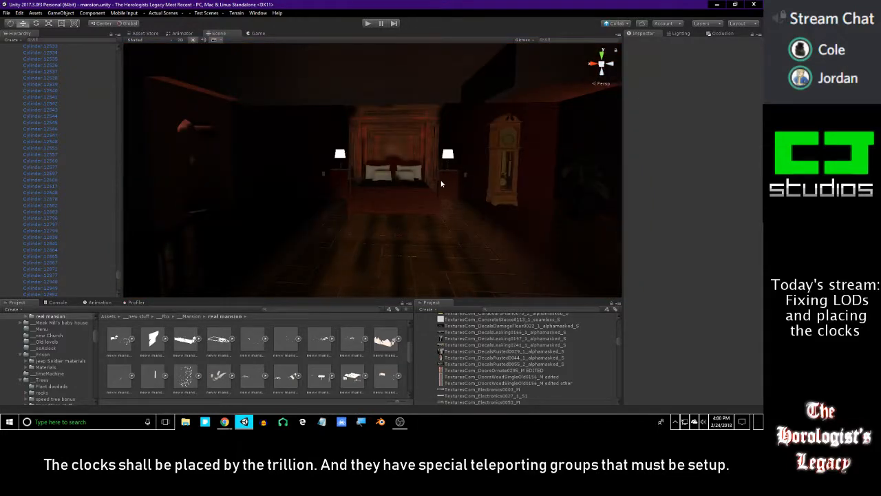
Toggle the Scene view's lighting and collapse the mansion model's long object list in the hierarchy.
right_click_drag(446, 178, 230, 138)
left_click(193, 40)
right_click_drag(303, 117, 352, 116)
left_click_drag(121, 278, 122, 47)
left_click(10, 53)
right_click_drag(196, 110, 254, 197)
right_click_drag(254, 197, 549, 97)
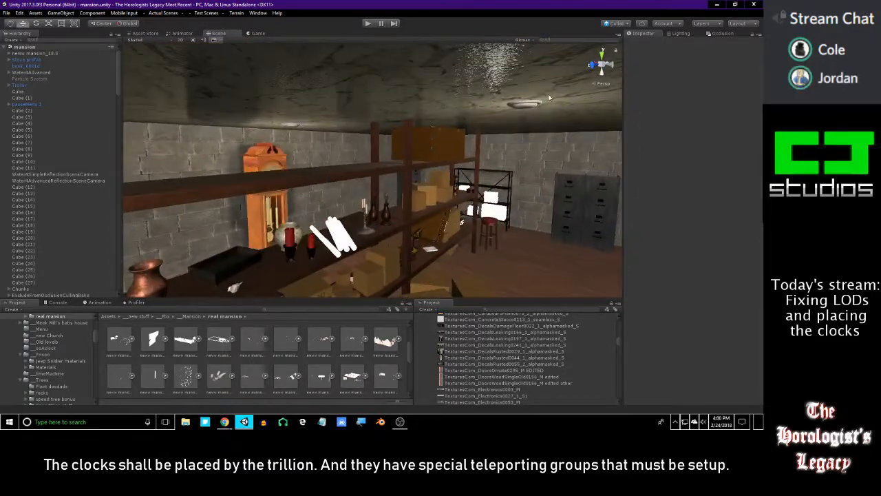
Publish the mansion.unity change to Collab with the message "Added colliders to the barrels, placed the teleporting clocks in the mansion.".
left_click(616, 23)
type("Added colliders")
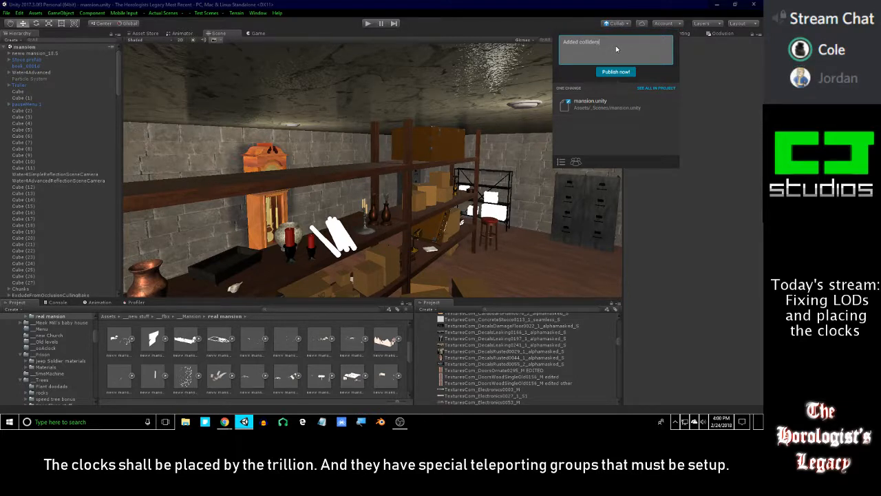
type(" to the barrel")
type("s")
type("placed")
type(" the cloc")
type("ks")
key("BackSpace")
key("BackSpace")
key("BackSpace")
key("BackSpace")
key("BackSpace")
key("BackSpace")
type("tem")
key("BackSpace")
type("leport")
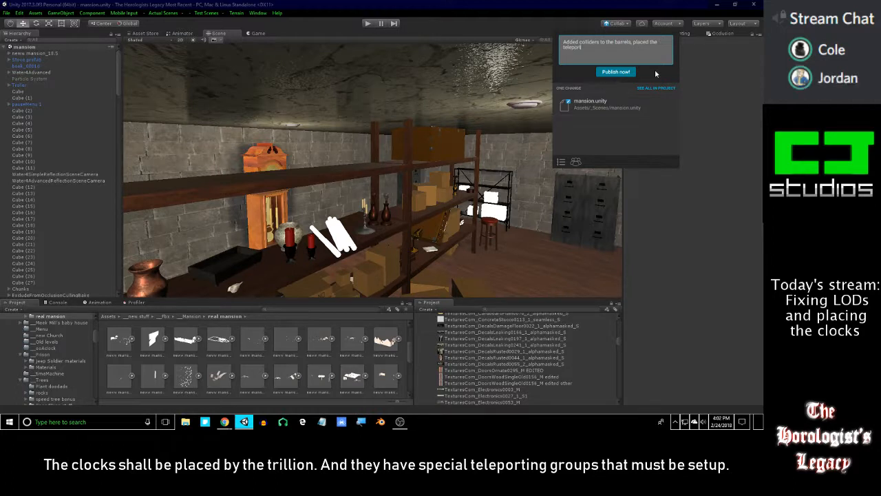
type("ing clocks in the mansion.")
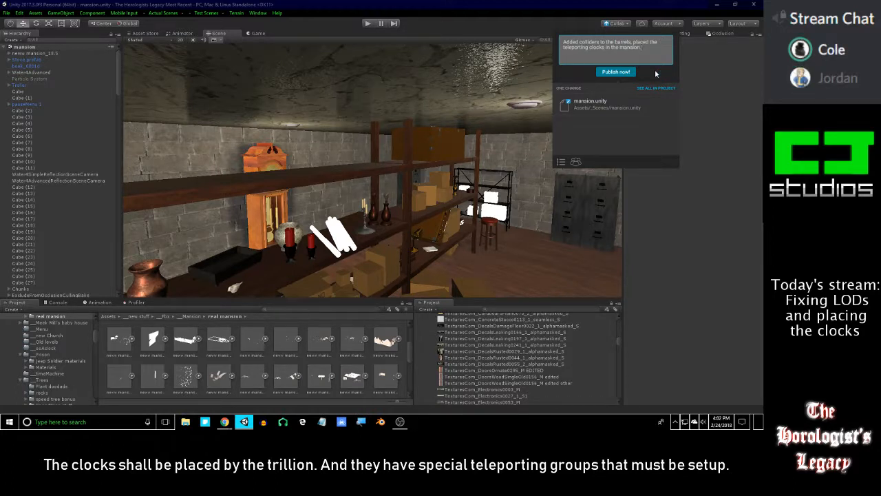
left_click(609, 75)
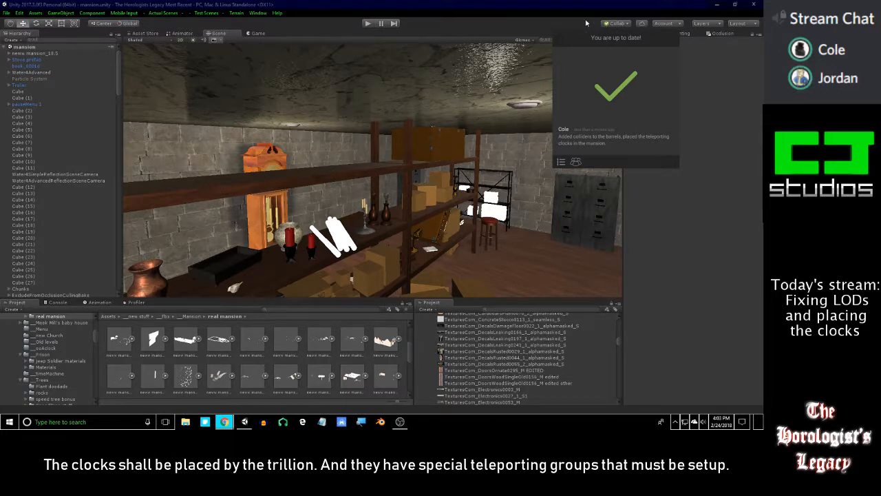
left_click(435, 94)
Look over the red-walled room with the fireplace and bay window, and the areas beyond it.
right_click_drag(411, 164, 388, 148)
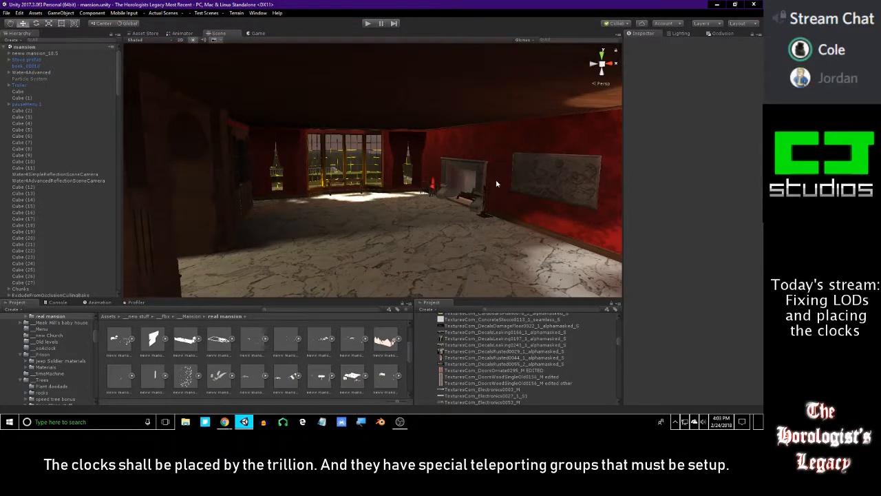
right_click_drag(487, 187, 406, 165)
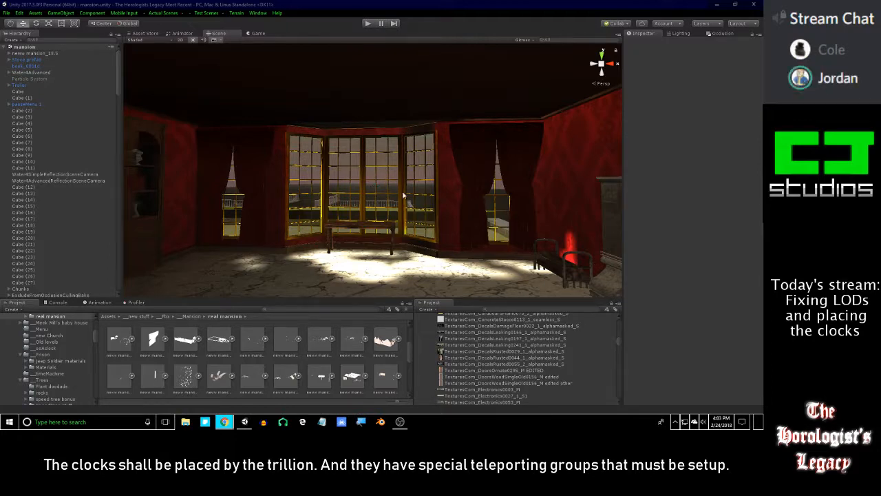
right_click_drag(307, 197, 460, 221)
key("w")
right_click_drag(359, 180, 492, 165)
key("w")
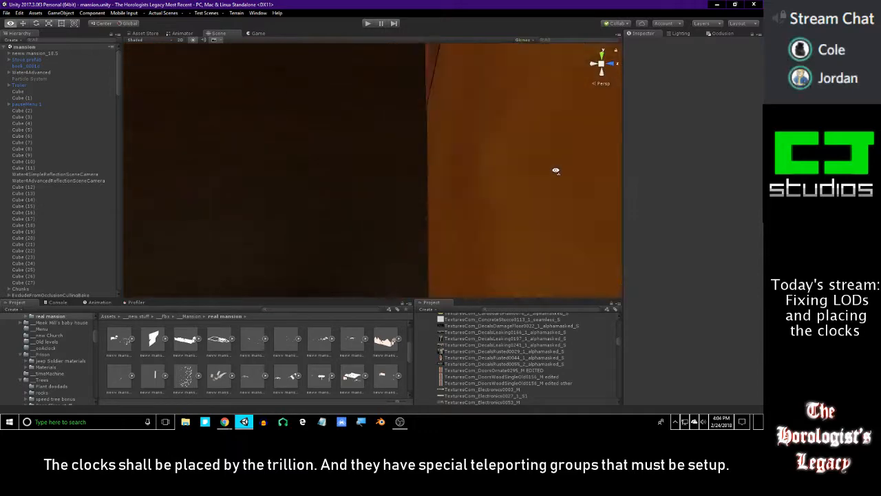
key("s")
key("w")
right_click_drag(556, 170, 503, 165)
key("s")
key("s")
key("w")
key("w")
Examine the wood-panelled dining room, including its unlit doorway, wall candles, table and display shelves.
right_click_drag(375, 165, 485, 189)
key("w")
mouse_move(319, 183)
right_mouse_down()
mouse_move(417, 199)
mouse_move(354, 173)
mouse_move(494, 172)
mouse_move(311, 163)
mouse_move(419, 173)
mouse_move(337, 159)
mouse_move(289, 168)
mouse_move(395, 188)
mouse_move(489, 171)
mouse_move(501, 161)
mouse_move(129, 162)
mouse_move(309, 185)
mouse_move(415, 219)
mouse_move(482, 162)
mouse_move(492, 178)
mouse_move(346, 167)
mouse_move(473, 190)
mouse_move(388, 189)
mouse_move(403, 206)
mouse_move(473, 211)
mouse_move(379, 225)
mouse_move(220, 191)
mouse_move(326, 191)
right_mouse_up()
key("w")
key("w")
key("w")
key("w")
key("w")
key("w")
right_click_drag(462, 186, 536, 196)
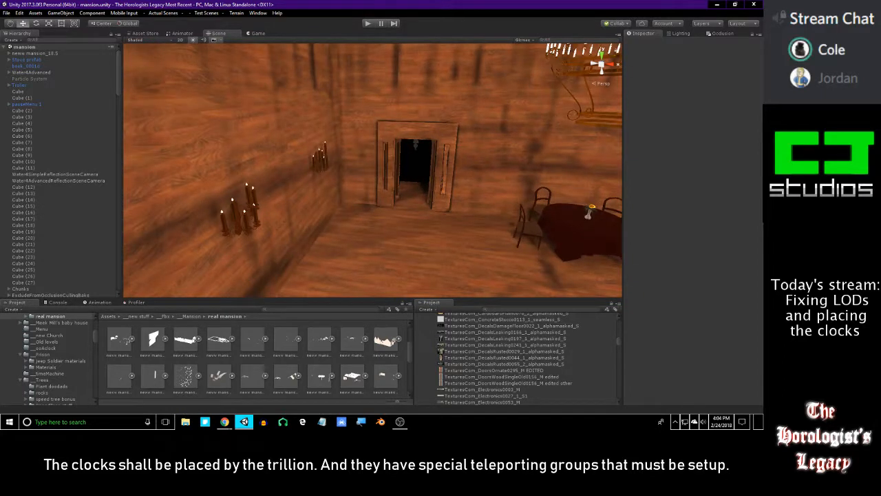
key("alt+Tab")
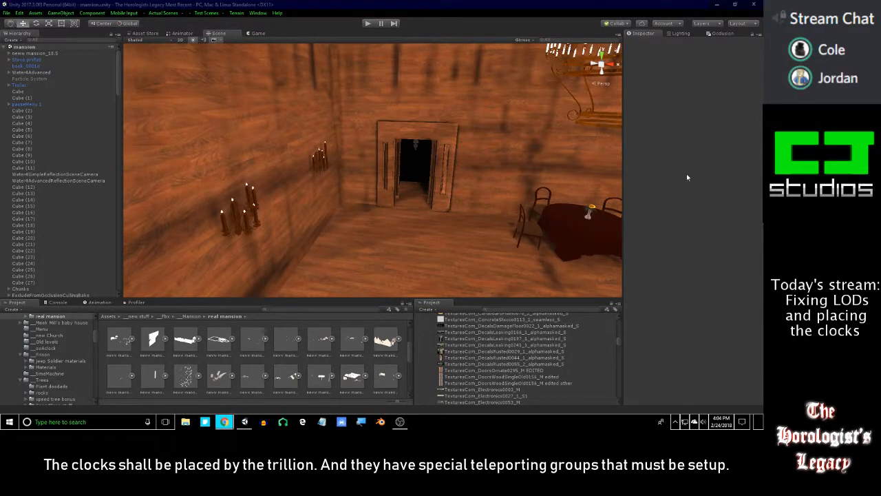
right_click_drag(401, 140, 456, 110)
key("w")
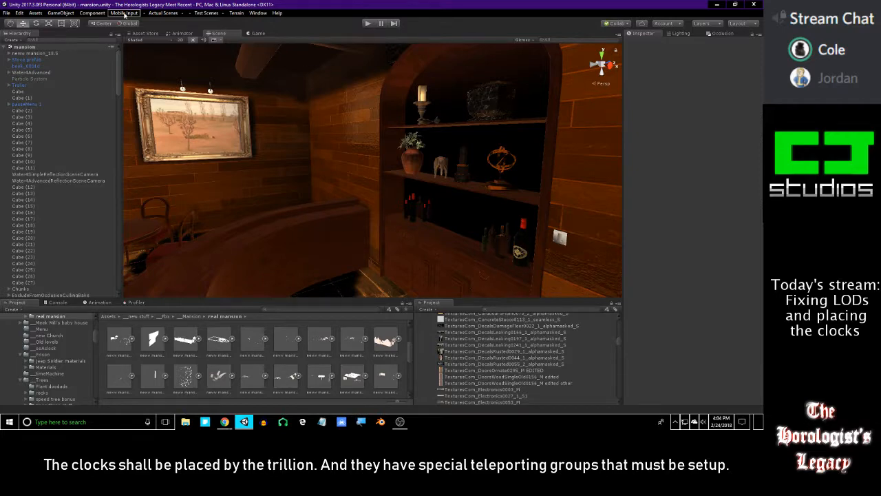
Create a point light and move it through the dark stairwell to the wall lamp.
left_click(60, 13)
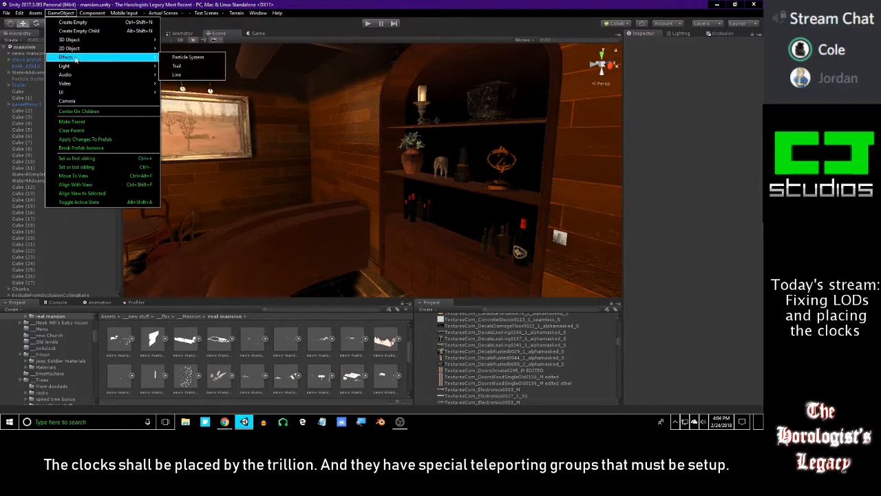
mouse_move(110, 65)
left_click(204, 74)
right_click_drag(385, 137, 318, 145)
left_click_drag(314, 147, 454, 144)
left_click_drag(416, 119, 416, 34)
right_click_drag(407, 98, 460, 128)
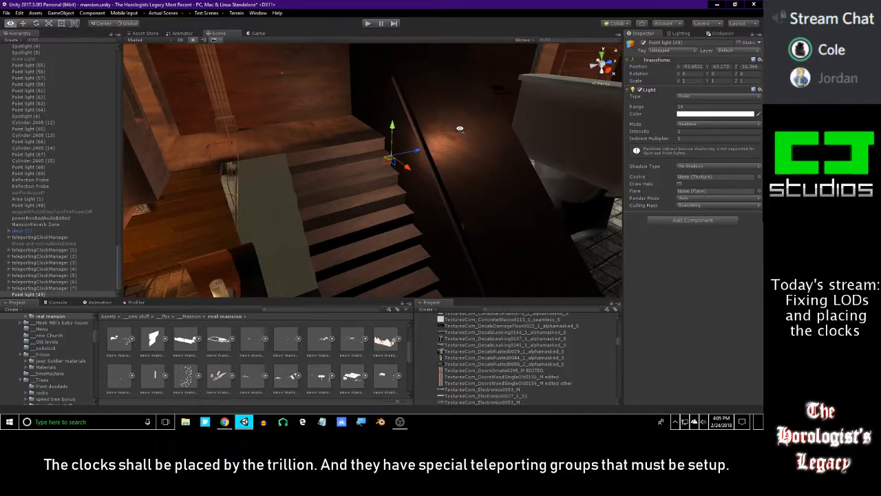
right_click_drag(411, 160, 443, 102)
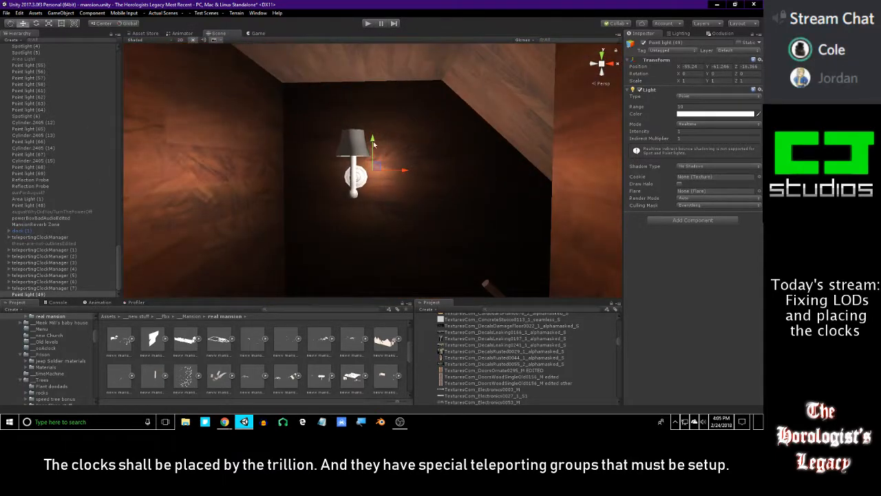
Fine-tune the point light's position so it sits in the opening of the wall lamp's shade.
left_click_drag(378, 167, 413, 172)
key("f")
right_click_drag(490, 277, 486, 217, "alt")
mouse_move(413, 182)
left_mouse_down("alt")
mouse_move(387, 217)
mouse_move(386, 158)
mouse_move(365, 148)
mouse_move(351, 68)
mouse_move(372, 137)
mouse_move(414, 192)
left_mouse_up("alt")
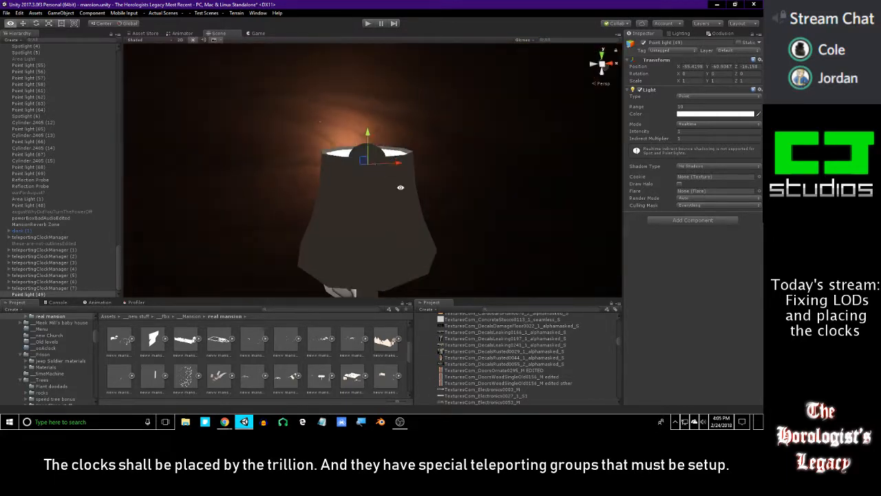
Set the stairwell point light's range to 21.2, checking how far it reaches down the stairs.
right_click_drag(458, 221, 582, 293)
key("s")
right_click_drag(519, 253, 543, 199)
left_click_drag(657, 110, 752, 124)
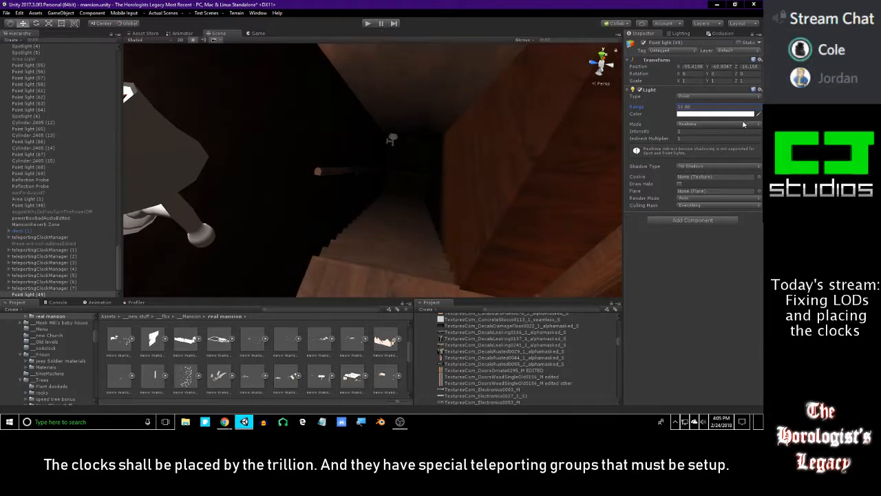
right_click_drag(516, 132, 496, 101)
left_click_drag(658, 110, 667, 111)
right_click_drag(492, 112, 400, 159)
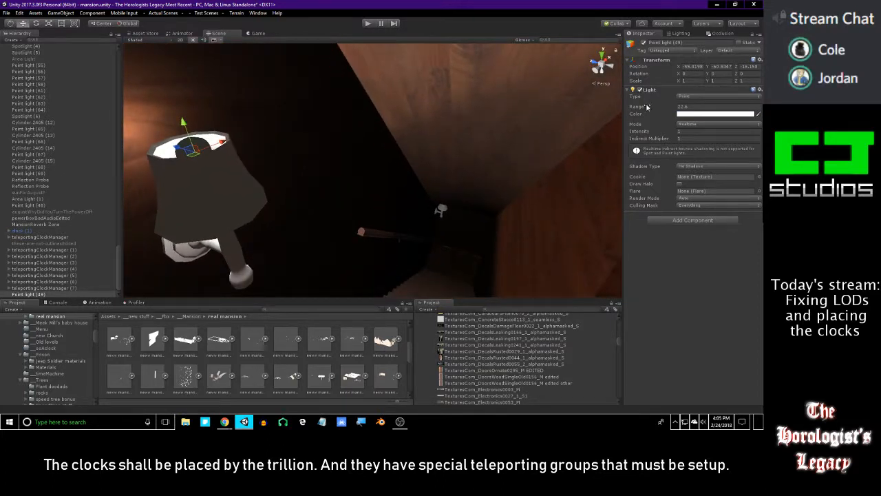
left_click_drag(647, 107, 641, 107)
Set the stairwell point light's mode to Baked and its shadow type to Hard Shadows.
left_click(709, 124)
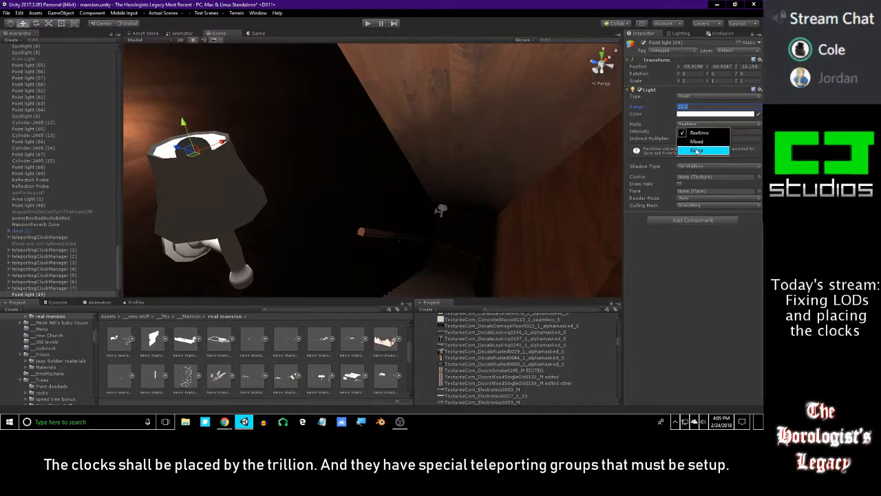
left_click(699, 150)
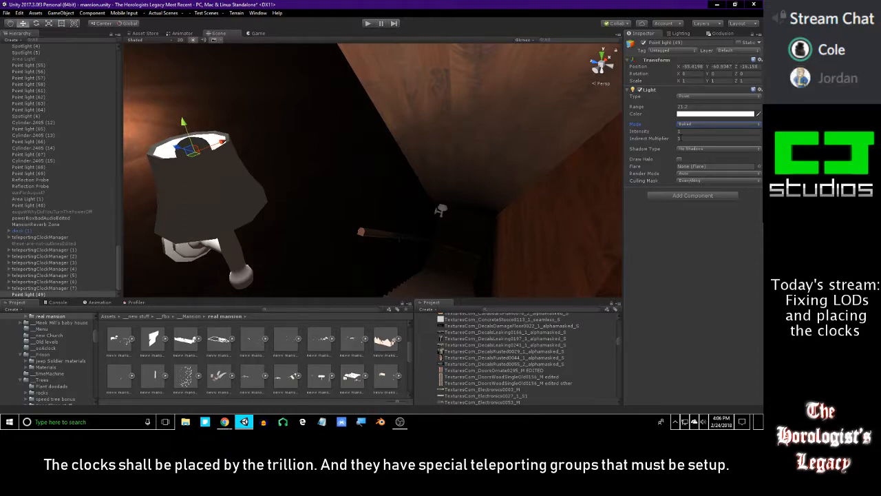
mouse_move(499, 167)
right_mouse_down()
mouse_move(469, 157)
mouse_move(482, 166)
right_mouse_up()
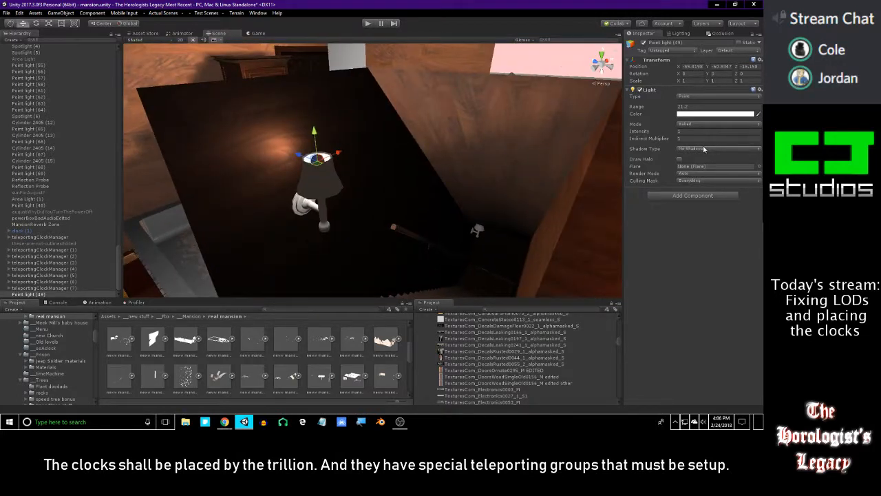
left_click(703, 148)
left_click(711, 170)
right_click_drag(485, 146, 383, 121)
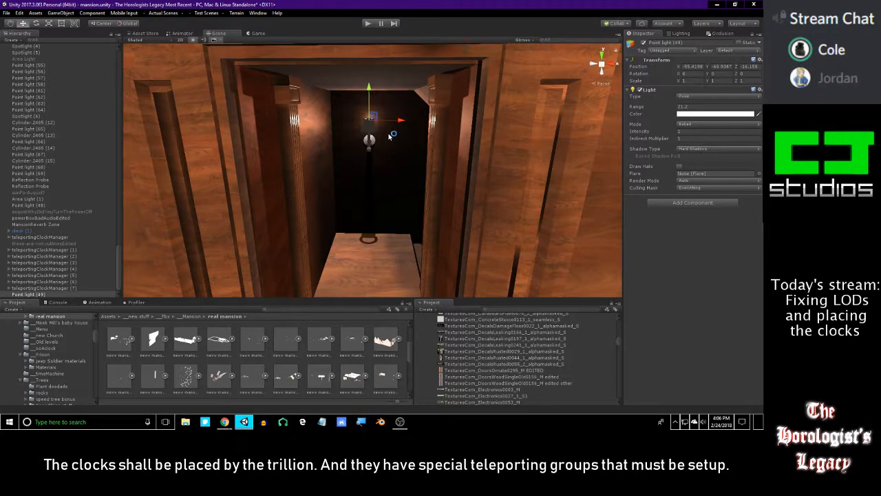
right_click_drag(441, 163, 438, 136)
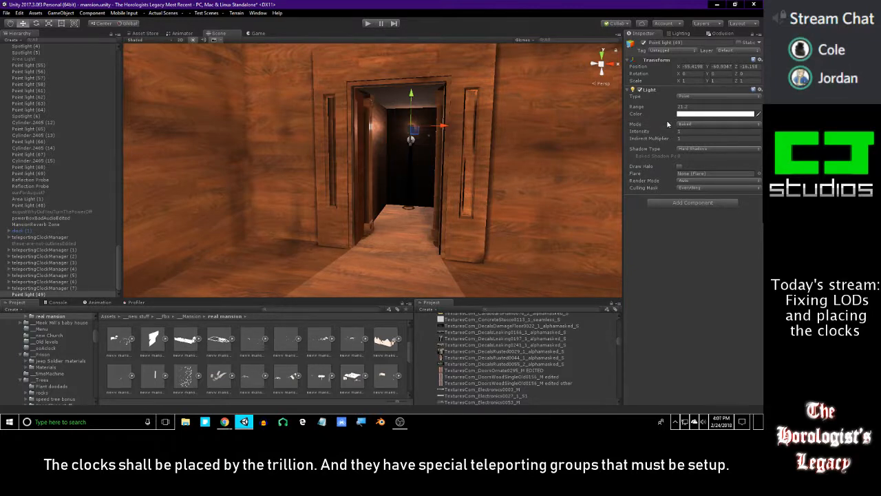
mouse_move(577, 146)
right_mouse_down()
mouse_move(228, 134)
mouse_move(576, 141)
right_mouse_up()
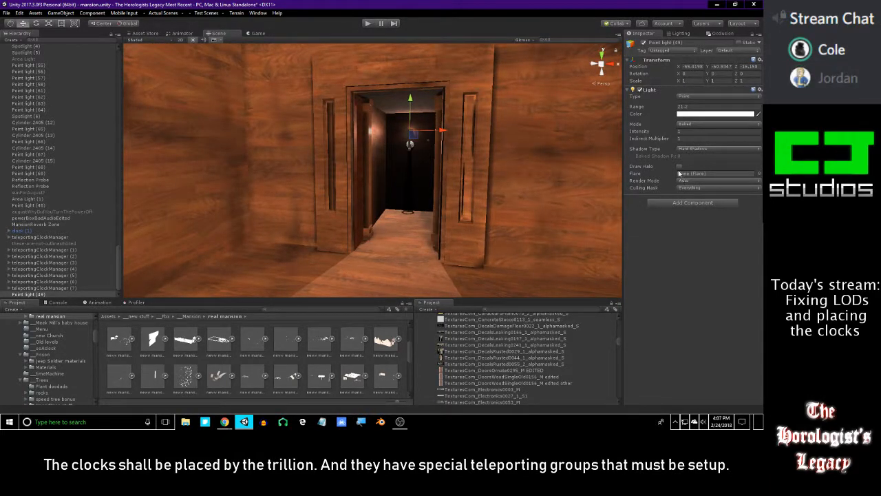
Tint the stairwell point light a pale warm cream, hex FFE9CEFF.
left_click(681, 114)
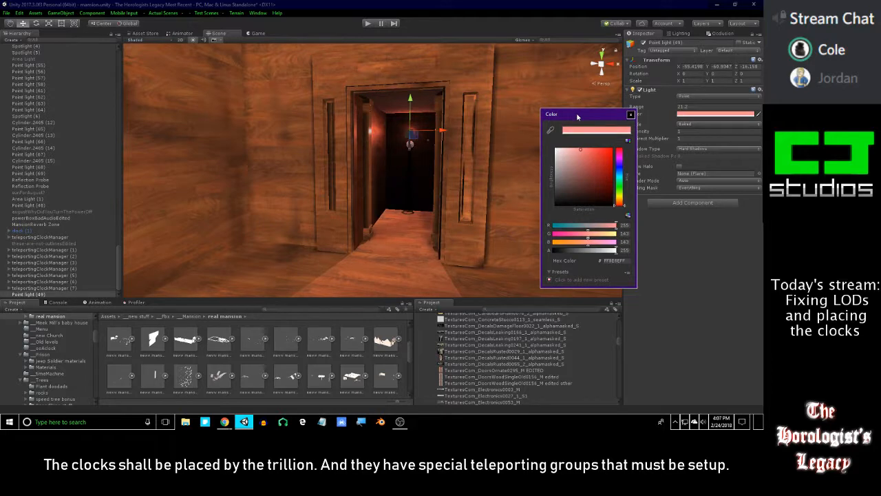
left_click_drag(550, 118, 562, 117)
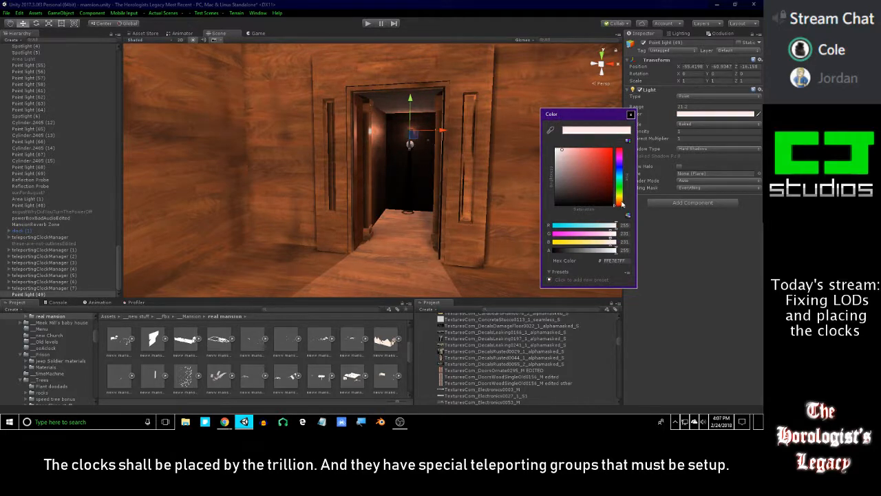
left_click_drag(622, 203, 623, 200)
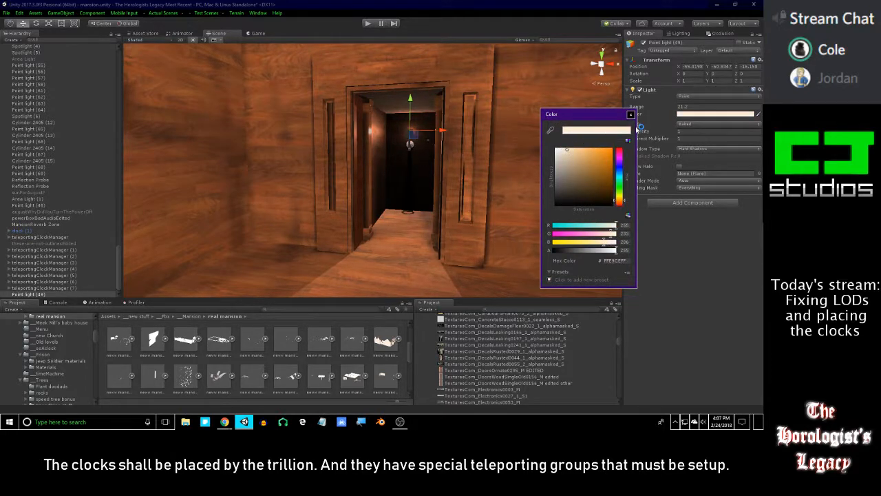
left_click(630, 115)
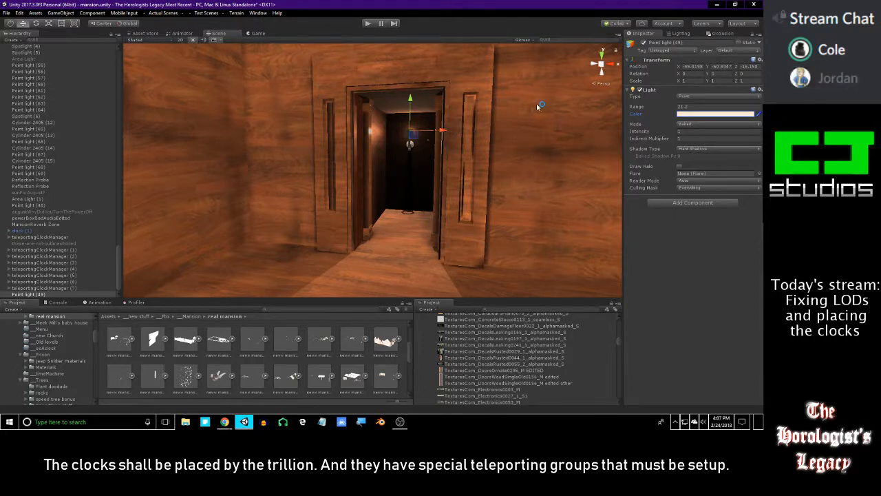
Copy the stairwell point light's Light component and select Point light (49) in the hierarchy.
right_click(652, 94)
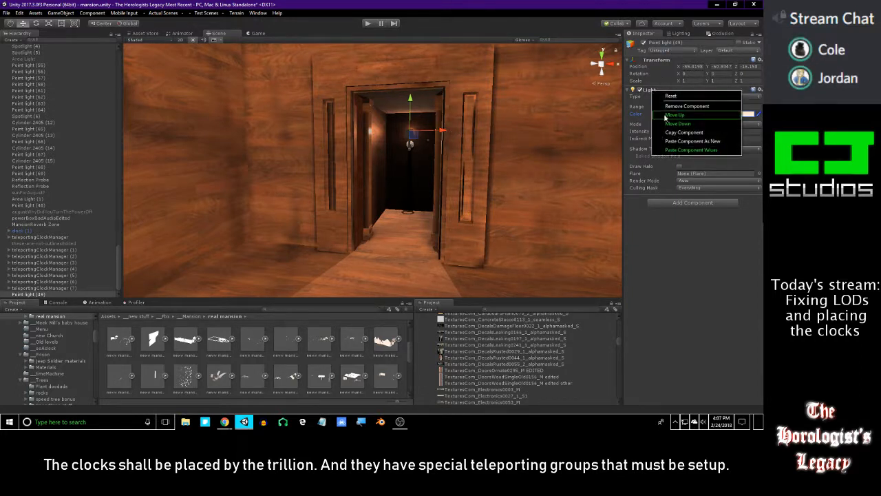
left_click(695, 132)
right_click_drag(447, 76, 596, 96)
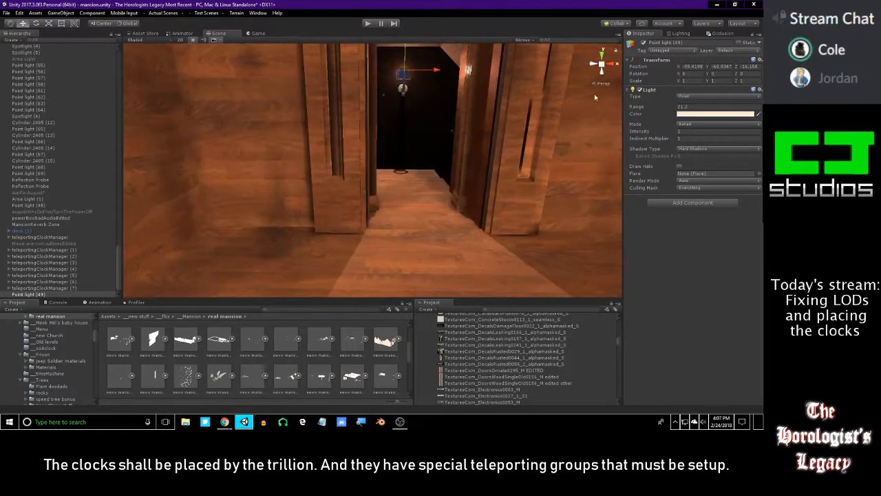
left_click(49, 293)
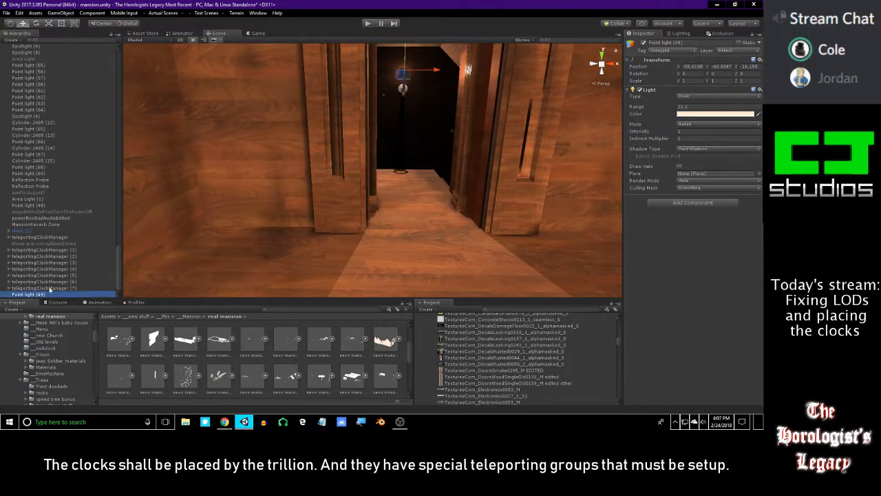
Duplicate Point light (49) and reposition the copy within the stairwell.
key("ctrl+d")
left_click_drag(401, 76, 610, 240)
right_click_drag(541, 197, 357, 163)
left_click_drag(259, 105, 334, 102)
right_click_drag(334, 103, 467, 155)
Set Cast Shadows to Off on the stairwell's wall lamp meshes, Cylinder.11845 and Cylinder.11848.
left_click(438, 159)
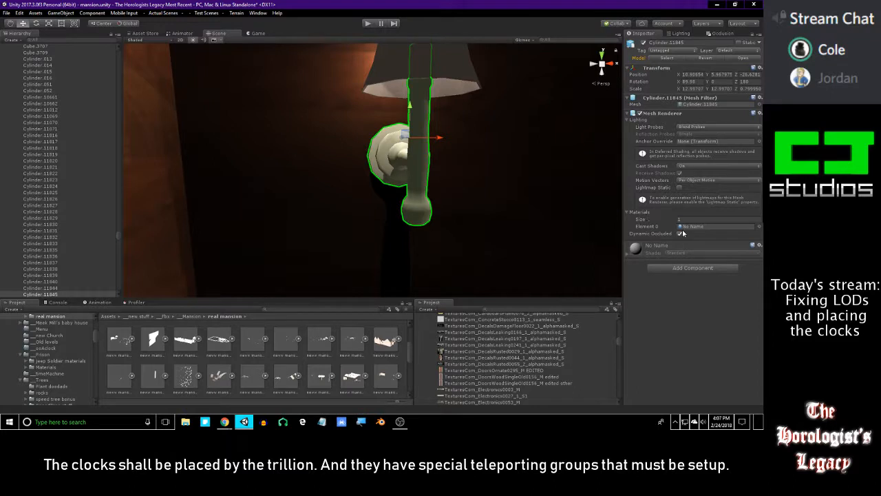
right_click_drag(594, 173, 455, 138)
left_click(700, 167)
left_click(693, 182)
left_click(469, 125)
left_click(693, 167)
left_click(696, 174)
Examine the stairwell lighting from the stairs and through the doorway, and check the wood-panelled wall nearby.
right_click_drag(462, 172, 430, 178)
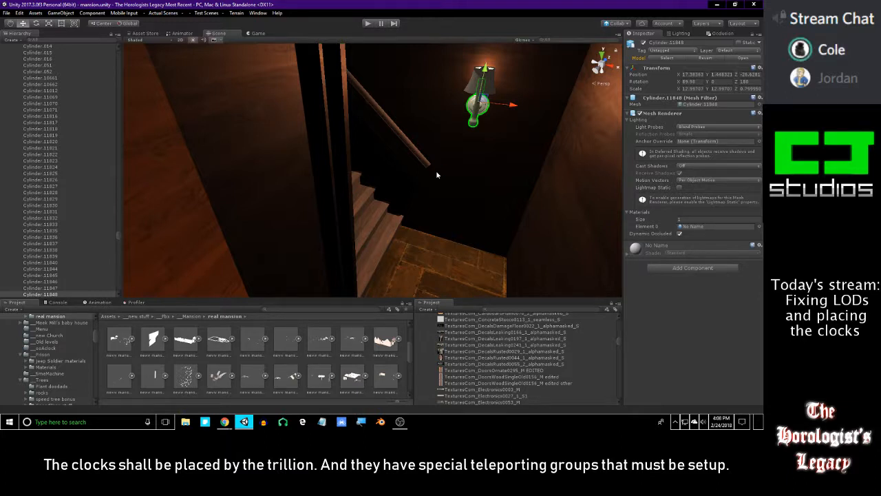
left_click(371, 360)
right_click_drag(446, 254, 463, 200)
key("w")
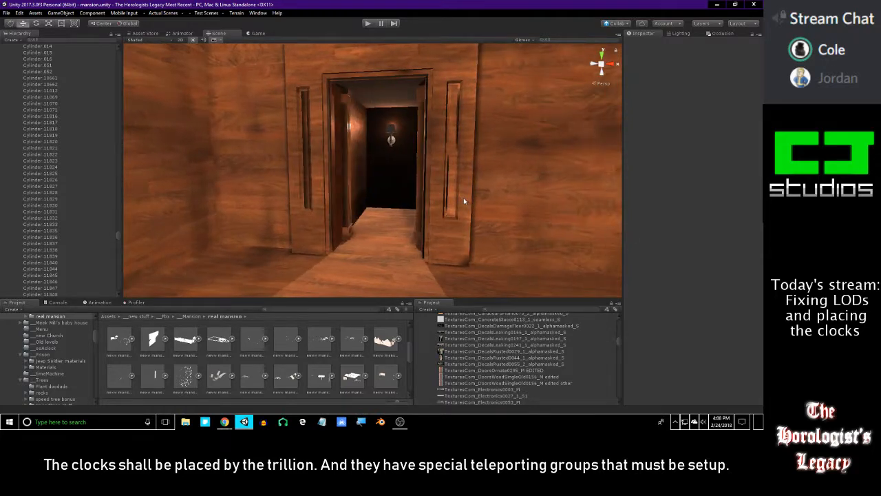
right_click_drag(413, 219, 261, 175)
left_click(322, 158)
right_click_drag(323, 157, 305, 162)
key("f")
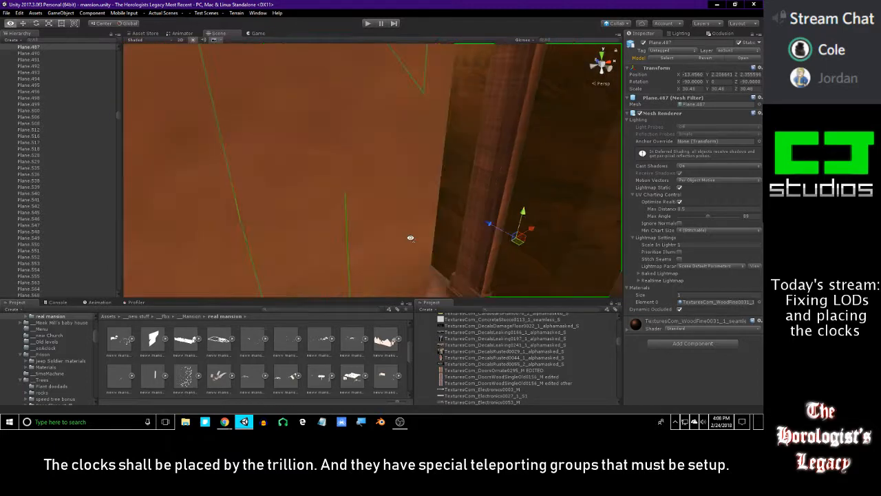
left_click(407, 351)
Select Point light (54) on the bar room ceiling and lower its intensity to under 3.
right_click_drag(383, 289, 419, 220)
left_click(437, 87)
left_click(420, 220)
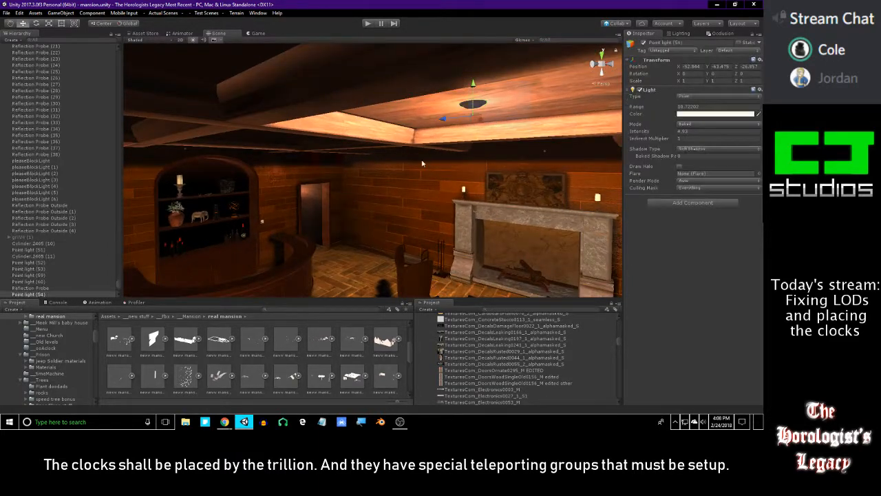
left_click_drag(531, 82, 420, 218)
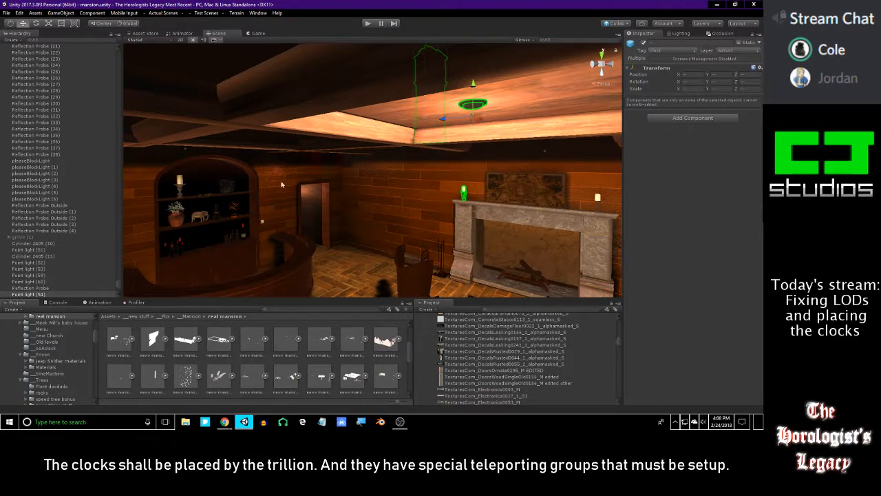
scroll(88, 256, "down", 3)
double_click(31, 245)
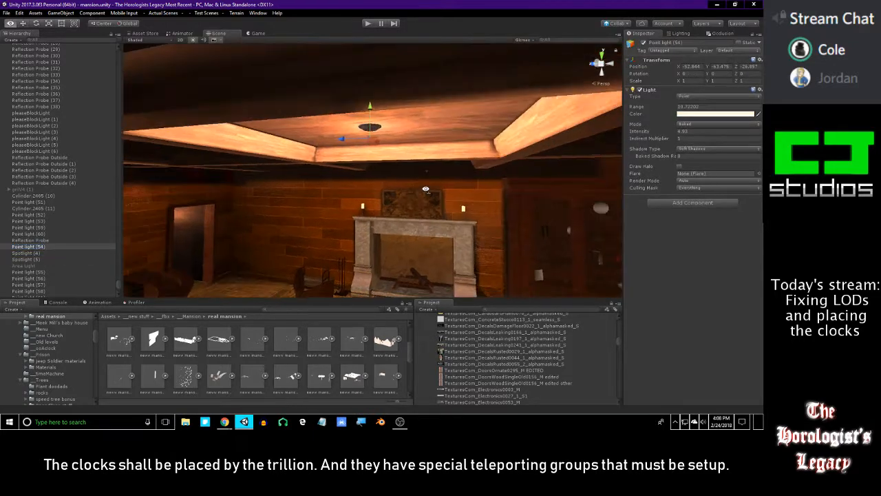
mouse_move(416, 188)
right_mouse_down()
mouse_move(348, 207)
mouse_move(406, 199)
right_mouse_up()
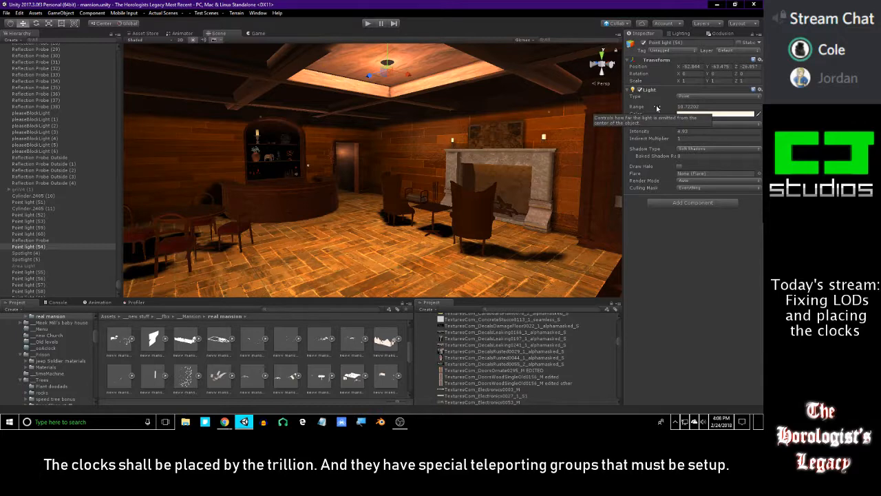
left_click_drag(658, 108, 637, 109)
right_click_drag(550, 136, 506, 154)
left_click_drag(646, 134, 642, 134)
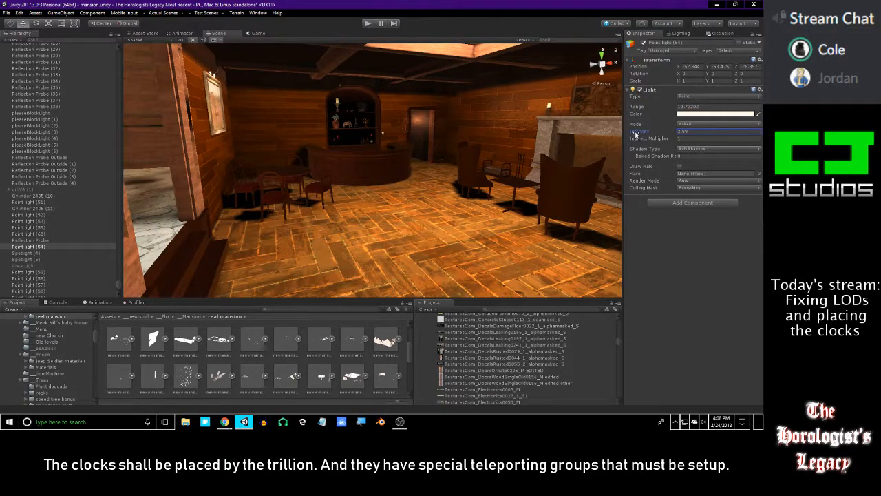
Try Realtime mode on the bar room's ceiling light, return it to Baked, and review the room's lighting.
right_click_drag(520, 158, 619, 126)
left_click(690, 123)
left_click(700, 131)
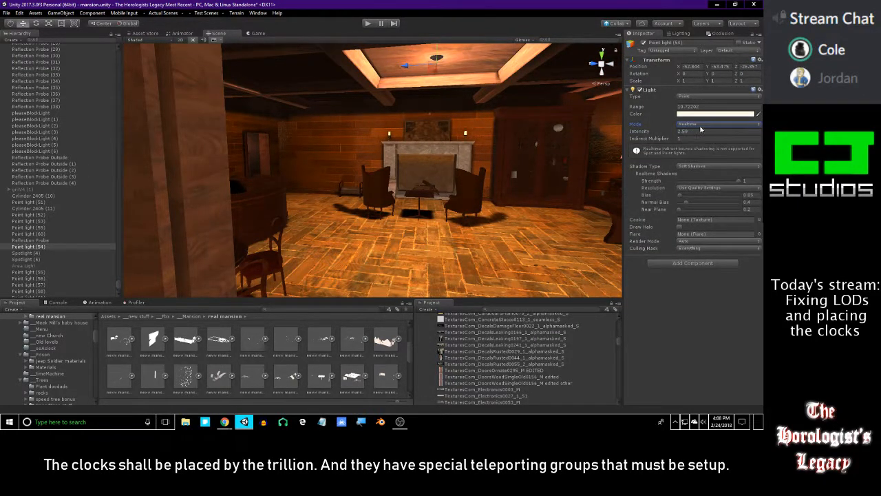
left_click(405, 66)
left_click(698, 129)
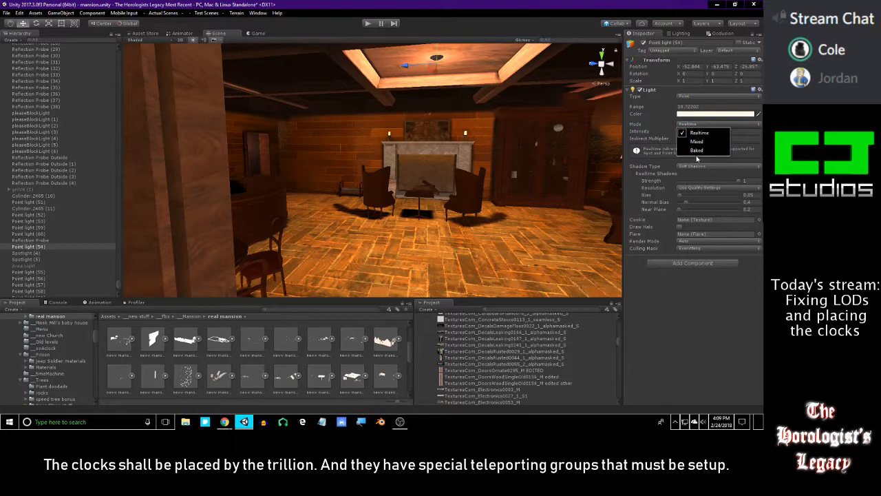
left_click(699, 159)
right_click_drag(523, 151, 452, 148)
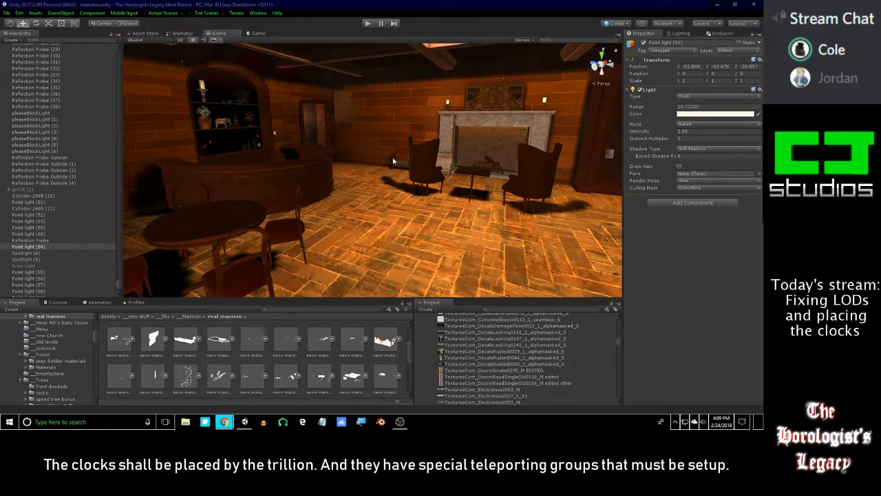
right_click_drag(396, 166, 370, 142)
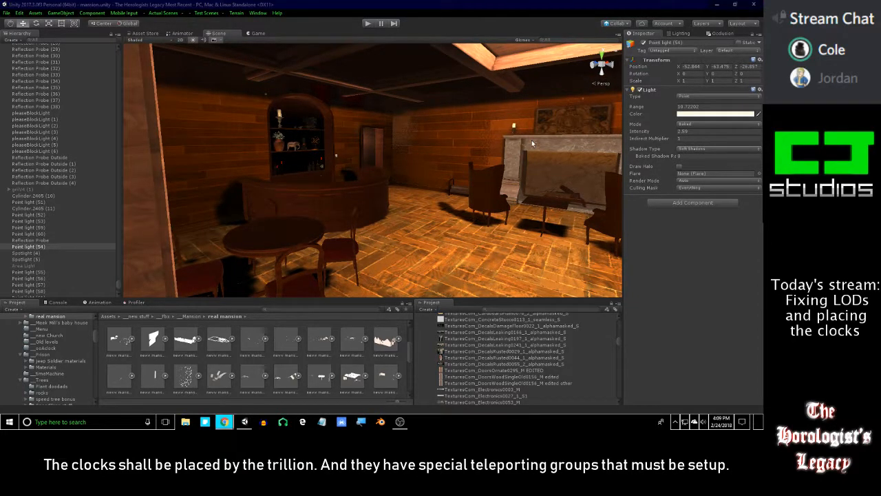
right_click_drag(533, 150, 417, 138)
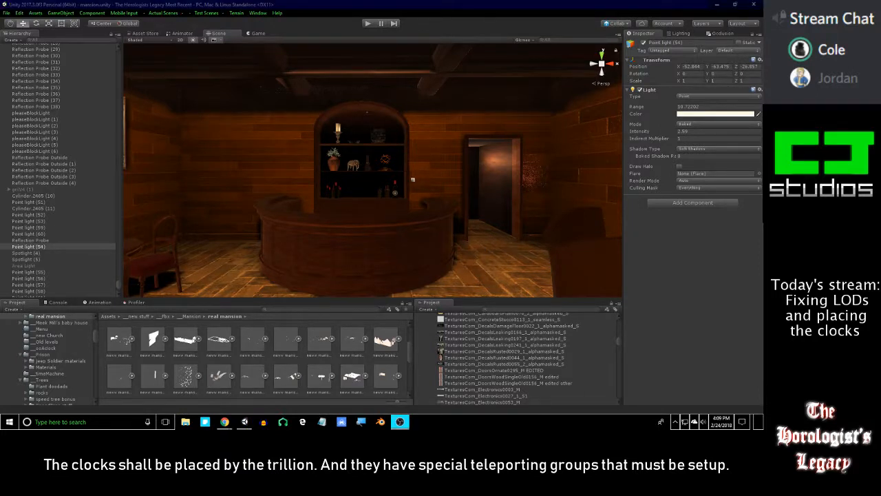
In OBS, replace the stream caption text with "We've finished the LODs and clock placements".
left_click_drag(2, 67, 413, 119)
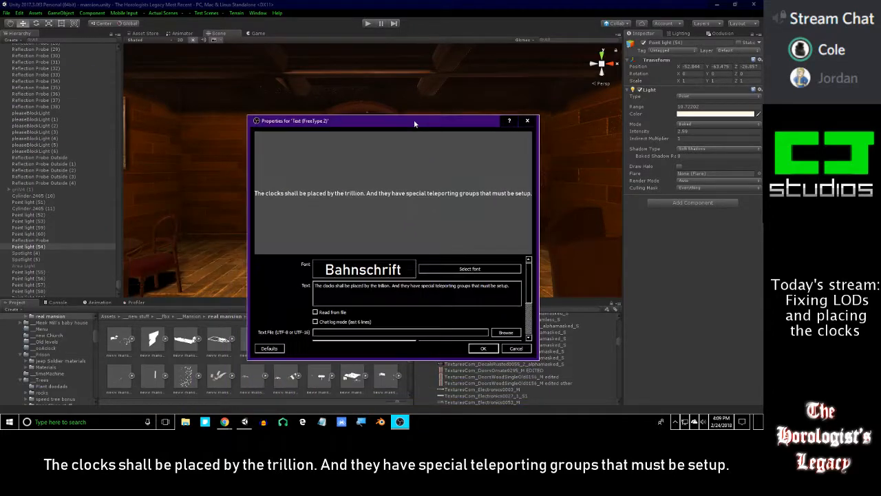
left_click_drag(315, 285, 510, 286)
key("BackSpace")
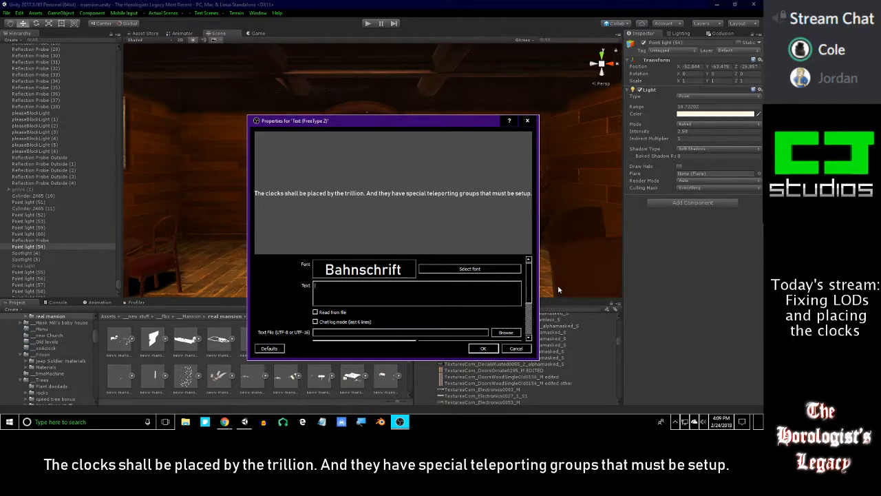
type("We;v")
key("BackSpace")
key("BackSpace")
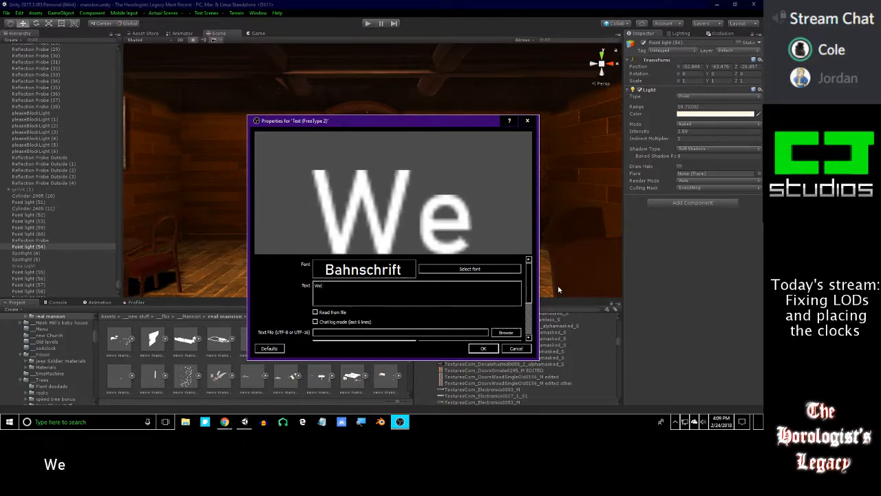
type("'ve finished the LODs and clock placements")
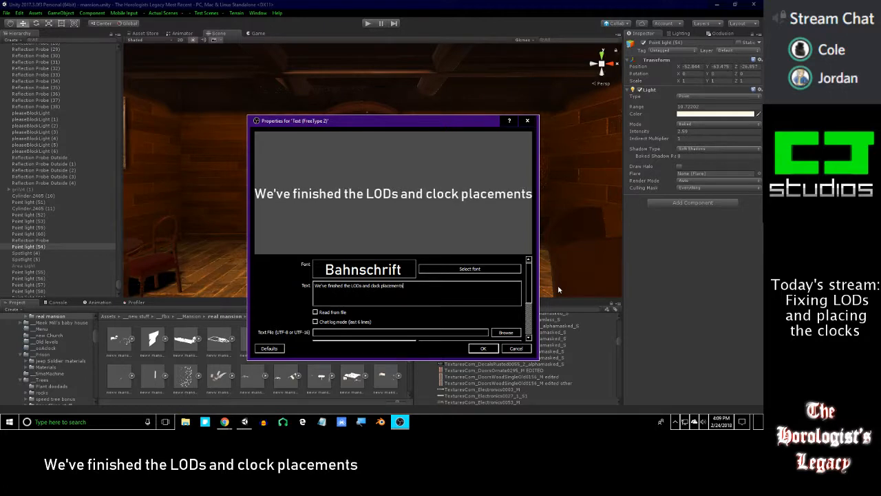
Continue the stream caption with "so I'm".
type(" so")
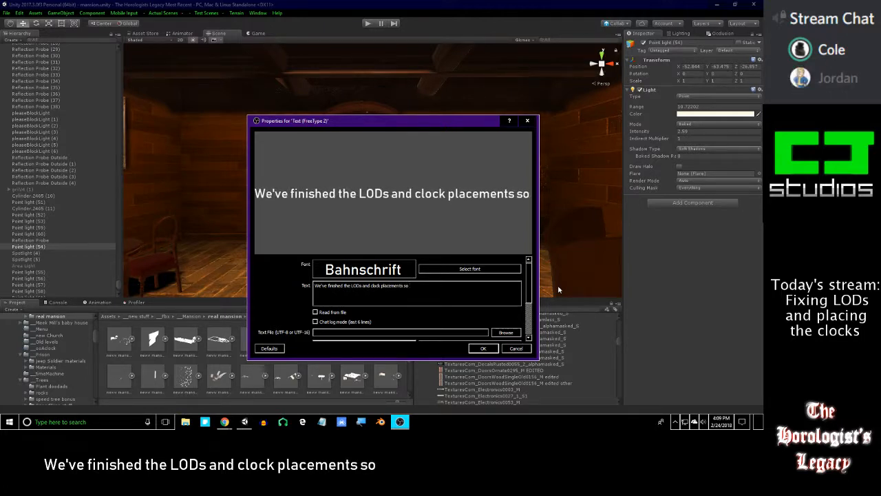
type("O")
key("BackSpace")
type("we're")
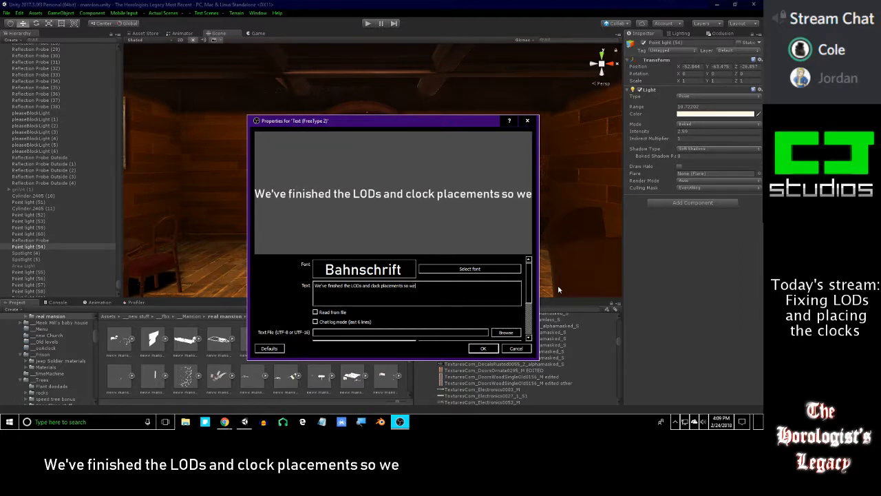
key("BackSpace")
key("BackSpace")
key("BackSpace")
key("BackSpace")
key("BackSpace")
type("I'm")
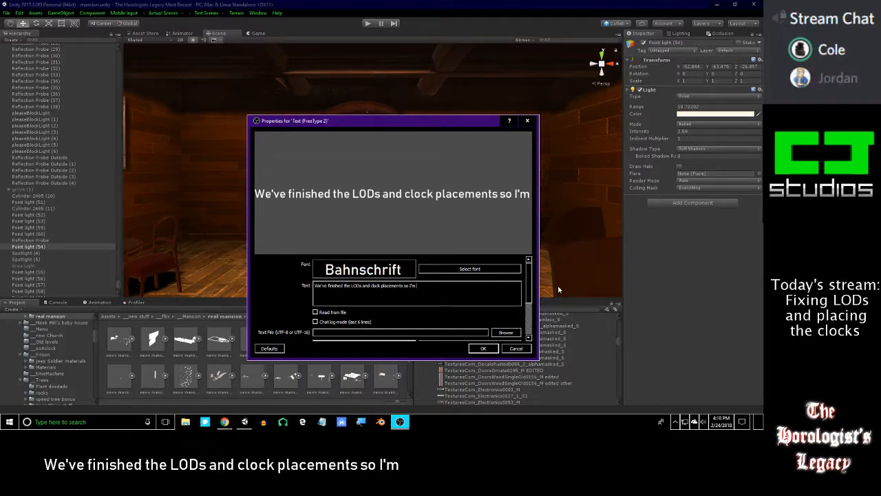
type(".")
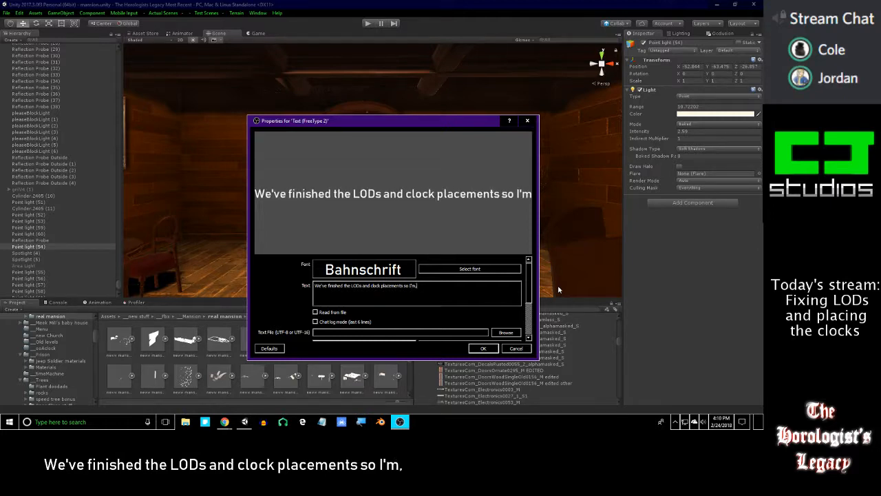
key("BackSpace")
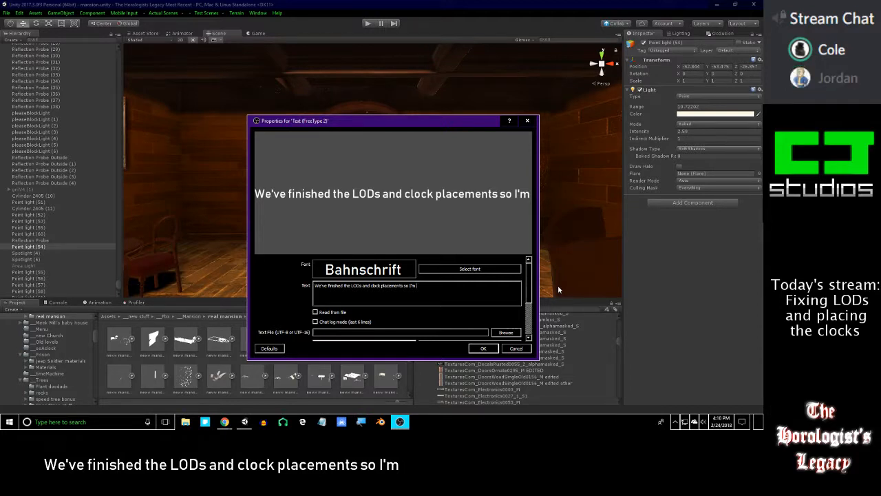
Finish the stream caption with "doing other stuff around the level/s" and apply the text.
type("doing other stuff")
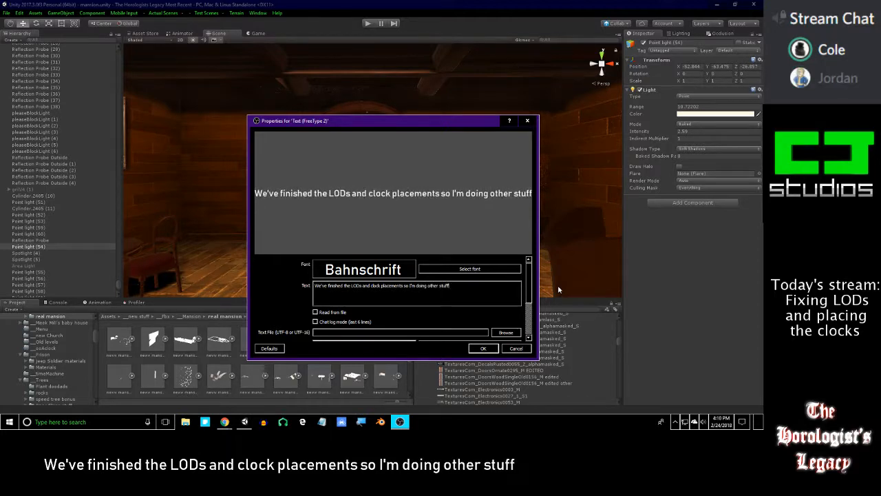
type(" around the leve")
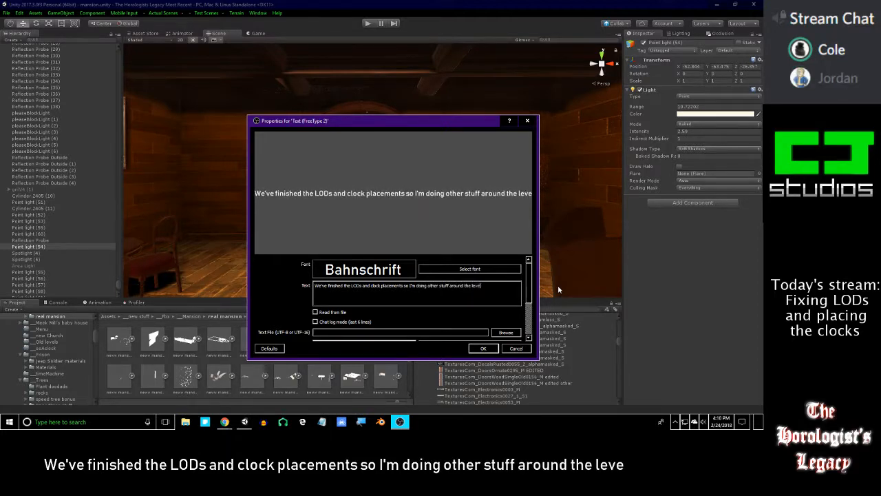
type("l/s")
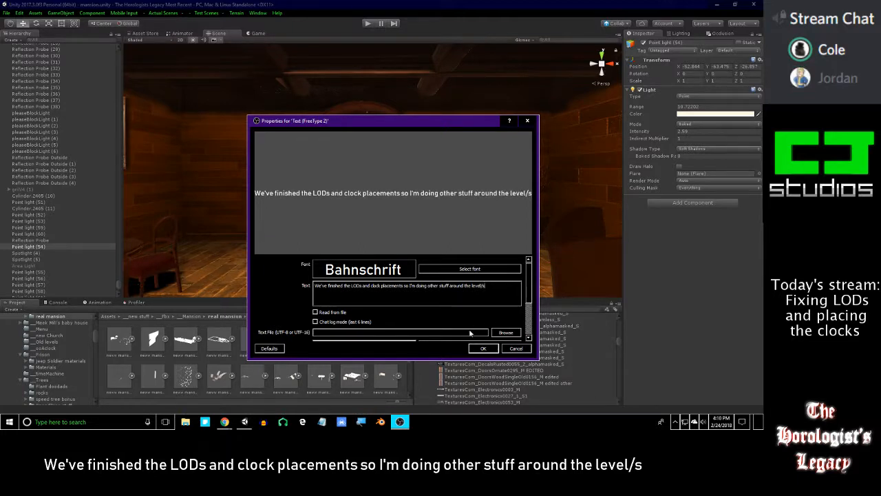
left_click(484, 348)
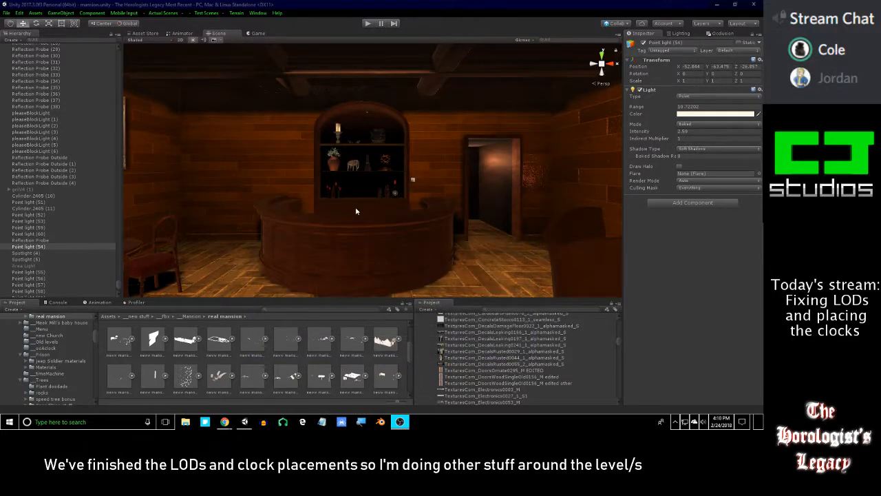
Back in Unity, inspect the lampshade Cylinder.2405 (9) on the small corner table and its surroundings.
right_click_drag(389, 232, 360, 186)
key("s")
right_click_drag(266, 186, 269, 241)
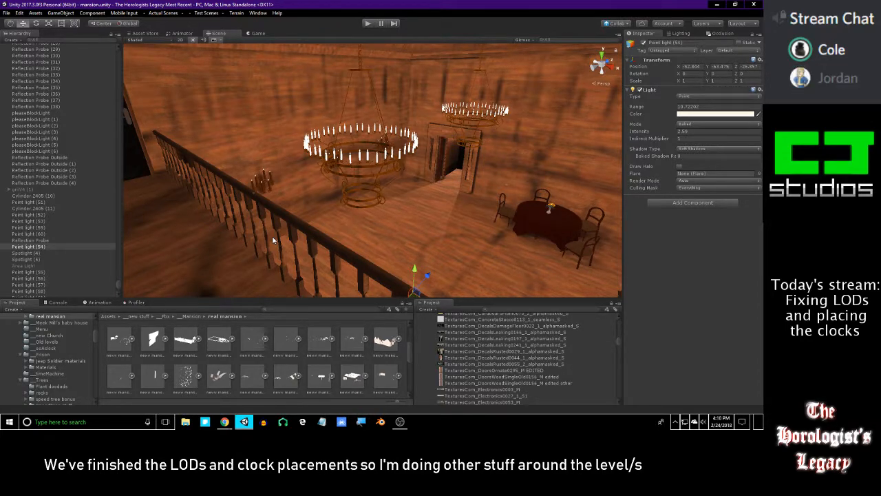
right_click_drag(349, 204, 483, 185)
left_click(484, 185)
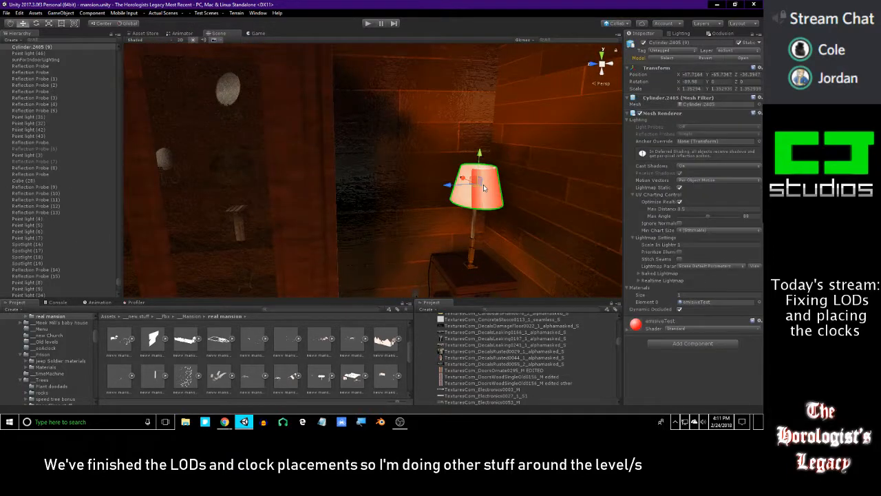
scroll(84, 179, "up", 3)
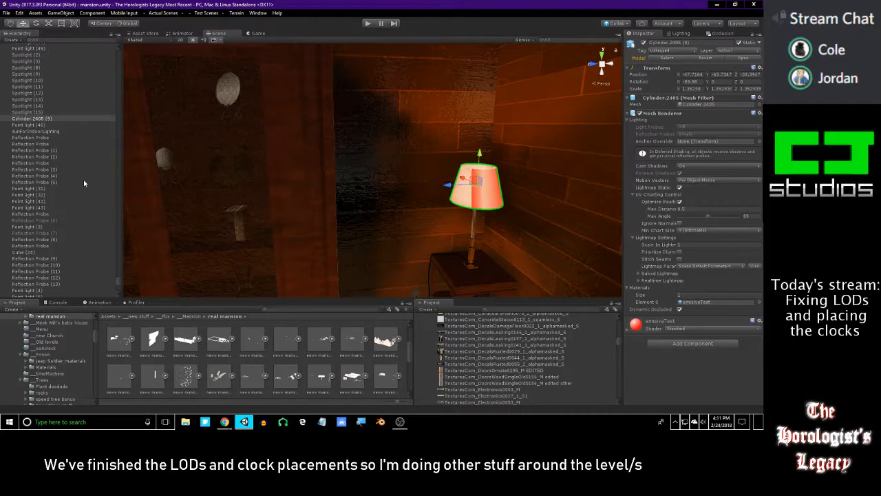
key("f")
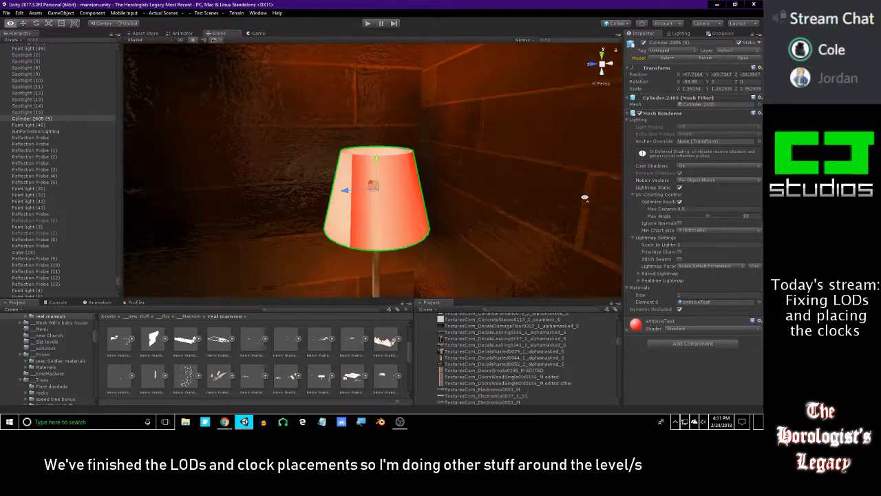
scroll(584, 198, "down", 3)
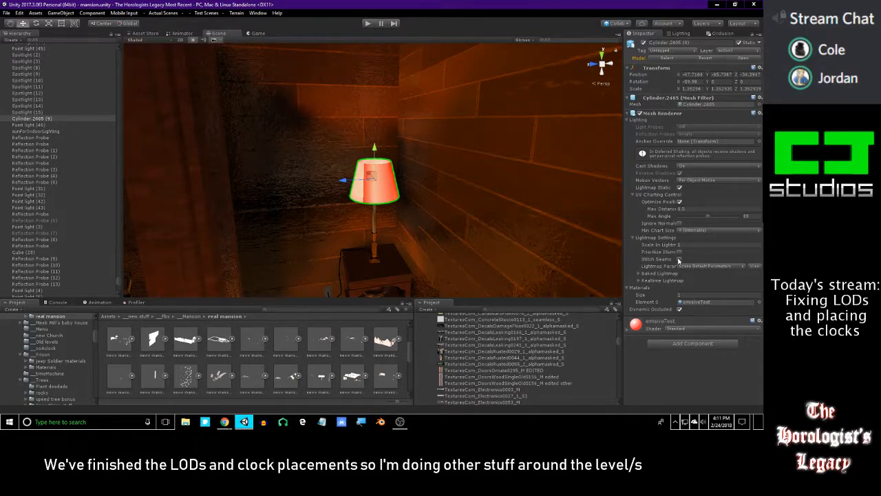
Select the valve beside the radiator in the red-wallpapered room and collapse its UV Charting Control and Lightmap Settings.
right_click_drag(498, 197, 362, 183)
left_click(427, 179)
right_click_drag(427, 179, 365, 185)
left_click(317, 190)
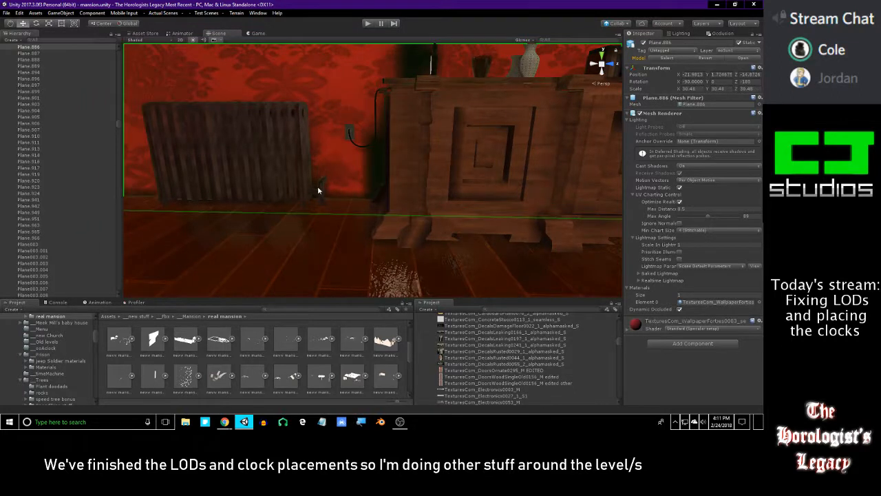
left_click(319, 190)
right_click_drag(319, 191, 353, 201)
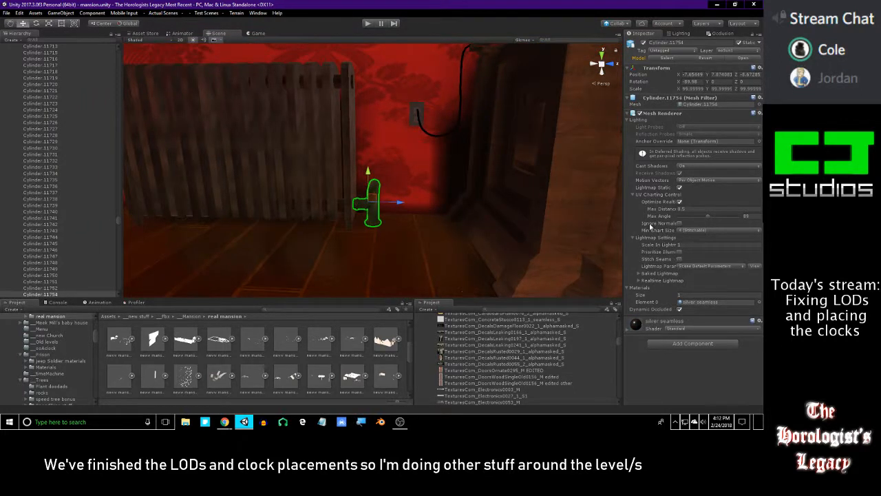
left_click(633, 195)
left_click(632, 202)
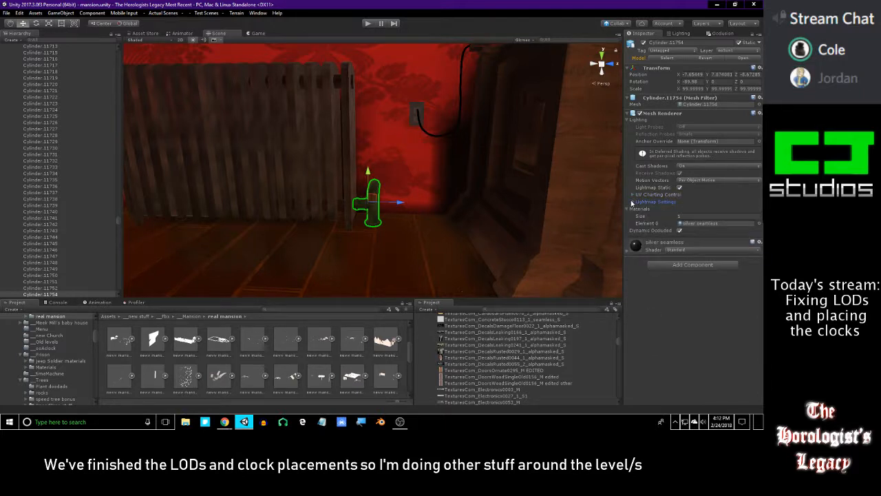
Enable Stitch Seams in the lightmap settings of the valve beside the radiator.
left_click(632, 201)
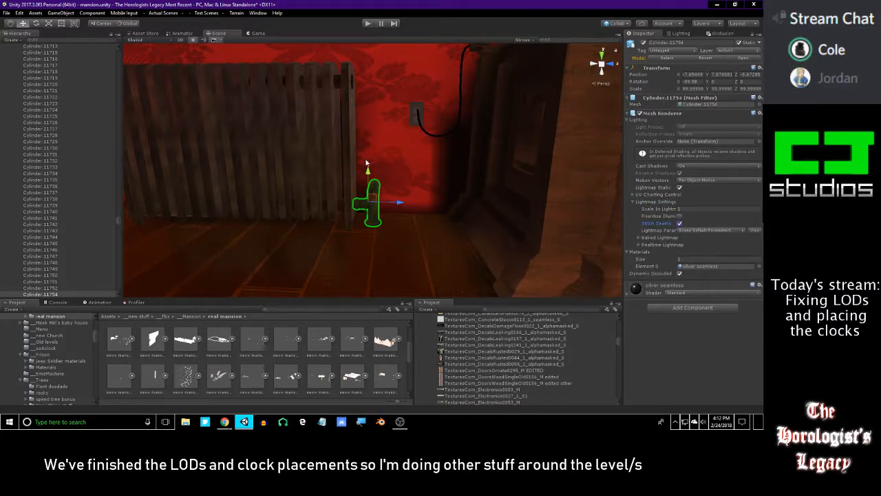
mouse_move(386, 163)
right_mouse_down()
mouse_move(427, 165)
mouse_move(397, 168)
right_mouse_up()
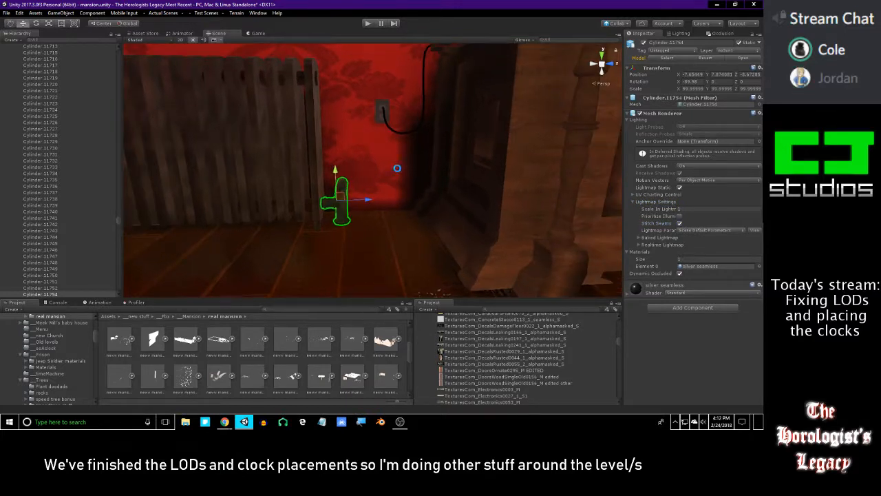
right_click_drag(427, 190, 432, 228)
Change the color of the corner table lamp's Point light (46) to pale peach FFD2C5.
left_click(431, 228)
scroll(69, 217, "down", 4)
left_click(34, 229)
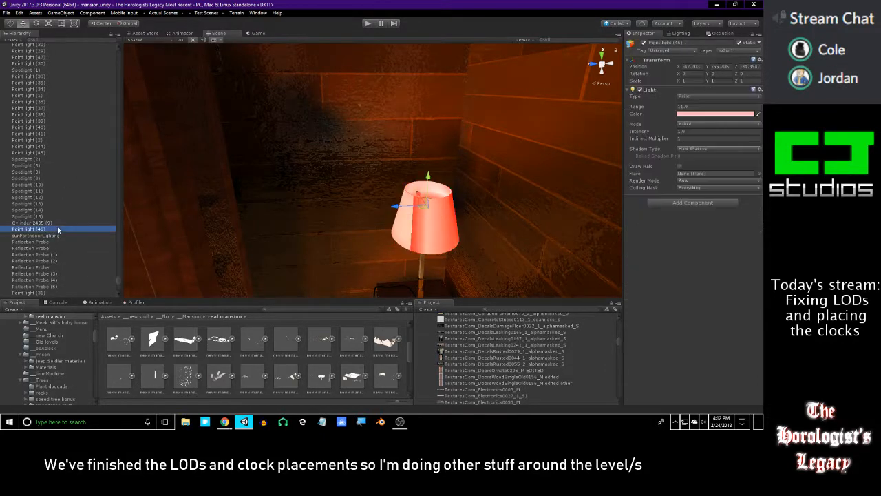
left_click(56, 224)
left_click(59, 229, "ctrl")
right_click_drag(303, 190, 267, 186)
left_click(50, 224)
left_click(49, 229)
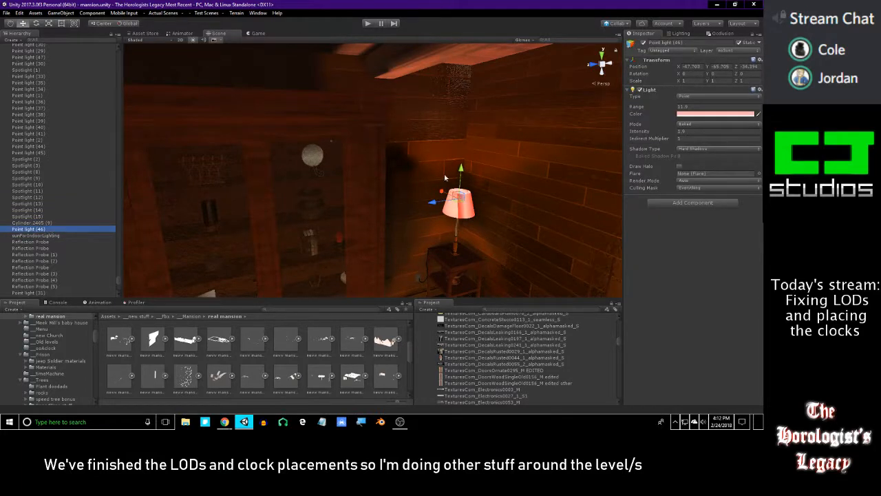
left_click(693, 116)
left_click_drag(567, 150, 566, 149)
left_click(570, 151)
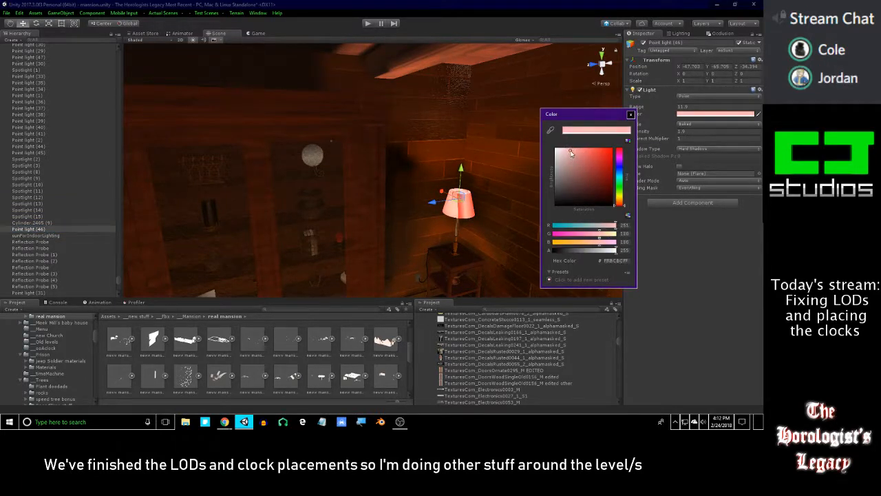
left_click_drag(619, 204, 620, 206)
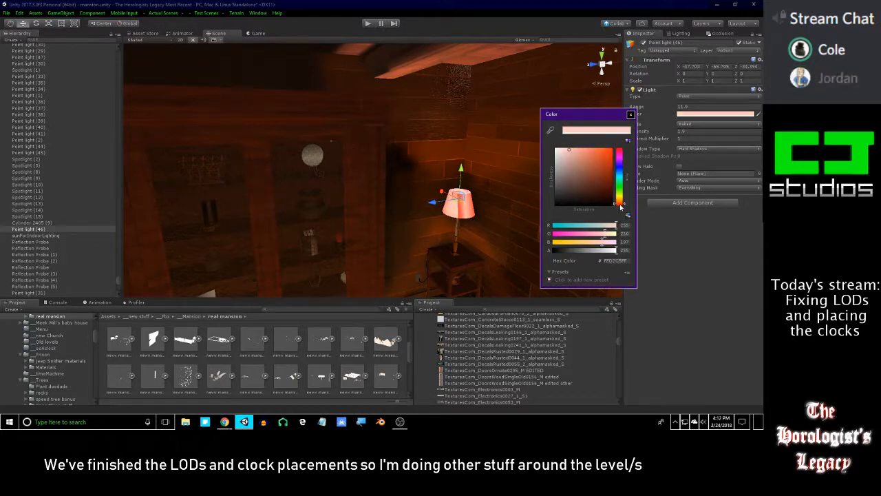
left_click(631, 115)
Duplicate the corner table's lampshade Cylinder.2405 (9) together with its Point light (46).
left_click(67, 228)
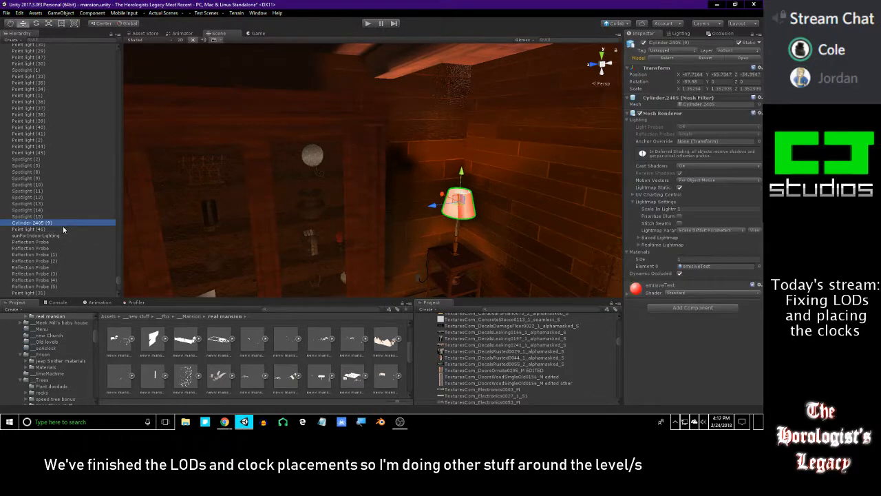
right_click_drag(296, 179, 309, 186)
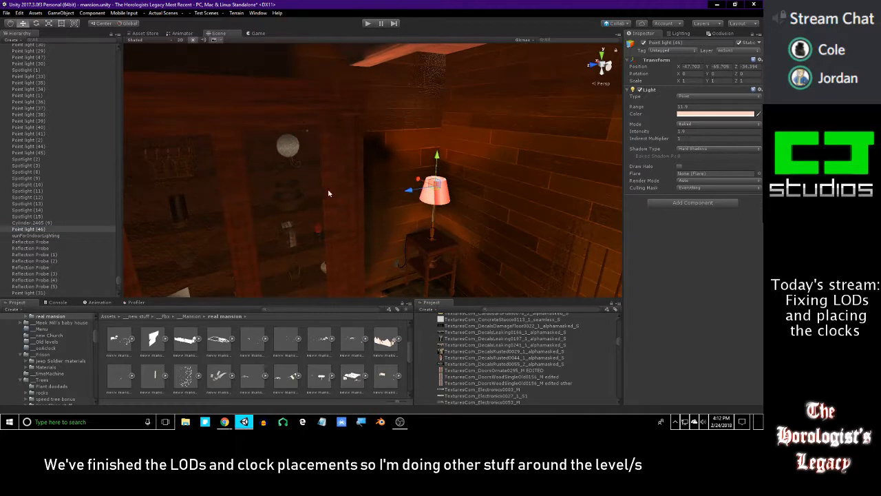
left_click(446, 201)
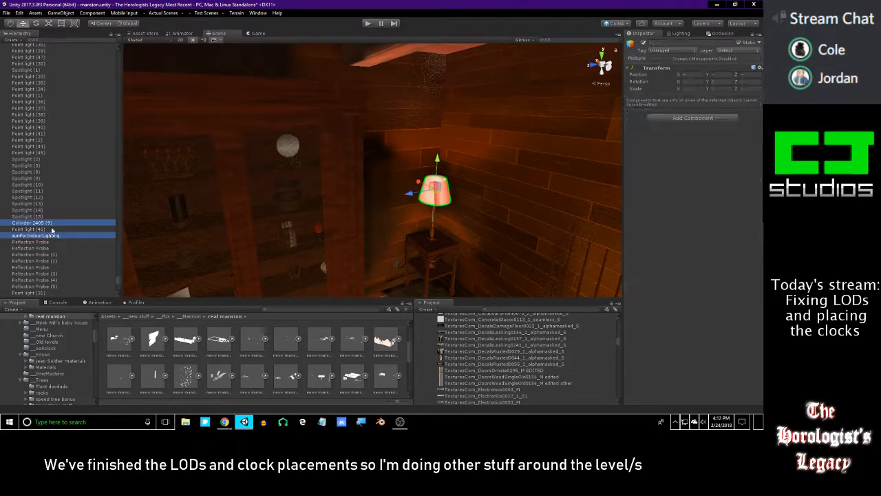
left_click(86, 229, "ctrl")
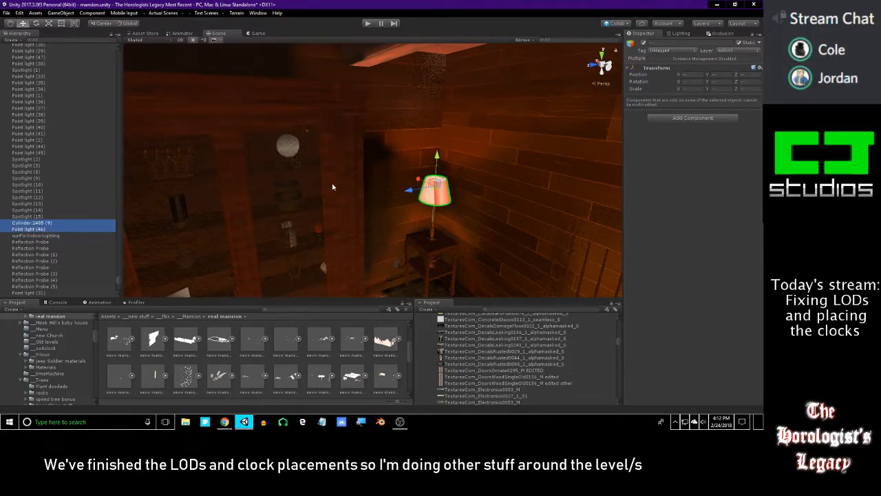
key("ctrl+d")
Move the duplicated lampshade and light out of the corner by the glass cabinet and across the large staircase hall.
mouse_move(413, 196)
right_mouse_down()
mouse_move(446, 200)
mouse_move(425, 195)
right_mouse_up()
key("s")
left_click_drag(404, 161, 564, 189)
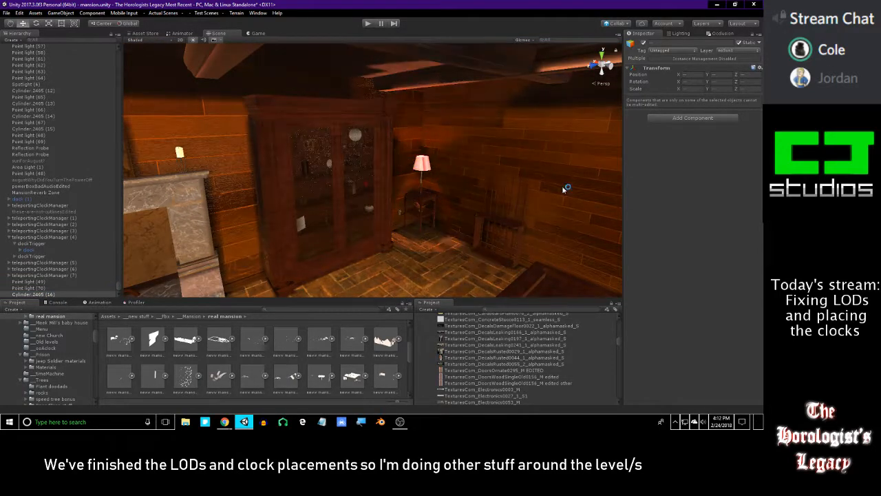
key("w")
right_click_drag(508, 167, 427, 126)
key("s")
left_click_drag(357, 154, 388, 165)
key("w")
right_click_drag(388, 165, 369, 174)
left_click_drag(381, 165, 590, 99)
key("w")
right_click_drag(413, 141, 473, 129)
left_click_drag(467, 119, 531, 97)
key("w")
right_click_drag(531, 97, 348, 94)
left_click_drag(411, 209, 425, 403)
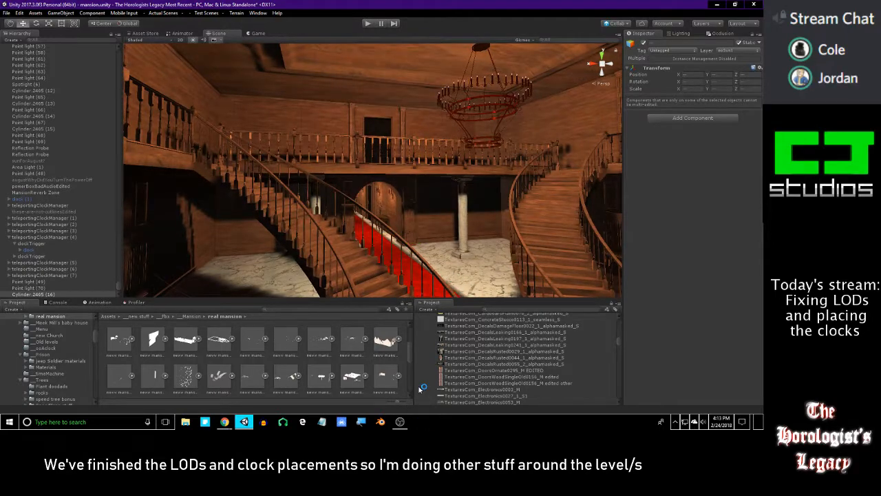
Shift the duplicated lampshade and light out of the red-wallpapered room and past the statue on its pedestal.
right_click_drag(369, 269, 353, 247)
key("f")
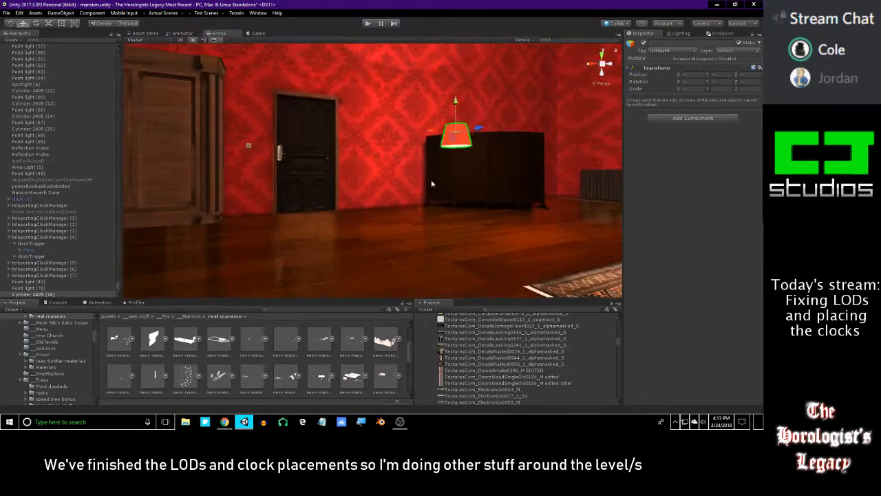
left_click_drag(476, 133, 118, 181)
right_click_drag(332, 170, 306, 169)
key("f")
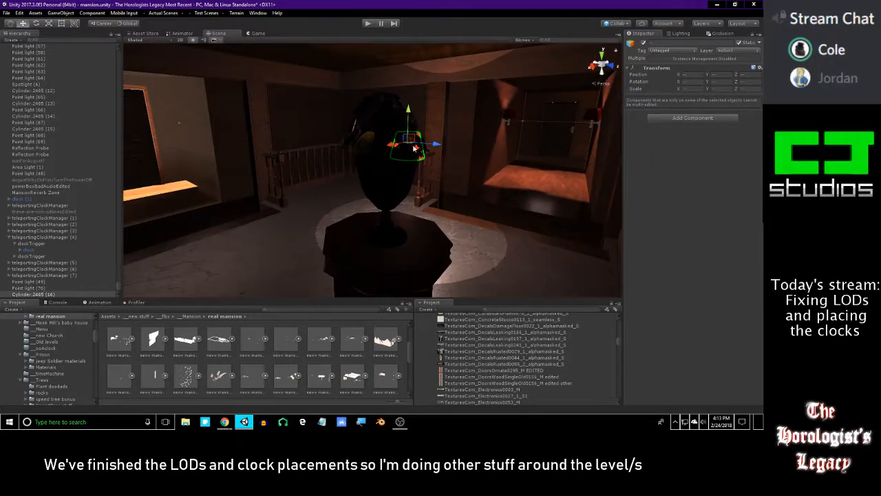
left_click_drag(410, 146, 148, 123)
Place the duplicated lampshade and light over the pillar-side arm of the wall sconce near the red sofa.
right_click_drag(259, 150, 435, 174)
key("w")
key("s")
left_click_drag(481, 163, 176, 161)
right_click_drag(251, 152, 93, 159)
key("d")
right_click_drag(306, 163, 327, 199)
key("w")
key("s")
left_click_drag(303, 199, 460, 156)
left_click_drag(435, 124, 431, 69)
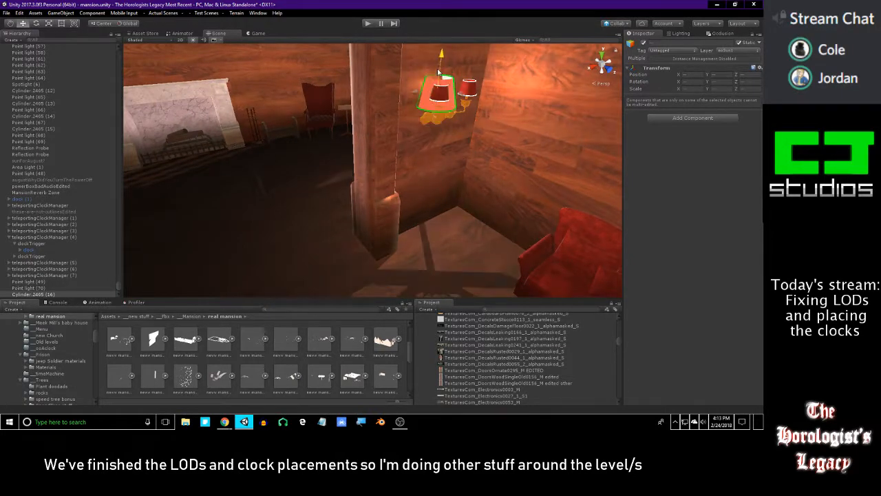
Scale the duplicated lampshade and light by 0.85 to fit the wall sconce's pillar-side arm.
key("f")
scroll(461, 92, "down", 5)
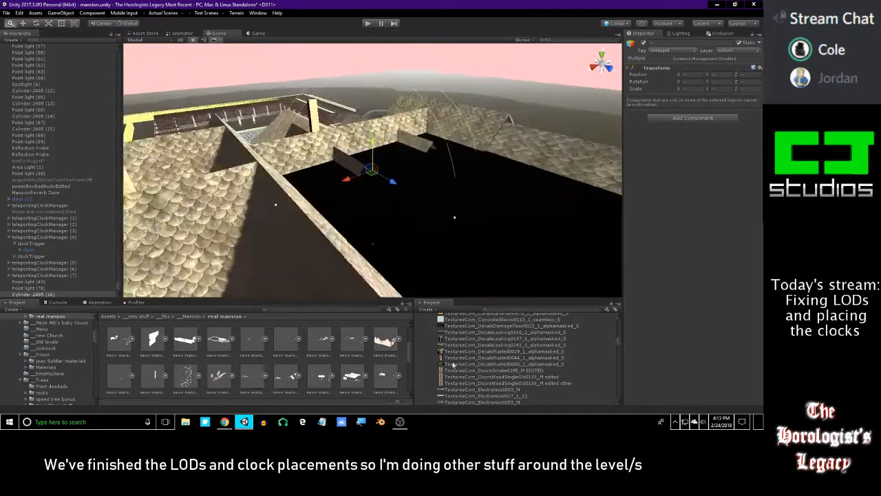
key("f")
left_click_drag(439, 153, 402, 175, "alt")
right_click_drag(402, 174, 389, 26, "alt")
left_click_drag(443, 104, 359, 192, "alt")
key("r")
right_click_drag(359, 191, 327, 159)
key("s")
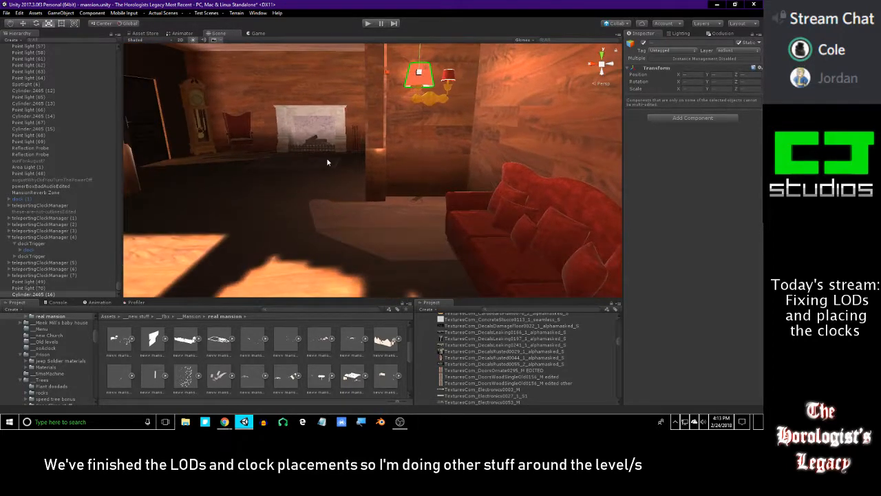
key("ctrl+z")
key("s")
mouse_move(352, 156)
right_mouse_down()
mouse_move(287, 149)
mouse_move(324, 152)
mouse_move(349, 140)
mouse_move(349, 167)
right_mouse_up()
key("w")
key("e")
key("d")
scroll(232, 252, "down", 2)
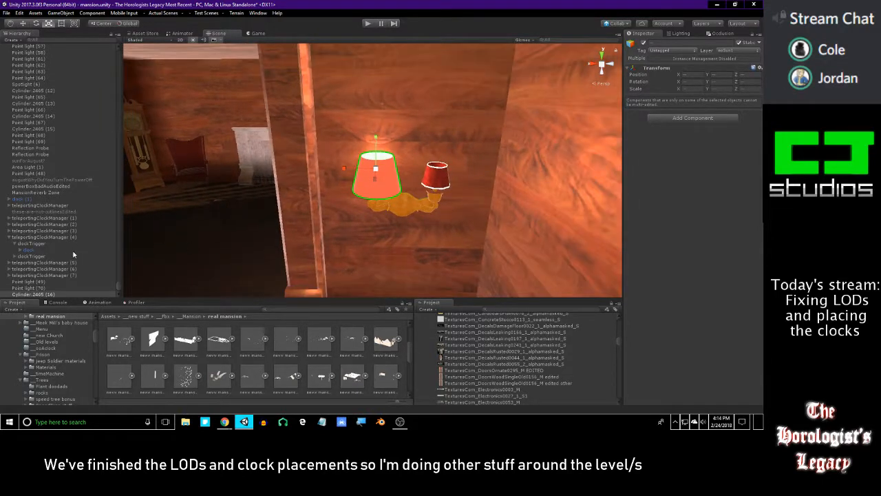
Set the intensity of the sconce's Point light (71) to 1, keeping its range at 11.9.
scroll(75, 254, "down", 2)
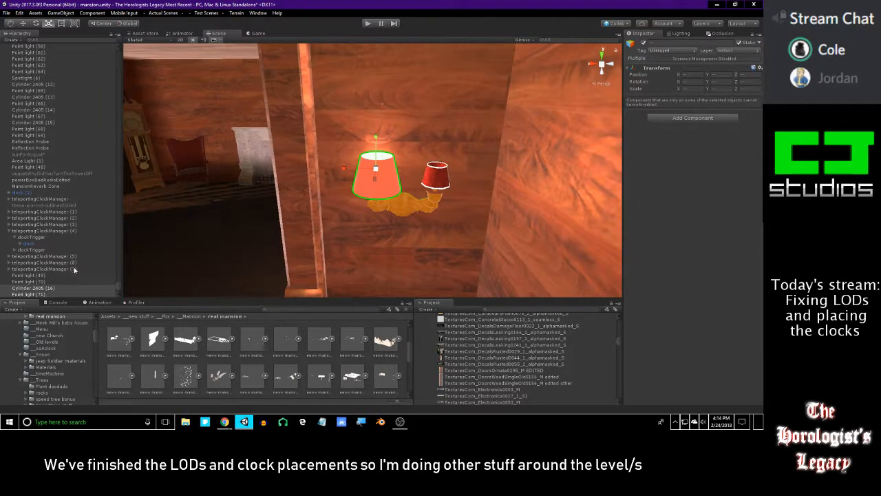
left_click(45, 295)
key("f")
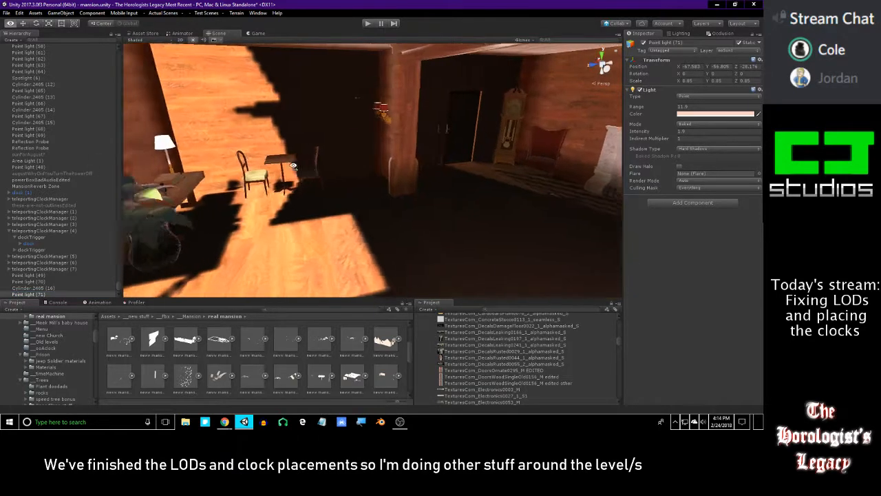
left_click_drag(659, 110, 629, 114)
key("ctrl+z")
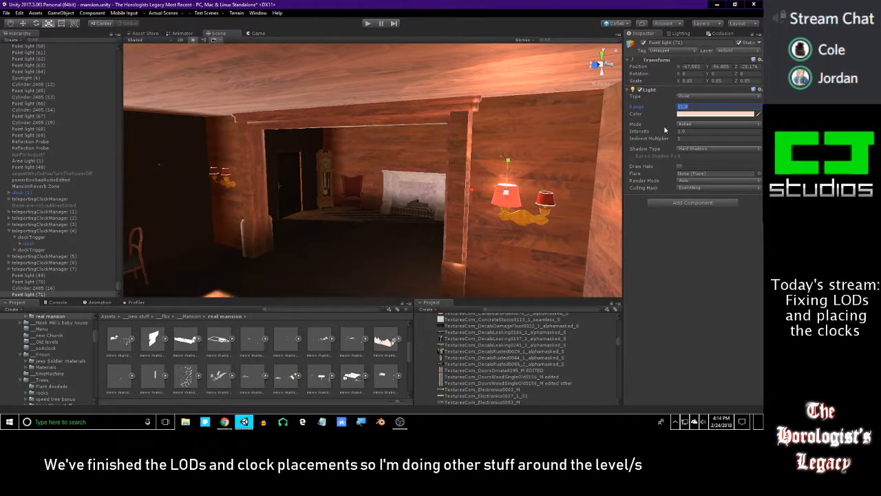
left_click_drag(658, 135, 651, 135)
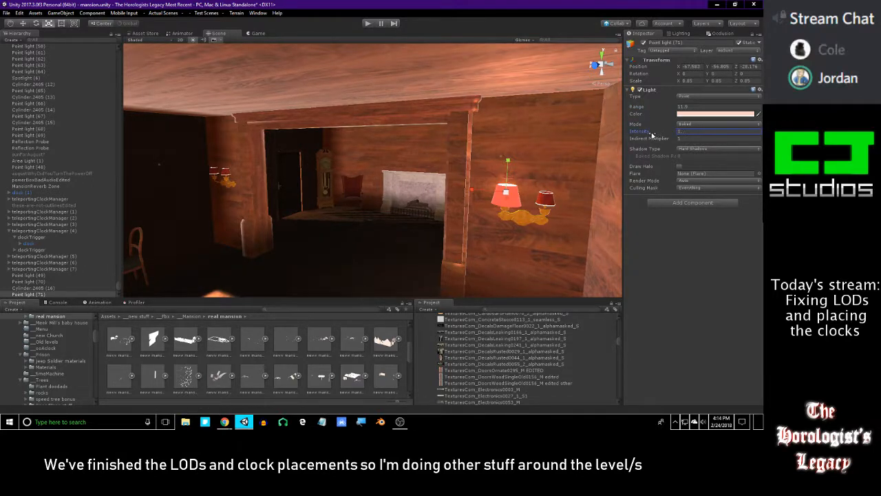
key("w")
key("d")
right_click_drag(415, 186, 421, 200)
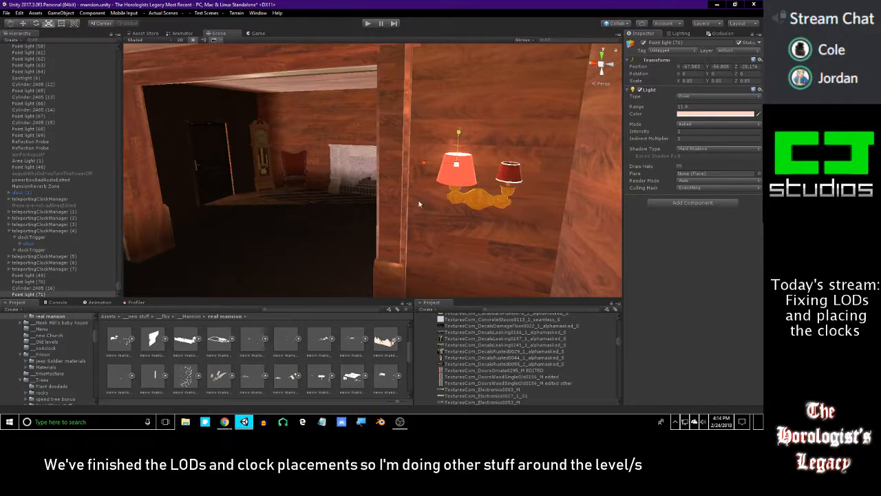
Duplicate Point light (71) on its own and try shifting the copy towards the sconce's other arm.
key("ctrl+d")
key("w")
key("e")
key("w")
left_click_drag(428, 167, 473, 175)
key("ctrl+z")
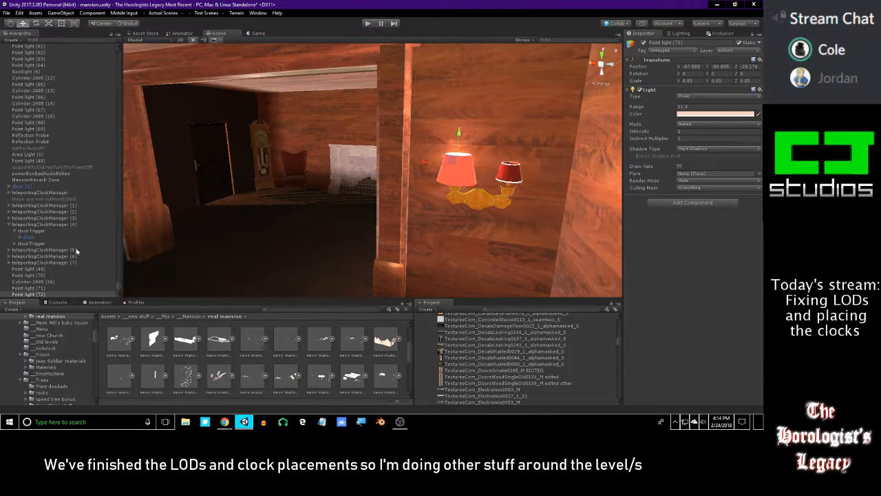
Duplicate the sconce's lampshade together with its light and delete the surplus Point light (72).
left_click(465, 182, "shift")
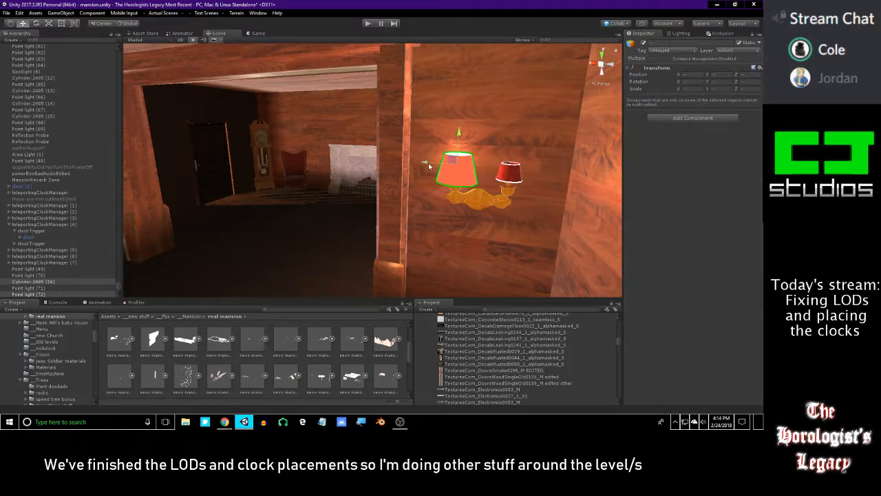
key("ctrl+d")
left_click(47, 288)
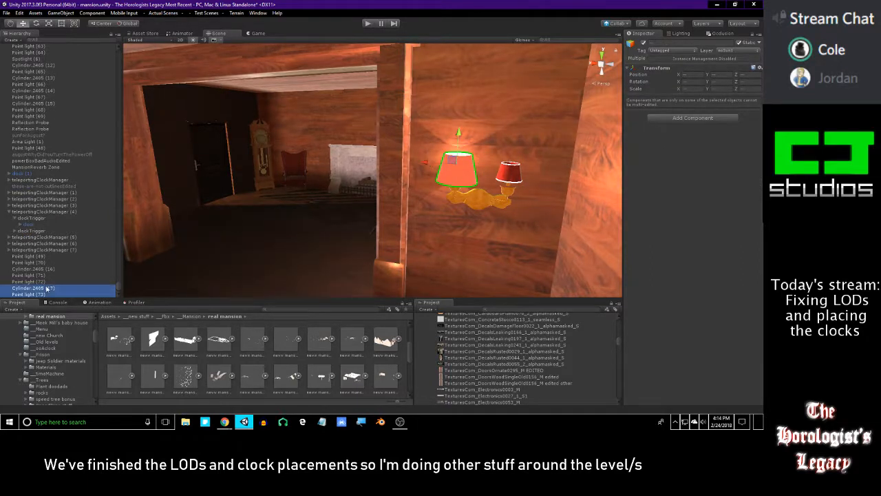
left_click(50, 282)
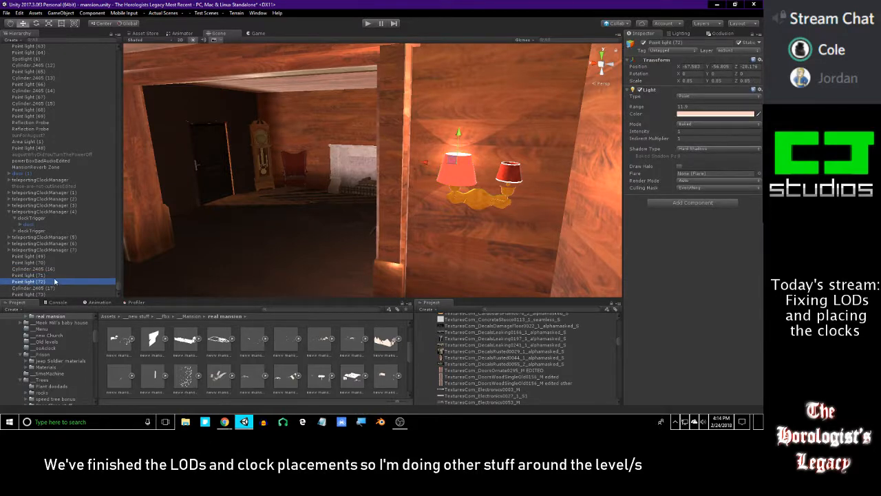
Rename Point light (73) as Point light (72).
left_click(45, 294)
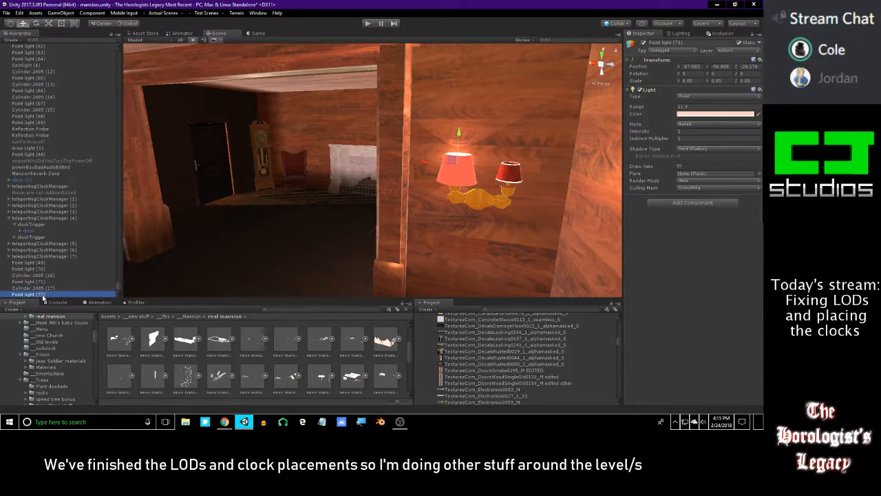
left_click(43, 295)
key("BackSpace")
type("2")
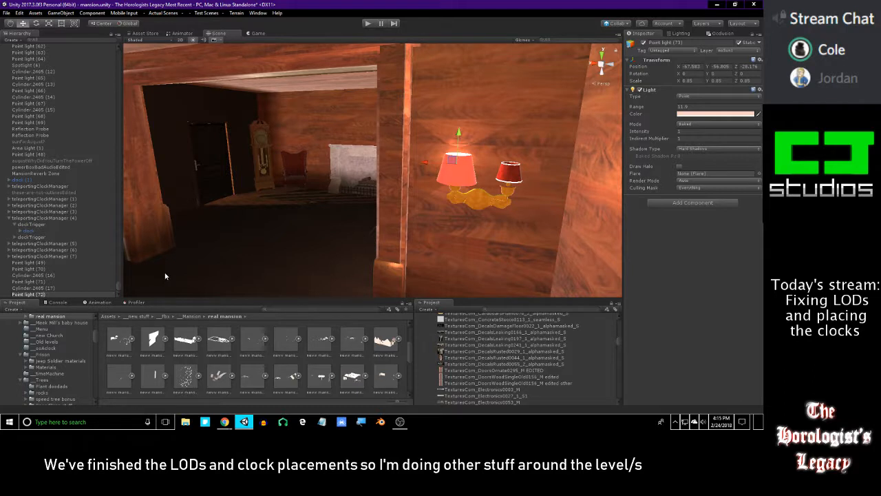
key("Return")
Move lampshade Cylinder.2405 (17) and Point light (72) onto the sconce's other arm and check their alignment from above.
left_click(65, 287, "ctrl")
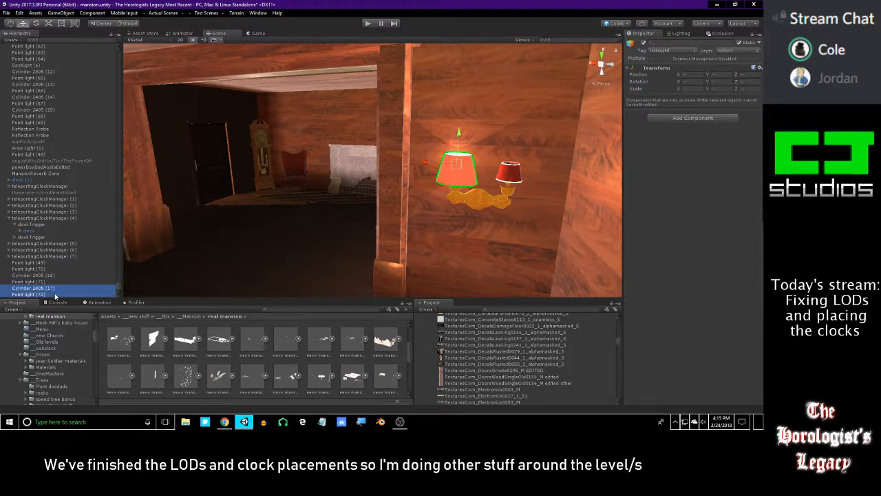
left_click_drag(427, 162, 479, 164)
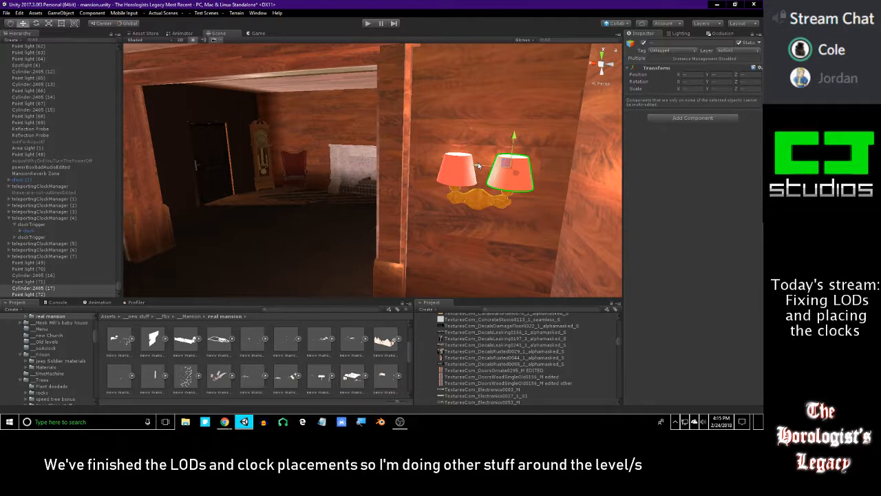
mouse_move(480, 167)
right_mouse_down()
mouse_move(517, 177)
mouse_move(484, 172)
right_mouse_up()
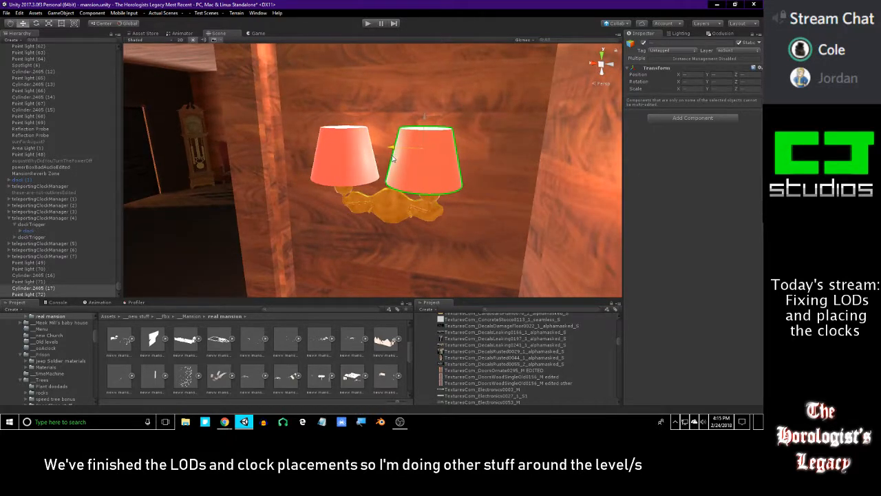
right_click_drag(393, 159, 351, 207)
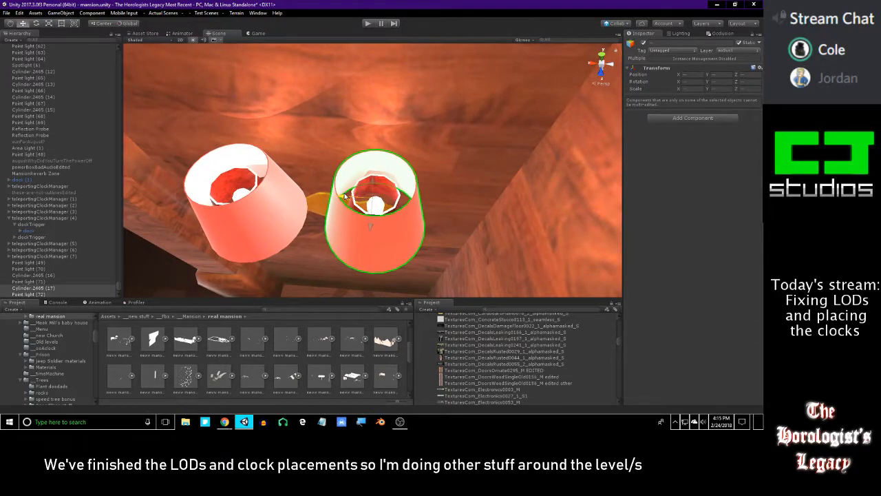
right_click_drag(218, 236, 100, 249)
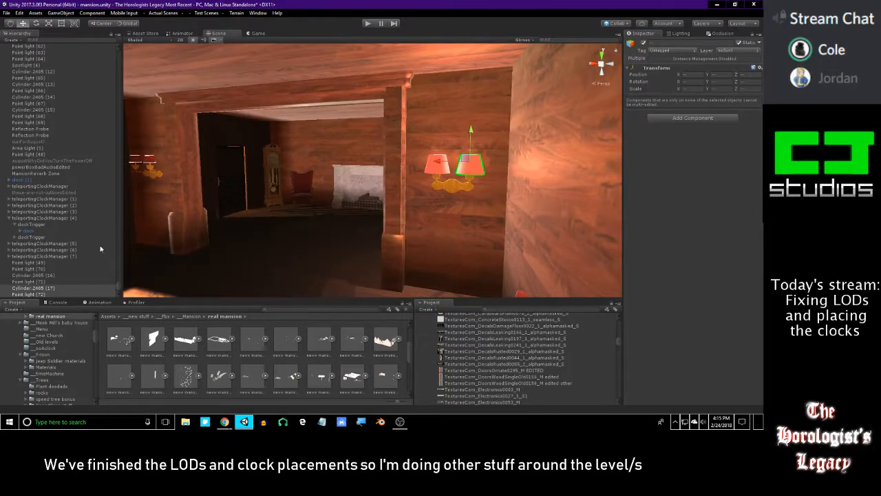
Duplicate the finished sconce's two lampshades with Point lights (71) and (72), and move the copies to the sconce across the doorway.
left_click(53, 283)
left_click(56, 277)
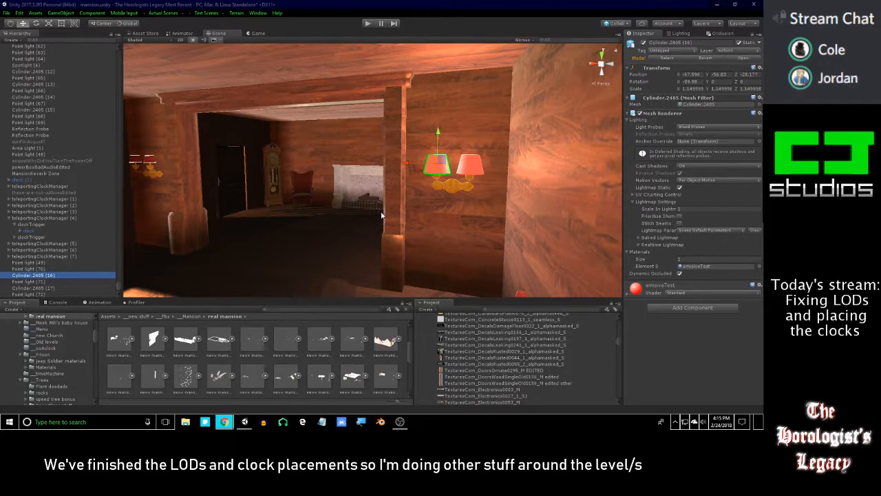
right_click_drag(404, 215, 402, 225)
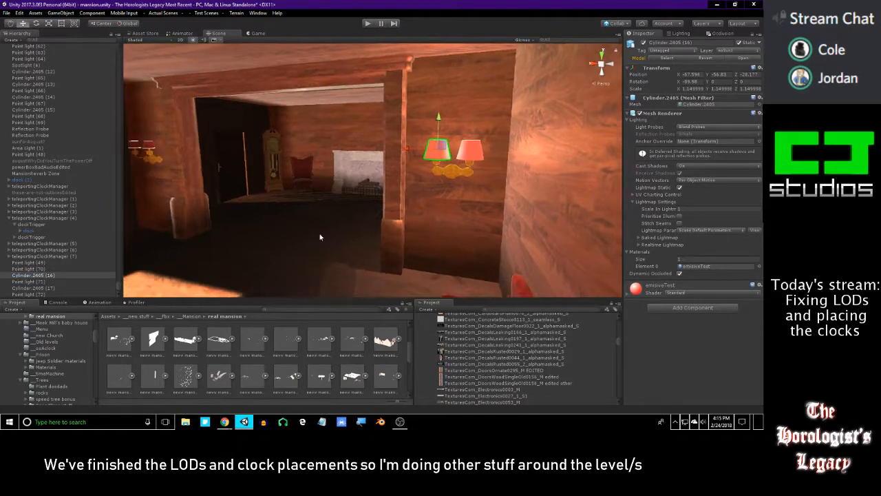
left_click(41, 282)
left_click(44, 295)
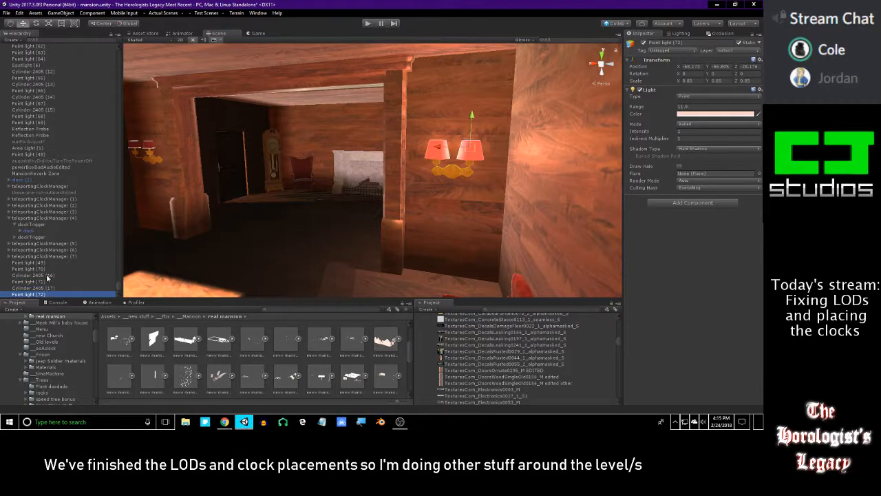
left_click(49, 277, "shift")
key("a")
right_click_drag(339, 201, 353, 210)
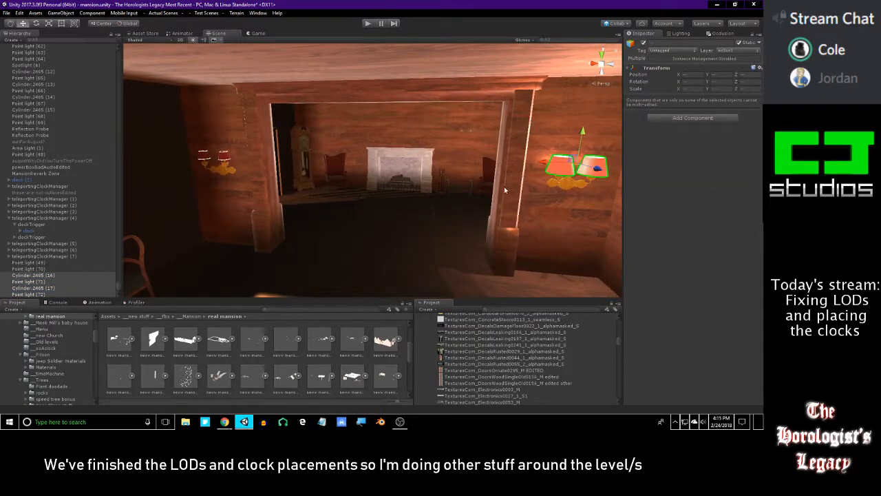
key("ctrl+d")
left_click_drag(544, 164, 118, 171)
Align the copied lampshades and lights with the arms of the second doorway sconce.
right_click_drag(290, 161, 296, 210)
key("w")
left_click_drag(352, 165, 321, 166)
right_click_drag(321, 166, 320, 270)
left_click_drag(332, 160, 336, 160)
key("s")
right_click_drag(369, 169, 369, 187)
key("w")
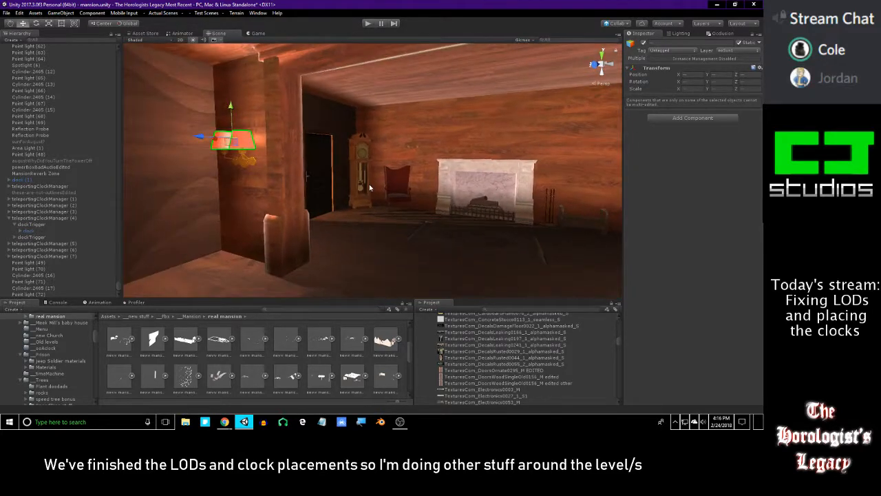
key("w")
Inspect the second sconce's bracket Cylinder.11062 and Point light (73) from several angles.
right_click_drag(291, 133, 517, 195)
left_click(508, 129)
left_click(507, 126)
right_click_drag(493, 163, 588, 130)
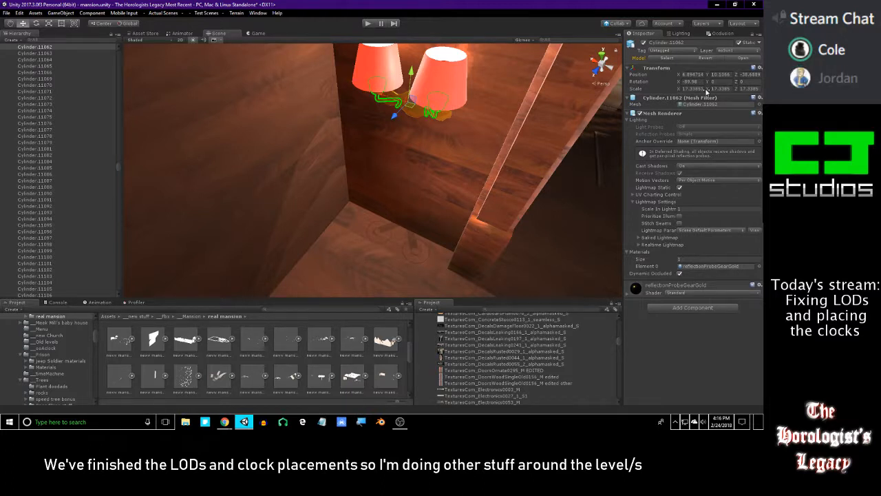
right_click_drag(548, 146, 497, 81)
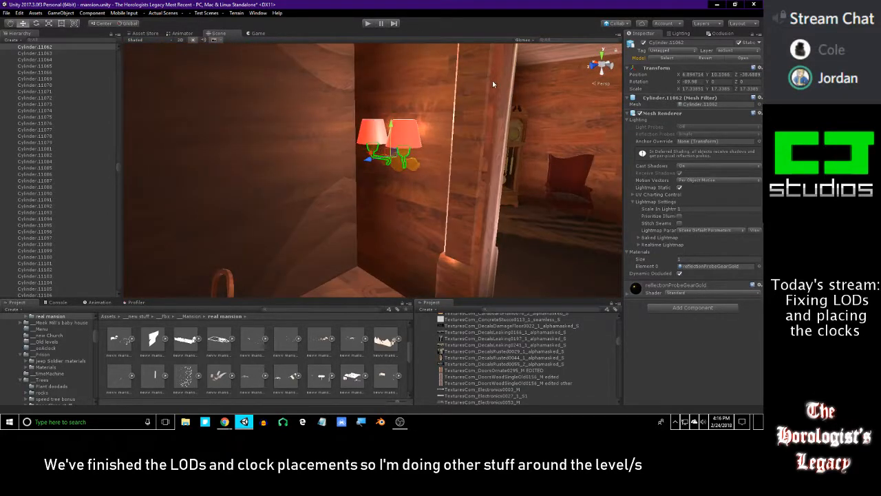
right_click_drag(482, 190, 212, 214)
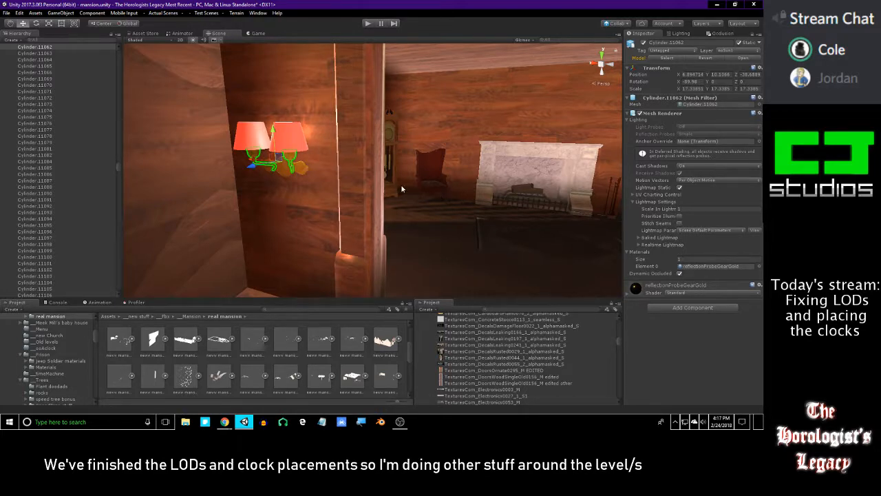
right_click_drag(402, 189, 412, 160)
key("a")
key("e")
key("f")
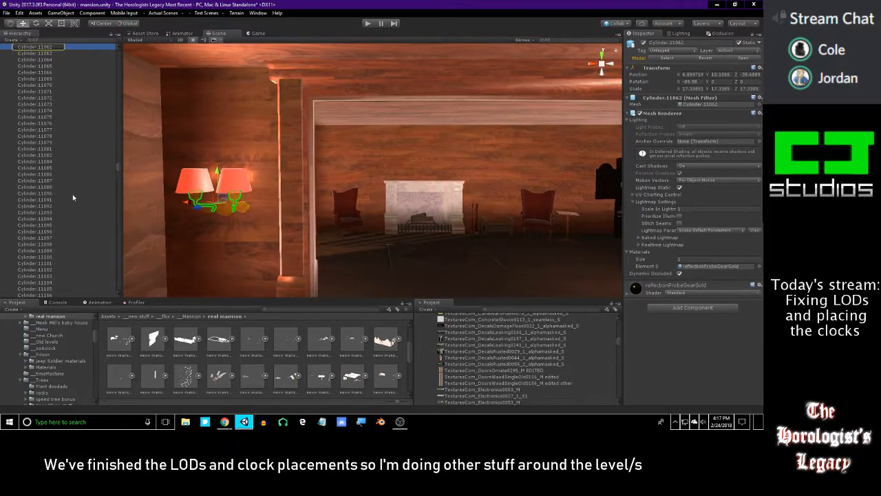
left_click_drag(117, 169, 108, 294)
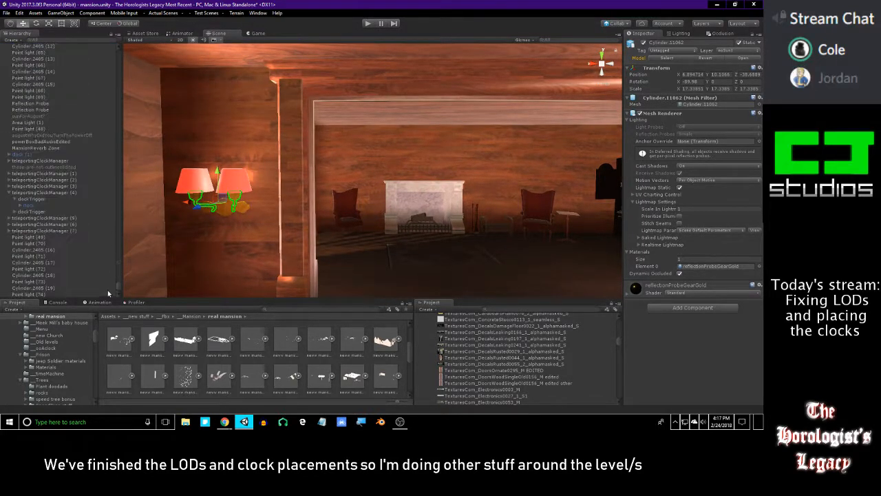
left_click(42, 288)
key("Up")
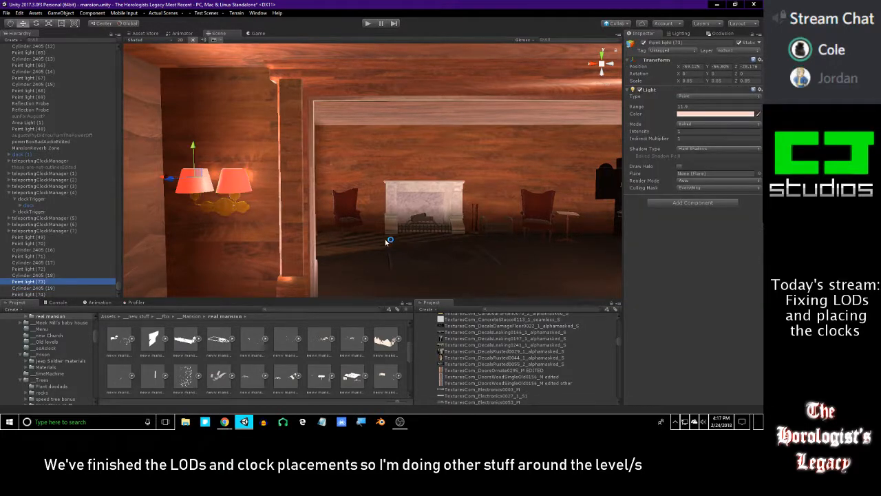
Try moving the corner floor lamp's grey shade aside to expose the white shade beneath it.
right_click_drag(364, 211, 196, 53)
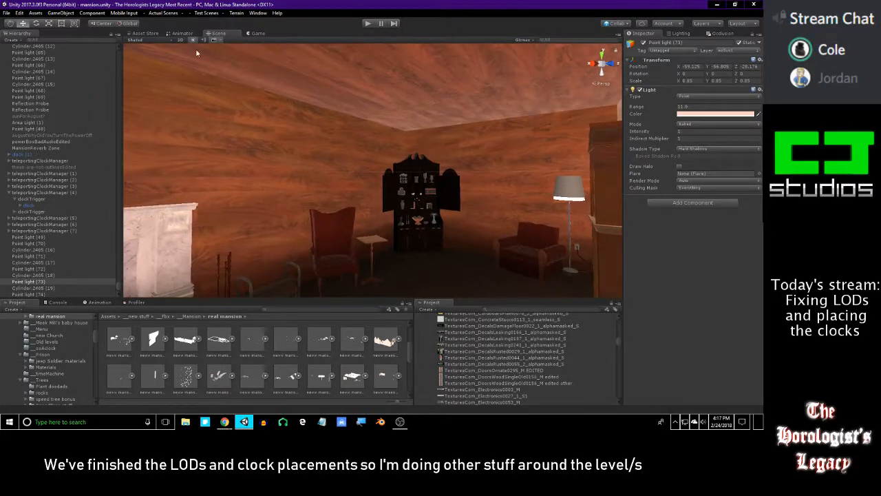
double_click(192, 40)
right_click_drag(276, 96, 365, 167)
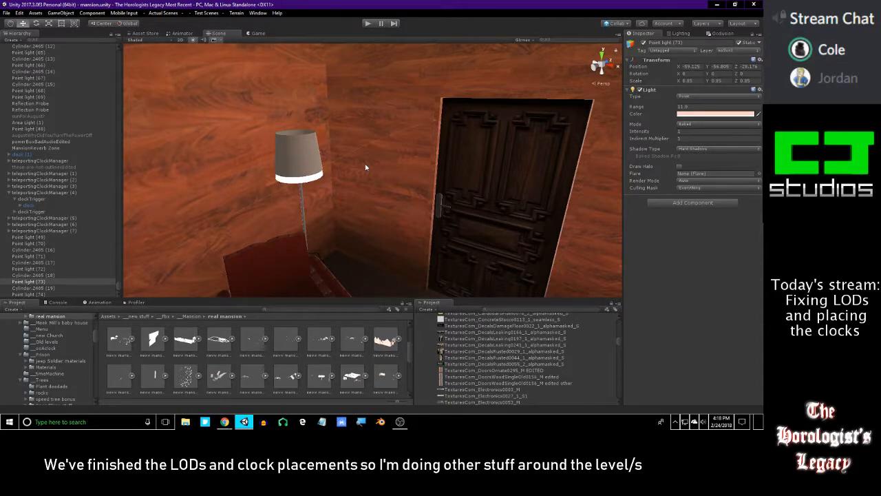
left_click(324, 156)
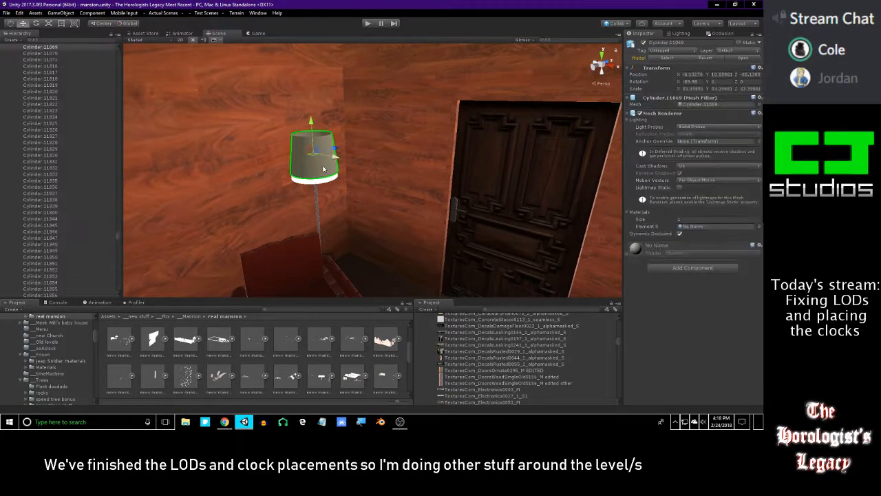
scroll(323, 156, "up", 3)
mouse_move(314, 118)
left_mouse_down()
mouse_move(314, 236)
mouse_move(317, 132)
mouse_move(331, 115)
left_mouse_up()
key("ctrl+z")
key("w")
right_click_drag(355, 148, 325, 198)
key("s")
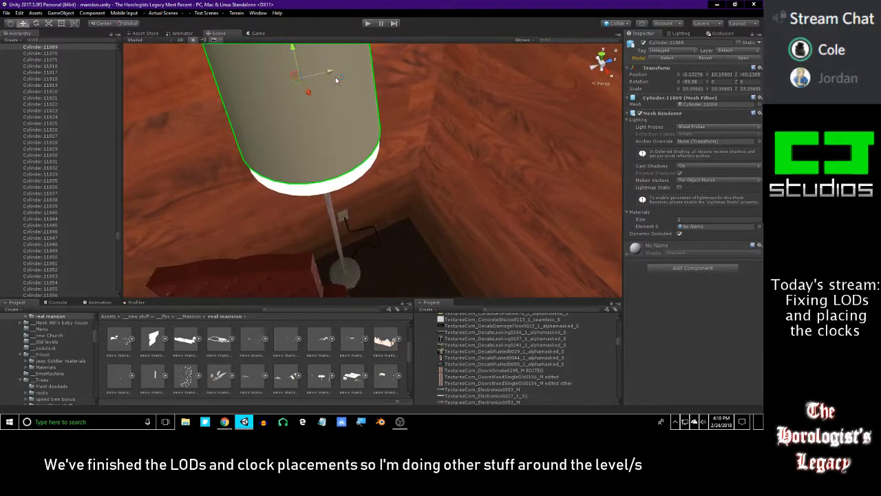
left_click_drag(330, 72, 452, 57)
right_click_drag(452, 57, 448, 81)
Try moving the floor lamp's pole Cube.2903 aside from the copy it overlaps.
left_click(365, 150)
right_click_drag(342, 143, 361, 114)
left_click(384, 175)
right_click_drag(375, 219, 368, 250)
left_click_drag(427, 204, 464, 197)
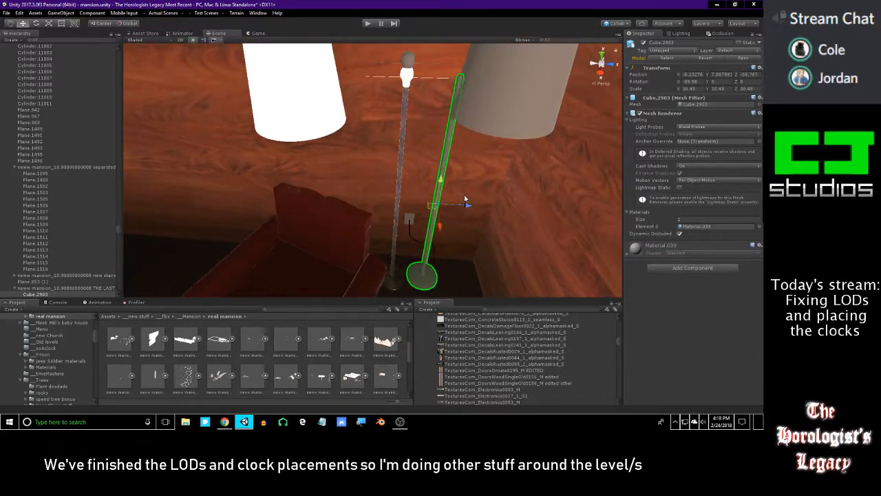
right_click_drag(462, 179, 470, 118)
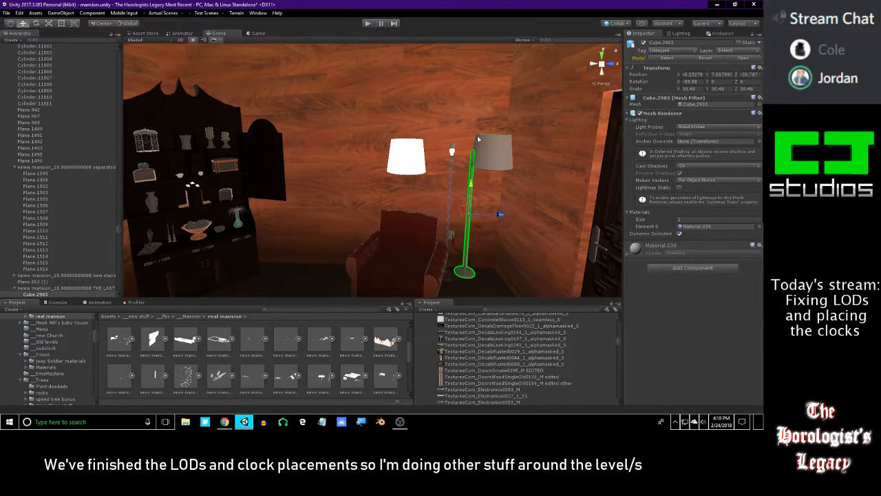
right_click_drag(478, 139, 485, 172)
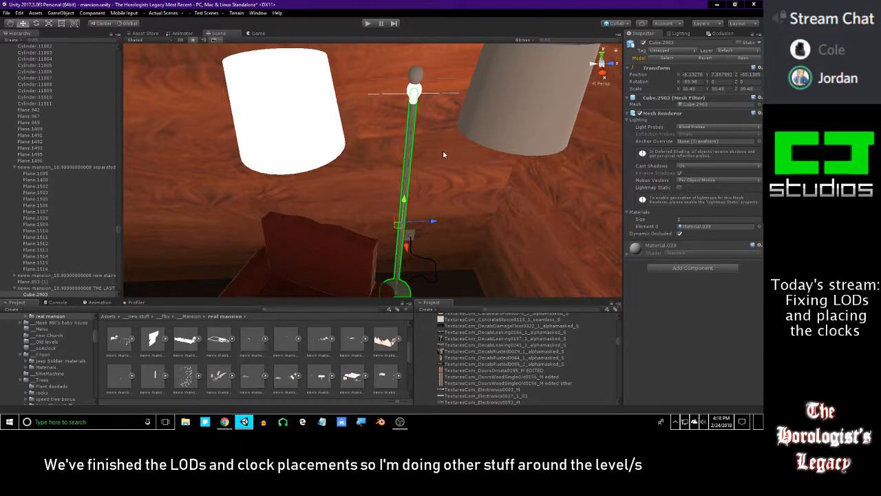
Undo the pole and shade moves and delete the floor lamp's grey duplicate shade Cylinder.11069.
key("ctrl+z")
key("ctrl+z")
key("ctrl+z")
key("ctrl+z")
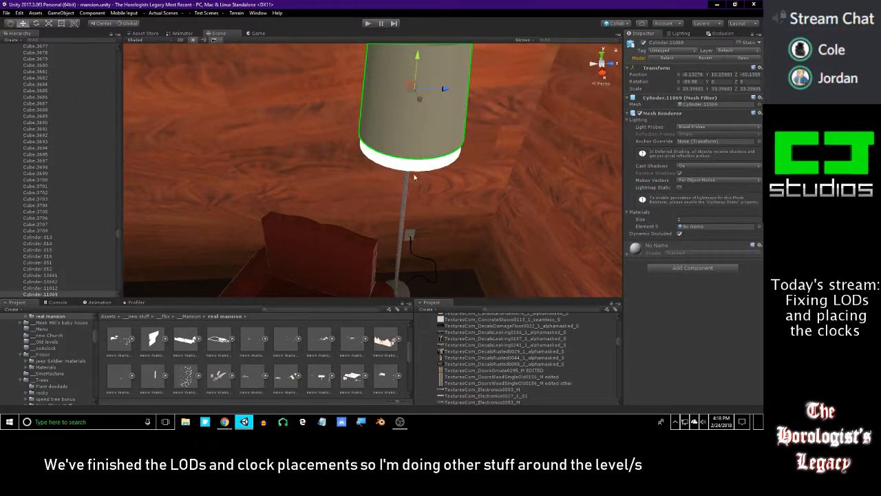
key("Delete")
Tell the overlapping floor lamp poles apart and delete the duplicate pole.
left_click(406, 193)
left_click(434, 221)
left_click(425, 219)
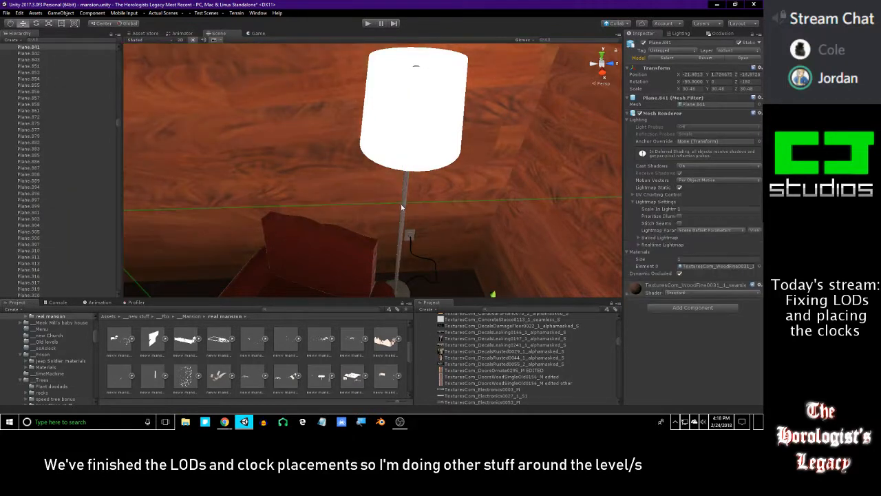
left_click(404, 206)
right_click_drag(422, 205, 427, 242)
mouse_move(426, 240)
left_mouse_down()
mouse_move(445, 240)
mouse_move(430, 240)
left_mouse_up()
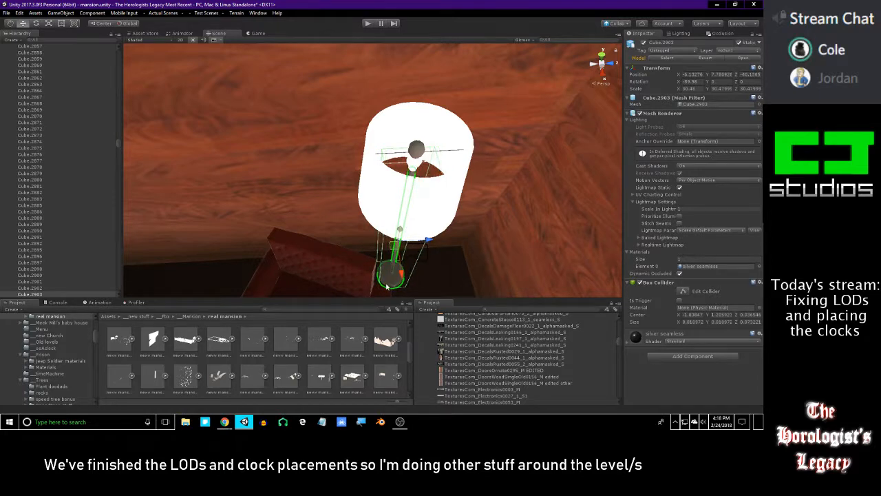
left_click(390, 270)
left_click_drag(428, 237, 443, 241)
key("Delete")
Delete another duplicate piece of the floor lamp.
left_click(413, 156)
right_click_drag(415, 156, 388, 141)
key("s")
left_click(366, 110)
key("Delete")
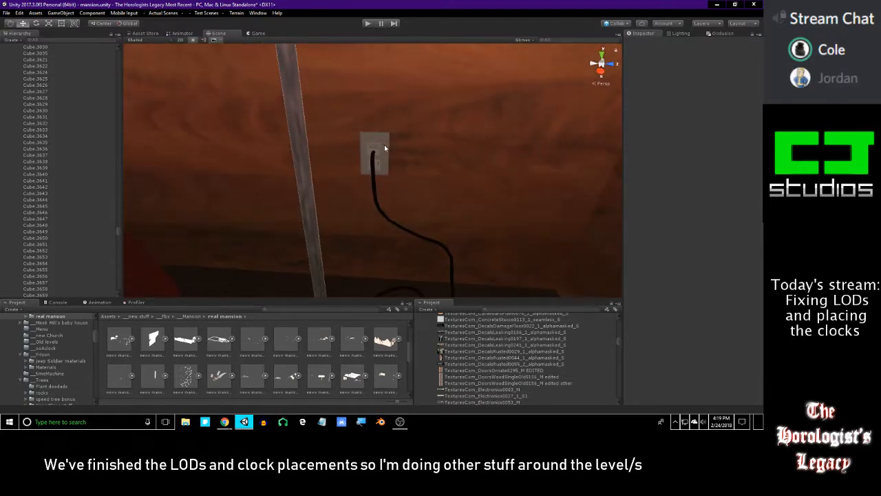
Select the wall outlet's pieces together with the lamp's power cord and examine them up close.
left_click(385, 147)
key("f")
left_click(367, 141, "shift")
left_click(369, 136, "shift")
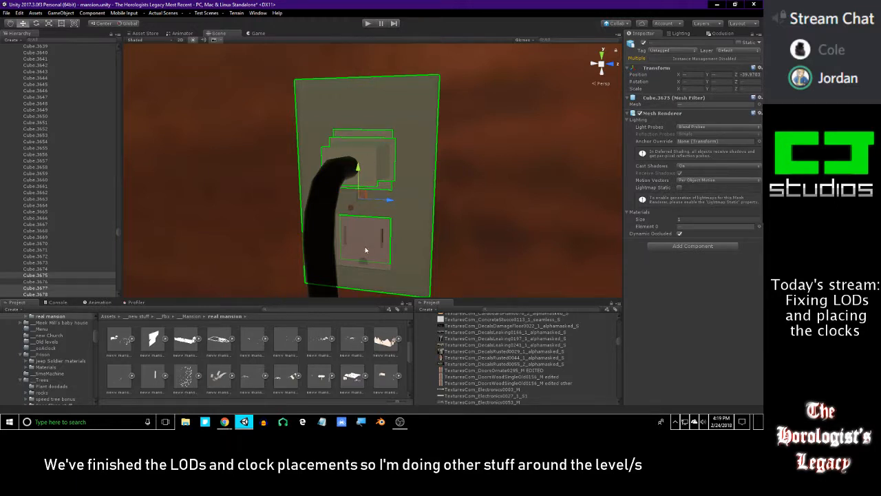
left_click(347, 178, "shift")
right_click_drag(357, 170, 329, 249)
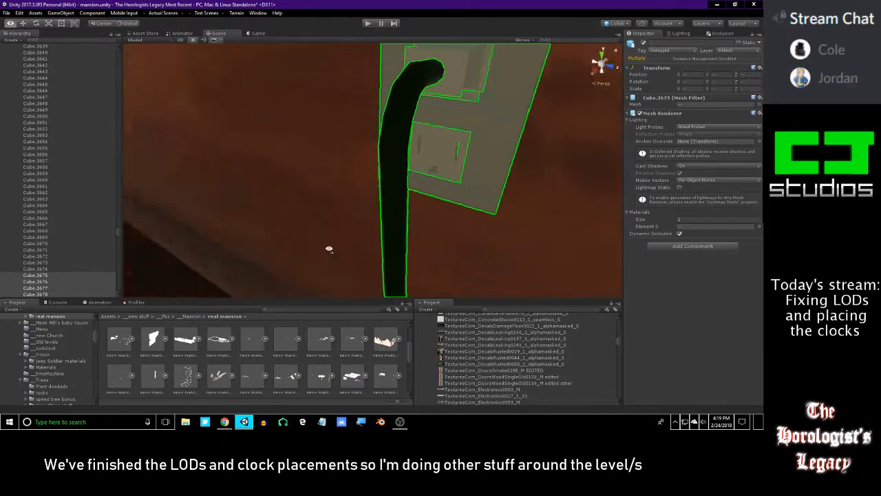
key("f")
mouse_move(415, 134)
left_mouse_down()
mouse_move(413, 224)
mouse_move(417, 150)
mouse_move(428, 149)
mouse_move(417, 157)
mouse_move(419, 149)
left_mouse_up()
right_click_drag(418, 149, 441, 200)
key("s")
Try shifting the floor lamp's white shade sideways and undo the move.
left_click(447, 208)
left_click_drag(429, 204, 297, 205)
key("ctrl+z")
Delete the grey duplicate cap at the top centre of the floor lamp's shade.
right_click_drag(388, 193, 400, 219)
left_click_drag(393, 188, 394, 187)
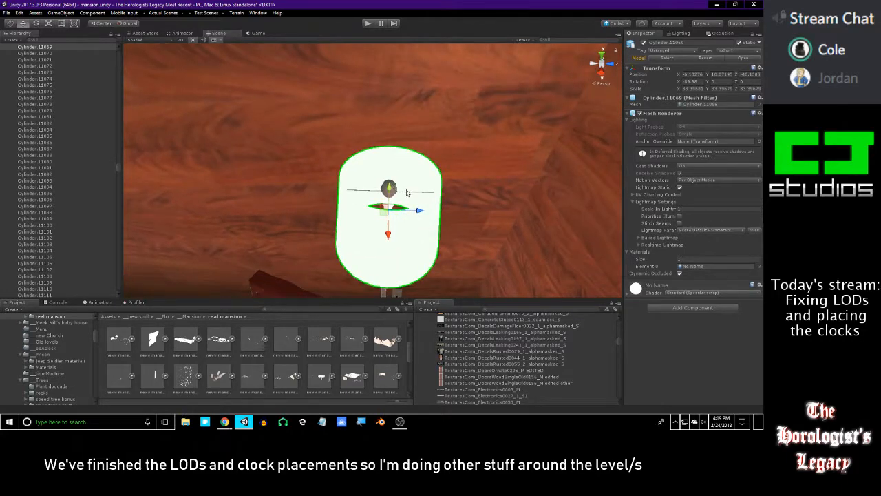
left_click(406, 192)
left_click(391, 191)
key("Delete")
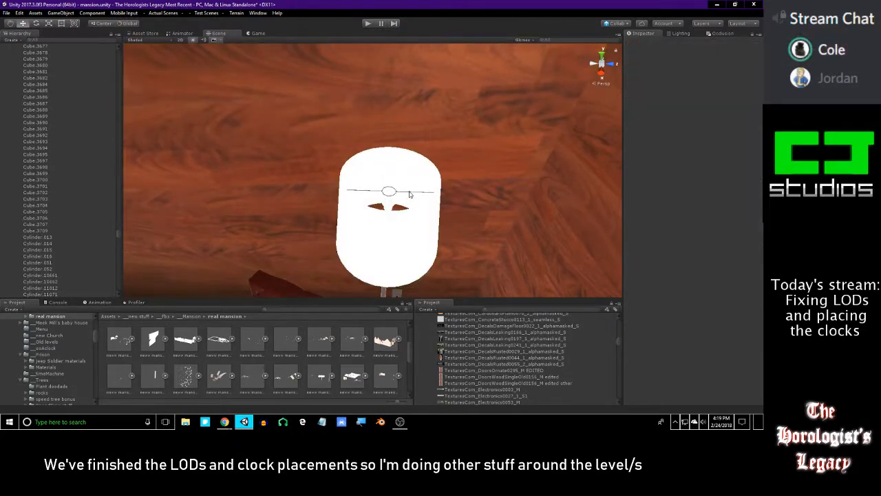
Delete the leftover dark ring and crossbar inside the top of the floor lamp's shade.
left_click(409, 194)
left_click(409, 194)
left_click(409, 194)
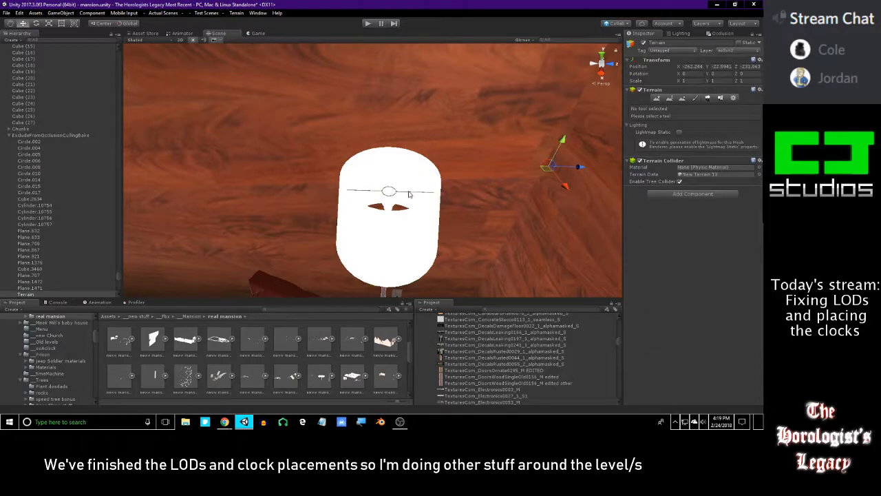
left_click(409, 195)
key("f")
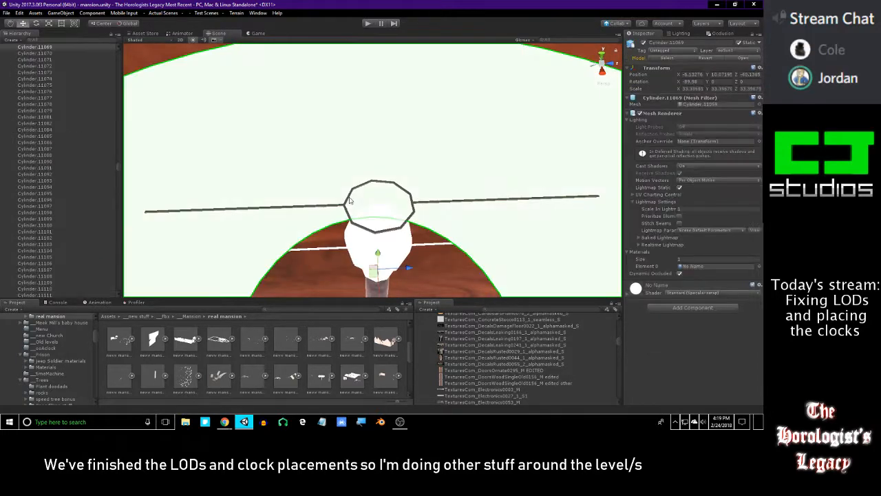
left_click(350, 199)
key("Delete")
left_click_drag(350, 200, 355, 221, "alt")
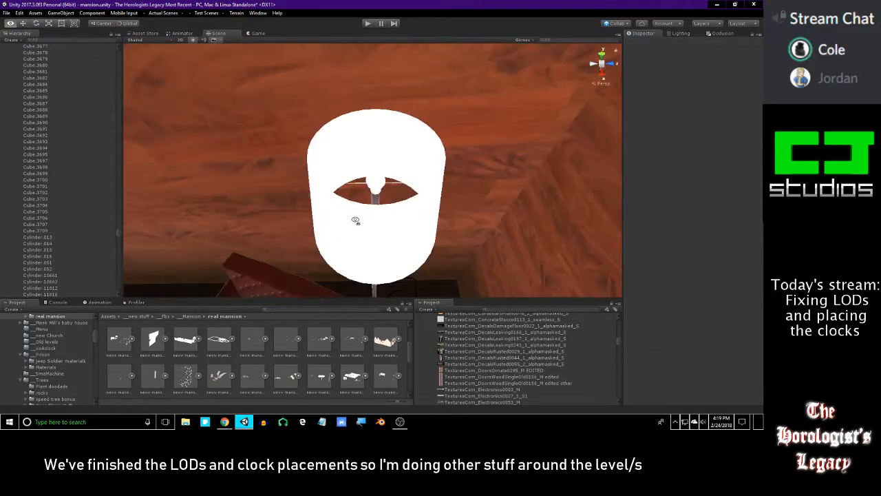
Look over the cleaned floor lamp and survey the lighting around the fireplace room and doorway.
scroll(355, 221, "up", 3)
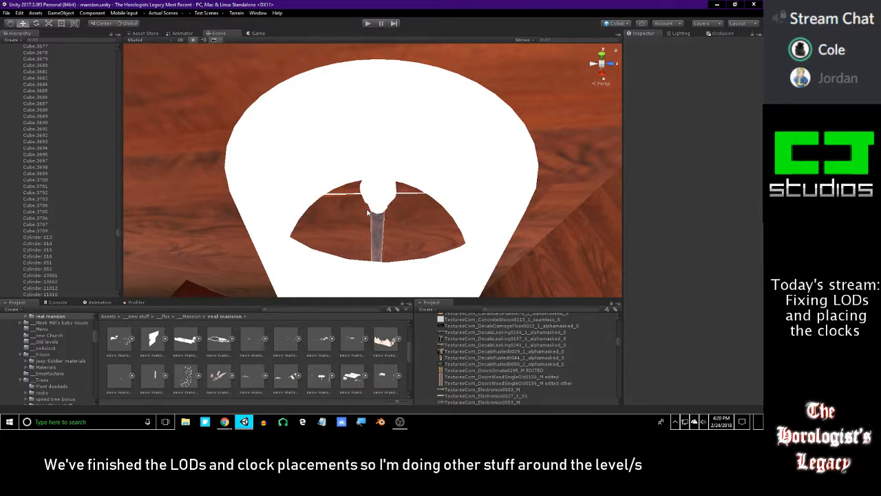
right_click_drag(363, 212, 355, 176)
key("w")
right_click_drag(341, 123, 353, 146)
right_click_drag(428, 179, 261, 180)
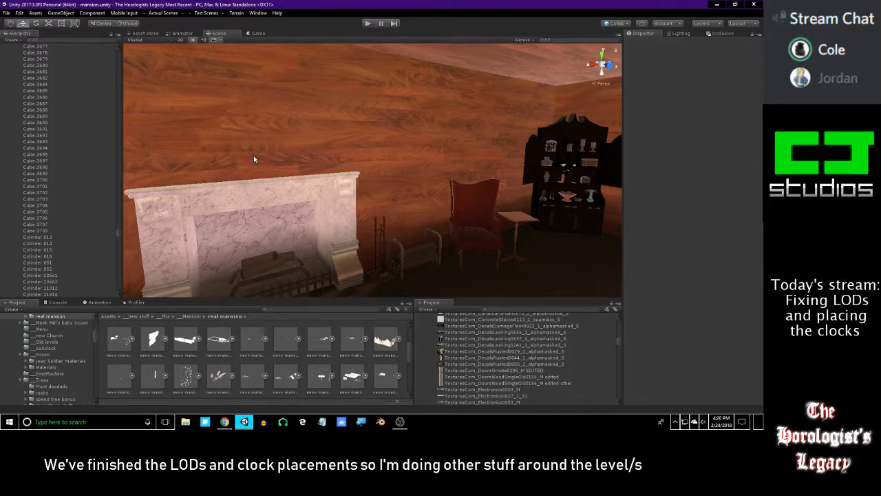
right_click_drag(253, 155, 602, 165)
key("w")
right_click_drag(468, 164, 228, 166)
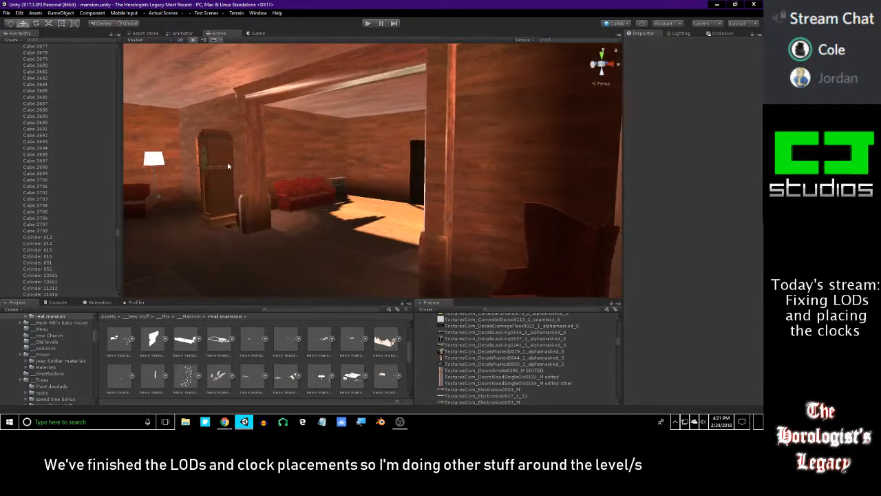
right_click_drag(261, 171, 231, 185)
Duplicate Point light (74) from the sconce and move the copy across the room towards the corner floor lamp.
scroll(47, 281, "down", 2)
left_click_drag(117, 235, 114, 304)
left_click(61, 294)
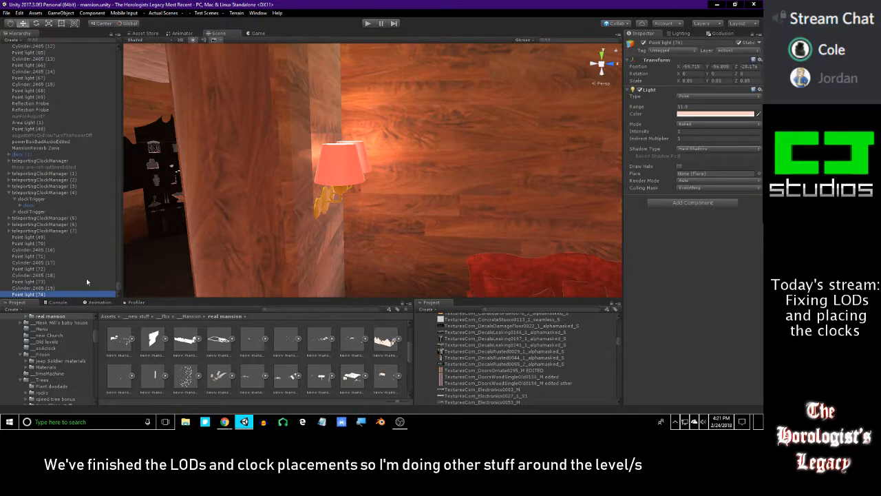
key("f")
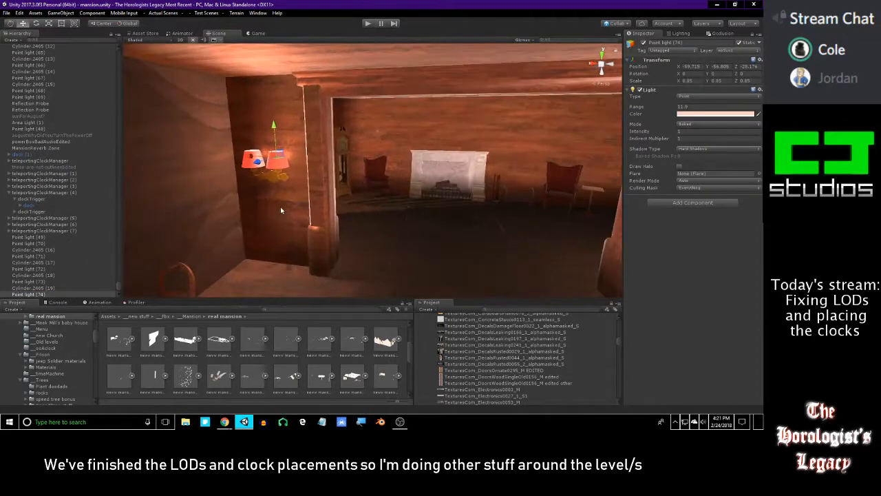
key("ctrl+d")
left_click_drag(253, 159, 518, 176)
mouse_move(517, 176)
right_mouse_down()
mouse_move(596, 165)
mouse_move(534, 175)
right_mouse_up()
left_click_drag(524, 193, 299, 155)
Move the duplicated point light into the white shade of the corner floor lamp beside the red armchair.
right_click_drag(296, 169, 265, 215)
key("w")
left_click_drag(266, 95, 280, 176)
right_click_drag(280, 176, 359, 159)
key("s")
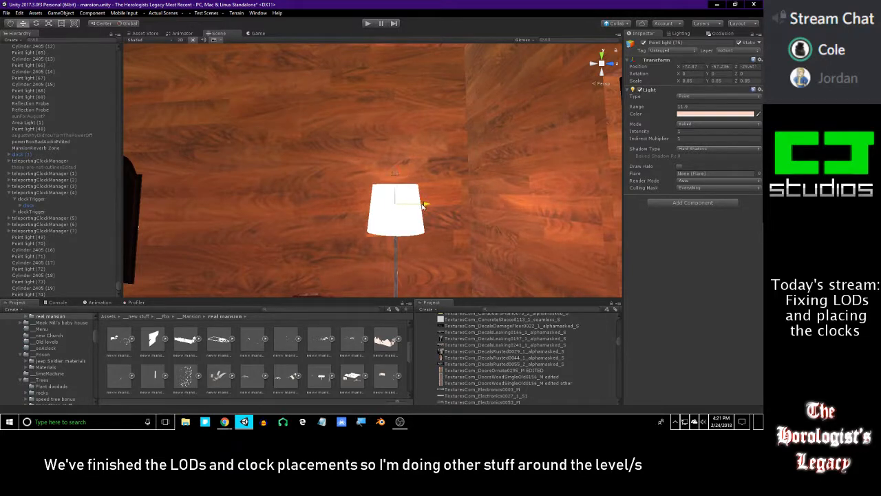
left_click(603, 57)
right_click_drag(472, 142, 381, 118)
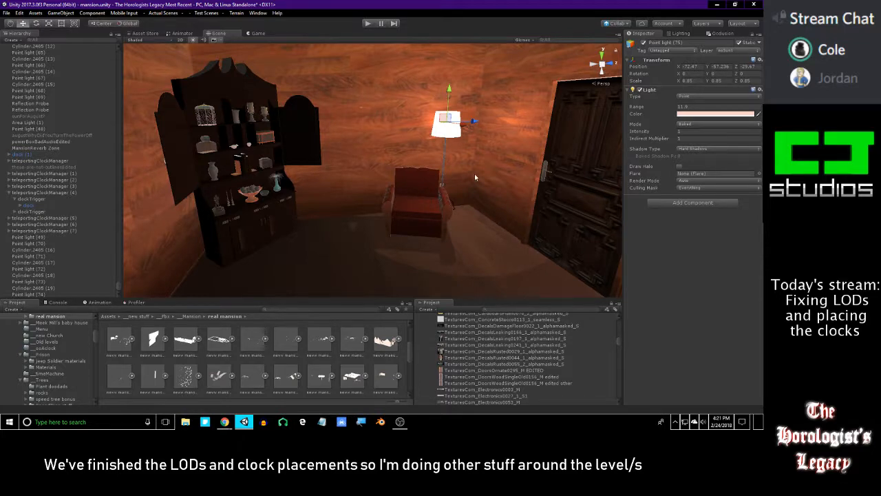
Set the corner floor lamp light's intensity to 1.23 and its range to 17.07.
scroll(487, 148, "down", 3)
right_click_drag(565, 144, 485, 155)
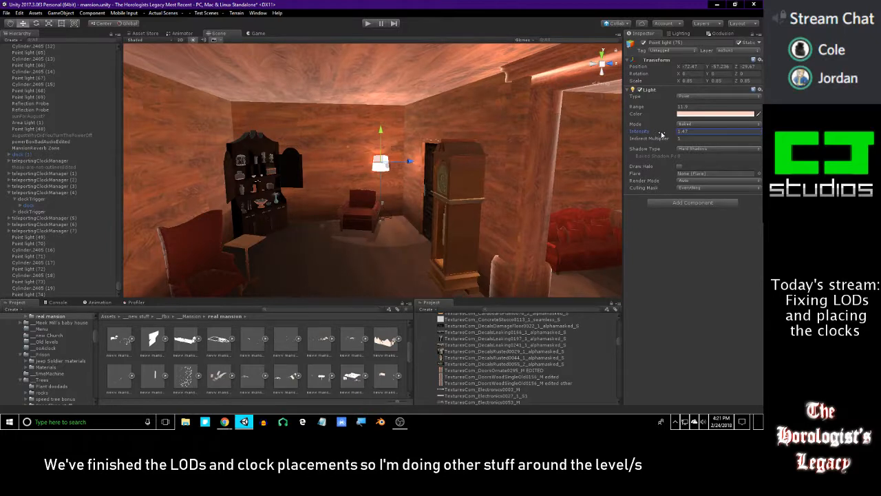
right_click_drag(494, 131, 241, 194)
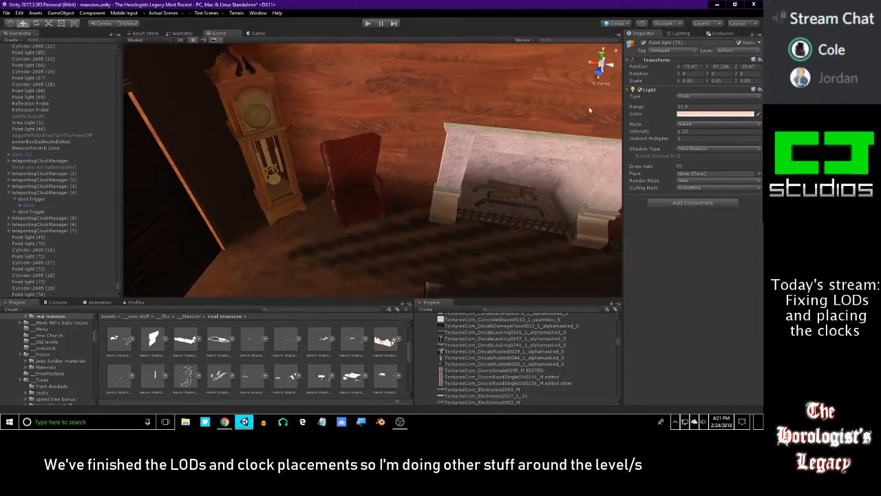
right_click_drag(227, 103, 353, 126)
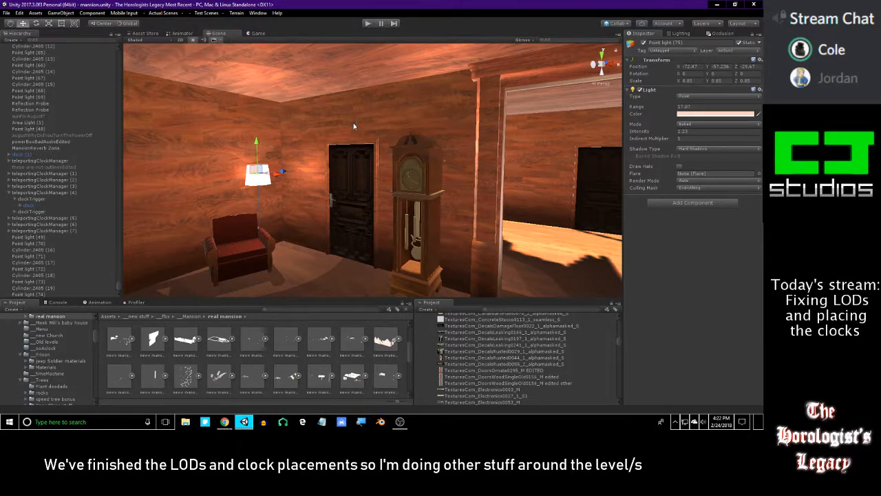
right_click_drag(350, 175, 359, 216)
left_click(400, 364)
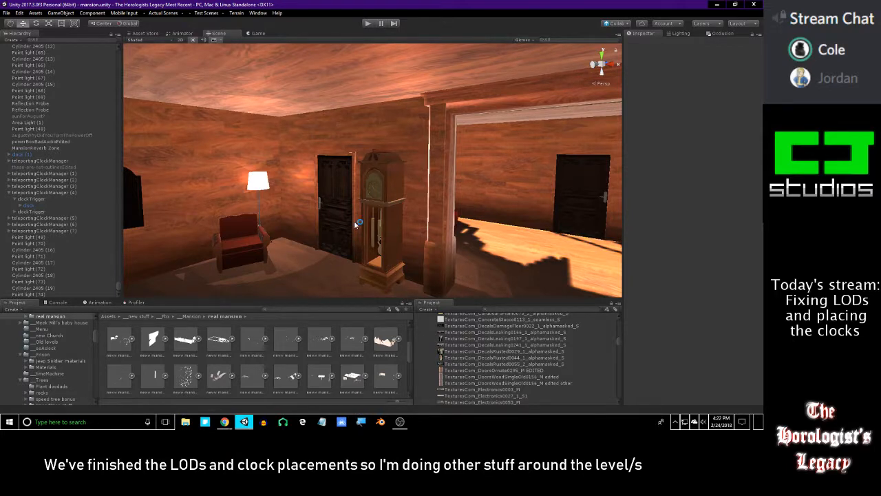
Collapse teleportingClockManager (3) and inspect Point light (54) beneath the recessed wooden ceiling.
right_click_drag(355, 225, 429, 172)
scroll(62, 219, "down", 1)
left_click(9, 181)
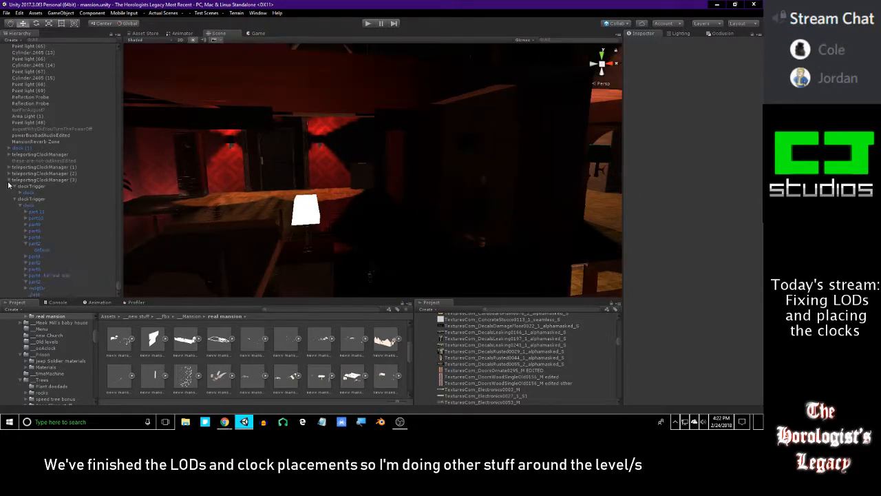
scroll(49, 190, "up", 8)
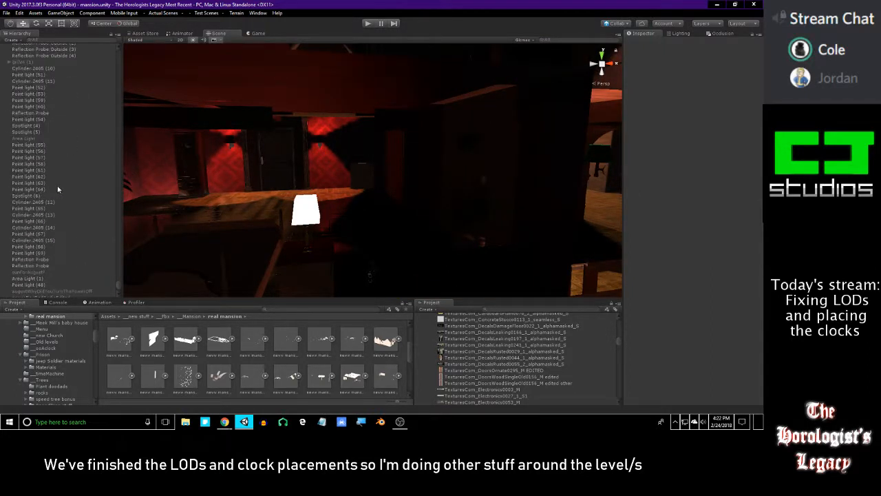
double_click(40, 120)
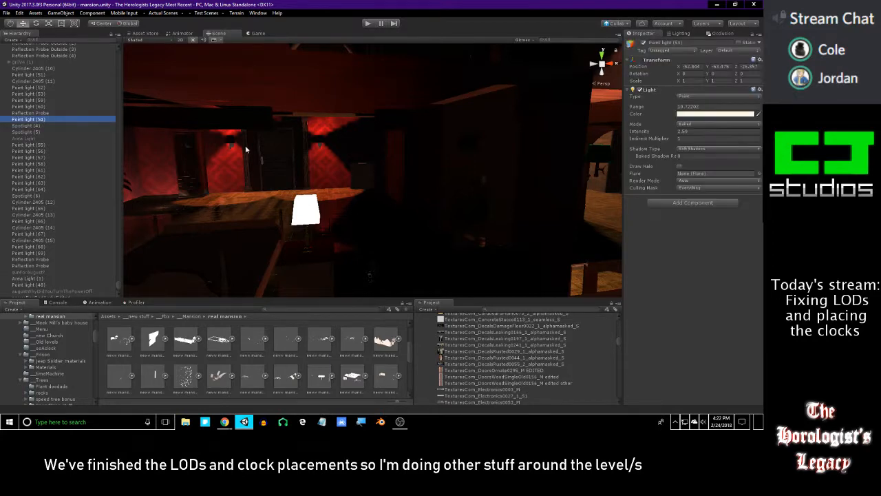
key("w")
right_click_drag(323, 146, 294, 121)
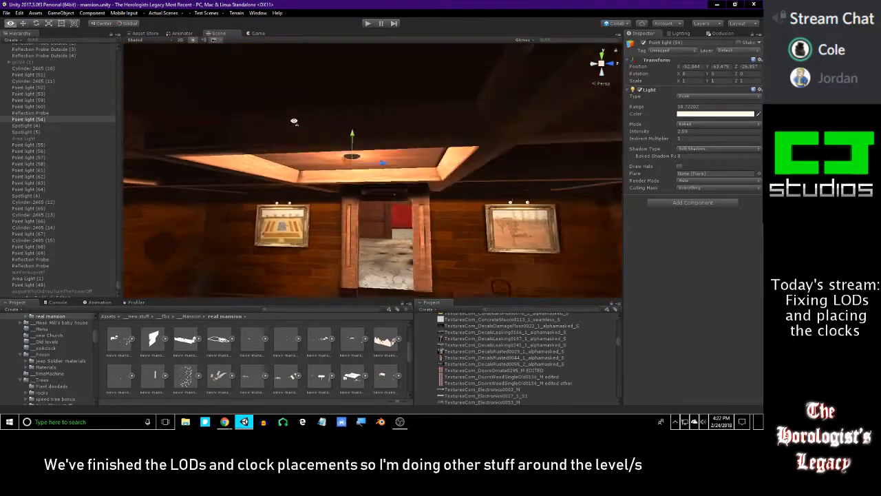
right_click_drag(415, 184, 484, 208)
scroll(69, 156, "up", 4)
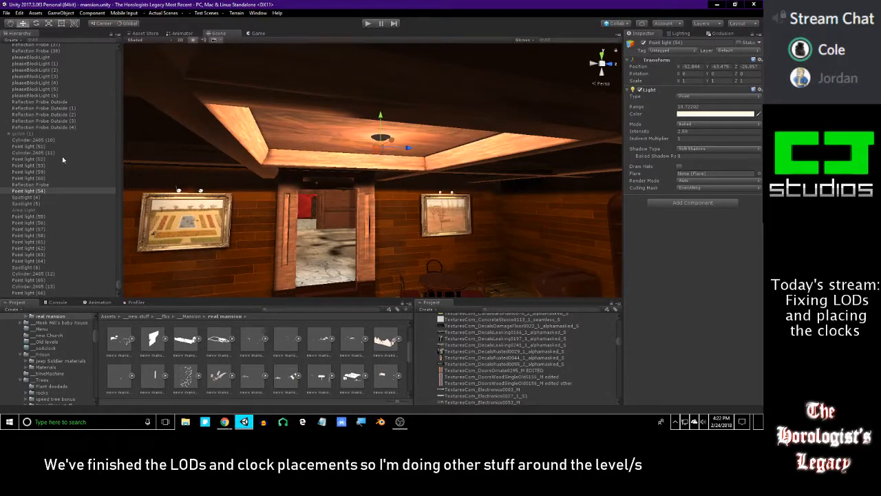
Compare Point lights (59), (60) and (53) as candidates for copying.
left_click(48, 172)
key("f")
right_click_drag(330, 216, 112, 149)
left_click(44, 178)
left_click(48, 172)
right_click_drag(279, 184, 15, 210)
left_click(35, 165)
Duplicate Point light (59) from the room with the sink counter and move the copy towards the dark balcony hall.
left_click(96, 172)
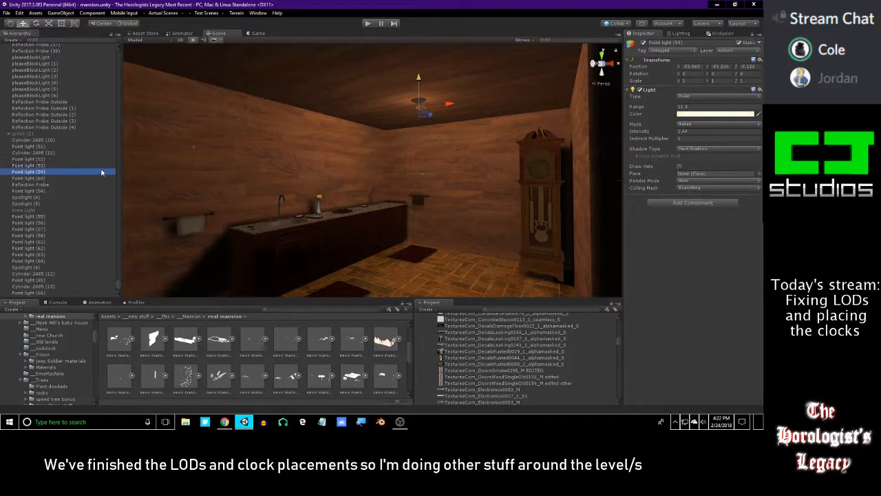
key("ctrl+d")
mouse_move(456, 121)
right_mouse_down()
mouse_move(428, 129)
mouse_move(426, 159)
mouse_move(403, 139)
mouse_move(432, 124)
right_mouse_up()
left_click_drag(433, 124, 189, 122)
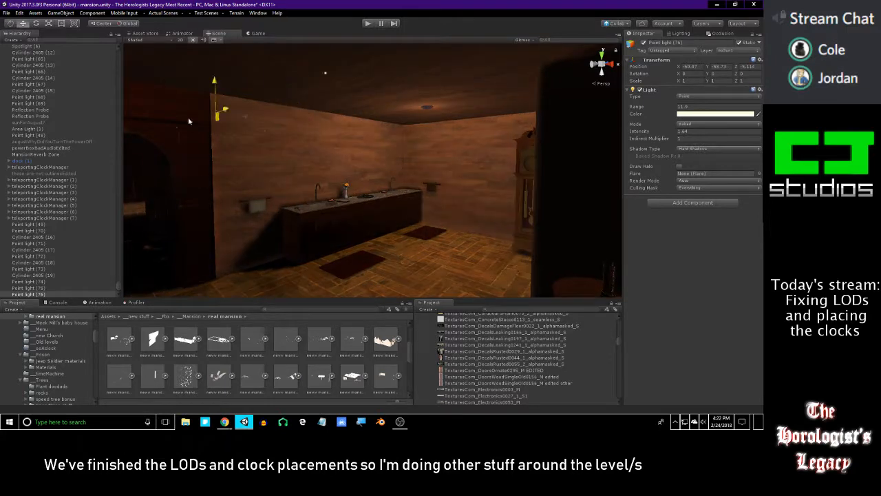
right_click_drag(346, 148, 388, 161)
right_click_drag(414, 193, 436, 161)
right_click_drag(378, 168, 452, 156)
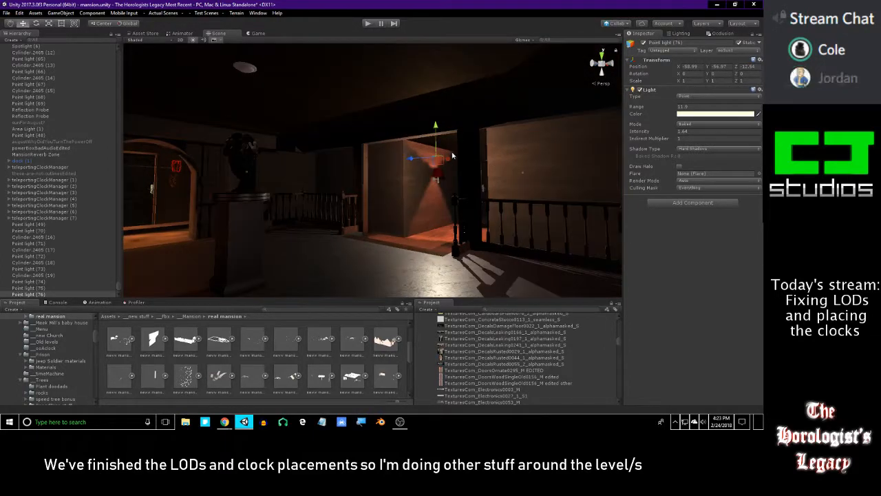
Position the copied point light over the flower vase in the centre of the hall, near X -63.866 and Z -11.998.
left_click_drag(448, 160, 292, 120)
left_click_drag(208, 114, 243, 90)
key("f")
left_click_drag(216, 120, 435, 216, "alt")
right_click_drag(435, 216, 329, 187)
left_click_drag(577, 176, 599, 184)
left_click_drag(404, 100, 362, 137)
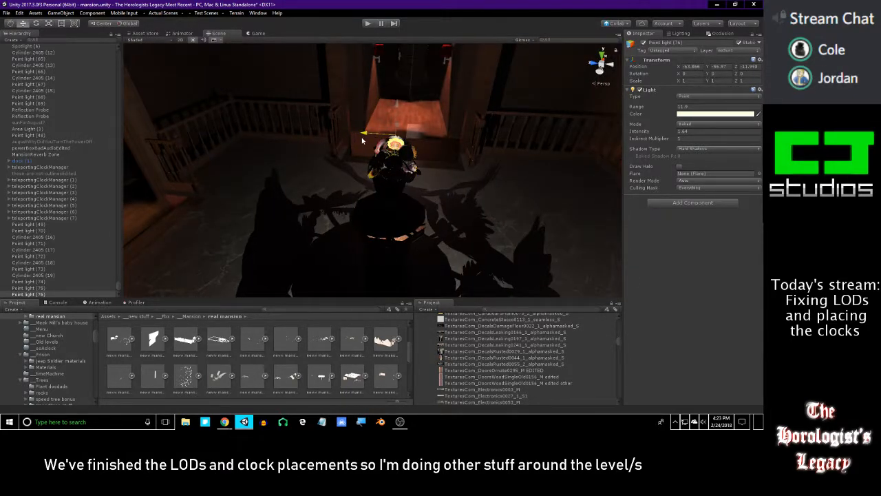
Raise both parts of the hall's round ceiling lamp to Y 11.115 so the fixture meets the ceiling.
left_click_drag(441, 162, 403, 137, "alt")
right_click_drag(405, 138, 484, 99)
left_click(464, 106)
key("w")
key("f")
left_click_drag(406, 160, 416, 117, "alt")
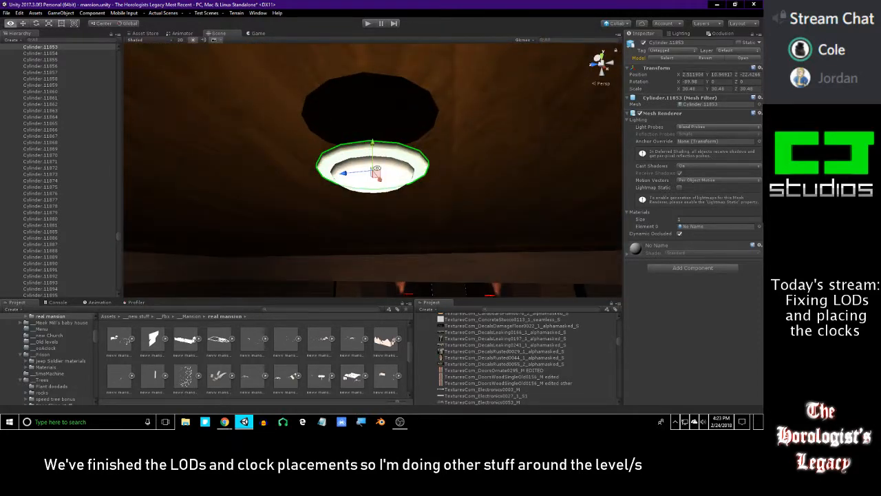
left_click(406, 177, "shift")
left_click_drag(378, 153, 374, 115)
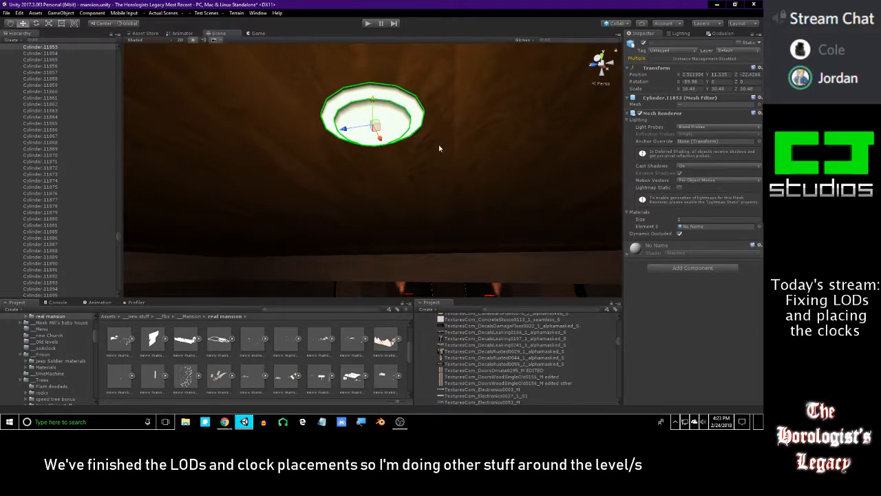
key("s")
right_click_drag(450, 162, 329, 198)
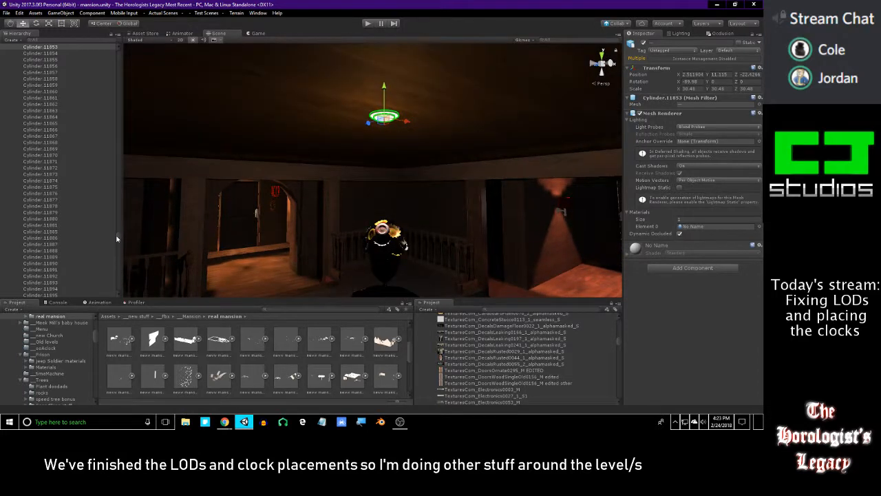
Raise Point light (76) to Y -56.273 and centre it beneath the hall's round ceiling lamp.
left_click_drag(118, 237, 88, 42)
left_click(10, 53)
left_click_drag(118, 83, 87, 289)
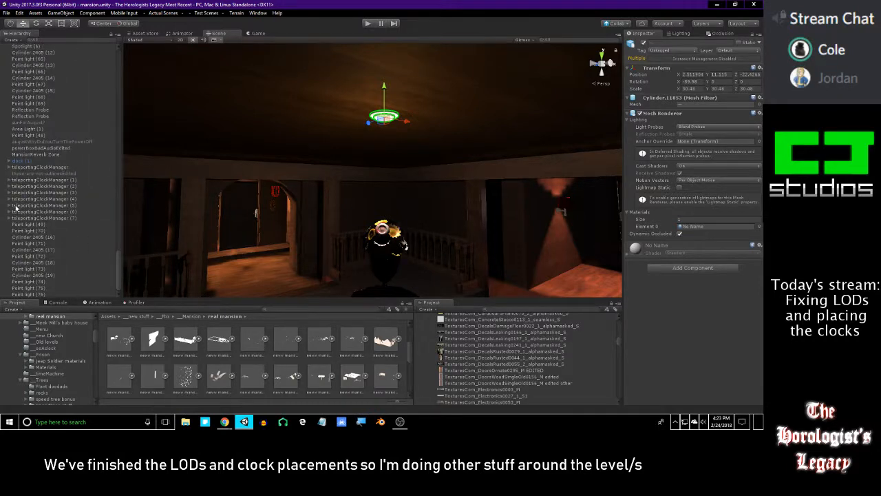
left_click(31, 294)
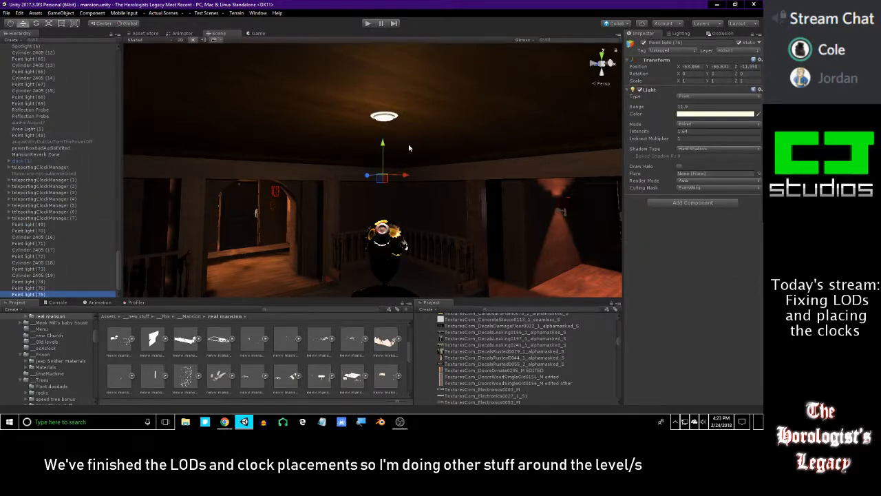
left_click_drag(380, 140, 377, 170)
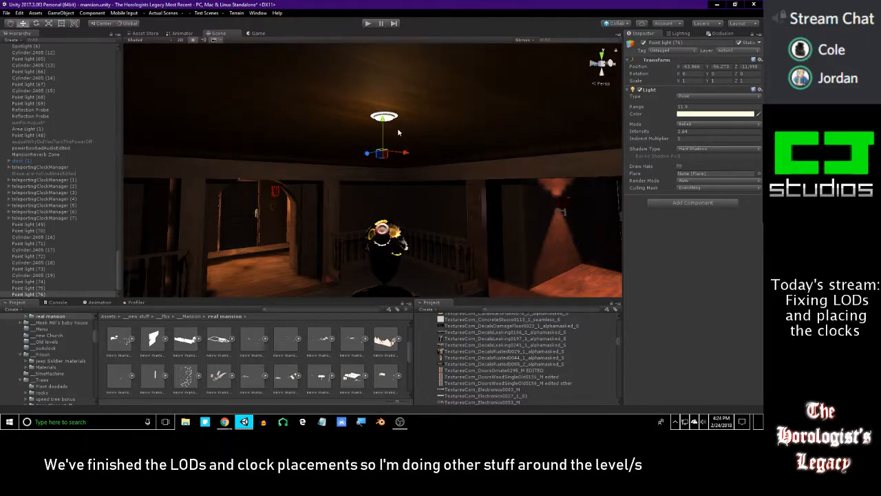
right_click_drag(372, 153, 303, 150)
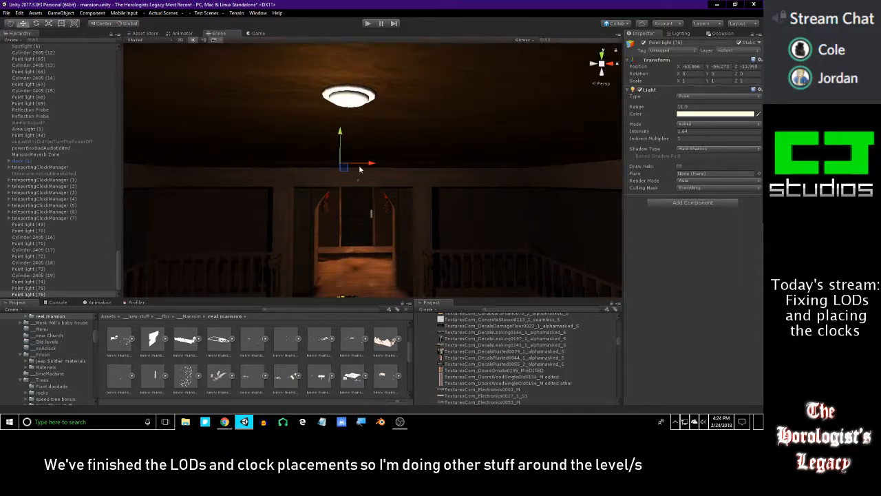
left_click_drag(381, 165, 575, 182, "alt")
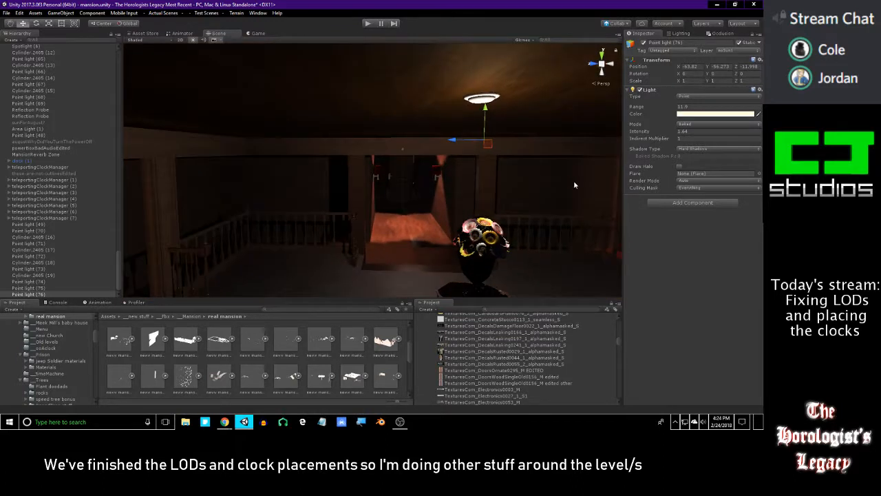
key("f")
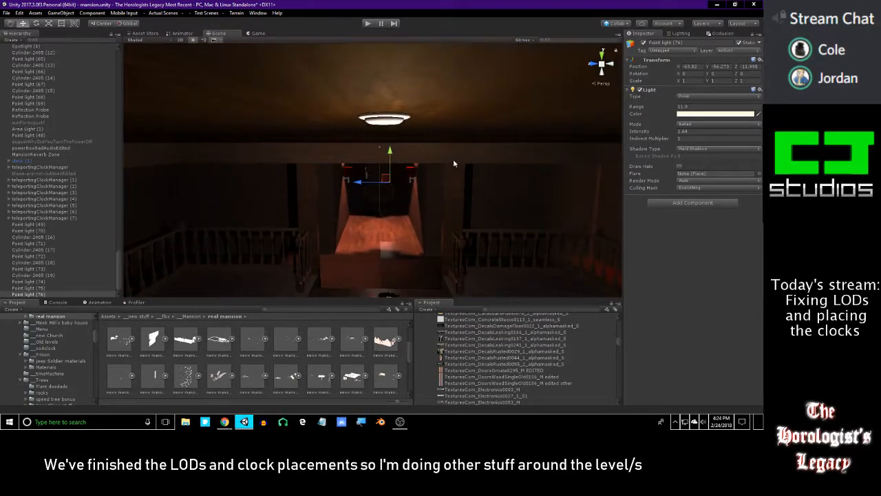
Survey the hall's lighting around the vase pedestal, stair railings and surrounding doorways.
right_click_drag(282, 221, 390, 199)
key("q")
key("s")
key("d")
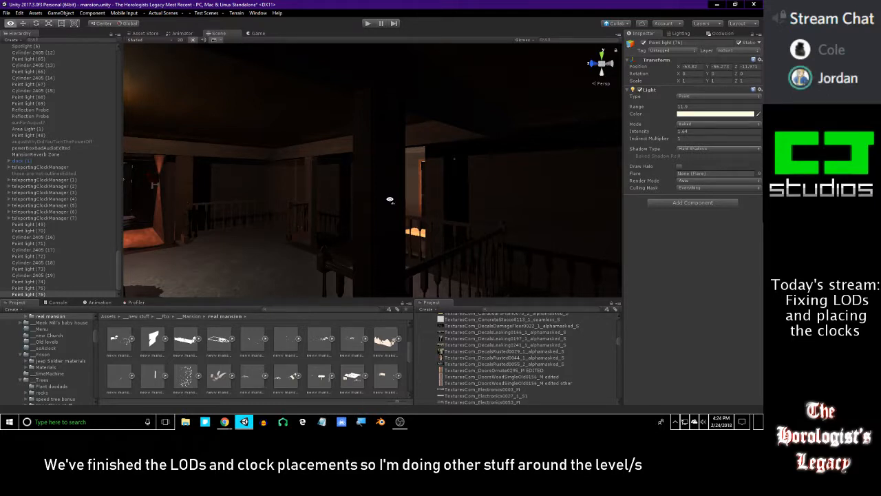
key("s")
right_click_drag(389, 198, 338, 217)
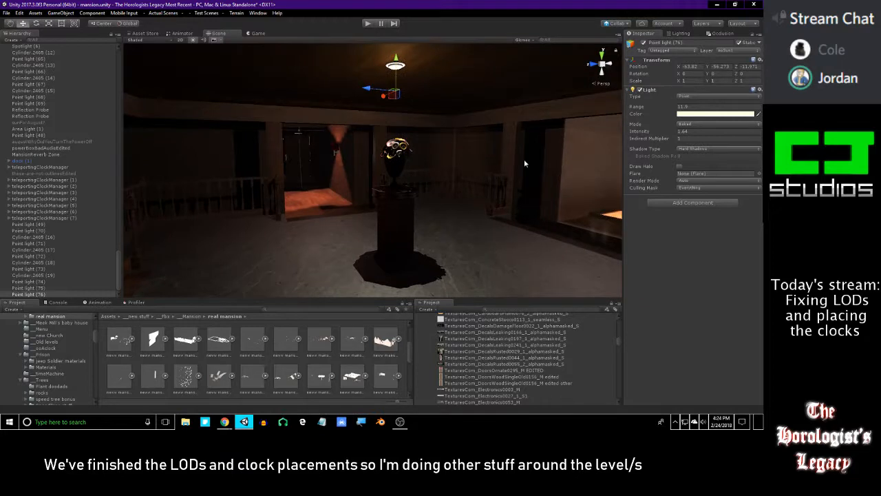
mouse_move(502, 172)
right_mouse_down()
mouse_move(544, 188)
mouse_move(498, 182)
right_mouse_up()
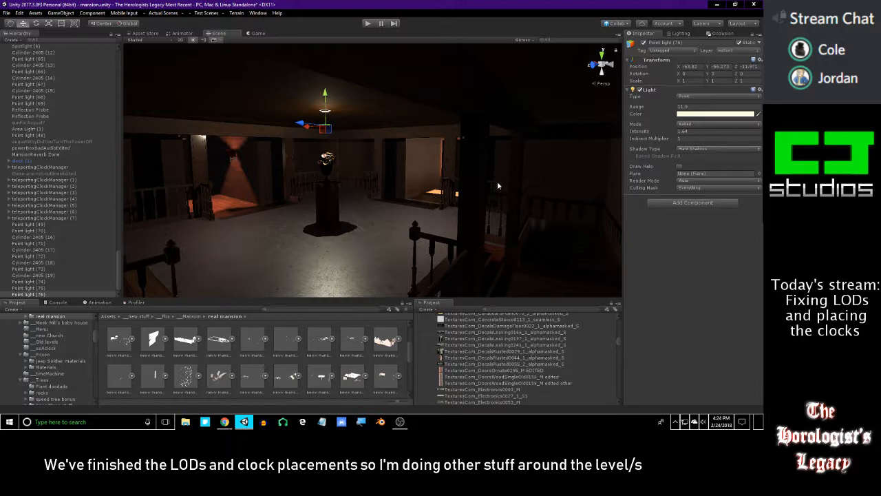
right_click_drag(498, 181, 439, 173)
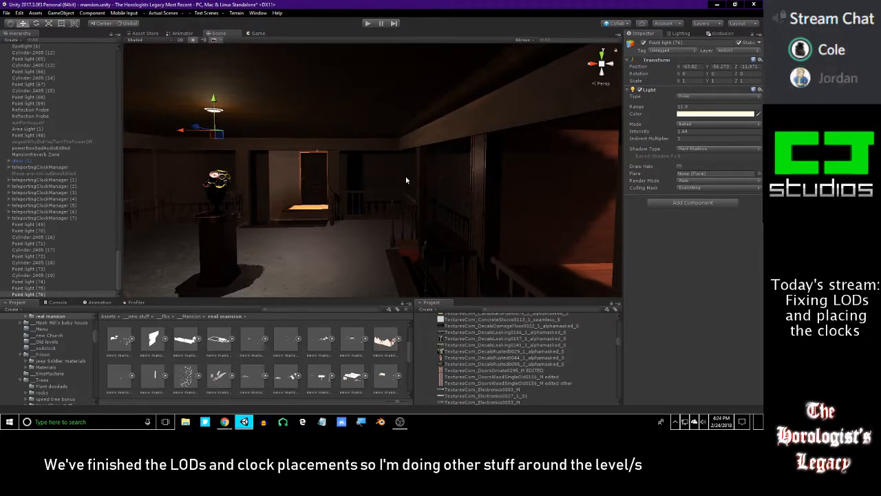
Duplicate Point light (76), move the copy to Z -19.384 by the hall's doorway, and set its intensity to 1.
right_click_drag(405, 179, 356, 150)
right_click_drag(537, 175, 551, 141)
key("ctrl+d")
left_click_drag(564, 130, 318, 137)
right_click_drag(327, 133, 451, 136)
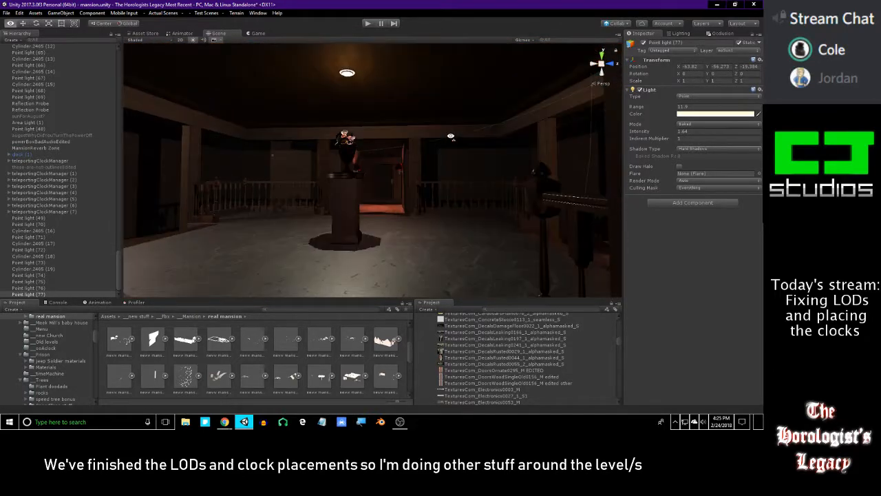
right_click_drag(451, 137, 601, 140)
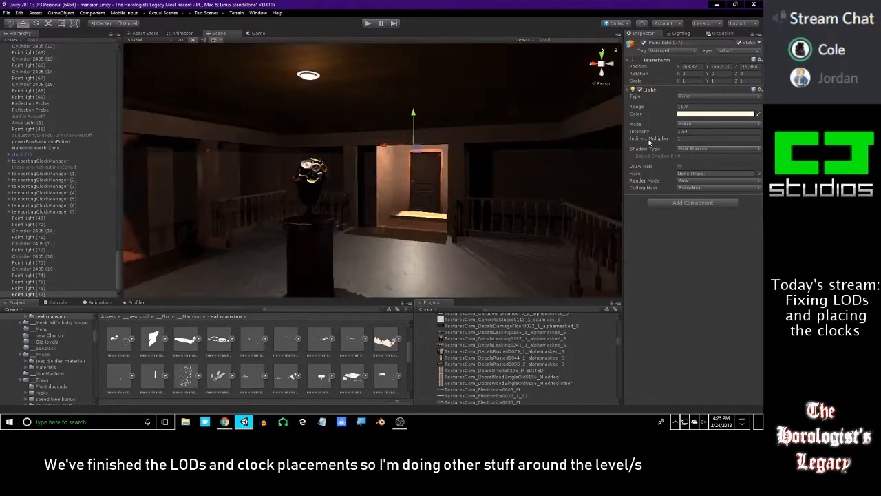
left_click_drag(665, 132, 659, 132)
right_click_drag(524, 143, 510, 145)
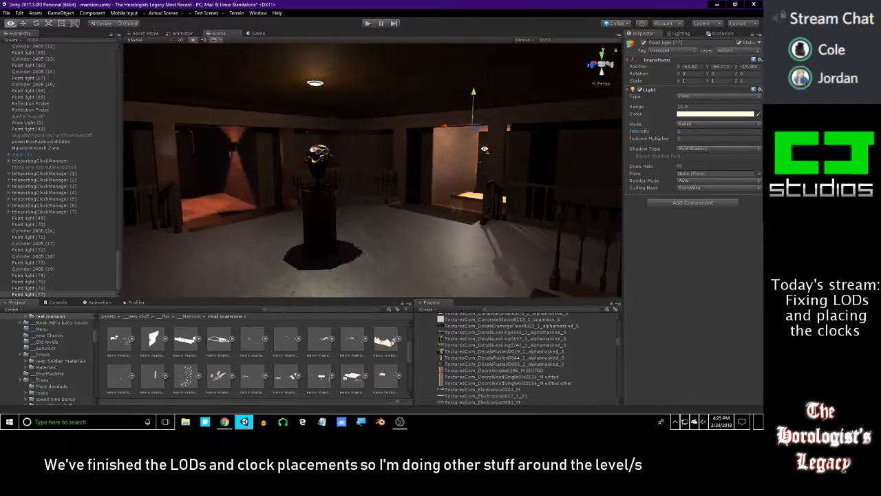
Set Point light (76)'s intensity to 2 and fine-tune it by eye against the hall's brightness.
left_click(48, 288)
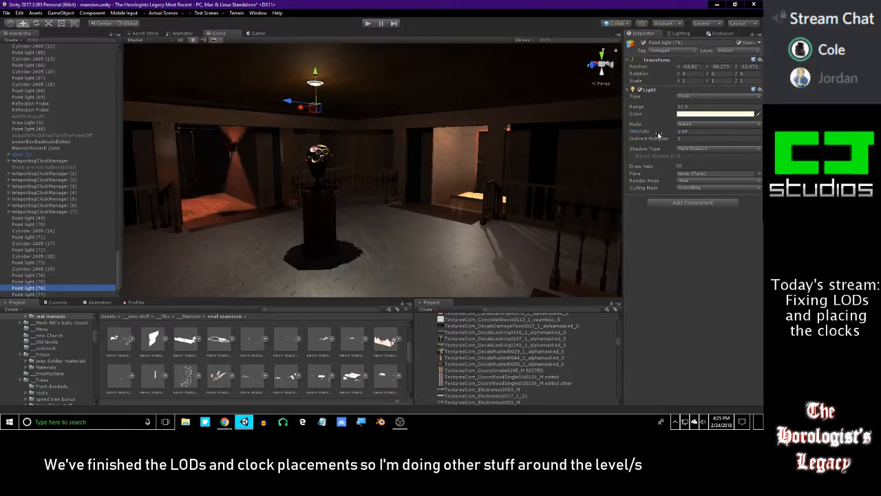
left_click(687, 133)
type("2")
right_click_drag(544, 148, 461, 160)
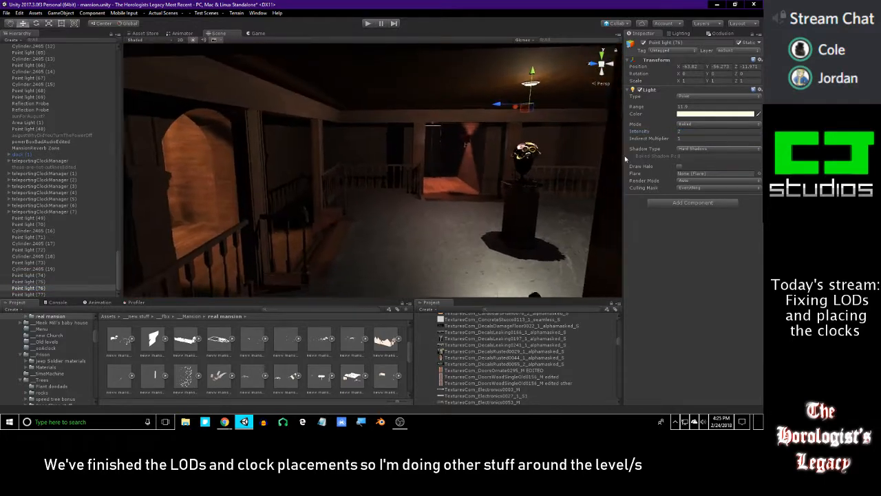
left_click_drag(653, 132, 661, 133)
right_click_drag(417, 134, 475, 140)
Try moving Point light (77) across the hall and undo the move.
left_click(50, 294)
right_click_drag(363, 179, 322, 92)
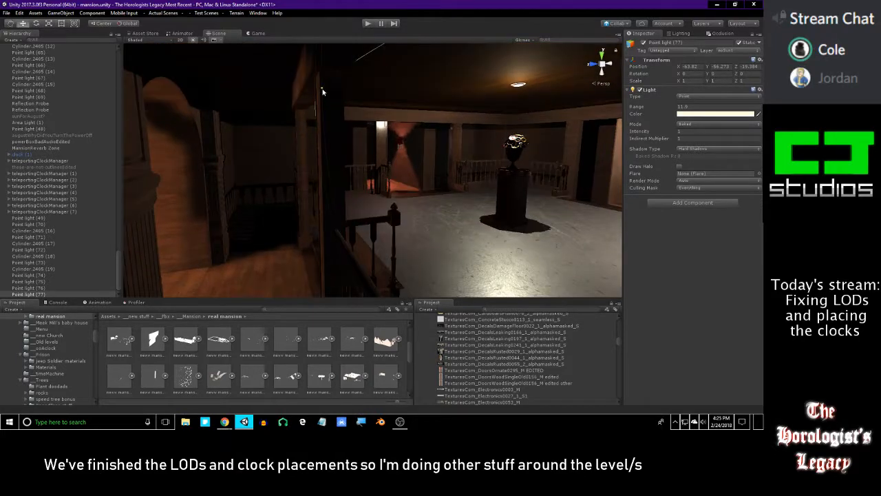
left_click_drag(323, 91, 294, 104)
left_click_drag(77, 110, 75, 111)
right_click_drag(317, 137, 358, 141)
key("ctrl+z")
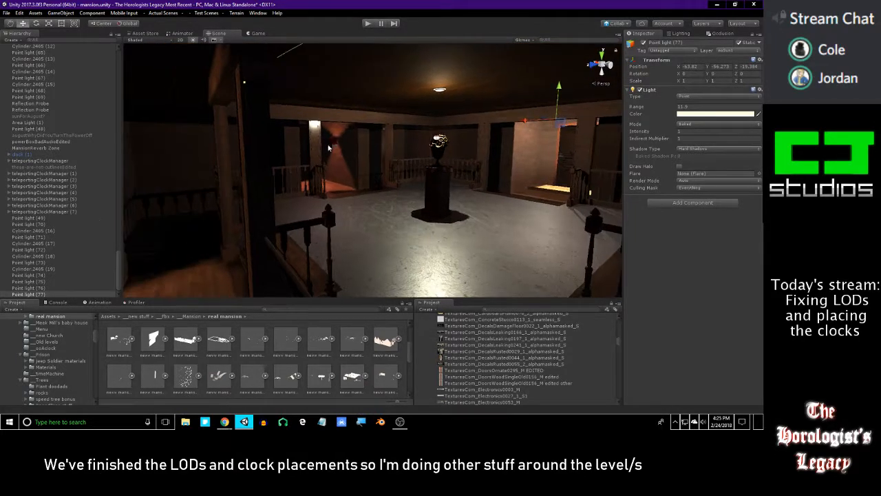
Raise Point light (76)'s intensity to 8.34, judging the brightness from the doorway facing the hall's vase pedestal.
left_click(49, 288)
right_click_drag(251, 226, 430, 144)
left_click_drag(656, 132, 683, 129)
right_click_drag(441, 148, 344, 148)
mouse_move(405, 140)
right_mouse_down()
mouse_move(303, 151)
mouse_move(403, 143)
right_mouse_up()
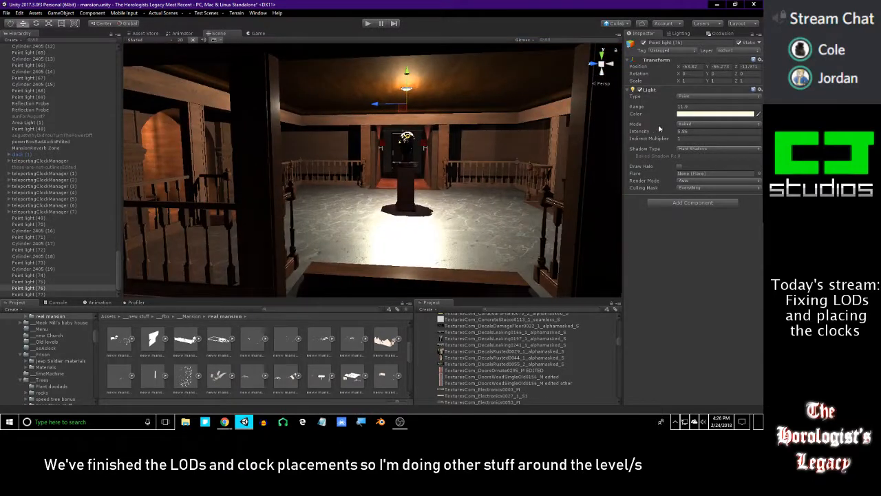
left_click_drag(659, 133, 680, 131)
key("s")
right_click_drag(466, 146, 447, 122)
key("w")
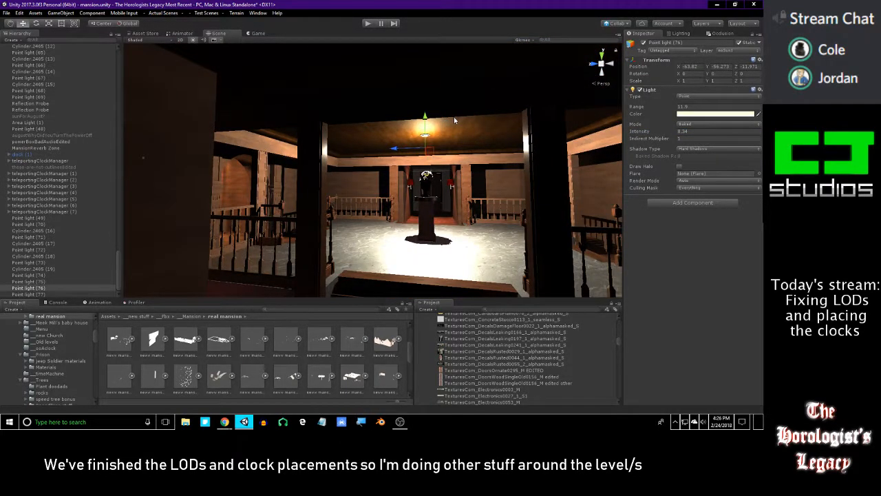
Inspect the brightened hall's ceiling, floor, railings and doorways from several angles around the vase pedestal.
key("w")
right_click_drag(448, 186, 297, 164)
key("s")
key("w")
key("d")
key("w")
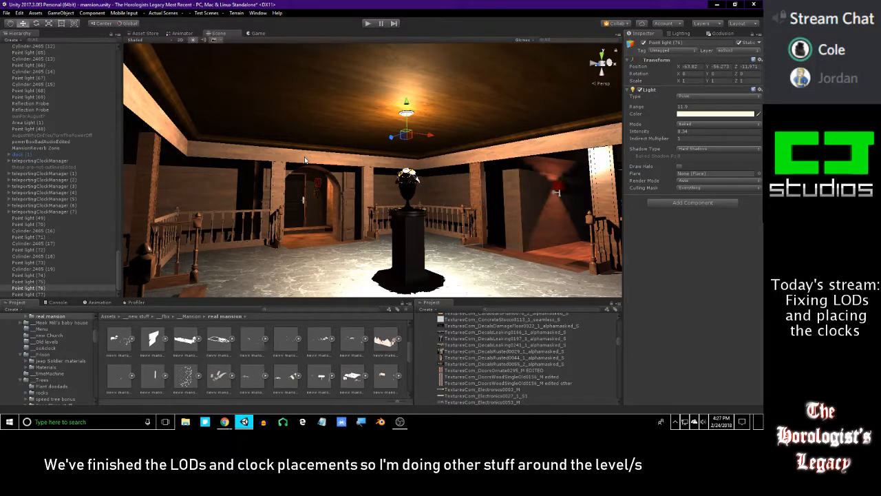
right_click_drag(281, 156, 558, 176)
key("a")
right_click_drag(466, 156, 481, 132)
key("w")
key("w")
mouse_move(299, 125)
right_mouse_down()
mouse_move(356, 133)
mouse_move(474, 122)
mouse_move(395, 136)
mouse_move(481, 144)
mouse_move(387, 149)
mouse_move(367, 139)
right_mouse_up()
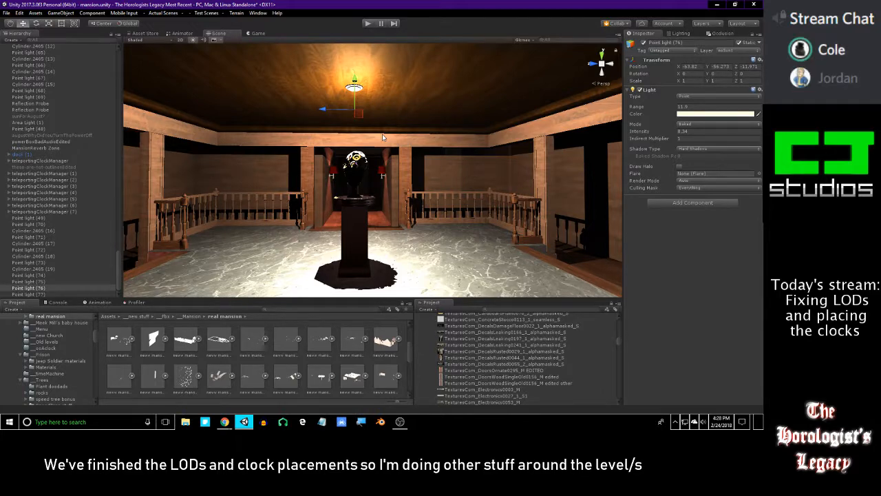
right_click_drag(382, 133, 418, 150)
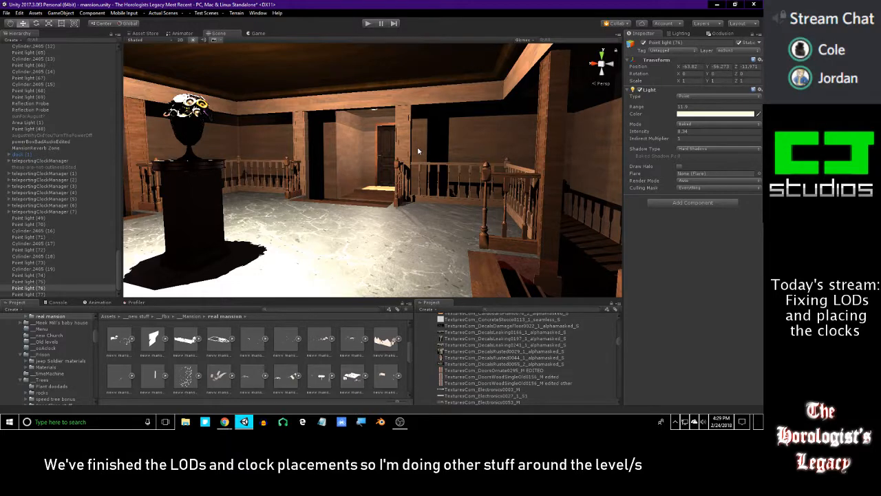
Survey the hall from its far side and the main staircase room below, including in an enlarged Scene view.
key("w")
mouse_move(391, 157)
right_mouse_down()
mouse_move(466, 175)
mouse_move(561, 169)
mouse_move(436, 171)
mouse_move(456, 163)
mouse_move(459, 171)
mouse_move(521, 179)
mouse_move(464, 219)
mouse_move(278, 129)
mouse_move(244, 130)
mouse_move(324, 133)
mouse_move(384, 148)
right_mouse_up()
key("w")
key("w")
key("w")
key("w")
key("w")
right_click_drag(457, 166, 492, 184)
key("w")
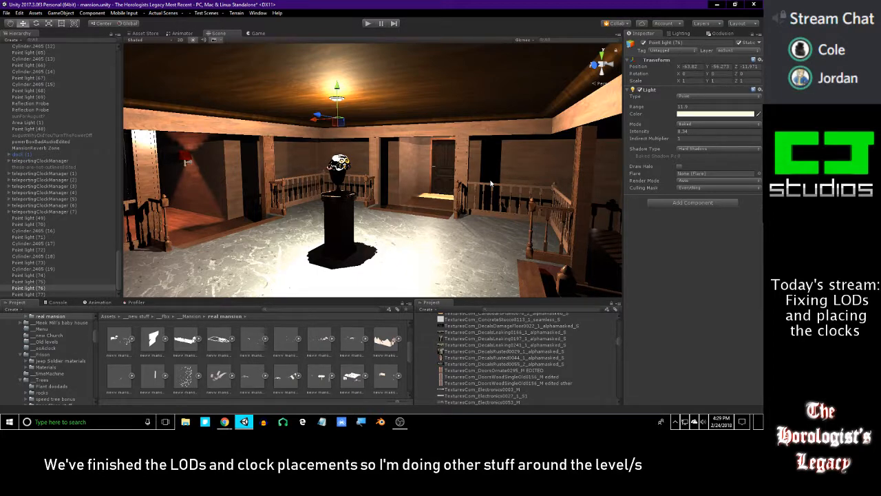
key("w")
right_click_drag(366, 170, 353, 118)
key("shift+space")
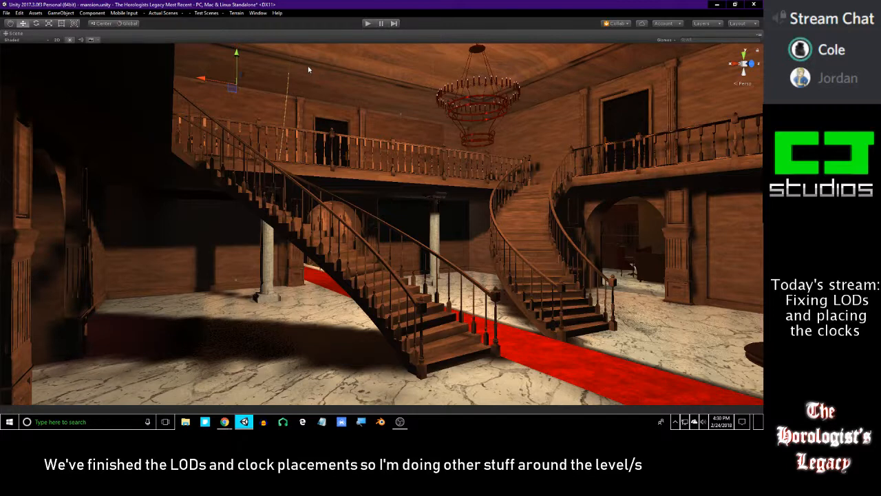
key("shift+space")
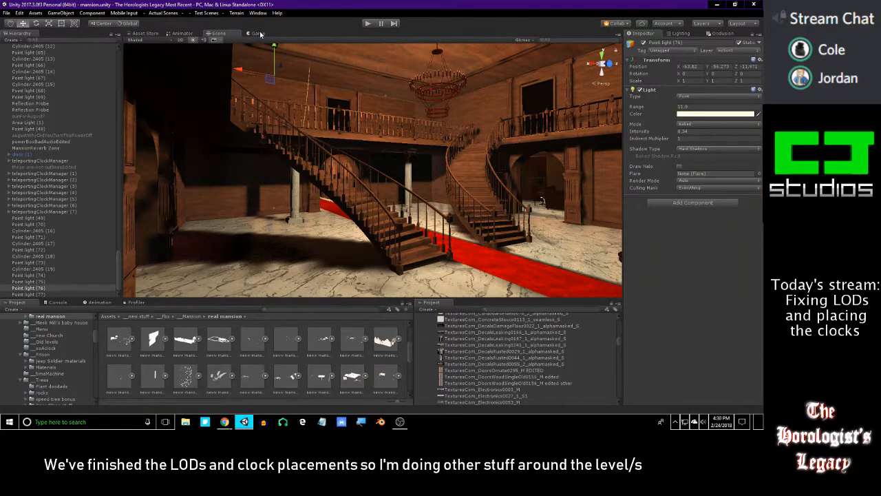
Play-test the level from the mansion's front doors in the Game view, then stop the game.
left_click(256, 33)
left_click(368, 22)
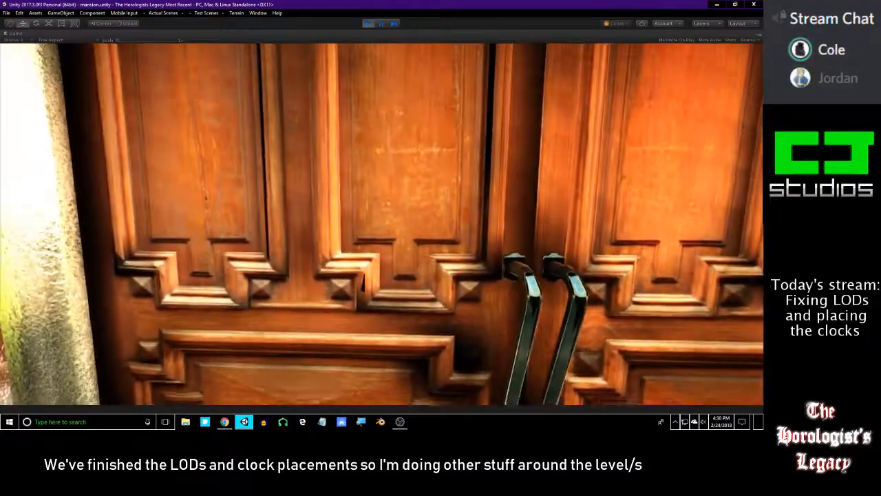
key("Escape")
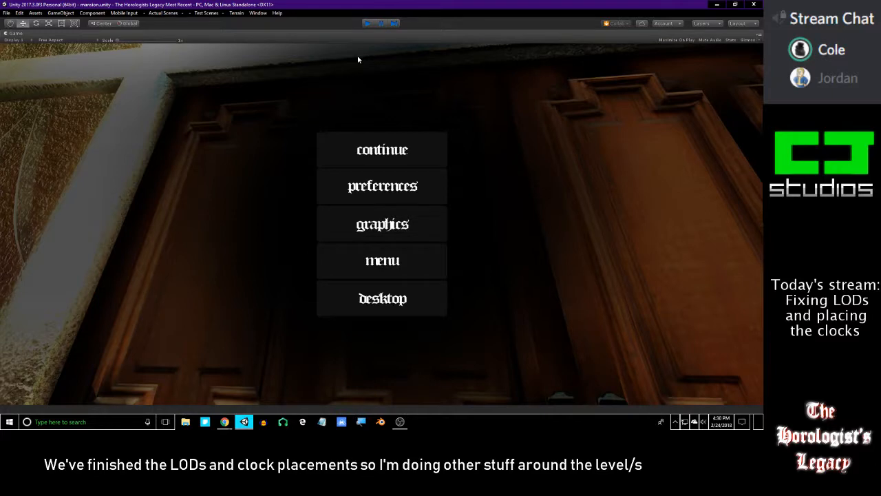
key("ctrl+p")
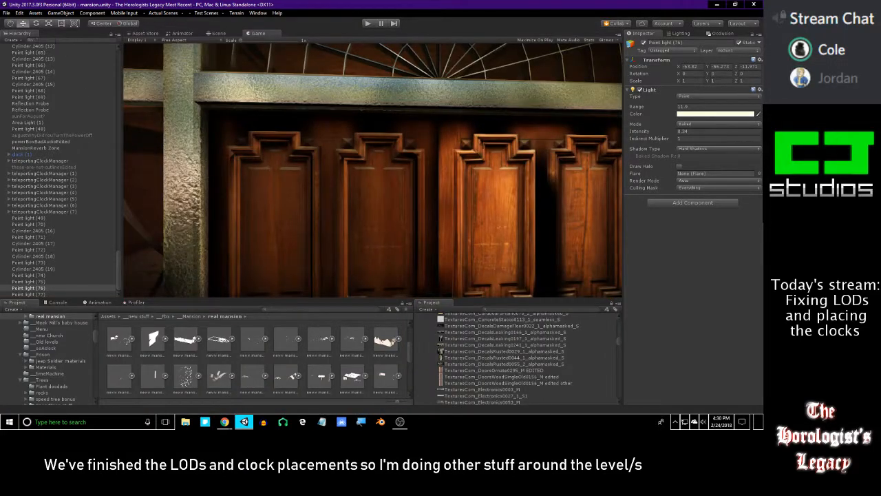
Find the Troller player object by name, frame it in the Scene view at the front doors and clear the search.
left_click(48, 39)
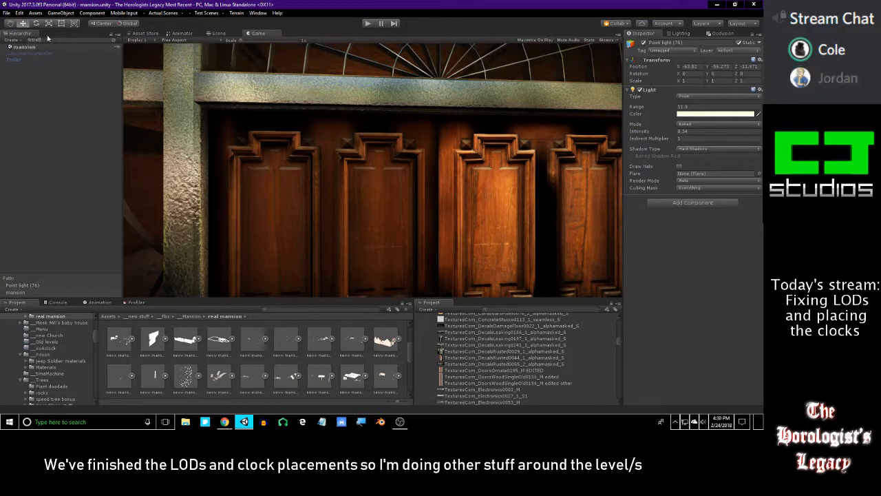
left_click(26, 58)
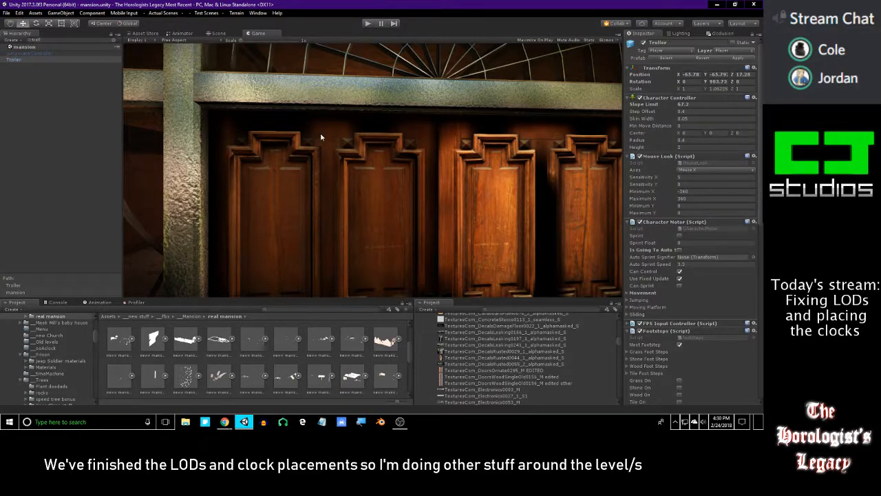
left_click(219, 33)
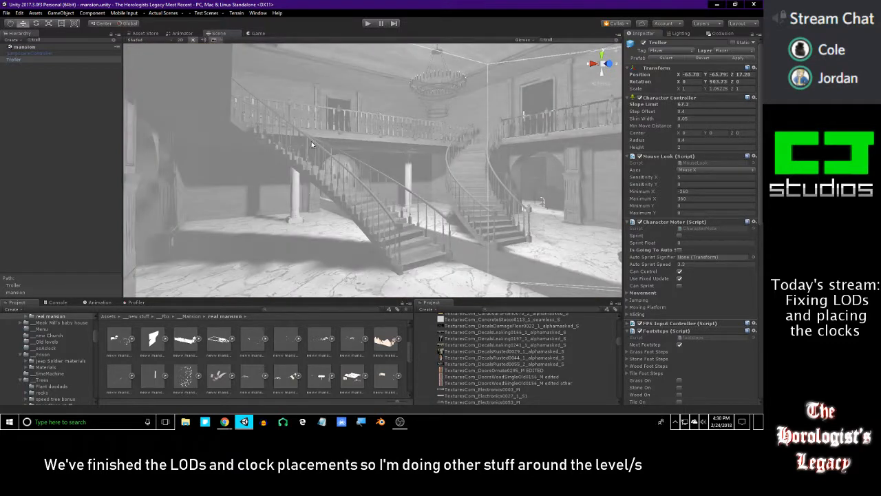
middle_click_drag(311, 143, 211, 82)
left_click(114, 40)
right_click_drag(275, 148, 546, 196)
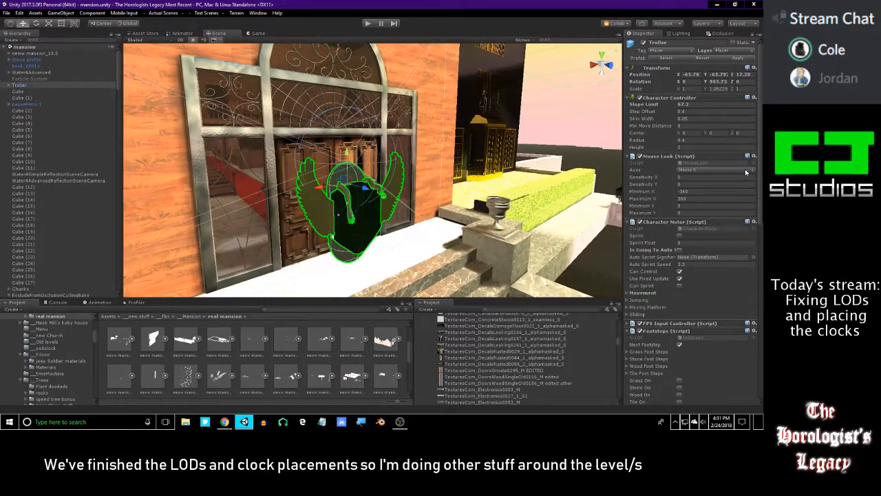
Review the Troller's component settings and check the available Collab revision.
scroll(745, 173, "down", 10)
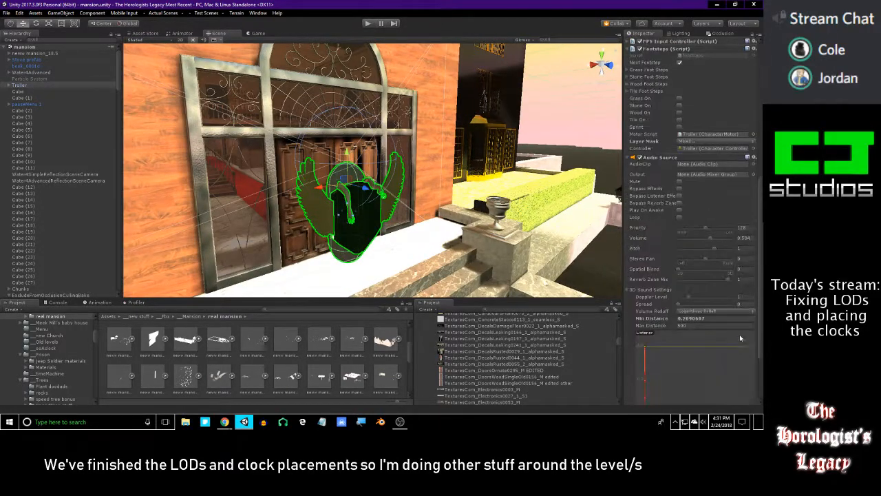
scroll(740, 341, "down", 3)
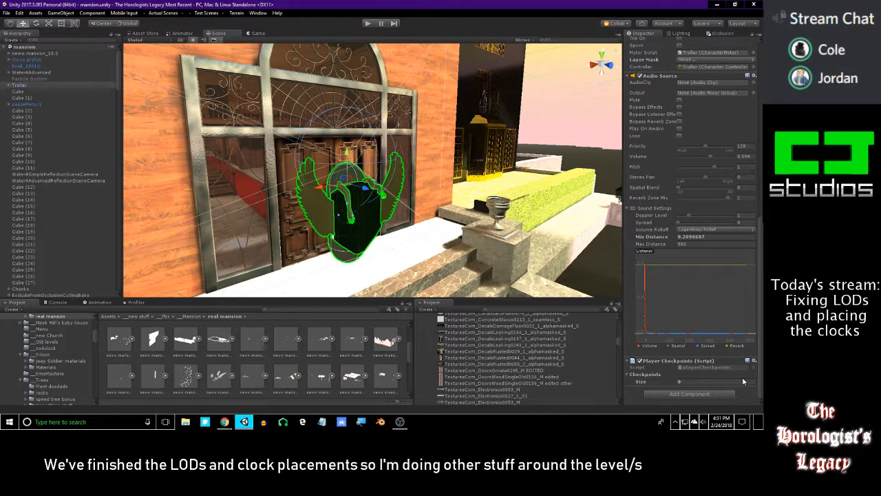
scroll(747, 352, "up", 6)
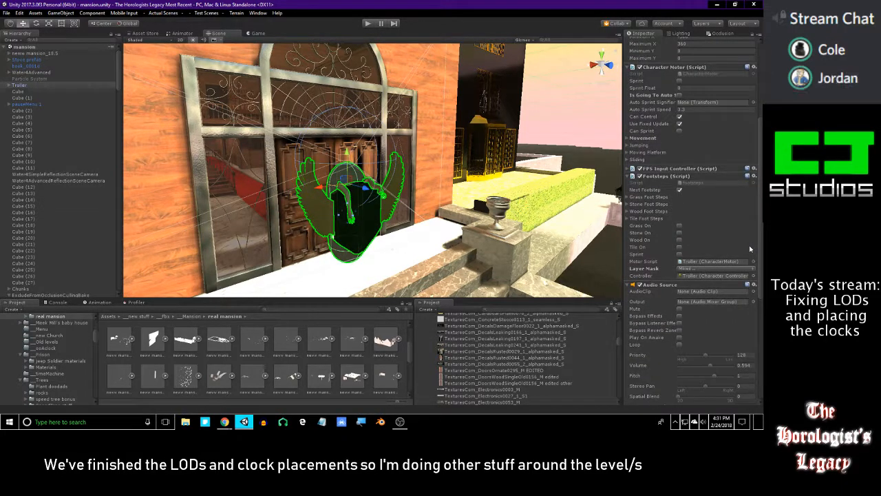
scroll(752, 246, "up", 1)
scroll(756, 236, "up", 4)
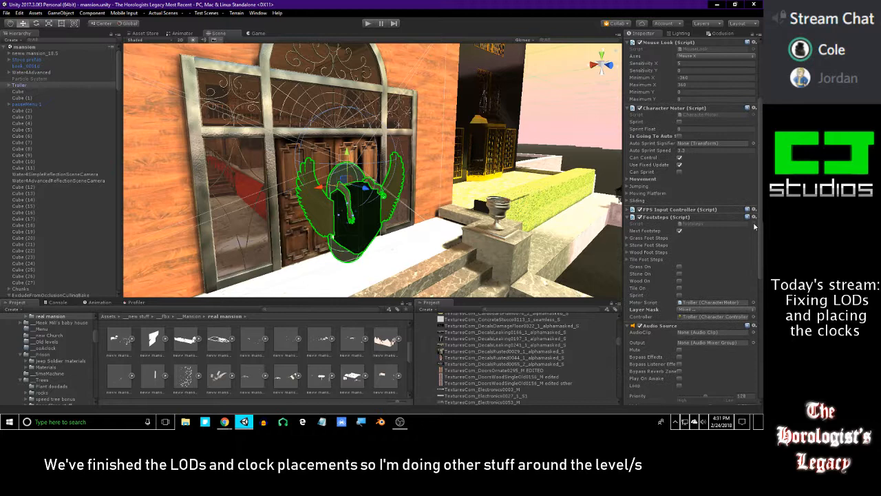
left_click(623, 26)
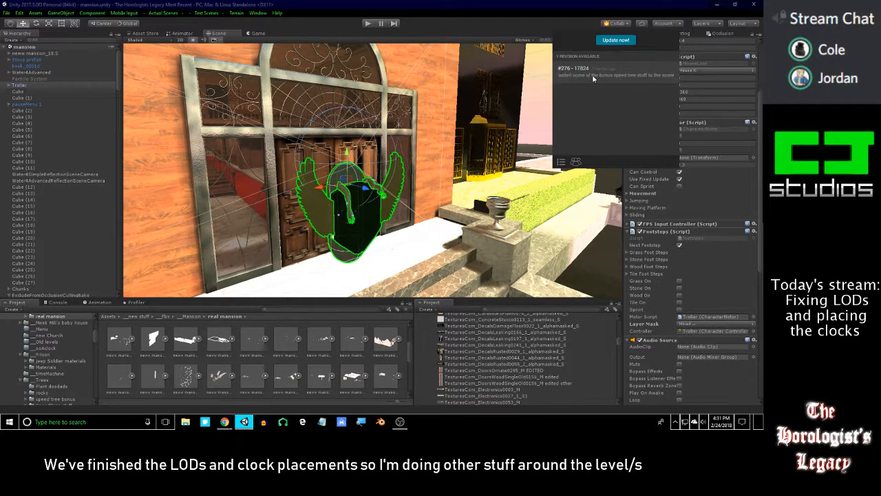
left_click(619, 23)
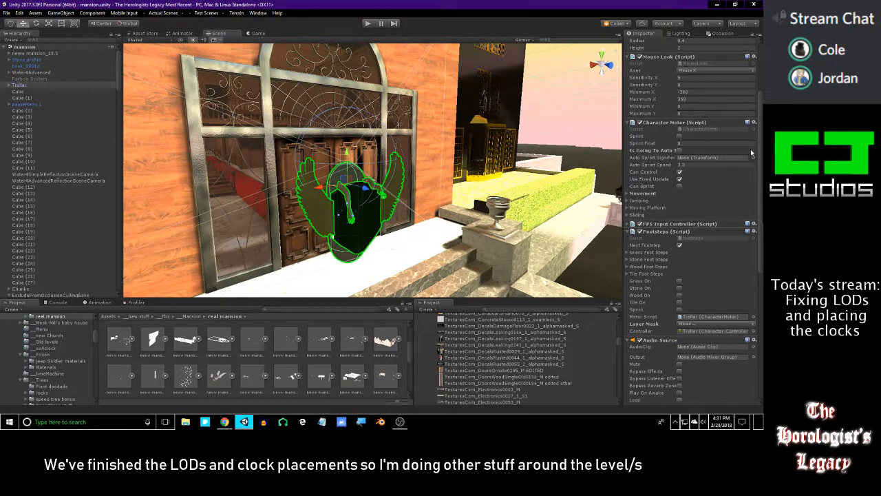
scroll(761, 147, "up", 3)
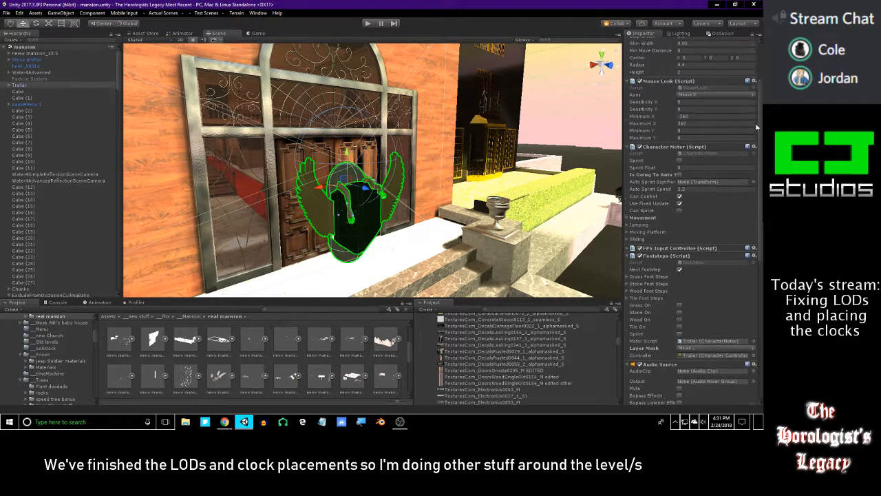
Select the Main Camera inside Troller and examine its Camera component settings.
left_click(9, 86)
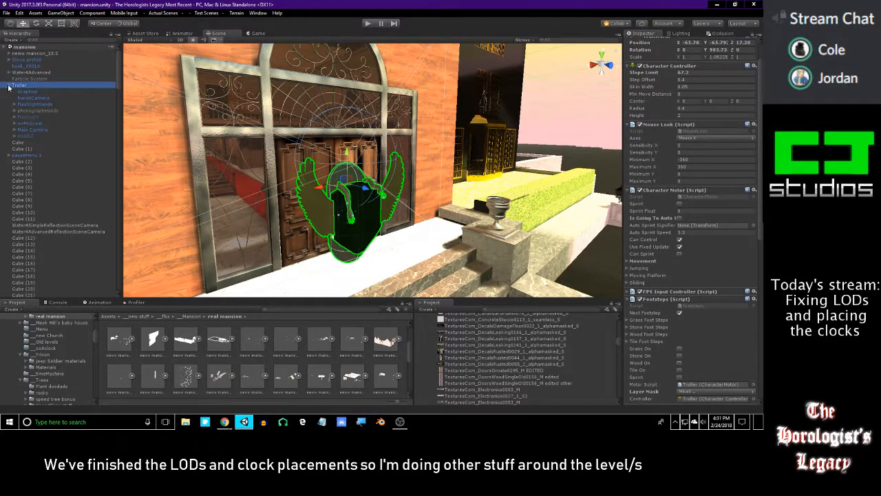
left_click(33, 129)
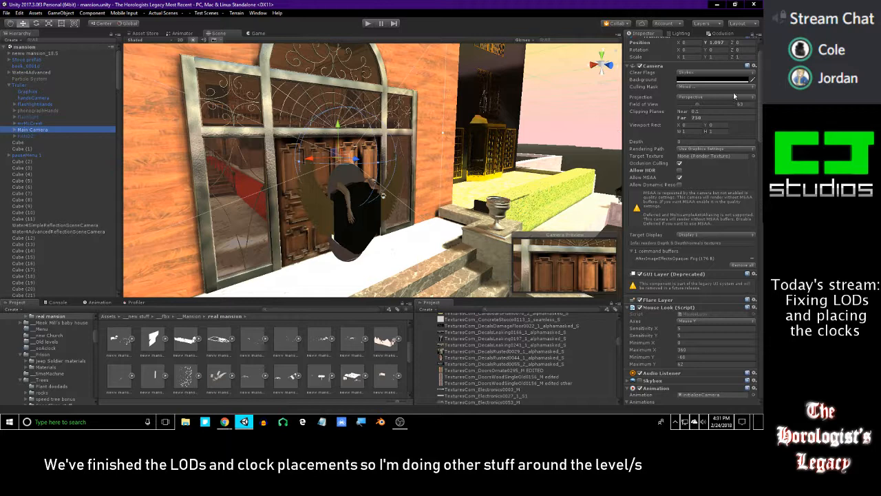
left_click_drag(762, 106, 761, 87)
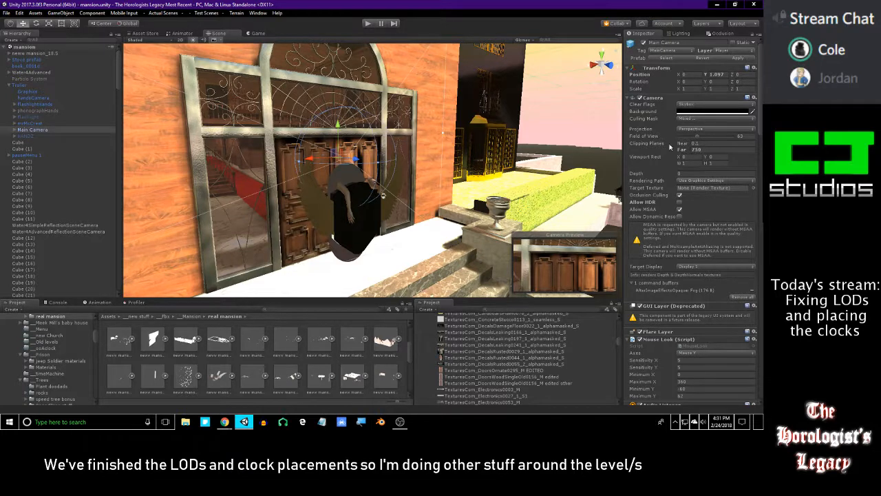
Play-test the level again, checking the lighting around the main staircase and side archway, and stop the game.
left_click(256, 33)
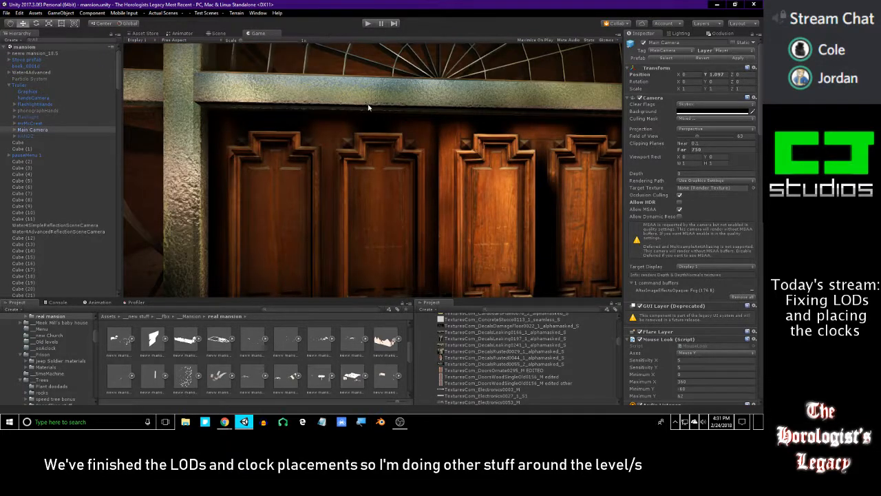
left_click(368, 24)
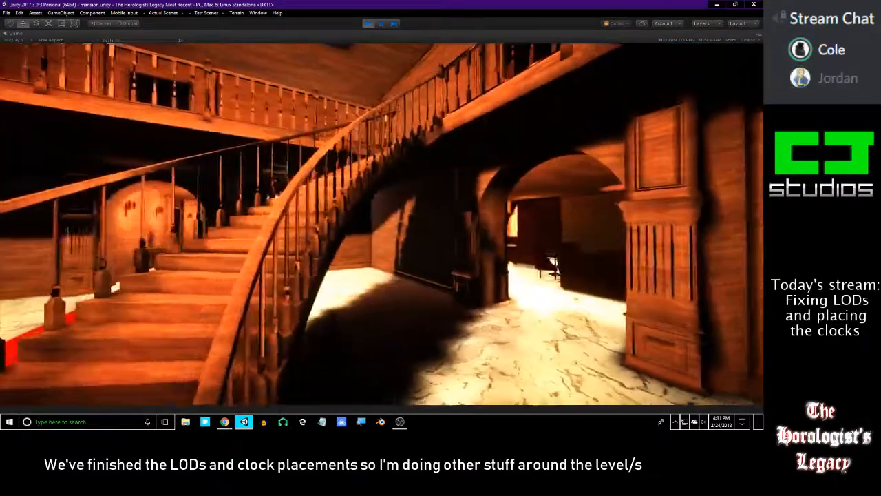
key("Escape")
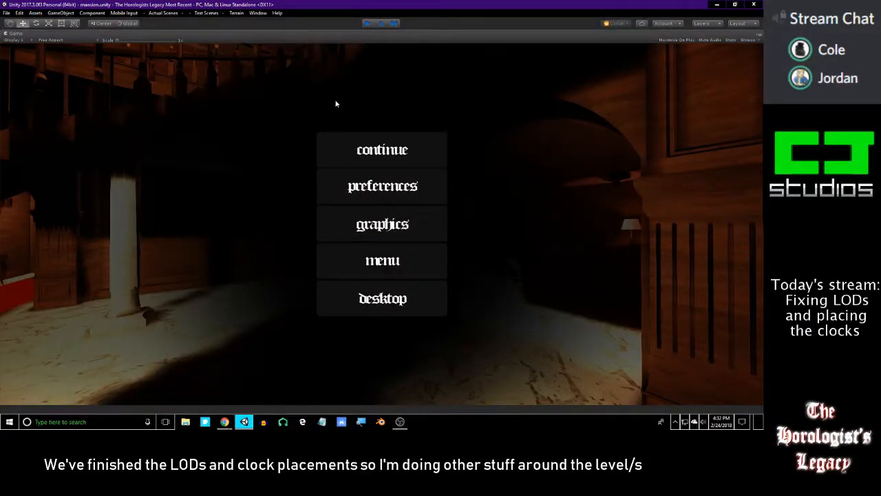
key("ctrl+p")
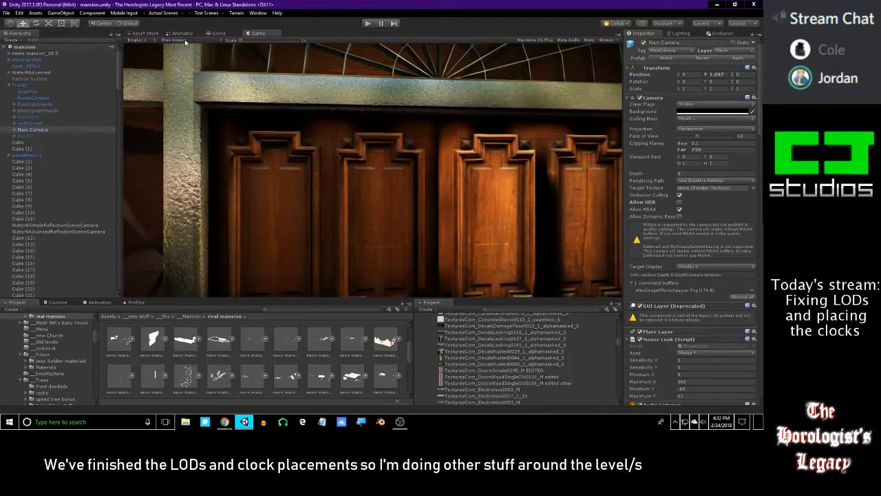
Return to the Scene view and select the wall panel Plane.040 beside the staircase room's archway.
left_click(221, 34)
right_click_drag(258, 131, 372, 167)
key("w")
left_click(395, 185)
right_click_drag(565, 191, 392, 174)
key("w")
key("s")
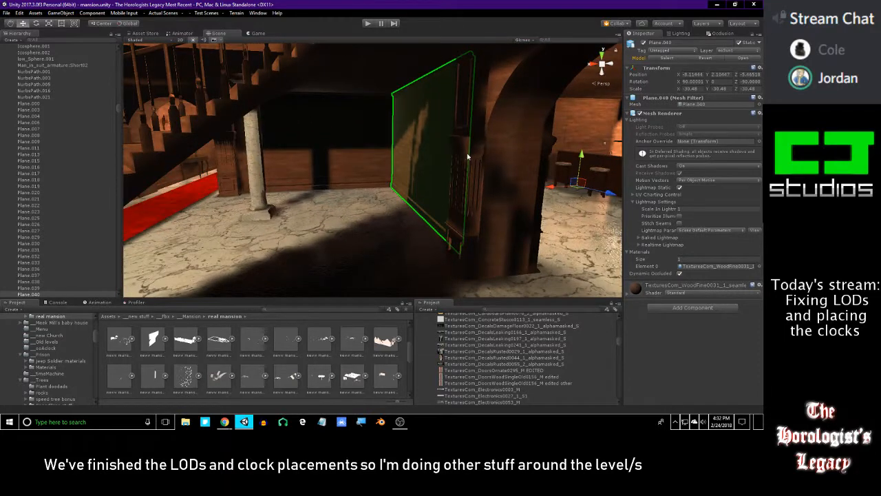
Try moving wall panel Plane.040 along its X axis and undo the move.
left_click(468, 156)
left_click(433, 167)
right_click_drag(434, 167, 448, 171)
left_click_drag(537, 184, 429, 186)
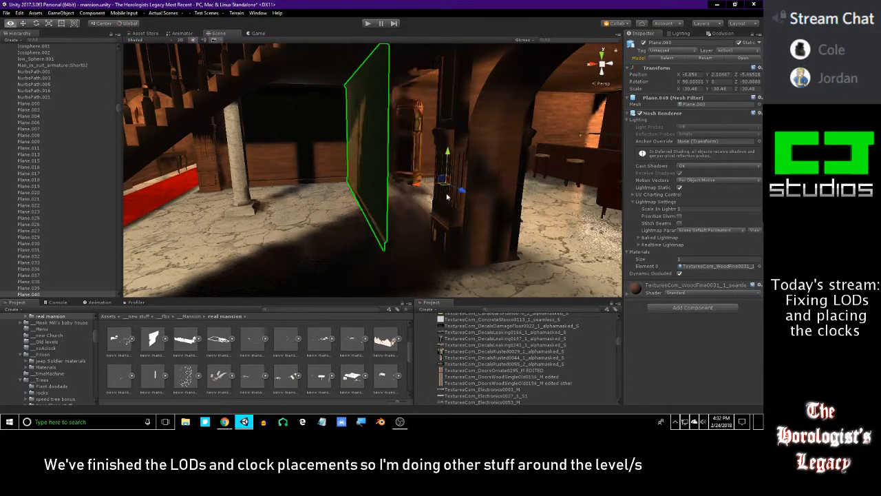
right_click_drag(434, 190, 452, 197)
key("a")
key("ctrl+z")
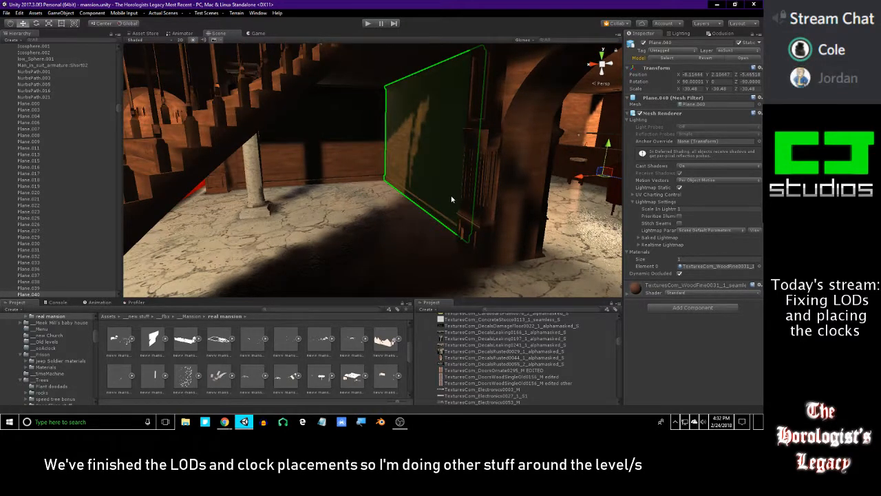
Inspect the wall from the room with the grandfather clock and select its matching inner panel, Plane.059.
key("d")
right_click_drag(454, 201, 472, 199)
key("w")
key("a")
right_click_drag(406, 78, 274, 88)
key("w")
key("s")
key("d")
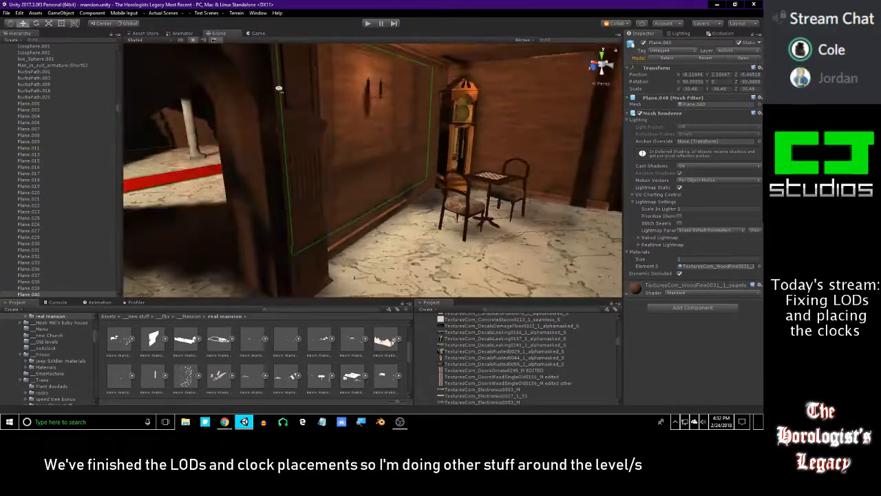
left_click(390, 125)
key("a")
right_click_drag(314, 137, 220, 130)
key("s")
key("w")
key("s")
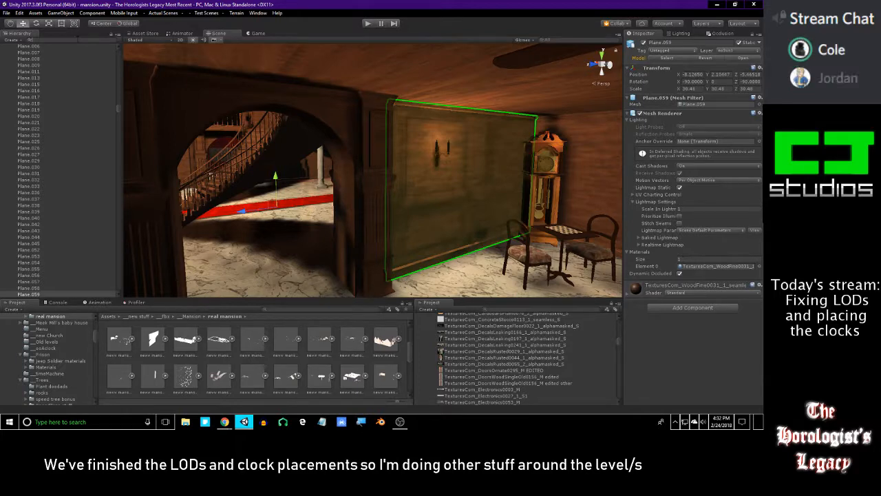
Select the hierarchy objects from Cube.2142 down through Plane.989 and examine their outlines around the archway.
left_click_drag(115, 107, 93, 66)
left_click(67, 190)
scroll(67, 191, "up", 5)
left_click(83, 79, "shift")
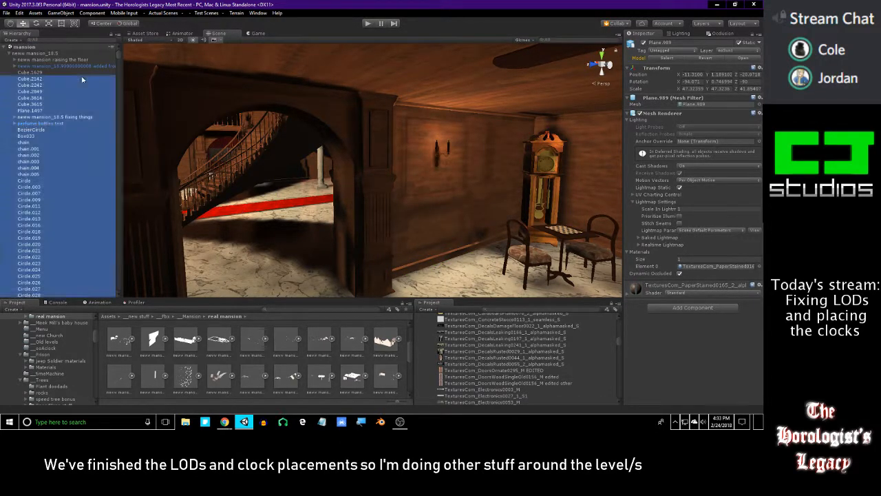
right_click_drag(337, 179, 532, 181)
left_click_drag(118, 55, 115, 180)
scroll(83, 179, "down", 10)
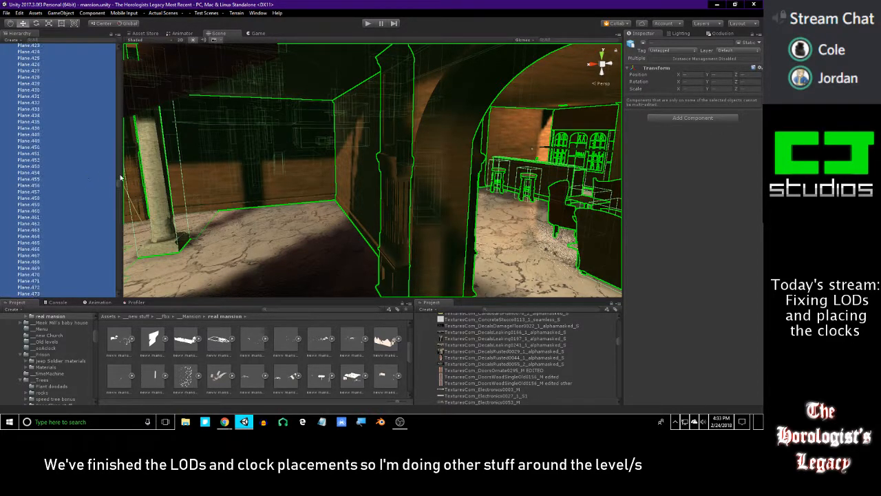
scroll(118, 187, "down", 3)
scroll(118, 187, "down", 2)
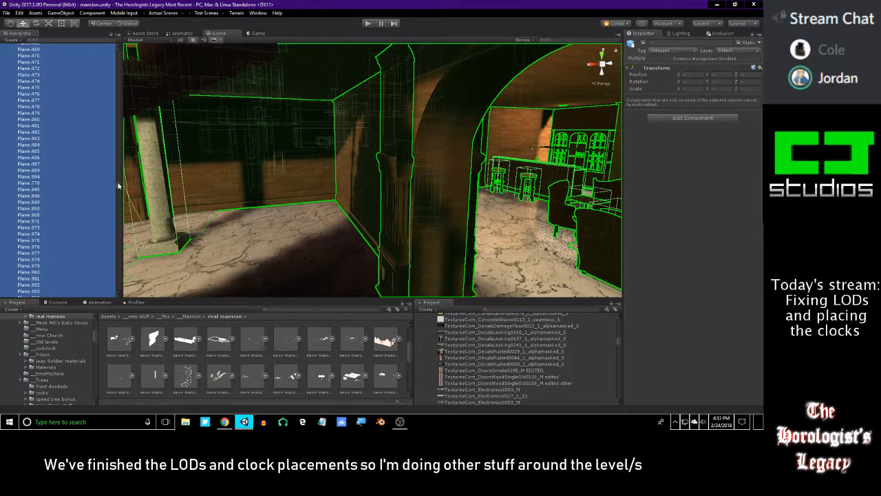
Select the mansion objects from Plane.990 onward in the hierarchy, ending the range at Cube.3637.
left_click(35, 282)
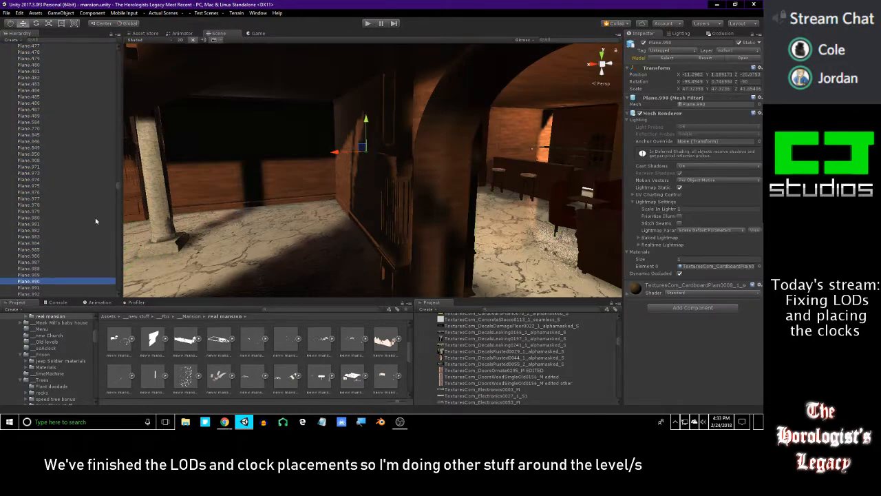
scroll(119, 186, "down", 10)
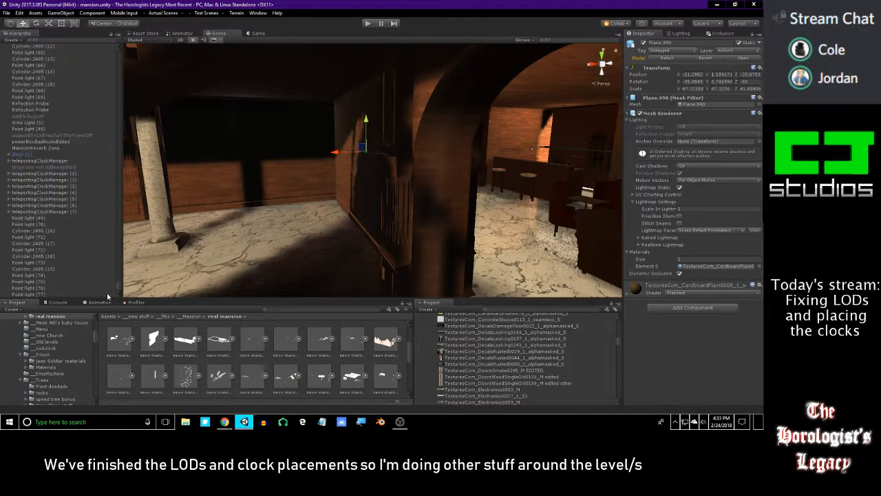
left_click(55, 289, "shift")
scroll(100, 235, "up", 2)
right_click_drag(295, 226, 285, 211)
key("w")
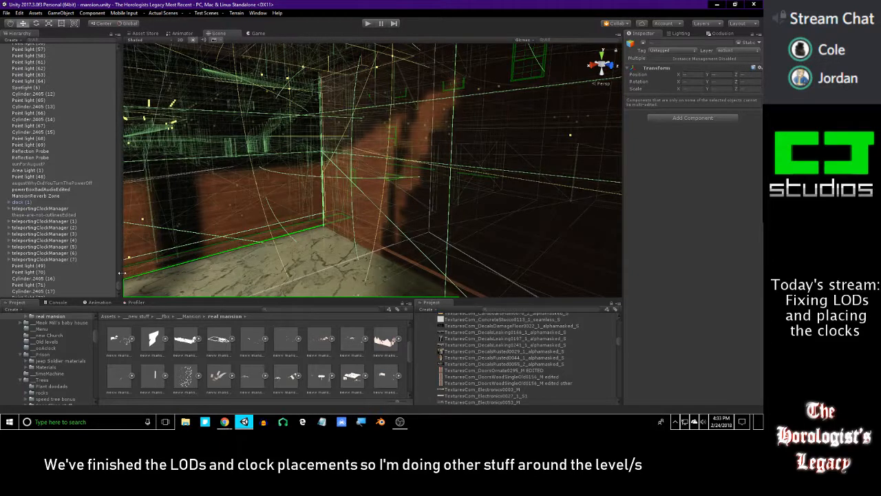
left_click_drag(119, 289, 120, 275)
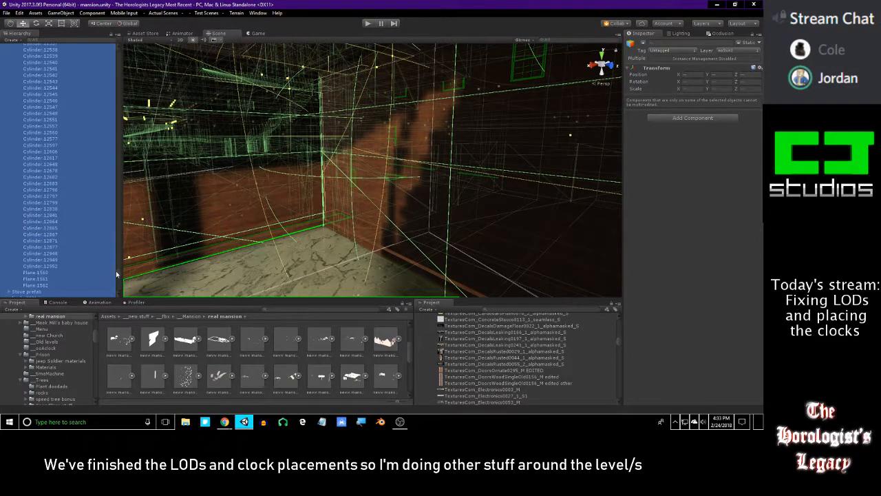
scroll(120, 228, "up", 10)
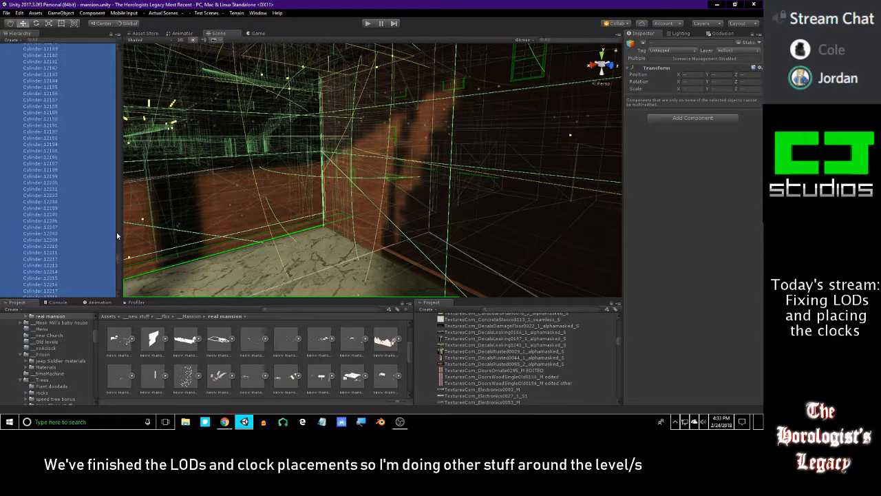
scroll(118, 254, "up", 5)
left_click(72, 198, "shift")
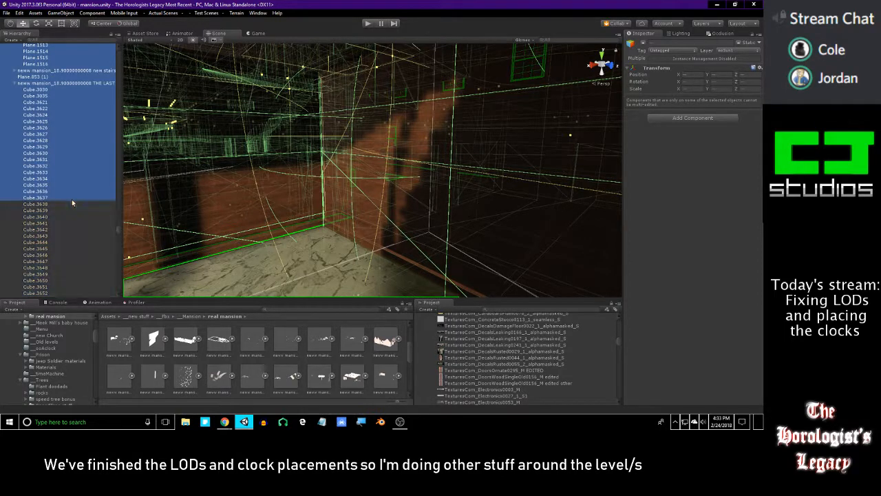
Examine the selected objects' outlines around the staircase, archway and grandfather clock, and clear the selection.
right_click_drag(236, 202, 224, 187)
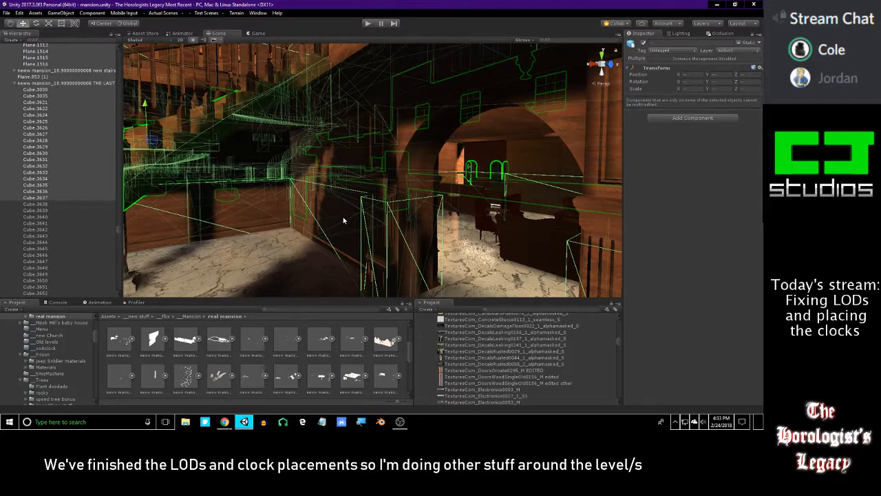
right_click_drag(333, 220, 345, 215)
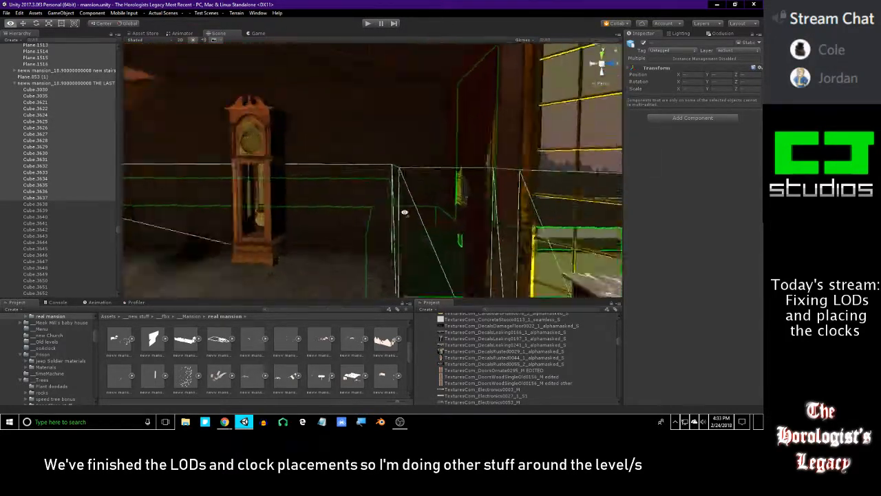
right_click_drag(405, 213, 318, 210)
key("w")
right_click_drag(261, 208, 277, 216)
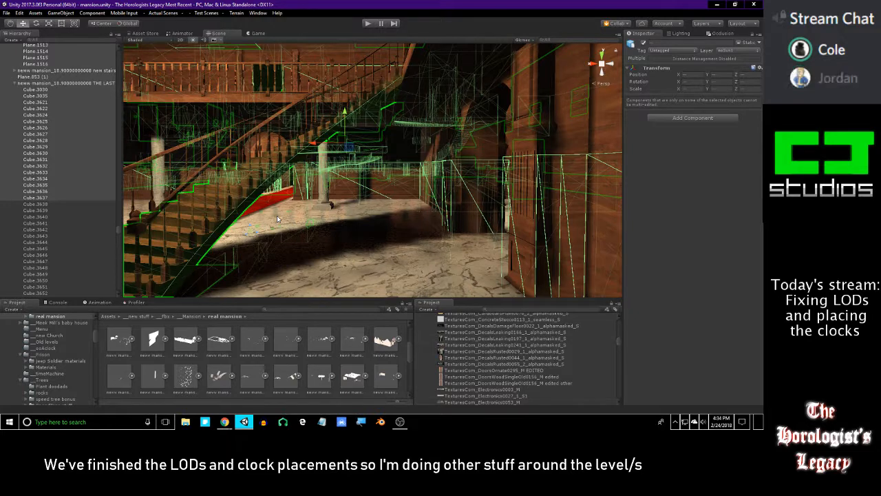
left_click(268, 366)
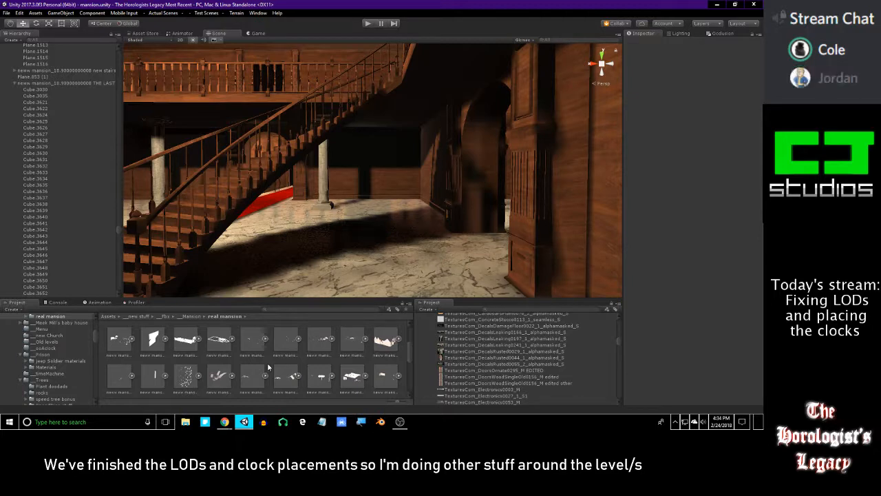
Select the Troller player object outside the mansion's front door and move it inside toward the upstairs landing.
left_click_drag(115, 219, 111, 293)
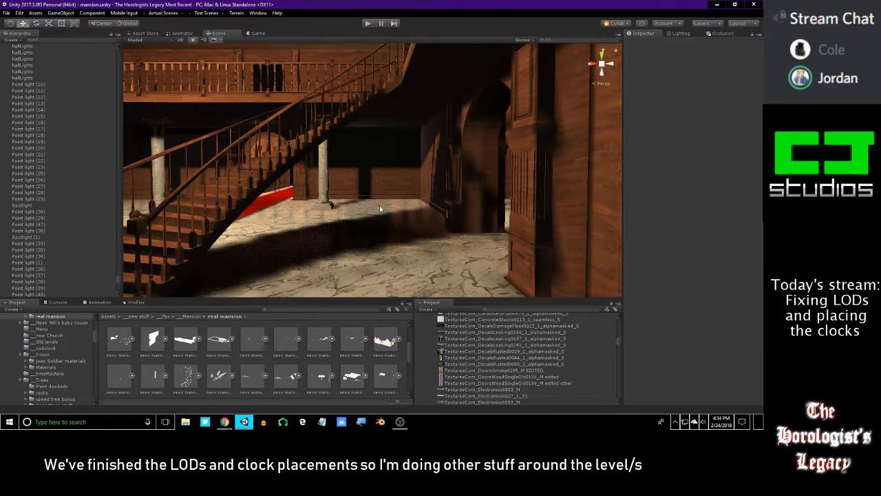
right_click_drag(379, 210, 462, 199)
key("w")
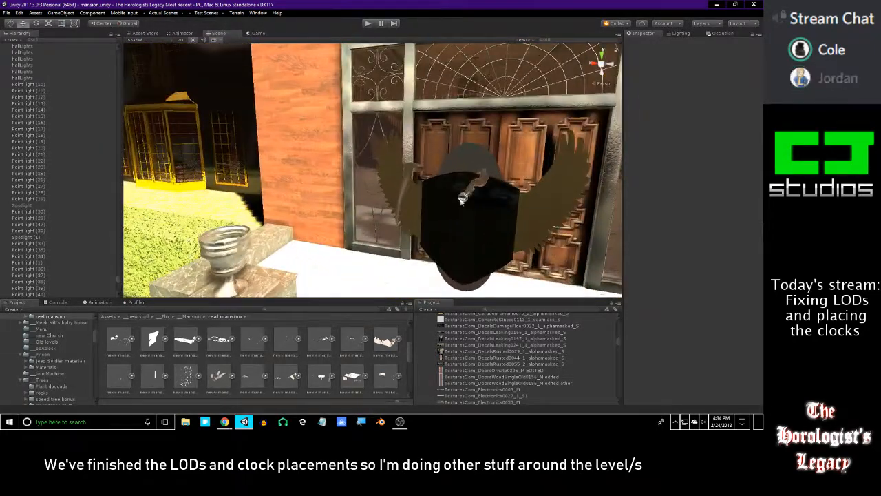
left_click(462, 199)
right_click_drag(318, 165, 435, 181)
key("s")
key("a")
right_click_drag(527, 218, 451, 227)
key("w")
left_click_drag(455, 231, 267, 166)
right_click_drag(267, 166, 279, 169)
key("w")
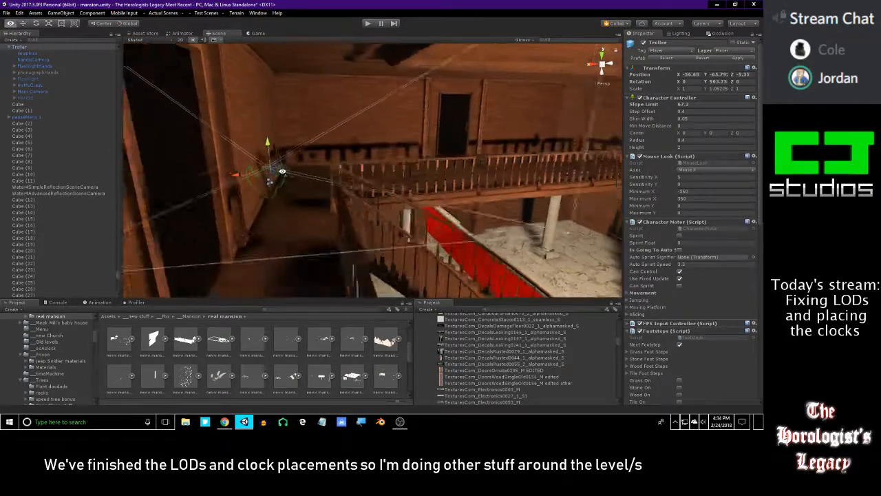
Raise the Troller player to about Y -62.03 and move it to about X -52.03, Z -14.1 near the bathroom door.
key("f")
left_click_drag(319, 161, 319, 86)
right_click_drag(321, 141, 369, 155)
key("w")
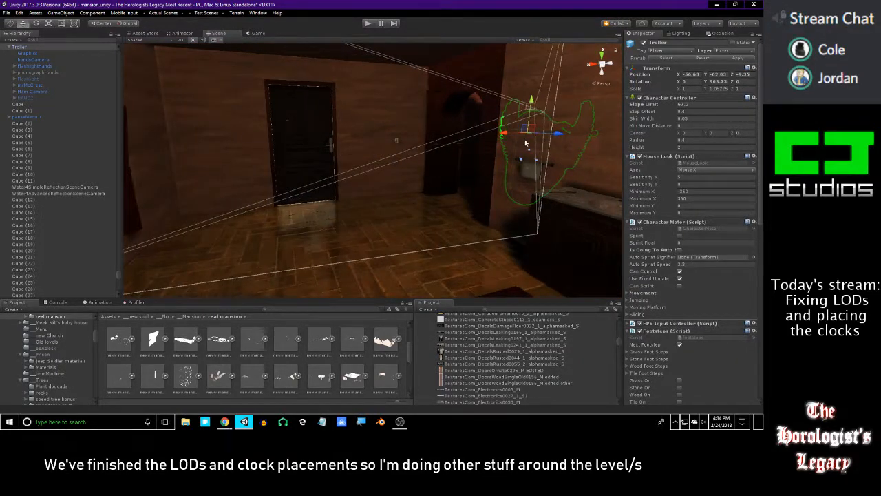
left_click_drag(529, 138, 321, 96)
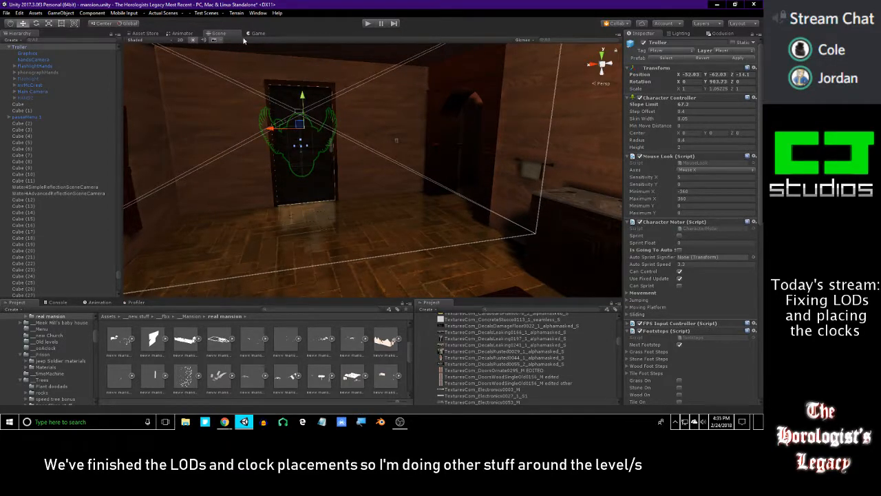
key("w")
right_click_drag(265, 66, 438, 66)
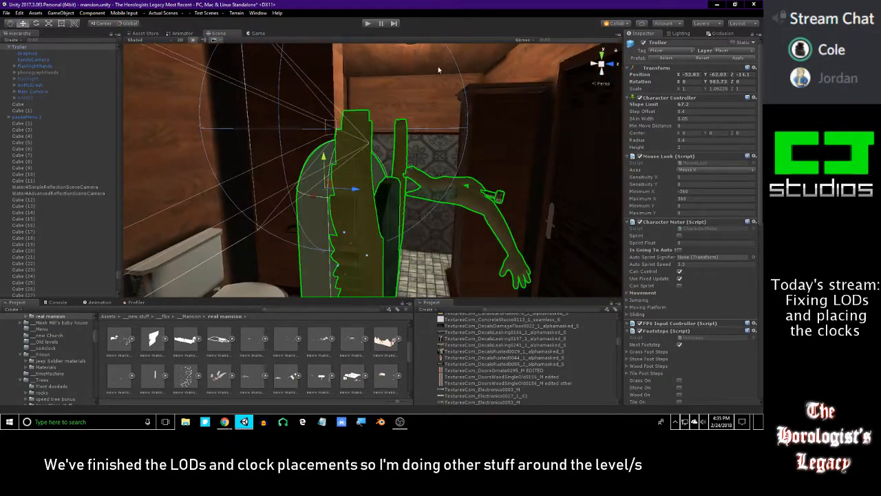
Play-test the level from the tiled bathroom, checking its door handle and walls, and stop the game.
left_click(368, 23)
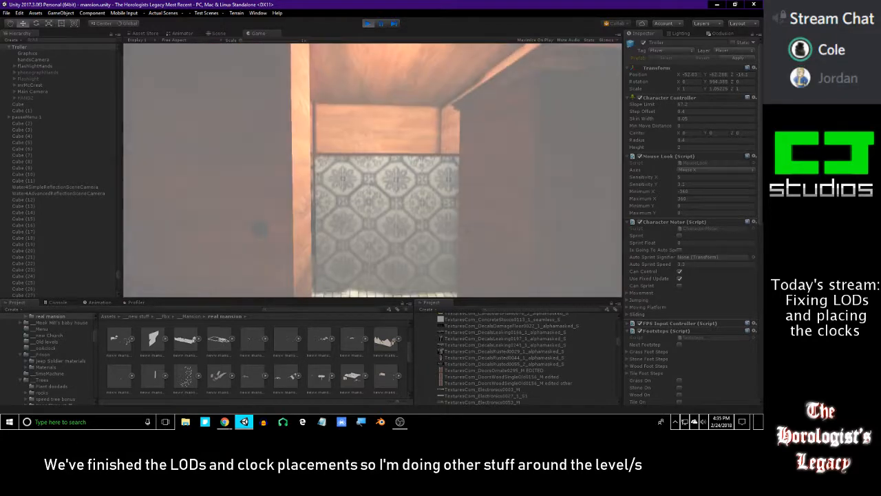
key("w")
key("a")
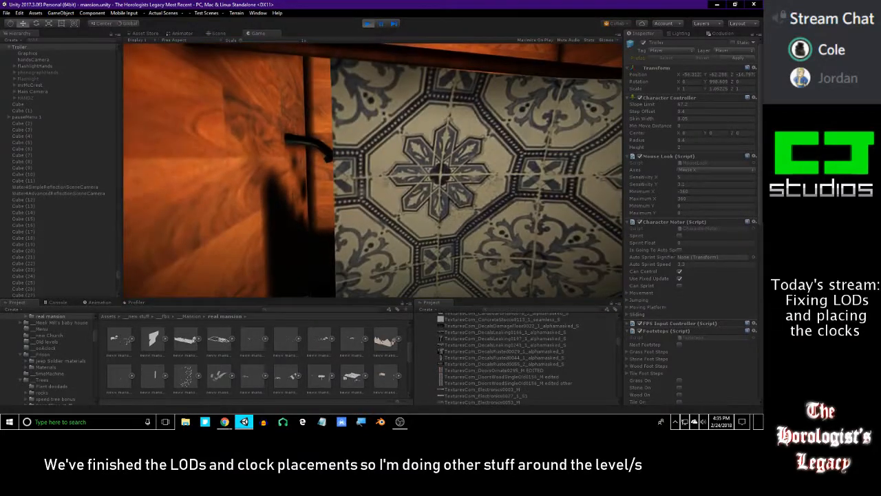
key("Escape")
left_click(371, 24)
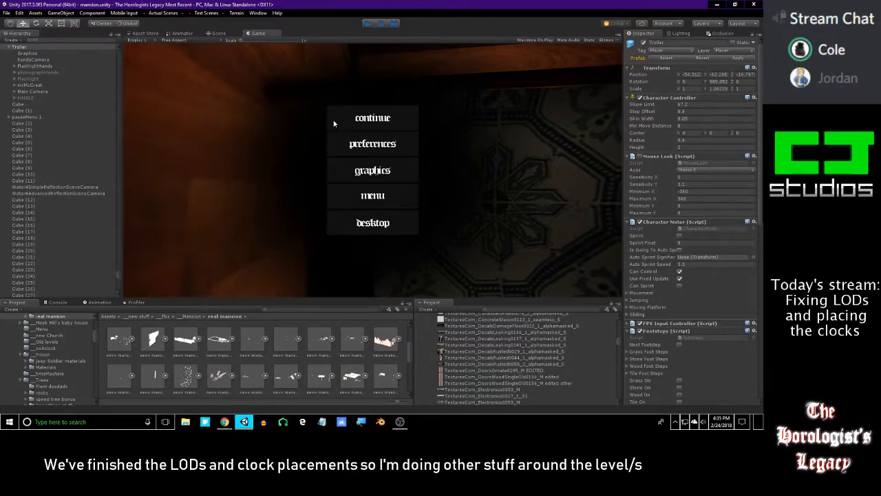
Select the bathroom's door handle, Cylinder.10745, in the Scene view.
scroll(333, 124, "up", 4)
right_click_drag(334, 124, 366, 103)
left_click(336, 148)
scroll(351, 167, "down", 3)
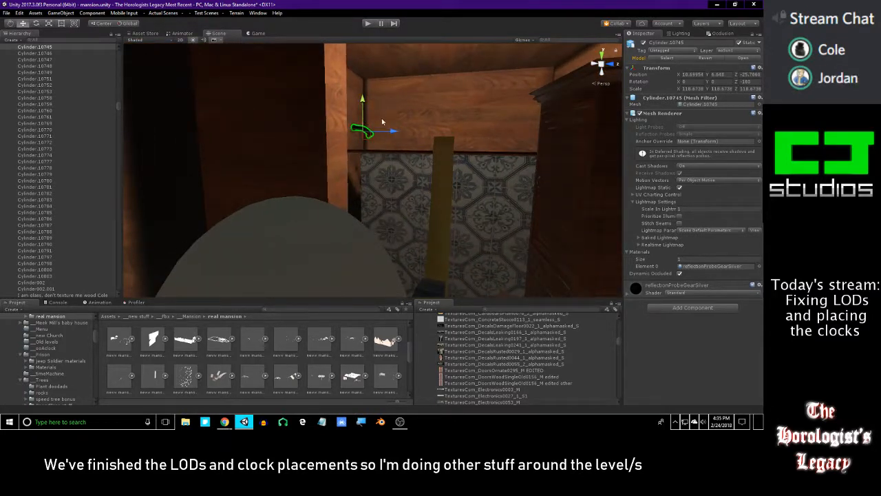
Examine the upper-floor rooms, their dark walls and doorways, and the mansion's roof from outside.
right_click_drag(391, 165, 502, 169)
right_click_drag(337, 157, 571, 189)
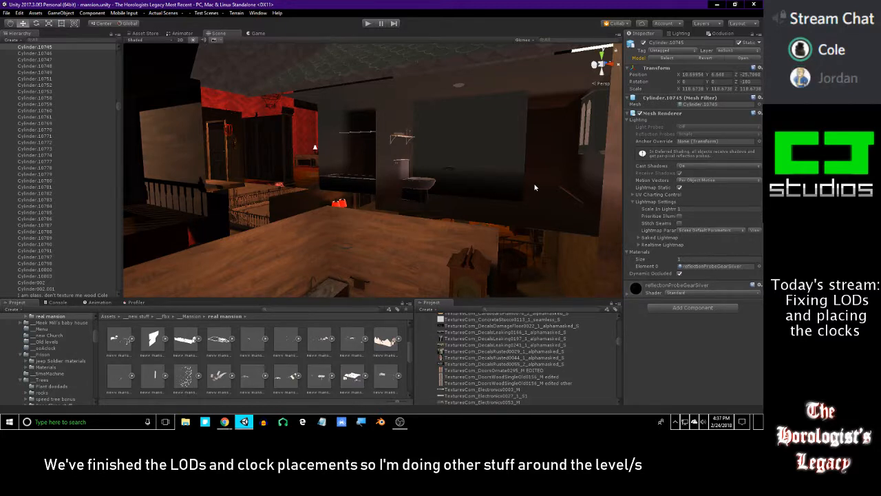
key("w")
right_click_drag(525, 200, 550, 195)
right_click_drag(352, 223, 471, 184)
key("w")
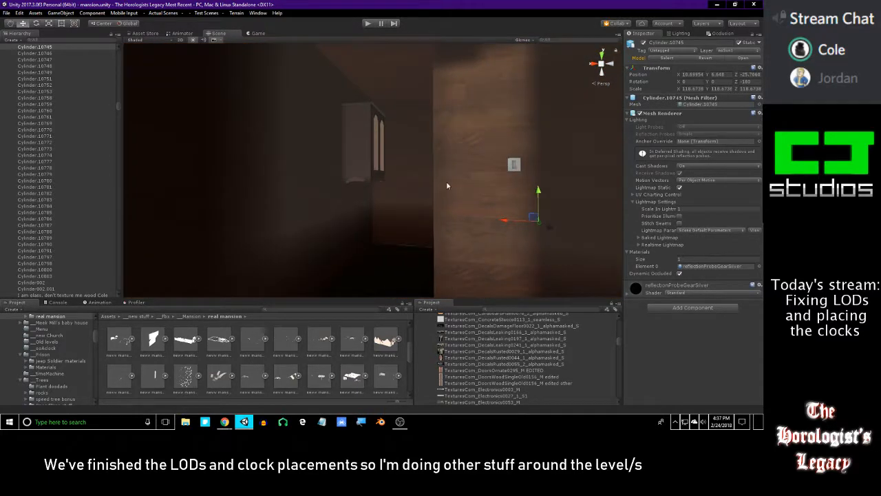
mouse_move(375, 199)
right_mouse_down()
mouse_move(521, 228)
mouse_move(494, 197)
mouse_move(465, 185)
mouse_move(391, 185)
mouse_move(360, 173)
mouse_move(375, 190)
mouse_move(362, 187)
mouse_move(404, 203)
mouse_move(509, 228)
mouse_move(523, 219)
mouse_move(448, 196)
mouse_move(360, 198)
right_mouse_up()
key("w")
key("w")
right_click_drag(439, 181, 443, 229)
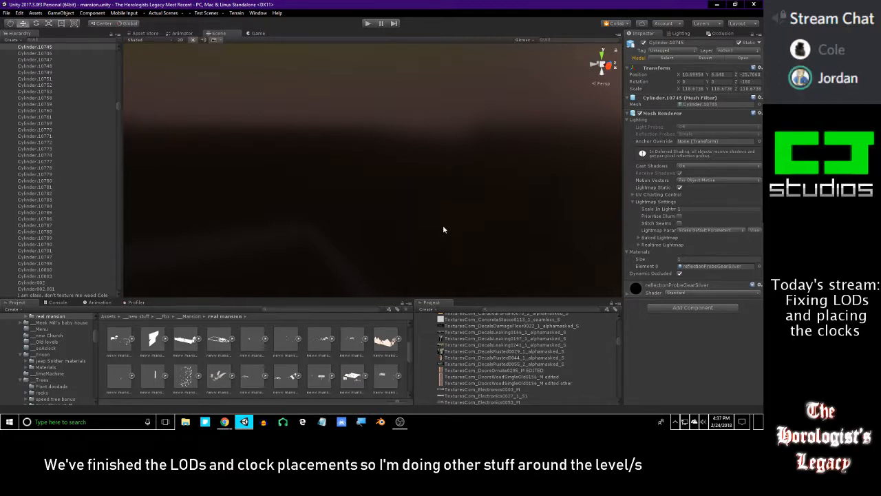
right_click_drag(442, 229, 307, 222)
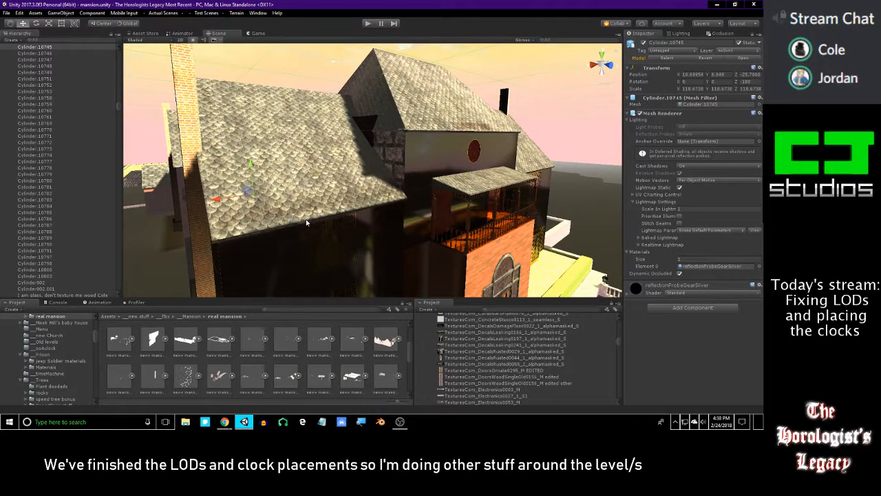
Select the handle Cylinder.1294 inside the dark upper room and raise it to about Y 10.555.
right_click_drag(337, 219, 260, 193)
left_click(260, 196)
left_click_drag(271, 175, 279, 116)
right_click_drag(279, 116, 301, 118)
left_click_drag(309, 116, 309, 114)
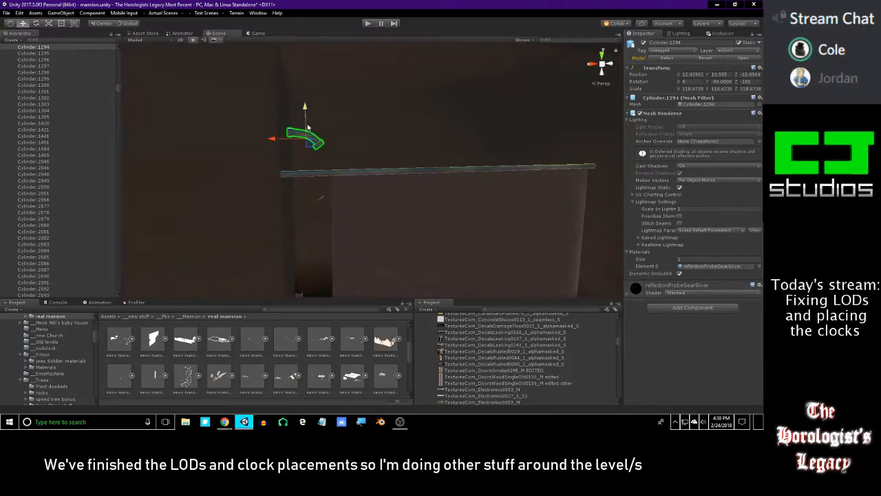
Examine the mansion's front facade, the marble-floored hall and the backyard with the pool.
mouse_move(320, 198)
right_mouse_down()
mouse_move(511, 187)
mouse_move(560, 175)
mouse_move(345, 158)
mouse_move(317, 163)
mouse_move(439, 191)
mouse_move(523, 193)
mouse_move(441, 200)
mouse_move(448, 177)
mouse_move(286, 191)
mouse_move(403, 181)
mouse_move(386, 177)
right_mouse_up()
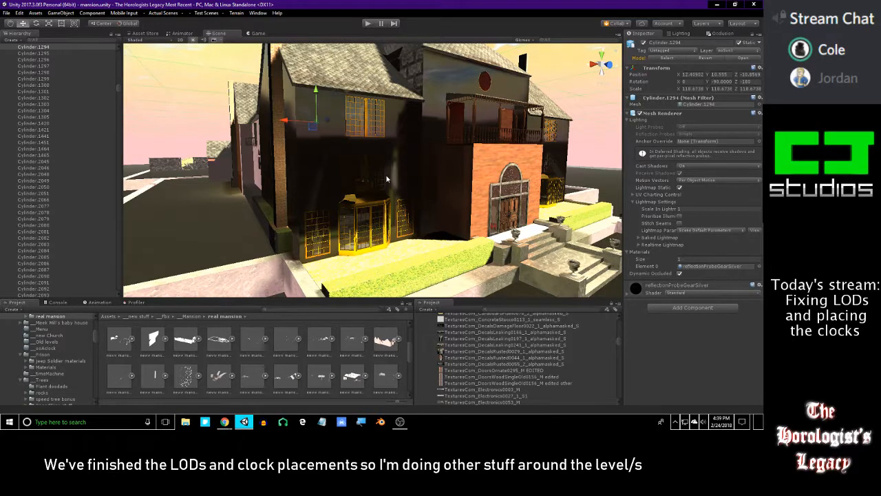
right_click_drag(398, 182, 513, 165)
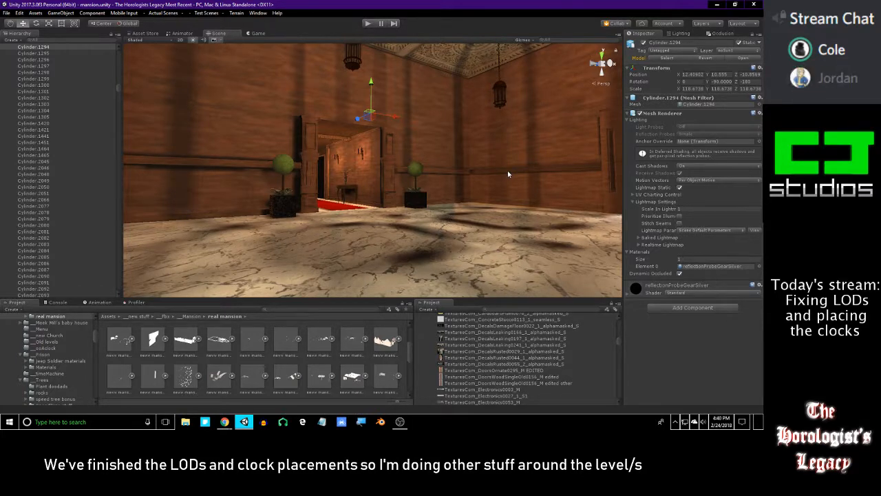
right_click_drag(411, 197, 549, 247)
right_click_drag(239, 43, 521, 147)
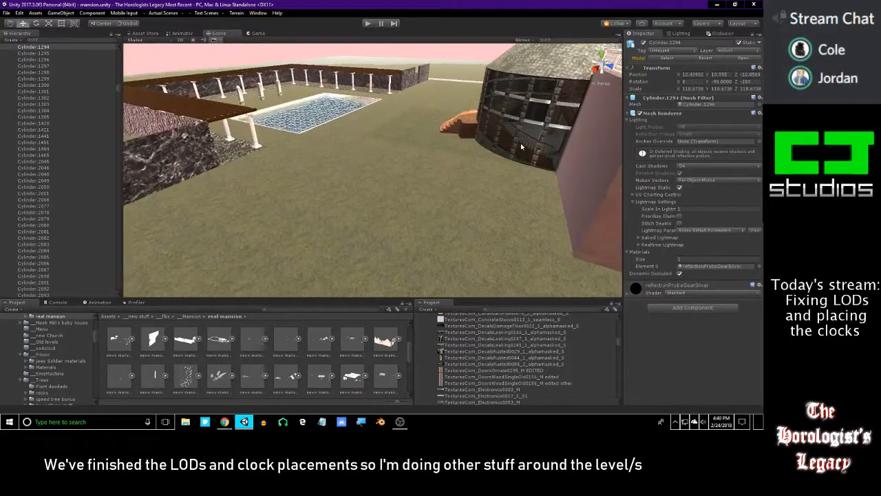
Collapse the Mansion asset folder, open the Prison folder's contents and collapse its subfolders.
scroll(20, 370, "up", 3)
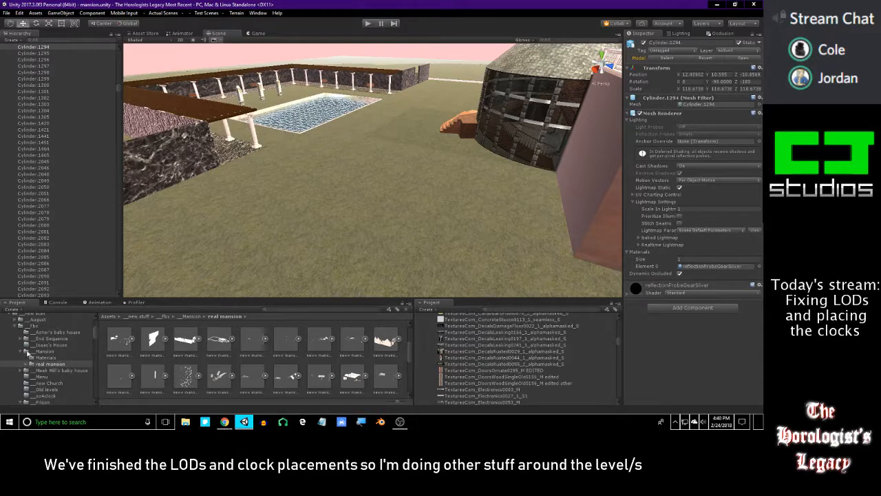
left_click(21, 351)
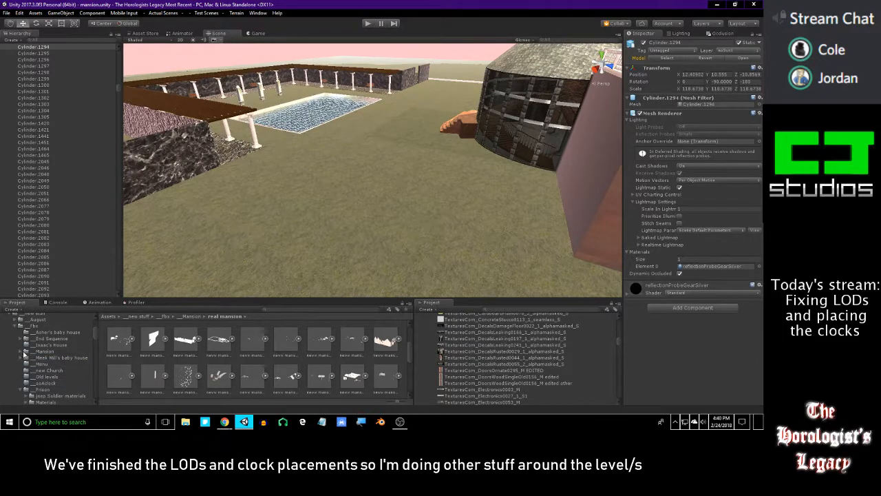
scroll(33, 370, "down", 2)
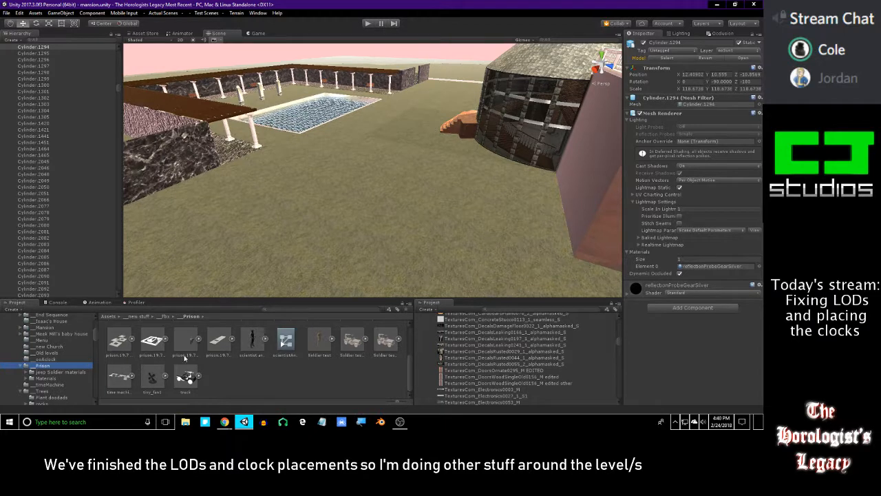
left_click(21, 366)
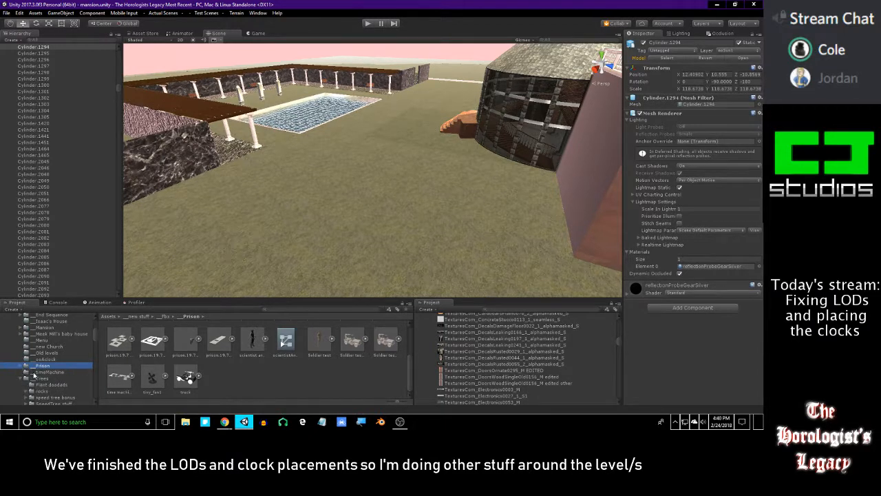
Examine the contents of the Plant doodads subfolder and its parent __Trees folder in the project.
scroll(31, 371, "up", 1)
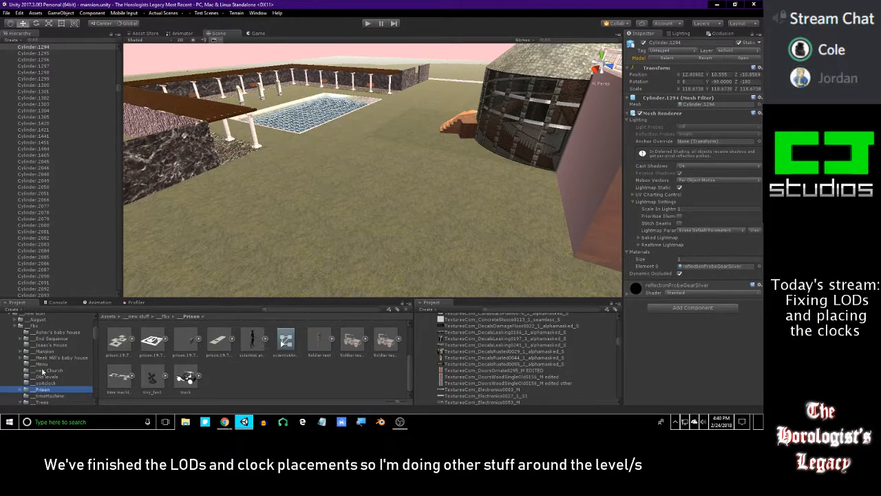
scroll(40, 372, "down", 2)
left_click(48, 359)
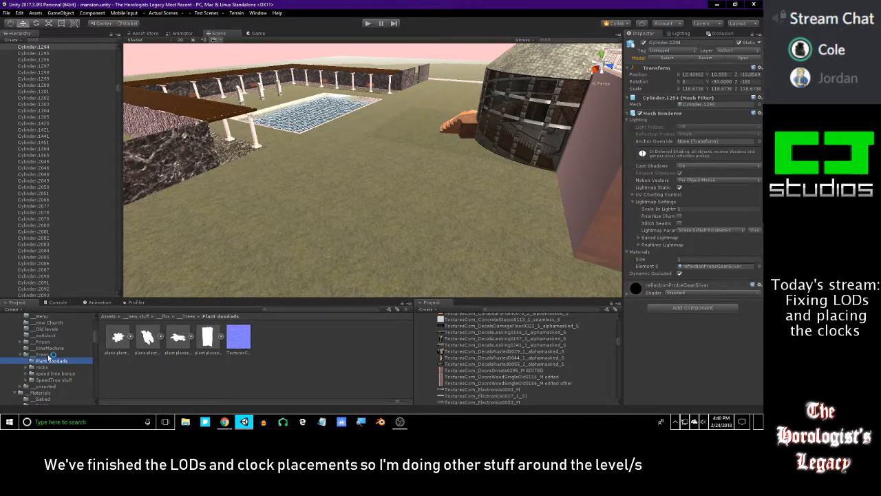
left_click(49, 354)
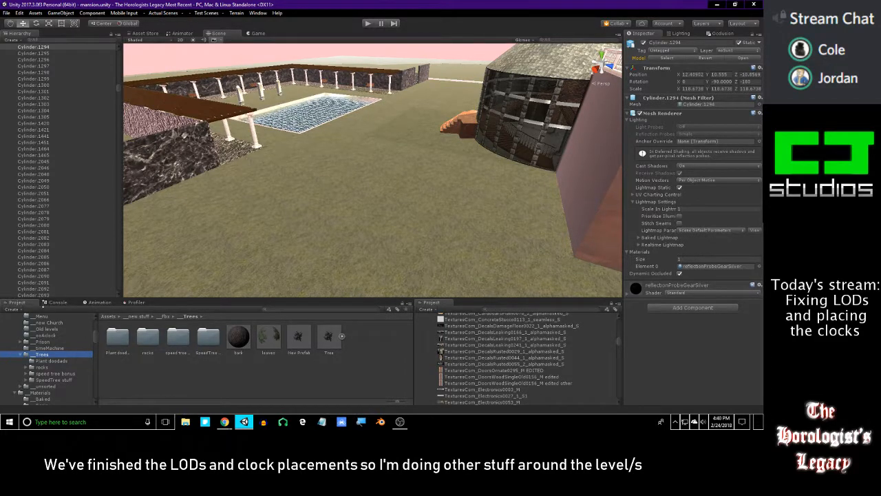
scroll(66, 351, "up", 2)
scroll(65, 356, "down", 2)
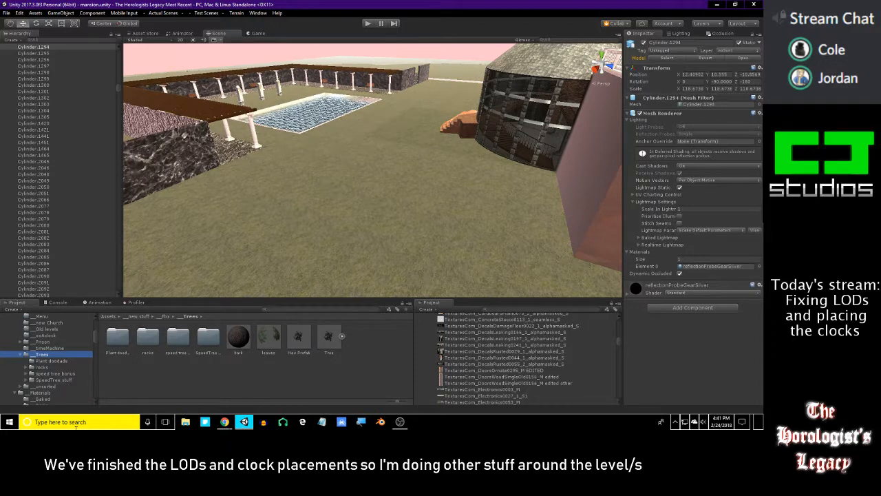
Collapse the __Trees folder in the project's folder tree.
left_click(63, 363)
left_click(58, 355)
left_click(44, 360)
left_click(21, 354)
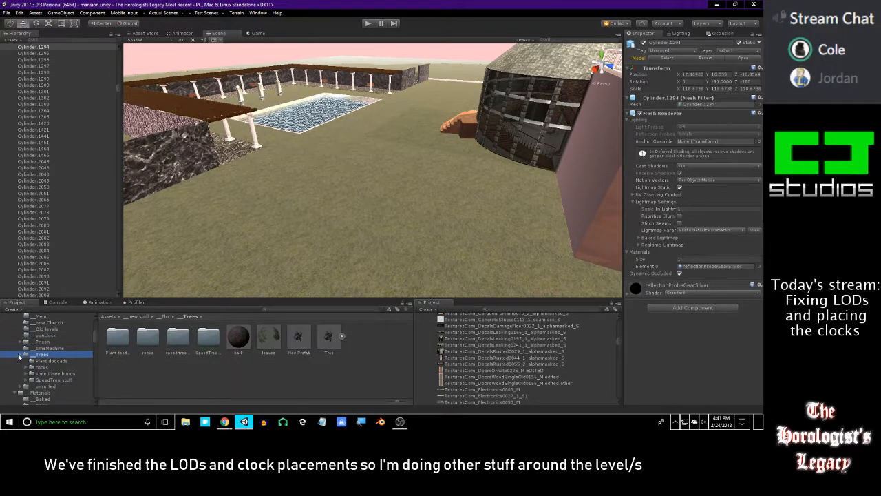
left_click(20, 356)
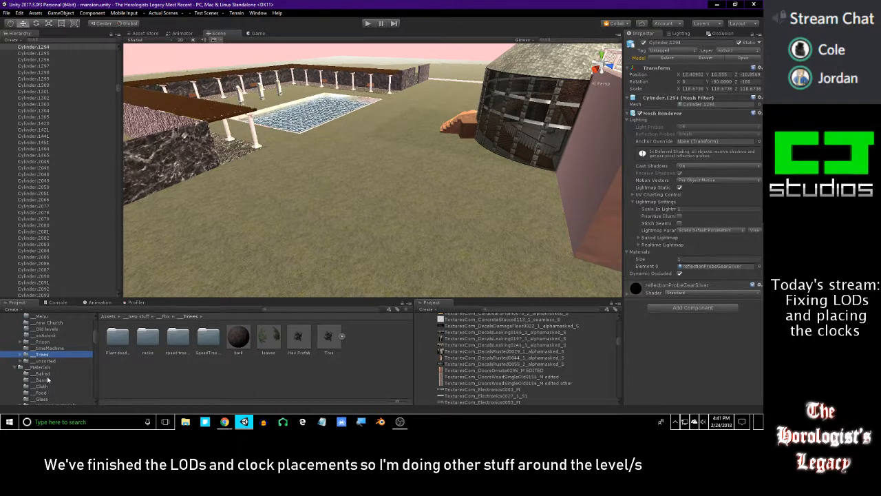
Collapse the __Fbx folder in the project's folder tree and list its contents.
scroll(28, 371, "up", 3)
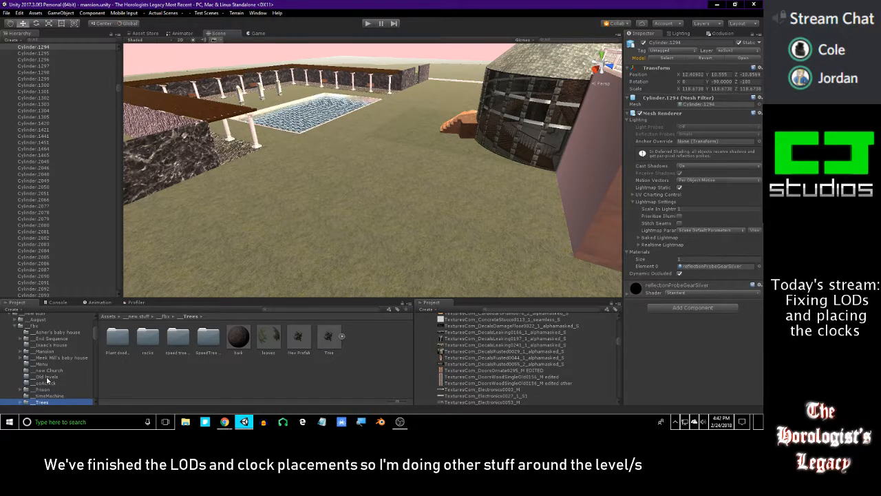
left_click(15, 326)
left_click(34, 332)
left_click(35, 327)
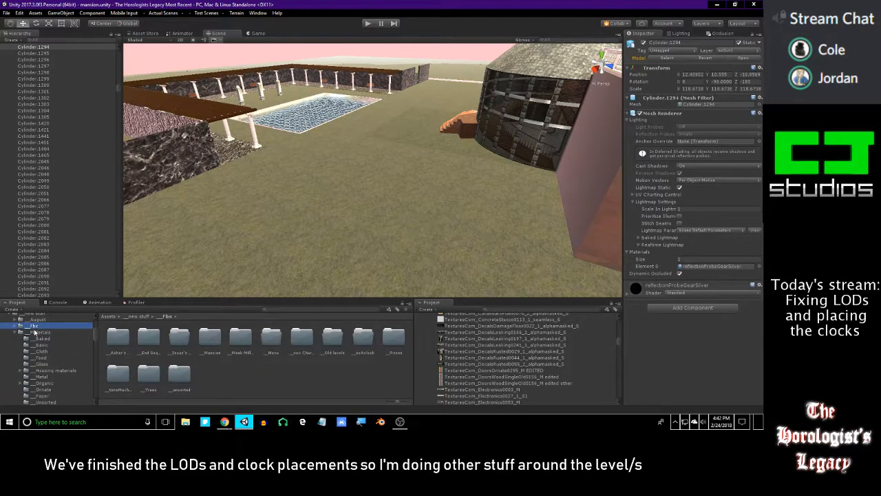
left_click(37, 331)
left_click(34, 327)
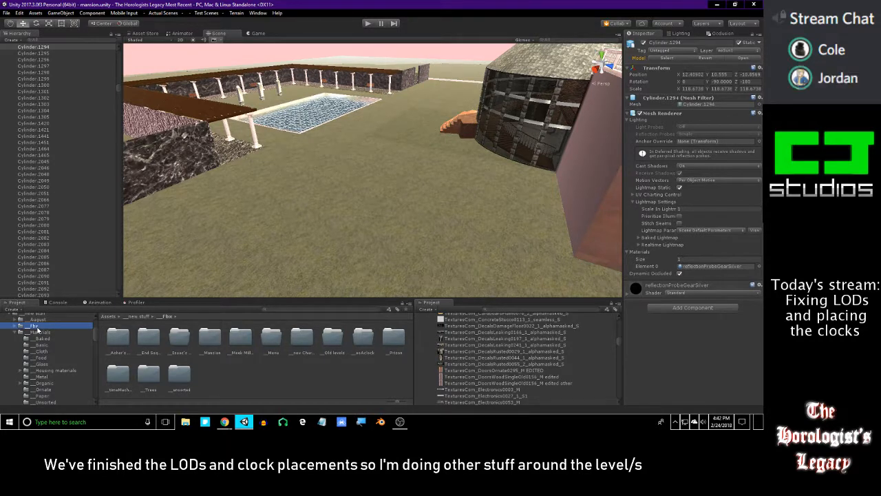
left_click(204, 374)
left_click(36, 338)
left_click(38, 332)
left_click(41, 321)
left_click(44, 332)
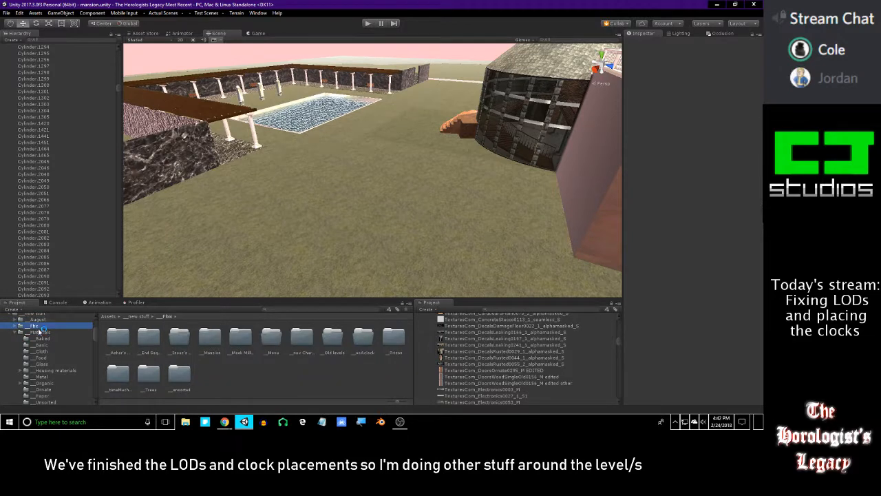
left_click(40, 327)
left_click(39, 333)
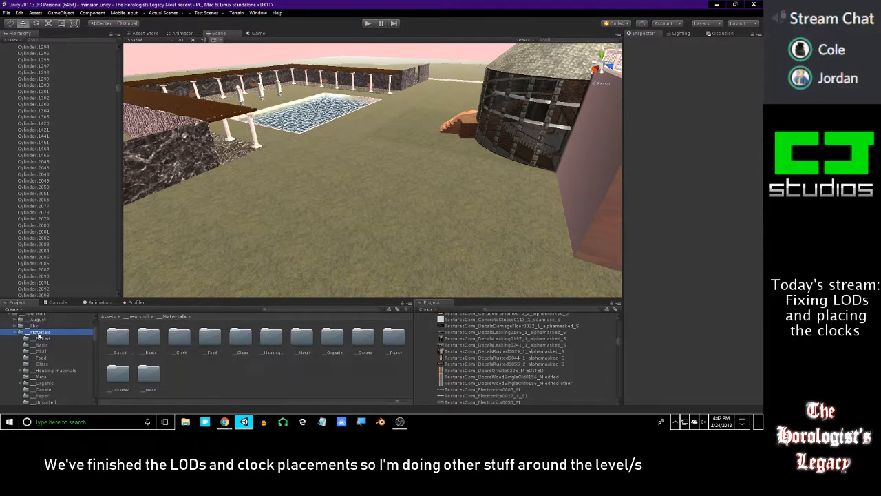
left_click(38, 328)
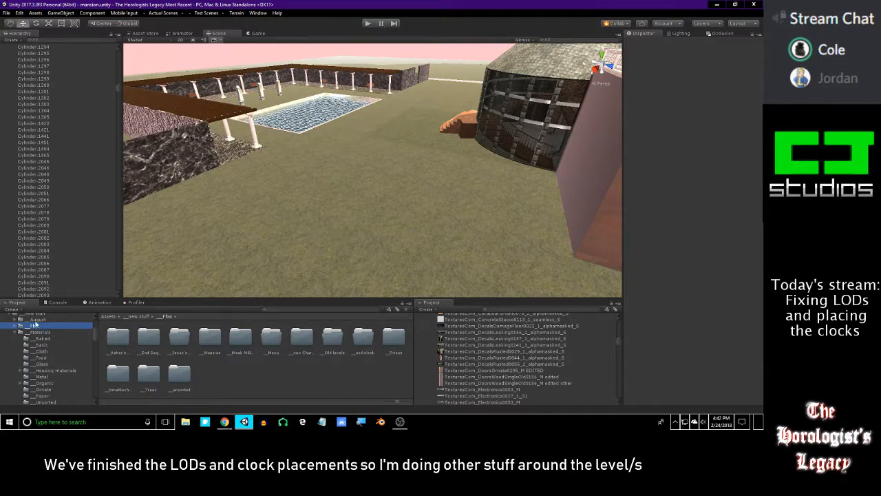
left_click(41, 333)
left_click(41, 327)
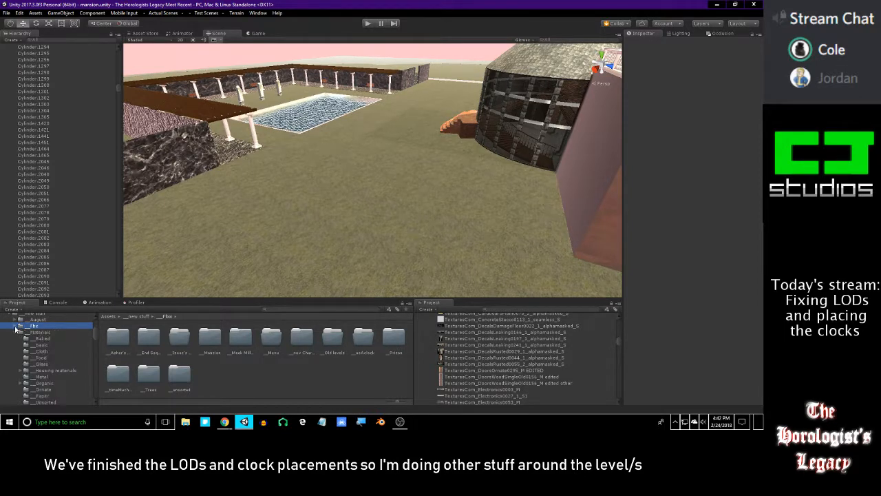
Collapse the __Fbx folder and the __Wood materials folder, and list the contents of __Wood.
scroll(31, 344, "up", 2)
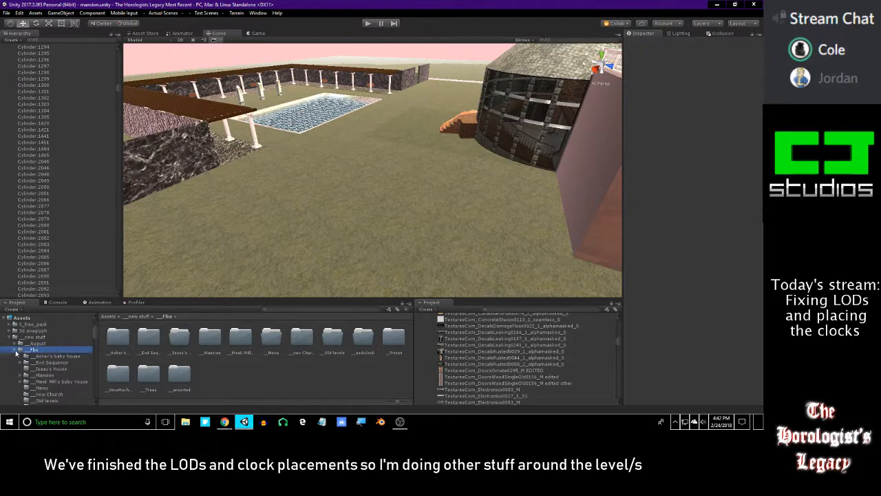
left_click(20, 356)
scroll(40, 356, "down", 3)
scroll(40, 357, "up", 2)
scroll(39, 356, "down", 2)
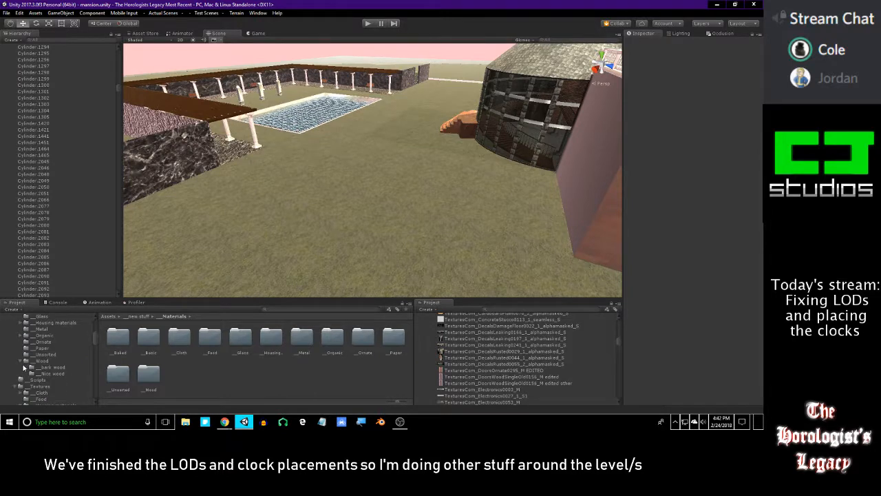
left_click(21, 361)
left_click(35, 367)
left_click(35, 361)
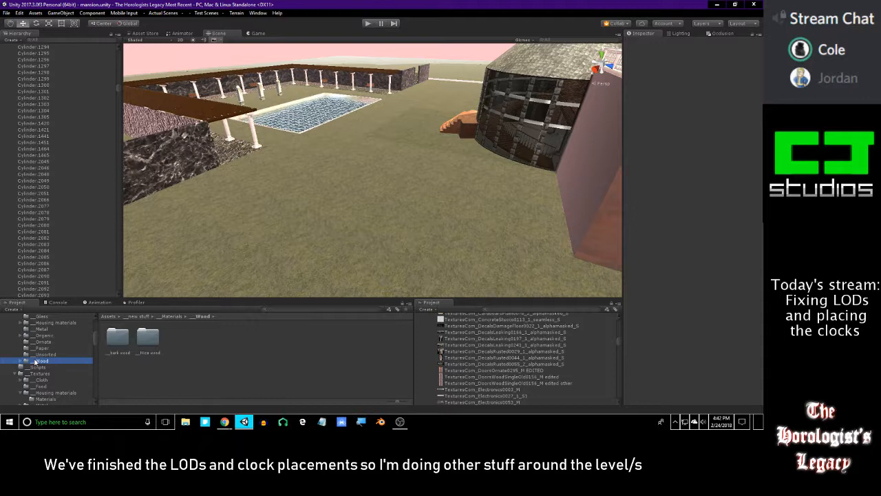
Go back to the parent __Materials folder and list its subfolders.
scroll(35, 362, "up", 5)
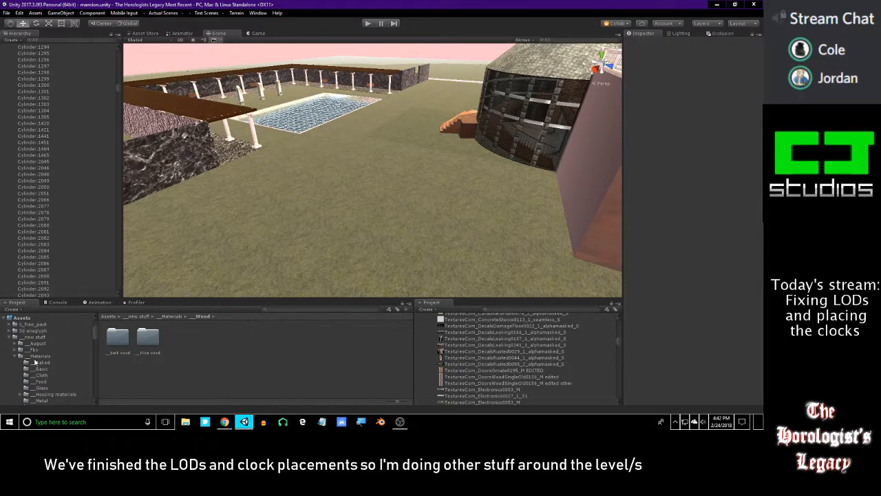
scroll(35, 363, "up", 2)
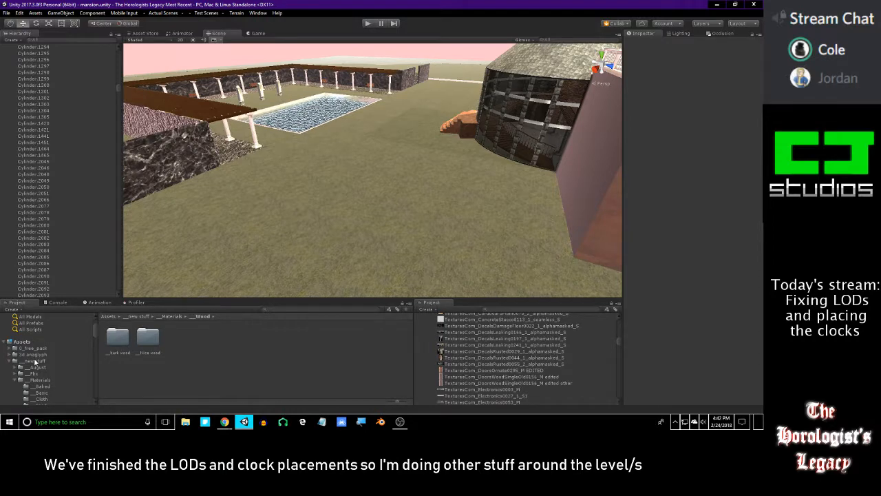
scroll(35, 362, "down", 4)
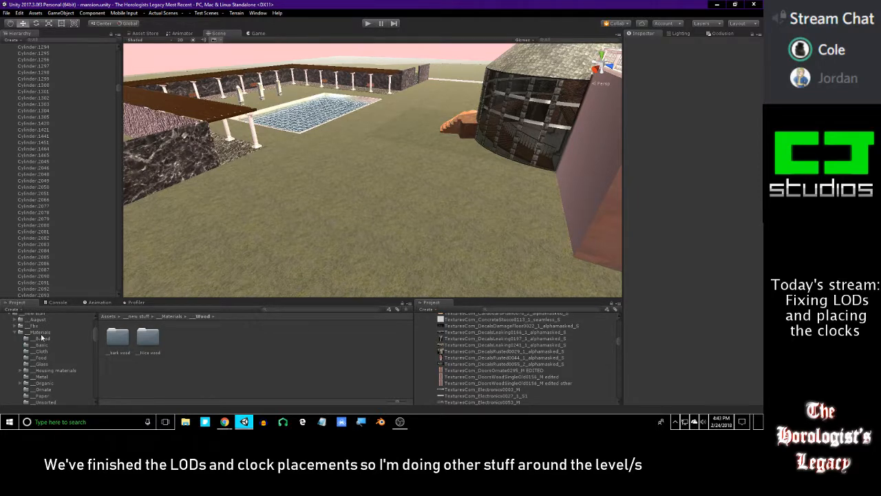
left_click(40, 332)
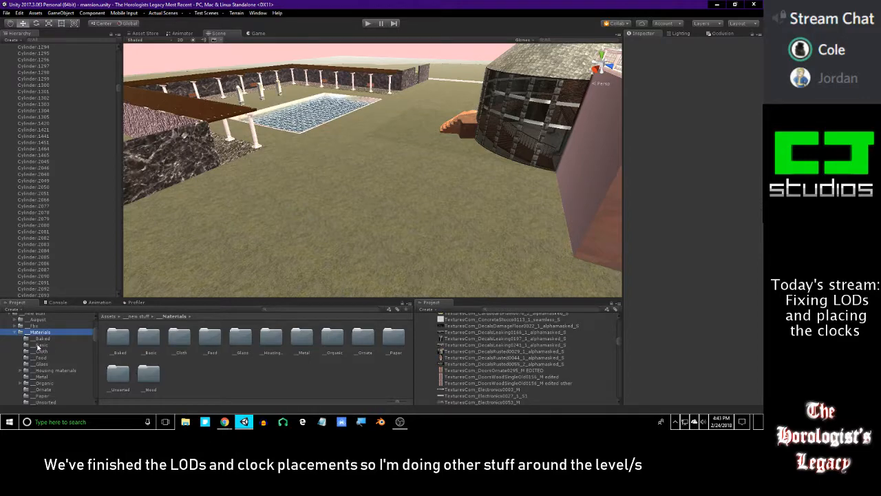
Collapse the expanded parent object between Particle System and the first Cube in the mansion scene's hierarchy.
right_click_drag(274, 249, 386, 210)
left_click_drag(117, 89, 113, 48)
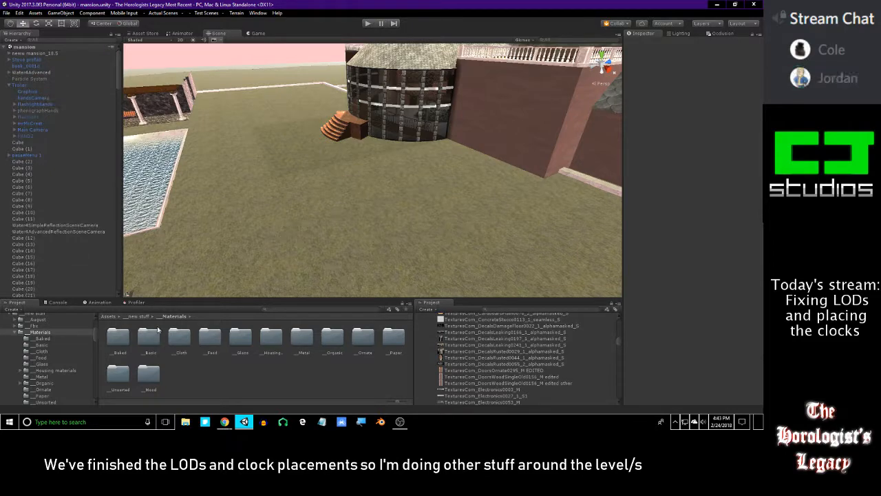
left_click(9, 85)
right_click_drag(320, 193, 408, 199)
Examine the materials in the __Baked, __Basic, __Cloth, __Food and __Glass folders.
left_click(41, 338)
left_click(42, 334)
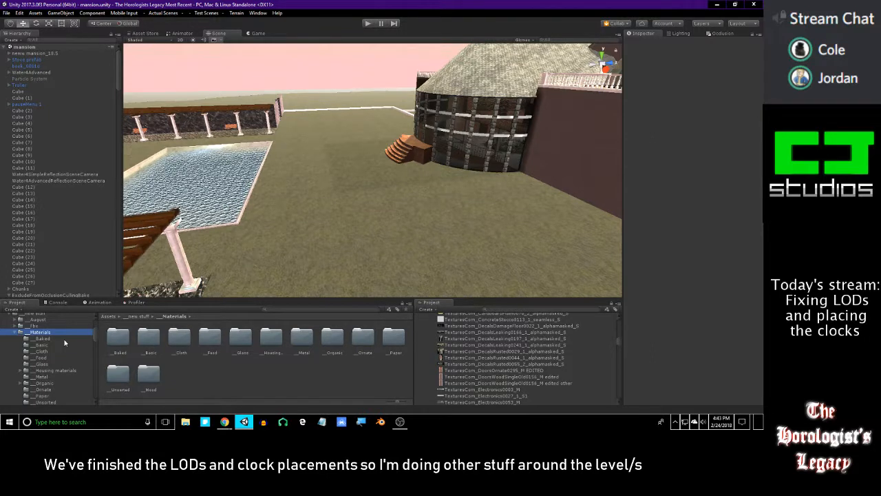
left_click(51, 343)
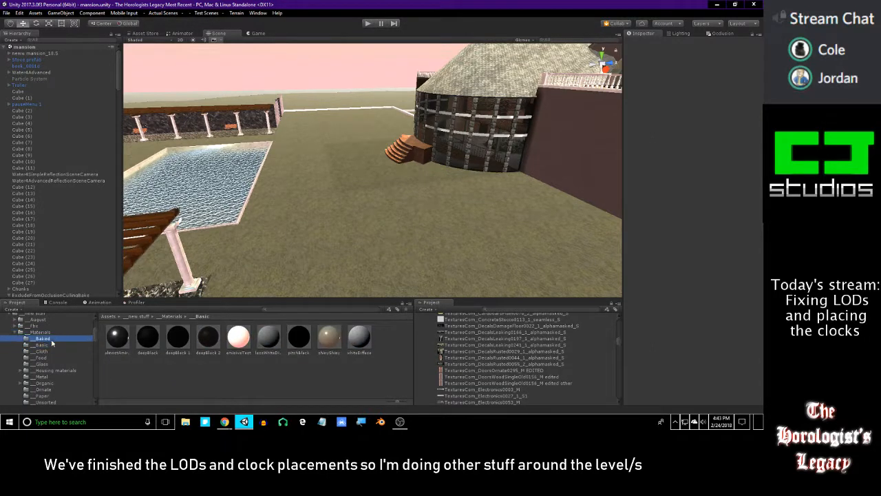
key("Up")
key("Down")
key("Up")
key("Up")
key("Down")
key("Down")
key("Down")
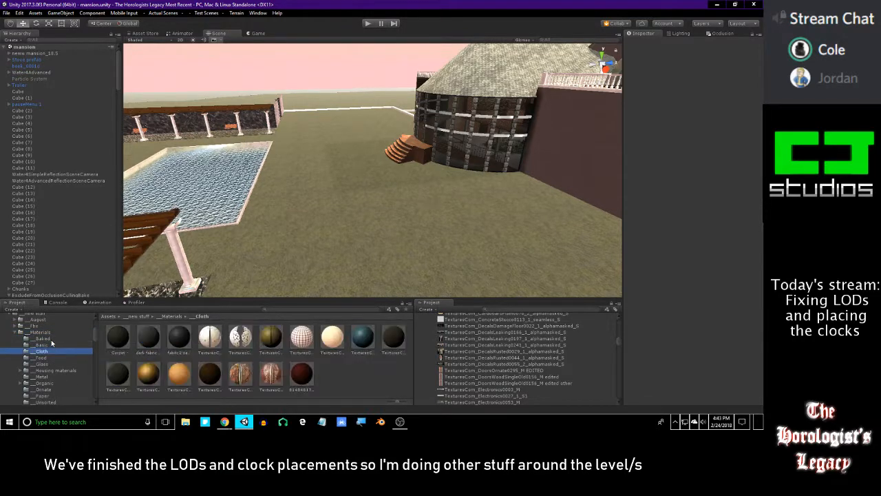
key("Down")
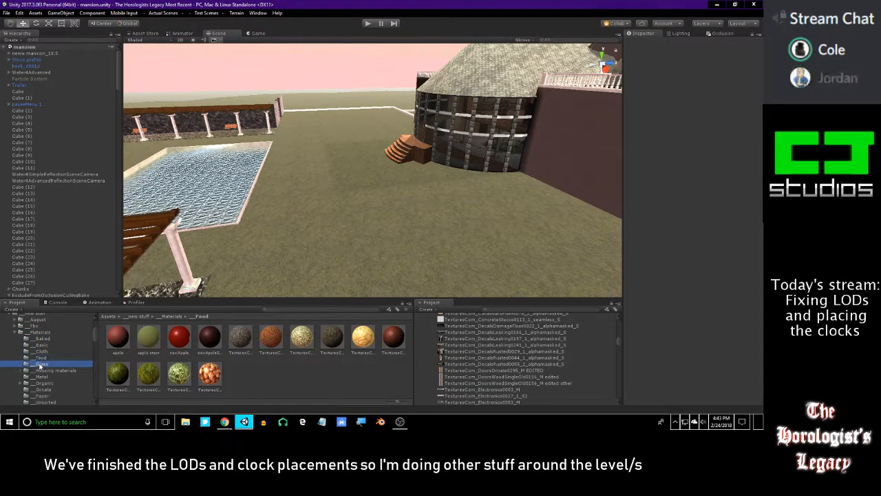
key("Down")
Examine the contents of the __Housing materials, __Metal, __Organic and __Ornate folders.
key("Down")
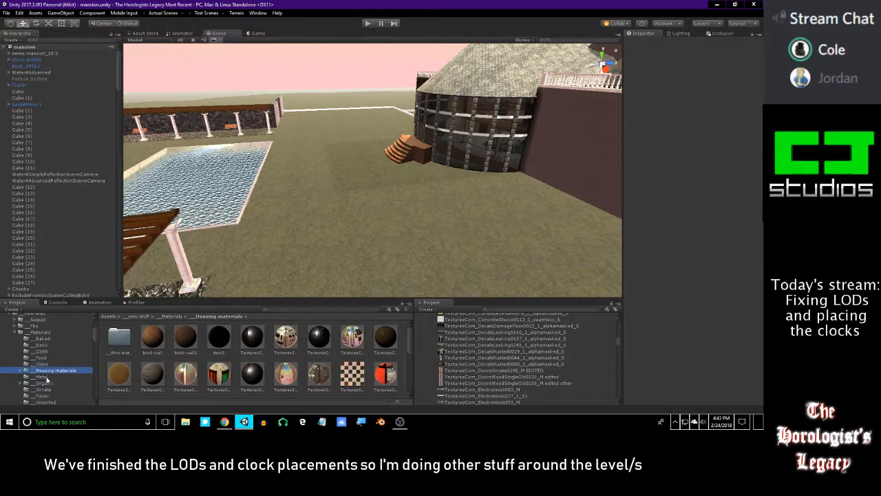
left_click(46, 378)
left_click(51, 371)
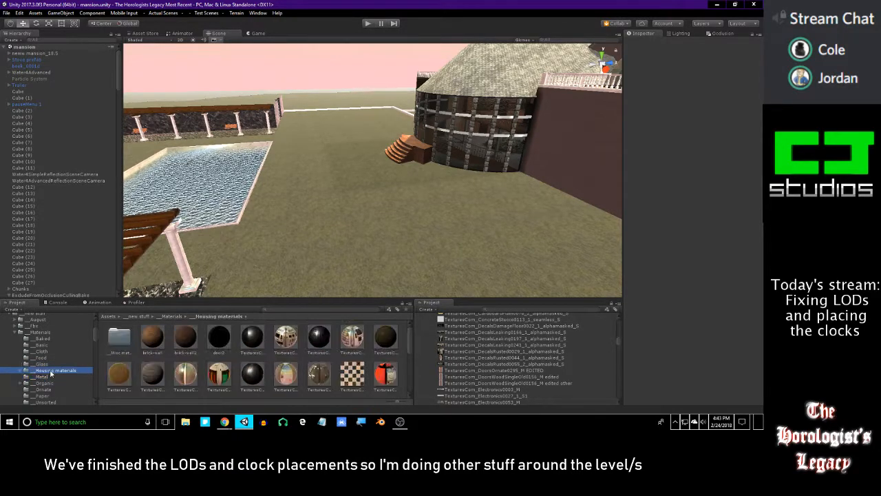
scroll(219, 374, "down", 2)
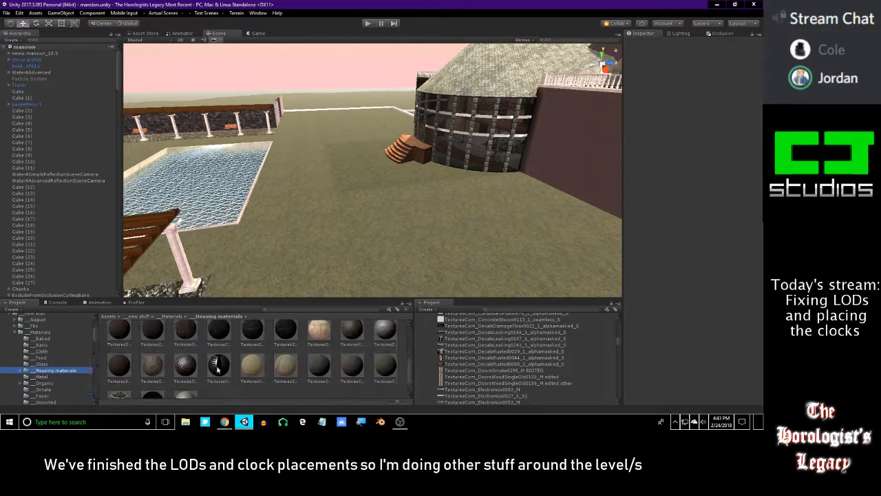
left_click(33, 378)
scroll(34, 377, "down", 2)
left_click(48, 360)
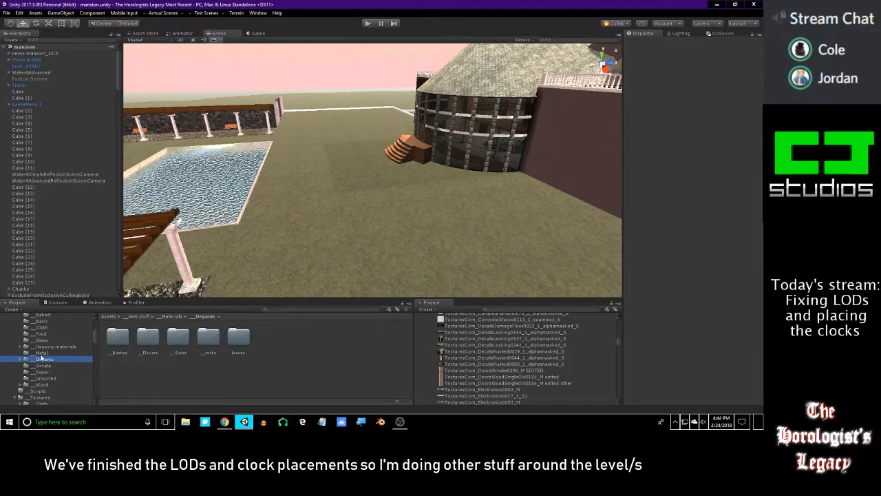
left_click(43, 366)
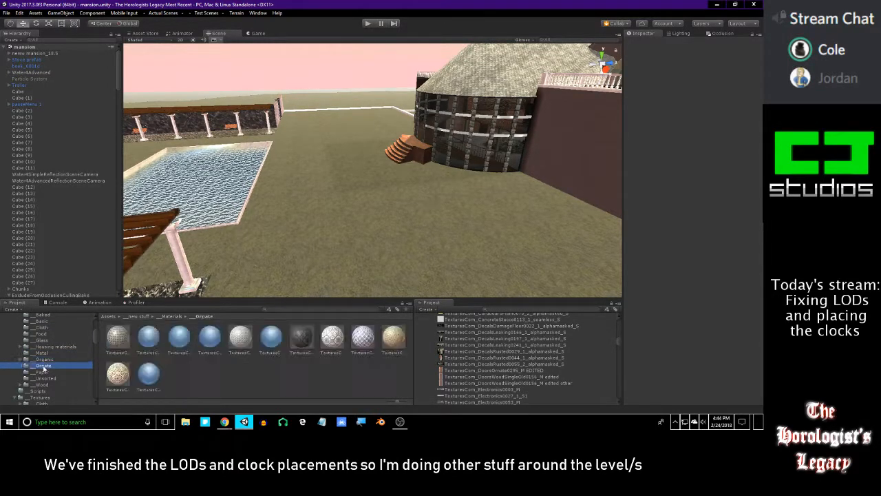
scroll(28, 371, "up", 5)
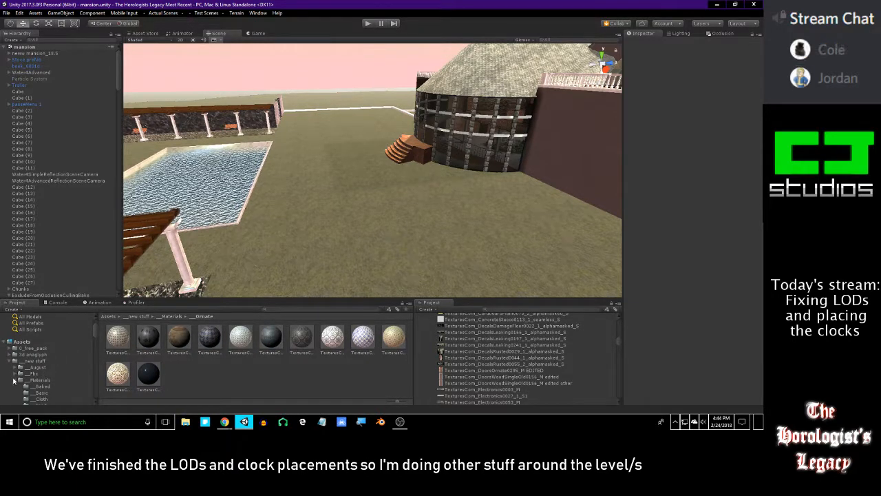
Collapse the __new stuff folder and search the project's assets for "speed".
left_click(9, 360)
scroll(22, 367, "down", 3)
scroll(23, 372, "down", 2)
left_click(14, 355)
left_click(279, 311)
type("sp")
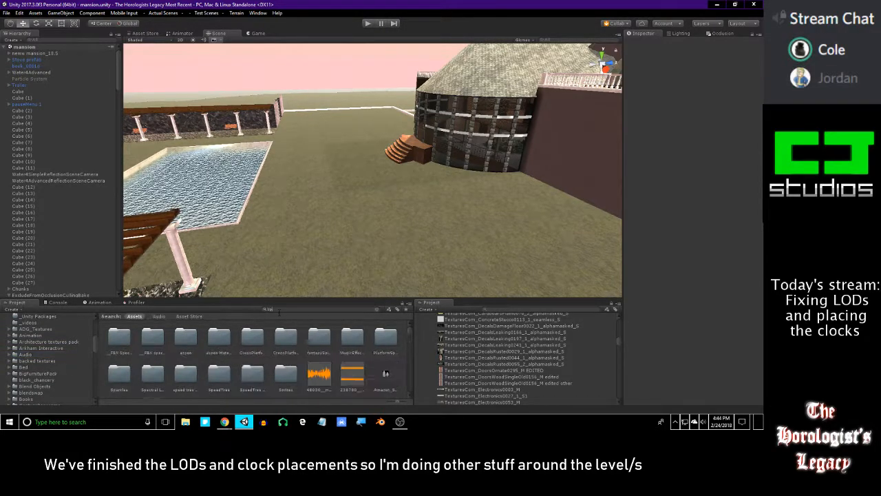
type("eed")
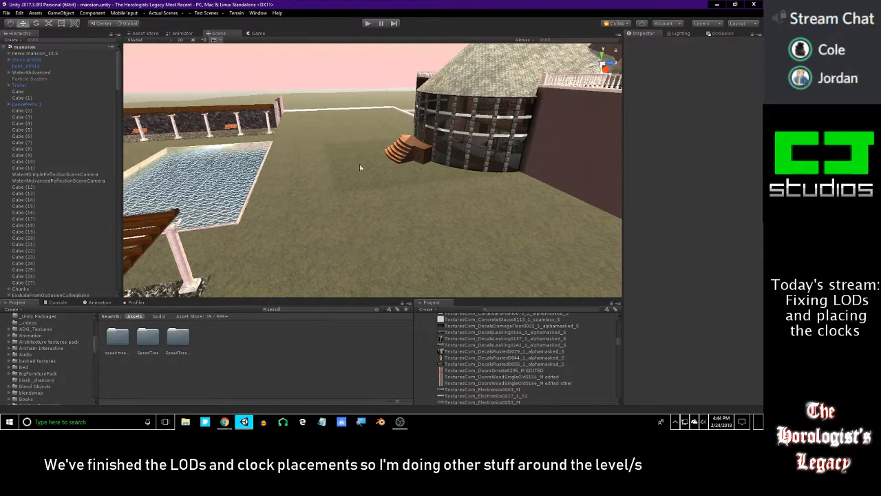
Update the project to the available Collab revision #276.
left_click(615, 23)
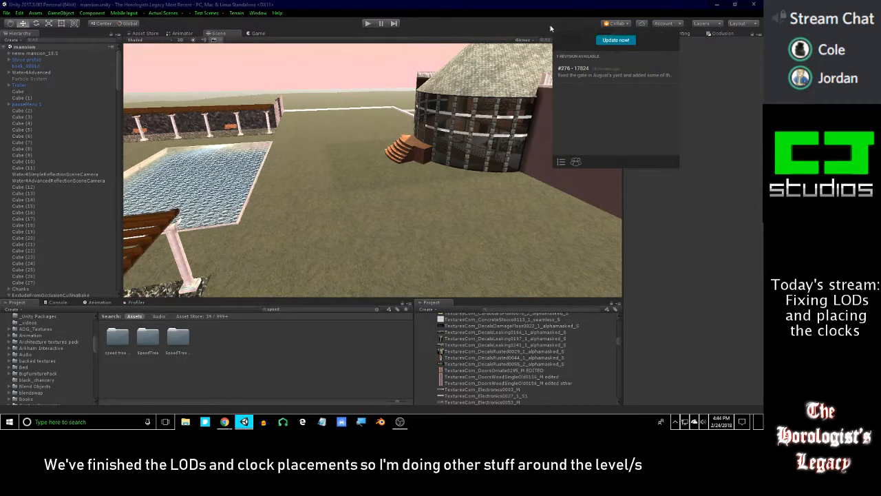
left_click(616, 42)
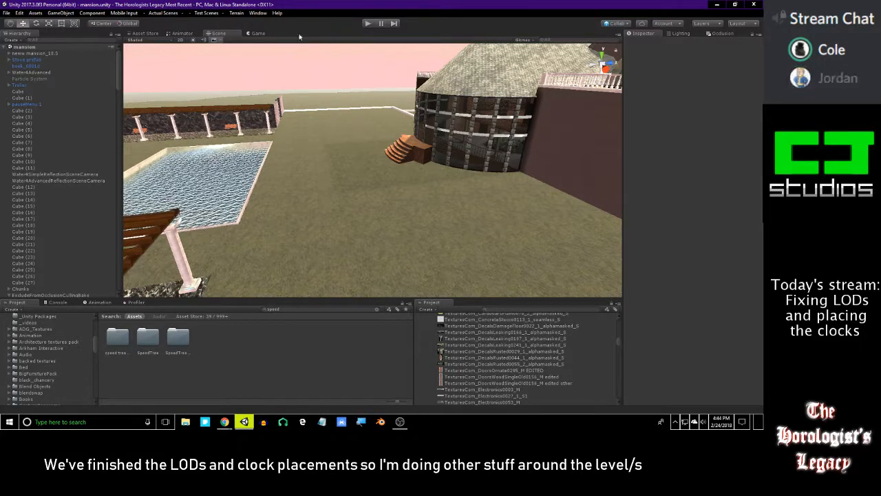
Open the Level 2 - Asher's House and Level 3 - August's House scene and frame the rock low (6) object.
left_click(165, 13)
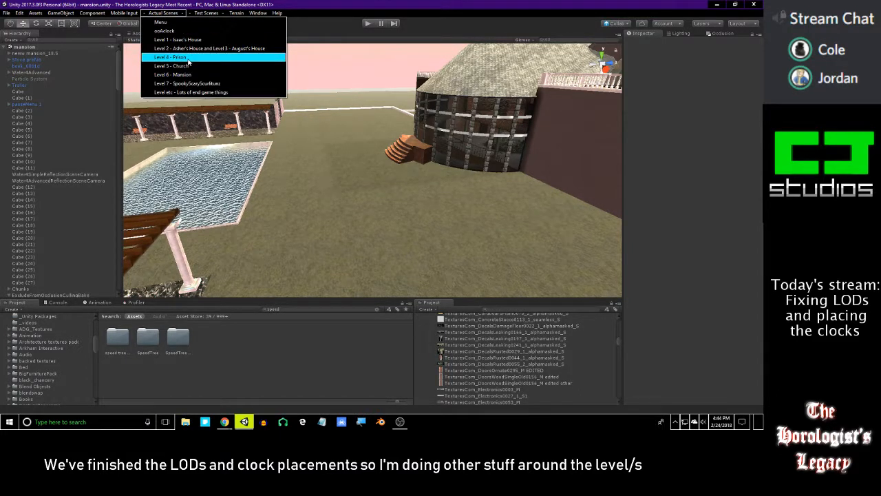
left_click(217, 48)
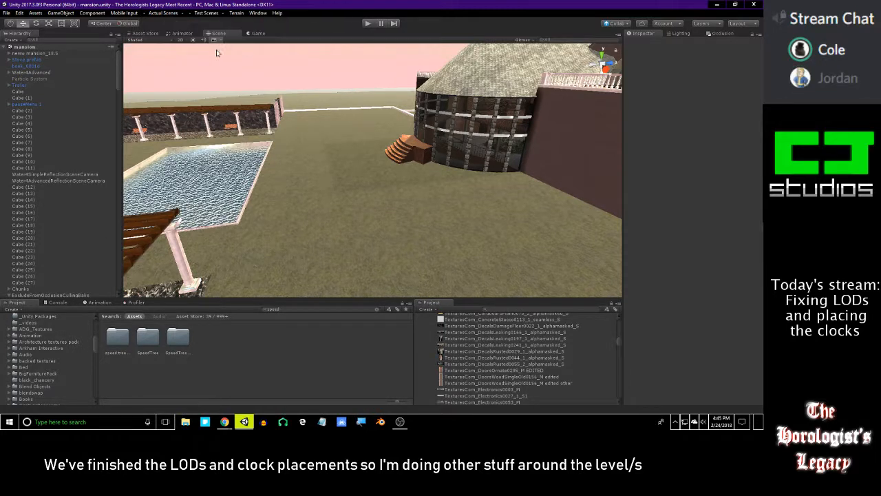
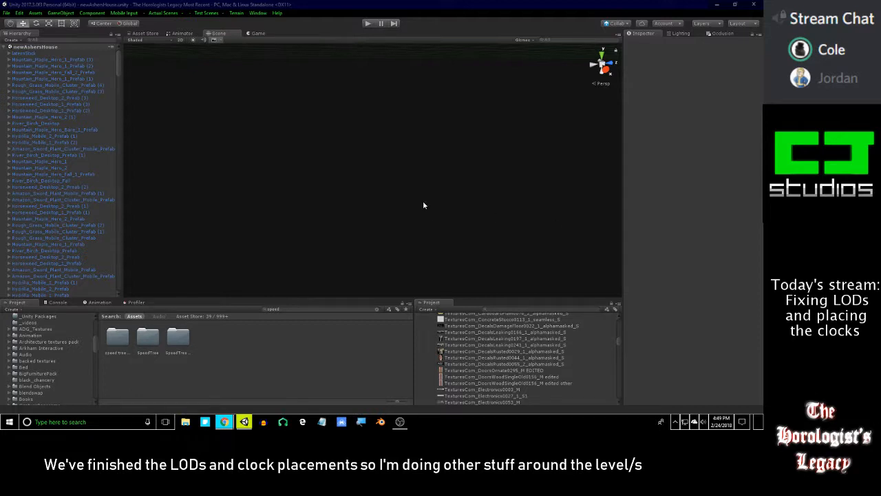
left_click(119, 82)
left_click_drag(117, 70, 95, 294)
left_click(46, 277)
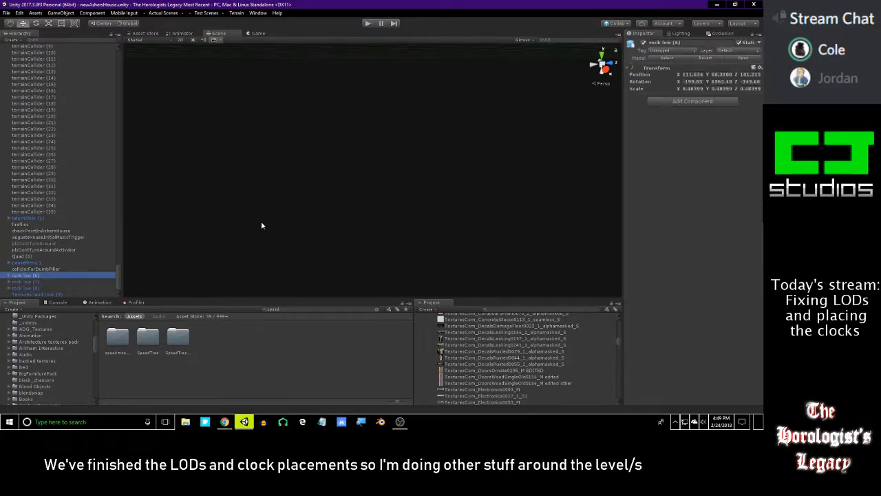
key("f")
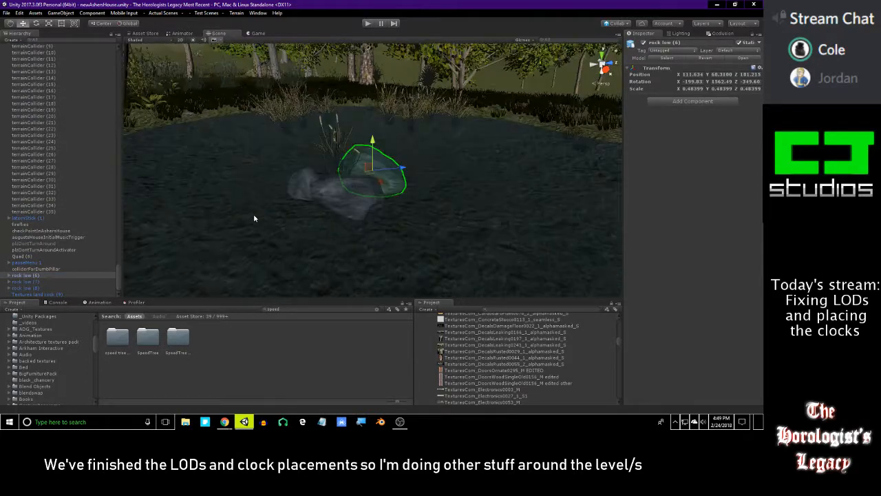
Examine the pond, its fence, the gated farmhouse area and the wooded path in a maximized scene view.
left_click(369, 352)
mouse_move(228, 151)
left_mouse_down("alt")
mouse_move(255, 158)
mouse_move(210, 149)
left_mouse_up("alt")
key("s")
right_click_drag(211, 148, 433, 159)
key("shift+space")
key("s")
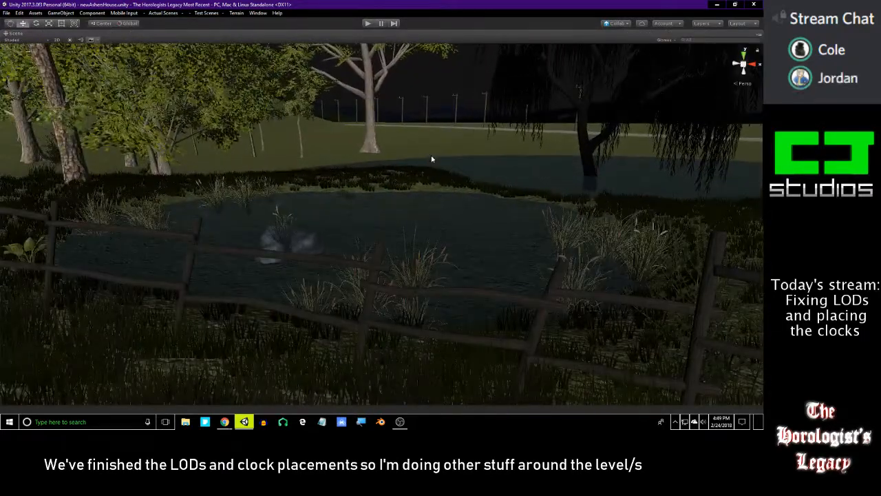
key("alt+Tab")
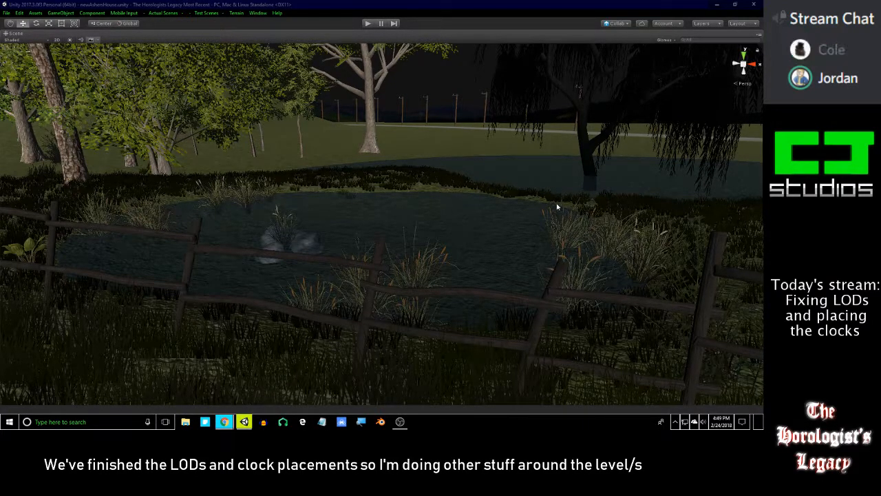
right_click_drag(590, 224, 482, 220)
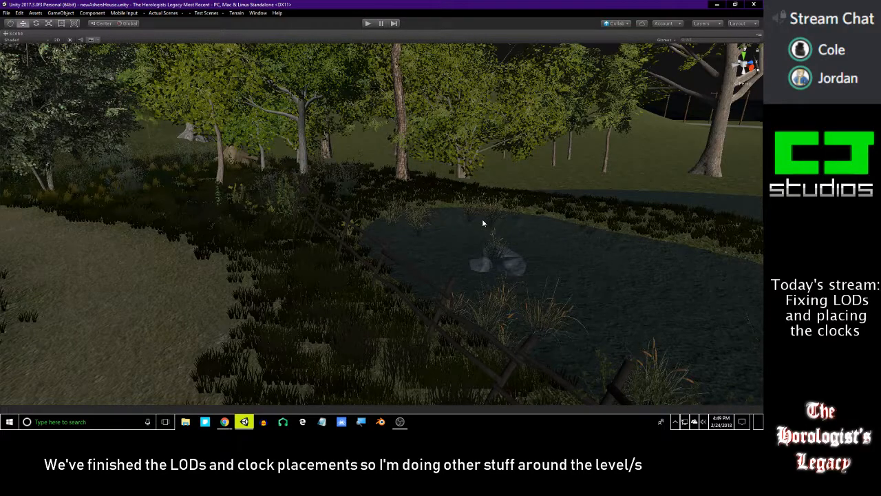
right_click_drag(465, 165, 485, 243)
right_click_drag(429, 225, 579, 150)
right_click_drag(668, 224, 492, 204)
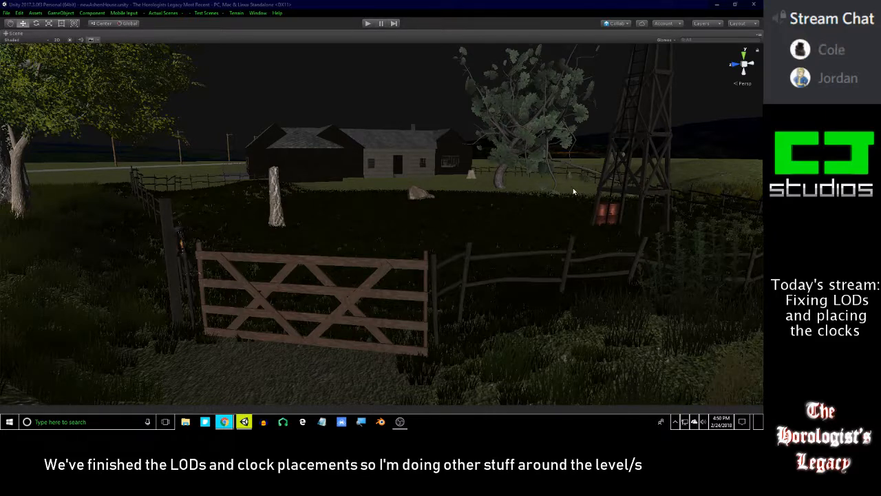
right_click_drag(577, 196, 269, 228)
key("w")
right_click_drag(267, 204, 244, 128)
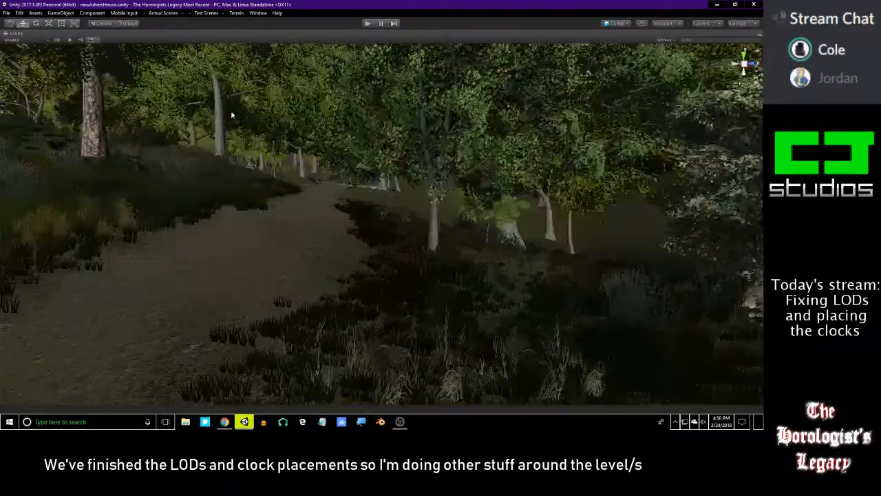
Restore the full editor layout, check the game camera's view and start play mode for the level.
key("shift+space")
left_click(255, 33)
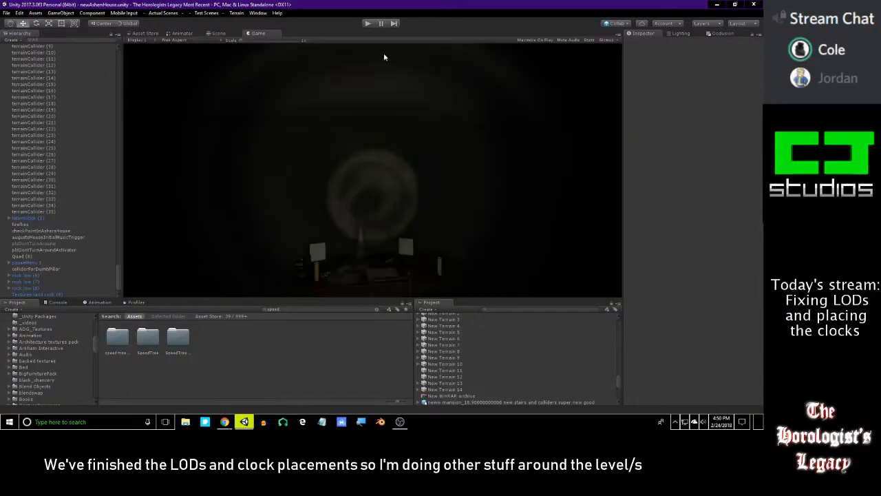
left_click(211, 35)
right_click_drag(265, 96, 488, 115)
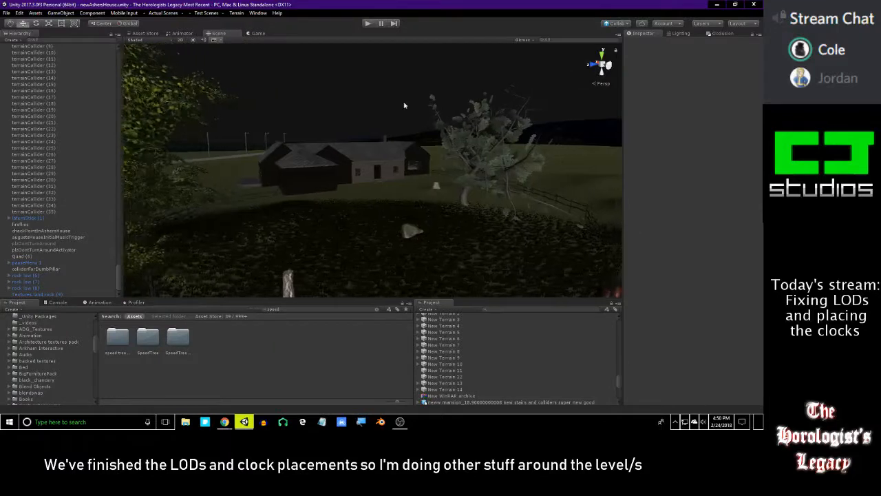
left_click(366, 23)
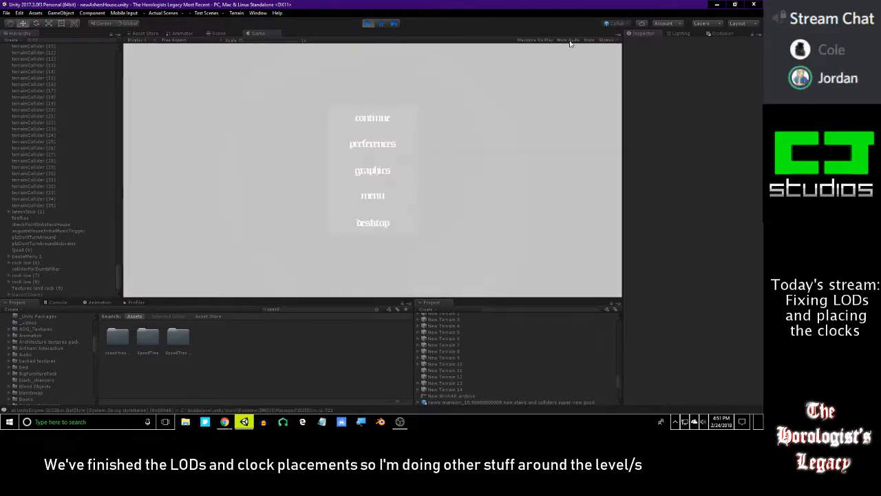
Search the scene's objects for "troll" and frame the Troller player object in the scene view.
left_click(211, 33)
right_click_drag(253, 106, 125, 66)
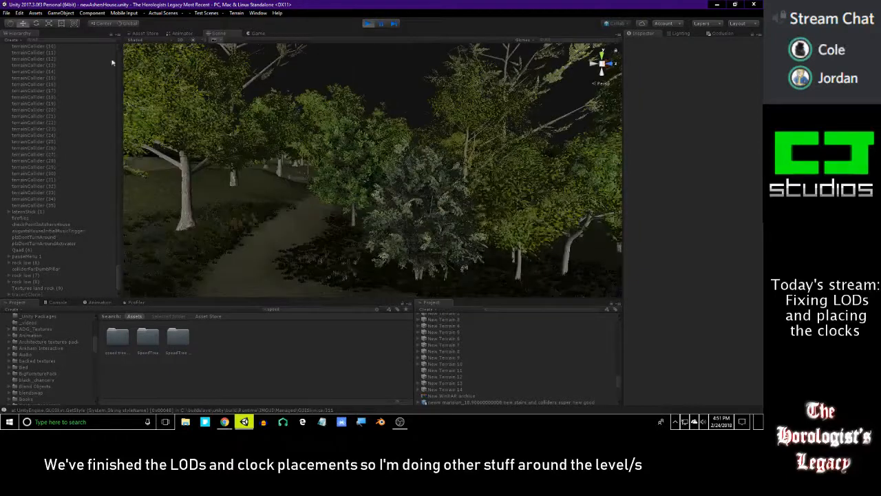
left_click(71, 40)
type("tree")
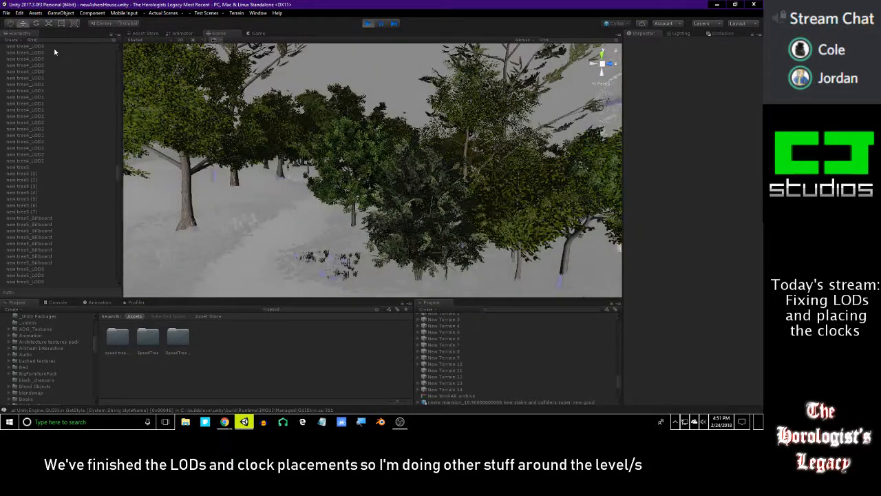
key("BackSpace")
type("oll")
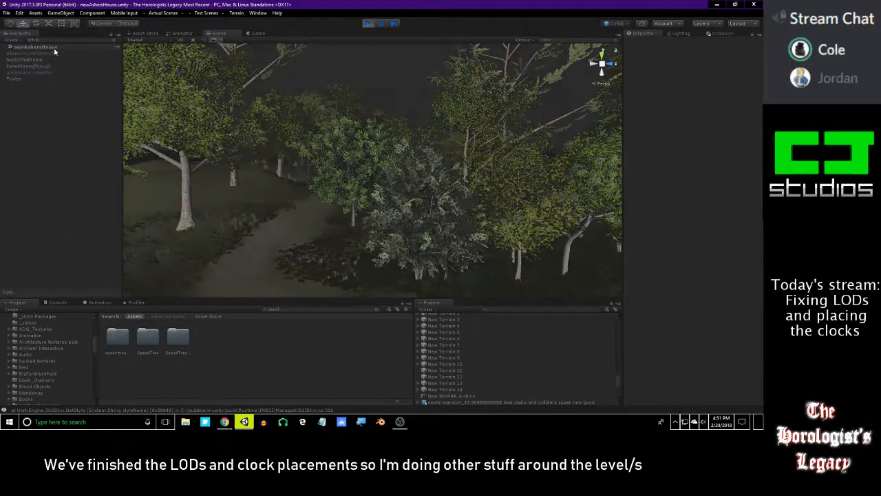
double_click(9, 67)
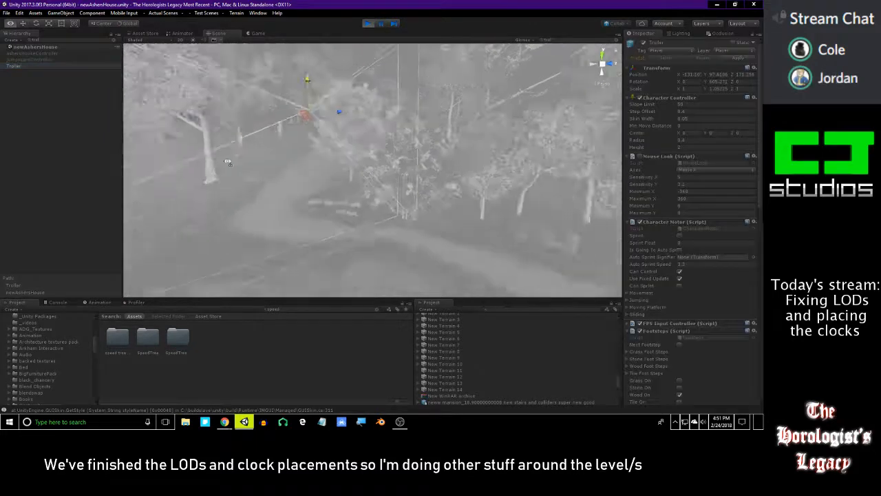
Clear the object search and move the Troller player object beside the pond, to about X 115.6, Y 72.8.
right_click_drag(247, 212, 303, 189)
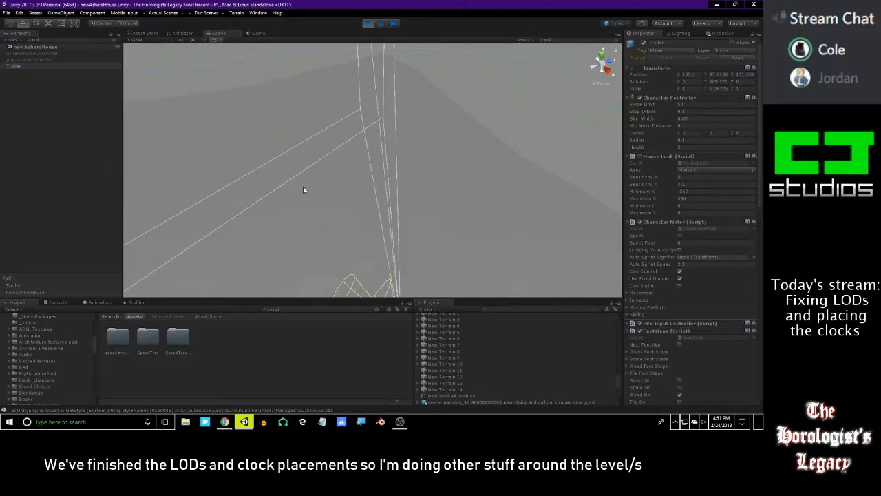
left_click(118, 39)
right_click_drag(323, 162, 360, 104)
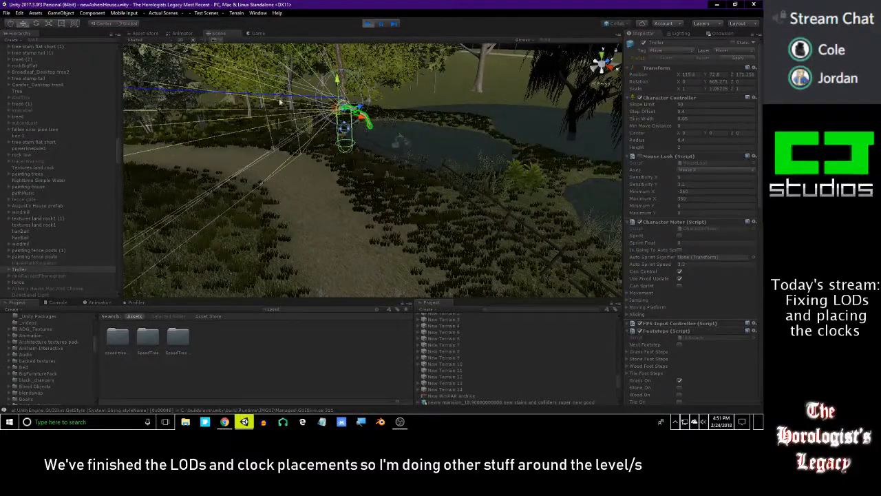
Resume the paused game in the game view and walk the player along the pond's fence and surrounding plants.
left_click(257, 34)
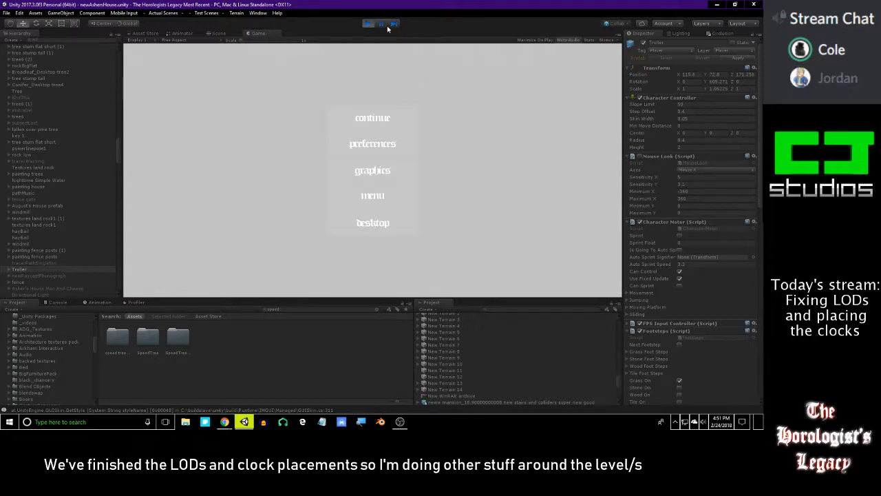
left_click(385, 123)
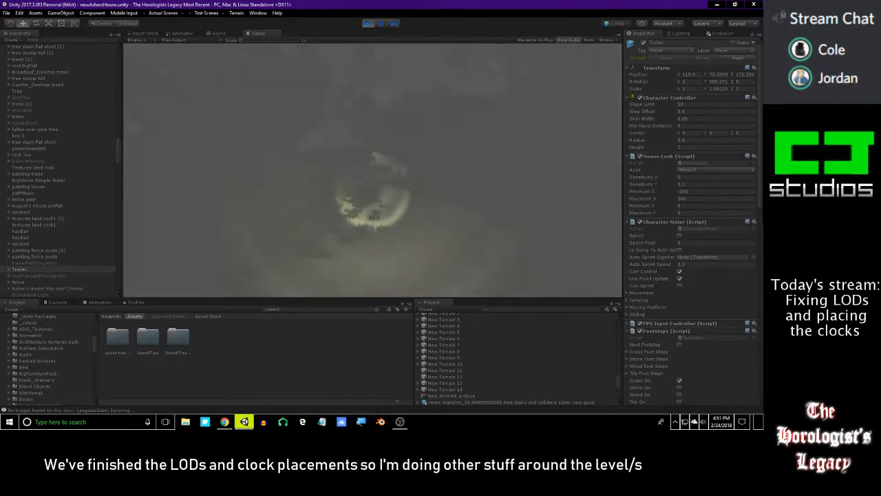
key("w")
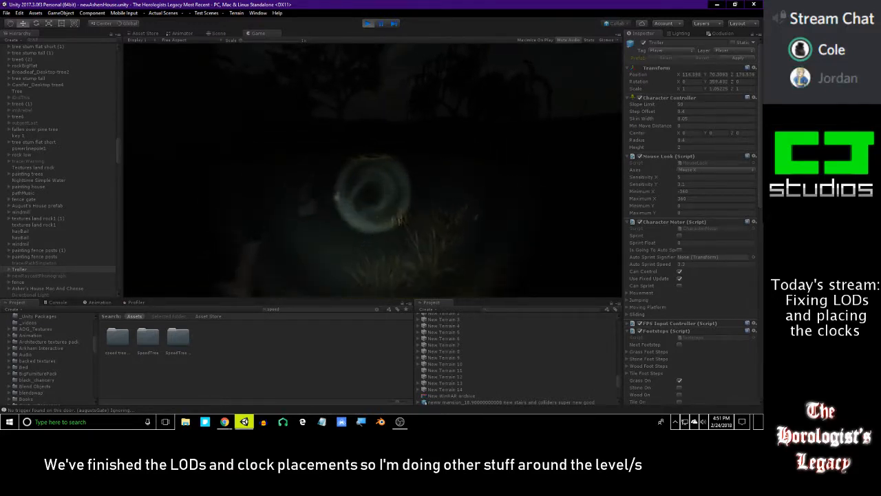
key("a")
key("a")
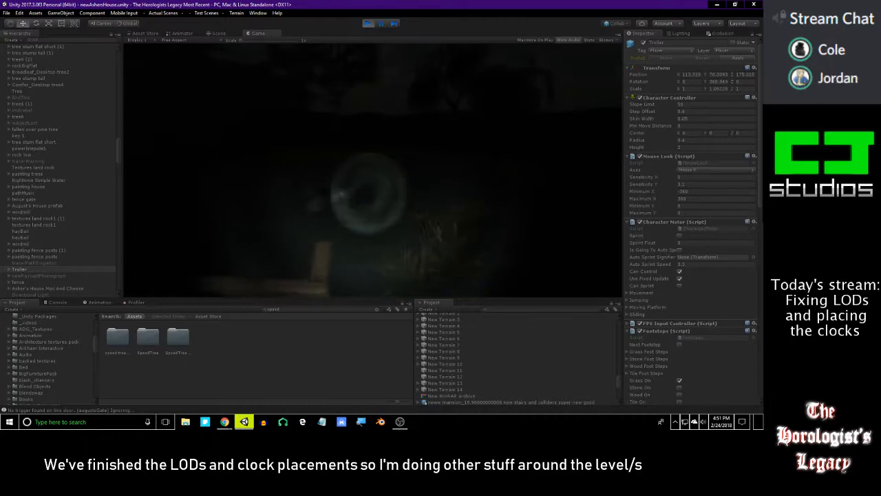
key("w")
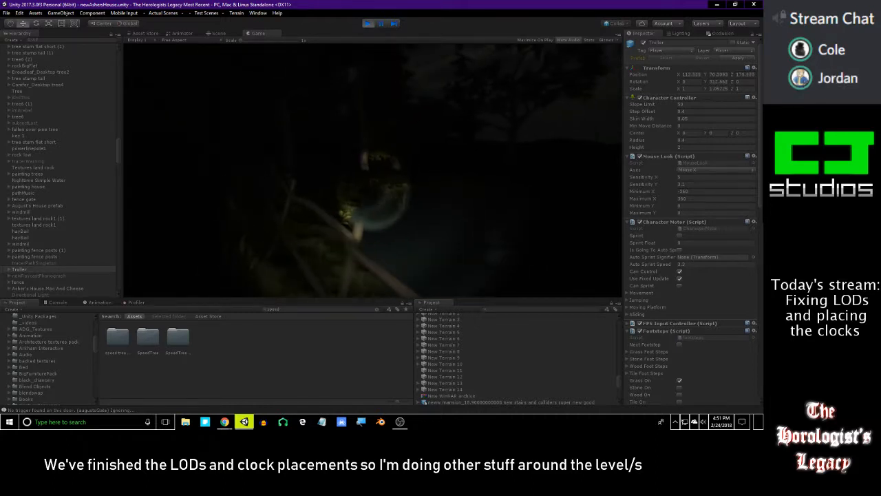
key("w")
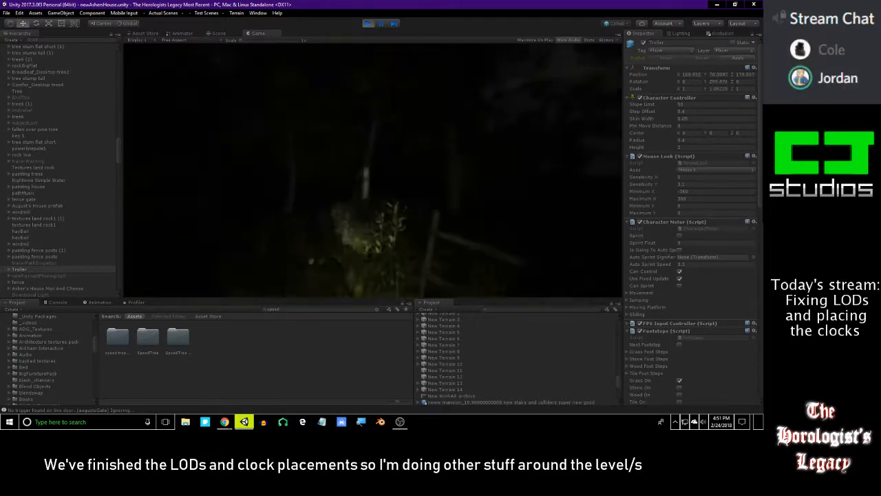
key("w")
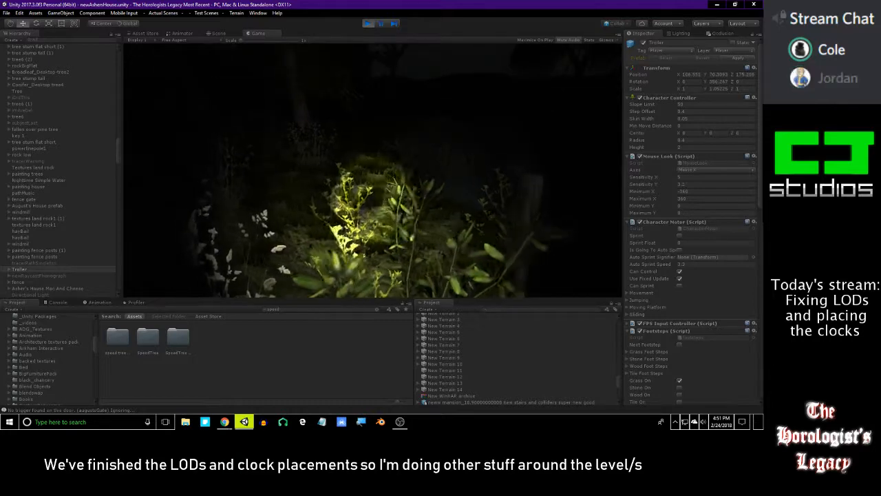
key("w")
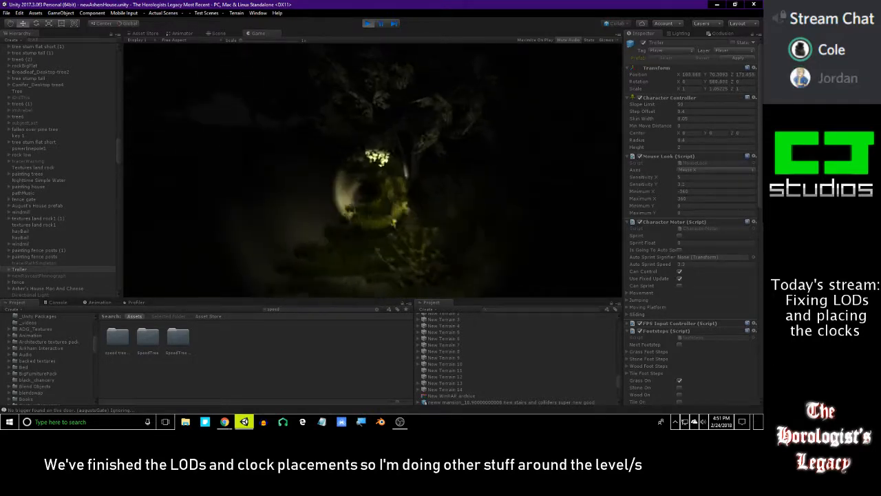
key("w")
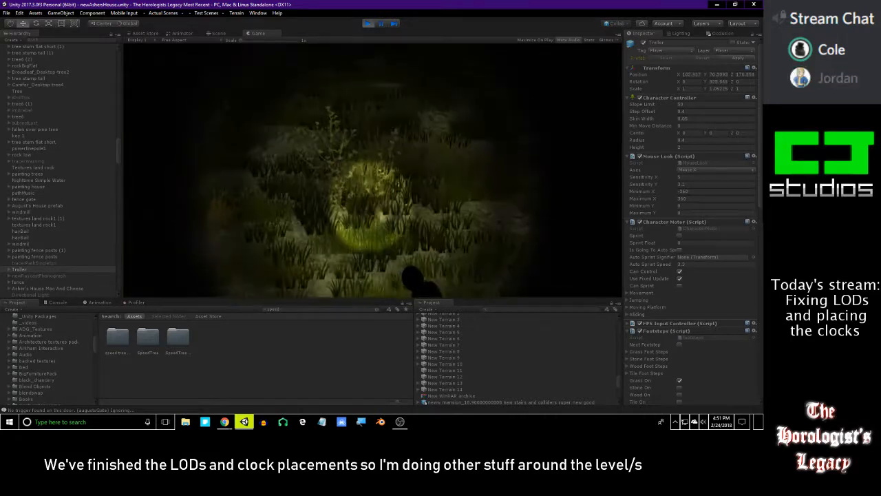
key("s")
key("w")
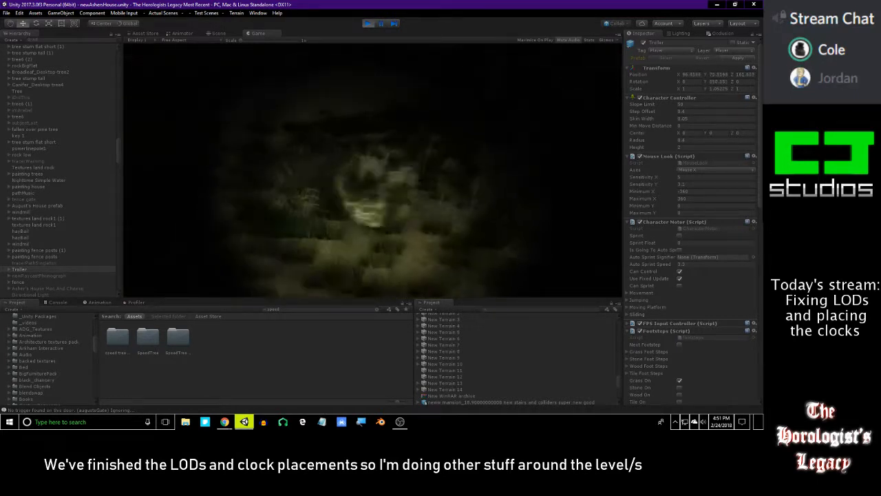
Walk the player through the grass and along the dirt path to inspect the vegetation in-game, and stop play mode.
key("w")
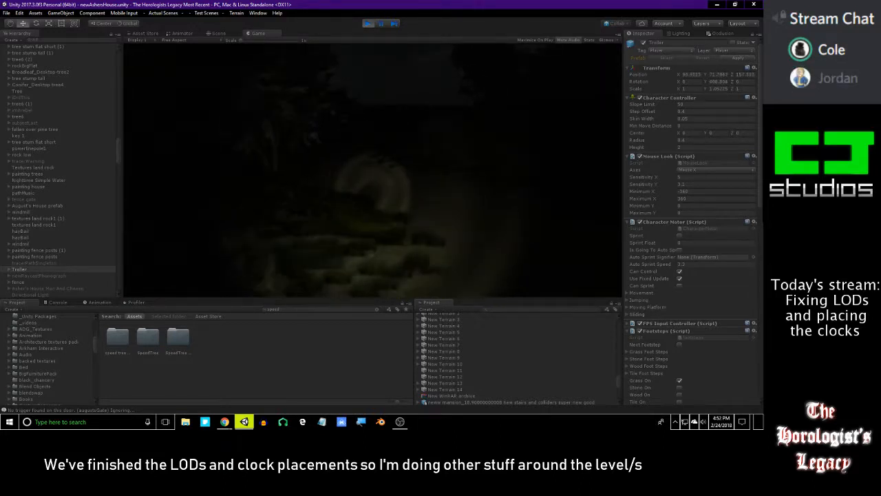
key("w")
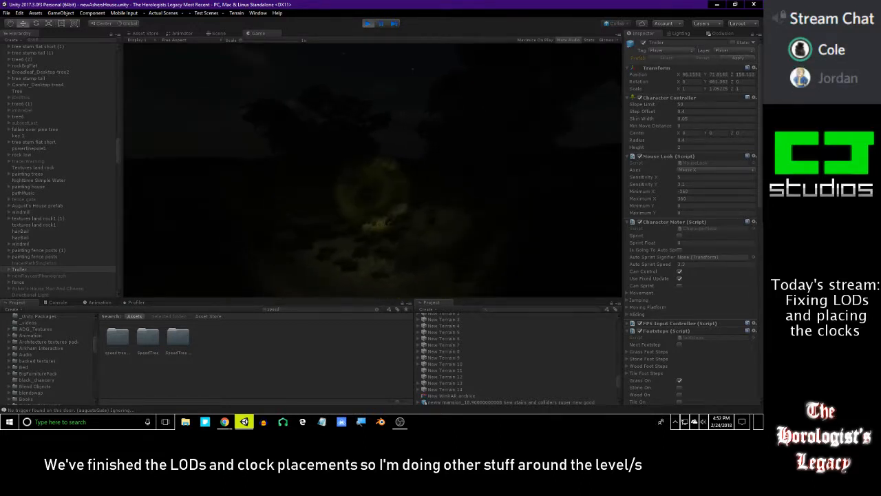
key("w")
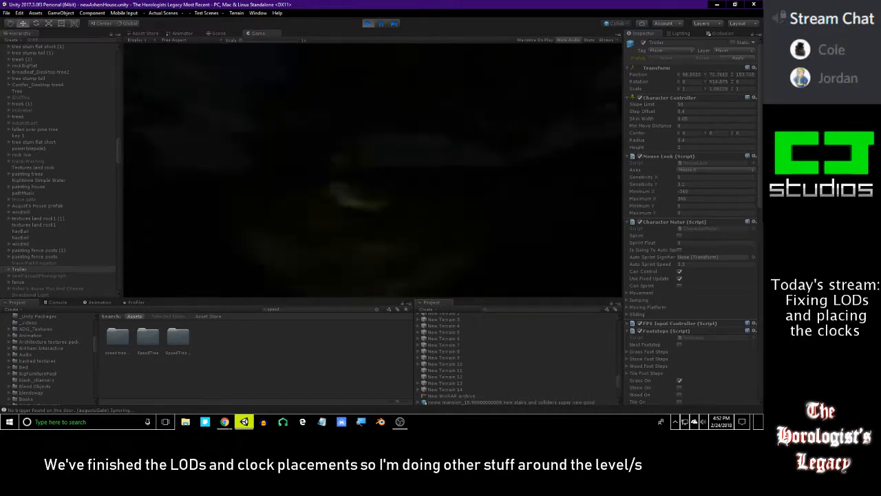
key("w")
key("w")
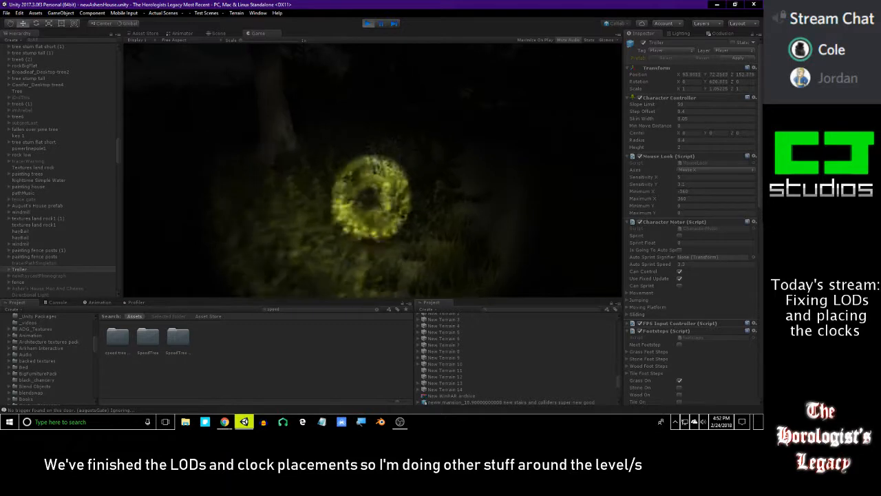
key("w")
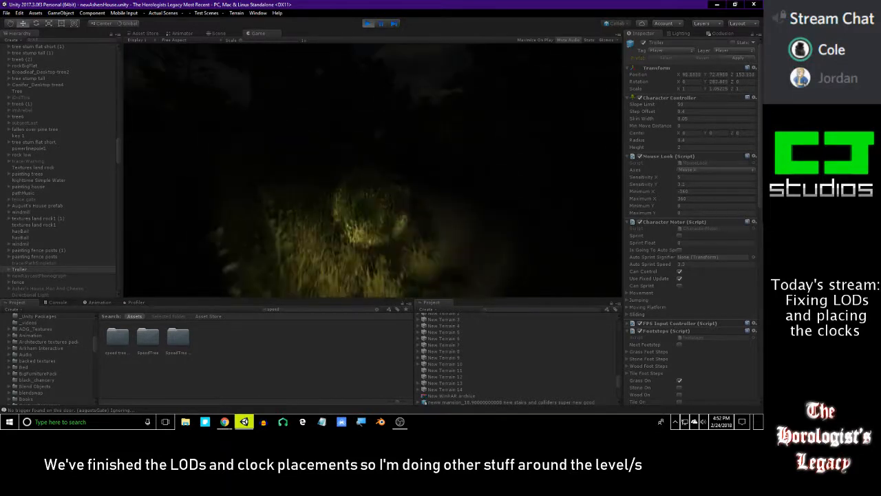
key("w")
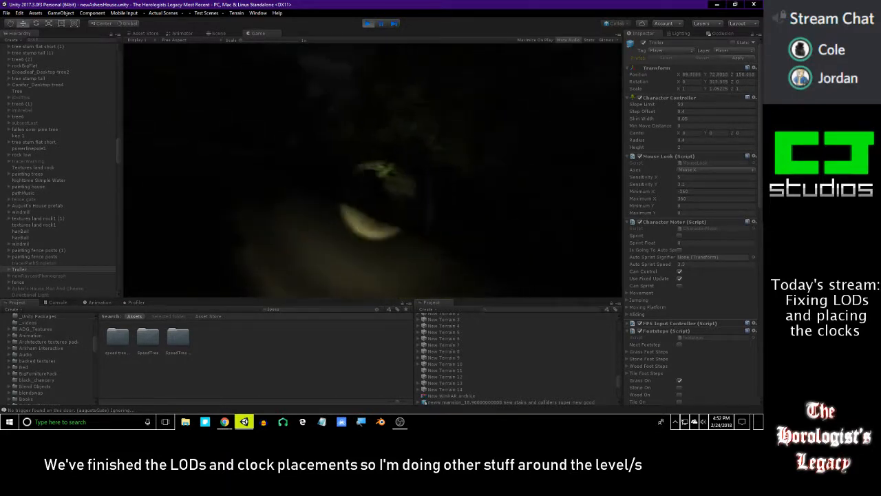
key("w")
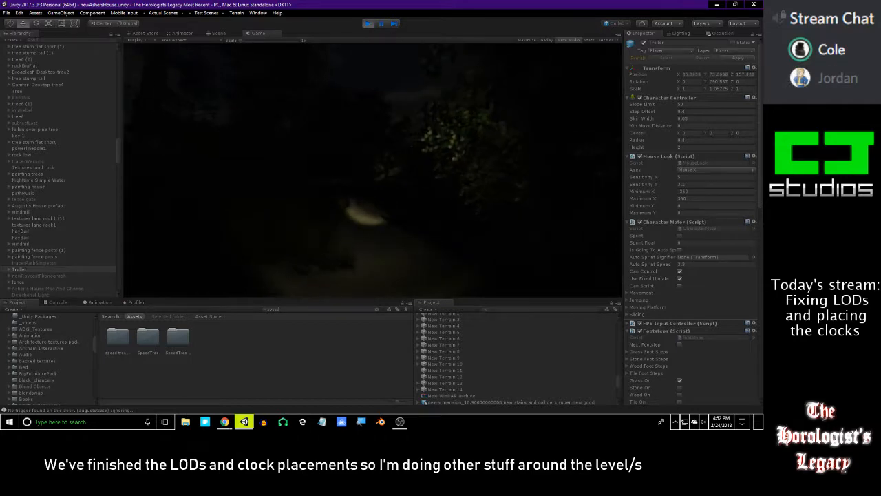
key("Escape")
left_click(370, 25)
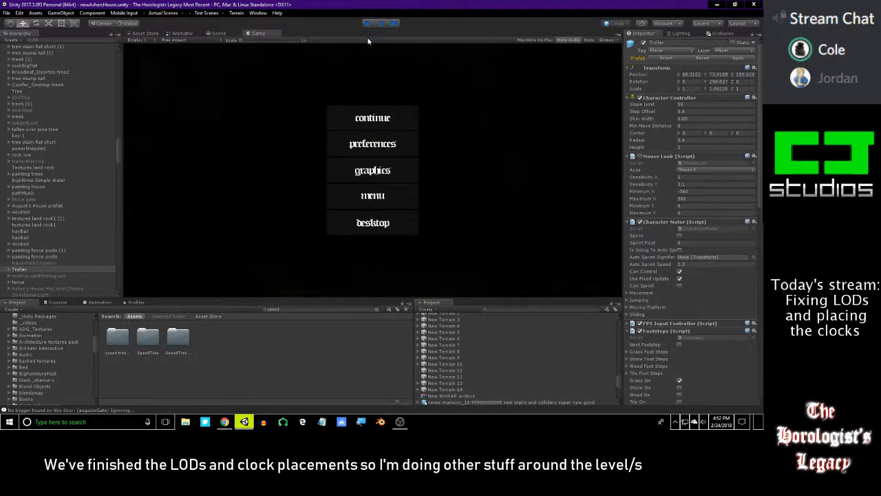
Examine the pond's water, rocks and cattails and the white farmhouse in the scene view, with the player object deselected.
right_click_drag(412, 178, 452, 131)
key("w")
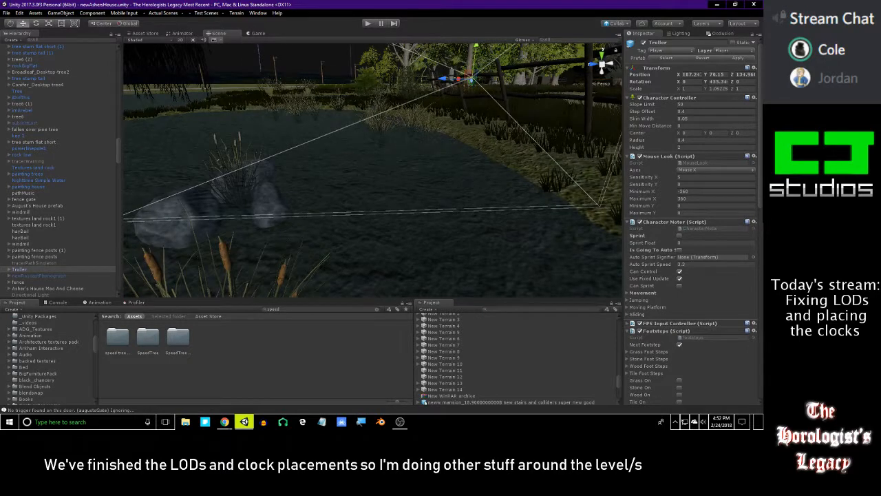
key("alt+Tab")
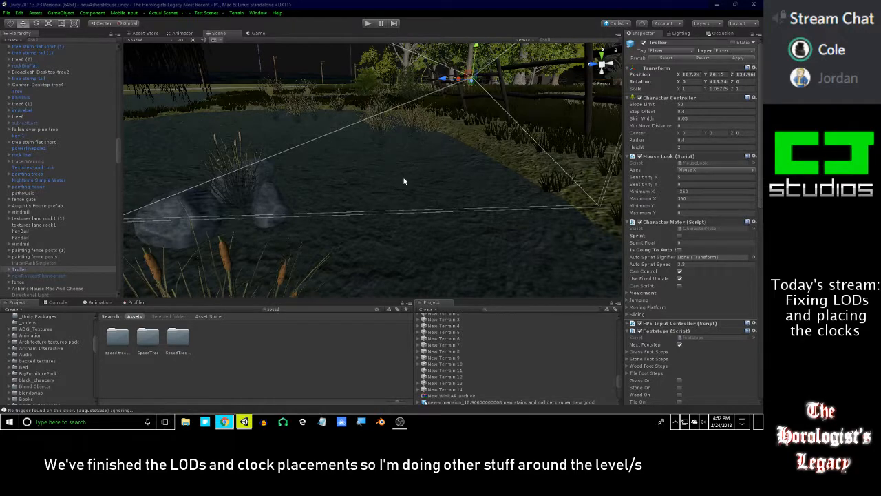
right_click_drag(420, 179, 358, 144)
key("w")
scroll(429, 163, "up", 5)
scroll(358, 144, "up", 1)
left_click(472, 112)
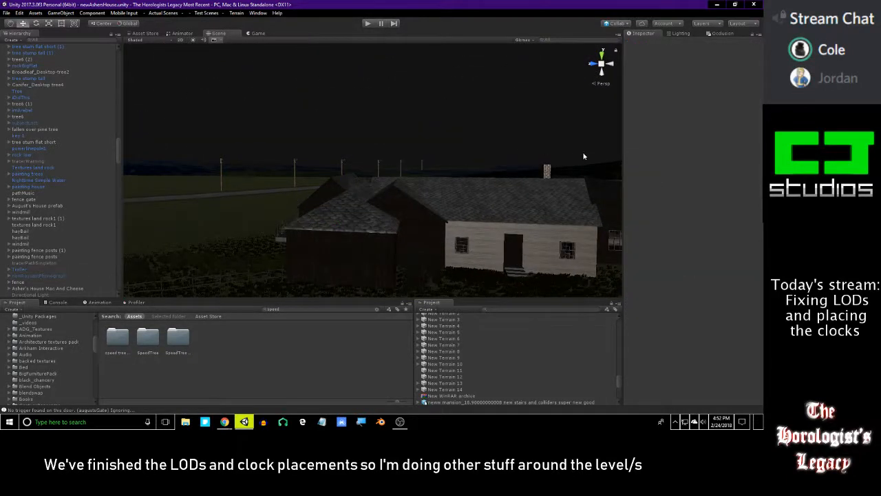
Examine the wooded path and the trees and shrubs between the iron gate and the dark house.
key("w")
right_click_drag(583, 157, 401, 135)
right_click_drag(455, 148, 428, 198)
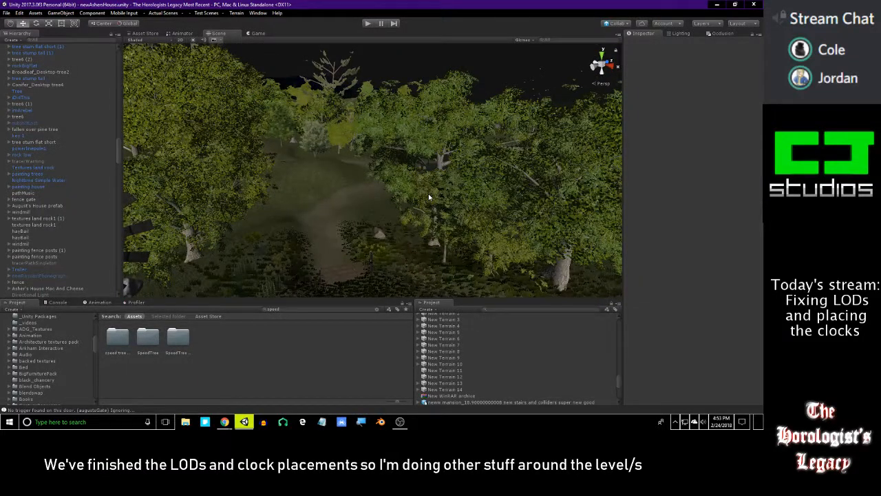
right_click_drag(428, 197, 456, 256)
right_click_drag(405, 228, 393, 142)
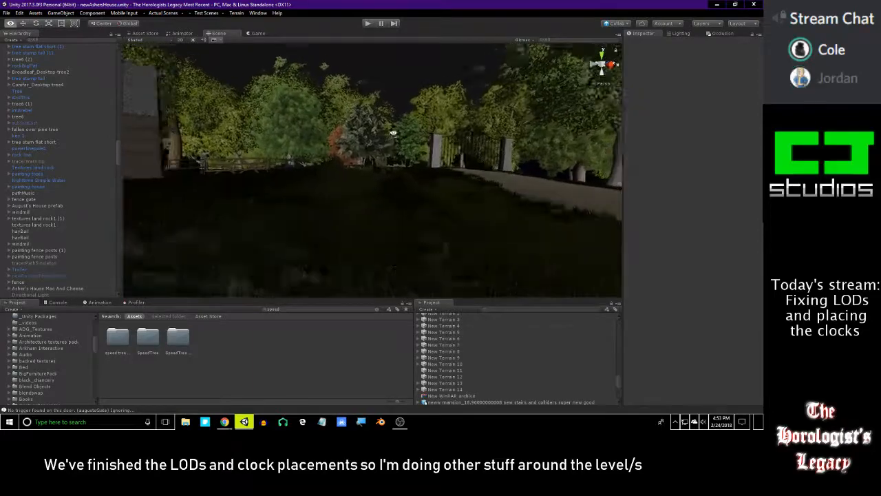
right_click_drag(395, 128, 400, 159)
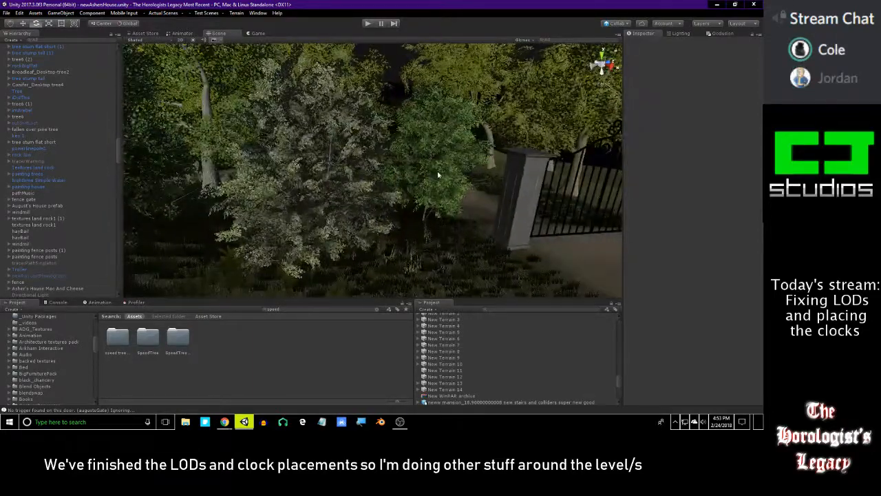
right_click_drag(462, 175, 387, 207)
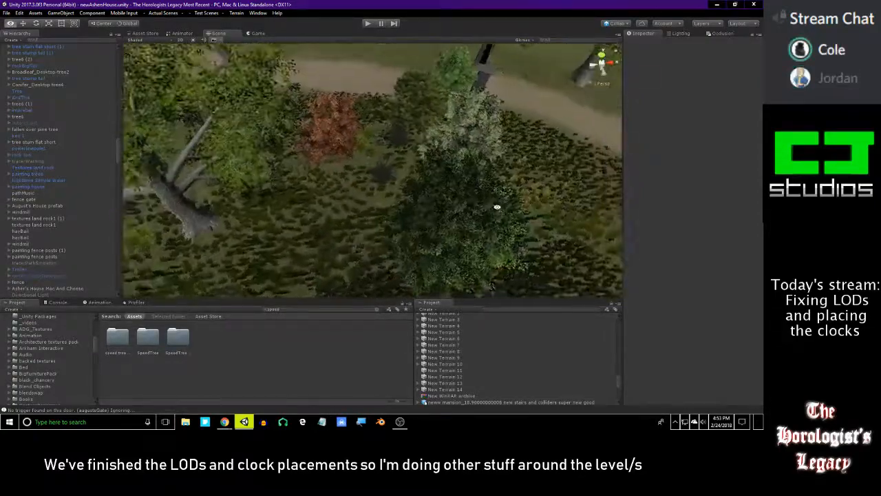
right_click_drag(489, 145, 432, 162)
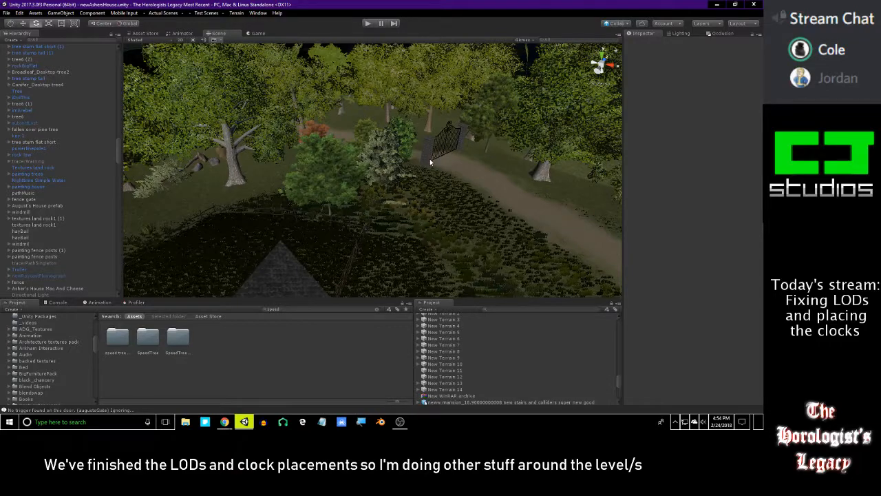
right_click_drag(419, 168, 411, 146)
right_click_drag(479, 169, 370, 265)
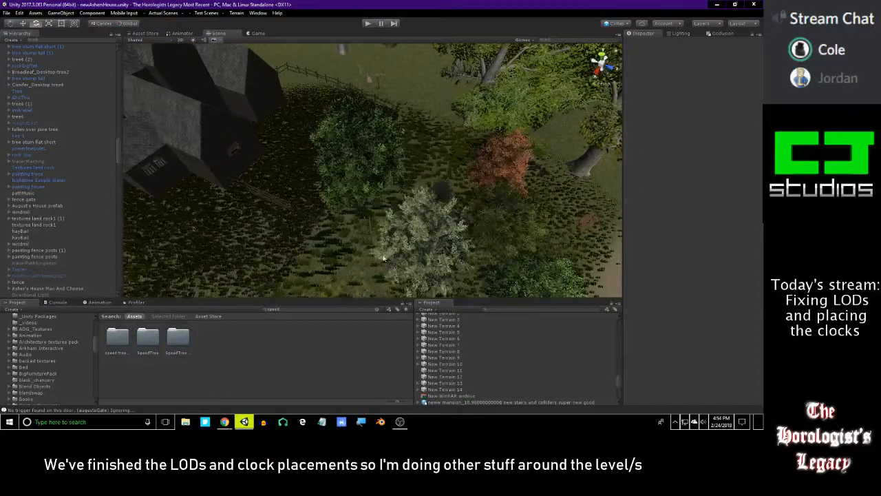
right_click_drag(396, 227, 455, 175)
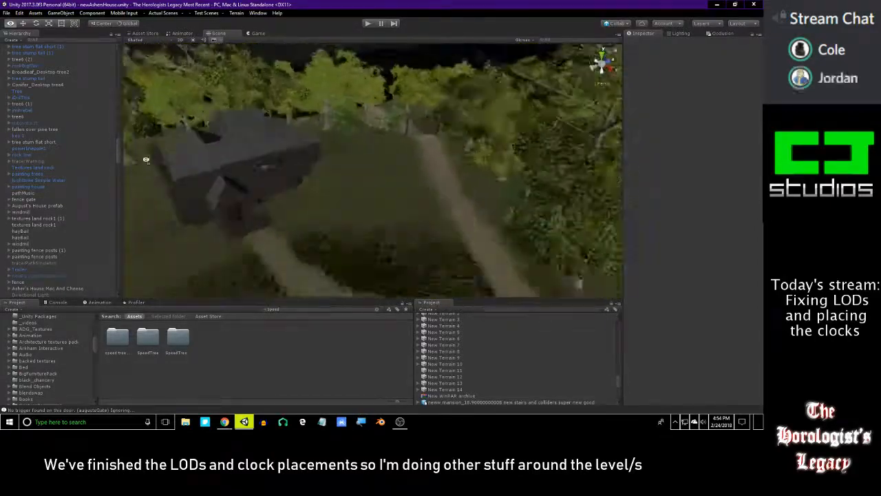
right_click_drag(149, 121, 387, 126)
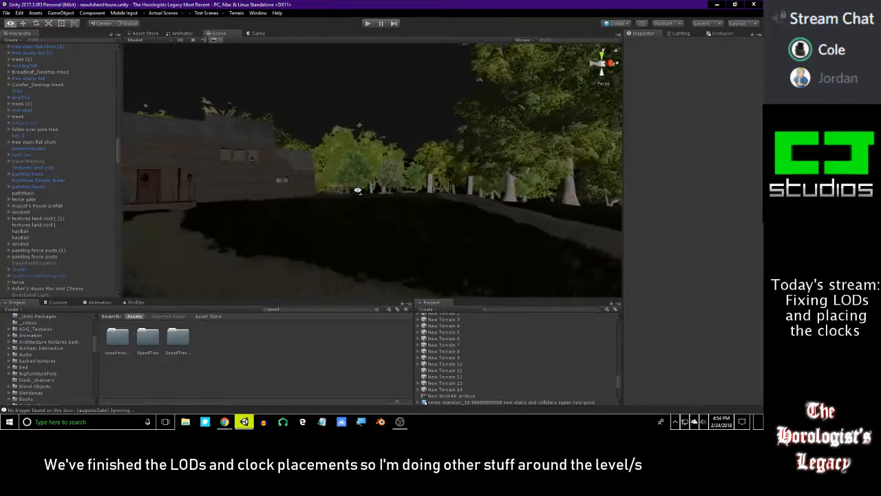
Set the LOD Group culling threshold of the red fall mountain maple near the gate to 5% and apply it to the prefab.
right_click_drag(357, 190, 431, 212)
left_click(416, 216)
left_click_drag(718, 130, 734, 127)
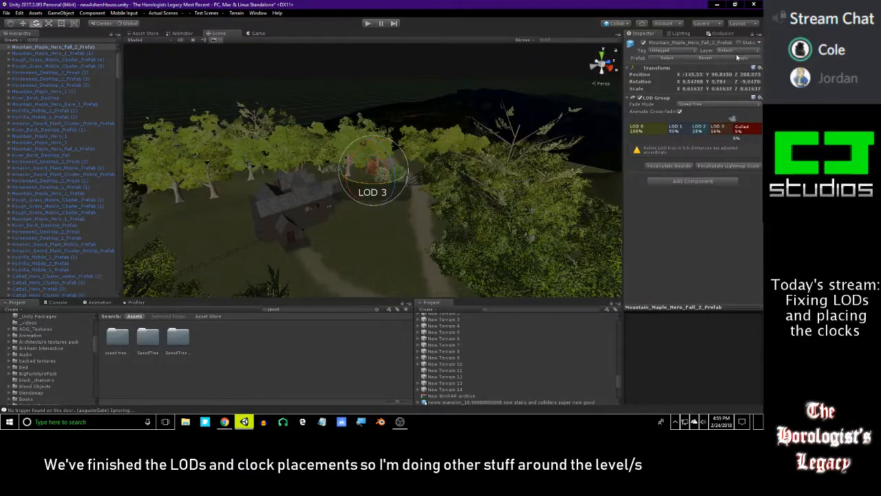
Examine the trees on the hills, around the windmill and farmhouse, and near the tree stump for their appearance at different distances.
right_click_drag(407, 196, 422, 90)
left_click(498, 74)
right_click_drag(394, 131, 451, 96)
left_click(382, 100)
right_click_drag(382, 101, 306, 177)
key("w")
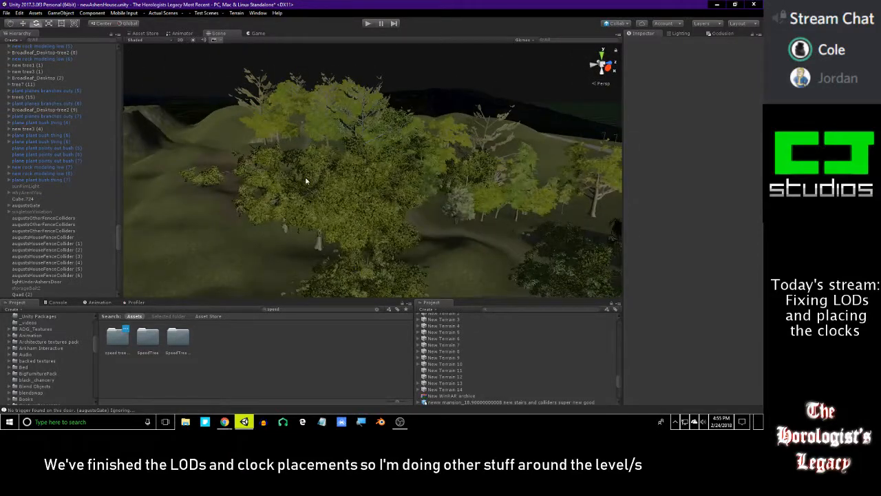
left_click(50, 302)
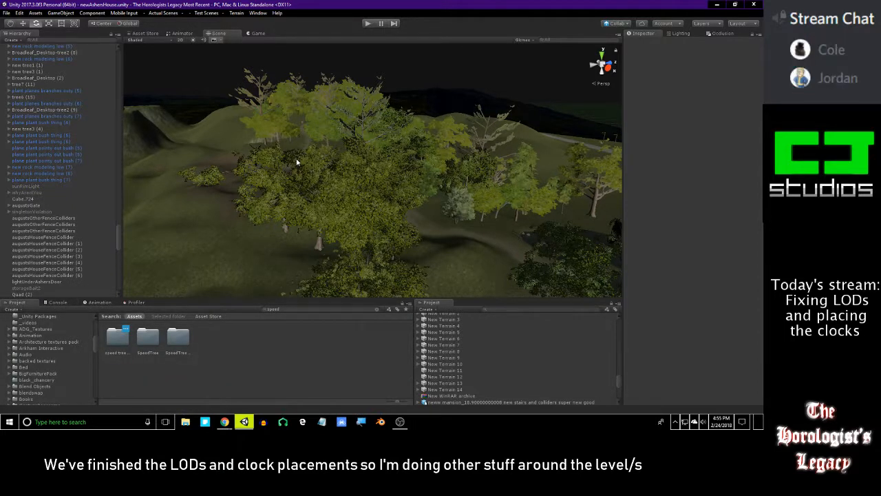
right_click_drag(298, 162, 284, 126)
right_click_drag(330, 159, 688, 238)
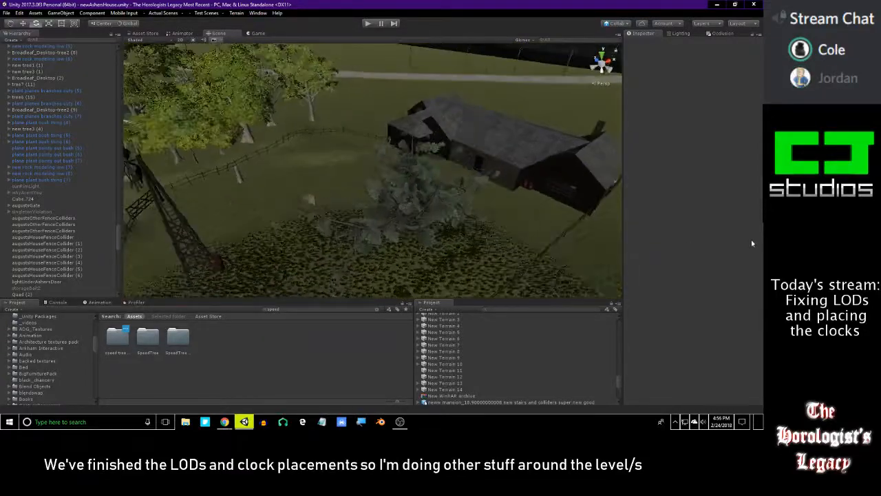
right_click_drag(404, 173, 218, 141)
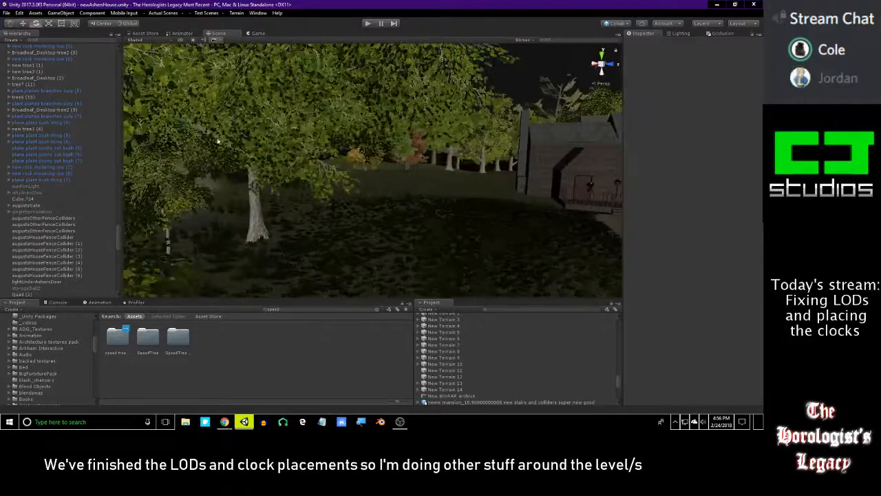
right_click_drag(325, 166, 488, 228)
right_click_drag(381, 210, 254, 142)
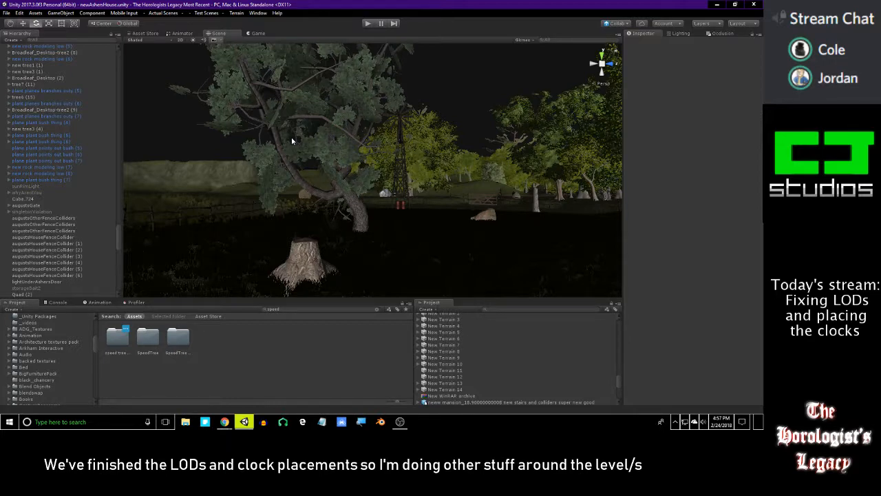
Open the aspen folder inside the SpeedTree stuff assets.
mouse_move(351, 188)
right_mouse_down()
mouse_move(462, 194)
mouse_move(450, 204)
mouse_move(366, 184)
right_mouse_up()
key("w")
mouse_move(347, 195)
right_mouse_down()
mouse_move(411, 217)
mouse_move(521, 201)
mouse_move(486, 189)
mouse_move(314, 186)
mouse_move(362, 188)
right_mouse_up()
left_click(124, 336)
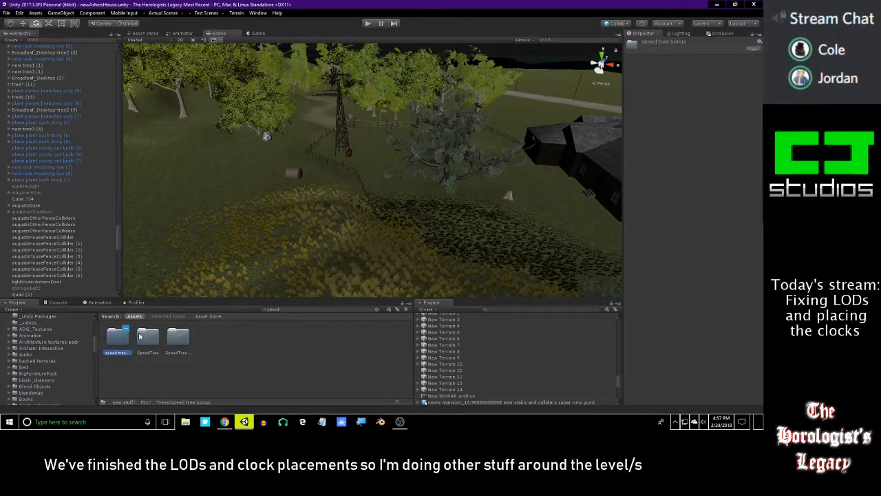
left_click(148, 337)
left_click(178, 337)
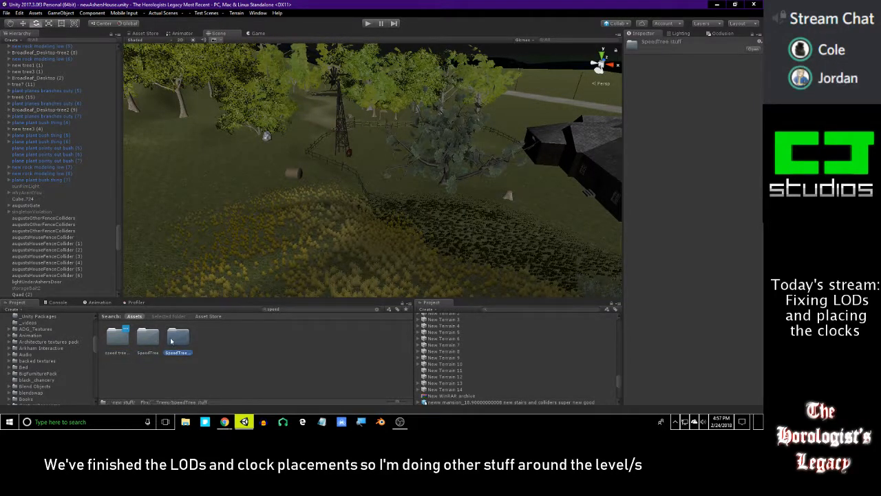
double_click(173, 341)
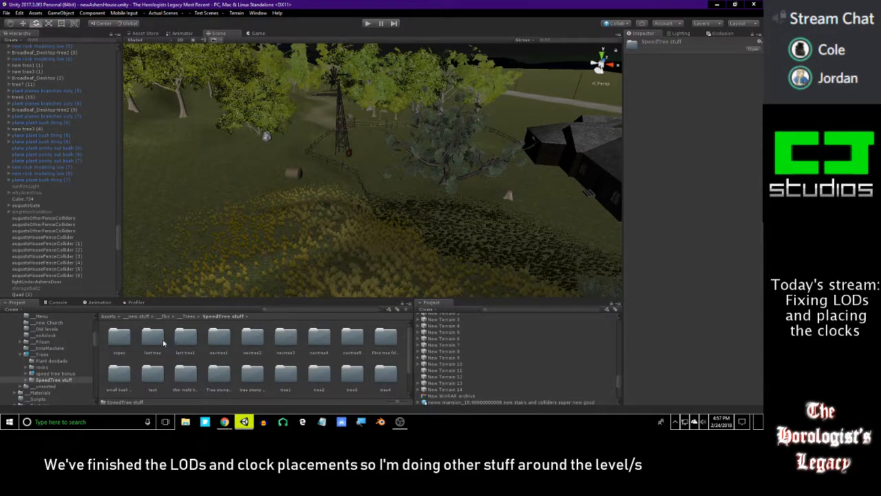
double_click(120, 337)
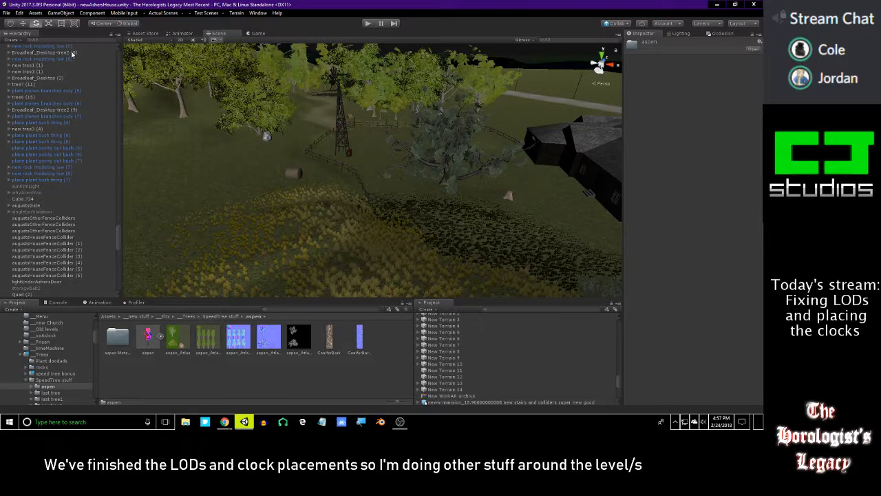
Search the scene hierarchy for "aspen", frame the first aspen tree, and restore the full object list with it selected.
type("aspen")
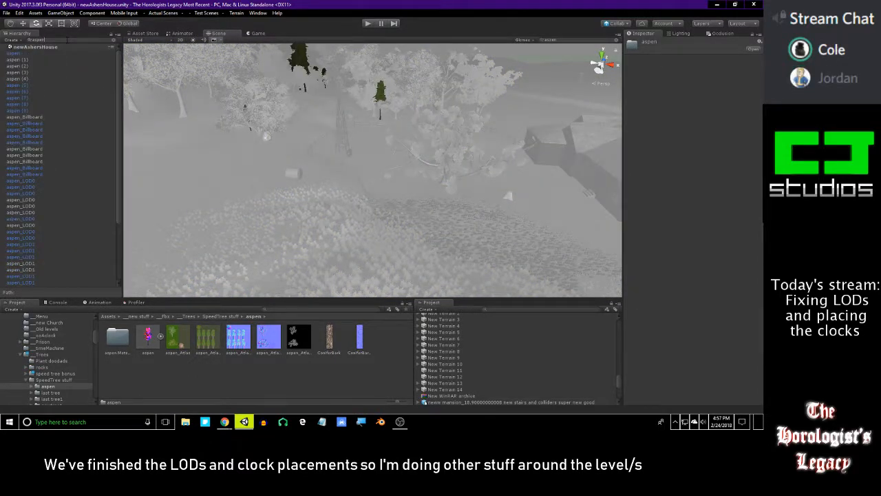
left_click(20, 54)
key("f")
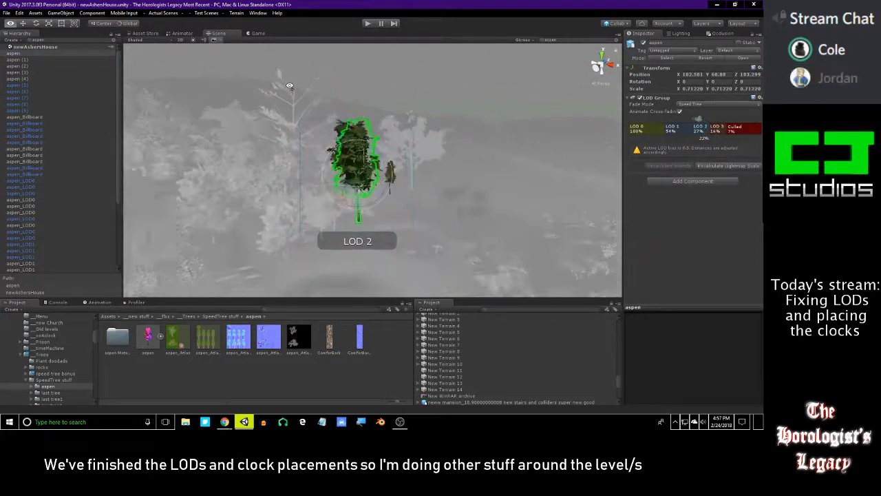
right_click_drag(290, 86, 294, 84)
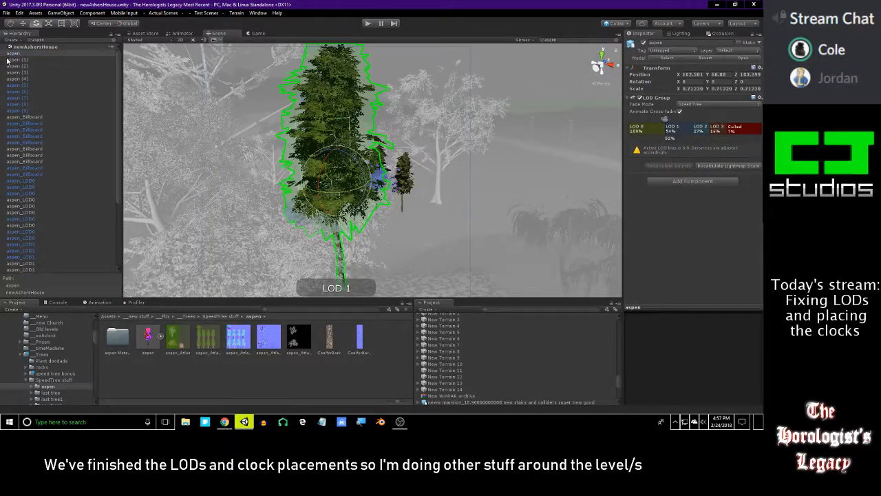
left_click(111, 39)
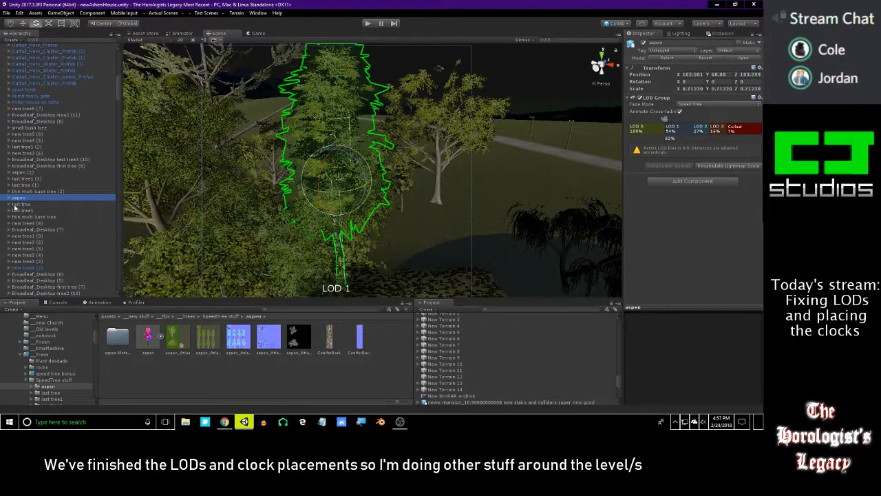
Delete CollisionObject0 and CollisionObject1 from the aspen, accepting the break of its prefab instance.
left_click(9, 199)
left_click(27, 205)
left_click(55, 210)
left_click(47, 236)
left_click(48, 231, "shift")
key("Delete")
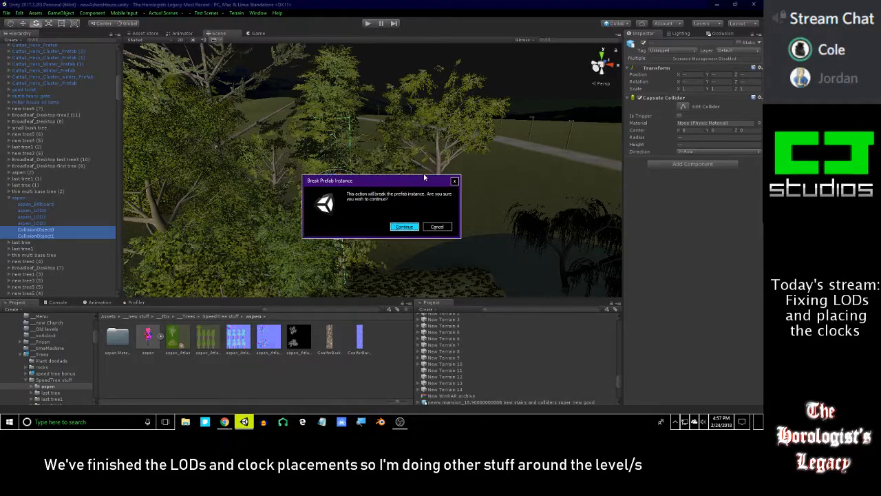
left_click(403, 227)
right_click_drag(434, 202, 341, 212)
right_click_drag(411, 207, 351, 193)
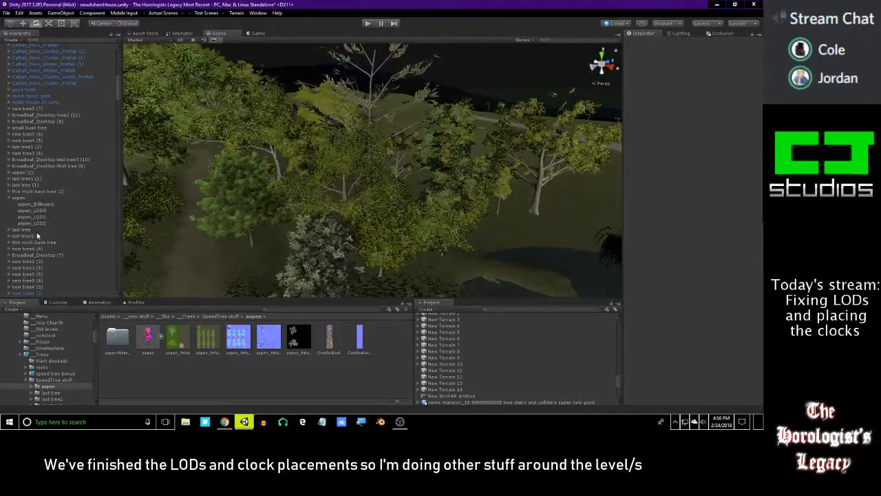
Delete the three collision objects from new tree4 (2), accepting the break of its prefab instance.
left_click(19, 198)
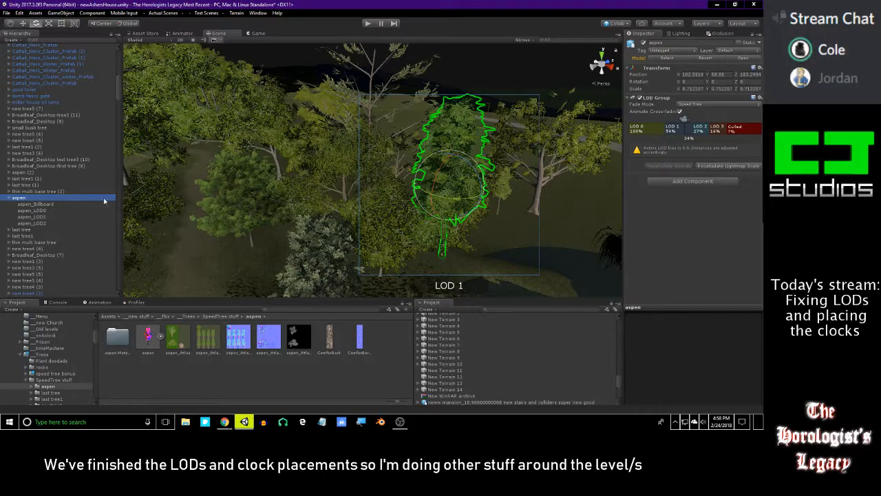
left_click(28, 293)
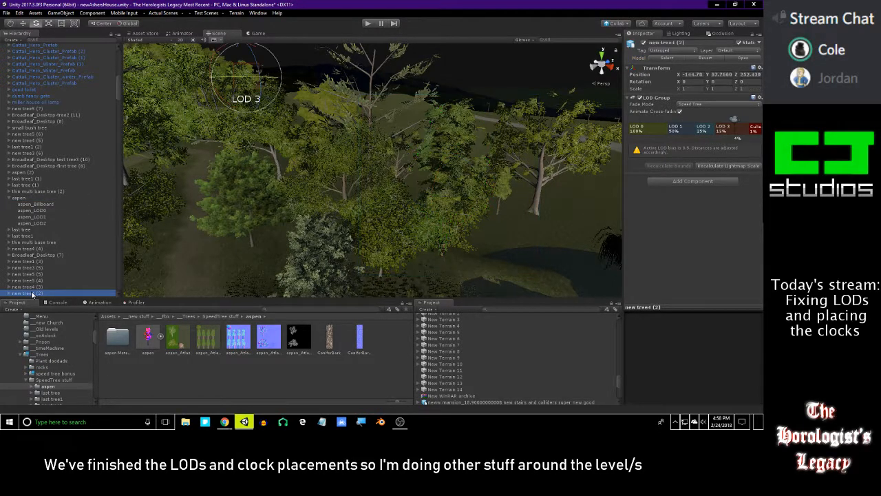
scroll(85, 180, "down", 5)
left_click(9, 198)
left_click(34, 203)
left_click(35, 216, "shift")
right_click_drag(234, 195, 222, 228)
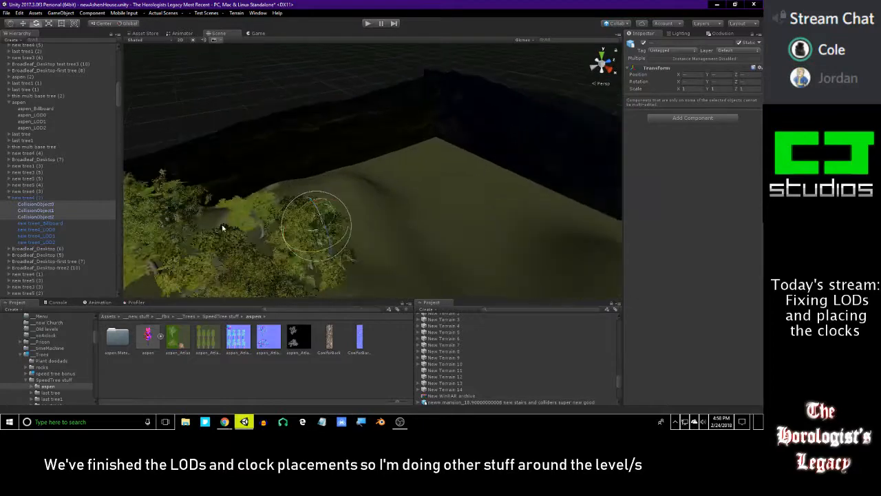
left_click(36, 216)
left_click(43, 204, "shift")
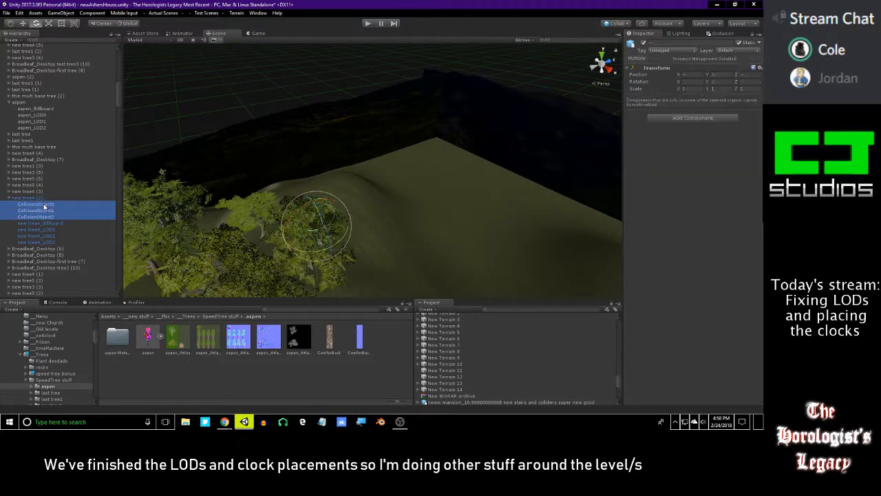
key("Delete")
left_click(402, 227)
right_click_drag(398, 226, 119, 108)
mouse_move(121, 74)
left_mouse_down()
mouse_move(115, 57)
mouse_move(116, 253)
mouse_move(116, 55)
mouse_move(107, 76)
mouse_move(121, 80)
left_mouse_up()
scroll(97, 252, "down", 10)
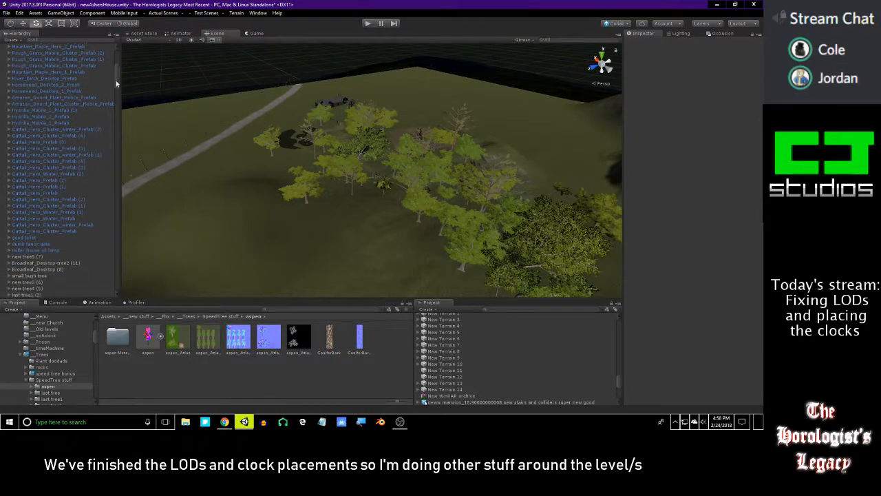
scroll(98, 241, "up", 10)
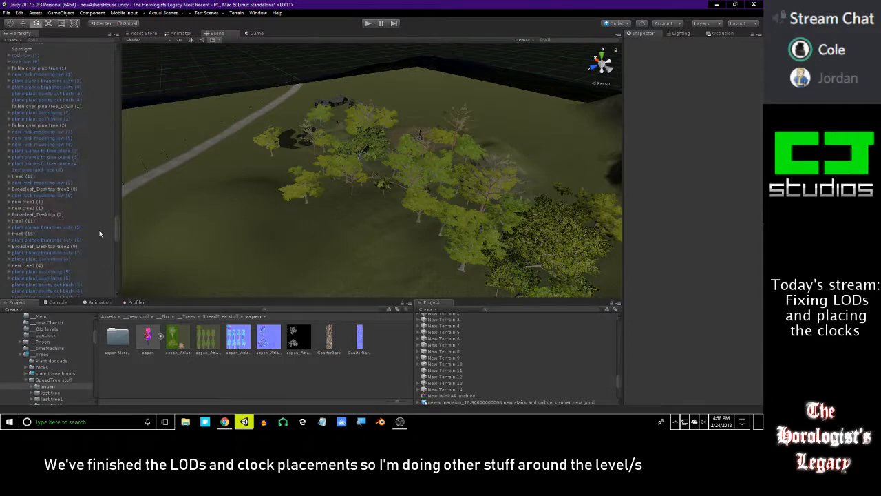
scroll(100, 241, "down", 10)
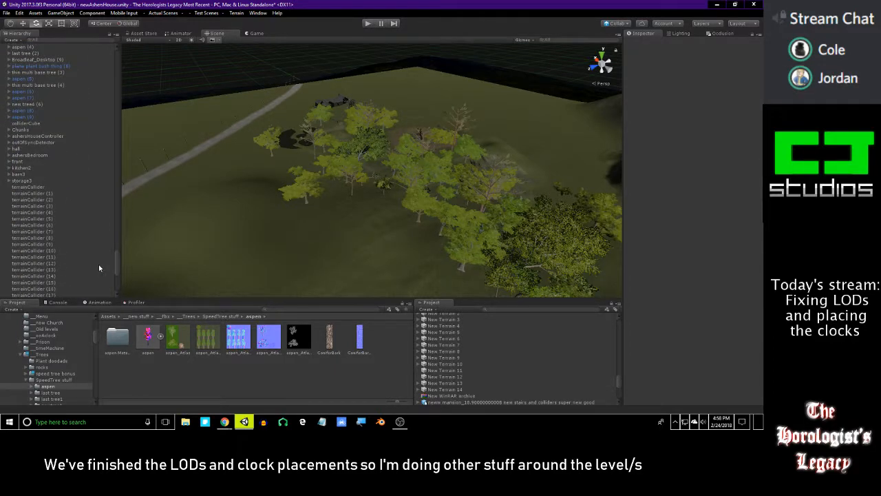
Place a new aspen on the open grass near the windmill and scale it uniformly to about 0.89.
right_click_drag(212, 247, 389, 197)
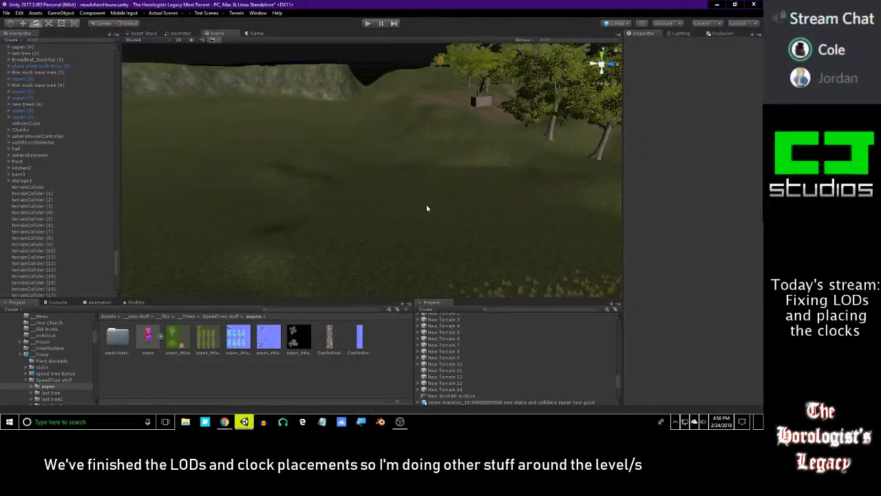
left_click_drag(148, 340, 368, 234)
right_click_drag(368, 234, 470, 225)
key("r")
mouse_move(346, 204)
left_mouse_down()
mouse_move(342, 212)
mouse_move(347, 196)
mouse_move(350, 218)
mouse_move(348, 198)
left_mouse_up()
key("w")
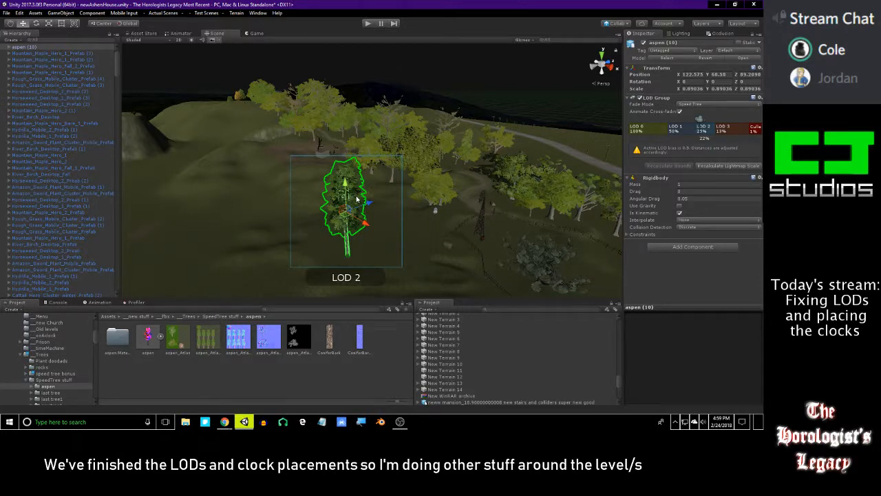
Expand the new aspen and compare its billboard and LOD0 meshes up close.
right_click_drag(346, 180, 320, 196)
scroll(84, 182, "up", 1)
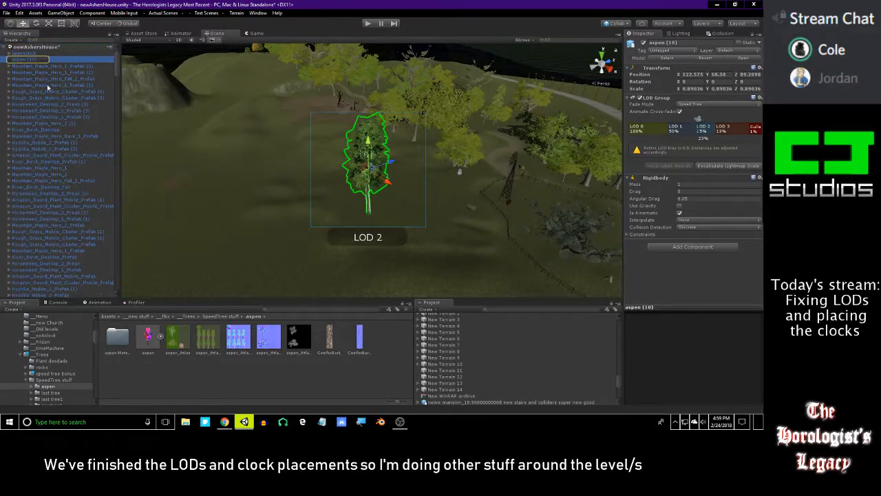
left_click(9, 60)
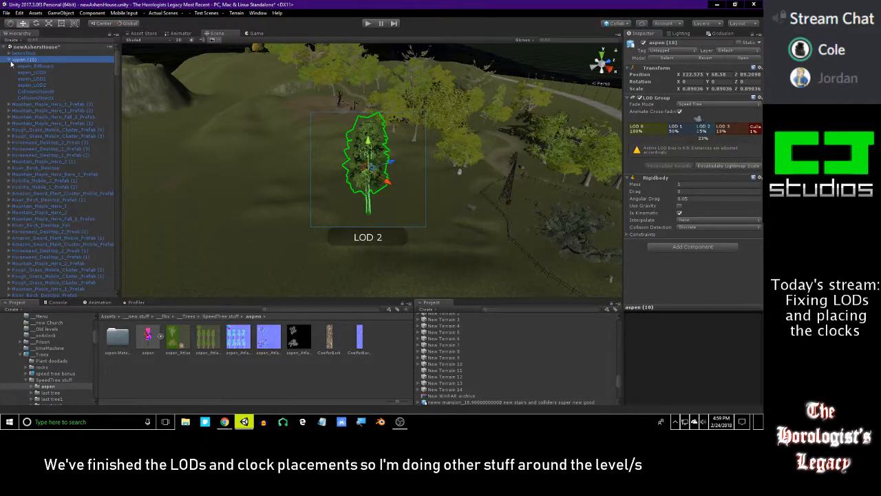
left_click(55, 73)
left_click(55, 67)
right_click_drag(303, 106, 394, 128)
key("w")
left_click(61, 61)
right_click_drag(337, 138, 401, 149)
left_click(42, 73)
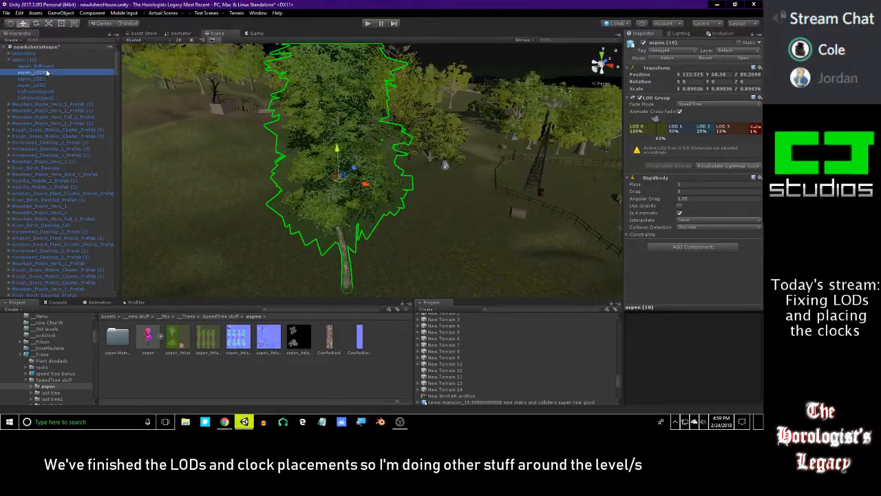
left_click(52, 66)
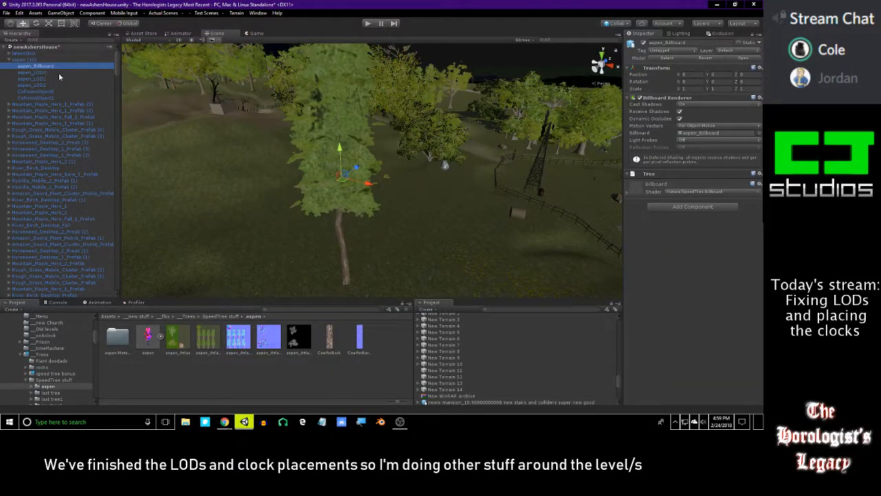
Delete both collision objects from the new aspen, accepting the break of its prefab instance.
left_click(58, 72)
key("Down")
key("Down")
key("Down")
key("shift+Down")
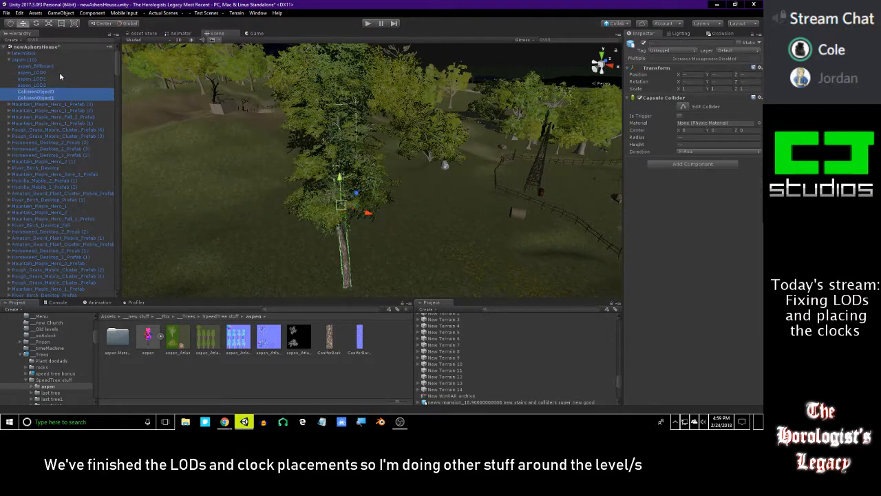
key("Delete")
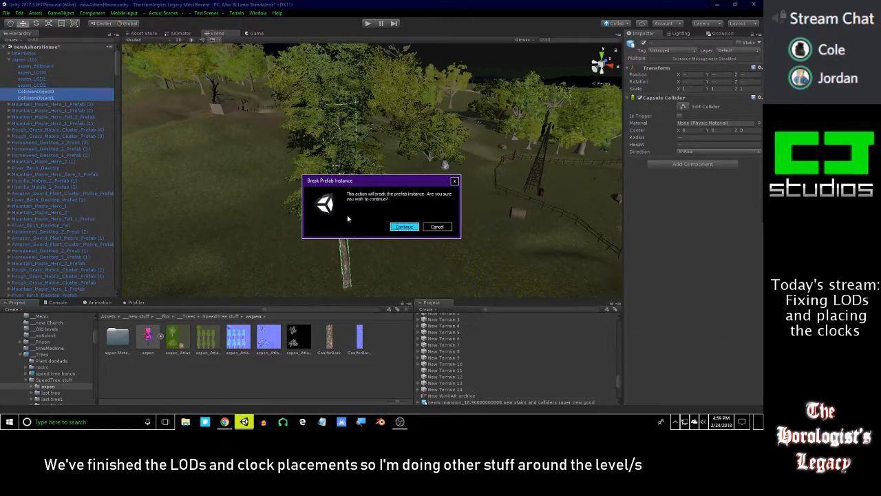
left_click(405, 226)
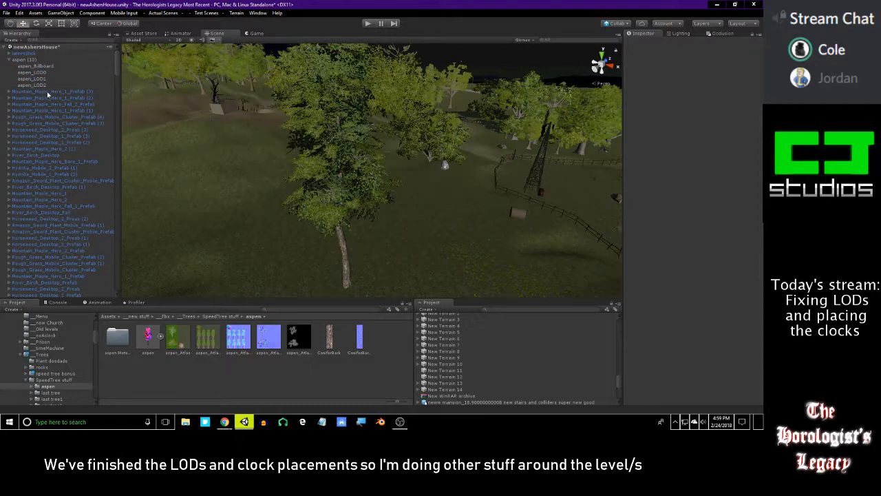
Set the LOD 1 threshold in the new aspen's LOD Group to 53%.
left_click(48, 66)
left_click(42, 61)
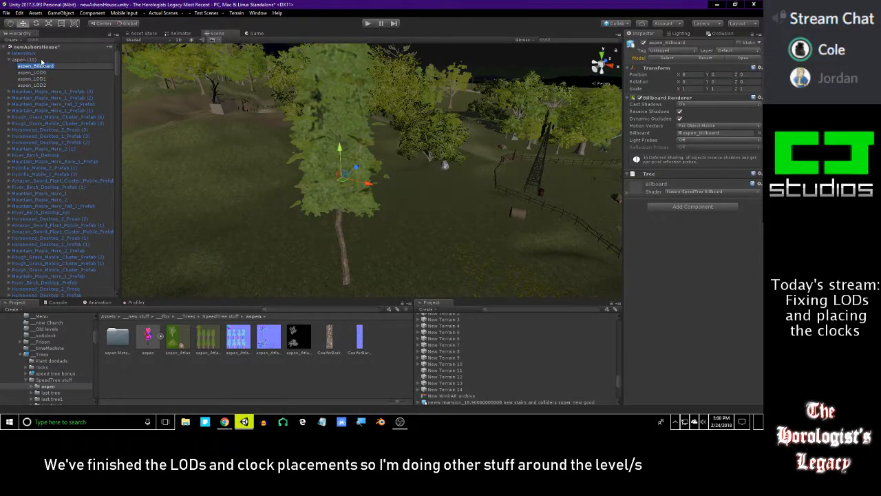
right_click_drag(396, 156, 377, 119)
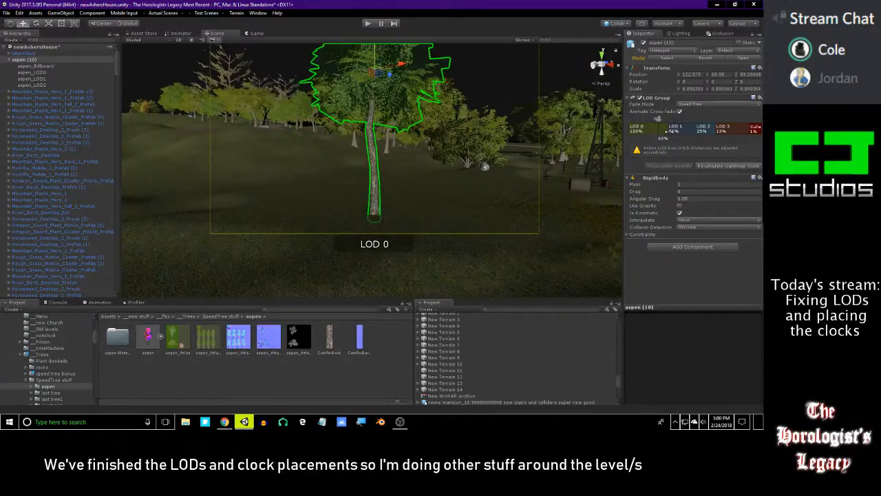
left_click_drag(669, 130, 666, 131)
right_click_drag(496, 153, 502, 156)
mouse_move(682, 119)
left_mouse_down()
mouse_move(695, 120)
mouse_move(683, 119)
left_mouse_up()
right_click_drag(473, 170, 470, 175)
key("s")
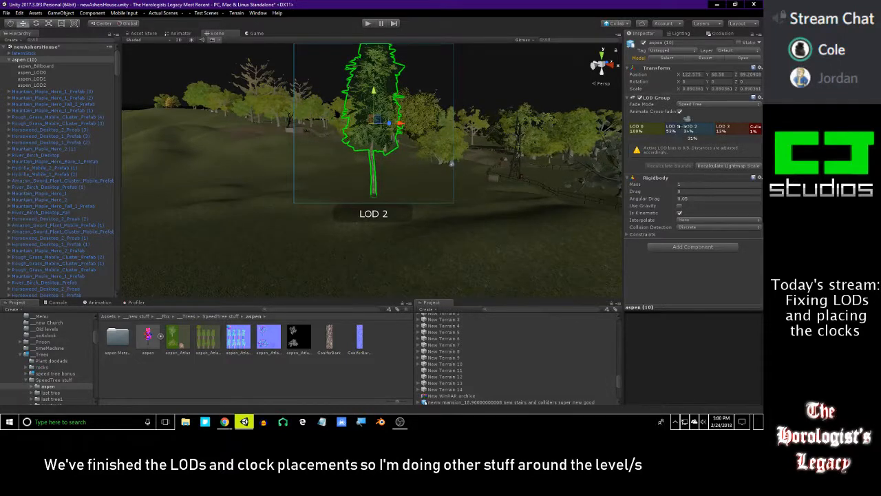
Set the new aspen's LOD 2 threshold to 37% while checking the switch at different distances.
left_click_drag(682, 126, 676, 127)
right_click_drag(533, 157, 531, 161)
key("w")
key("s")
key("w")
key("s")
left_click_drag(678, 127, 681, 127)
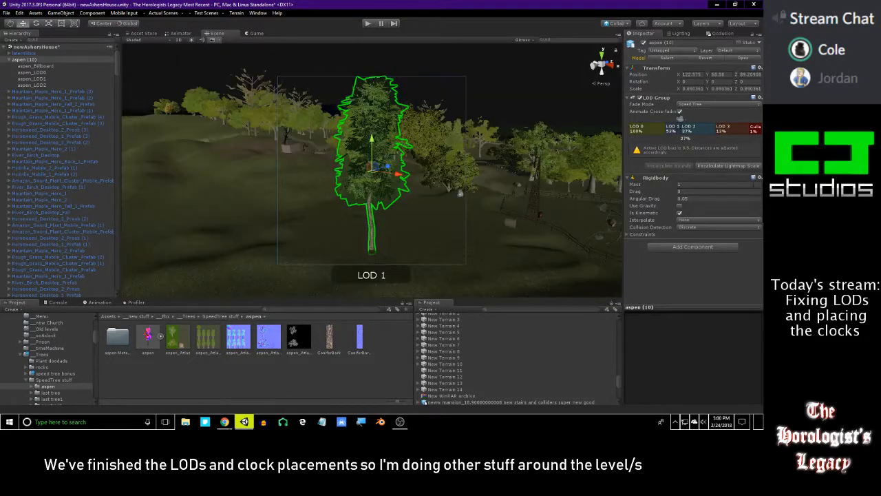
Remove the Rigidbody component from the new aspen and check its LOD transitions with LOD 1 selected.
left_click(760, 178)
left_click(718, 196)
key("s")
right_click_drag(484, 153, 473, 161)
key("w")
left_click_drag(680, 121, 674, 139)
key("s")
right_click_drag(527, 170, 490, 152)
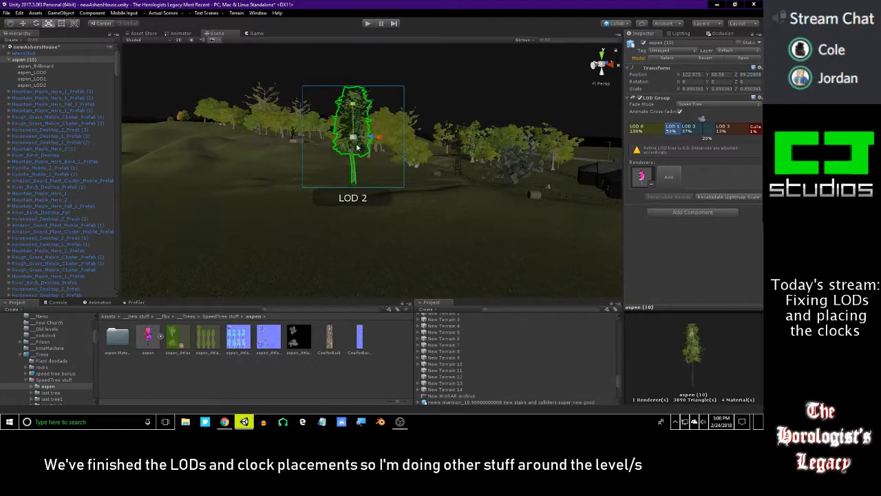
Scale the new aspen down uniformly to about 0.785 and check its LOD switching near and far.
left_click_drag(356, 143, 354, 143)
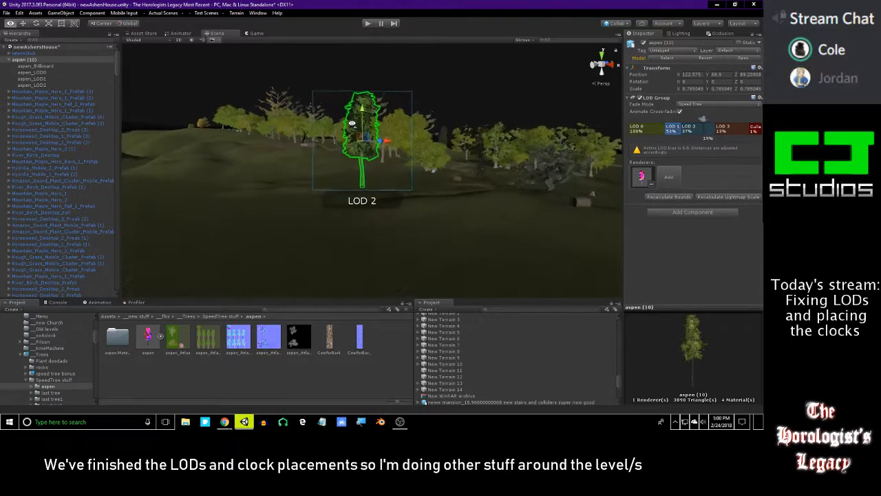
scroll(353, 122, "up", 8)
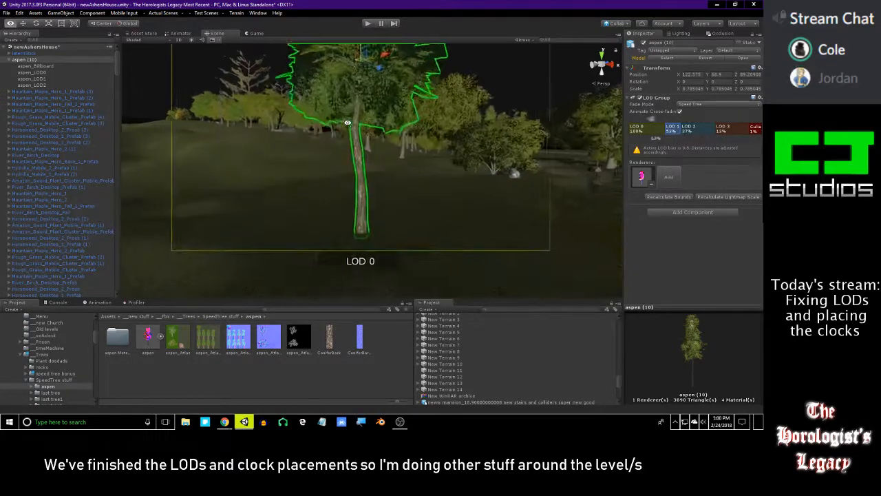
scroll(348, 123, "down", 8)
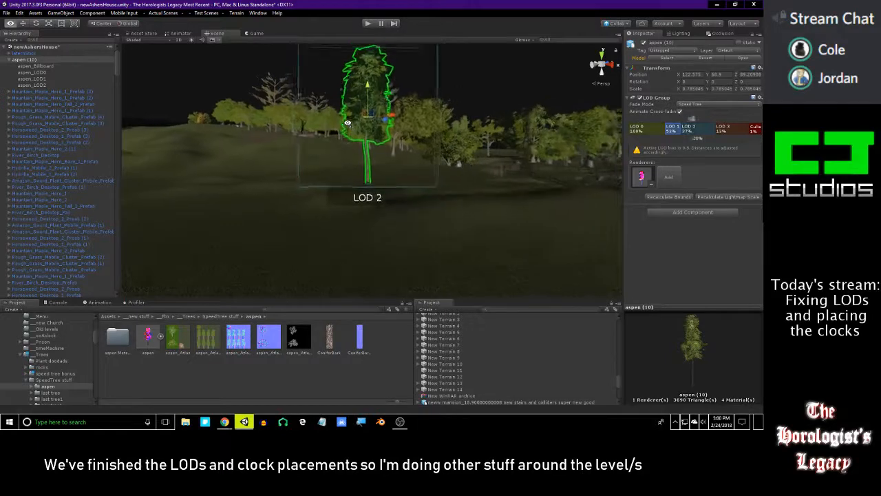
Set the new aspen's LOD 3 threshold to 20% and check the billboard from farther away.
mouse_move(714, 130)
left_mouse_down()
mouse_move(698, 128)
mouse_move(698, 120)
mouse_move(726, 120)
left_mouse_up()
right_click_drag(538, 147, 538, 145)
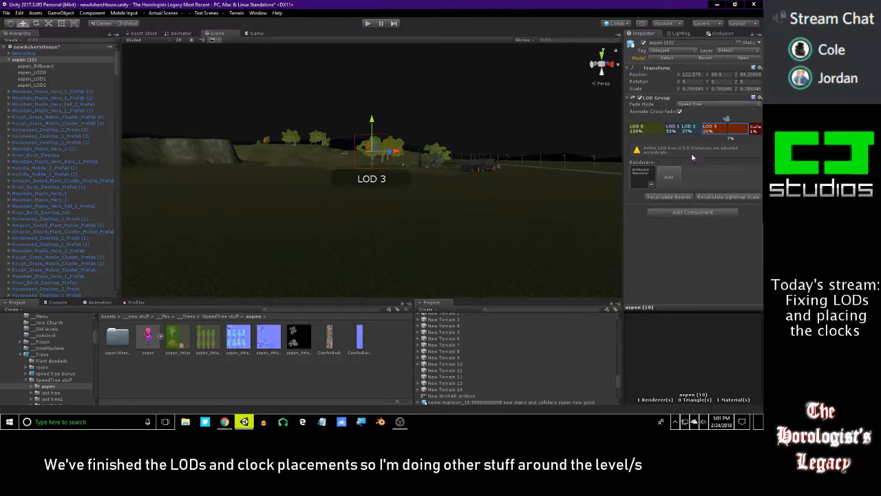
Set the aspen's culling threshold to 7% and its LOD 3 threshold to 18%, checking the switching near and far.
left_click_drag(749, 129, 716, 134)
mouse_move(507, 184)
right_mouse_down()
mouse_move(513, 243)
mouse_move(509, 168)
mouse_move(504, 185)
mouse_move(520, 172)
right_mouse_up()
key("s")
key("w")
key("s")
key("w")
key("s")
key("w")
key("s")
key("w")
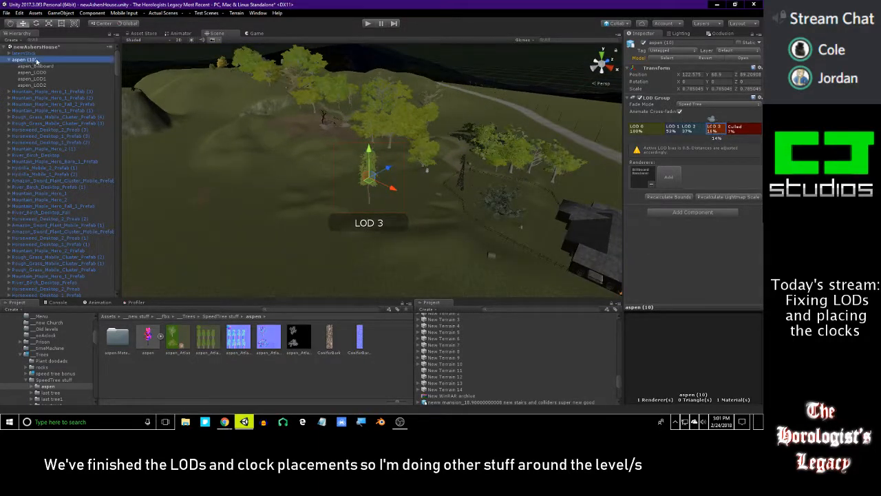
Rename the new aspen object in the scene as aspen_prefab.
left_click(41, 61)
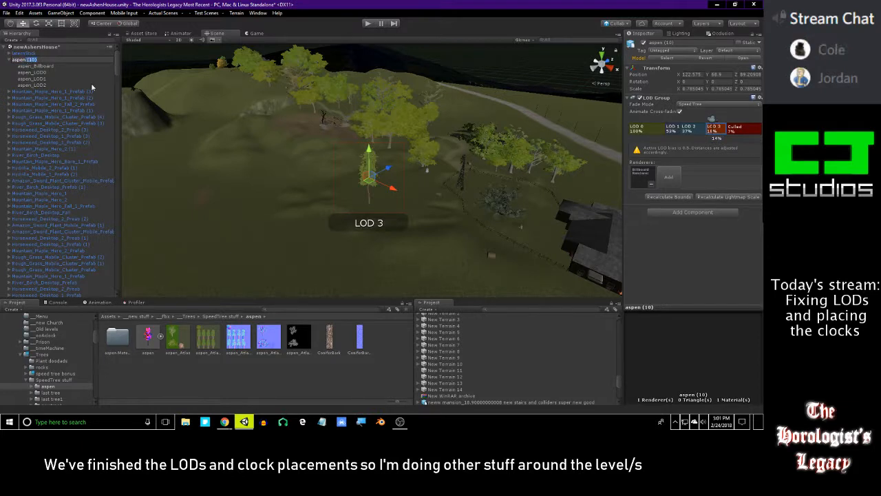
type("_prefab")
key("Return")
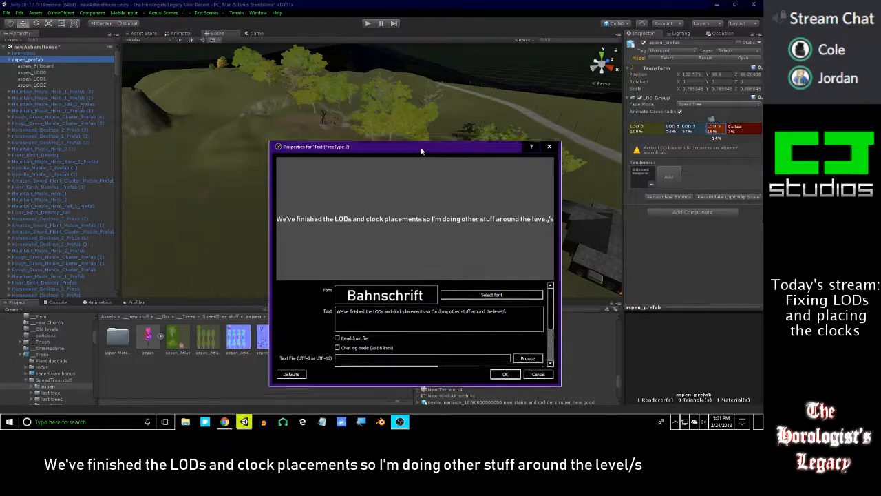
In the OBS text source properties, replace the caption with "I'm fixing more LODs and then we'll be done for this stream.".
triple_click(466, 307)
type("0\\")
key("BackSpace")
key("BackSpace")
type("I'm")
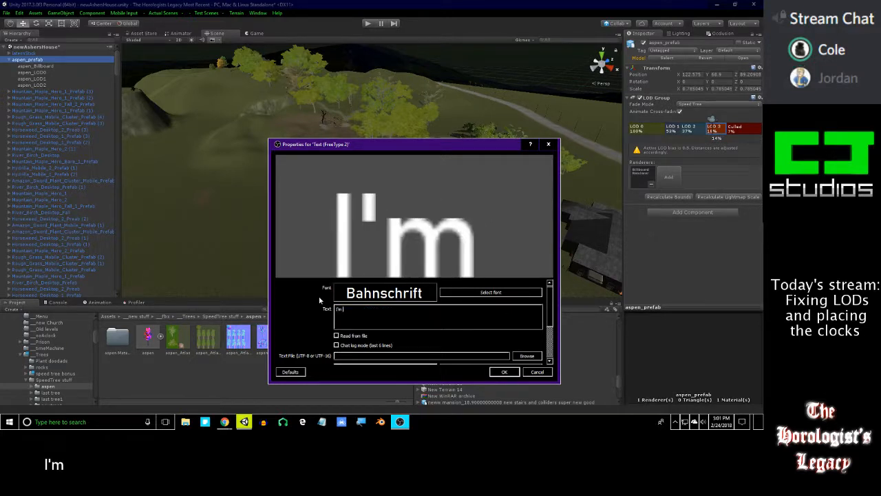
type(" ficin")
key("BackSpace")
key("BackSpace")
type("xing more LODs and then w")
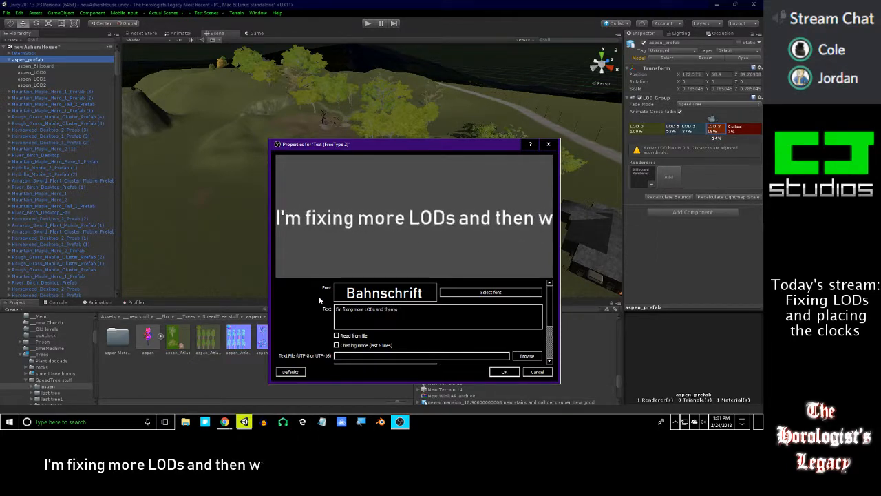
type("e'lol")
key("BackSpace")
key("BackSpace")
type("l be done for thi")
type("s")
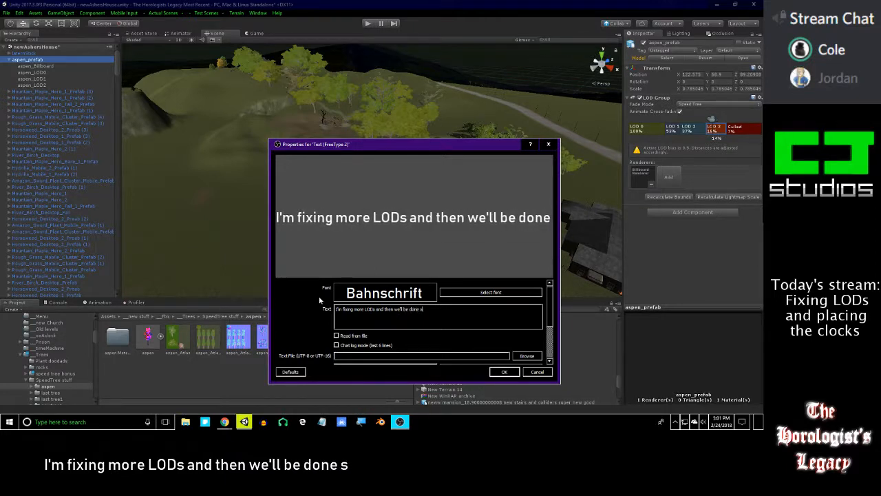
key("BackSpace")
type("for this stream")
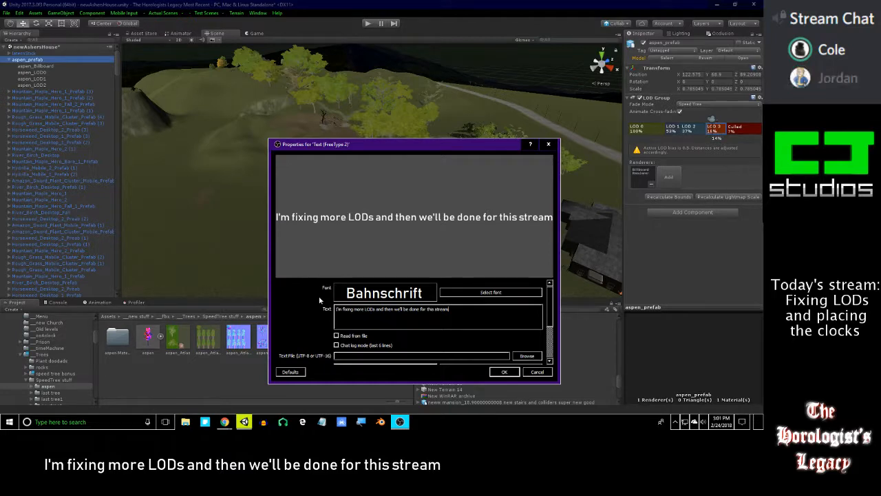
type(".")
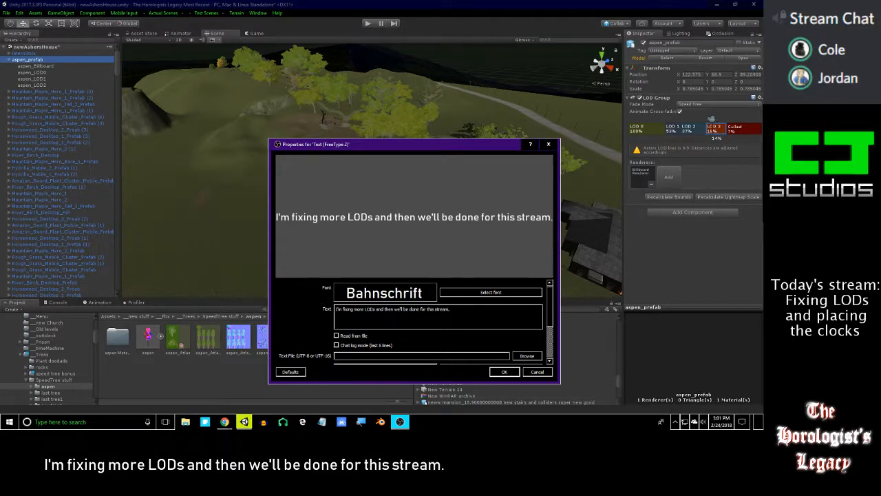
left_click(504, 371)
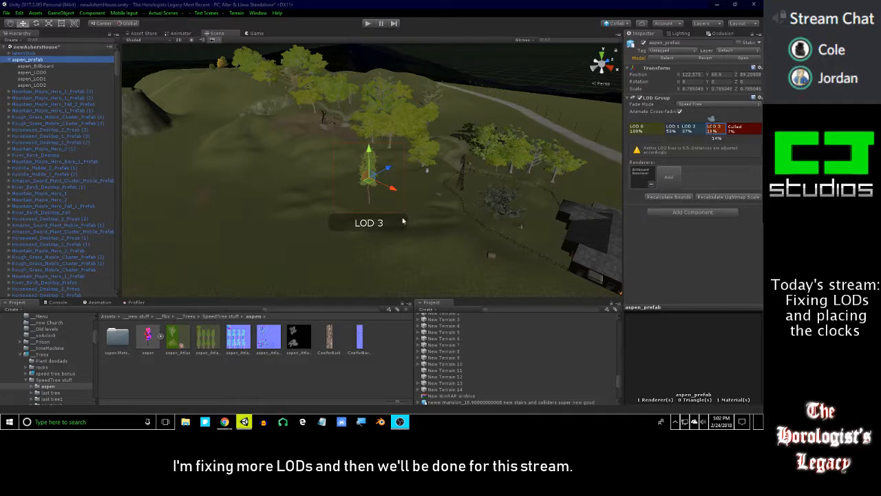
Save aspen_prefab as a prefab in the aspen asset folder and delete its instance from the scene.
right_click_drag(421, 219, 398, 204)
key("w")
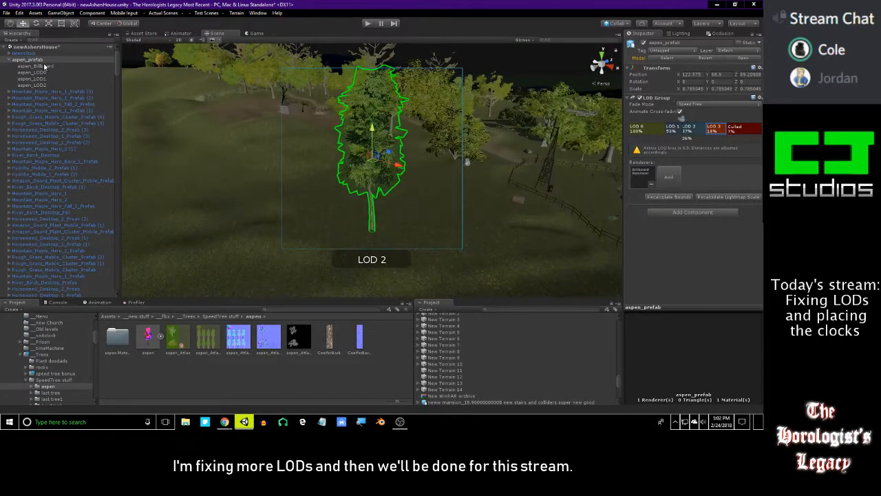
left_click_drag(190, 113, 392, 374)
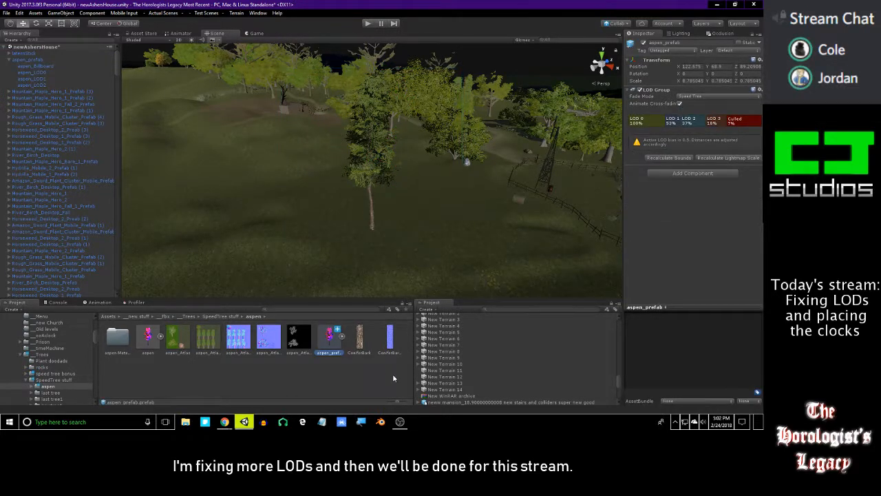
left_click(28, 60)
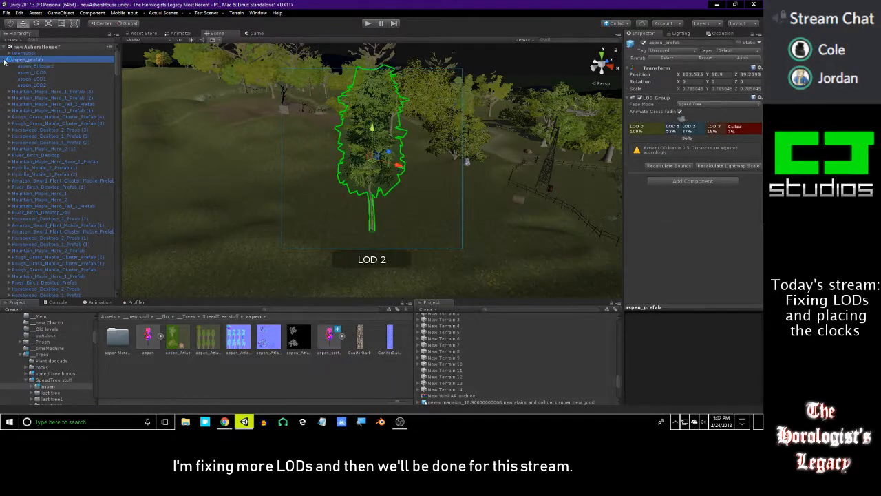
left_click(9, 61)
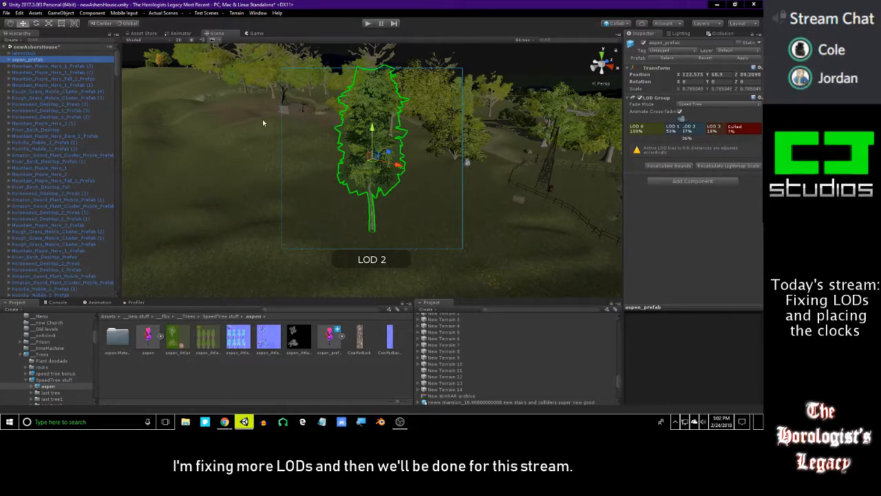
key("Delete")
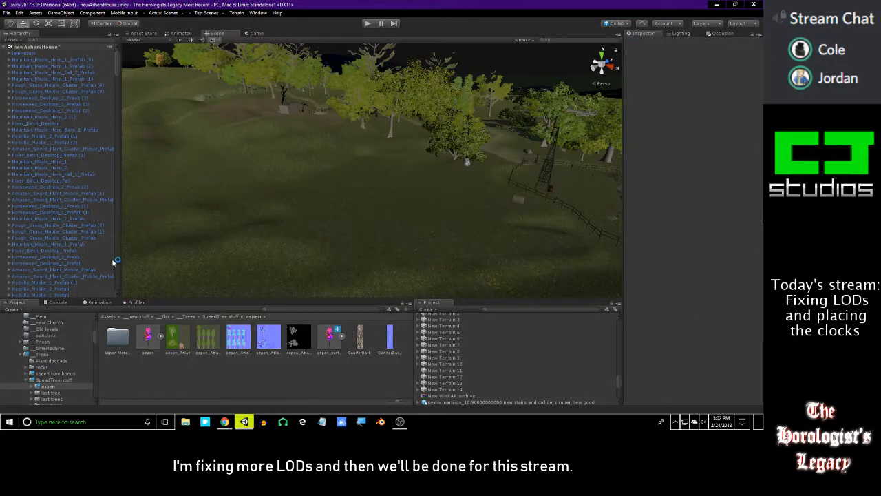
Place the last tree model from its SpeedTree folder on the open grass in the scene.
scroll(55, 350, "down", 2)
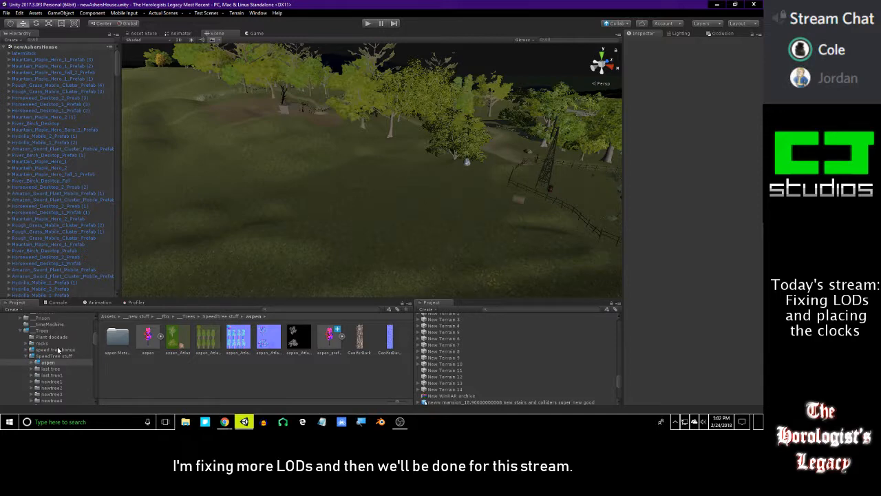
scroll(55, 353, "down", 2)
left_click(53, 346)
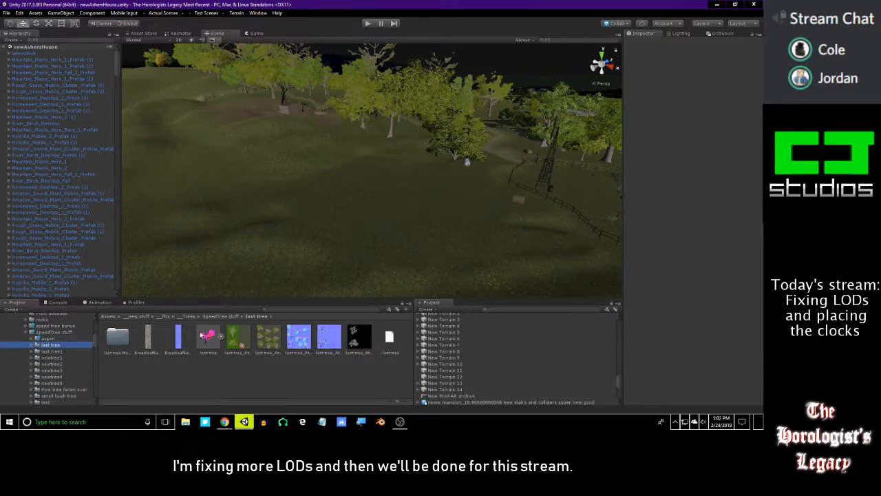
left_click_drag(217, 344, 360, 226)
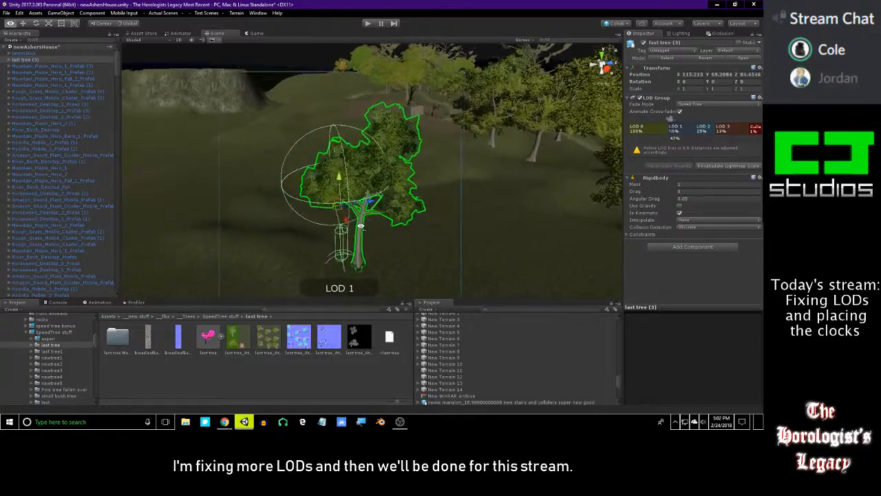
Delete the three collision objects under the placed last tree, agreeing to break the prefab instance.
left_click(9, 60)
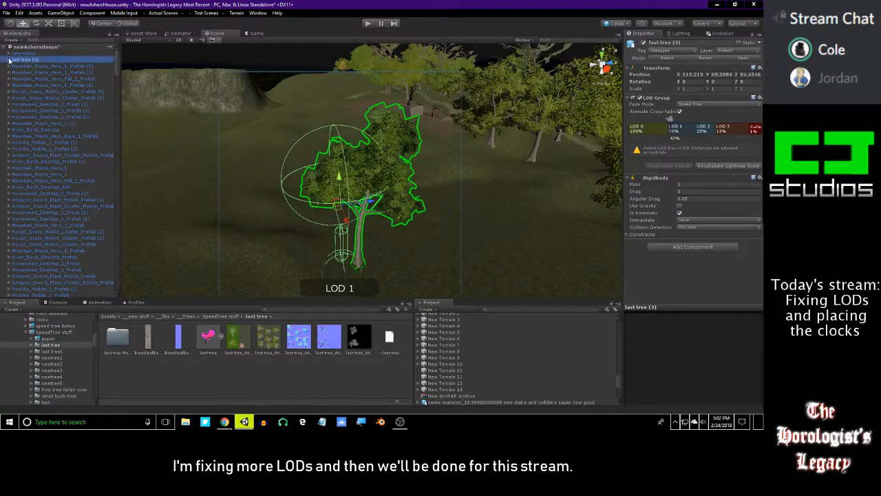
left_click(34, 67)
left_click(53, 79, "shift")
key("Delete")
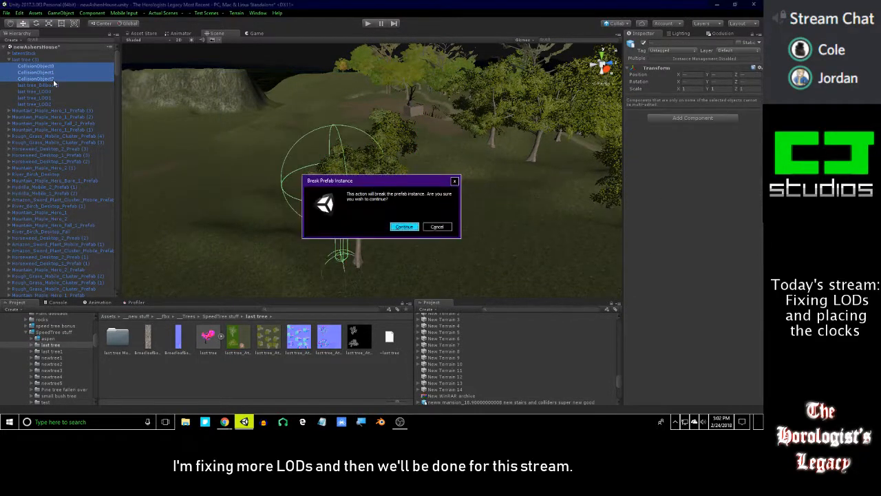
left_click(402, 226)
Remove the Rigidbody component from the last tree's root object.
left_click(53, 65)
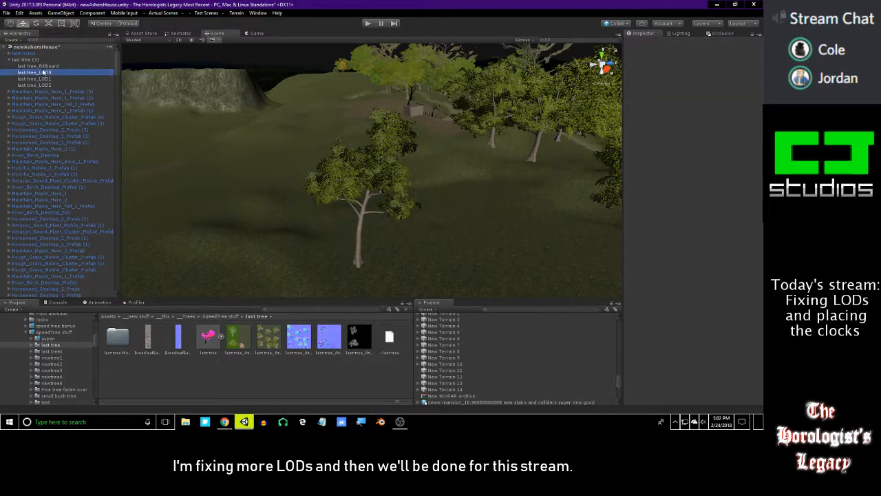
key("f")
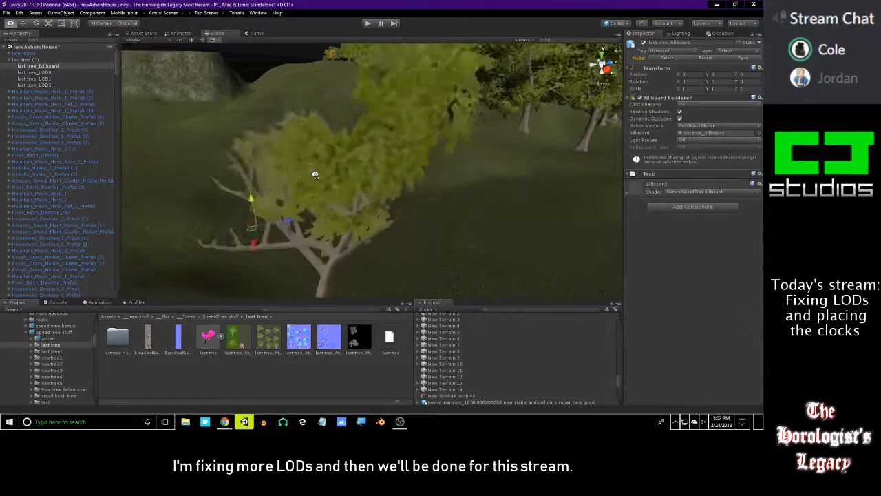
double_click(26, 59)
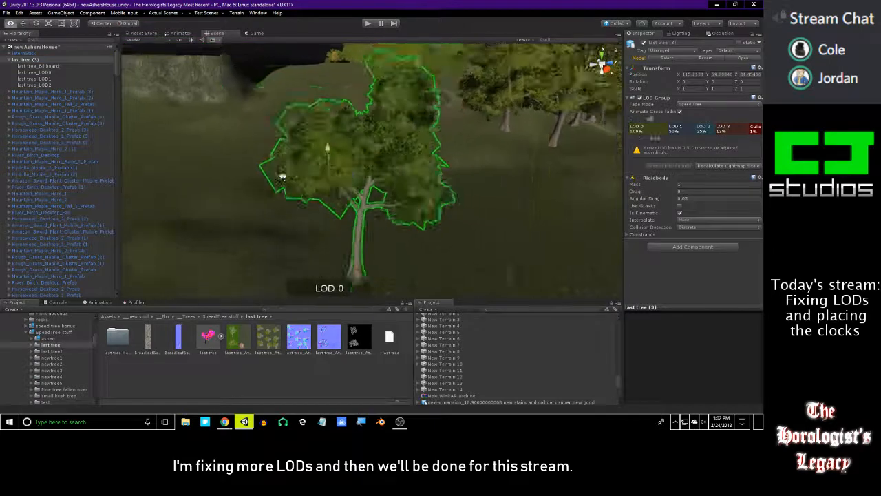
right_click_drag(274, 152, 277, 164)
key("w")
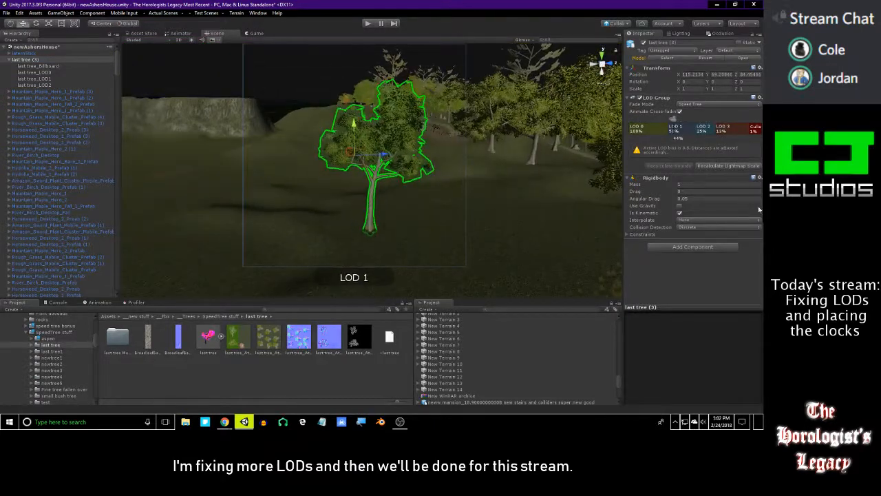
left_click(756, 178)
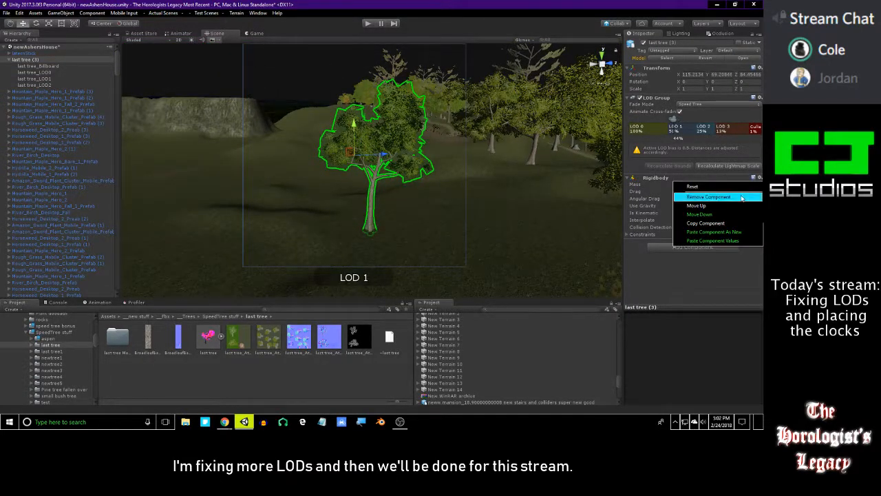
left_click(703, 196)
Set the last tree's LOD 1 threshold to 62% and LOD 2 threshold to 42%, checking the transitions at different distances.
right_click_drag(458, 174, 468, 152)
key("w")
key("s")
key("w")
key("s")
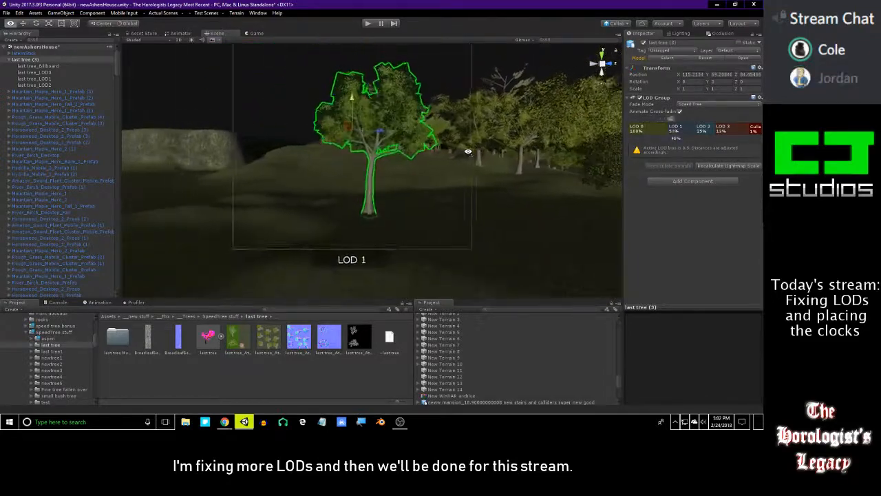
left_click_drag(666, 127, 658, 126)
right_click_drag(496, 169, 535, 198)
key("w")
key("s")
key("w")
Change the last tree's LOD fade mode to Cross Fade and check the transitions while approaching and backing away.
left_click(709, 105)
left_click(705, 122)
key("w")
right_click_drag(505, 153, 480, 139)
key("s")
left_click(698, 105)
key("w")
key("s")
key("w")
key("s")
key("s")
key("w")
key("s")
key("s")
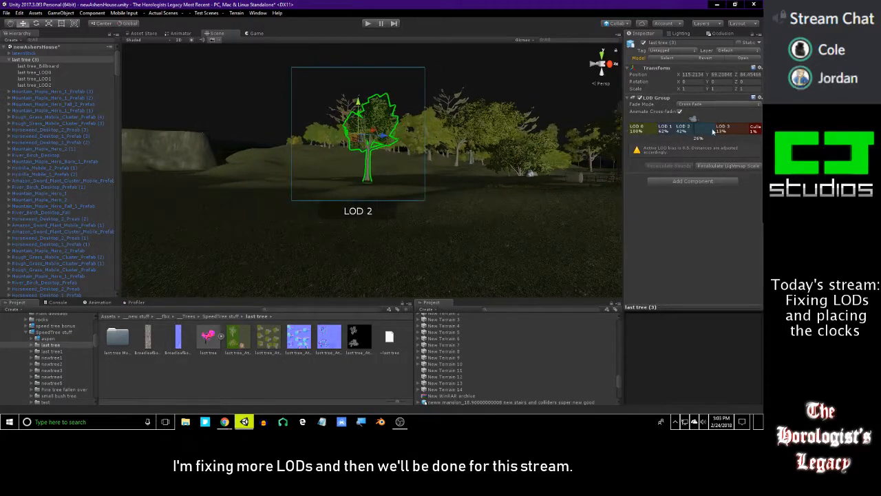
Set the last tree's LOD 3 threshold to 24% after viewing it from farther away.
key("s")
right_click_drag(583, 144, 582, 144)
left_click_drag(717, 131, 697, 131)
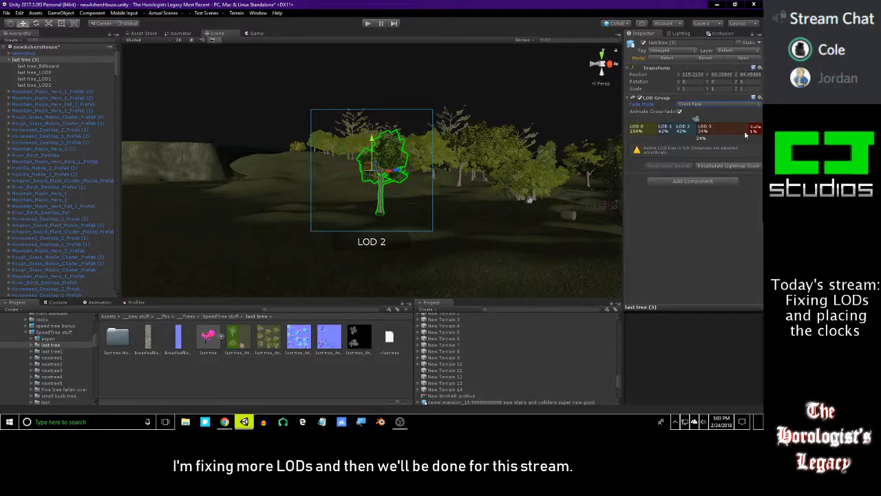
Set the last tree's culling threshold to 9% and check it from a distance.
key("s")
right_click_drag(555, 170, 555, 170)
key("s")
left_click_drag(748, 131, 726, 131)
right_click_drag(517, 150, 517, 148)
left_click_drag(723, 128, 721, 128)
key("w")
right_click_drag(523, 164, 527, 221)
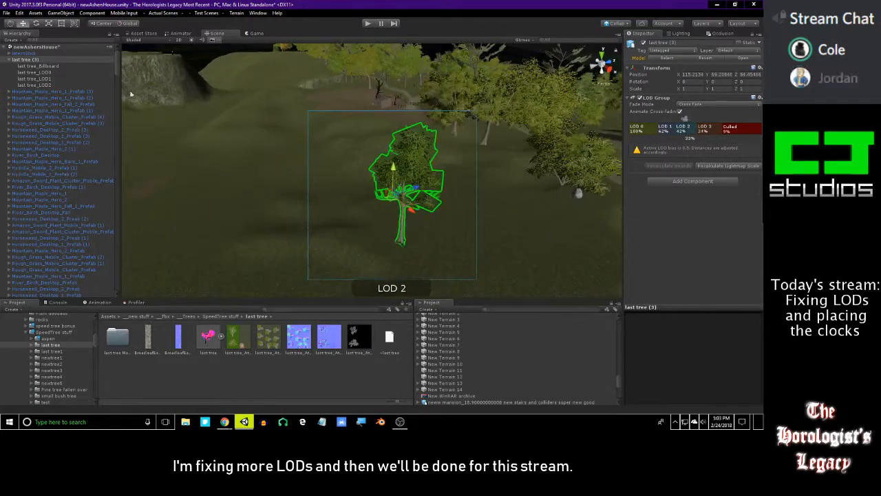
Rename the edited last tree object in the scene as "last tree prefab".
left_click(33, 66)
left_click(28, 60)
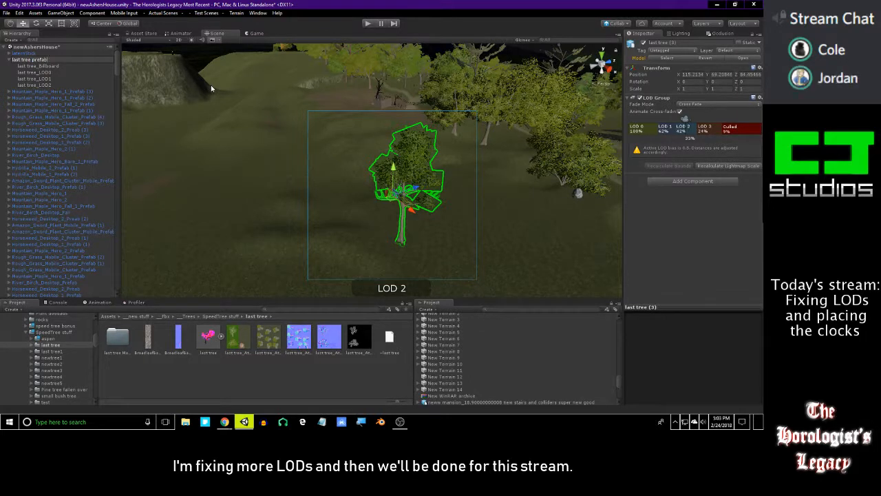
key("Return")
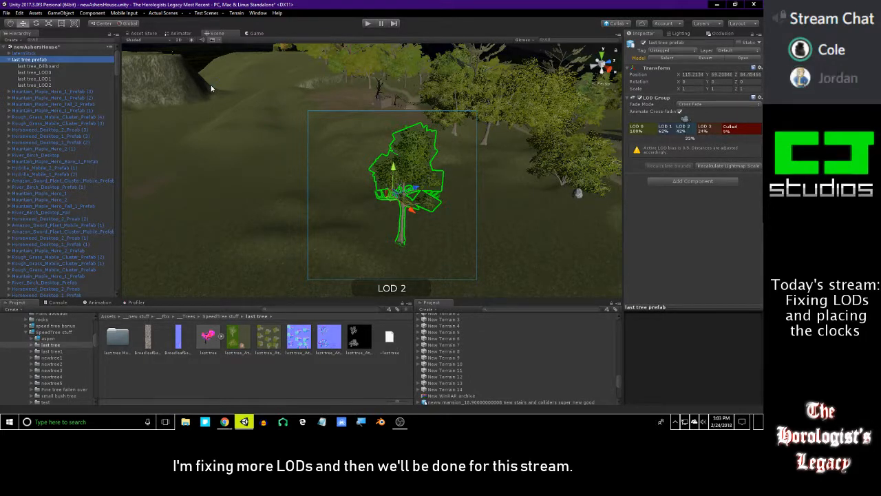
Save the edited last tree as a prefab in the last tree folder and delete its instance from the scene.
left_click(38, 66)
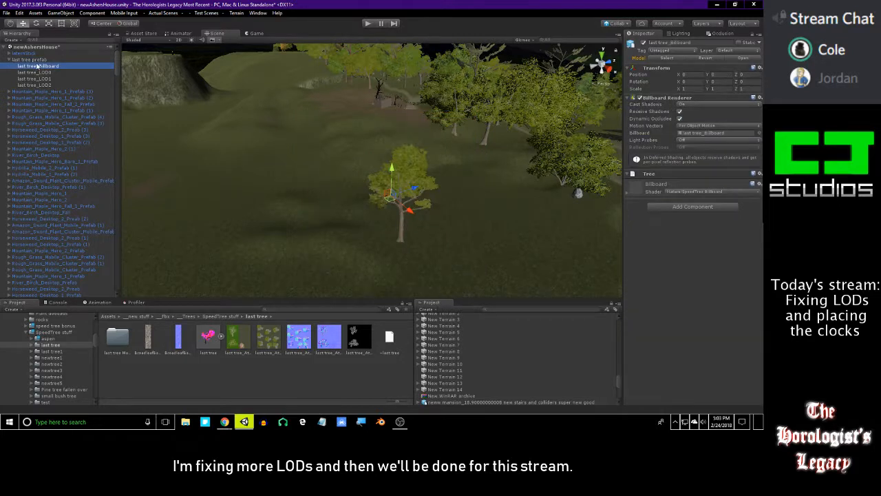
left_click(12, 60)
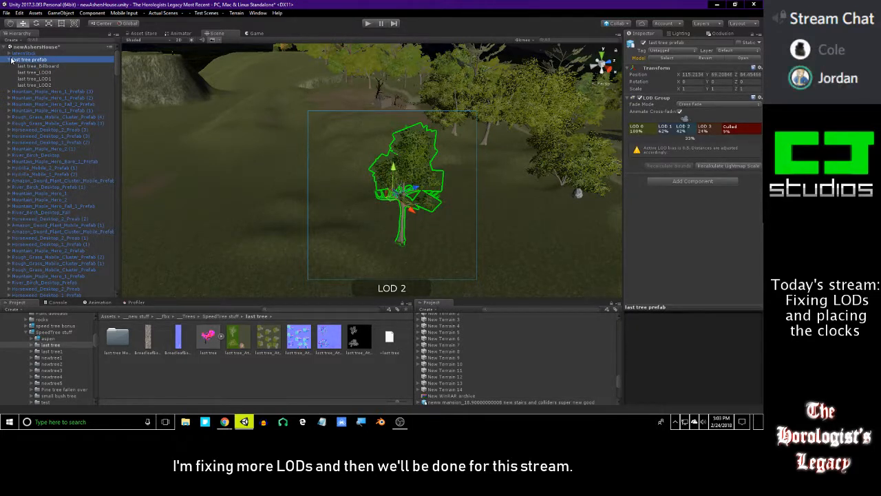
left_click(9, 60)
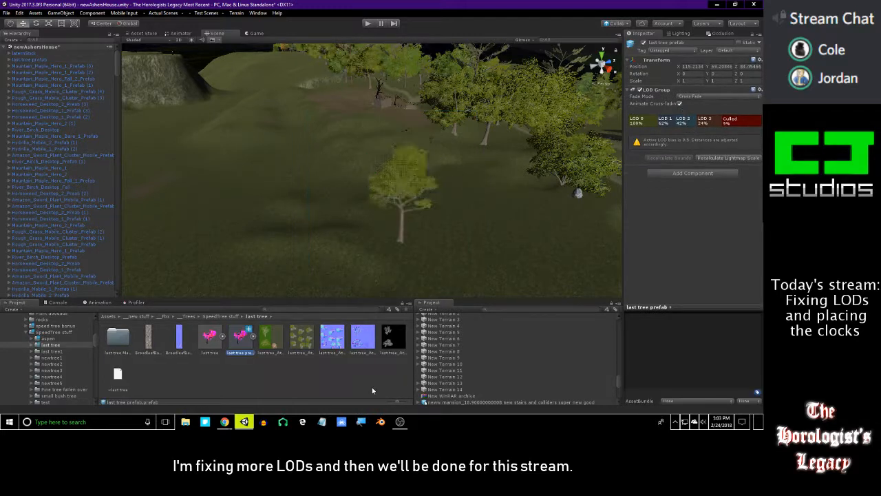
left_click(44, 60)
key("Delete")
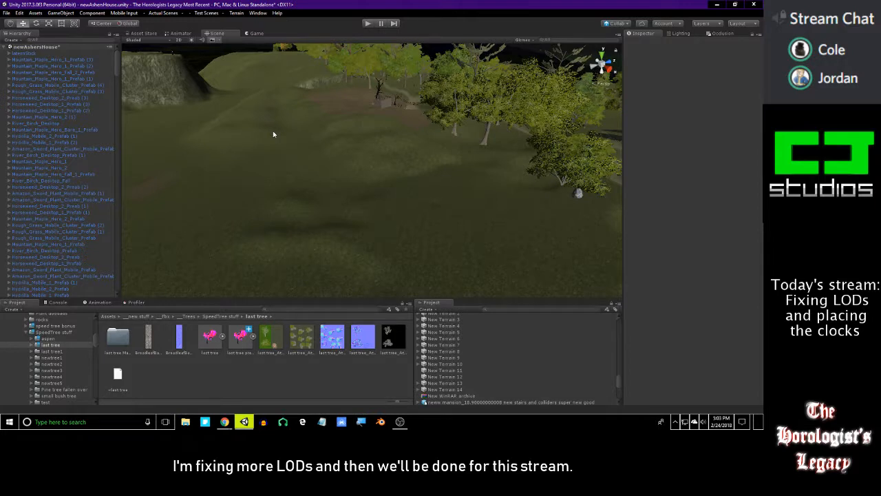
Place the last tree1 model from its SpeedTree folder on the open grass in the scene.
left_click(55, 338)
left_click(56, 345)
left_click(56, 351)
left_click_drag(228, 343, 382, 221)
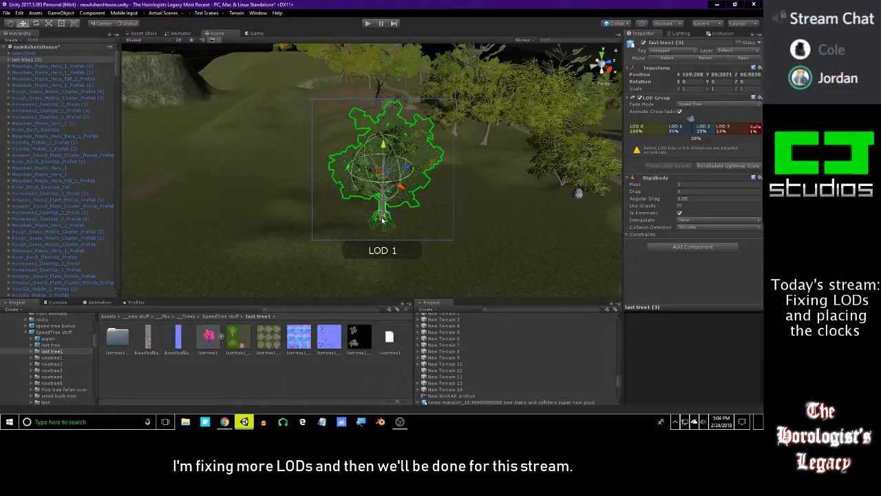
Delete the three collision objects from the placed last tree1 model, breaking its prefab instance.
left_click(9, 59)
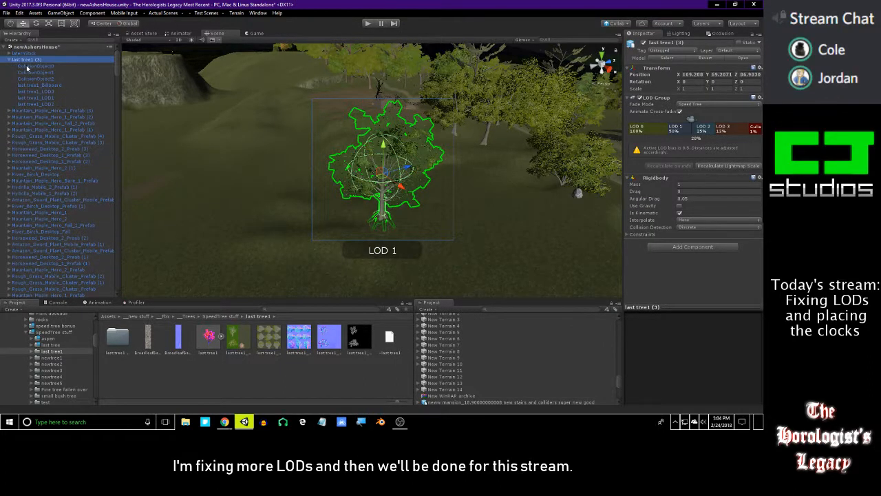
left_click(34, 66)
left_click(31, 79, "shift")
key("Delete")
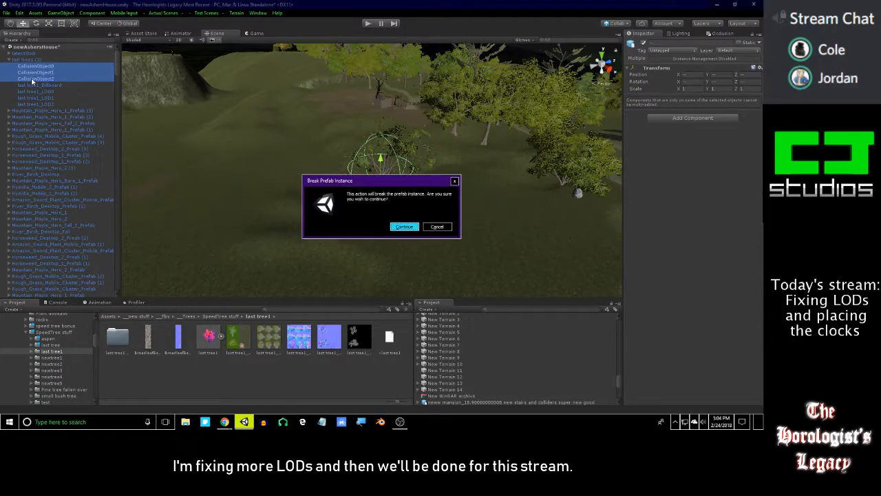
key("Return")
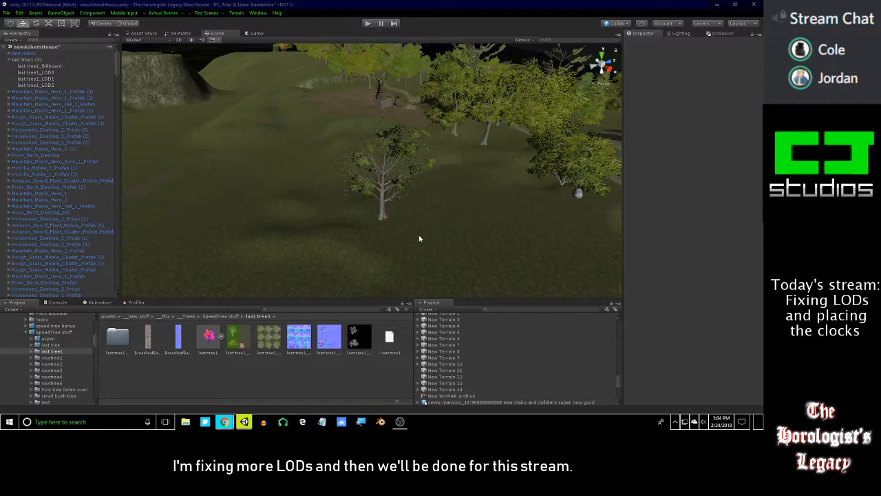
Remove the Rigidbody component from the last tree1 root object.
right_click_drag(436, 222, 405, 213)
scroll(438, 244, "up", 5)
left_click(405, 213)
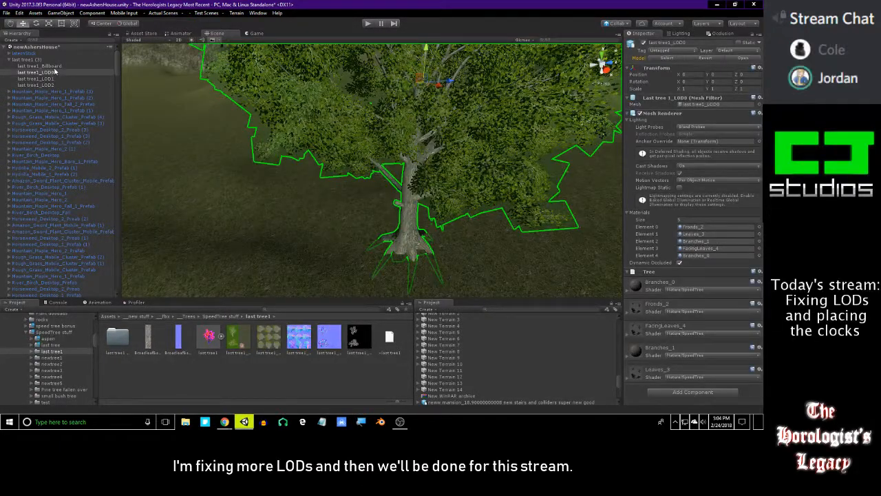
left_click(53, 66)
left_click(53, 60)
right_click_drag(201, 89, 215, 97)
key("f")
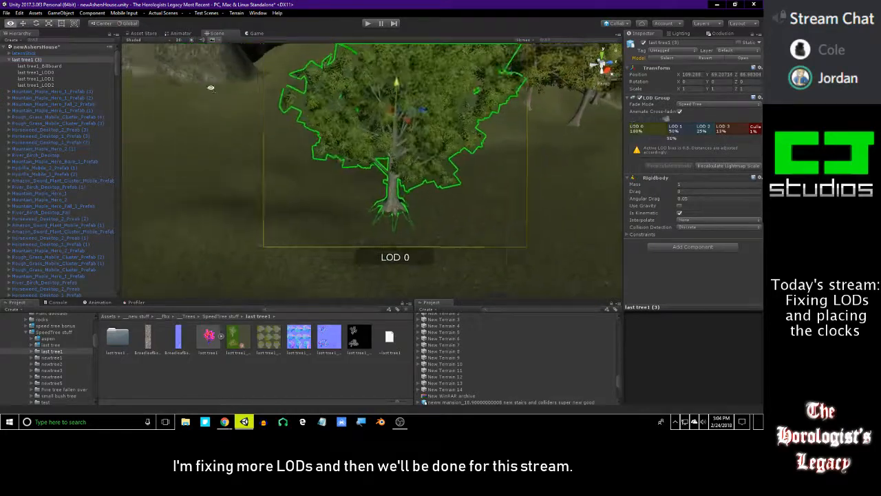
left_click(760, 178)
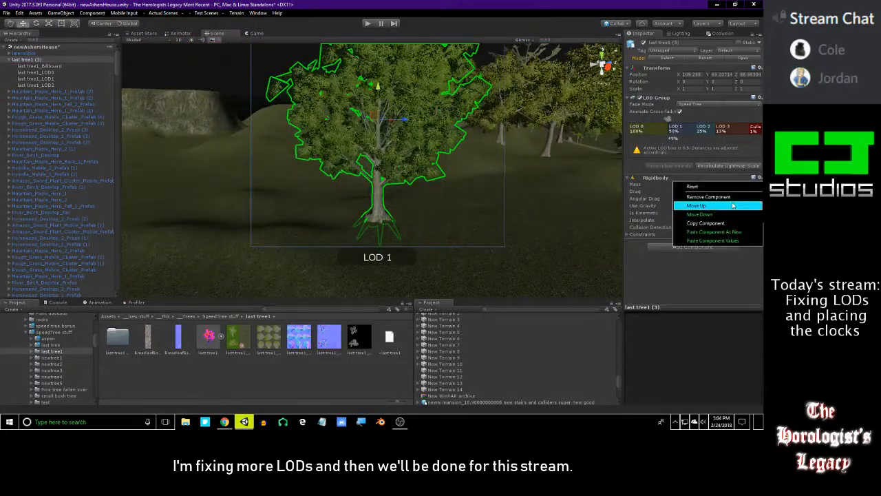
left_click(702, 200)
Examine the last tree1 model's LOD transitions from near and far.
right_click_drag(459, 186, 513, 155)
key("w")
key("s")
key("w")
key("s")
key("s")
key("w")
Try the Cross Fade mode on the last tree1 LOD Group and check the transitions at different distances.
left_click(693, 104)
left_click(701, 121)
key("w")
key("s")
key("w")
left_click(379, 367)
right_click_drag(417, 223, 377, 216)
key("w")
key("s")
key("w")
left_click(377, 216)
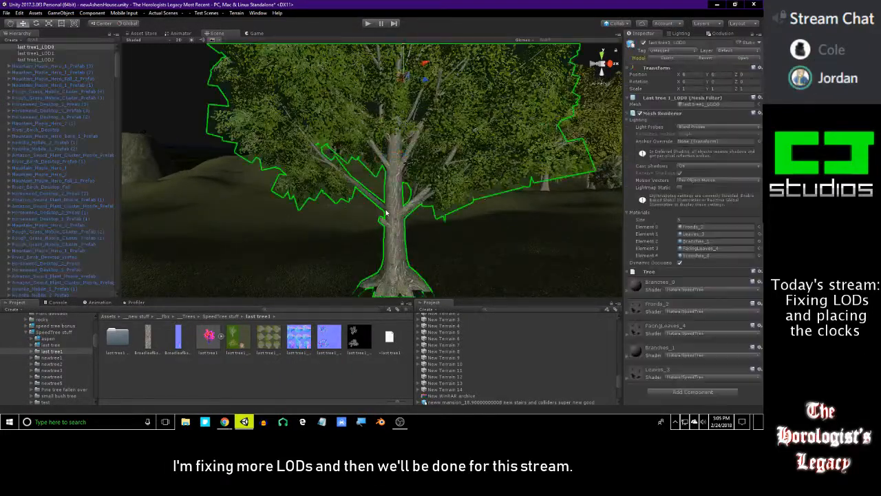
scroll(63, 65, "up", 2)
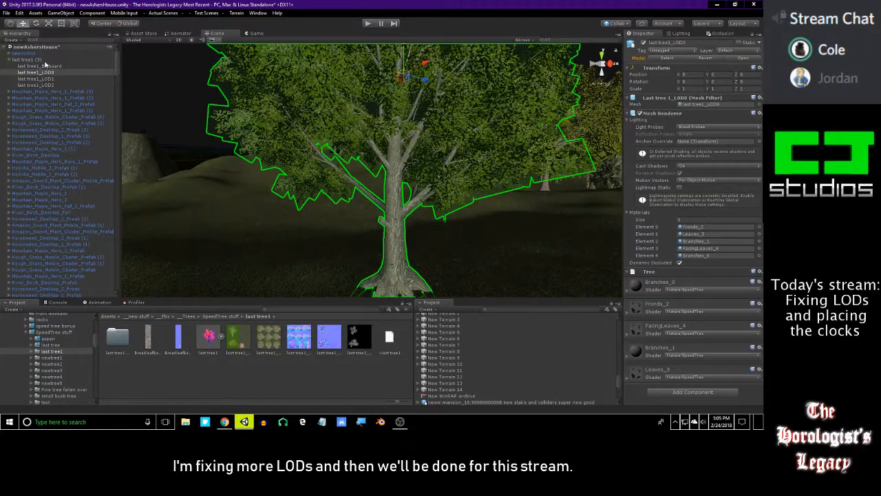
Try the last tree1 LOD Group with its fade mode set to None and compare the transitions.
left_click(45, 61)
left_click(691, 104)
left_click(694, 112)
left_click(410, 366)
key("s")
right_click_drag(428, 204, 429, 202)
key("w")
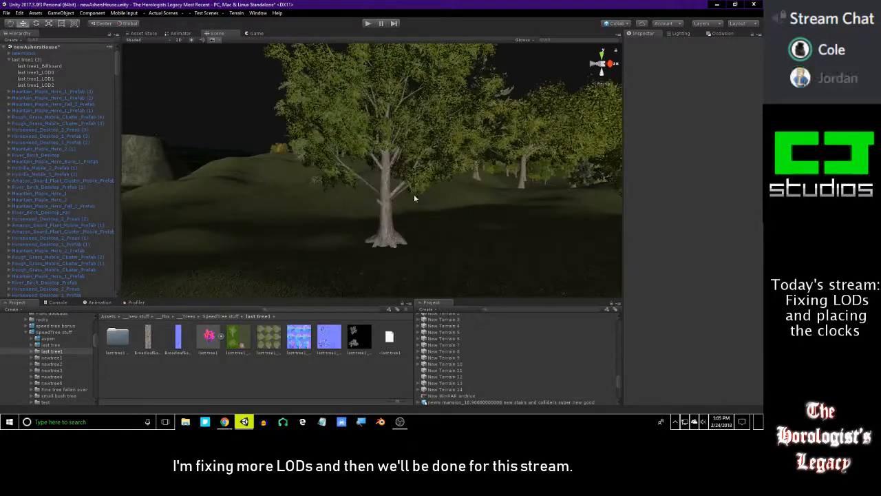
Switch the last tree1 LOD Group to the Speed Tree fade mode and compare the transitions again.
left_click(35, 60)
left_click(690, 105)
left_click(704, 129)
left_click(409, 369)
right_click_drag(420, 186, 421, 187)
key("s")
key("w")
Set the last tree1 LOD Group's fade mode to Cross Fade.
left_click(31, 61)
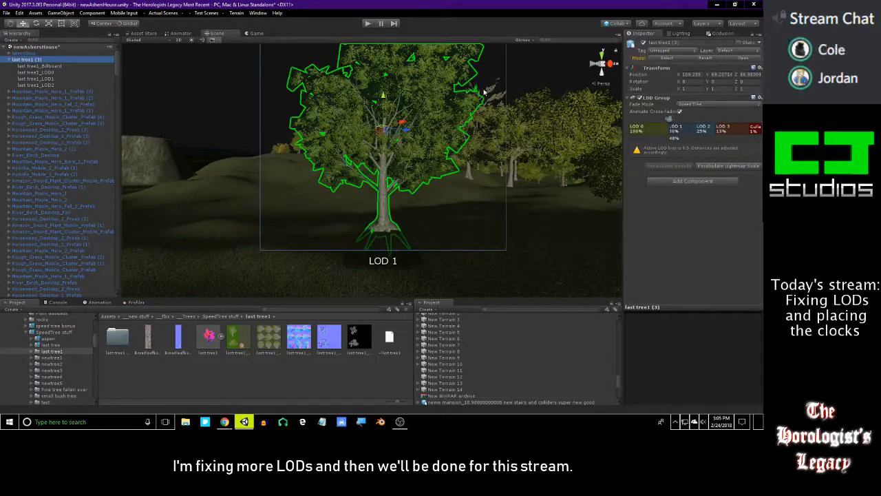
left_click(701, 106)
left_click(681, 121)
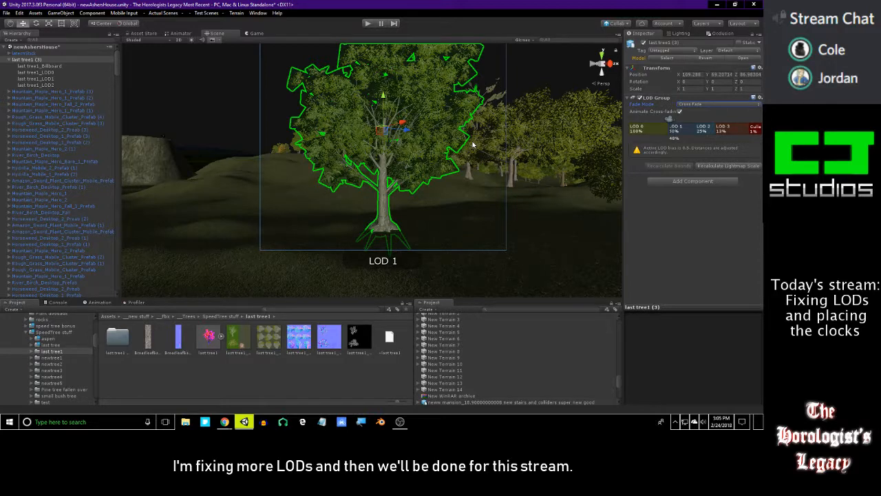
Set last tree1's LOD 1 threshold to 62% and LOD 2 threshold to 27%, checking both from a distance.
right_click_drag(461, 142, 467, 141)
key("w")
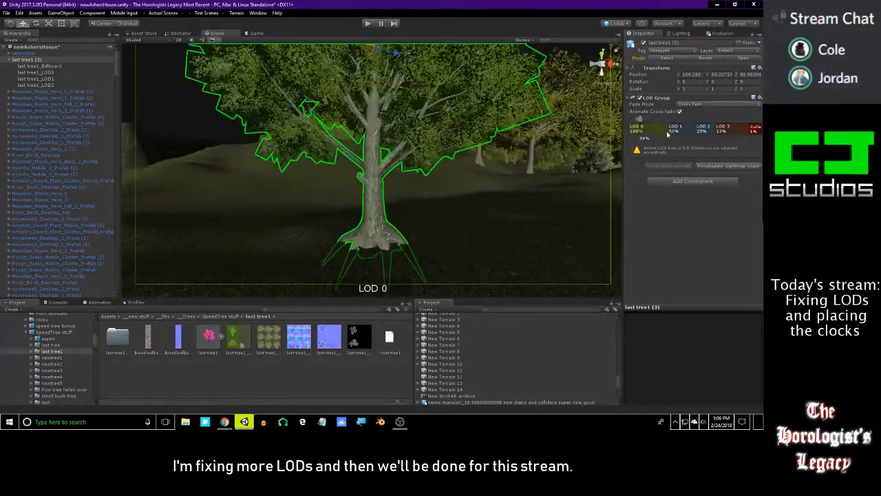
left_click_drag(668, 126, 657, 126)
right_click_drag(492, 146, 492, 176)
left_click_drag(696, 130, 681, 129)
mouse_move(544, 180)
right_mouse_down()
mouse_move(532, 186)
mouse_move(533, 171)
mouse_move(545, 170)
right_mouse_up()
key("s")
key("w")
key("s")
left_click_drag(682, 128, 693, 129)
right_click_drag(580, 148, 581, 160)
key("s")
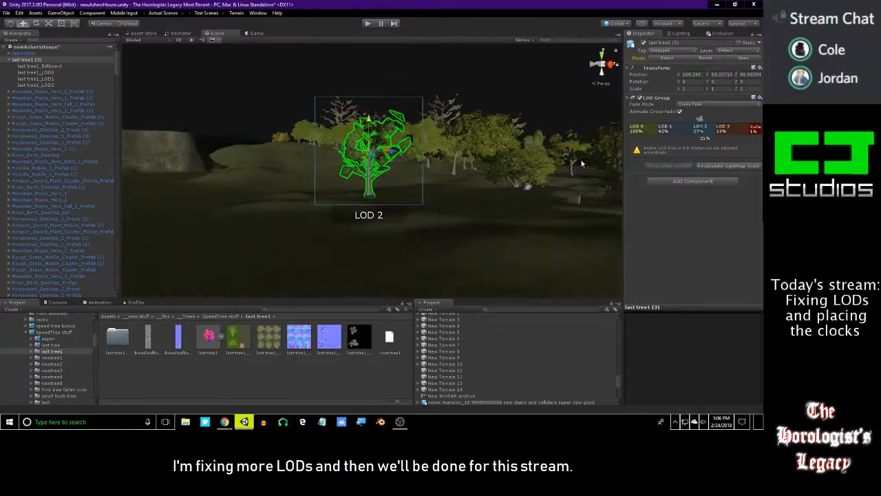
Set last tree1's LOD 3 threshold to 16% and its culling threshold to 8%.
left_click_drag(714, 128, 707, 130)
right_click_drag(533, 174, 550, 171)
key("s")
left_click_drag(749, 127, 723, 130)
key("w")
right_click_drag(525, 178, 496, 190)
Rename the edited last tree1 object in the scene as "last tree1 prefab".
left_click(42, 60)
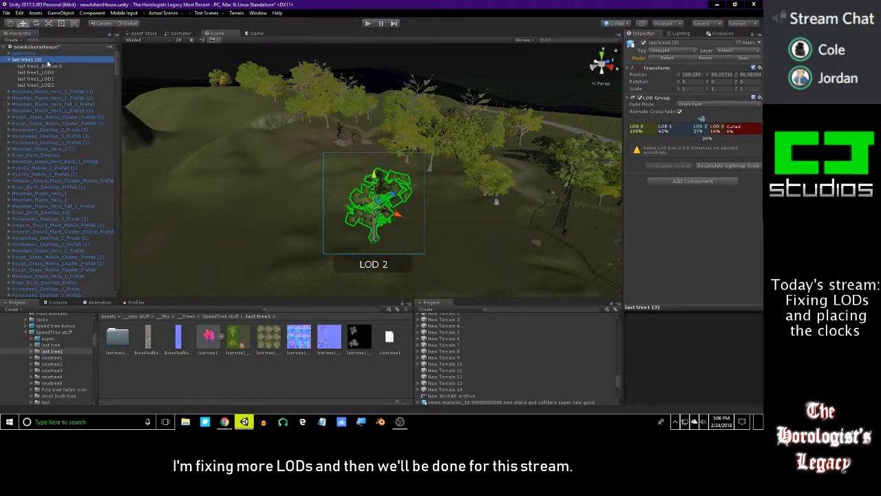
left_click_drag(44, 61, 37, 61)
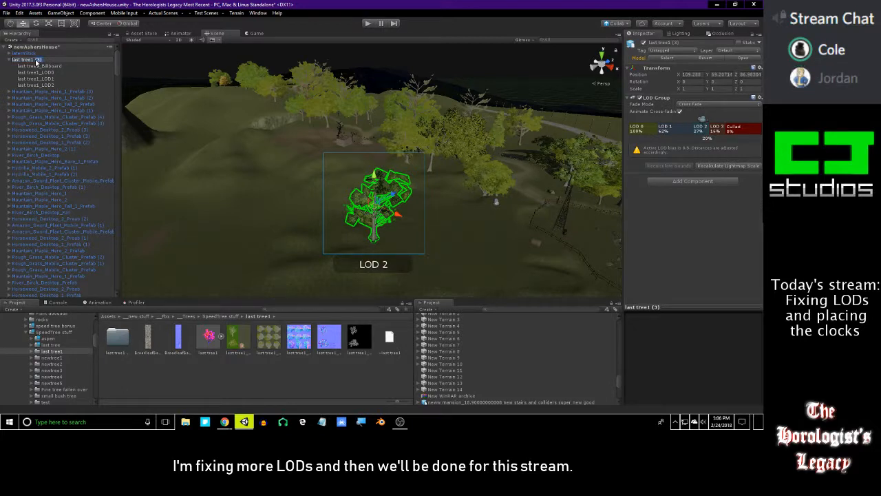
type("prefab")
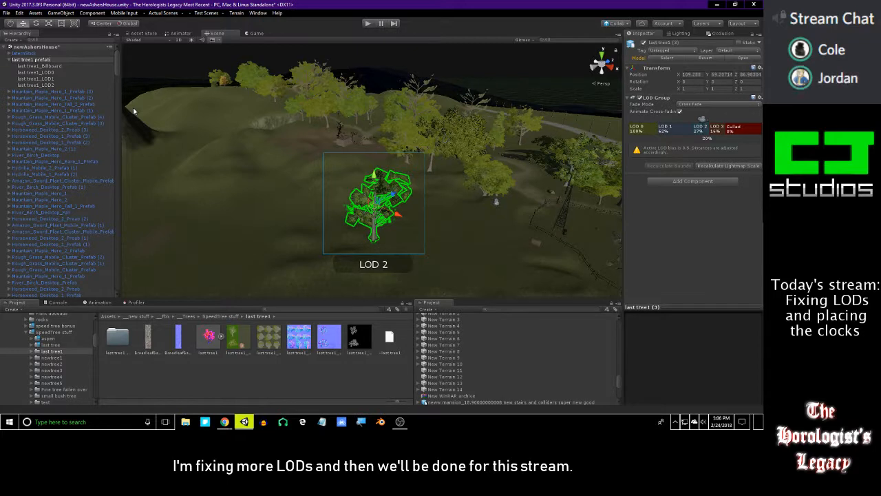
key("Return")
Save the edited last tree1 as a prefab in the last tree1 folder and delete its instance from the scene.
left_click(40, 67)
left_click(19, 60)
left_click(9, 60)
left_click(22, 55)
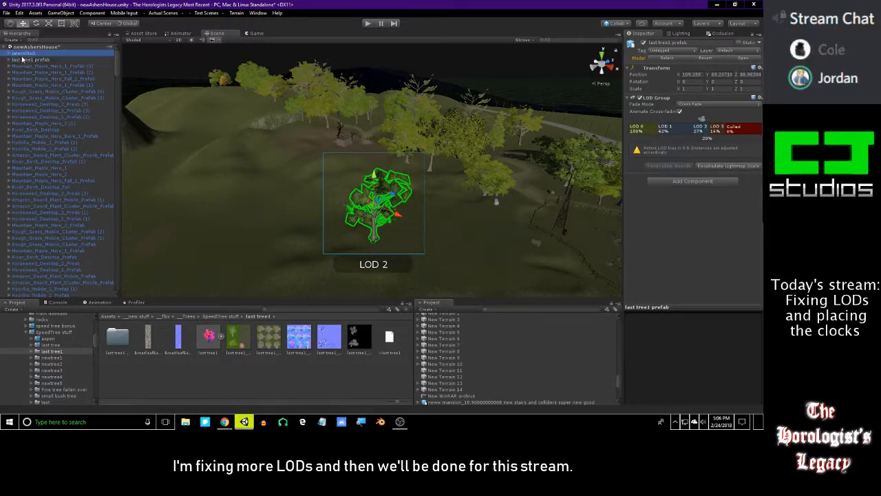
left_click(34, 60)
left_click(33, 53)
left_click(35, 60)
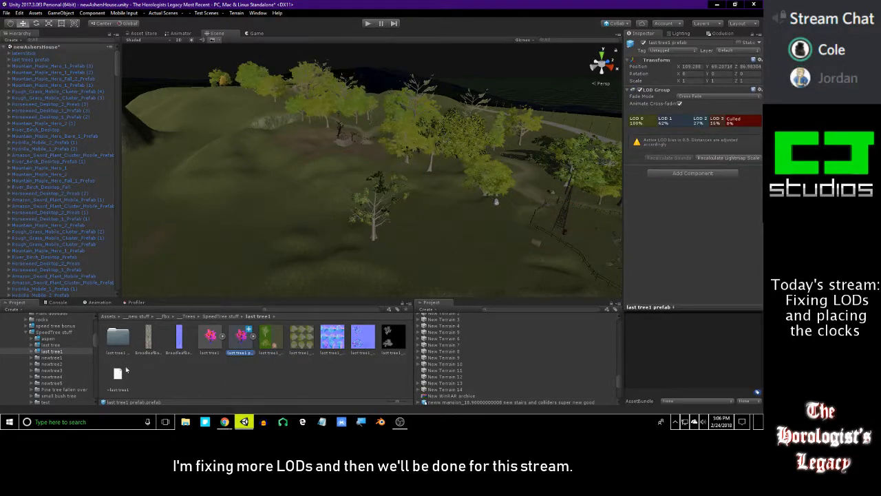
left_click(374, 231)
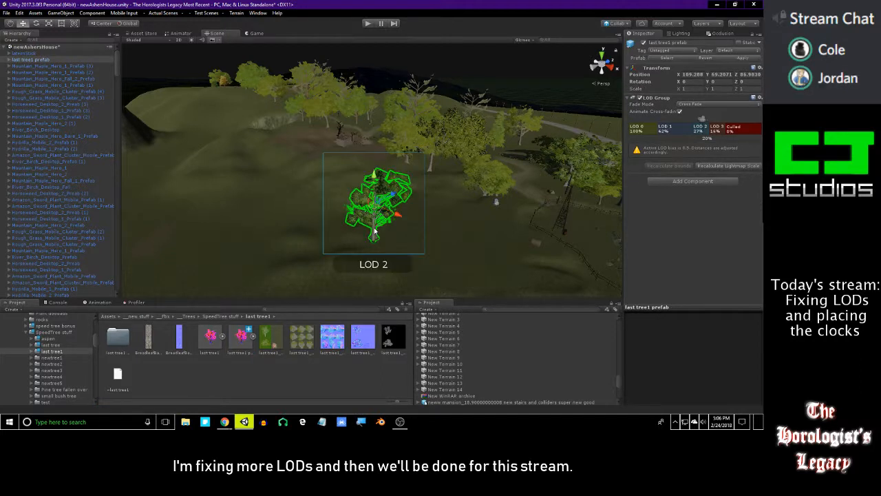
key("Delete")
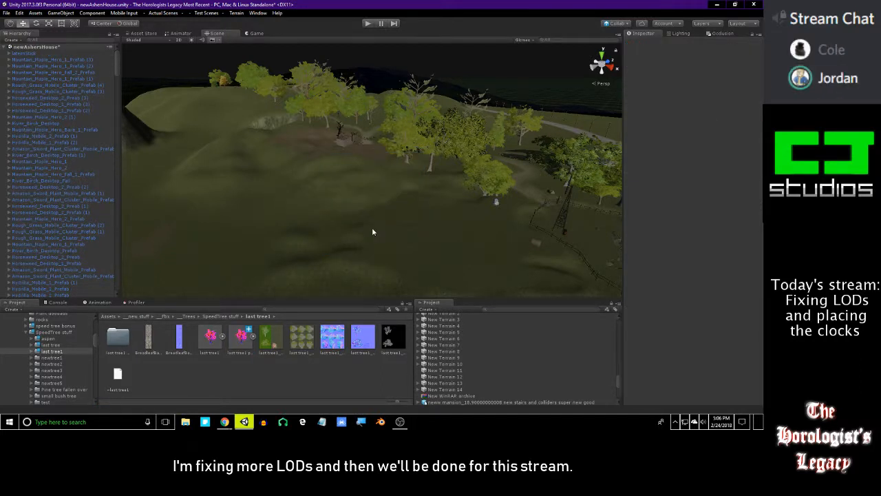
Place the new tree1 model from the newtree1 folder on the open grass and frame it in the scene.
left_click(51, 358)
left_click_drag(119, 352, 358, 224)
key("f")
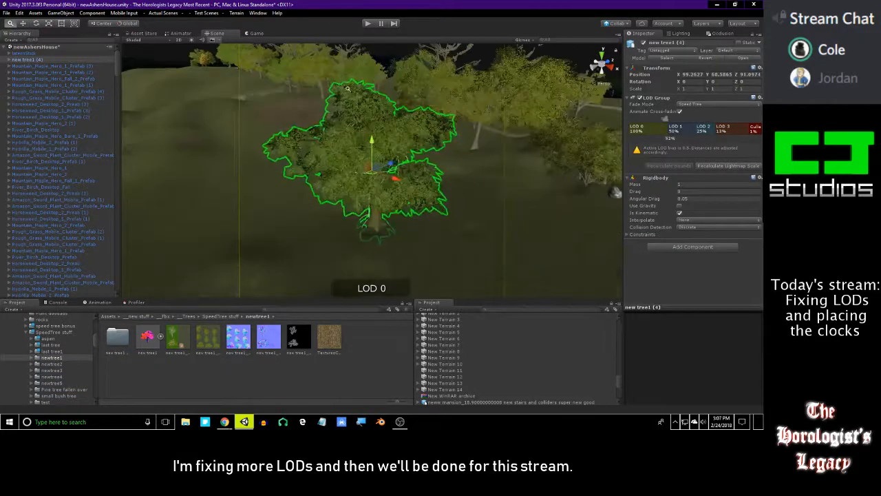
left_click_drag(337, 50, 349, 216, "alt")
Delete the three collision objects from the placed new tree1 model, breaking its prefab instance.
left_click(9, 59)
left_click(34, 65)
left_click(48, 79, "shift")
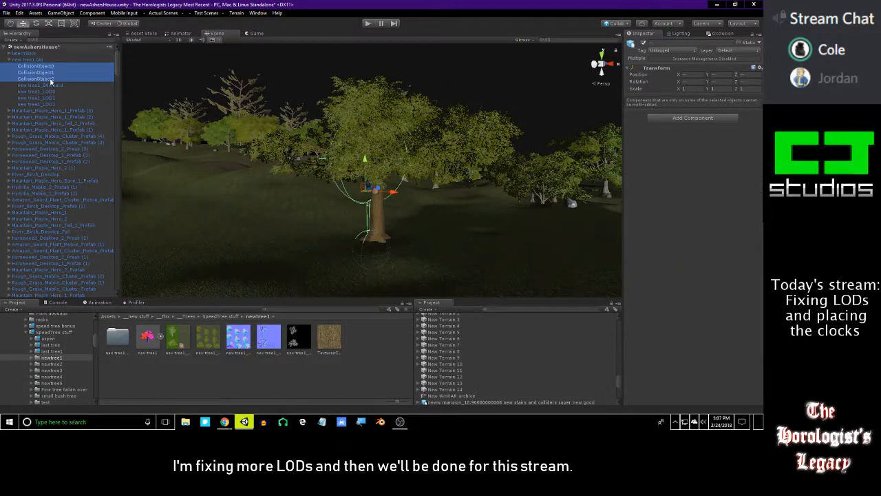
key("Delete")
key("Return")
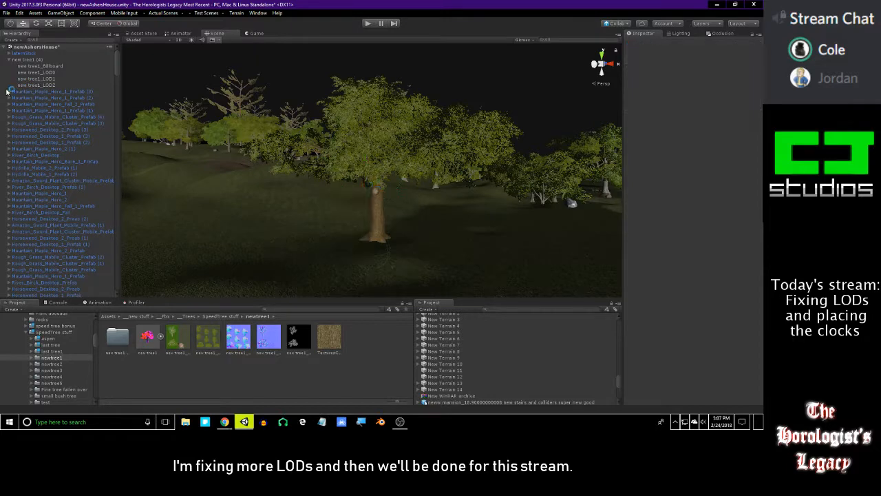
Remove the Rigidbody component from the new tree1 root object.
left_click(58, 66)
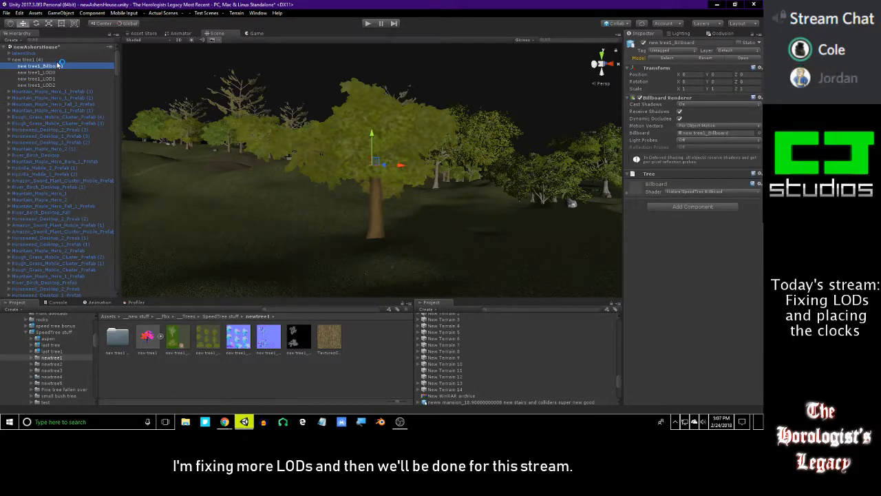
left_click(31, 60)
left_click(760, 177)
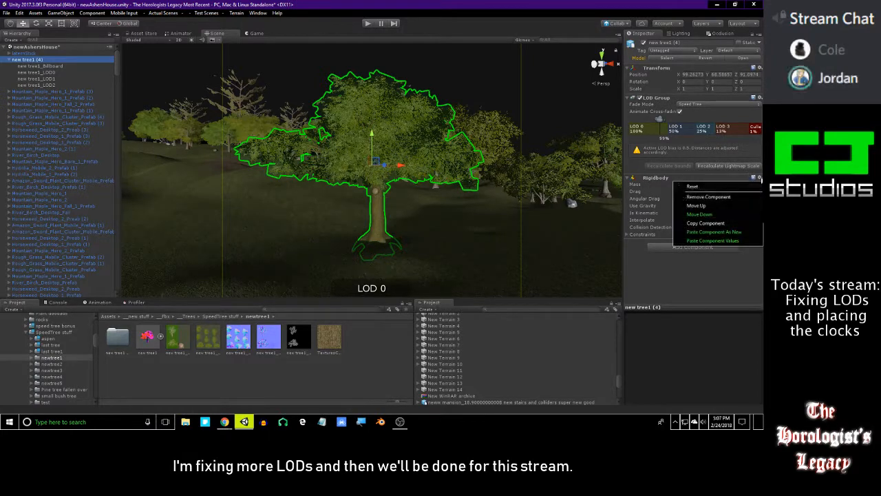
left_click(710, 195)
Try new tree1's LOD transitions with Animate Cross-fading turned off.
right_click_drag(468, 137, 453, 128)
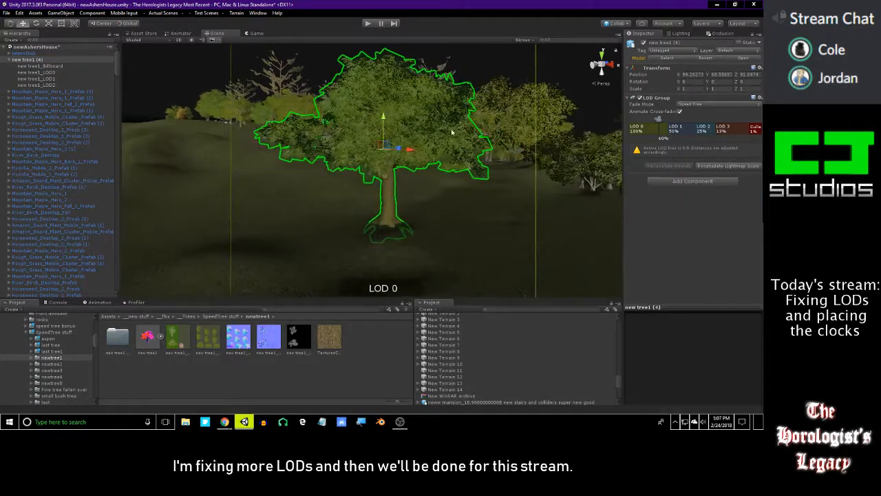
left_click(685, 104)
left_click(683, 130)
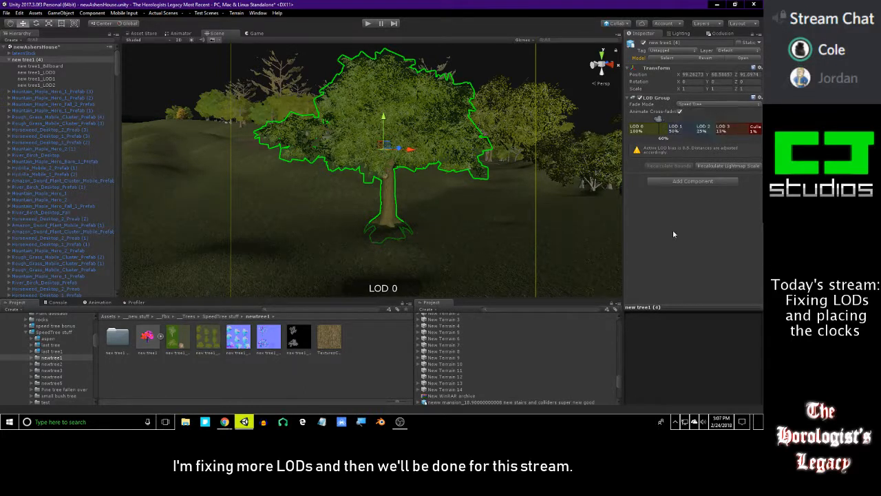
left_click(680, 111)
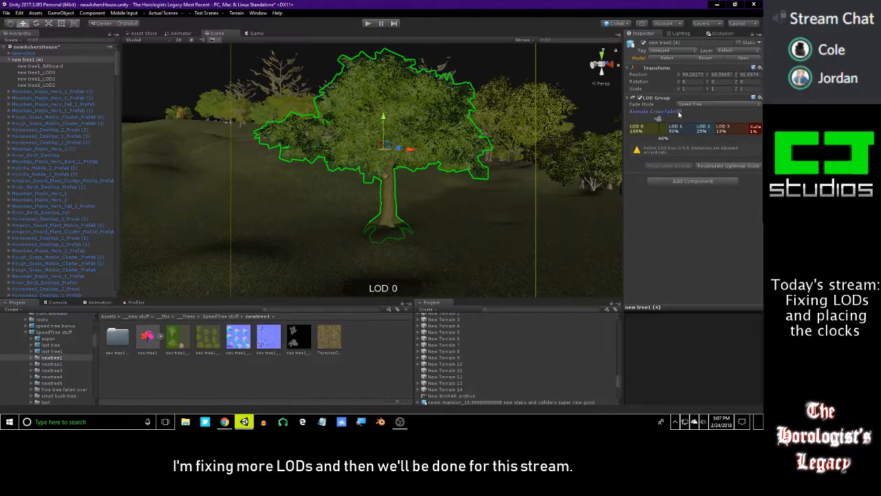
right_click_drag(480, 137, 495, 127)
left_click(709, 104)
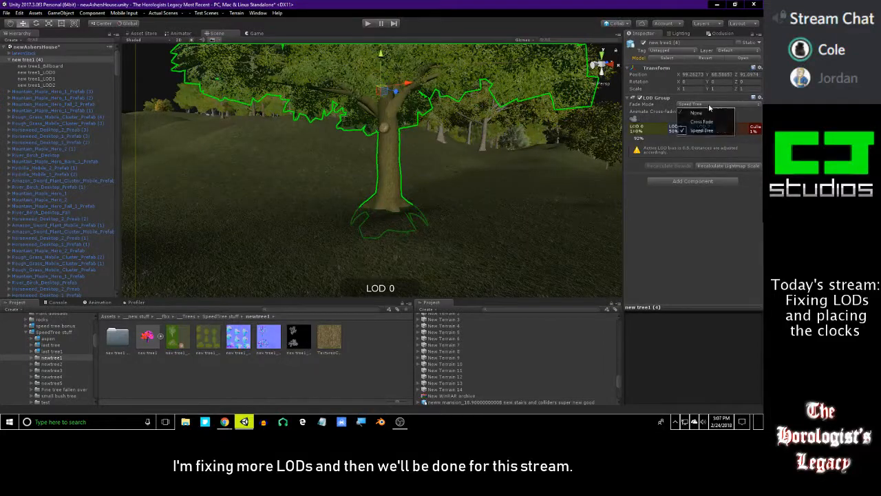
left_click(673, 203)
Set new tree1's LOD 1 threshold to 75% and check it from farther away.
left_click_drag(667, 129, 647, 129)
right_click_drag(497, 167, 500, 157)
key("s")
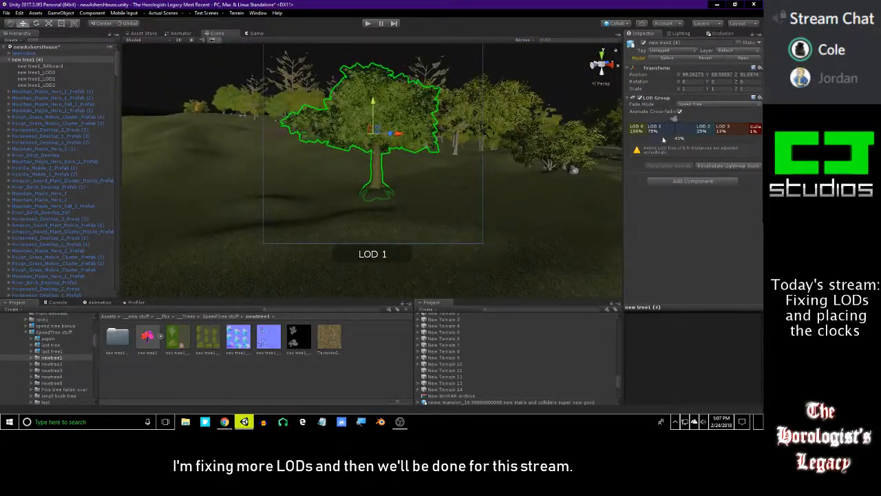
Set new tree1's LOD 2 threshold to 50% and check the transition from several distances.
left_click(702, 130)
left_click(688, 134)
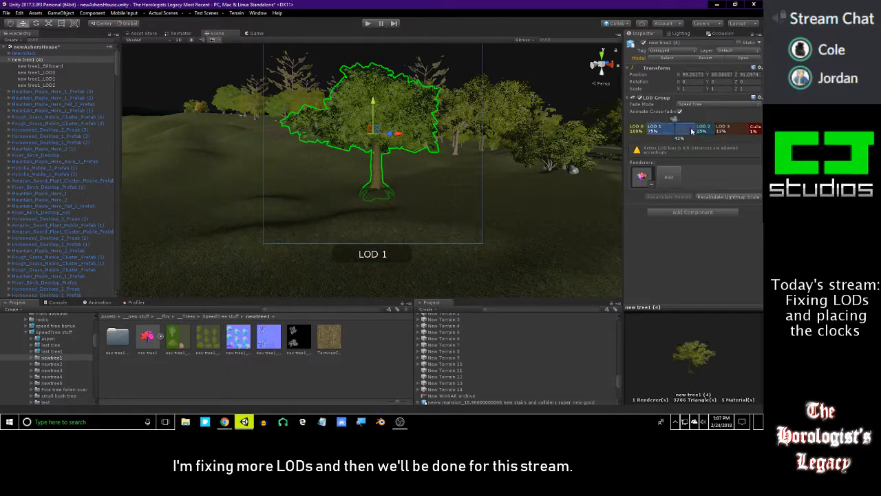
left_click_drag(696, 130, 667, 131)
mouse_move(529, 119)
right_mouse_down()
mouse_move(531, 153)
mouse_move(522, 140)
right_mouse_up()
key("w")
key("s")
key("w")
key("s")
key("w")
key("s")
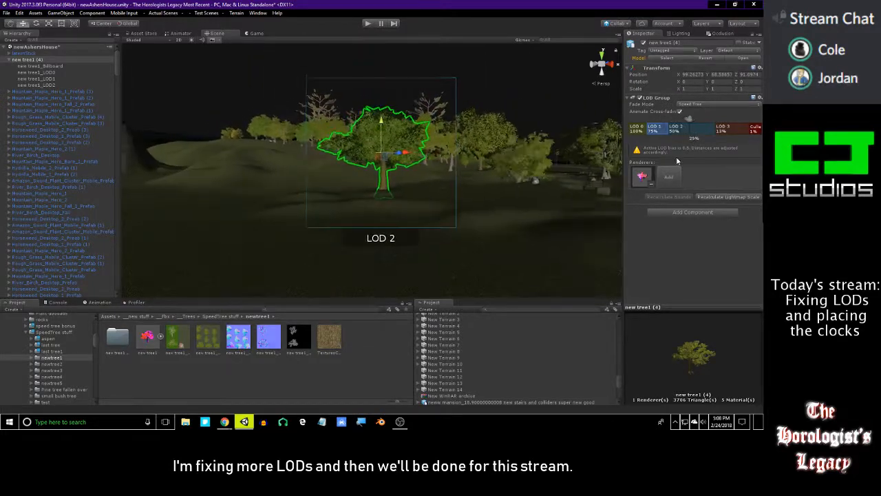
Set new tree1's LOD 3 threshold to 30%, checking the billboard transition from a distance.
left_click_drag(717, 131, 691, 130)
right_click_drag(540, 167, 504, 177)
key("s")
key("w")
left_click_drag(690, 130, 688, 131)
right_click_drag(541, 167, 516, 169)
key("s")
Set new tree1's culling threshold to 11% and check the tree while approaching it.
left_click_drag(749, 131, 716, 130)
mouse_move(241, 81)
right_mouse_down()
mouse_move(225, 83)
mouse_move(226, 91)
right_mouse_up()
key("w")
right_click_drag(428, 128, 440, 137)
key("w")
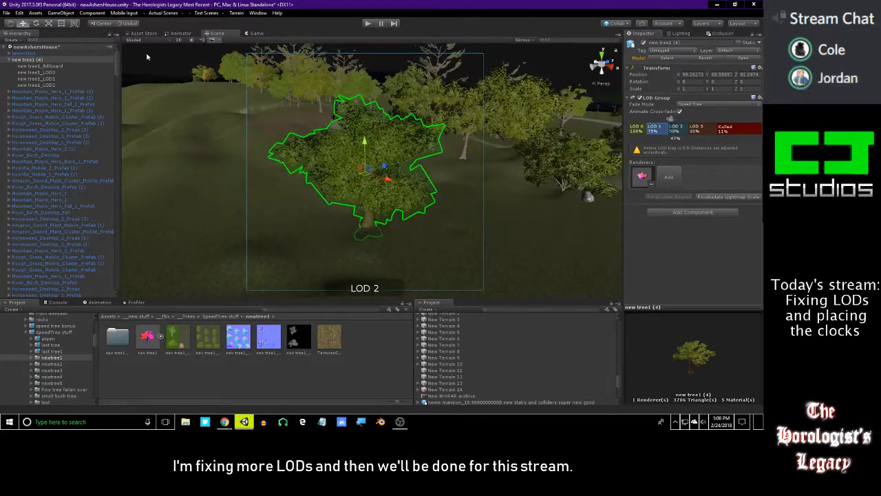
Rename the edited new tree1 object in the scene as "new tree1 prefab".
left_click(48, 53)
left_click(47, 60)
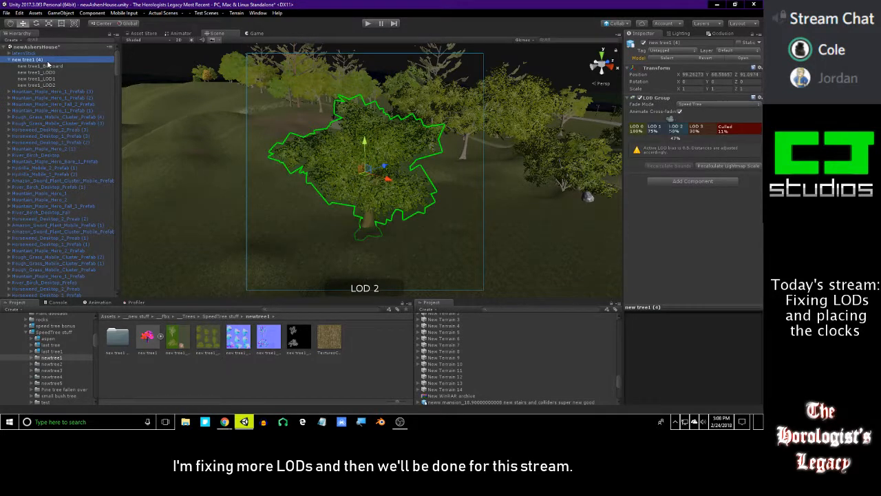
left_click(48, 61)
left_click(50, 60)
key("BackSpace")
key("BackSpace")
key("BackSpace")
type("prefab")
key("Return")
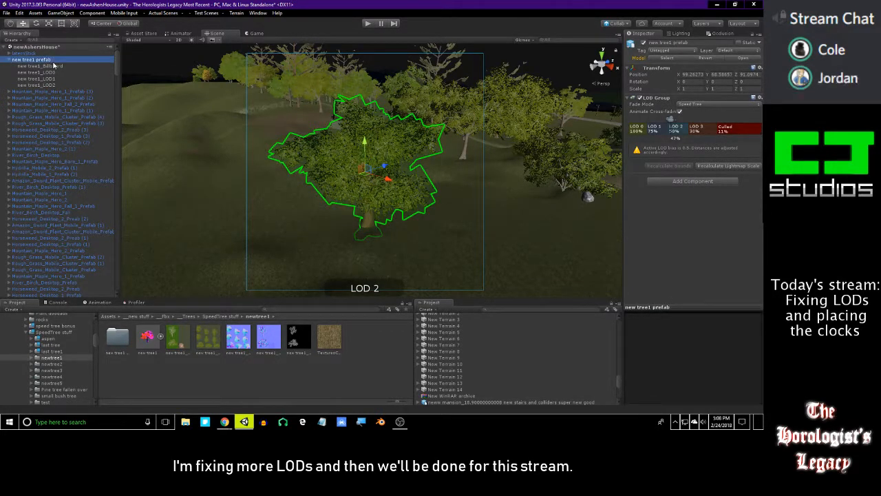
Save new tree1 prefab as a prefab asset in the newtree1 folder and delete its instance from the scene.
left_click_drag(49, 62, 380, 347)
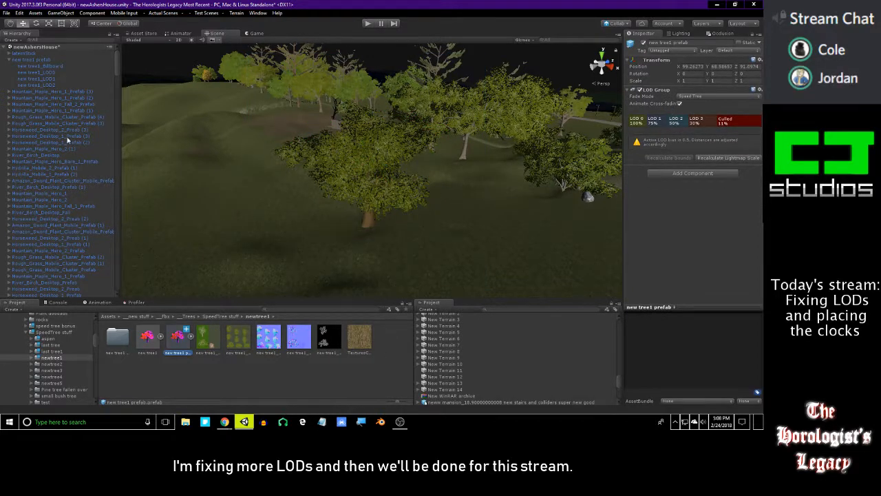
left_click(41, 61)
key("Delete")
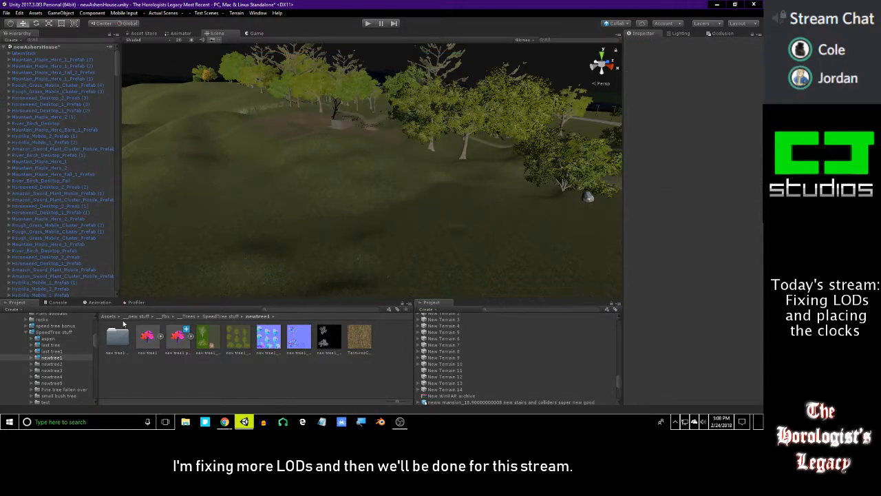
Place the Broadleaf tree model from the newtree2 folder on the open ground in the scene.
scroll(73, 365, "down", 4)
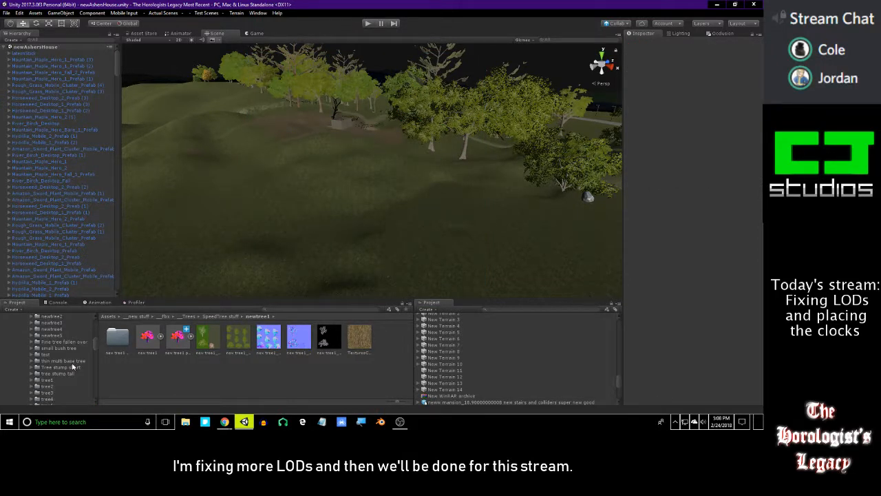
scroll(72, 363, "down", 3)
scroll(73, 363, "up", 3)
scroll(73, 362, "up", 1)
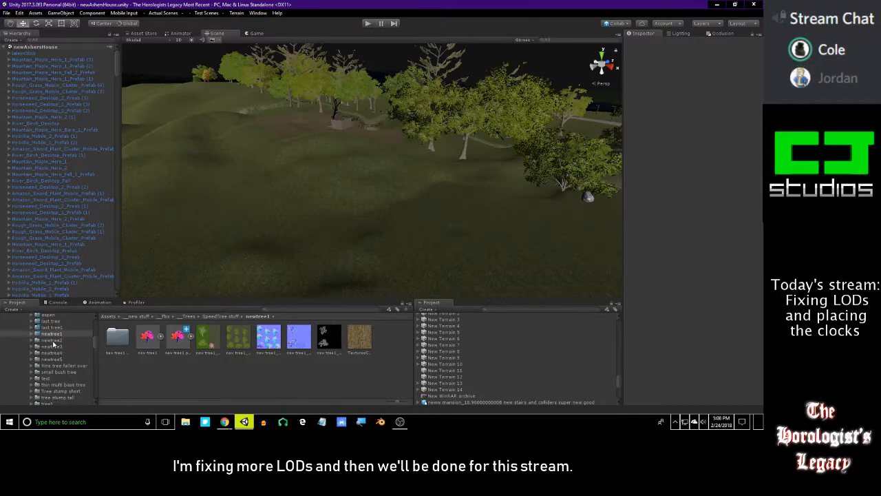
left_click(52, 340)
left_click_drag(147, 336, 374, 219)
scroll(75, 337, "up", 3)
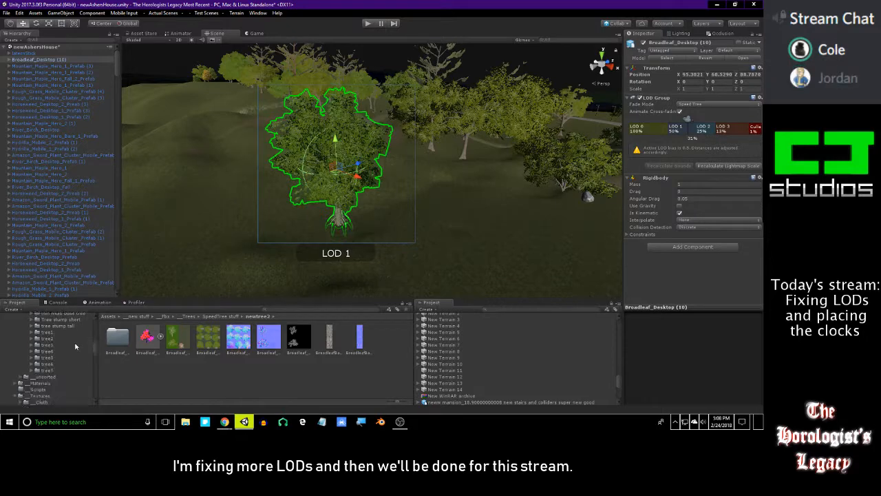
Remove the Rigidbody component from Broadleaf_Desktop (10) and check the tree from several angles.
right_click_drag(287, 229, 307, 205)
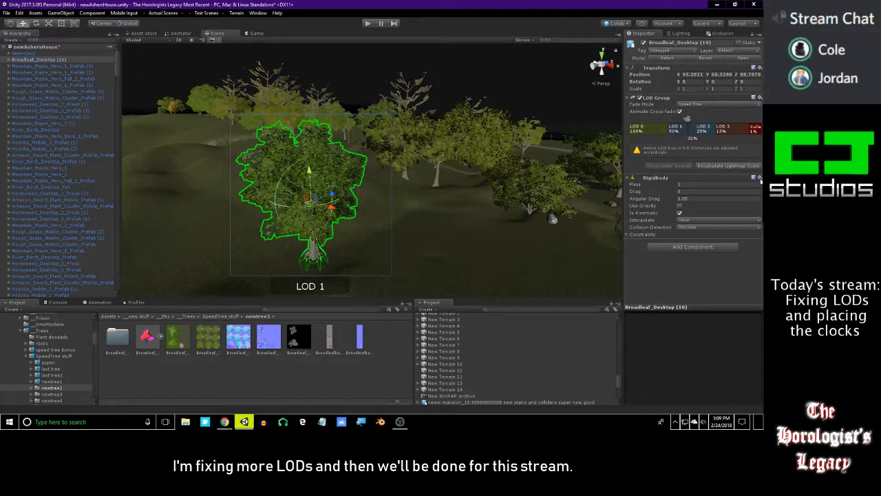
left_click(759, 178)
left_click(731, 206)
right_click_drag(497, 235, 471, 259)
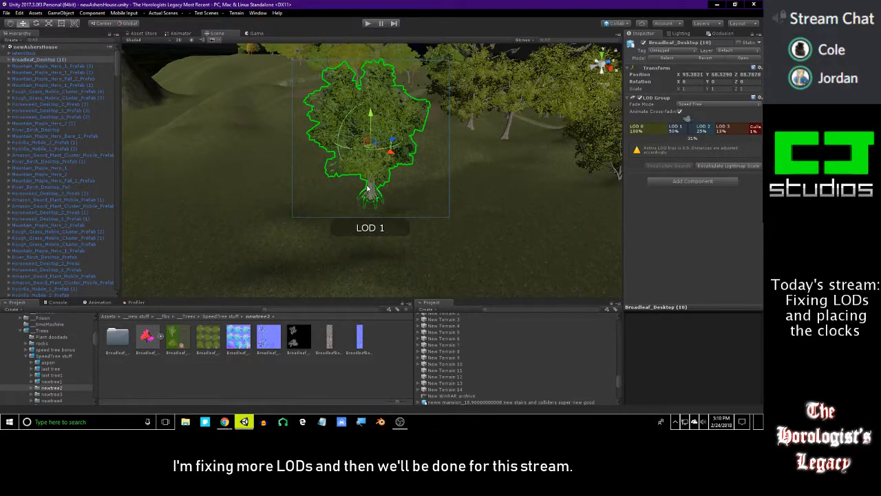
right_click_drag(374, 236, 372, 232)
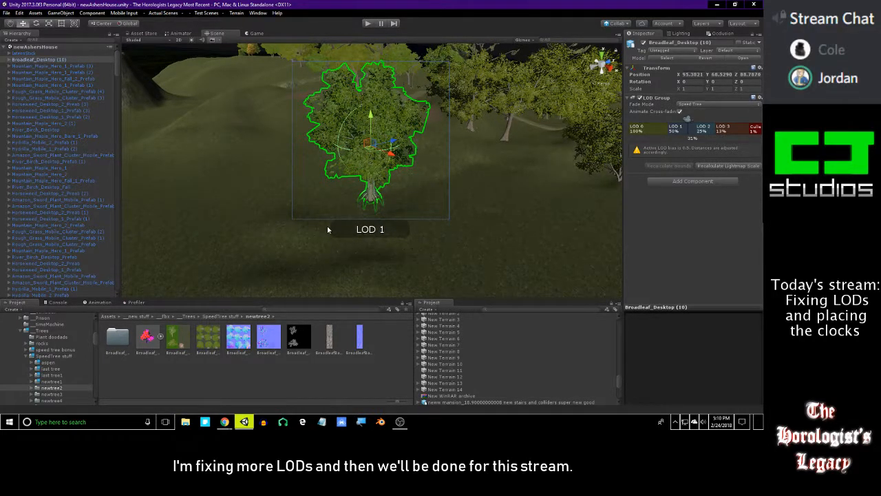
right_click_drag(232, 248, 254, 248)
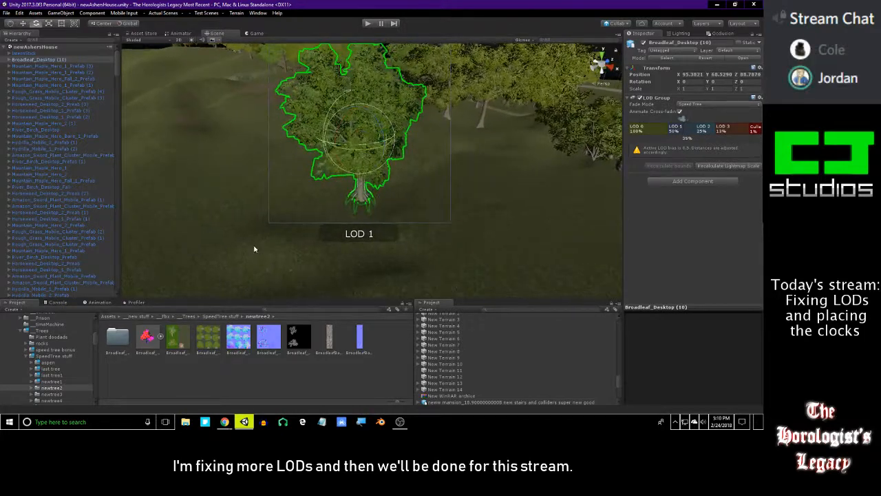
scroll(252, 248, "up", 3)
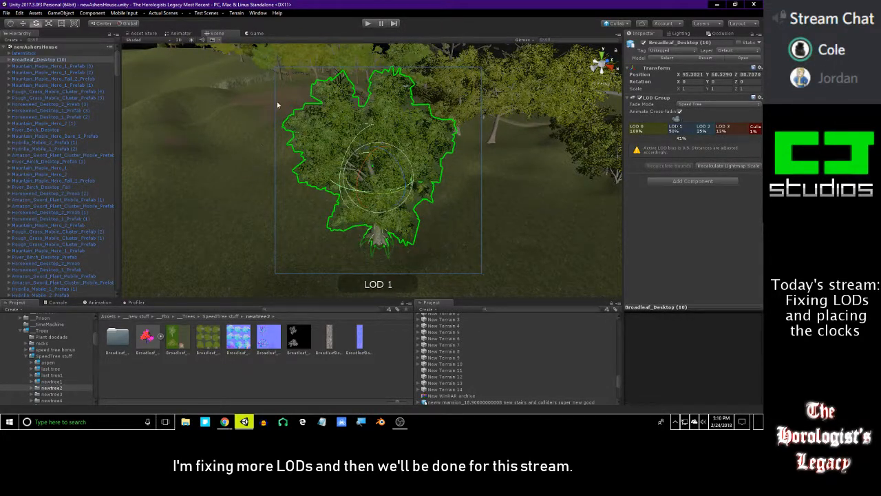
Open the Level 6 - Mansion scene and frame Cube (2) in the scene view.
left_click(184, 13)
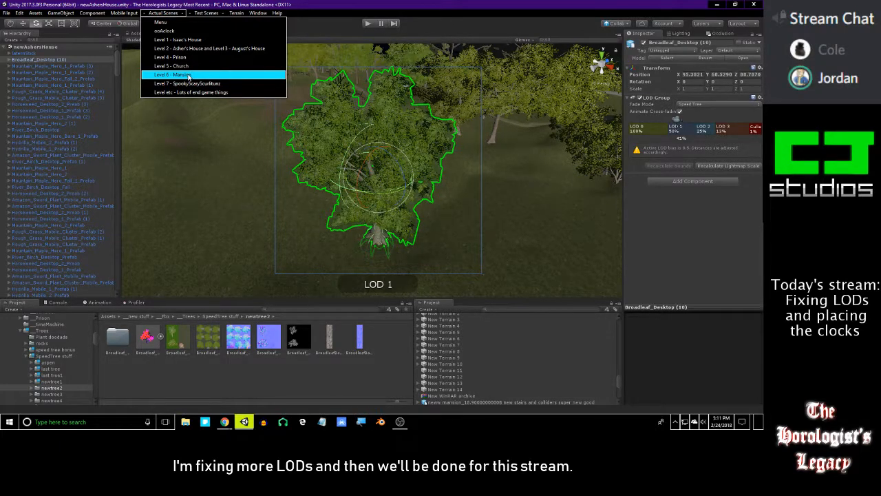
left_click(188, 76)
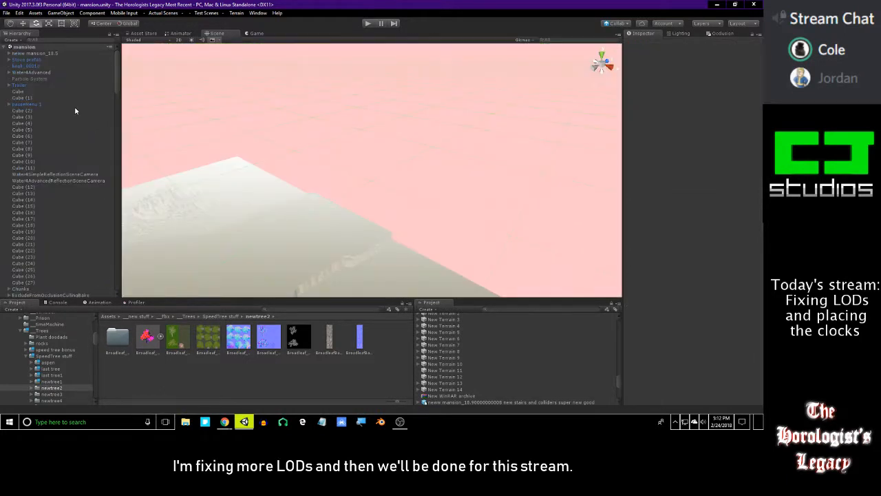
left_click(30, 110)
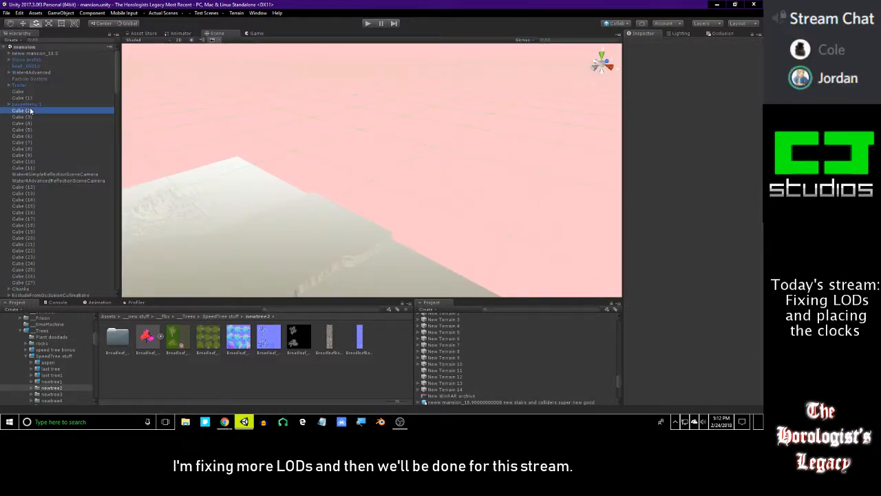
key("f")
Examine the mansion's entrance hall, staircases and upper gallery around Cube (2).
right_click_drag(269, 109, 316, 155)
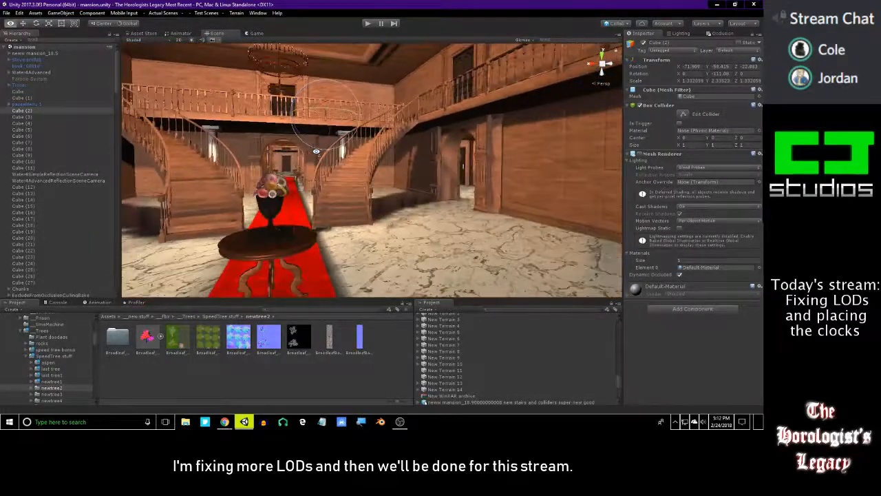
right_click_drag(391, 142, 543, 192)
key("f")
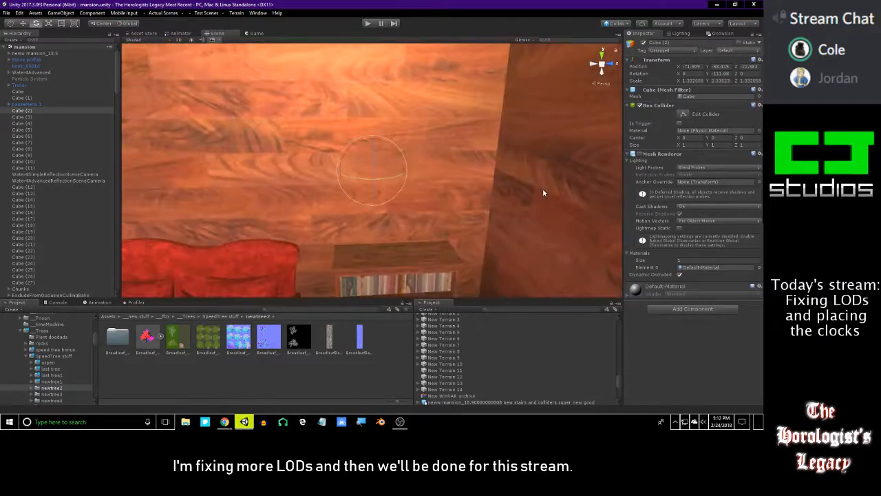
right_click_drag(524, 195, 381, 183)
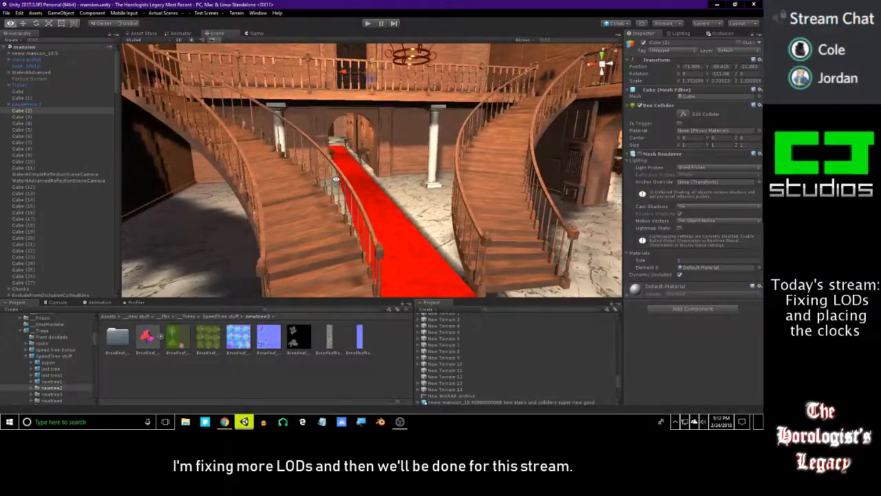
key("f")
right_click_drag(404, 191, 402, 189)
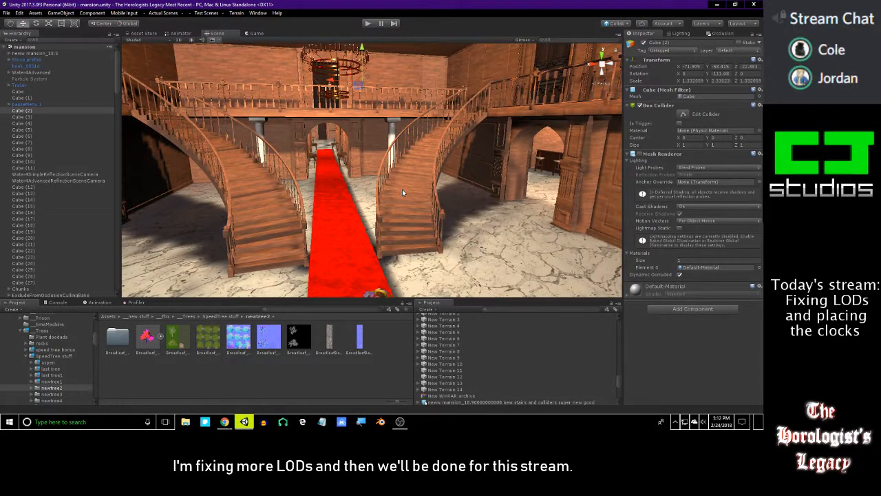
Playtest the mansion level by walking through the room with the sinks and grandfather clock, and open the pause menu.
left_click(368, 23)
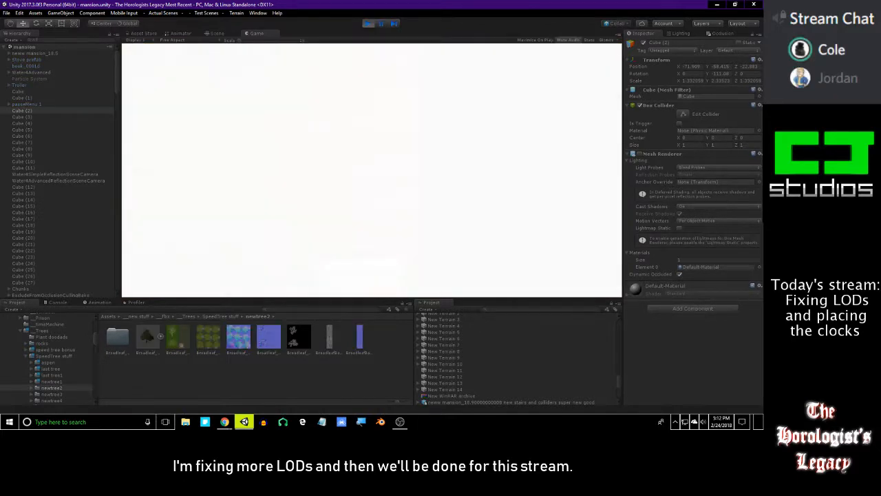
key("w")
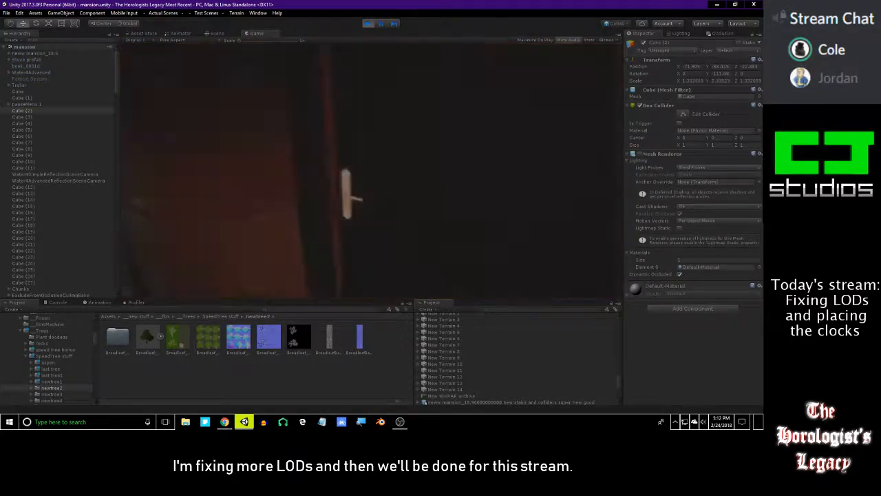
key("w")
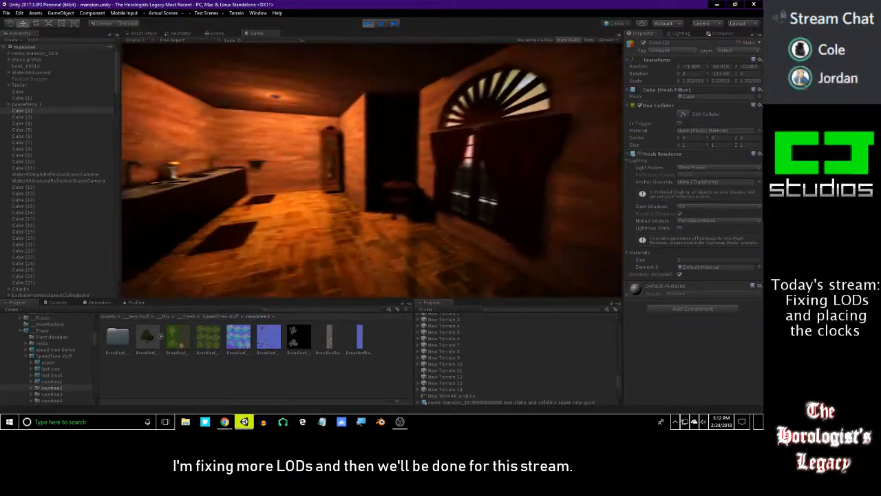
key("w")
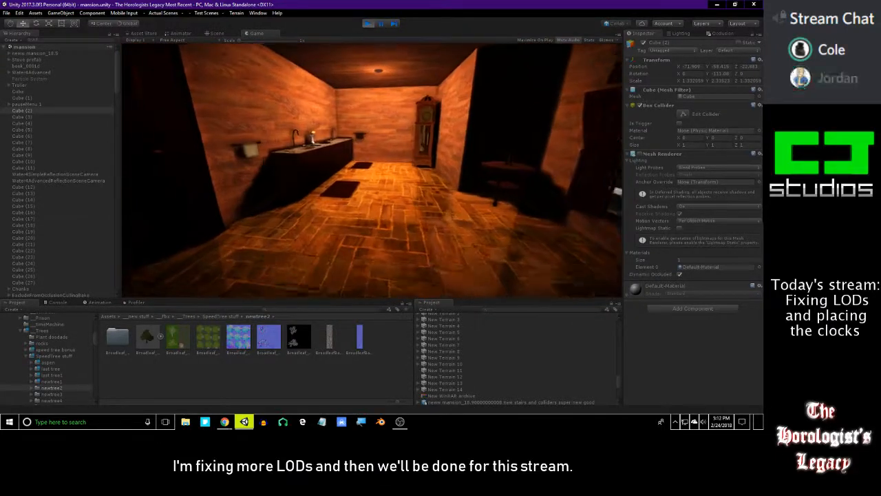
key("Escape")
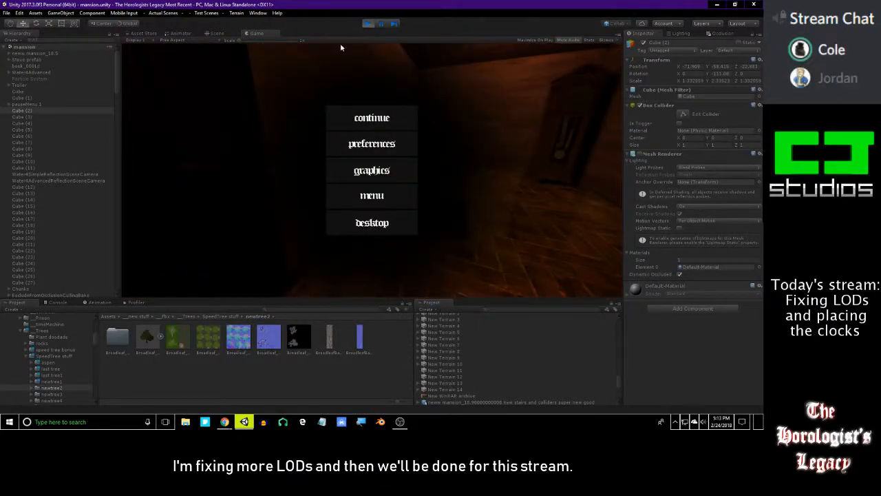
Find the Troller player object by filtering the scene objects with "tr", clear the filter and frame it.
left_click(212, 34)
right_click_drag(308, 153, 92, 65)
left_click(50, 40)
type("tr")
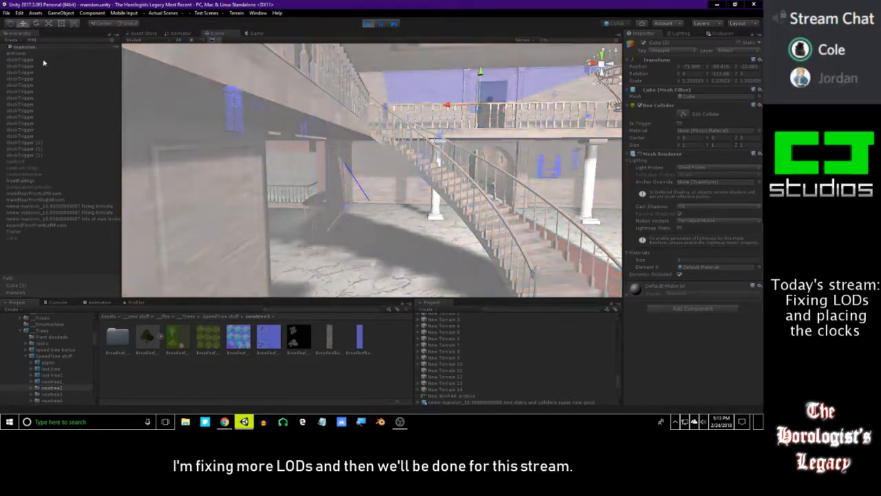
left_click(36, 232)
left_click(113, 40)
key("f")
Move the Troller player through the room with the sink counter while the game is paused and view the grandfather clock there.
right_click_drag(261, 121, 405, 186)
scroll(405, 186, "down", 5)
middle_click_drag(405, 186, 386, 199)
scroll(389, 195, "up", 5)
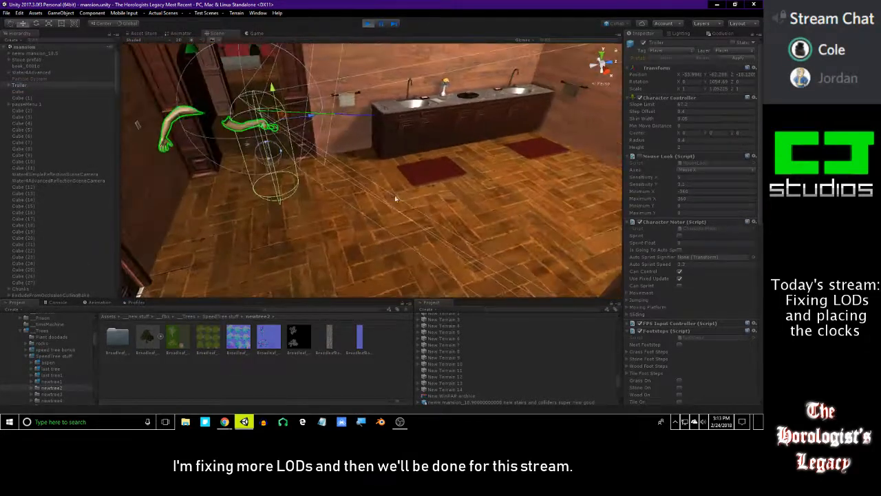
left_click_drag(307, 116, 475, 163)
right_click_drag(429, 225, 315, 236)
left_click_drag(344, 217, 397, 124)
right_click_drag(324, 163, 558, 182)
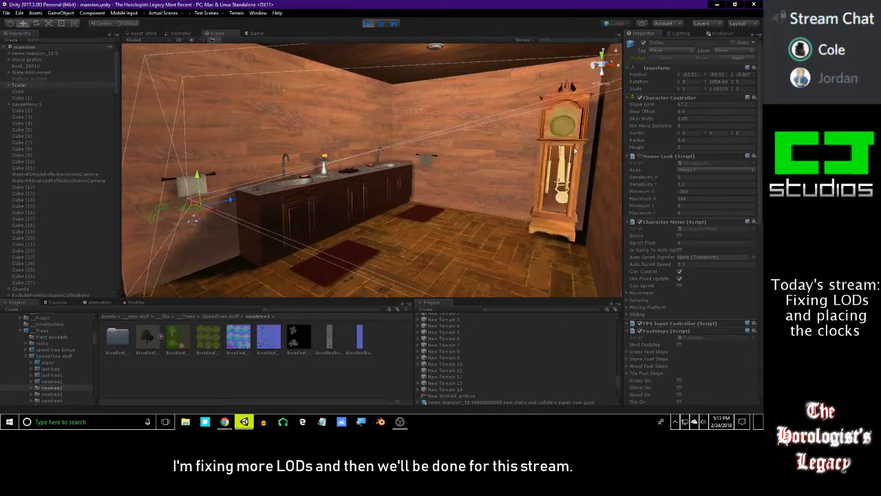
Reposition the Troller player beside the grandfather clock in the panelled room, then briefly resume and pause the game.
right_click_drag(445, 104, 317, 121)
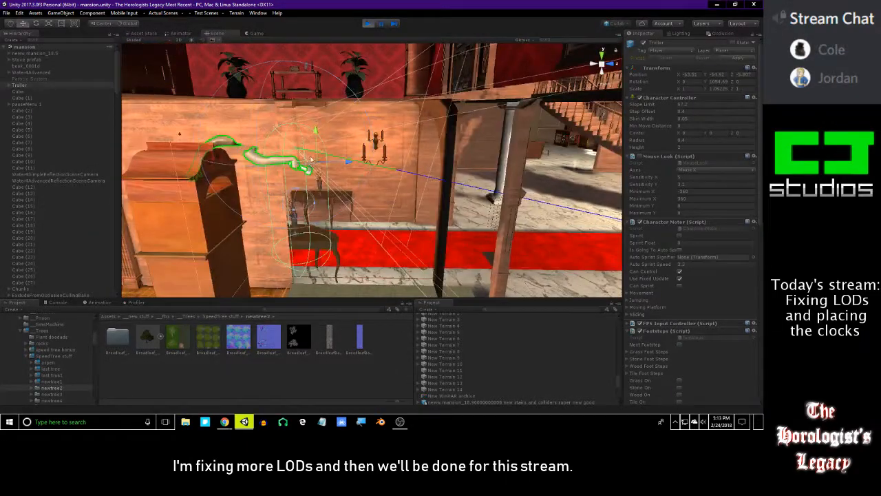
right_click_drag(309, 159, 434, 180)
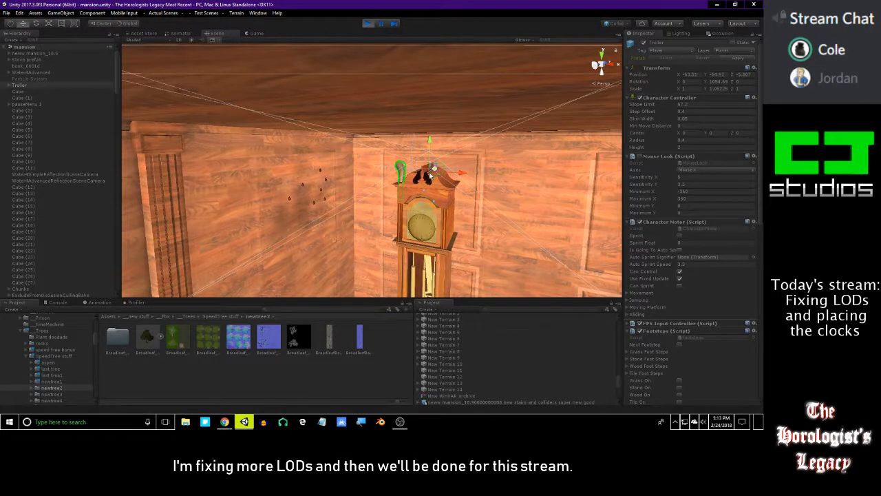
left_click_drag(429, 176, 498, 279)
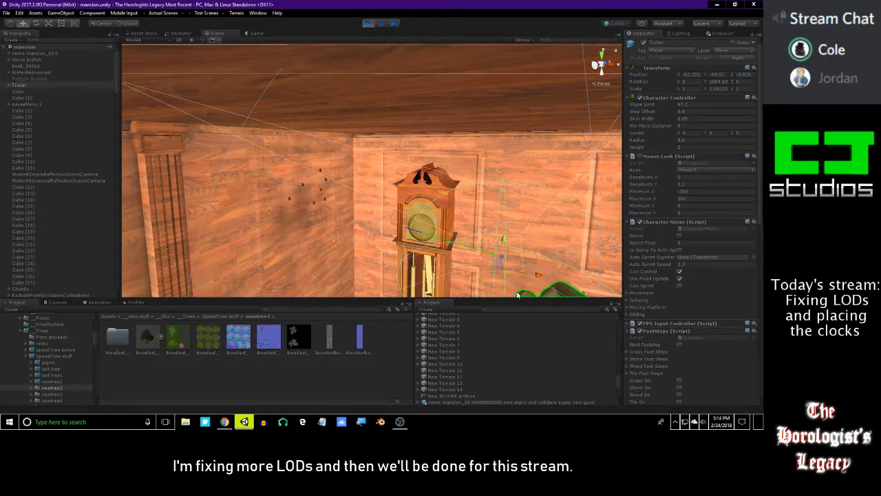
left_click(253, 36)
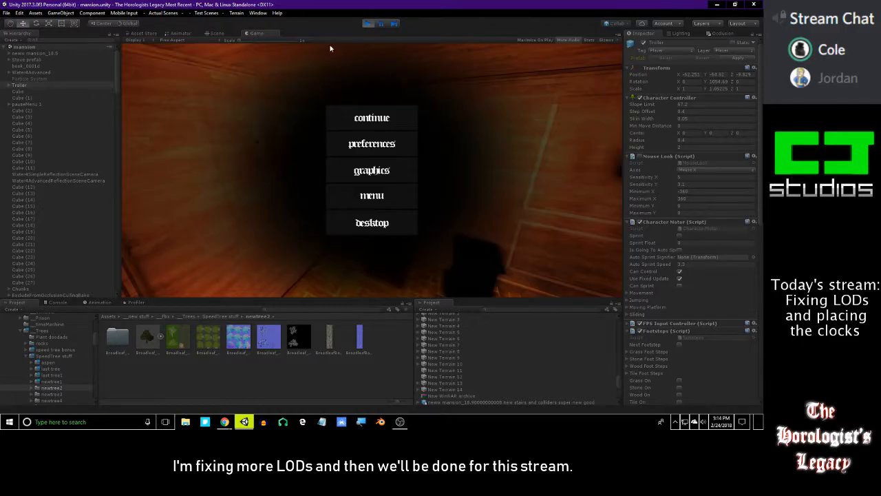
key("Escape")
key("Escape")
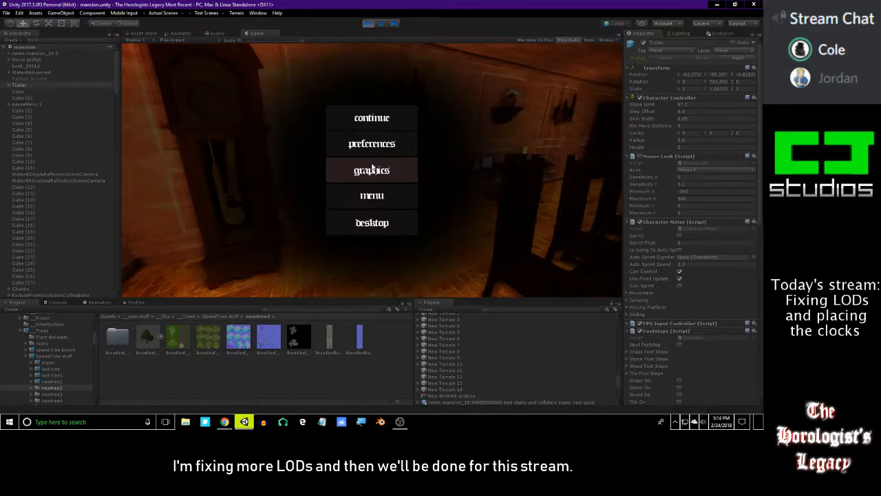
Move the Troller player across the mansion into the dining room, near the table with the candelabra.
left_click(215, 33)
key("s")
mouse_move(399, 182)
right_mouse_down()
mouse_move(428, 227)
mouse_move(387, 191)
right_mouse_up()
left_click_drag(417, 173, 313, 108)
key("w")
right_click_drag(330, 120, 327, 150)
key("w")
key("d")
key("w")
Check the grandfather clock in the dining room in the scene view and resume the paused game there.
left_click(384, 25)
left_click(383, 25)
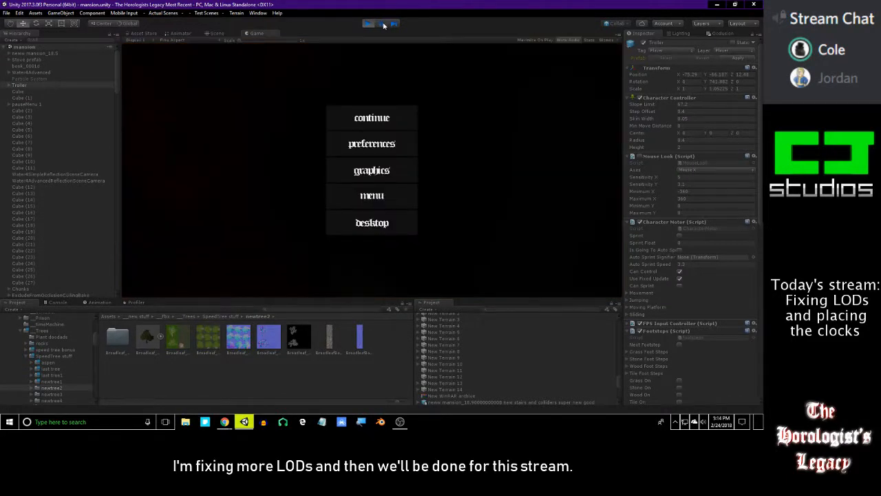
left_click(233, 35)
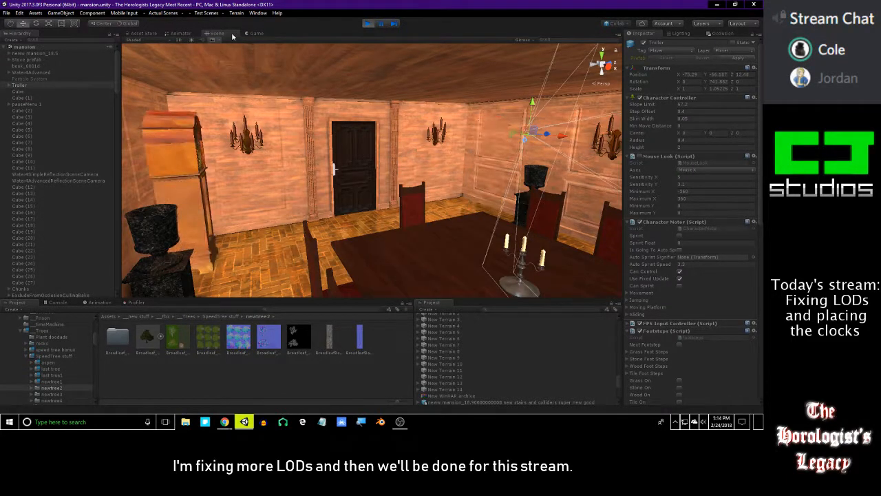
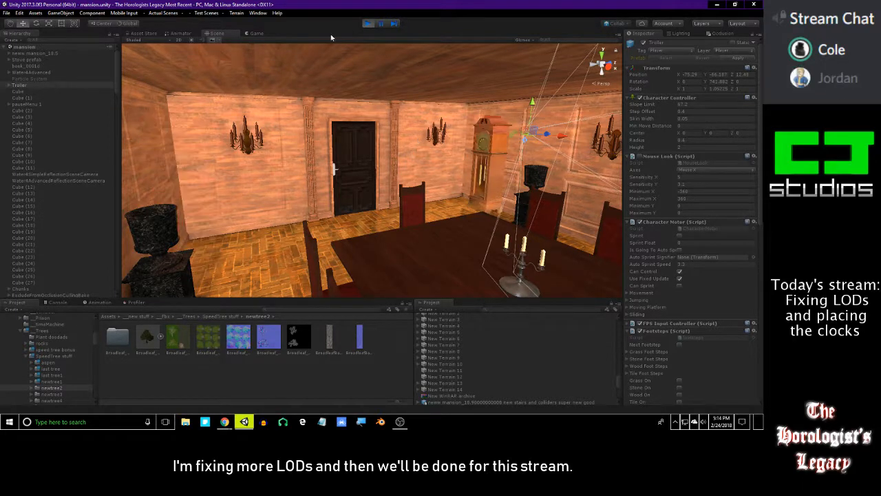
left_click(259, 36)
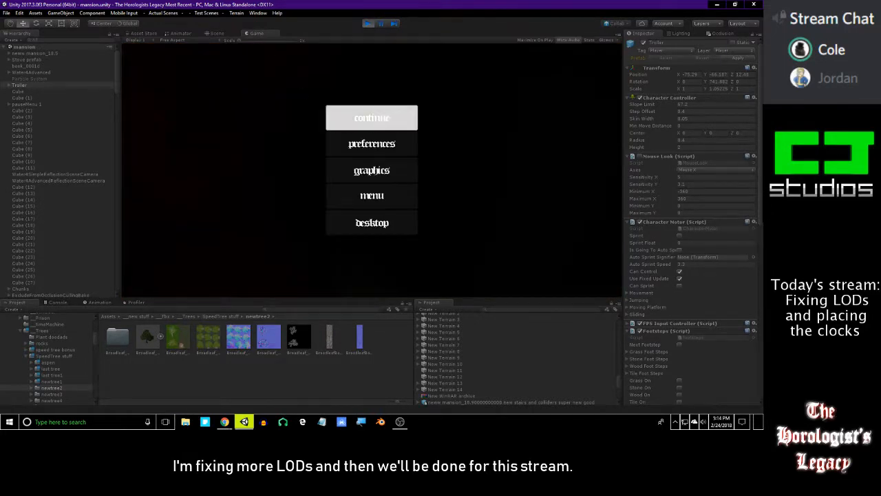
left_click(387, 124)
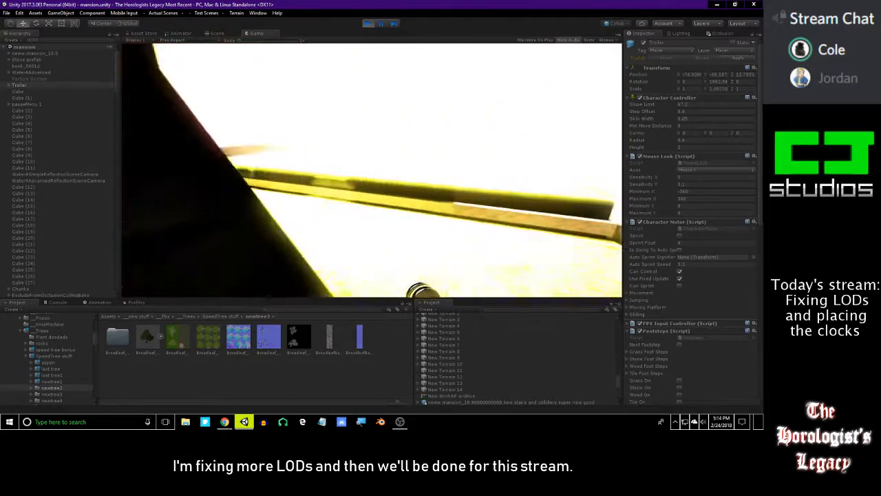
Walk the player through the armchair lounge toward the grandfather clock at its far end and pause the game.
key("w")
key("w")
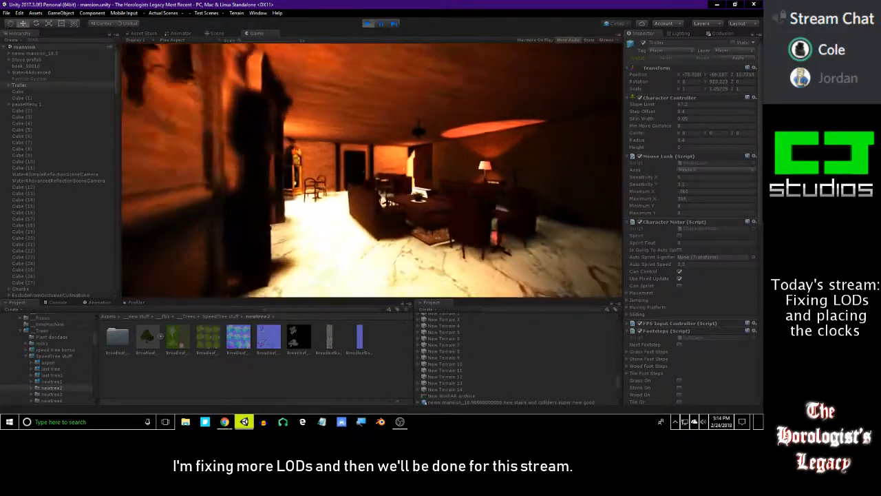
key("w")
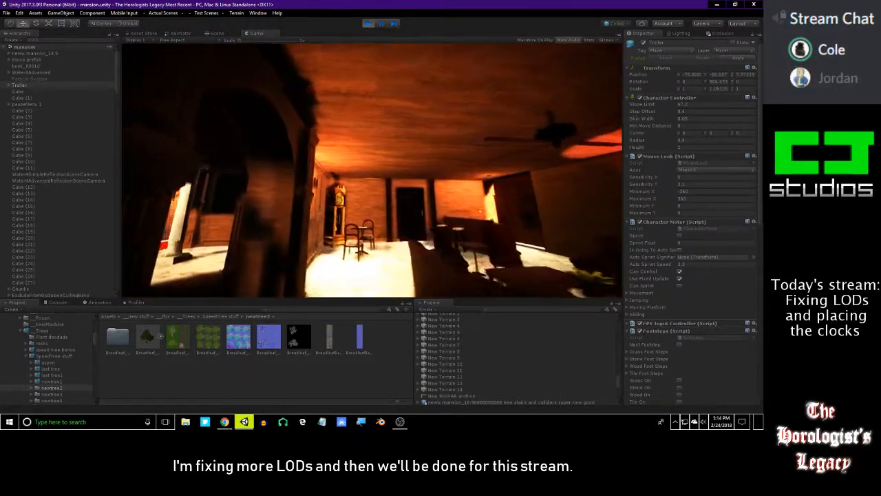
key("Escape")
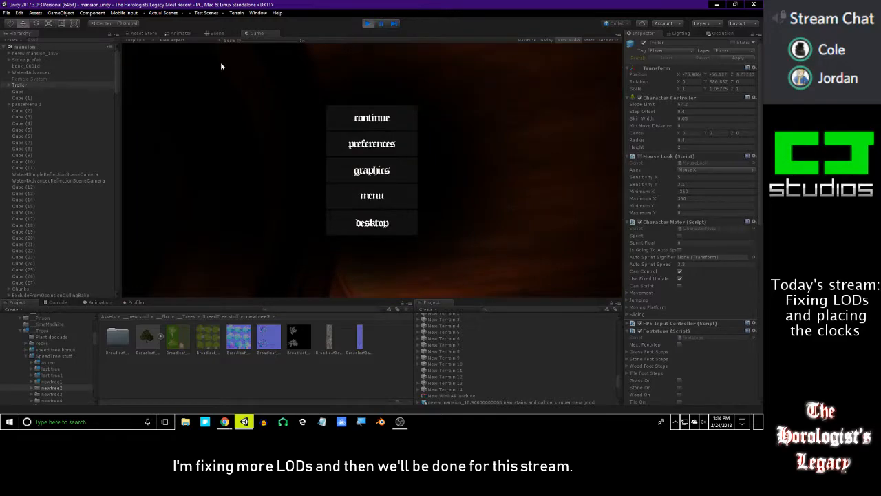
Raise the Troller player in the scene view to the upper floor, beside the dark door in the wood-floored room.
left_click(216, 33)
key("f")
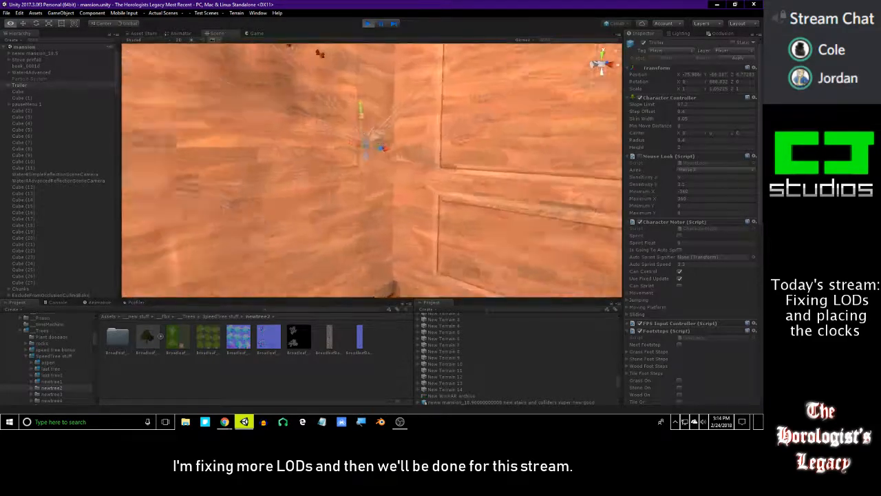
right_click_drag(367, 133, 523, 162)
right_click_drag(437, 103, 579, 102)
right_click_drag(446, 149, 234, 265)
key("w")
key("w")
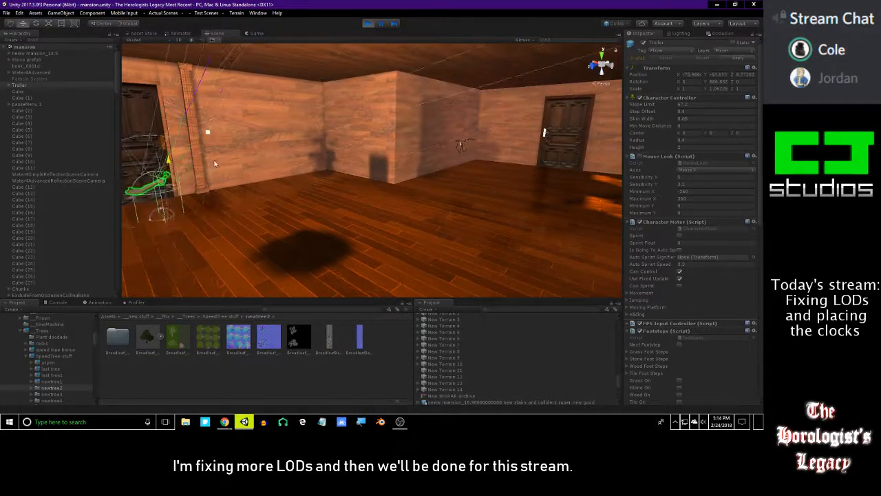
left_click_drag(159, 118, 176, 92)
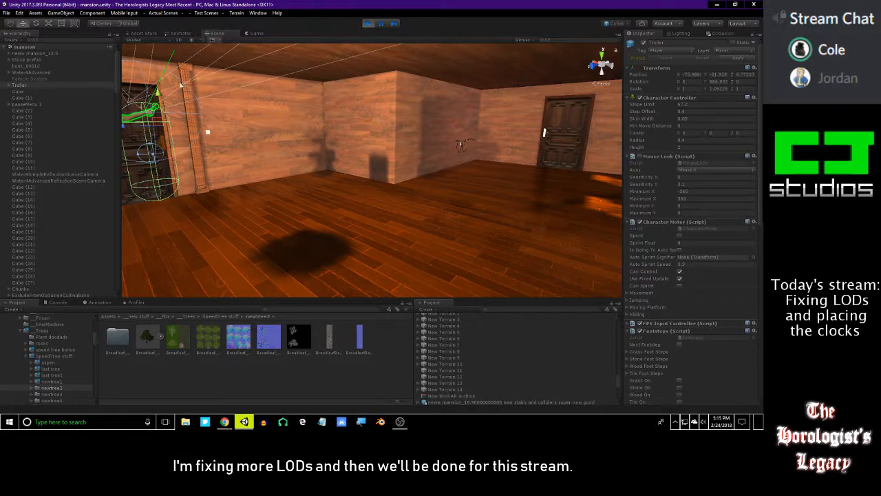
Resume the game on the upper floor, view the grandfather clock beside the potted plant, and pause the game.
left_click(384, 25)
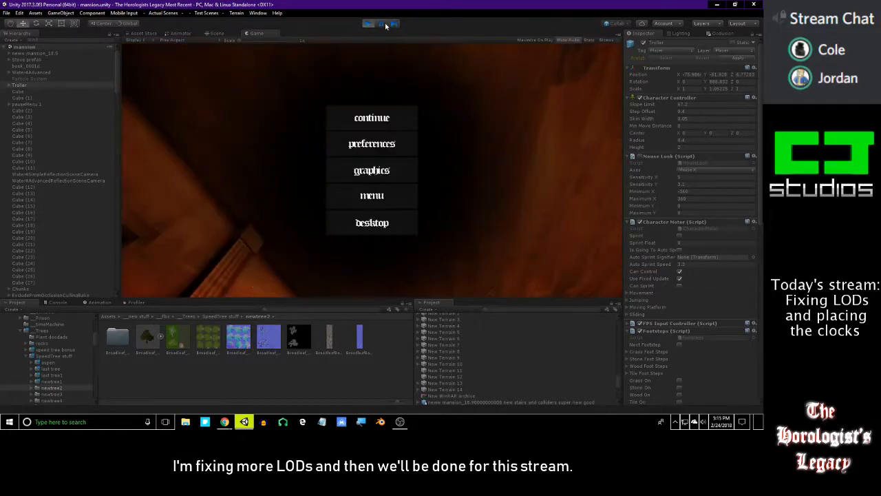
left_click(385, 25)
left_click(382, 26)
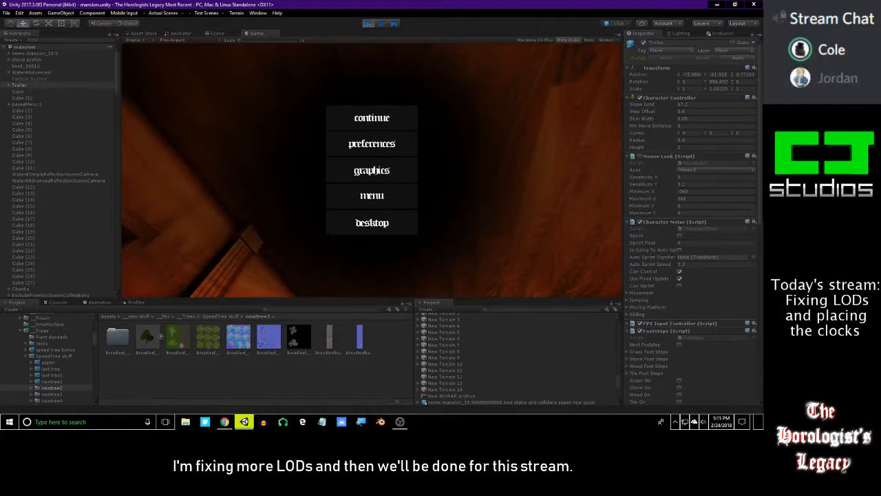
left_click(376, 117)
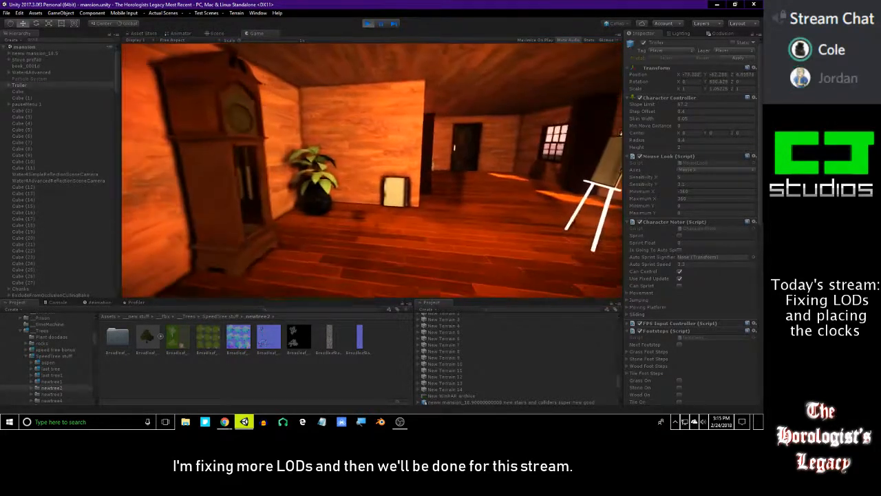
key("Escape")
key("alt+Tab")
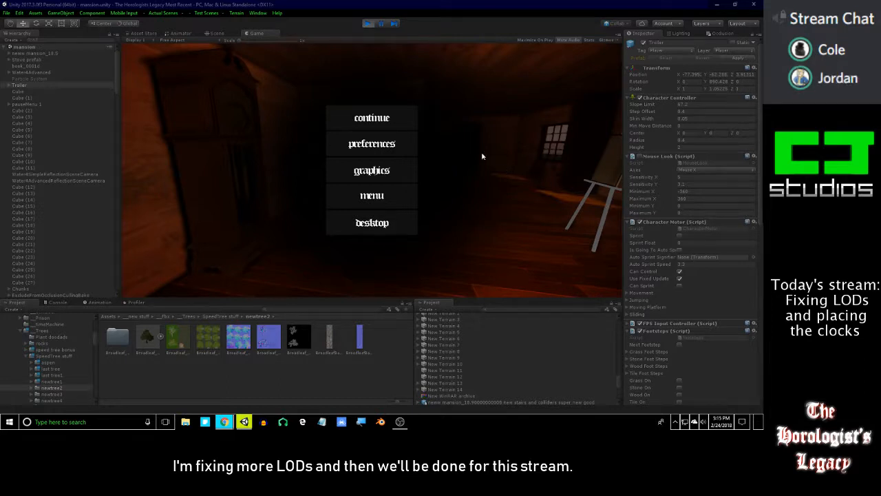
left_click(392, 118)
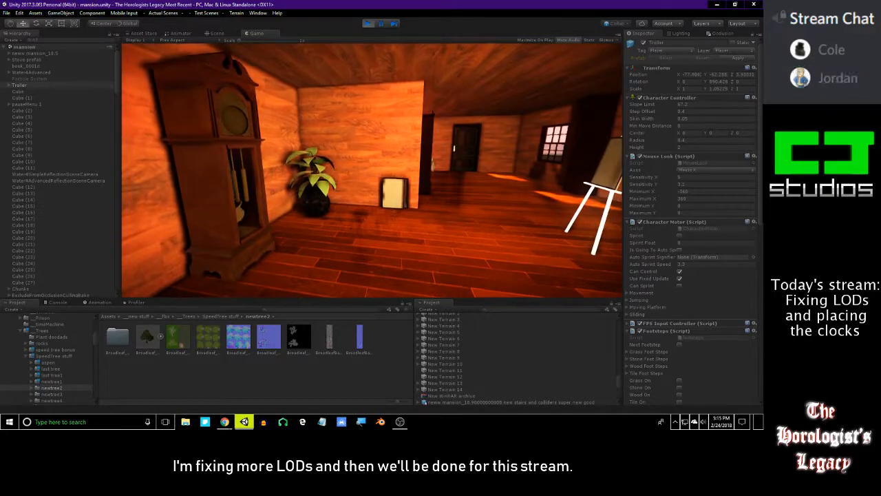
key("w")
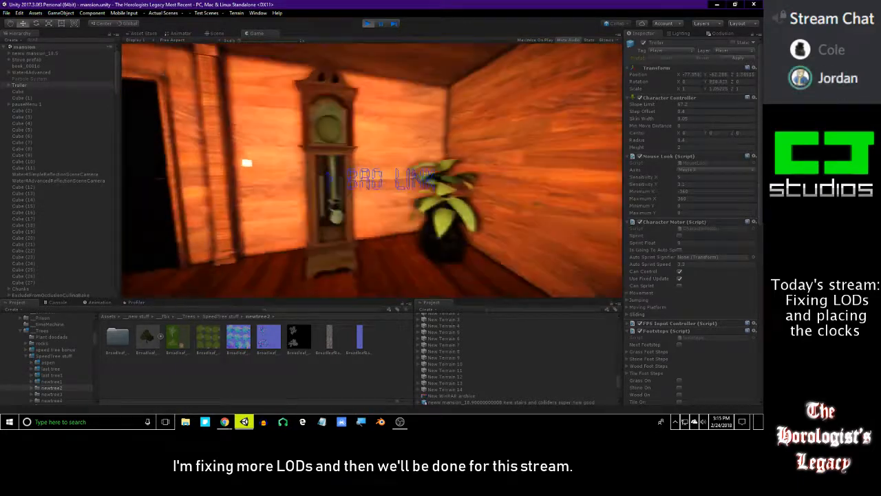
key("Escape")
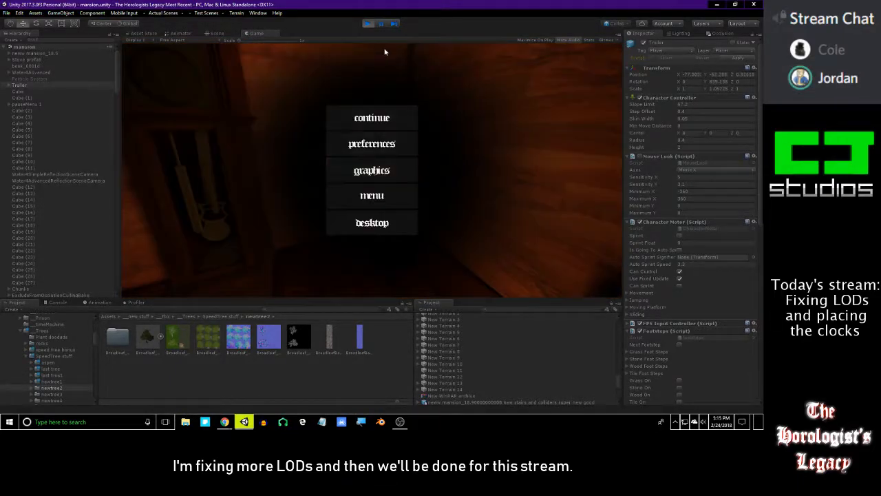
Lower the Troller player through the floor into the ground-floor room with the small table and chairs.
left_click(384, 25)
right_click_drag(427, 104, 467, 140)
left_click_drag(492, 123, 477, 232)
key("q")
right_click_drag(477, 231, 370, 199)
left_click_drag(393, 192, 351, 195)
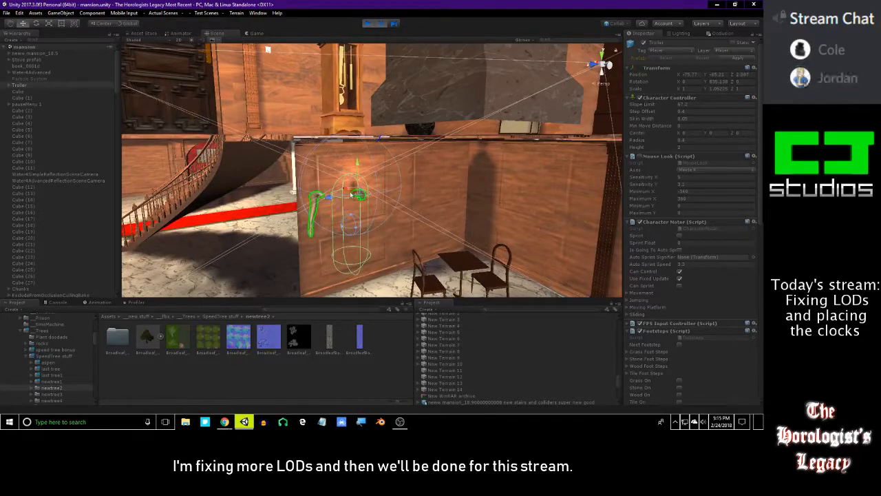
Resume the game in the ground-floor room, look around briefly and pause it again.
left_click(381, 26)
left_click(381, 27)
left_click(382, 27)
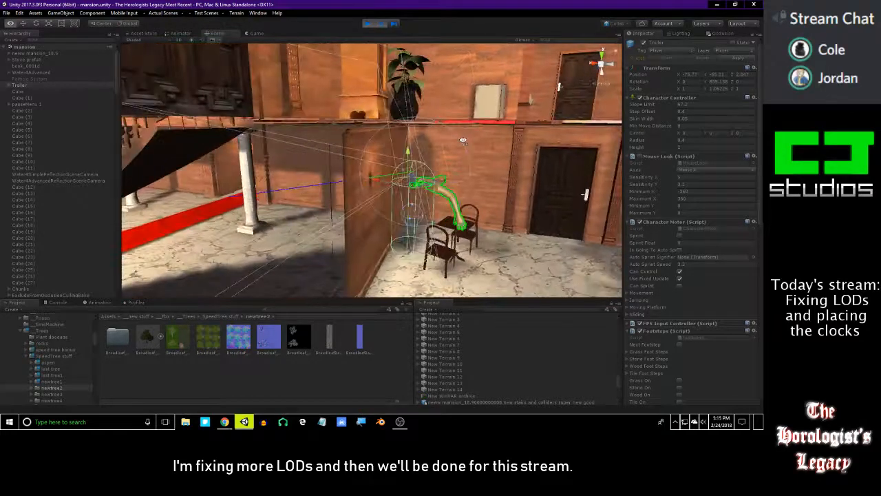
left_click(253, 33)
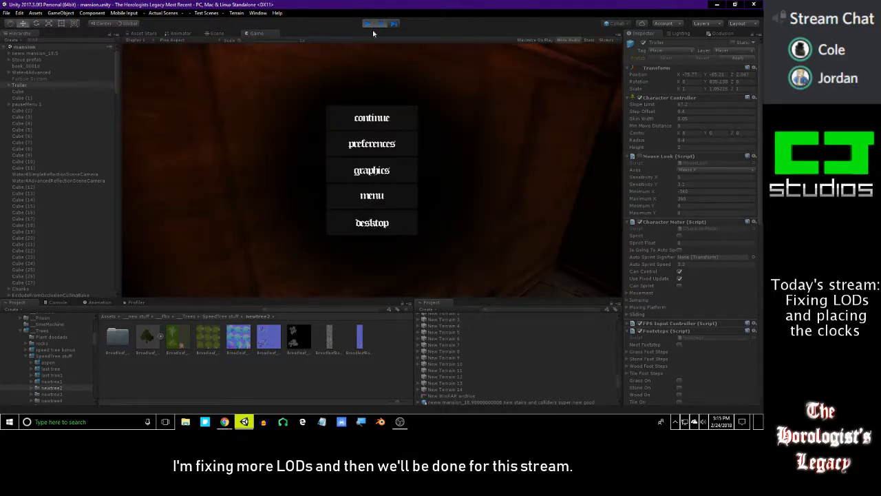
left_click(383, 117)
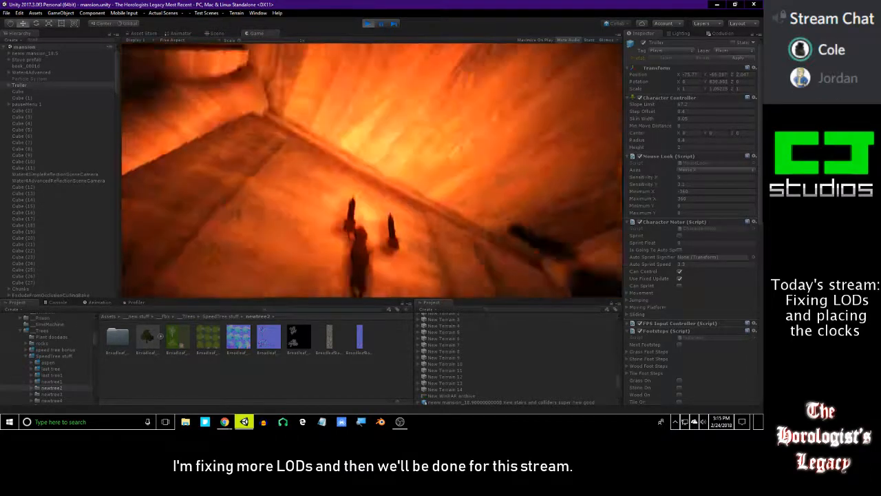
key("Escape")
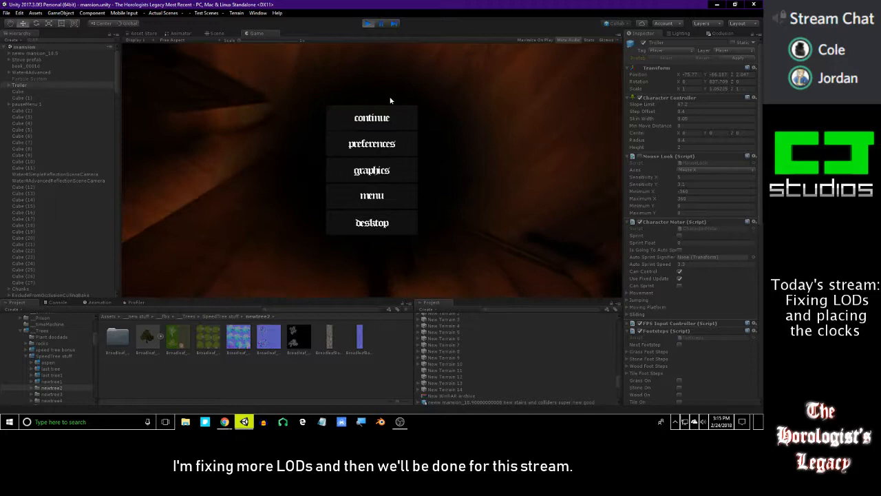
left_click(397, 118)
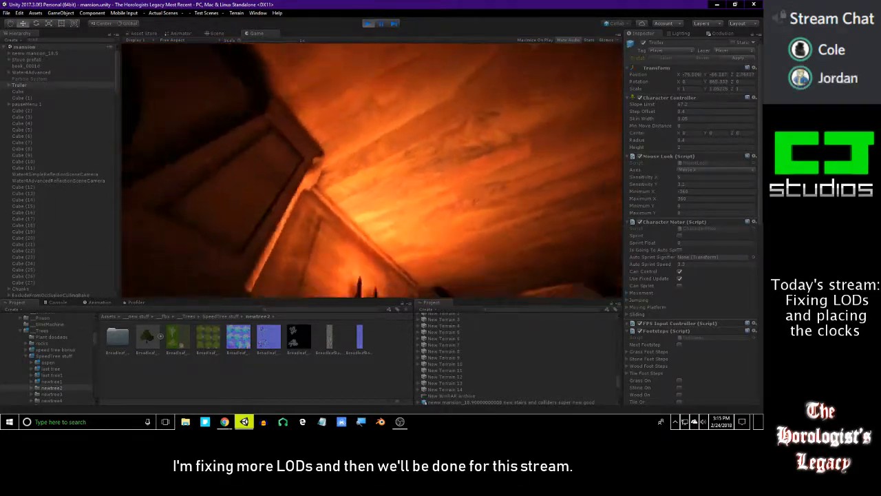
key("Escape")
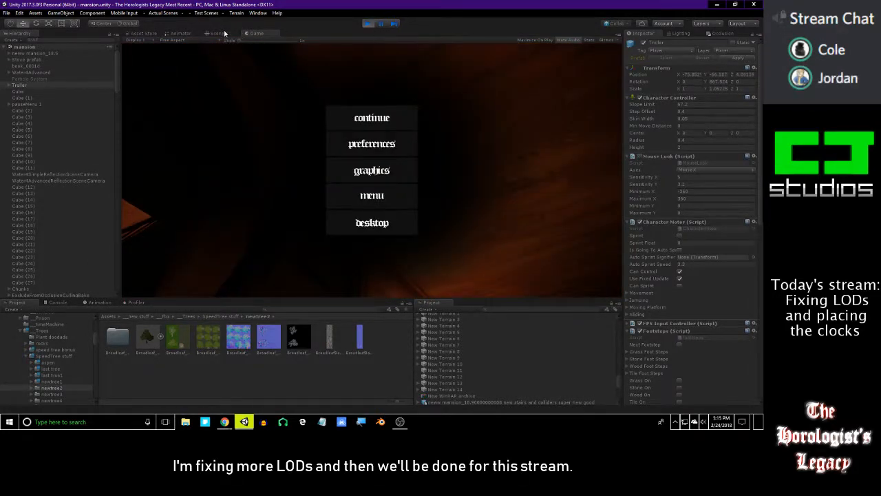
Inspect the armchair lounge, its ceiling and the upper-floor clock room in the scene view.
left_click(224, 34)
right_click_drag(292, 98, 347, 44)
scroll(335, 140, "up", 5)
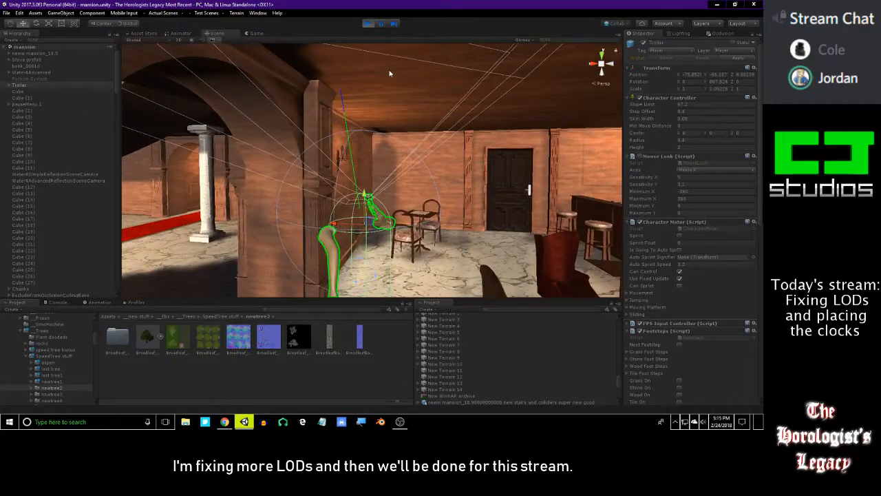
left_click(394, 80)
key("f")
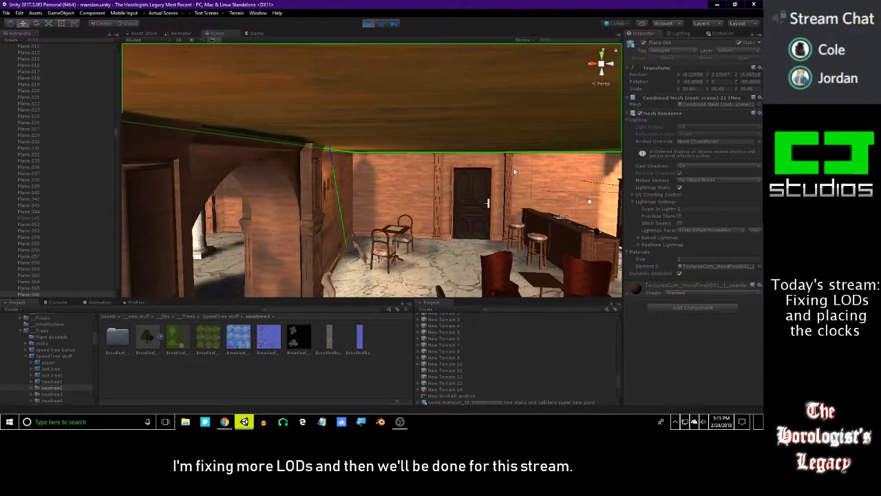
right_click_drag(513, 168, 464, 176)
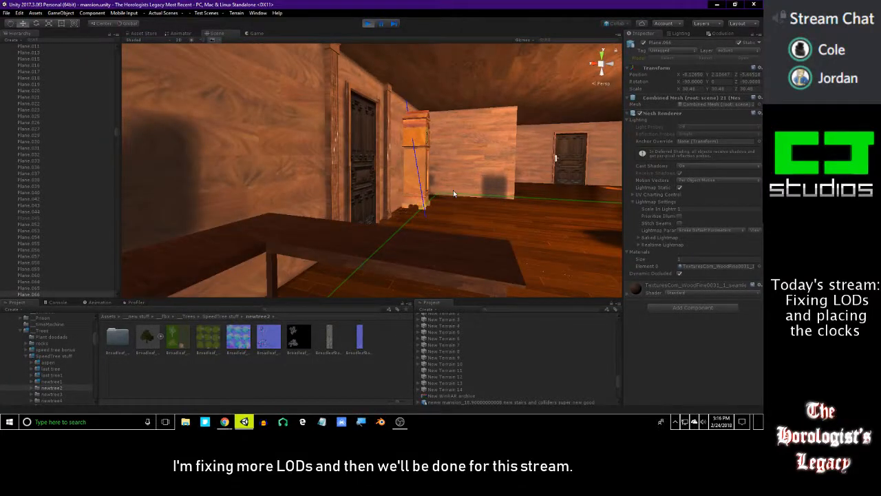
right_click_drag(478, 240, 521, 208)
right_click_drag(422, 184, 485, 162)
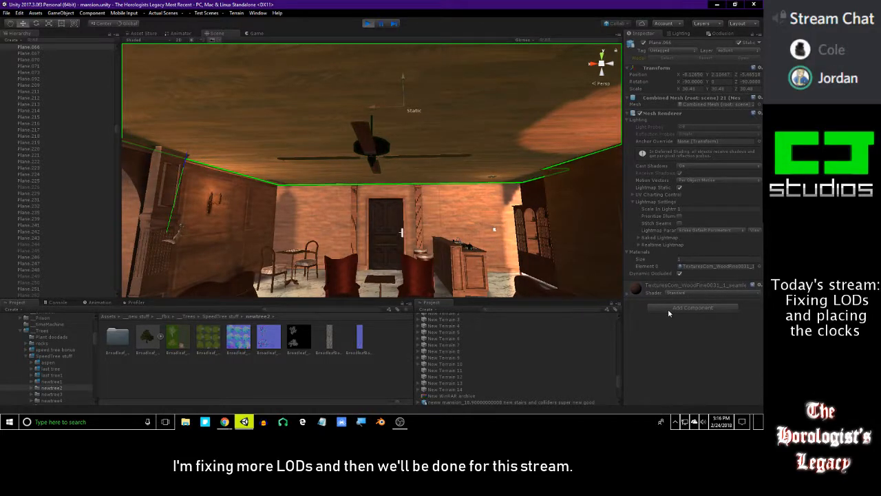
Survey the red-wallpapered room and the entrance hall with its balcony and chandelier in the scene view.
right_click_drag(590, 264, 576, 160)
left_click(404, 154)
mouse_move(404, 154)
right_mouse_down()
mouse_move(476, 202)
mouse_move(541, 200)
mouse_move(400, 252)
mouse_move(355, 208)
mouse_move(174, 186)
mouse_move(446, 215)
mouse_move(430, 199)
right_mouse_up()
left_click(407, 126)
right_click_drag(407, 126, 372, 181)
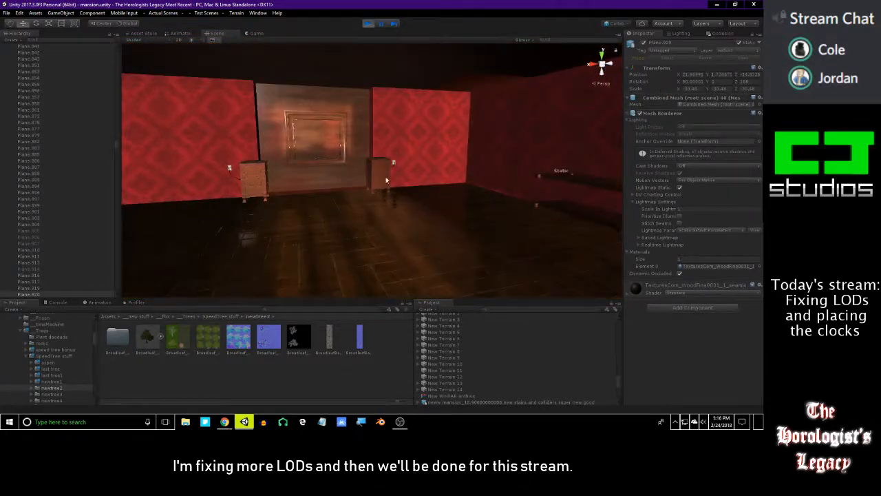
right_click_drag(542, 210, 131, 215)
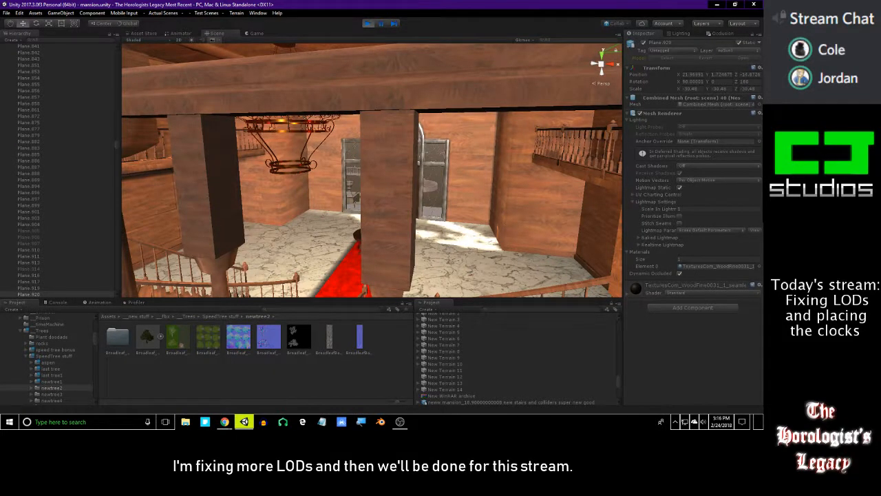
key("alt+Tab")
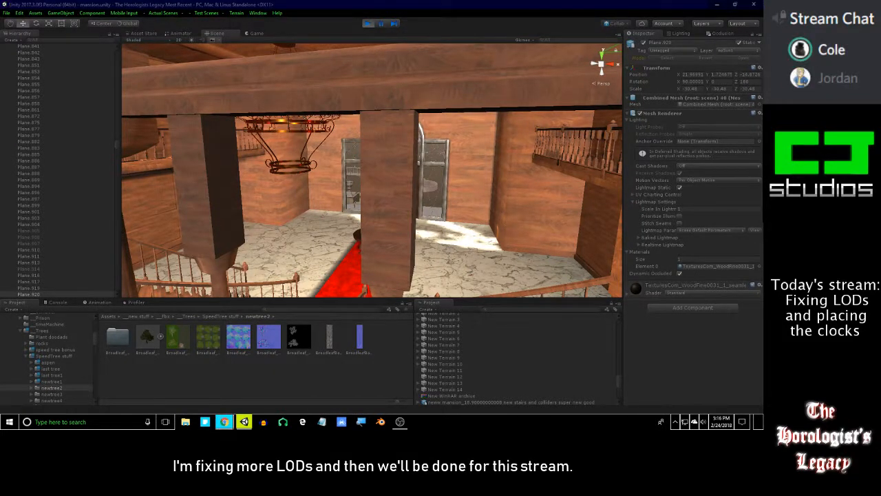
right_click_drag(394, 200, 522, 176)
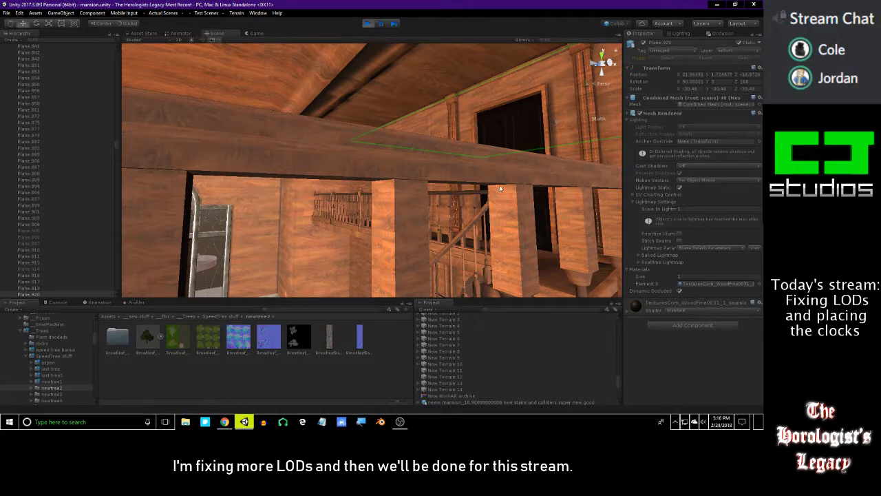
Stop the playtest and open the scene Level 2 - Asher's House and Level 3 - August's House.
left_click(368, 23)
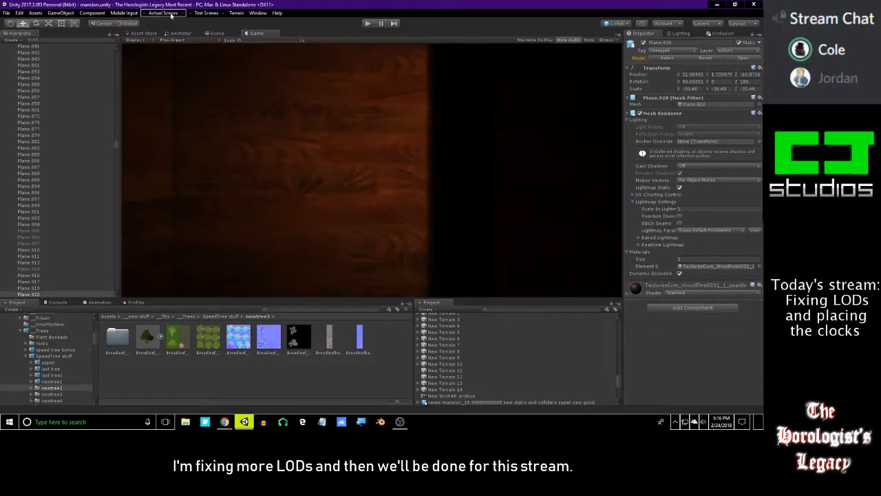
left_click(177, 14)
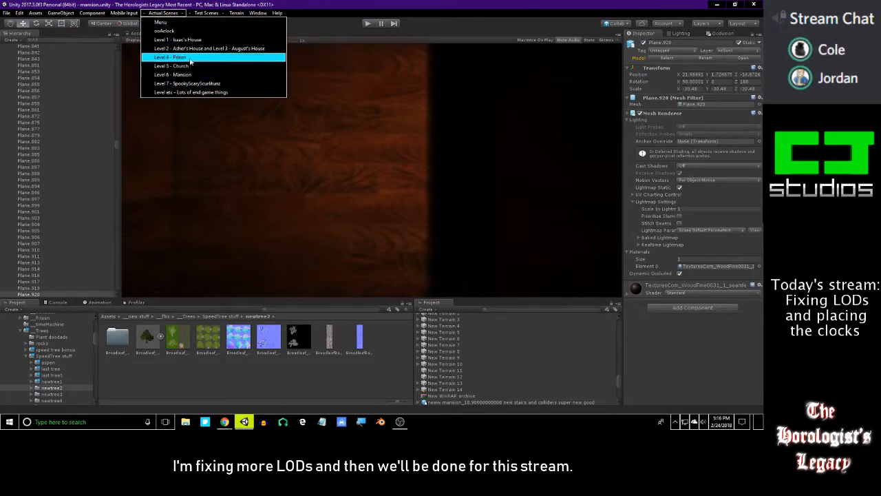
left_click(194, 49)
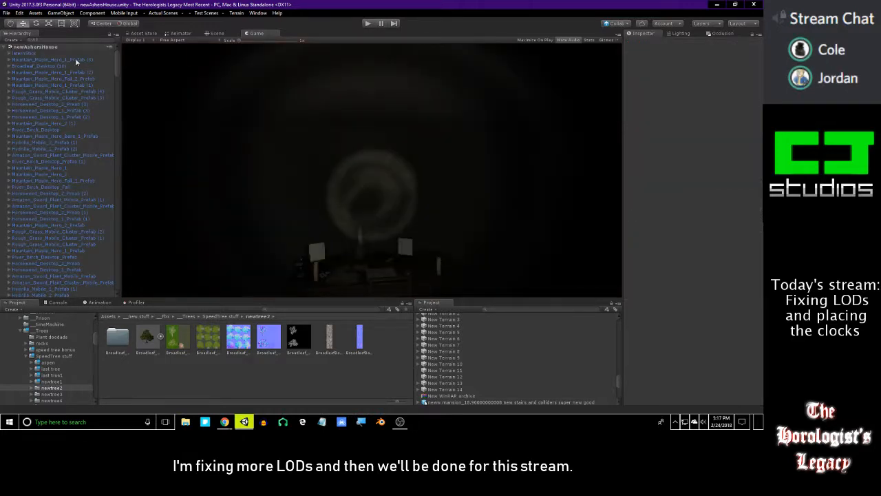
Switch to the scene view and select the Broadleaf_Desktop (10) tree in the field.
left_click(43, 53)
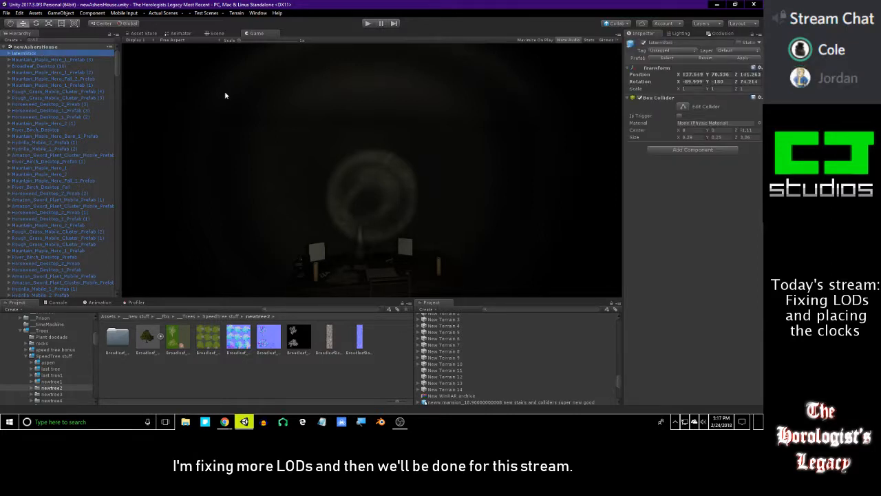
left_click(217, 34)
key("f")
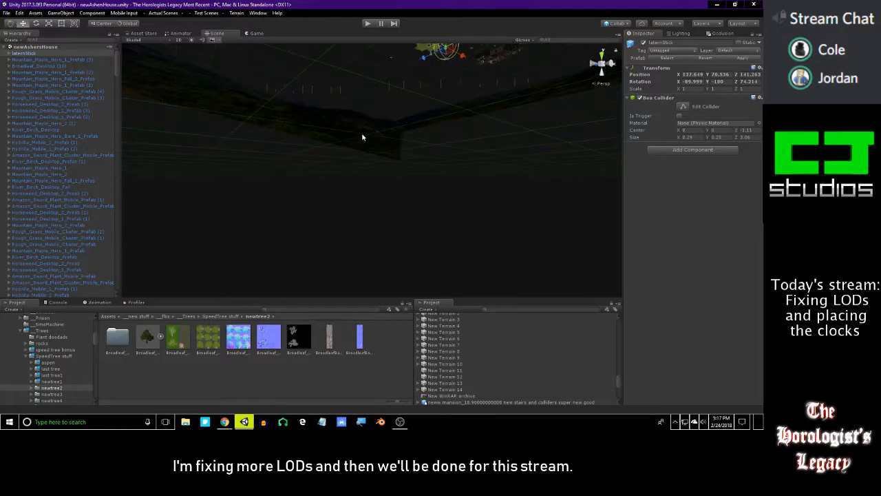
right_click_drag(365, 136, 528, 157)
key("s")
right_click_drag(667, 205, 253, 153)
right_click_drag(419, 157, 285, 192)
left_click(392, 192)
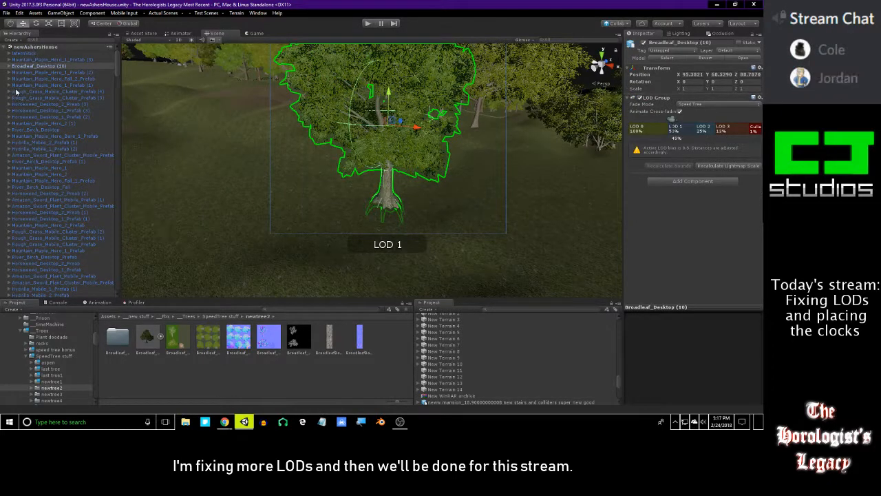
Delete the three CollisionObject children from the Broadleaf_Desktop (10) tree.
left_click(8, 66)
left_click(47, 71)
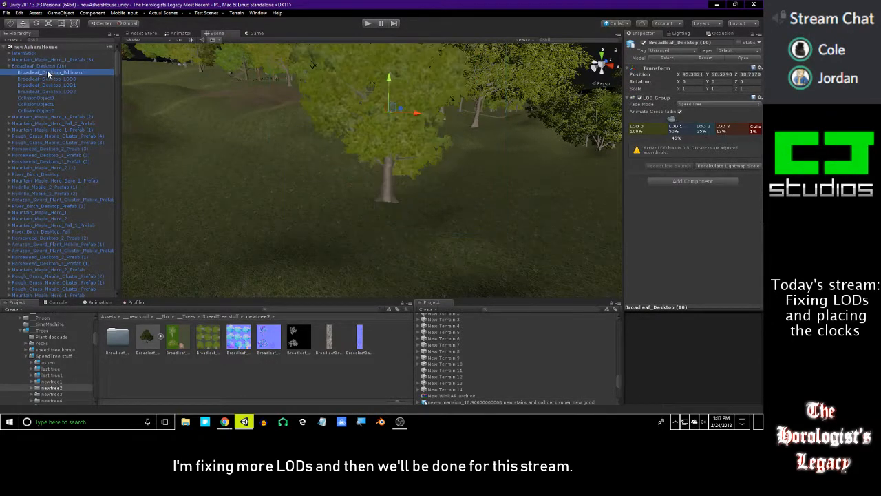
left_click(61, 79)
left_click(64, 96)
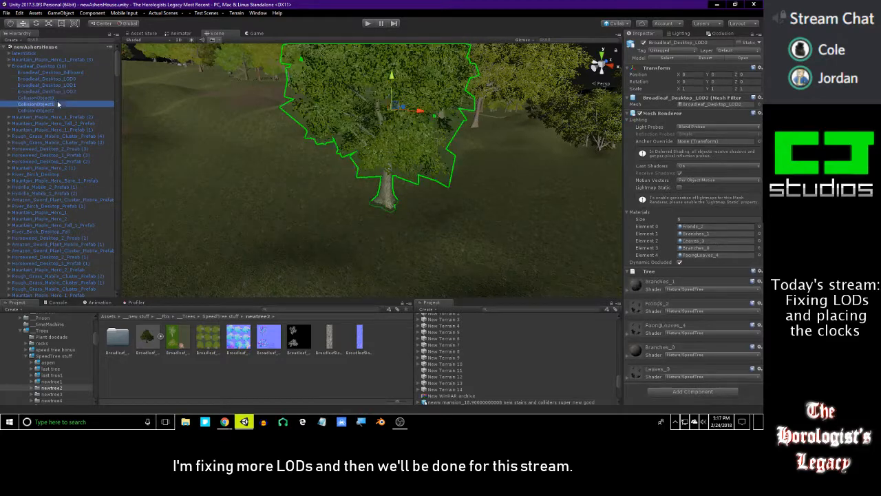
left_click(50, 112, "shift")
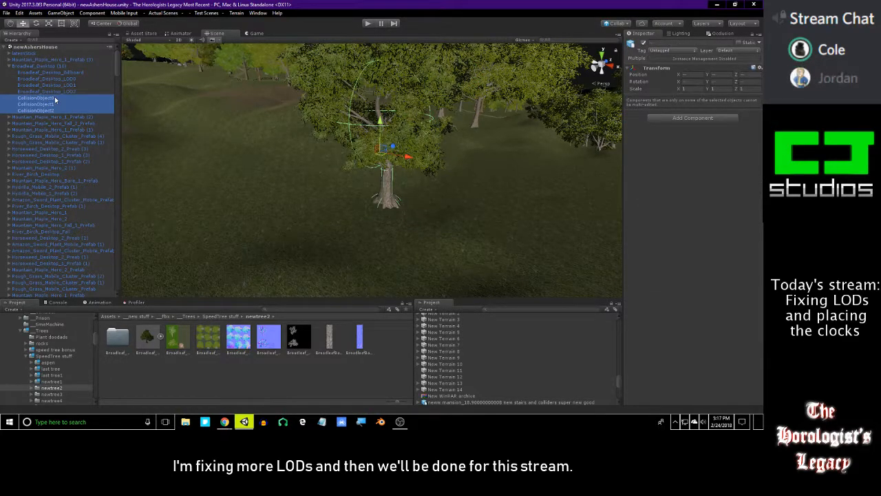
key("Delete")
Examine the Broadleaf_Desktop (10) tree's LOD changes from several distances and survey the surrounding fields and farmhouse area.
left_click(409, 230)
right_click_drag(426, 190, 252, 173)
left_click(356, 175)
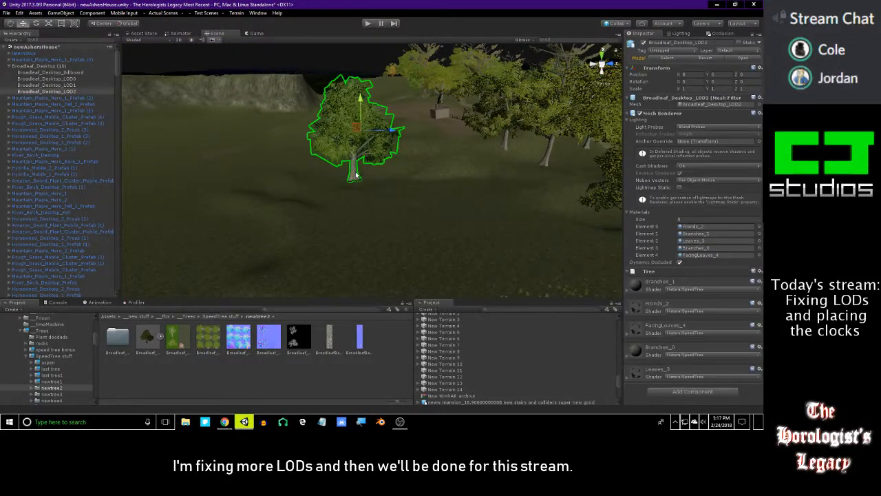
right_click_drag(226, 222, 268, 234)
right_click_drag(155, 153, 225, 167)
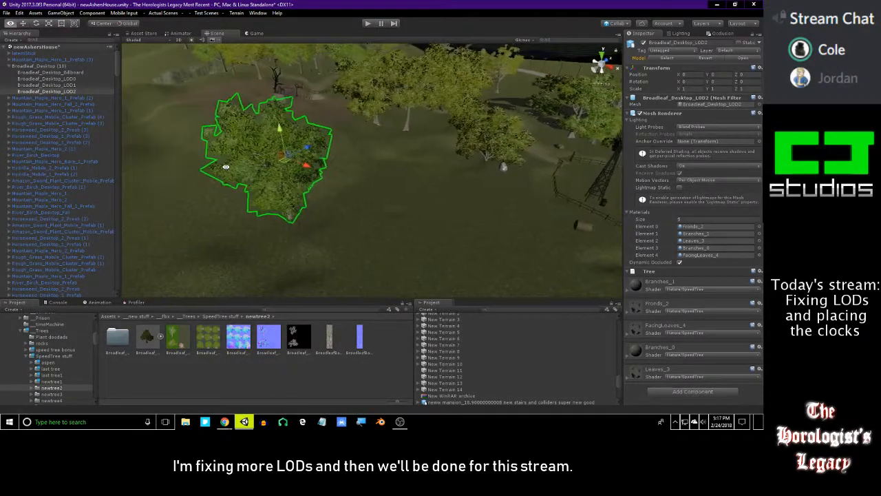
double_click(18, 66)
left_click_drag(220, 131, 385, 86, "alt")
right_click_drag(407, 117, 220, 115)
key("s")
scroll(80, 158, "down", 7)
scroll(79, 158, "up", 10)
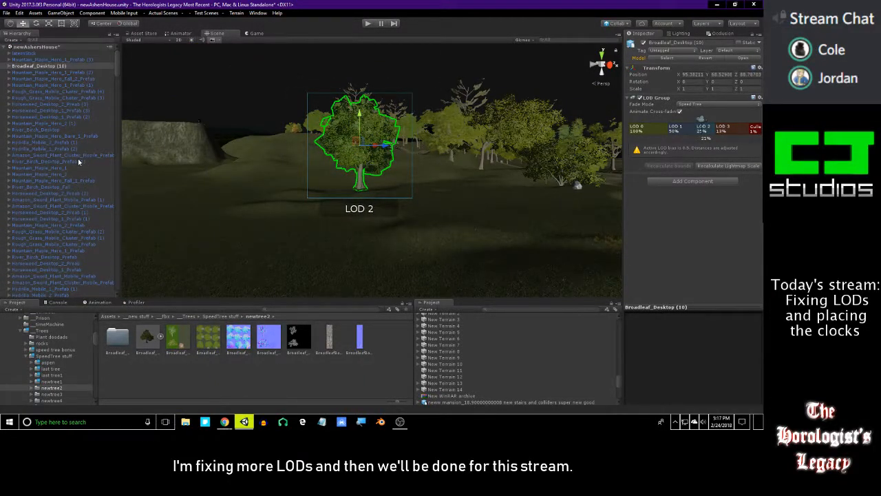
left_click_drag(190, 134, 456, 152, "alt")
left_click(440, 85)
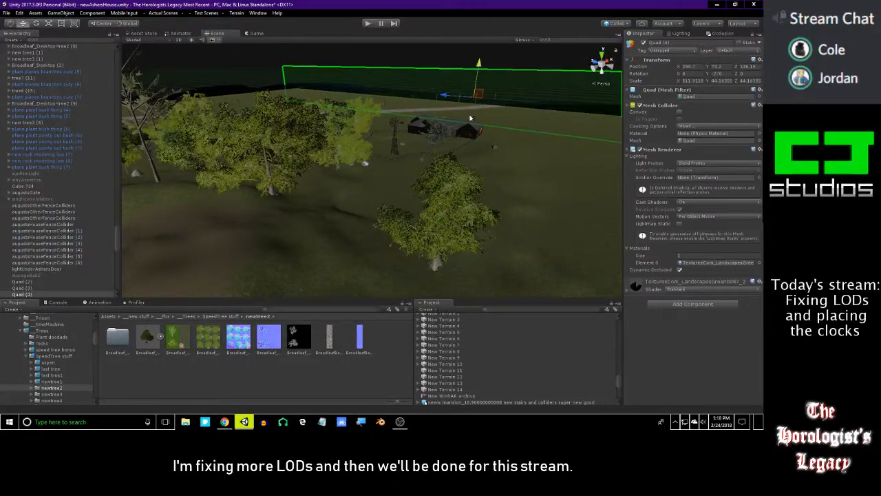
left_click(480, 55)
left_click_drag(479, 54, 280, 103, "alt")
right_click_drag(281, 103, 332, 179)
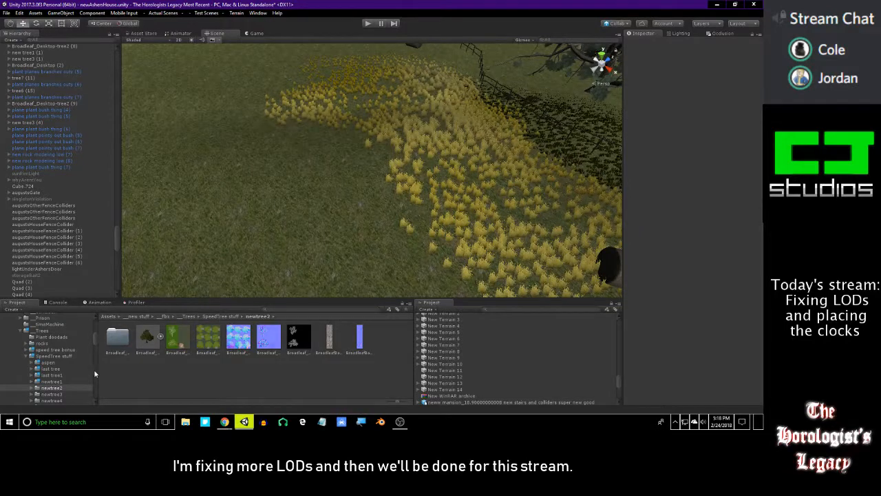
scroll(62, 374, "down", 3)
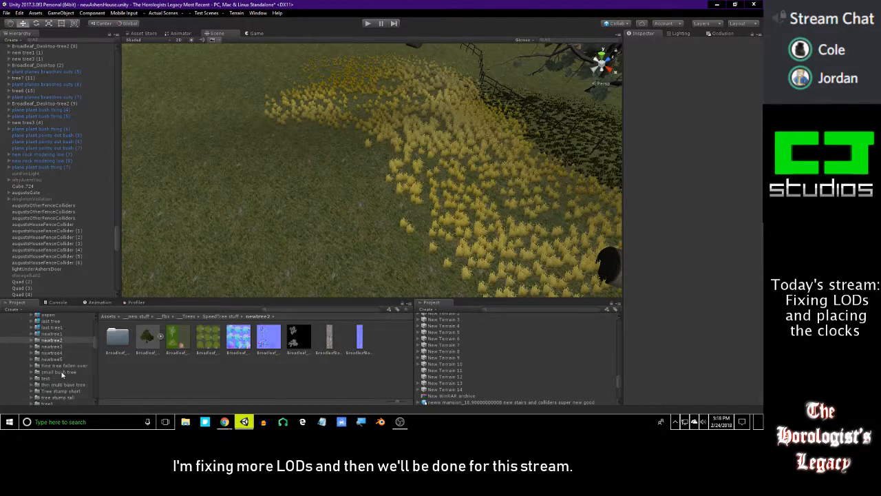
left_click(147, 338)
left_click_drag(147, 345, 238, 168)
right_click_drag(308, 173, 138, 119)
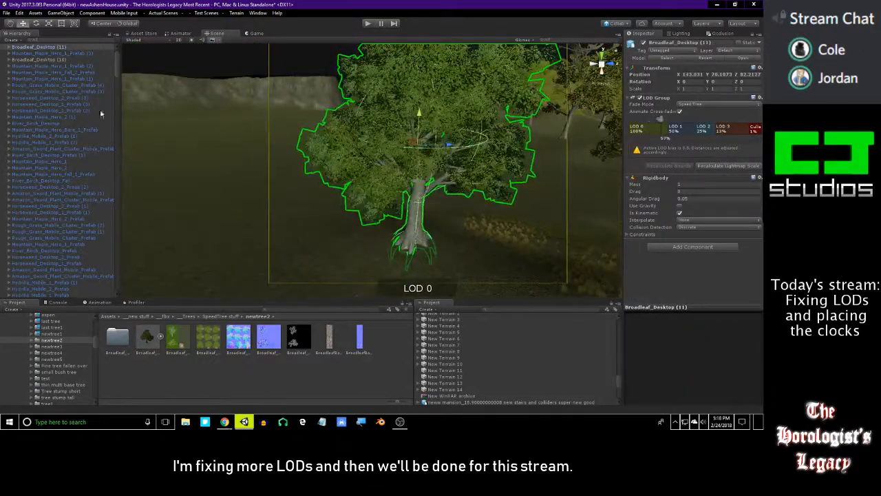
left_click(9, 47)
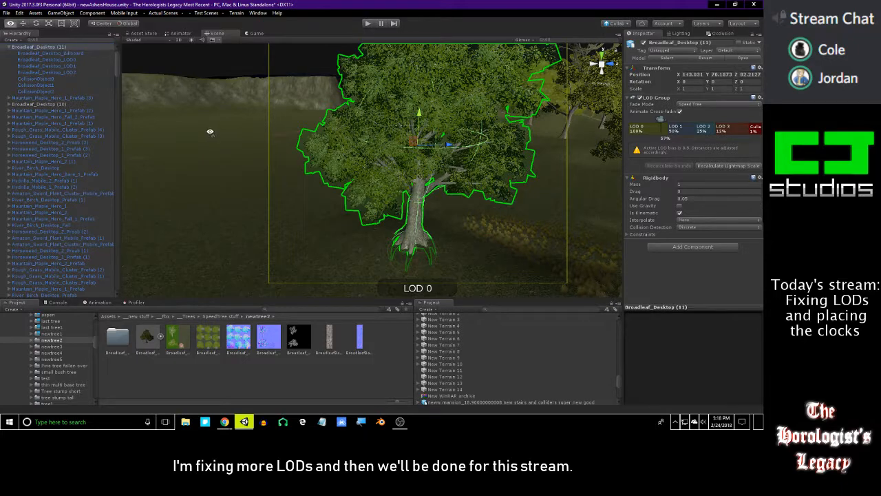
right_click_drag(210, 135, 282, 138)
key("Delete")
Move the Broadleaf_Desktop (10) tree across the field to open ground away from the other trees.
double_click(39, 53)
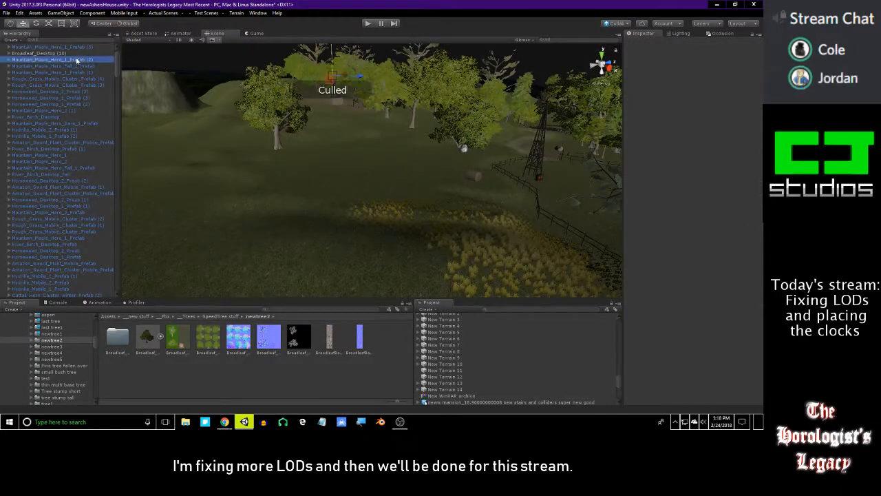
right_click_drag(278, 122, 406, 128)
key("f")
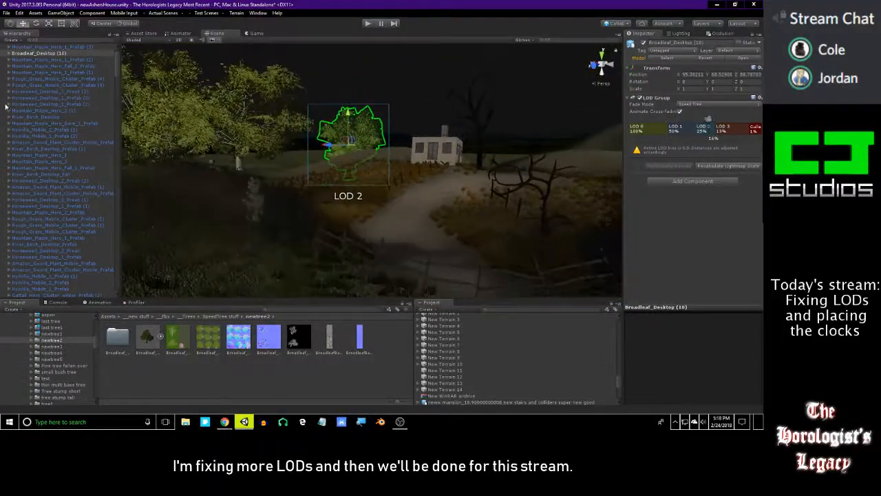
right_click_drag(337, 203, 255, 213)
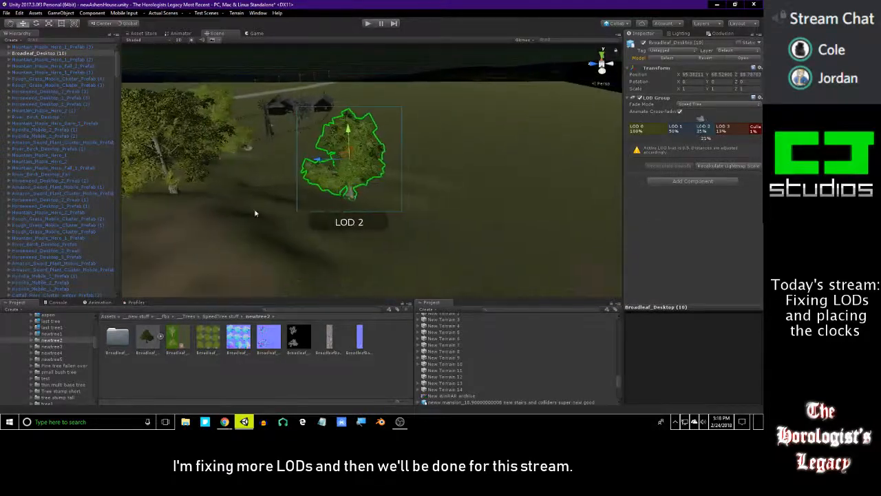
left_click_drag(353, 162, 342, 126)
right_click_drag(366, 149, 298, 166)
left_click_drag(367, 185, 473, 154)
Set the Broadleaf tree's LOD 1 threshold to 68% and its LOD 2 threshold to 48%, checking the transitions at varying distances.
right_click_drag(473, 154, 493, 132)
left_click_drag(668, 128, 652, 131)
right_click_drag(480, 172, 466, 145)
left_click_drag(696, 129, 671, 129)
mouse_move(570, 190)
right_mouse_down()
mouse_move(501, 211)
mouse_move(571, 206)
mouse_move(562, 198)
right_mouse_up()
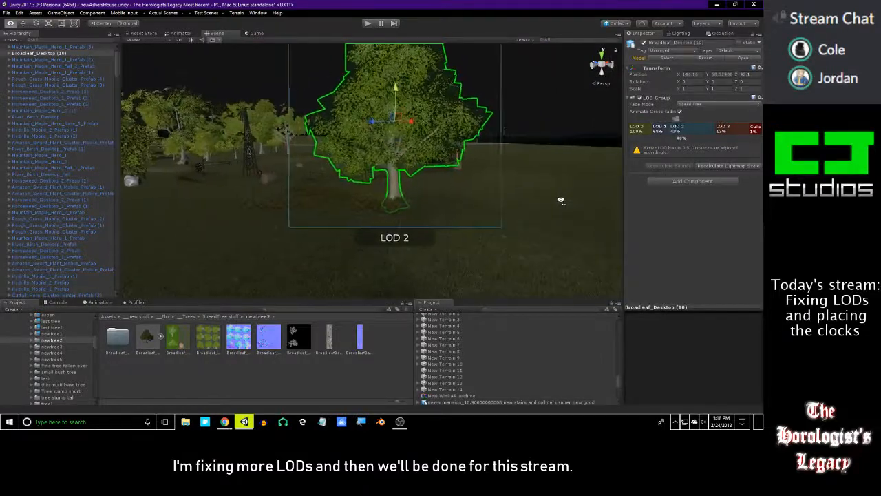
right_click_drag(561, 200, 561, 200)
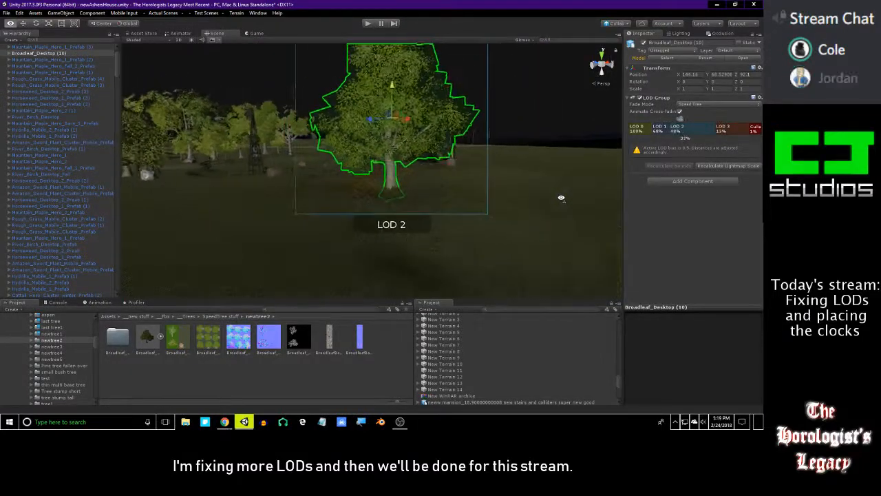
right_click_drag(561, 197, 561, 197)
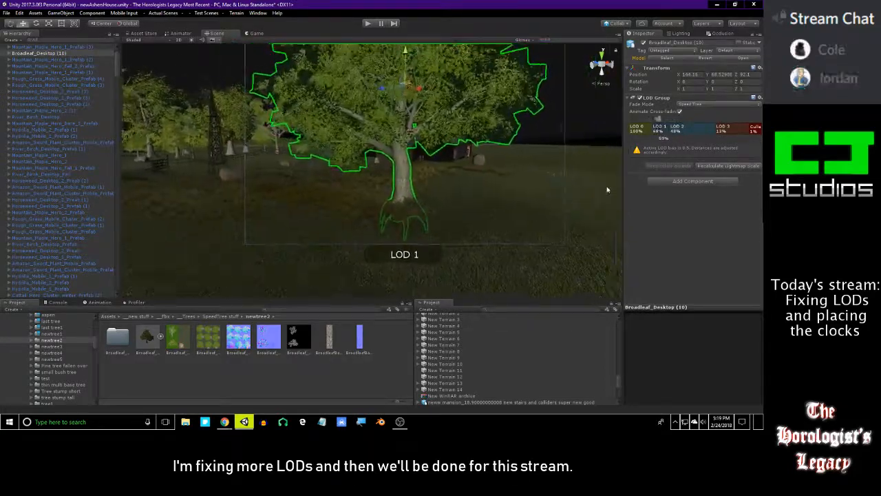
Set the Broadleaf tree's LOD fade mode to Cross Fade, keeping animated cross-fading enabled.
left_click(679, 111)
left_click(696, 105)
left_click(698, 121)
right_click_drag(494, 157, 515, 155)
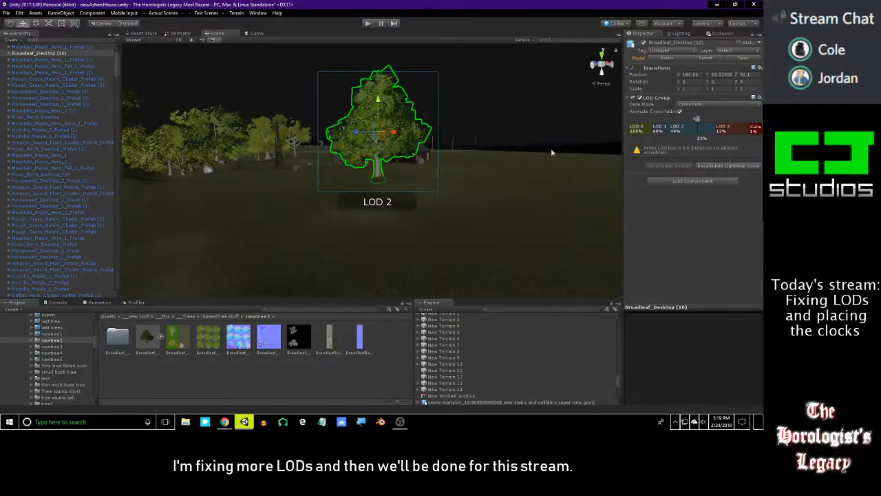
Set the Broadleaf tree's LOD 3 threshold to 25% and its culling threshold to 10%.
left_click_drag(716, 130, 704, 131)
right_click_drag(507, 184, 476, 161)
left_click_drag(705, 129, 695, 129)
right_click_drag(491, 187, 523, 200)
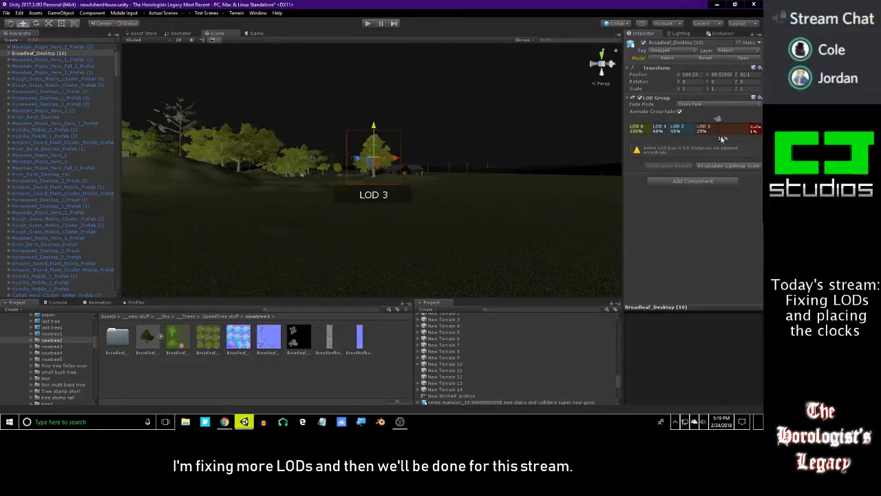
left_click_drag(749, 129, 718, 130)
left_click(720, 131)
right_click_drag(503, 160, 475, 211)
key("w")
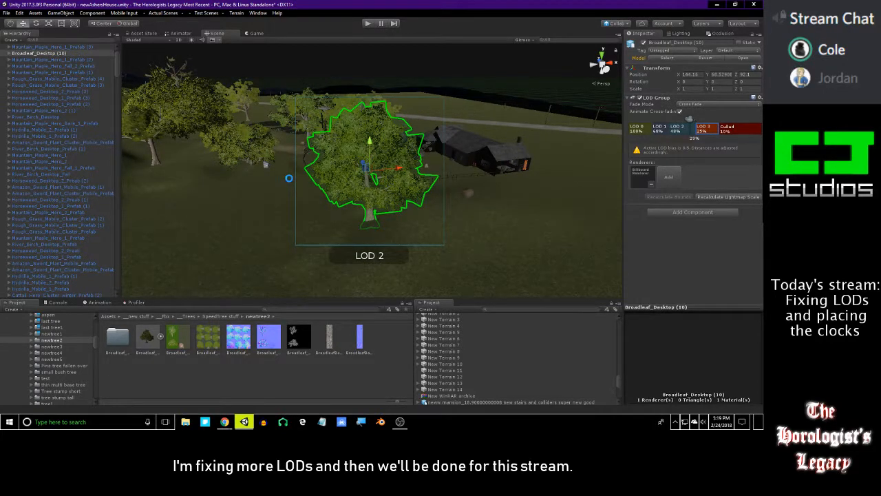
Save the Broadleaf tree as the prefab Broadleaf_Desktop Pefab and delete its copy from the scene.
left_click(66, 53)
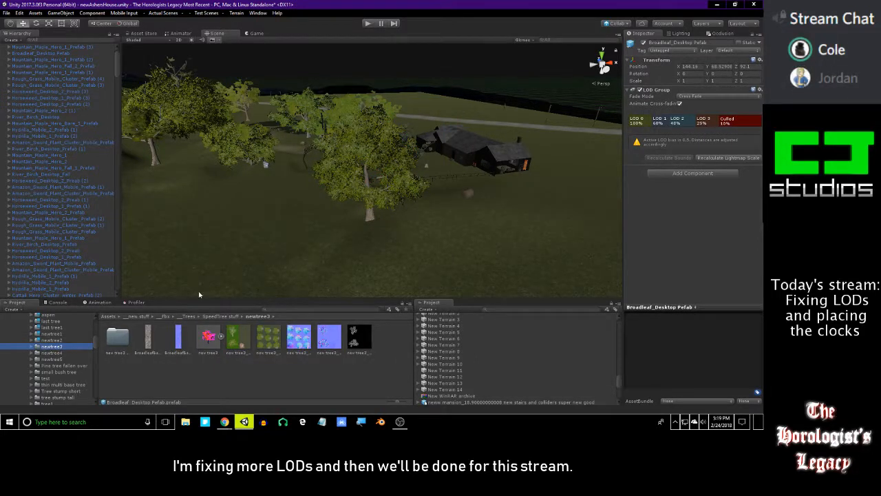
left_click(369, 212)
key("Delete")
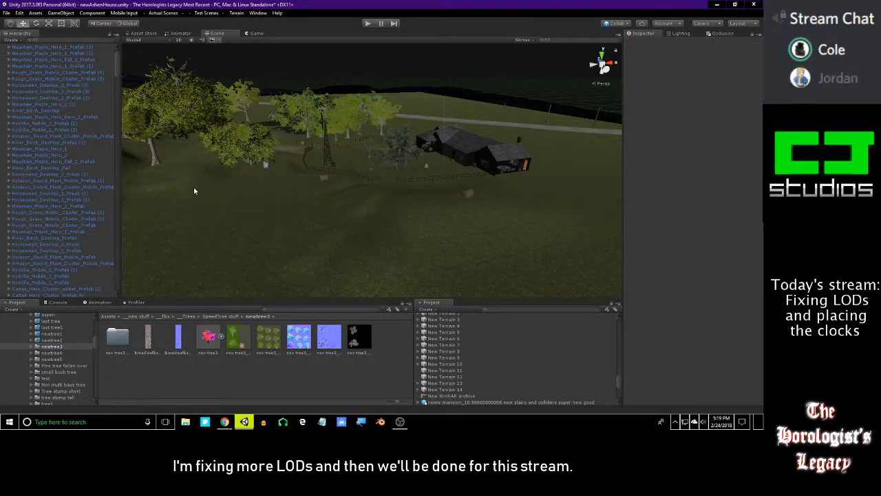
Place the new tree3 model from the newtree3 folder onto the open field in the scene.
scroll(50, 374, "down", 3)
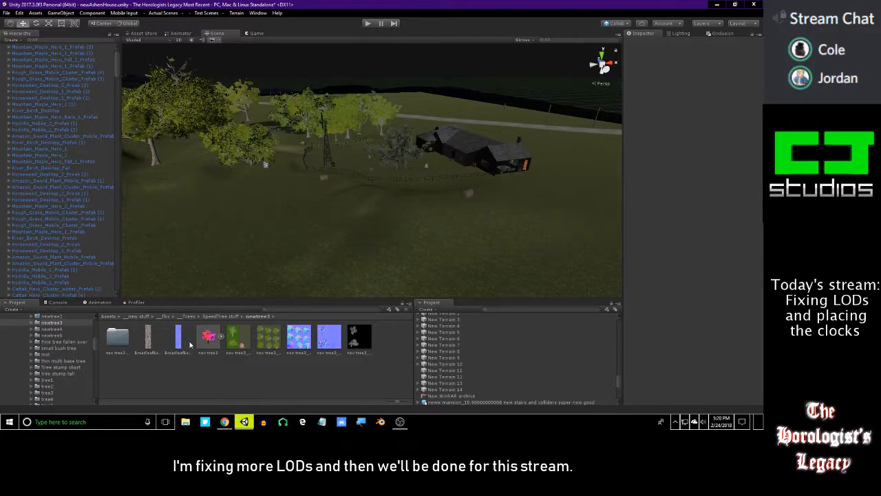
left_click_drag(219, 299, 326, 242)
right_click_drag(415, 224, 203, 169)
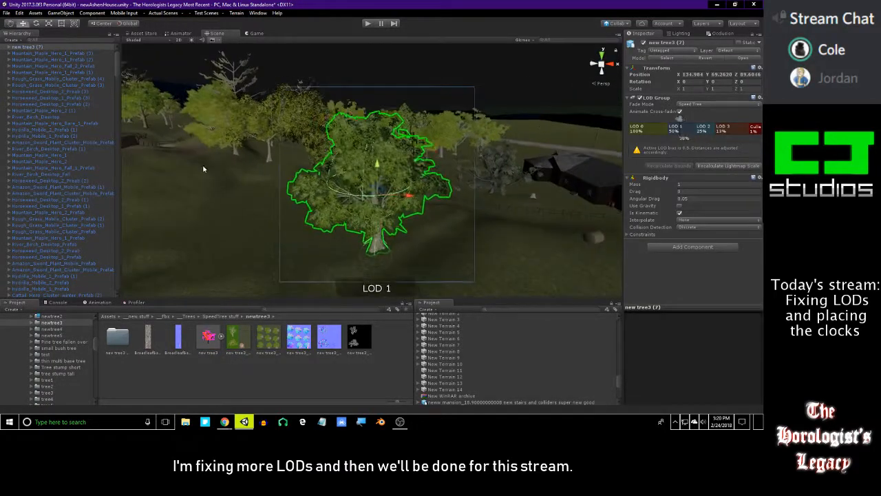
Delete the three CollisionObject children from new tree3 (7), accepting the break of its prefab instance.
right_click(32, 81)
left_click(31, 41)
scroll(33, 55, "up", 1)
left_click(32, 47)
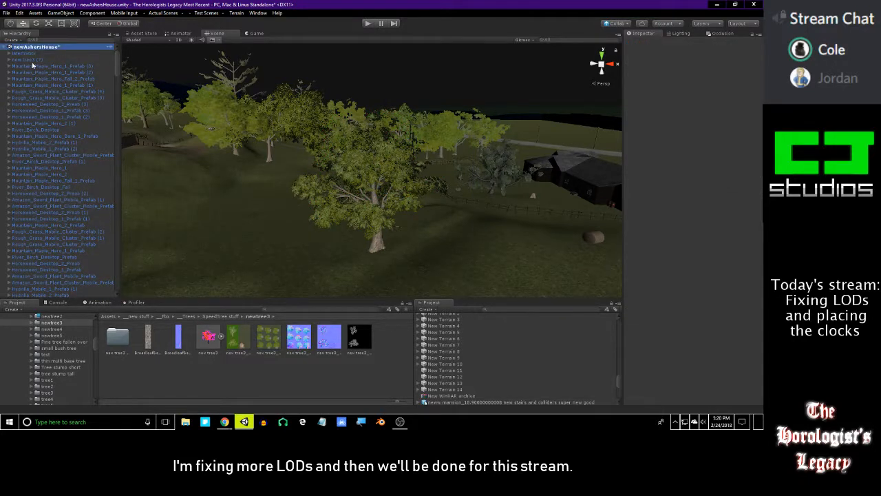
left_click(28, 60)
left_click(9, 60)
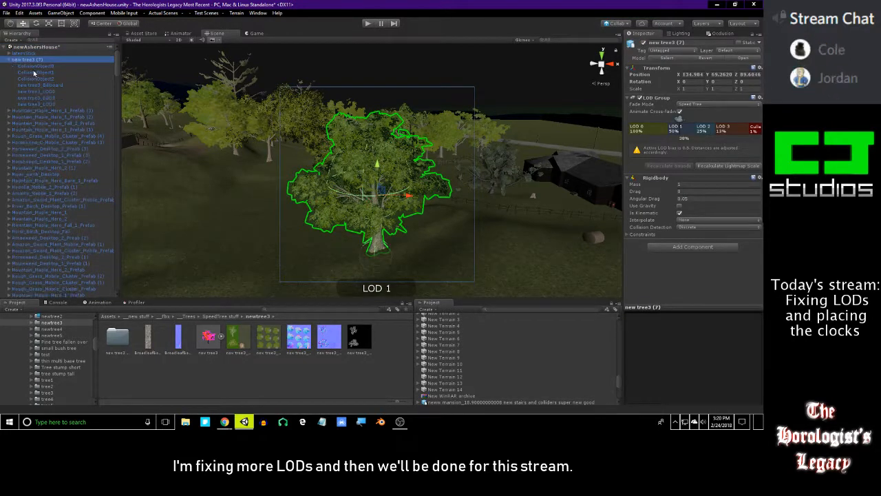
left_click(36, 66)
left_click(39, 78, "shift")
key("Delete")
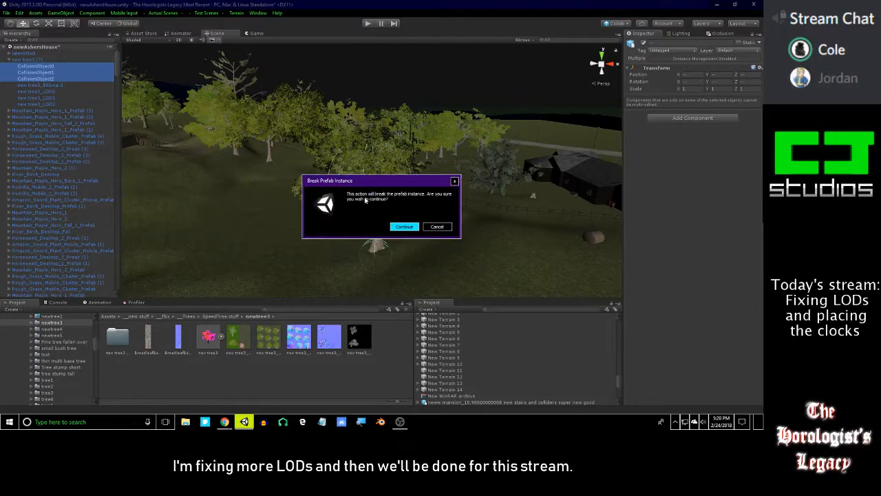
left_click(401, 227)
Check new tree3's remaining LOD and billboard children, and remove the Rigidbody component from its parent object.
left_click(53, 80)
left_click(54, 73)
left_click(56, 67)
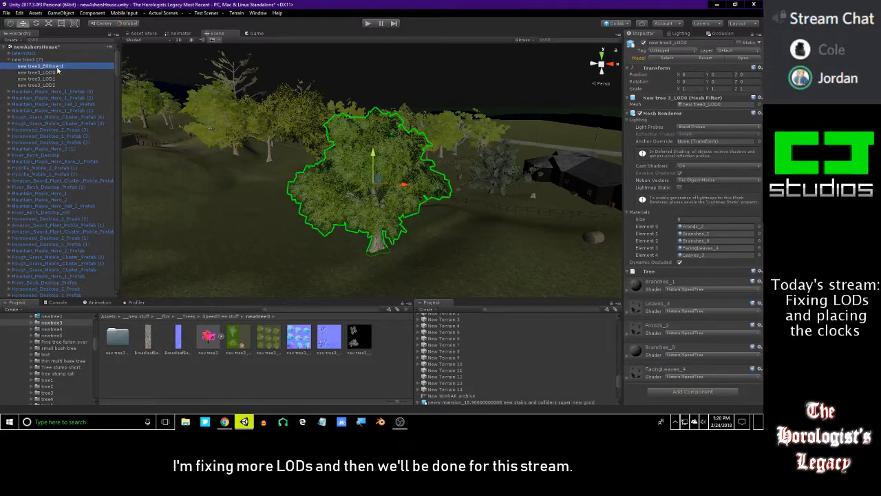
left_click(39, 60)
left_click(759, 178)
left_click(679, 196)
Set the LOD 1 threshold of new tree3 (7) to 77%, checking the tree's appearance around the transition distance.
right_click_drag(447, 176, 409, 167)
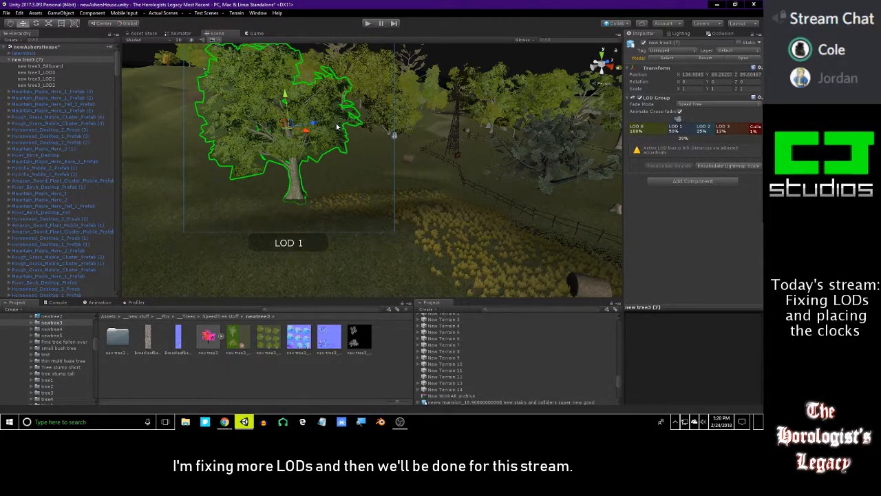
key("f")
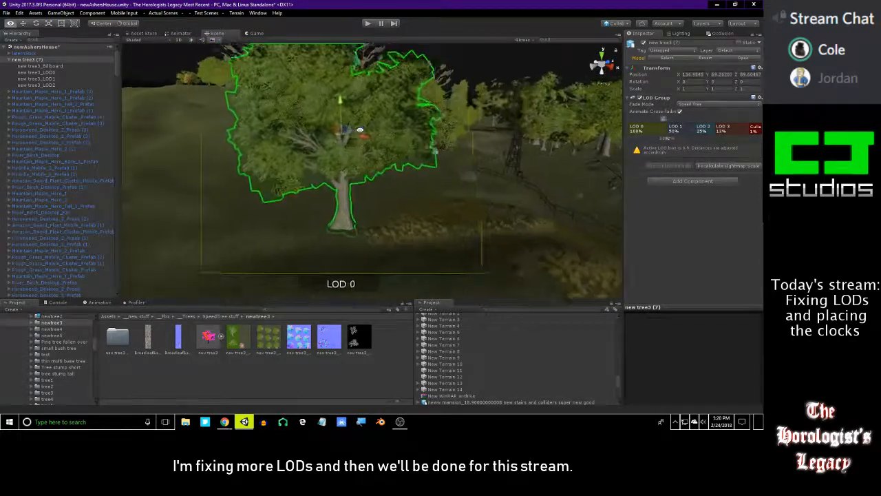
right_click_drag(373, 135, 380, 138)
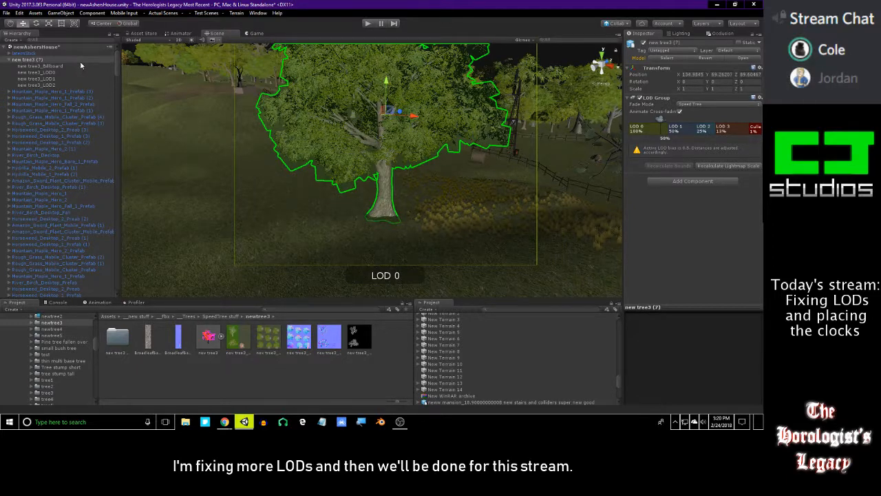
left_click(40, 60)
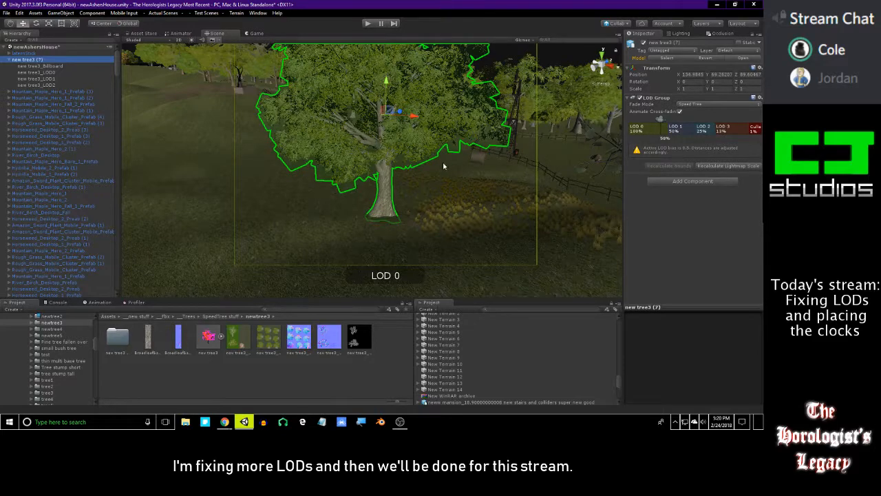
key("f")
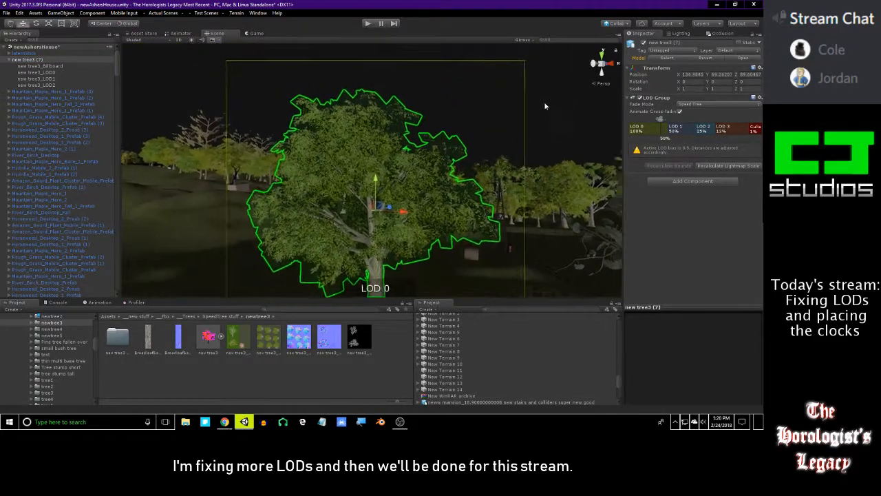
left_click_drag(665, 126, 644, 130)
right_click_drag(542, 182, 567, 148)
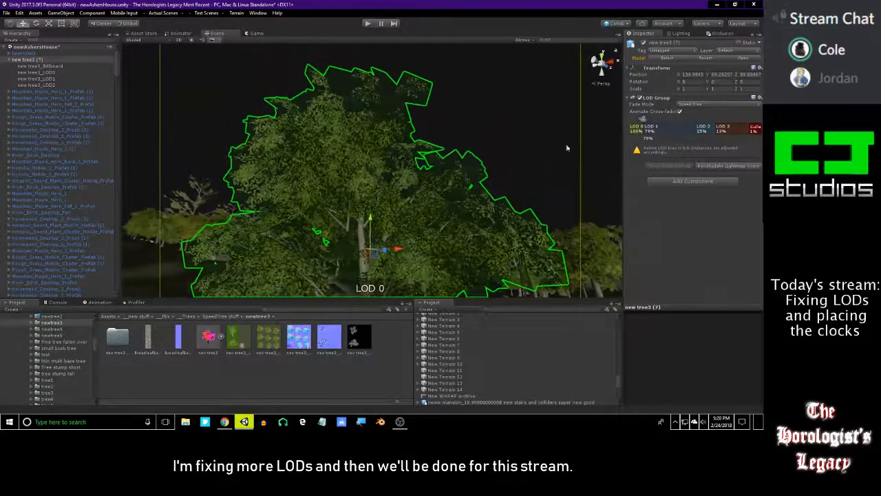
left_click_drag(642, 130, 641, 130)
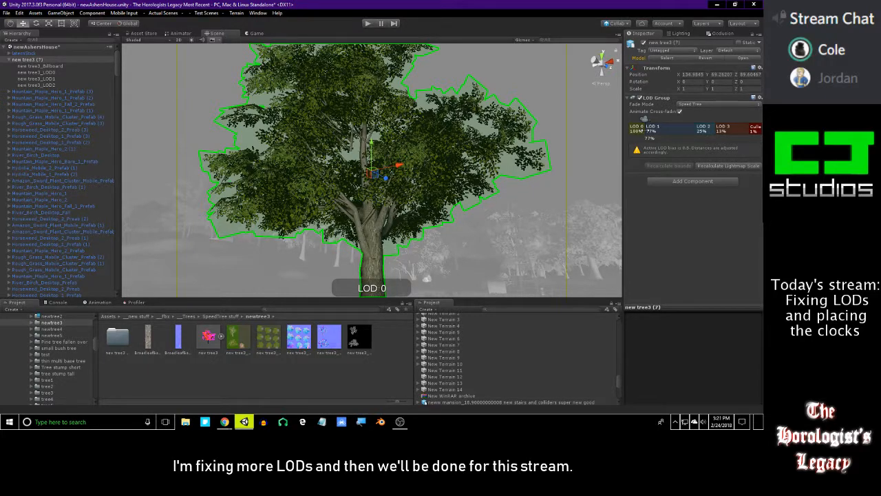
left_click_drag(647, 131, 646, 131)
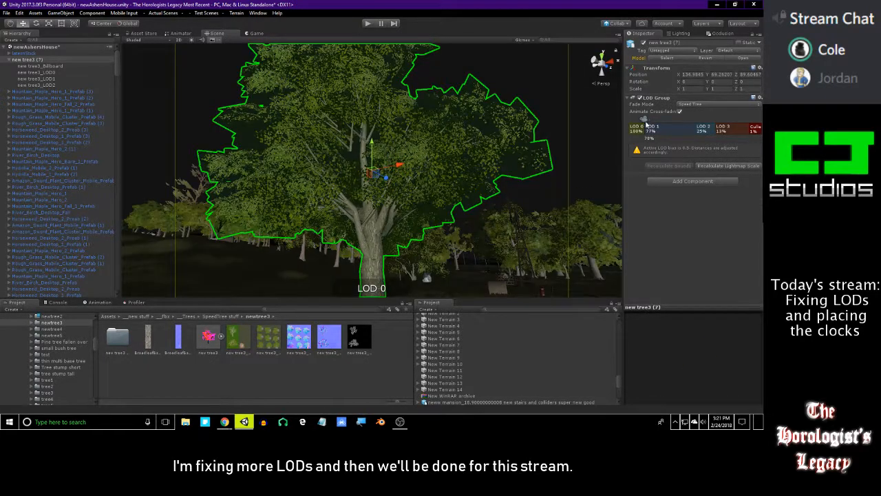
Change new tree3's fade mode to Cross Fade and set LOD 2 to 40%, LOD 3 to 28% and Culled to 9%.
left_click(648, 127)
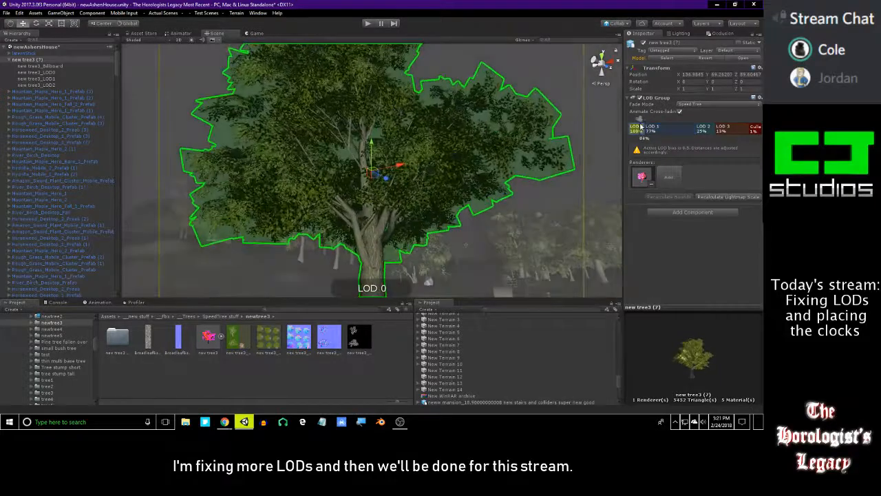
left_click(682, 104)
left_click(692, 122)
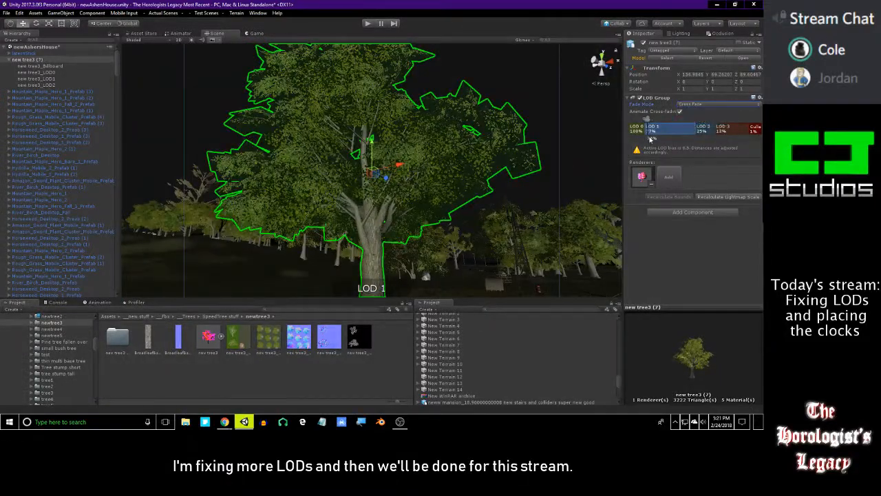
mouse_move(651, 125)
left_mouse_down()
mouse_move(700, 132)
mouse_move(633, 138)
mouse_move(674, 136)
mouse_move(687, 126)
mouse_move(671, 122)
mouse_move(686, 130)
mouse_move(678, 126)
mouse_move(747, 119)
mouse_move(723, 124)
mouse_move(724, 140)
left_mouse_up()
left_click_drag(541, 154, 490, 213, "alt")
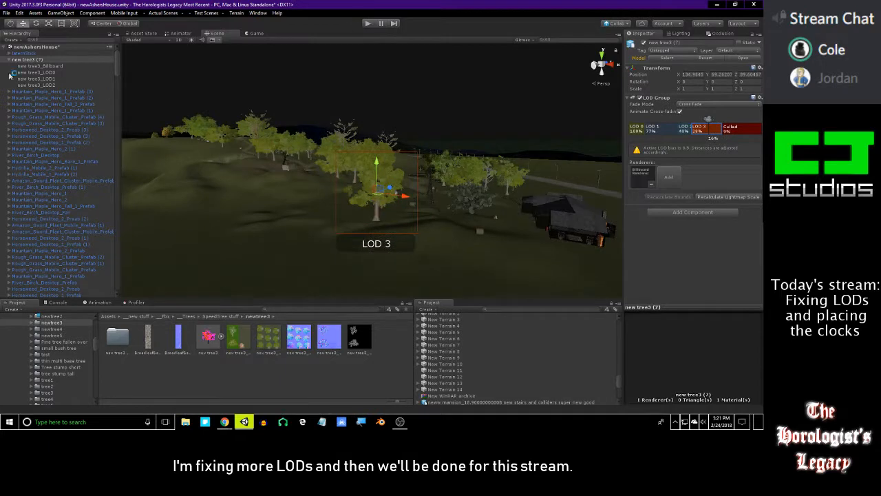
Rename new tree3 (7) as new tree3 prefab and save it as a prefab in the newtree3 folder.
left_click(29, 67)
left_click(44, 61)
left_click(58, 60)
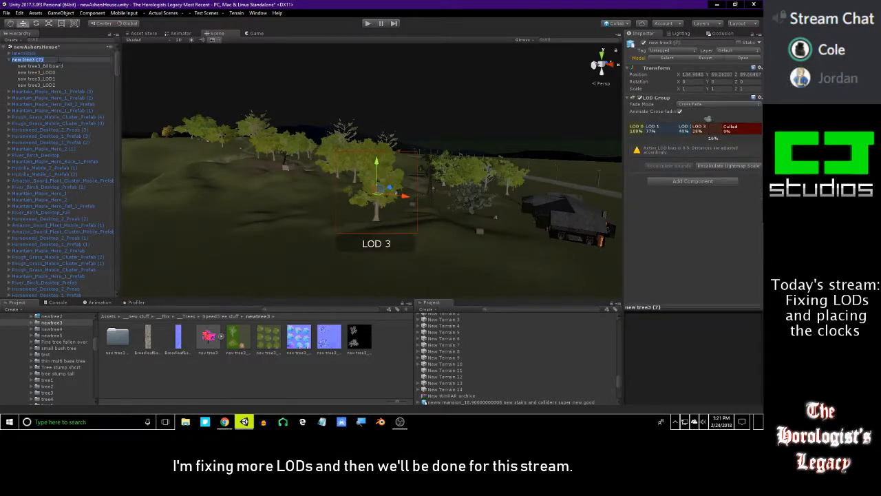
type("prefa")
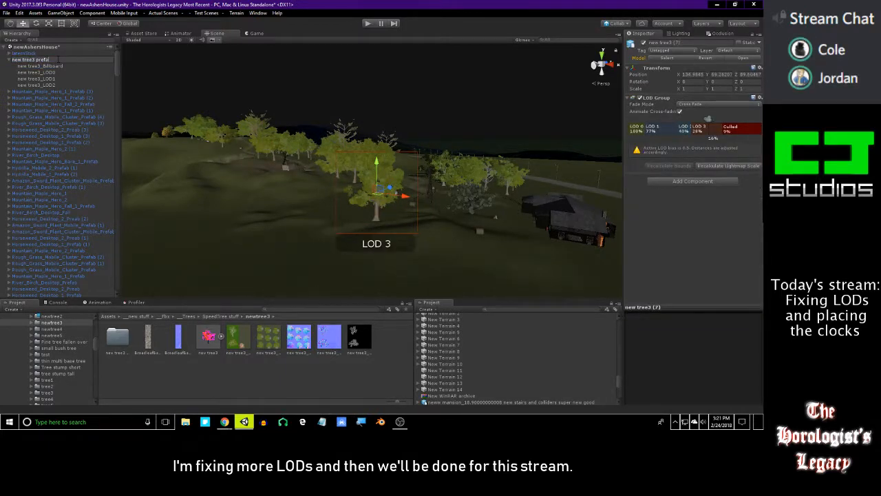
key("Return")
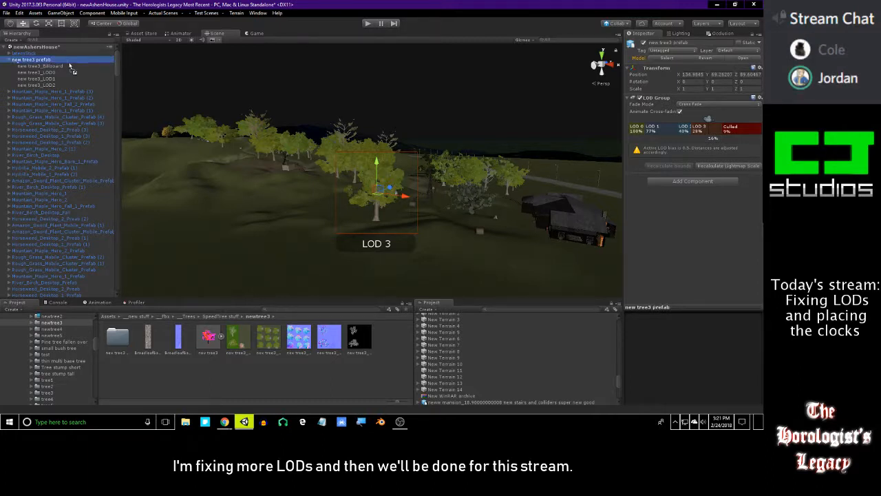
left_click_drag(69, 66, 245, 245)
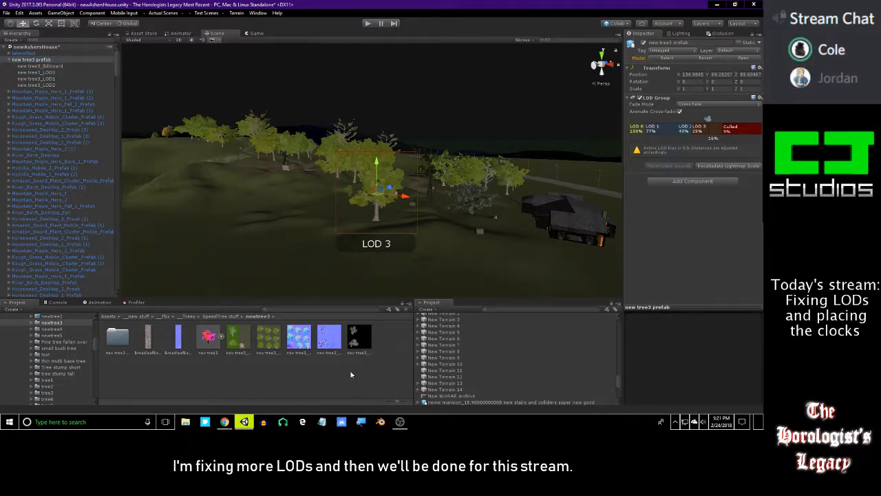
left_click_drag(351, 374, 338, 377)
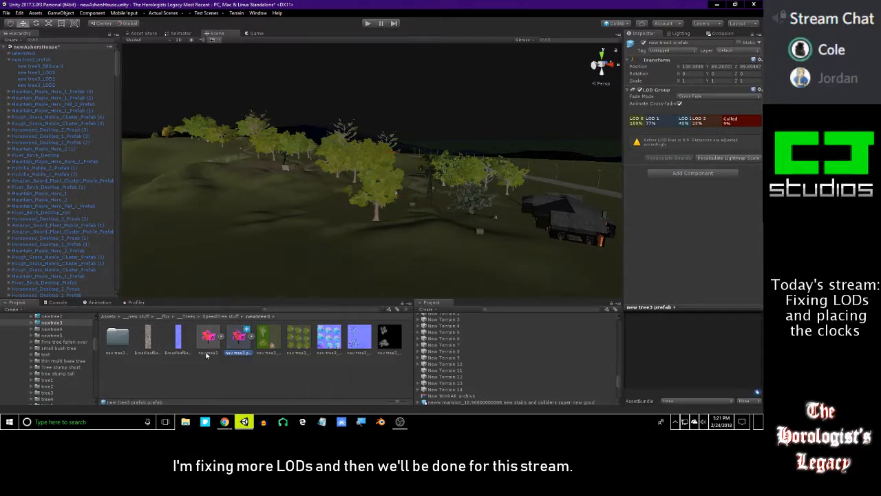
Set the LOD 3 threshold of new tree3 prefab to 24% and apply the change to its prefab asset.
left_click(53, 329)
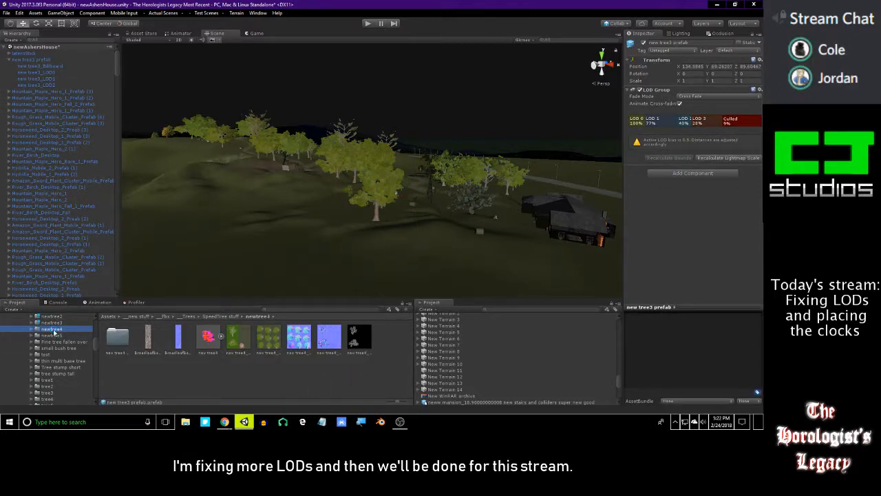
left_click(224, 421)
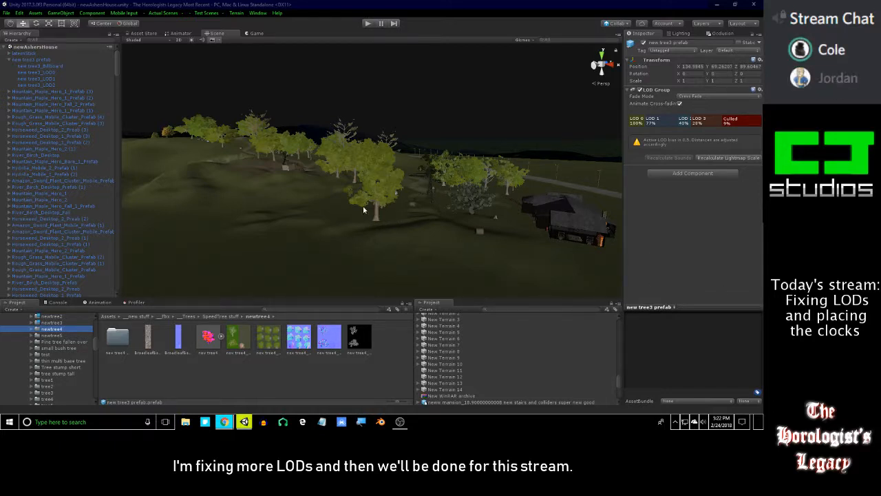
mouse_move(395, 183)
right_mouse_down()
mouse_move(360, 191)
mouse_move(390, 198)
right_mouse_up()
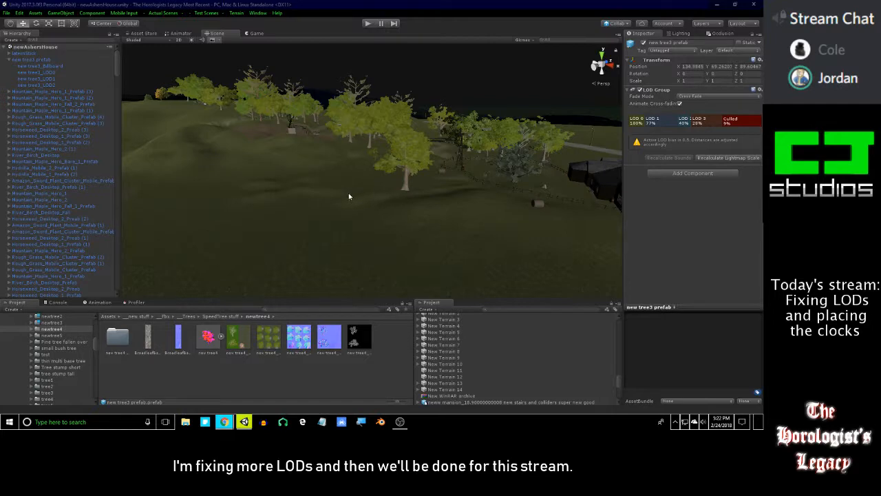
right_click_drag(328, 222, 287, 252)
left_click(365, 227)
key("f")
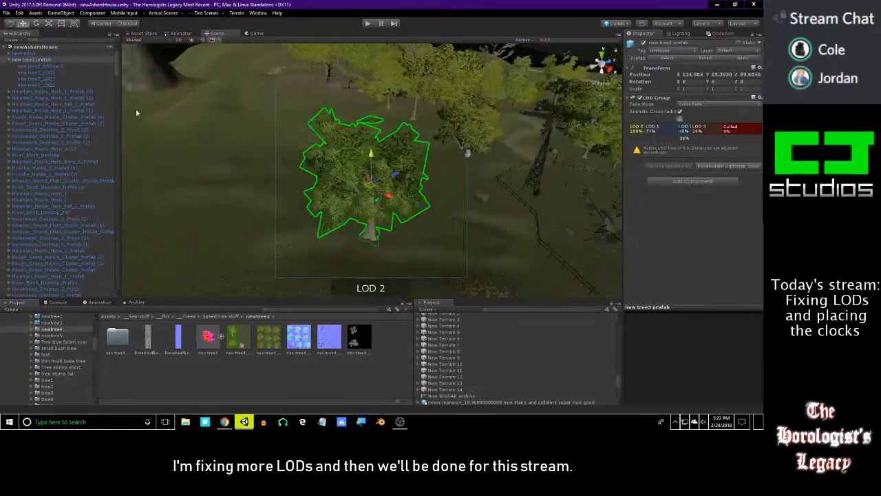
left_click_drag(691, 129, 697, 129)
left_click(742, 58)
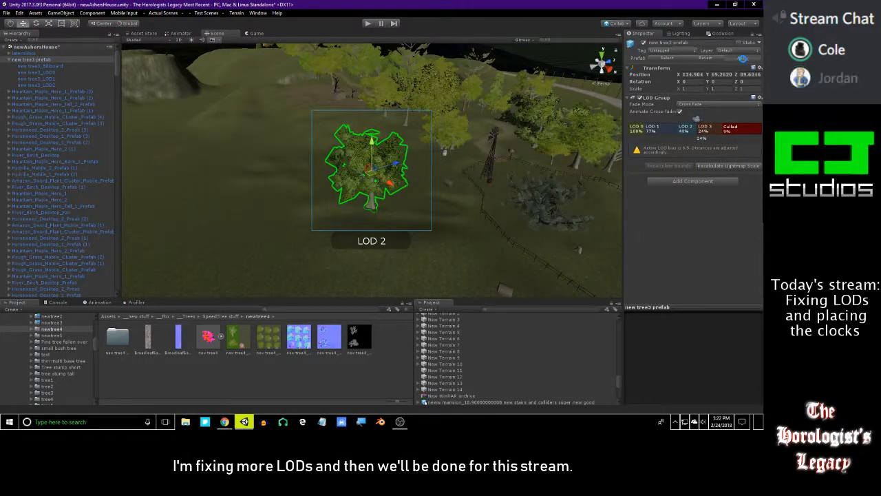
Delete the new tree3 prefab copy from the scene.
left_click(61, 67)
left_click(58, 61)
key("Delete")
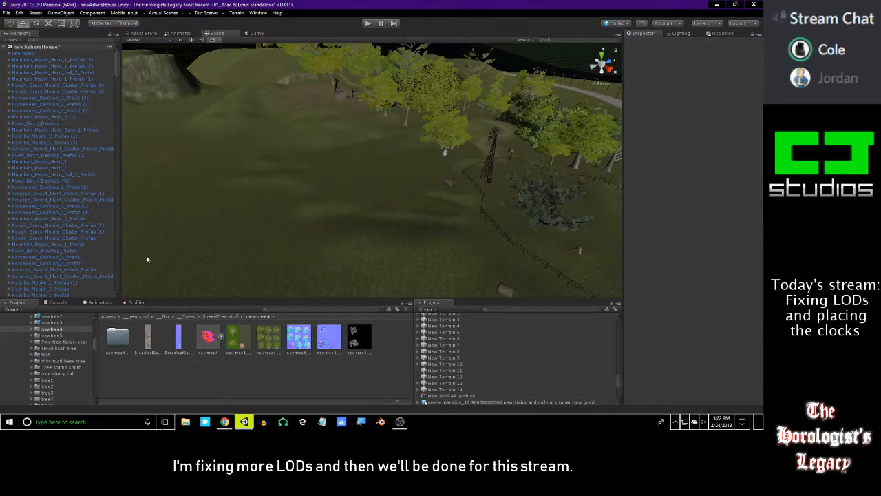
key("ctrl+z")
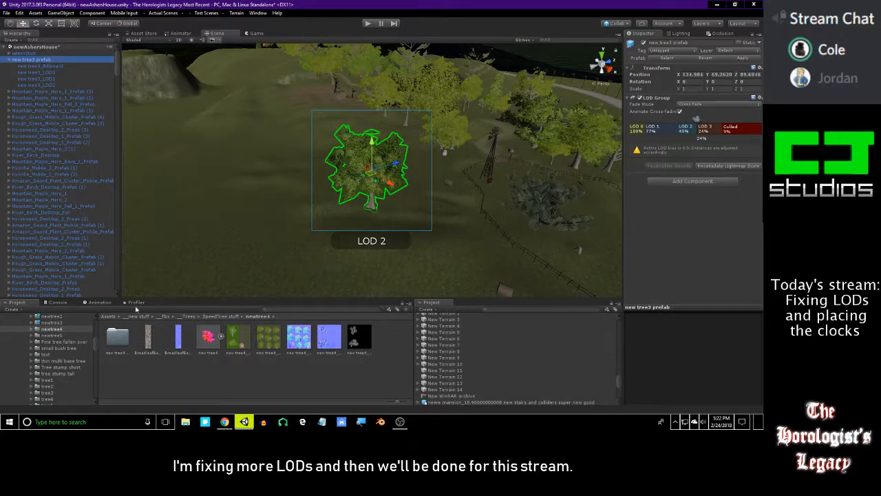
left_click(66, 327)
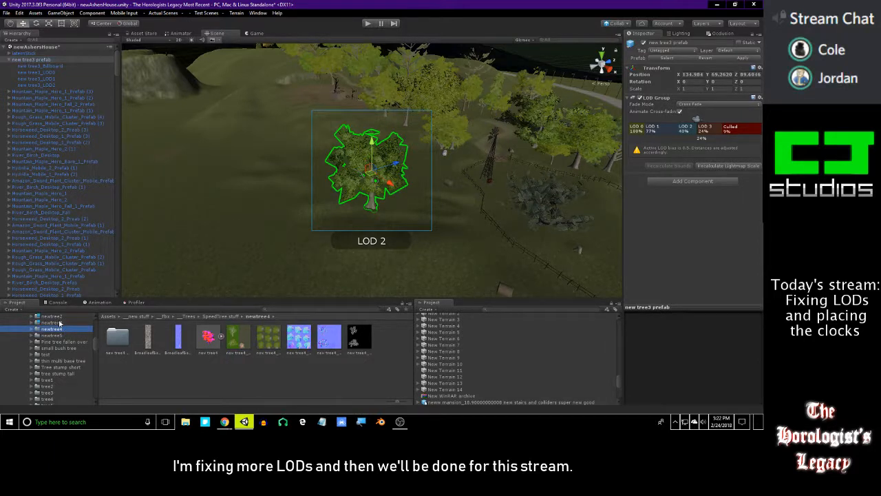
key("ctrl+y")
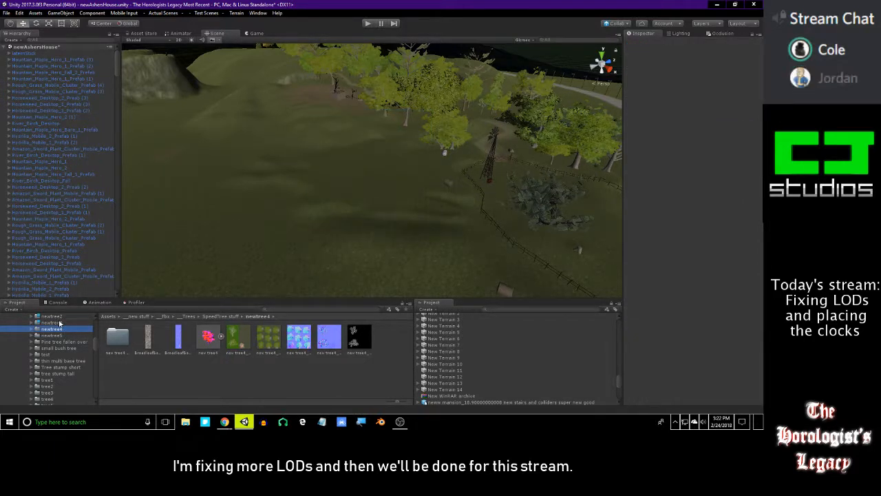
Place the new tree4 model from the newtree4 folder onto the open field and delete its three CollisionObject children.
left_click_drag(205, 347, 323, 203)
key("f")
left_click(9, 60)
left_click(31, 72)
left_click(35, 65)
left_click(35, 78, "shift")
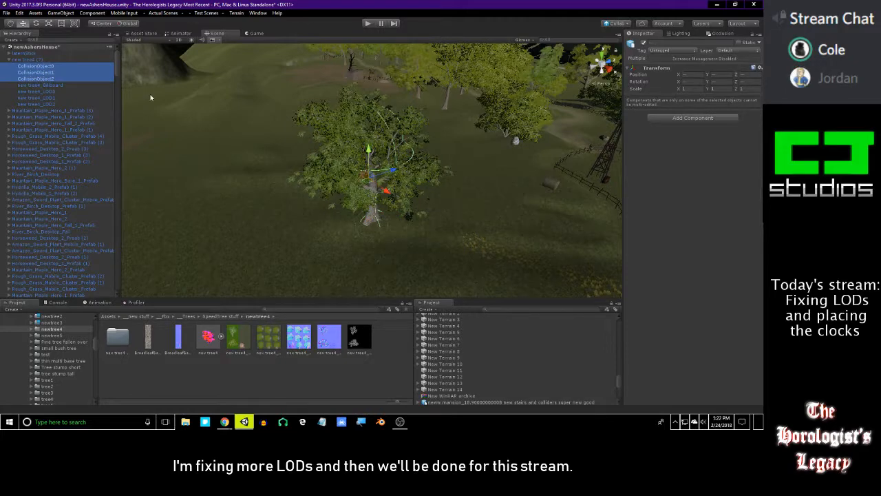
key("Delete")
left_click(405, 227)
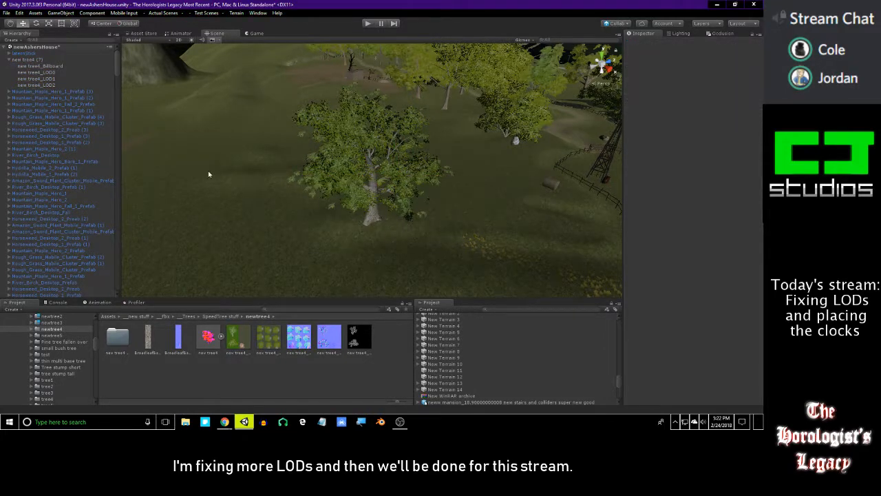
Remove the Rigidbody component from the new tree4 (7) parent object.
left_click(59, 61)
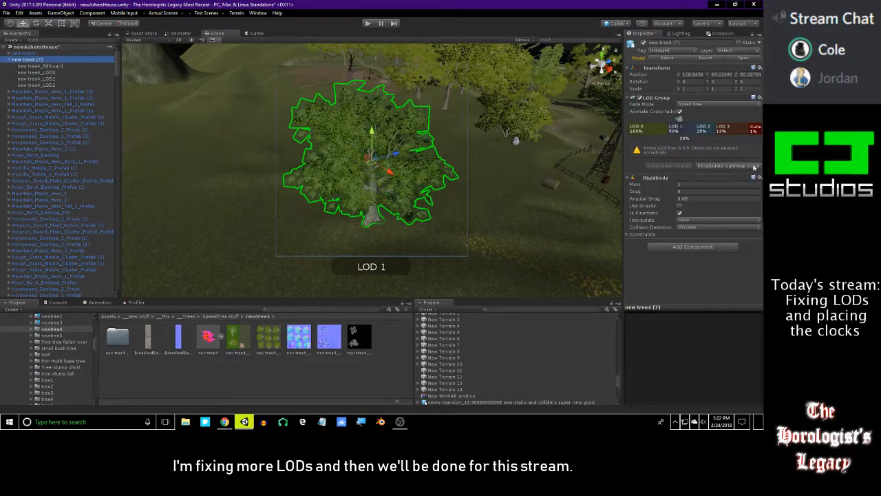
left_click(760, 177)
left_click(716, 197)
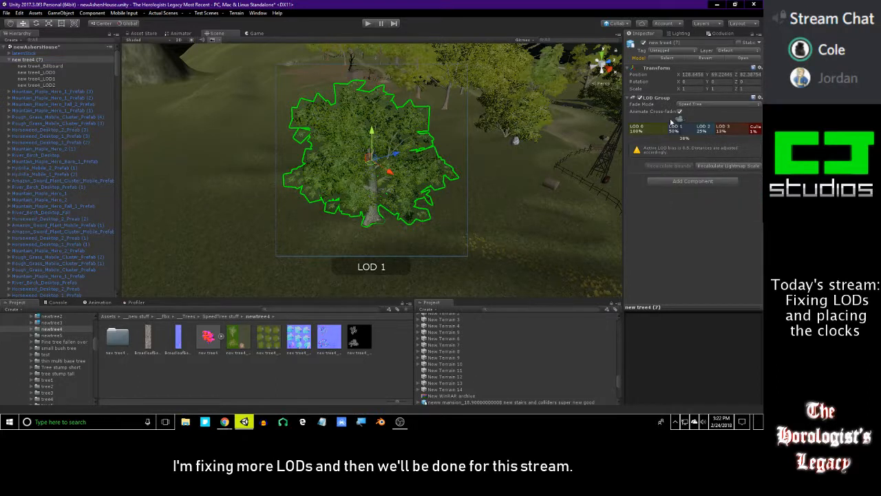
left_click(702, 104)
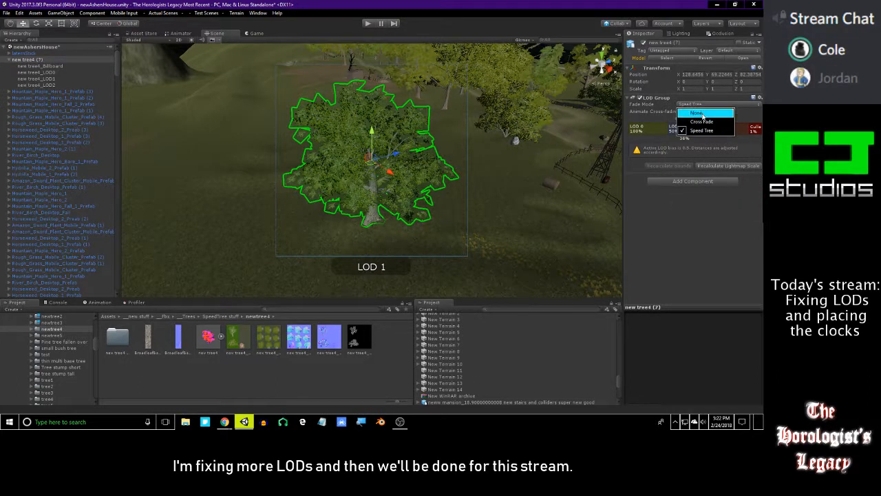
left_click(701, 121)
left_click(702, 104)
left_click(702, 130)
Inspect new tree4 up close and set its LOD Group fade mode to Cross Fade.
right_click_drag(473, 202, 563, 139)
key("w")
key("w")
key("s")
left_click(707, 107)
left_click(705, 123)
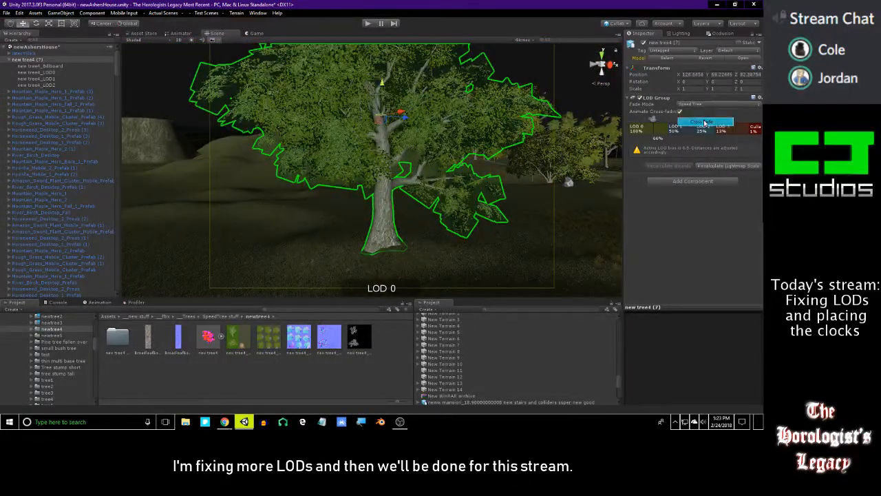
Set new tree4's LOD 1 threshold to 70% and preview the transition between LOD 0 and LOD 1.
mouse_move(652, 122)
left_mouse_down()
mouse_move(639, 122)
mouse_move(653, 121)
left_mouse_up()
right_click_drag(560, 132, 559, 122)
mouse_move(654, 121)
left_mouse_down()
mouse_move(634, 122)
mouse_move(675, 128)
mouse_move(633, 121)
mouse_move(656, 122)
mouse_move(647, 124)
left_mouse_up()
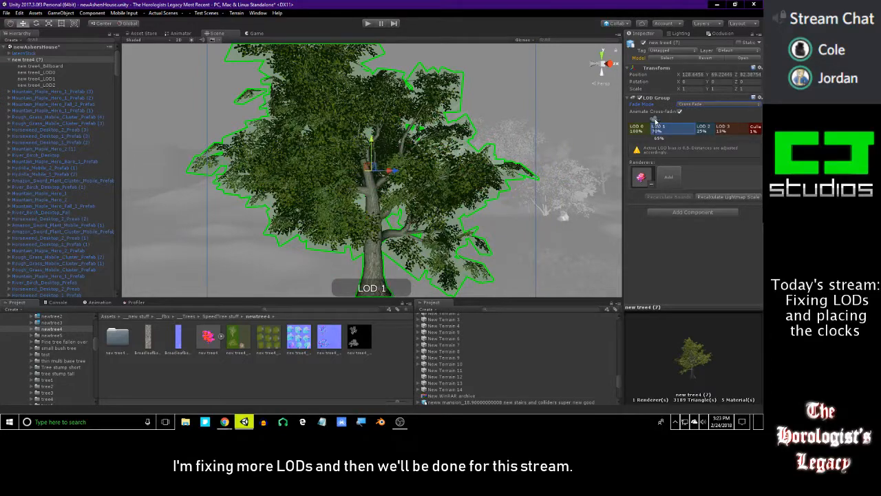
left_click_drag(651, 122, 641, 127)
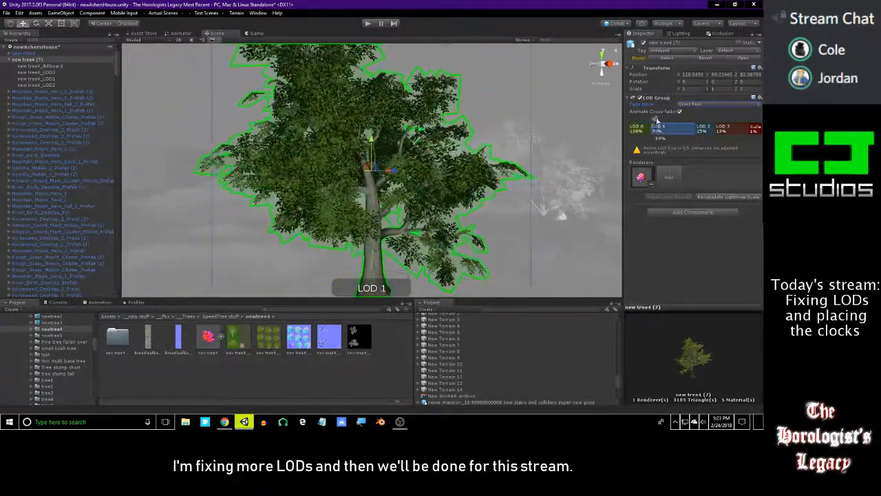
Set new tree4's LOD 2 threshold to 38%, LOD 3 to 19% and Culled to 8%.
mouse_move(650, 124)
left_mouse_down()
mouse_move(675, 120)
mouse_move(700, 134)
mouse_move(668, 120)
mouse_move(705, 120)
left_mouse_up()
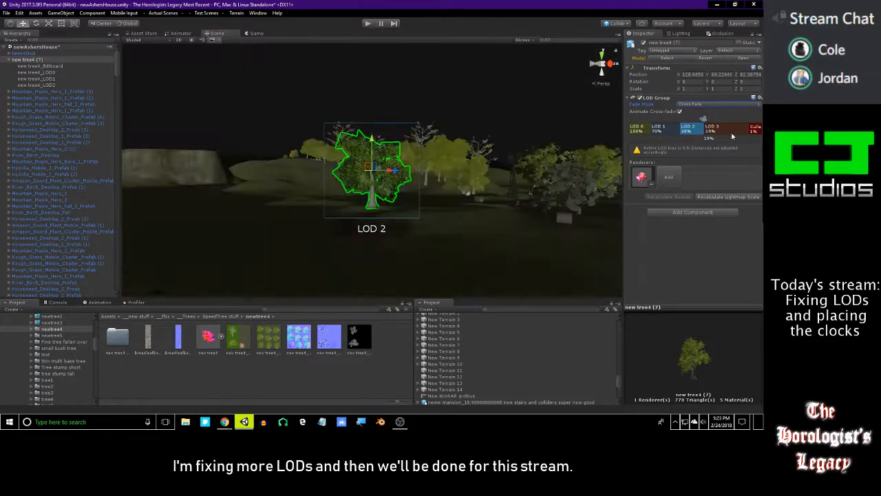
left_click_drag(753, 131, 727, 141)
left_click_drag(517, 131, 467, 146, "alt")
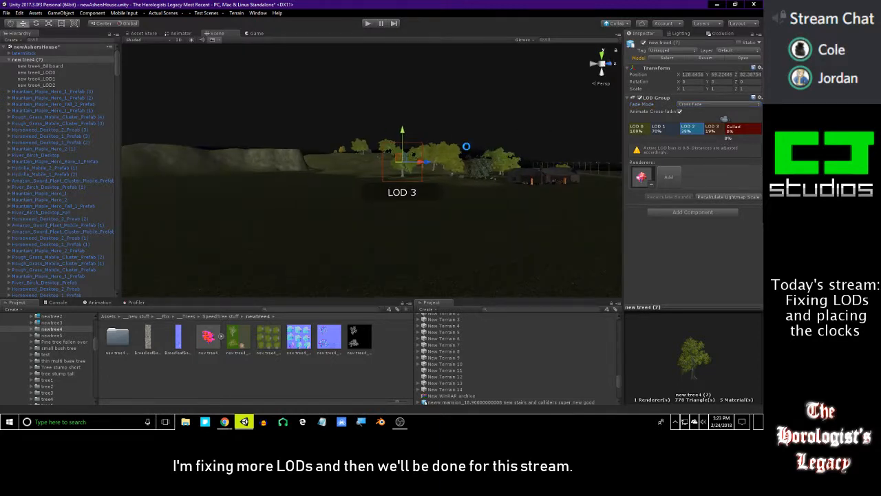
Rename the new tree4 (7) object to "new tree4 prefab" and store it as a prefab in the newtree4 folder.
left_click_drag(446, 163, 515, 194, "alt")
key("w")
right_click_drag(515, 195, 453, 189)
key("s")
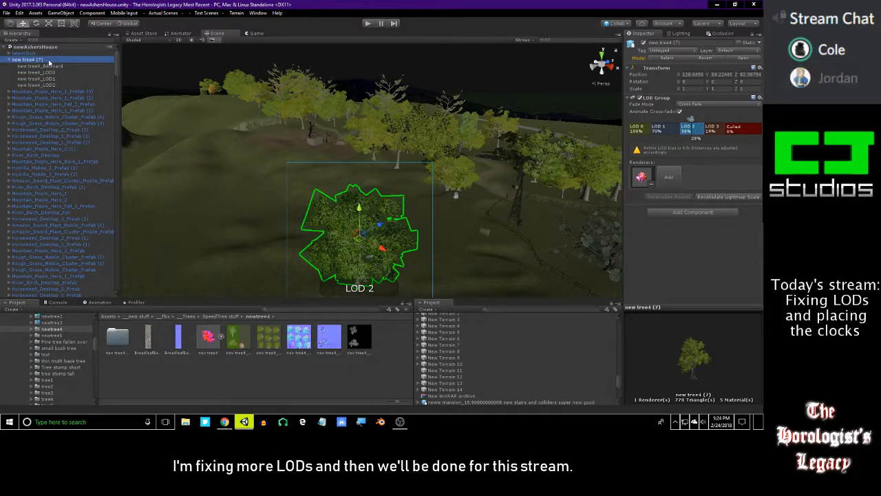
key("BackSpace")
key("BackSpace")
key("BackSpace")
key("BackSpace")
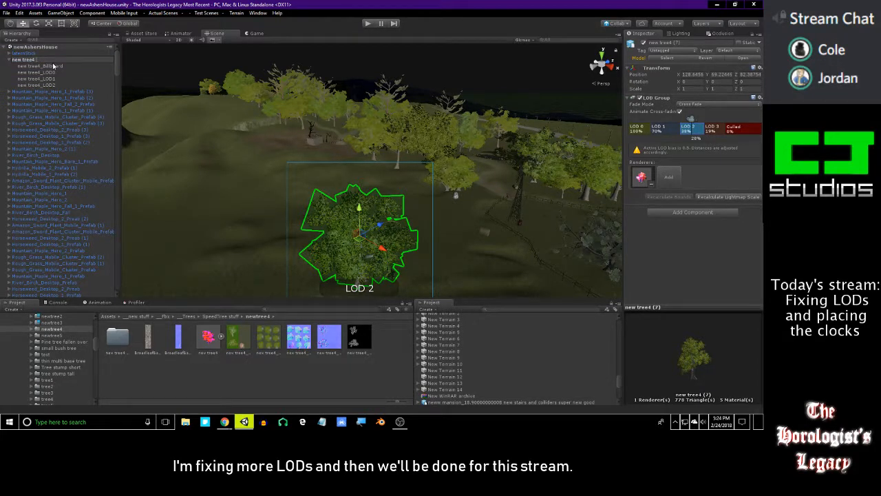
type("preface")
key("Return")
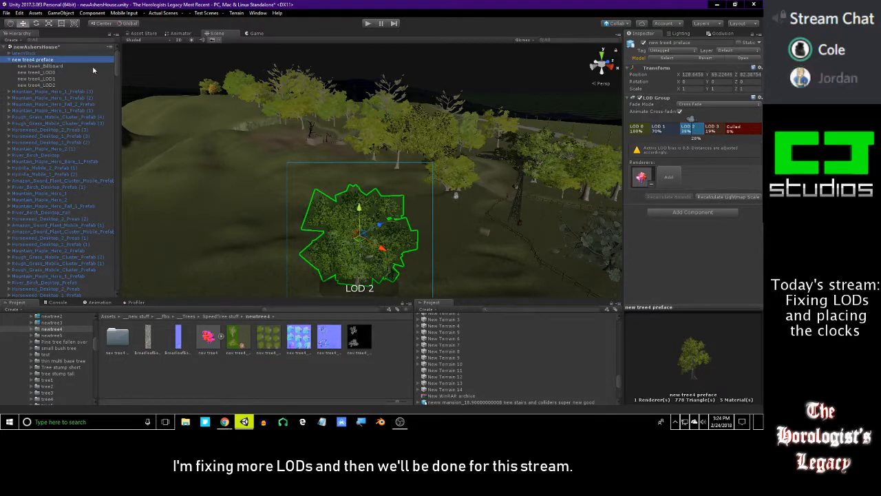
left_click(58, 62)
key("BackSpace")
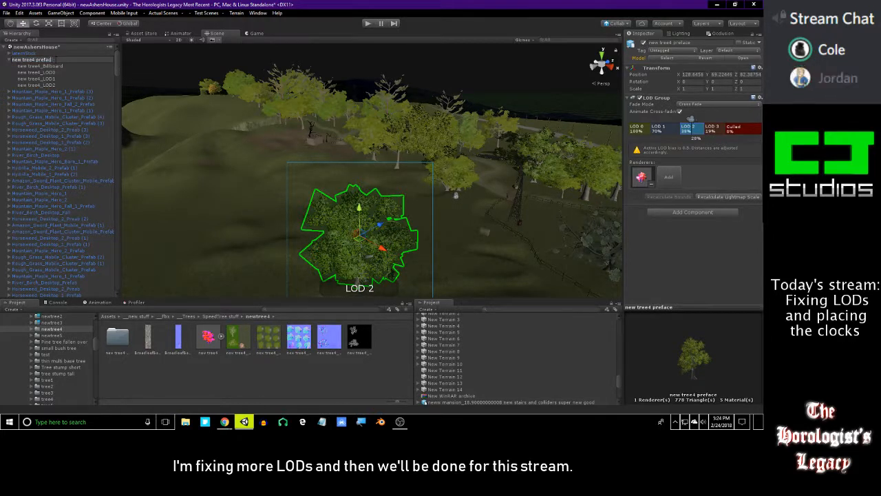
type("b")
key("Return")
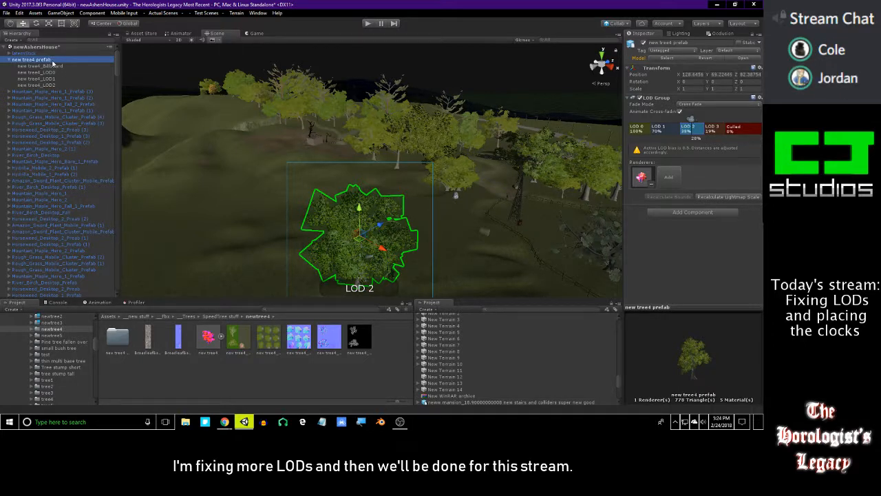
left_click_drag(53, 62, 259, 381)
Delete the new tree4 prefab instance from the scene and save the scene.
left_click(40, 60)
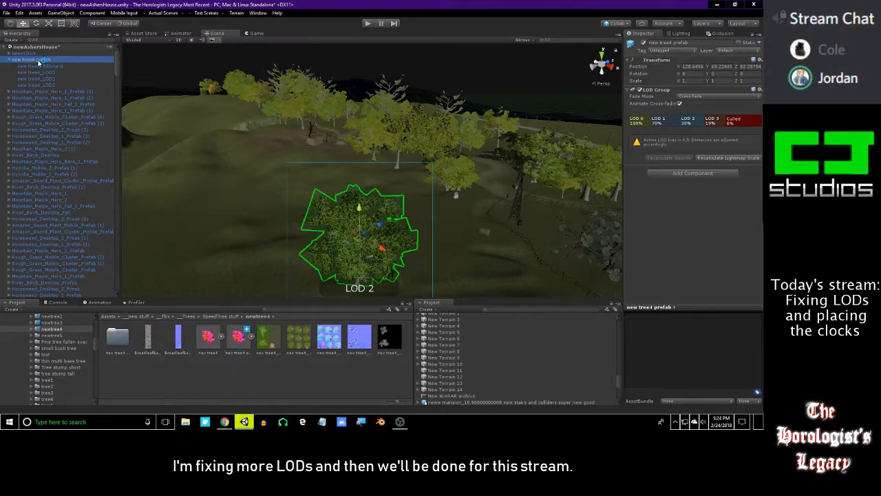
key("Delete")
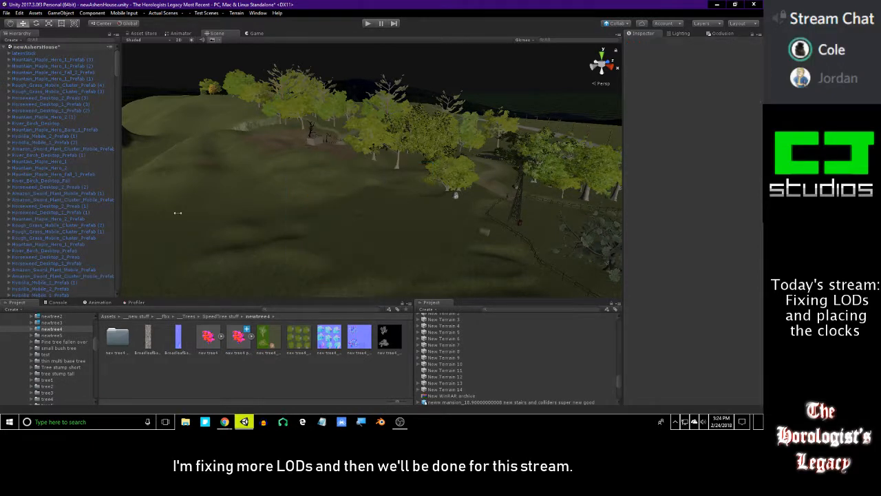
key("ctrl+s")
right_click_drag(330, 217, 353, 214)
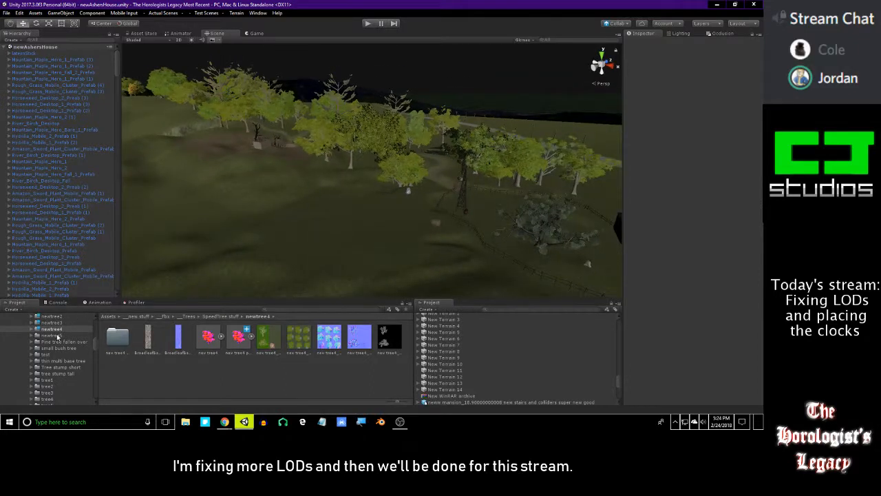
Open the newtree5 asset folder and place the new tree5 model on the open grass in the scene.
scroll(68, 350, "up", 3)
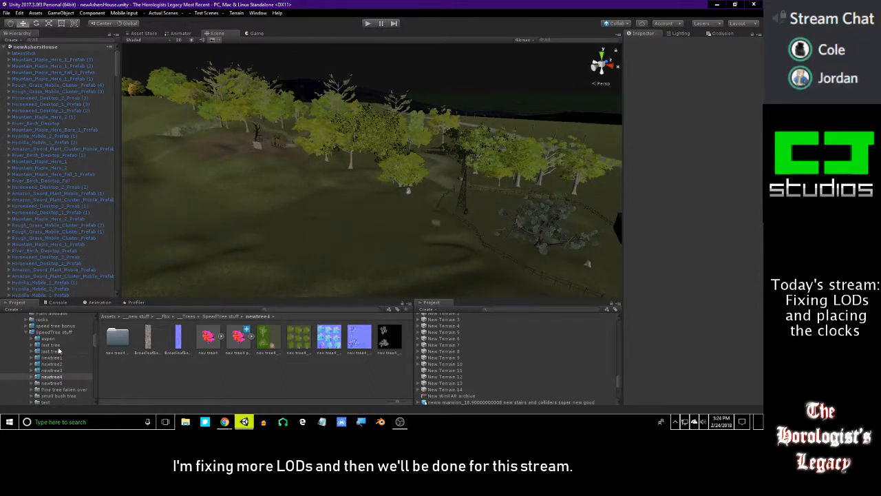
left_click(52, 382)
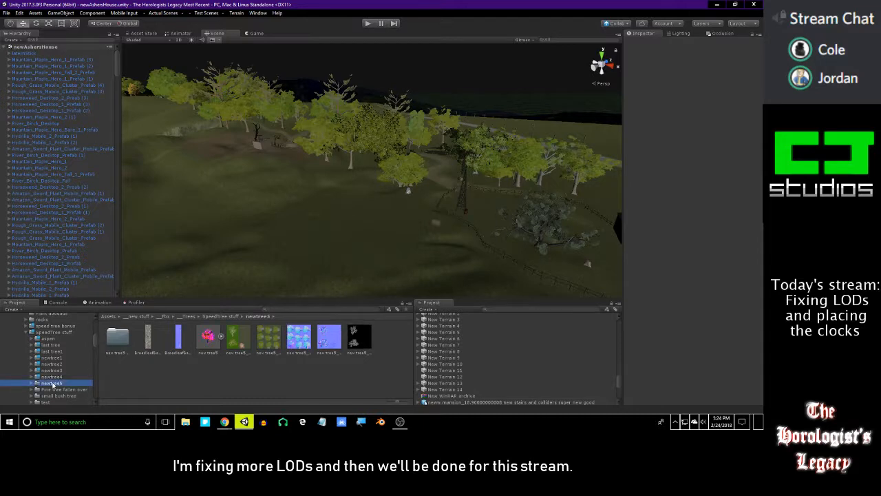
left_click(208, 338)
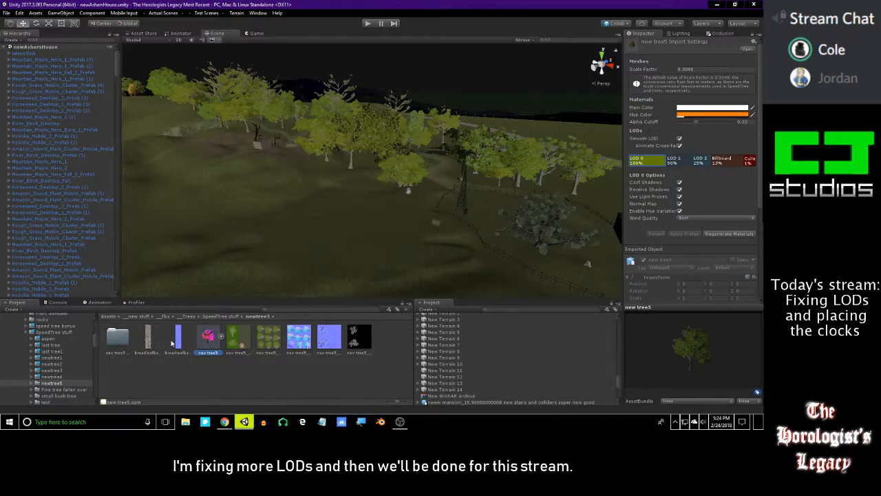
left_click(176, 339)
left_click(207, 335)
left_click(181, 339)
left_click(208, 341)
left_click_drag(207, 345, 350, 247)
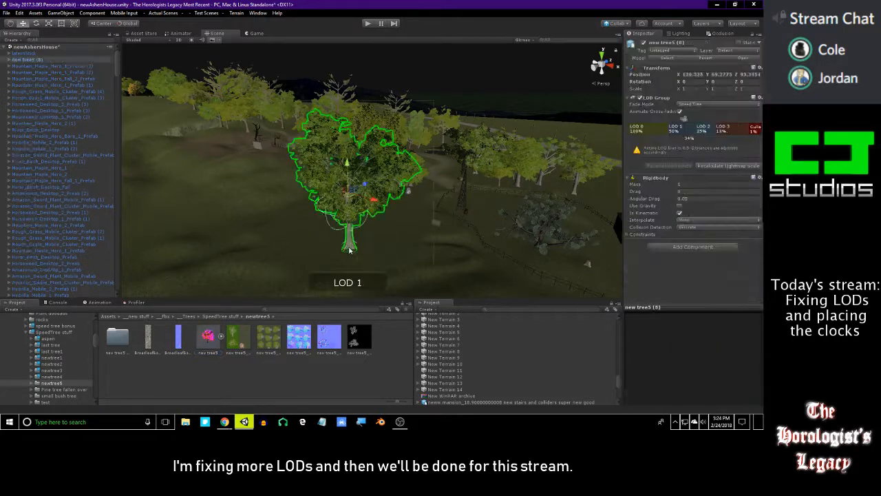
Scale new tree5 down uniformly to about 0.89 and lower it into the ground to a Y position of 69.12.
right_click_drag(395, 227, 342, 230)
key("s")
key("r")
left_click_drag(252, 175, 248, 177)
key("w")
key("w")
right_click_drag(252, 186, 261, 192)
left_click_drag(314, 146, 318, 164)
key("w")
right_click_drag(318, 163, 319, 190)
Delete CollisionObject0, CollisionObject1 and CollisionObject2 from new tree5 (8), breaking its prefab instance.
left_click(9, 61)
left_click(38, 66)
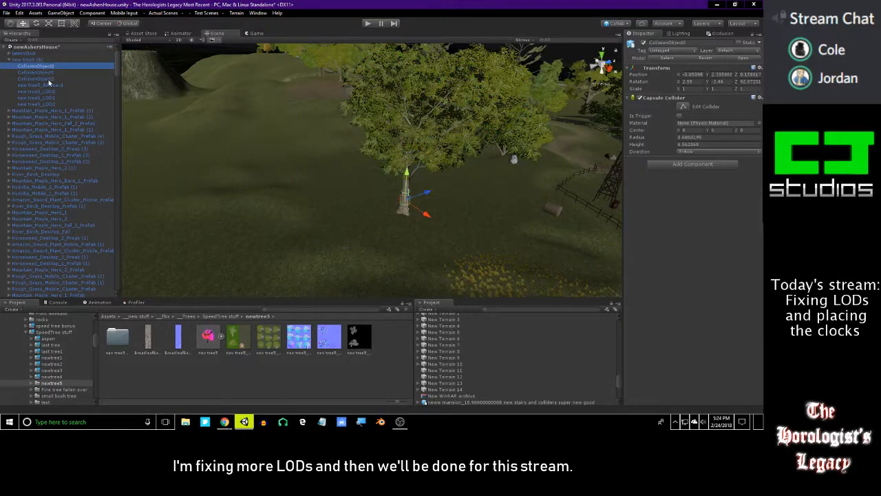
left_click(38, 78, "shift")
key("Delete")
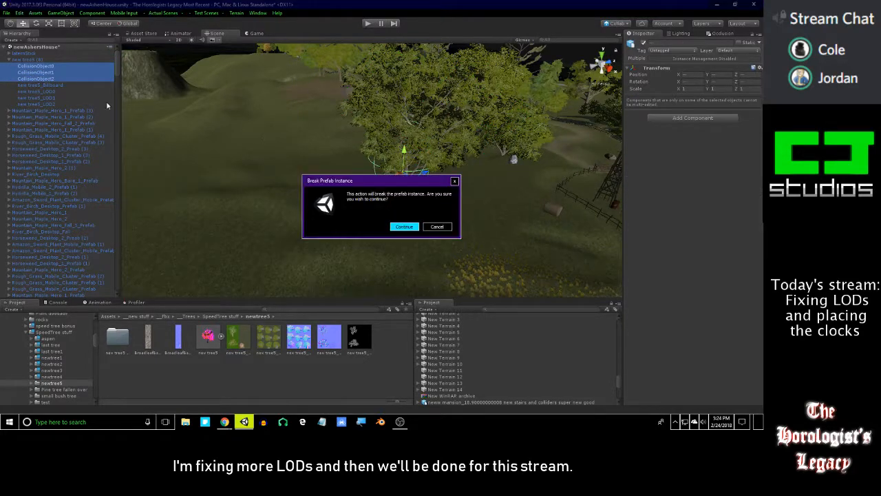
left_click(404, 227)
Remove the Rigidbody component from the new tree5 (8) parent object.
left_click(30, 60)
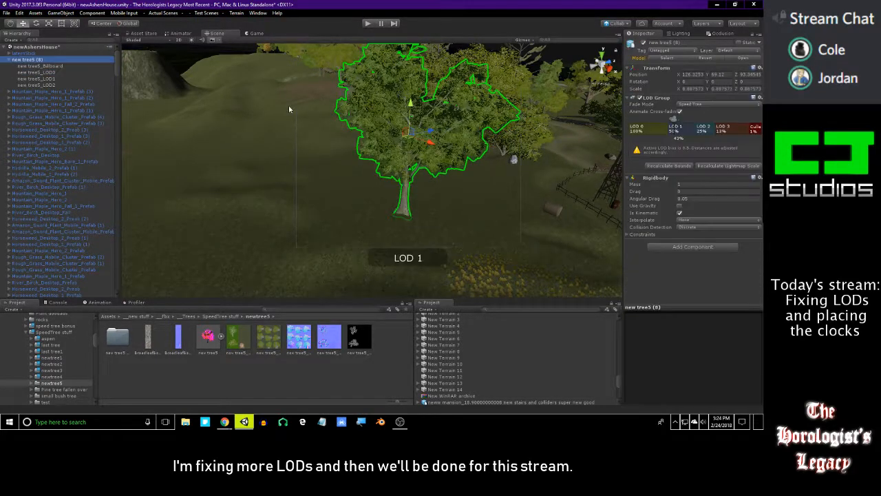
left_click(758, 178)
left_click(745, 200)
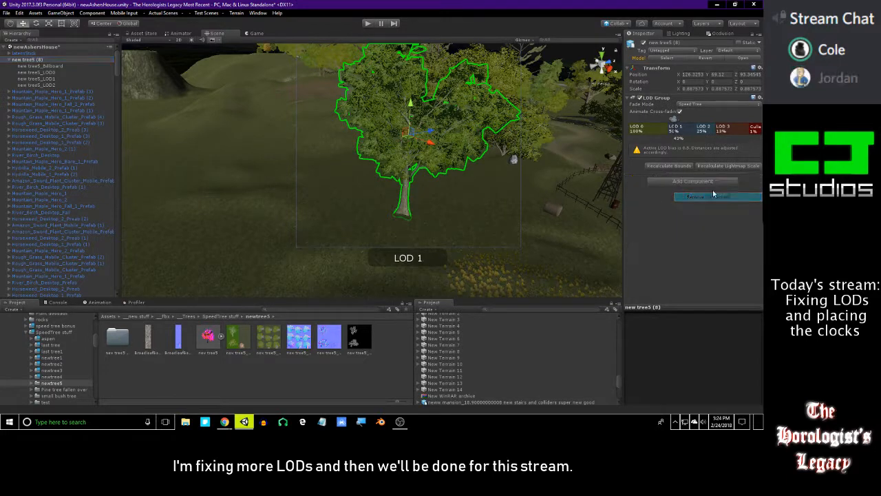
Compare new tree5's Billboard and LOD0 child objects with the parent's LOD Group settings.
left_click(45, 66)
left_click(46, 72)
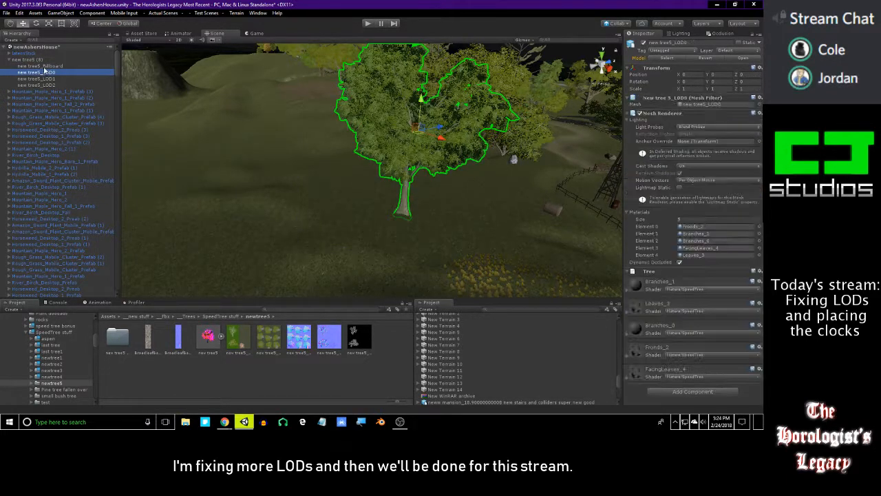
left_click(43, 61)
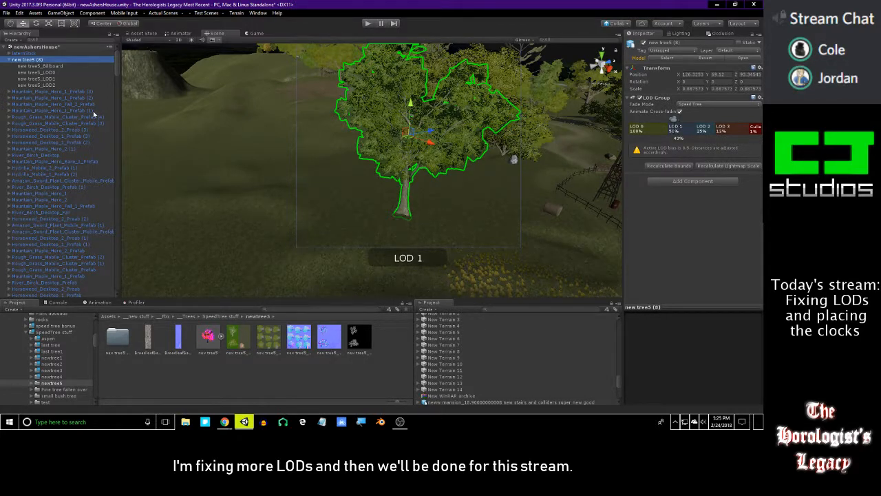
left_click(46, 67)
left_click(44, 60)
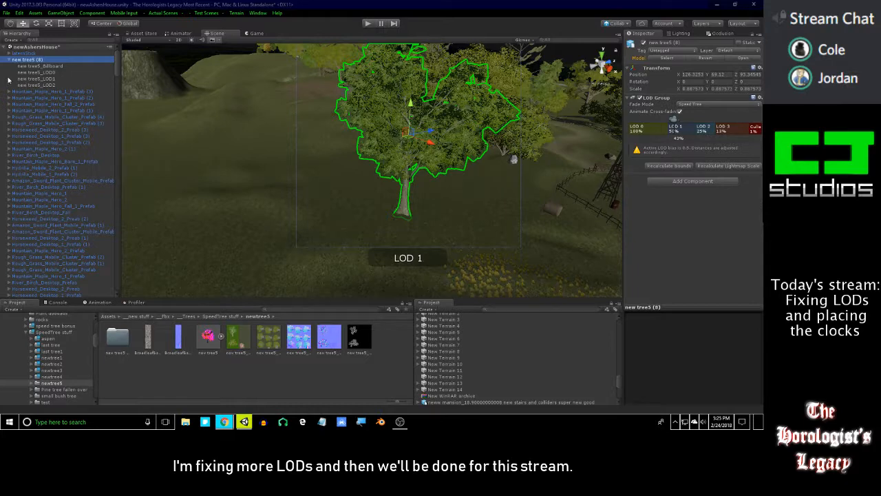
left_click(33, 72)
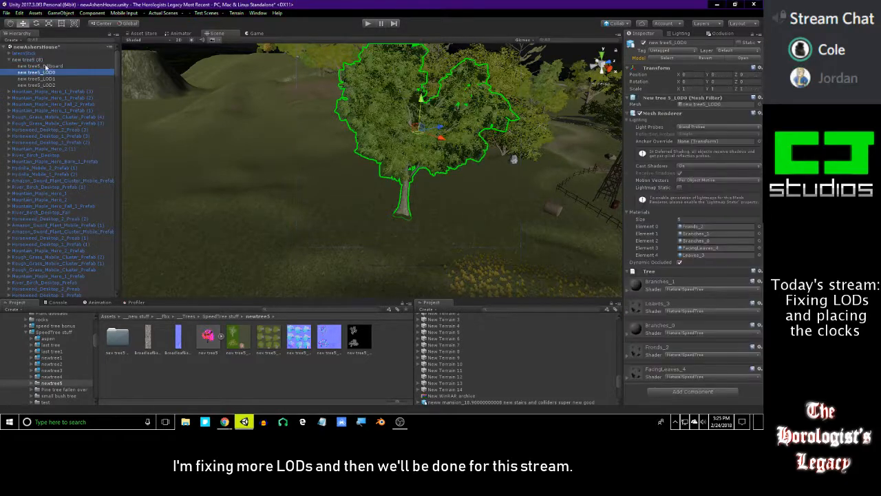
left_click(45, 66)
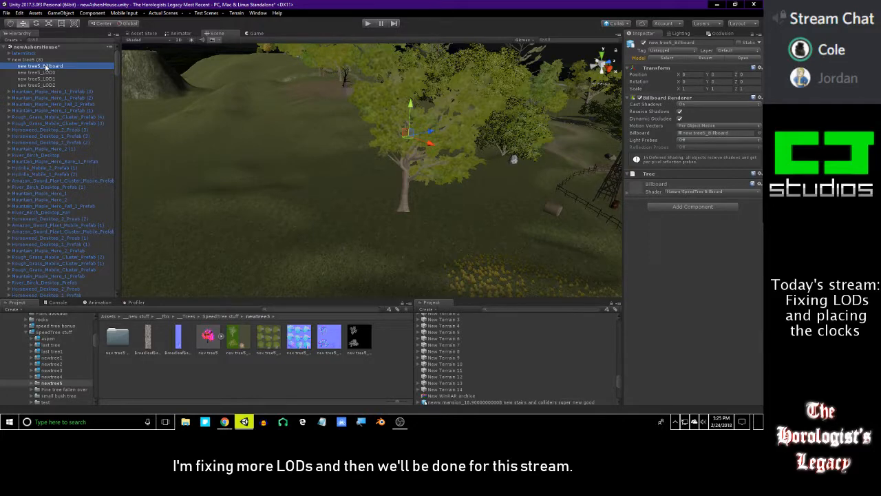
left_click(43, 60)
left_click(46, 67)
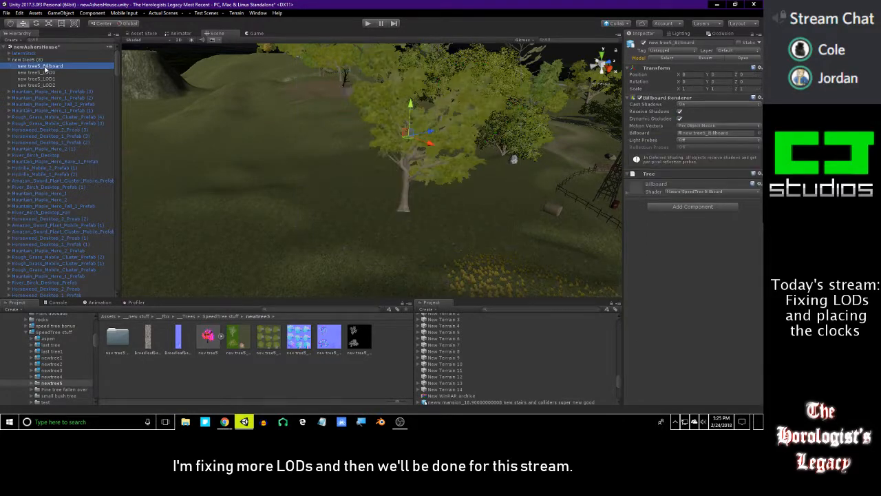
left_click(46, 72)
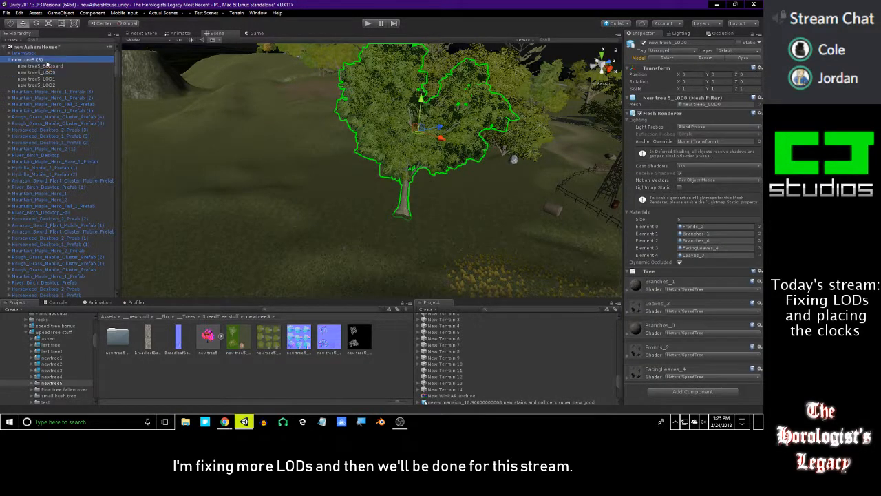
left_click(44, 60)
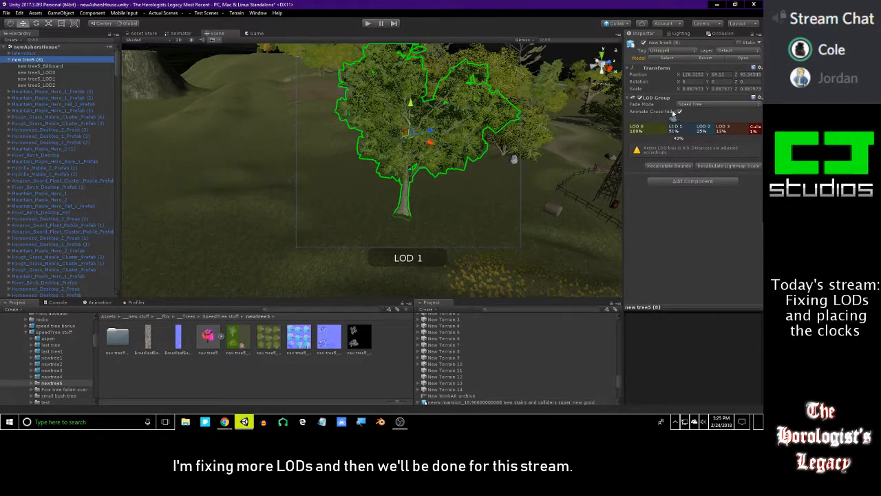
Set new tree5's LOD Group fade mode to Cross Fade and view the tree up close.
left_click(703, 106)
right_click_drag(566, 152, 579, 98)
key("w")
key("s")
key("w")
key("s")
key("w")
left_click(715, 105)
left_click(709, 122)
right_click_drag(543, 148, 553, 159)
key("w")
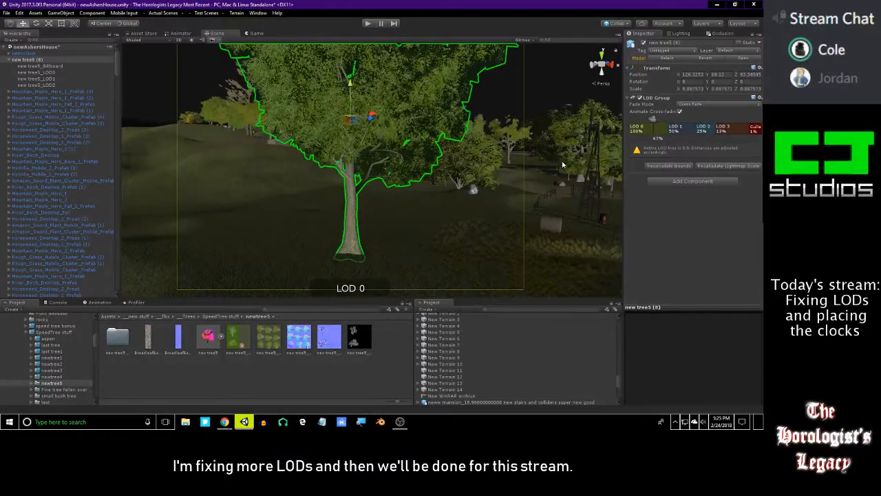
Raise new tree5's LOD 1 threshold to 76% and preview the switch from LOD 0.
right_click_drag(606, 143, 597, 150)
left_click_drag(669, 131, 646, 131)
mouse_move(555, 191)
right_mouse_down()
mouse_move(537, 219)
mouse_move(543, 191)
right_mouse_up()
key("w")
key("s")
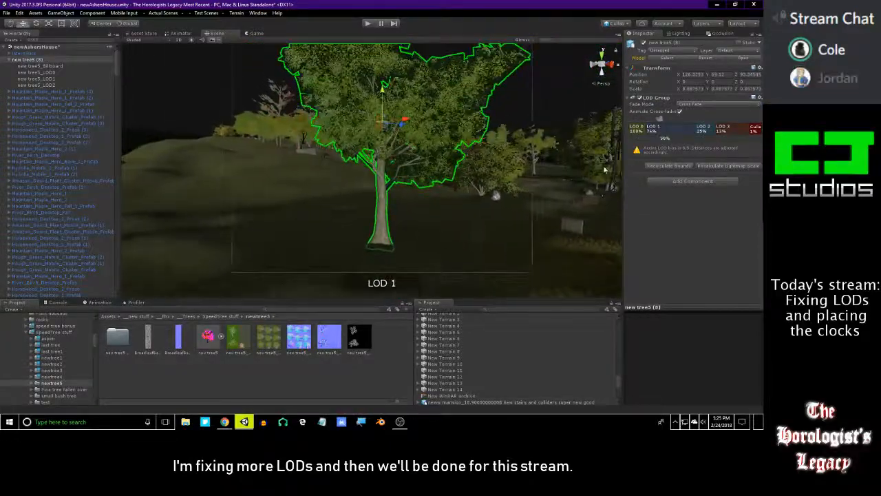
Adjust new tree5's LOD 1 threshold to 68% while checking the transition between LOD 0 and LOD 1.
left_click_drag(645, 130, 643, 131)
right_click_drag(527, 194, 522, 166)
key("w")
key("s")
key("w")
key("s")
left_click_drag(643, 129, 652, 129)
key("s")
right_click_drag(559, 177, 559, 188)
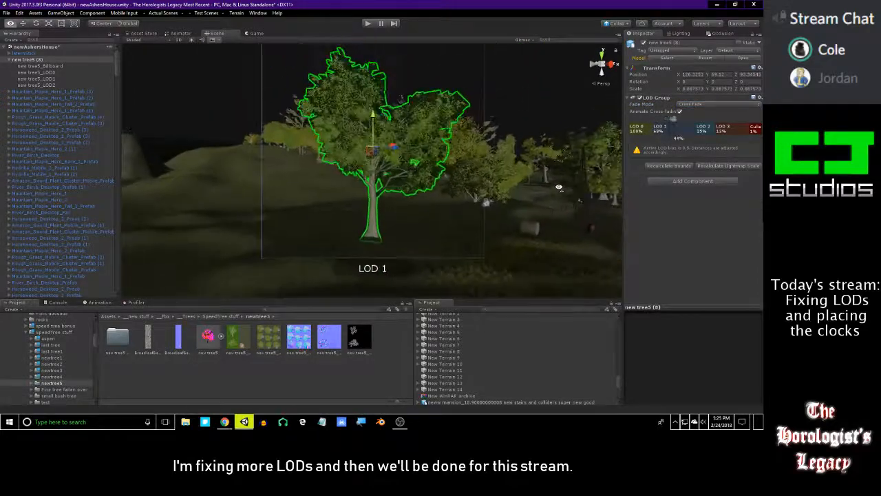
Set new tree5's LOD 2 threshold to 47% and preview the switch from LOD 1 to LOD 2.
left_click_drag(696, 129, 672, 130)
right_click_drag(515, 185, 503, 192)
key("w")
key("s")
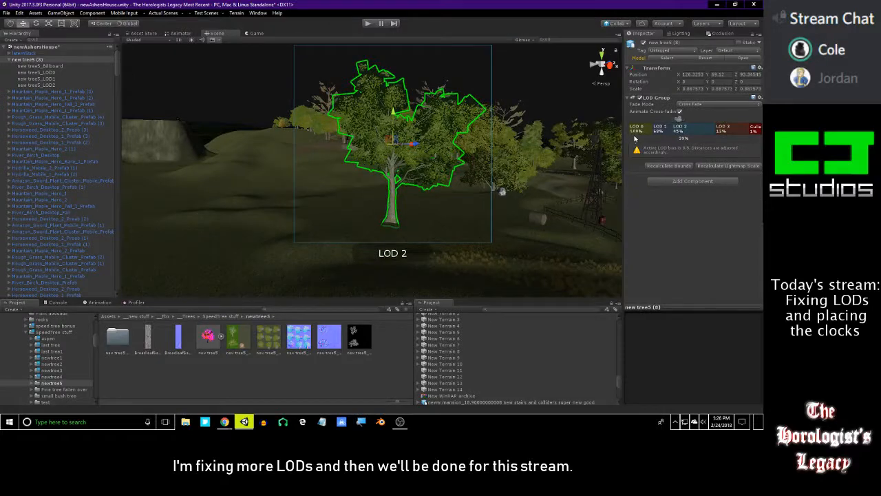
left_click_drag(673, 131, 671, 130)
right_click_drag(526, 166, 528, 166)
key("w")
key("s")
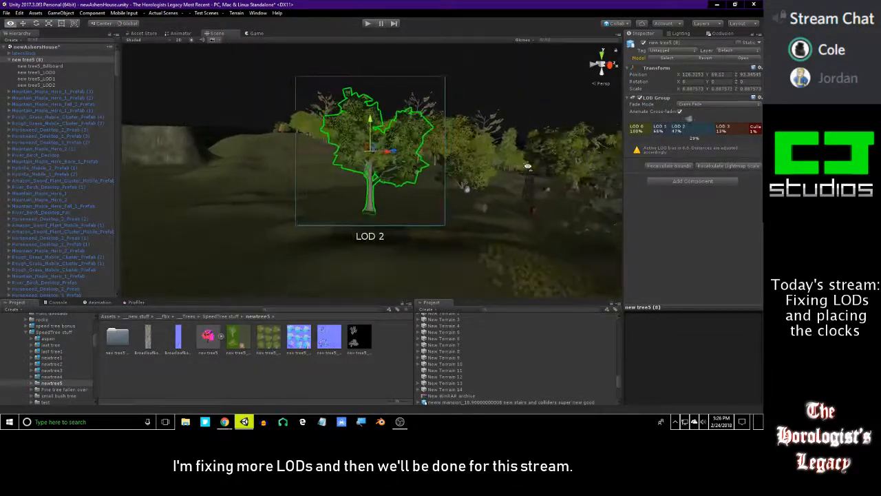
Set new tree5's LOD 3 threshold to 26% and Culled to 9%, checking the tree from a distance.
left_click_drag(712, 127, 693, 127)
right_click_drag(537, 207, 538, 205)
key("s")
key("s")
right_click_drag(562, 170, 563, 169)
left_click_drag(755, 128, 721, 131)
mouse_move(490, 173)
right_mouse_down()
mouse_move(498, 224)
mouse_move(425, 183)
right_mouse_up()
key("w")
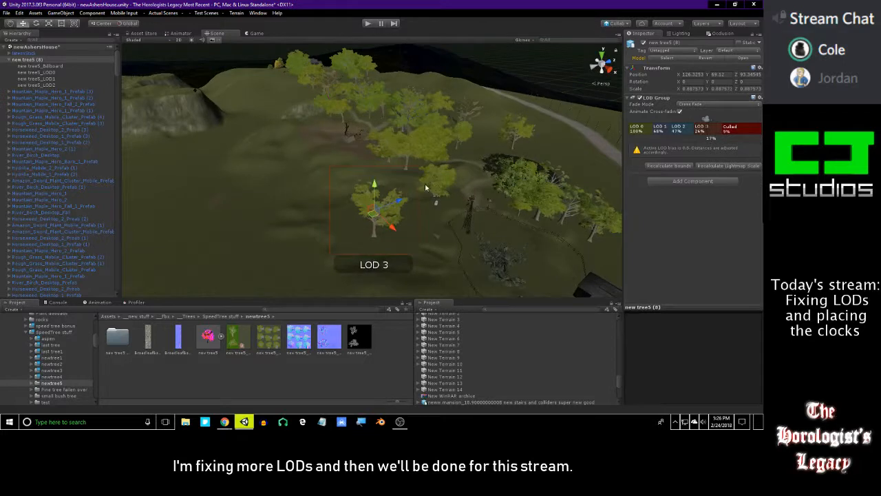
Rename new tree5 (8) to "new tree5 prefab" and store it as a prefab in the newtree5 folder.
left_click(43, 61)
key("BackSpace")
key("BackSpace")
key("BackSpace")
type("prefab")
key("Return")
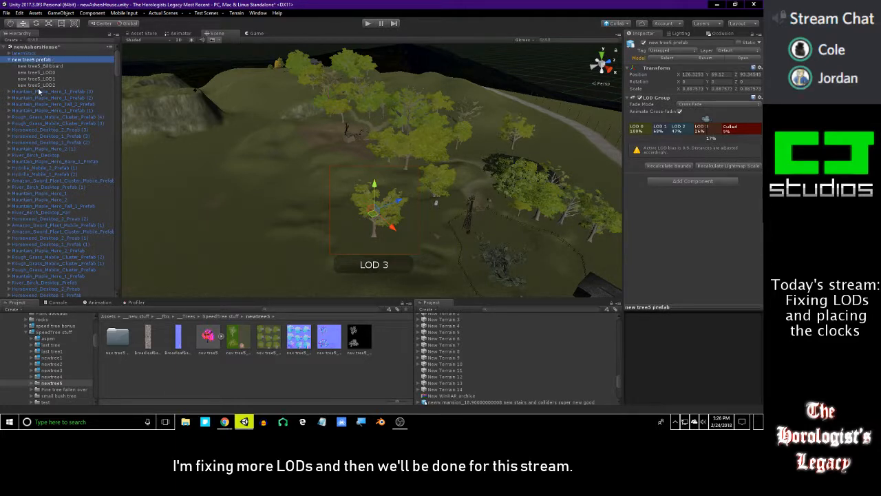
left_click(9, 60)
left_click_drag(28, 62, 298, 342)
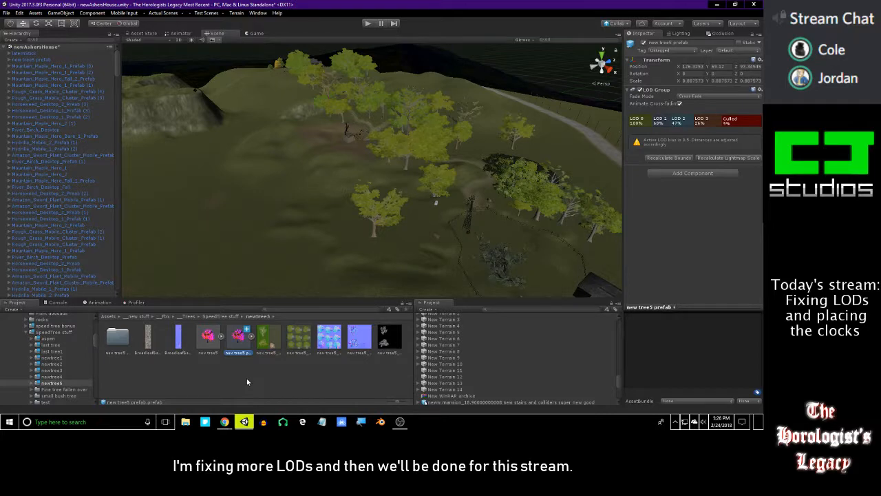
Check the new tree5 prefab instance up close and delete it from the scene.
left_click(365, 210)
key("w")
right_click_drag(364, 235, 407, 226)
left_click(398, 186)
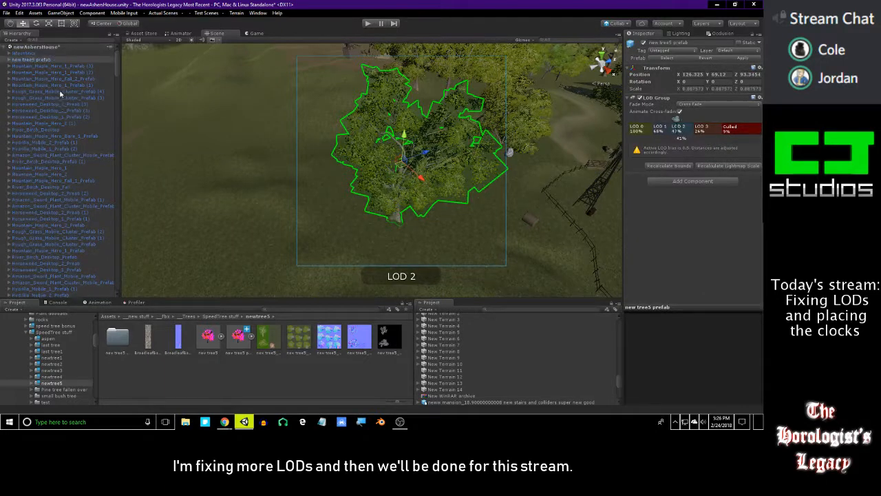
left_click(52, 61)
left_click(52, 61)
key("Delete")
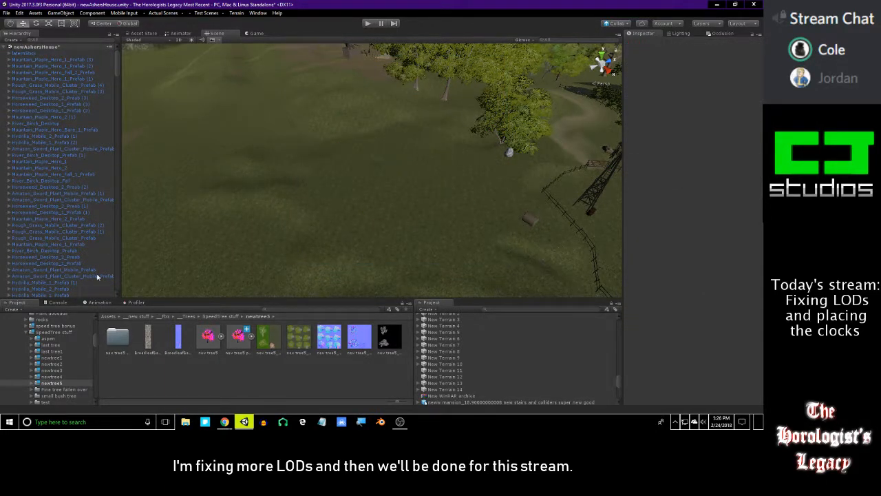
scroll(67, 351, "down", 4)
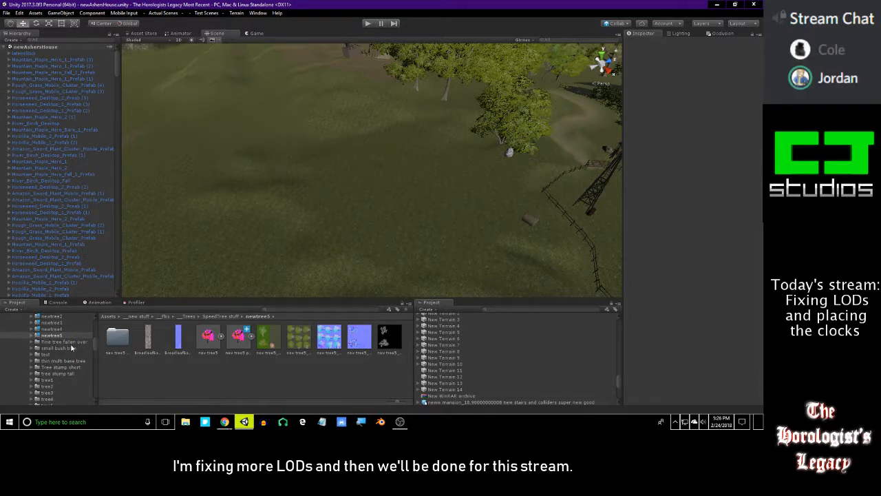
Place the fallen over pine tree model from the "Pine tree fallen over" folder on the open grass in the scene.
scroll(71, 343, "up", 2)
scroll(71, 337, "up", 2)
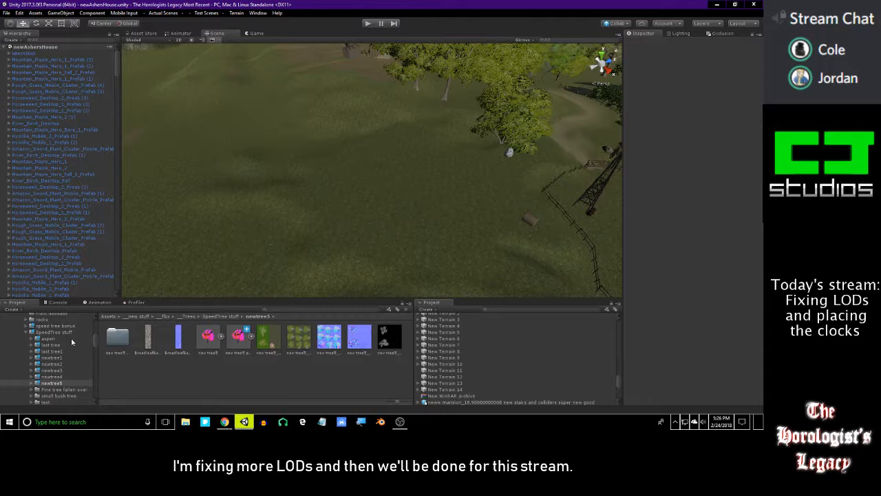
scroll(71, 337, "down", 4)
scroll(72, 342, "up", 5)
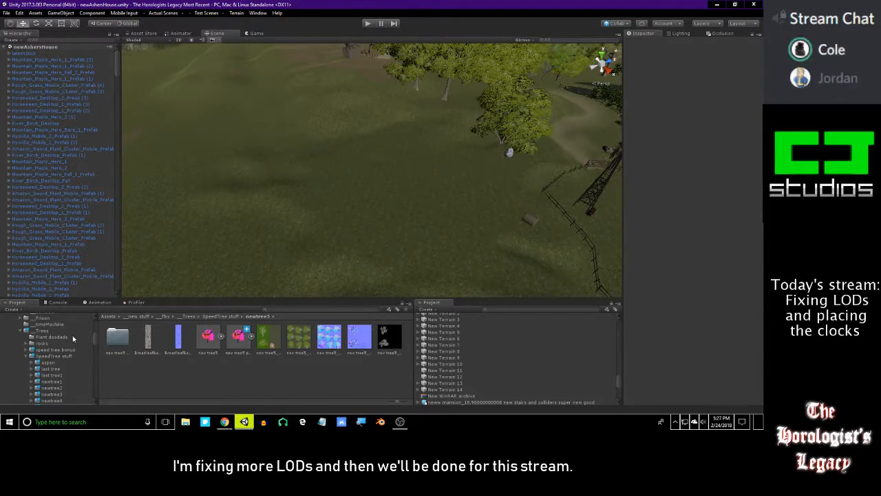
scroll(72, 335, "down", 6)
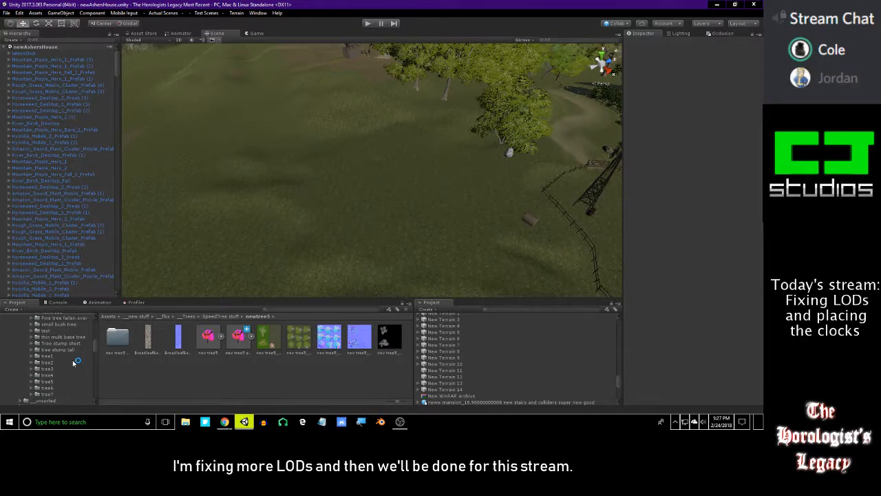
scroll(69, 354, "up", 3)
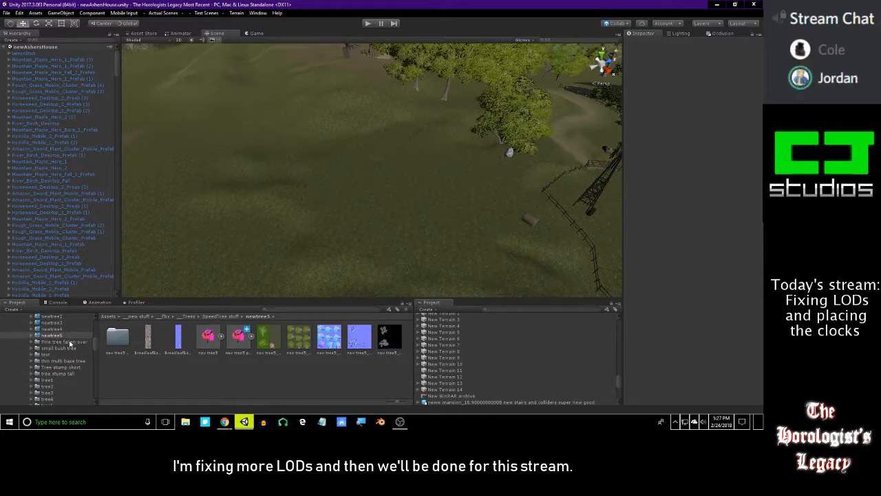
left_click(70, 342)
left_click_drag(210, 339, 369, 173)
right_click_drag(372, 175, 414, 153)
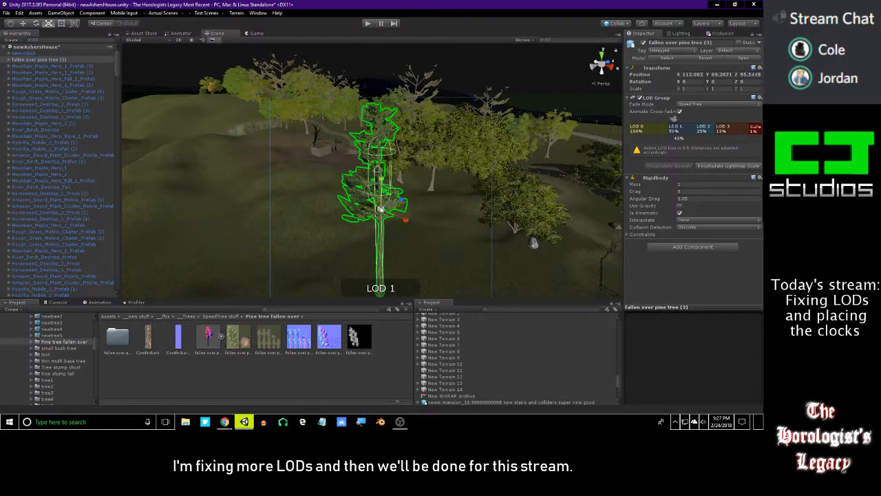
Scale the pine tree uniformly down to about 0.94 and lower it onto the ground at about Y 68.59.
left_click_drag(380, 209, 377, 210)
key("w")
right_click_drag(385, 194, 384, 205)
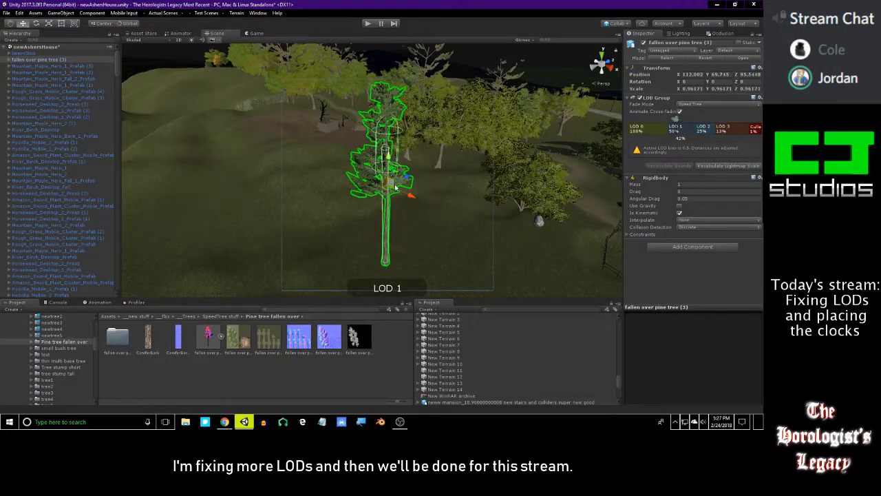
left_click_drag(394, 188, 392, 188)
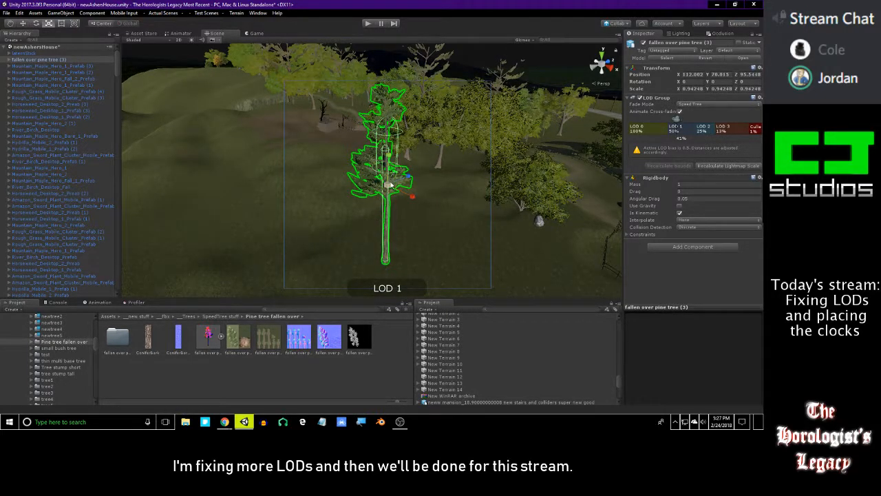
key("ctrl+z")
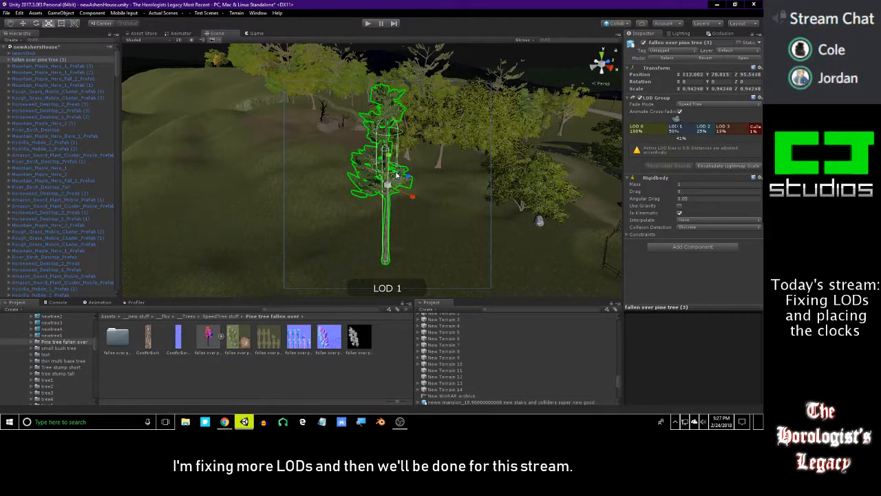
left_click_drag(387, 158, 389, 171)
middle_click_drag(438, 214, 415, 197)
Delete both collision objects from under fallen over pine tree (3), accepting the break of the prefab instance.
left_click(9, 60)
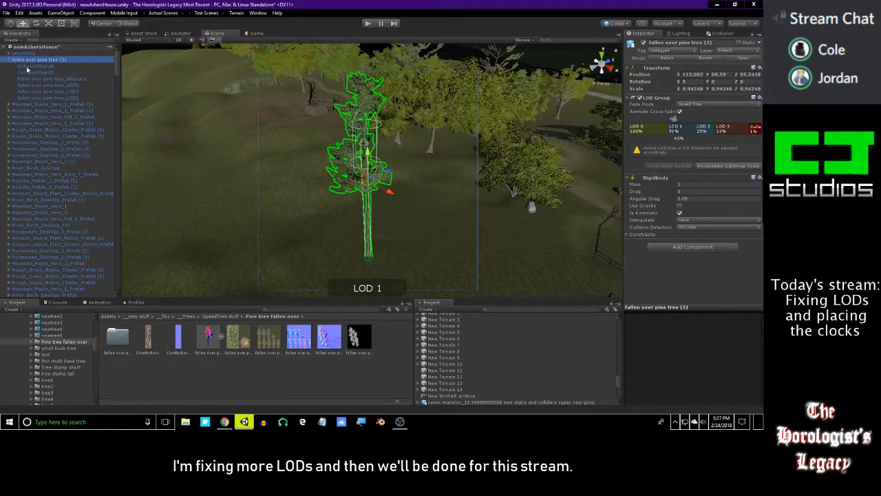
left_click(34, 66)
left_click(34, 71, "shift")
key("Delete")
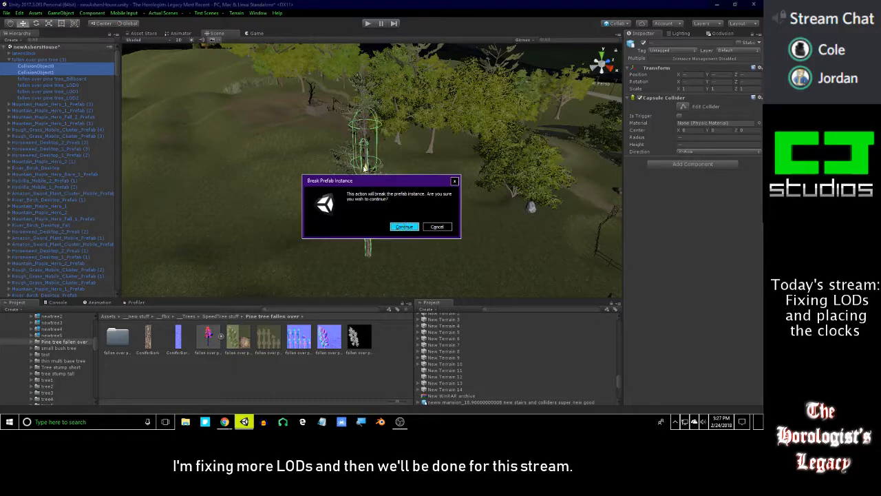
left_click(411, 228)
Remove the Rigidbody component from fallen over pine tree (3).
left_click(50, 60)
left_click(56, 66)
left_click(65, 60)
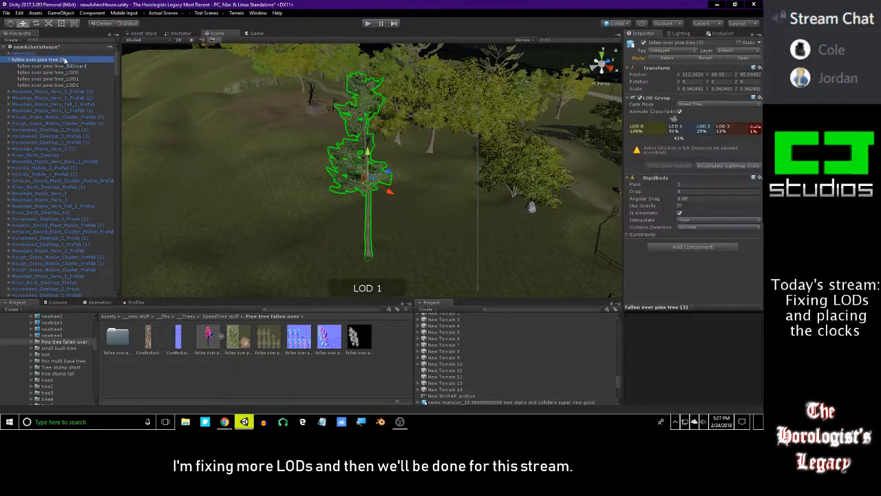
left_click(760, 177)
left_click(748, 197)
Preview the pine tree's LOD switching and set its LOD Group fade mode to Cross Fade.
left_click_drag(502, 170, 512, 158, "alt")
left_click_drag(674, 121, 663, 119)
right_click_drag(494, 155, 480, 111)
key("s")
key("w")
left_click(694, 105)
left_click(705, 122)
Examine the pine tree's LOD transition from near and far, including with the tree deselected.
right_click_drag(456, 157, 447, 131)
key("w")
key("s")
key("w")
key("s")
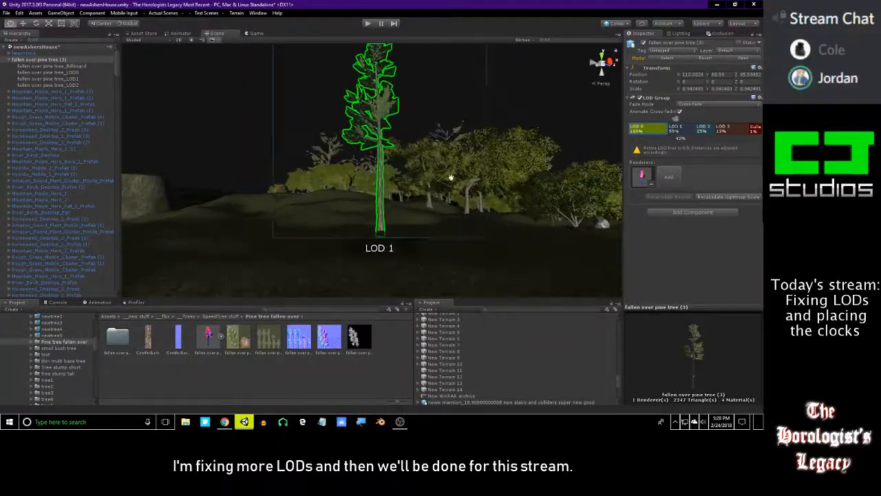
left_click(383, 363)
right_click_drag(433, 251, 433, 252)
key("w")
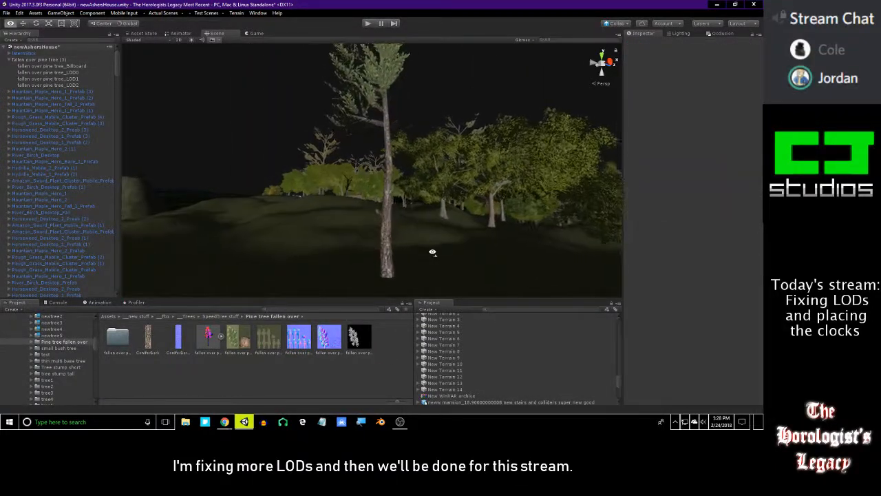
Set the pine tree's LOD 1 threshold to 40% and preview LOD 0.
left_click(383, 204)
left_click(34, 59)
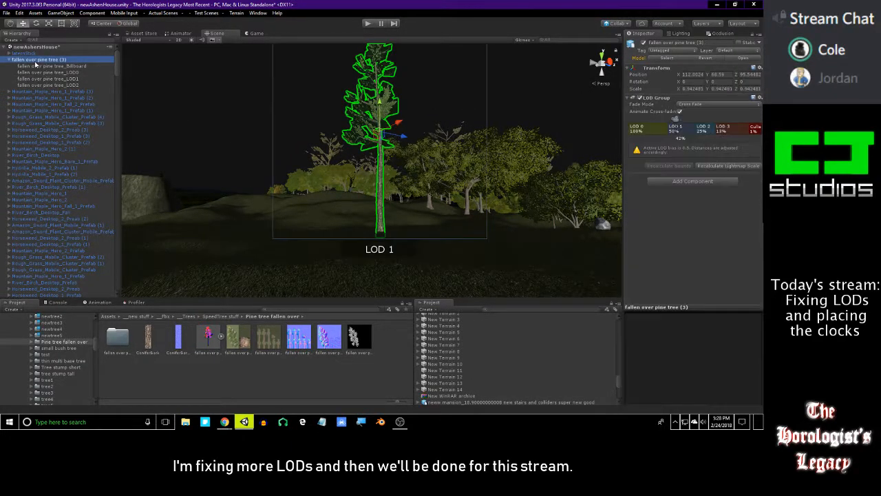
left_click(674, 130)
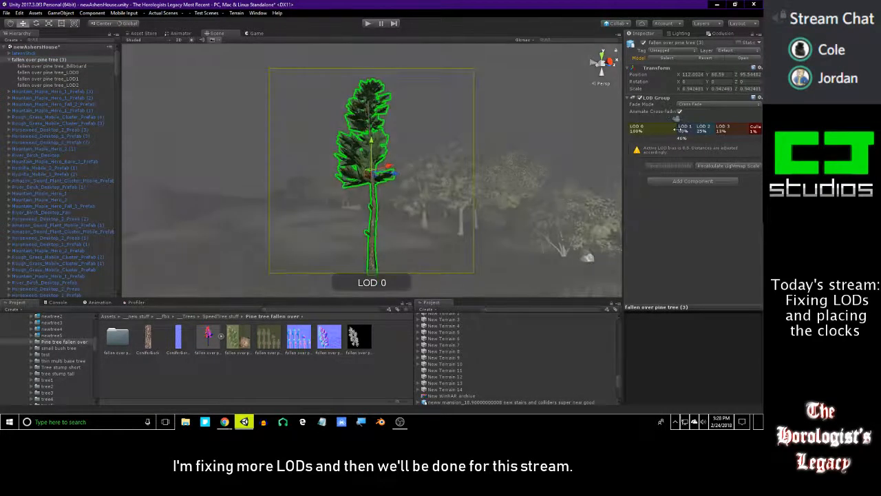
left_click(672, 128)
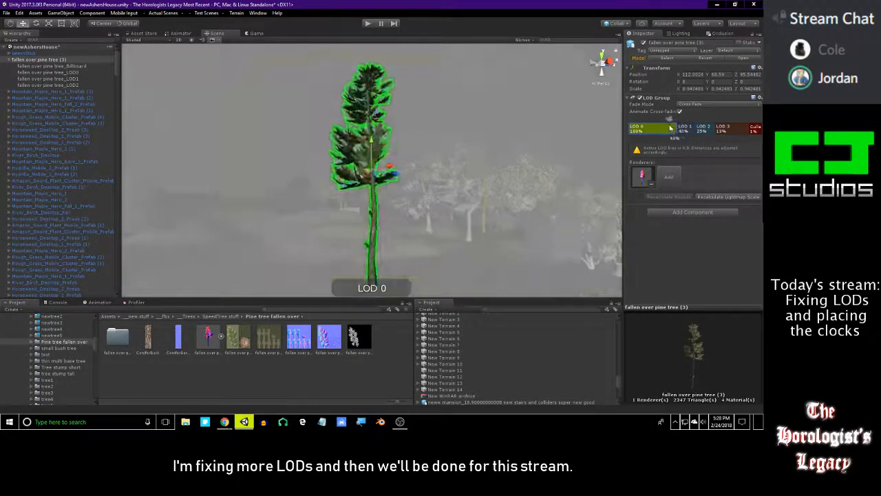